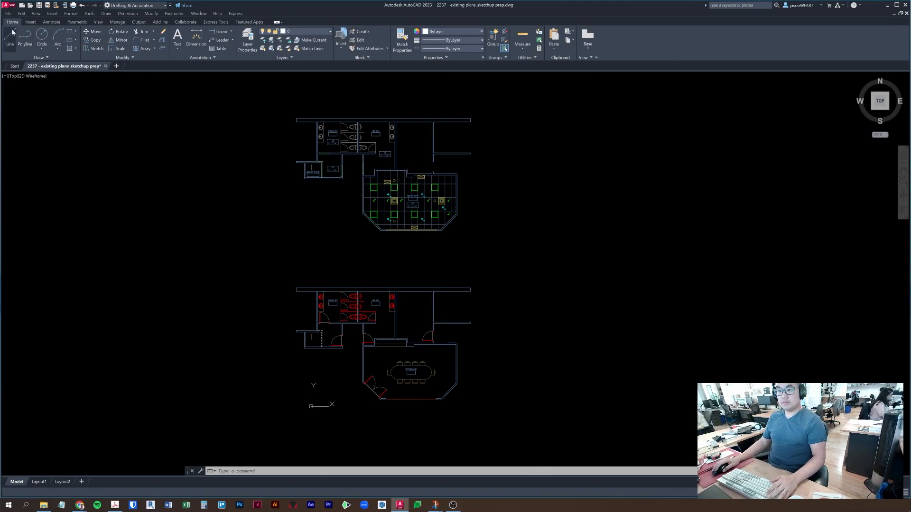
- Close the ribbon tabs and panels to enlarge the drawing area for both plans
right_click(702, 50)
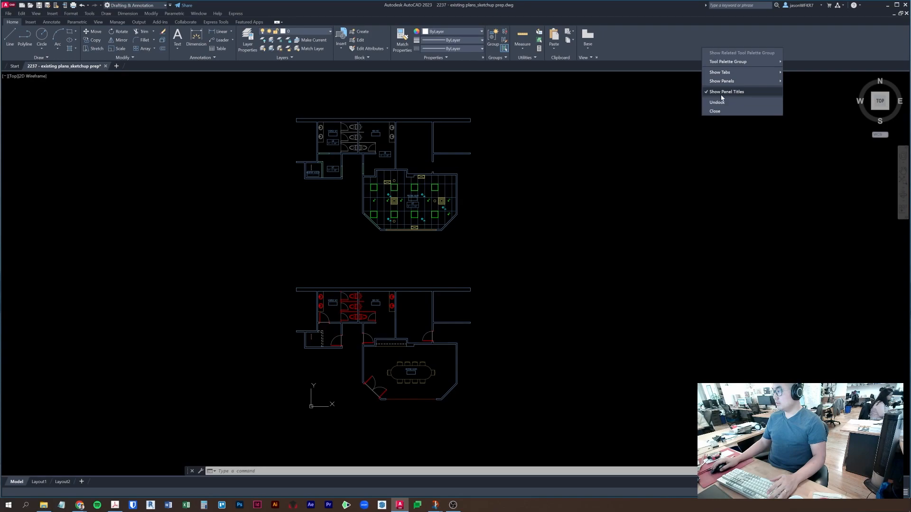
click(716, 111)
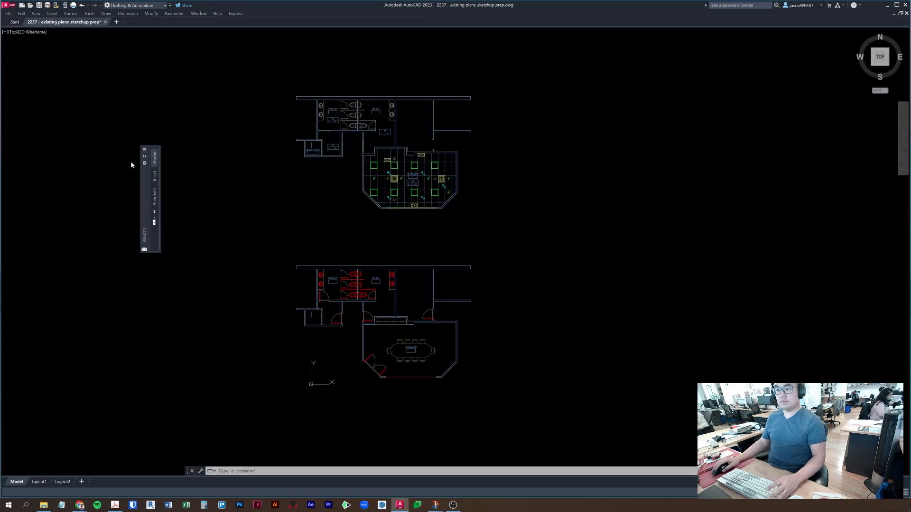
- Close the leftover floating ribbon palette and adjust the menu bar display
click(144, 150)
right_click(277, 15)
click(170, 5)
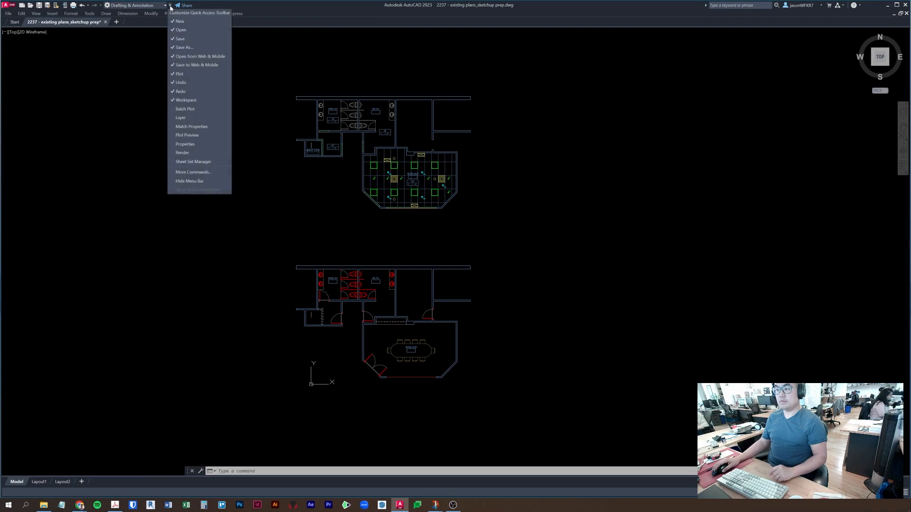
- Turn on the Layers toolbar via Tools > Toolbars > AutoCAD and dock it at the top
click(89, 13)
mouse_move(99, 36)
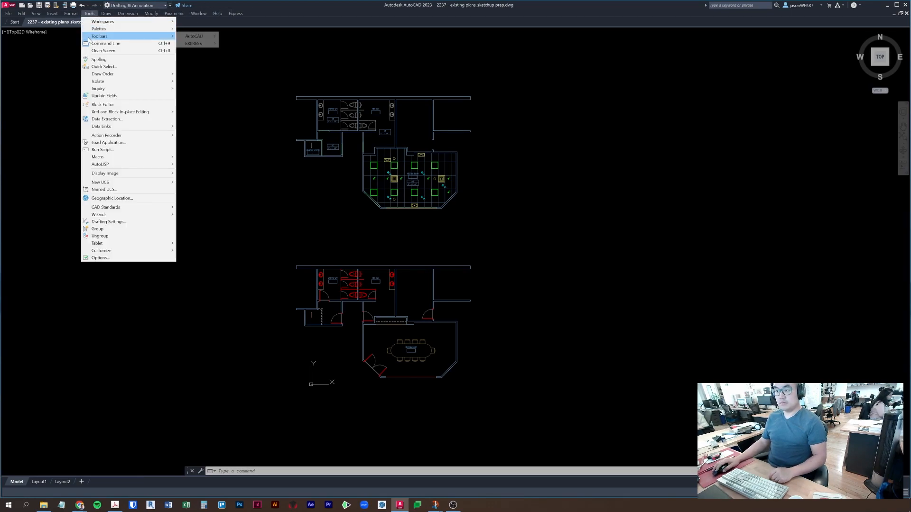
mouse_move(192, 36)
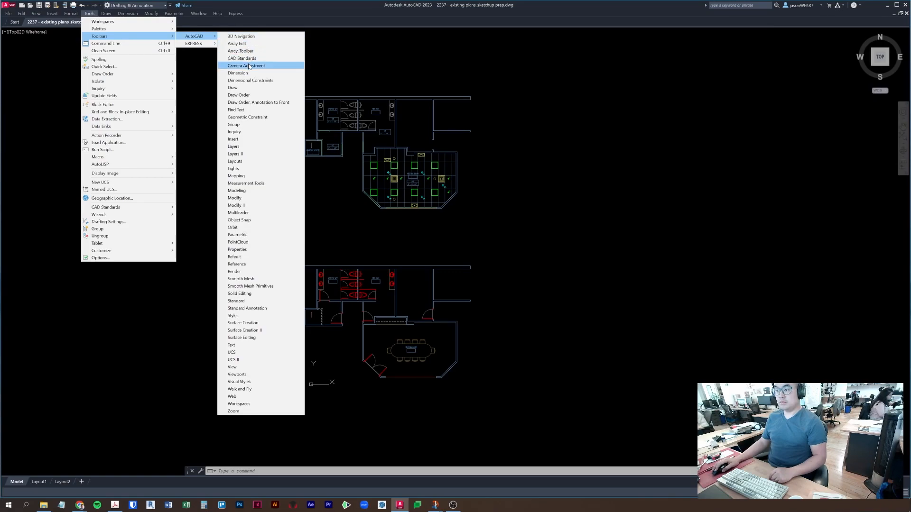
click(248, 148)
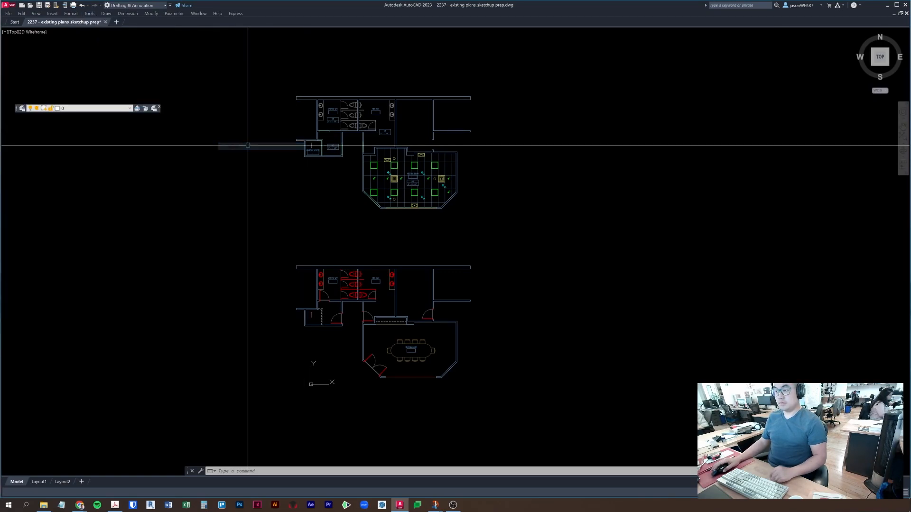
drag(17, 108, 14, 84)
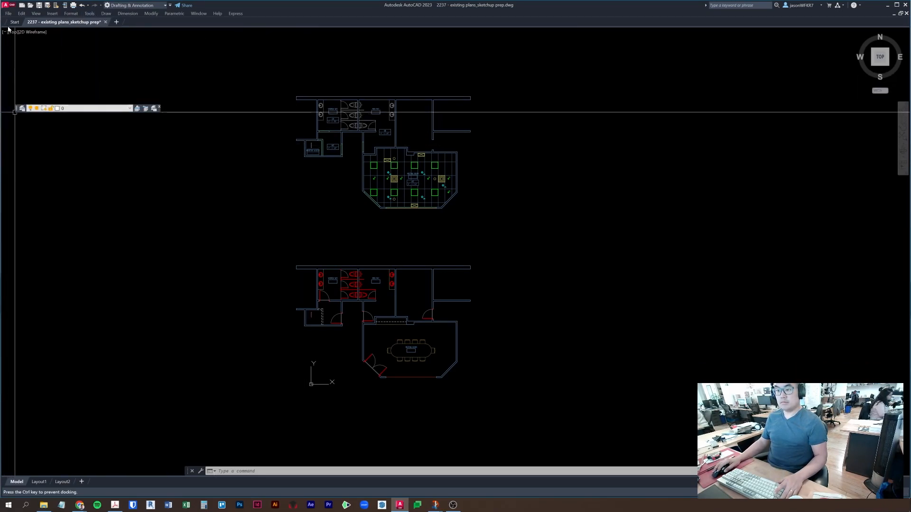
drag(15, 31, 17, 32)
- Turn on the View toolbar and dock it next to Layers
right_click(192, 35)
mouse_move(214, 37)
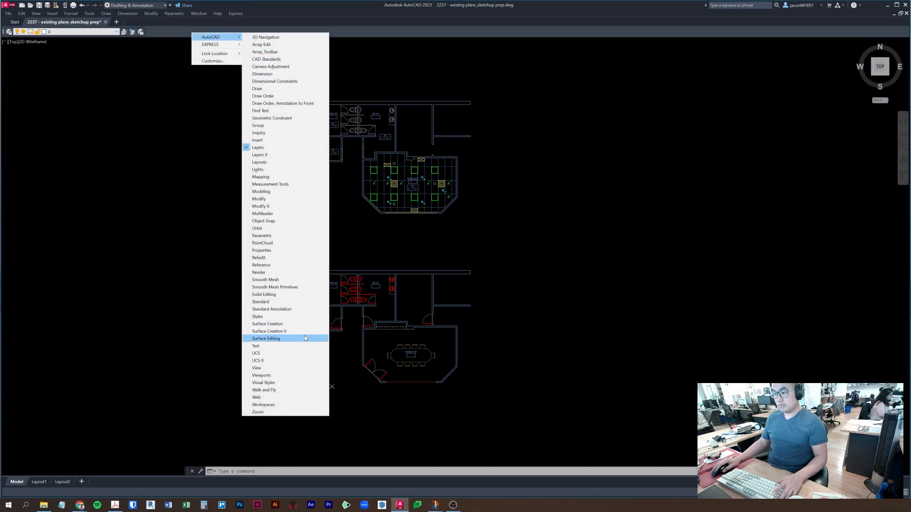
click(288, 375)
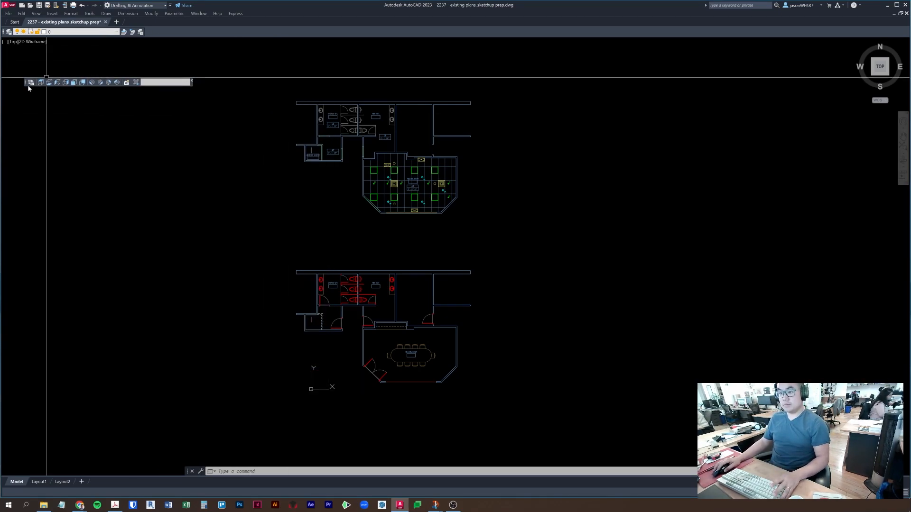
drag(154, 33, 154, 32)
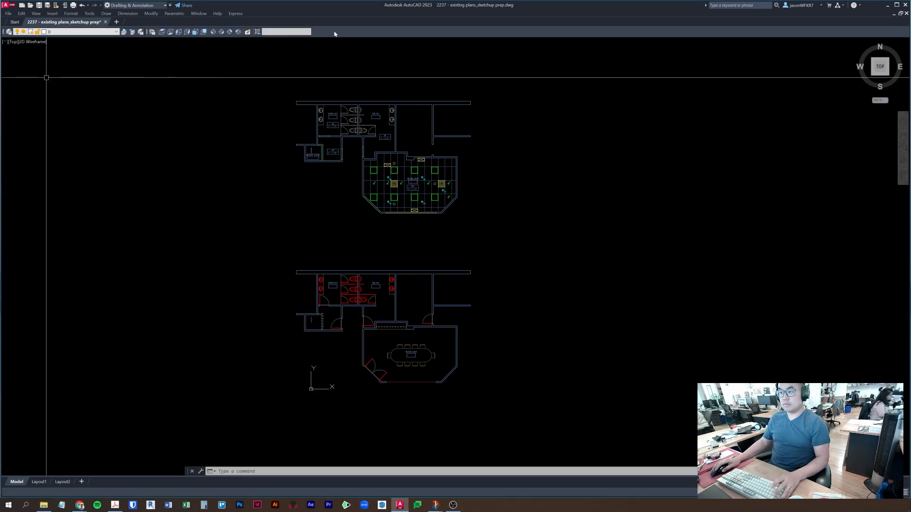
- Turn on the Draw Order toolbar and dock it with the others
right_click(348, 32)
mouse_move(367, 36)
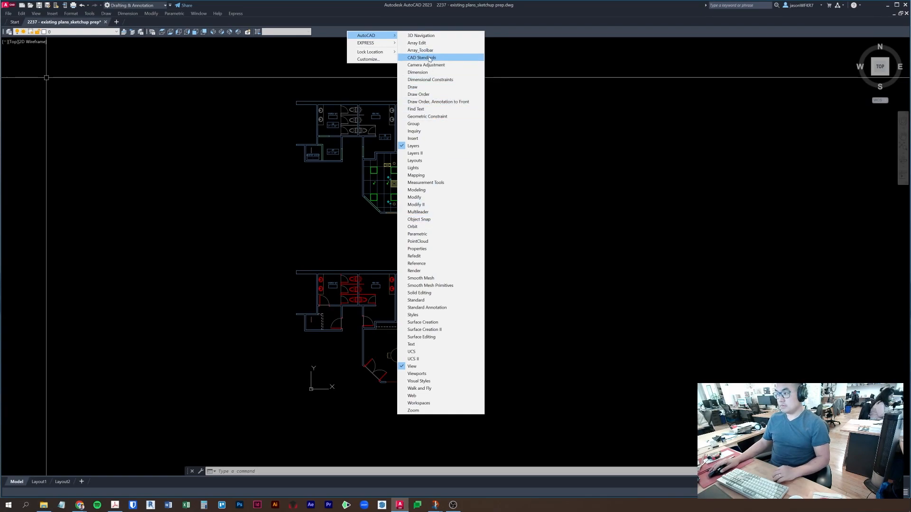
click(420, 94)
mouse_move(88, 109)
mouse_down()
mouse_move(336, 22)
mouse_move(330, 34)
mouse_up()
- Turn on the Properties toolbar from the toolbar list
right_click(394, 32)
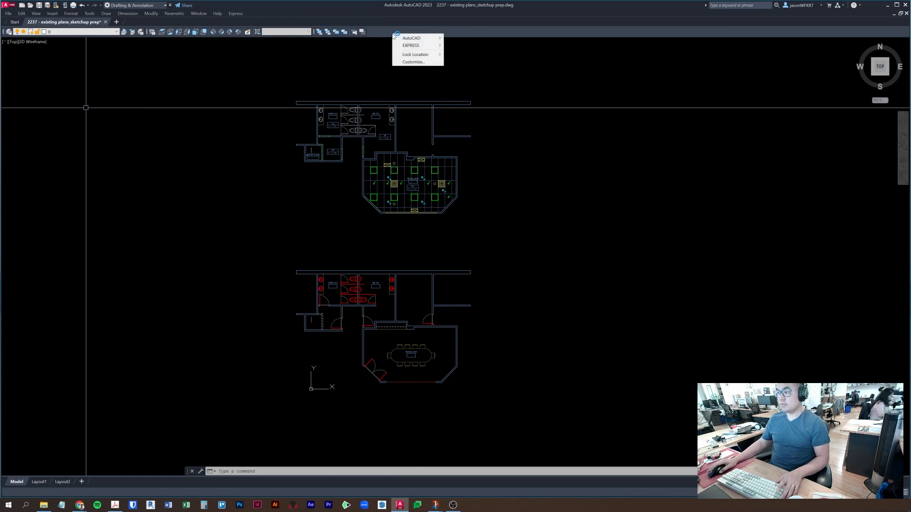
mouse_move(418, 38)
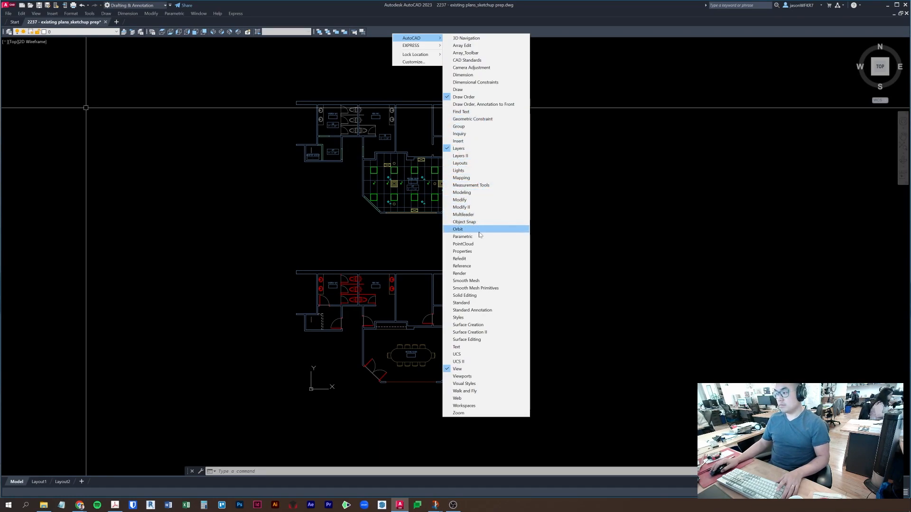
click(462, 251)
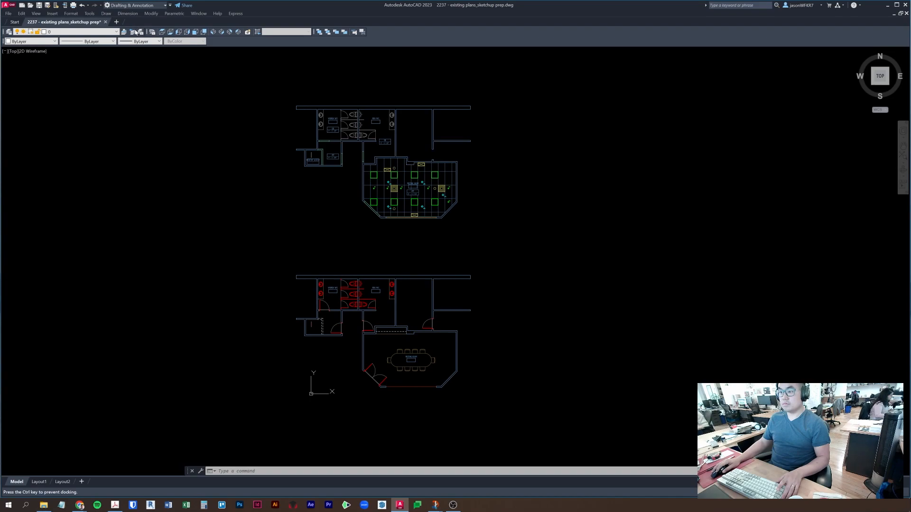
- Dock the Properties toolbar beside Layers and close the accidentally opened UCS toolbar
drag(136, 31, 308, 32)
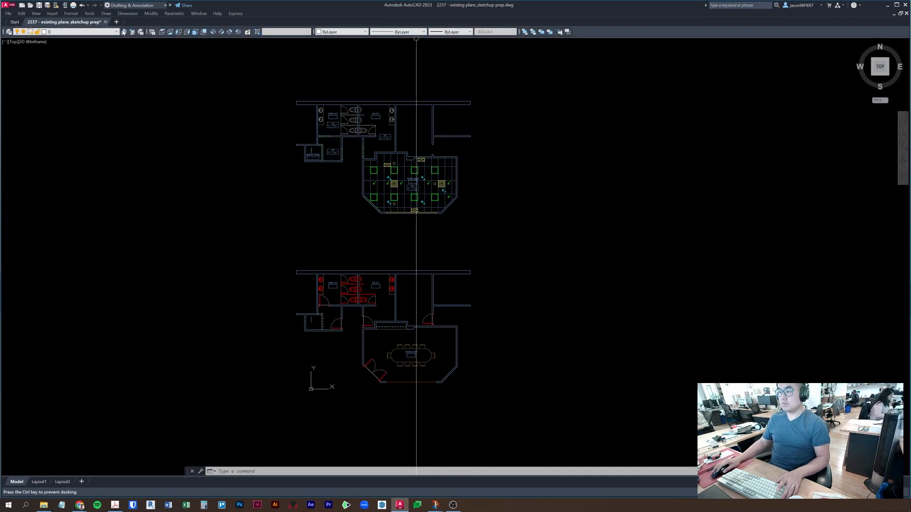
drag(122, 31, 123, 30)
right_click(608, 31)
mouse_move(627, 35)
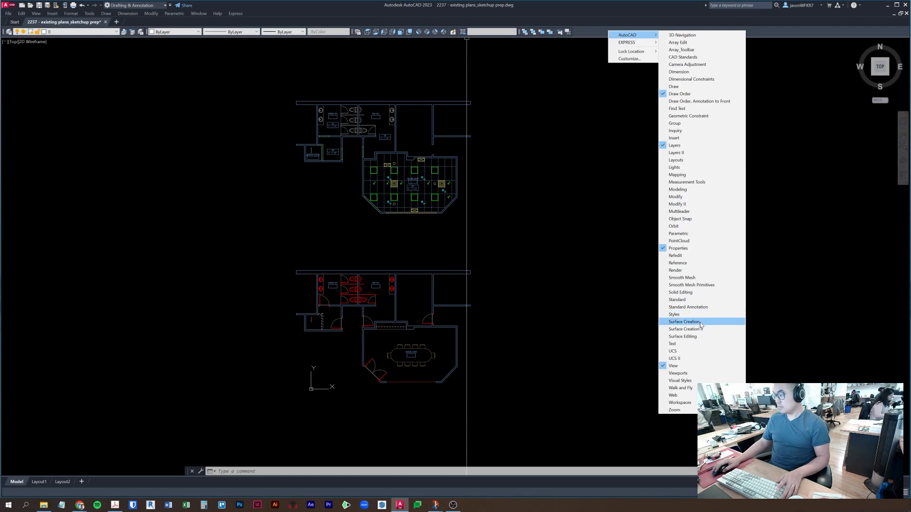
click(700, 351)
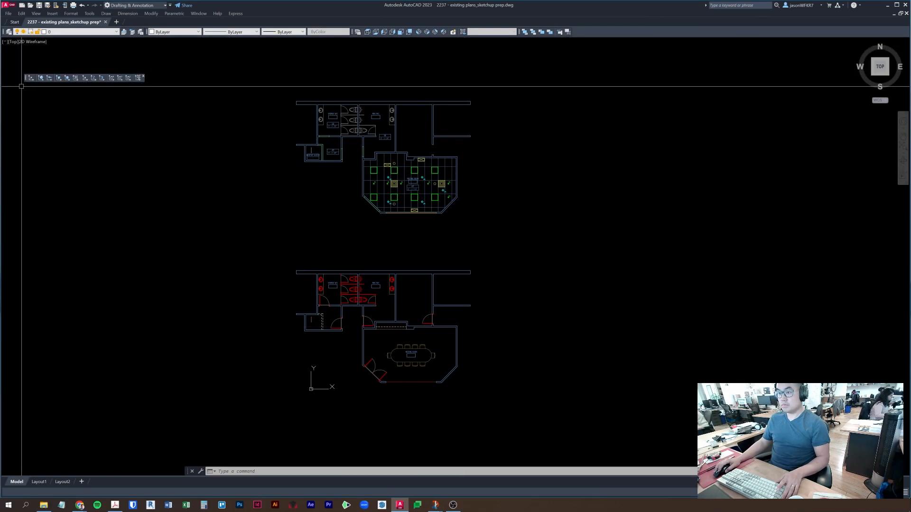
click(142, 77)
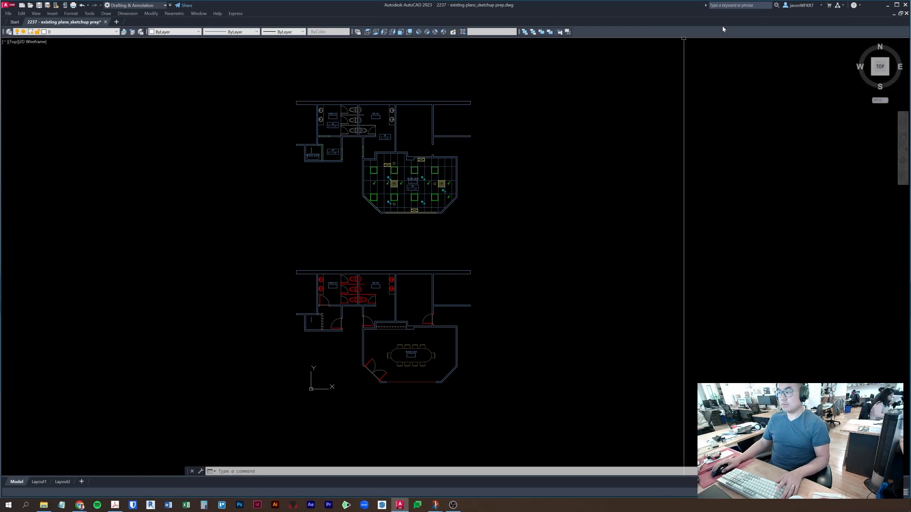
- Turn on the Styles toolbar in the docked row
right_click(668, 34)
mouse_move(687, 36)
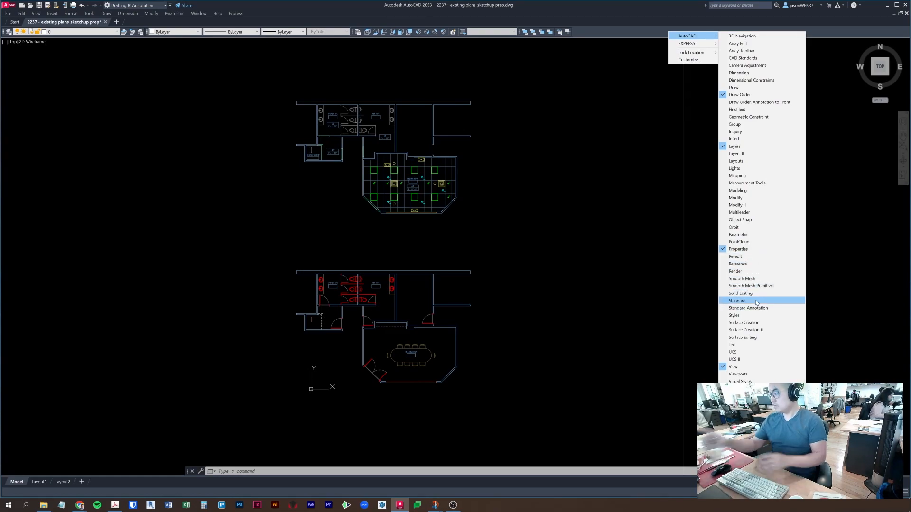
click(755, 315)
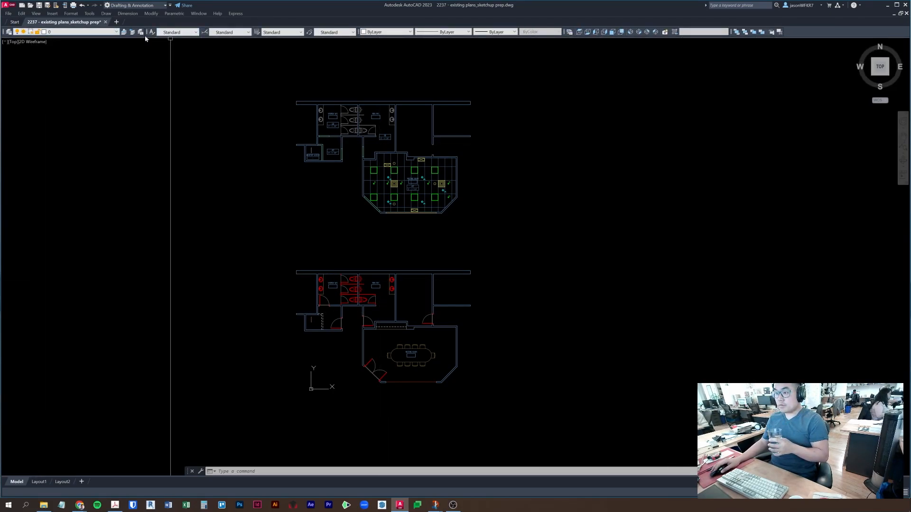
- Remove the Styles toolbar and dock Properties, View and Draw Order right after Layers
mouse_move(147, 48)
mouse_down()
mouse_move(223, 113)
mouse_move(248, 113)
mouse_up()
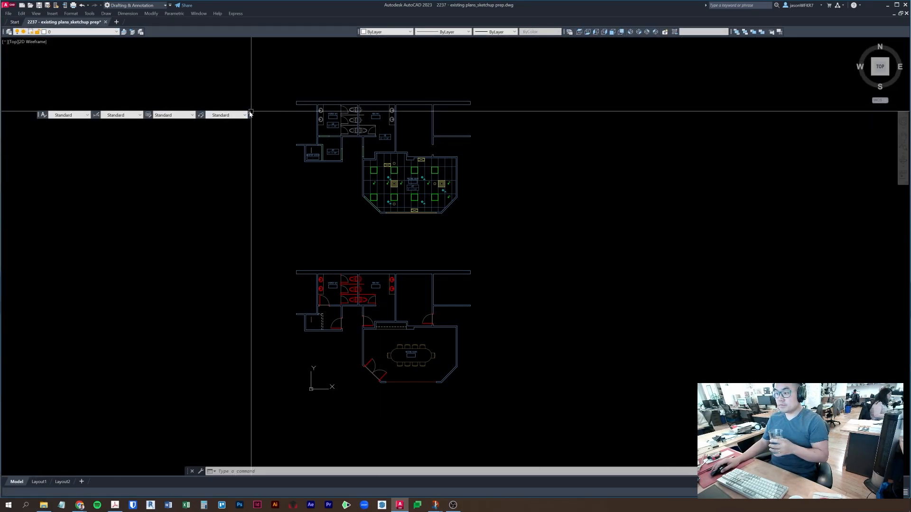
click(250, 114)
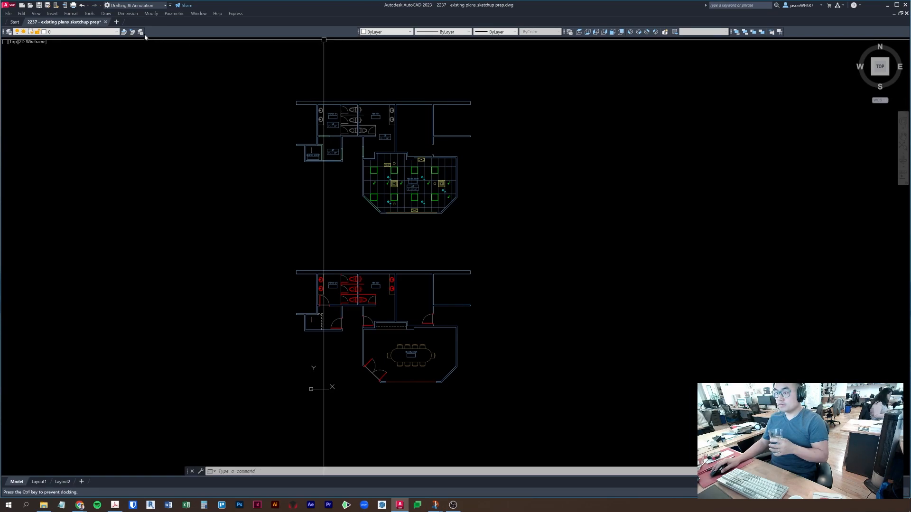
drag(145, 36, 147, 34)
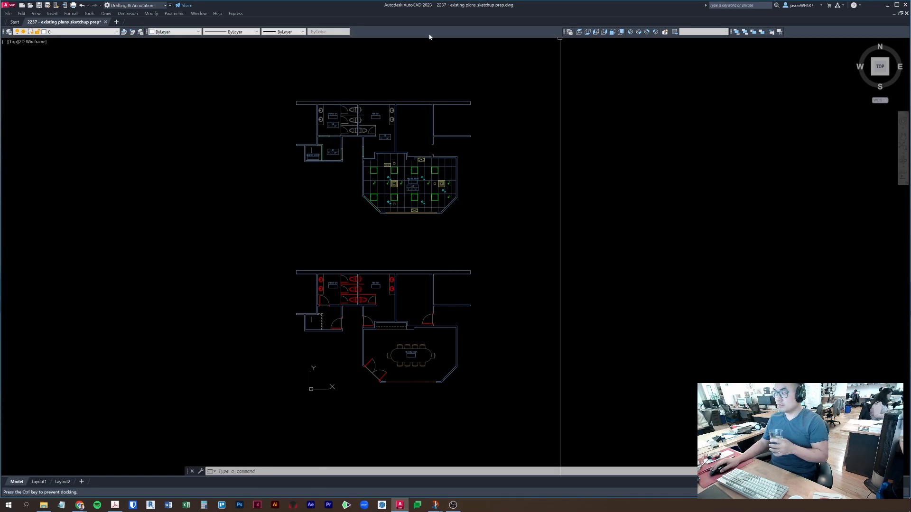
drag(348, 34, 352, 32)
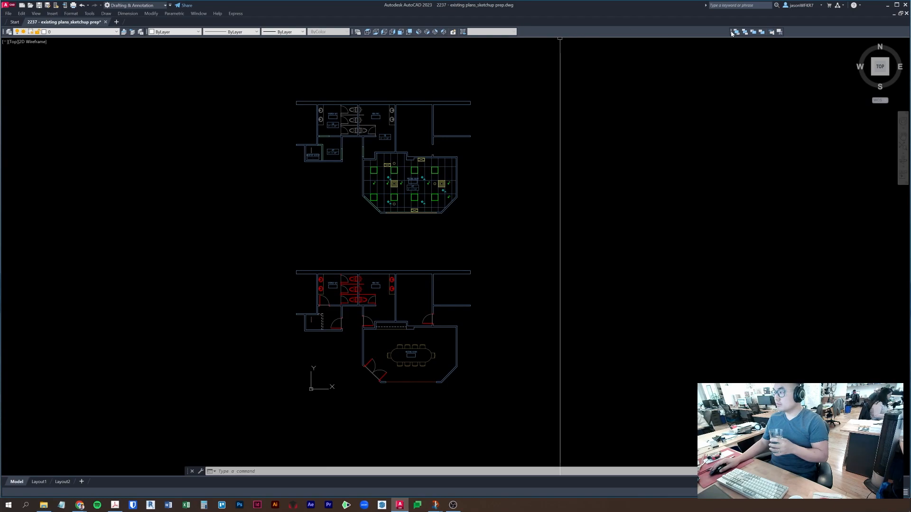
drag(517, 35, 521, 33)
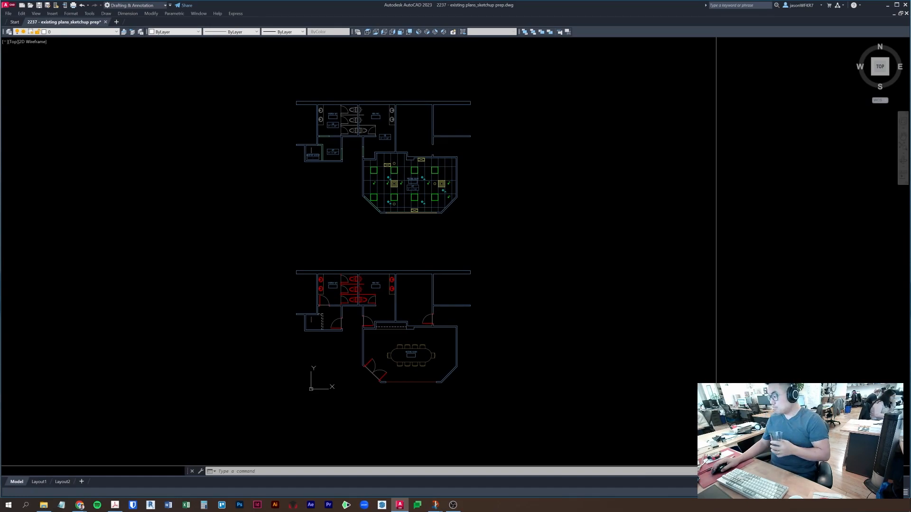
- Check the active object snap modes and the annotation scale choices on the status bar
click(798, 492)
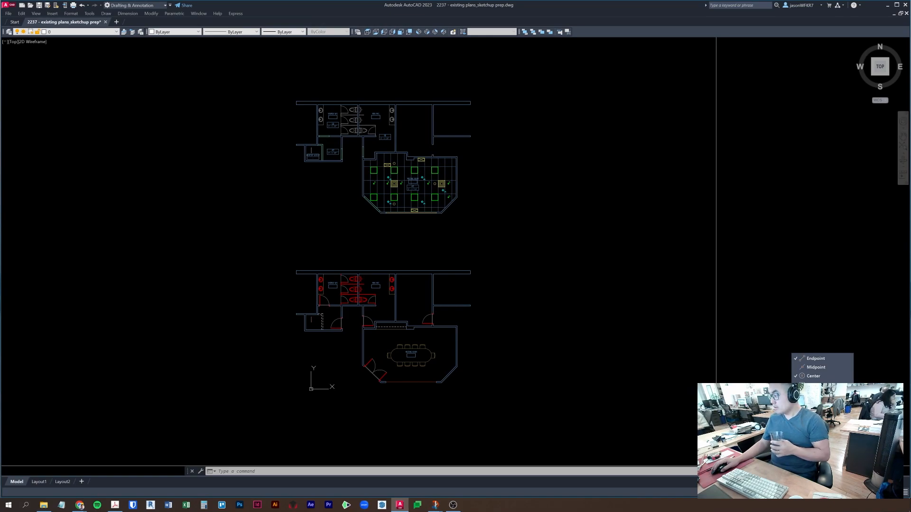
click(831, 492)
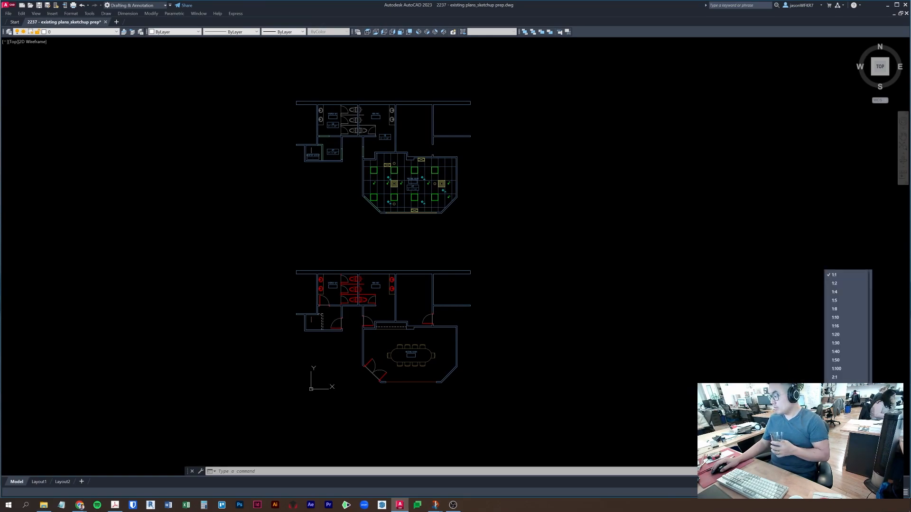
click(831, 493)
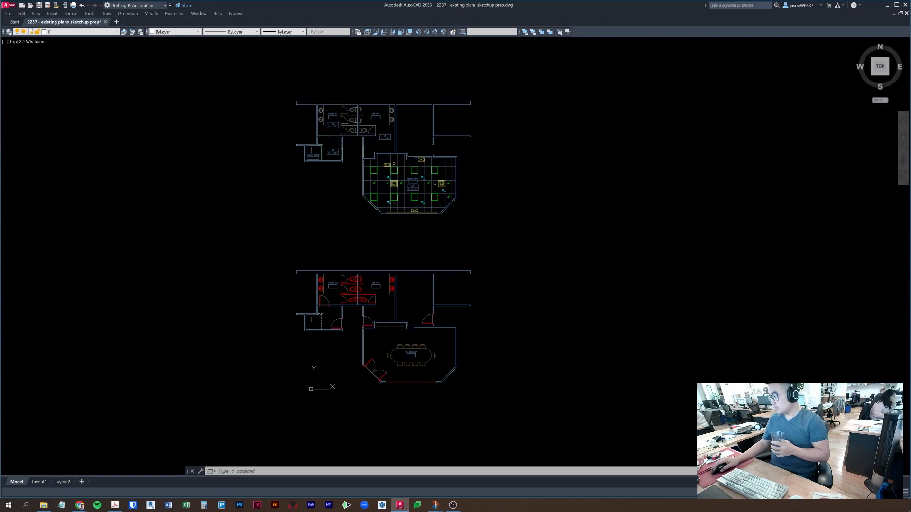
- Cancel the stray selection and save the drawing with Ctrl+S
click(536, 216)
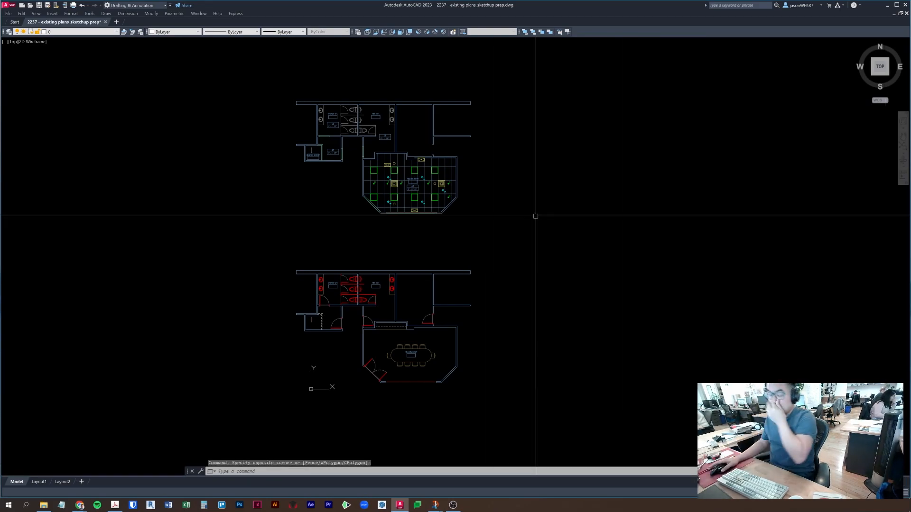
key(Escape)
key(Escape)
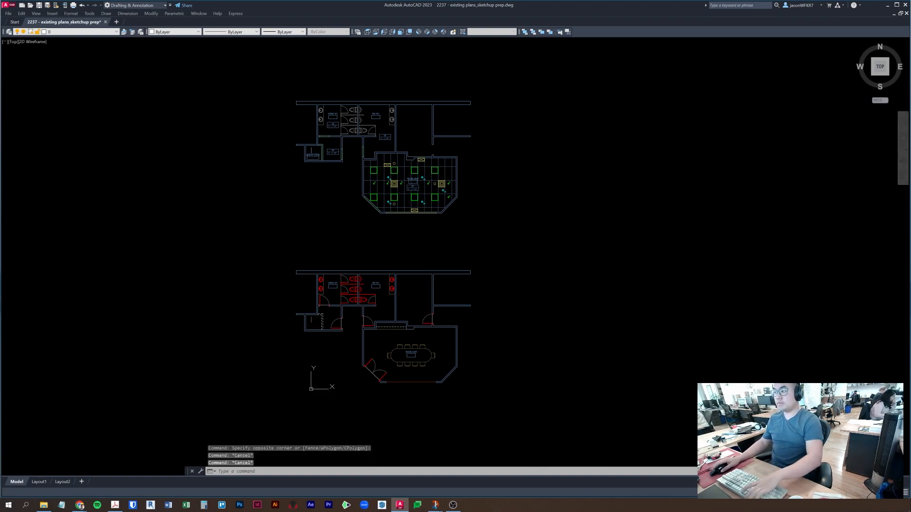
key(ctrl+s)
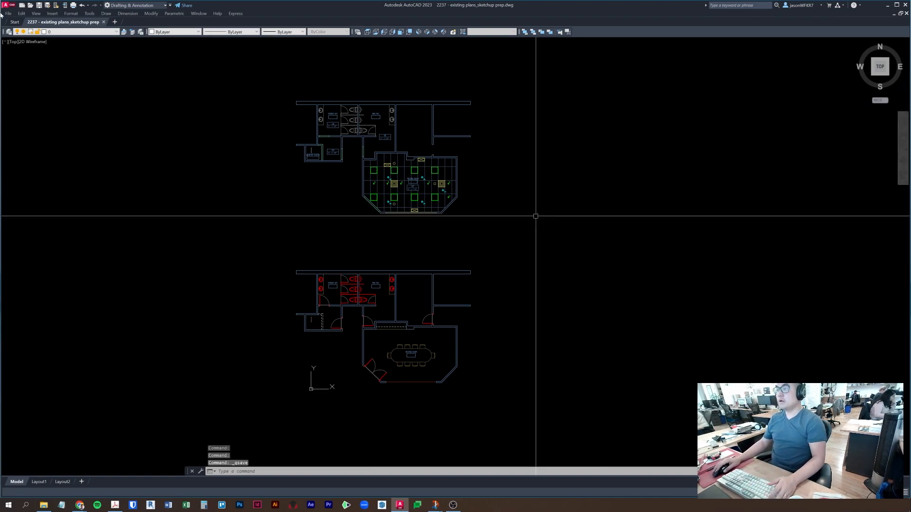
- Browse the file-tab new/open/save-all options and the Quick Access Toolbar command list
right_click(142, 24)
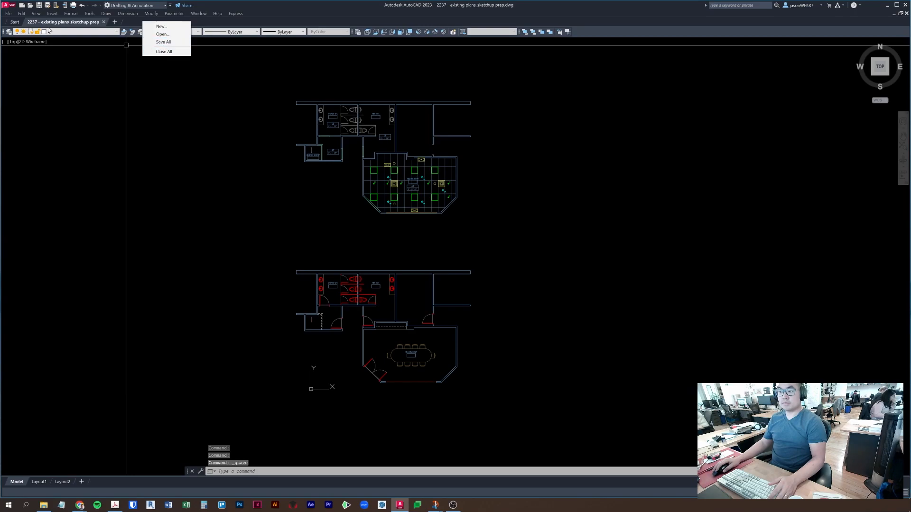
right_click(14, 23)
right_click(126, 24)
right_click(117, 23)
right_click(697, 34)
right_click(696, 22)
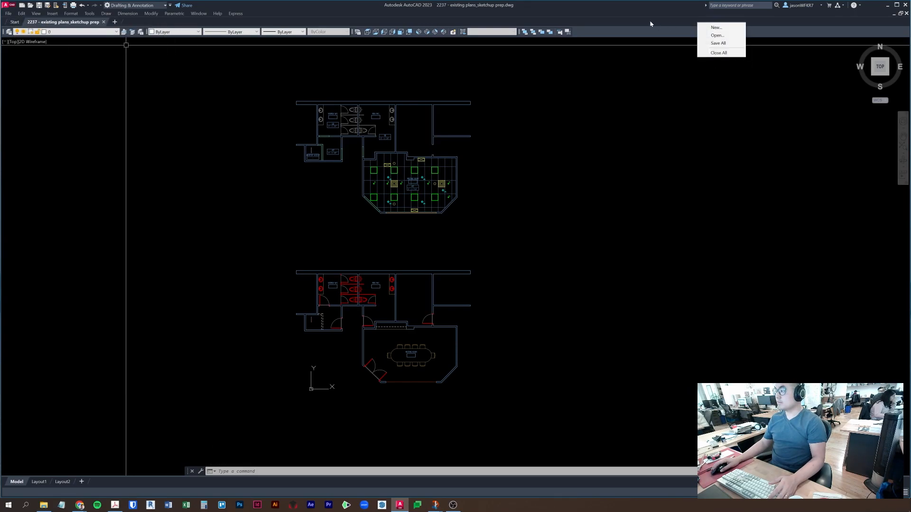
right_click(630, 12)
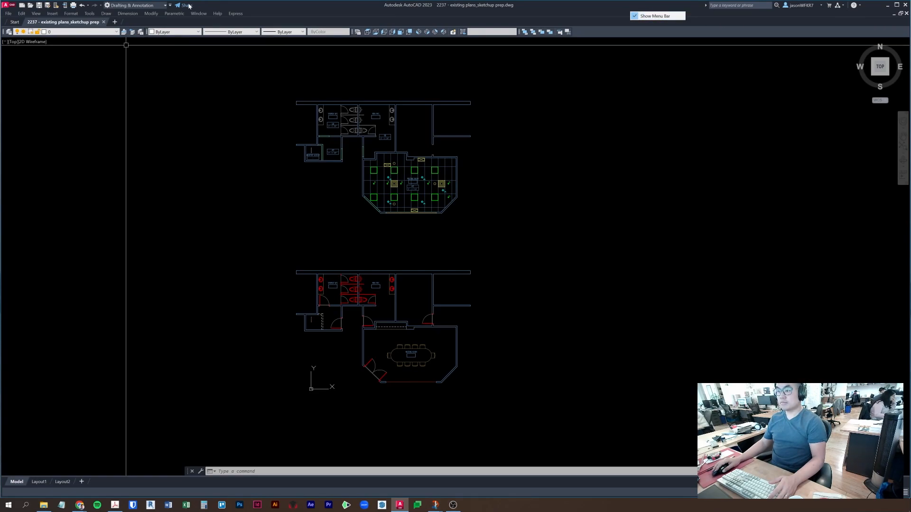
click(170, 5)
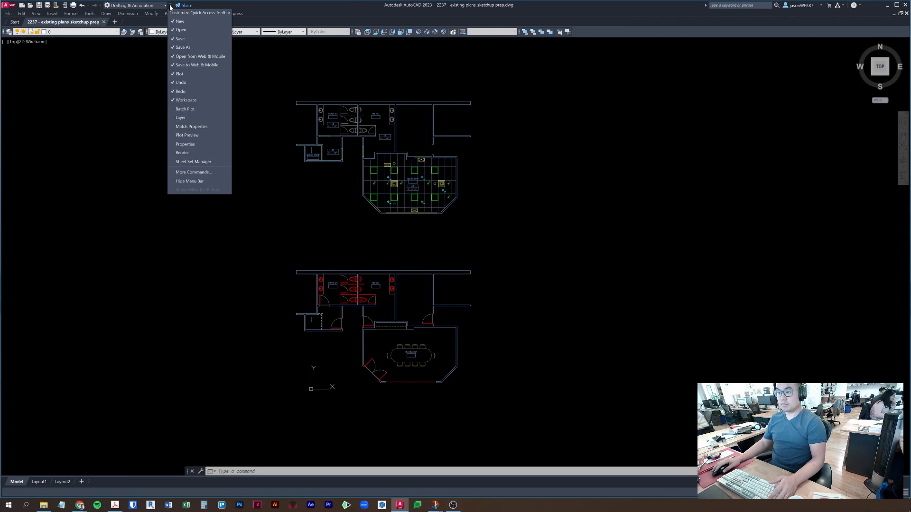
click(171, 6)
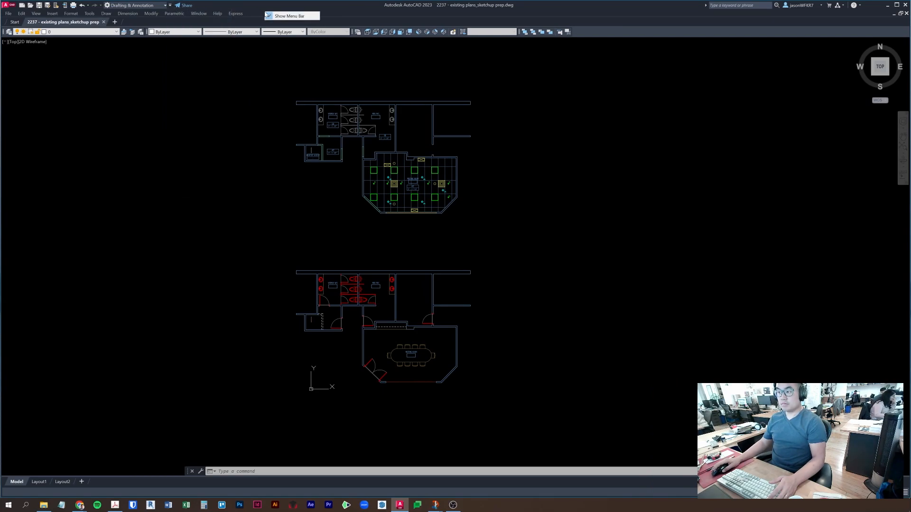
right_click(250, 23)
right_click(233, 22)
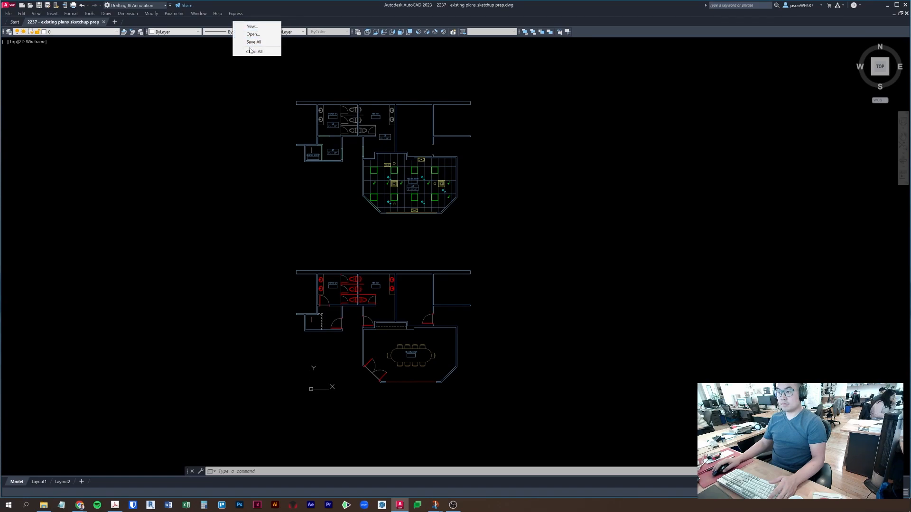
- Zoom out to show both floor plans and the legend
click(579, 144)
key(Escape)
scroll(549, 171, down, 2)
middle_drag(548, 171, 544, 147)
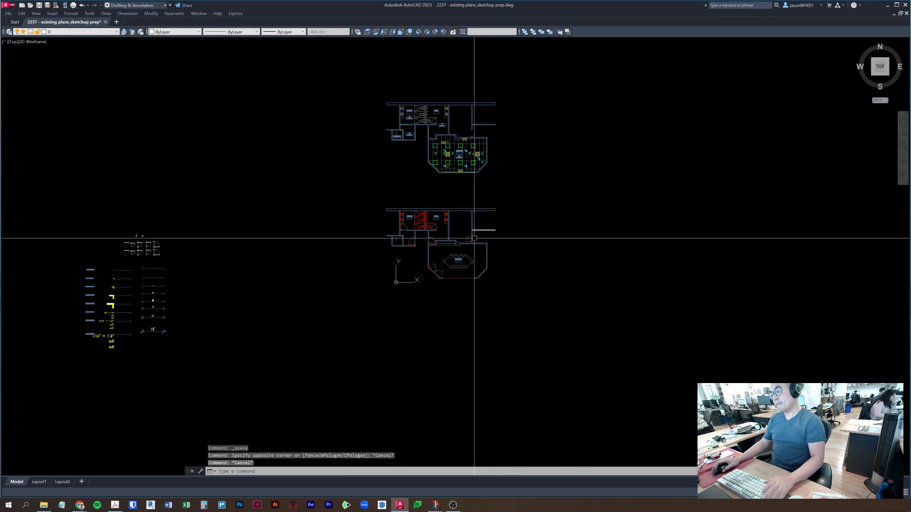
scroll(445, 260, up, 5)
- Zoom and pan onto the lower plan's restrooms and meeting room, checking a door block there
click(517, 293)
key(Escape)
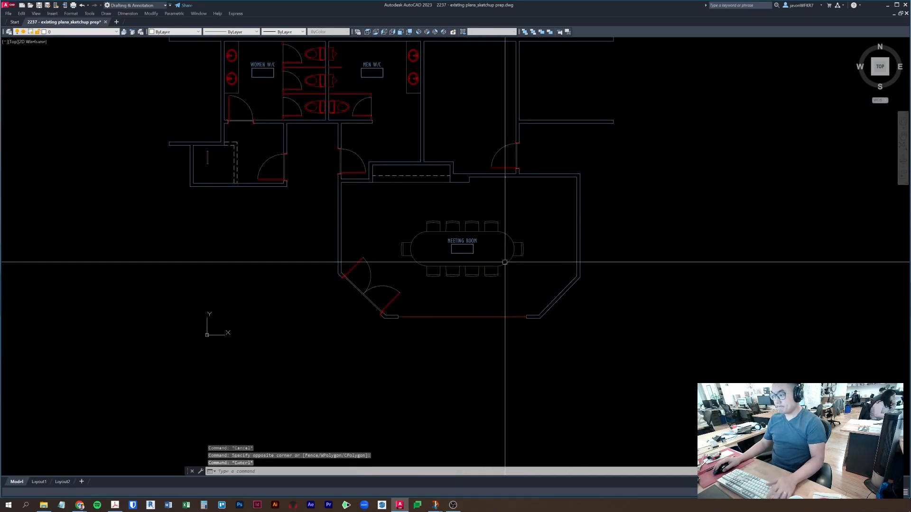
middle_drag(571, 248, 569, 302)
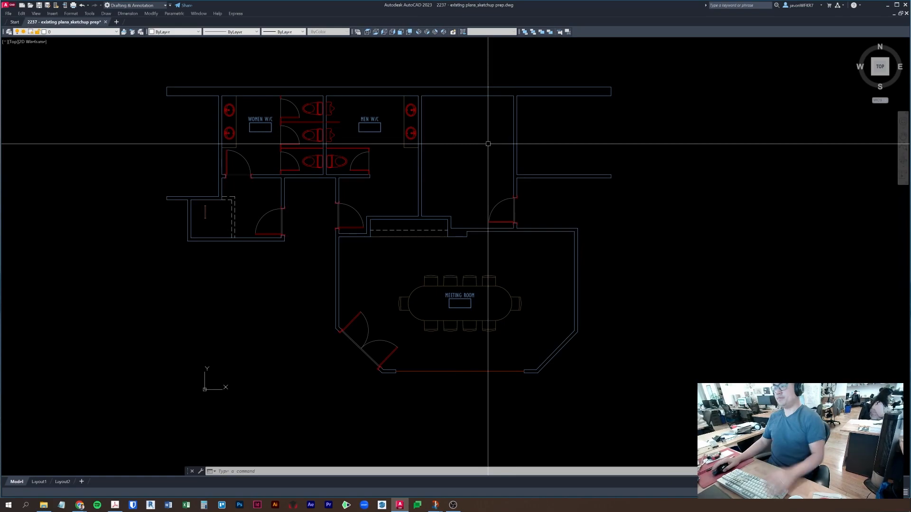
key(Escape)
key(Escape)
scroll(362, 237, up, 2)
click(363, 188)
click(348, 201)
right_click(357, 187)
key(Escape)
key(Escape)
- Turn off the A-DOOR layer with LAYOFF by picking one of the doors
text(layiso)
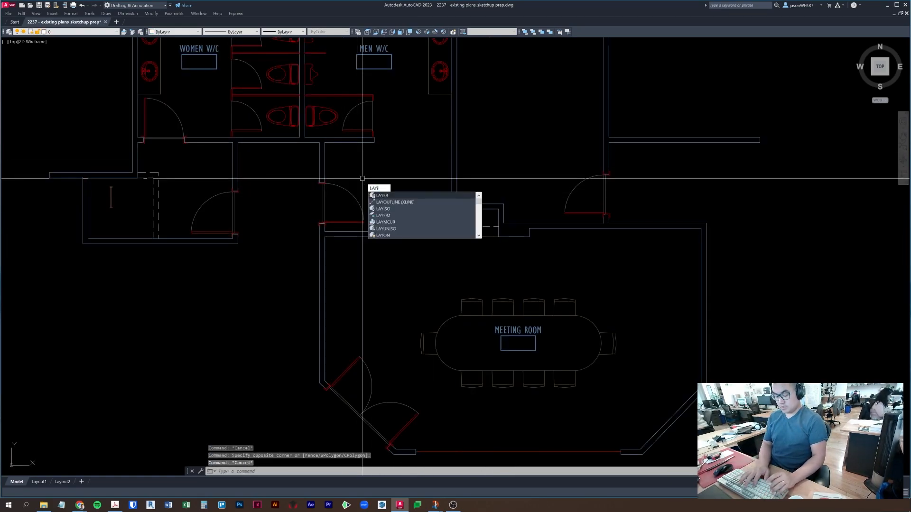
key(Return)
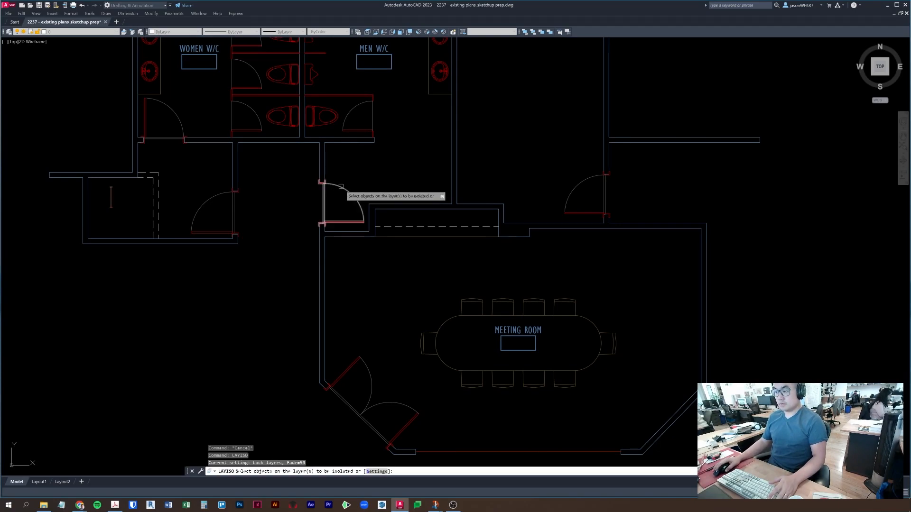
key(Escape)
text(layoff)
key(Return)
click(341, 187)
key(Escape)
- Zoom to the meeting room's bottom window wall and select a small window piece
scroll(428, 369, up, 3)
scroll(428, 369, up, 2)
middle_drag(428, 369, 312, 232)
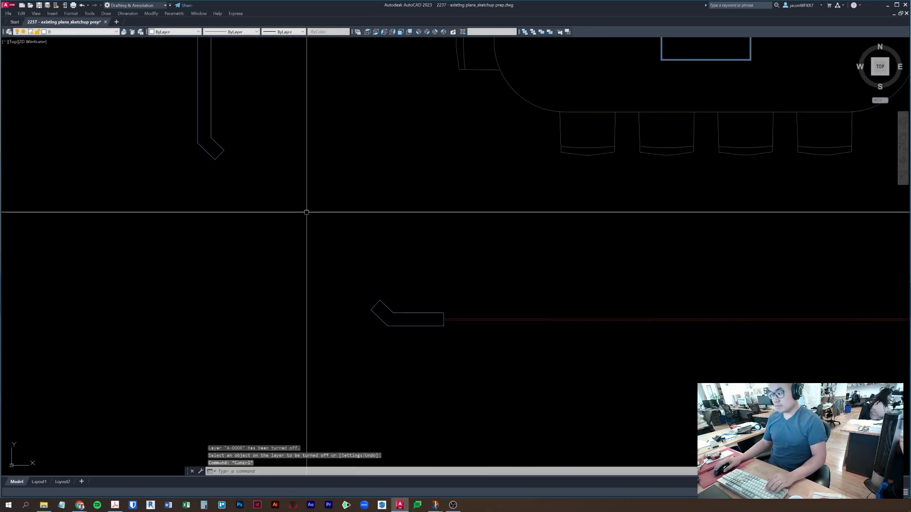
key(Escape)
scroll(526, 290, down, 6)
middle_drag(540, 292, 451, 285)
scroll(451, 286, up, 4)
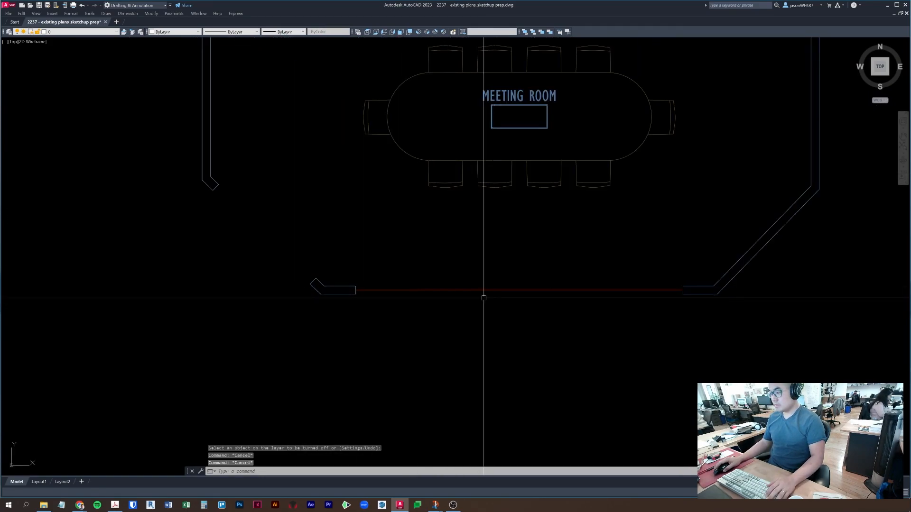
scroll(451, 300, up, 7)
middle_drag(274, 250, 218, 265)
click(436, 197)
click(480, 270)
key(Escape)
- Inspect the horizontal window lines and draw a thin rectangle ending at the wall end
scroll(480, 270, down, 4)
middle_drag(640, 263, 362, 257)
click(550, 270)
click(492, 229)
scroll(496, 249, up, 2)
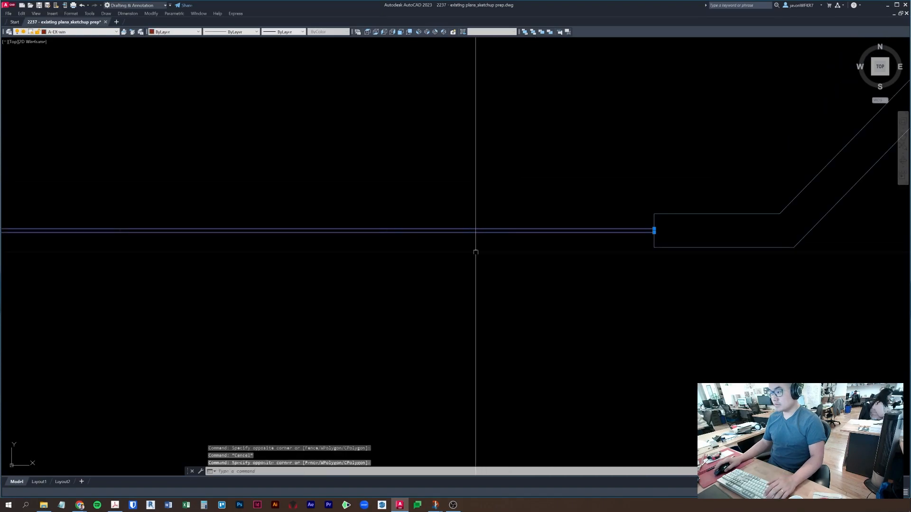
key(Escape)
key(Escape)
scroll(427, 242, down, 4)
scroll(423, 240, up, 6)
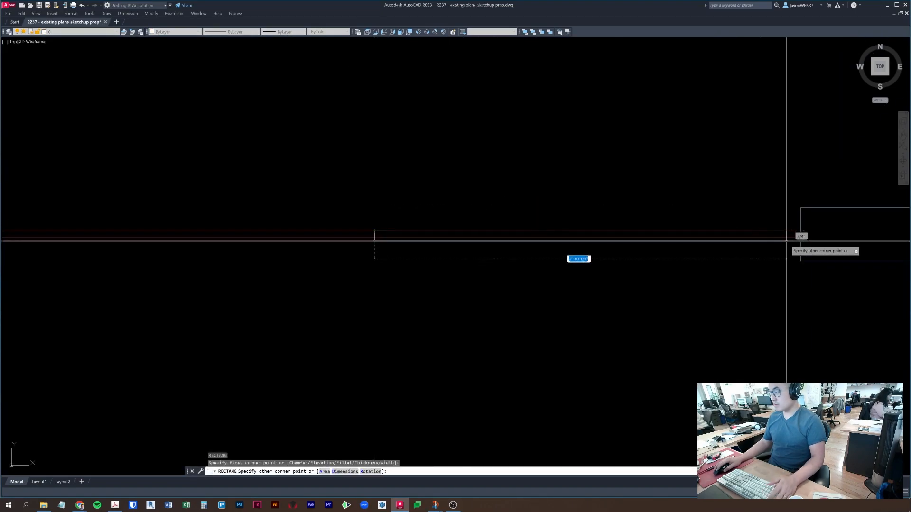
key(Escape)
click(780, 236)
- Start a block from the rectangle with base point at its left end, then cancel it
text(b)
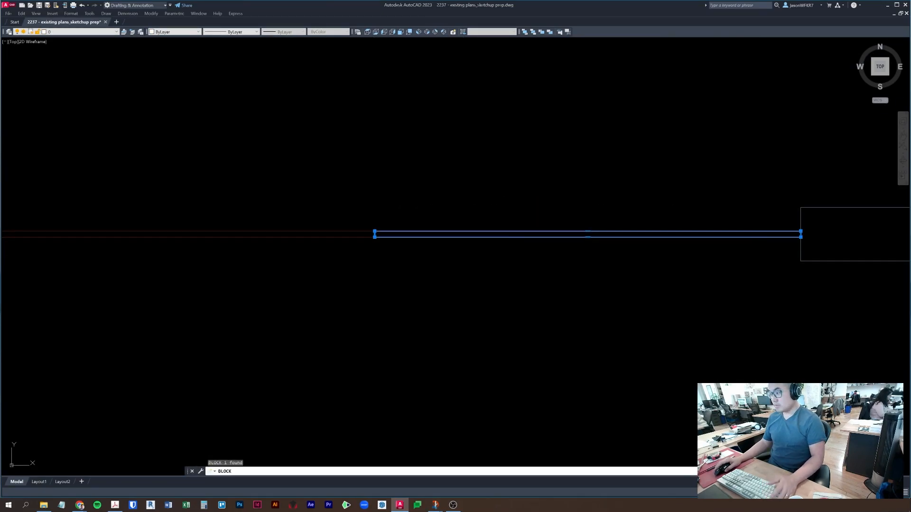
key(Return)
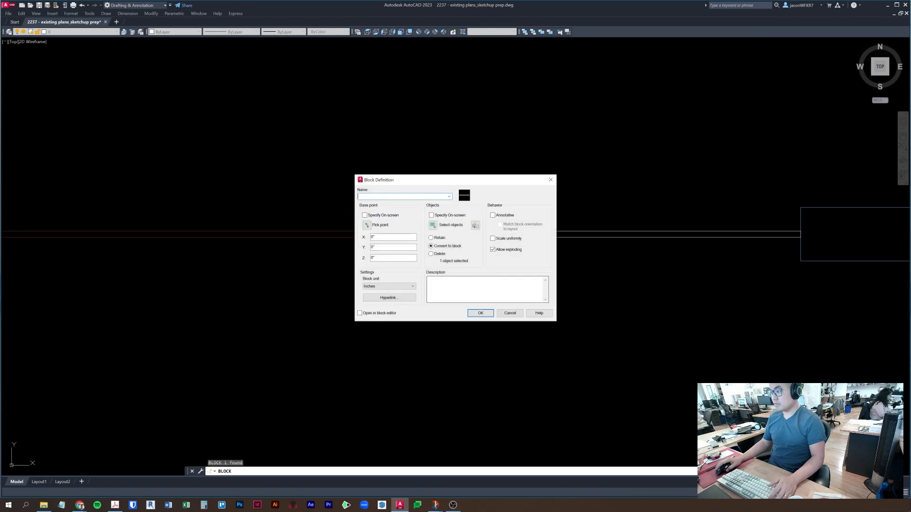
click(366, 224)
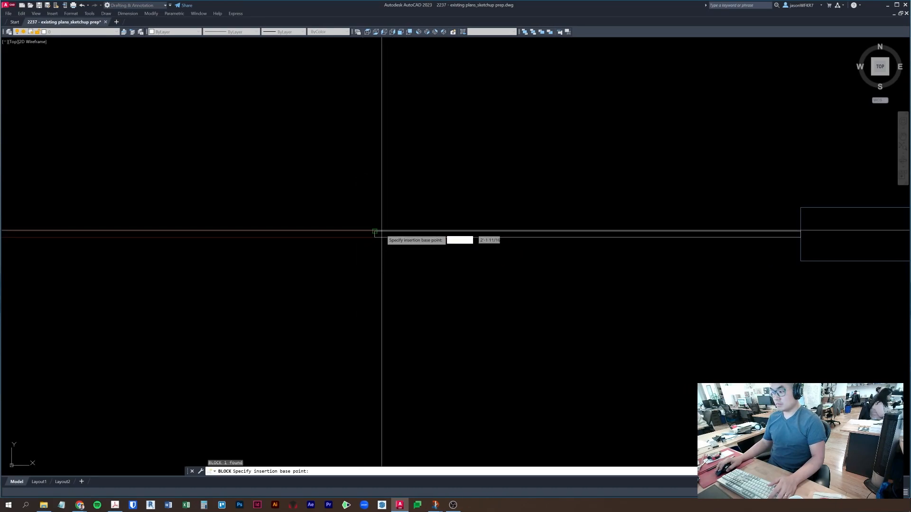
click(382, 232)
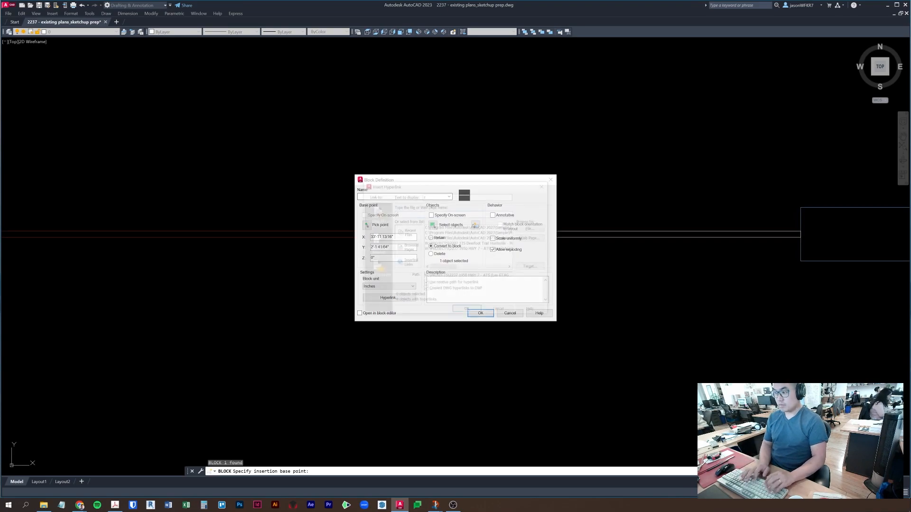
key(Escape)
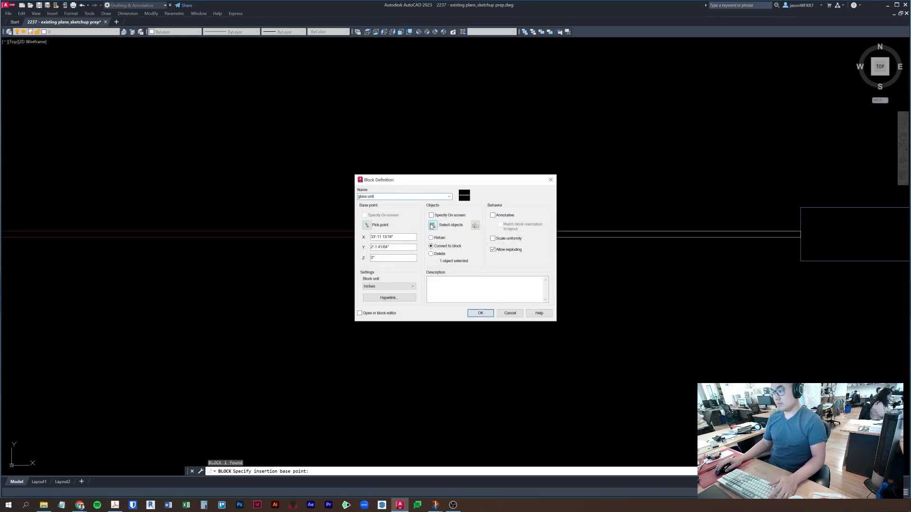
click(434, 226)
key(Return)
click(433, 225)
key(Escape)
- Select the long thin rectangle and the window line on the A-EX-win layer
click(358, 205)
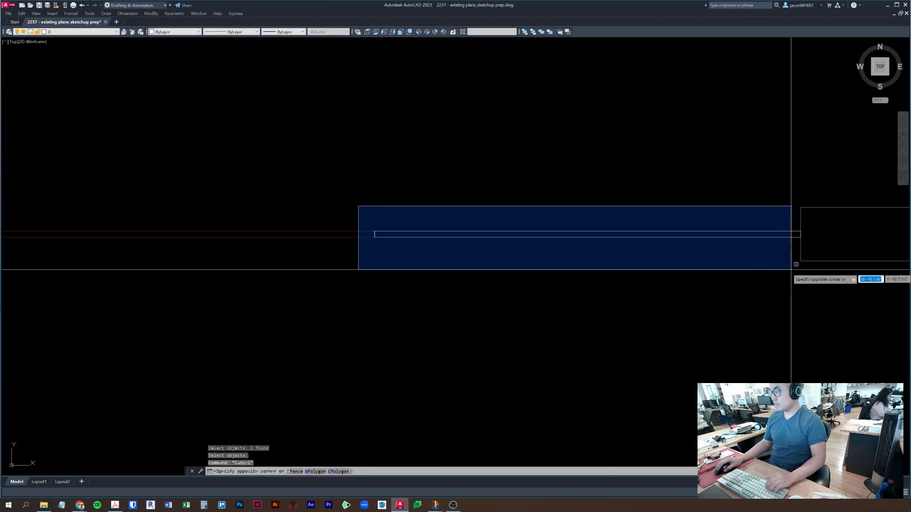
click(835, 238)
scroll(836, 239, down, 4)
scroll(708, 228, up, 4)
click(820, 208)
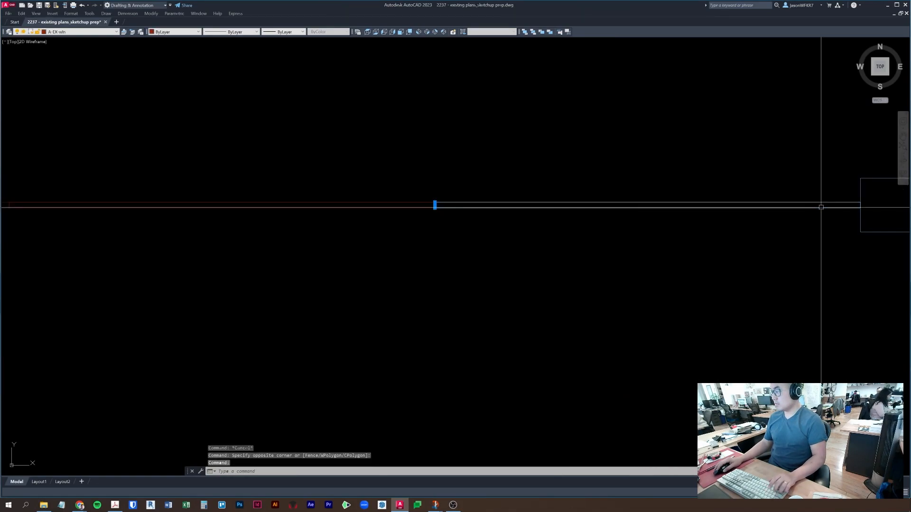
- Erase the long window lines along the bottom wall, including the line on the A-EX-win layer
middle_drag(813, 247, 749, 261)
key(Escape)
key(Escape)
click(482, 208)
click(408, 238)
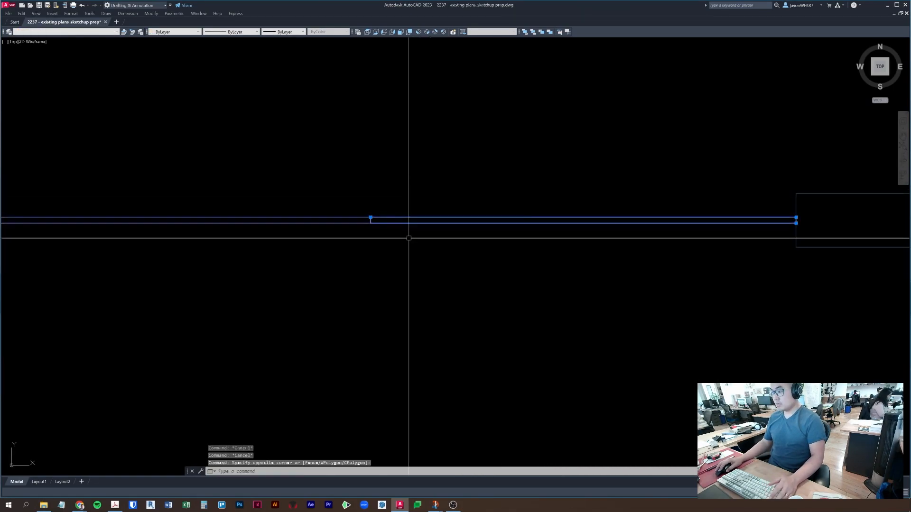
key(Escape)
click(317, 242)
click(283, 189)
scroll(283, 189, down, 4)
middle_drag(282, 189, 683, 231)
scroll(697, 273, down, 4)
text(e)
click(650, 279)
click(516, 248)
- Select the thin window panel and start a copy of it, then cancel the copy
click(745, 281)
click(709, 248)
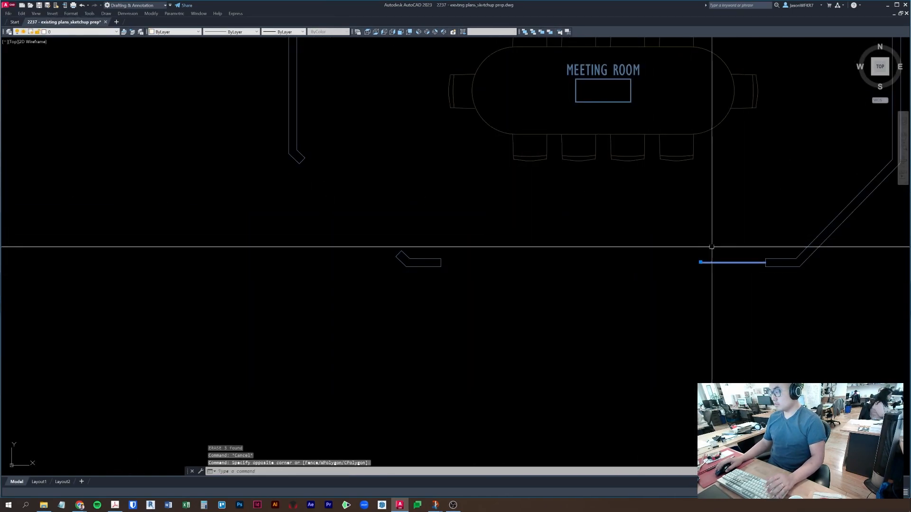
key(Escape)
click(602, 238)
key(Escape)
click(721, 278)
click(680, 248)
scroll(680, 248, down, 2)
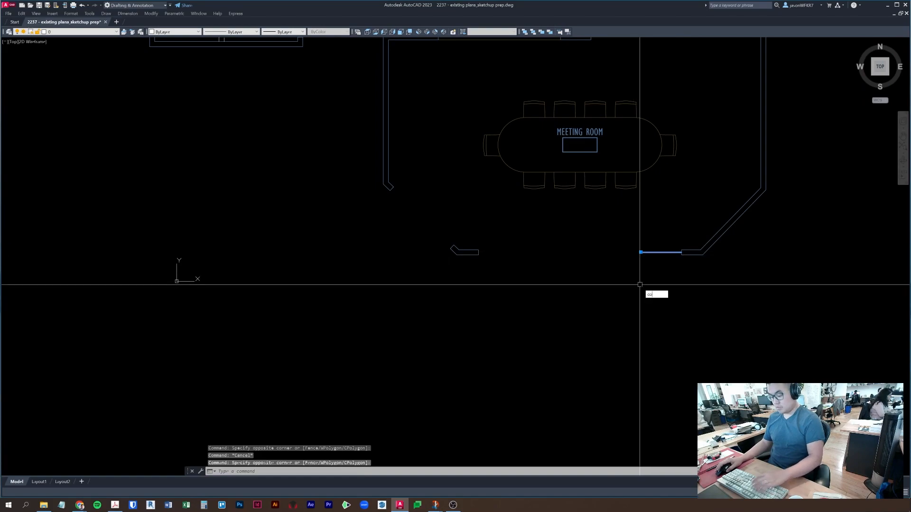
key(Return)
scroll(677, 254, up, 10)
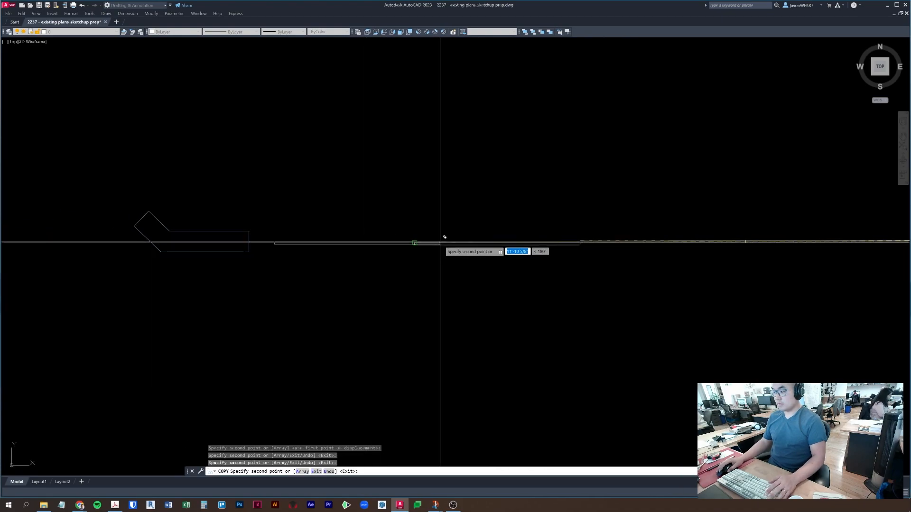
key(Escape)
- Move the two selected panel lines to their new position with MOVE
click(470, 266)
text(m)
key(Return)
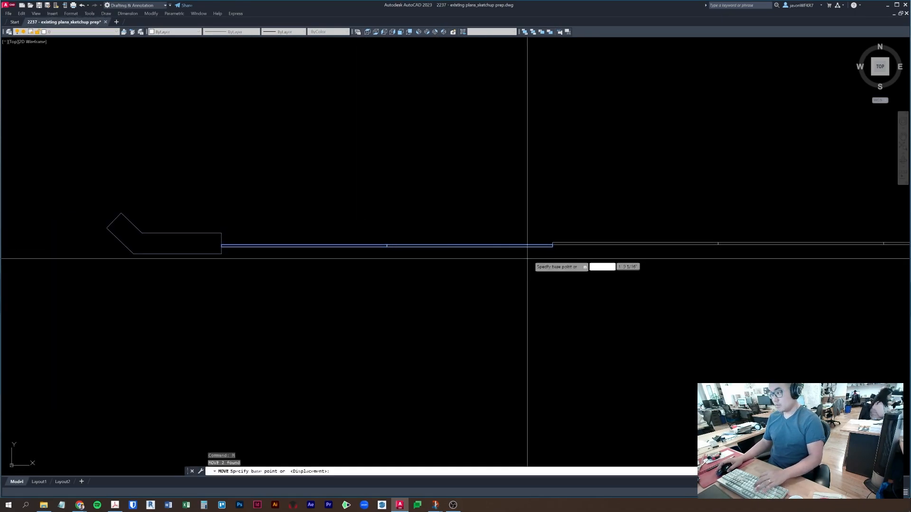
click(576, 232)
key(space)
key(Escape)
- Pan back to the meeting room and select its right wall and end panel
scroll(504, 258, down, 4)
middle_drag(403, 258, 455, 250)
scroll(633, 256, down, 2)
scroll(313, 237, up, 9)
scroll(494, 245, down, 8)
key(Escape)
middle_drag(721, 282, 413, 260)
scroll(413, 260, down, 4)
click(685, 274)
click(628, 231)
- Center the meeting room and zoom in on its upper-right wall corner
middle_drag(772, 206, 639, 367)
key(Escape)
key(Escape)
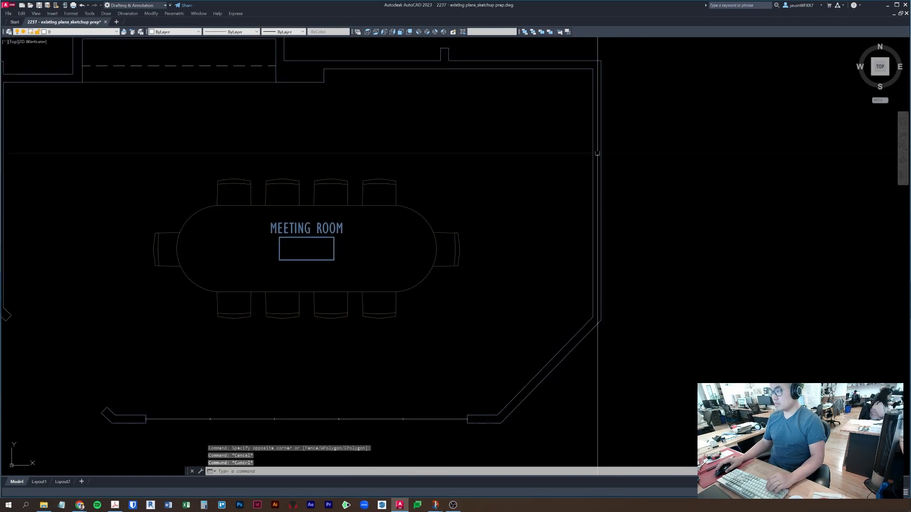
key(Escape)
middle_drag(459, 172, 444, 236)
middle_drag(604, 190, 578, 227)
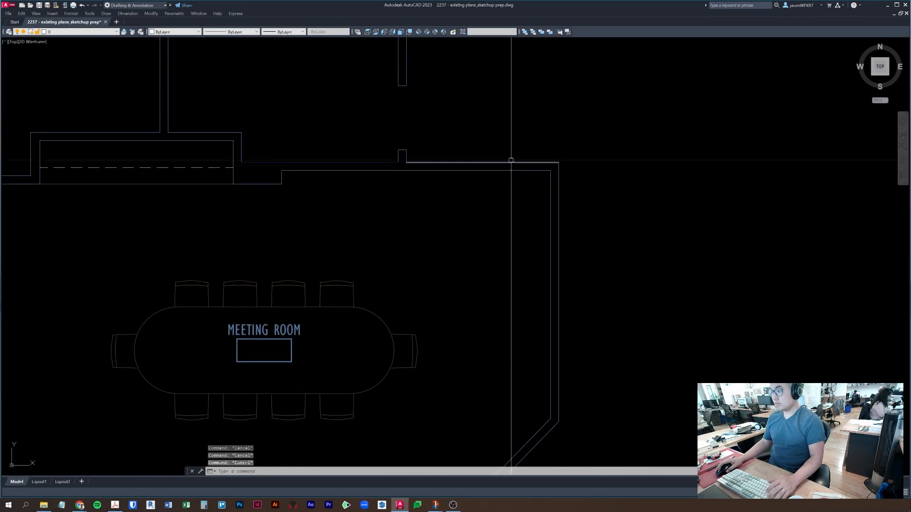
scroll(540, 185, up, 4)
- Draw a circle near the wall corner with the radius entered as 3',3'
text(c)
key(Return)
click(430, 229)
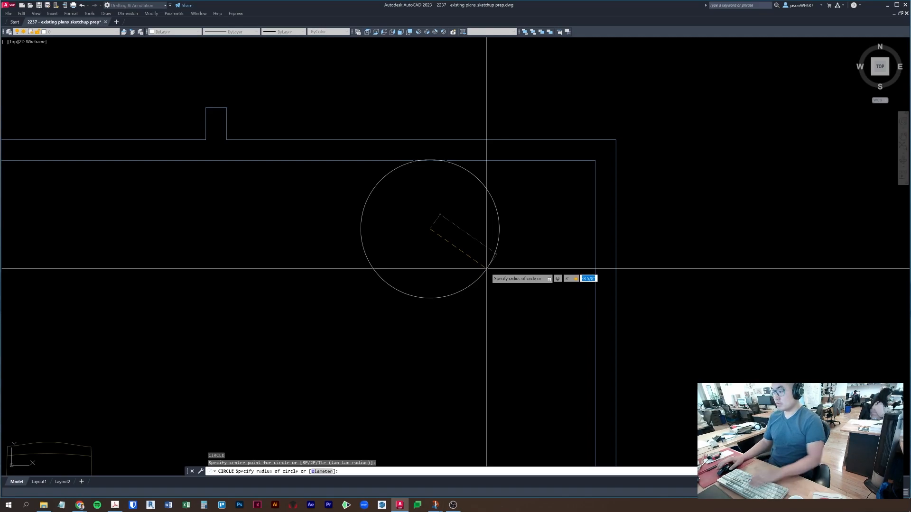
text(3',3')
key(Return)
key(Escape)
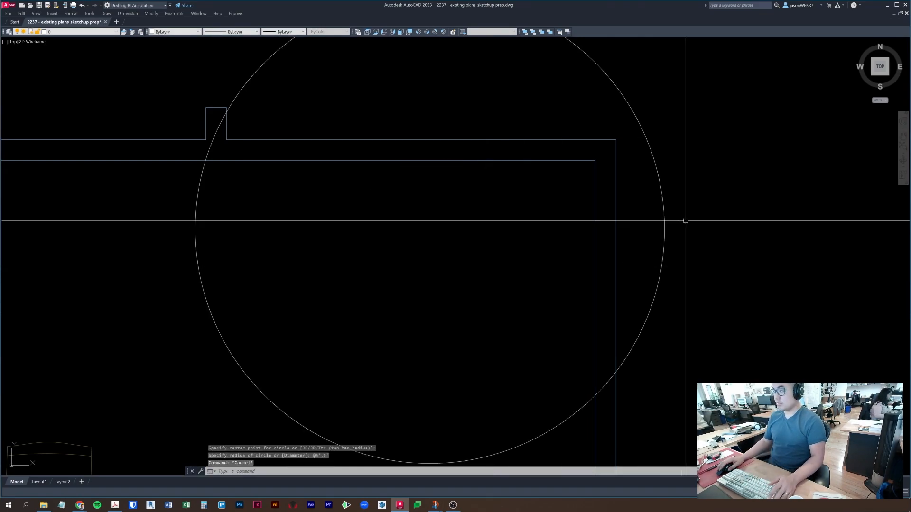
click(681, 221)
click(655, 221)
scroll(618, 245, down, 2)
key(Escape)
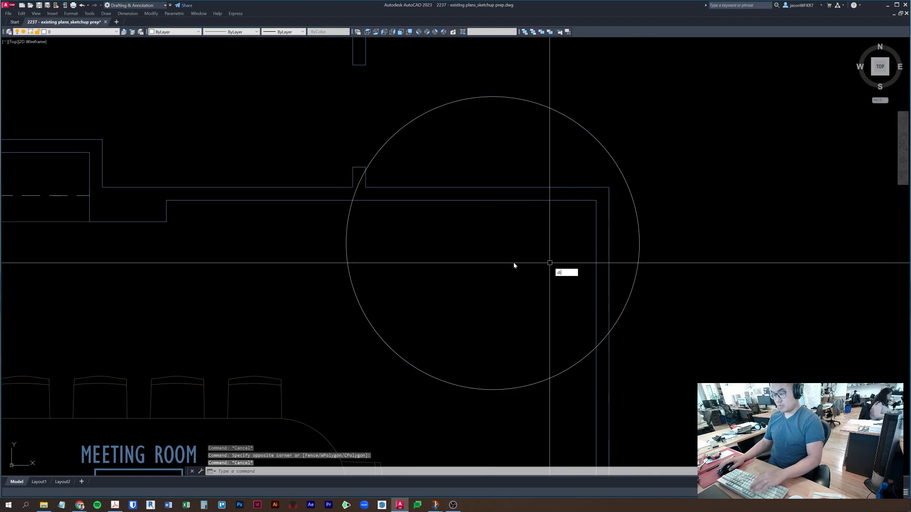
- Measure the circle's radius with DIST and erase the oversized circle
text(di)
key(Return)
click(493, 244)
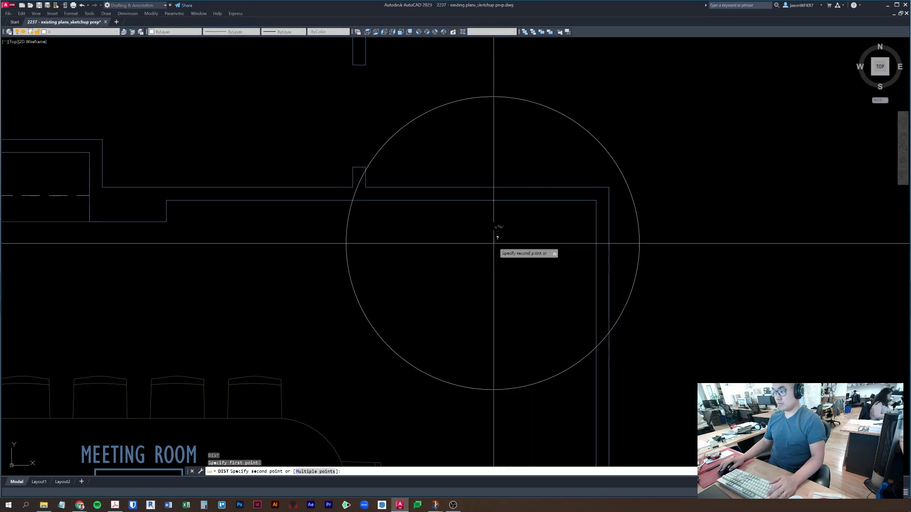
click(640, 243)
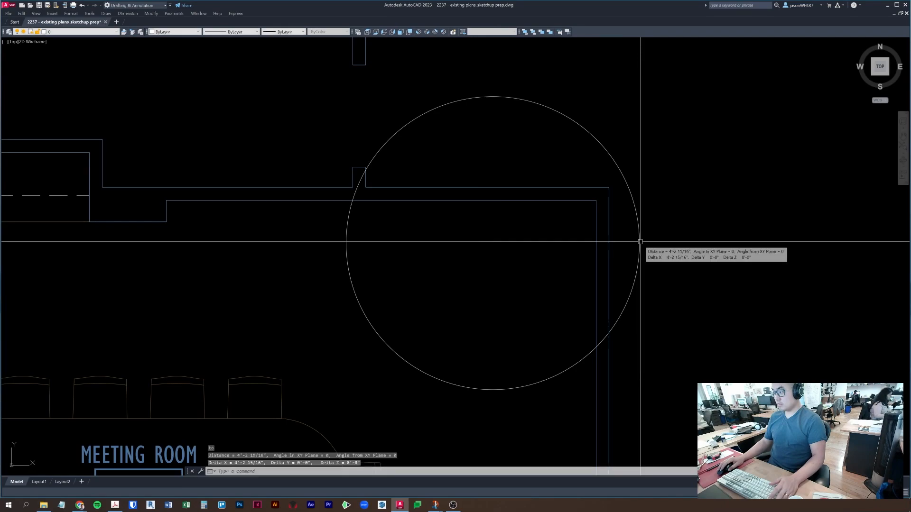
click(640, 242)
text(e)
key(Return)
key(Escape)
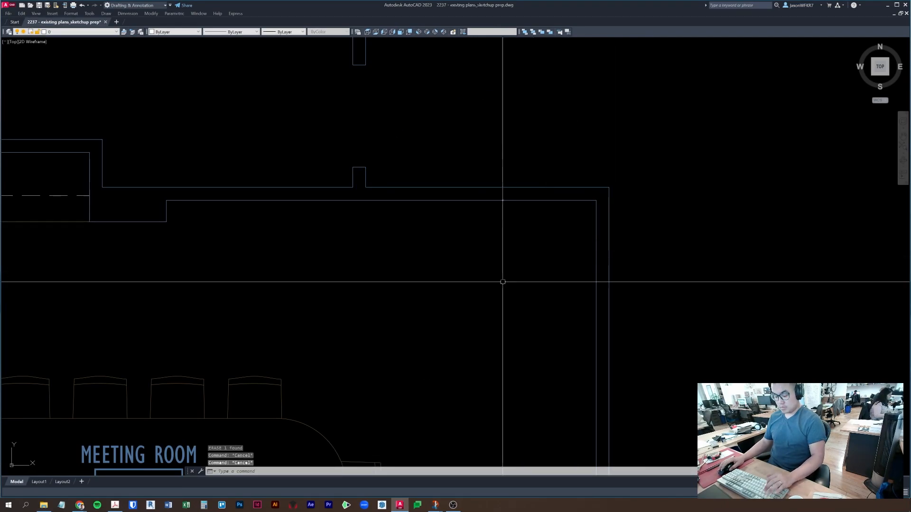
- Draw a new 3' radius circle inside the meeting room
text(c)
key(Return)
click(496, 278)
text(3')
key(Return)
key(Escape)
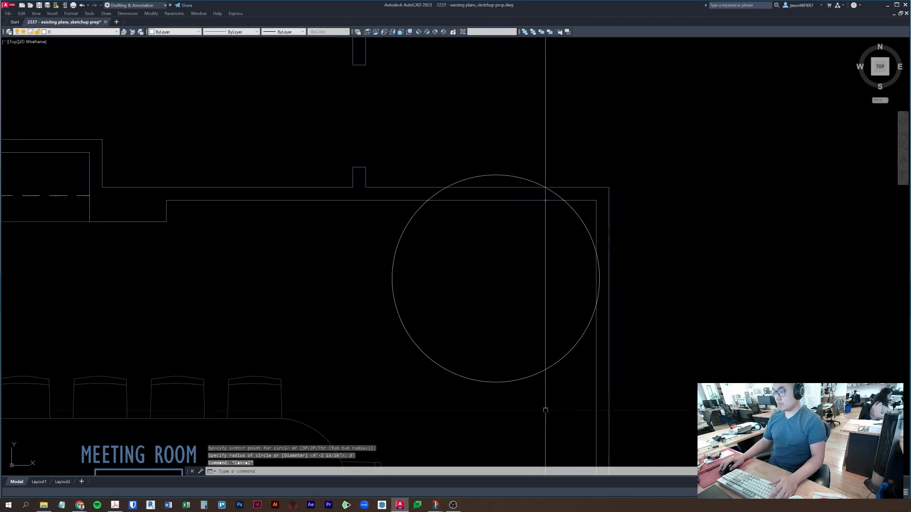
- Move the circle so its right-most point sits on the wall corner
click(548, 405)
click(540, 329)
middle_drag(539, 328, 535, 327)
text(m)
key(Return)
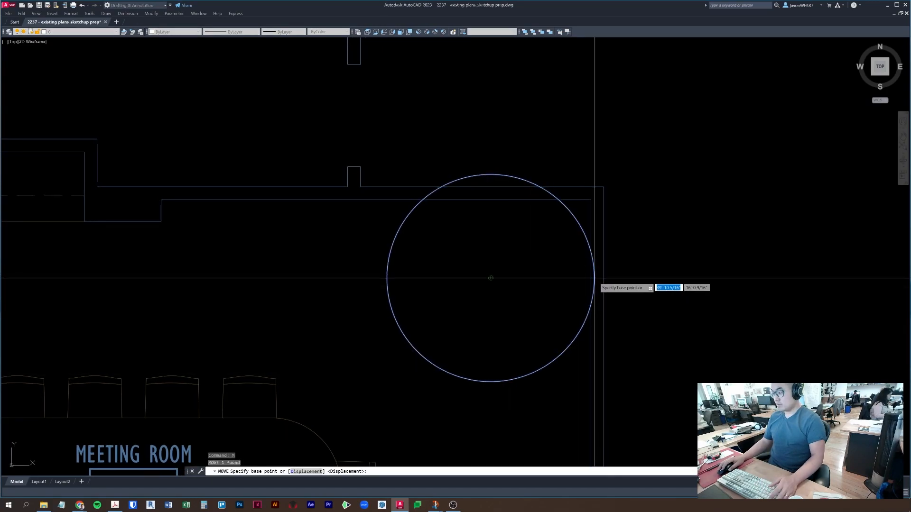
key(Escape)
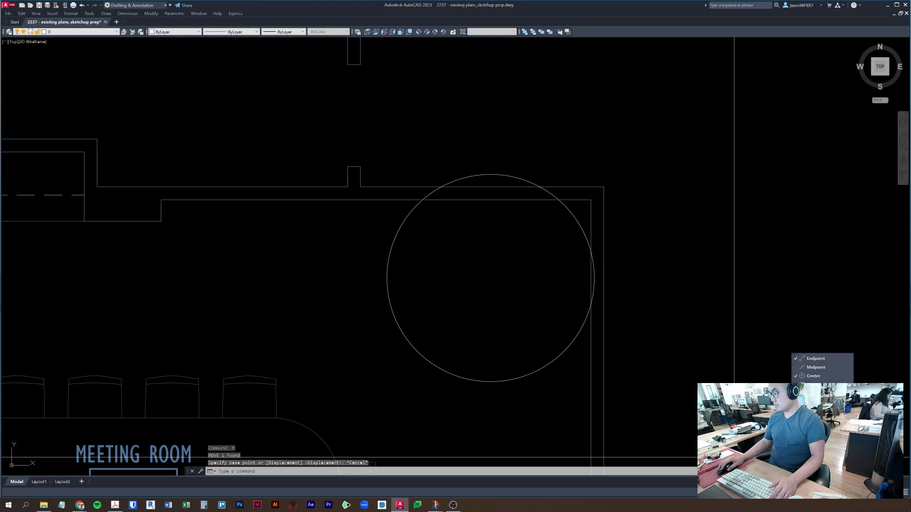
click(610, 331)
click(503, 361)
click(468, 403)
middle_drag(468, 403, 453, 402)
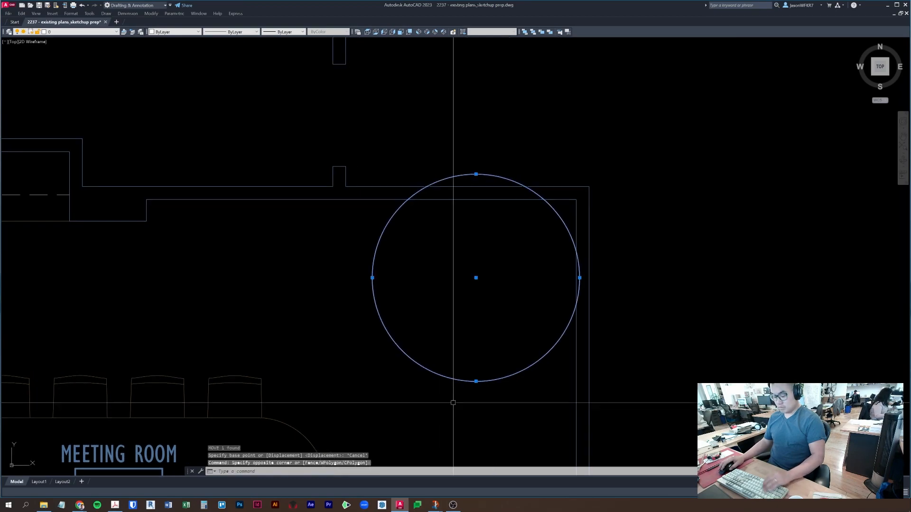
text(m)
key(Return)
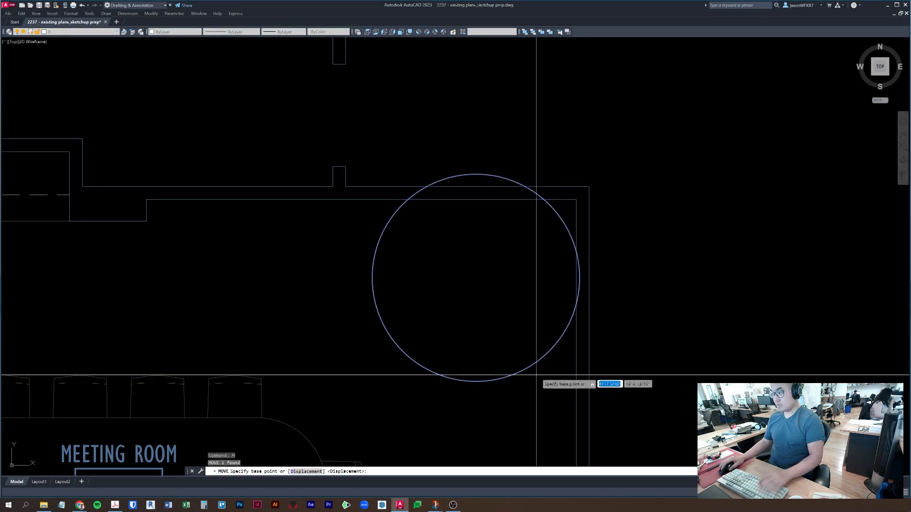
click(579, 277)
click(573, 209)
key(Escape)
- With Ortho on, move the circle 3' straight down so it is tangent to both corner walls
click(560, 259)
click(501, 284)
middle_drag(501, 284, 495, 310)
text(m)
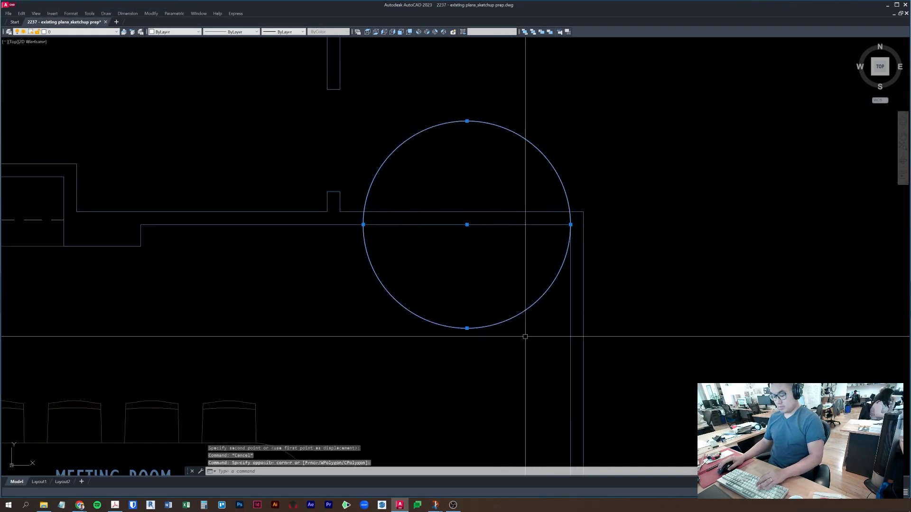
key(Return)
click(550, 341)
key(F8)
text(3')
key(Return)
key(Escape)
- Trim the circle down to a curved arc in the corner
middle_drag(541, 401, 543, 361)
key(Escape)
text(tr)
key(Return)
drag(455, 398, 426, 330)
key(Escape)
scroll(426, 330, down, 4)
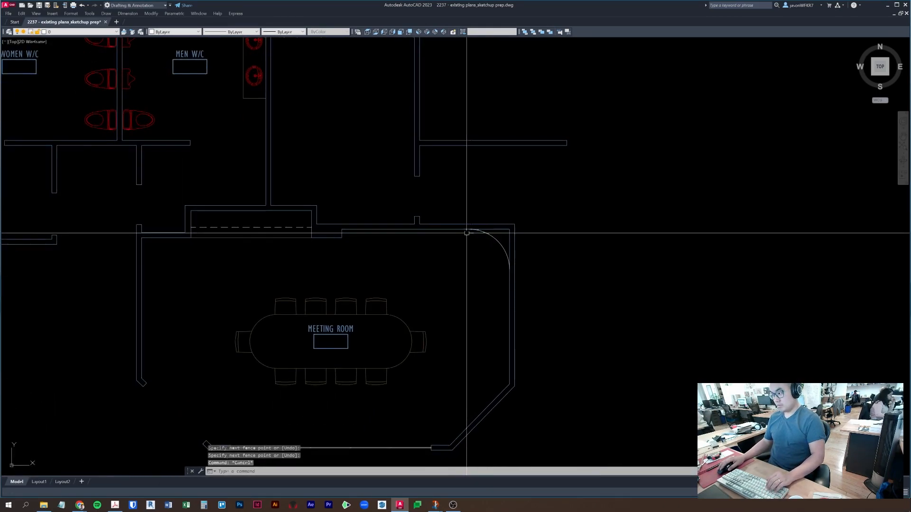
- Place a horizontal construction line (XL) through the meeting table's centre
middle_drag(509, 298, 513, 268)
key(Escape)
key(Escape)
middle_drag(508, 296, 514, 259)
text(xl)
key(Return)
text(h)
key(Return)
click(423, 274)
- Add a vertical construction line, then erase it and keep the horizontal guide selected
key(Return)
key(Return)
middle_drag(594, 313, 621, 270)
click(651, 284)
click(614, 168)
key(Escape)
click(719, 319)
click(603, 301)
text(e)
key(Return)
middle_drag(538, 291, 544, 305)
key(Escape)
click(563, 245)
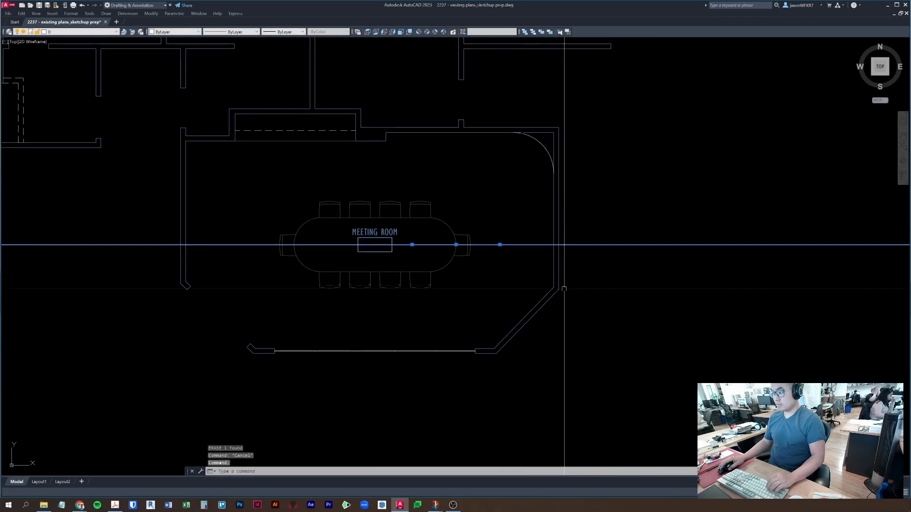
- Draw a 3' radius circle centred near the angled wall
scroll(548, 290, up, 2)
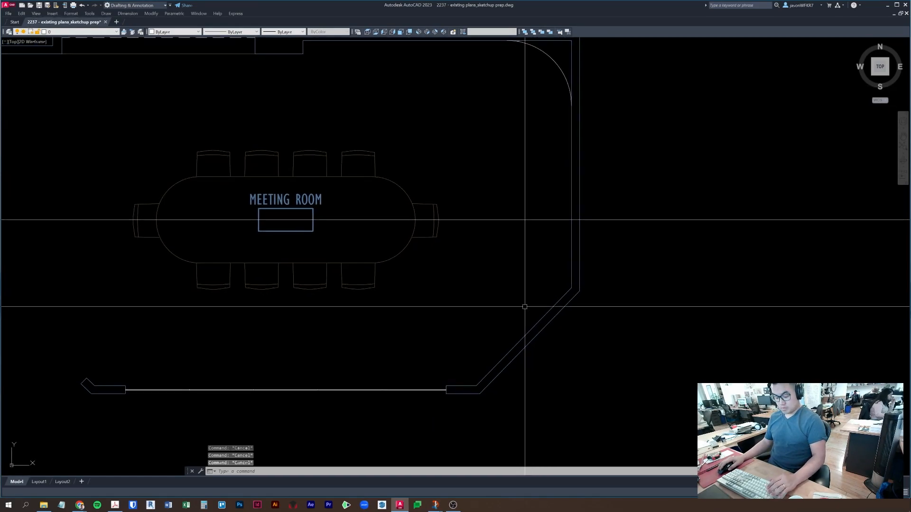
text(c)
key(Return)
click(504, 281)
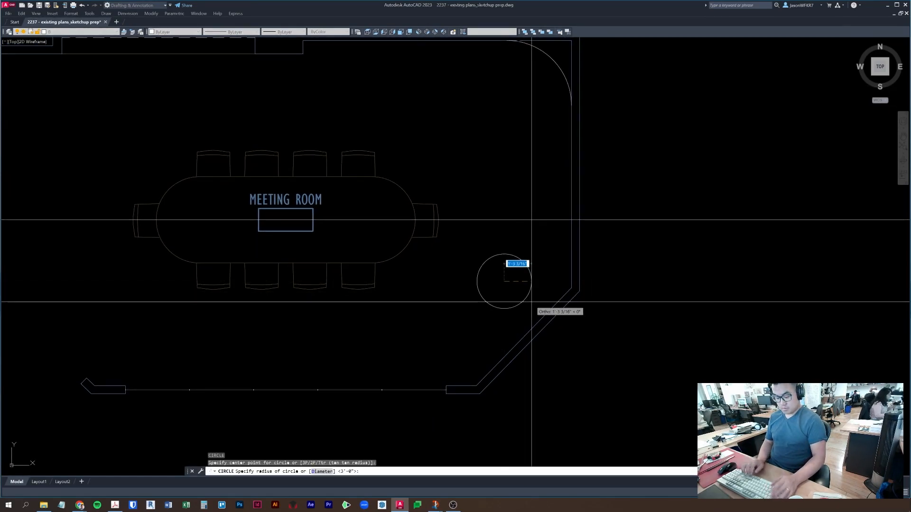
text(3')
key(Return)
key(Escape)
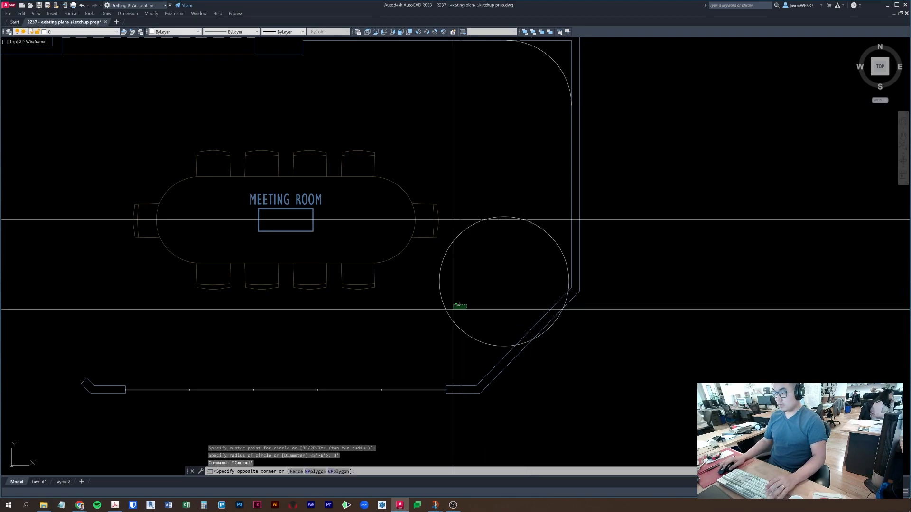
- Select the new circle, abandoning a first move attempt
click(461, 306)
text(m)
key(Return)
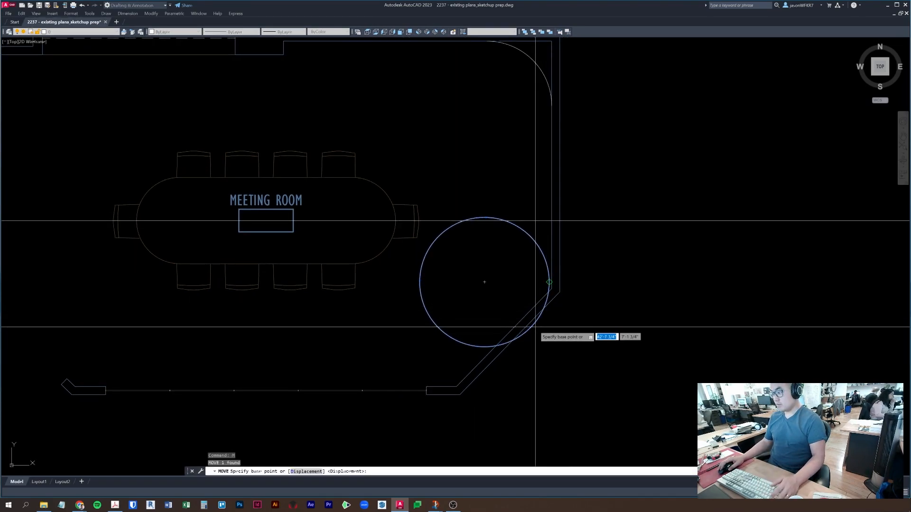
key(Escape)
click(550, 331)
key(Escape)
click(530, 333)
scroll(530, 333, up, 4)
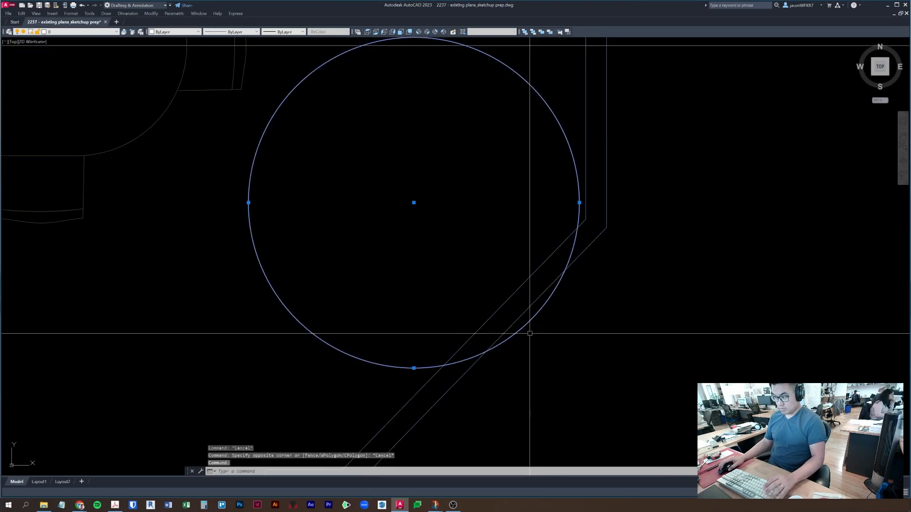
- Draw a line from the circle's centre perpendicular to the angled wall
text(l)
key(Return)
scroll(416, 203, down, 4)
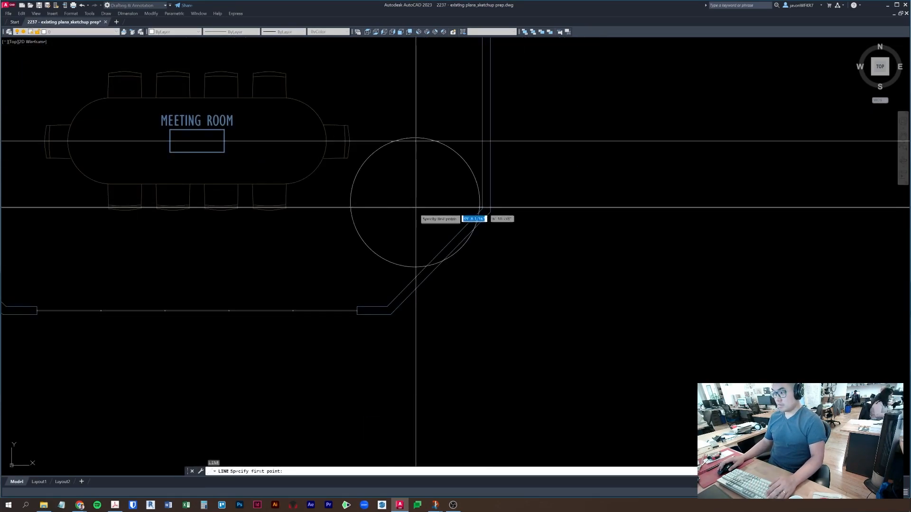
click(418, 209)
scroll(418, 209, up, 4)
text(per)
key(Return)
click(504, 264)
key(Escape)
- Extend the radial line to meet the circle
text(ex)
key(Return)
click(505, 309)
key(Escape)
key(Return)
click(512, 302)
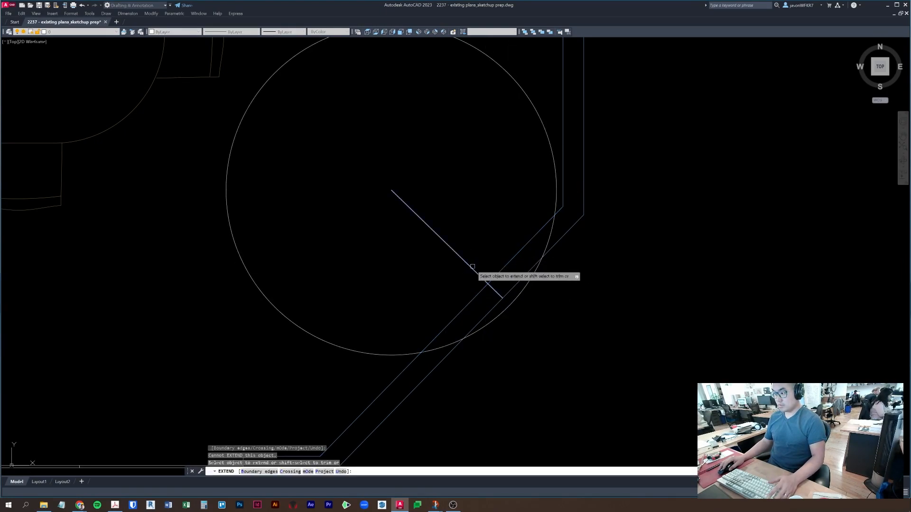
click(491, 287)
key(Escape)
- Select the circle and radial line, cancelling a first move attempt
middle_drag(515, 305, 503, 287)
click(503, 288)
click(493, 284)
text(m)
key(Return)
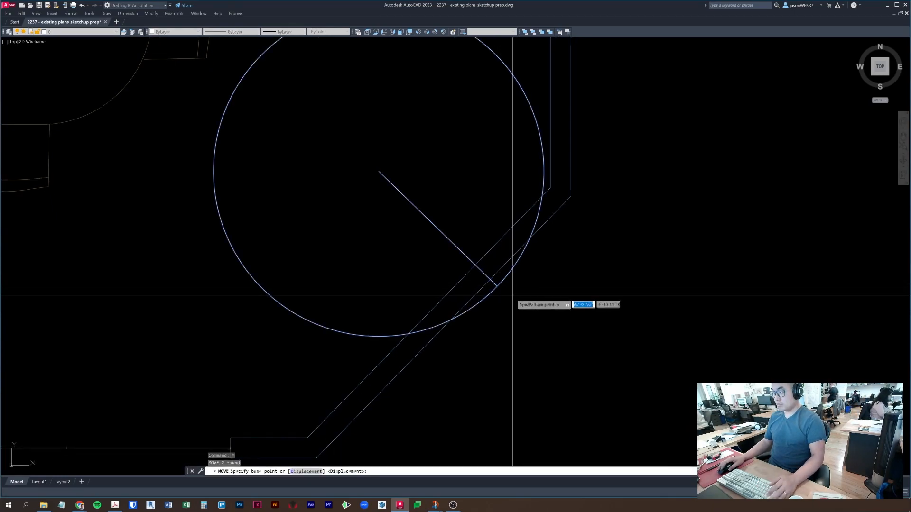
click(497, 286)
text(per)
key(Return)
scroll(493, 284, down, 3)
key(Escape)
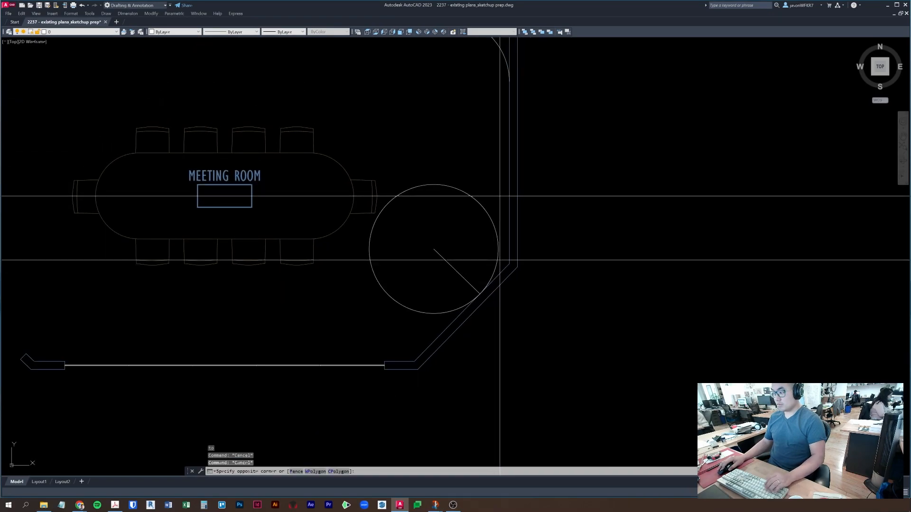
- Move the circle and radial line by the circle's right-most point to the wall corner
click(501, 193)
scroll(494, 242, up, 4)
text(m)
key(Return)
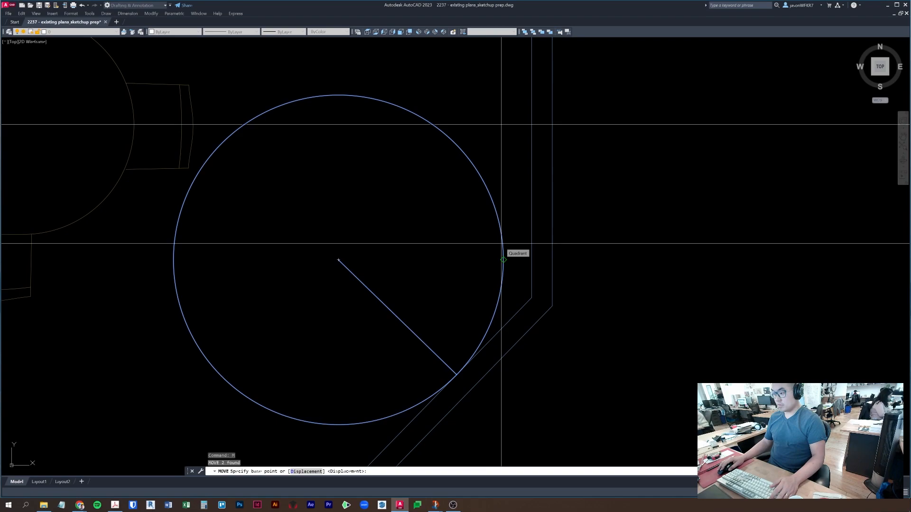
click(503, 260)
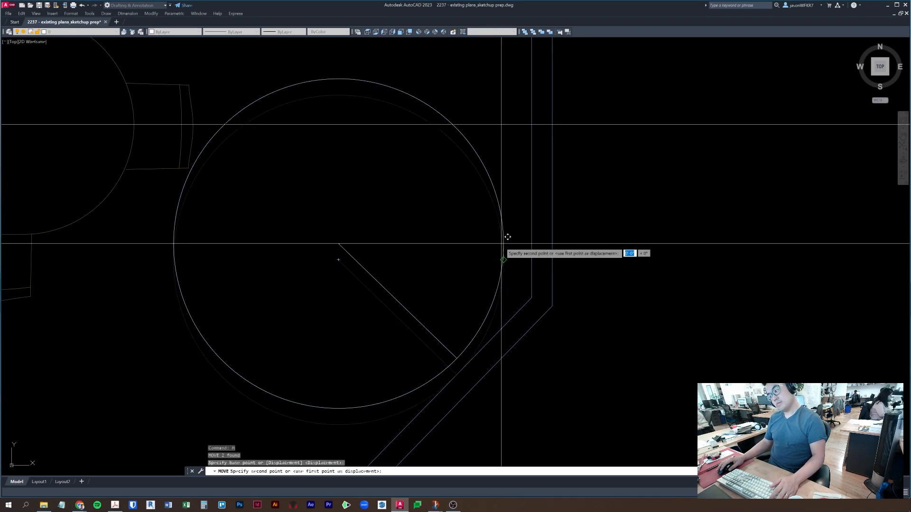
click(532, 297)
middle_drag(546, 336, 594, 290)
key(Escape)
key(Escape)
- Reselect the circle and line, start another move, then cancel it
click(567, 404)
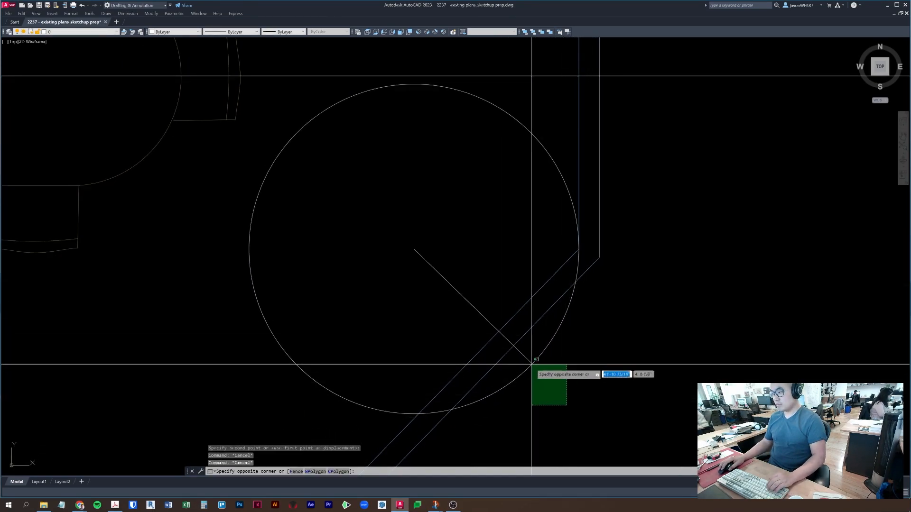
click(531, 360)
middle_drag(533, 359, 556, 326)
text(m)
key(Return)
click(556, 332)
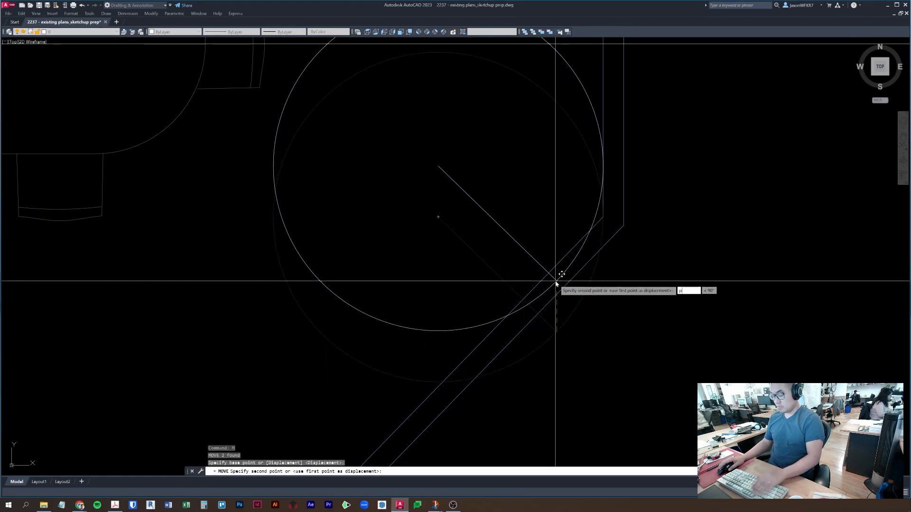
key(Escape)
- Draw a vertical line straight up from the radial line's end
text(l)
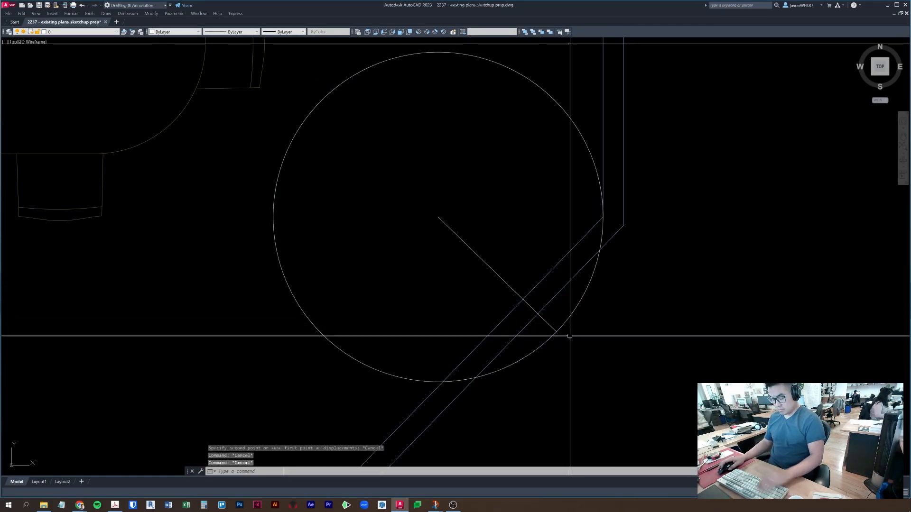
key(Return)
click(557, 331)
click(534, 219)
key(Escape)
- Move the circle and both lines higher up into position
click(576, 344)
click(546, 326)
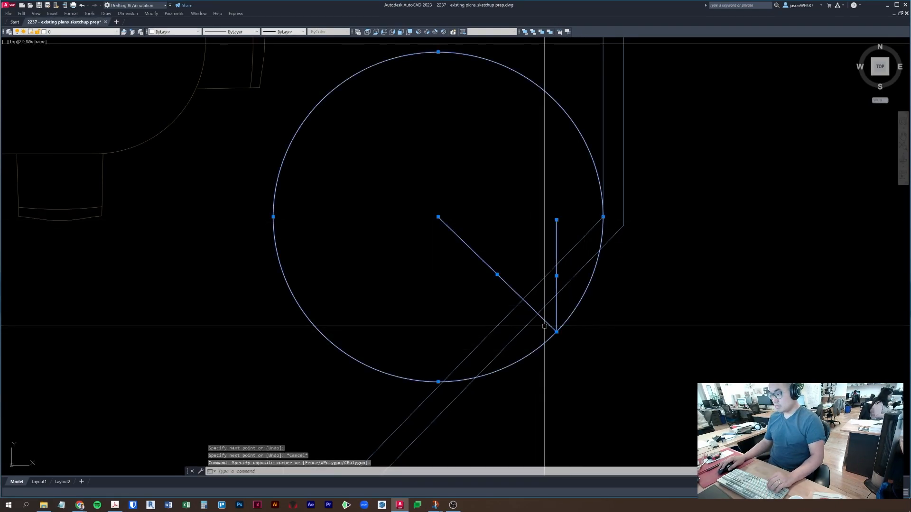
text(m)
key(Return)
click(556, 337)
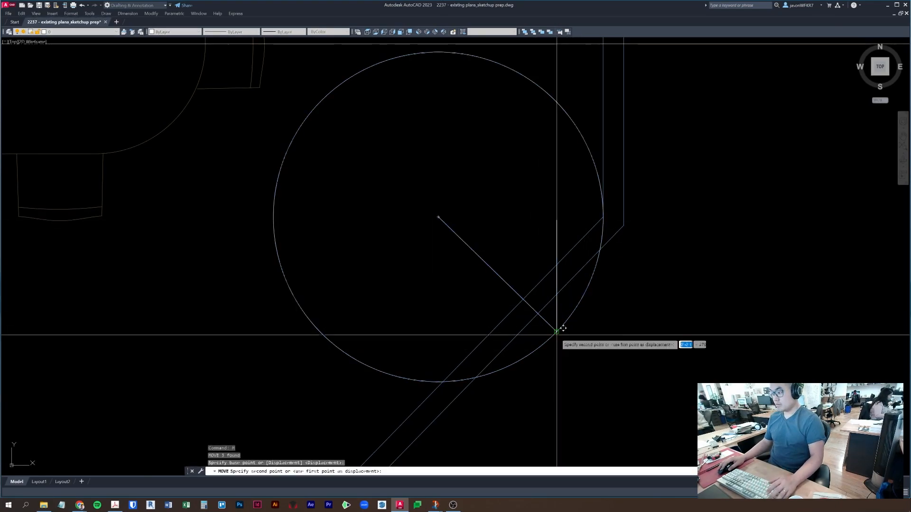
click(559, 268)
key(Escape)
key(Escape)
- Erase the two helper lines, leaving the circle at the wall
click(561, 226)
click(445, 213)
text(e)
key(Return)
scroll(494, 203, down, 2)
middle_drag(494, 218, 493, 237)
- Trim away the circle's upper-right arc against the walls
text(tr)
key(Return)
click(544, 151)
key(Escape)
text(e)
key(Return)
key(Escape)
- Attempt further fence trims across the remaining circle parts, cancelling each
text(tr)
key(Return)
drag(431, 282, 397, 192)
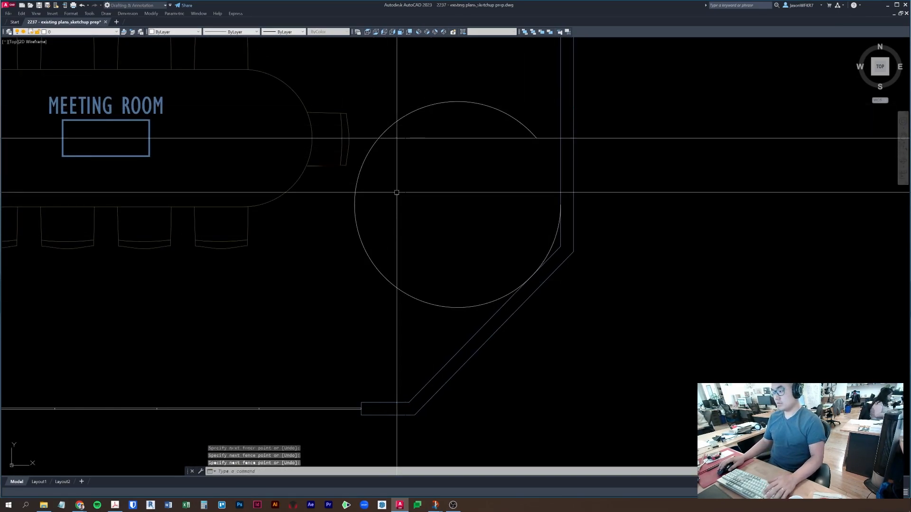
text(tr)
key(Return)
mouse_move(415, 267)
mouse_down()
mouse_move(339, 299)
mouse_move(369, 273)
mouse_move(366, 261)
mouse_up()
key(Escape)
text(tr)
key(Return)
key(Escape)
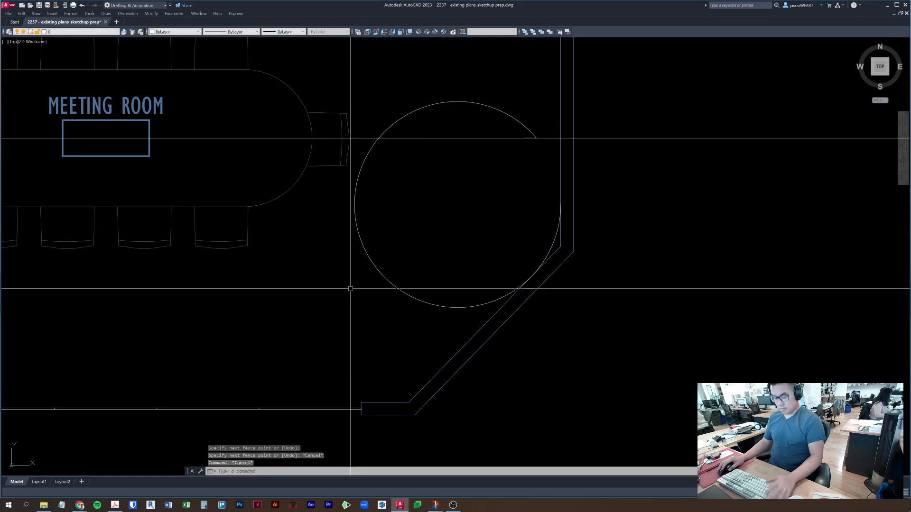
text(tr)
key(Return)
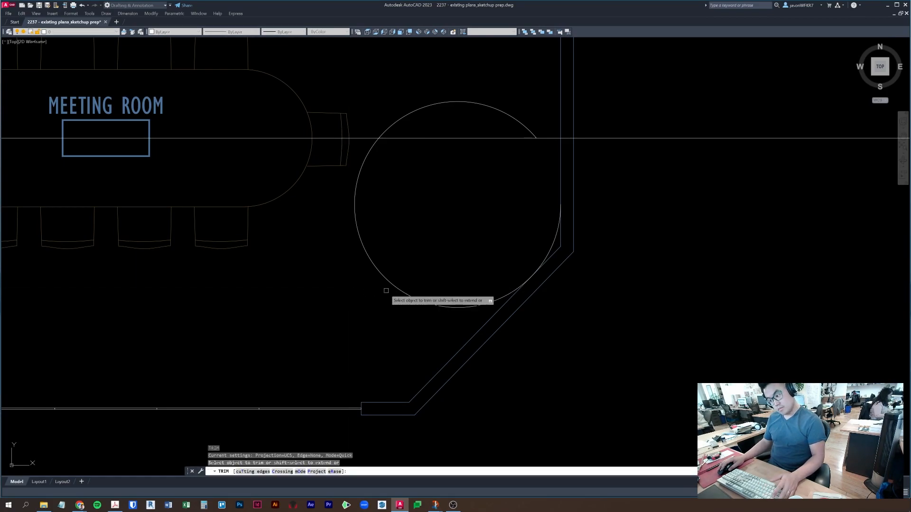
key(Escape)
- Erase the leftover circle arc
click(473, 90)
click(414, 132)
scroll(403, 242, down, 2)
text(e)
key(Return)
key(Escape)
- Select the horizontal construction line near the meeting room, then clear the selection
key(Escape)
middle_drag(582, 214, 586, 255)
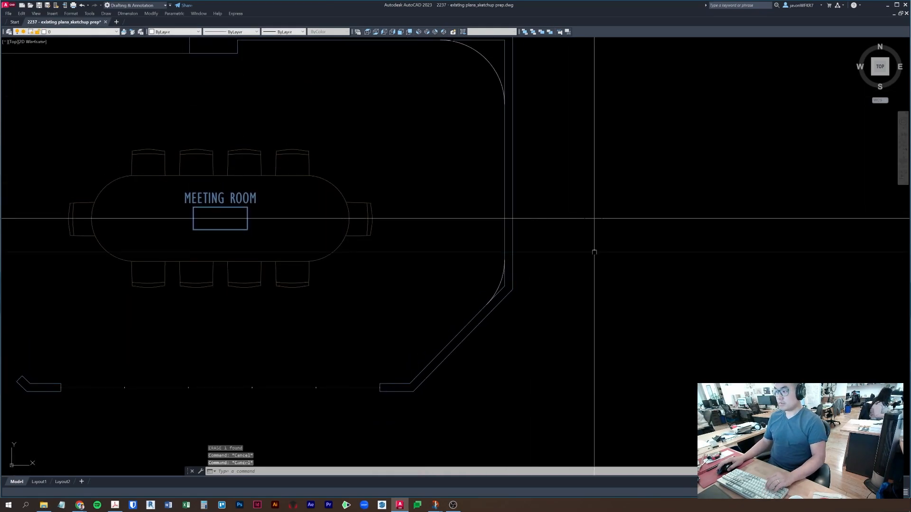
click(586, 254)
click(582, 198)
middle_drag(565, 188, 577, 297)
key(Escape)
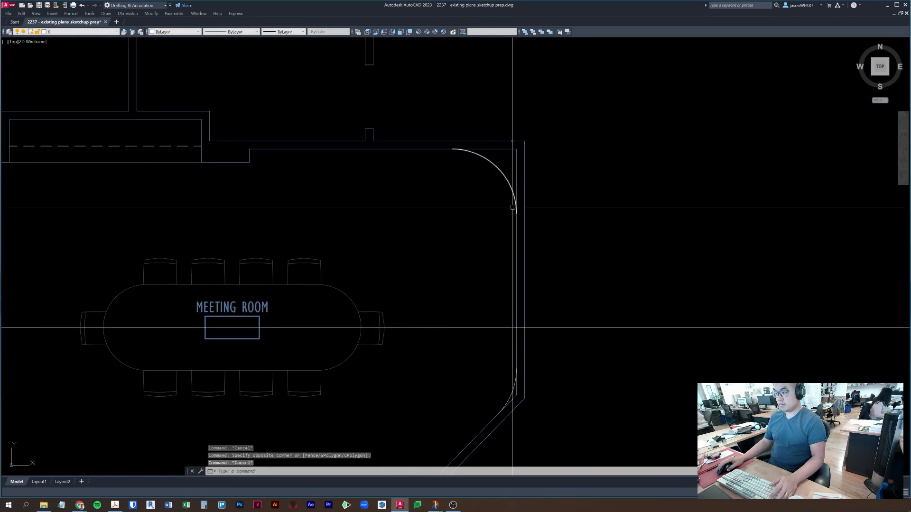
- Select the stray lower arc on the angled lower-right wall, then clear the selection
scroll(512, 203, down, 2)
middle_drag(511, 202, 563, 151)
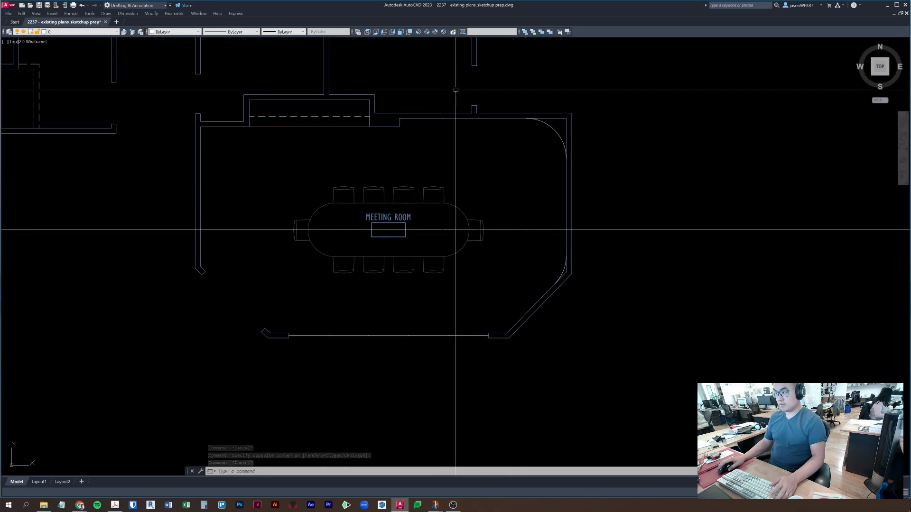
key(Escape)
scroll(563, 271, up, 2)
click(563, 271)
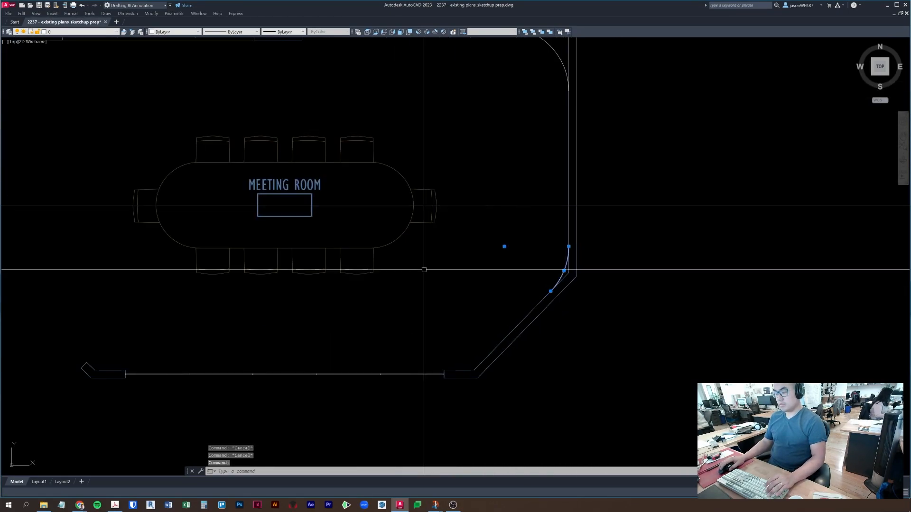
scroll(424, 270, down, 2)
key(Escape)
key(Escape)
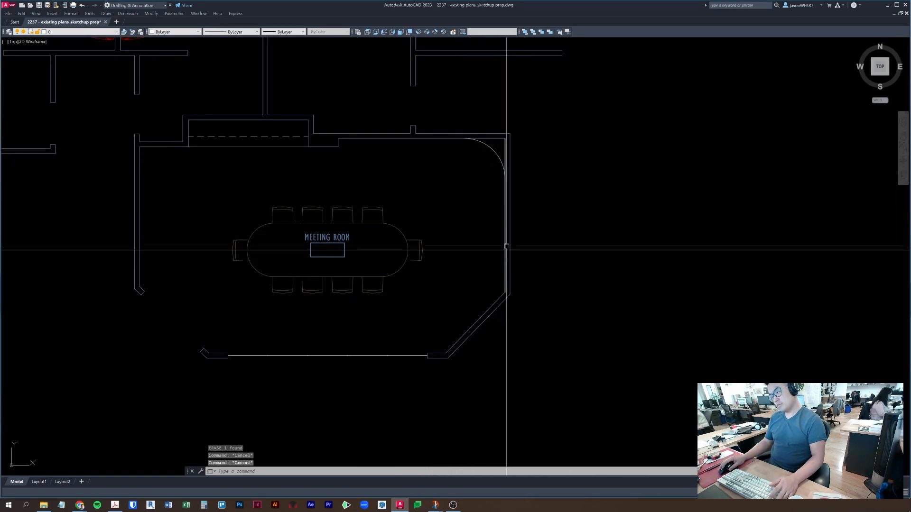
key(Escape)
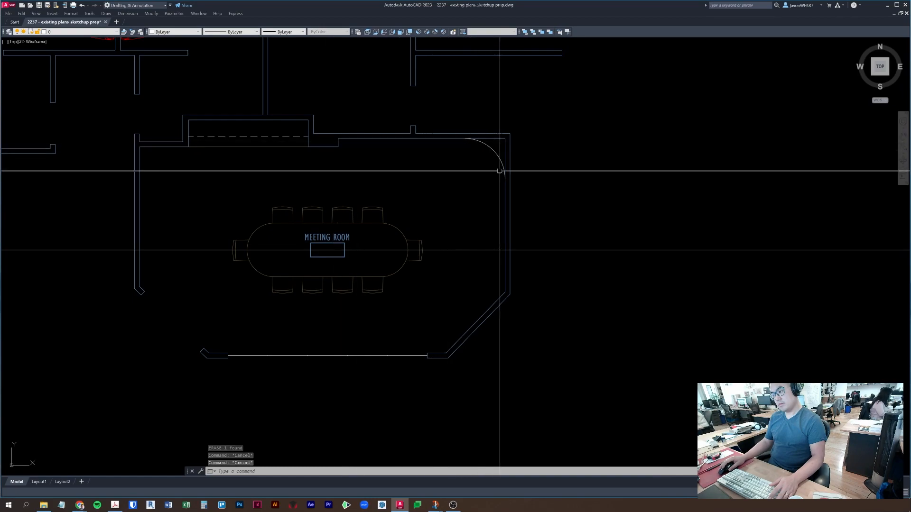
- Select the meeting table, chairs and label and start a move, then cancel it
middle_drag(651, 264, 684, 258)
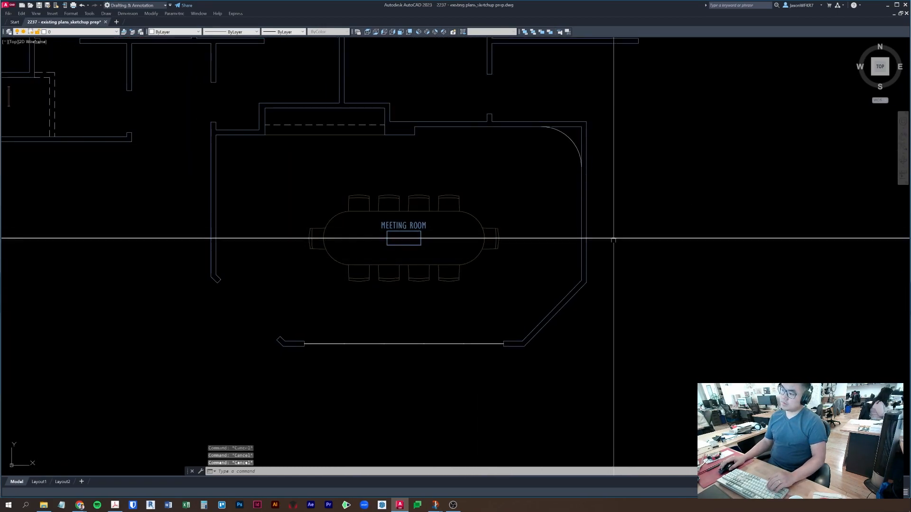
click(491, 283)
click(249, 178)
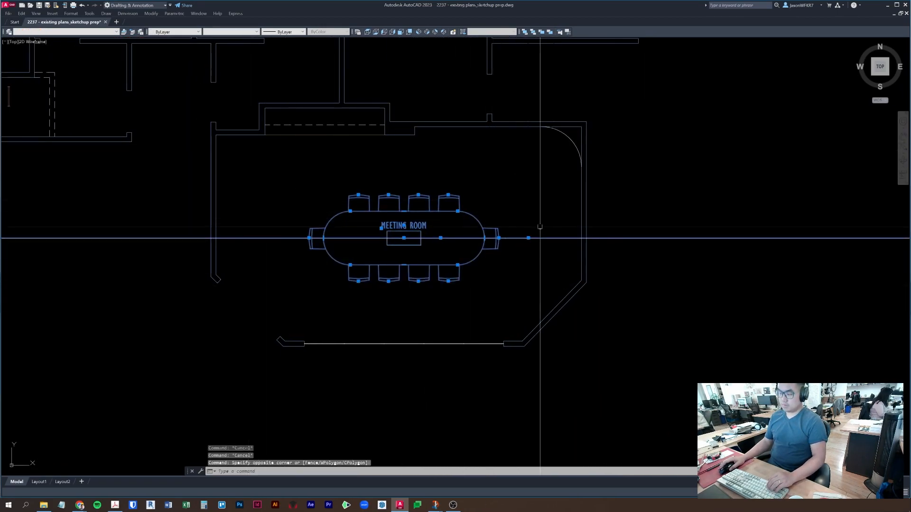
text(m)
key(space)
click(681, 210)
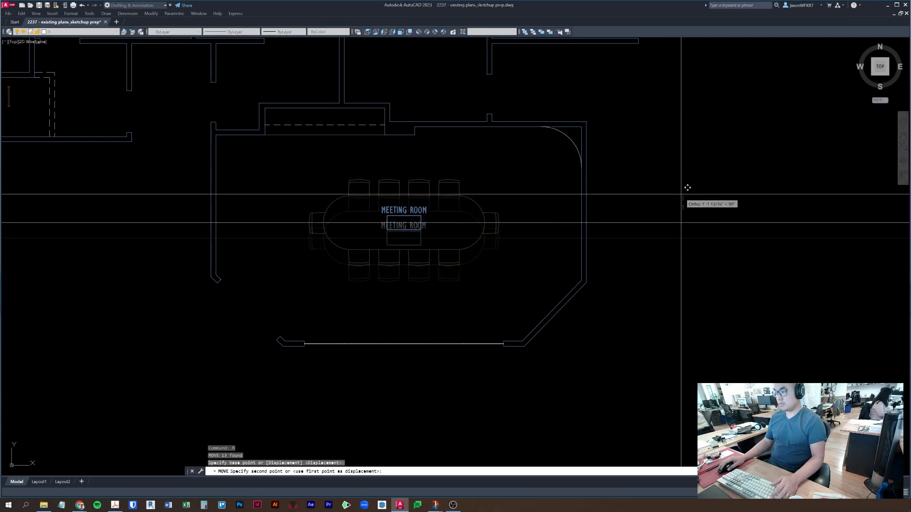
key(Escape)
key(Escape)
- Start a new line from the curved corner's arc end
text(l)
key(space)
click(582, 169)
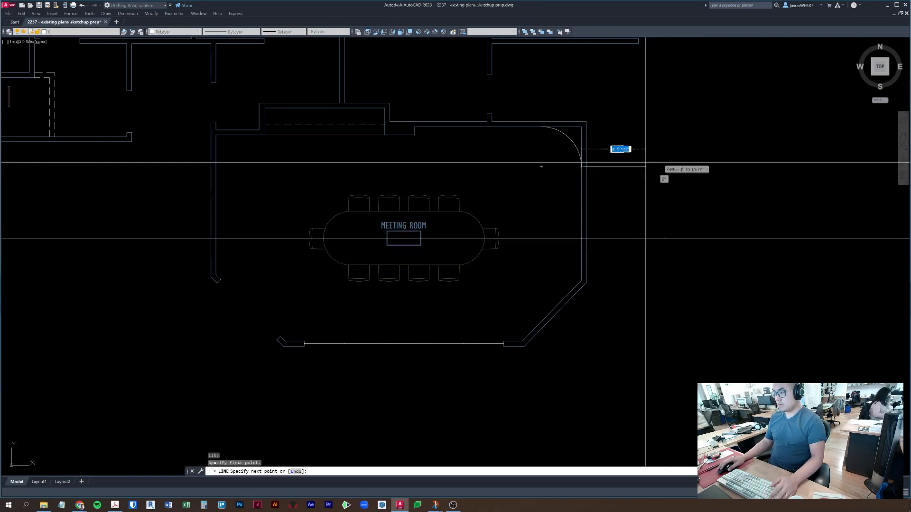
- Finish the line running east from the meeting room's curved corner
click(680, 167)
key(Escape)
click(694, 177)
click(636, 153)
middle_drag(650, 171, 618, 161)
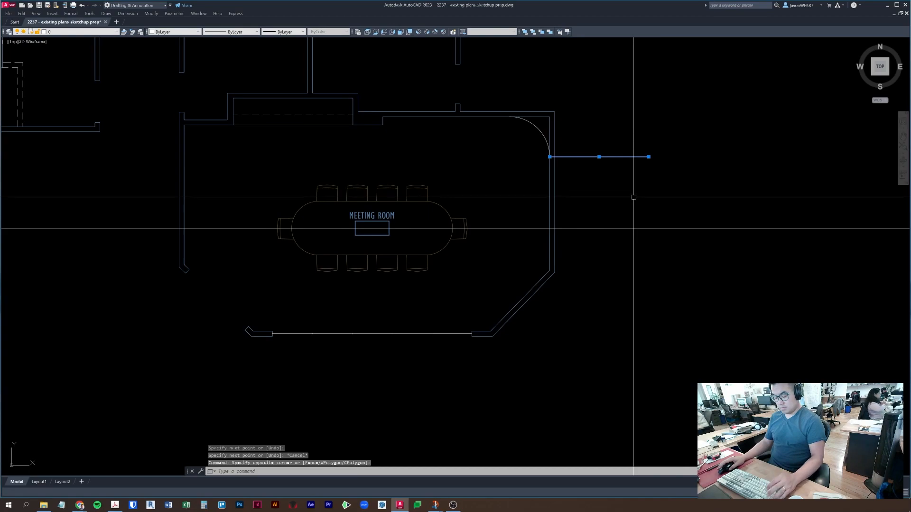
- Draw a line running south from the horizontal line's right end
text(l)
key(space)
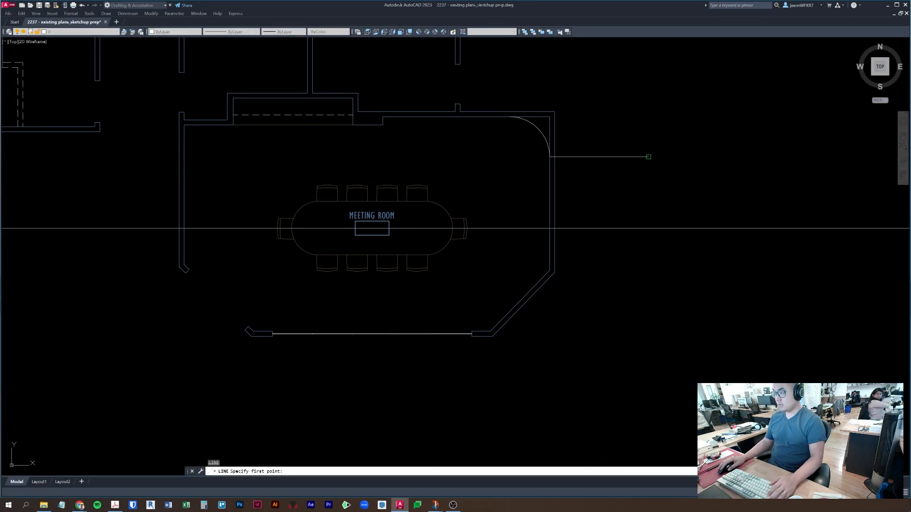
click(649, 156)
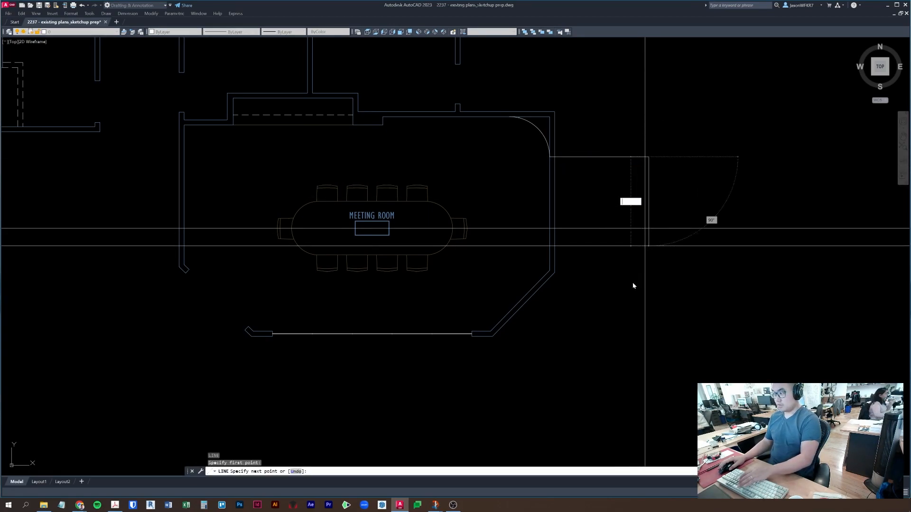
key(Escape)
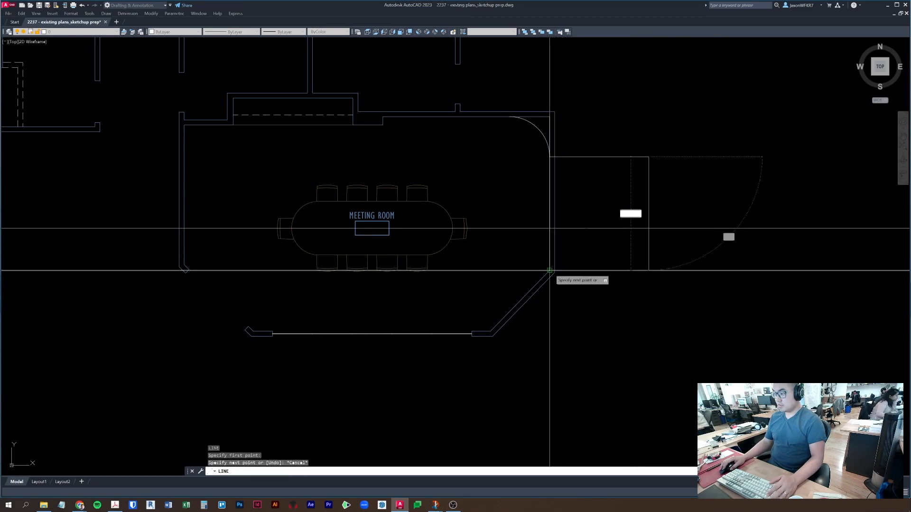
key(Escape)
key(Escape)
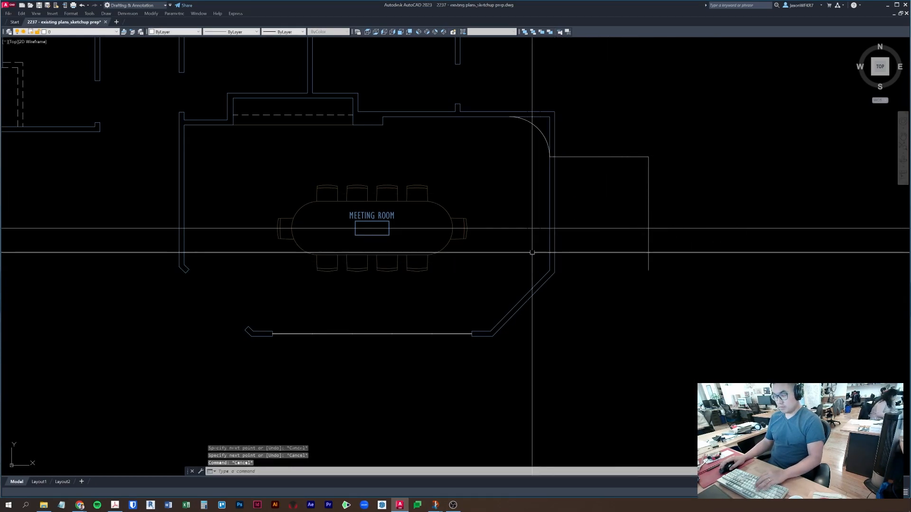
- Start moving the meeting table, then cancel the move
click(502, 260)
click(551, 249)
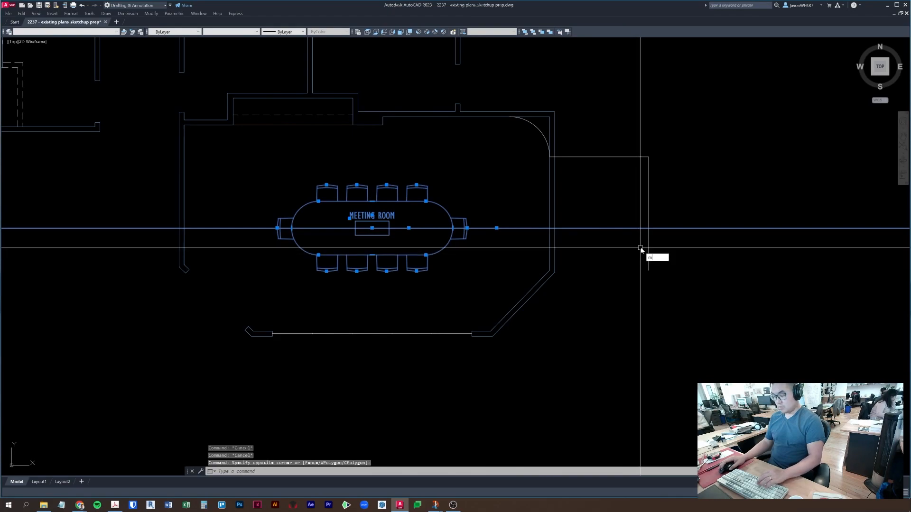
text(m)
key(Return)
click(649, 228)
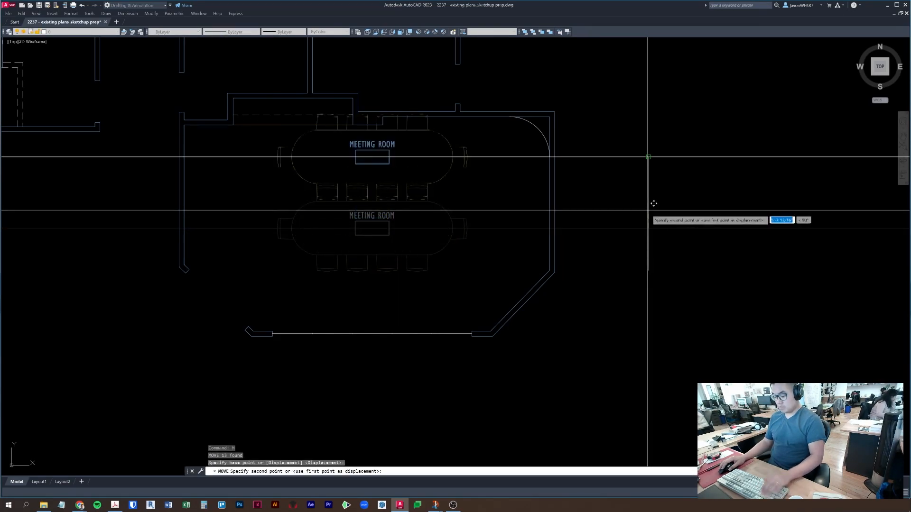
key(Escape)
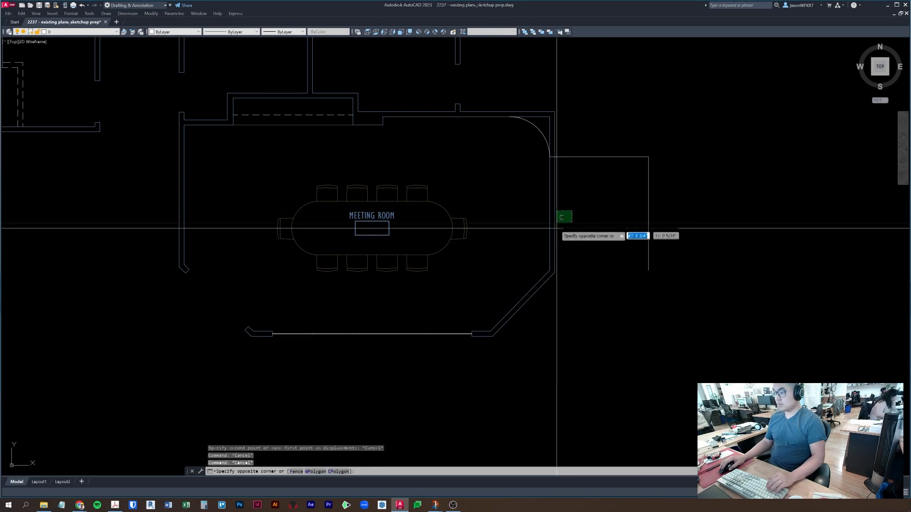
key(Escape)
- Move the conference table and chairs up to the vertical line's midpoint
click(591, 219)
click(588, 236)
click(498, 292)
click(233, 169)
middle_drag(470, 204, 462, 207)
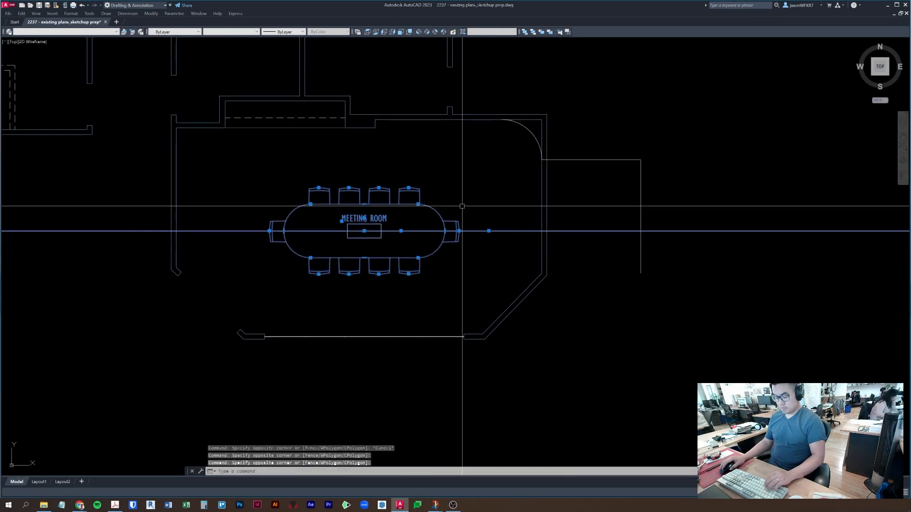
text(m)
key(Return)
click(641, 231)
text(mid)
key(Return)
click(641, 216)
key(Escape)
- Erase the horizontal construction line
click(512, 214)
click(487, 223)
text(e)
key(Return)
key(Escape)
- Erase the MEETING ROOM label
click(394, 220)
click(357, 203)
scroll(403, 178, down, 3)
text(e)
key(Return)
key(Escape)
- Erase the MEN W/C label in the restrooms
middle_drag(404, 201, 538, 281)
text(e)
key(Return)
key(Escape)
key(Return)
- Erase the WOMEN W/C label
click(316, 123)
text(e)
key(Return)
key(Escape)
click(319, 123)
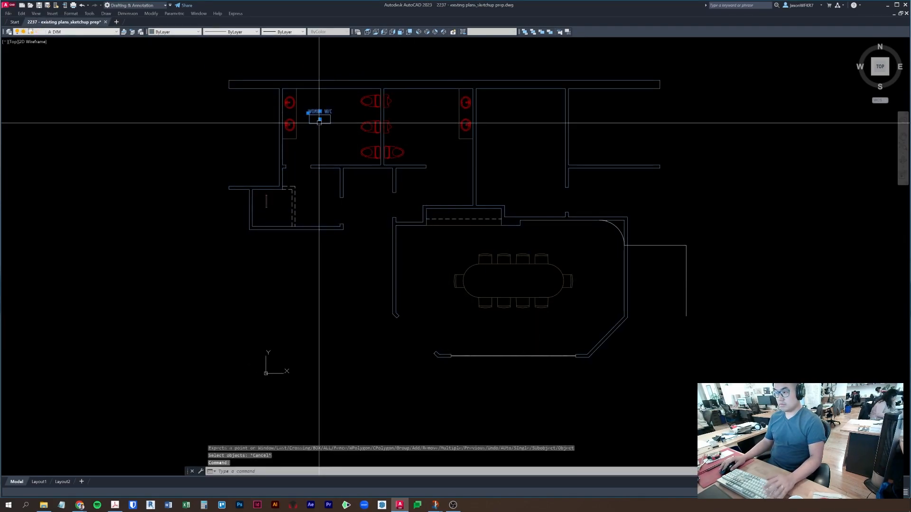
text(e)
key(Return)
key(Escape)
- Return to the meeting room and select the stray line right of the wall
middle_drag(464, 228, 446, 213)
scroll(502, 241, up, 2)
middle_drag(504, 240, 496, 170)
key(Escape)
middle_drag(716, 230, 620, 230)
click(633, 180)
click(611, 138)
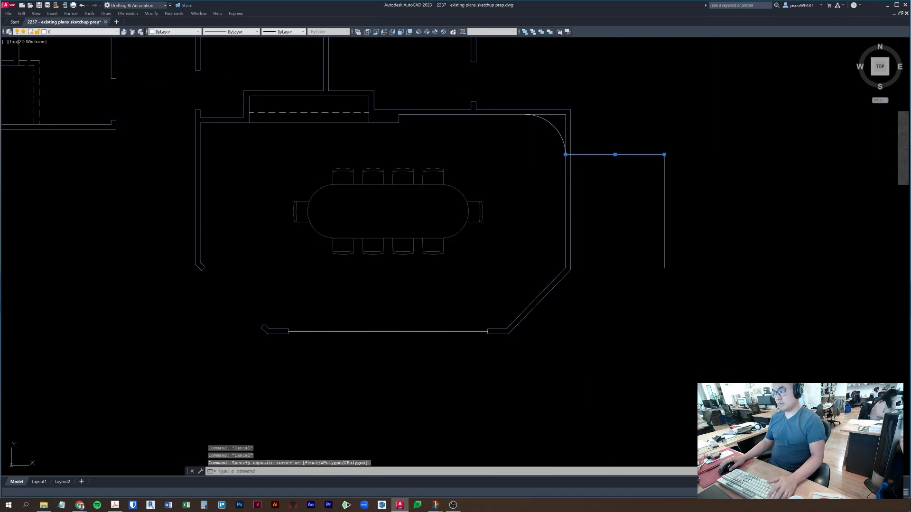
- Open the external references palette with ER, then close it
text(er)
key(Return)
key(Escape)
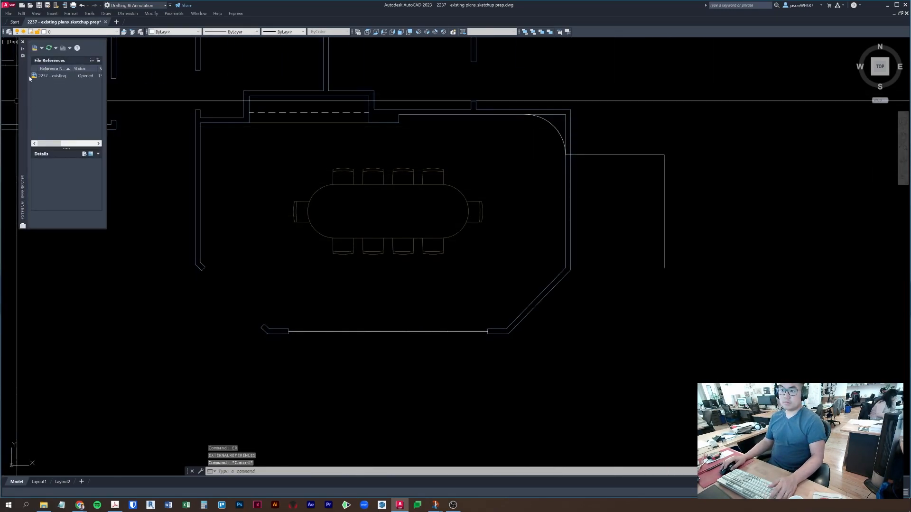
click(22, 42)
- Erase the two stray lines beside the meeting room
click(698, 182)
click(620, 134)
text(e)
key(Return)
middle_drag(616, 235, 691, 246)
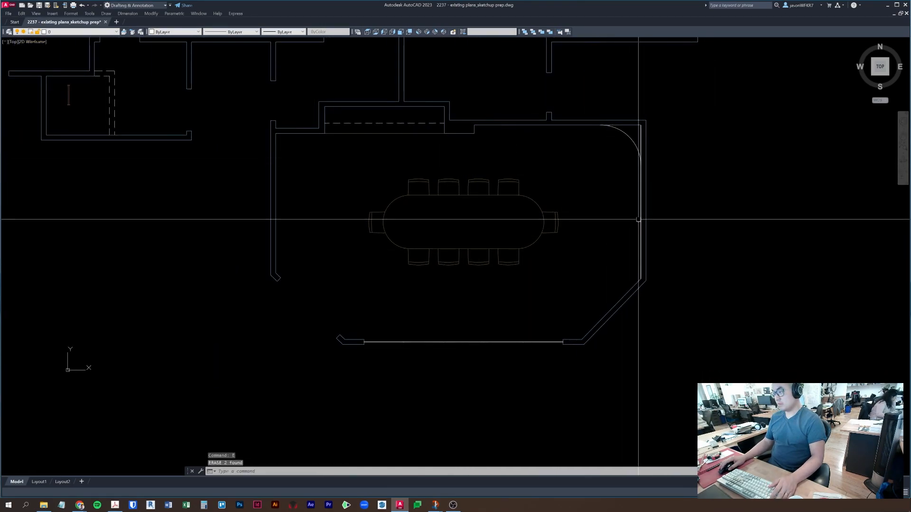
- Draw a 16 × 9 rectangle inside the room
text(rec)
key(Return)
click(569, 181)
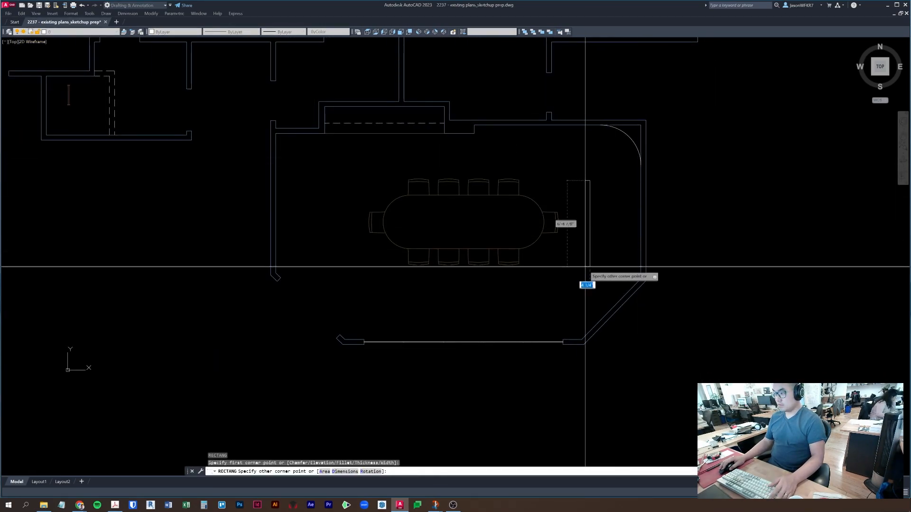
middle_drag(699, 266, 415, 270)
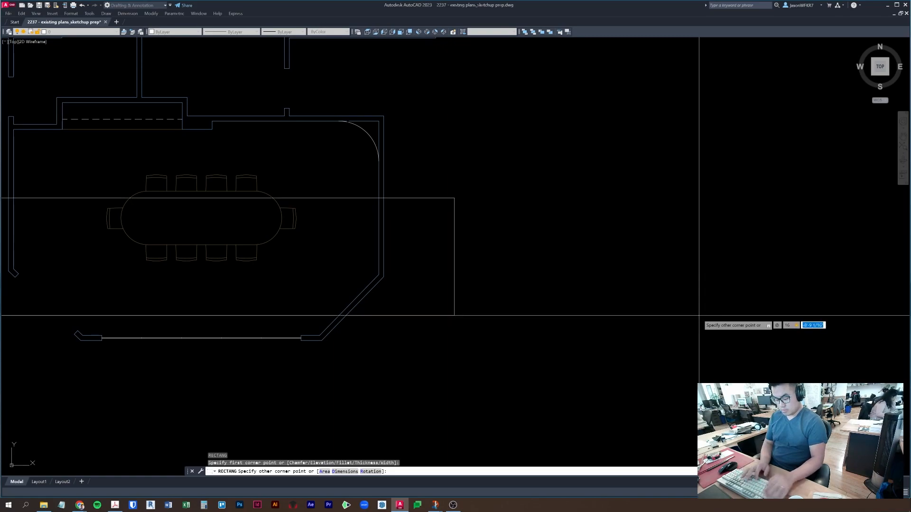
text(9)
key(Return)
key(Escape)
key(Escape)
scroll(469, 189, up, 5)
click(532, 250)
click(380, 177)
key(Escape)
- Draw a diagonal from the rectangle's top-left to bottom-right corner, then start another line there
text(l)
key(Return)
click(406, 186)
click(479, 228)
key(Escape)
key(Escape)
text(l)
key(Return)
click(406, 187)
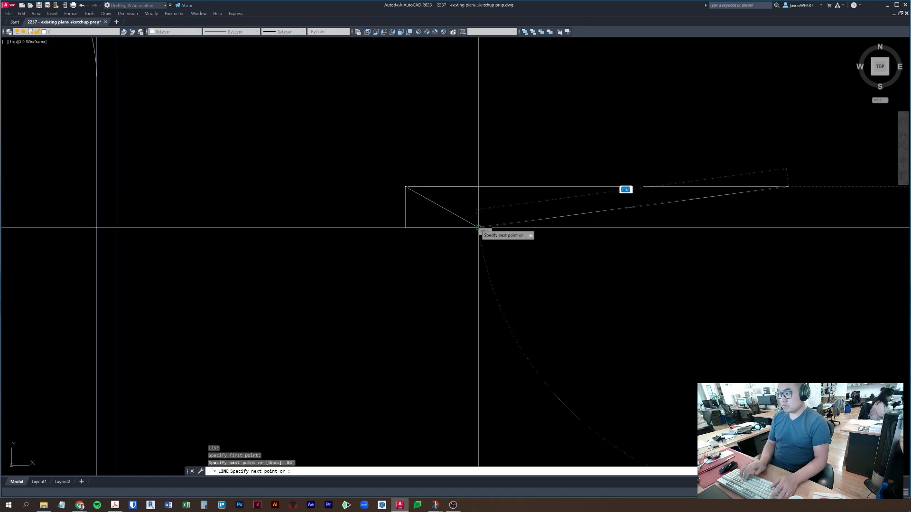
- Rotate the horizontal line onto the rectangle's diagonal
key(Escape)
key(Escape)
click(739, 227)
click(664, 173)
text(ro)
key(Return)
click(422, 189)
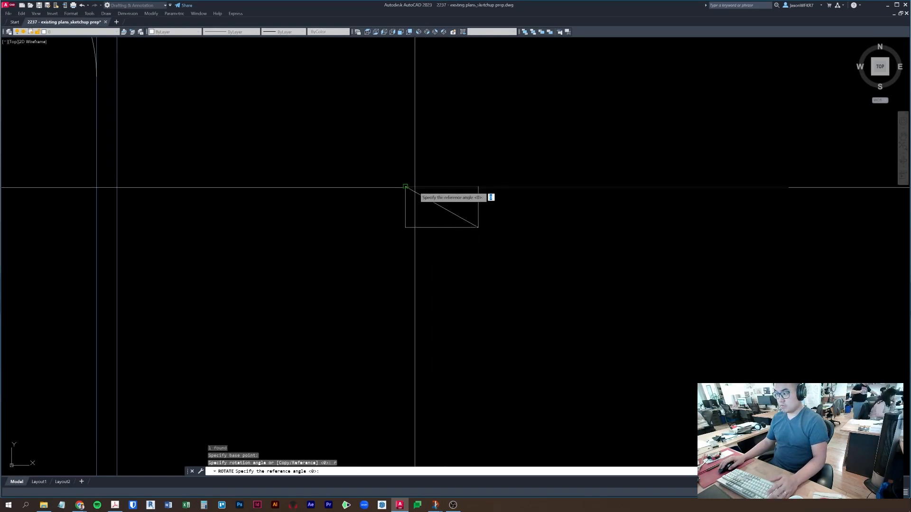
click(478, 186)
click(478, 227)
key(Escape)
key(Escape)
- Scale the rectangle out to the diagonal line's endpoint, then undo it
middle_drag(554, 256, 510, 211)
click(449, 165)
click(420, 151)
text(sc)
key(space)
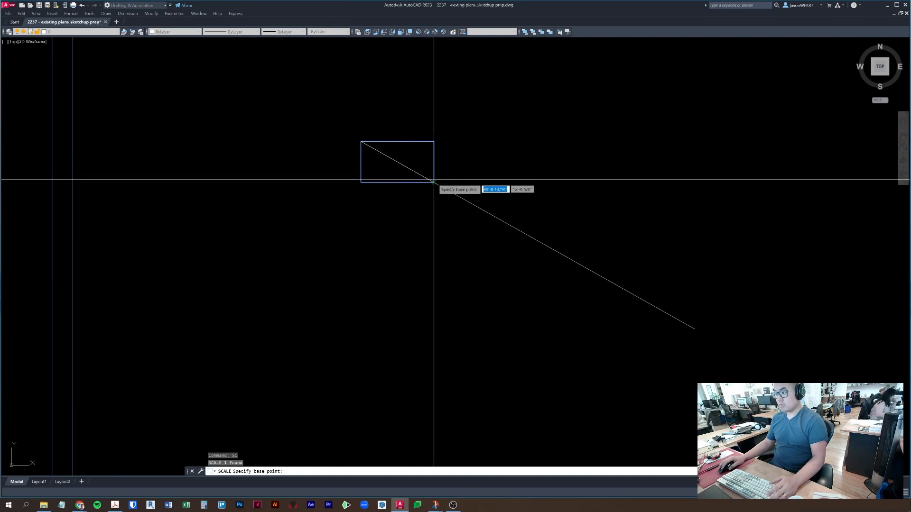
click(433, 181)
scroll(605, 311, down, 4)
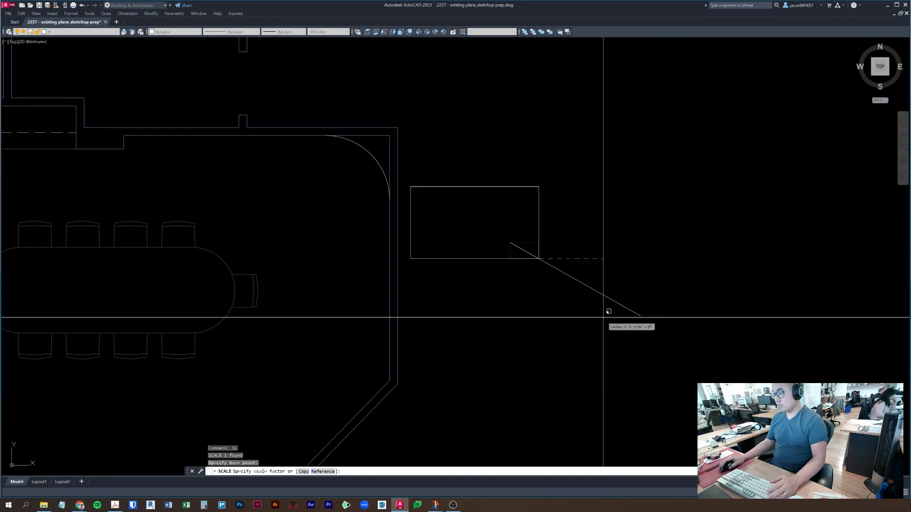
click(641, 316)
key(ctrl+z)
key(Escape)
- Try scaling the rectangle by a reference length, then cancel
click(440, 162)
click(419, 145)
text(sc)
key(Return)
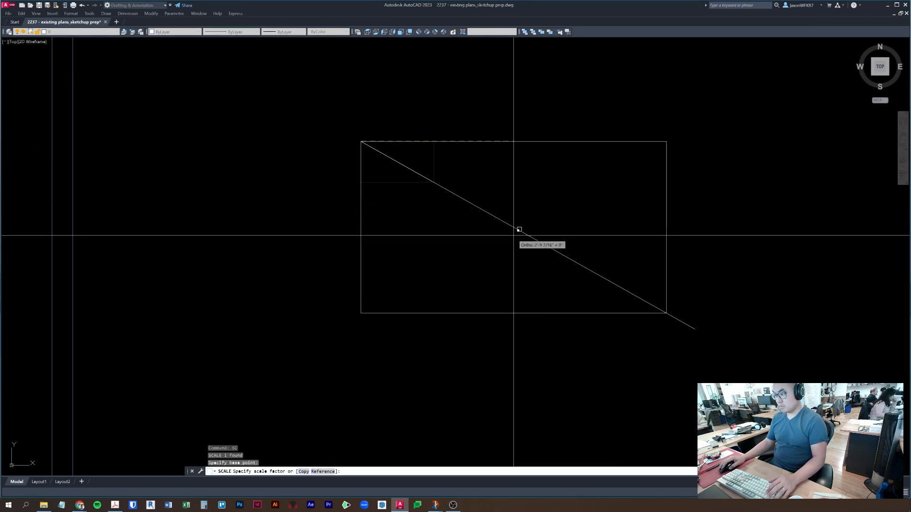
text(r)
key(Return)
click(361, 141)
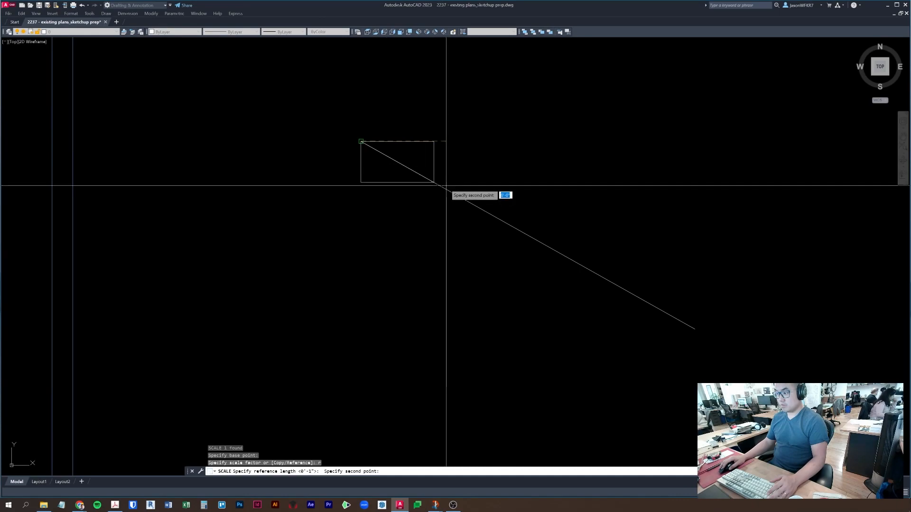
click(695, 328)
key(Escape)
key(Escape)
- Erase the diagonal guide line
click(599, 294)
click(519, 201)
scroll(519, 202, down, 2)
text(e)
key(Return)
- Measure the rectangle's top edge with DIST (6'-1 3/16"), then pan to the conference room
text(di)
key(Return)
click(421, 166)
click(628, 167)
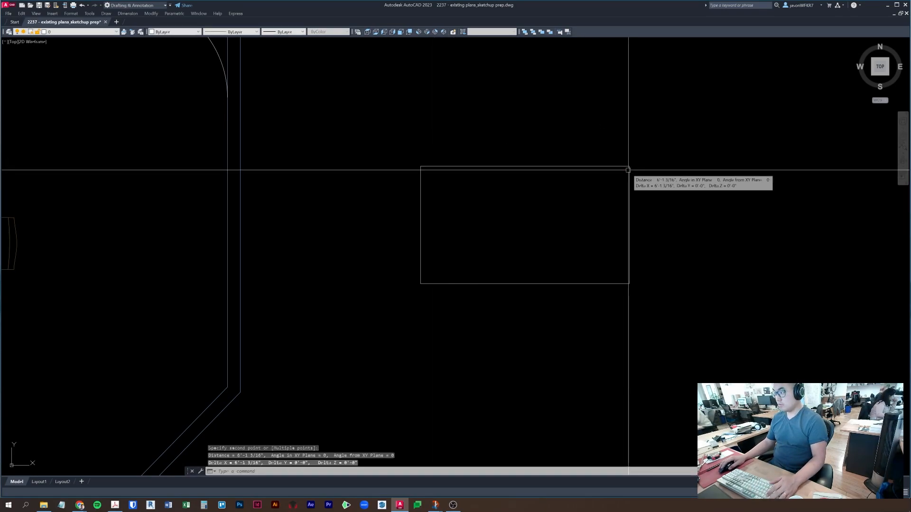
scroll(289, 258, down, 2)
middle_drag(268, 267, 396, 254)
key(Escape)
key(Escape)
text(l)
key(Return)
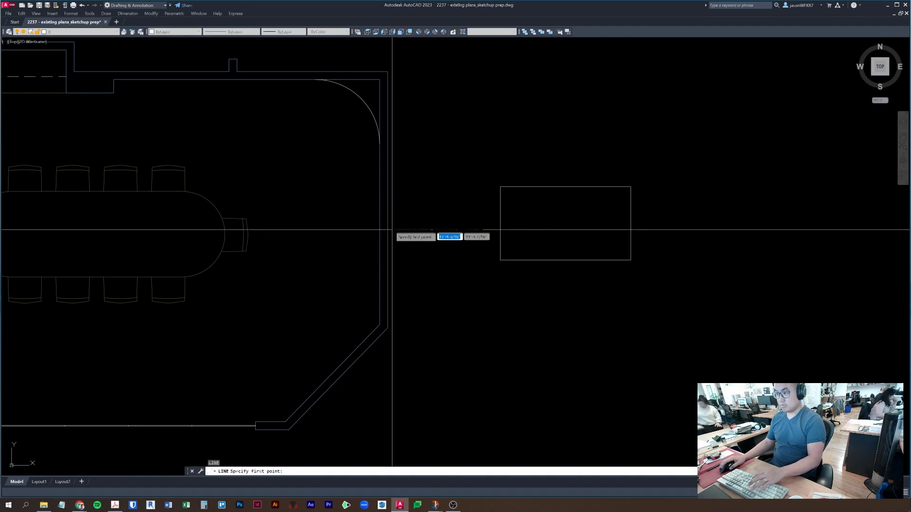
- Move the vertical guide line farther left inside the meeting room
key(Escape)
key(Return)
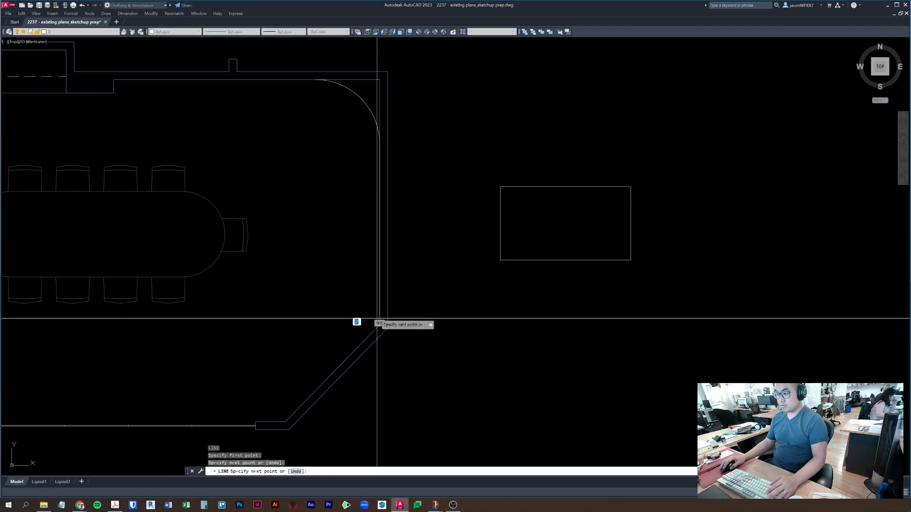
key(Escape)
click(378, 272)
text(m)
key(Return)
click(366, 270)
click(290, 274)
key(Escape)
- Draw a horizontal guide line from the vertical line's midpoint to the right wall
text(l)
key(Return)
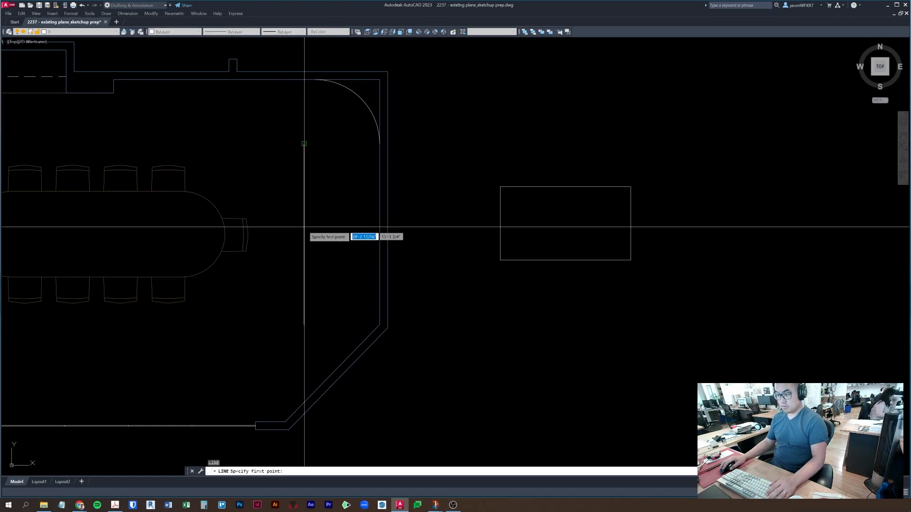
click(303, 234)
click(467, 251)
key(Return)
- Offset the horizontal guide 3'-1/2" to the other side and erase the middle line
text(o)
key(Return)
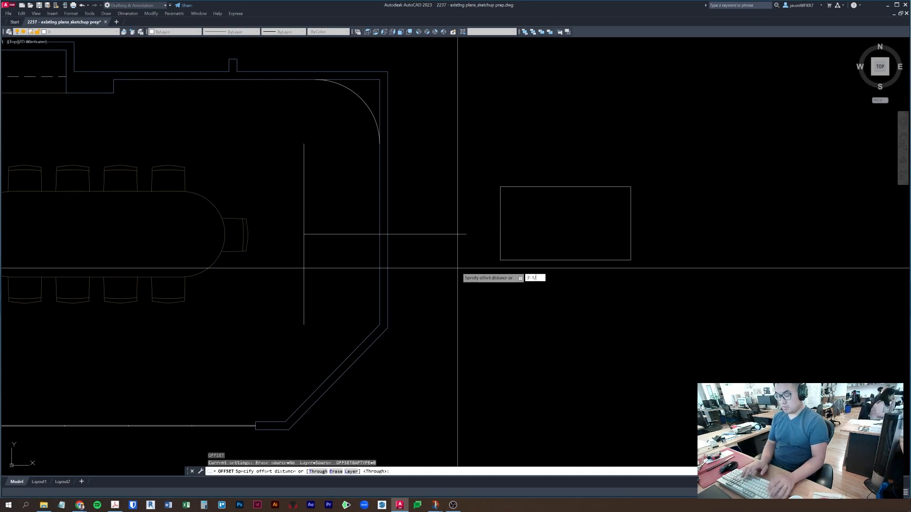
key(Return)
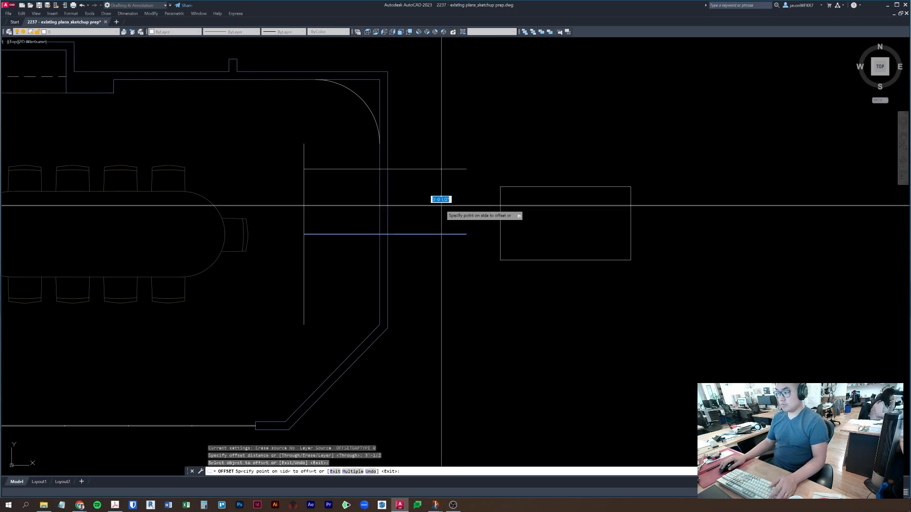
click(427, 234)
click(432, 277)
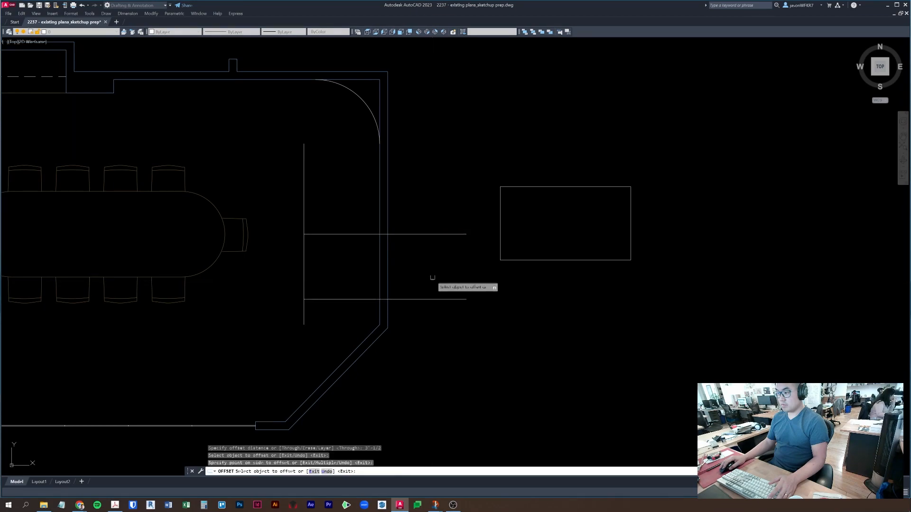
key(Escape)
key(Escape)
click(427, 233)
text(e)
key(Return)
- Draw a narrow banquette rectangle from the guide line's top end along the right wall
text(re)
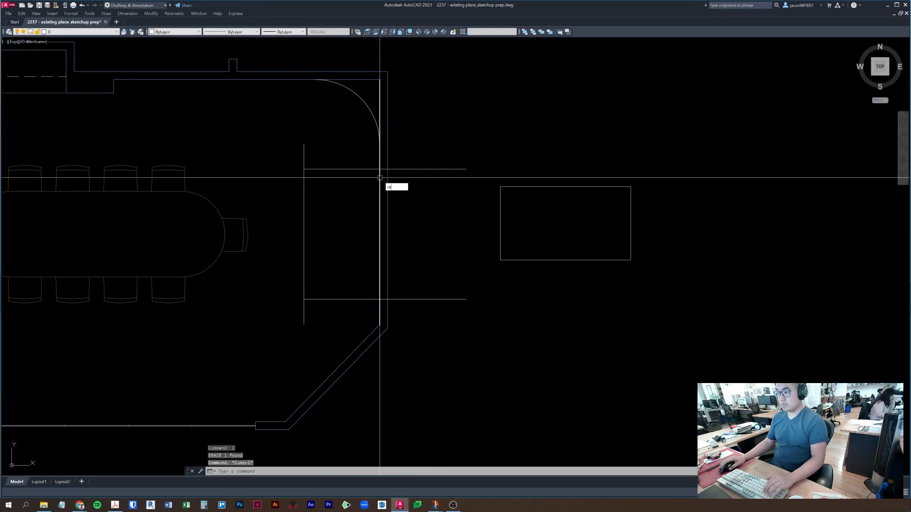
text(c)
key(Return)
click(380, 169)
click(379, 299)
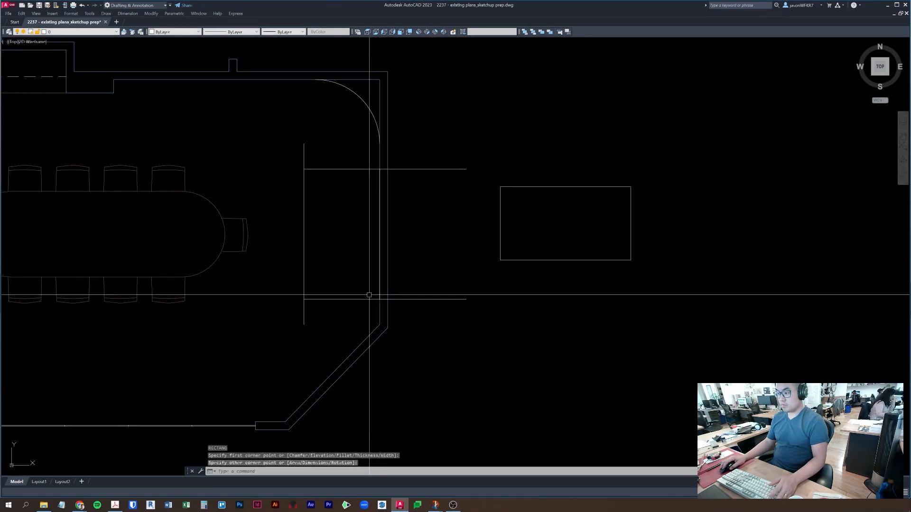
key(Escape)
key(Escape)
text(rec)
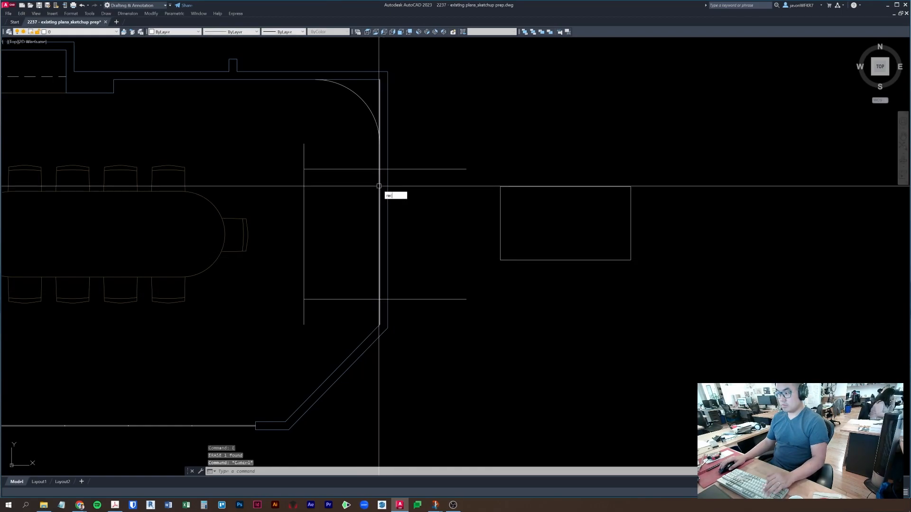
key(Return)
click(379, 169)
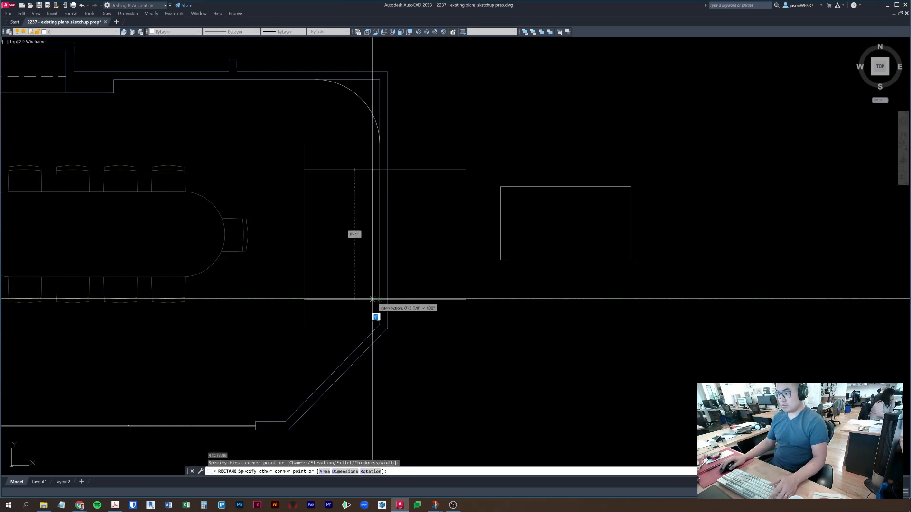
click(372, 299)
- Erase the two horizontal guide lines and the vertical guide line
click(360, 326)
click(320, 152)
text(e)
key(Return)
click(304, 219)
text(e)
key(Return)
key(Escape)
- Move the narrow banquette rectangle 1 unit to the left
click(377, 217)
text(m)
key(Return)
click(576, 342)
text(1)
key(Return)
key(Escape)
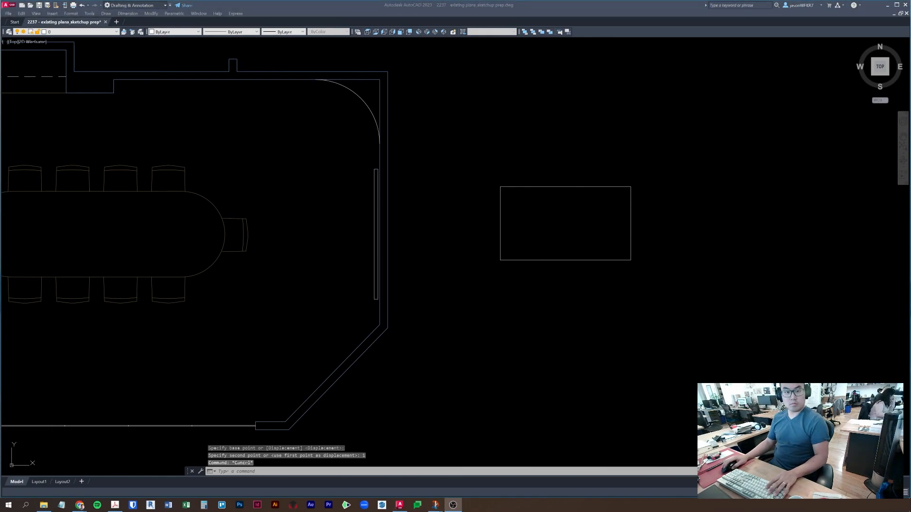
click(440, 348)
- Erase the small note rectangle
key(Escape)
key(Escape)
scroll(431, 333, down, 4)
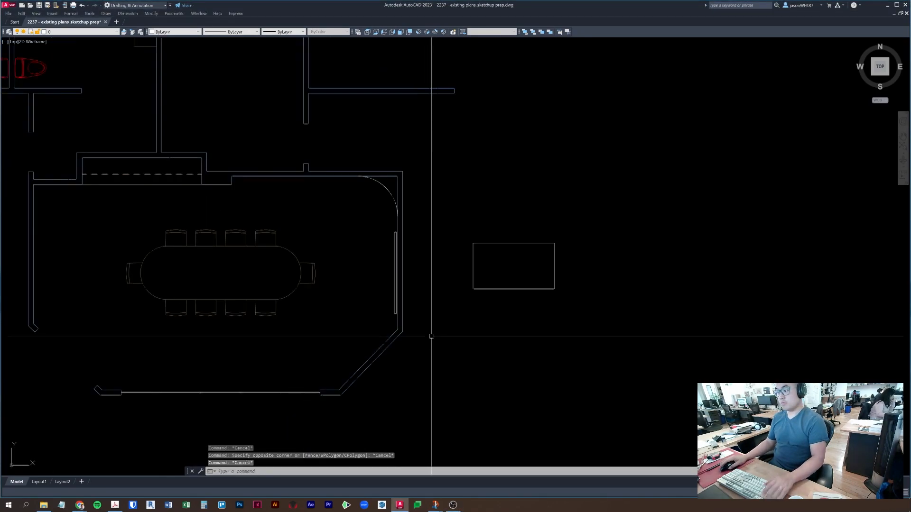
middle_drag(429, 333, 504, 326)
click(654, 335)
click(551, 256)
text(e)
key(Return)
key(Escape)
- Undo the erase to restore the small note rectangle
click(668, 340)
key(ctrl+z)
key(Escape)
key(Escape)
key(ctrl+z)
key(Escape)
click(612, 326)
click(566, 285)
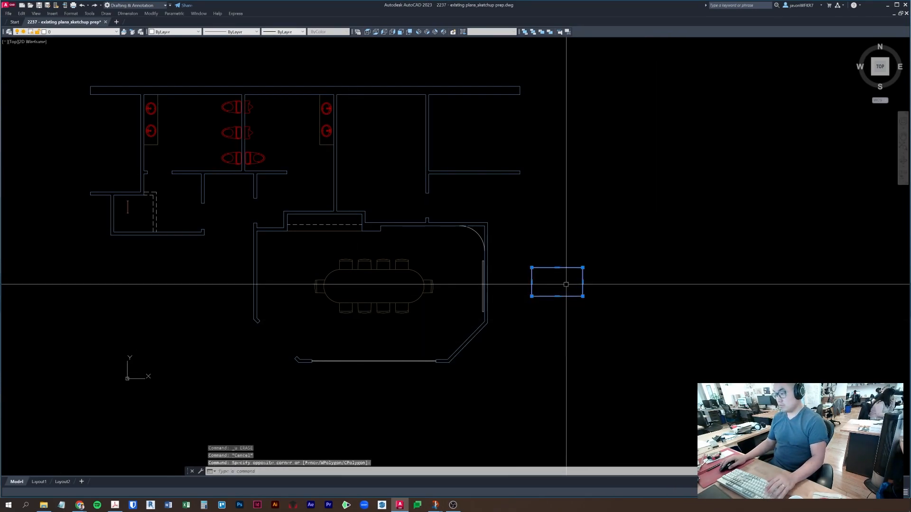
key(Escape)
key(Escape)
- Place a test multiline text box inside the note rectangle
scroll(566, 284, up, 4)
text(t)
key(Return)
click(514, 267)
click(574, 299)
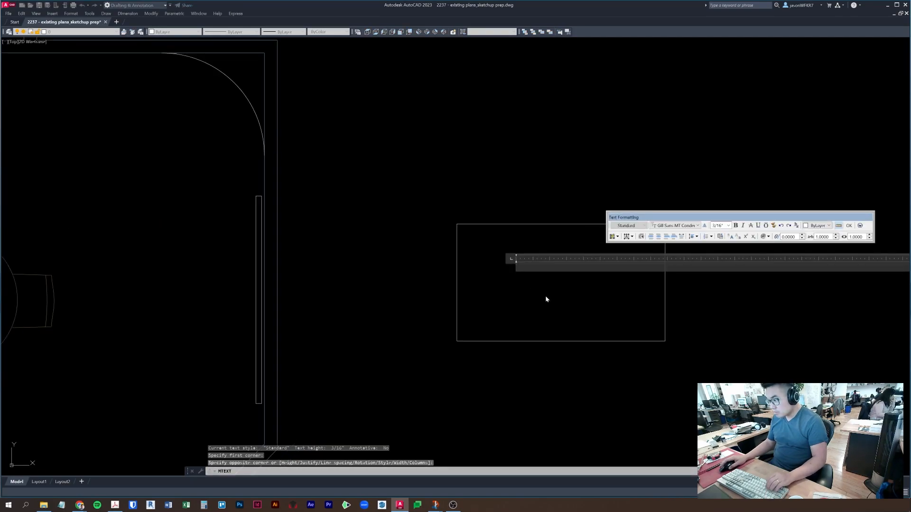
click(553, 285)
click(528, 278)
click(508, 256)
scroll(517, 267, up, 8)
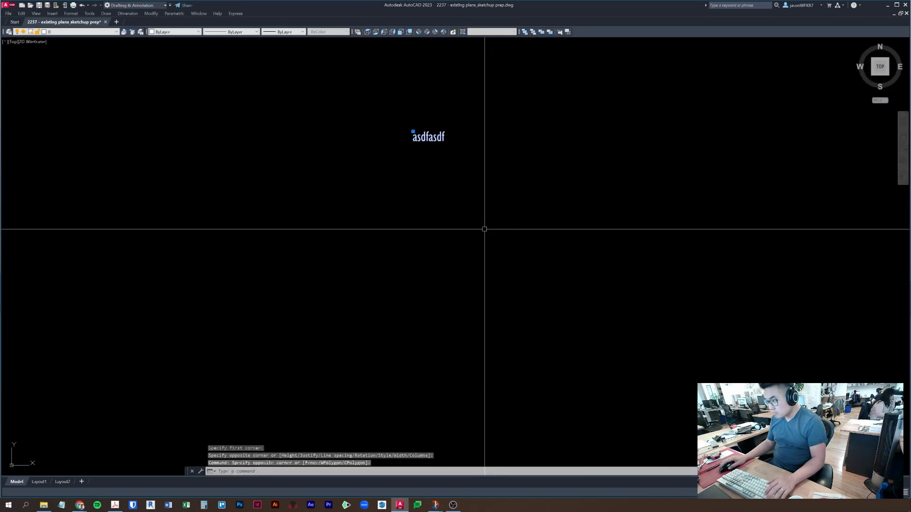
scroll(470, 213, down, 3)
key(Escape)
key(Escape)
key(Escape)
scroll(400, 266, down, 5)
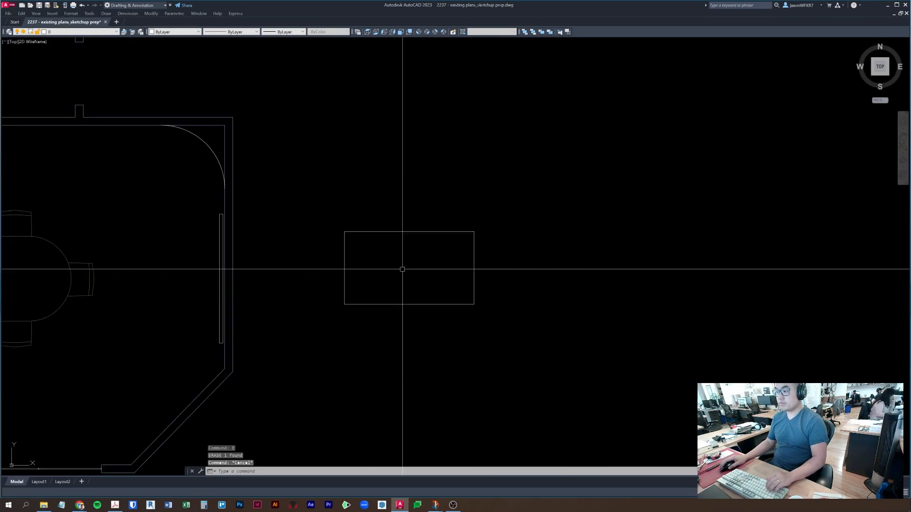
- Set JFA 1_4 as the current dimension style via DIMSTY
text(dimsty)
key(Return)
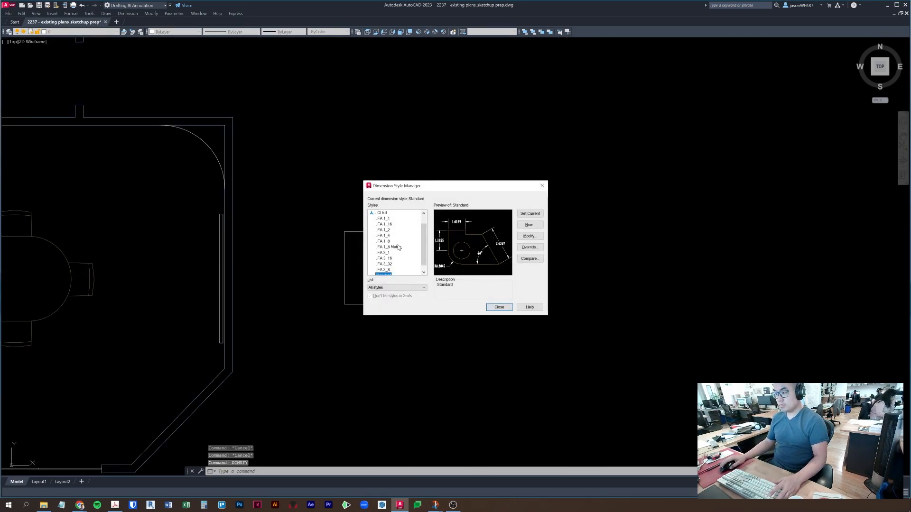
click(378, 236)
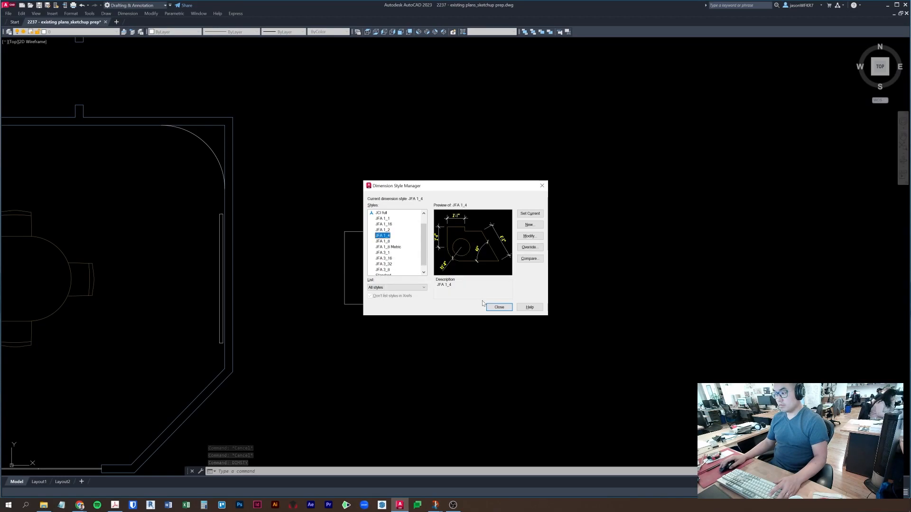
click(499, 307)
- Add a test leader labelled 'asdfdsa' to the right of the note box
middle_drag(567, 248, 516, 256)
text(le)
key(Return)
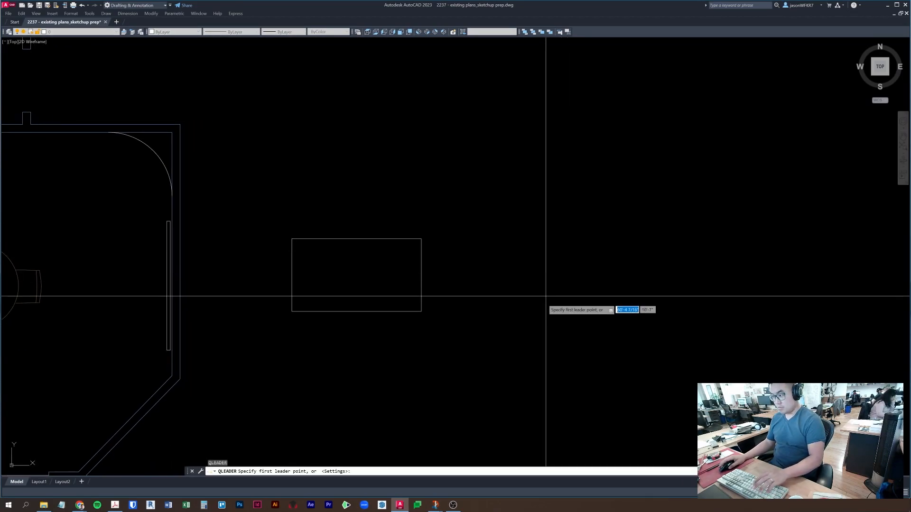
click(543, 298)
click(541, 229)
click(610, 230)
key(Return)
text(asdfdsa)
key(Return)
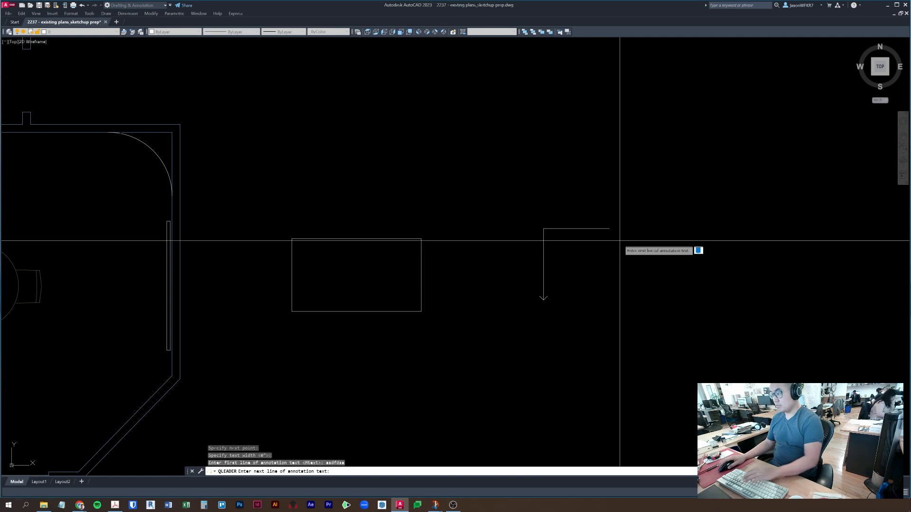
key(Return)
key(Escape)
- Inspect the leader text's properties in the Properties panel
click(627, 231)
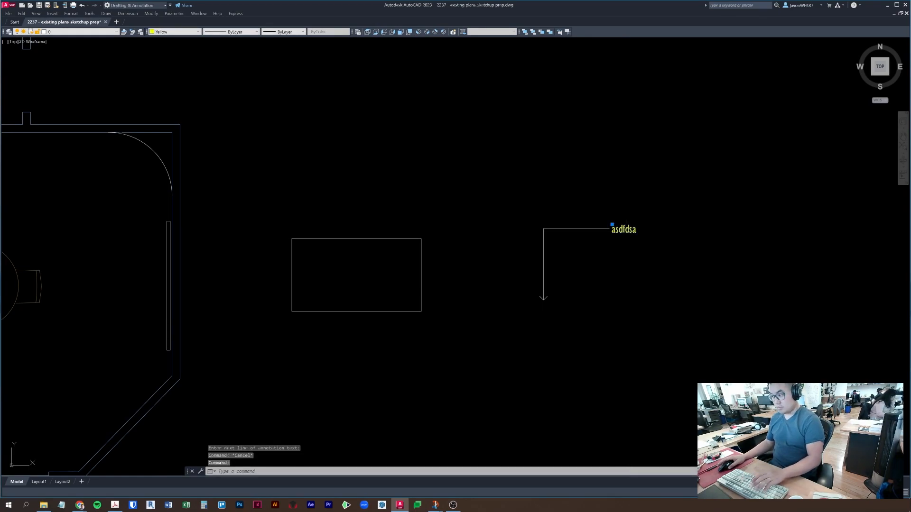
text(pr)
key(Return)
click(386, 163)
key(Escape)
key(Escape)
- Set the default text height to 4 1/2 inches with TEXTSIZE
text(textsi)
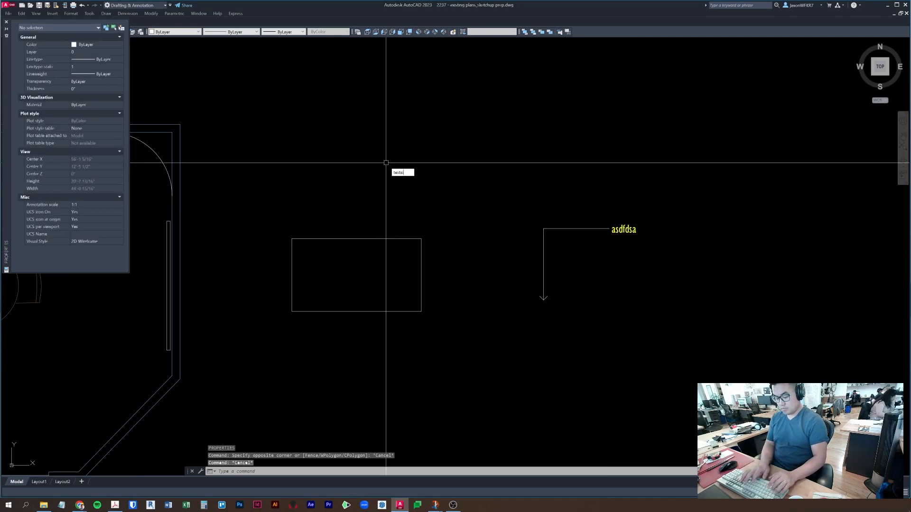
text(ze)
key(Return)
key(Escape)
key(Escape)
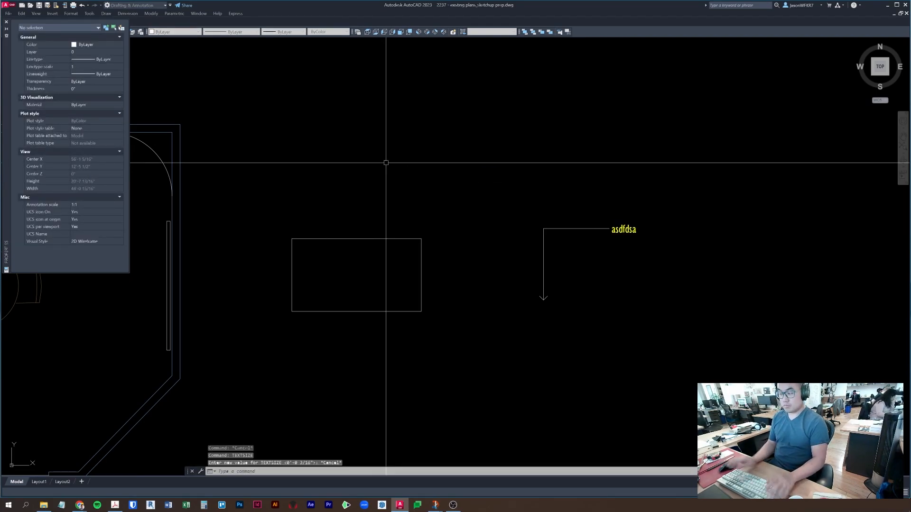
click(641, 230)
click(634, 230)
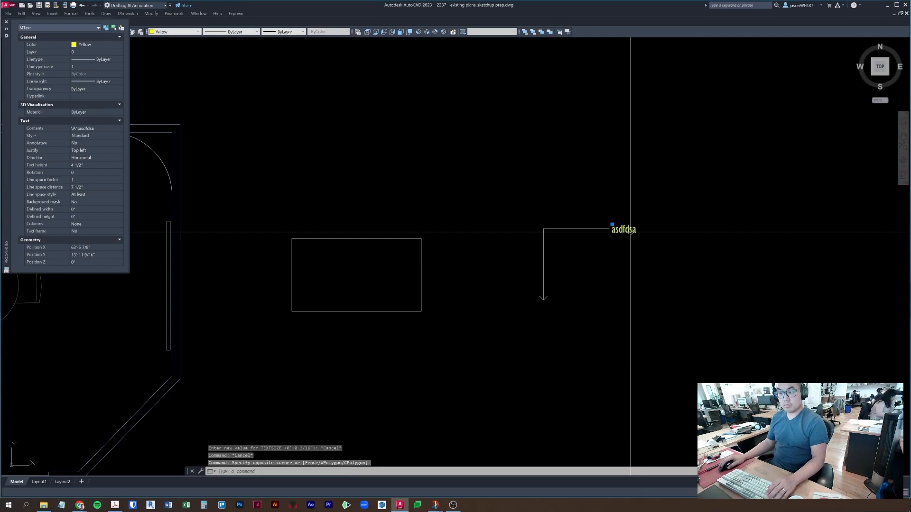
key(Escape)
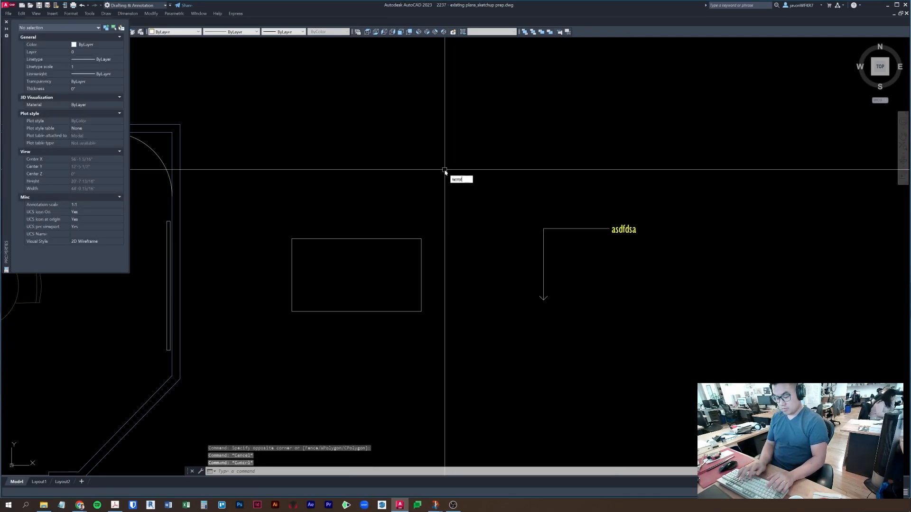
key(Return)
text(4)
key(Return)
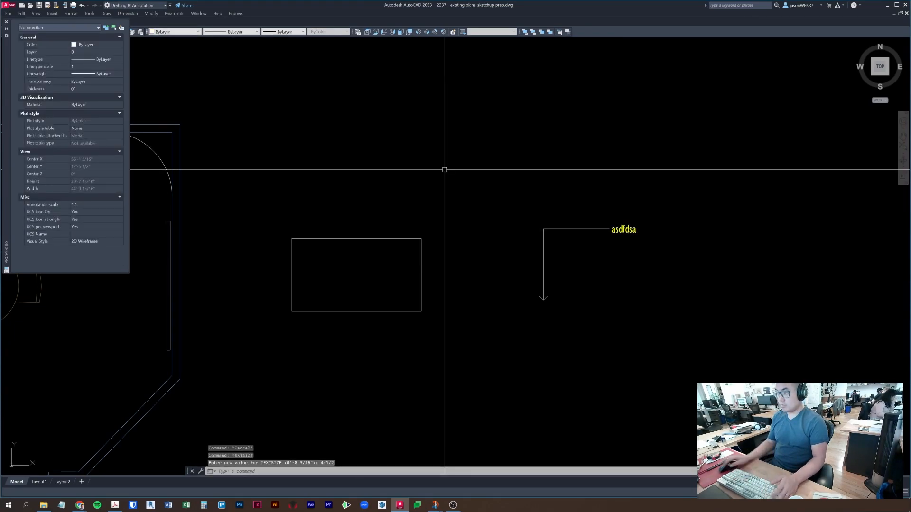
key(Escape)
key(Escape)
- Close the Properties panel and erase the test leader and its text
click(6, 22)
click(602, 252)
click(554, 178)
text(e)
key(space)
key(Escape)
text(t)
key(space)
scroll(348, 272, up, 4)
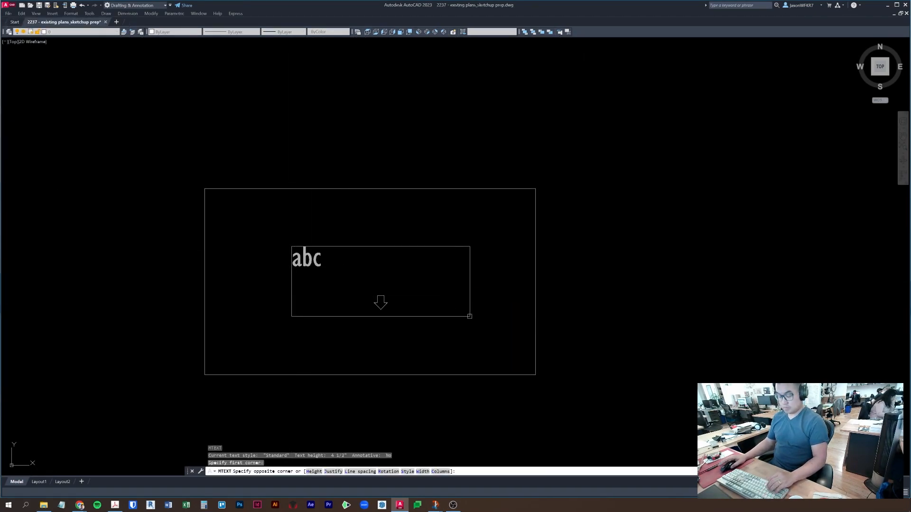
- Finish the 84" TV 16:9 label and move it to the center of its rectangle
click(470, 315)
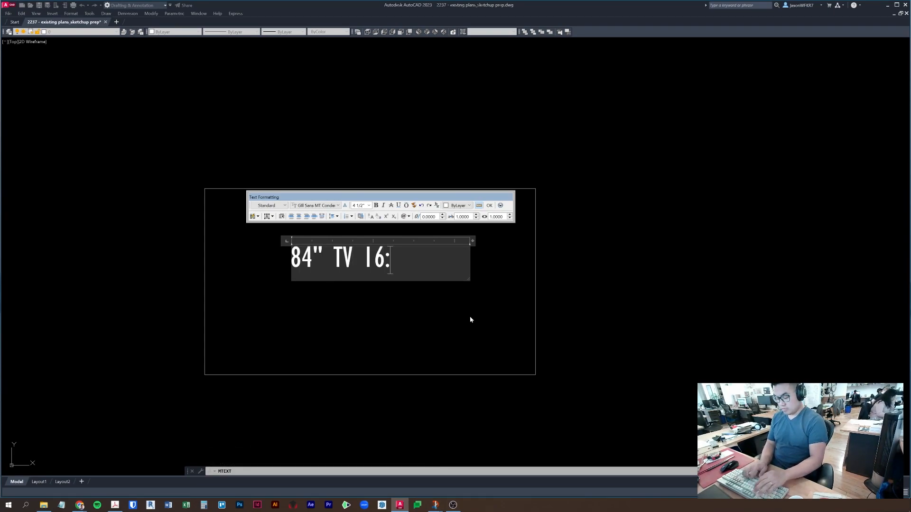
key(Escape)
key(Escape)
click(444, 290)
click(334, 229)
scroll(334, 229, down, 2)
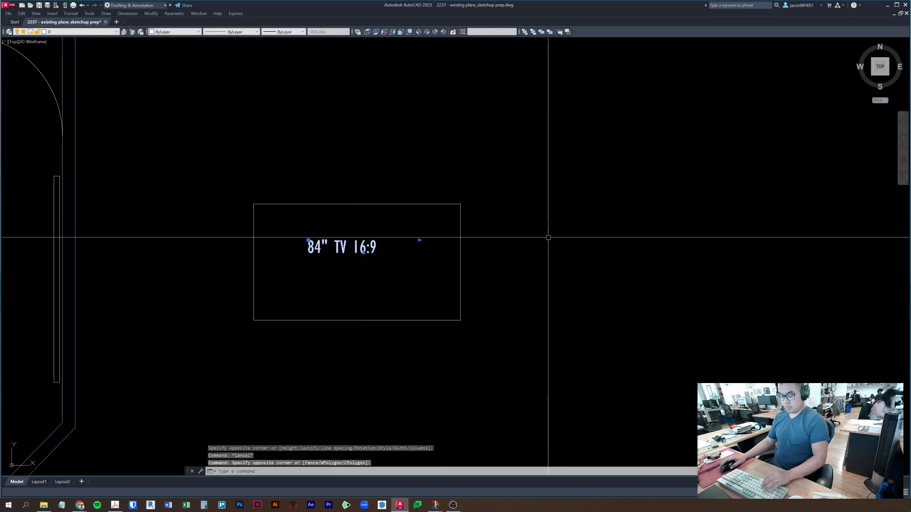
text(m)
key(space)
click(646, 252)
key(F8)
click(653, 267)
key(Escape)
click(579, 370)
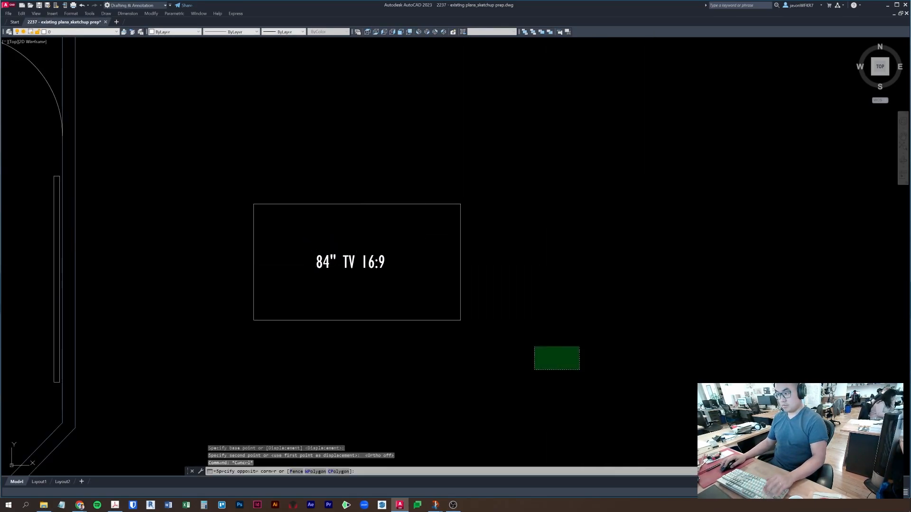
- Move the TV rectangle and its label to the right of the floor plan
click(304, 200)
scroll(302, 197, down, 3)
middle_drag(303, 197, 414, 196)
text(m)
key(space)
click(423, 280)
scroll(520, 285, down, 4)
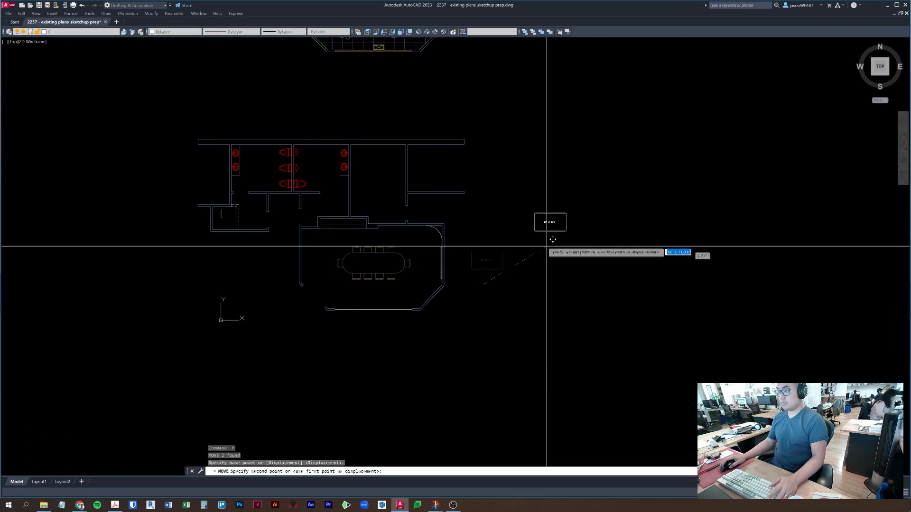
click(581, 185)
key(Escape)
key(Escape)
- Draw a rectangle around the TV rectangle as the library box
text(rec)
key(space)
click(553, 133)
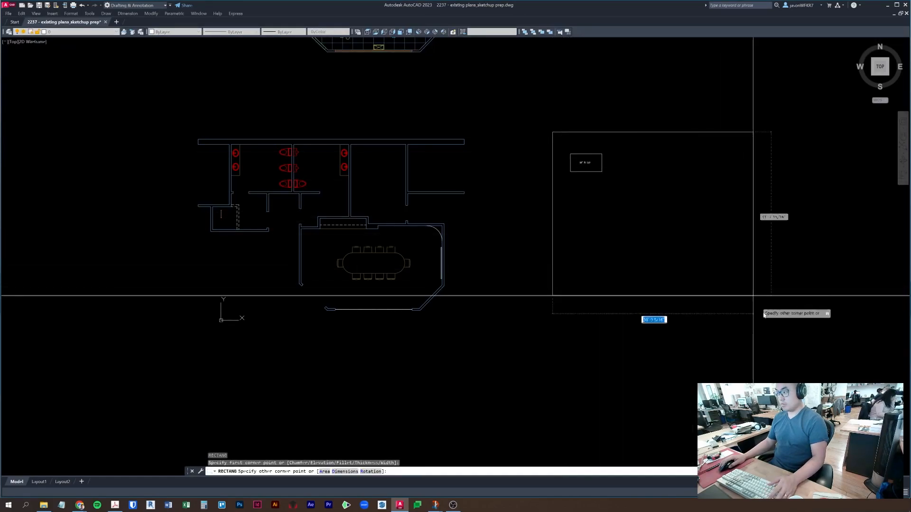
middle_drag(625, 179, 625, 201)
scroll(582, 167, up, 4)
- Add the title 'library of stuff' at the library box's top-left
text(mt)
key(space)
click(528, 142)
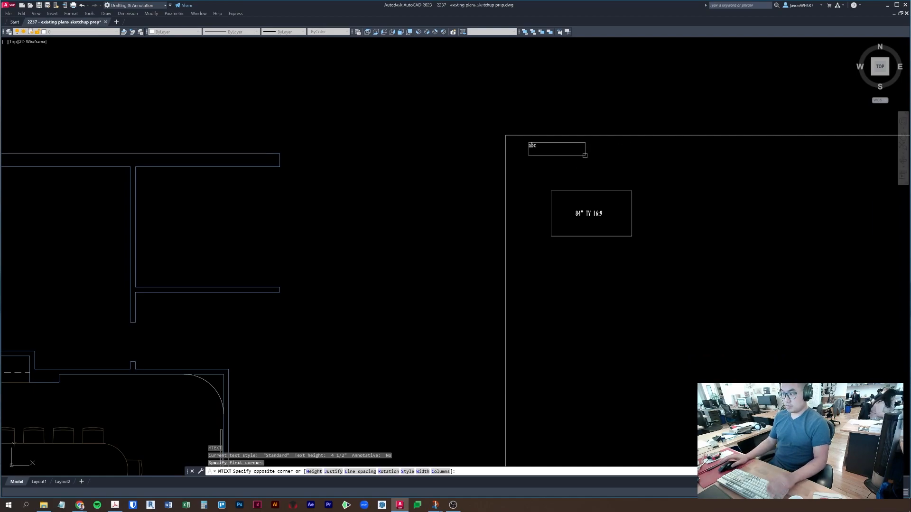
click(585, 156)
text(library)
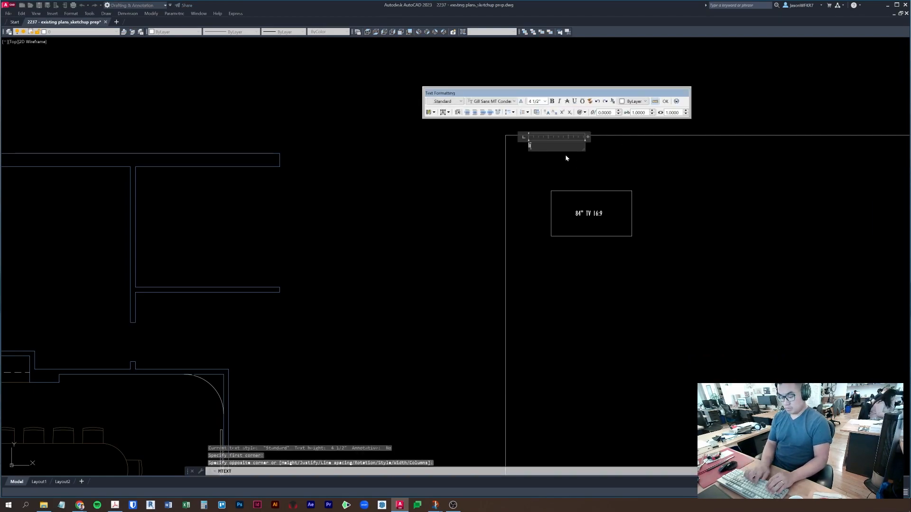
text( of stuff)
right_click(566, 158)
key(Escape)
- Save the drawing and bring the conference room back into view
scroll(512, 182, down, 3)
middle_drag(222, 419, 486, 309)
key(Escape)
key(ctrl+s)
middle_drag(579, 269, 497, 274)
key(Escape)
scroll(526, 254, up, 4)
scroll(500, 242, down, 4)
- Copy a conference room chair into the library box
key(space)
click(435, 282)
middle_drag(587, 256, 414, 334)
click(535, 255)
key(Escape)
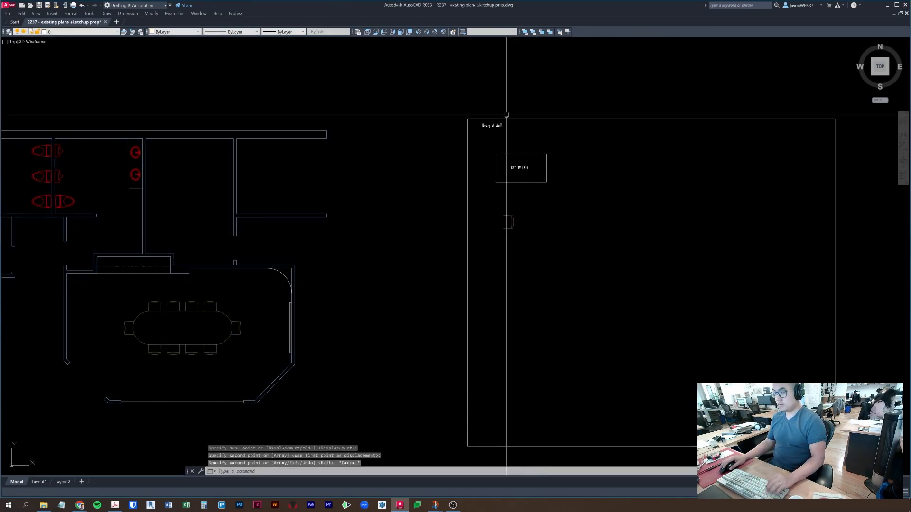
- Copy the 'library of stuff' title straight down, lower in the box
click(498, 125)
scroll(522, 149, up, 2)
key(space)
click(645, 159)
key(F8)
click(647, 285)
key(Escape)
click(477, 236)
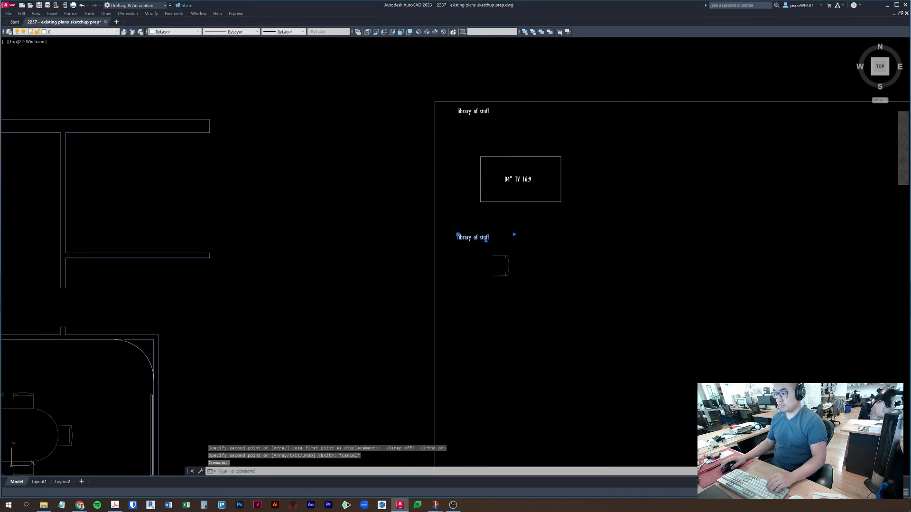
- Retype the copied title as 'herman miller - red chairs'
double_click(477, 237)
text(herman miller -)
text(red chairs)
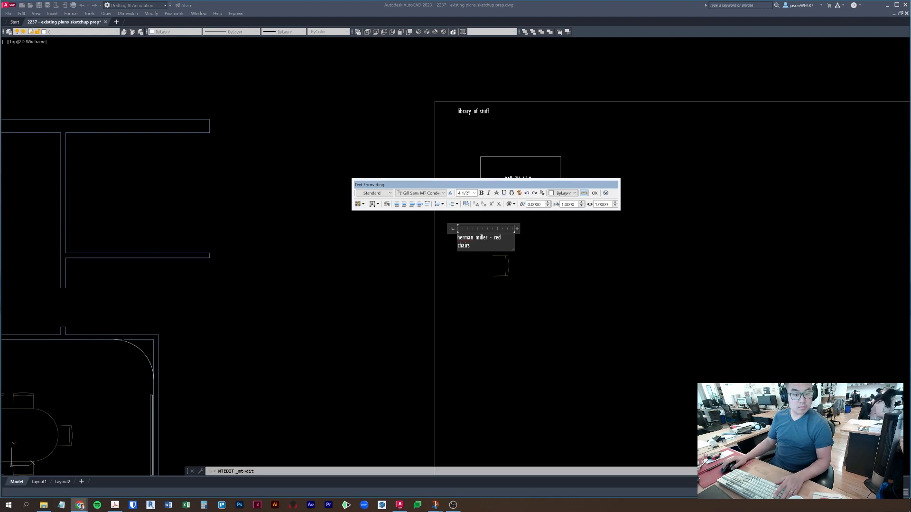
click(502, 272)
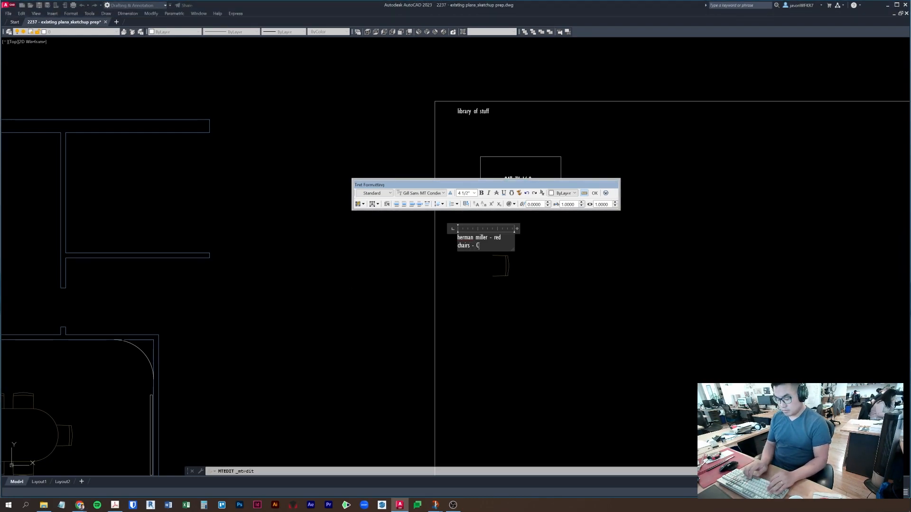
click(825, 309)
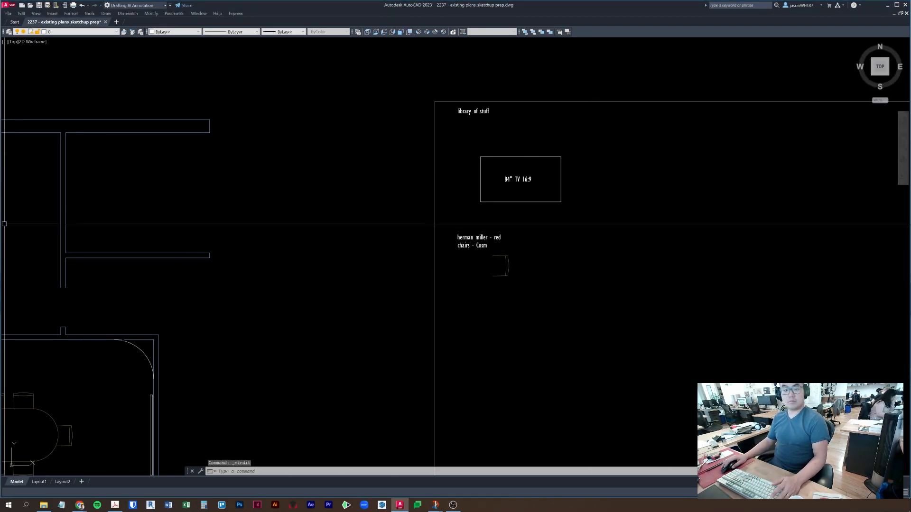
click(0, 224)
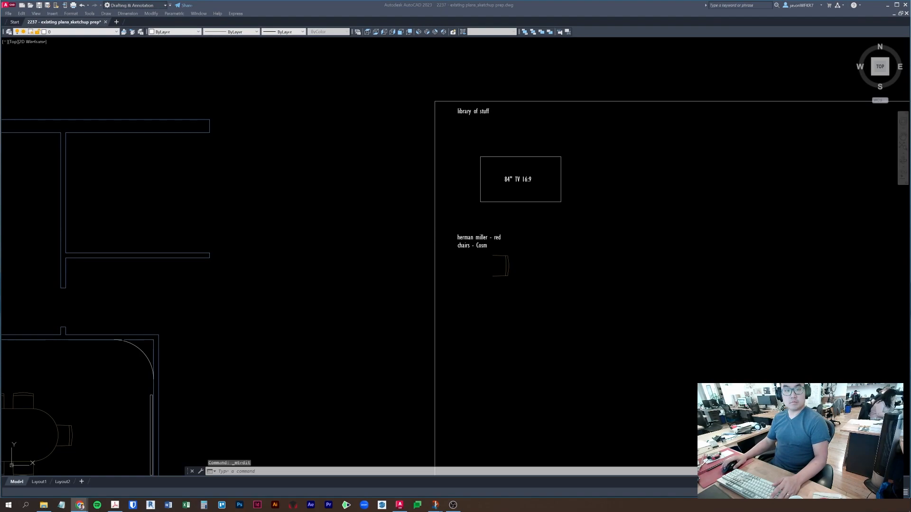
click(464, 254)
key(Escape)
- Copy the herman miller label to its right
click(470, 247)
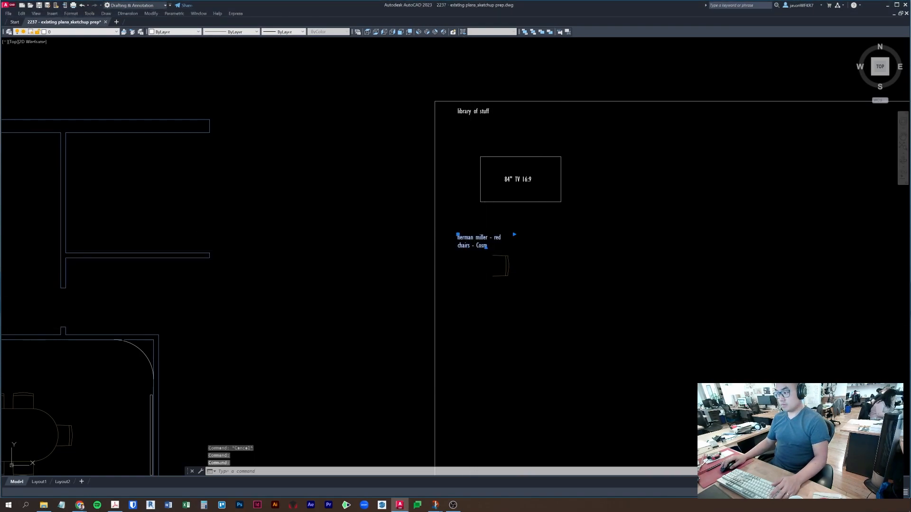
double_click(473, 246)
click(482, 267)
click(487, 234)
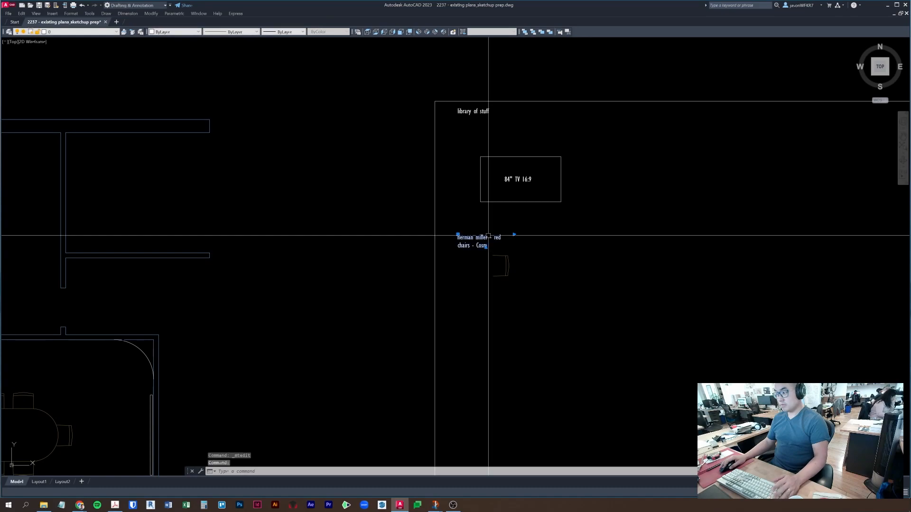
middle_drag(484, 232, 481, 230)
text(co)
key(space)
click(465, 218)
click(523, 218)
key(Escape)
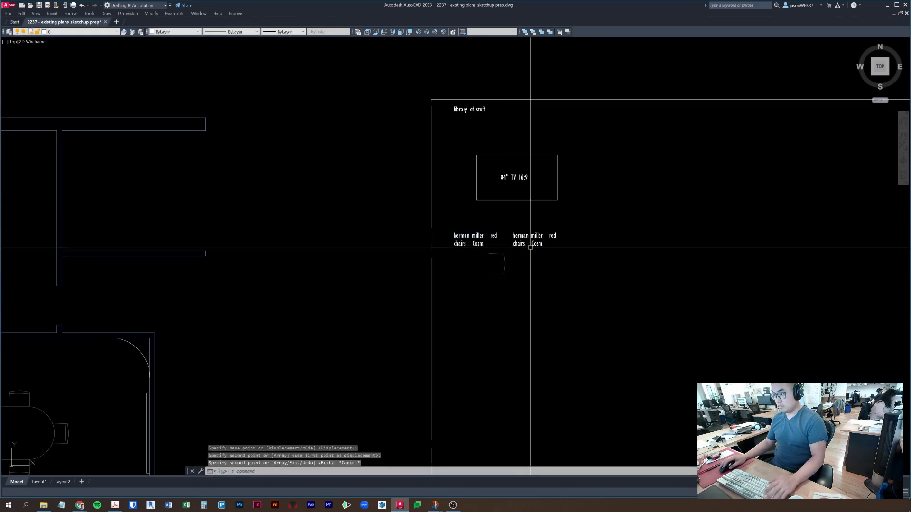
- Change the copied label to read 'get price from distributor'
click(535, 243)
double_click(534, 242)
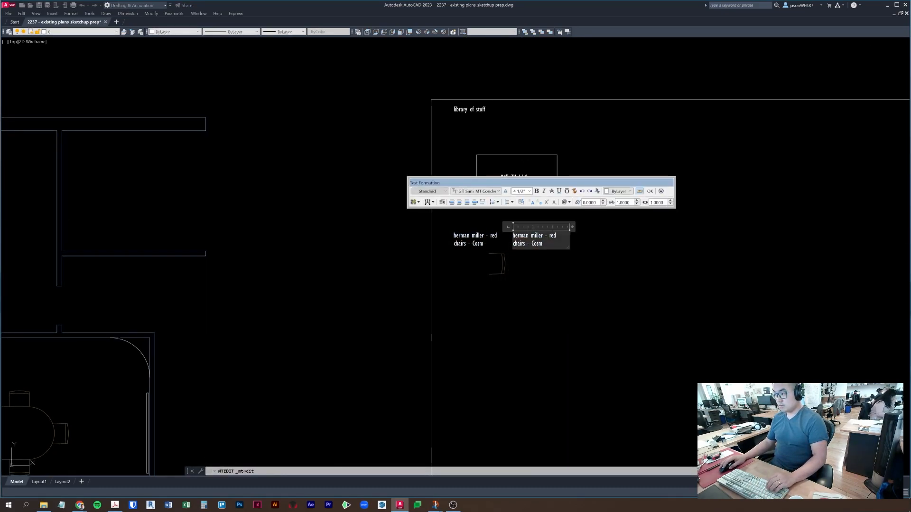
text(get priuce)
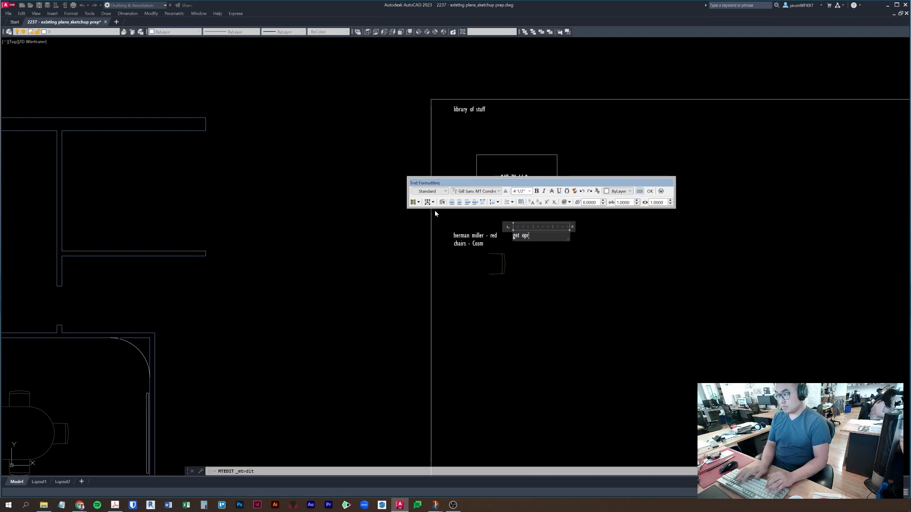
key(BackSpace)
key(BackSpace)
key(BackSpace)
text(ce from )
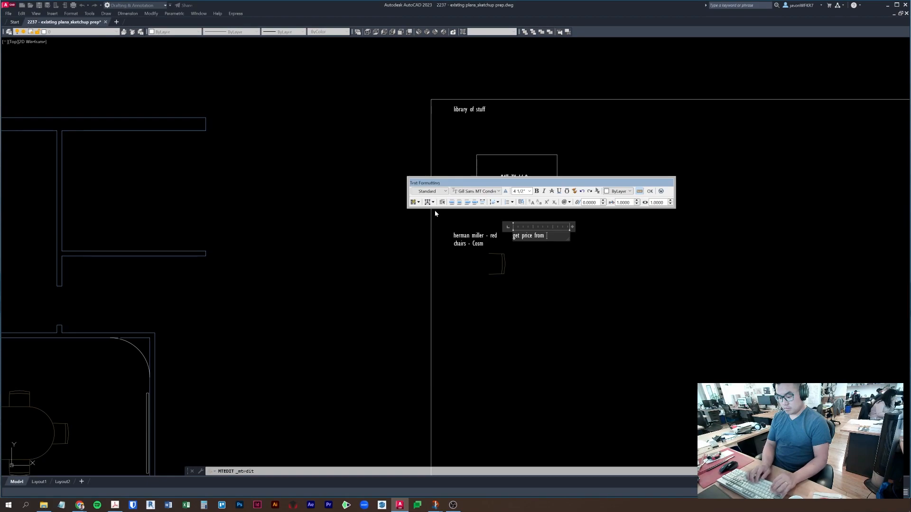
text(distributor)
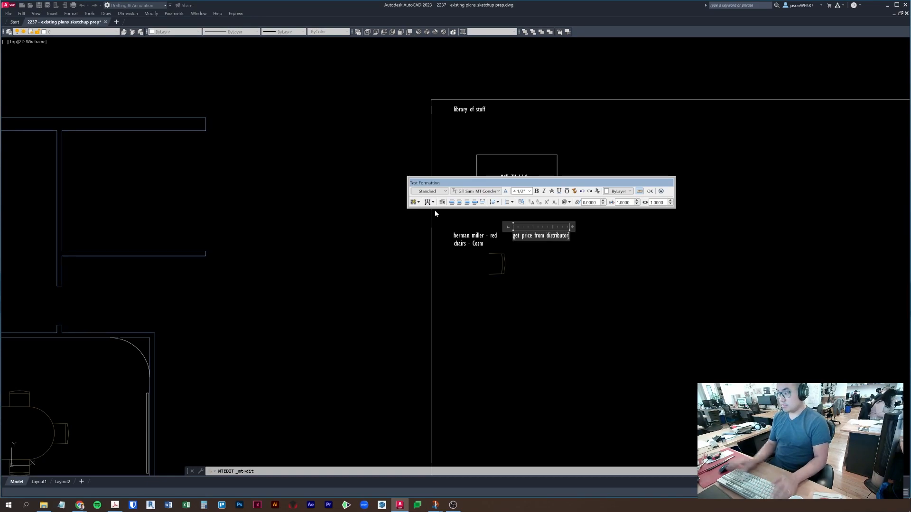
key(Escape)
scroll(636, 305, down, 5)
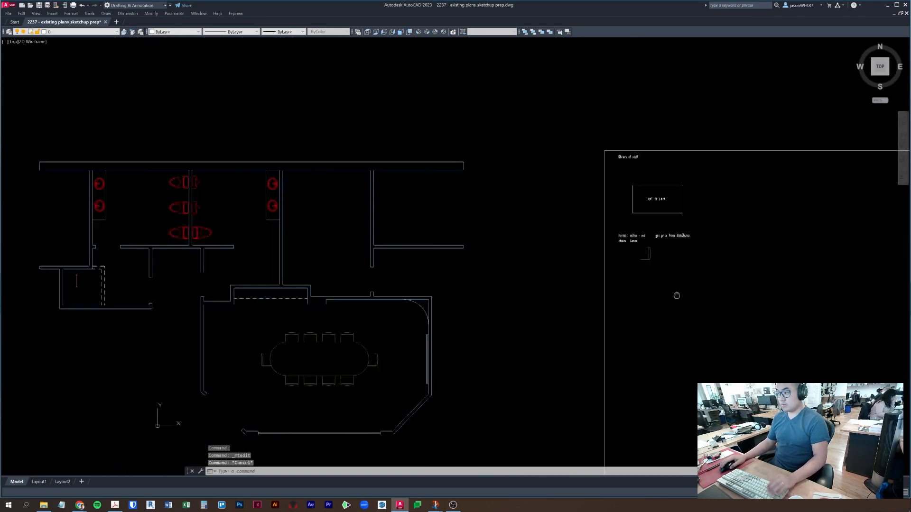
- Save, then select all matching conference chairs except the library chair to check their count
key(ctrl+s)
key(Escape)
click(498, 307)
right_click(468, 281)
key(Escape)
click(468, 281)
right_click(468, 281)
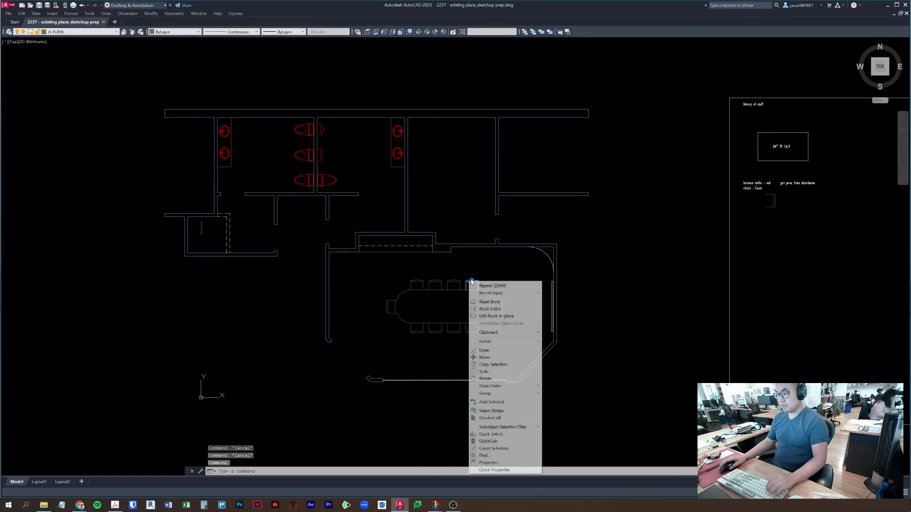
click(498, 410)
shift+click(772, 223)
shift+click(766, 198)
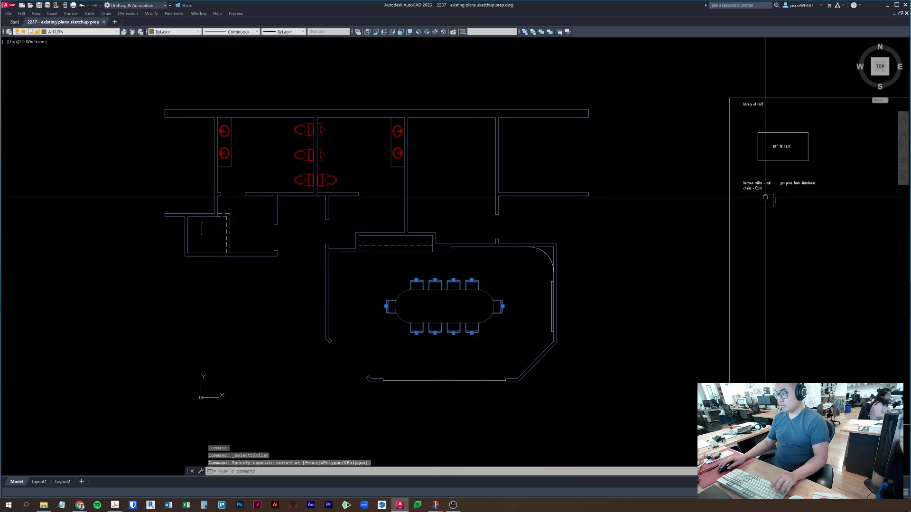
key(ctrl+1)
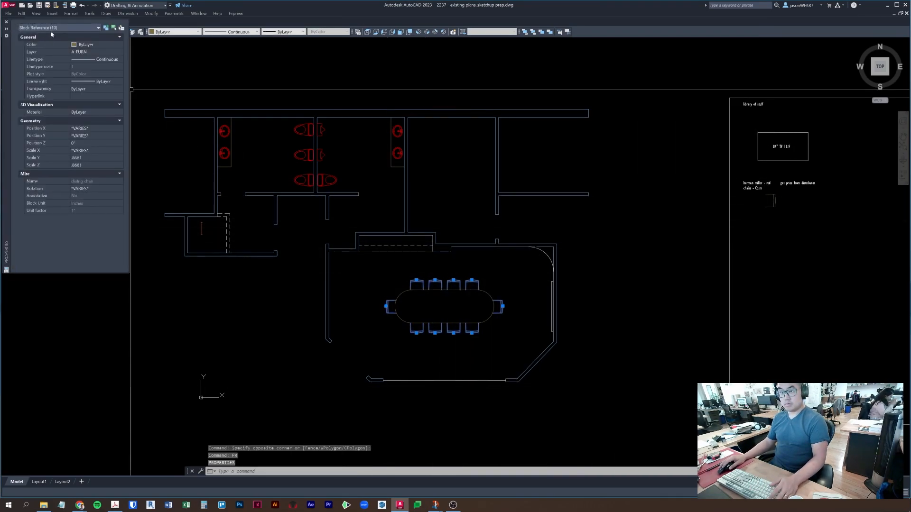
key(Escape)
- Add a second line 'x10' to the 'get price from distributor' note
scroll(800, 185, up, 4)
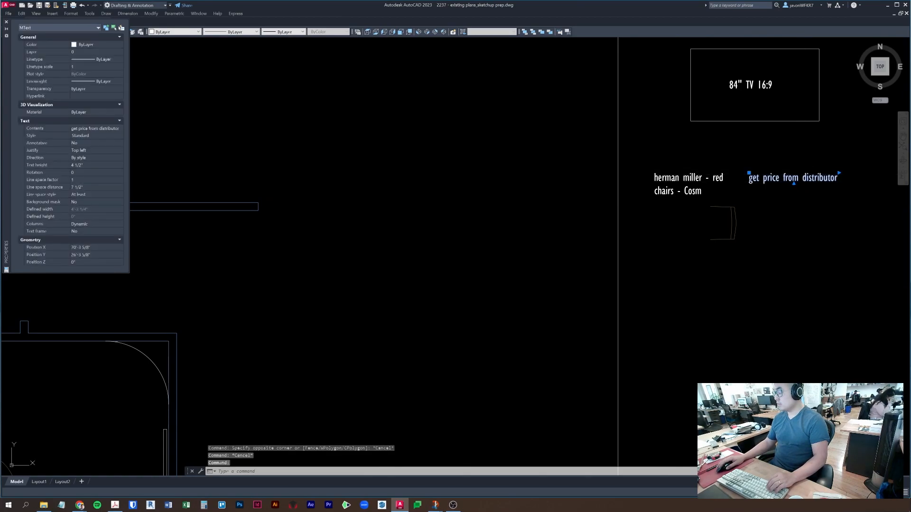
double_click(794, 178)
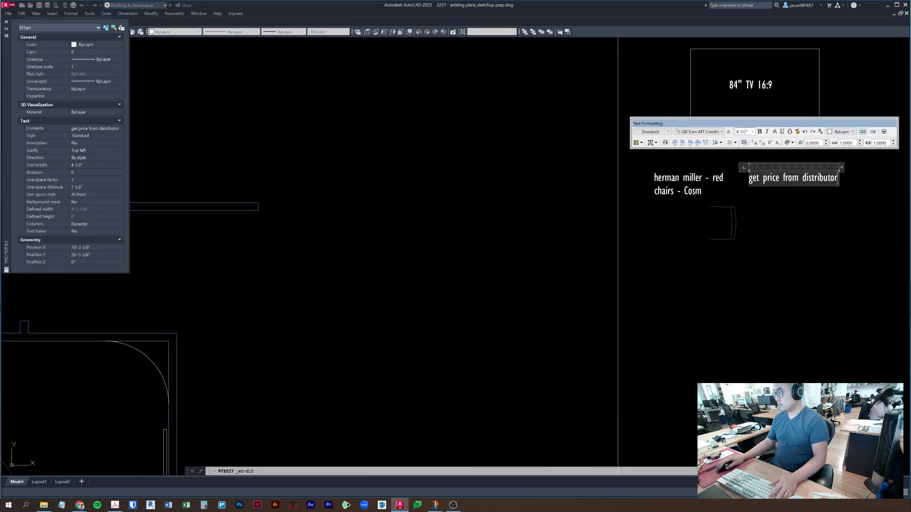
text(x10)
key(Escape)
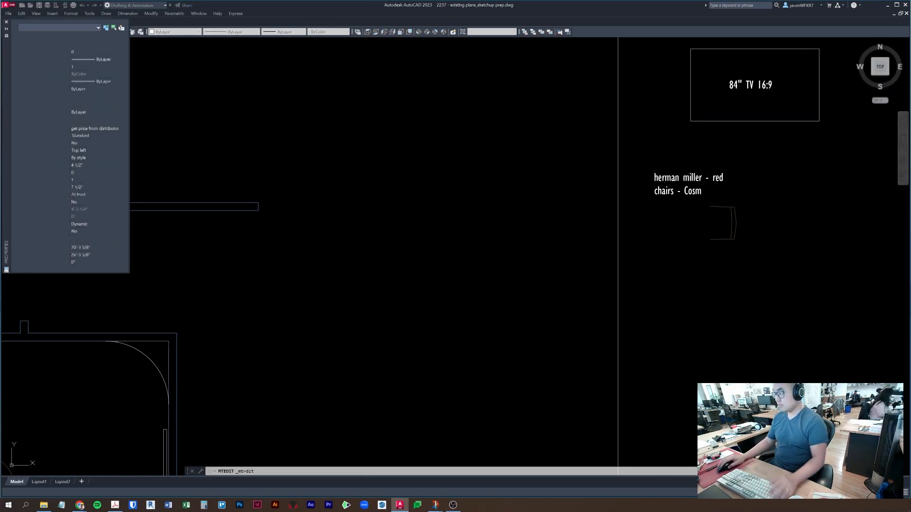
scroll(615, 205, down, 4)
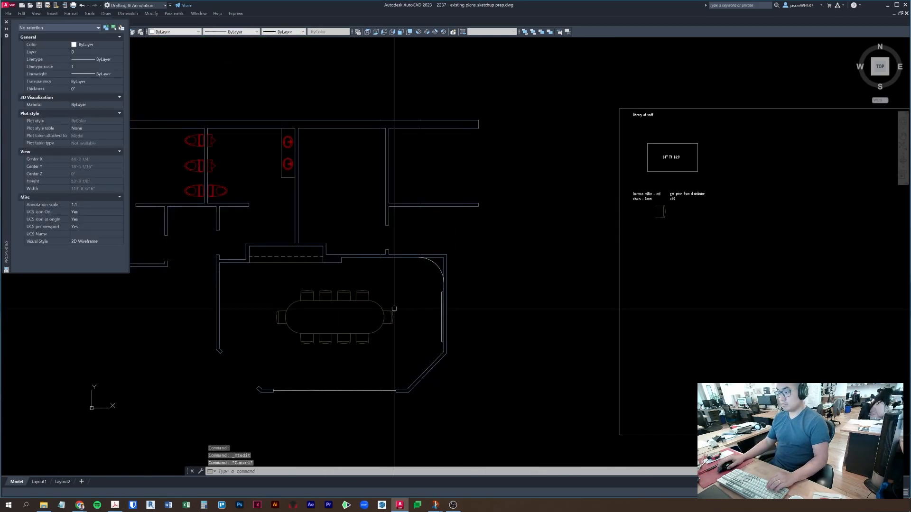
- Close the Properties palette, pan back to the floor plan, and save
click(7, 22)
mouse_move(298, 270)
middle_down()
mouse_move(390, 215)
mouse_move(386, 209)
middle_up()
key(ctrl+s)
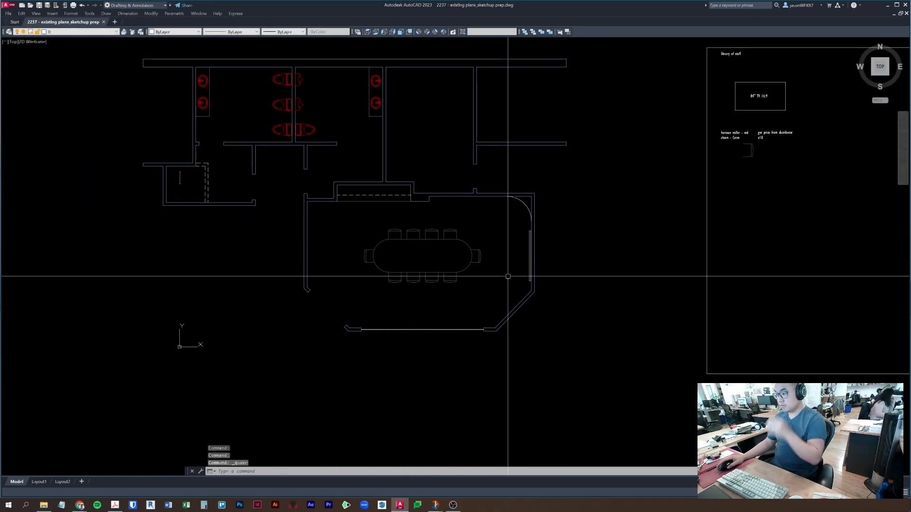
- Add the multiline note 'frost film on two panes of glass' below the meeting room's glass wall
scroll(446, 318, up, 3)
key(Escape)
key(Escape)
key(Escape)
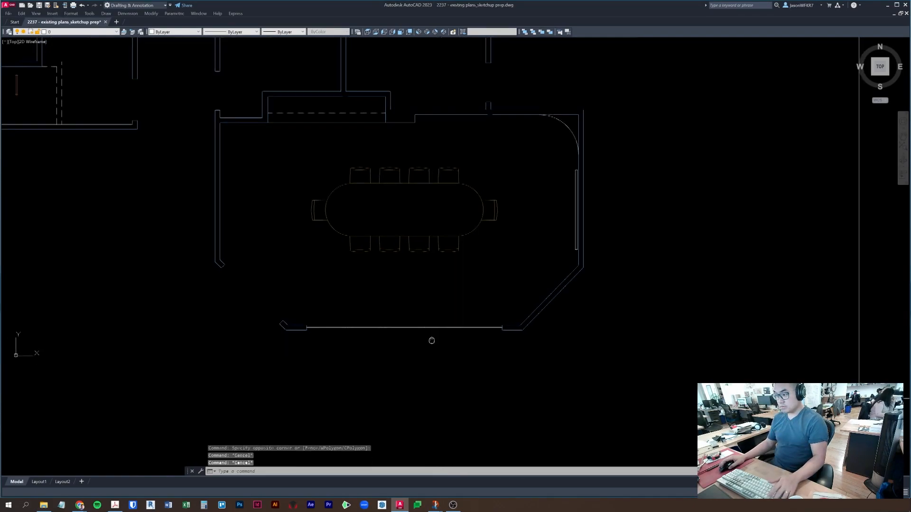
text(rec)
key(Return)
scroll(350, 308, up, 2)
key(Escape)
click(320, 308)
key(Escape)
text(mt)
key(Return)
click(303, 274)
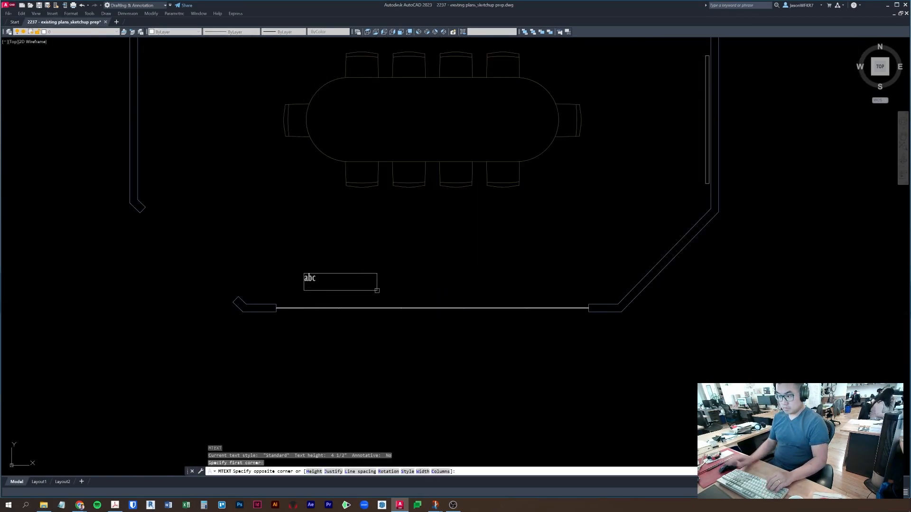
click(376, 290)
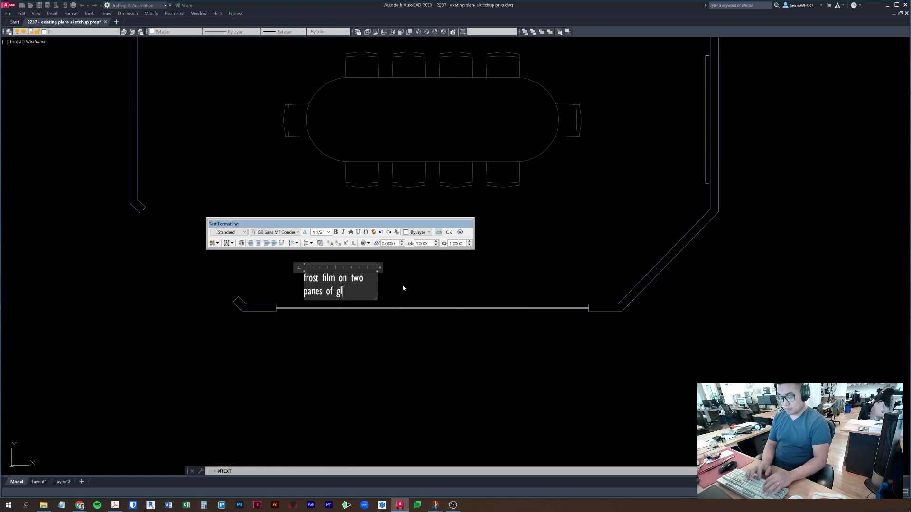
click(402, 288)
key(Escape)
- Draw a rectangle below the frost film note to frame the second note
middle_drag(340, 279, 359, 214)
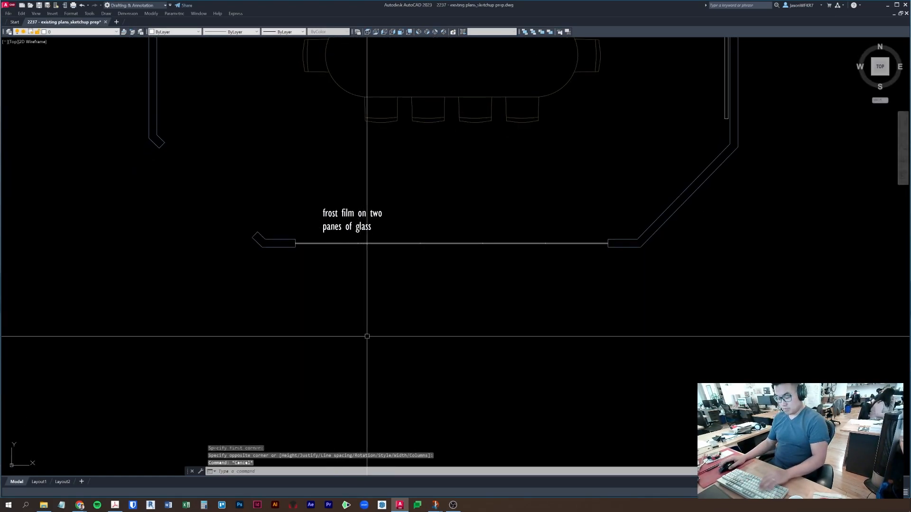
middle_drag(366, 336, 366, 314)
text(rec)
key(Return)
click(303, 292)
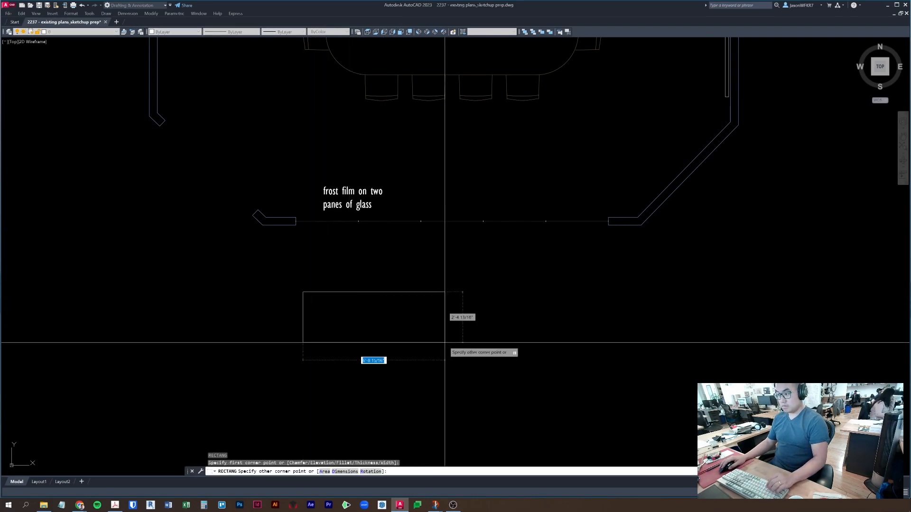
click(417, 340)
key(Escape)
key(Escape)
- Copy the note into the rectangle and rewrite it as 'there's an office door somewhere here'
middle_drag(359, 206, 362, 204)
click(363, 205)
text(co)
key(Return)
click(409, 189)
click(393, 311)
key(Escape)
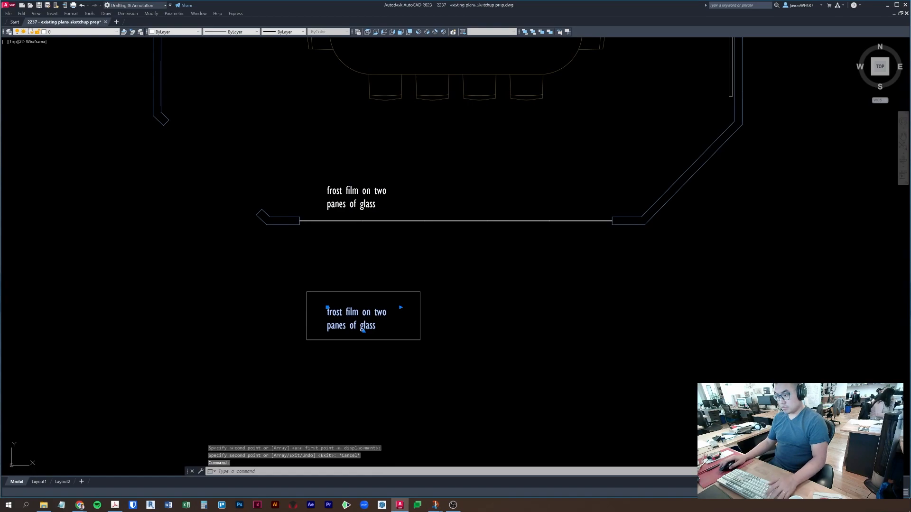
double_click(375, 313)
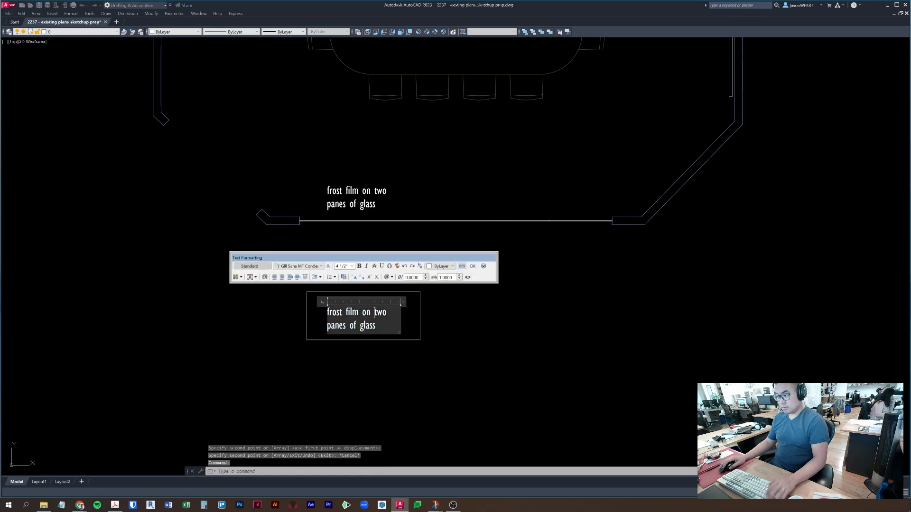
click(285, 295)
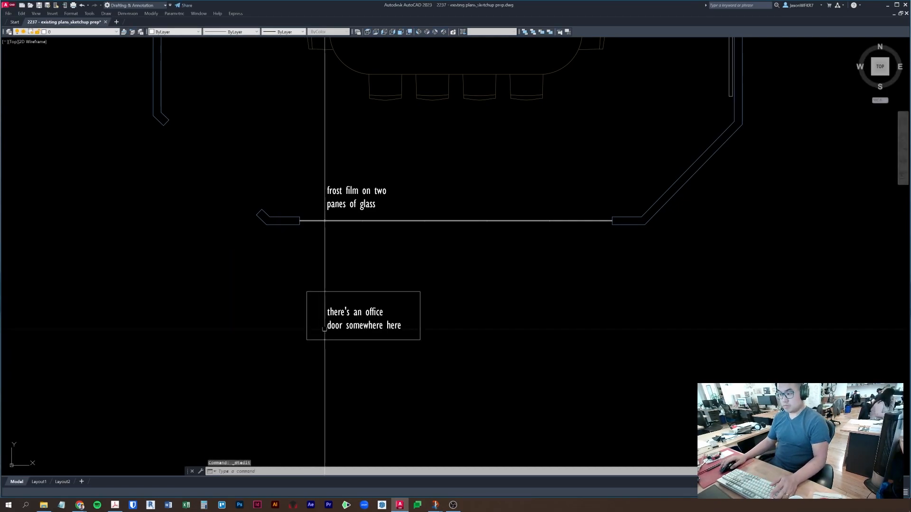
text(,)
key(Return)
- Select the office-door note together with its box and start the MOVE command
click(565, 334)
click(565, 334)
click(560, 329)
key(Escape)
key(Escape)
key(Escape)
click(454, 346)
click(351, 310)
middle_drag(369, 312, 369, 324)
text(,)
key(Return)
click(459, 348)
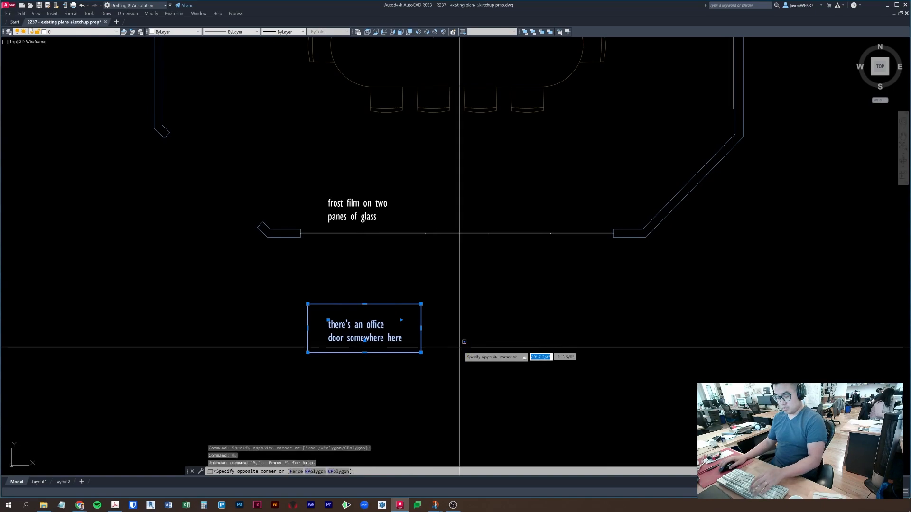
key(Escape)
key(Escape)
click(462, 381)
click(342, 311)
text(,m)
key(Return)
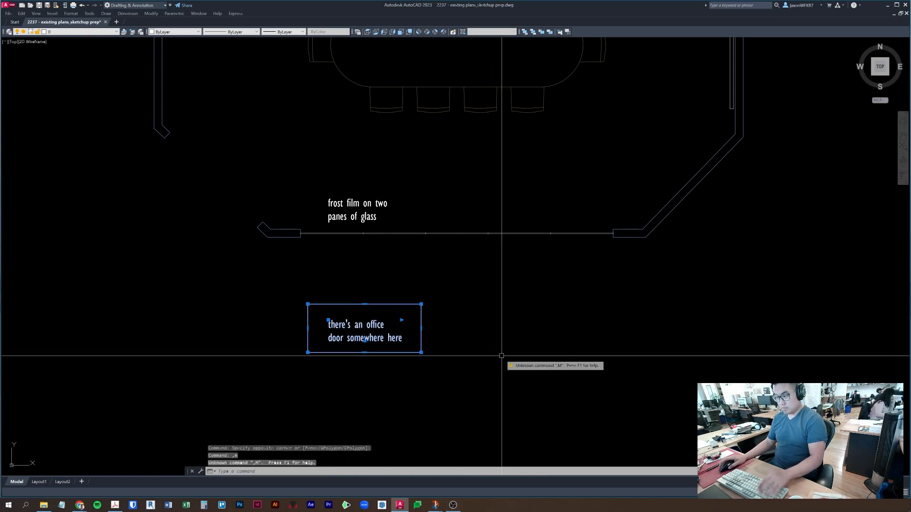
text(m)
key(Return)
- Move the boxed office-door note slightly up and to the left
click(499, 343)
key(F3)
key(F8)
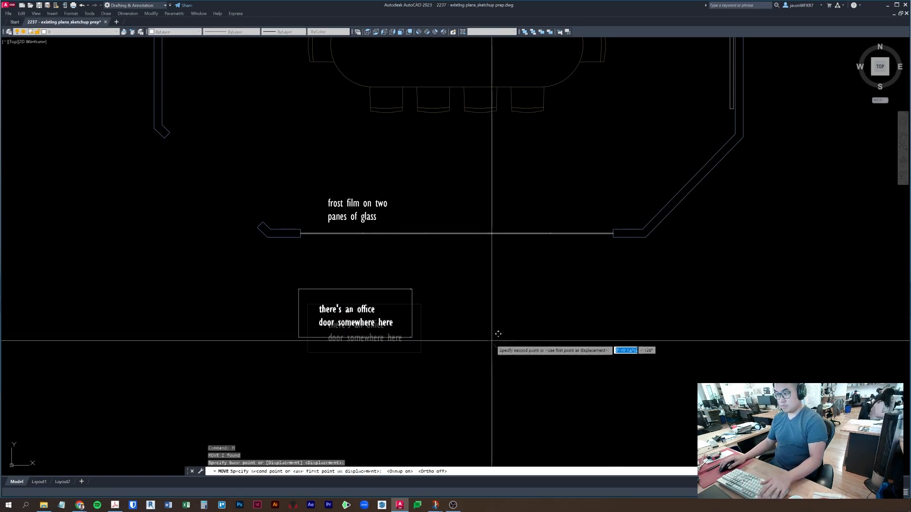
click(494, 329)
key(Escape)
key(Escape)
mouse_move(400, 254)
middle_down()
mouse_move(386, 435)
mouse_move(372, 376)
mouse_move(500, 374)
middle_up()
key(Escape)
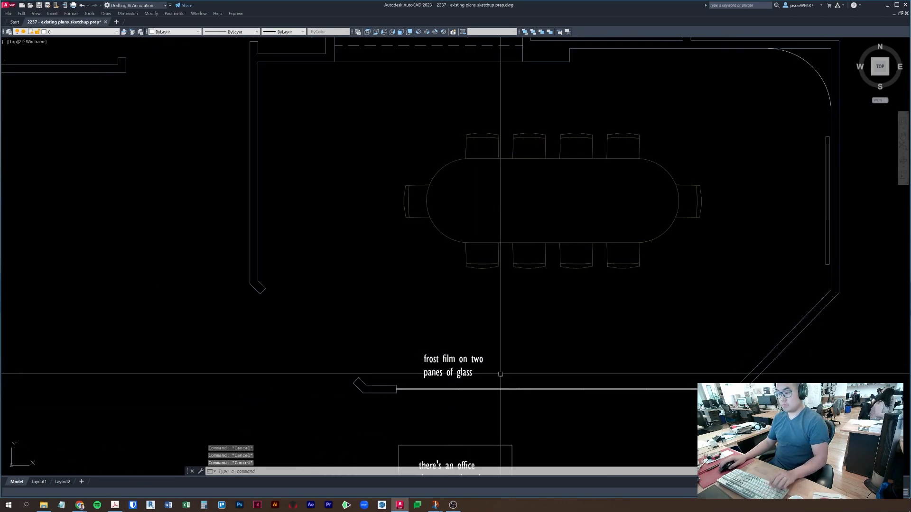
- Erase the small wall notch east of the restrooms
middle_drag(413, 209, 398, 266)
scroll(399, 266, down, 2)
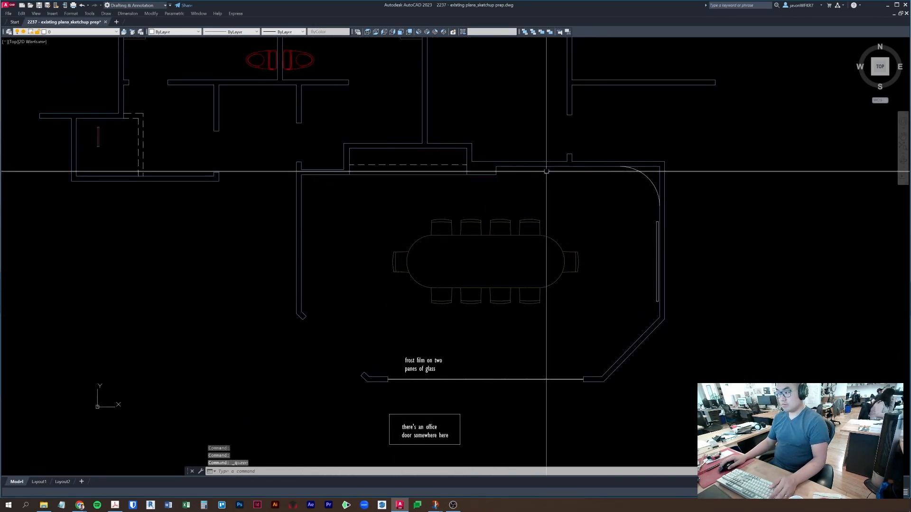
middle_drag(545, 171, 522, 204)
middle_drag(658, 146, 649, 219)
click(678, 228)
click(534, 166)
text(ew)
key(space)
key(Escape)
key(Escape)
click(550, 258)
text(e)
key(space)
key(Escape)
- Extend the broken wall line to its boundary and erase the right-hand wall lines
text(ex)
key(space)
click(560, 263)
key(Escape)
key(Escape)
click(577, 237)
click(473, 164)
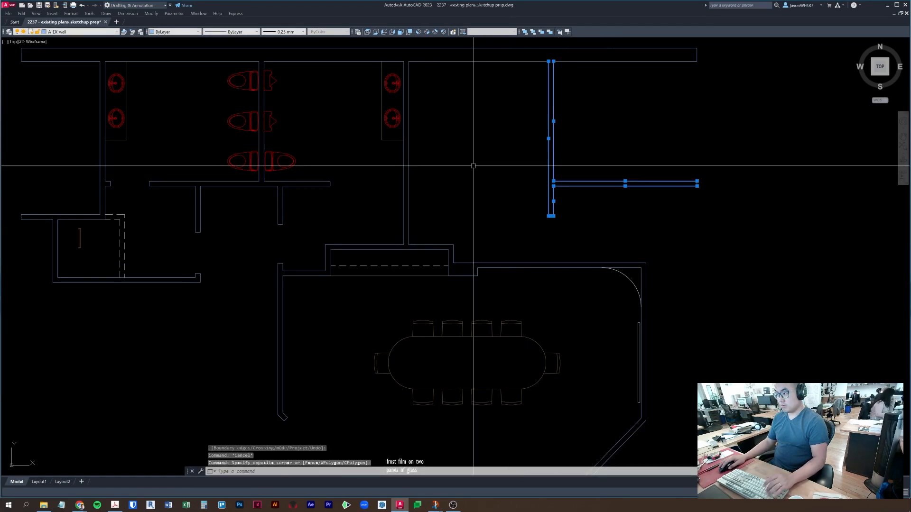
key(e)
key(space)
middle_drag(578, 148, 564, 230)
key(Escape)
key(Escape)
- Erase the extra upper wall segment, extend the remaining line, and remove the stray tick
click(540, 143)
text(e)
key(Escape)
text(ex)
click(522, 147)
key(space)
key(Escape)
click(697, 285)
click(615, 211)
text(e)
key(Escape)
- Fillet the right vertical wall into the top wall and erase the two leftover lines
middle_drag(611, 209, 651, 193)
text(f)
click(434, 156)
click(416, 118)
key(Escape)
click(775, 184)
click(656, 78)
text(e)
key(Escape)
mouse_move(447, 303)
middle_down()
mouse_move(599, 200)
mouse_move(624, 250)
middle_up()
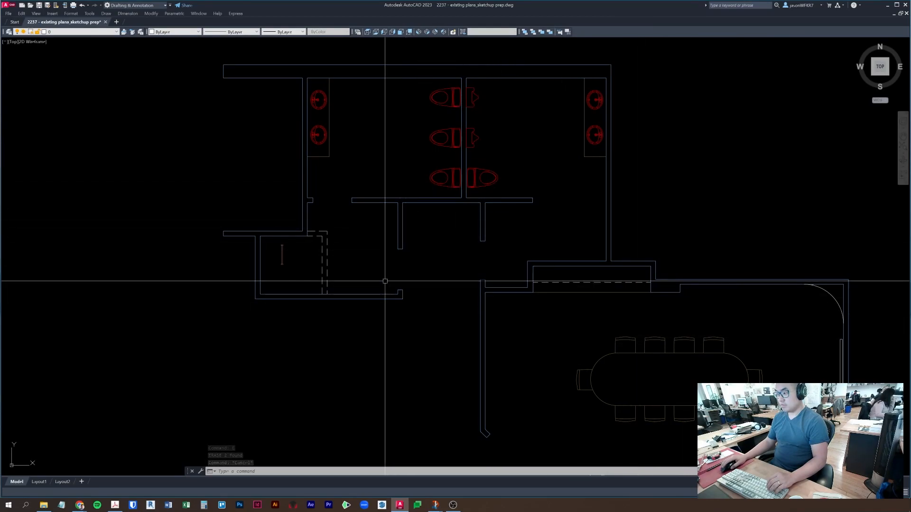
- Turn on all hidden layers with LAYON
scroll(385, 281, down, 3)
key(Escape)
key(Escape)
key(Escape)
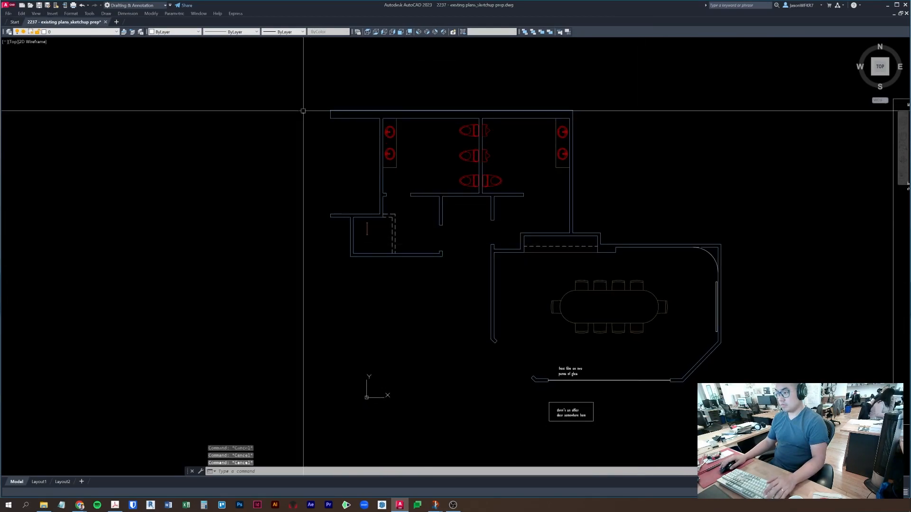
click(291, 98)
click(534, 357)
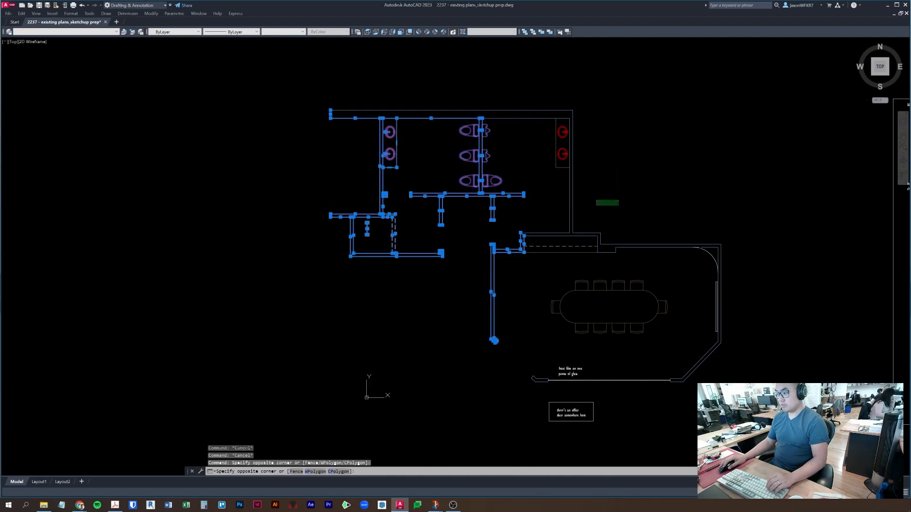
click(595, 177)
click(329, 67)
scroll(482, 265, up, 5)
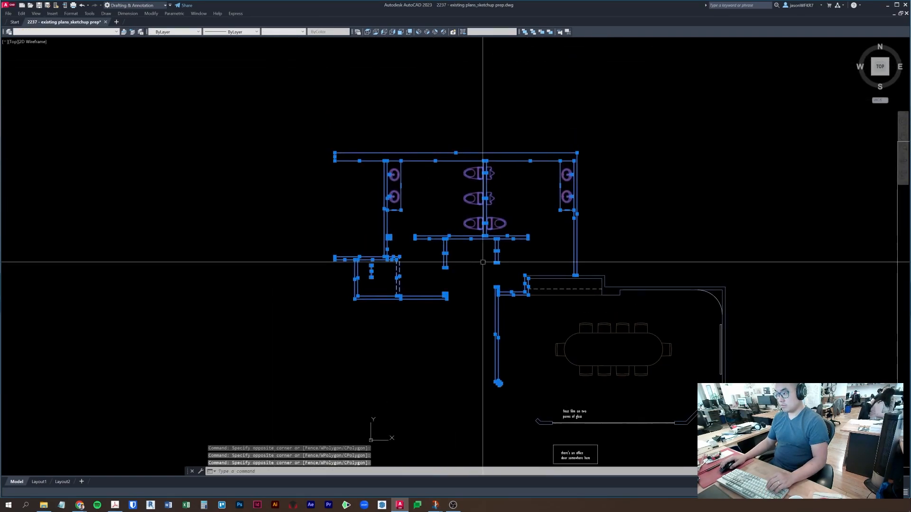
scroll(537, 269, down, 2)
key(Escape)
key(Escape)
key(Escape)
key(Return)
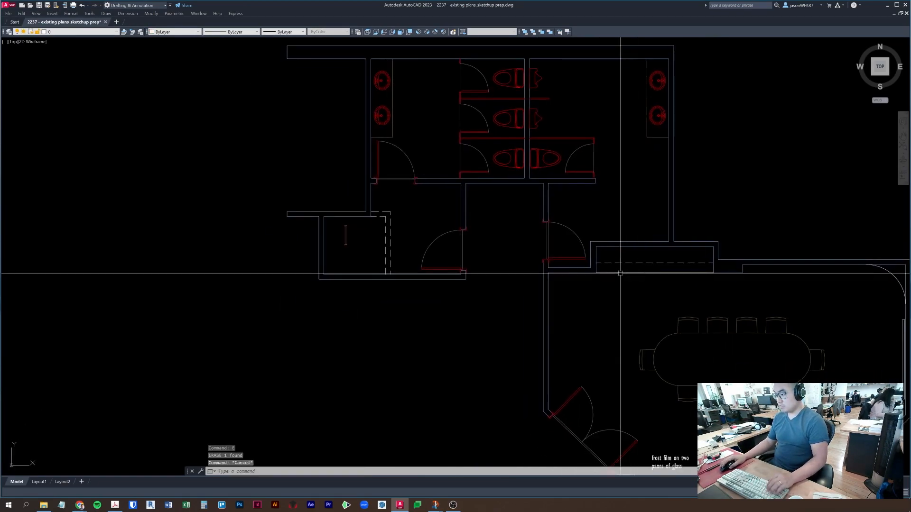
- Copy the whole restroom block, doors included, 50 units to the left with Ortho on
scroll(545, 265, down, 4)
click(406, 144)
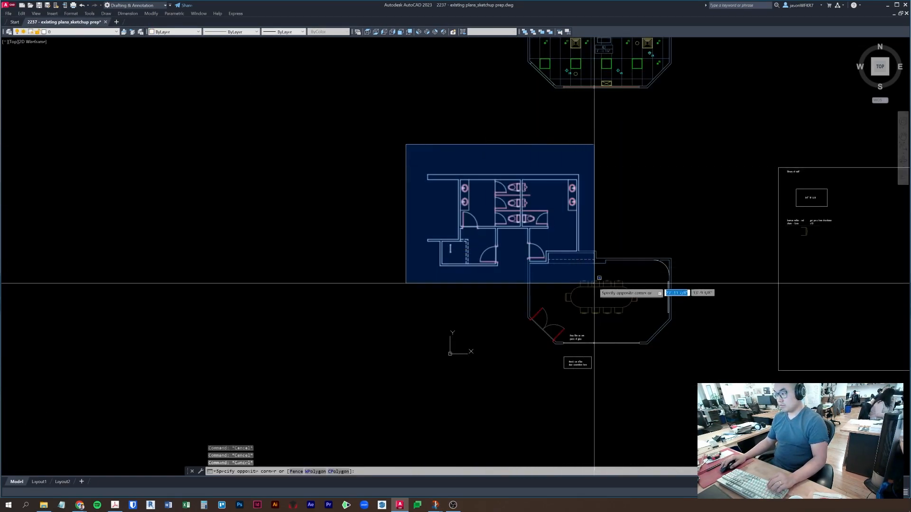
click(625, 284)
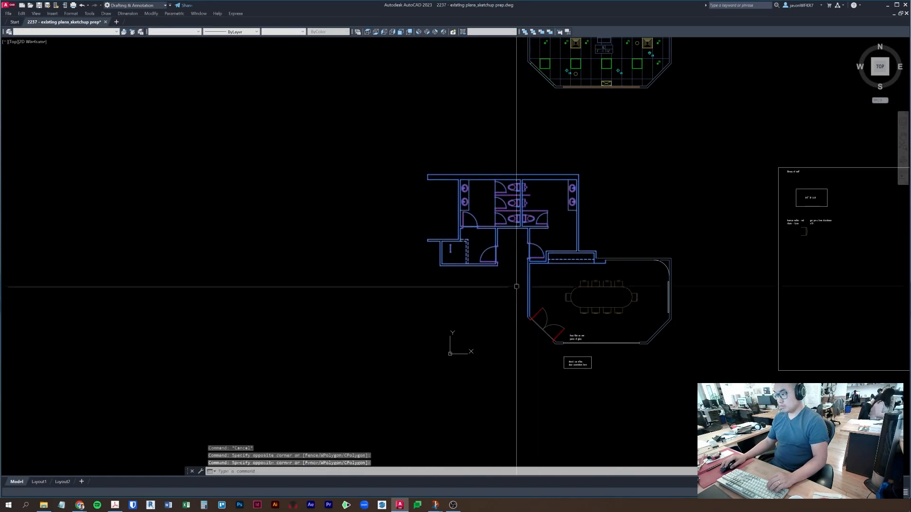
scroll(515, 286, up, 6)
scroll(545, 304, down, 4)
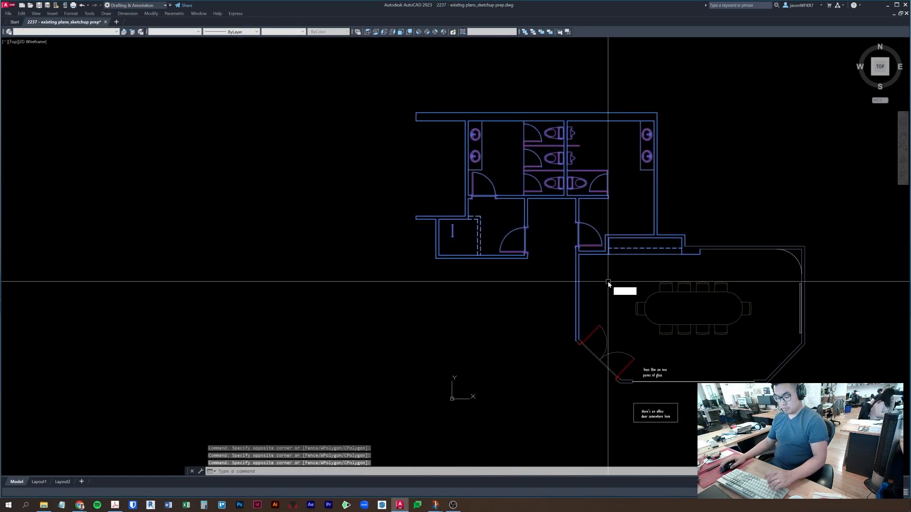
text(co)
key(space)
scroll(608, 282, down, 2)
click(561, 311)
key(F8)
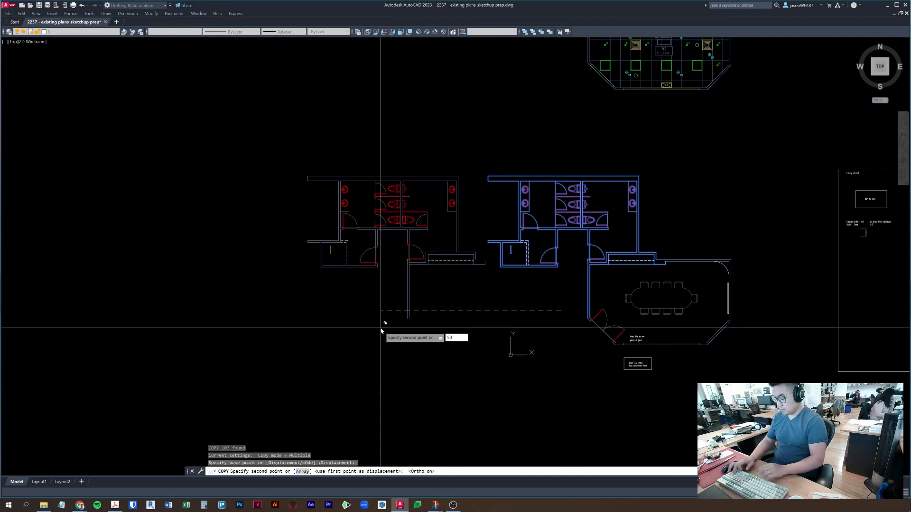
text(50)
key(Return)
key(Escape)
key(Escape)
- Erase the original restroom walls and fixtures
scroll(480, 316, up, 3)
click(548, 320)
click(400, 146)
key(Delete)
click(405, 83)
click(727, 230)
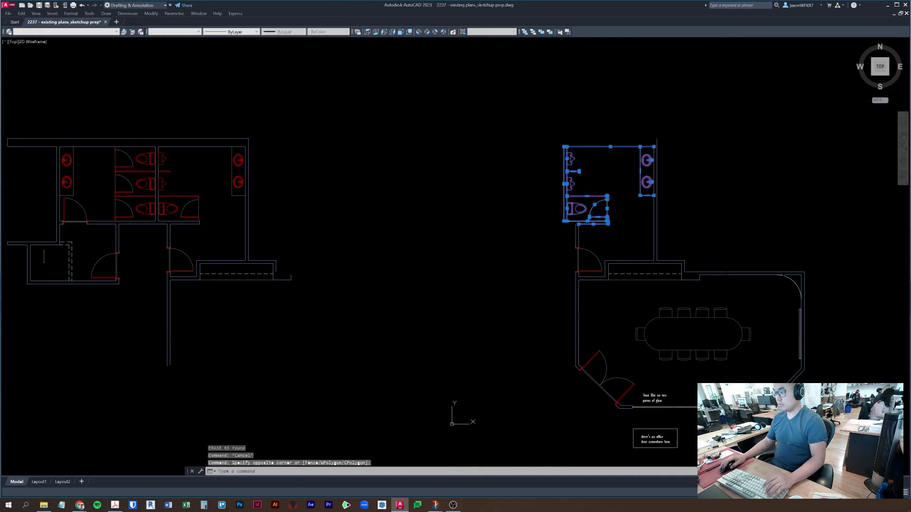
key(e)
key(space)
key(Escape)
- Erase the leftover wall lines and the door beside the alcove
middle_drag(693, 233, 599, 222)
click(583, 224)
click(467, 211)
key(e)
key(space)
key(Escape)
scroll(540, 265, up, 4)
click(467, 187)
click(394, 205)
key(space)
- Fillet the horizontal wall line into the left wall to close that corner
key(Escape)
key(f)
key(space)
click(412, 265)
click(393, 286)
key(Escape)
- Erase the small wall stubs, a short leftover line and the upper wall line
click(414, 258)
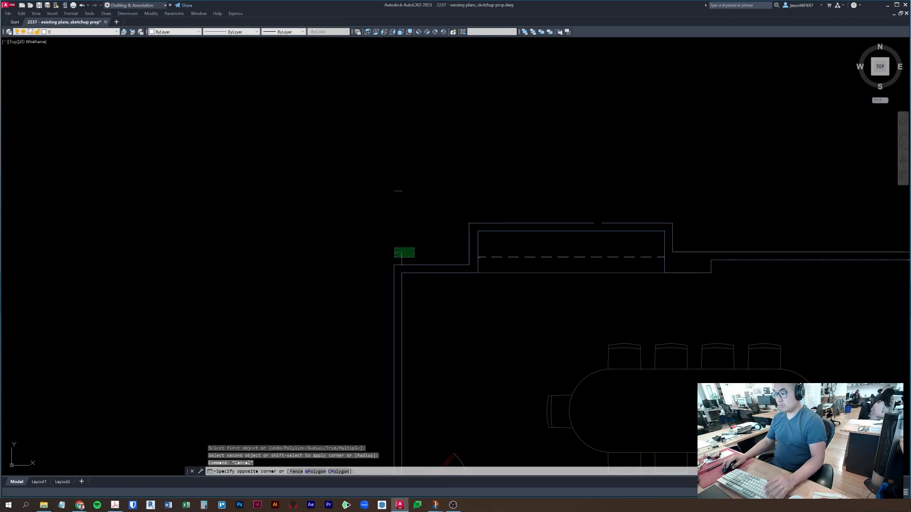
click(397, 246)
key(e)
key(space)
key(Escape)
click(424, 202)
click(336, 159)
key(e)
key(space)
key(Escape)
click(585, 223)
key(e)
- Fillet the remaining wall lines to close the meeting room's upper-left corner
key(space)
key(f)
key(space)
click(608, 223)
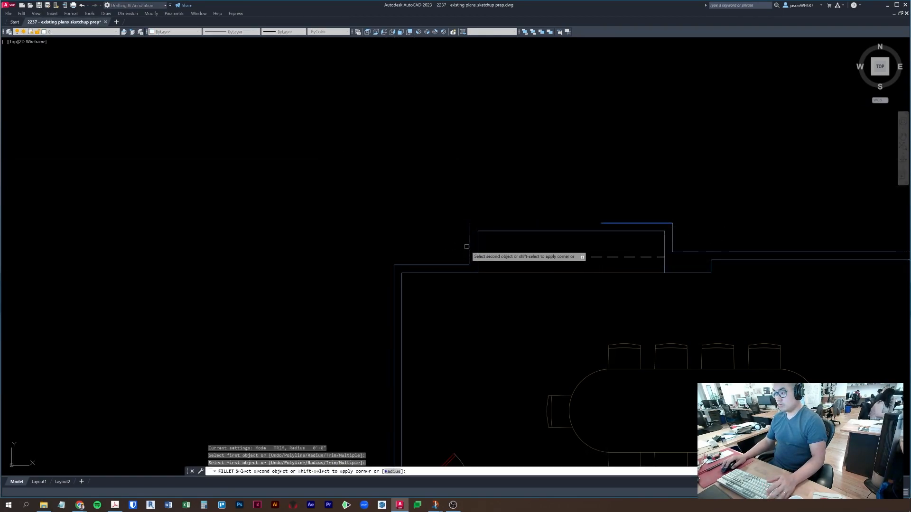
click(468, 246)
key(Escape)
scroll(736, 236, down, 2)
middle_drag(680, 221, 620, 121)
- Offset the meeting room's left inner wall to create a parallel line
key(Escape)
key(Escape)
text(re)
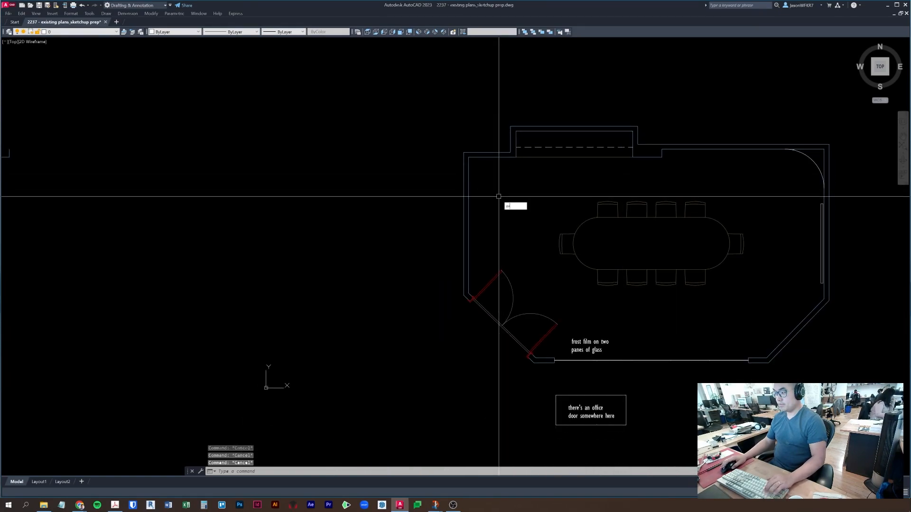
text(c)
key(space)
click(467, 157)
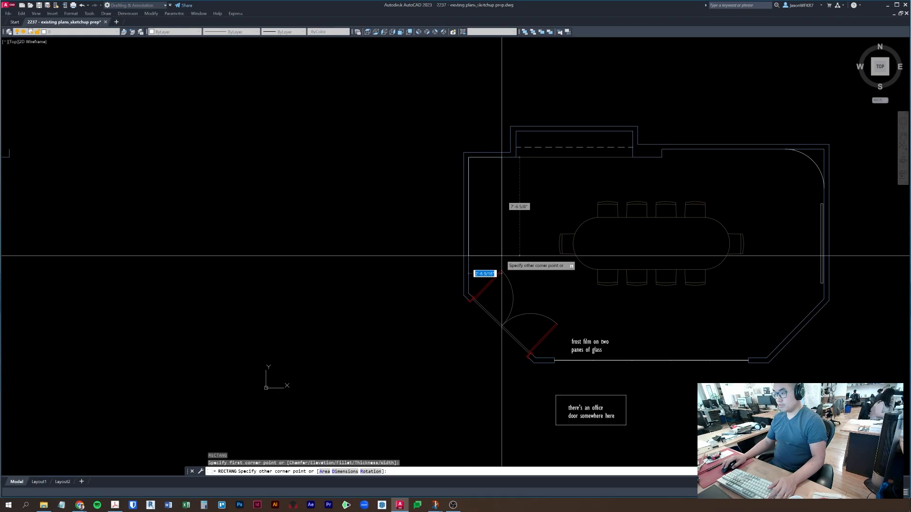
key(Escape)
text(o)
key(space)
key(space)
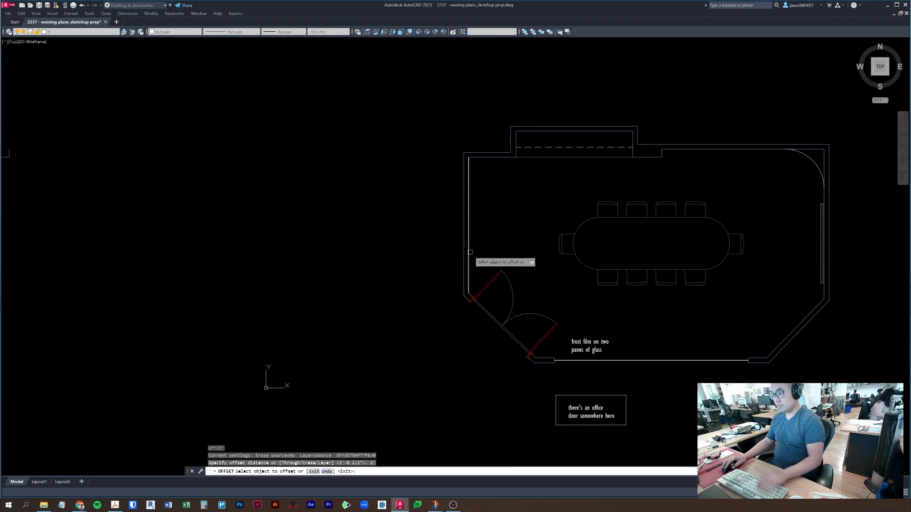
click(468, 259)
click(522, 236)
key(Escape)
key(Escape)
key(Escape)
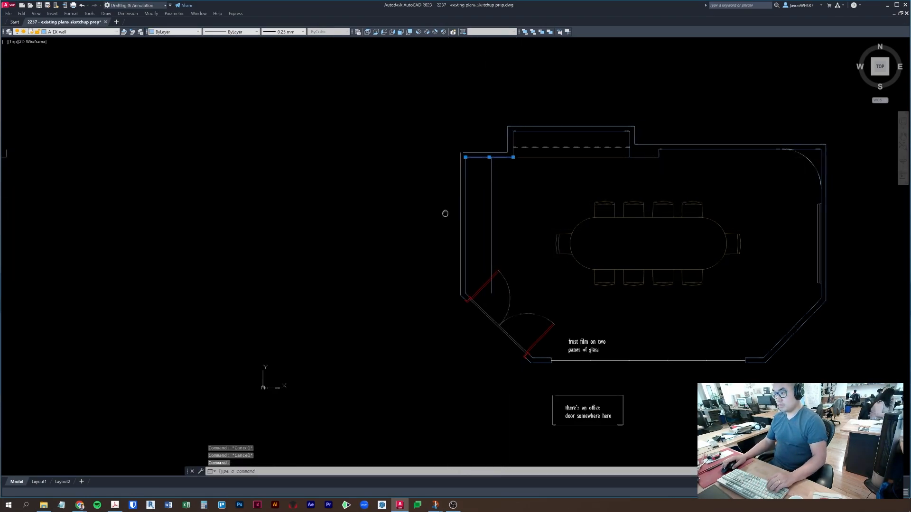
- Move the offset line 9 inches left, then erase the selected wall line
middle_drag(460, 211, 372, 217)
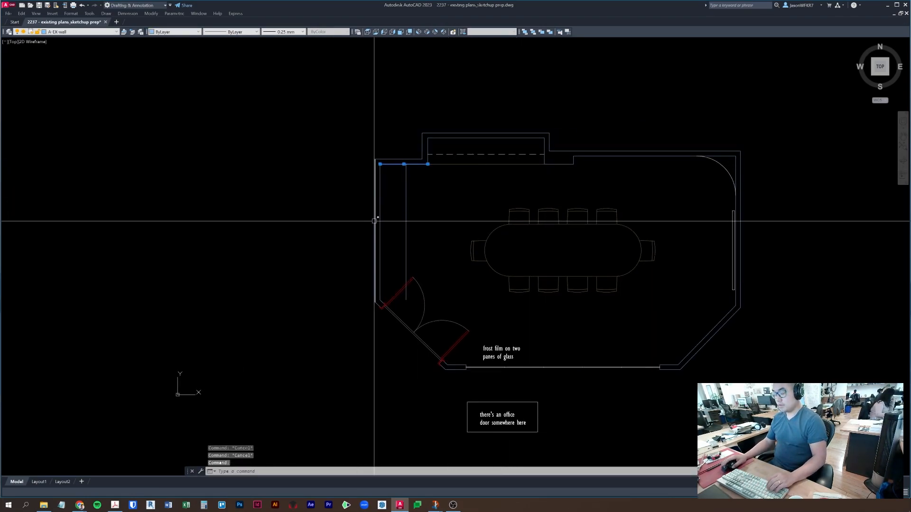
click(406, 213)
scroll(415, 207, up, 2)
key(Return)
click(503, 209)
text(9)
key(Return)
key(Escape)
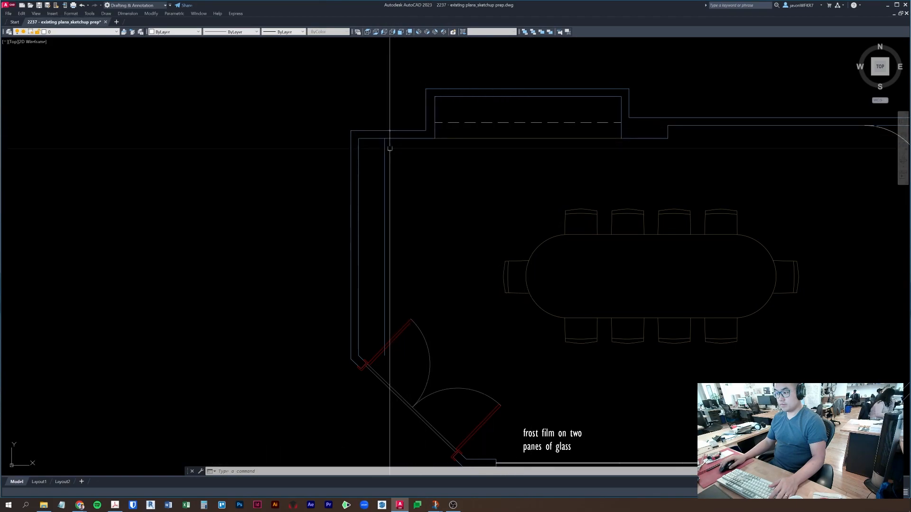
key(e)
key(Return)
key(Escape)
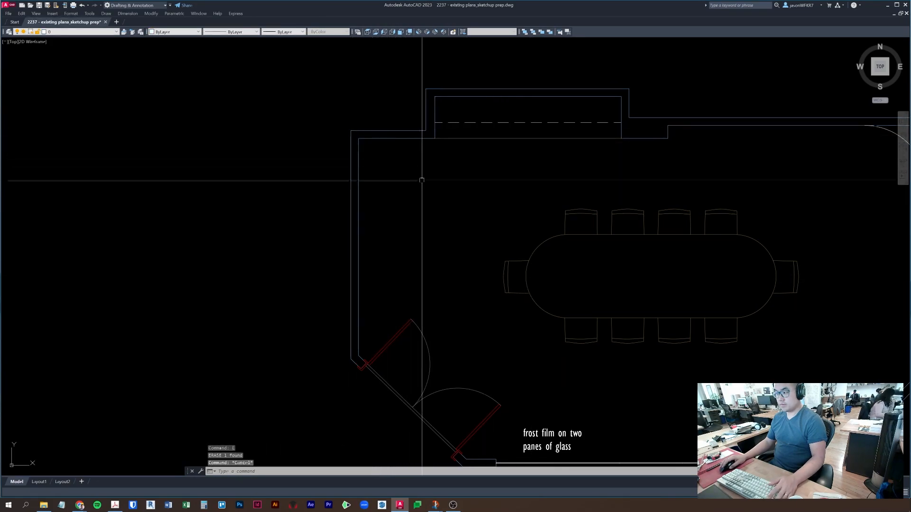
- Offset the left wall line 15 units to the right for the banquette's inner edge
text(o)
key(Return)
text(1)
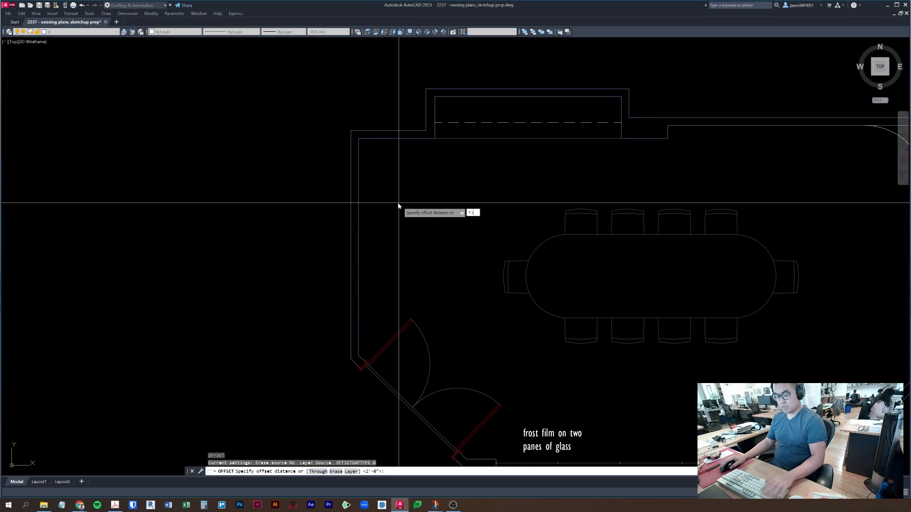
text(5)
key(Return)
click(358, 209)
click(415, 229)
key(Escape)
key(Escape)
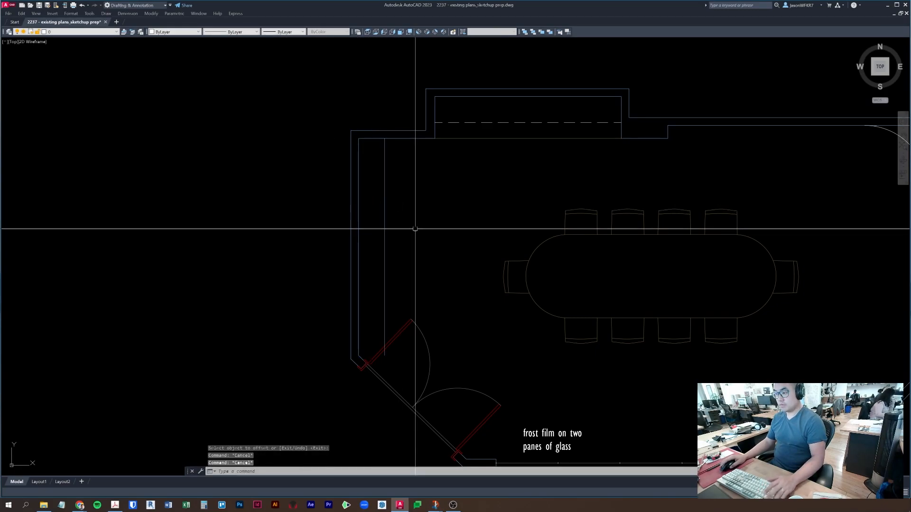
click(415, 138)
middle_drag(418, 153, 472, 106)
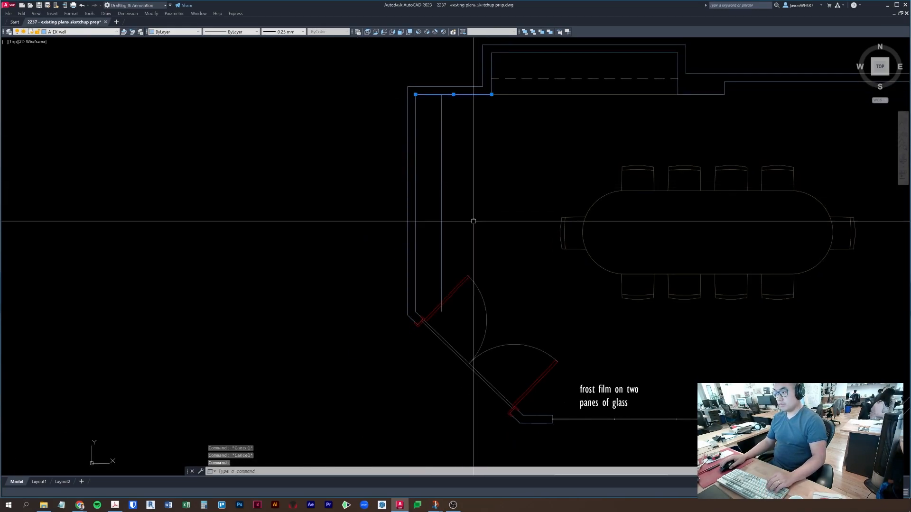
scroll(474, 233, down, 3)
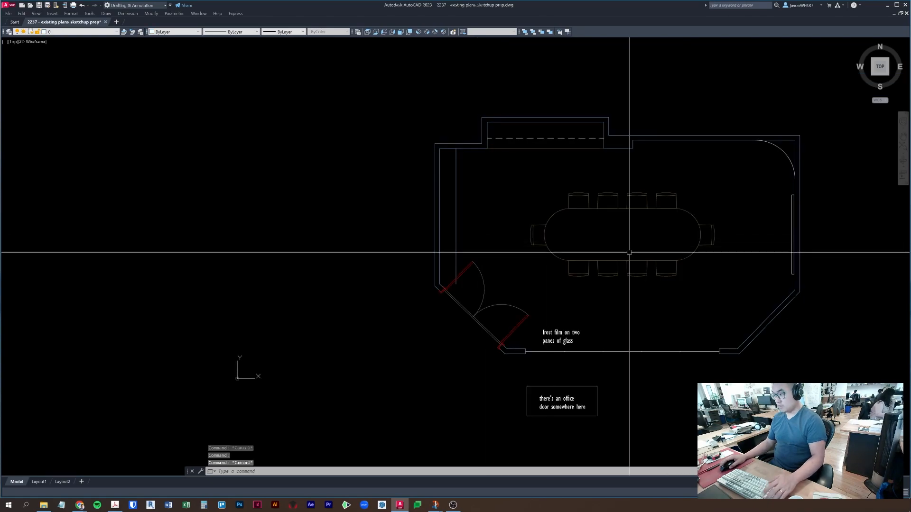
middle_drag(626, 254, 512, 262)
- Draw a horizontal construction line through the wall's midpoint
text(xl)
key(Return)
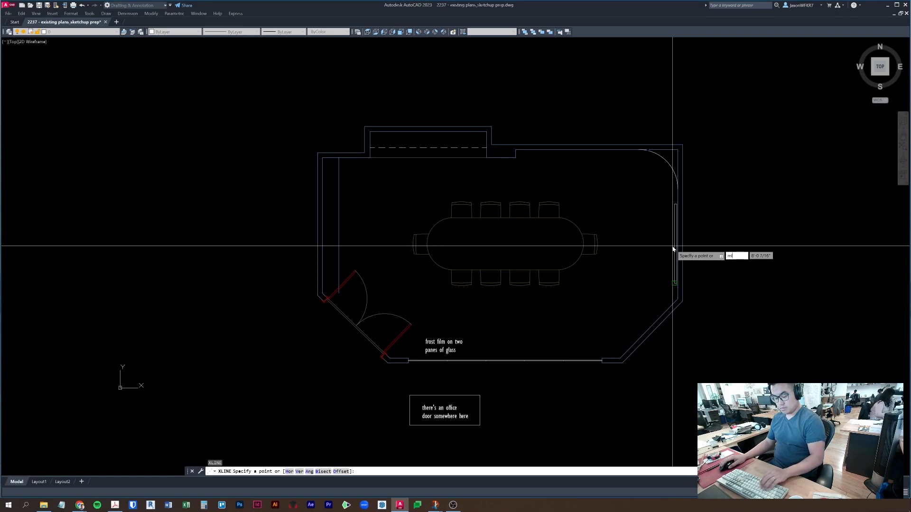
click(672, 246)
click(830, 244)
key(Escape)
key(Escape)
key(Escape)
key(Escape)
middle_drag(447, 245, 551, 240)
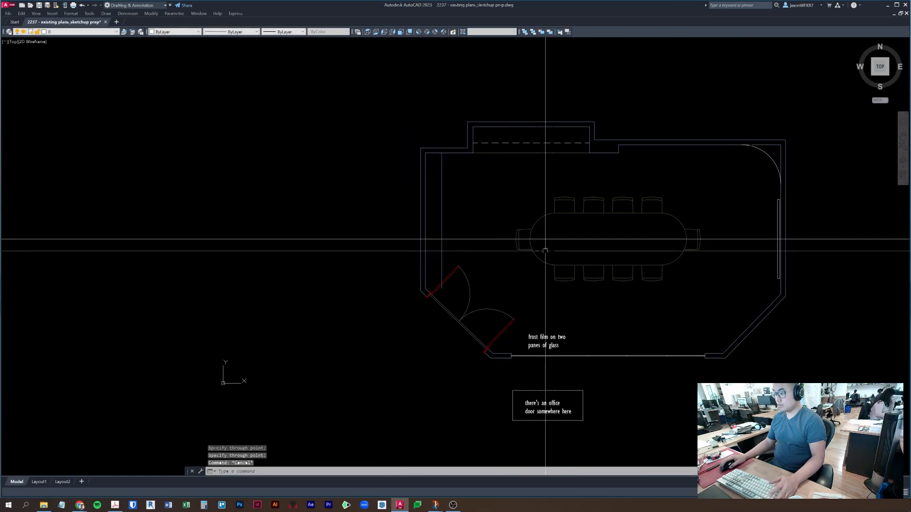
scroll(454, 245, up, 2)
text(f)
key(Return)
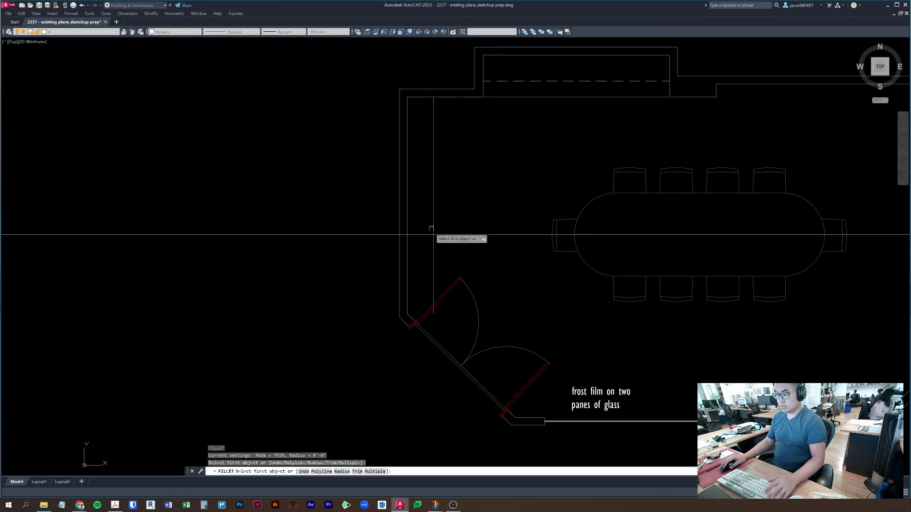
key(Escape)
- Draw the banquette rectangle from the construction line, then erase the construction line
text(rec)
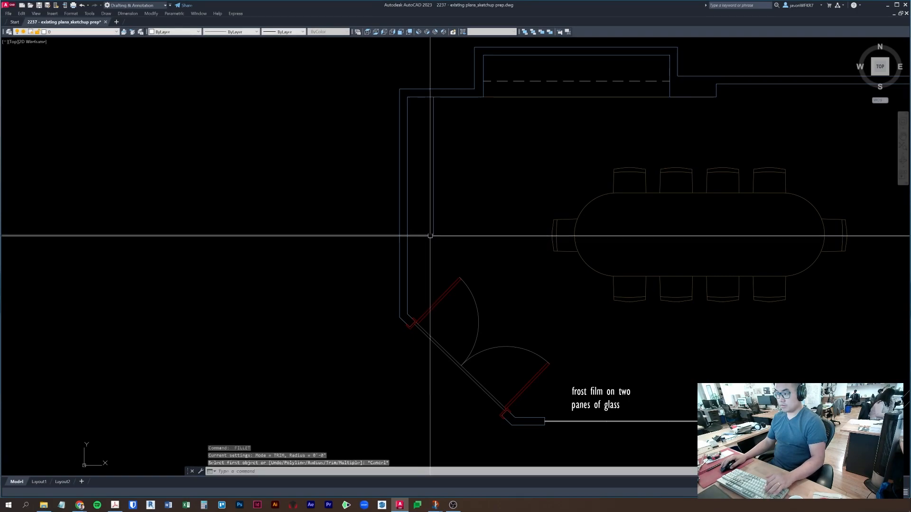
key(Return)
click(431, 234)
click(407, 97)
key(Escape)
click(321, 276)
click(290, 182)
text(e)
key(Return)
key(Escape)
- Select the banquette rectangle and try stretching its top edge, then cancel
click(484, 212)
click(426, 233)
middle_drag(422, 224, 419, 273)
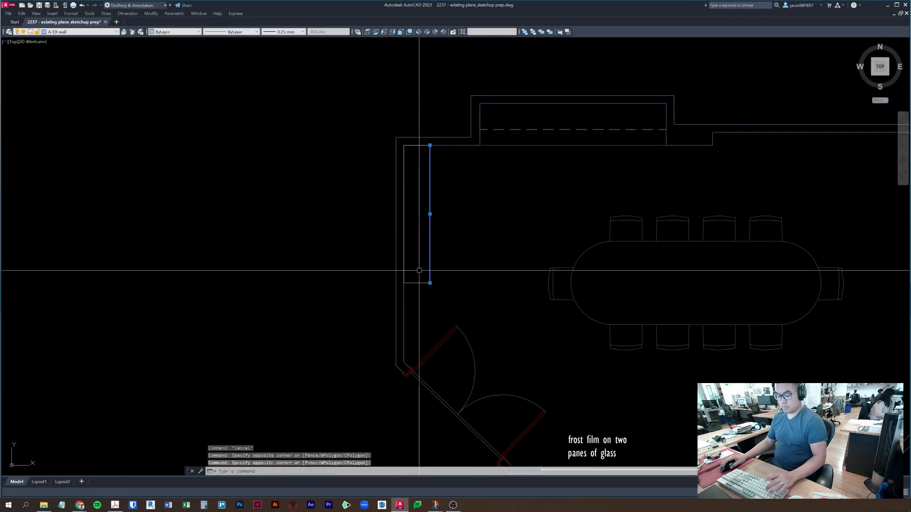
key(Escape)
key(Escape)
click(417, 145)
click(417, 145)
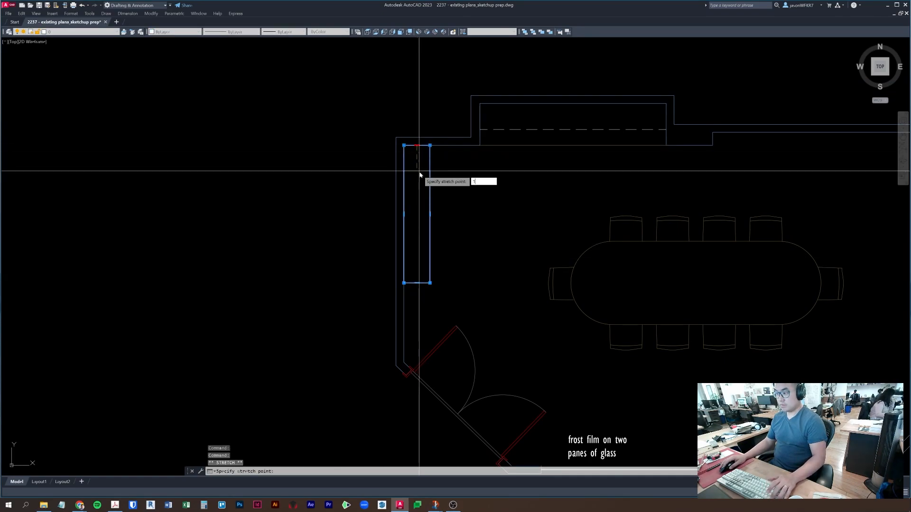
key(Escape)
key(Escape)
key(Escape)
- Add a multiline text label reading 'banquette' near the rectangle
mouse_move(494, 244)
middle_down()
mouse_move(358, 244)
mouse_move(348, 267)
mouse_move(440, 265)
middle_up()
text(mt)
key(space)
click(414, 252)
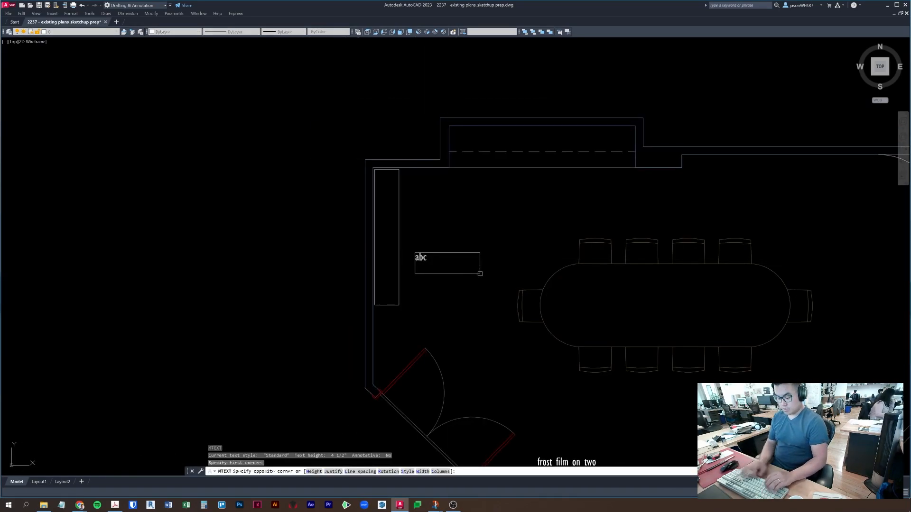
click(479, 273)
text(banque)
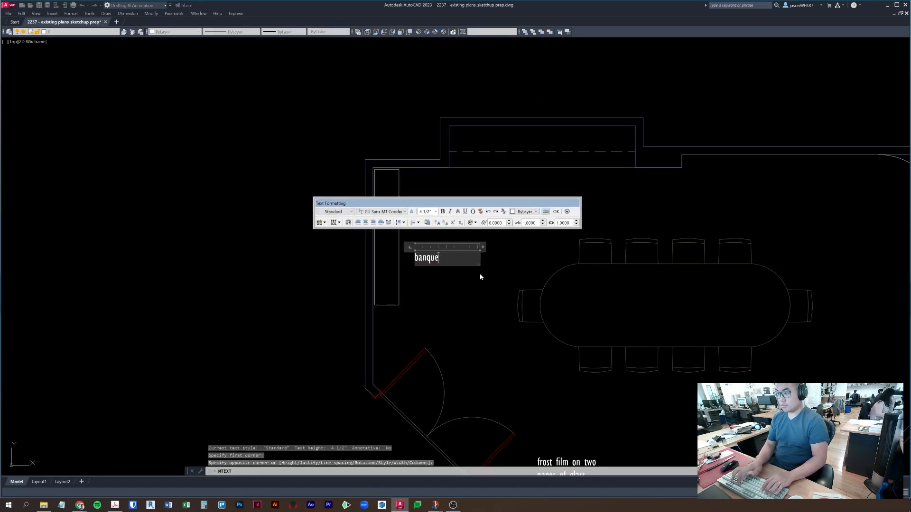
click(490, 303)
key(Escape)
- Rotate the banquette label 90° so it reads vertically
click(424, 249)
key(Escape)
click(419, 258)
click(415, 252)
key(space)
key(space)
click(421, 214)
key(Escape)
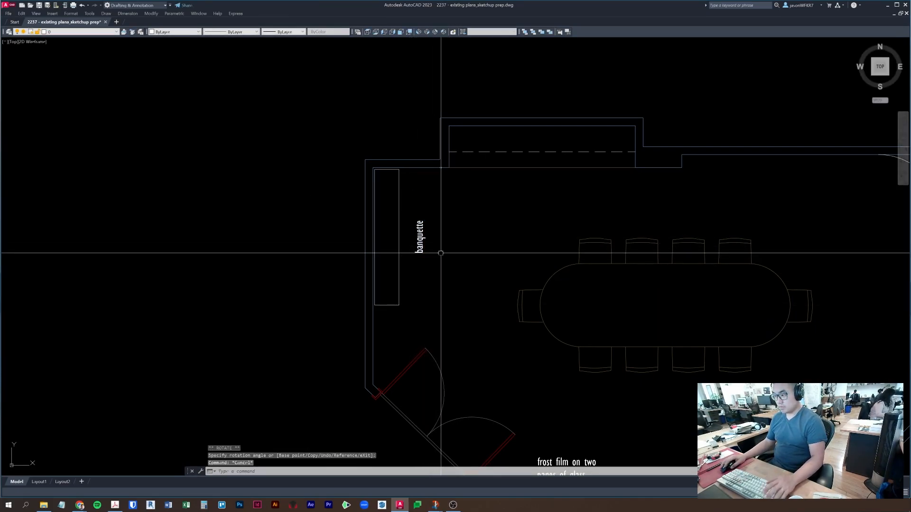
- Move the vertical label inside the banquette rectangle
click(419, 232)
text(m)
key(space)
click(570, 220)
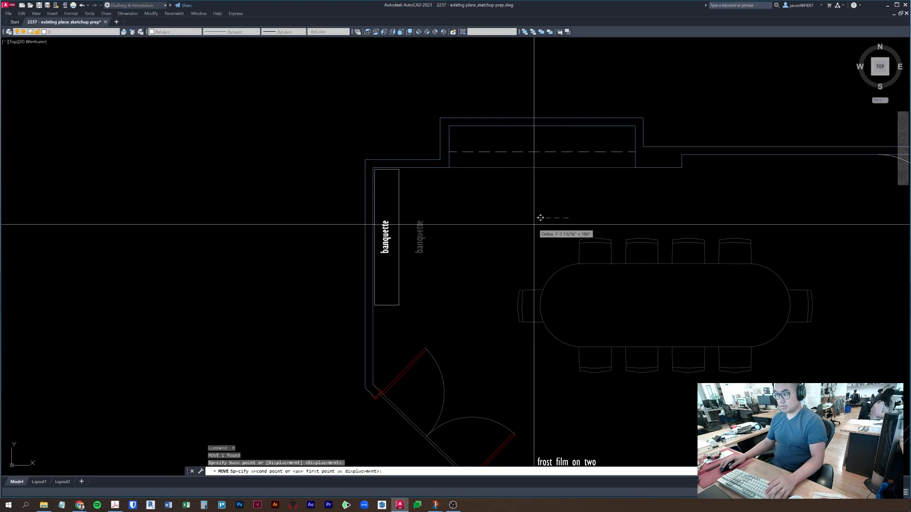
click(536, 224)
key(Escape)
key(Escape)
scroll(522, 258, down, 3)
middle_drag(522, 261, 390, 272)
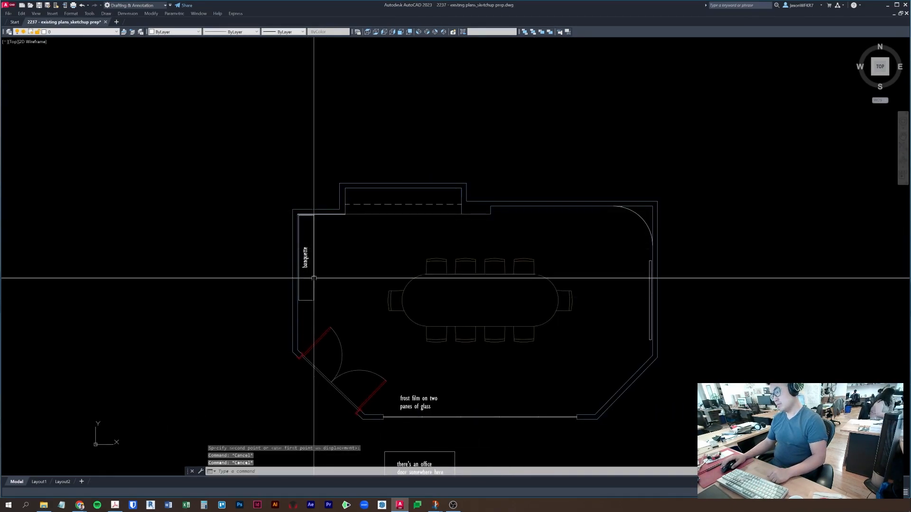
- Copy the top-wall recess's bottom line to just below the recess
click(364, 214)
scroll(366, 223, up, 2)
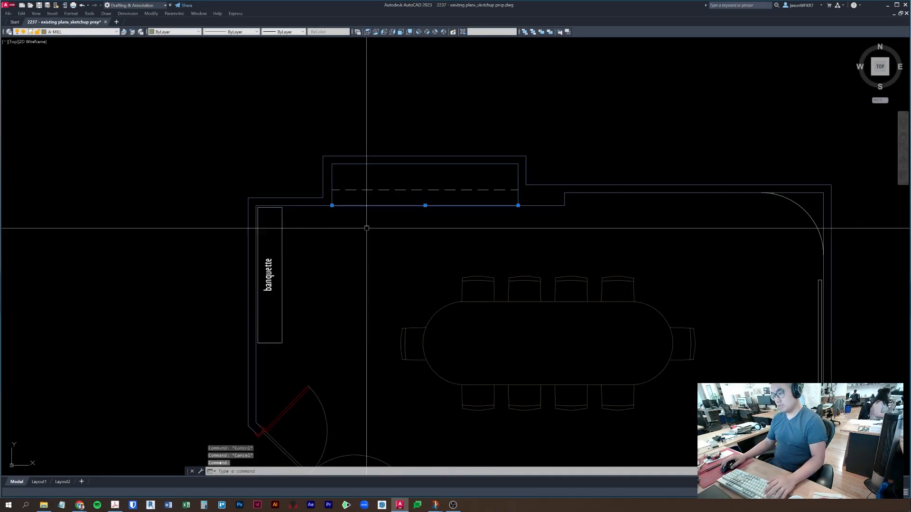
middle_drag(421, 234, 331, 242)
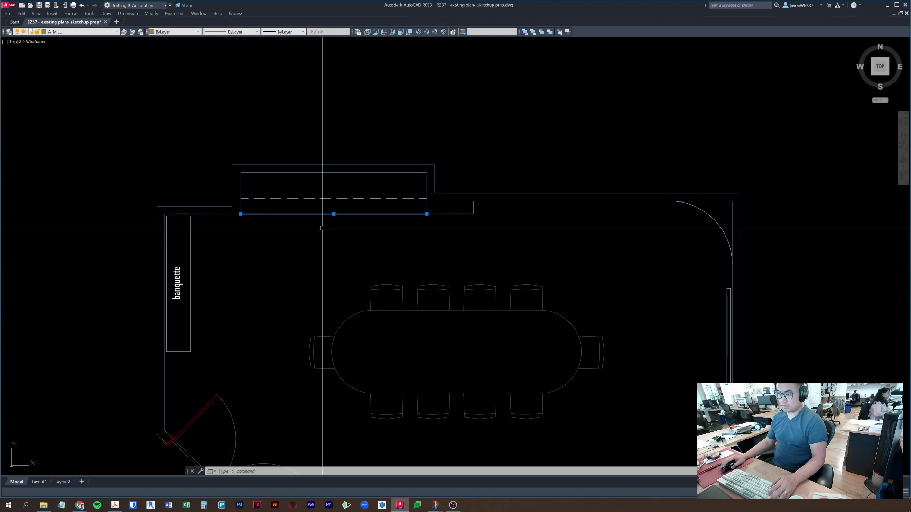
middle_drag(335, 231, 347, 229)
text(co)
key(space)
click(326, 233)
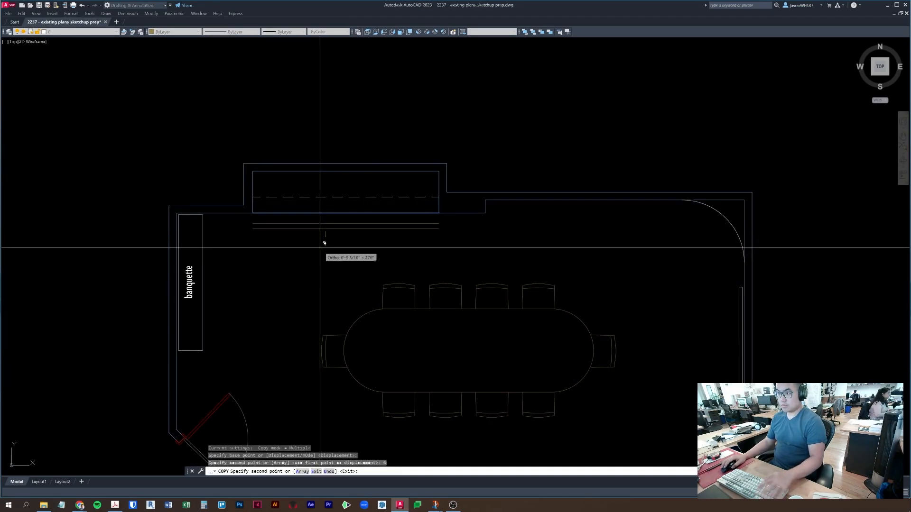
key(Escape)
key(Escape)
key(Escape)
- Extend the copied line left toward the banquette, abandoning the trim
text(ex)
key(Return)
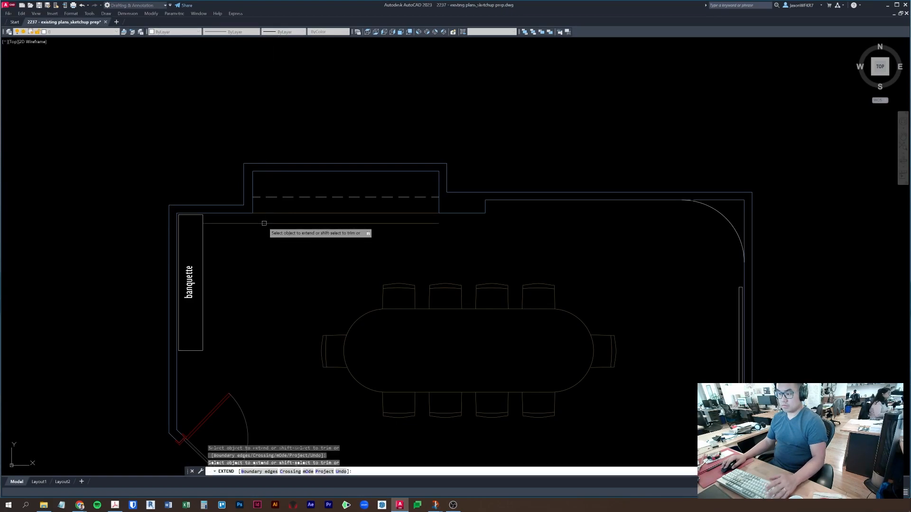
scroll(210, 223, up, 3)
text(tr)
key(Return)
key(Escape)
scroll(285, 237, down, 3)
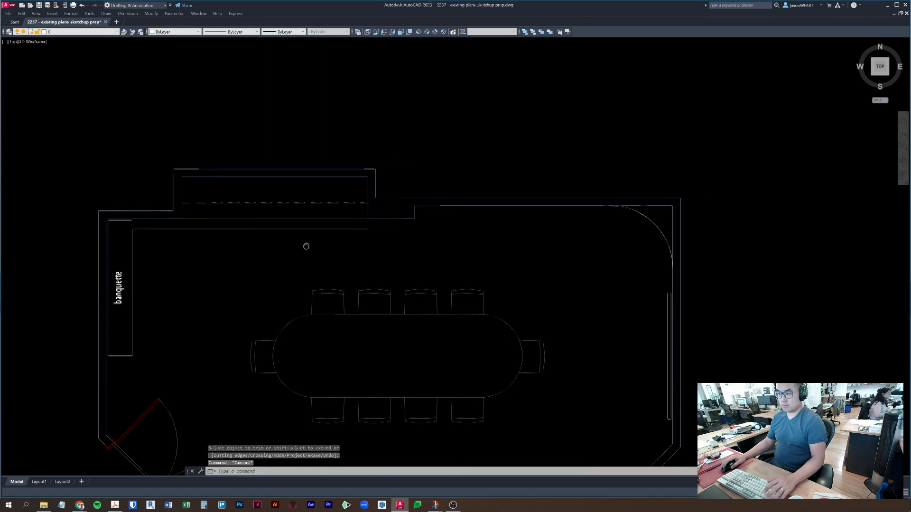
- Check the new millwork line's grips, then switch away to File Explorer
click(346, 227)
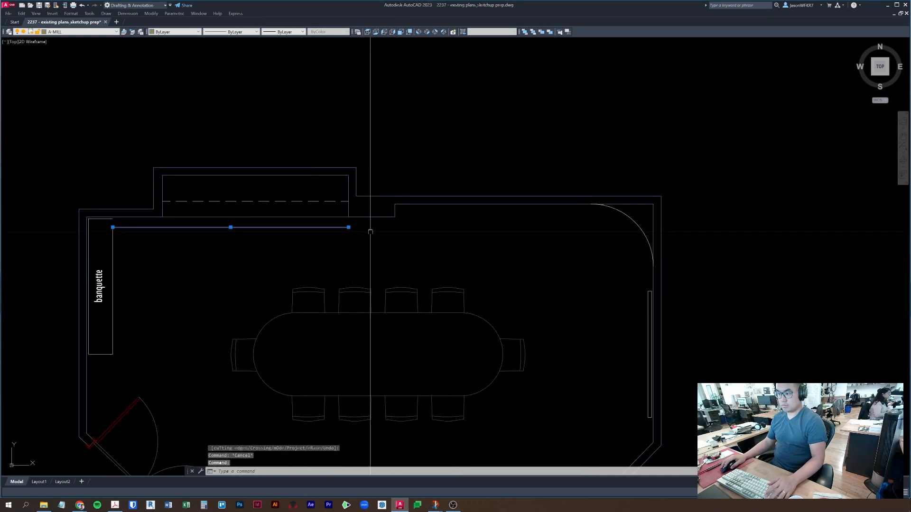
click(500, 141)
click(498, 141)
key(Escape)
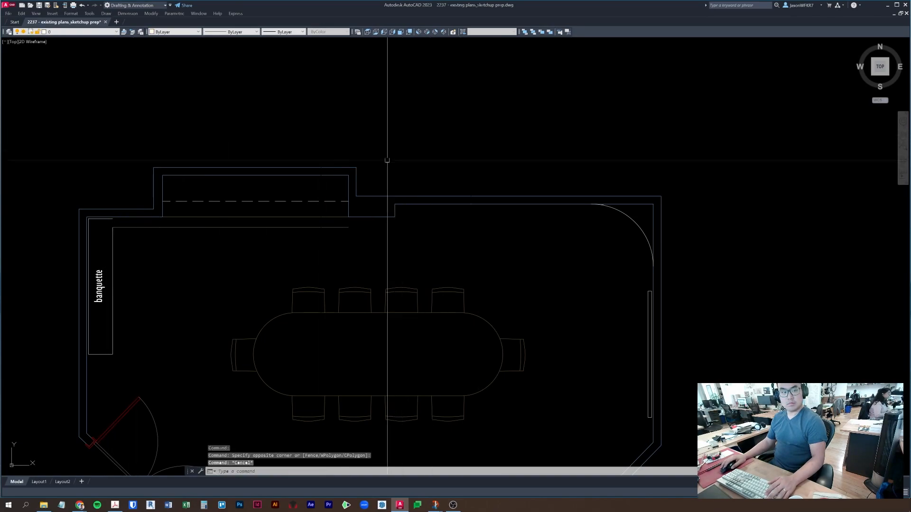
key(alt+Tab)
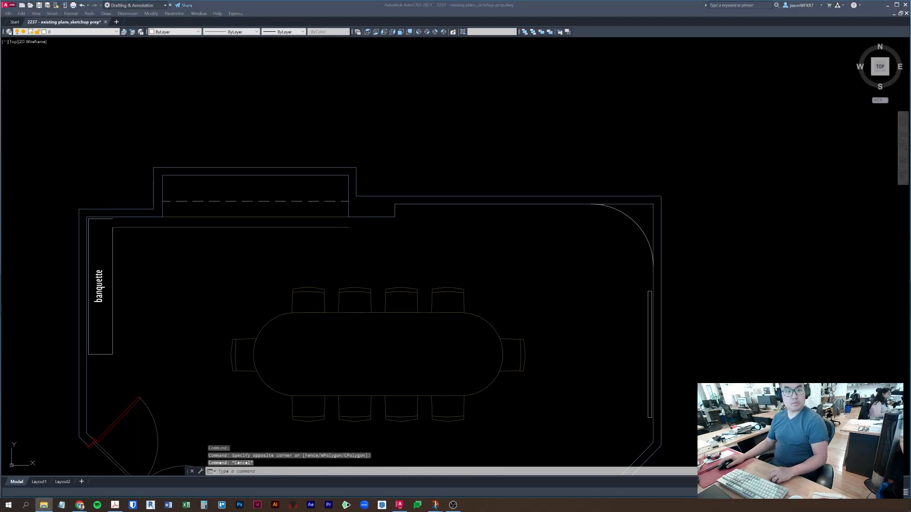
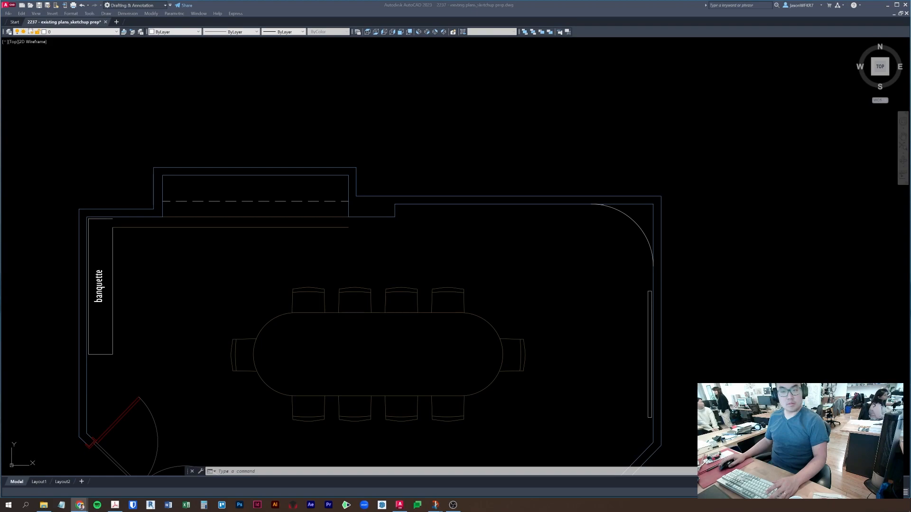
- Pan and zoom to bring the top wall recess into view, abandoning a started rectangle
click(516, 187)
key(Escape)
key(Escape)
middle_drag(472, 241, 504, 195)
middle_drag(617, 320, 624, 269)
mouse_move(219, 148)
middle_down()
mouse_move(260, 203)
mouse_move(312, 229)
middle_up()
scroll(322, 191, up, 2)
key(Escape)
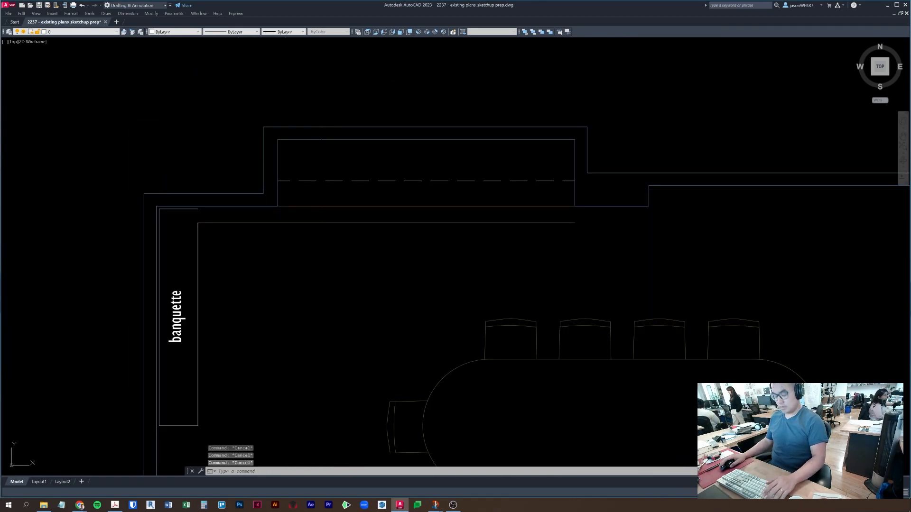
key(Return)
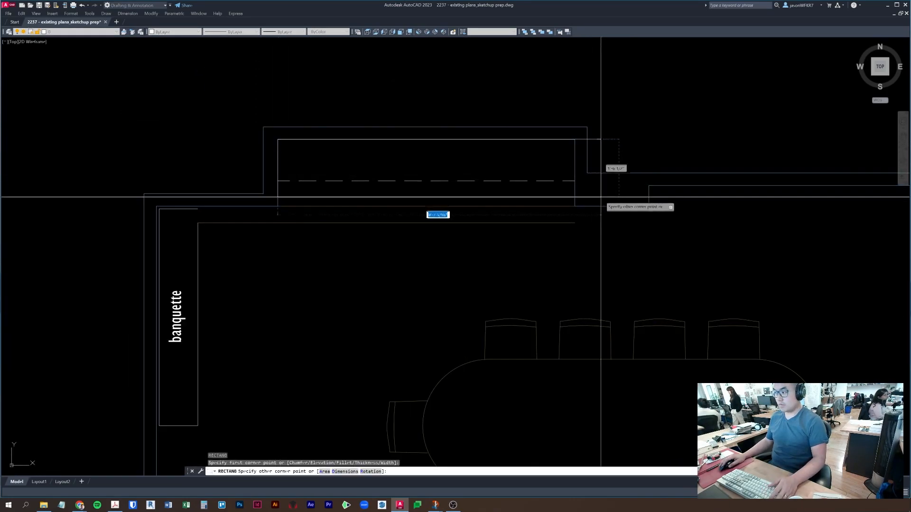
key(Escape)
- Offset the recess outline inward and erase the original outer rectangle
text(o)
key(Return)
key(Return)
click(575, 192)
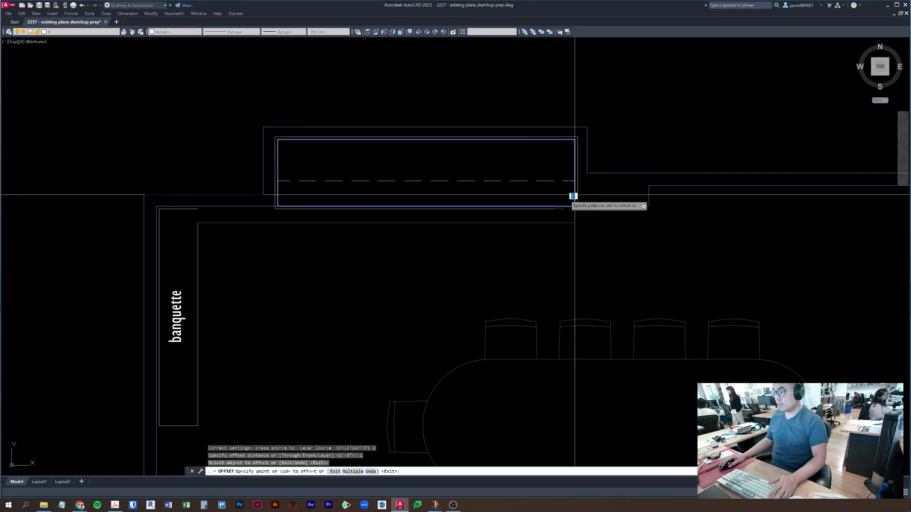
click(559, 192)
key(Return)
key(Escape)
click(552, 208)
key(Escape)
click(548, 206)
text(e)
key(Return)
key(Escape)
- Stretch the inner rectangle's bottom edge perpendicular onto the wall line
click(420, 203)
click(426, 203)
text(per)
key(Return)
click(434, 224)
text(e)
key(Return)
key(Escape)
scroll(290, 220, up, 3)
key(Escape)
key(ctrl+z)
key(Escape)
- Delete a stray horizontal line and fillet the banquette wall corner at zero radius
key(Return)
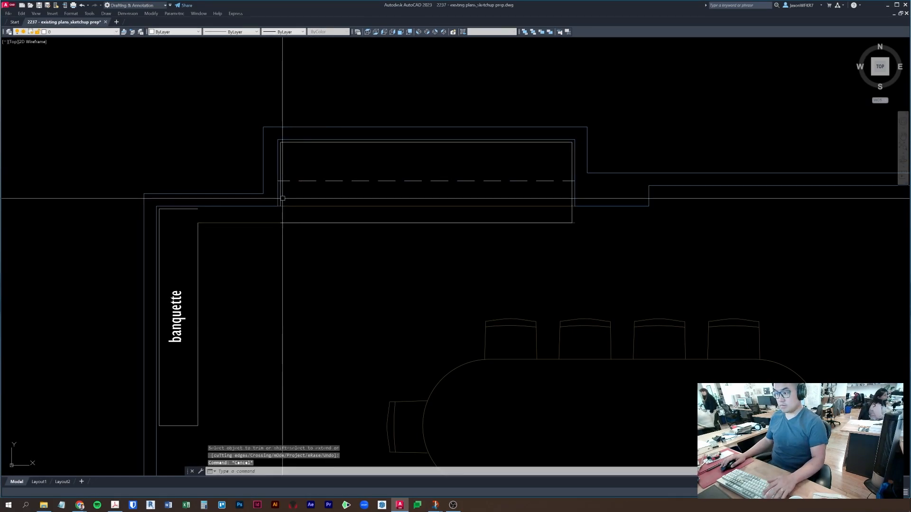
click(280, 198)
key(Escape)
key(Escape)
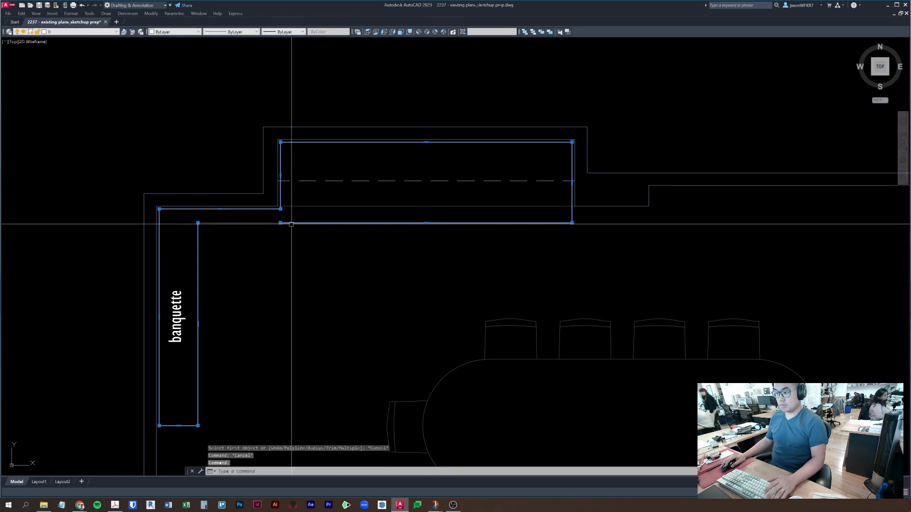
key(Delete)
text(f)
key(Return)
click(285, 223)
click(197, 248)
scroll(589, 255, down, 4)
key(Escape)
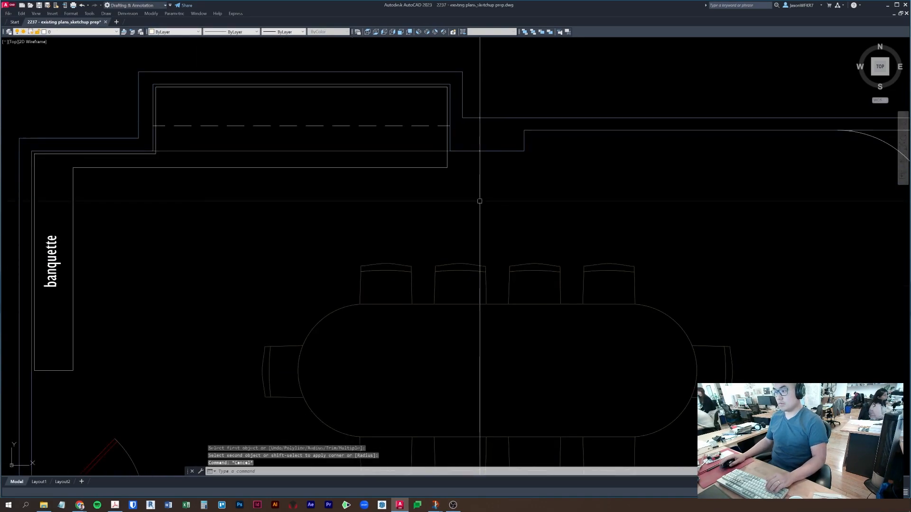
- Erase the leftover top horizontal wall line
click(398, 170)
middle_drag(434, 228, 443, 234)
text(e)
key(Return)
key(Escape)
key(Escape)
- Erase the dashed A-OVHD overhead line across the upper alcove
click(367, 164)
click(340, 158)
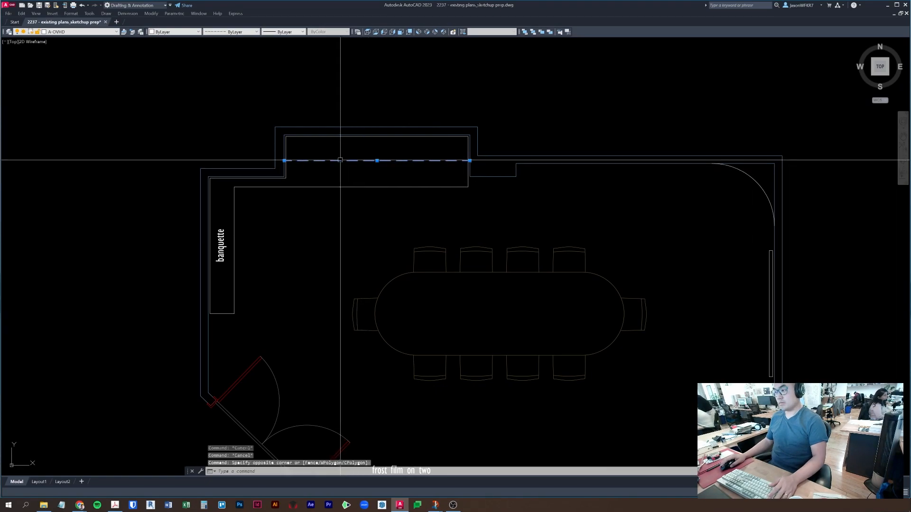
text(e)
key(Return)
key(Escape)
middle_drag(533, 212, 550, 257)
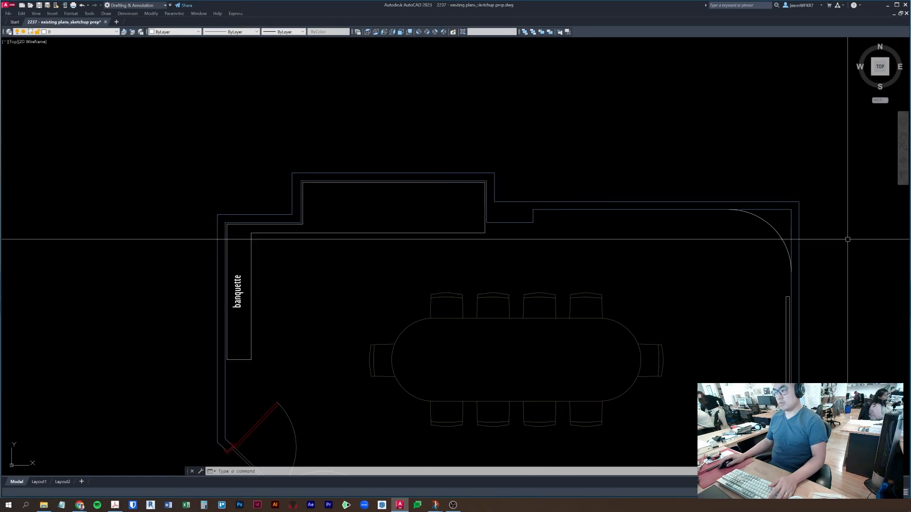
scroll(848, 239, down, 4)
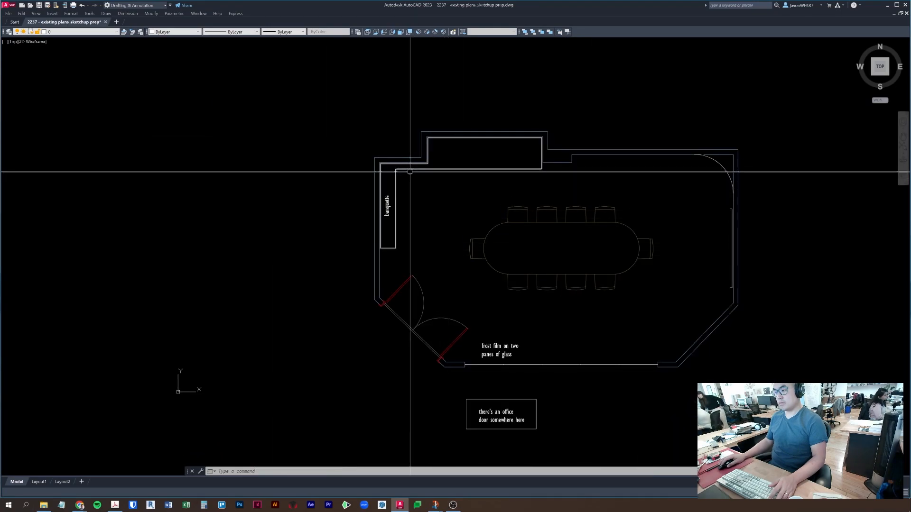
- Draw a circle inside the room near the banquette corner
key(Escape)
key(Escape)
key(Escape)
text(c)
key(Return)
click(423, 210)
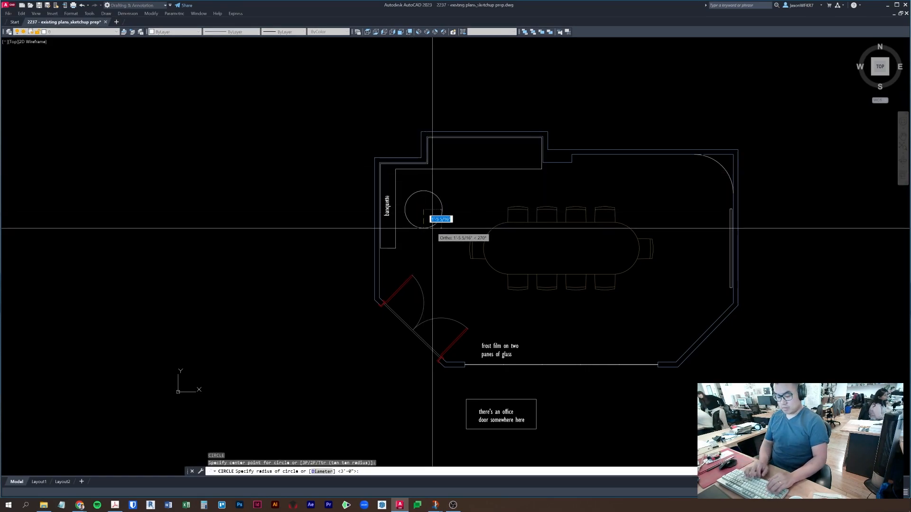
key(Return)
key(Escape)
- Move the circle flush against the banquette using a perpendicular snap
click(457, 204)
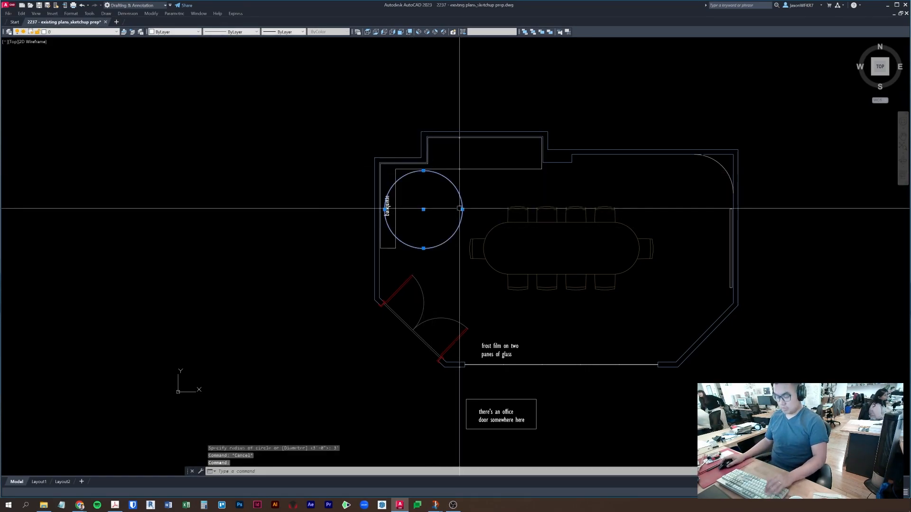
scroll(457, 204, up, 3)
text(m)
key(Return)
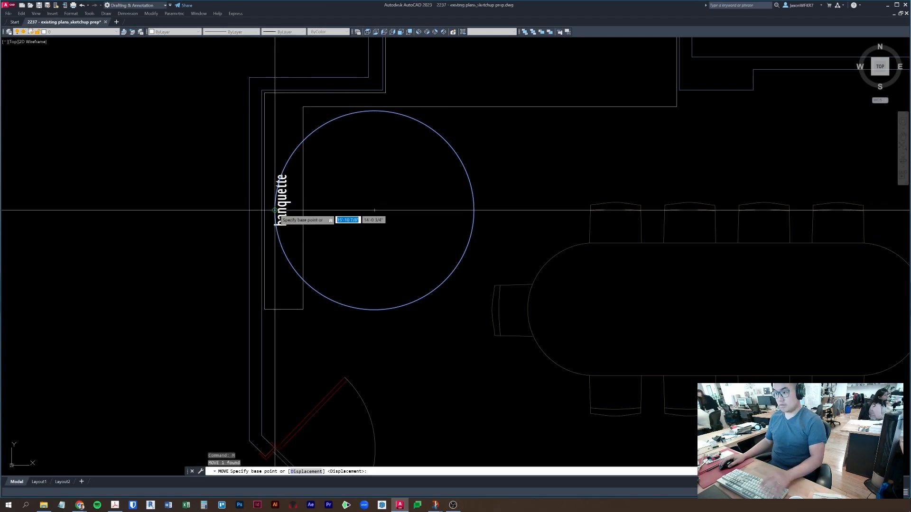
click(281, 207)
text(per)
key(Return)
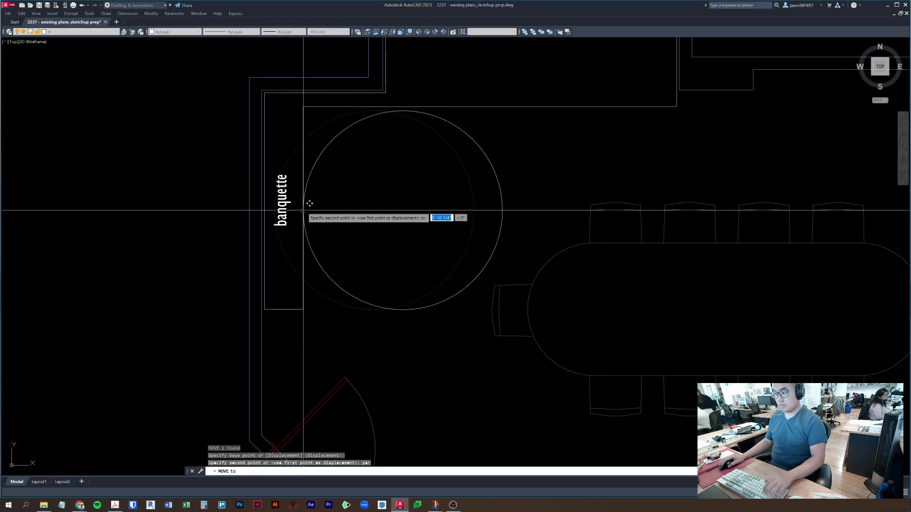
click(304, 210)
- Reselect the circle and start a second perpendicular move, then cancel it
click(370, 158)
click(343, 124)
middle_drag(354, 132, 342, 167)
text(m)
key(Return)
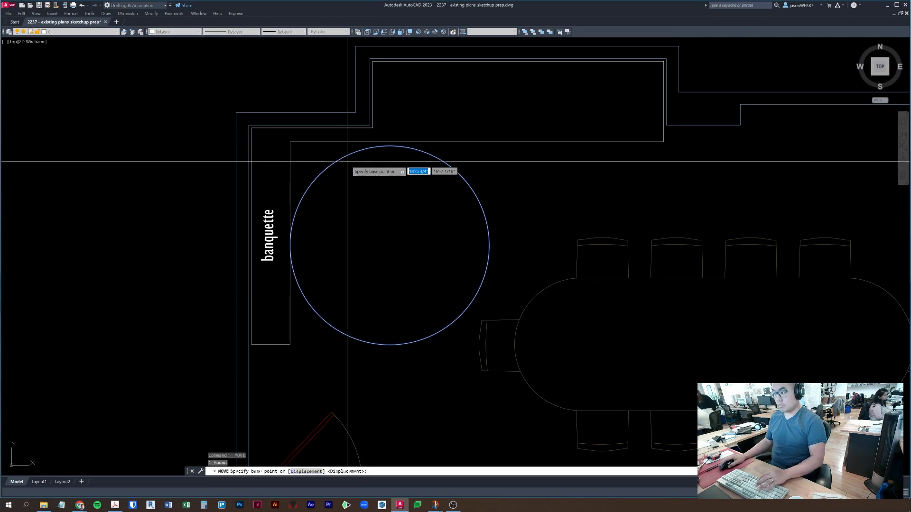
click(390, 147)
text(per)
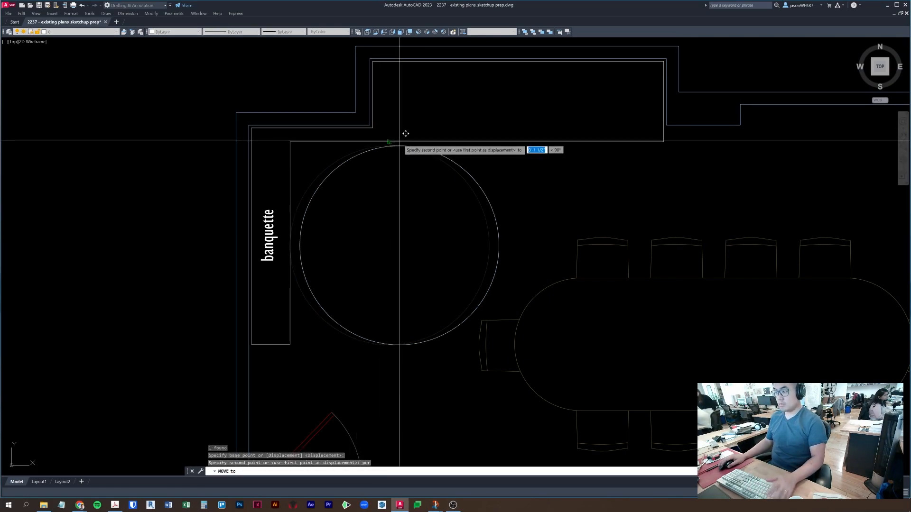
key(Return)
key(Escape)
- Trim the circle to a corner arc, abandoning a 32 fillet radius entry
text(tr)
key(Return)
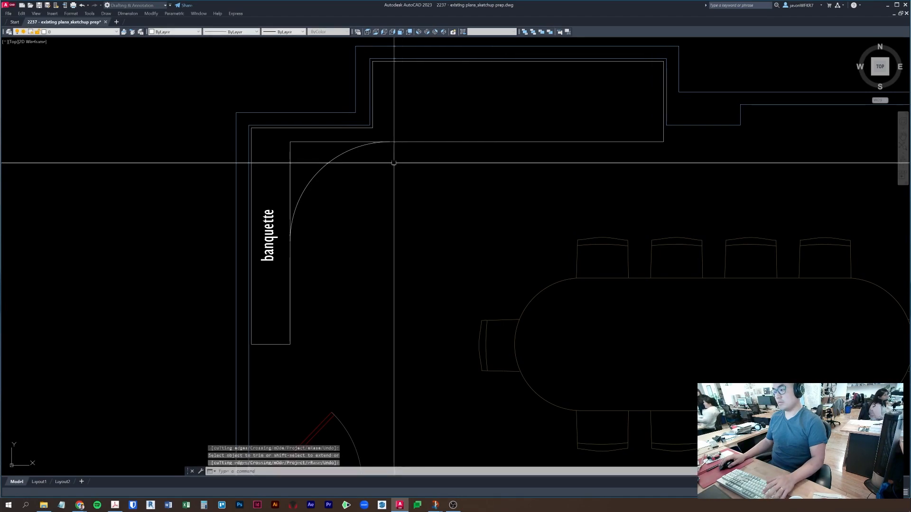
key(Escape)
text(f)
key(Return)
text(r)
key(Return)
text(32)
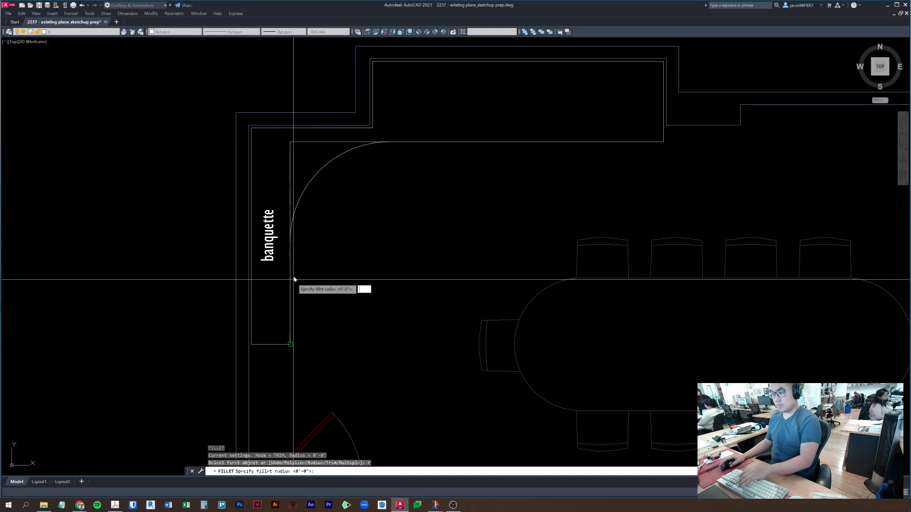
key(Escape)
key(Escape)
scroll(385, 255, down, 5)
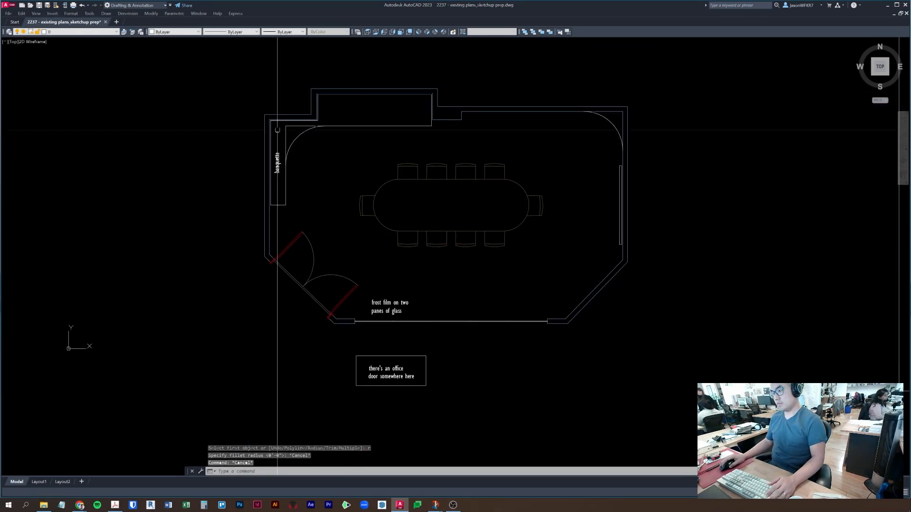
- Move the corner arc up by 2 feet
click(296, 137)
scroll(325, 165, up, 3)
text(m)
key(Return)
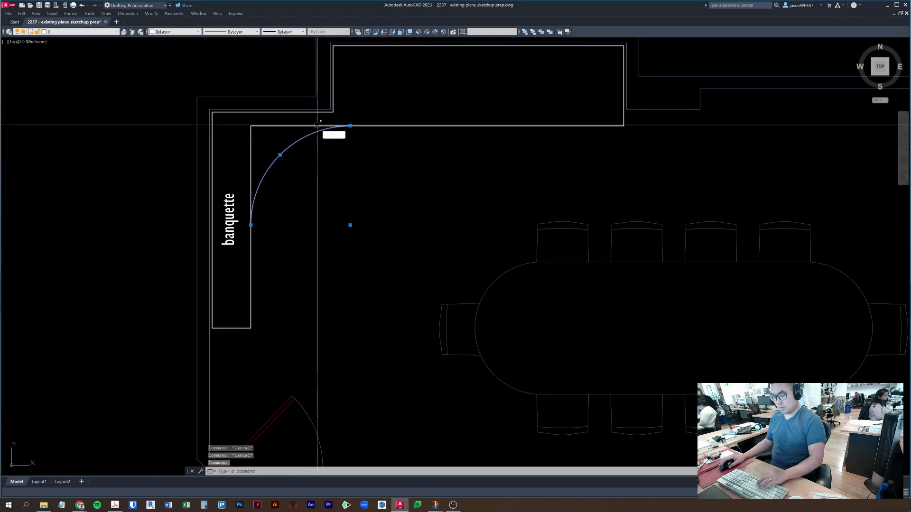
click(367, 174)
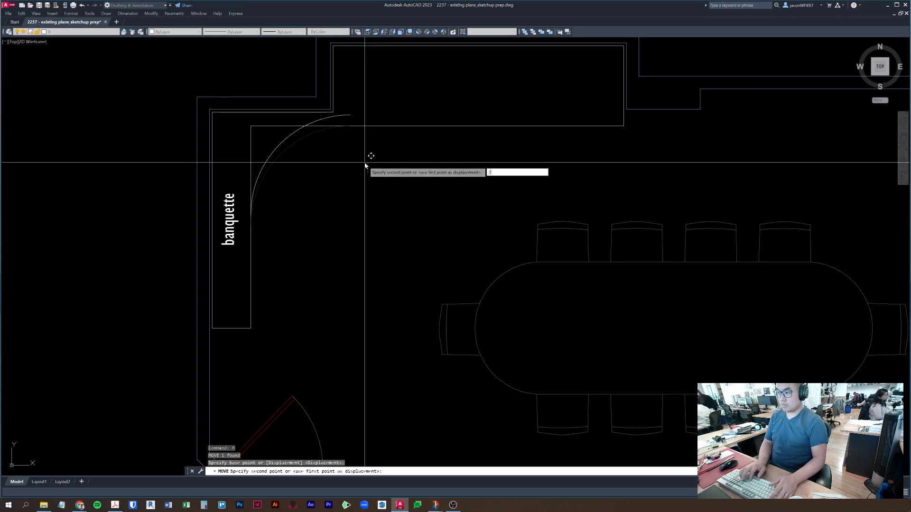
key(Return)
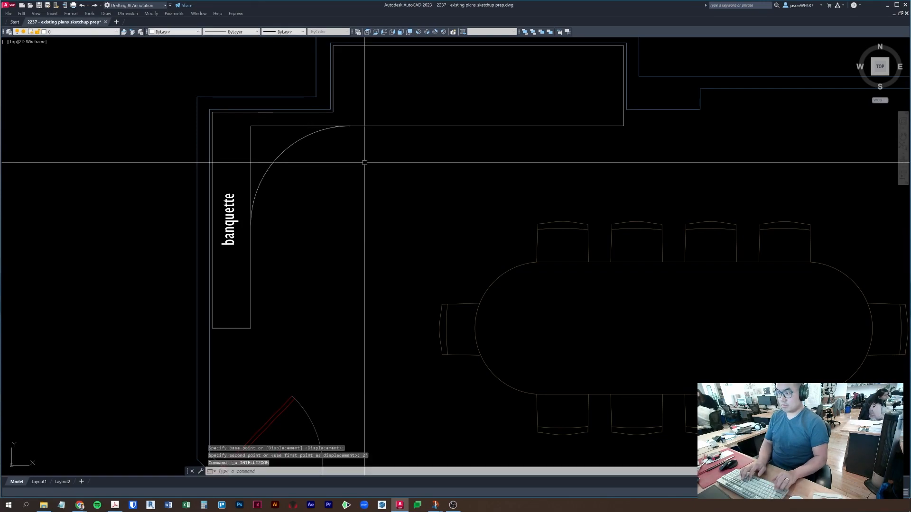
- Nudge the corner arc up by 6
click(308, 137)
click(289, 134)
click(275, 144)
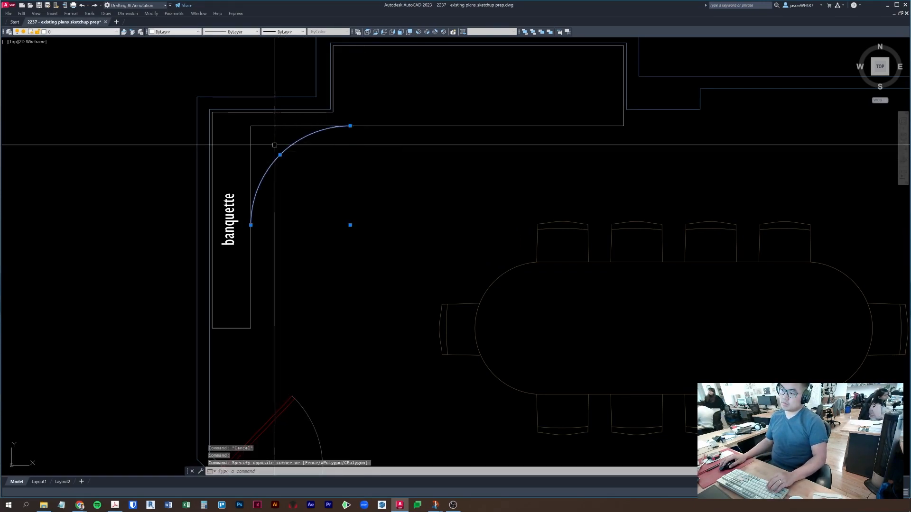
text(m)
key(Return)
click(339, 193)
text(6)
key(Return)
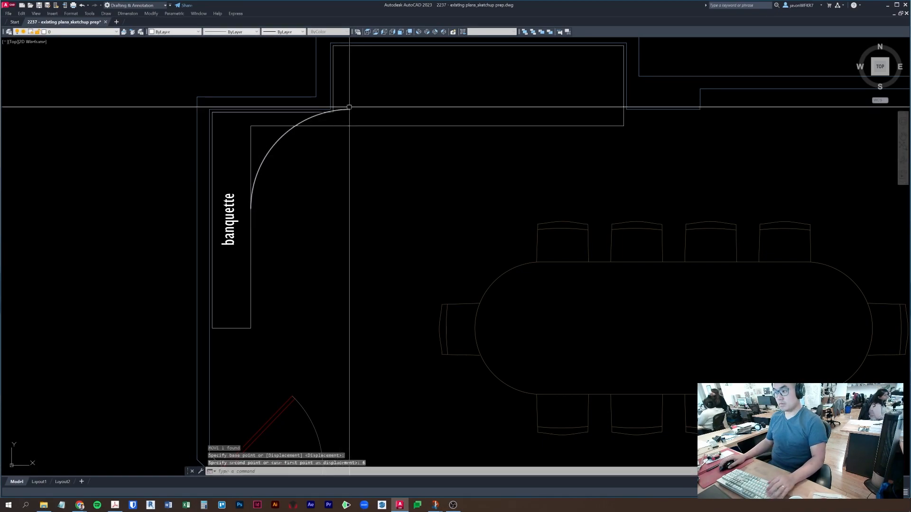
- Shift the corner arc back down by 2 inches
click(347, 109)
scroll(408, 95, up, 3)
text(m)
key(Return)
click(437, 96)
text(2)
key(Return)
key(Escape)
key(Escape)
key(Escape)
- Stretch the banquette outline's top edge up to meet the arc
click(343, 171)
click(341, 166)
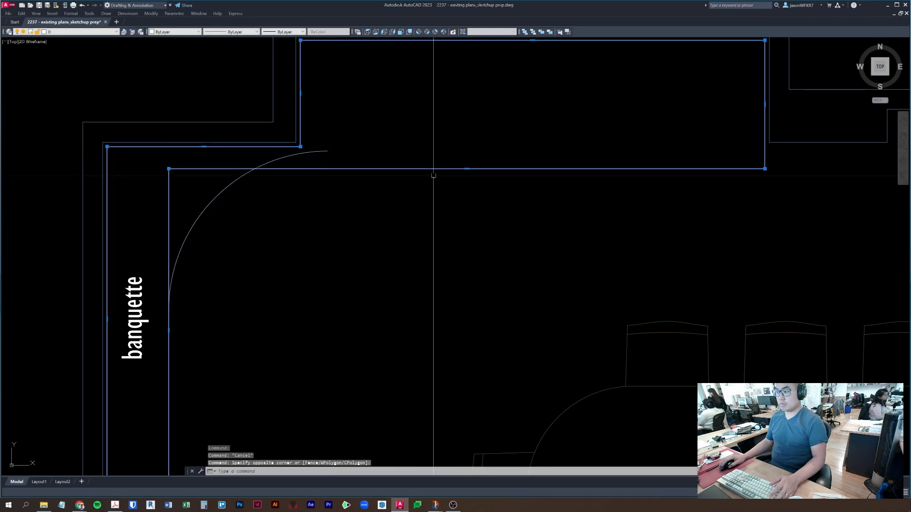
click(466, 169)
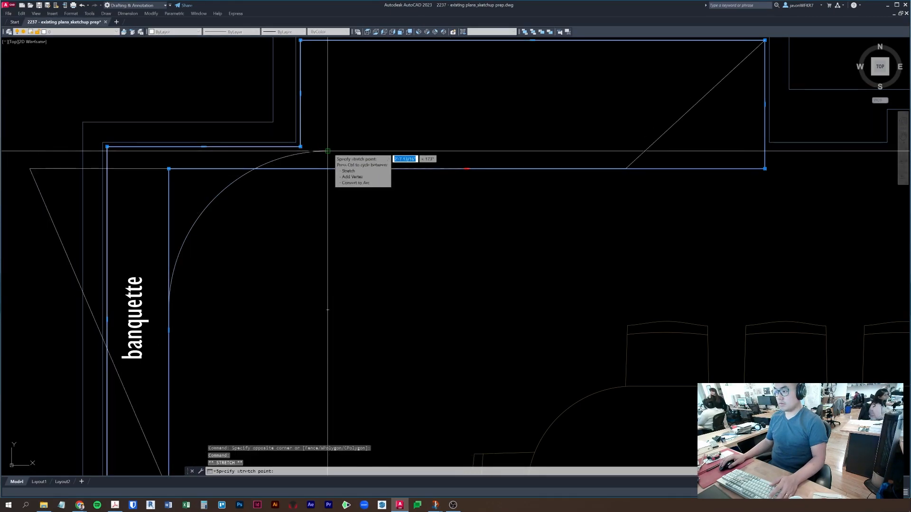
click(461, 154)
key(Escape)
key(Escape)
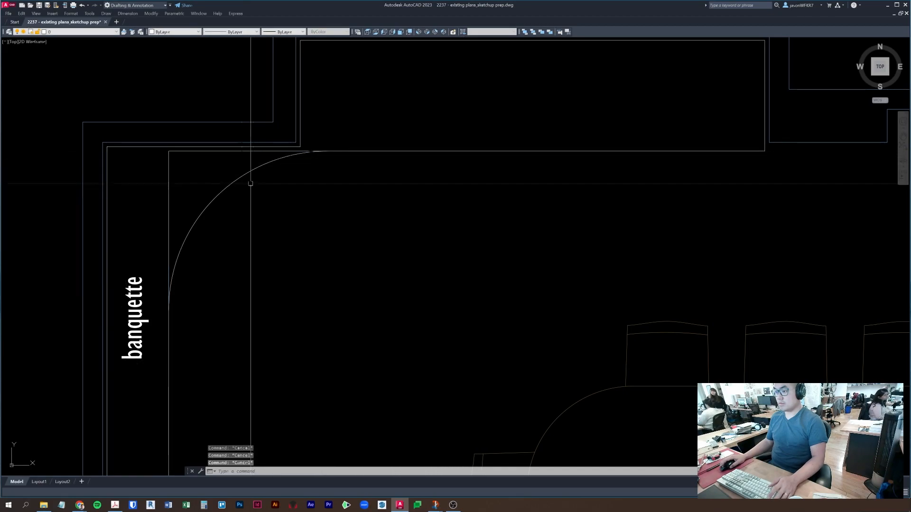
middle_drag(192, 188, 259, 178)
- Start a 3' radius fillet on the vertical wall line, then cancel it
text(f)
key(Return)
text(r)
key(Return)
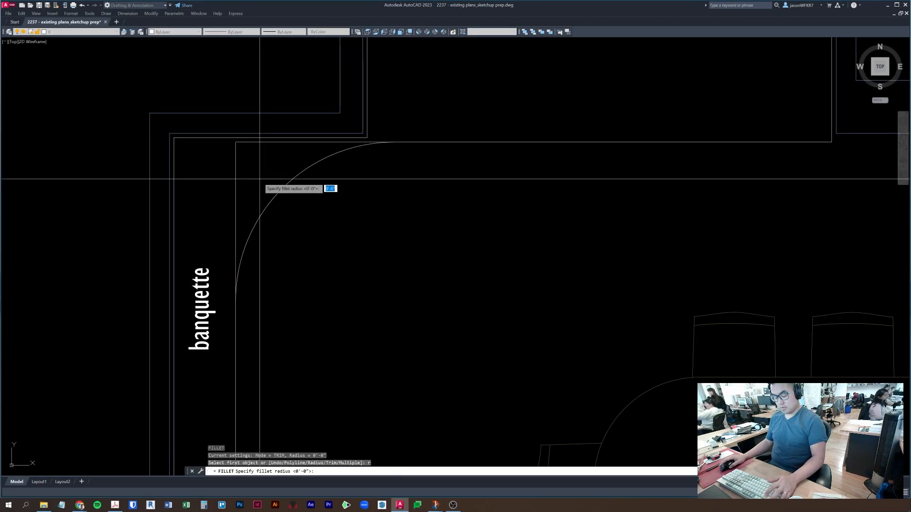
text(3')
key(Return)
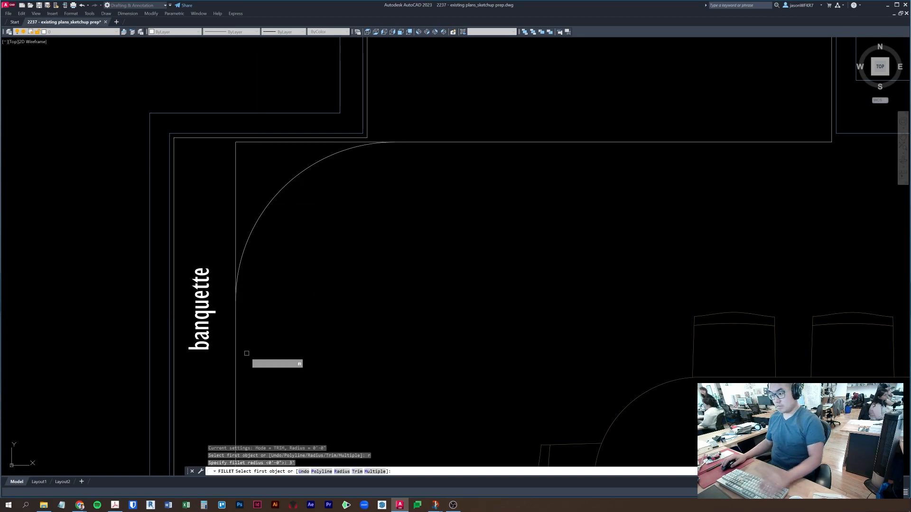
click(234, 365)
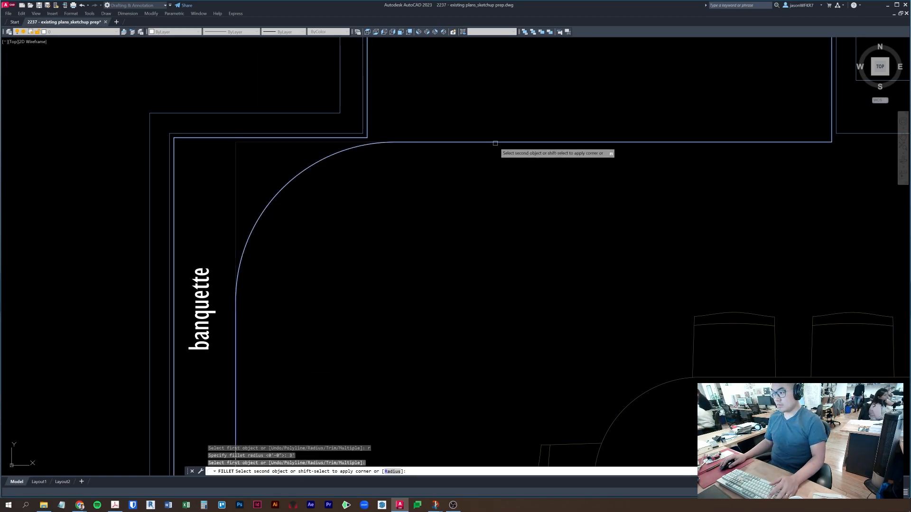
key(Escape)
key(Escape)
- Select the corner arc, then undo back to the closer corner view
click(305, 167)
click(276, 195)
key(Escape)
scroll(406, 151, down, 5)
scroll(391, 148, up, 4)
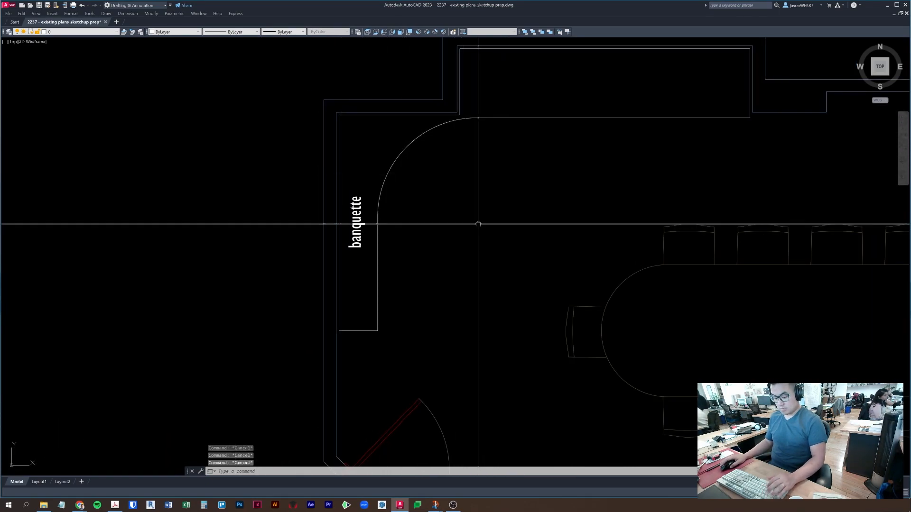
key(ctrl+z)
key(ctrl+z)
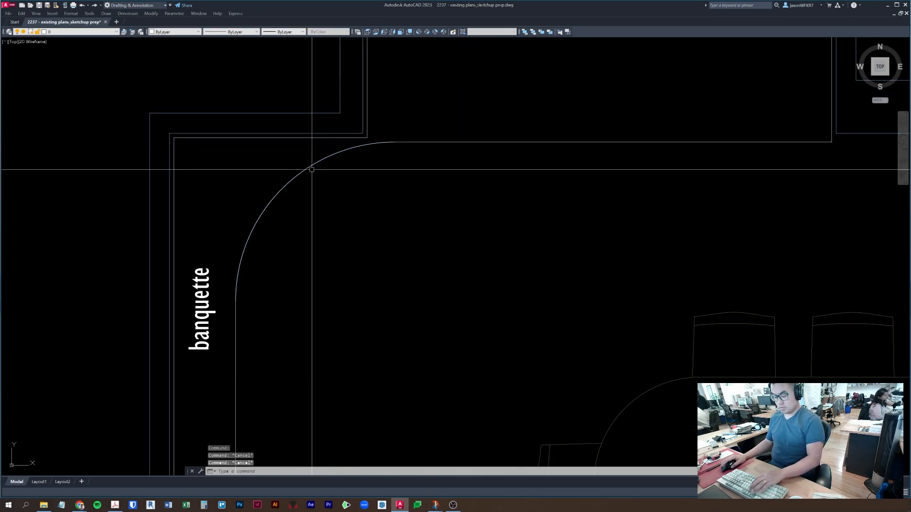
- Offset the corner arc 15" outward
key(o)
key(space)
text(15)
key(space)
click(307, 169)
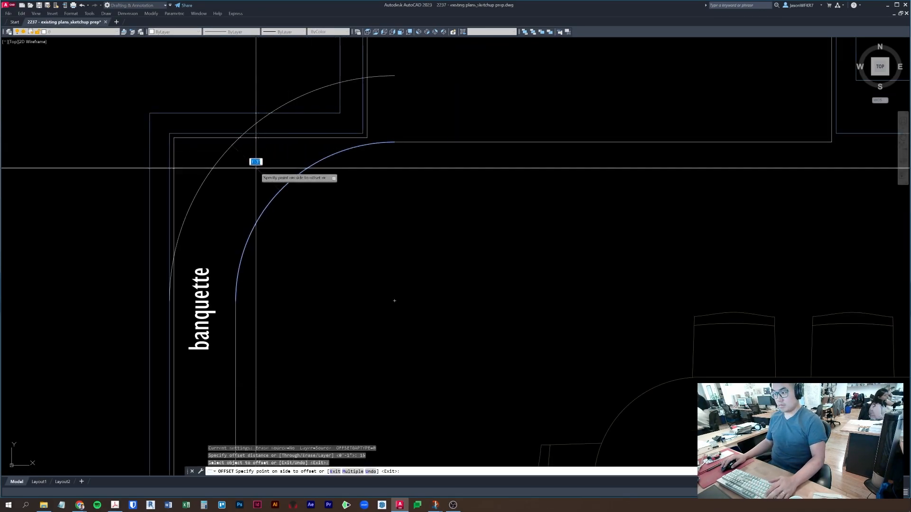
click(258, 169)
key(Escape)
key(Escape)
key(Escape)
- Remove the extra outer offset arc and zoom out to the whole room
click(183, 220)
middle_drag(183, 220, 278, 194)
scroll(308, 172, down, 2)
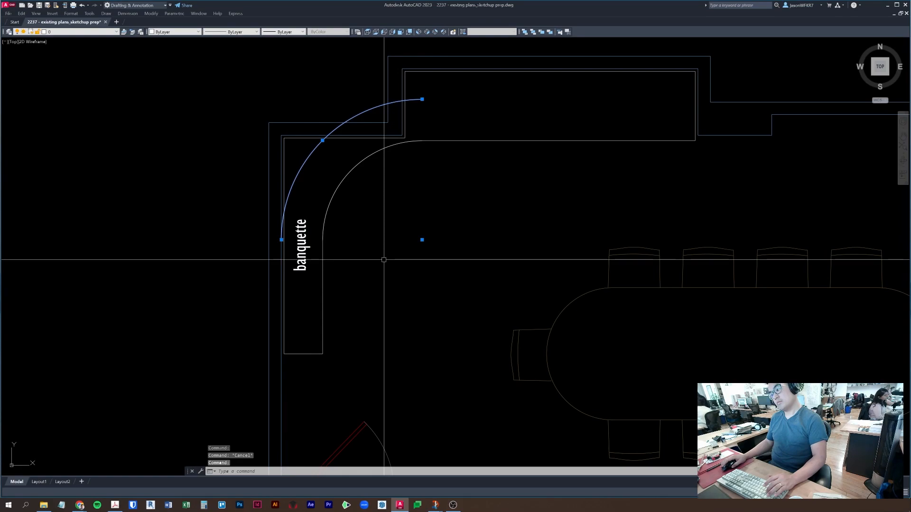
key(Escape)
key(Escape)
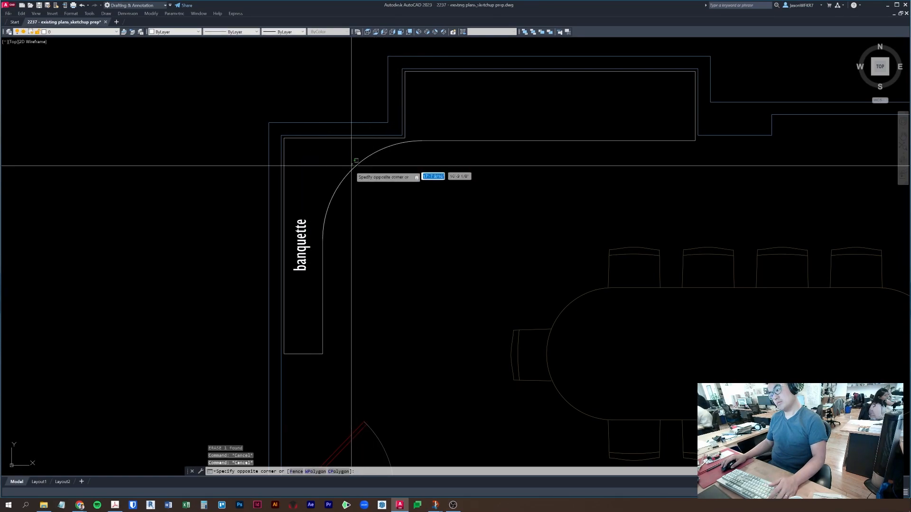
key(Escape)
click(352, 169)
key(Escape)
scroll(382, 140, down, 2)
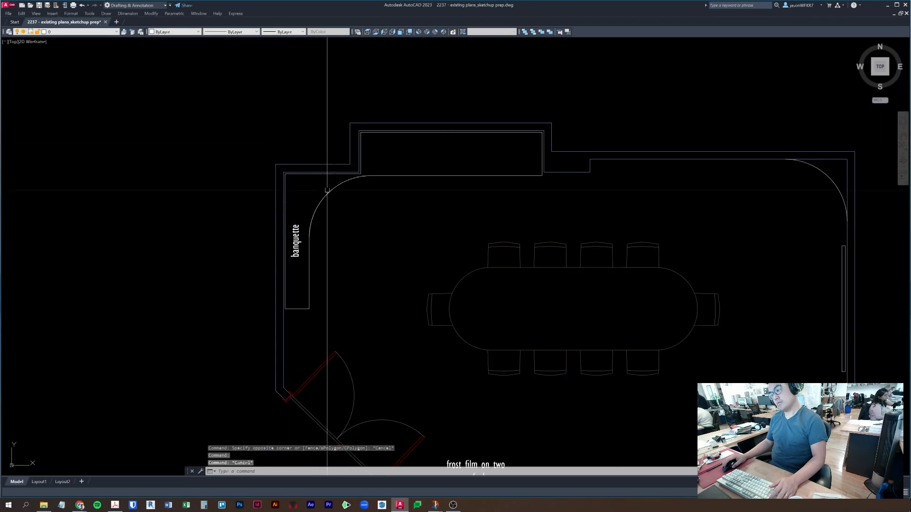
- Draw a circle of 3' radius beside the banquette corner
text(c)
key(Return)
click(357, 254)
text(3')
key(Return)
key(Escape)
key(Escape)
- Move the circle against the banquette's side wall with a perpendicular snap
click(415, 231)
click(387, 226)
click(380, 250)
text(m)
key(Return)
click(295, 256)
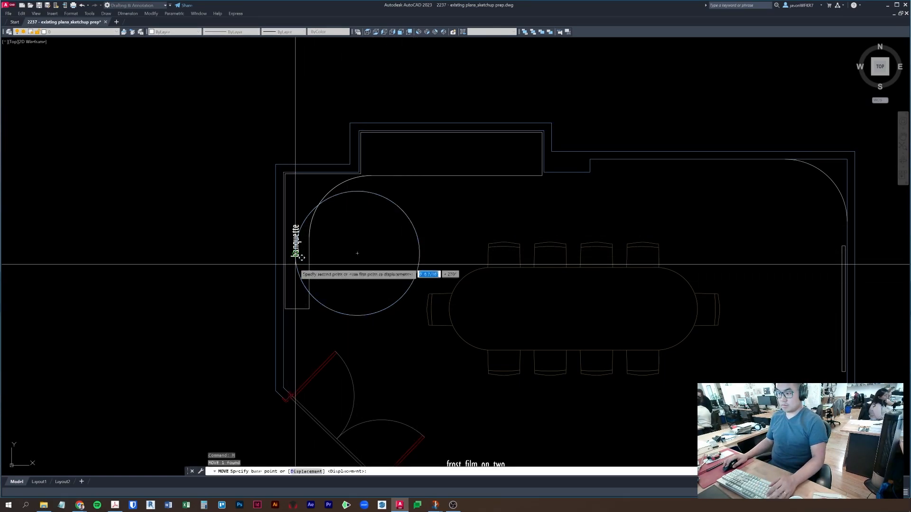
text(per)
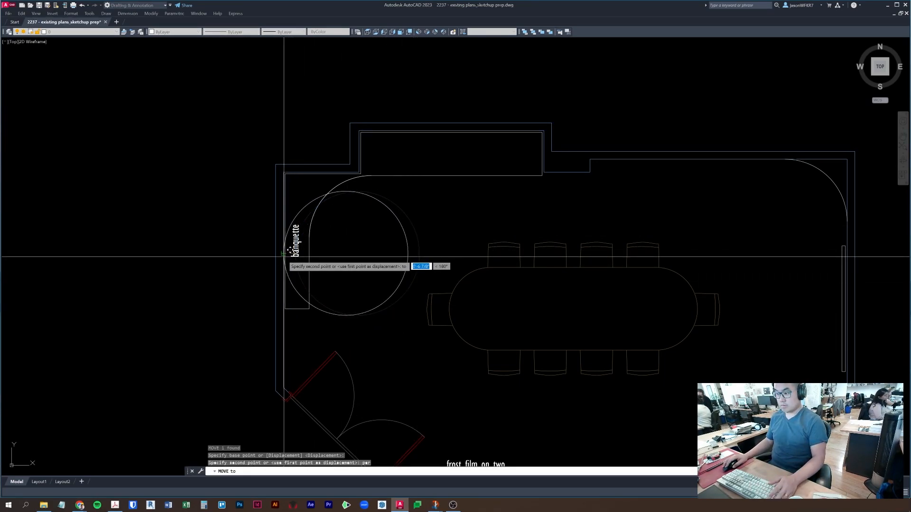
key(Return)
click(283, 258)
- Move the circle so its top sits perpendicular against the top wall
scroll(393, 212, up, 2)
text(m)
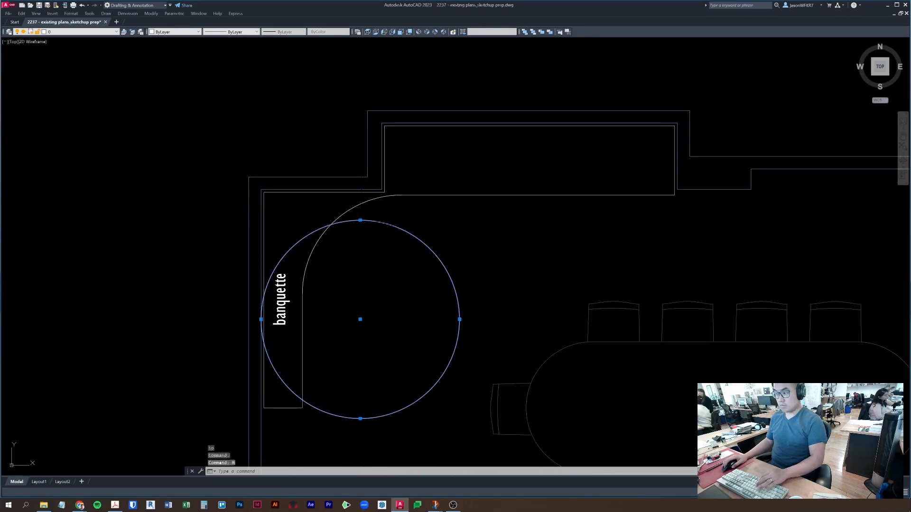
key(Return)
click(345, 191)
text(per)
key(Return)
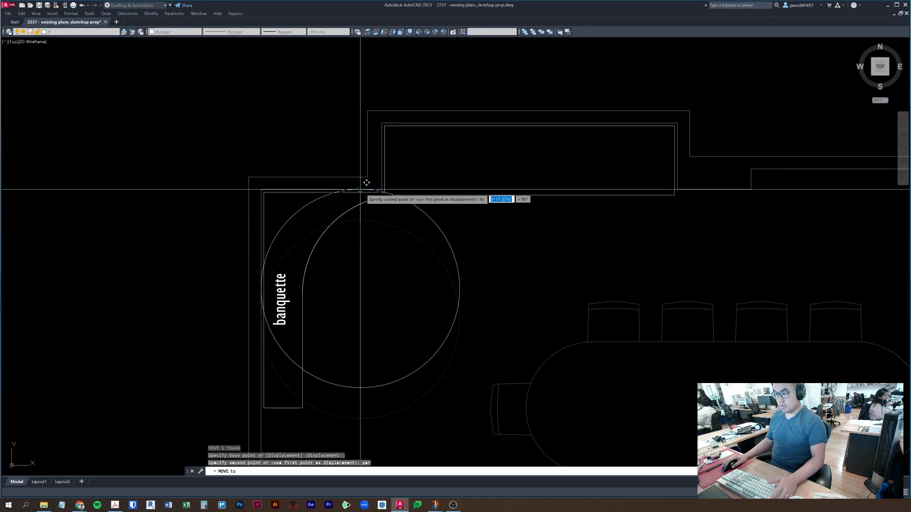
click(362, 191)
key(Escape)
key(Escape)
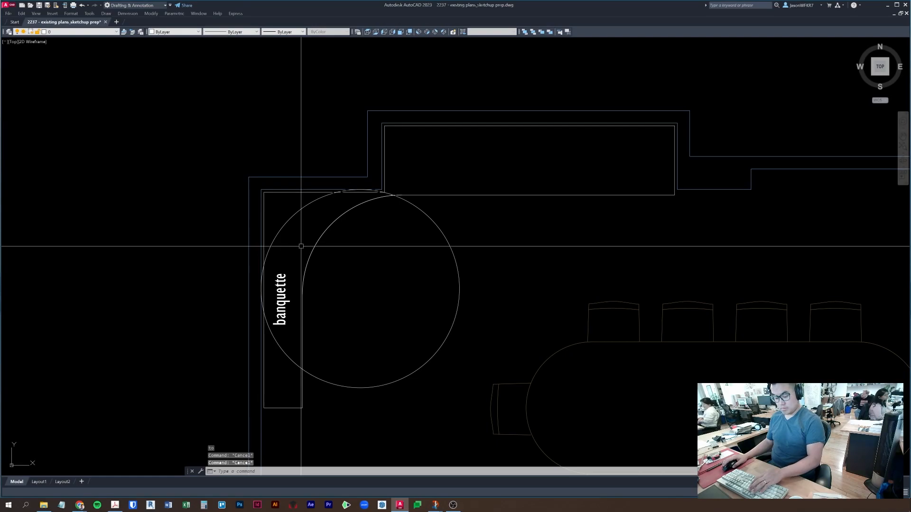
- Offset the circle 15" inward to create a smaller inner circle
text(o)
key(Return)
text(15)
key(Return)
click(280, 231)
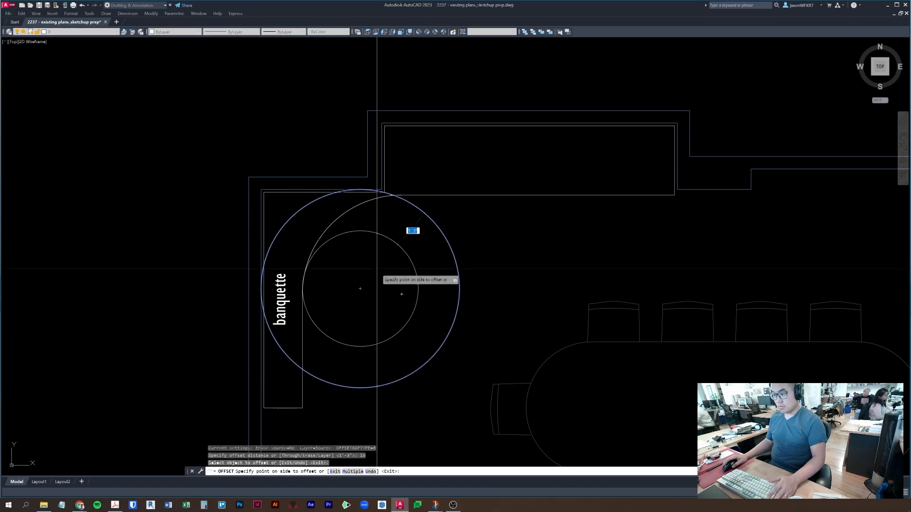
click(380, 270)
key(Escape)
key(Escape)
- Move the inner circle higher, near the top wall
click(372, 230)
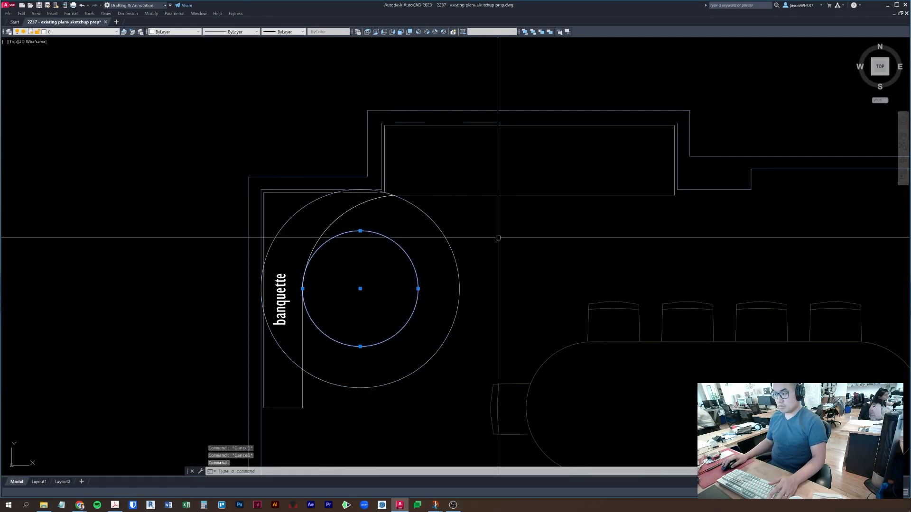
text(m)
key(Return)
click(504, 301)
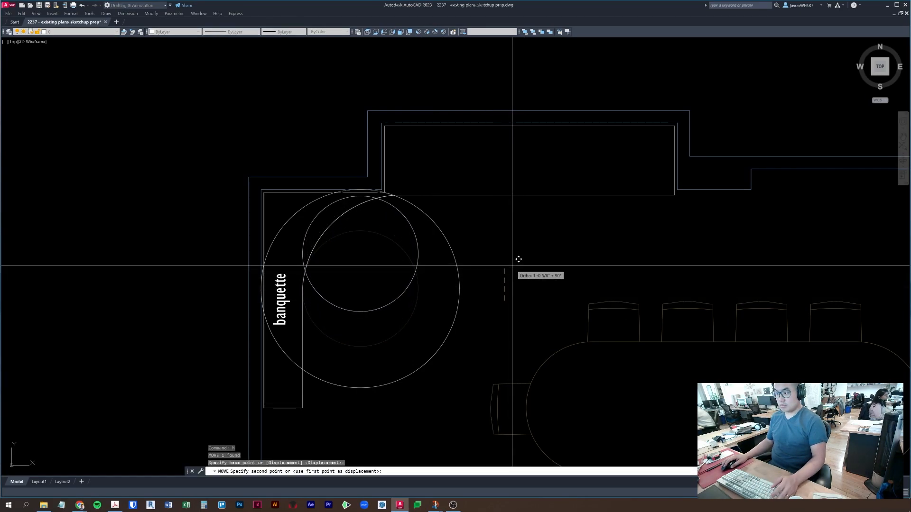
click(518, 259)
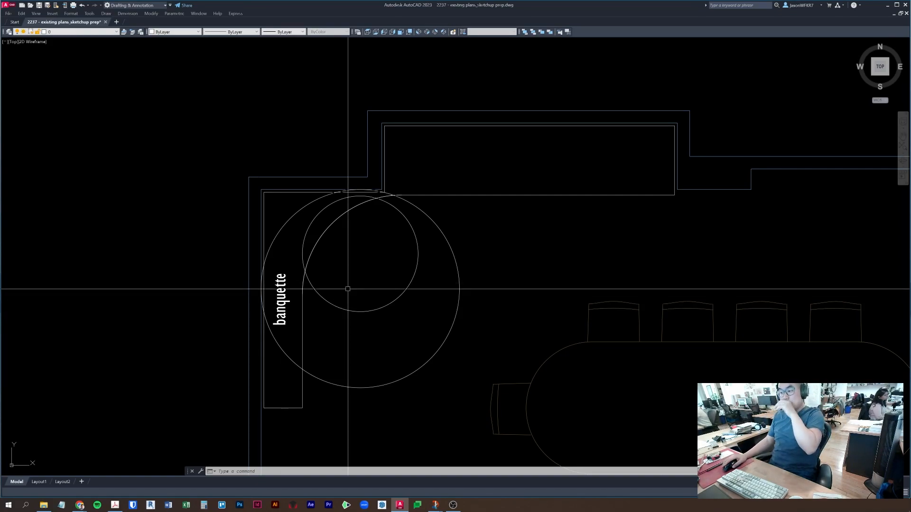
- Trim the overlapping piece of the large circle at the banquette corner
scroll(347, 286, down, 6)
middle_drag(171, 246, 554, 202)
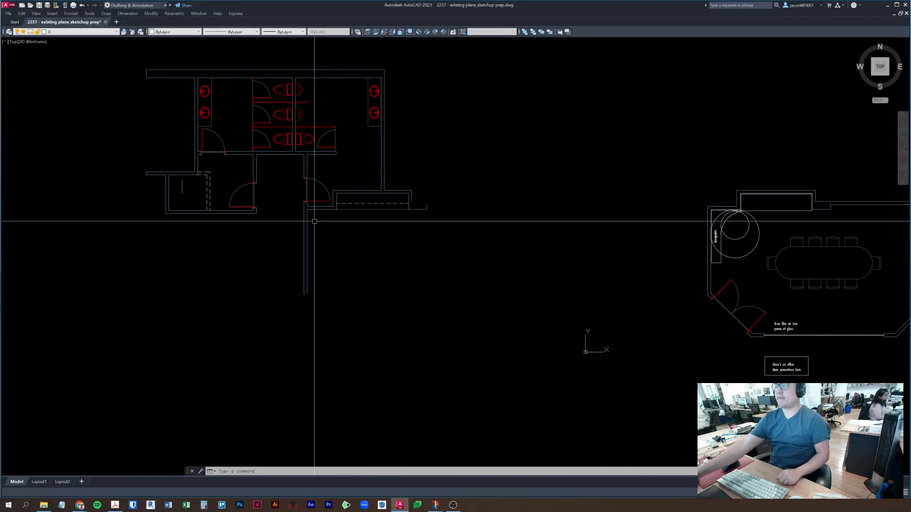
middle_drag(764, 251, 710, 266)
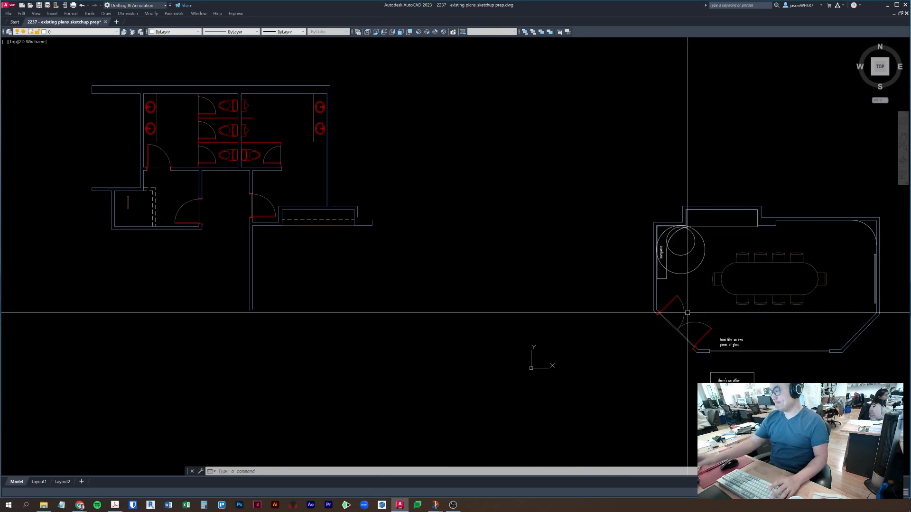
key(Escape)
key(Escape)
scroll(646, 304, up, 6)
middle_drag(447, 138, 405, 183)
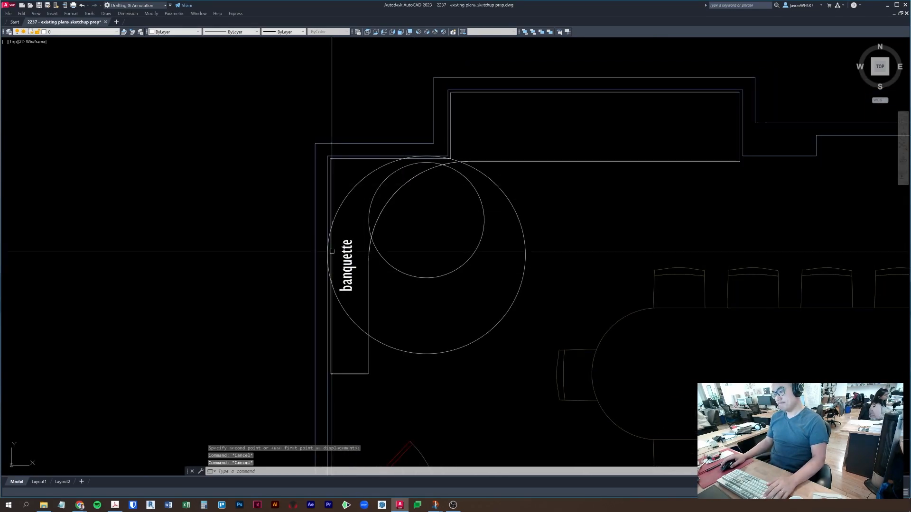
scroll(424, 152, up, 5)
text(tr)
key(space)
click(425, 153)
scroll(442, 158, down, 5)
scroll(335, 218, up, 6)
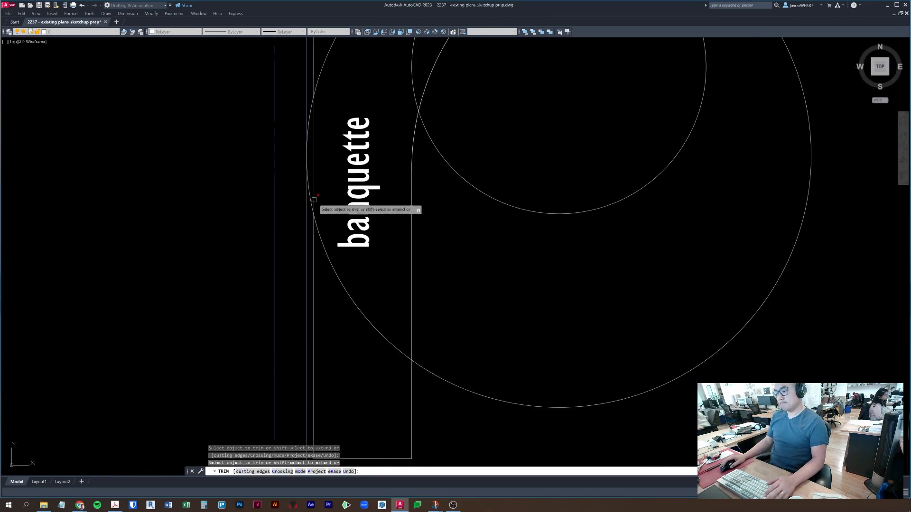
key(Escape)
- Erase the leftover part of the large circle
click(525, 321)
click(450, 411)
text(e)
key(space)
key(Escape)
scroll(482, 371, down, 5)
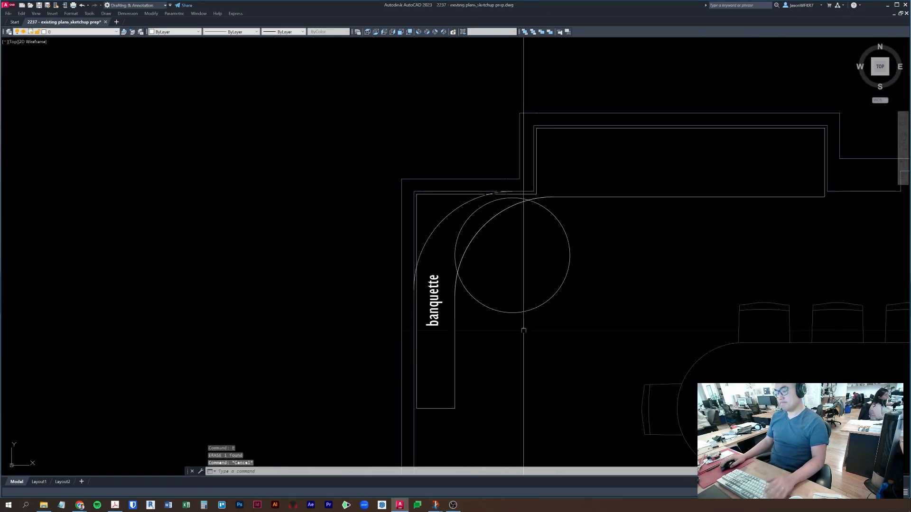
middle_drag(589, 235, 524, 282)
scroll(445, 228, up, 2)
key(Escape)
key(Escape)
- Offset the outer banquette curve 1" outward
text(tr)
key(space)
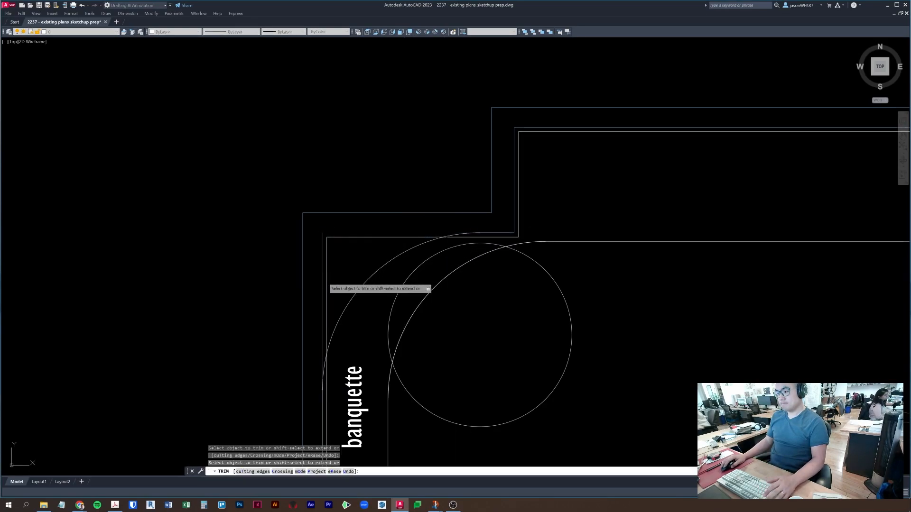
middle_drag(403, 327, 407, 164)
key(Escape)
key(Escape)
click(628, 279)
click(560, 208)
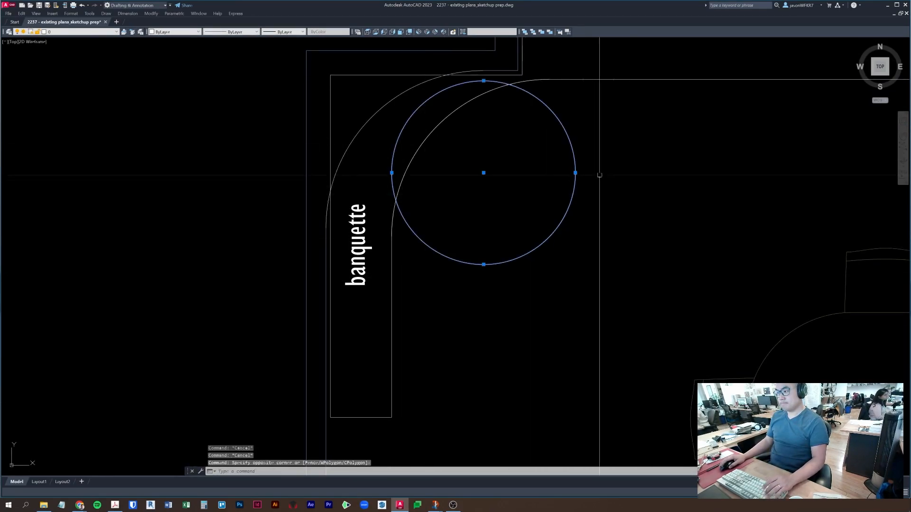
middle_drag(621, 170, 543, 217)
key(Escape)
text(o)
key(space)
text(1)
key(space)
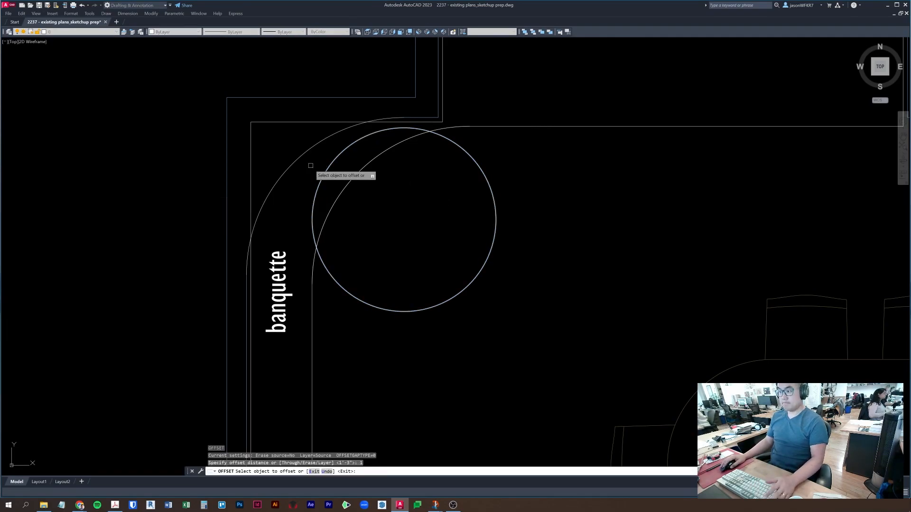
click(299, 152)
click(298, 159)
key(space)
key(Escape)
key(Escape)
- Set the fillet radius to 0 on the vertical wall line
text(f)
key(space)
click(250, 297)
text(r)
key(space)
text(0)
key(space)
key(Escape)
key(Escape)
key(Escape)
text(cv)
key(space)
key(Escape)
key(Escape)
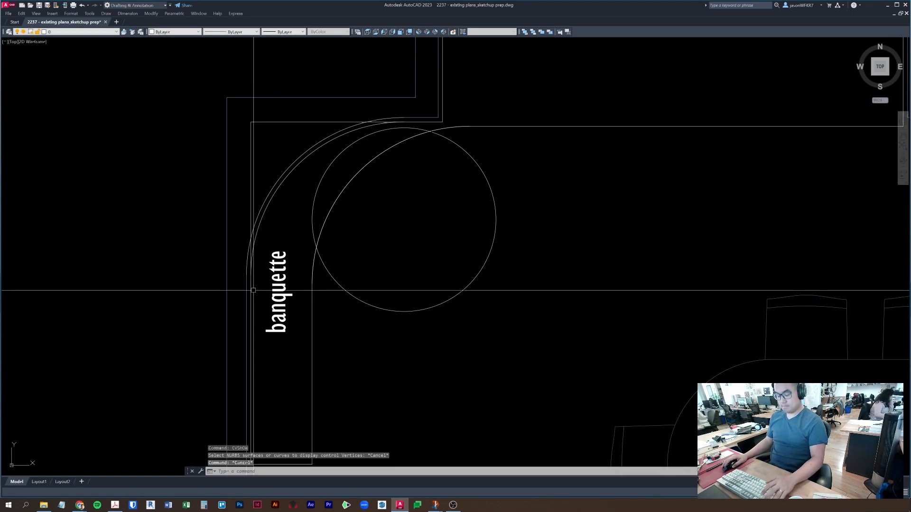
- Trim the overhang of the vertical wall line
scroll(251, 252, up, 2)
text(tr)
key(space)
scroll(250, 252, up, 2)
click(250, 252)
key(space)
key(Escape)
key(Escape)
scroll(250, 252, down, 4)
middle_drag(398, 233, 378, 262)
- Erase the stray outline piece near the curved corner
text(tr)
key(space)
scroll(341, 193, up, 2)
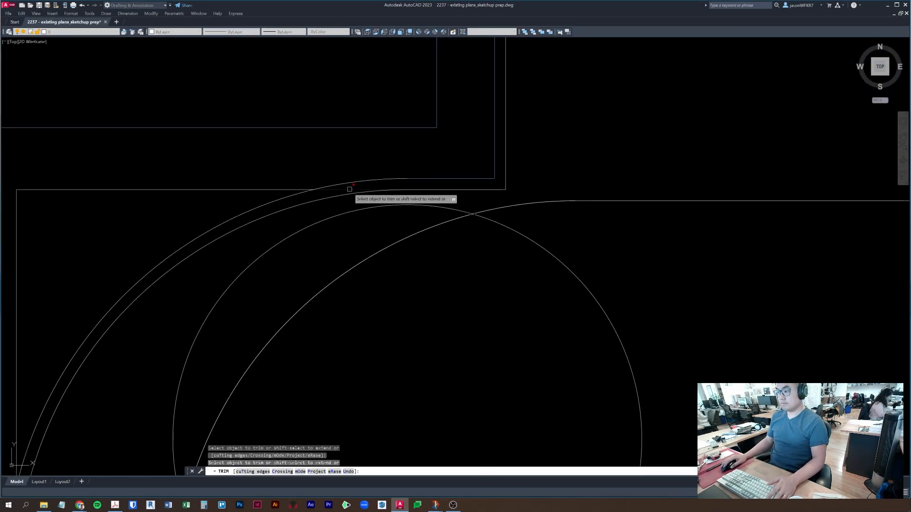
key(Escape)
click(219, 193)
click(198, 188)
text(e)
key(Escape)
key(Escape)
scroll(186, 230, down, 1)
middle_drag(187, 230, 370, 126)
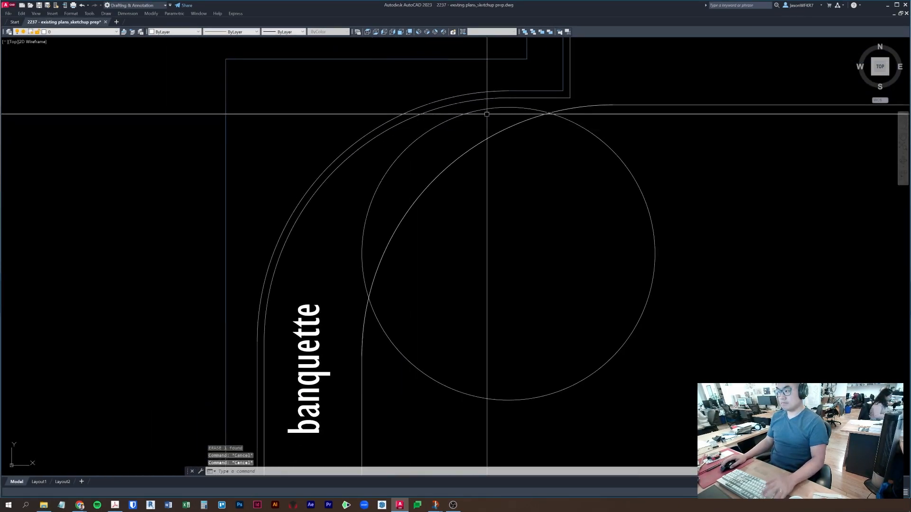
- Fillet the outer arc to the top wall line
text(f)
click(523, 97)
click(494, 98)
key(Escape)
click(493, 98)
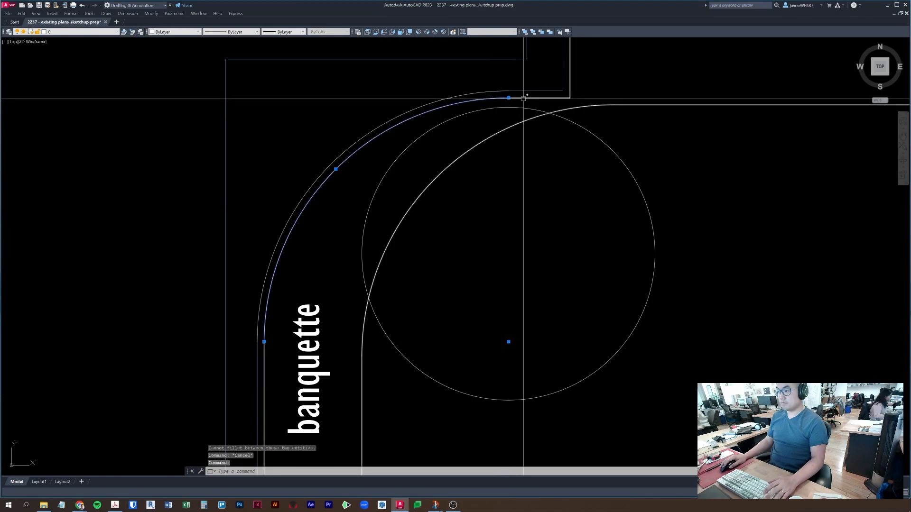
text(f)
click(521, 98)
click(477, 100)
key(Escape)
click(492, 98)
click(530, 99)
key(Escape)
key(Escape)
scroll(370, 285, down, 2)
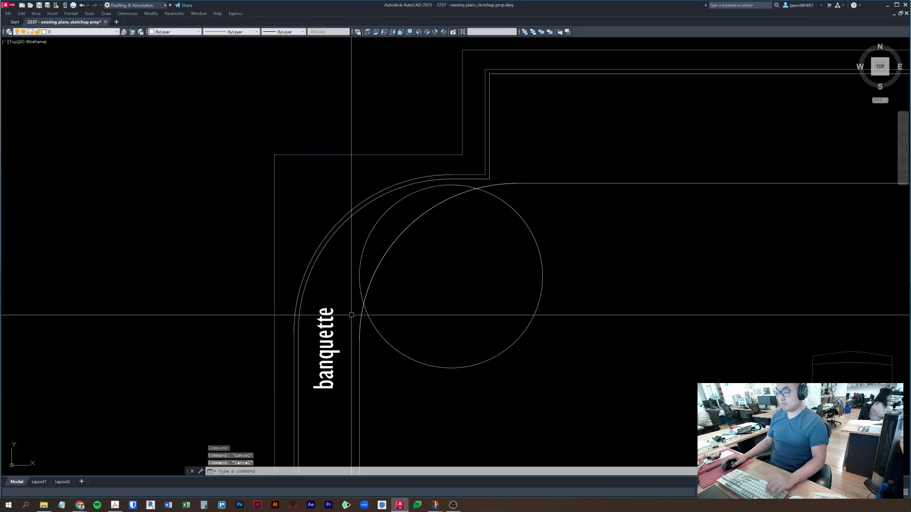
- Use PEDIT to convert both banquette curves and join them into one polyline
text(pe)
scroll(354, 294, up, 3)
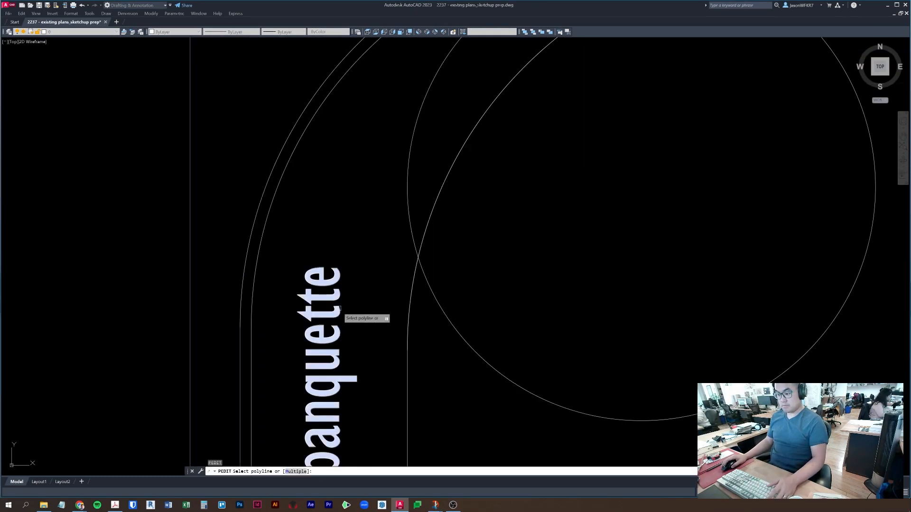
middle_drag(345, 300, 392, 338)
click(299, 373)
click(299, 349)
middle_drag(346, 273, 339, 302)
key(Return)
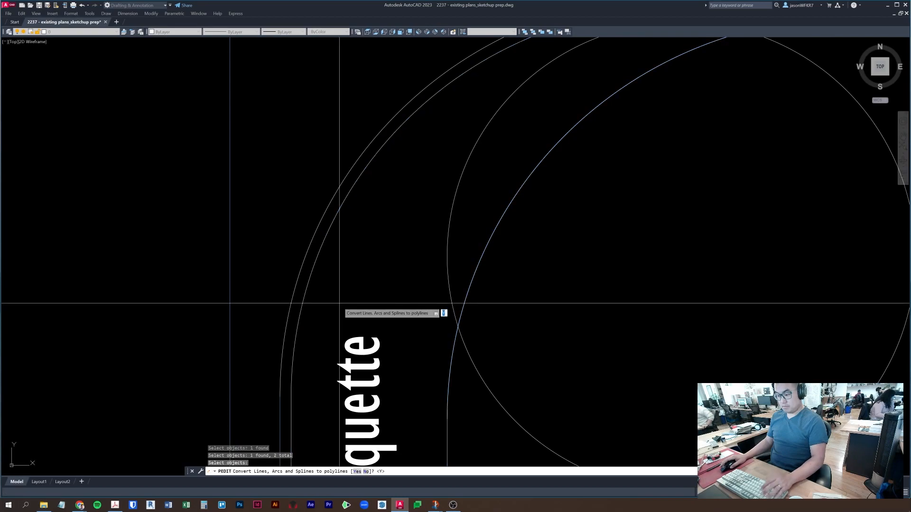
key(Return)
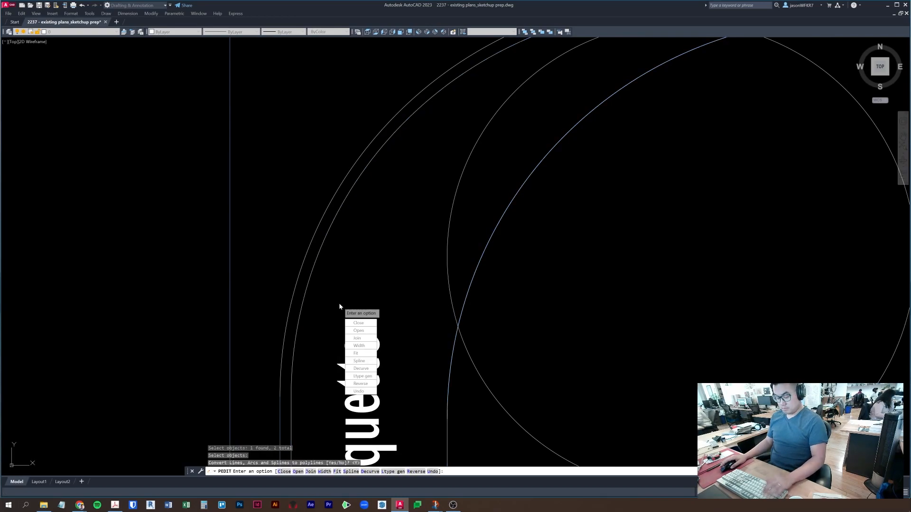
text(j)
key(Return)
- Erase the large guide circle and pan to the bottom wall and glass note
key(Return)
key(Escape)
key(Escape)
click(313, 264)
scroll(319, 275, down, 5)
key(Escape)
click(503, 274)
key(Escape)
click(464, 274)
text(e)
key(Return)
key(Escape)
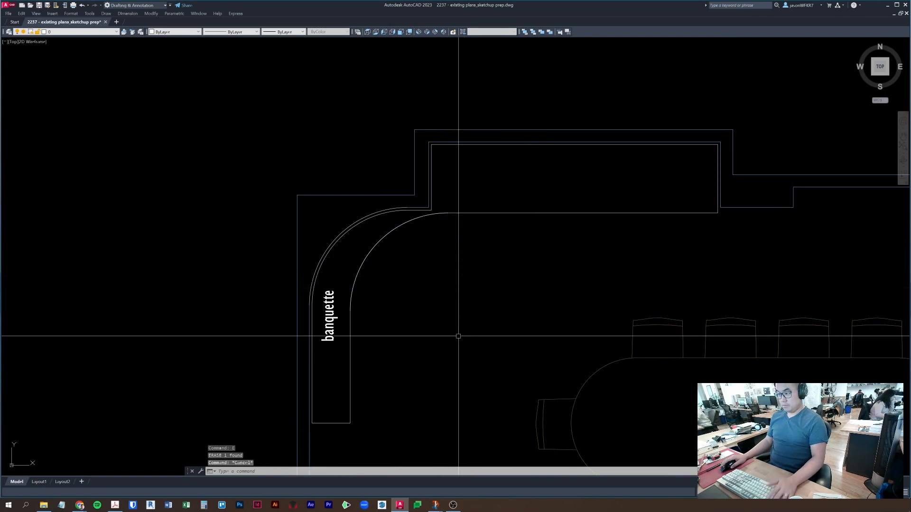
scroll(523, 240, down, 4)
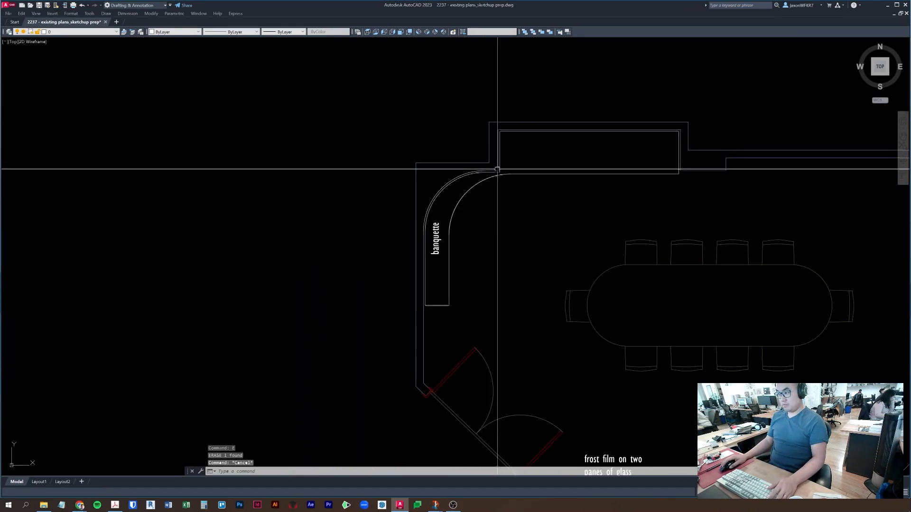
key(Escape)
middle_drag(583, 259, 433, 271)
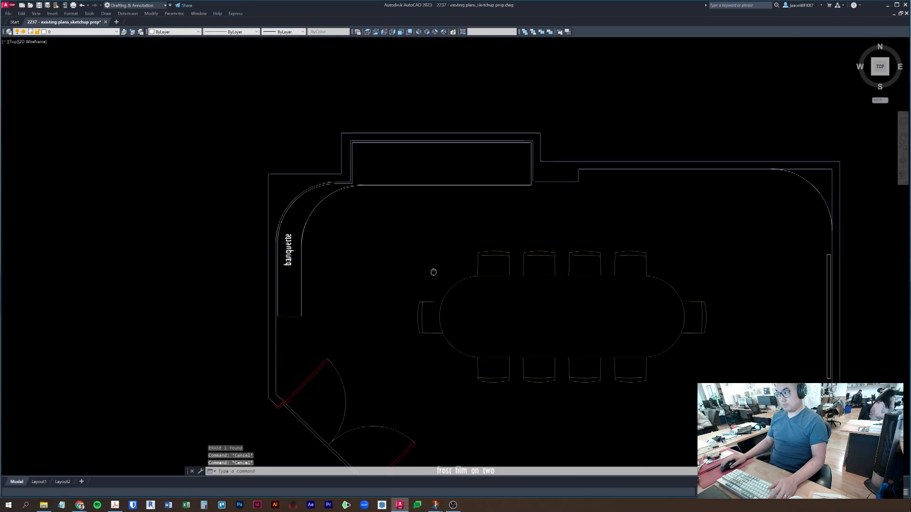
middle_drag(376, 277, 341, 204)
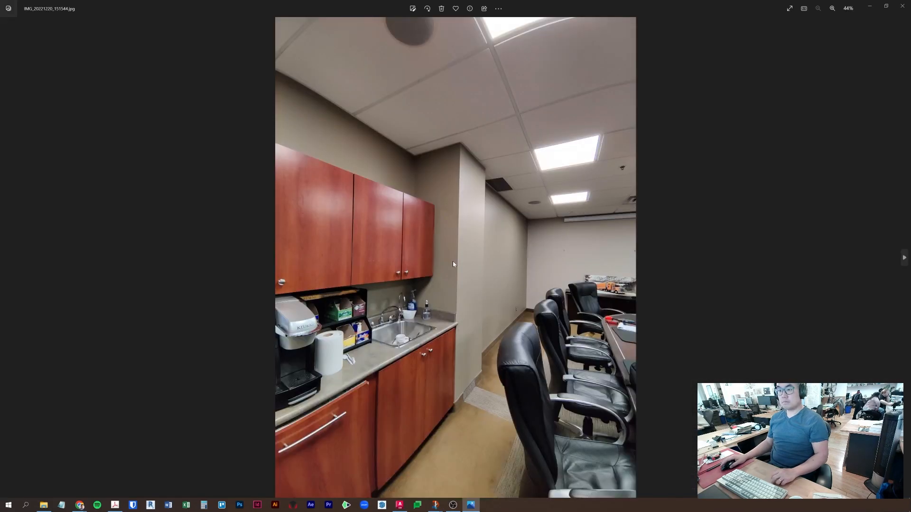
- Browse forward through the site photos, past whiteboard and bathroom shots, to the ATS entrance mat
key(Right)
key(Right)
key(Right)
key(Right)
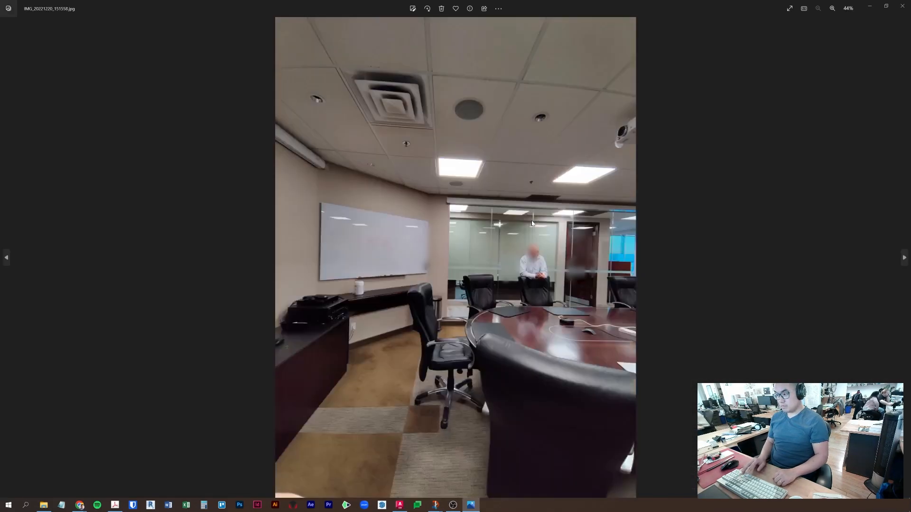
key(Right)
key(Right)
key(Right)
key(Right)
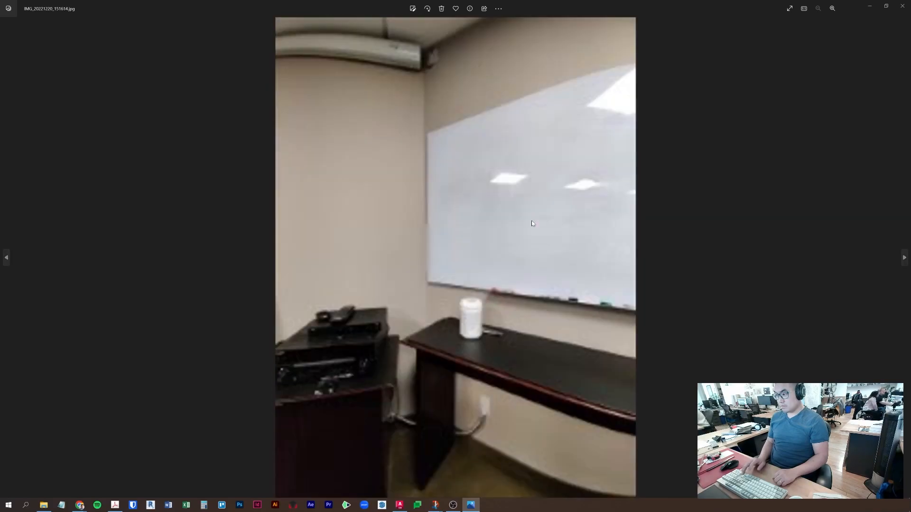
key(Right)
key(Right)
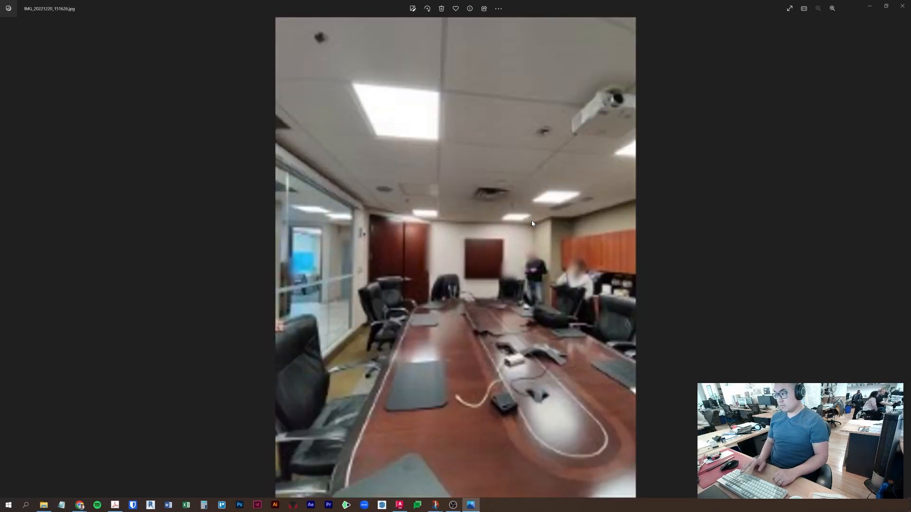
key(Right)
key(Right)
key(Right)
key(Right)
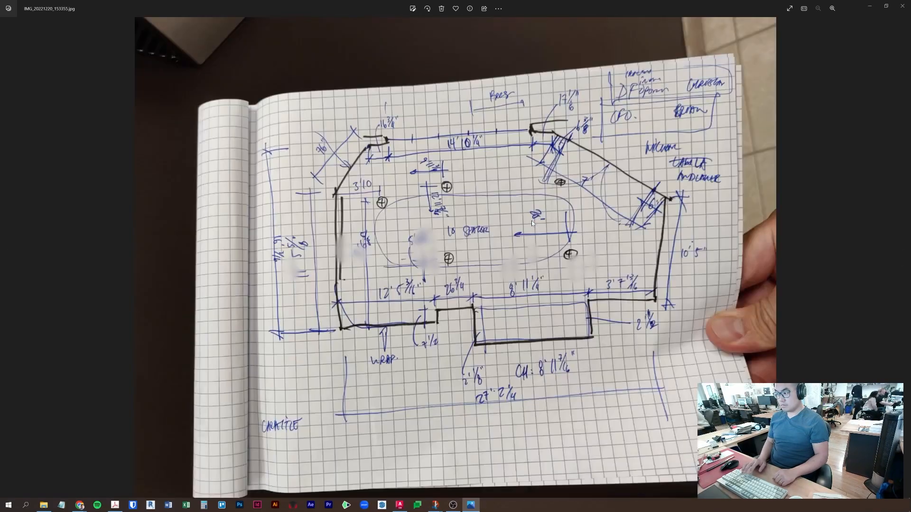
key(Right)
key(Right)
key(Right)
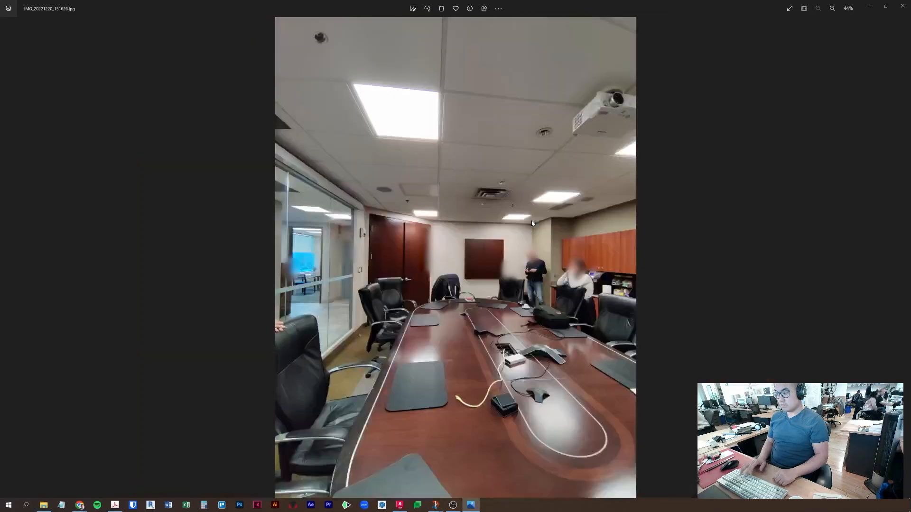
key(Right)
key(Right)
key(Right)
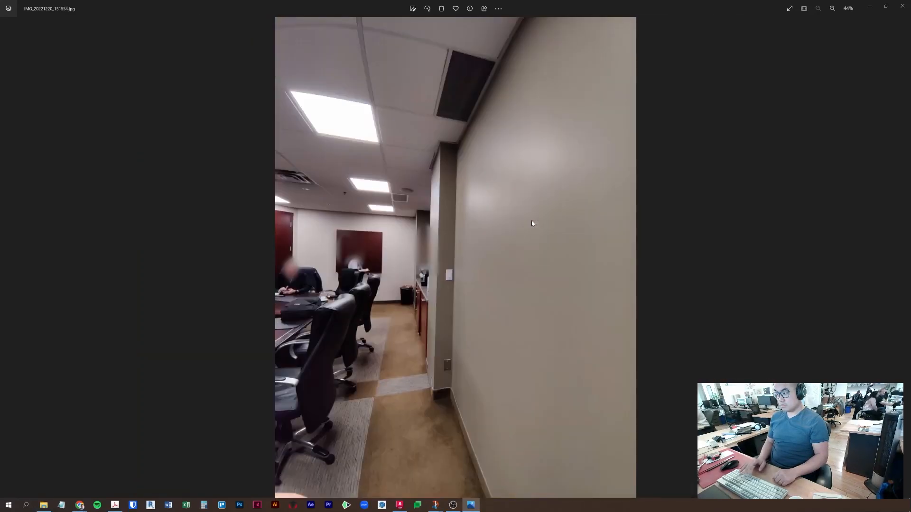
key(Right)
key(Right)
key(Right)
key(Right)
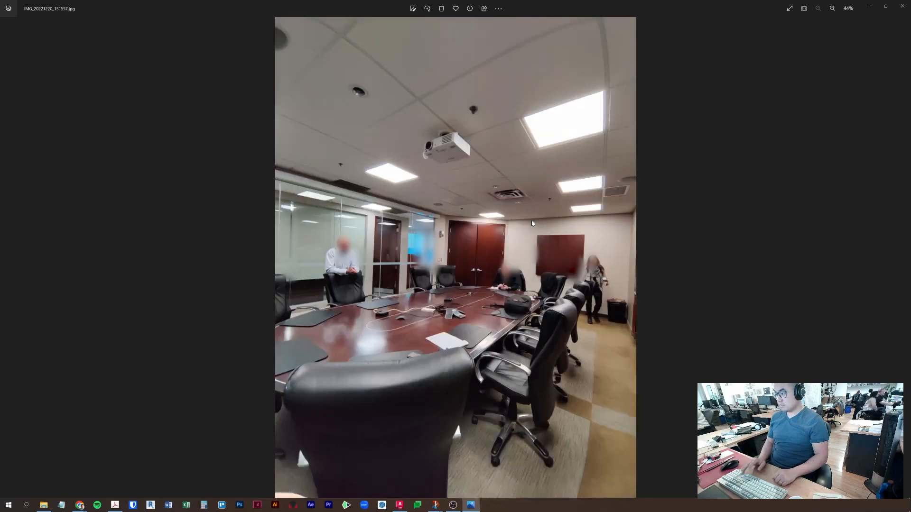
key(Right)
key(Right)
key(Right)
key(Right)
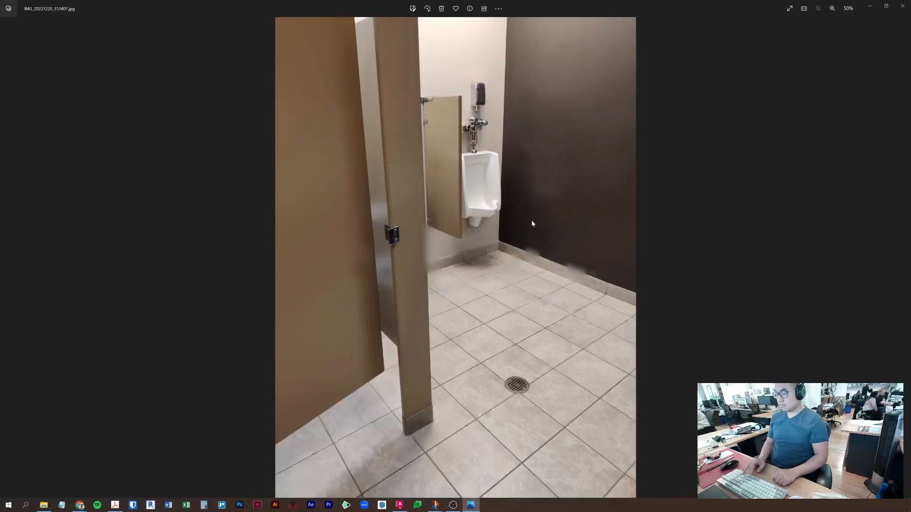
key(Right)
key(Right)
key(Right)
key(Right)
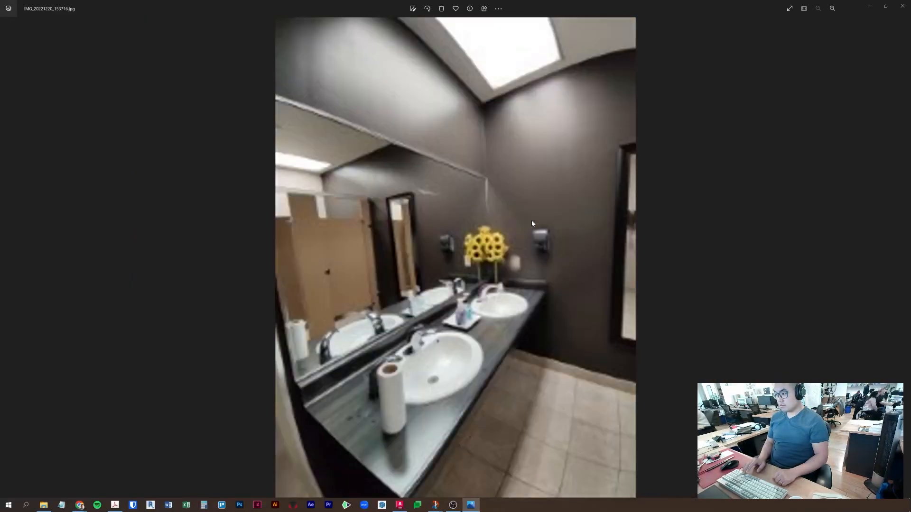
key(Right)
key(Right)
key(Right)
key(Right)
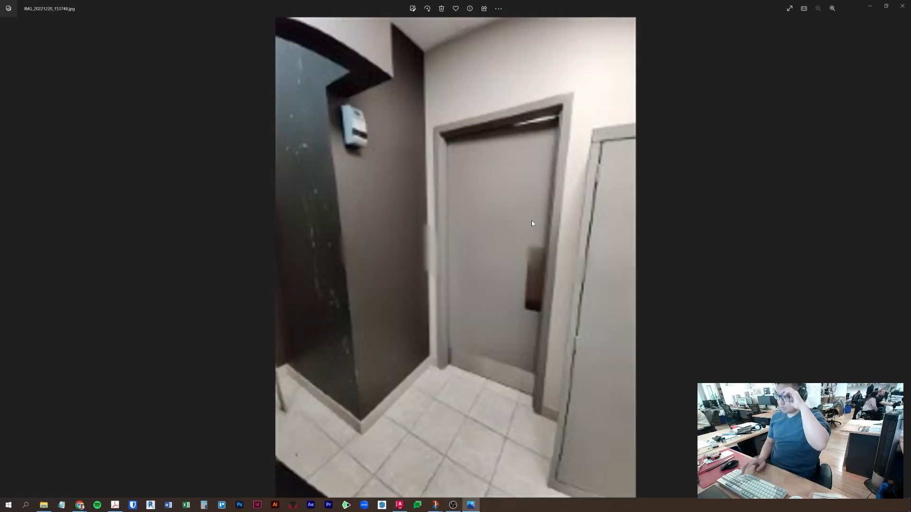
key(Right)
key(Right)
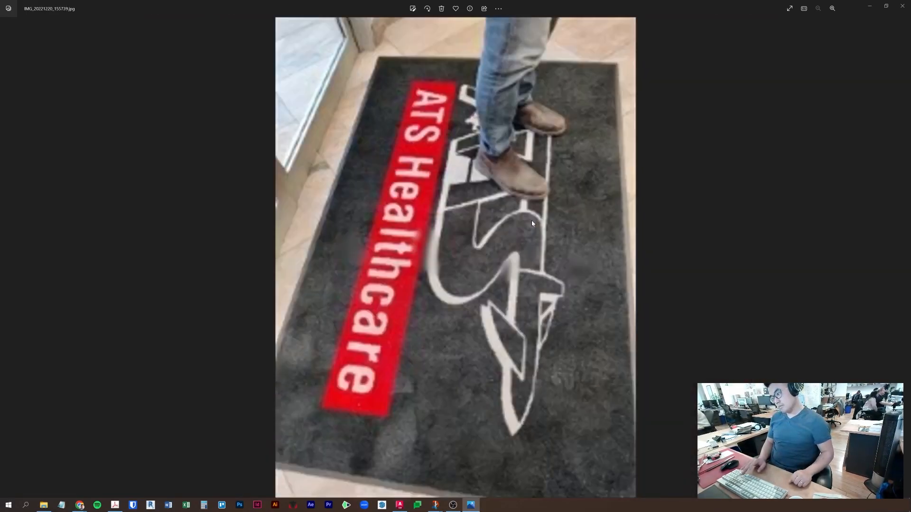
- Return to the long conference table photo IMG_20221220_151626 and start a screen snip
key(Left)
key(Left)
key(Left)
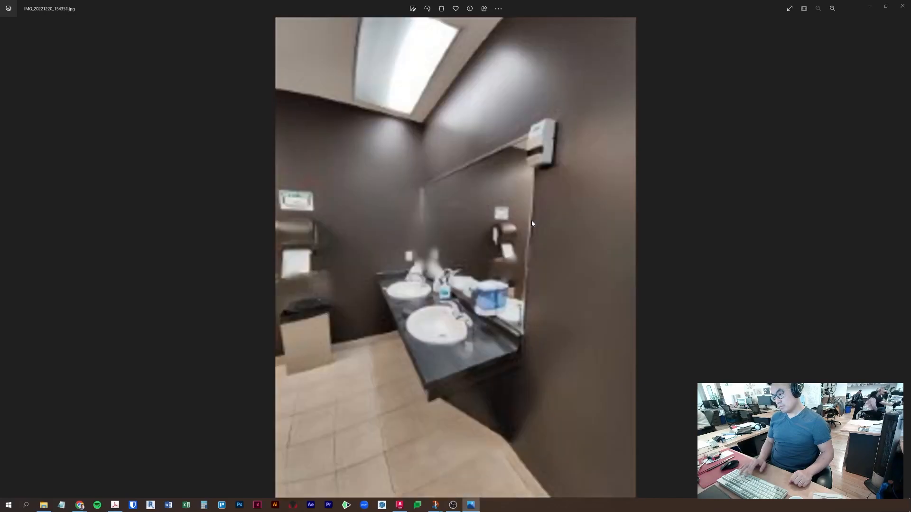
key(Left)
key(Left)
key(Left)
key(Left)
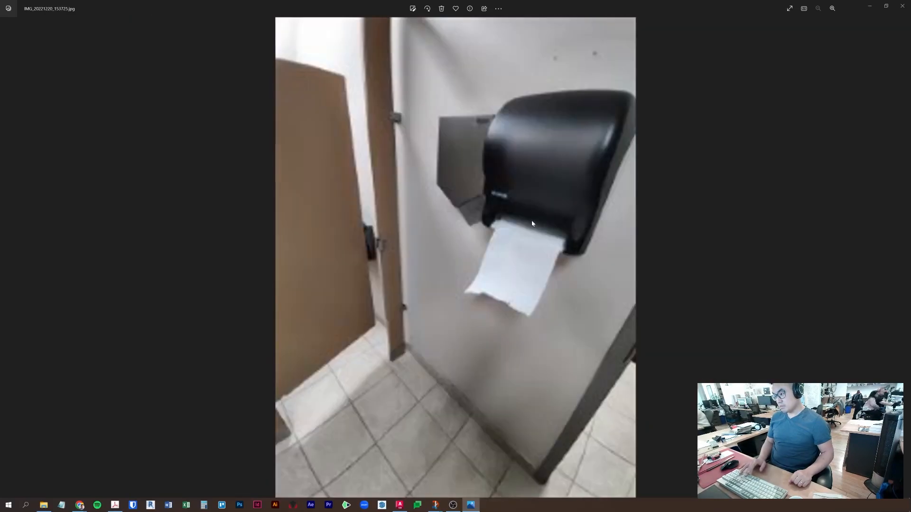
key(Left)
key(Left)
key(Left)
key(Left)
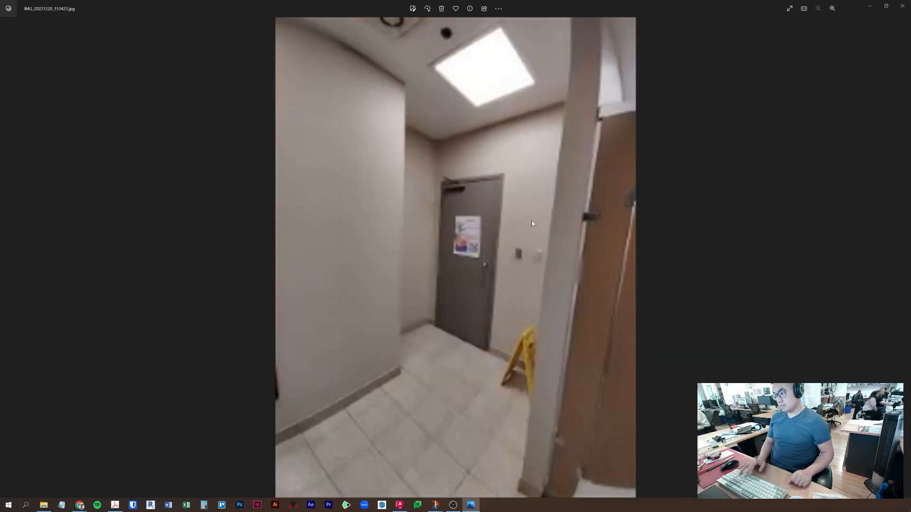
key(Left)
key(Left)
key(Left)
key(Left)
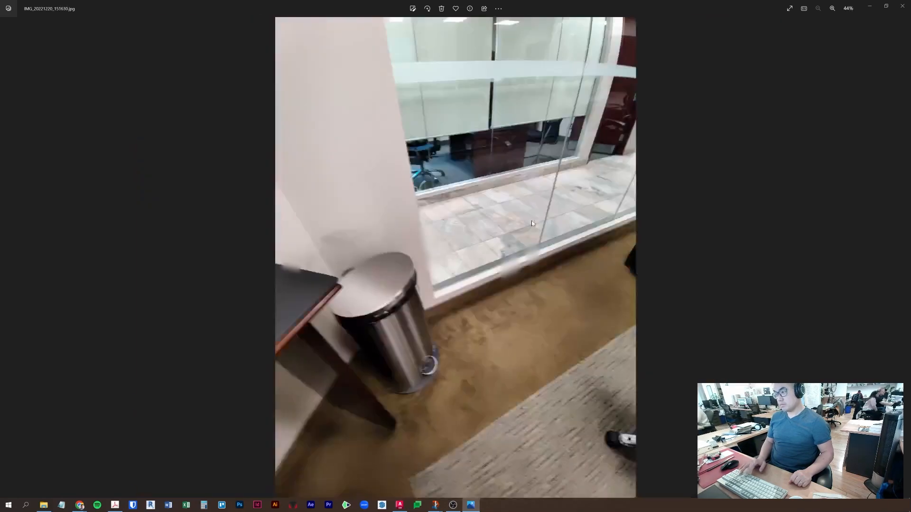
key(Right)
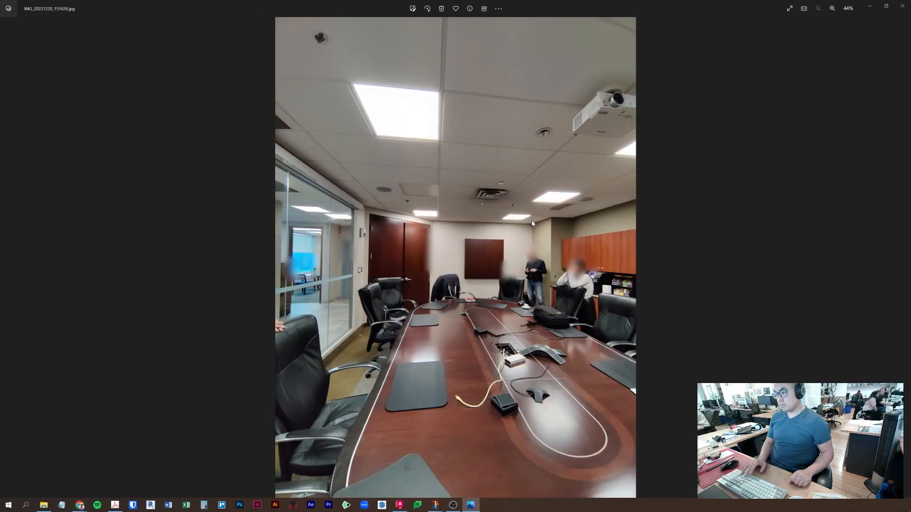
key(Left)
key(Left)
key(Left)
key(Left)
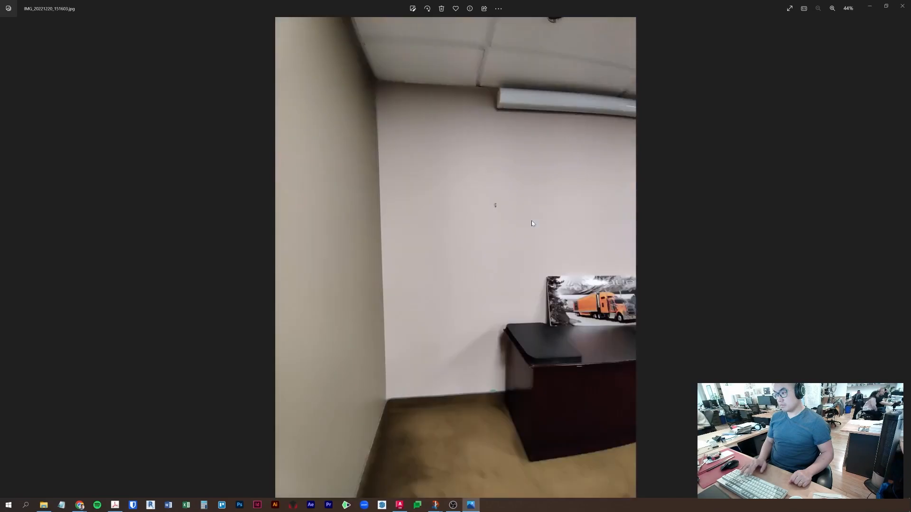
key(Left)
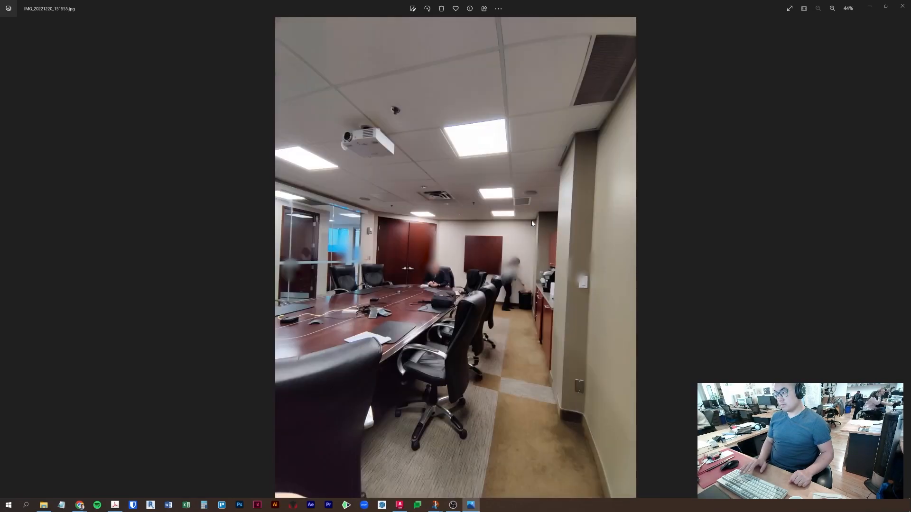
key(Left)
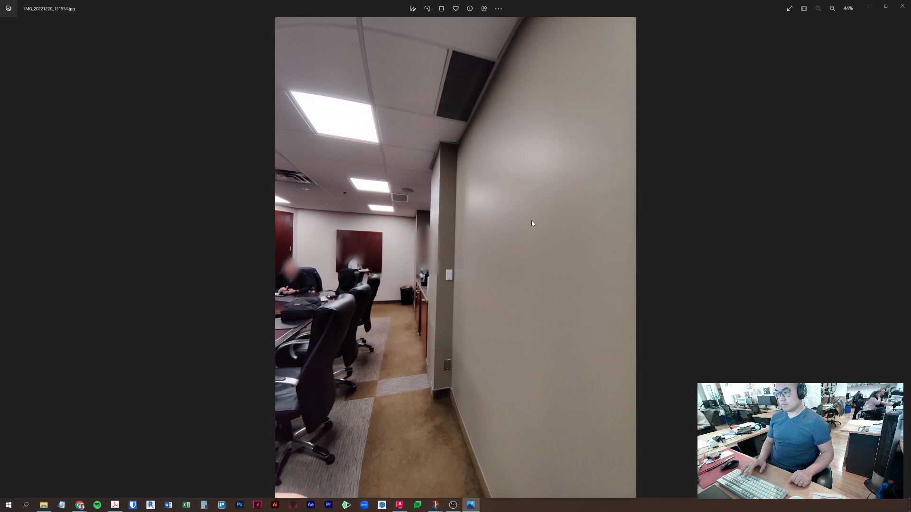
key(Right)
key(Right)
key(Right)
key(Right)
key(Right)
key(Right)
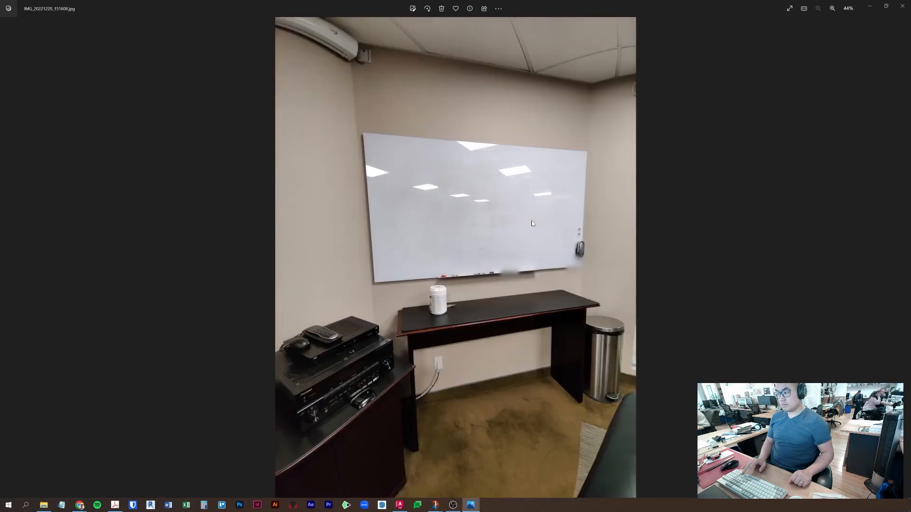
key(Right)
key(Right)
key(Right)
key(Right)
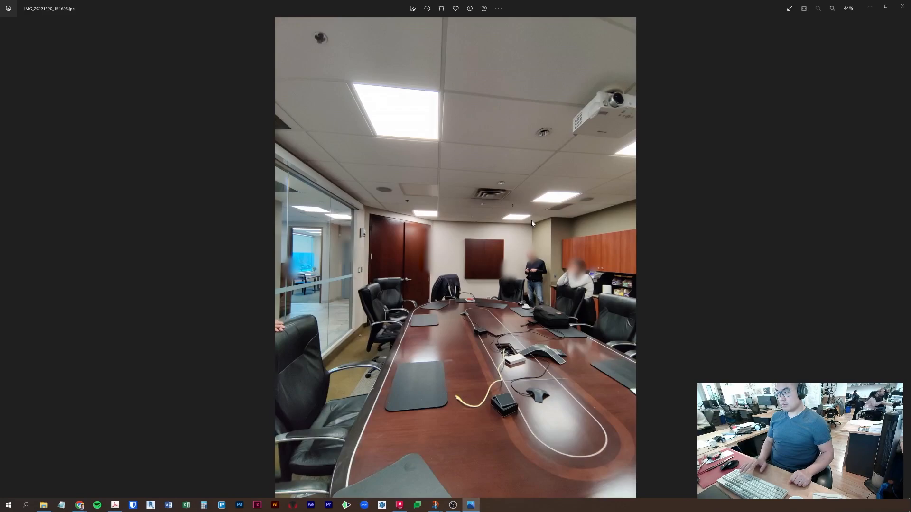
key(super+shift+s)
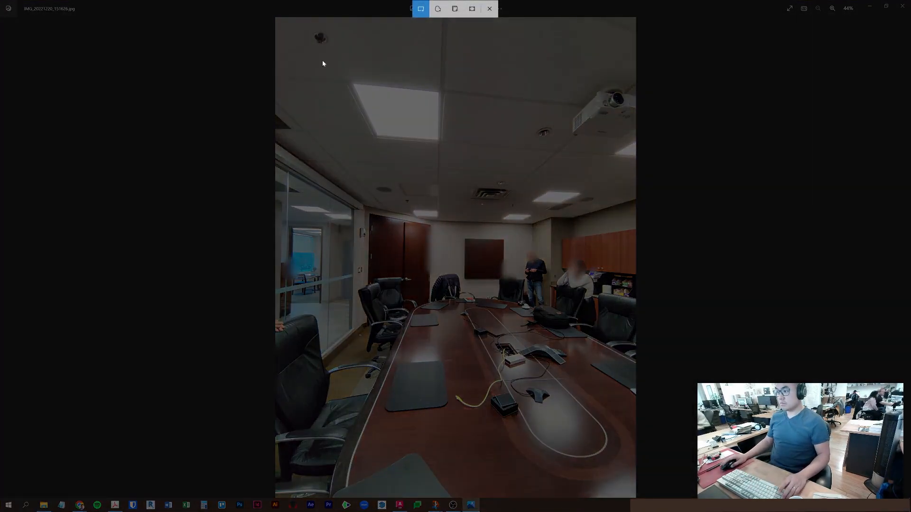
- Snip the conference room photo into Snip & Sketch and draw blue lines along the back wall
drag(277, 27, 635, 451)
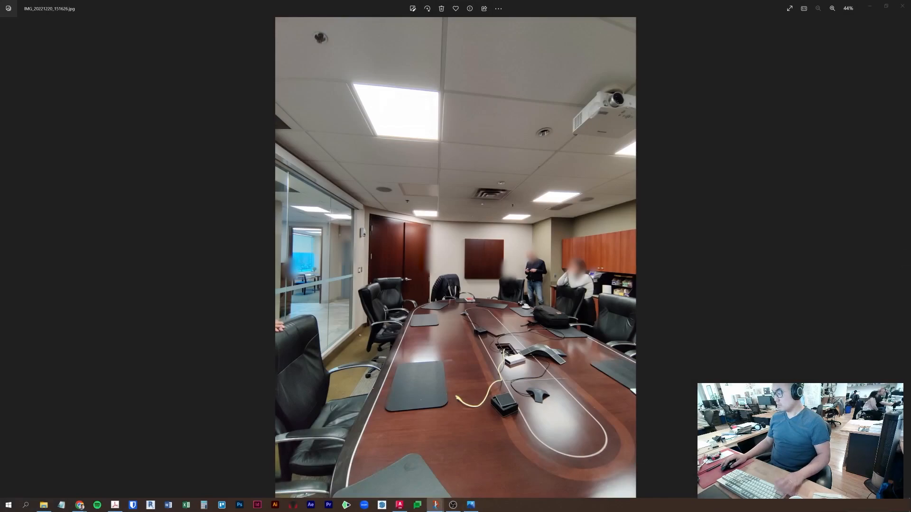
click(806, 441)
mouse_move(607, 19)
mouse_down()
mouse_move(488, 137)
mouse_move(468, 108)
mouse_up()
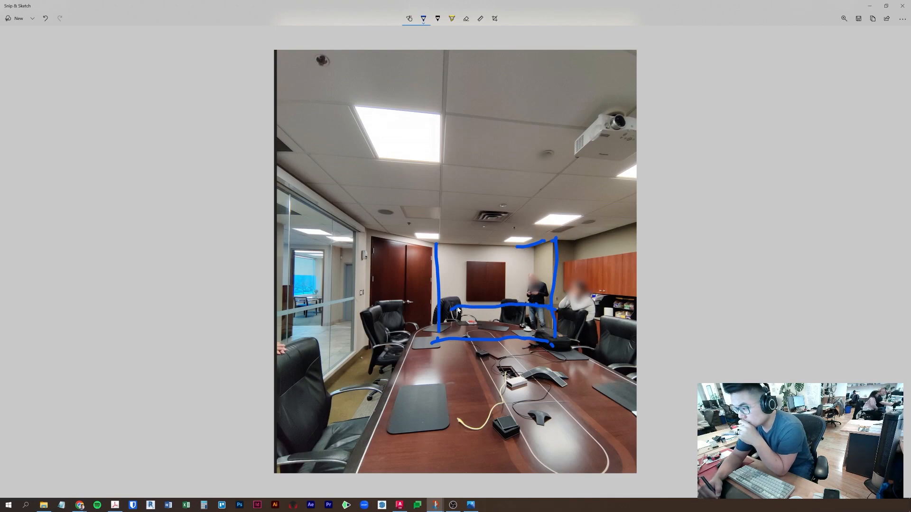
mouse_move(458, 302)
mouse_down()
mouse_move(459, 323)
mouse_move(530, 335)
mouse_up()
click(423, 19)
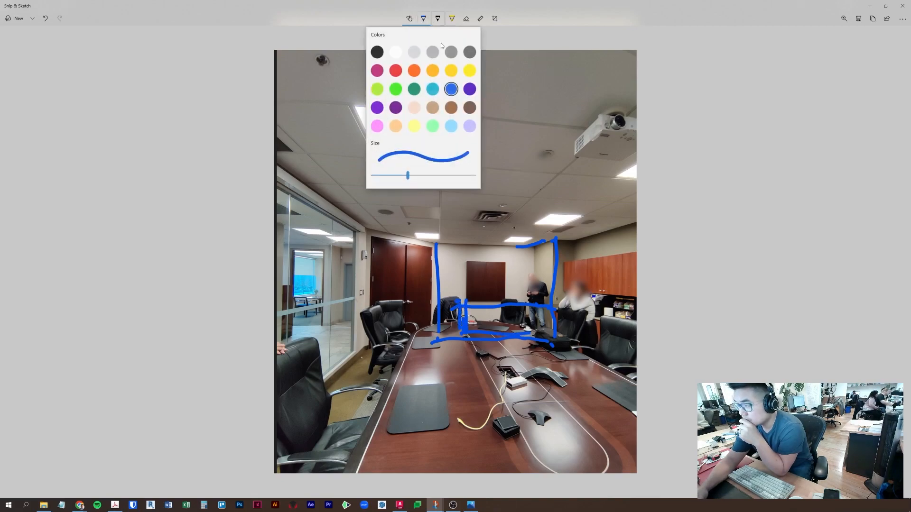
click(399, 178)
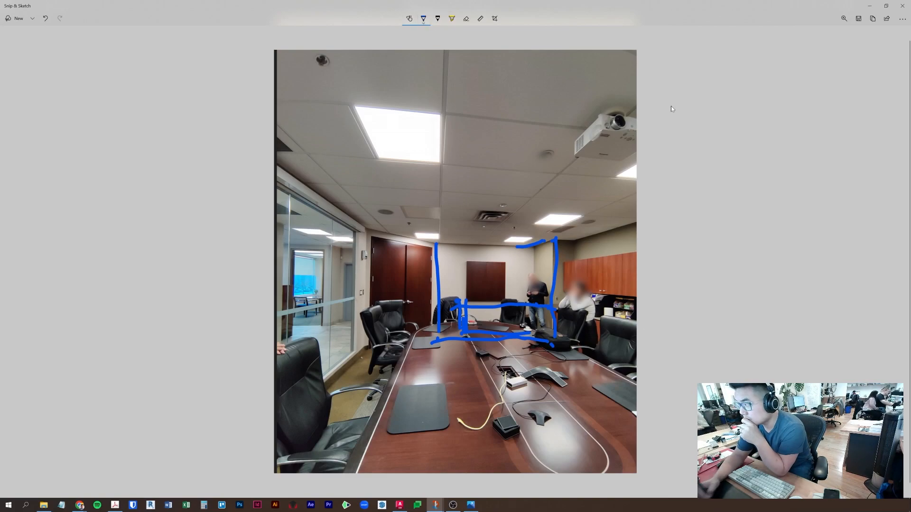
key(ctrl+z)
key(ctrl+z)
key(ctrl+z)
key(ctrl+z)
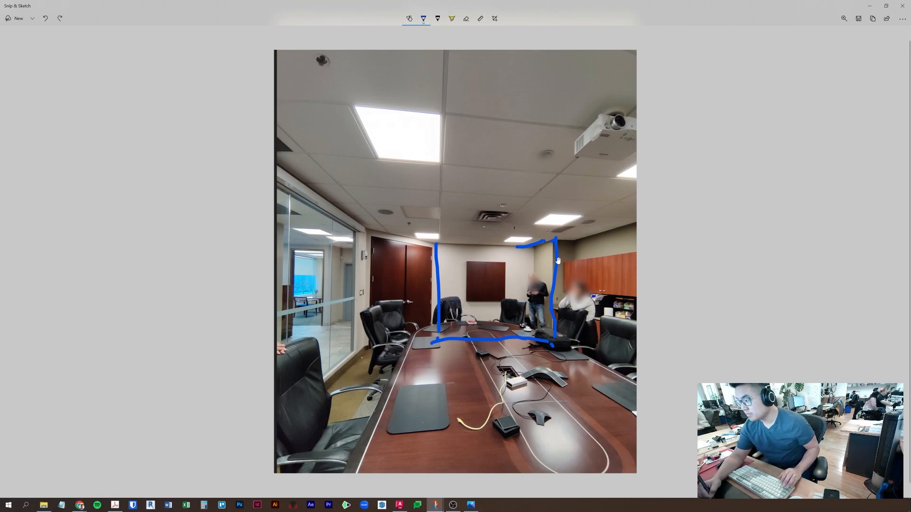
mouse_move(553, 242)
mouse_down()
mouse_move(551, 349)
mouse_move(545, 336)
mouse_move(512, 331)
mouse_move(546, 327)
mouse_move(545, 309)
mouse_move(517, 272)
mouse_move(549, 296)
mouse_move(454, 306)
mouse_move(469, 326)
mouse_move(465, 300)
mouse_move(528, 308)
mouse_up()
- Paint over the dark wall panel with a thick light grey pen
click(424, 19)
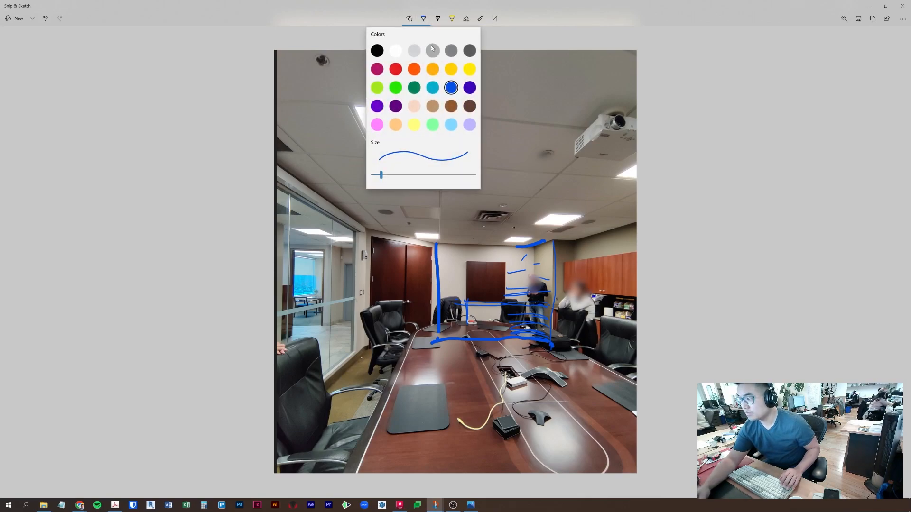
click(411, 52)
click(497, 234)
mouse_move(489, 280)
mouse_down()
mouse_move(506, 263)
mouse_move(465, 295)
mouse_move(503, 292)
mouse_move(496, 299)
mouse_move(455, 306)
mouse_move(521, 315)
mouse_move(532, 308)
mouse_up()
click(424, 19)
click(437, 175)
click(503, 256)
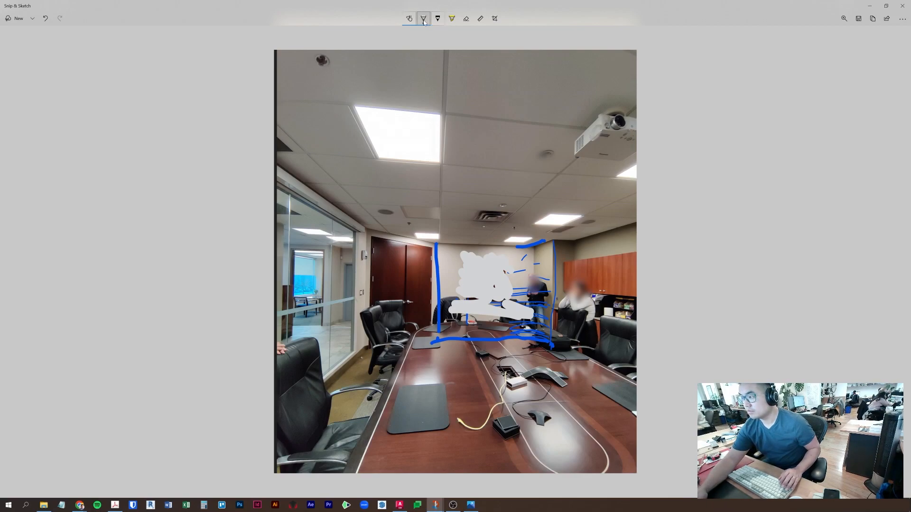
- Switch the pen back to blue at size 12, then choose dark grey ink
click(423, 18)
click(451, 87)
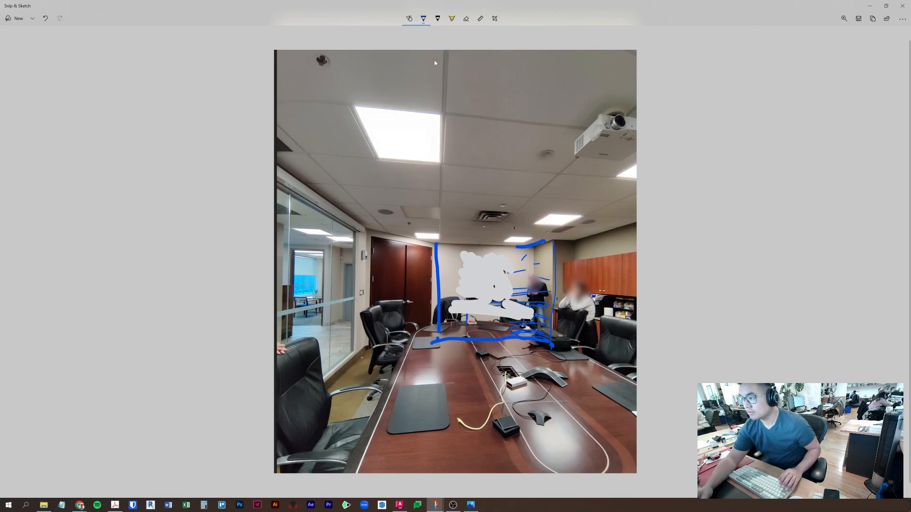
click(424, 18)
drag(461, 175, 381, 183)
click(423, 18)
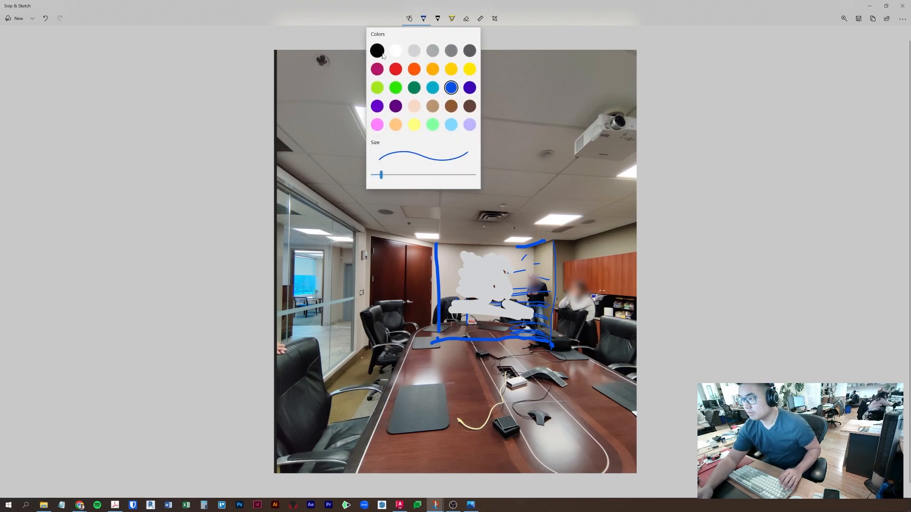
click(451, 51)
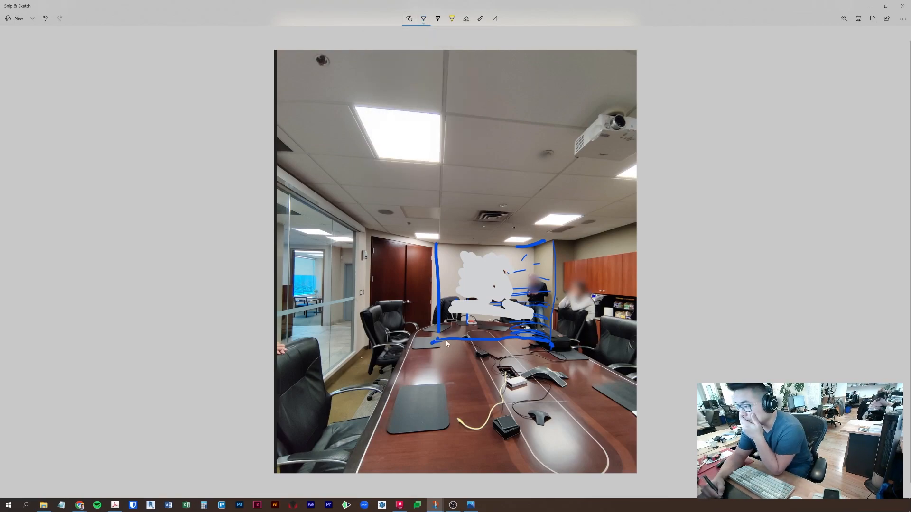
click(423, 18)
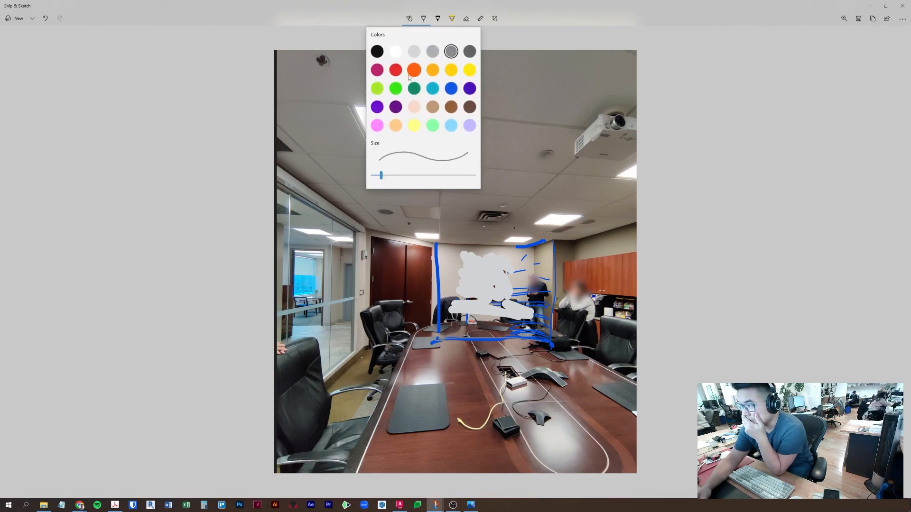
- In black ink, trace the bottom line, the whited-out area and the wall top
click(378, 51)
mouse_move(445, 342)
mouse_down()
mouse_move(553, 349)
mouse_move(551, 238)
mouse_move(556, 334)
mouse_up()
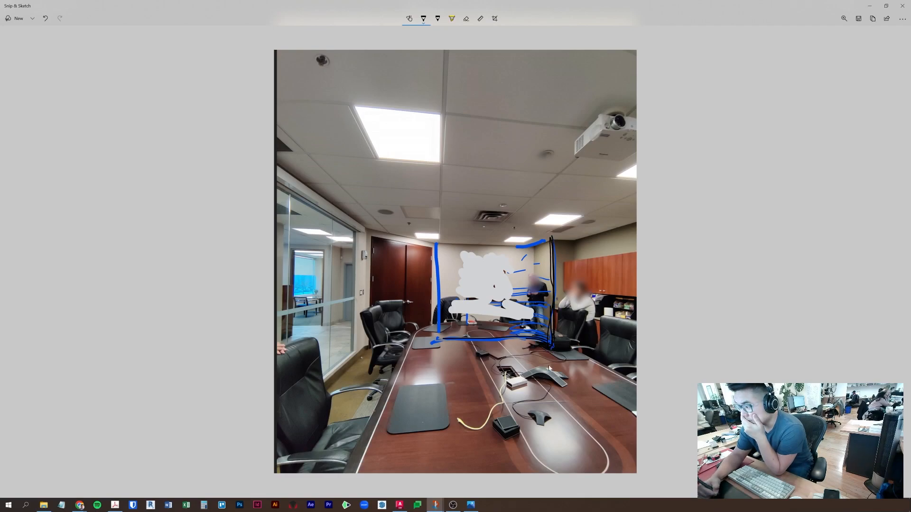
mouse_move(526, 306)
mouse_down()
mouse_move(466, 303)
mouse_move(473, 334)
mouse_move(527, 341)
mouse_move(471, 350)
mouse_move(473, 358)
mouse_move(537, 352)
mouse_up()
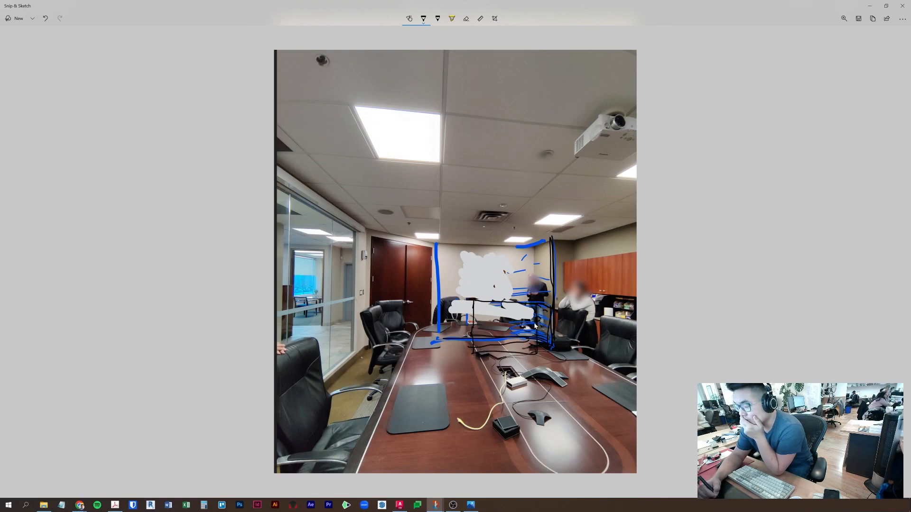
mouse_move(521, 318)
mouse_down()
mouse_move(480, 305)
mouse_move(475, 334)
mouse_up()
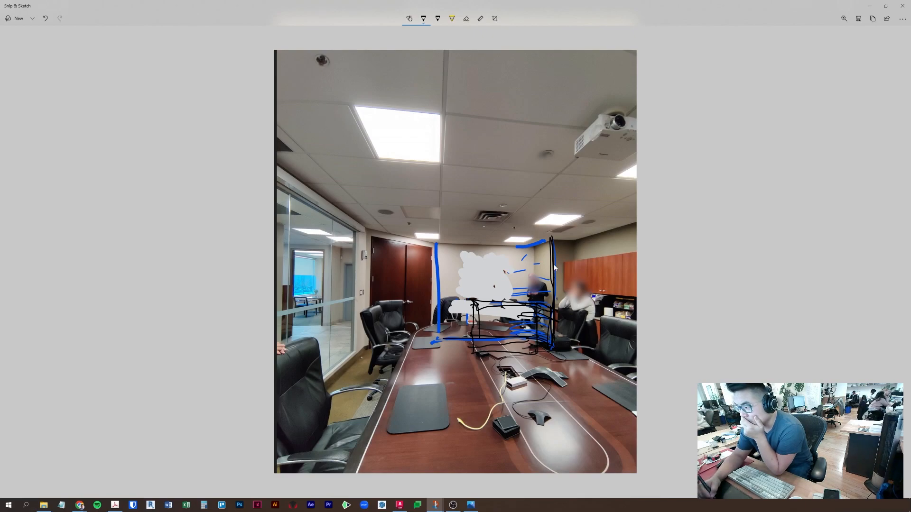
drag(576, 244, 619, 235)
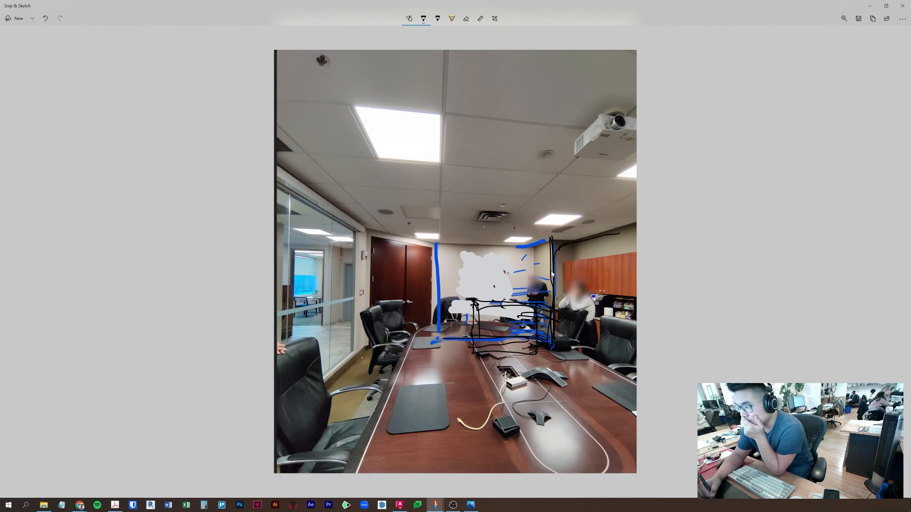
- Sketch the right cabinet's top, sides, sloped edge and lower outline past the photo edge
mouse_move(563, 236)
mouse_down()
mouse_move(564, 288)
mouse_move(640, 294)
mouse_move(607, 231)
mouse_up()
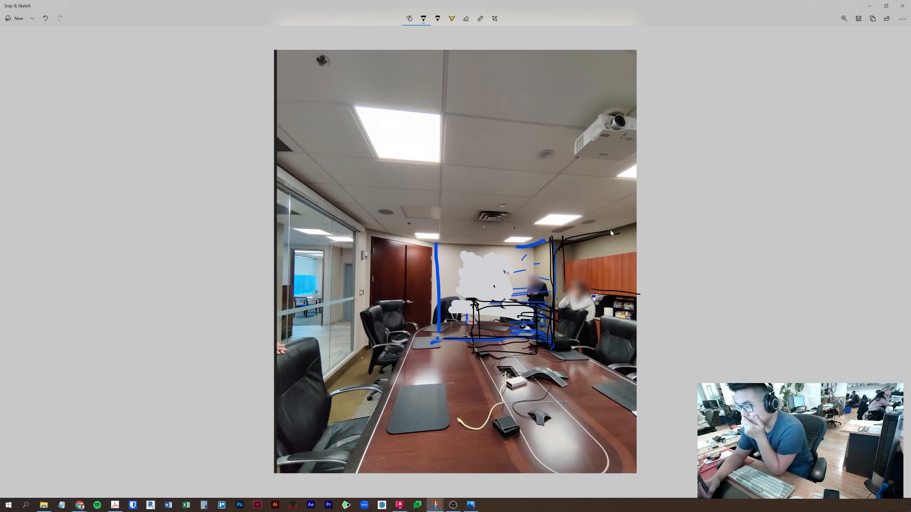
mouse_move(653, 208)
mouse_down()
mouse_move(571, 236)
mouse_move(658, 216)
mouse_up()
mouse_move(663, 203)
mouse_down()
mouse_move(658, 293)
mouse_move(593, 290)
mouse_up()
drag(568, 249, 568, 281)
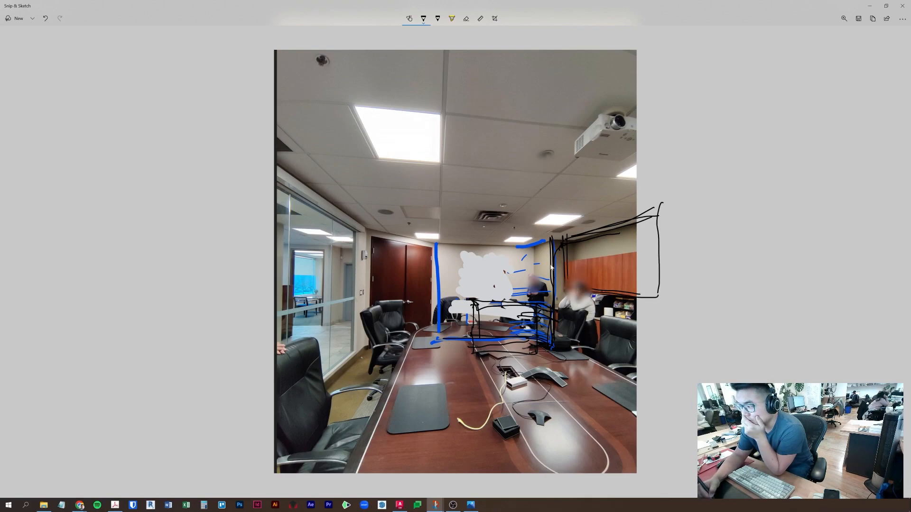
mouse_move(547, 280)
mouse_down()
mouse_move(554, 247)
mouse_move(564, 242)
mouse_up()
mouse_move(551, 284)
mouse_down()
mouse_move(556, 252)
mouse_move(637, 228)
mouse_up()
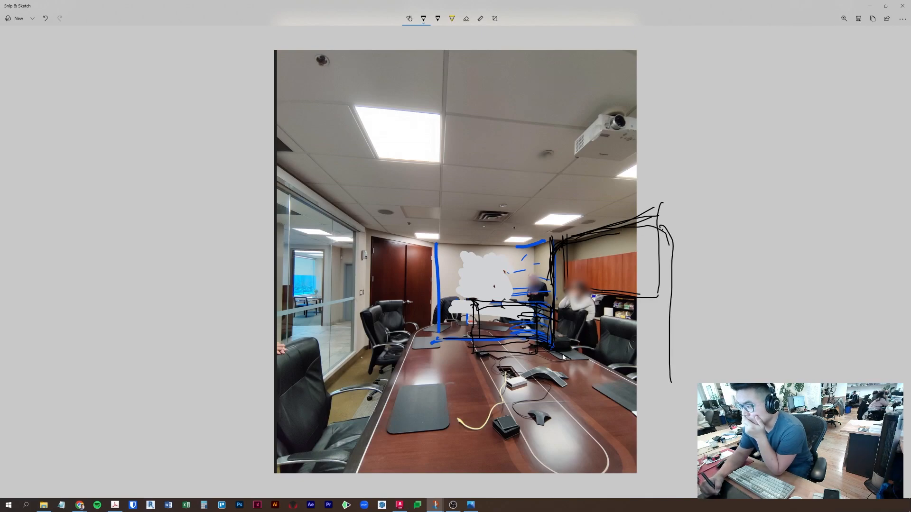
drag(578, 353, 667, 408)
mouse_move(588, 317)
mouse_down()
mouse_move(665, 338)
mouse_move(664, 412)
mouse_up()
drag(671, 338, 669, 391)
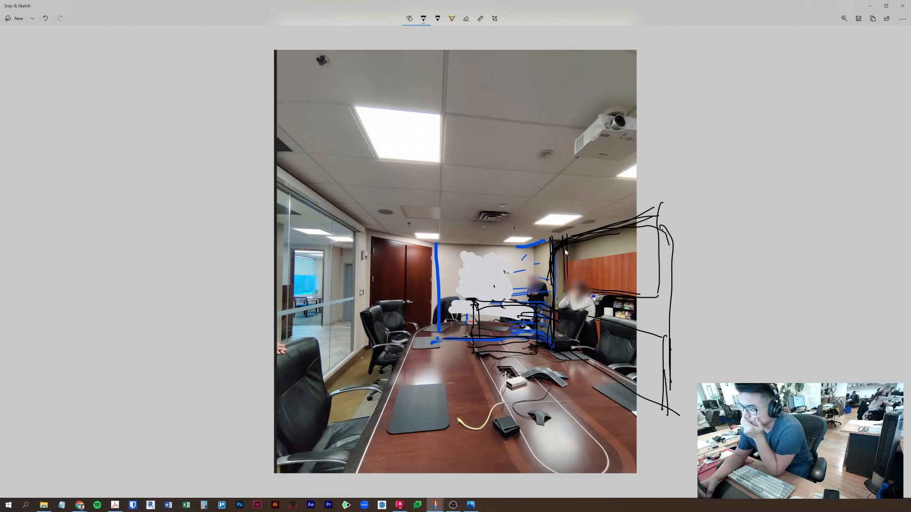
- Outline the cabinet's left and bottom edges and divide it with vertical lines
mouse_move(565, 234)
mouse_down()
mouse_move(567, 290)
mouse_move(666, 293)
mouse_move(666, 201)
mouse_move(666, 261)
mouse_move(631, 294)
mouse_up()
mouse_move(579, 234)
mouse_down()
mouse_move(579, 292)
mouse_move(594, 294)
mouse_up()
mouse_move(608, 232)
mouse_down()
mouse_move(609, 294)
mouse_move(623, 294)
mouse_up()
drag(635, 228, 638, 276)
drag(648, 211, 649, 279)
drag(658, 217, 661, 294)
- Erase stray strokes, redraw the cabinet's tall right edge, and outline the back wall's top
click(466, 18)
drag(566, 241, 556, 252)
drag(667, 241, 672, 243)
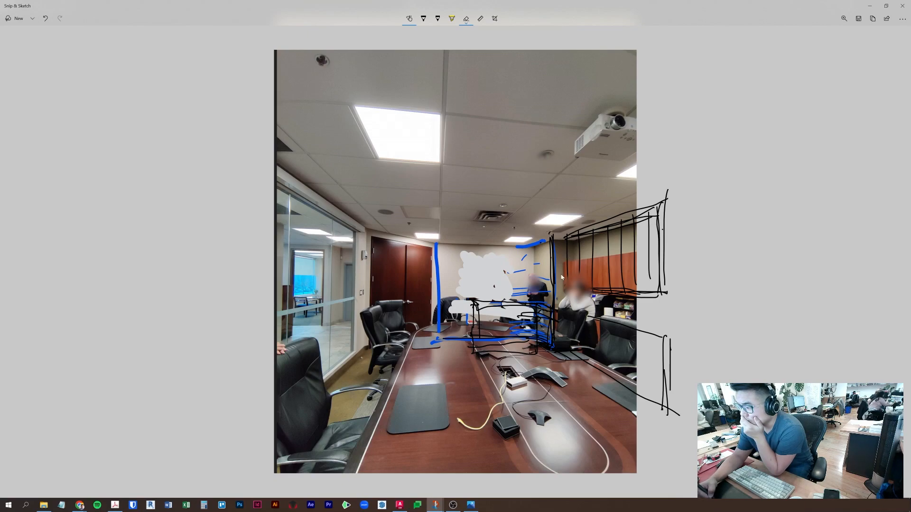
click(424, 19)
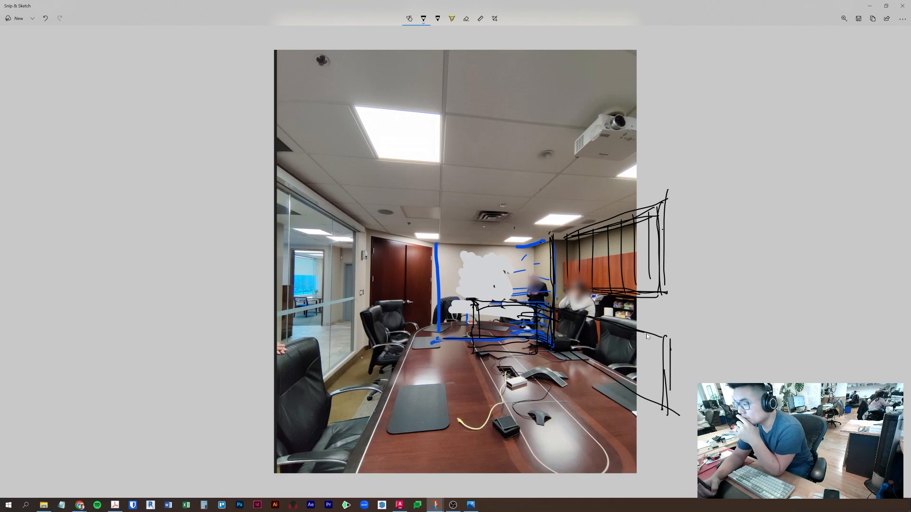
drag(656, 209, 655, 192)
drag(671, 401, 661, 207)
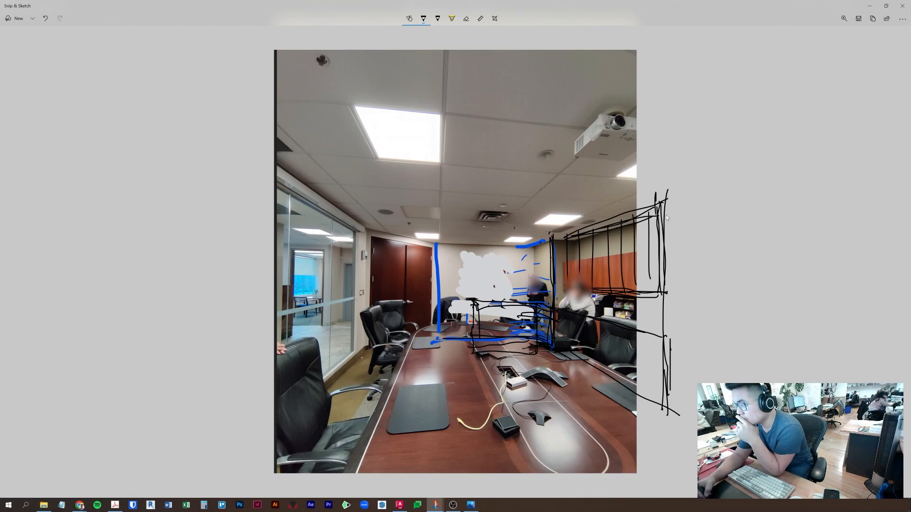
drag(575, 290, 648, 291)
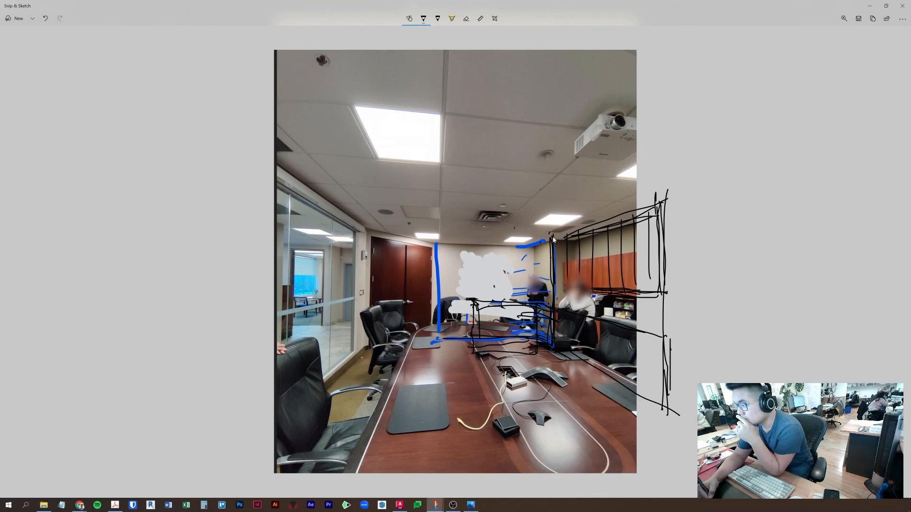
mouse_move(552, 240)
mouse_down()
mouse_move(439, 249)
mouse_move(434, 344)
mouse_move(536, 334)
mouse_move(468, 344)
mouse_up()
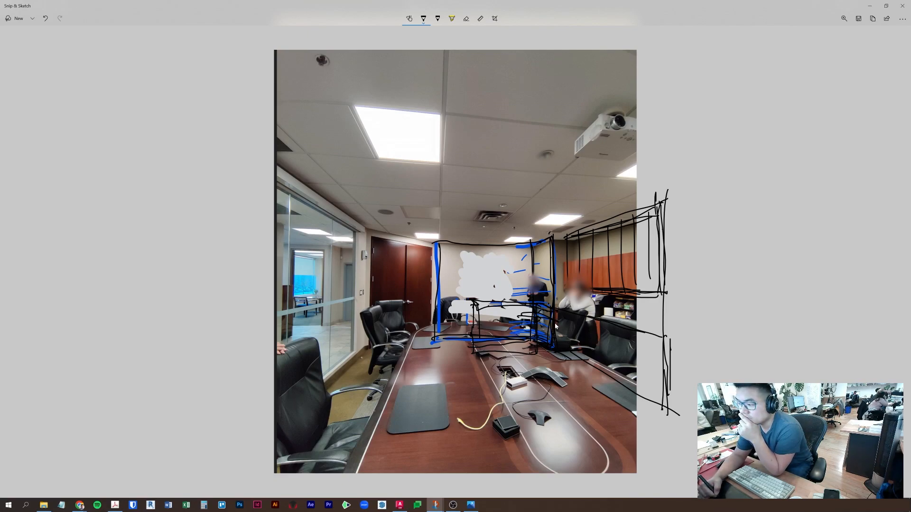
- Sketch the wall box edges and write a boxed 'LOGO?' on the whited-out wall
drag(407, 246, 459, 242)
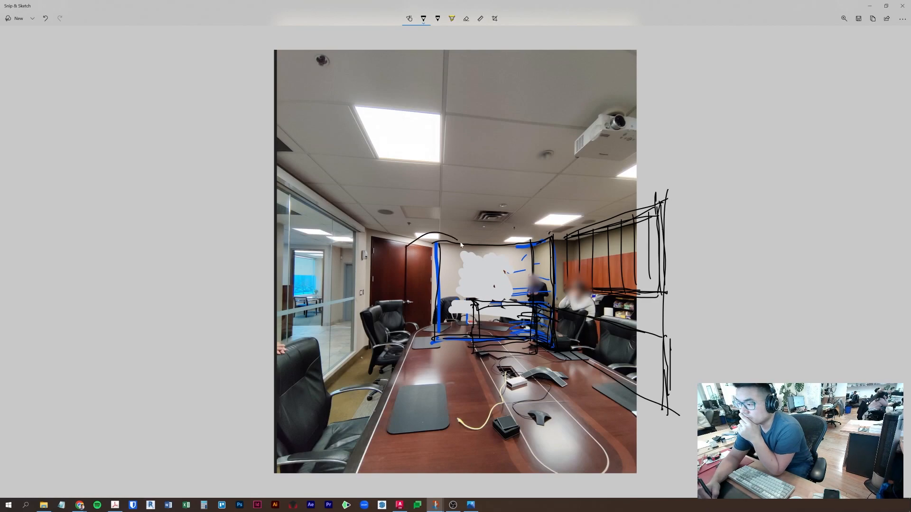
mouse_move(458, 283)
mouse_down()
mouse_move(460, 333)
mouse_move(442, 330)
mouse_move(457, 352)
mouse_up()
mouse_move(458, 319)
mouse_down()
mouse_move(457, 356)
mouse_move(443, 344)
mouse_up()
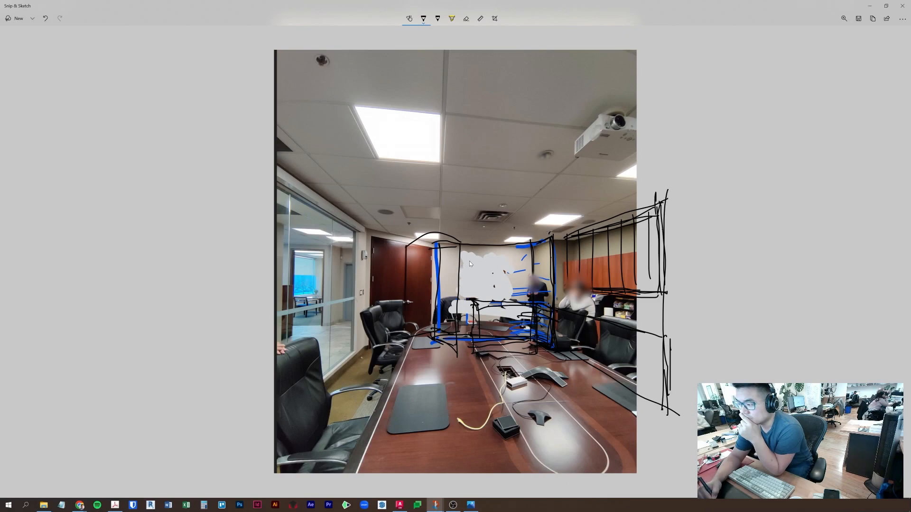
mouse_move(470, 263)
mouse_down()
mouse_move(475, 281)
mouse_move(480, 267)
mouse_up()
mouse_move(494, 267)
mouse_down()
mouse_move(490, 275)
mouse_move(504, 271)
mouse_move(460, 287)
mouse_up()
click(505, 276)
mouse_move(459, 256)
mouse_down()
mouse_move(511, 291)
mouse_move(513, 260)
mouse_move(511, 290)
mouse_up()
drag(509, 286, 456, 287)
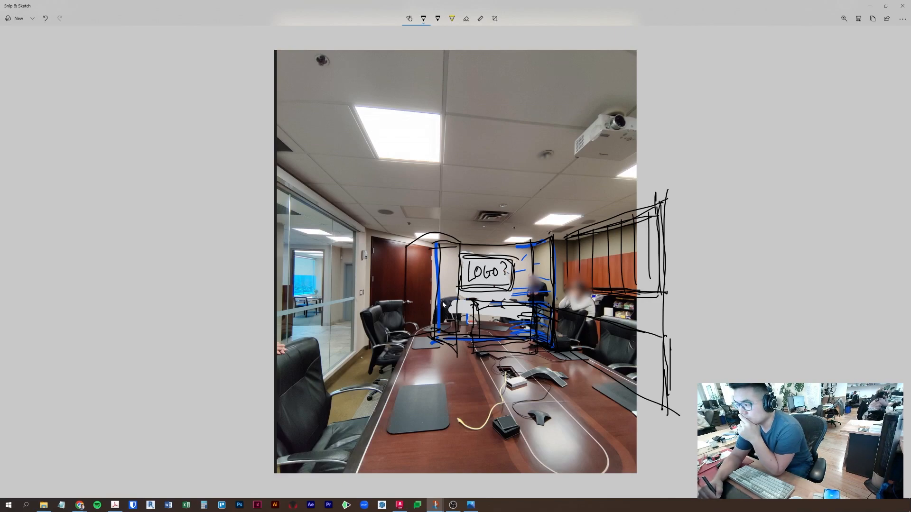
- Draw lines below the LOGO? box and across the glass wall toward the window
mouse_move(439, 302)
mouse_down()
mouse_move(532, 300)
mouse_move(475, 303)
mouse_move(523, 299)
mouse_up()
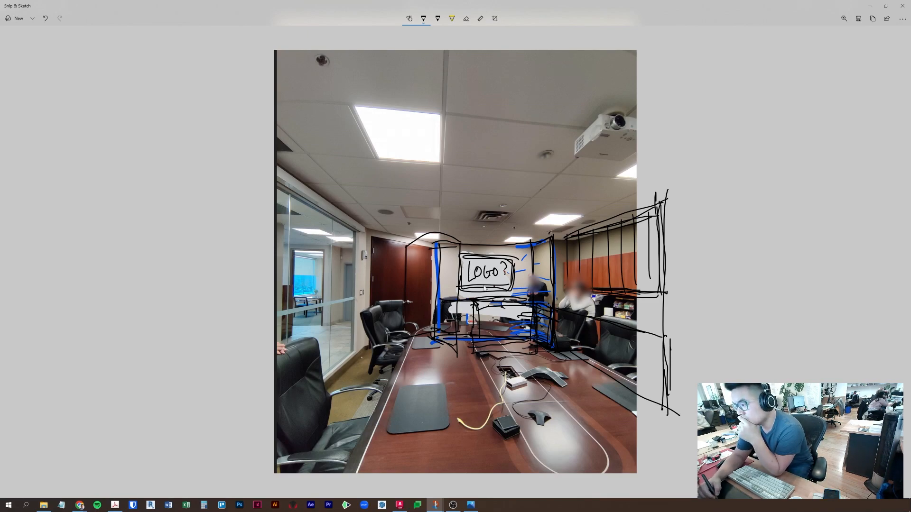
drag(442, 305, 532, 305)
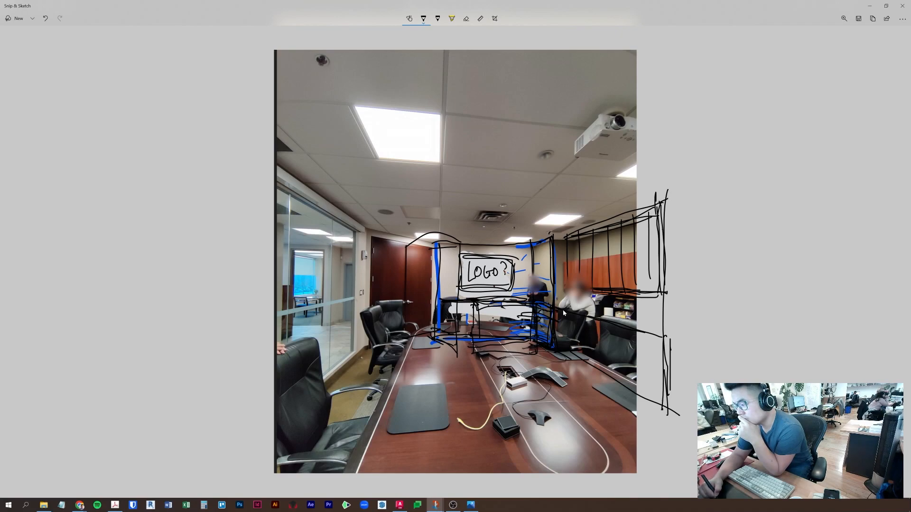
drag(371, 300, 289, 318)
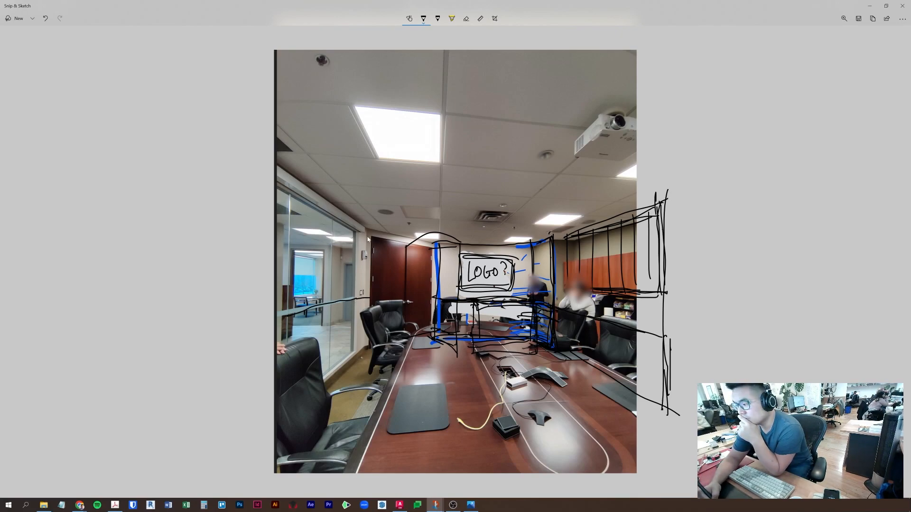
mouse_move(442, 300)
mouse_down()
mouse_move(439, 327)
mouse_move(464, 313)
mouse_move(478, 327)
mouse_move(548, 329)
mouse_move(532, 308)
mouse_up()
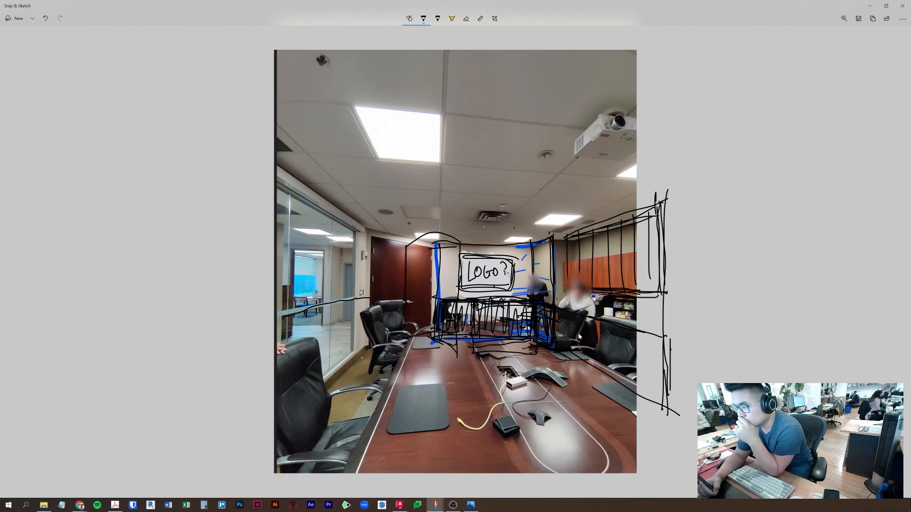
- Draw a leader up from the logo box and handwrite 'SIMPLE MINOR VIEW' near the ceiling
mouse_move(510, 250)
mouse_down()
mouse_move(510, 186)
mouse_move(527, 182)
mouse_up()
drag(527, 184, 531, 177)
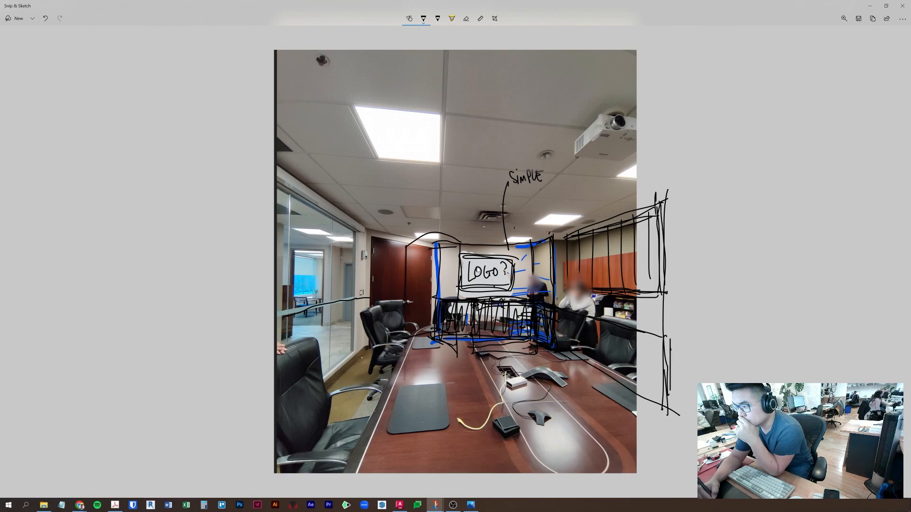
drag(520, 197, 539, 200)
drag(546, 190, 564, 184)
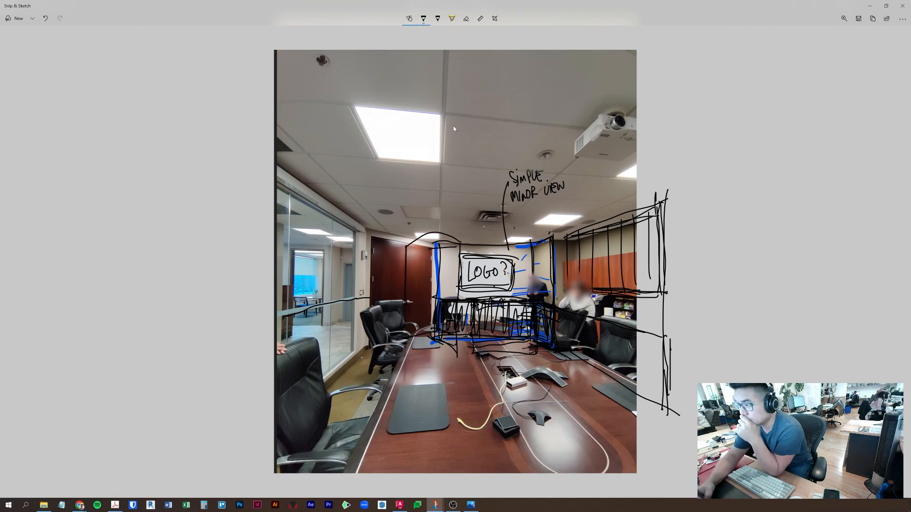
- Switch the pen to red and draw a line down the table
click(423, 18)
click(395, 69)
mouse_move(487, 347)
mouse_down()
mouse_move(559, 469)
mouse_move(561, 455)
mouse_up()
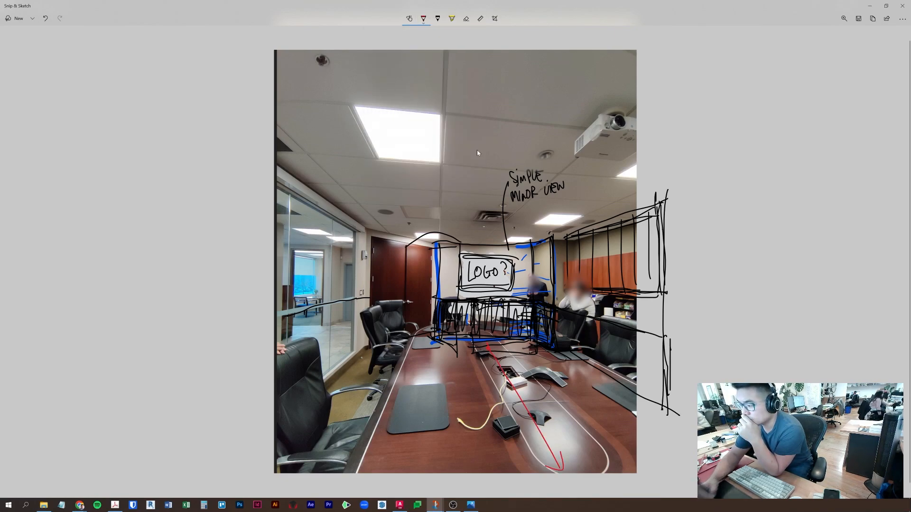
- Draw a thick red arrow down the length of the table
click(423, 18)
drag(380, 175, 425, 175)
click(567, 419)
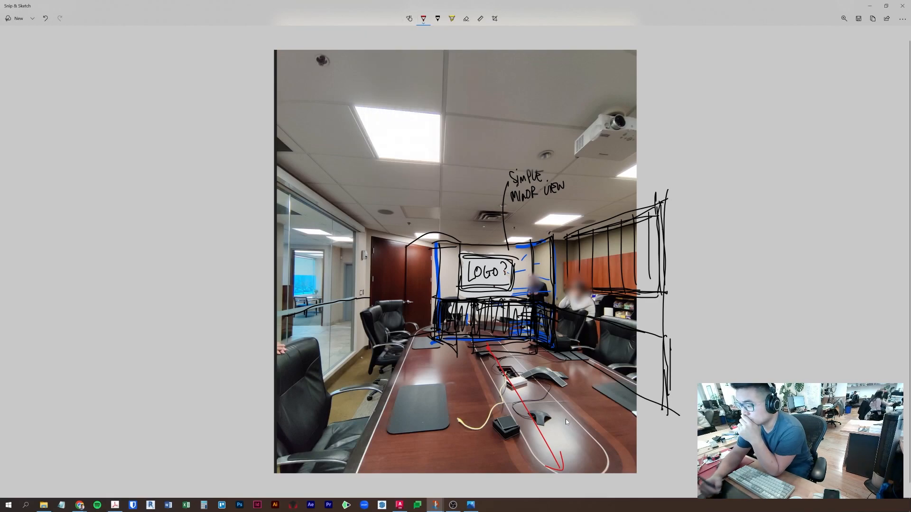
drag(489, 347, 562, 471)
drag(545, 467, 567, 448)
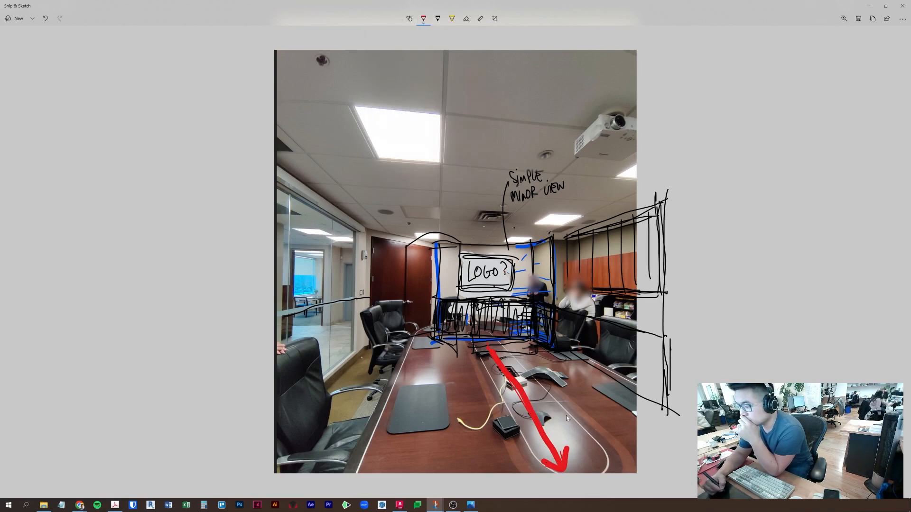
- With a thinner pen, write the 'MAIN VIEW' label beside the arrow
click(423, 23)
click(396, 175)
click(395, 197)
drag(577, 458, 646, 442)
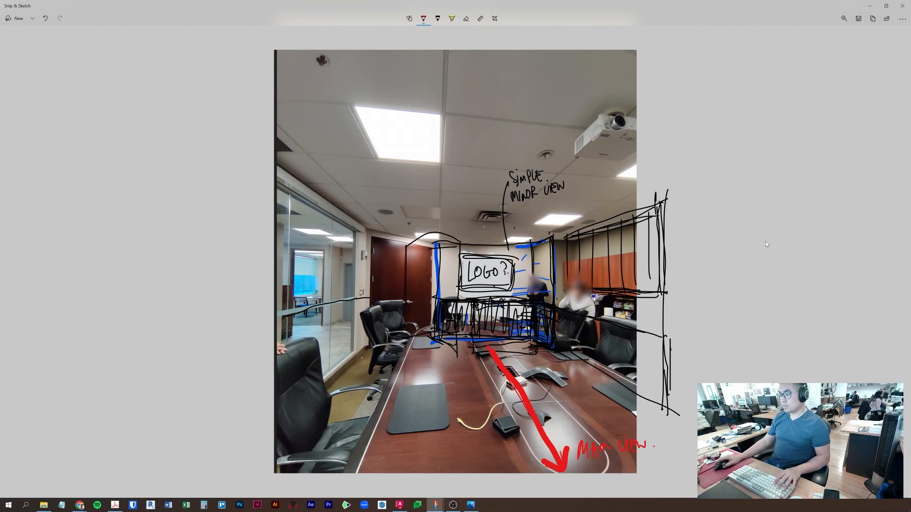
- Save the annotated photo with Ctrl+S and close Snip & Sketch
key(ctrl+s)
drag(124, 5, 910, 313)
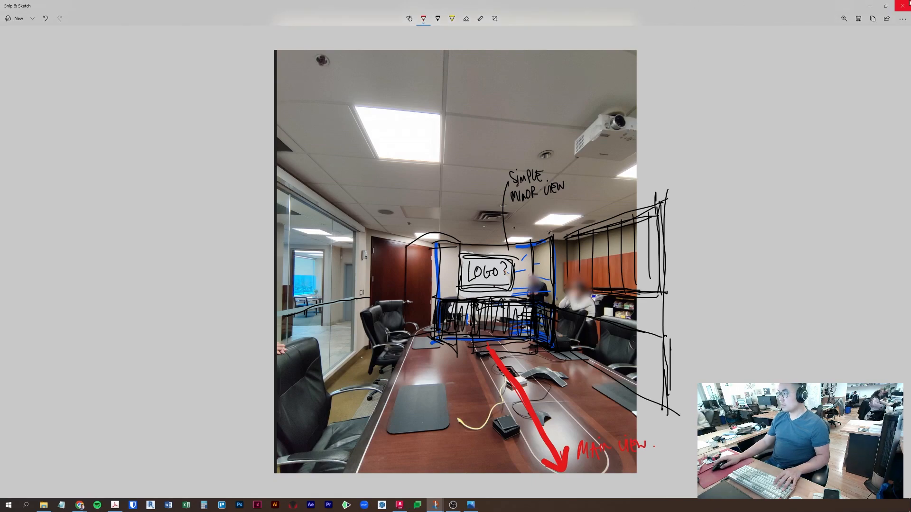
click(902, 6)
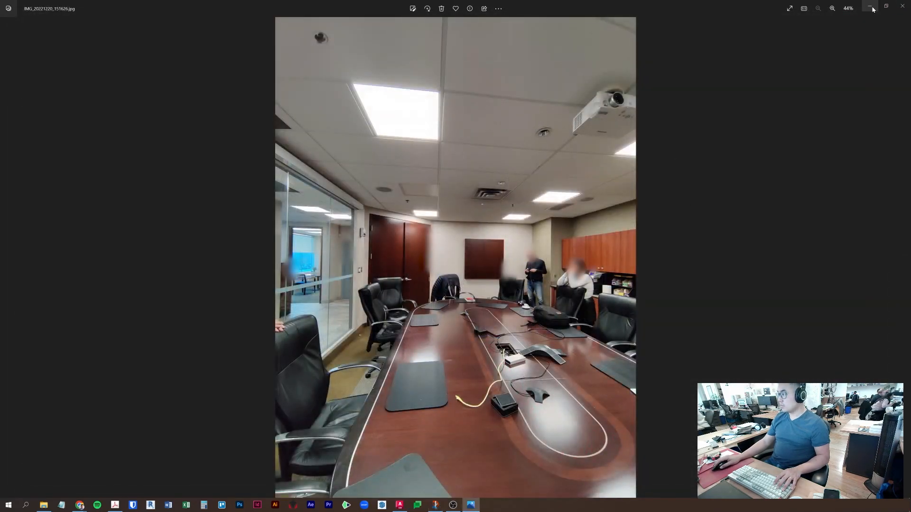
- Return to the floor plan and frame the banquette in the top wall recess
click(874, 8)
scroll(327, 234, up, 3)
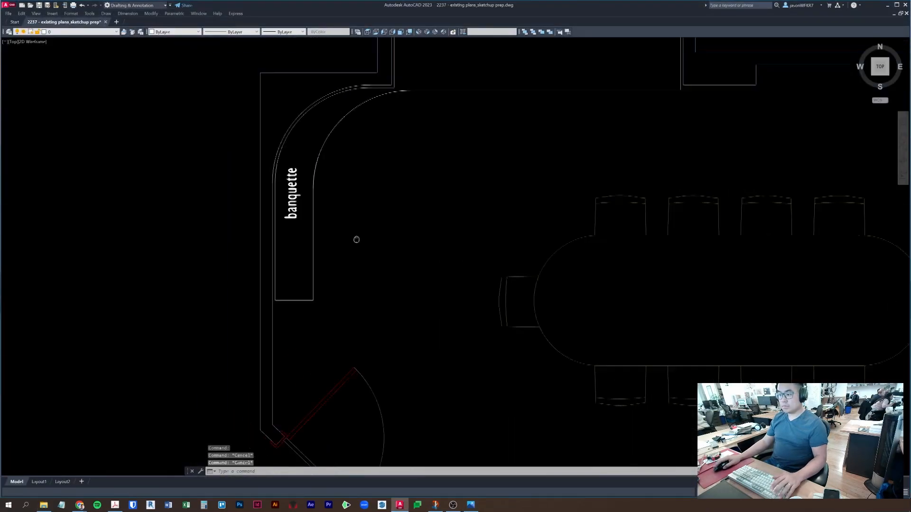
middle_drag(327, 234, 480, 257)
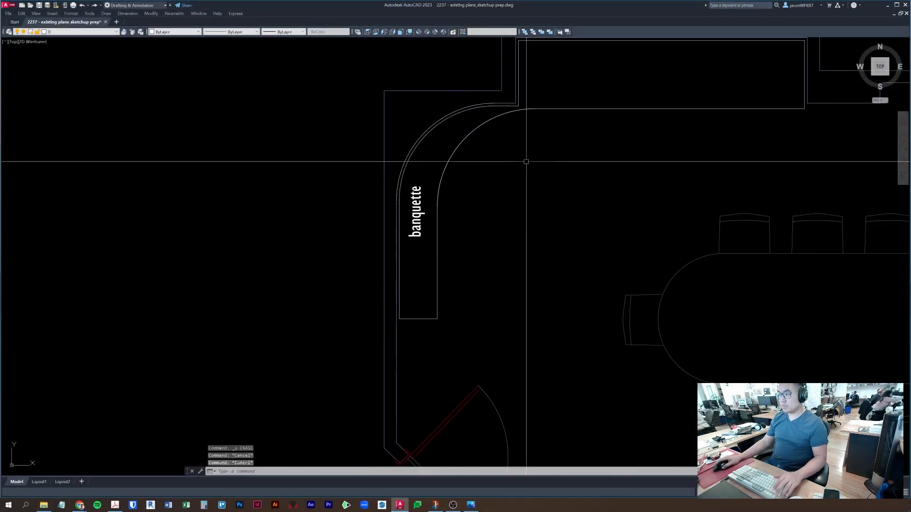
middle_drag(526, 162, 517, 220)
click(510, 144)
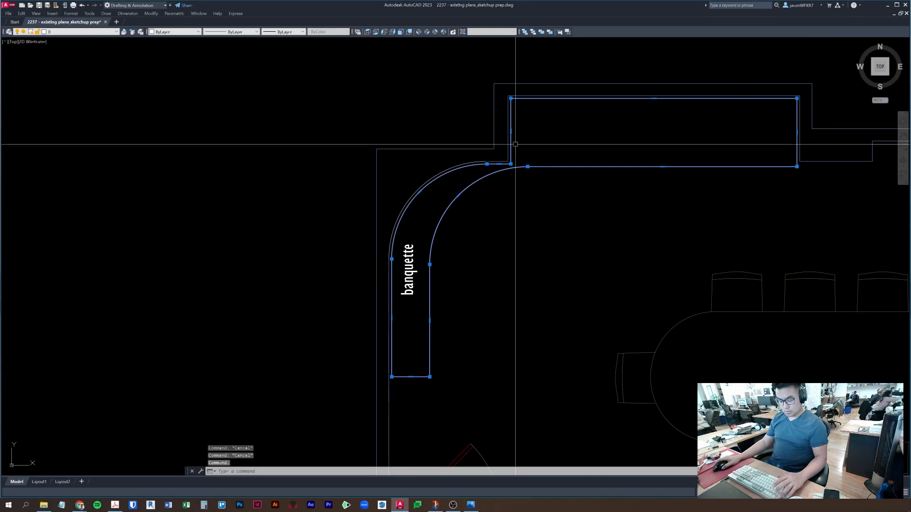
key(Escape)
- Draw a rectangular box spanning the top wall recess with RECTANG
text(rec)
key(Return)
click(510, 98)
click(796, 166)
key(Escape)
- Erase the old banquette outline
click(451, 227)
click(443, 193)
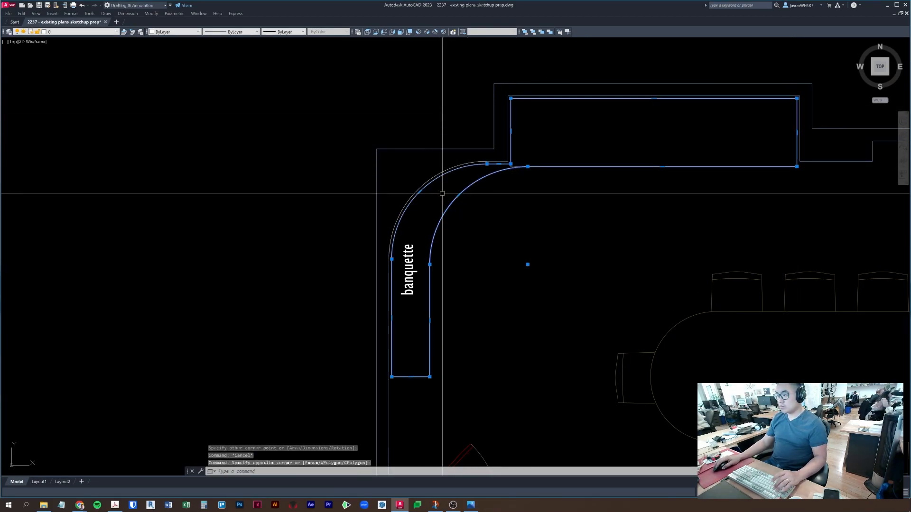
text(e)
key(Return)
key(Escape)
- Check the new rectangle's grips, then delete the leftover banquette arc
key(Escape)
text(f)
key(Return)
click(552, 166)
key(Escape)
click(572, 166)
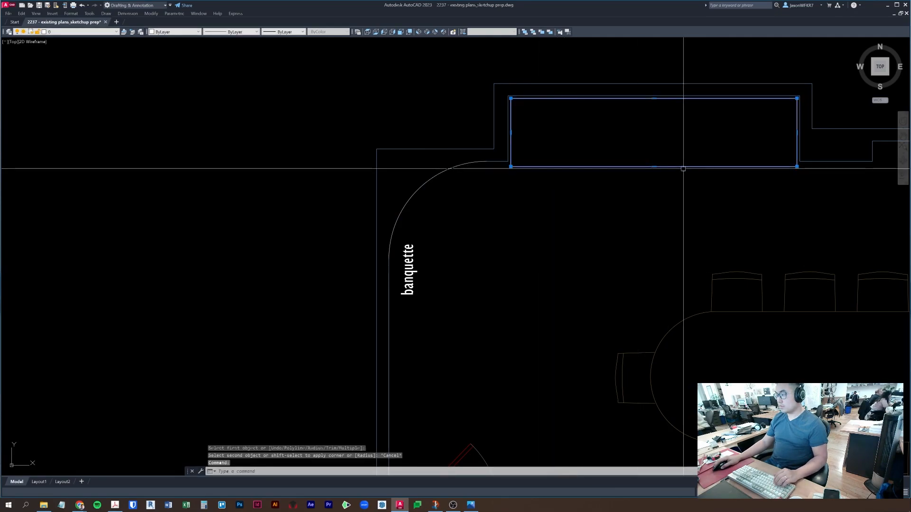
click(655, 167)
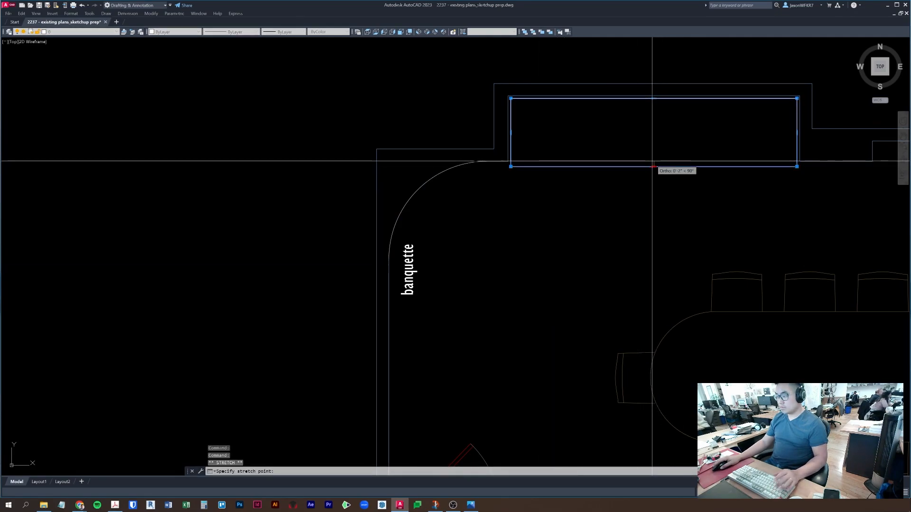
key(Escape)
key(Escape)
middle_drag(525, 189, 571, 203)
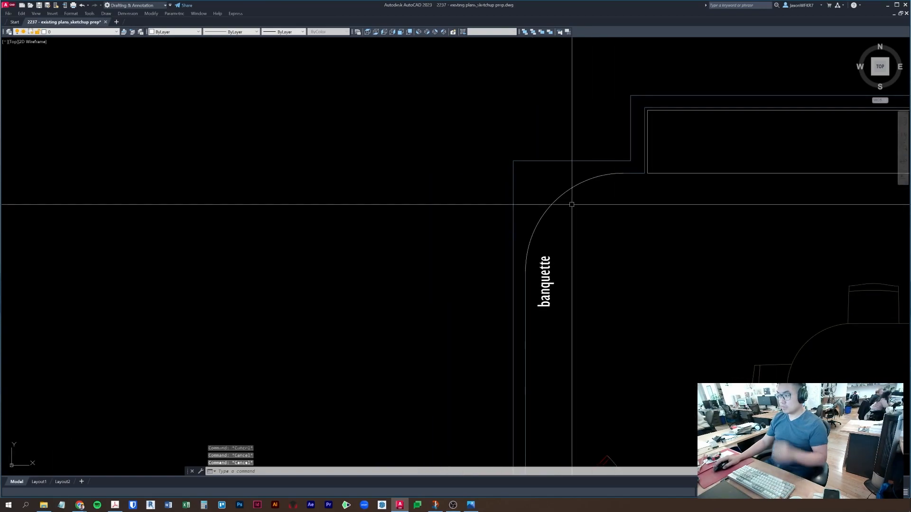
click(562, 194)
key(Delete)
- Fillet the top and left walls into a square top-left room corner
text(f)
key(Return)
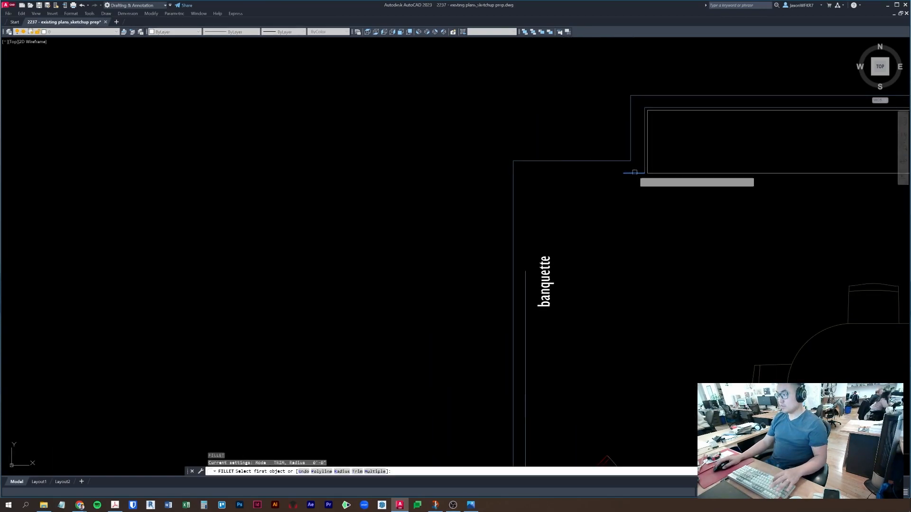
click(636, 173)
click(526, 219)
key(Escape)
- Erase the banquette text label
click(546, 282)
text(e)
key(Return)
key(Escape)
key(Escape)
key(Escape)
- Move the annotated photo to the other screen and select the right-hand window line
middle_drag(562, 328, 556, 188)
scroll(557, 191, down, 4)
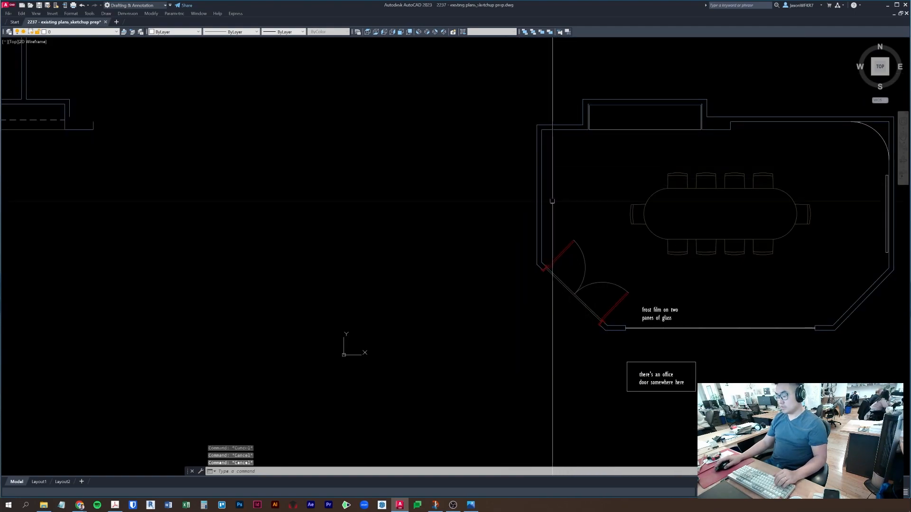
click(910, 210)
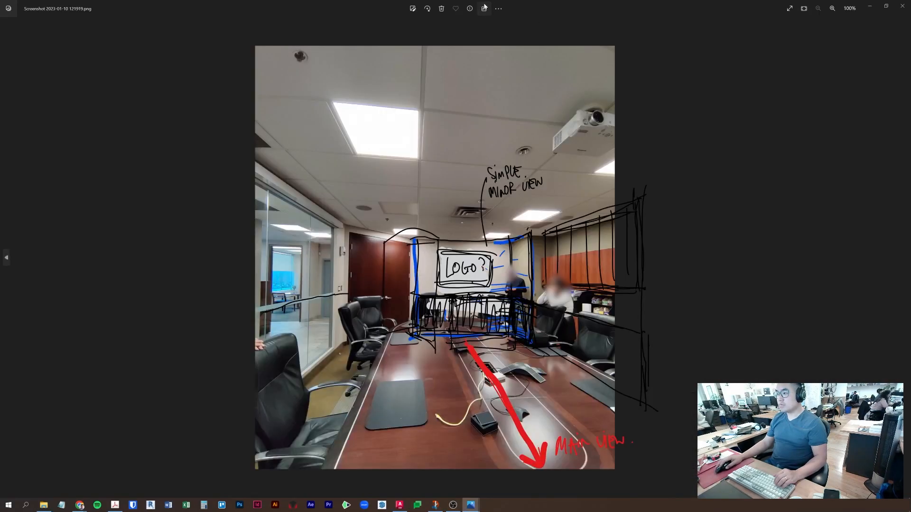
drag(704, 3, 910, 10)
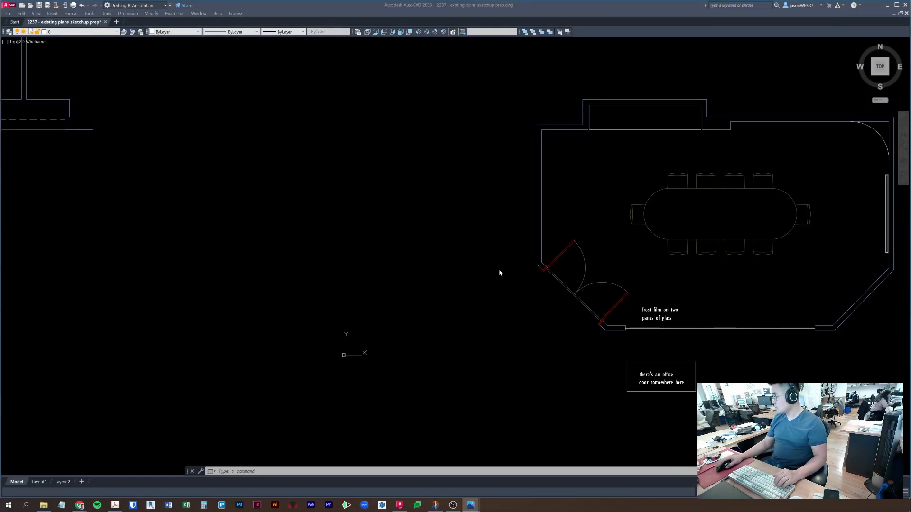
click(394, 226)
key(Escape)
key(Escape)
key(Escape)
mouse_move(689, 203)
middle_down()
mouse_move(687, 218)
mouse_move(611, 236)
middle_up()
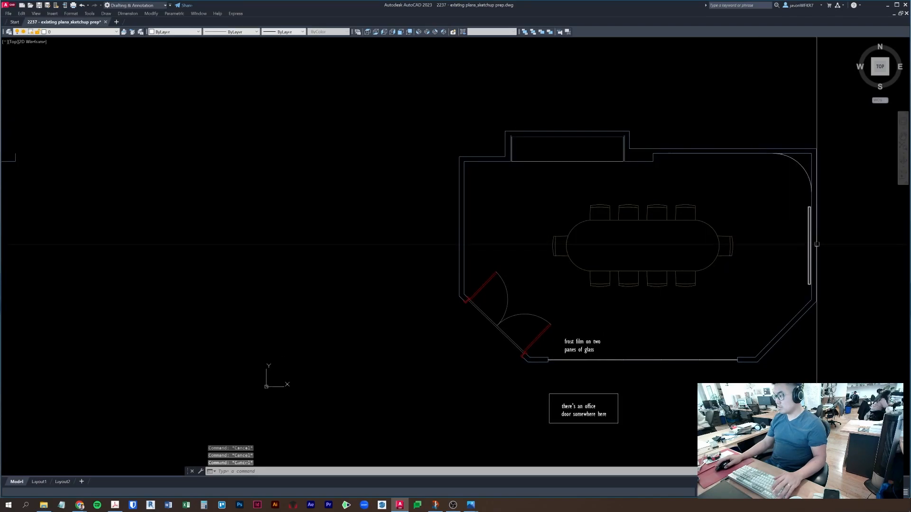
click(810, 243)
- Copy the window line onto the room's left wall
text(co)
key(space)
click(793, 254)
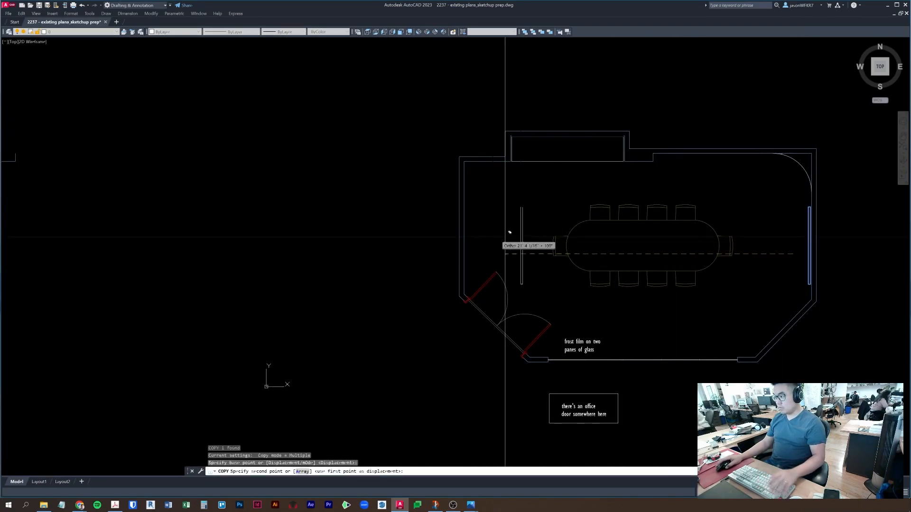
scroll(446, 226, up, 5)
click(458, 221)
key(Escape)
- Select the copied panel rectangle and try moving it to the wall midpoint
click(533, 279)
click(526, 288)
middle_drag(547, 265, 555, 211)
text(m,)
key(space)
scroll(555, 211, up, 3)
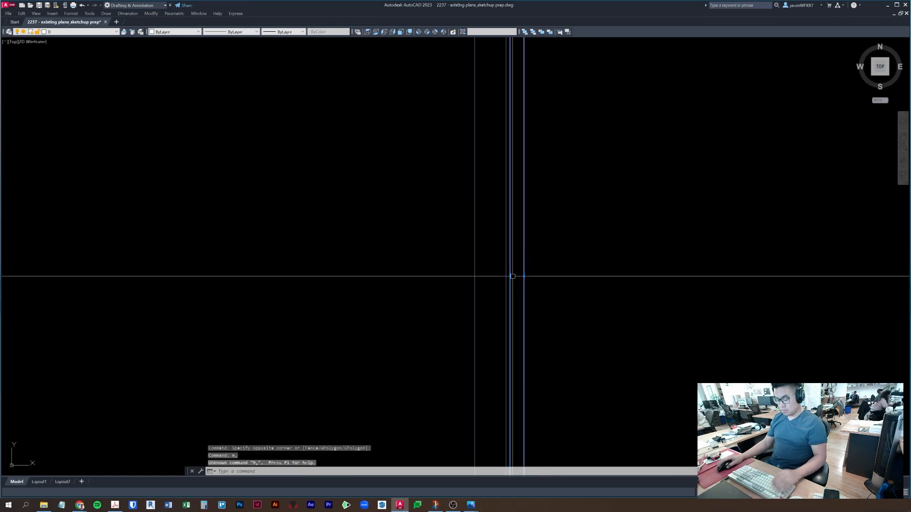
text(m)
key(space)
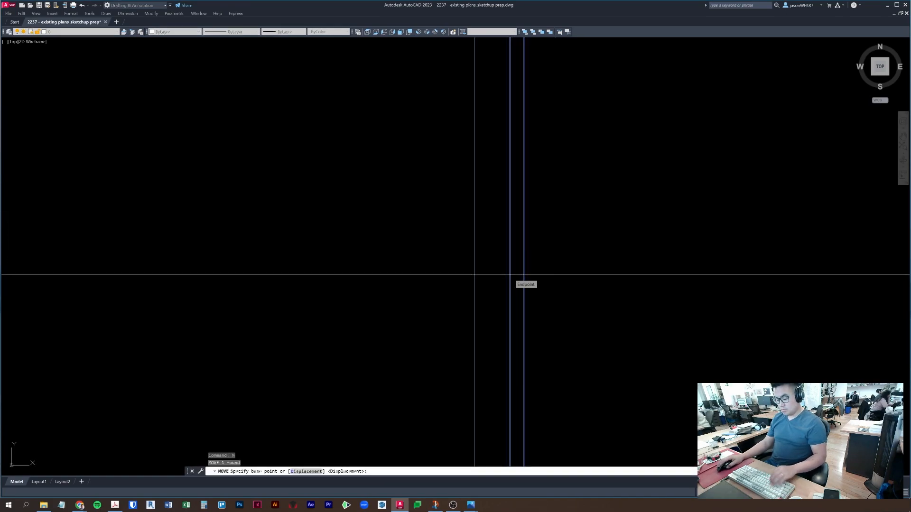
click(510, 275)
scroll(524, 252, down, 2)
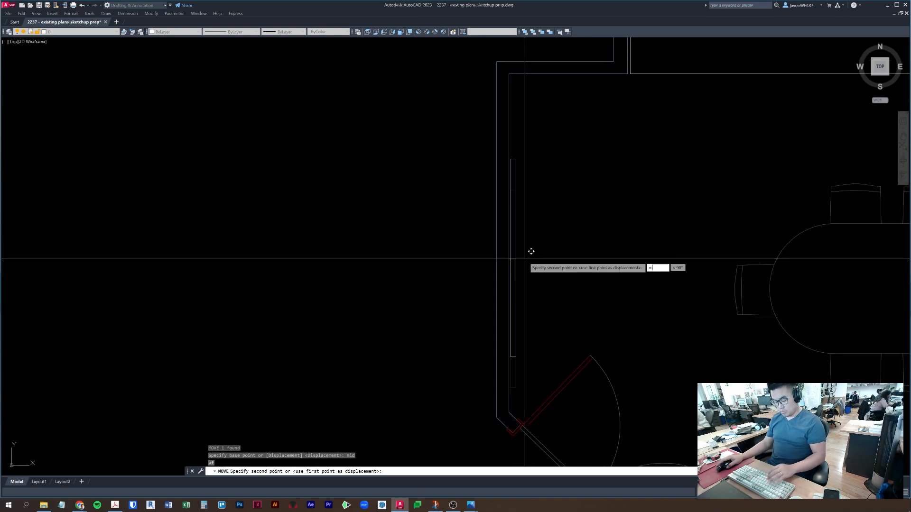
key(Escape)
key(Escape)
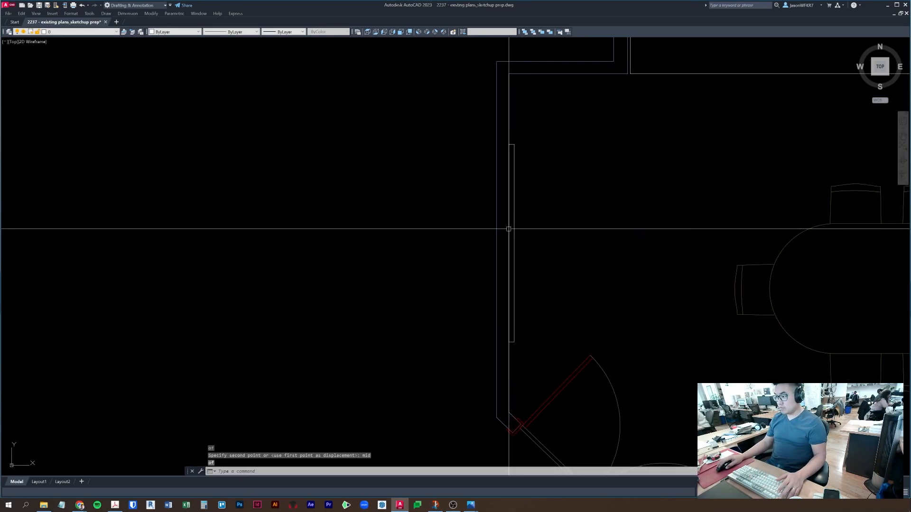
- Shift the panel rectangle by 1 unit
text(m)
key(space)
click(542, 238)
text(1)
key(space)
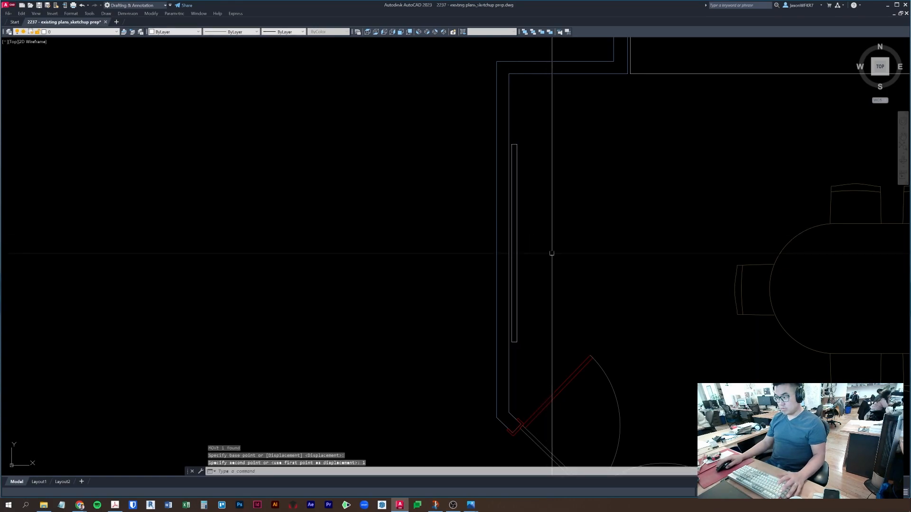
key(Escape)
- Create an MTEXT label reading 'logo wall' near the left wall
text(mt)
key(space)
click(540, 170)
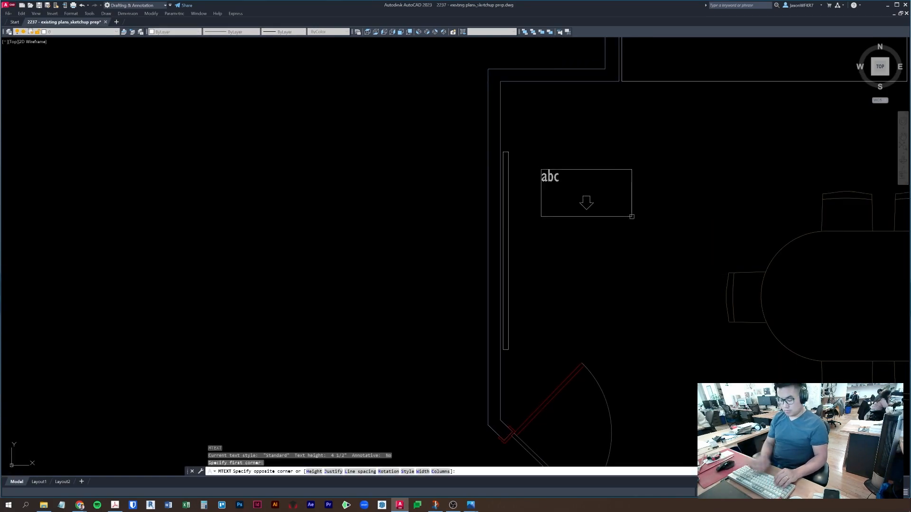
click(631, 217)
text(logo wall)
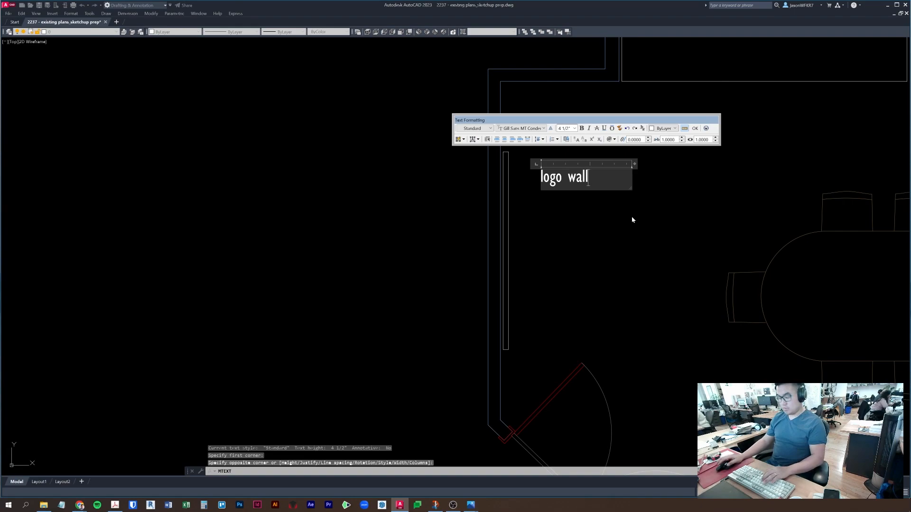
click(631, 217)
key(Escape)
- Rotate the 'logo wall' label 90° so it runs vertically
click(549, 179)
click(541, 169)
key(space)
key(space)
click(546, 122)
middle_drag(568, 137, 494, 169)
key(space)
key(Escape)
- Try nudging the 'logo wall' label down by 3
click(536, 152)
key(space)
click(546, 181)
text(3)
key(Escape)
key(Escape)
key(Escape)
- Move the 'logo wall' label beside the left-wall panel with snap and ortho off
click(539, 192)
click(516, 164)
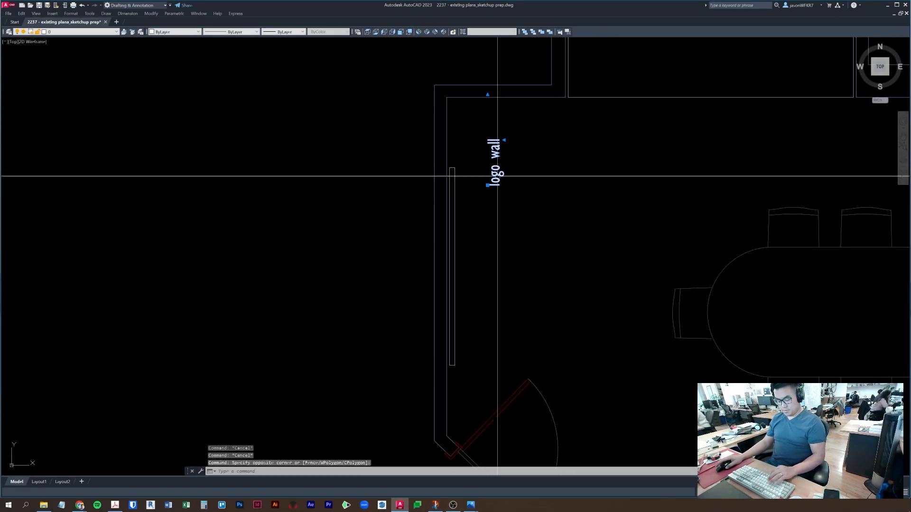
text(m)
key(space)
click(533, 207)
key(F3)
key(F8)
click(513, 308)
key(Escape)
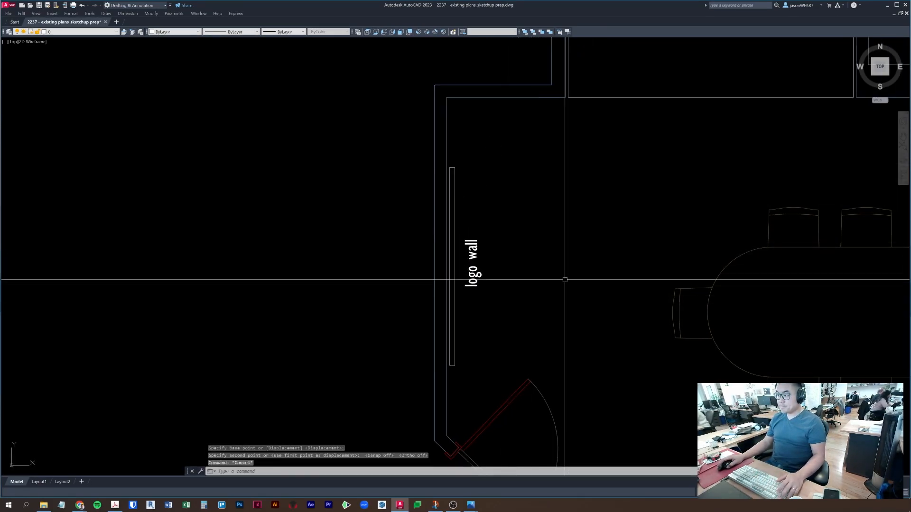
scroll(419, 269, down, 2)
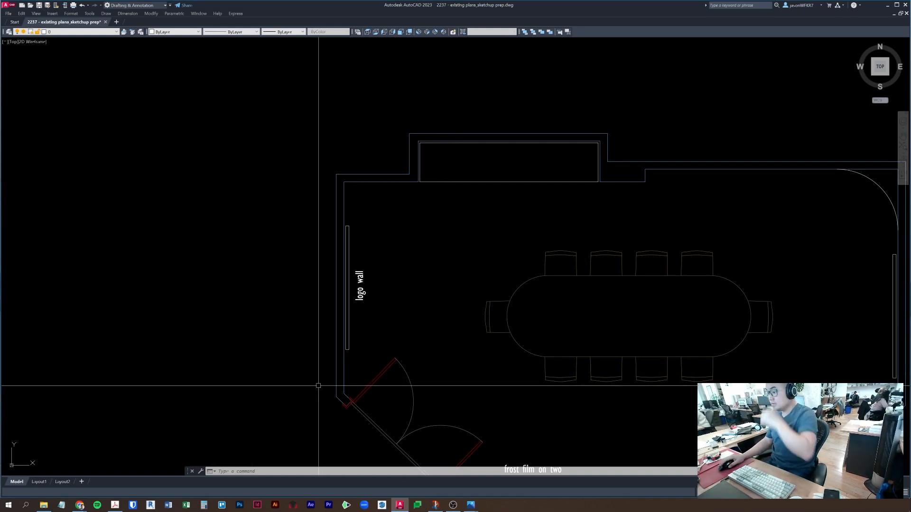
- Draw a 12-inch-wide rectangle starting at the inner wall corner
key(Escape)
key(Escape)
key(Return)
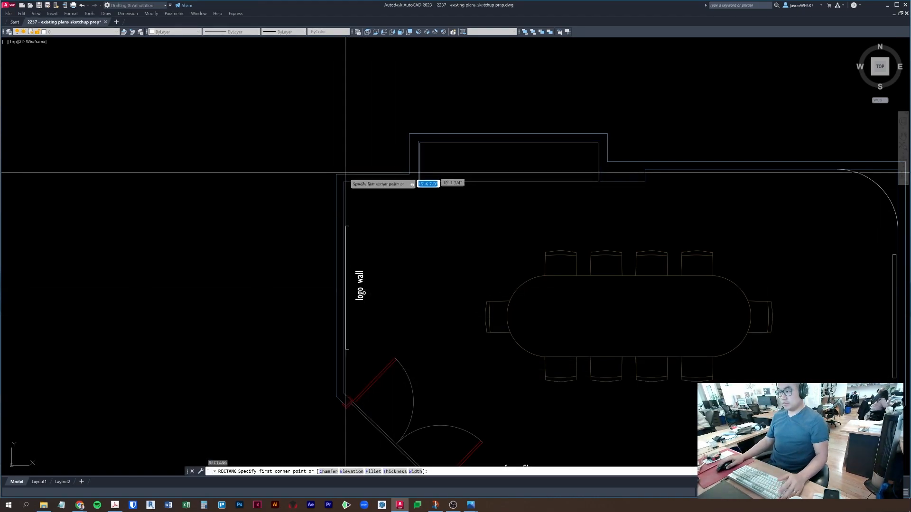
click(345, 181)
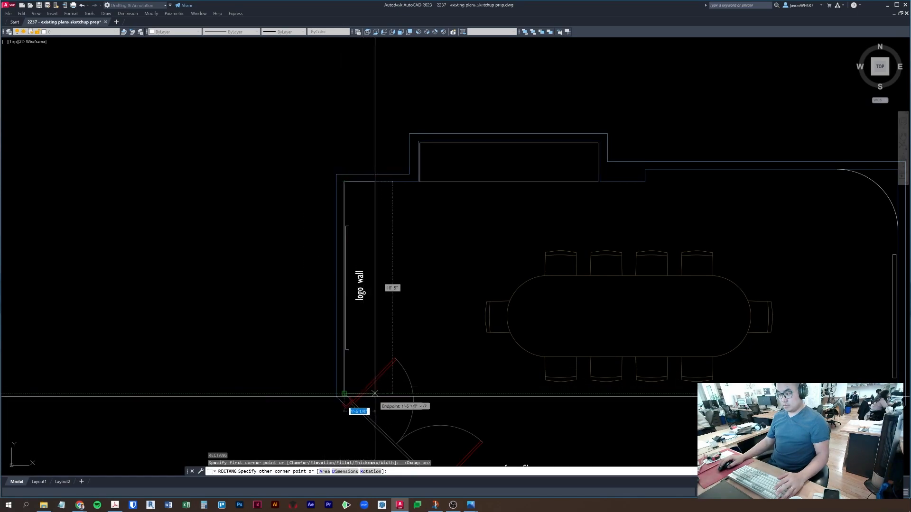
text(12)
key(Return)
key(Escape)
key(Escape)
key(Escape)
click(362, 376)
- Stretch the box's top edge down 8 inches and its bottom edge up 8 inches
middle_drag(427, 338, 500, 179)
middle_drag(430, 239, 431, 351)
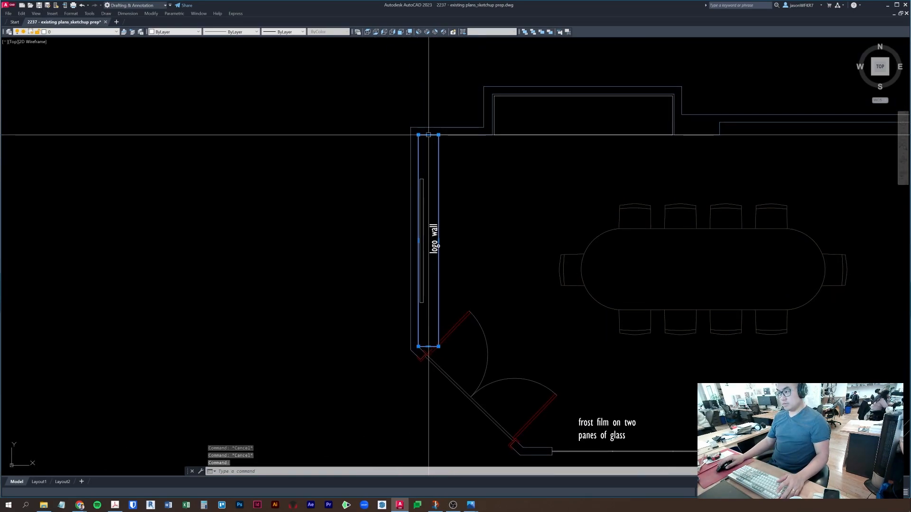
click(428, 136)
key(F8)
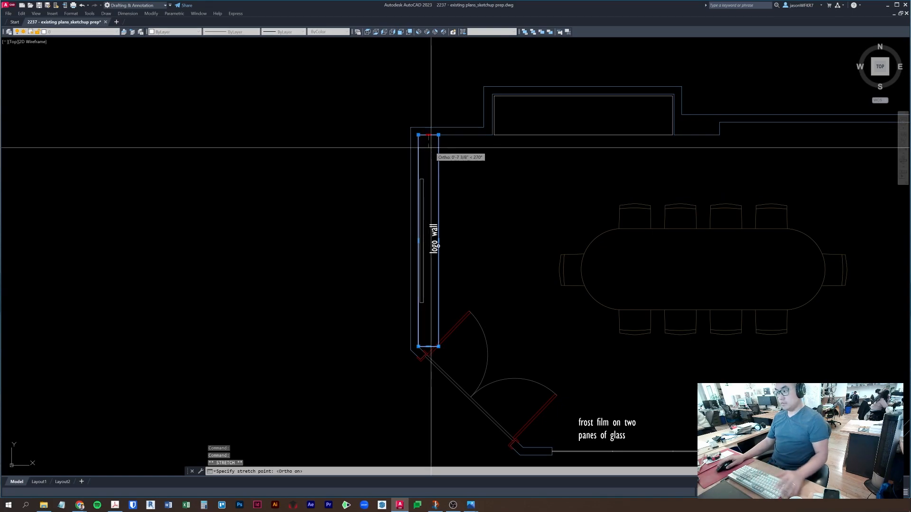
text(8)
key(Return)
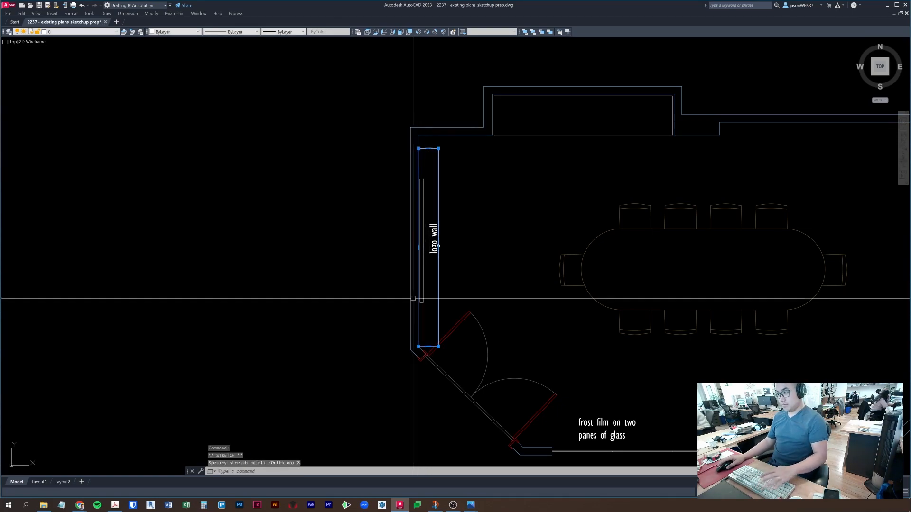
click(428, 346)
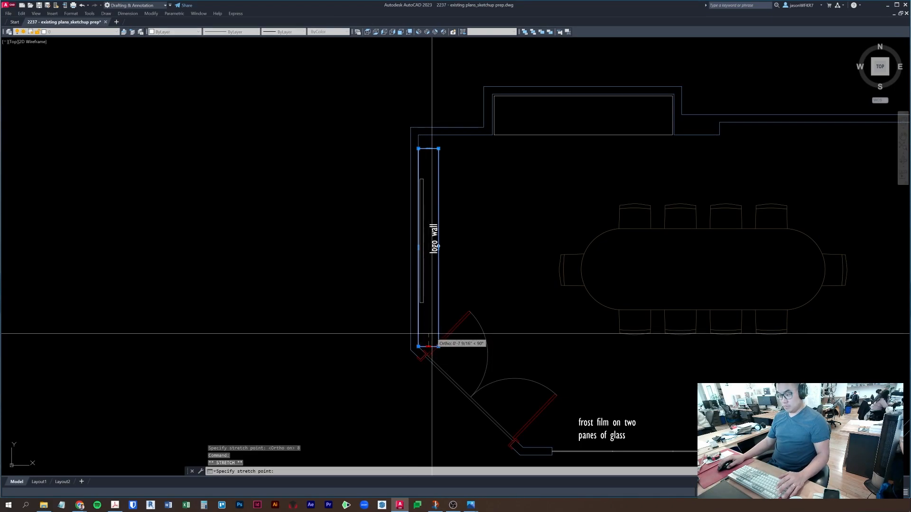
text(8)
key(Return)
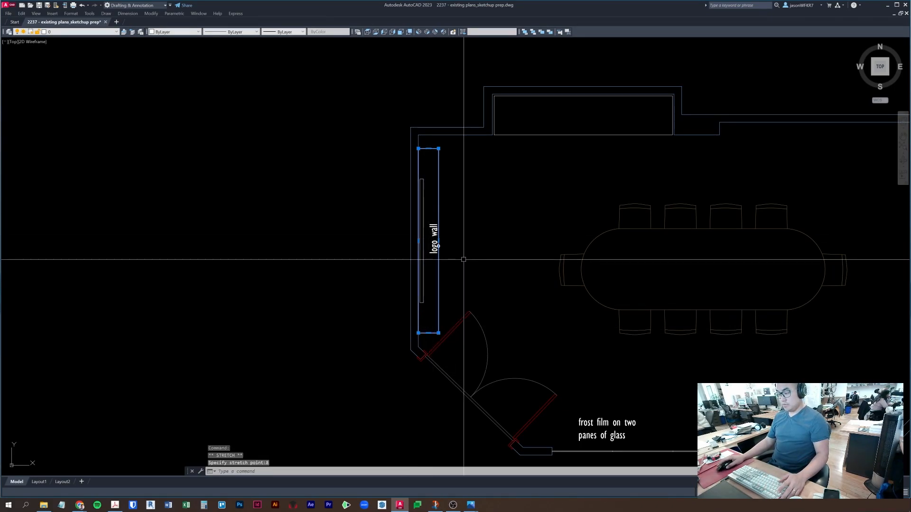
- Shorten the box 3 more inches at each end and widen it 6 inches into the room
click(428, 333)
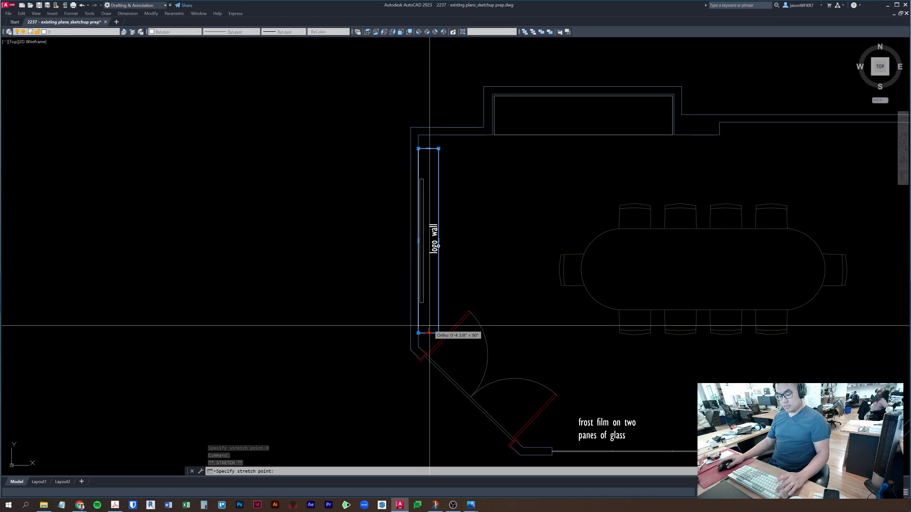
text(3)
key(Return)
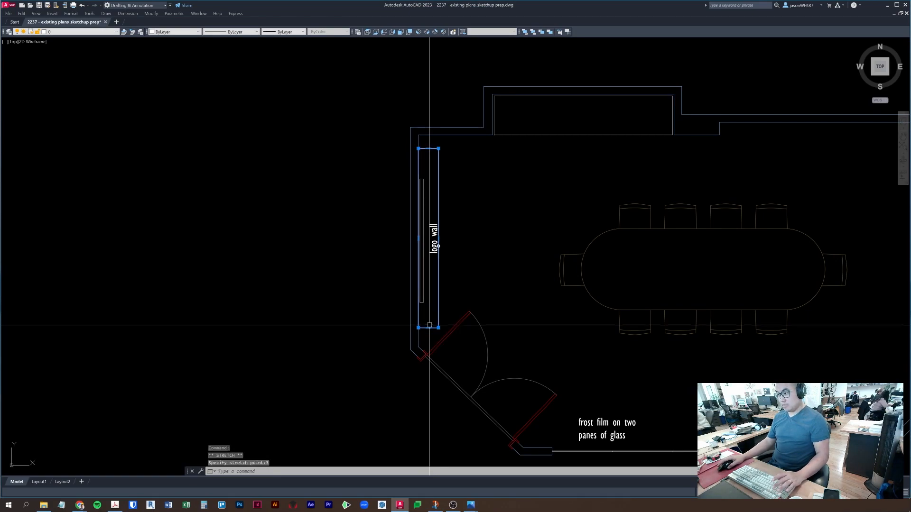
click(429, 148)
text(3)
key(Return)
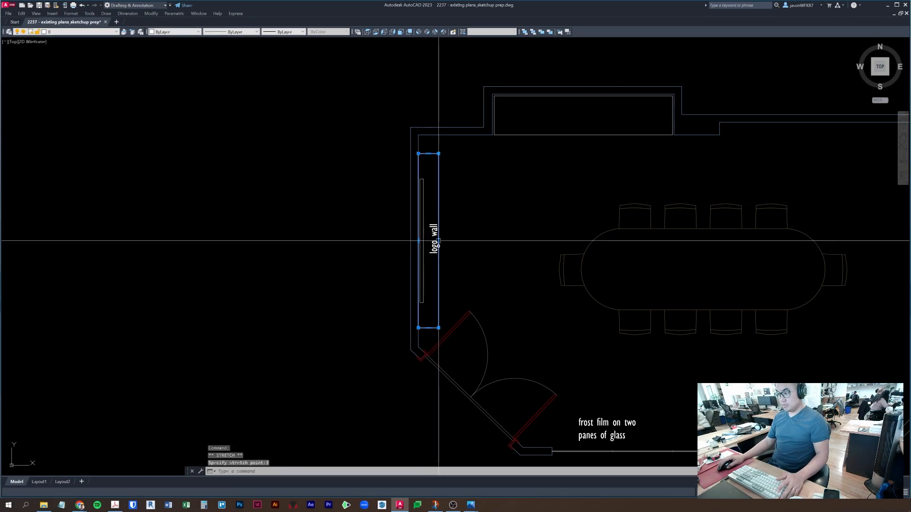
click(438, 241)
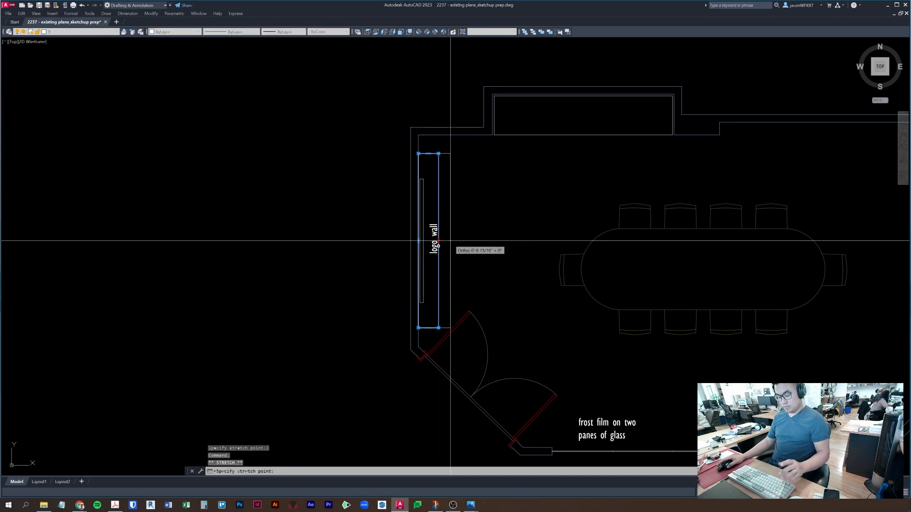
text(6)
key(Return)
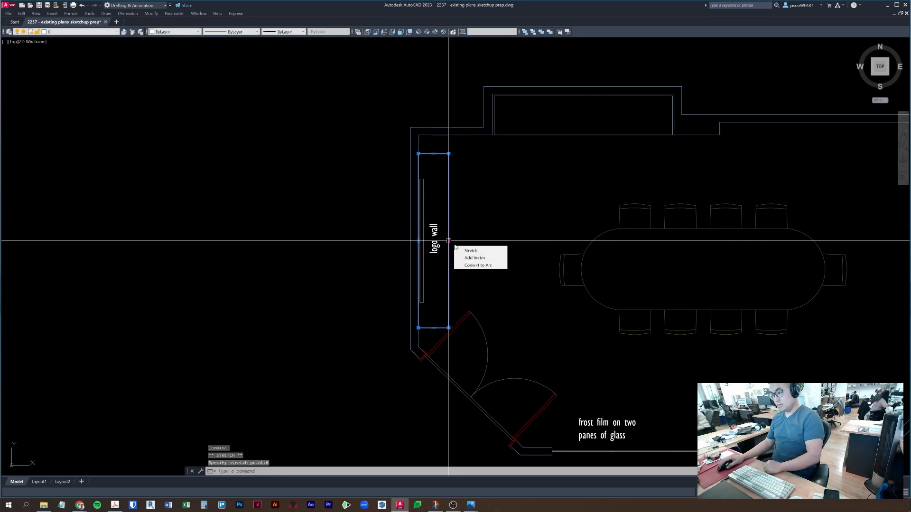
key(Escape)
- Abandon a 15-unit offset and slightly reposition the box's right edge
text(o)
key(Return)
text(15)
key(Return)
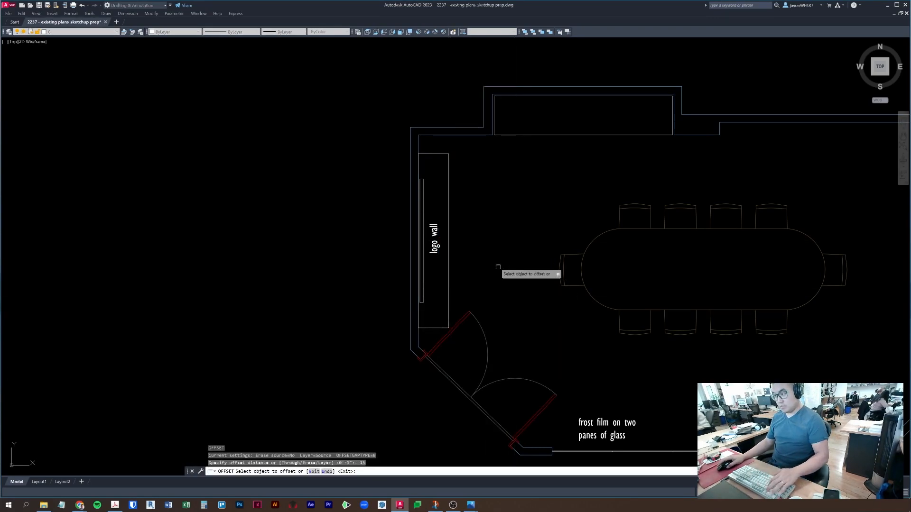
key(Escape)
click(448, 190)
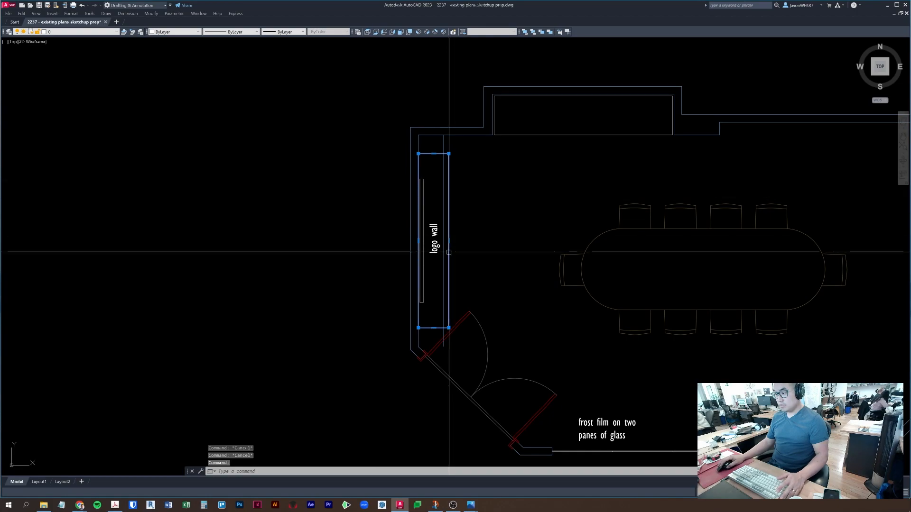
click(448, 241)
click(446, 241)
- Erase the stray vertical line beside the logo wall box
click(443, 147)
text(e)
key(Return)
key(Escape)
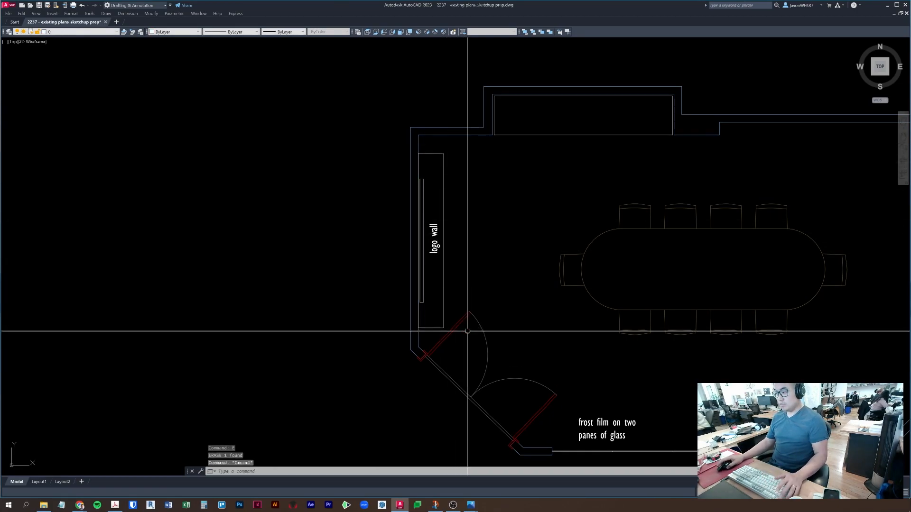
key(Escape)
key(Escape)
scroll(448, 328, up, 2)
- Fillet the box's bottom-right corner with a 1-foot radius
text(f)
key(Return)
text(r)
key(Return)
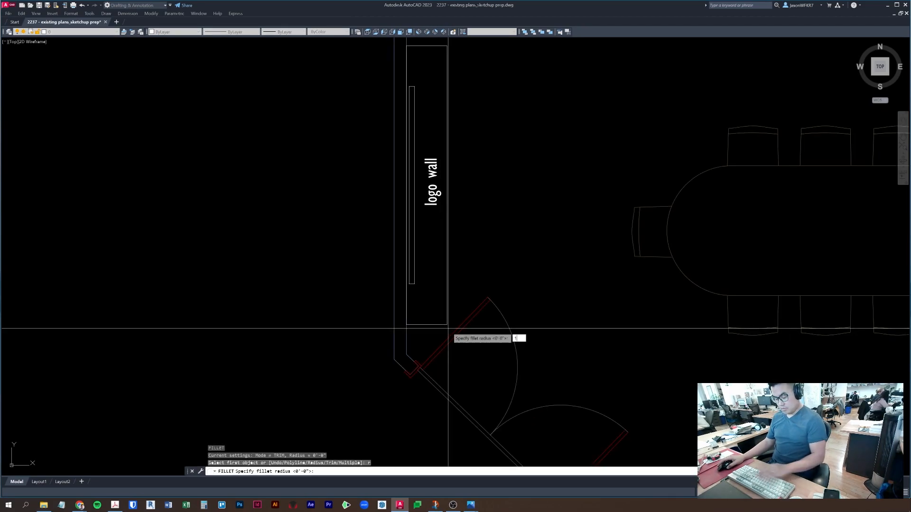
text(1)
key(Return)
click(420, 324)
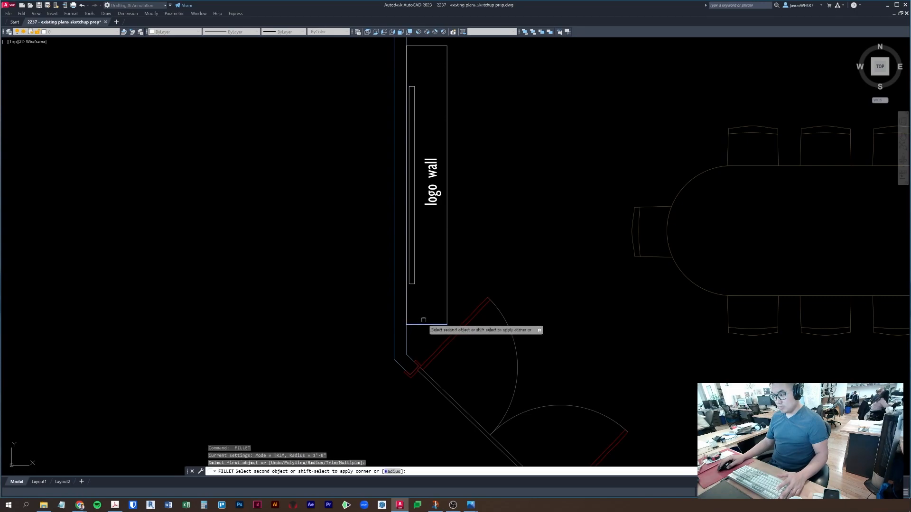
click(446, 281)
key(Escape)
- Fillet the box's top-right corner with the same 1-foot radius
middle_drag(454, 234, 457, 345)
key(Escape)
key(space)
click(451, 207)
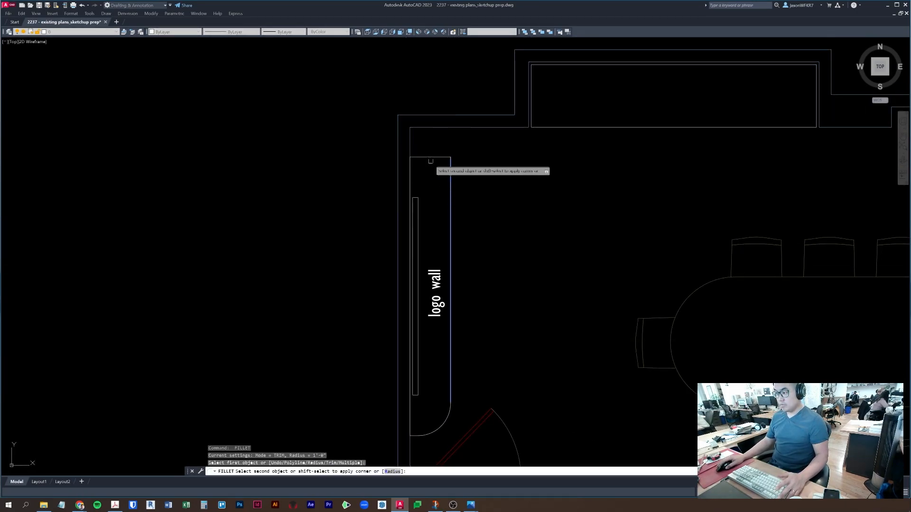
key(Escape)
scroll(451, 197, down, 5)
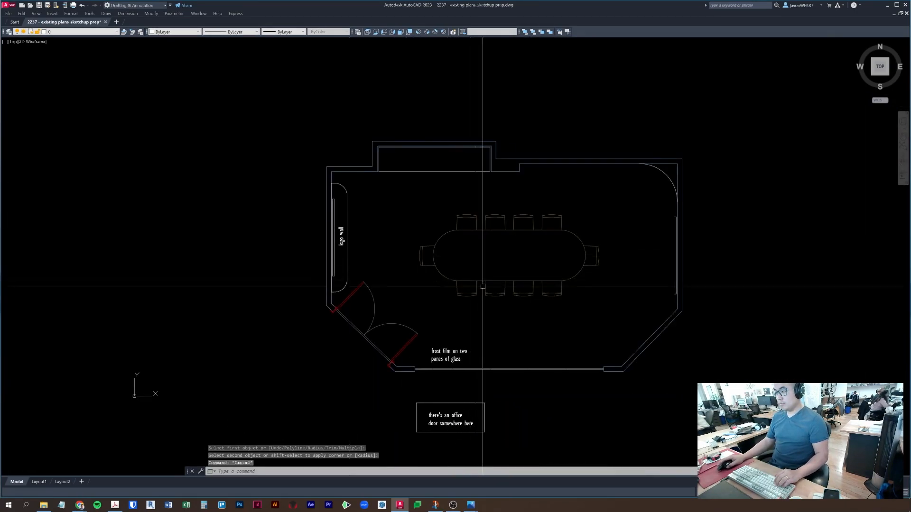
scroll(494, 258, up, 3)
key(Escape)
key(Escape)
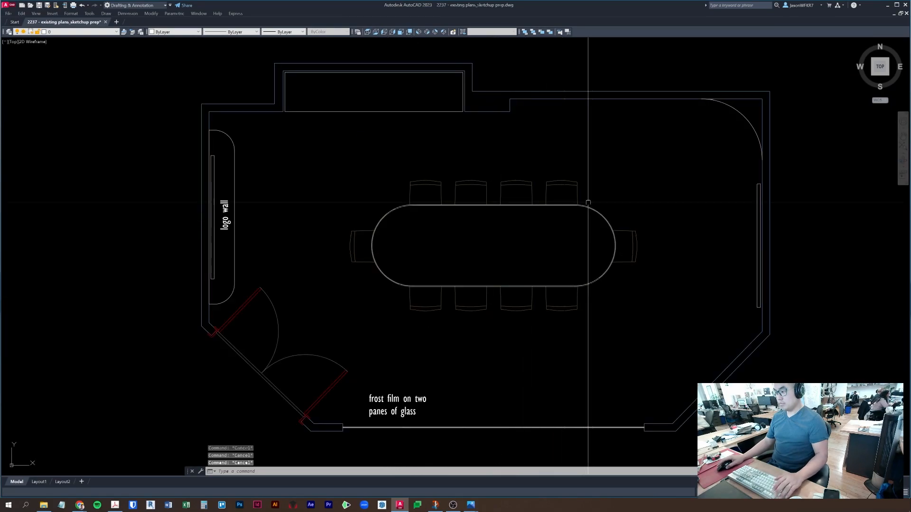
- Try an offset of 2 and a line on the oval table, then cancel both
key(Escape)
text(o)
key(Return)
text(2)
key(Return)
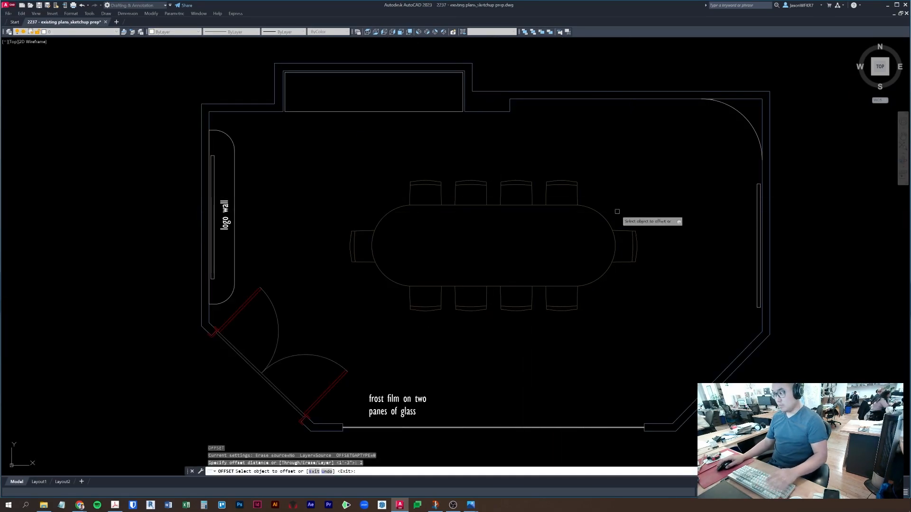
key(Escape)
key(Escape)
click(604, 212)
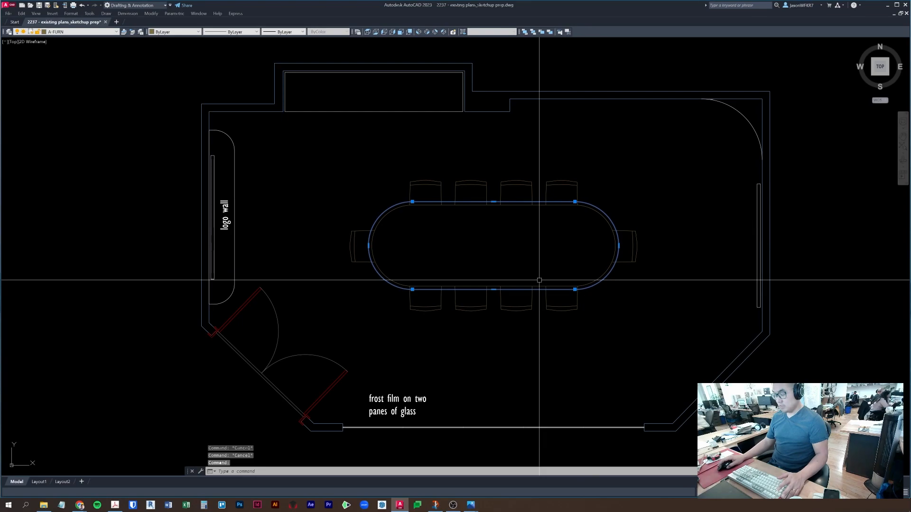
text(l)
key(Return)
key(Escape)
key(Escape)
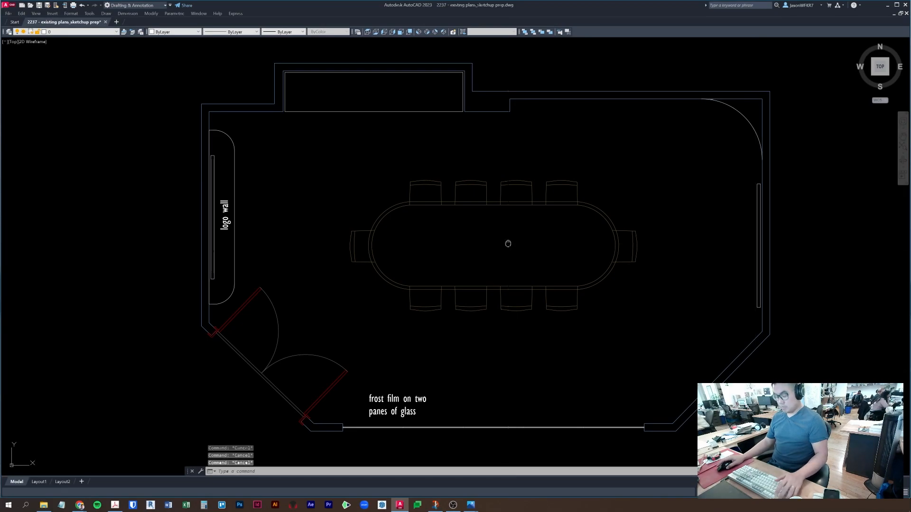
- Draw a vertical line across the table and a rectangle tabletop segment on its right half
text(l)
key(Return)
scroll(491, 204, up, 3)
click(493, 203)
click(493, 386)
key(Escape)
text(rec)
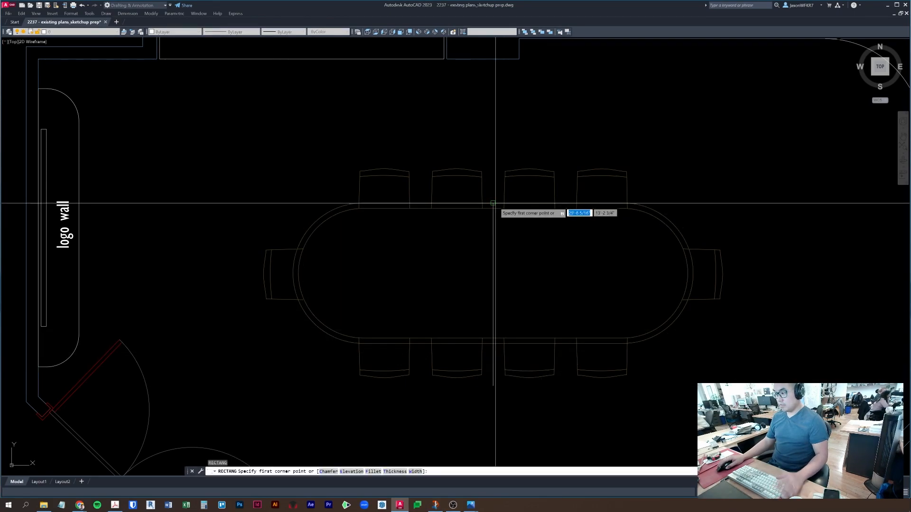
key(Return)
click(493, 203)
click(620, 344)
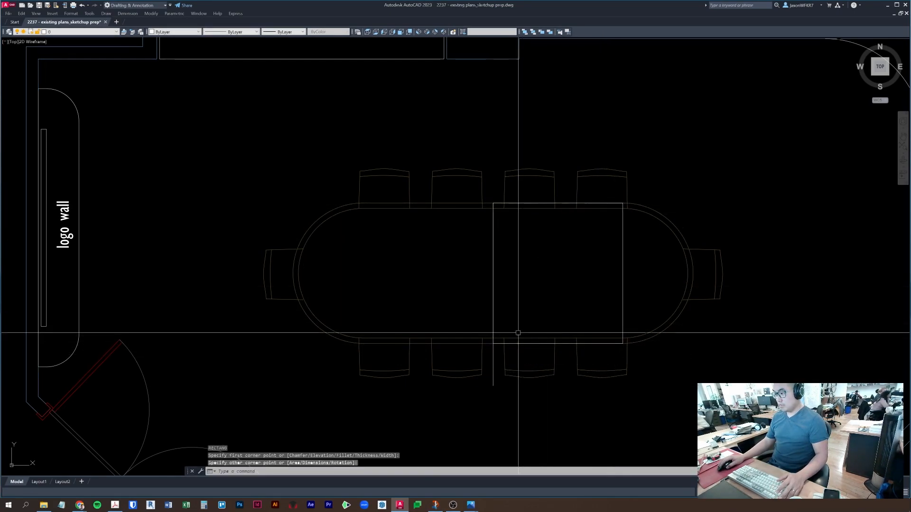
key(Escape)
- Measure the diagonal distance across the rectangle with DIST
middle_drag(638, 252, 626, 259)
text(di)
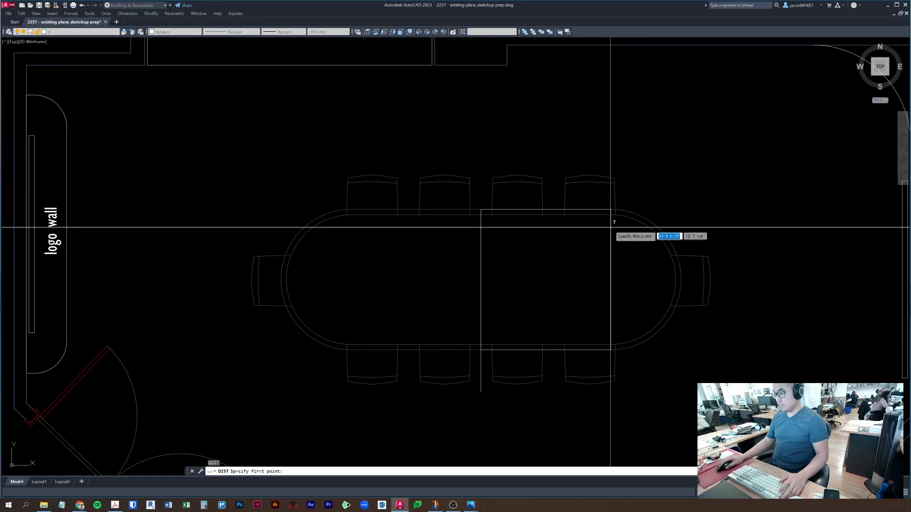
key(Return)
click(611, 211)
click(480, 349)
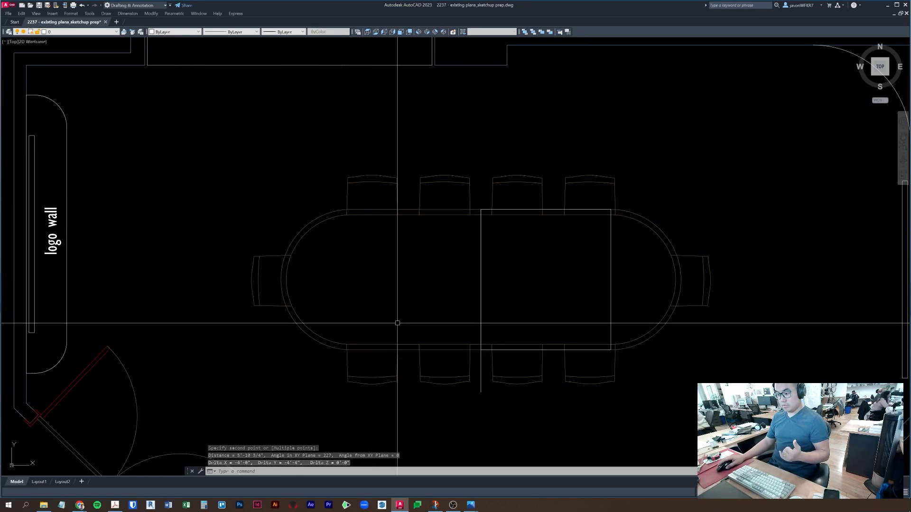
key(Escape)
key(Escape)
- Copy the right-half rectangle onto the table's left half
click(610, 297)
click(481, 280)
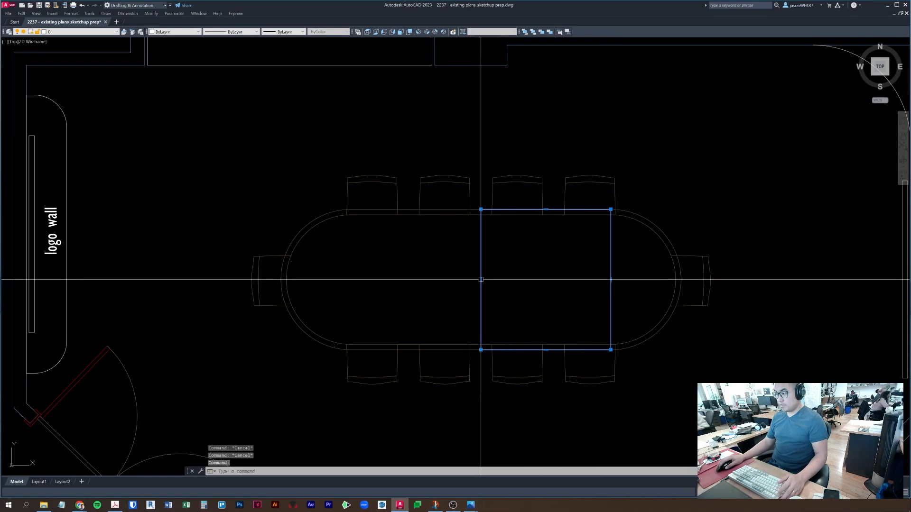
key(Down)
key(Escape)
key(Escape)
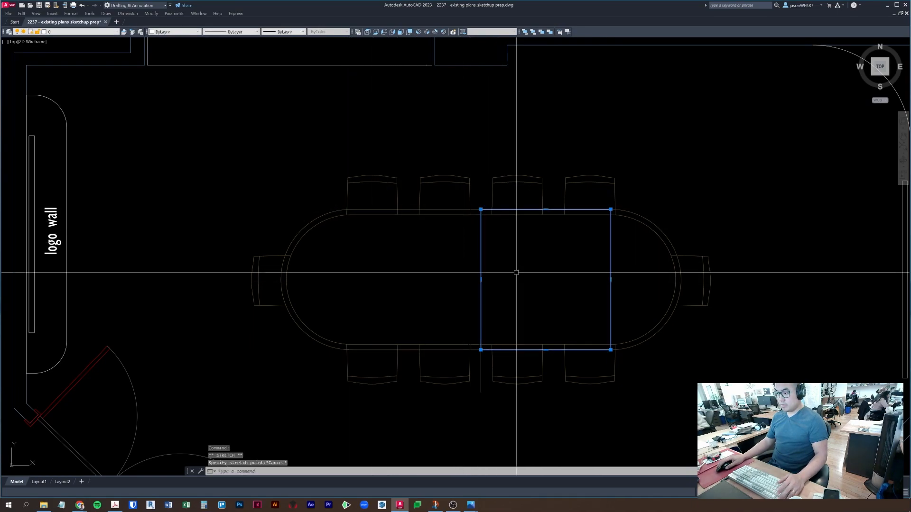
click(482, 374)
key(Escape)
click(482, 335)
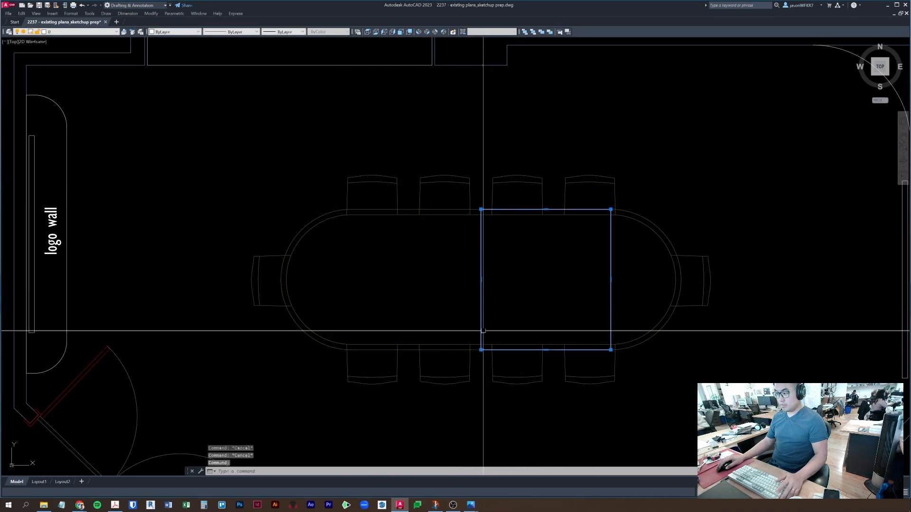
text(co)
key(space)
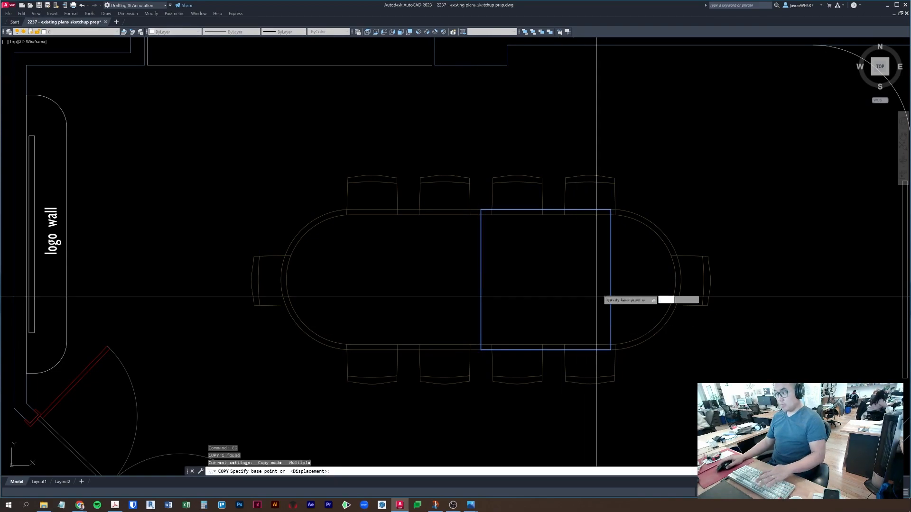
click(611, 236)
click(481, 236)
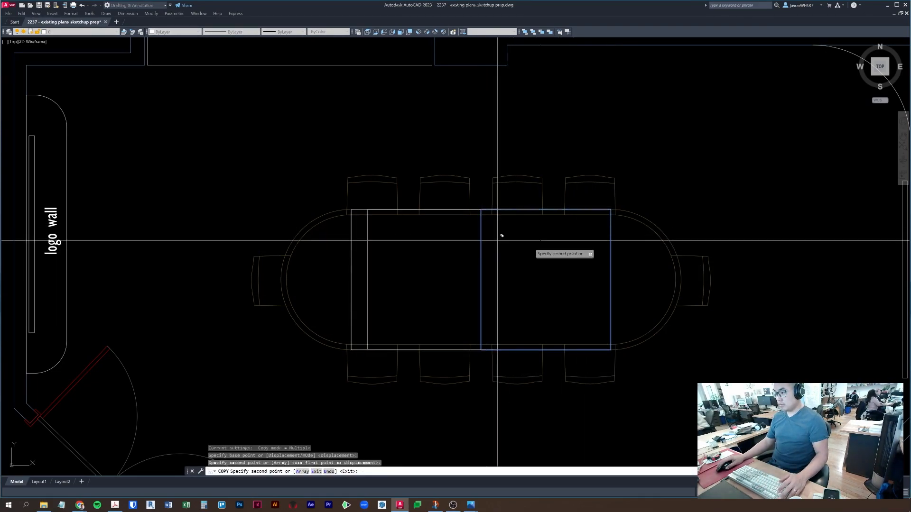
key(Escape)
key(Escape)
- Draw a closed polyline down the table top's right edge, from top to bottom corner
middle_drag(556, 267, 499, 263)
key(Escape)
key(Escape)
click(562, 288)
key(Escape)
click(590, 214)
text(pl)
key(space)
click(554, 205)
click(552, 344)
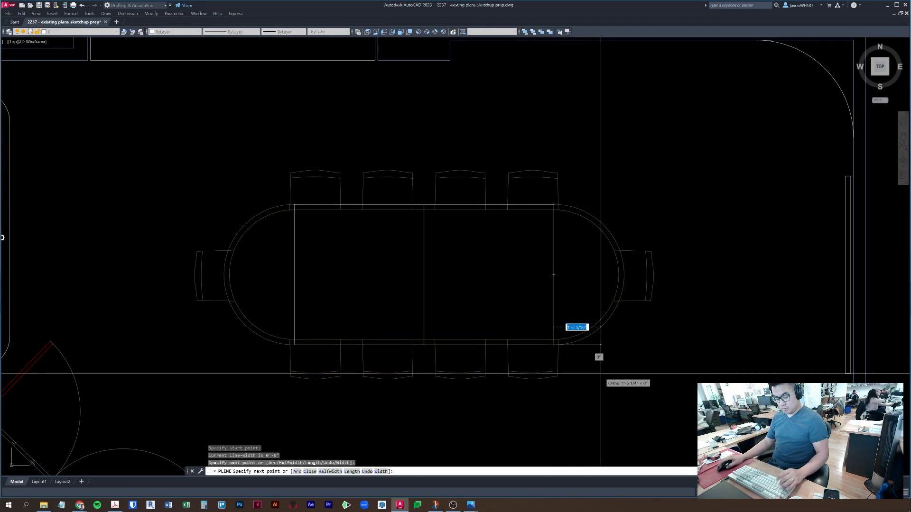
text(a)
key(space)
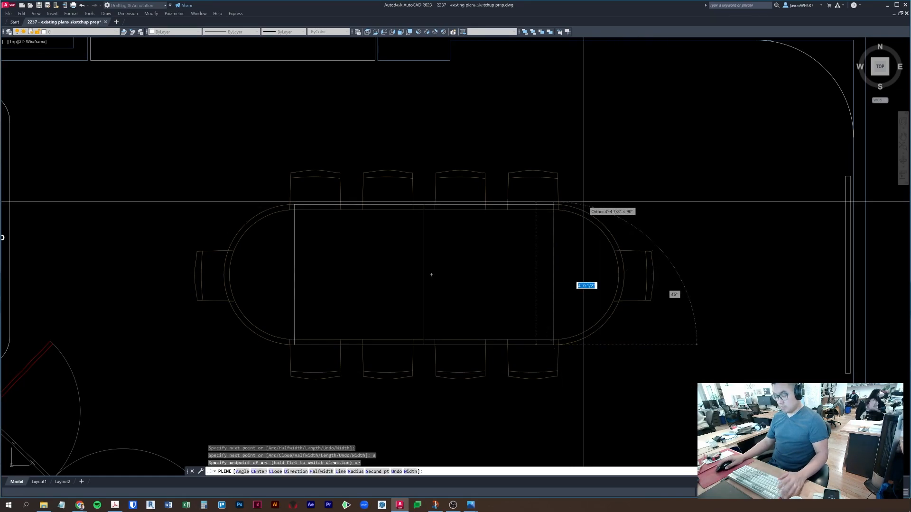
text(cl)
key(space)
- Erase the vertical line at the table's right side, undoing an accidental slant first
click(554, 264)
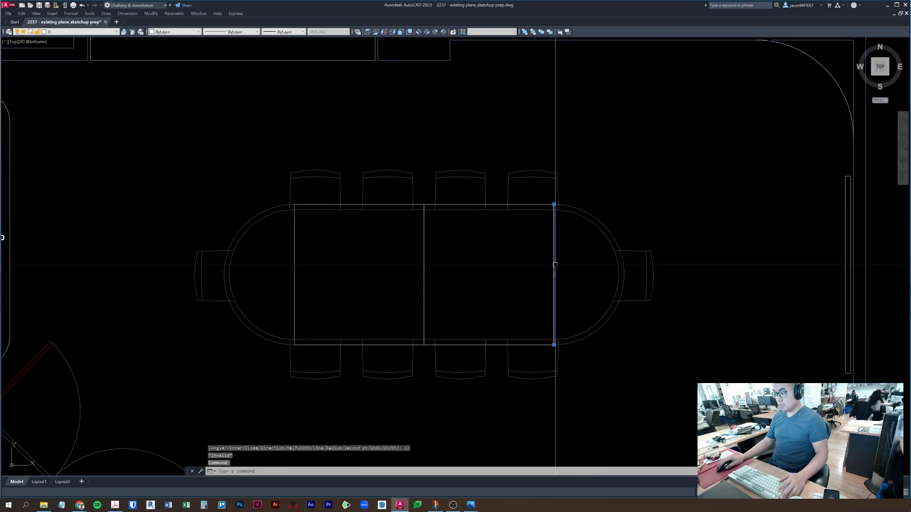
click(554, 274)
click(582, 275)
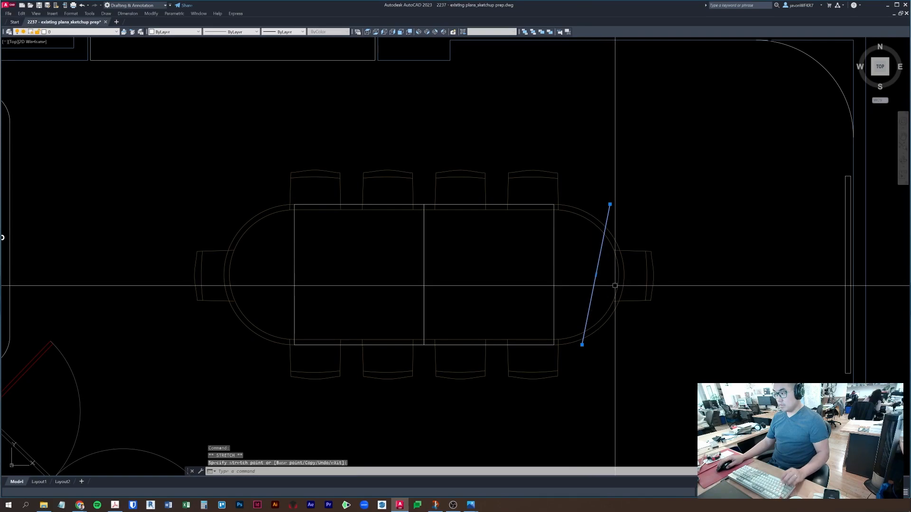
key(ctrl+z)
key(Escape)
key(Escape)
click(553, 275)
text(e)
key(space)
key(Escape)
key(Escape)
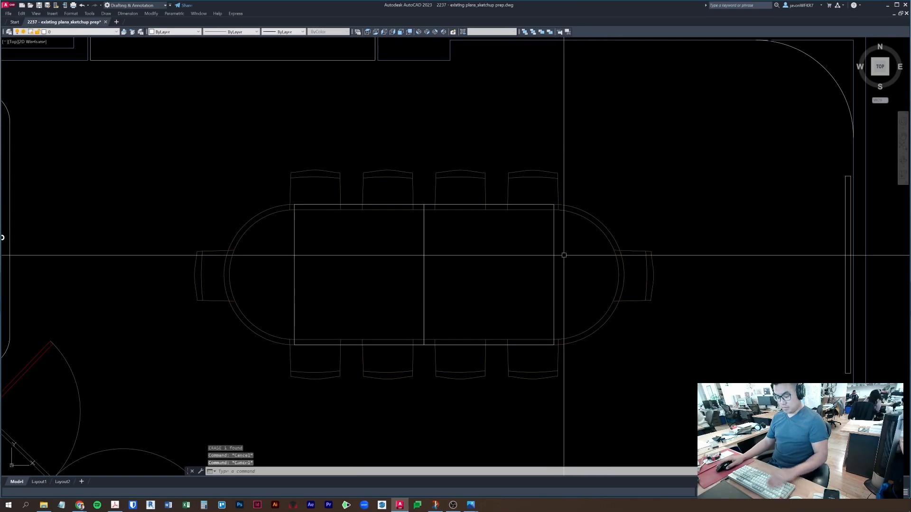
- Draw an arc-segment polyline beside the table's right end
text(pl)
key(space)
text(a)
key(Return)
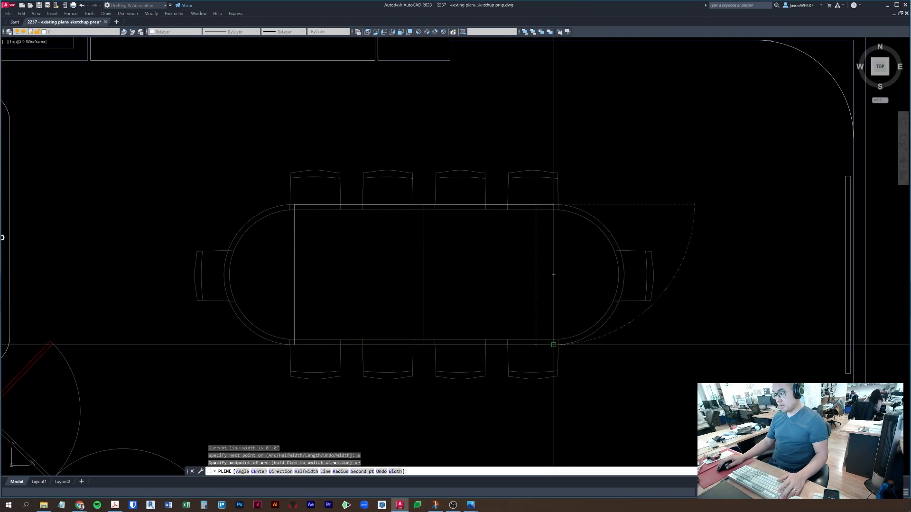
click(623, 271)
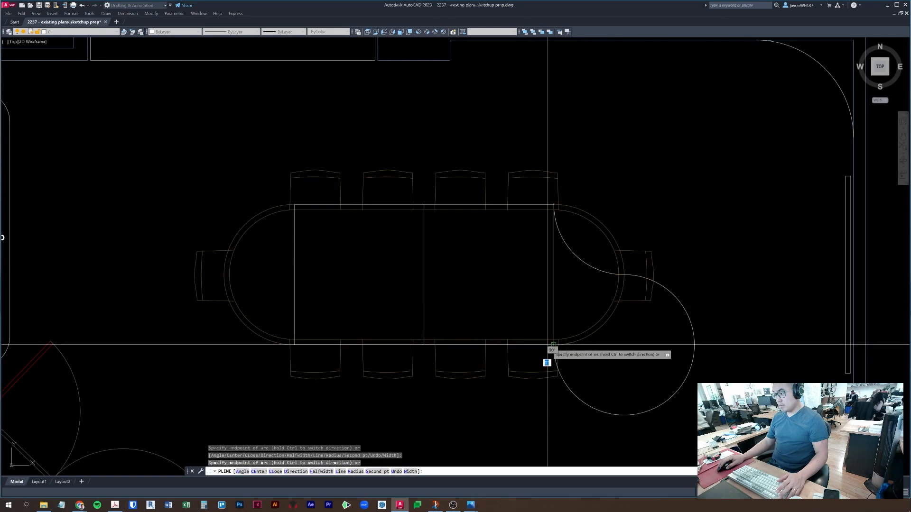
text(l)
key(Return)
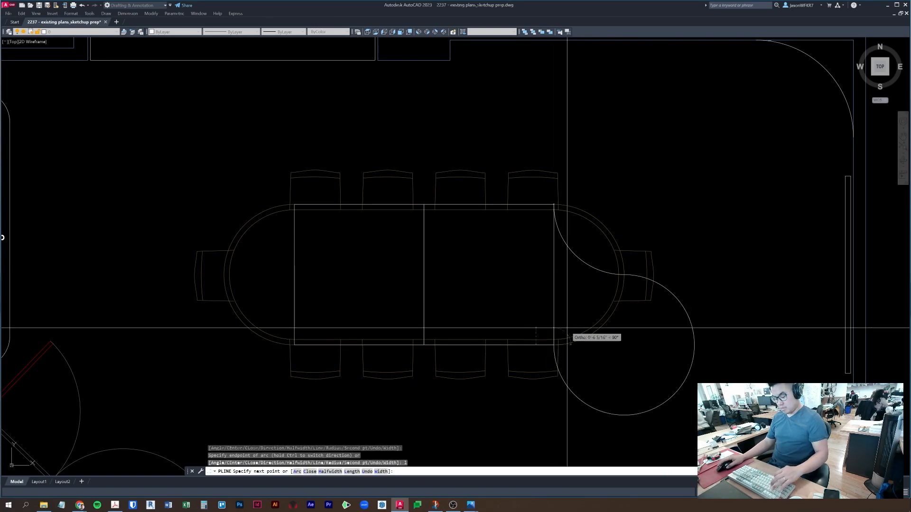
key(Escape)
- Select the new curved polyline and erase it
key(Escape)
click(575, 260)
key(Escape)
click(572, 254)
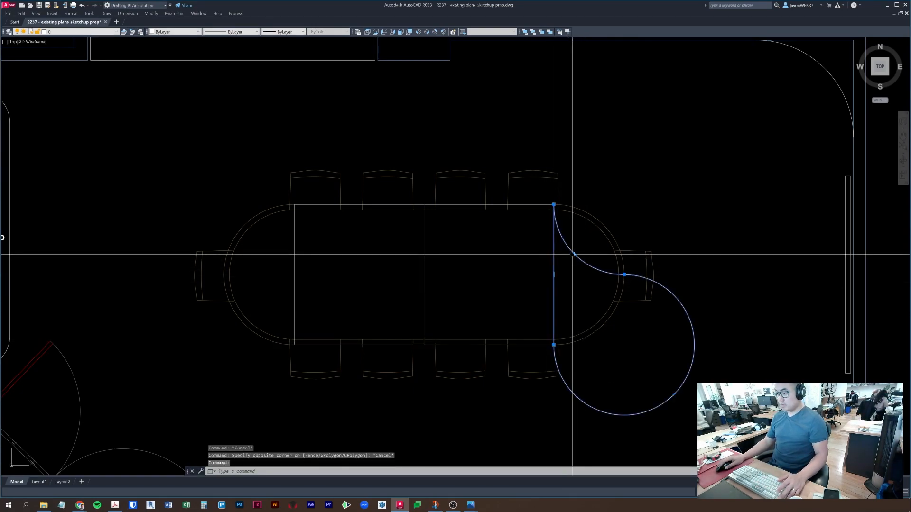
click(575, 256)
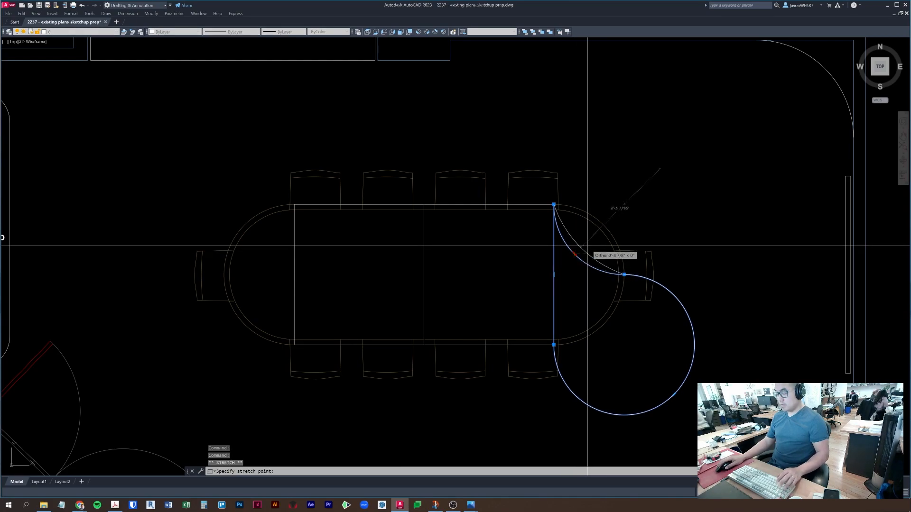
key(Escape)
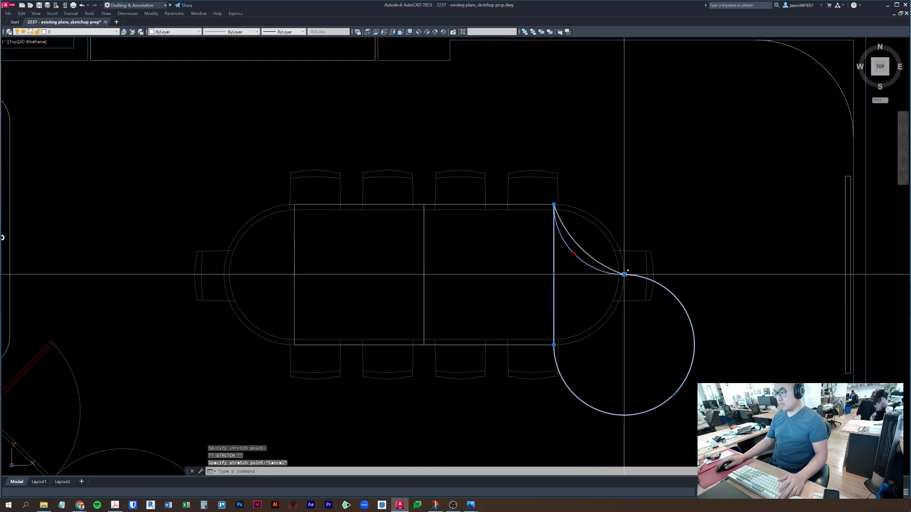
key(Escape)
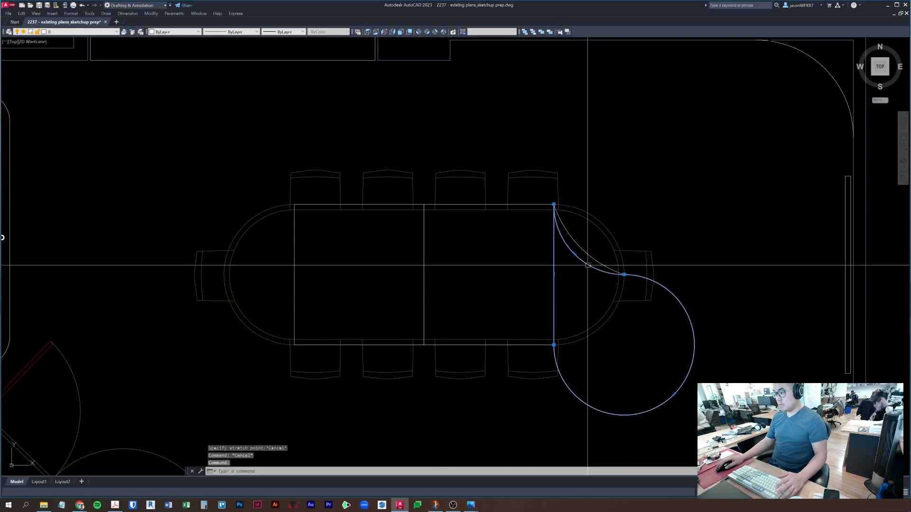
text(e)
key(Return)
key(Escape)
- Move the S-curve's middle vertex up near the table's top edge with ortho off
click(600, 272)
click(624, 275)
key(ctrl)
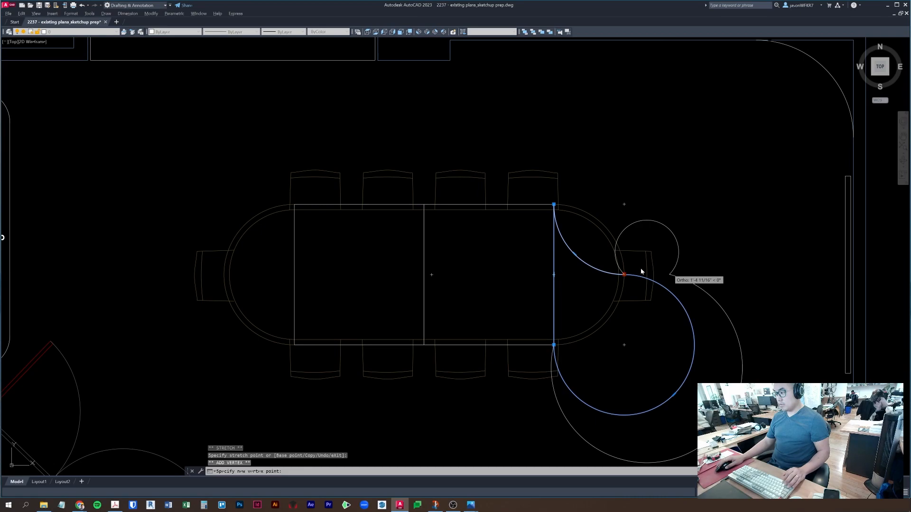
key(Escape)
key(Escape)
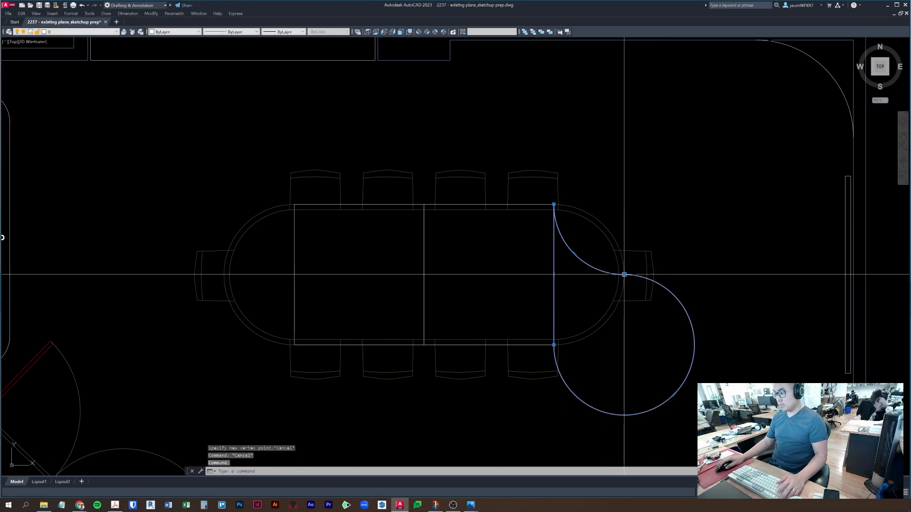
click(624, 274)
key(ctrl)
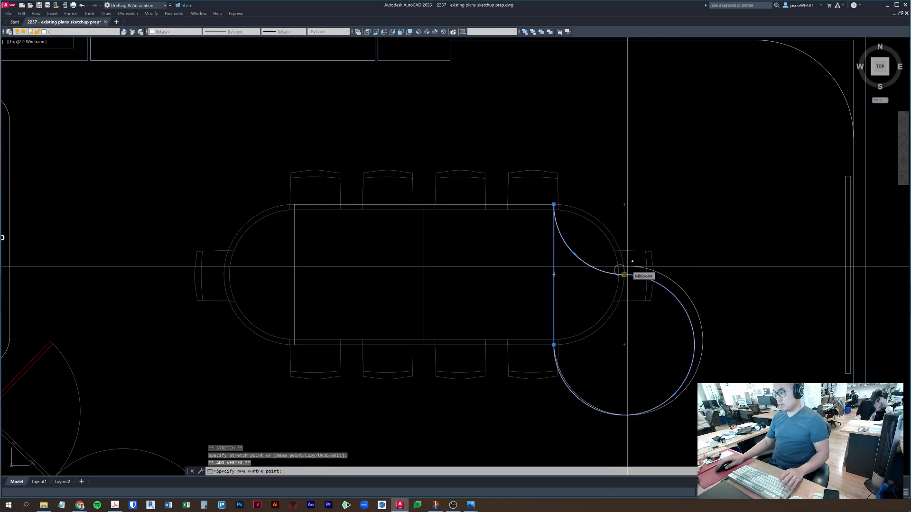
key(ctrl)
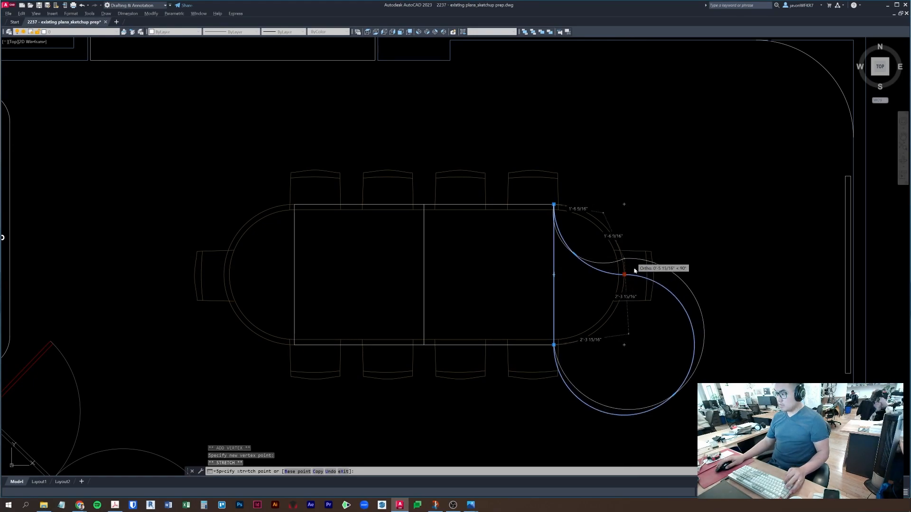
click(625, 213)
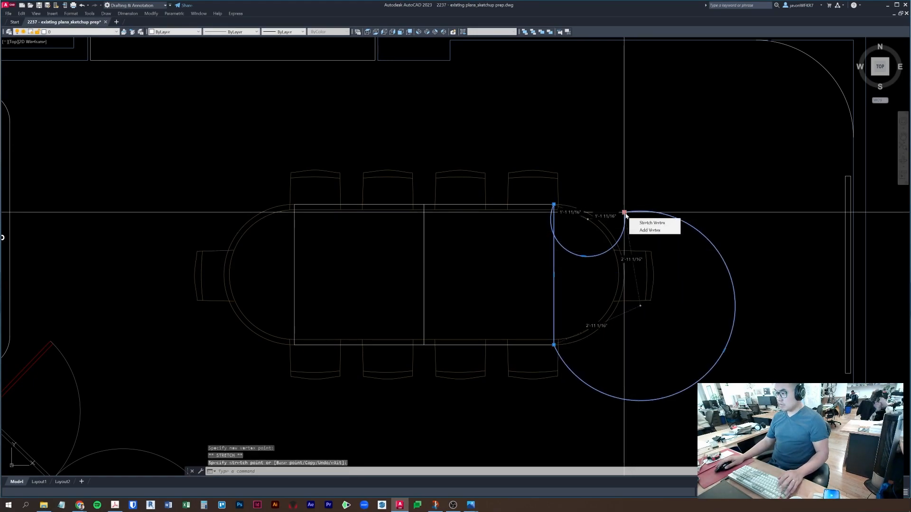
click(639, 226)
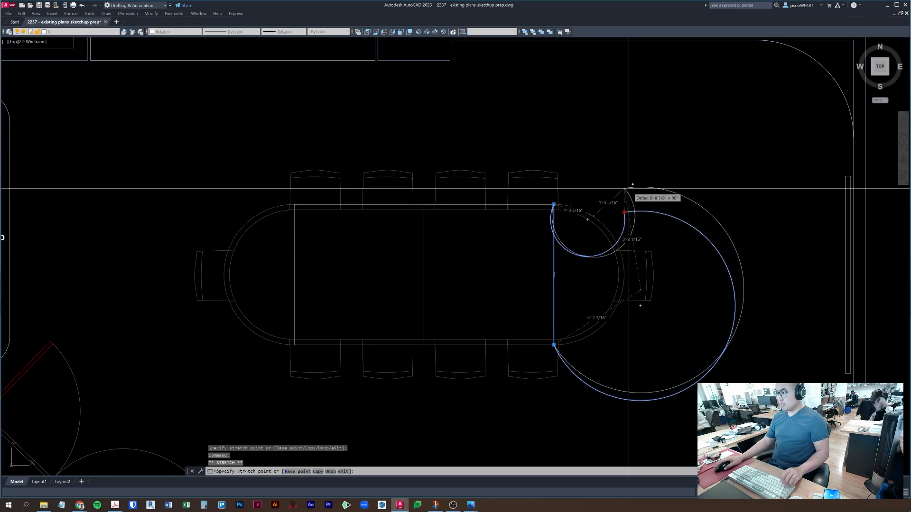
key(F8)
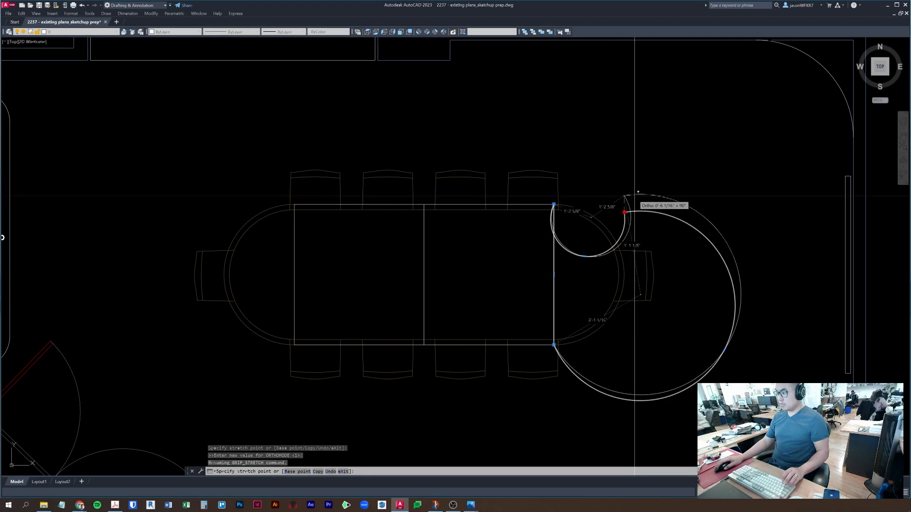
shift+right_click(634, 196)
key(Escape)
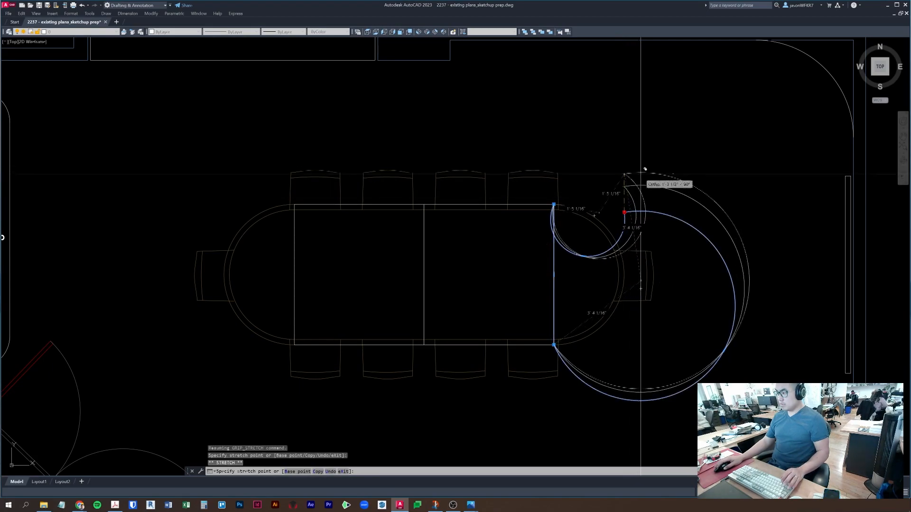
key(Escape)
key(Escape)
- Erase the outer curved polyline
click(638, 196)
click(622, 174)
text(e)
key(space)
key(Escape)
- Move the remaining curve's upper vertex so the arc bulges past the table end
click(632, 211)
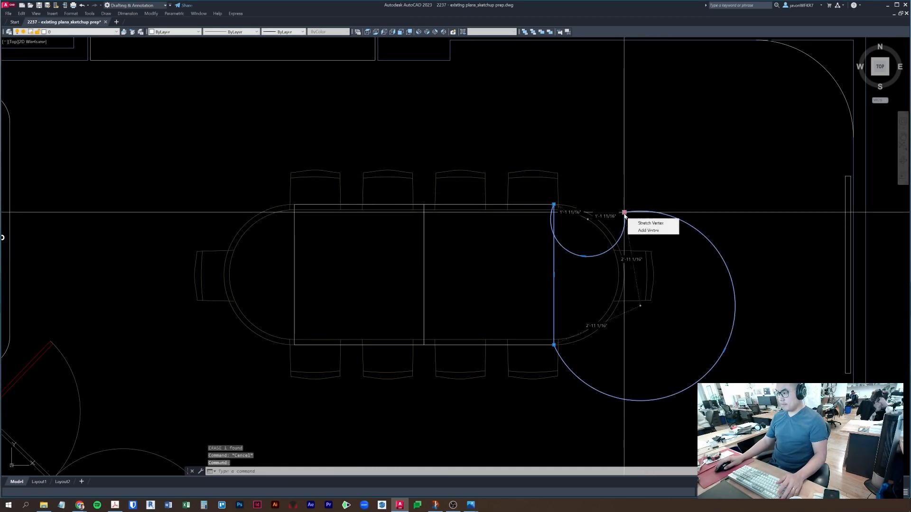
click(625, 213)
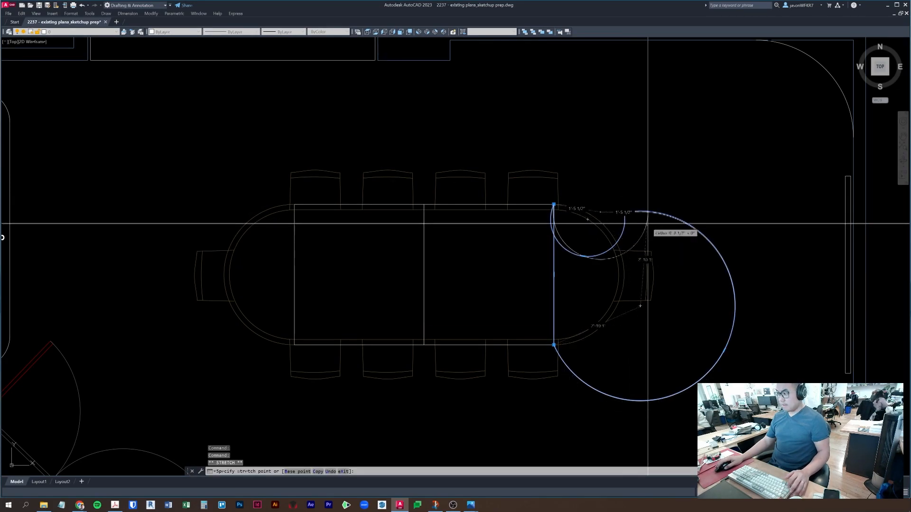
key(F8)
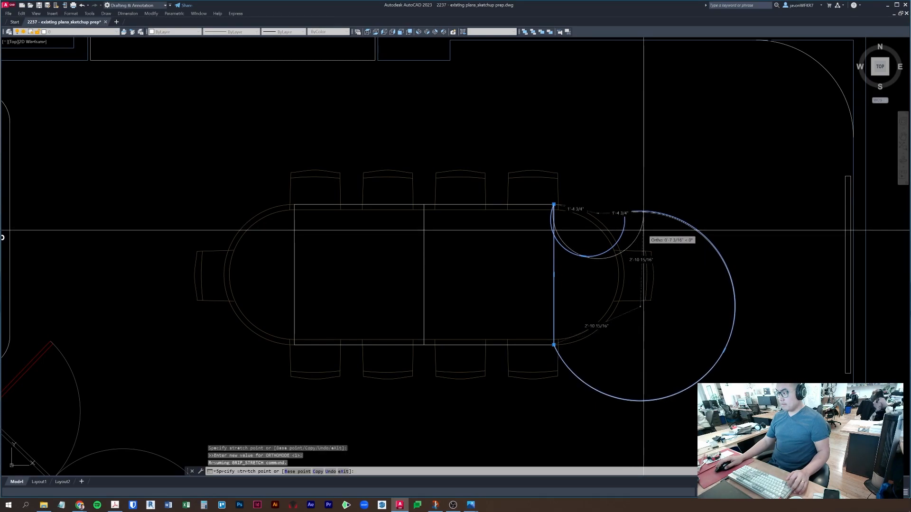
click(630, 245)
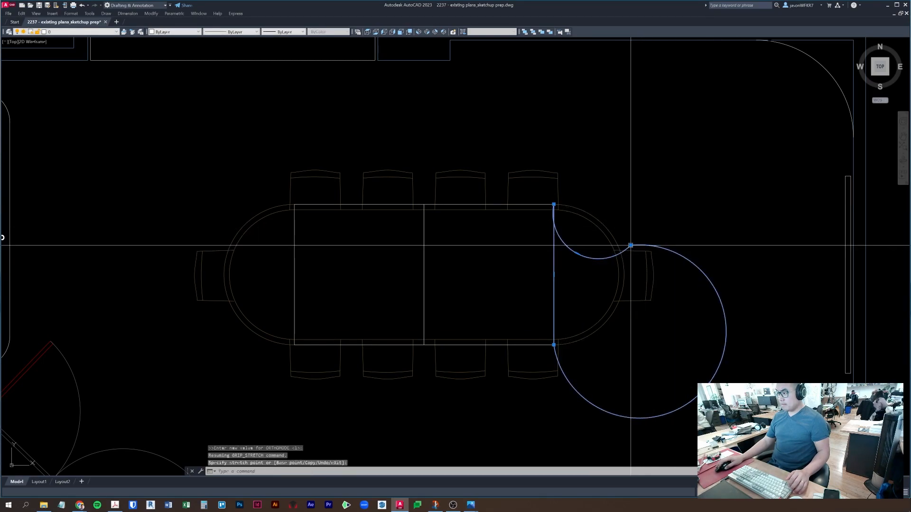
click(630, 245)
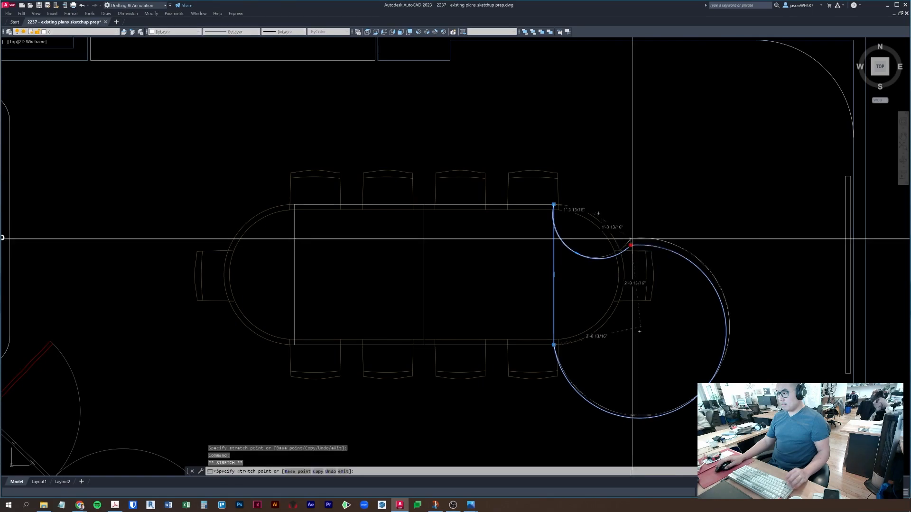
key(ctrl)
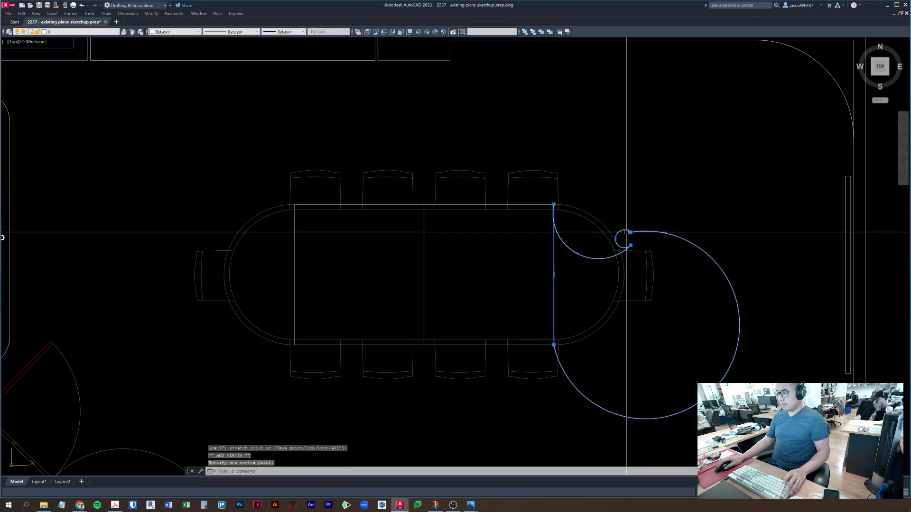
key(ctrl)
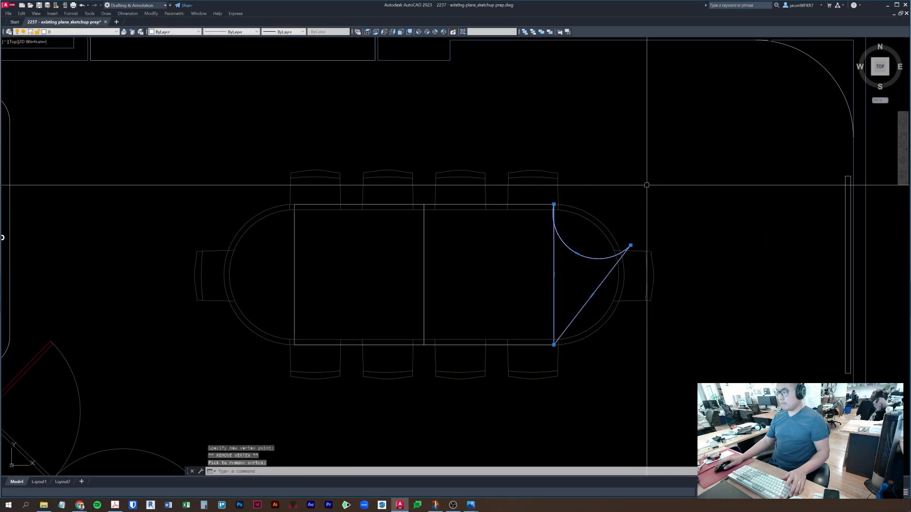
- Stretch the end outline's vertices, bulging the arc into a semicircle and moving the bottom vertex right
key(ctrl)
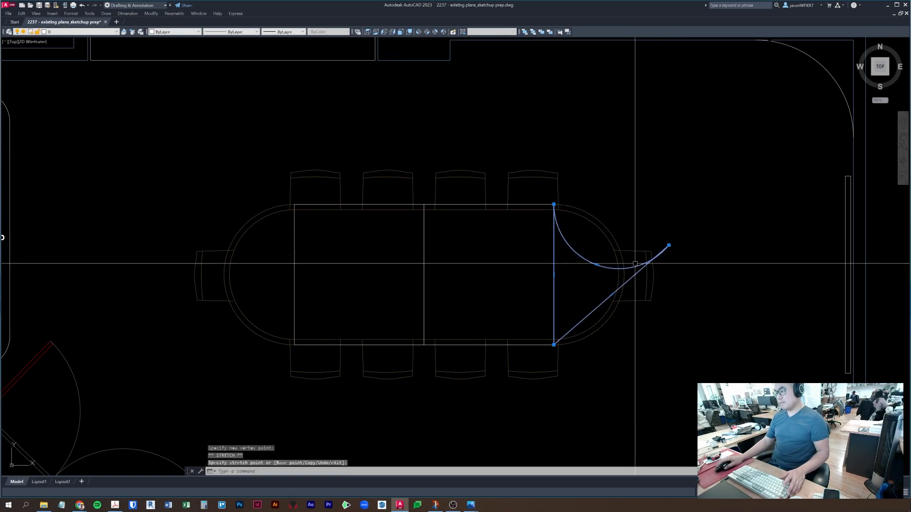
click(611, 295)
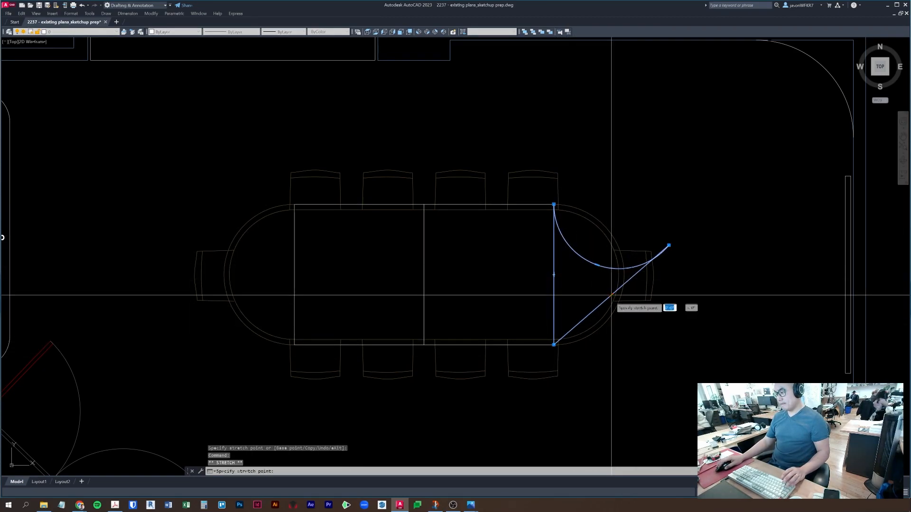
click(611, 374)
click(669, 324)
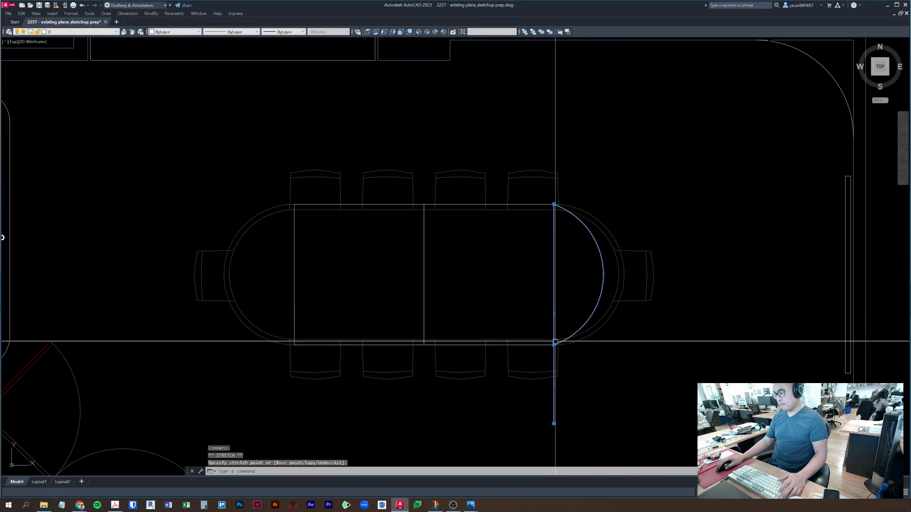
click(603, 275)
click(624, 275)
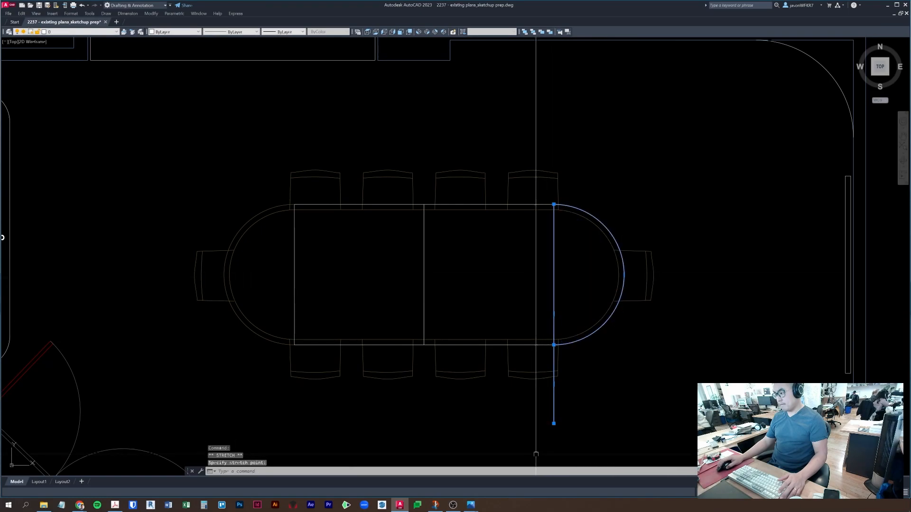
click(553, 423)
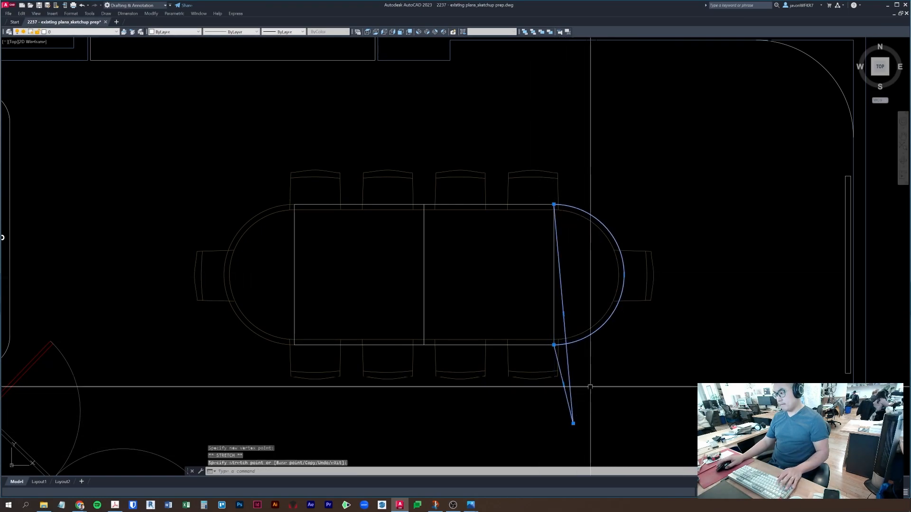
click(573, 423)
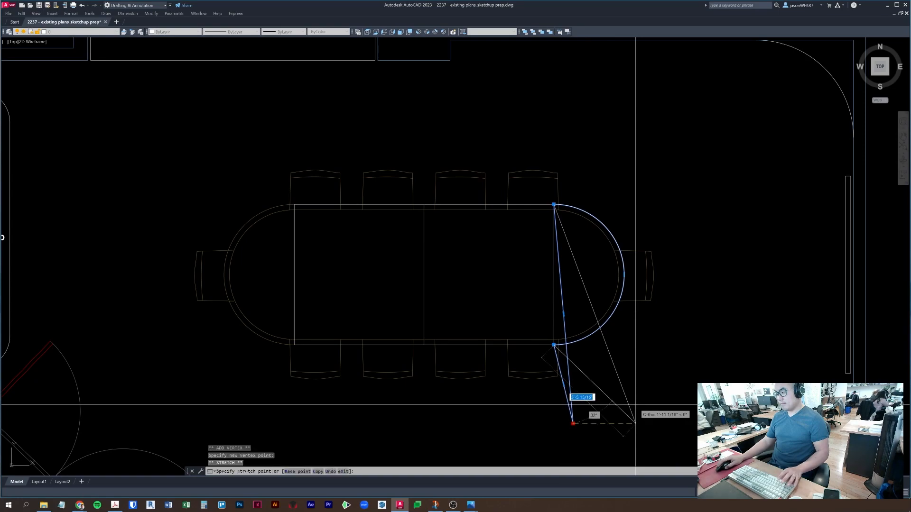
click(635, 423)
click(635, 423)
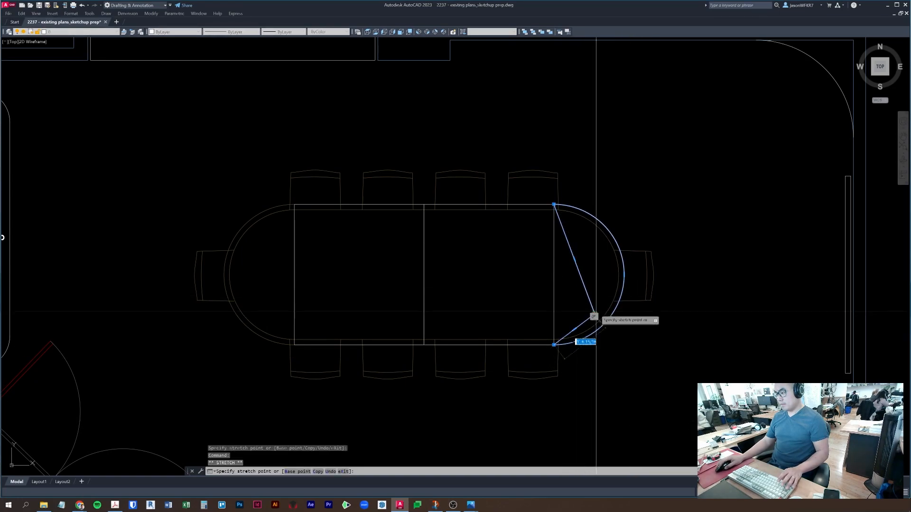
- Stretch another segment of the outline, then undo that stretch
key(ctrl)
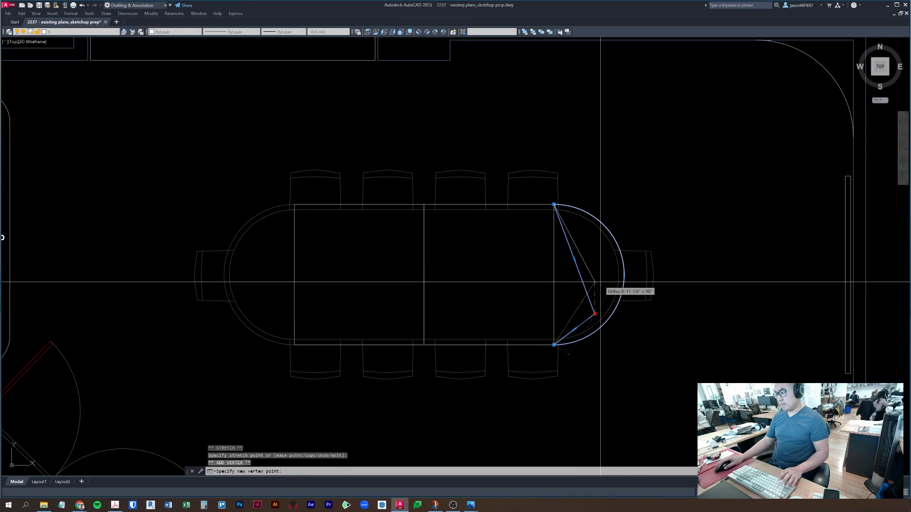
key(Escape)
click(574, 258)
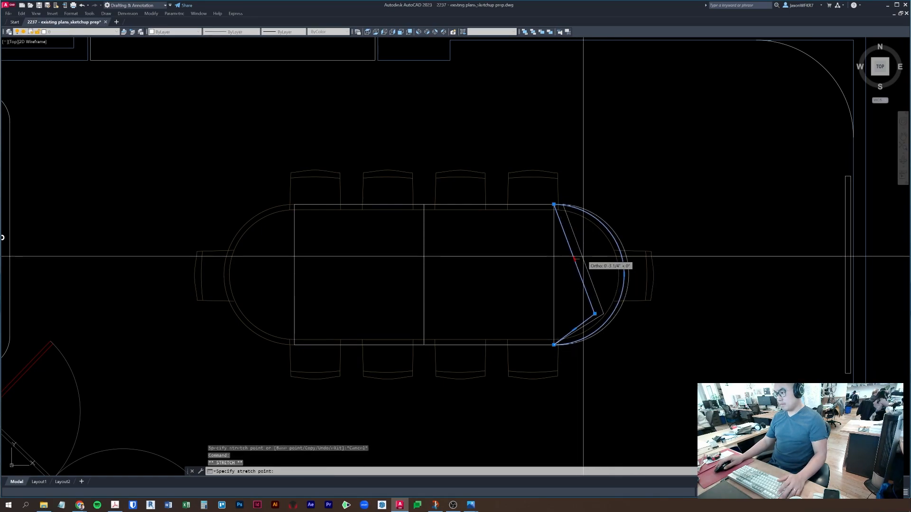
click(583, 256)
key(ctrl+z)
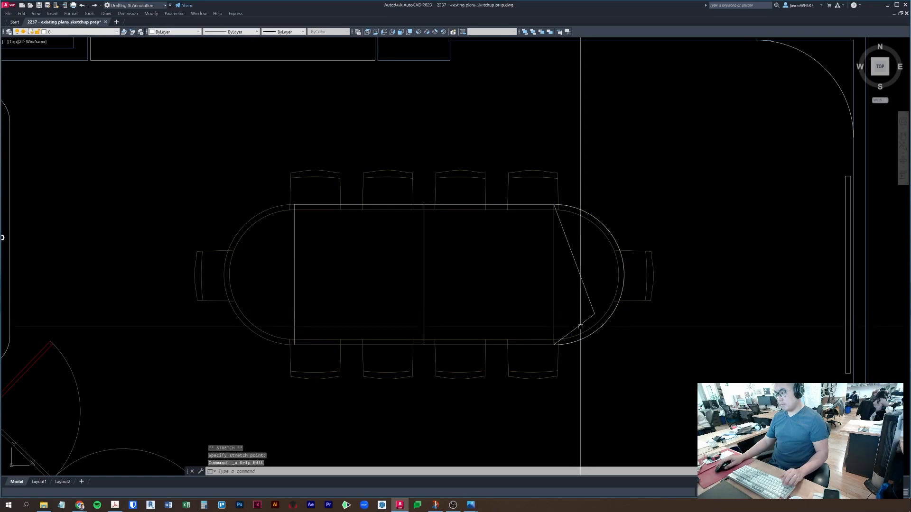
click(572, 330)
click(573, 329)
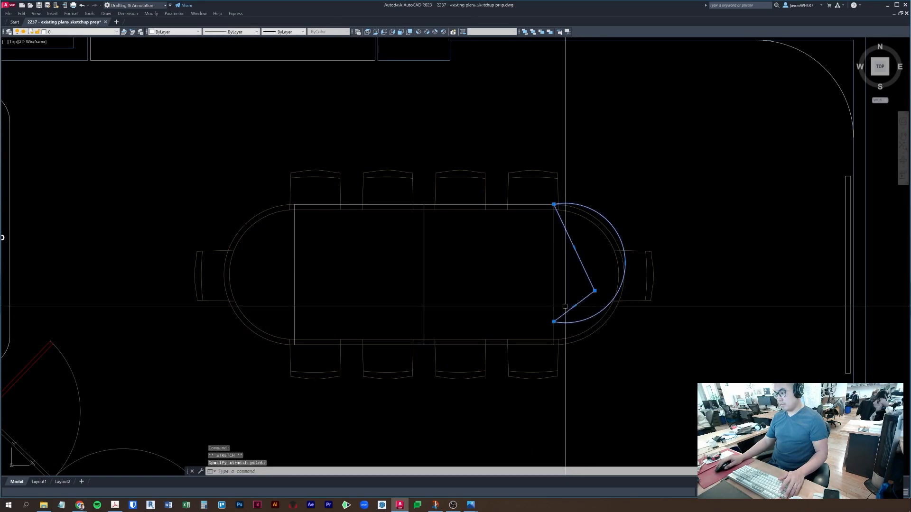
text(z)
key(Escape)
key(Escape)
key(Escape)
- Crossing-select the distorted end outline and erase it
click(602, 263)
click(563, 268)
text(e)
key(space)
key(Escape)
- Draw a three-point arc from the table's top-right corner, through its right end, to the bottom-right corner
middle_drag(585, 327, 585, 277)
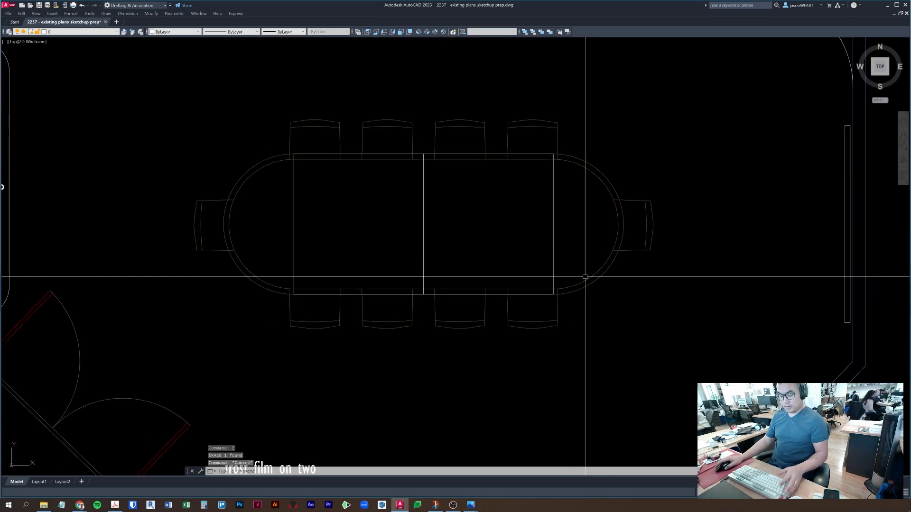
text(arc)
key(space)
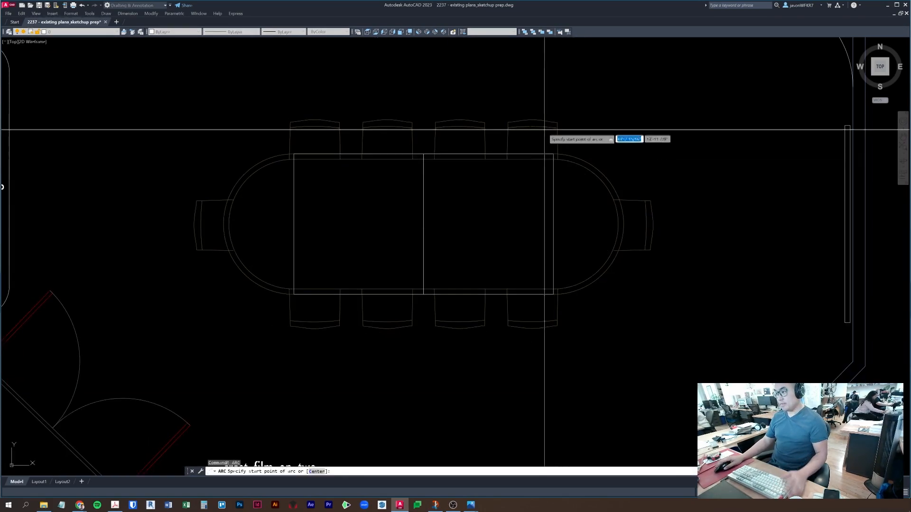
click(553, 154)
click(617, 224)
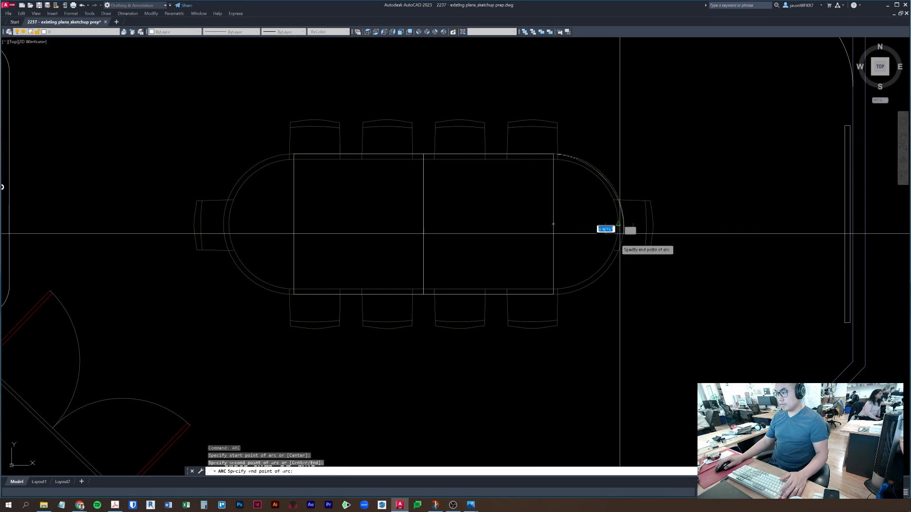
click(560, 293)
key(Escape)
- Stretch the outer right-end arc's lower endpoint onto the table corner
click(560, 293)
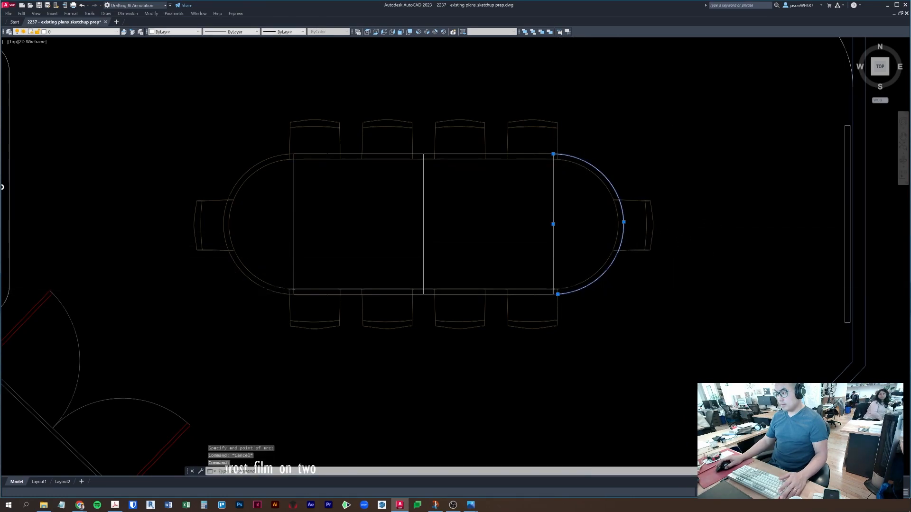
scroll(559, 294, up, 4)
click(517, 306)
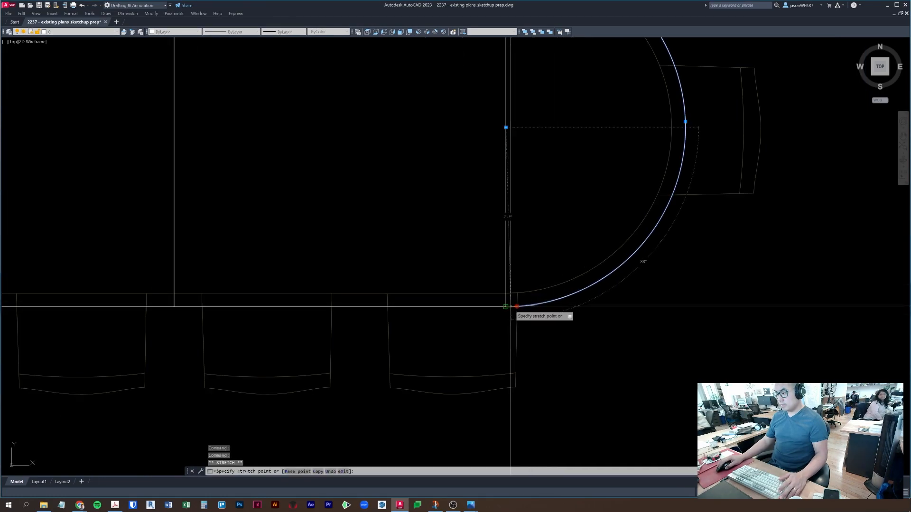
click(505, 307)
click(685, 124)
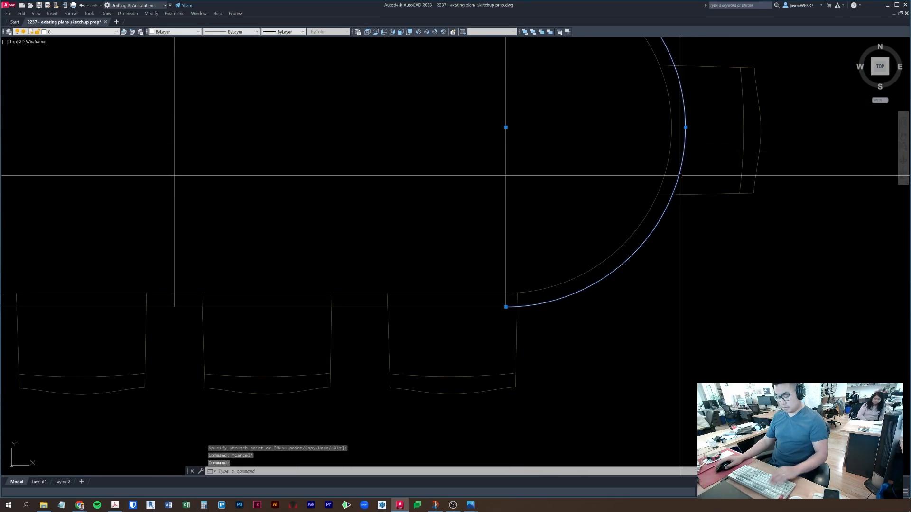
key(Escape)
- Draw a line from the arc's lower corner up to its top corner
text(l)
key(Return)
click(505, 306)
scroll(569, 297, down, 2)
middle_drag(568, 294, 562, 386)
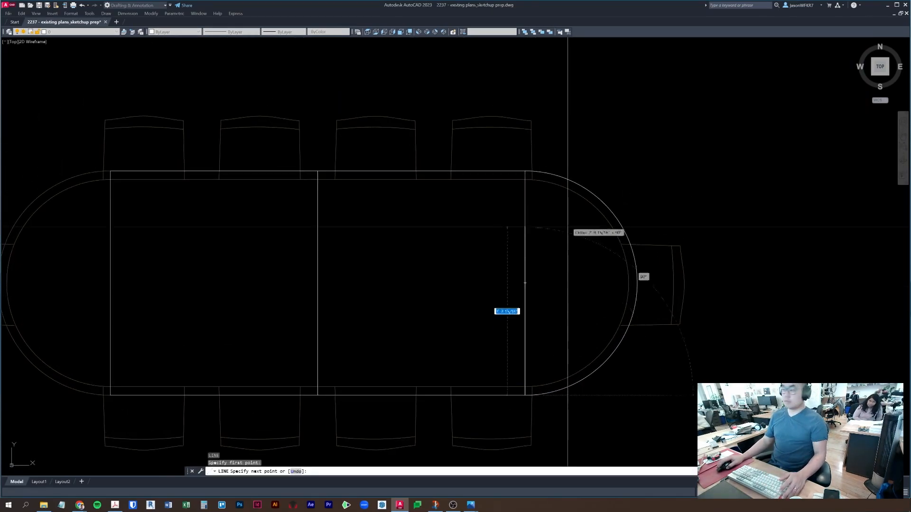
click(553, 179)
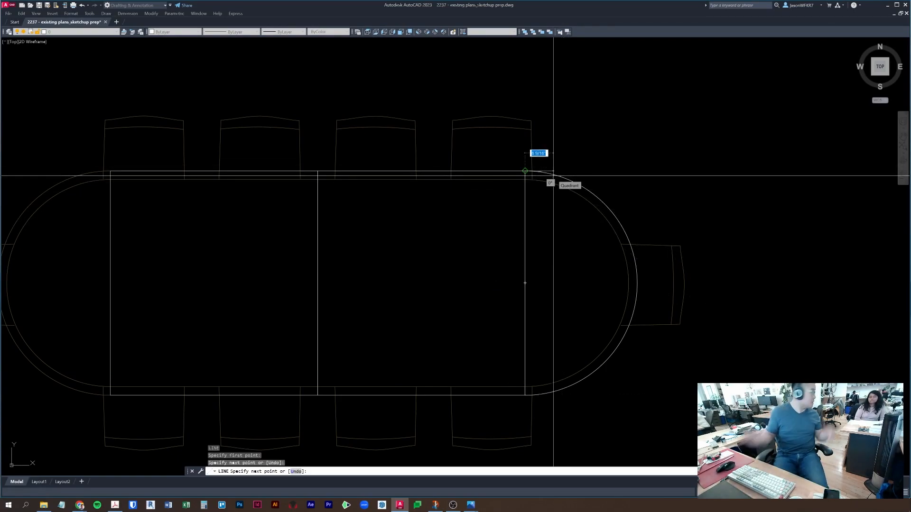
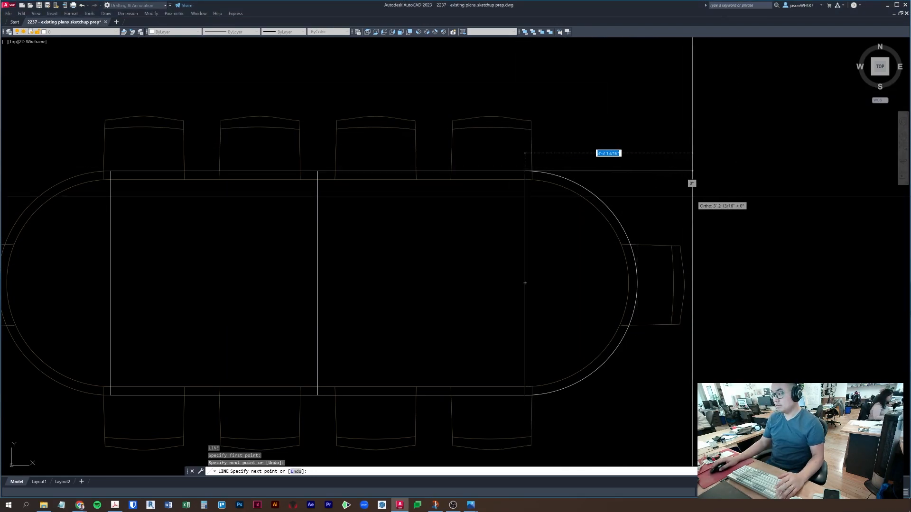
- End the temporary line and erase the stray line
click(692, 196)
key(Escape)
key(Escape)
click(607, 171)
text(e)
key(space)
key(Escape)
- Use PEDIT to convert the right-end arc to a polyline and join the vertical edge
click(596, 197)
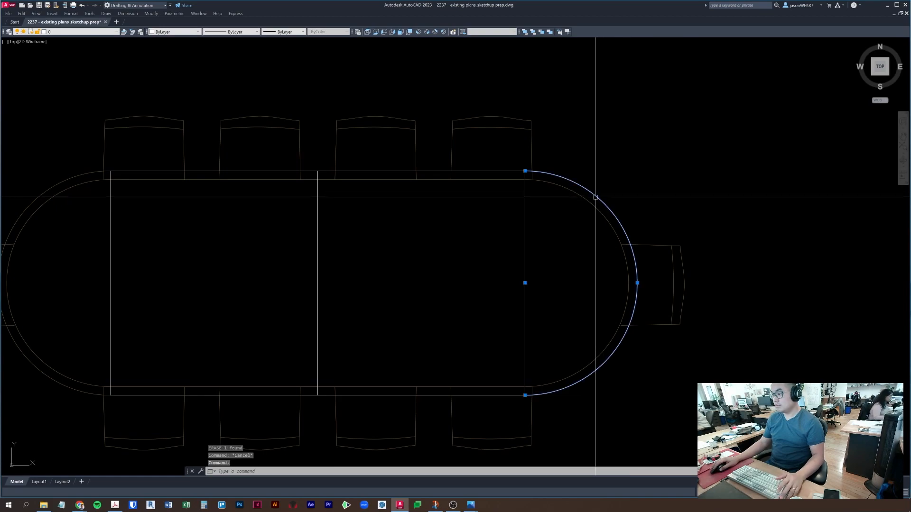
click(527, 208)
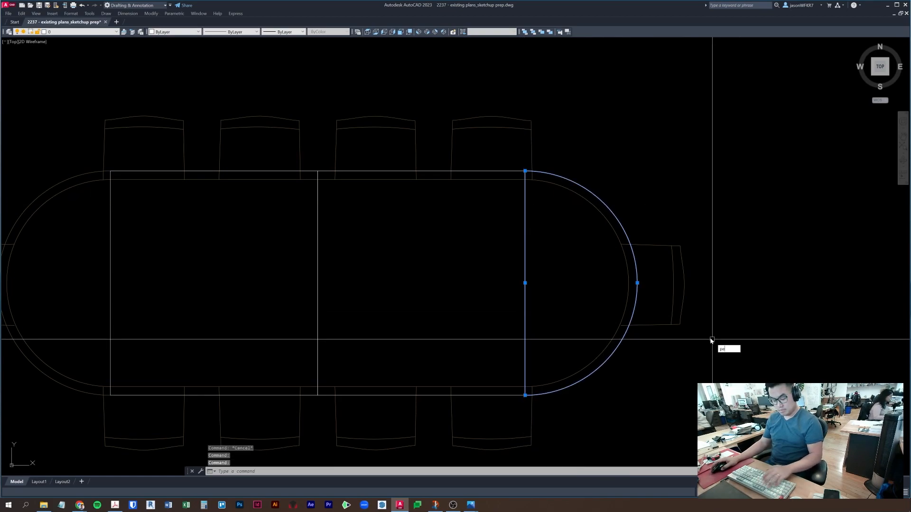
text(pe)
key(space)
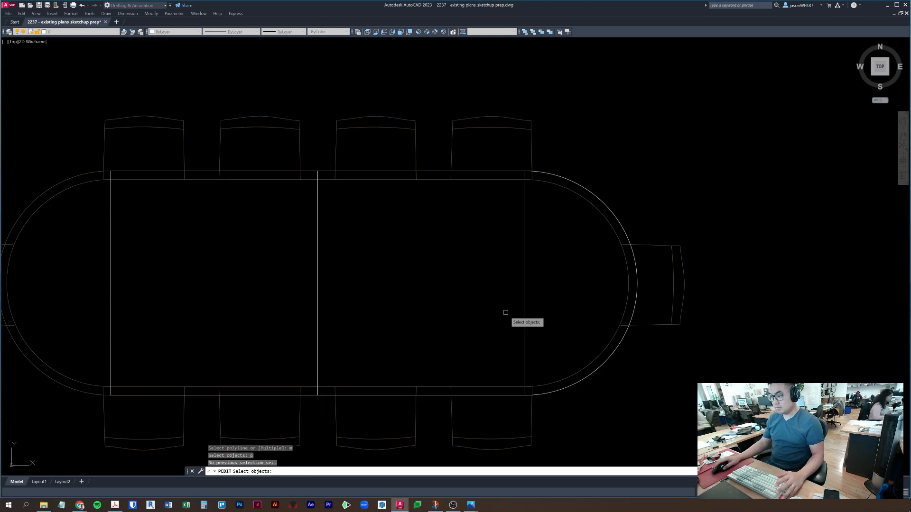
click(595, 196)
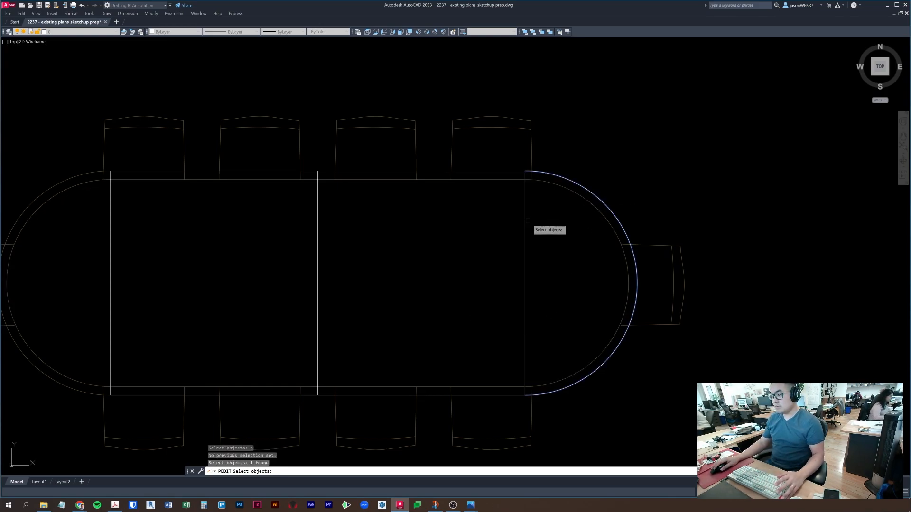
key(space)
key(space)
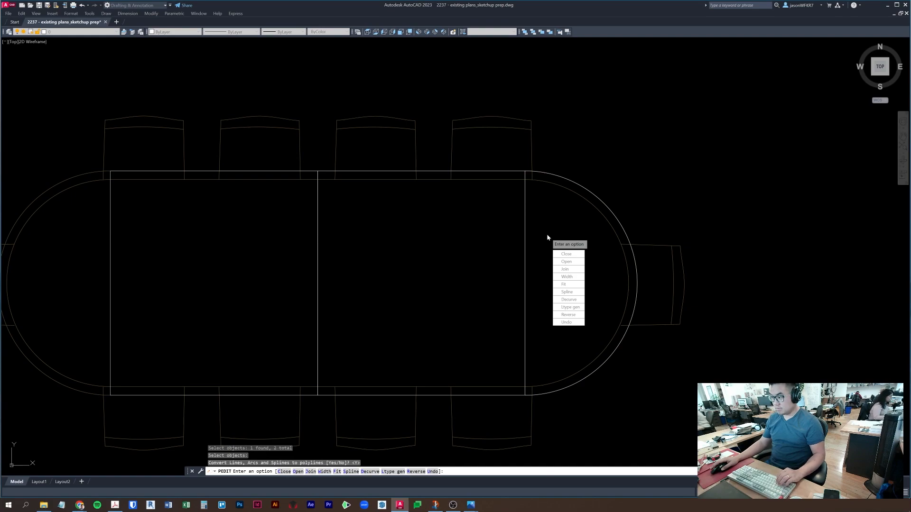
text(j)
key(space)
key(space)
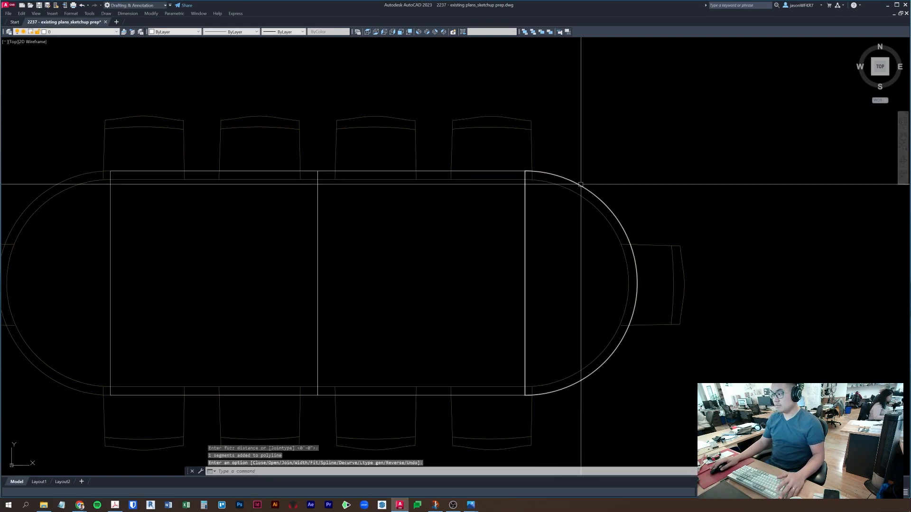
key(space)
scroll(581, 183, down, 5)
text(b)
key(space)
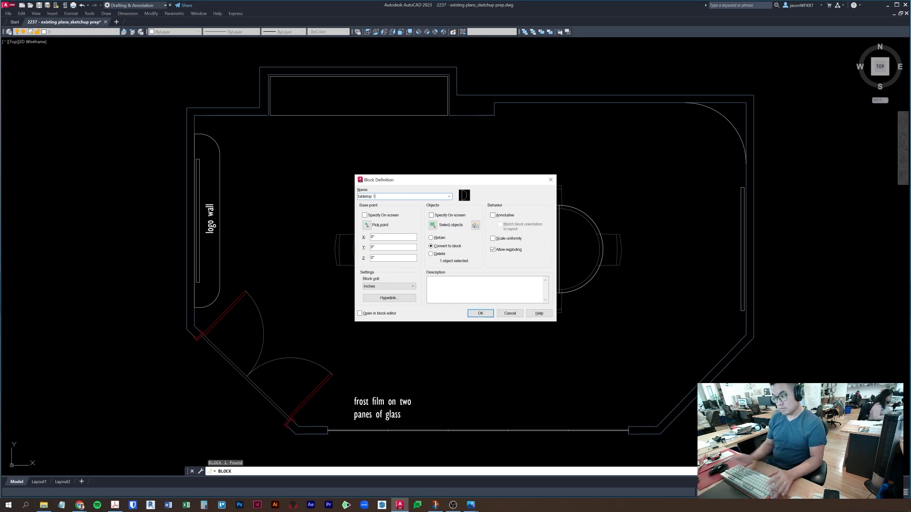
- Create the table-end block Tabletop 1 with a base point picked on the table
click(366, 225)
click(559, 248)
click(480, 313)
- Stretch the middle rectangle's edges by 1/16 and 1/32, then erase the leftover object
click(524, 206)
scroll(528, 226, up, 2)
click(578, 263)
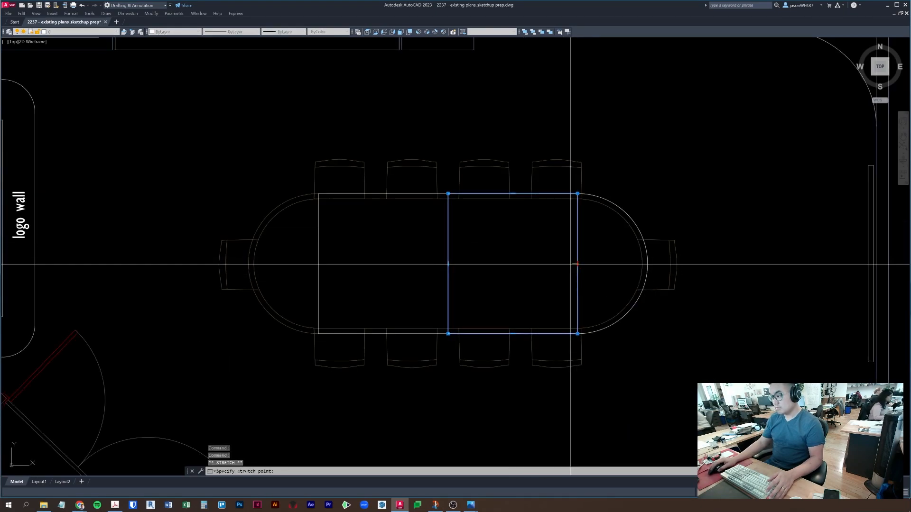
text(1/16)
key(Return)
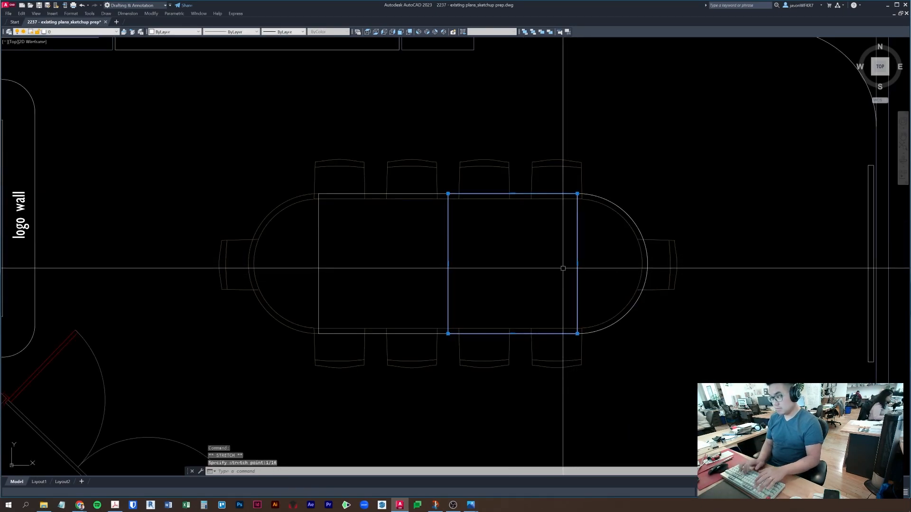
scroll(563, 268, up, 6)
scroll(478, 287, down, 2)
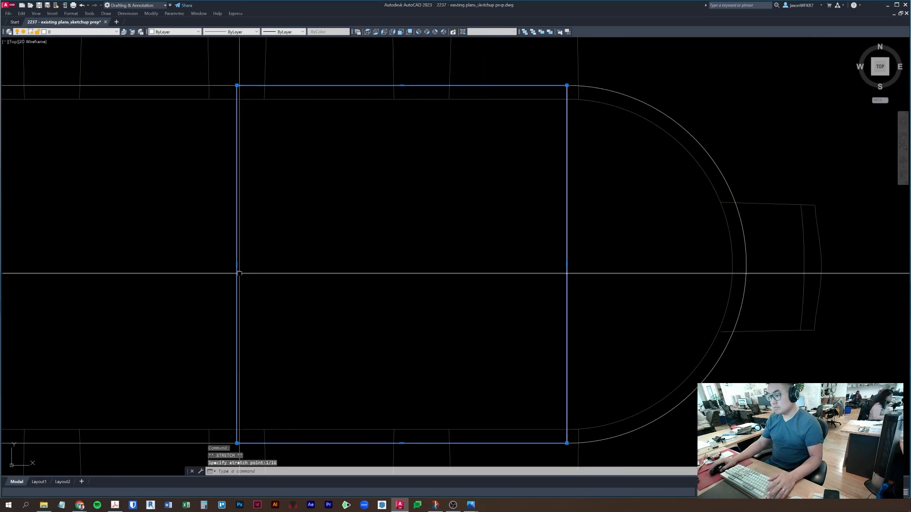
click(237, 264)
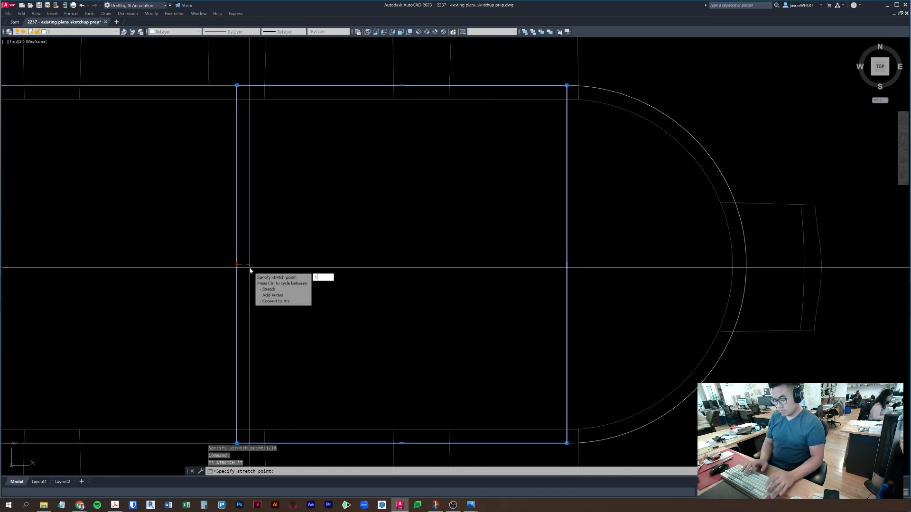
key(Return)
text(e)
key(Return)
- Make the middle rectangle into block Tabletop 2 with a picked base point
click(236, 95)
middle_drag(340, 202, 348, 201)
text(b)
key(Return)
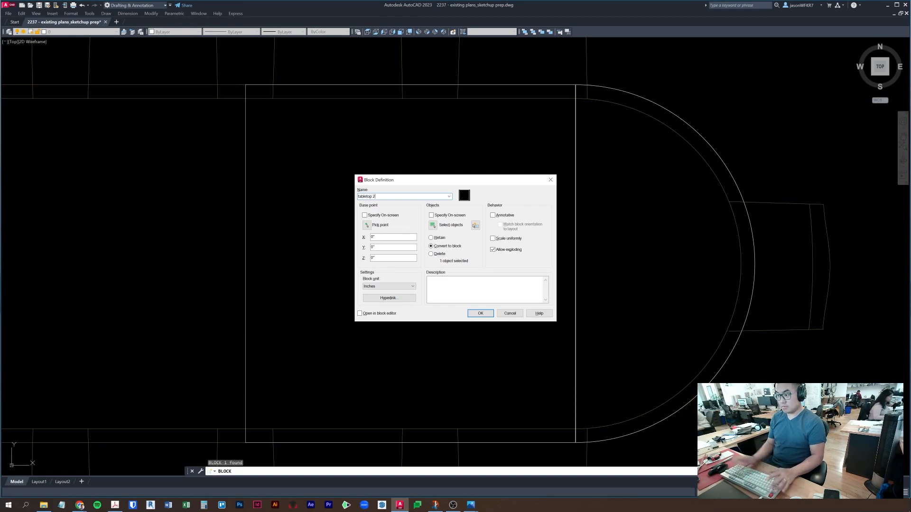
click(365, 227)
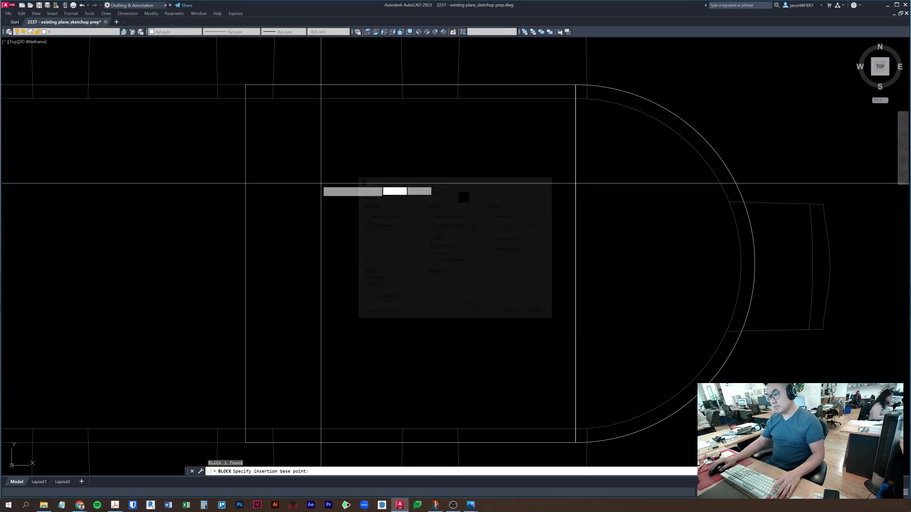
click(245, 288)
click(479, 313)
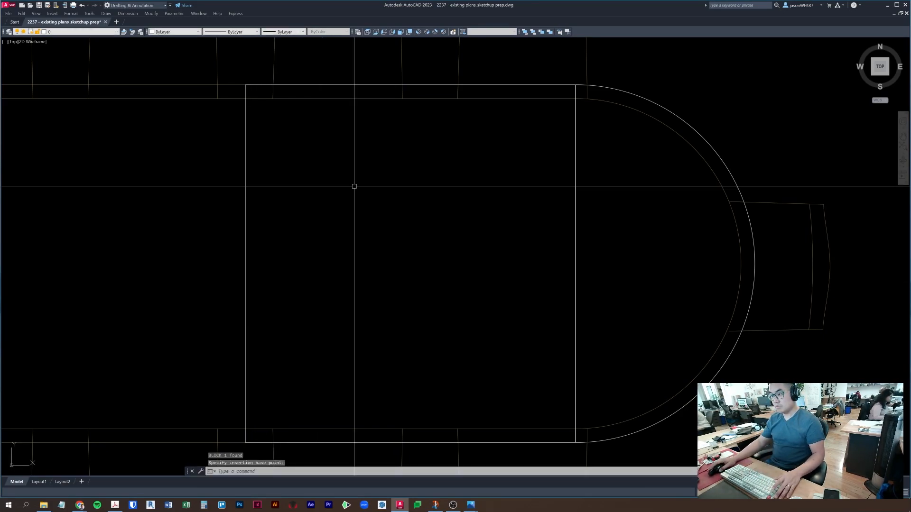
- Mirror the middle tabletop block, keeping the original
middle_drag(283, 158, 403, 221)
click(402, 222)
text(mi)
key(space)
scroll(370, 161, up, 2)
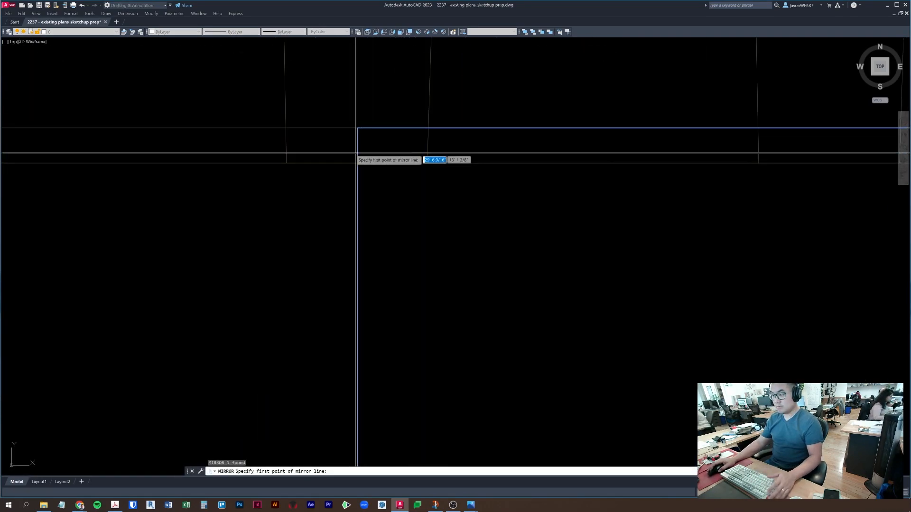
click(326, 127)
click(364, 97)
key(space)
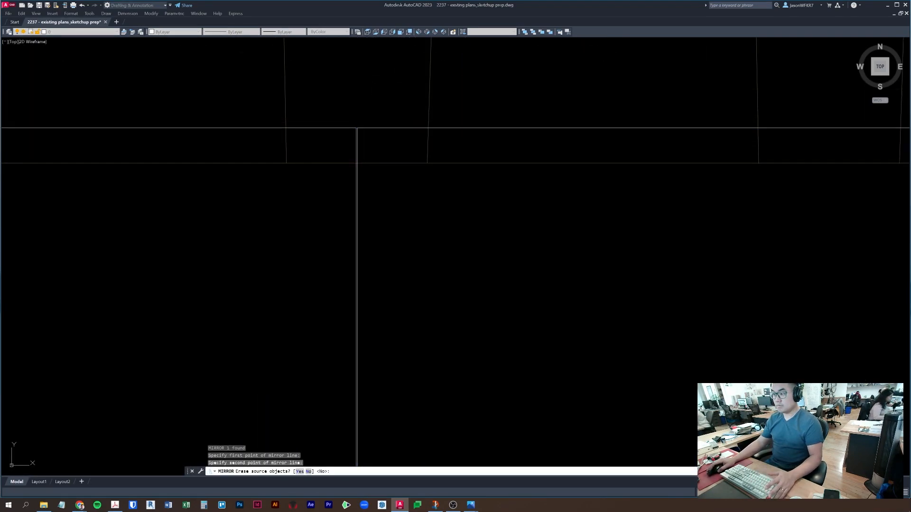
scroll(392, 113, down, 1)
scroll(513, 218, down, 2)
- Mirror the right-end tabletop block to complete the oval table, keeping the original
key(Escape)
click(711, 193)
text(mi)
key(space)
scroll(481, 171, up, 4)
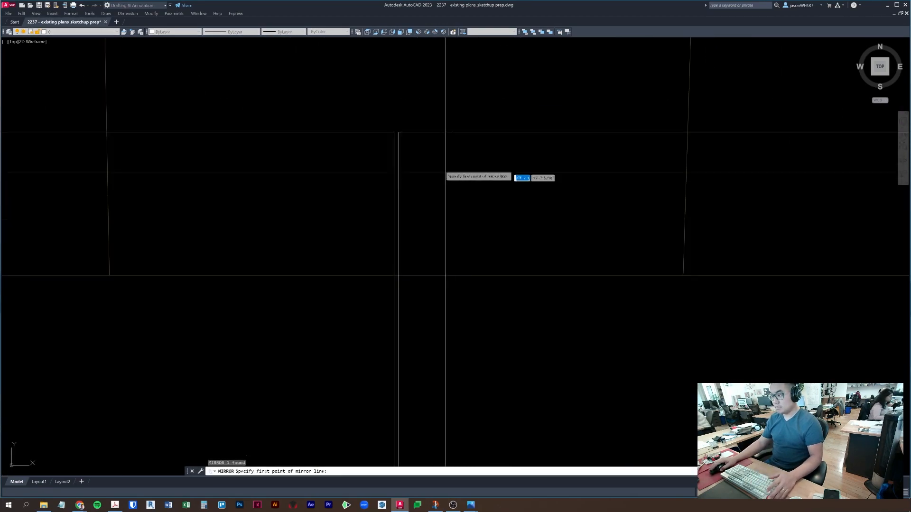
click(396, 129)
click(415, 83)
key(space)
scroll(421, 90, down, 2)
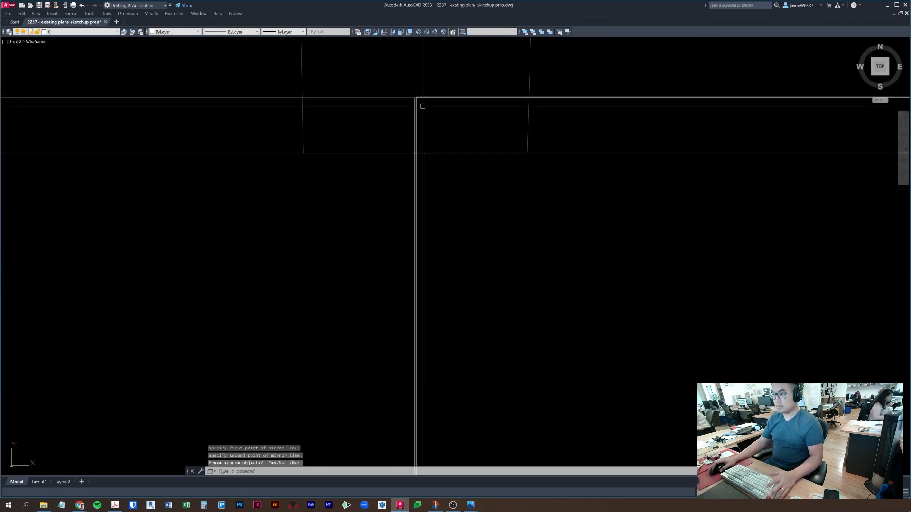
scroll(437, 212, down, 3)
- Erase the four top chairs and the end chair around the table
key(Escape)
click(589, 177)
click(432, 159)
scroll(432, 159, down, 3)
middle_drag(432, 159, 483, 214)
key(Escape)
key(Escape)
click(548, 221)
click(386, 204)
key(Delete)
click(573, 266)
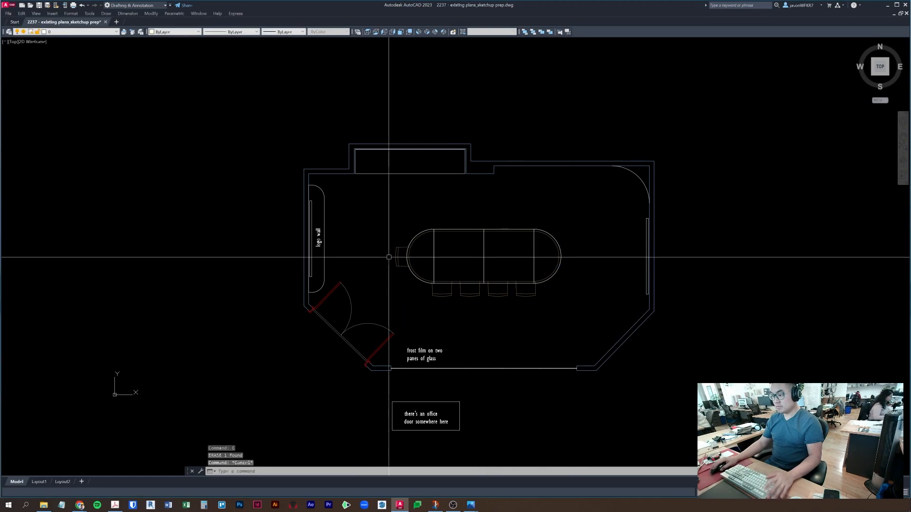
text(e)
key(Escape)
- Erase the four bottom chairs from the plan
scroll(529, 305, up, 2)
click(573, 302)
click(335, 282)
text(e)
key(Escape)
- Erase the inner and outer tabletop outlines
click(474, 267)
text(e)
key(Escape)
click(484, 280)
click(474, 254)
shift+click(475, 237)
shift+click(429, 221)
mouse_move(429, 223)
middle_down()
mouse_move(420, 255)
mouse_move(444, 190)
mouse_move(425, 257)
middle_up()
text(e)
key(Escape)
- Select the double door and open the DR DOUBLE 2 block for editing
scroll(419, 255, down, 2)
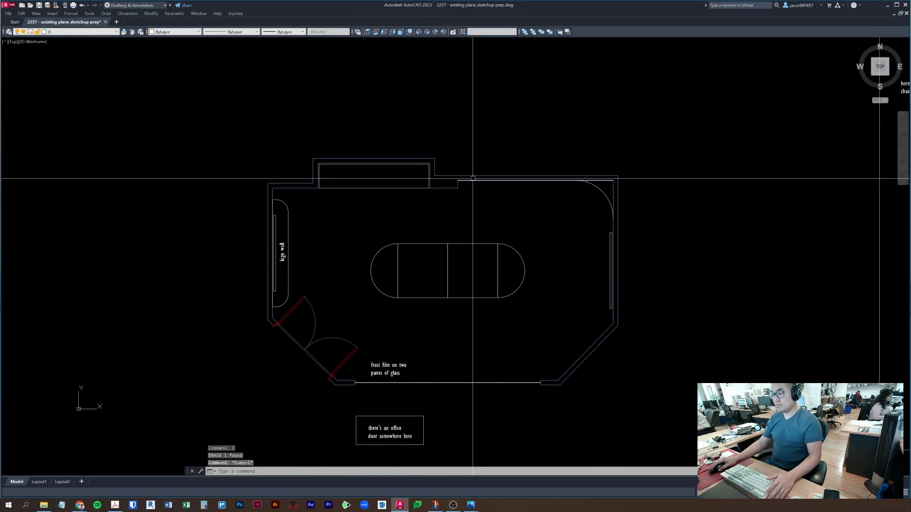
scroll(452, 188, up, 4)
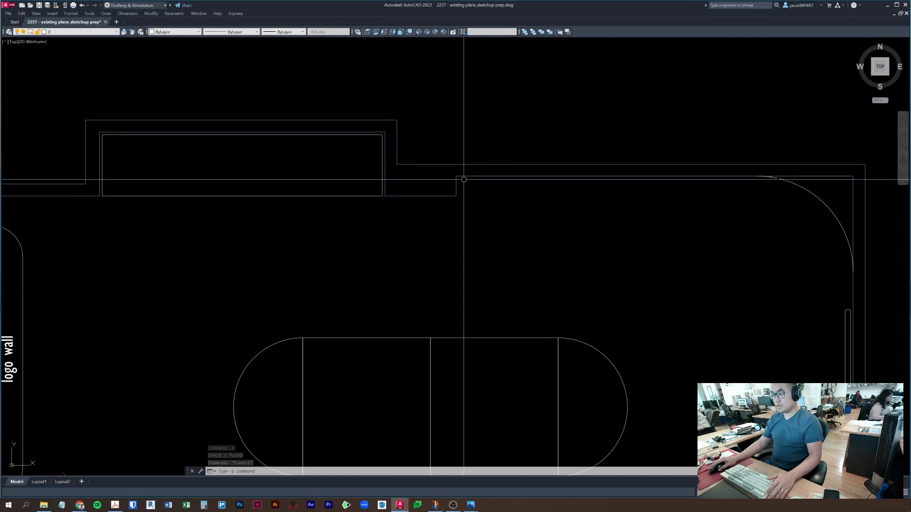
middle_drag(294, 250, 563, 244)
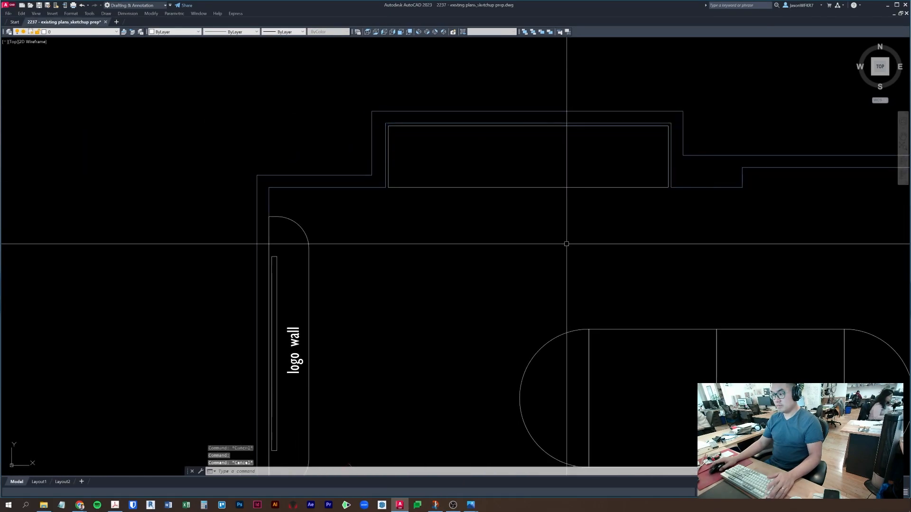
middle_drag(508, 174, 506, 203)
scroll(506, 203, down, 2)
middle_drag(539, 311, 526, 199)
middle_drag(458, 315, 447, 238)
click(446, 270)
click(433, 256)
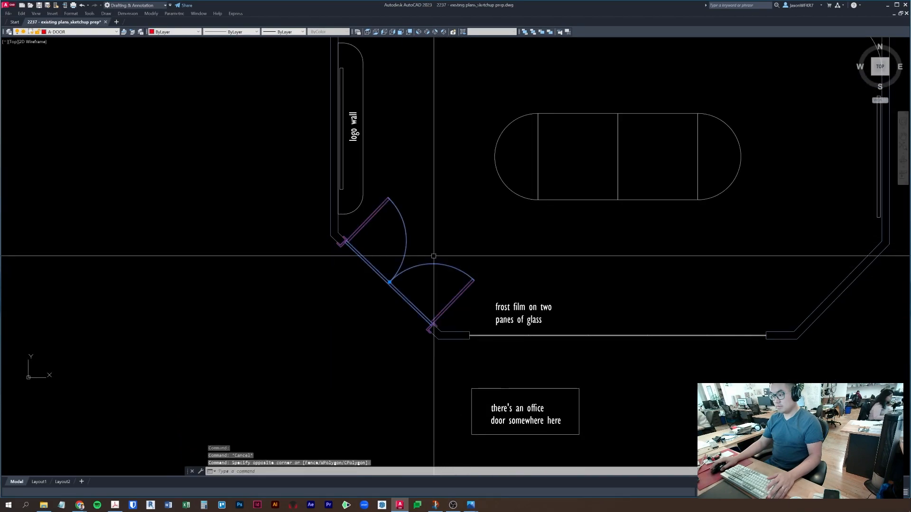
scroll(444, 335, up, 4)
key(Escape)
right_click(401, 300)
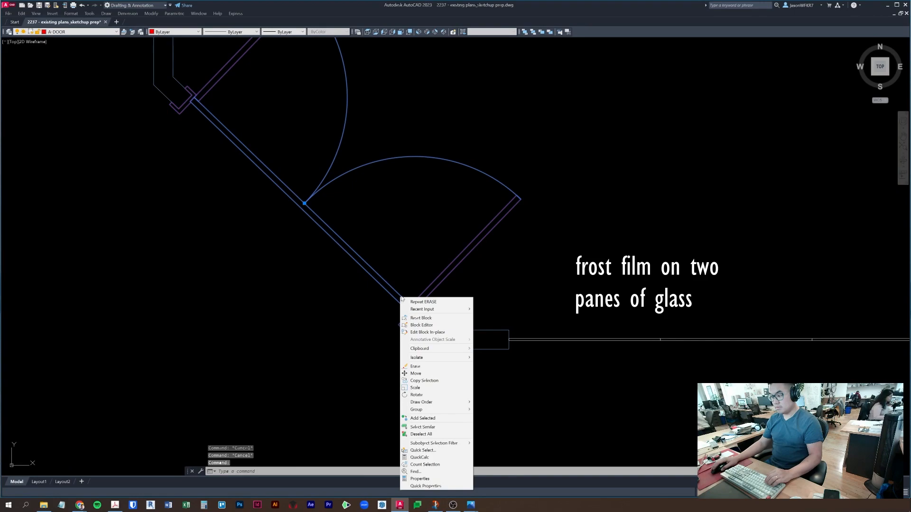
click(422, 325)
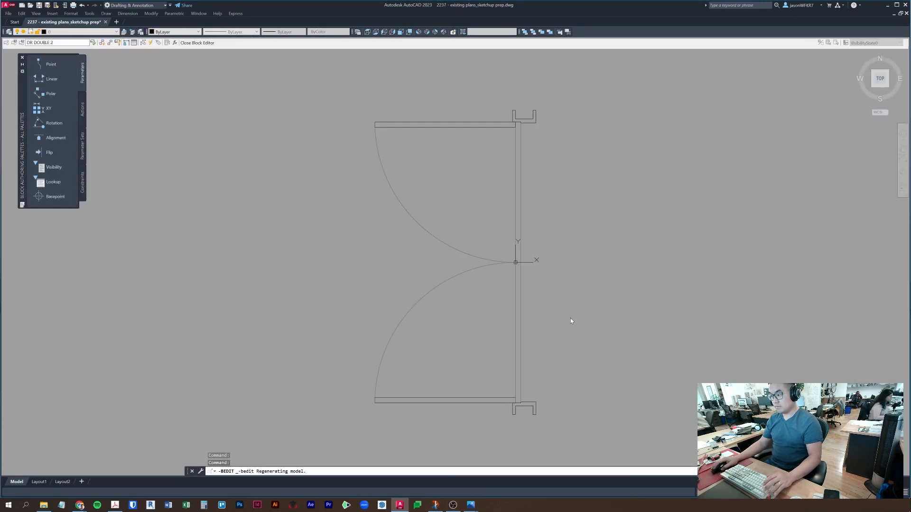
- Erase the top door leaf and the upper swing arc
click(573, 339)
click(473, 233)
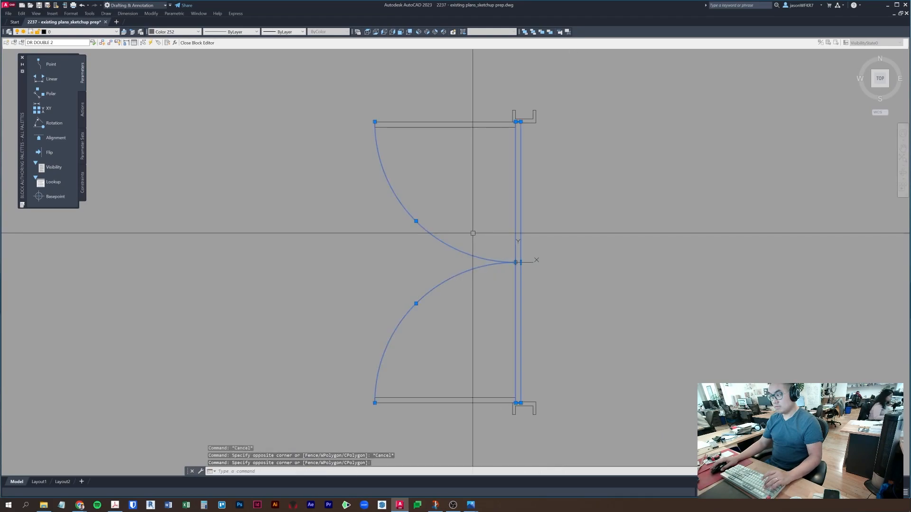
key(Escape)
key(Escape)
click(476, 158)
click(438, 97)
text(e)
click(440, 186)
click(404, 219)
text(e)
- Erase the lower swing arc and the bottom door leaf
click(435, 325)
click(392, 262)
text(e)
click(427, 419)
click(417, 378)
text(e)
key(Escape)
- Select and inspect the tall threshold rectangle, then deselect it
click(579, 342)
click(467, 326)
middle_drag(466, 327, 487, 209)
scroll(542, 141, up, 8)
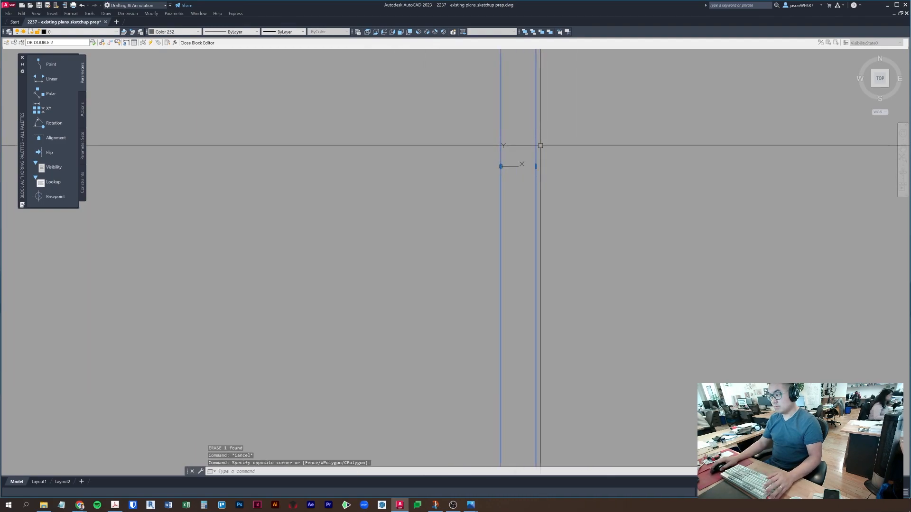
scroll(547, 204, down, 3)
key(Escape)
text(rec)
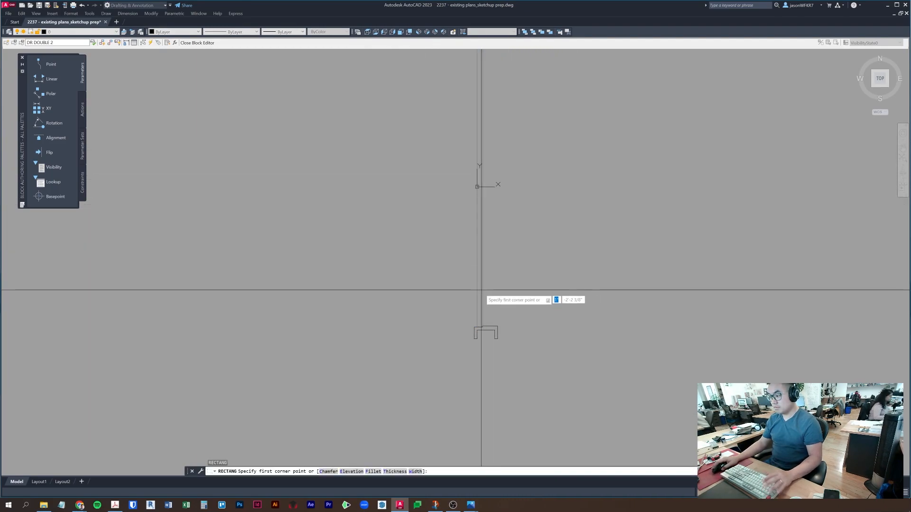
scroll(478, 310, up, 8)
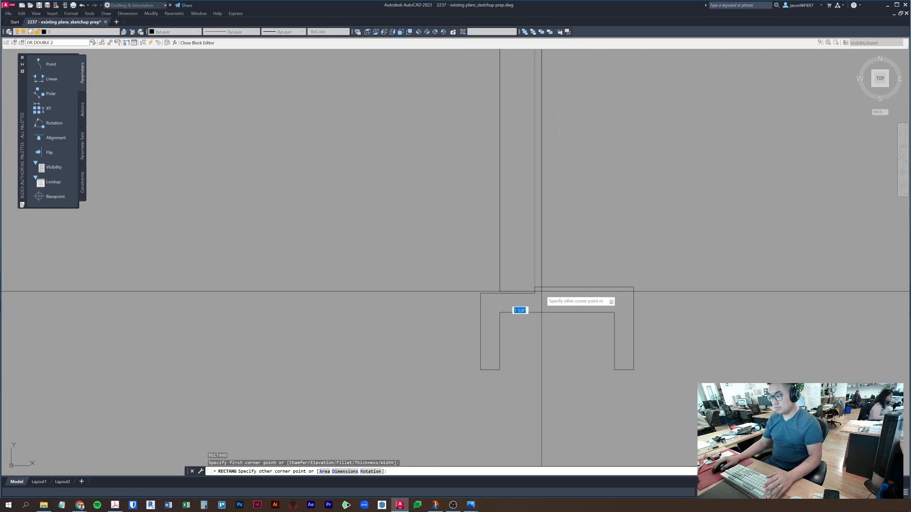
key(Escape)
- Draw a tall rectangle at the door frame with REC, then erase it
text(rec)
key(space)
click(533, 294)
scroll(526, 268, down, 4)
scroll(527, 234, down, 4)
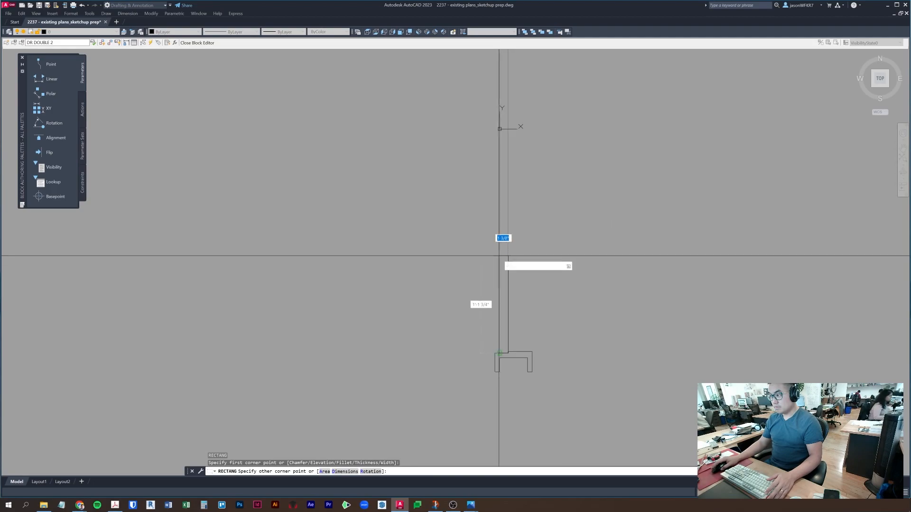
click(499, 173)
click(510, 144)
click(472, 108)
text(e)
key(space)
key(Escape)
- Grip-stretch the tall jamb rectangle's bottom edge by 1/16
click(464, 226)
click(546, 248)
click(547, 249)
click(491, 285)
scroll(503, 306, up, 9)
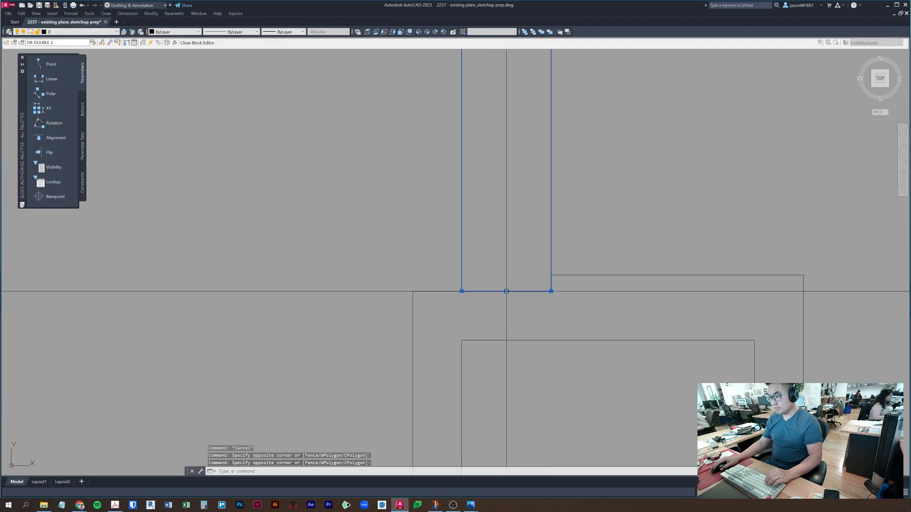
click(506, 291)
text(1/16)
key(Return)
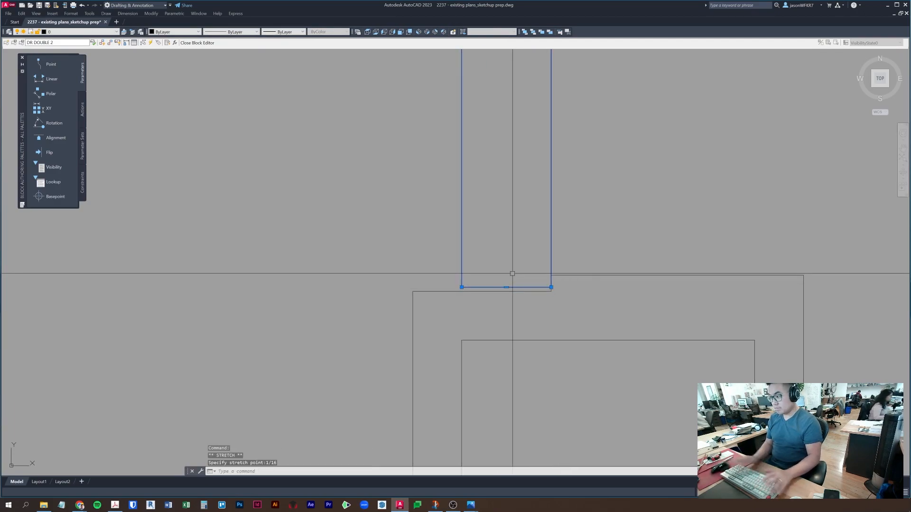
- Move the jamb rectangle 1/16 over
scroll(583, 236, down, 10)
click(533, 445)
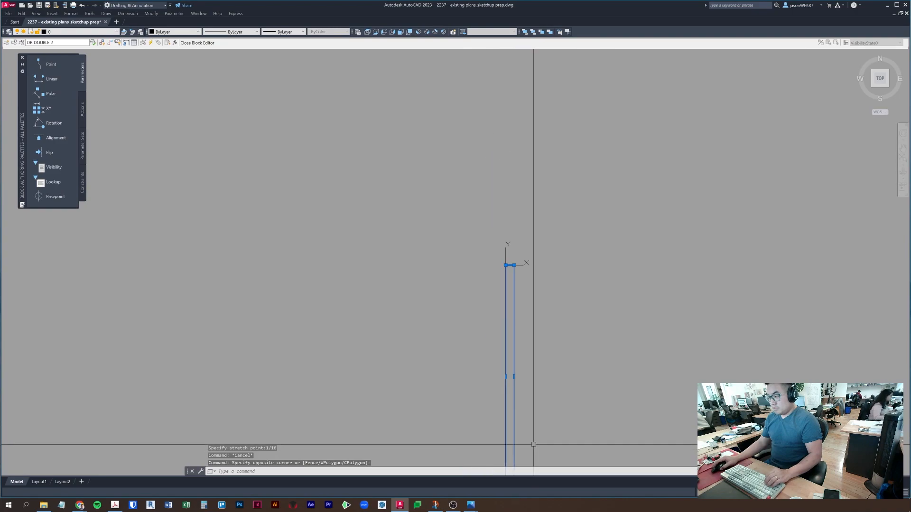
text(m)
key(space)
click(612, 343)
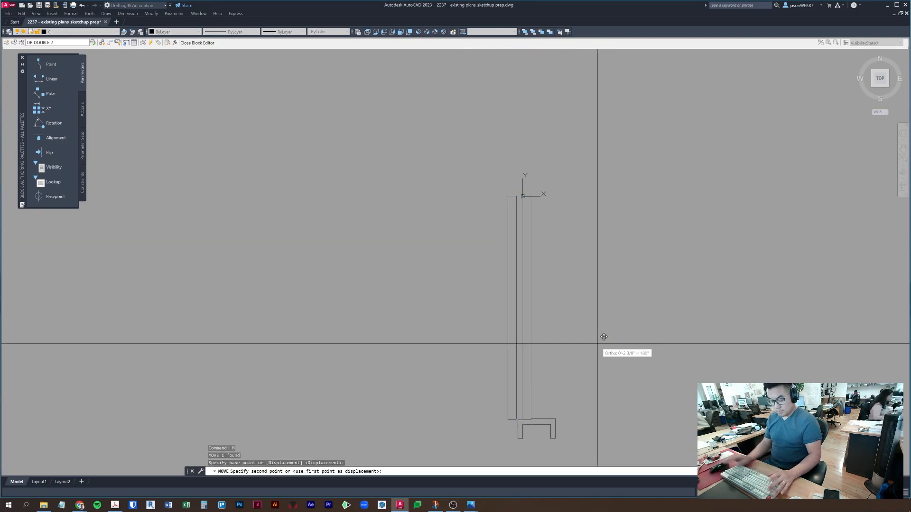
text(1/16)
key(Return)
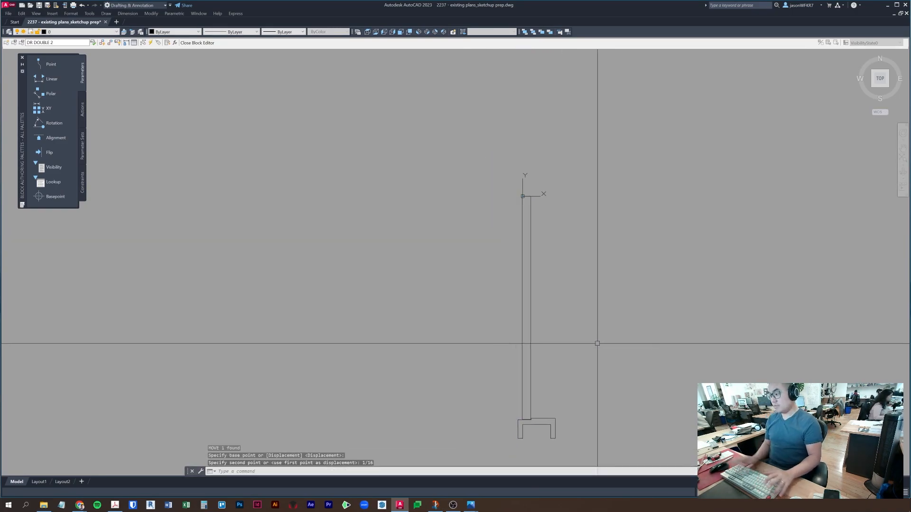
- Mirror the tall jamb rectangle, keeping the original
click(594, 345)
click(477, 313)
text(mi)
key(space)
scroll(526, 261, up, 5)
click(524, 256)
click(563, 267)
key(space)
key(Escape)
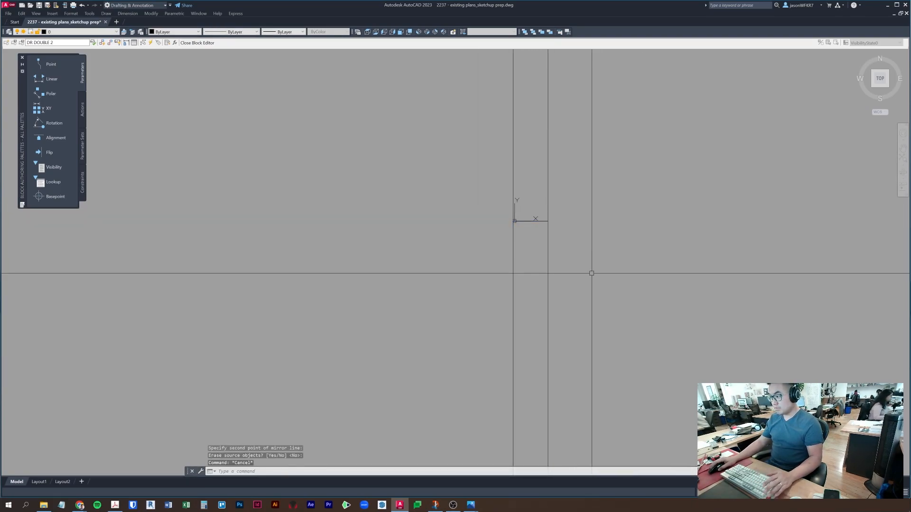
- Stretch the lower jamb rectangle's edge by 1/32 and adjust the frame's bottom edge
click(585, 262)
click(526, 231)
click(530, 221)
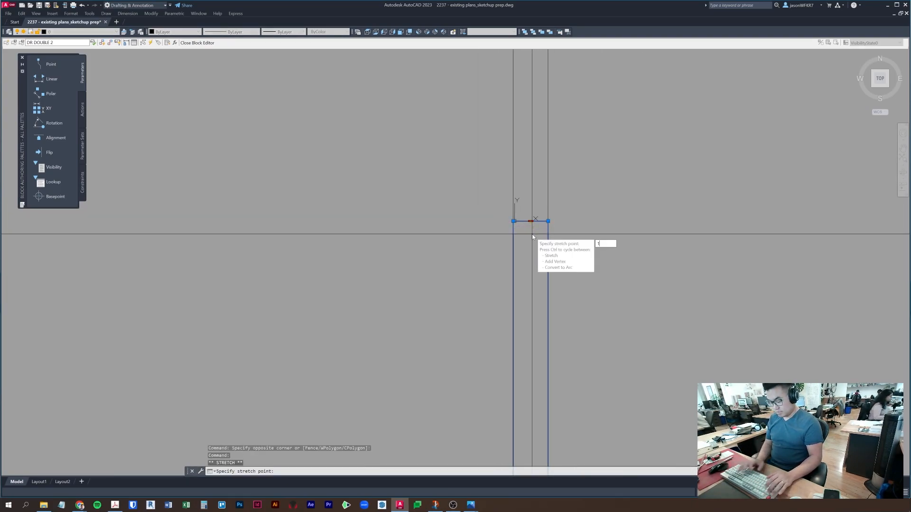
key(Return)
key(Escape)
scroll(543, 216, up, 4)
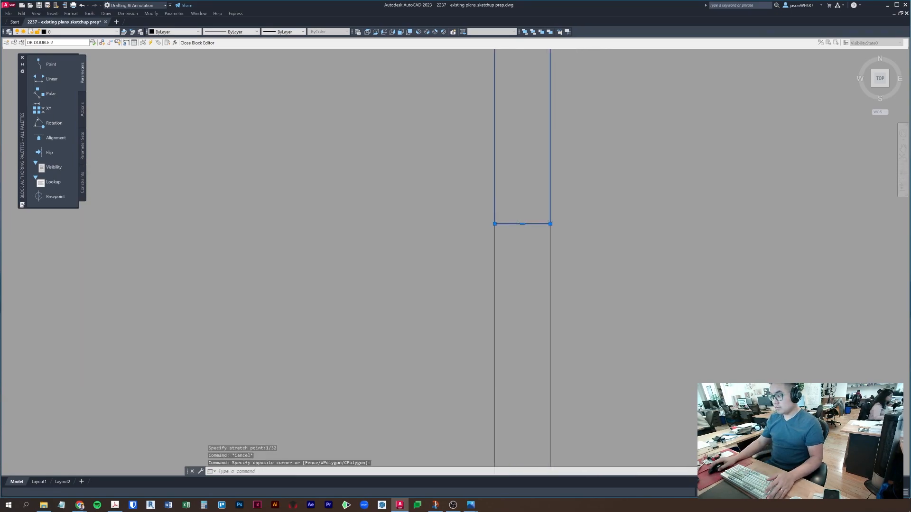
click(509, 228)
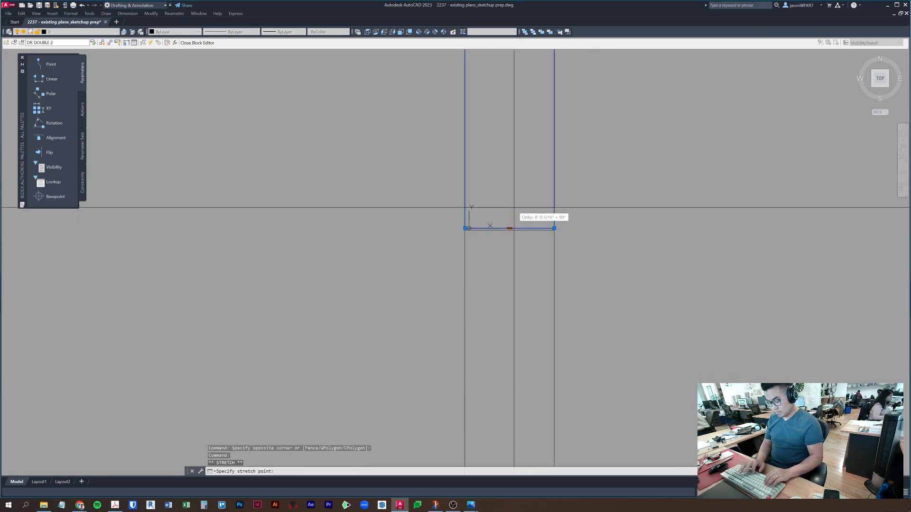
scroll(515, 207, down, 5)
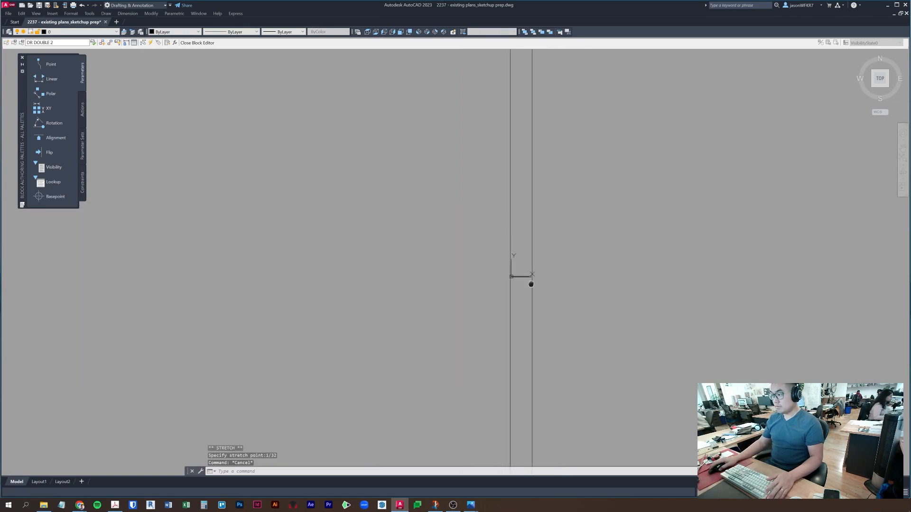
scroll(522, 147, up, 8)
scroll(555, 249, down, 8)
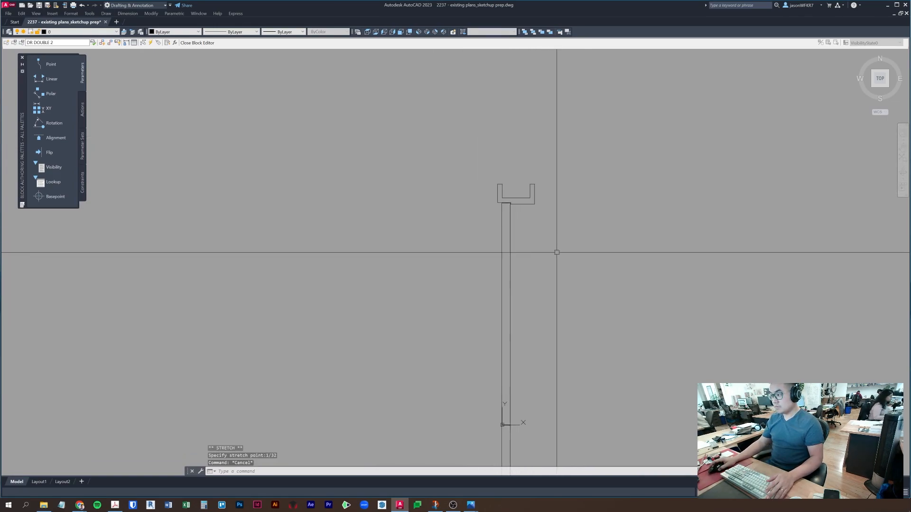
scroll(547, 243, down, 4)
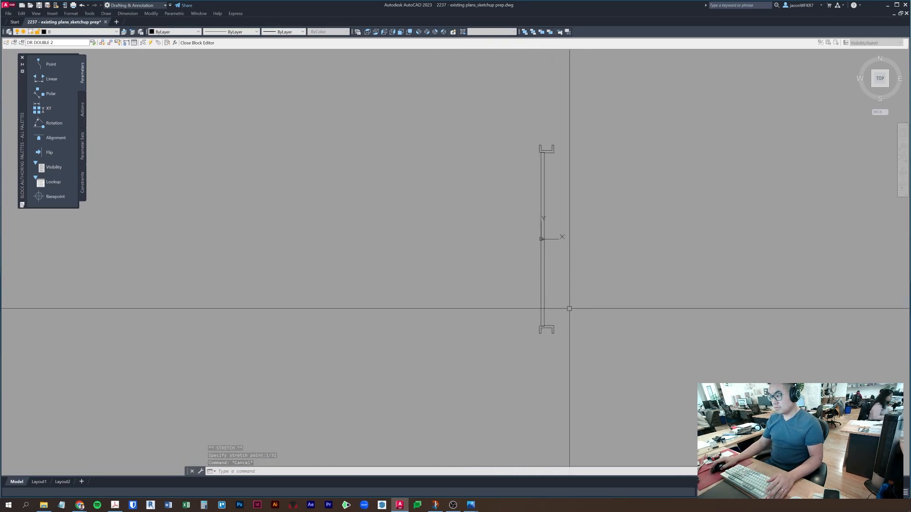
- Erase the upper jamb and door leaf, then close and save DR DOUBLE 2
click(606, 191)
click(518, 101)
text(e)
key(space)
key(Escape)
click(207, 43)
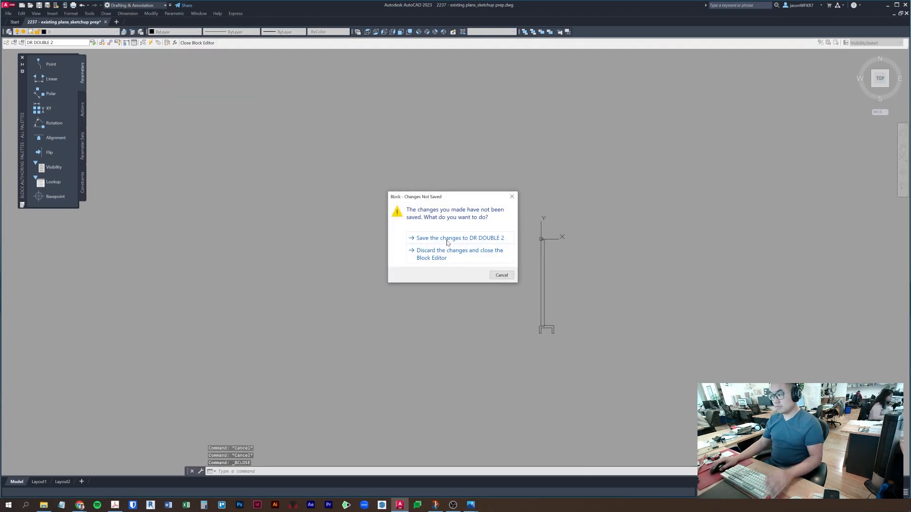
click(447, 238)
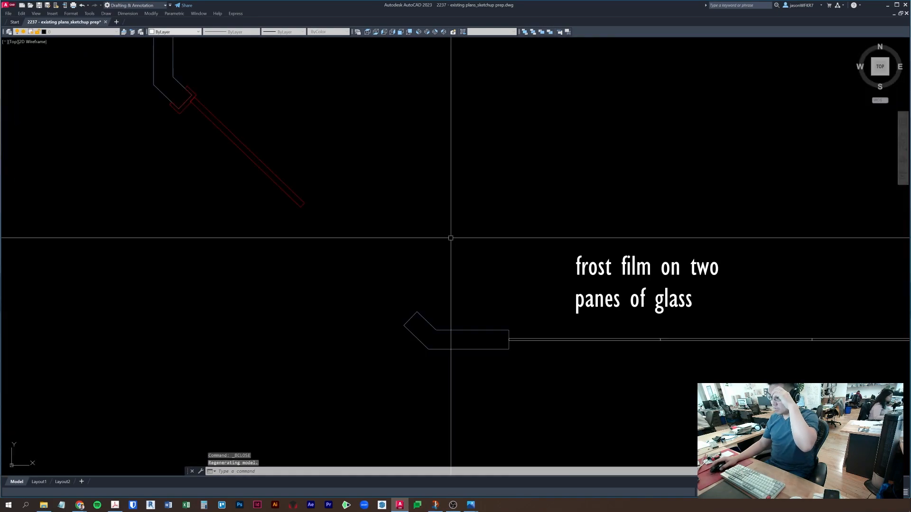
- Select the door leaf at the angled wall and start a mirror, then cancel
click(272, 197)
middle_drag(272, 197, 329, 260)
text(mi)
key(space)
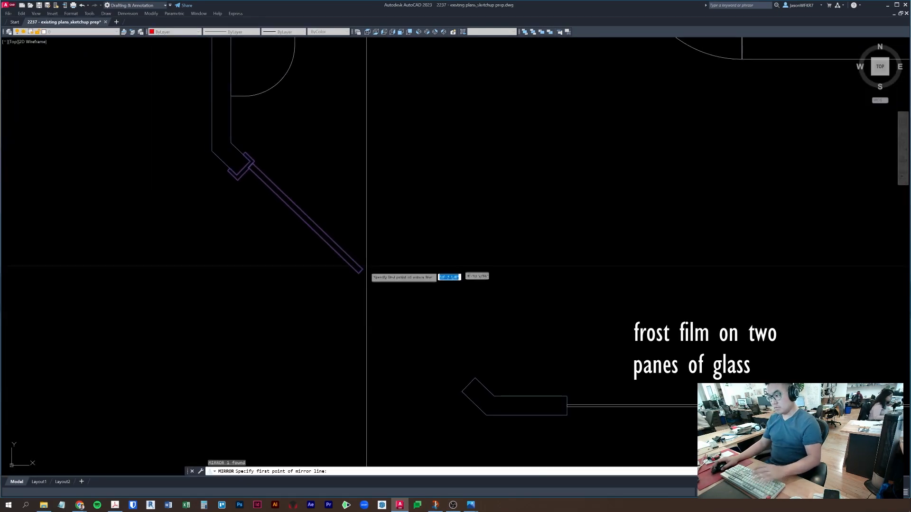
scroll(365, 267, up, 8)
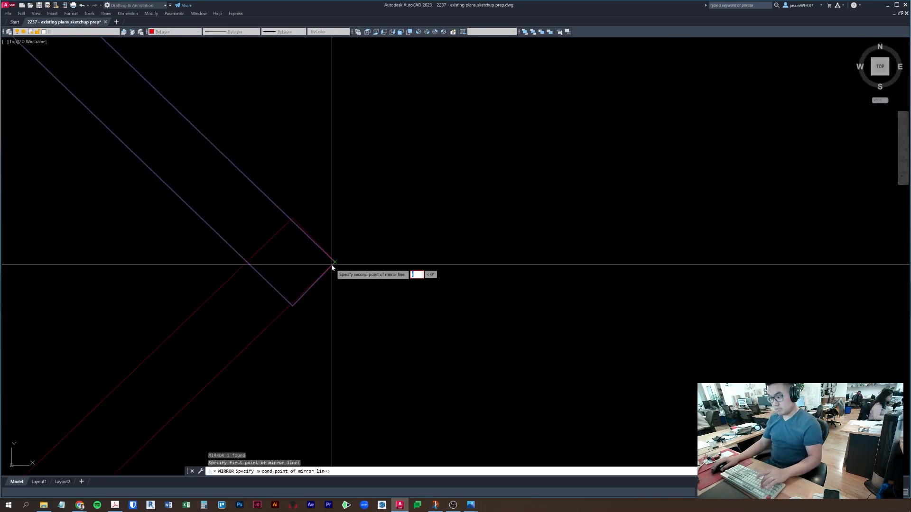
key(Escape)
key(Escape)
key(Escape)
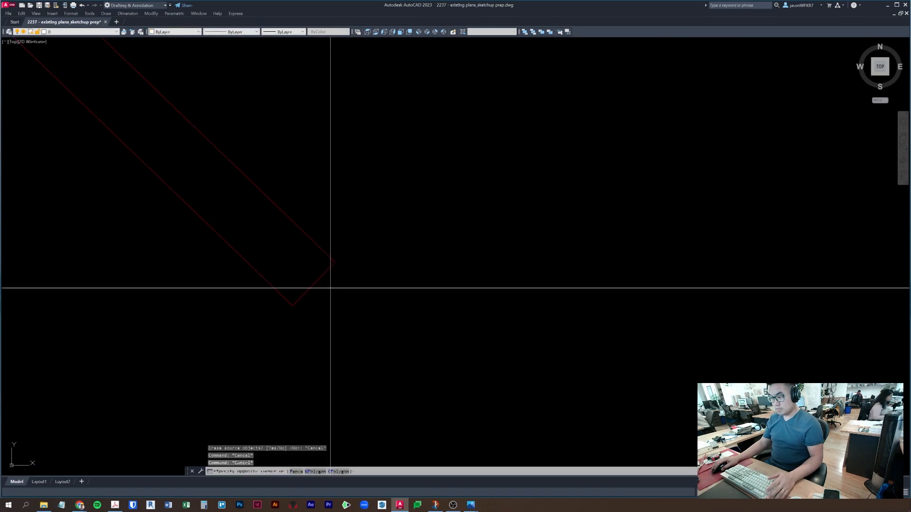
- Mirror the door block end across its upper-to-lower corner line, keeping the original
click(329, 287)
click(313, 271)
text(mi)
key(space)
click(335, 263)
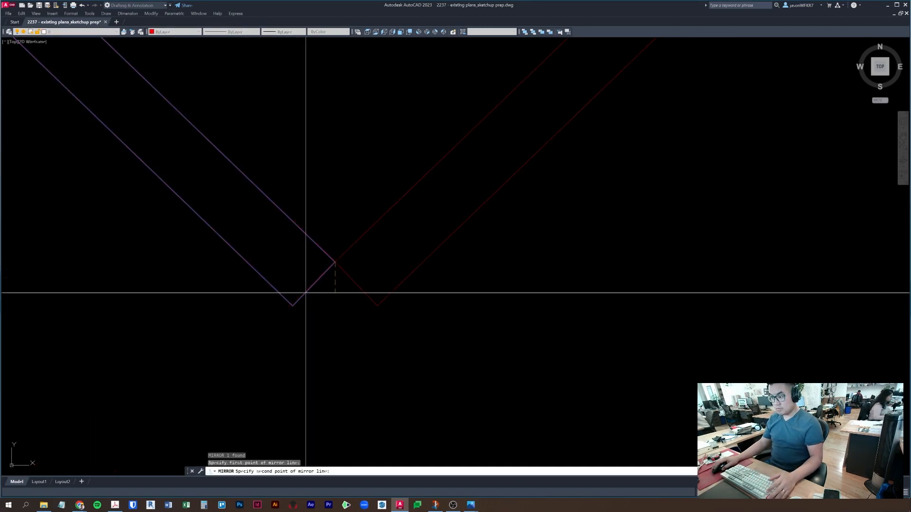
click(294, 306)
scroll(300, 302, down, 7)
key(space)
- Select the door block at its other end and begin a move, then cancel it
middle_drag(368, 275, 297, 81)
key(Escape)
click(589, 223)
click(571, 276)
scroll(570, 277, up, 4)
text(m)
key(space)
scroll(560, 275, up, 4)
click(495, 137)
key(Escape)
key(Escape)
scroll(463, 279, down, 8)
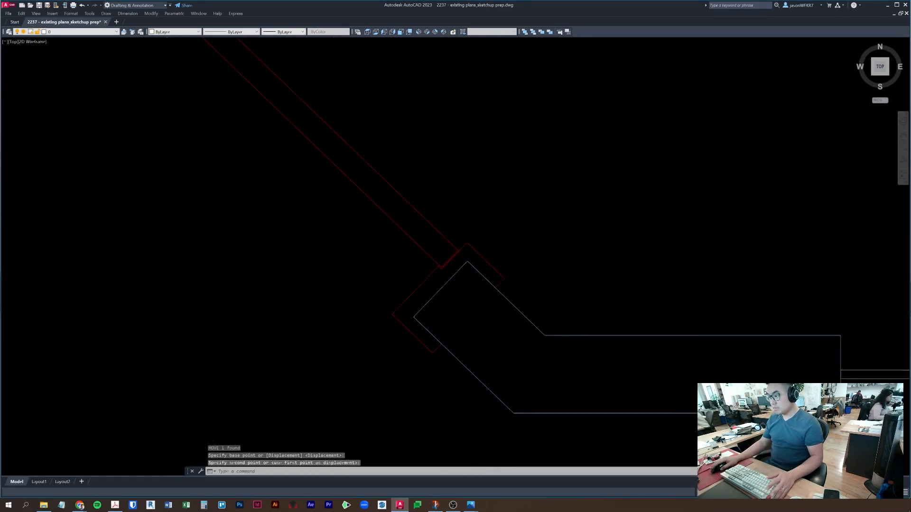
middle_drag(477, 304, 310, 329)
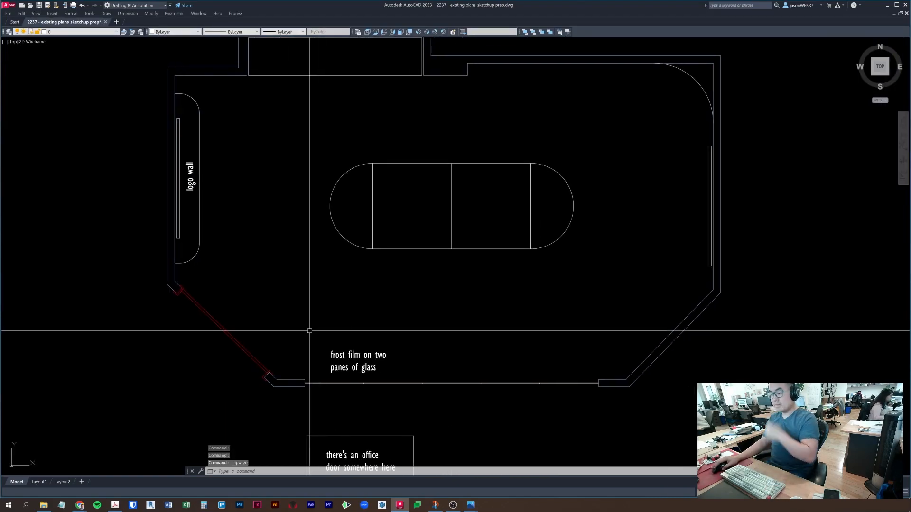
- Offset the lower-right wall line 4' downward to create a new line below the room
scroll(229, 329, down, 2)
middle_drag(229, 327, 303, 325)
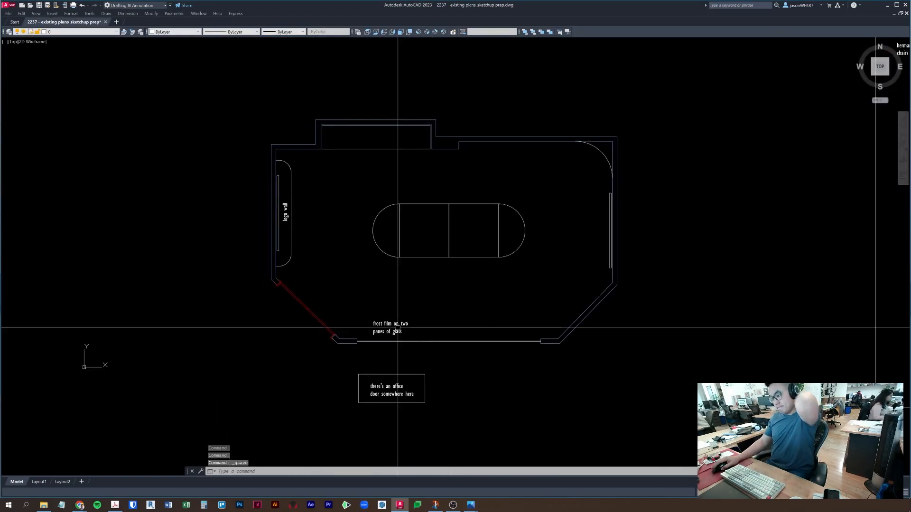
scroll(425, 321, up, 2)
scroll(535, 317, up, 1)
scroll(535, 317, down, 2)
middle_drag(535, 316, 538, 289)
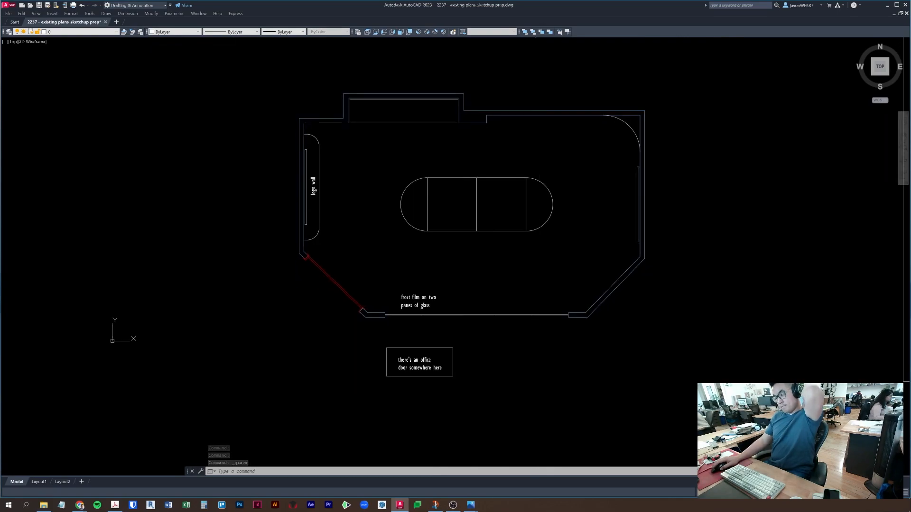
text(o)
key(Return)
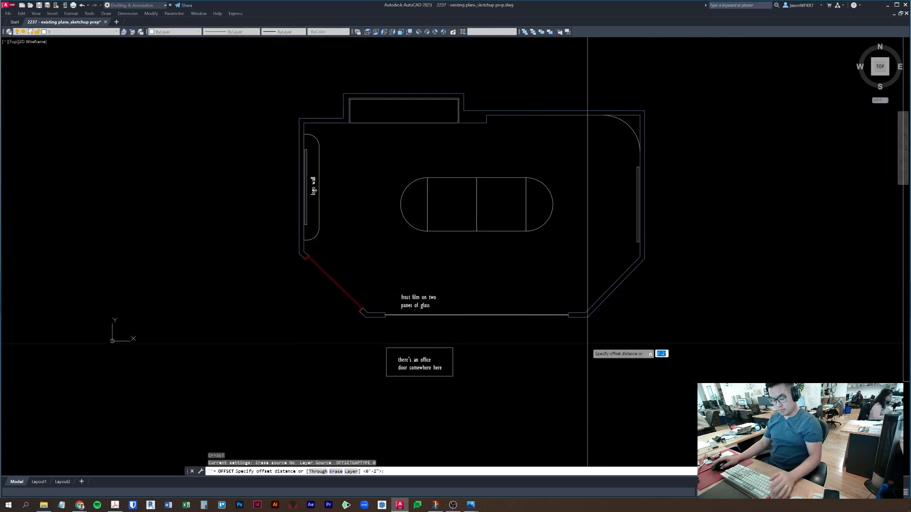
text(4')
key(Return)
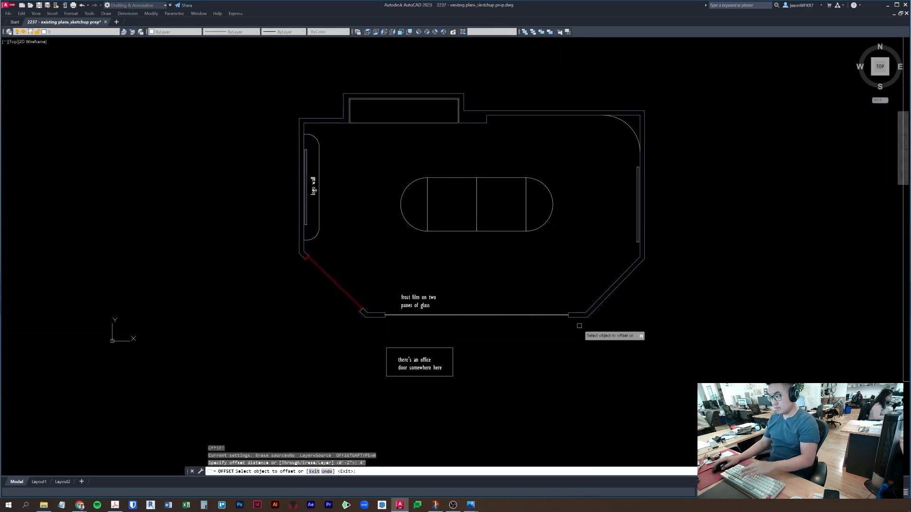
click(577, 318)
click(577, 350)
key(Escape)
- Lengthen the new offset line further to the left and right using its grips
click(602, 378)
click(563, 347)
click(567, 366)
click(297, 366)
key(Escape)
key(Escape)
click(587, 366)
click(587, 366)
middle_drag(669, 365, 665, 210)
scroll(665, 210, down, 5)
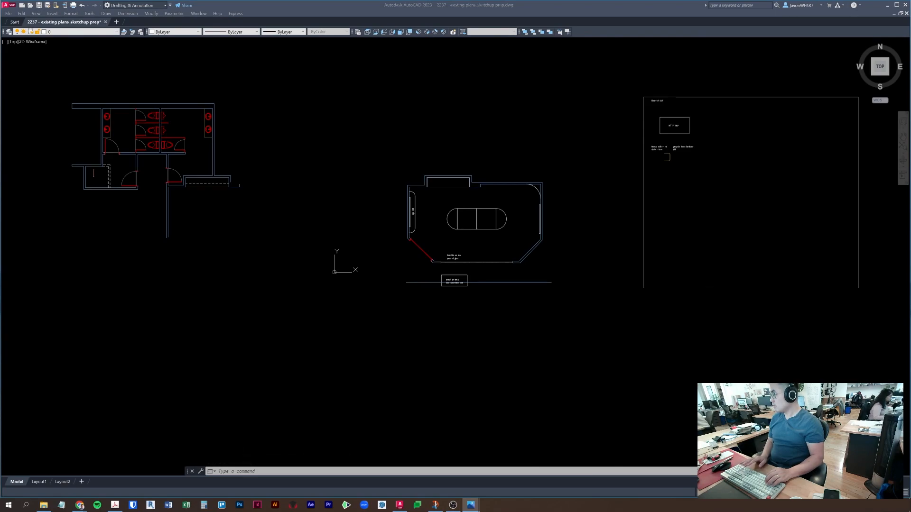
click(611, 363)
key(Escape)
key(Escape)
- Move the office door note and its box further down
scroll(446, 268, up, 5)
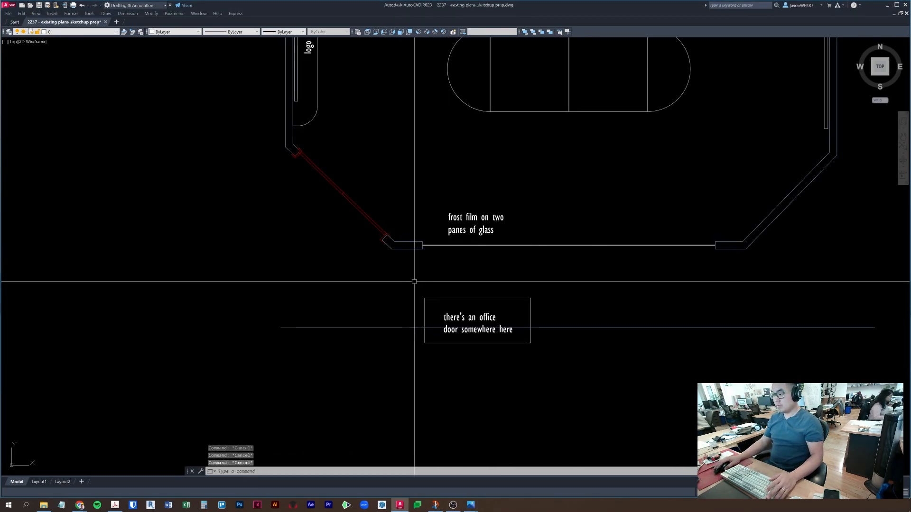
click(414, 283)
click(625, 368)
middle_drag(627, 368, 629, 339)
text(m)
key(Return)
click(629, 339)
click(629, 398)
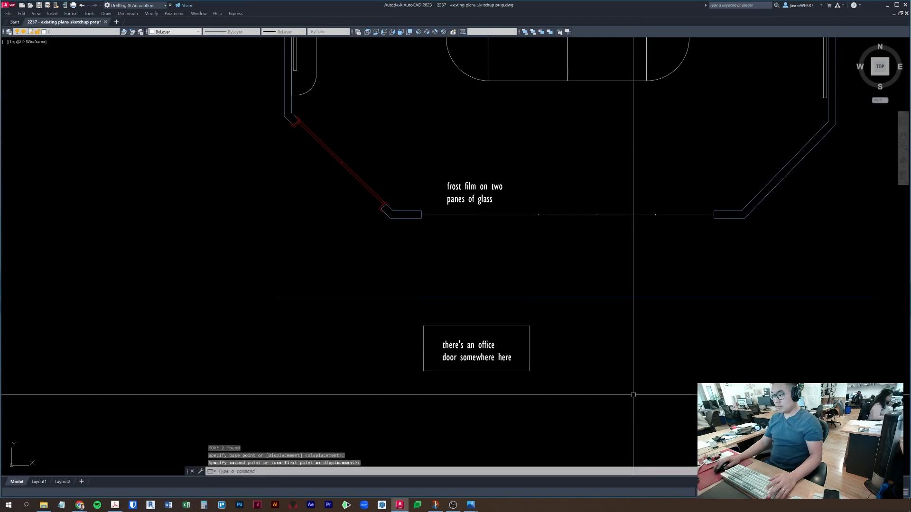
- Draw a long rectangle below the room from the wall line's right end to the left
text(o)
key(Return)
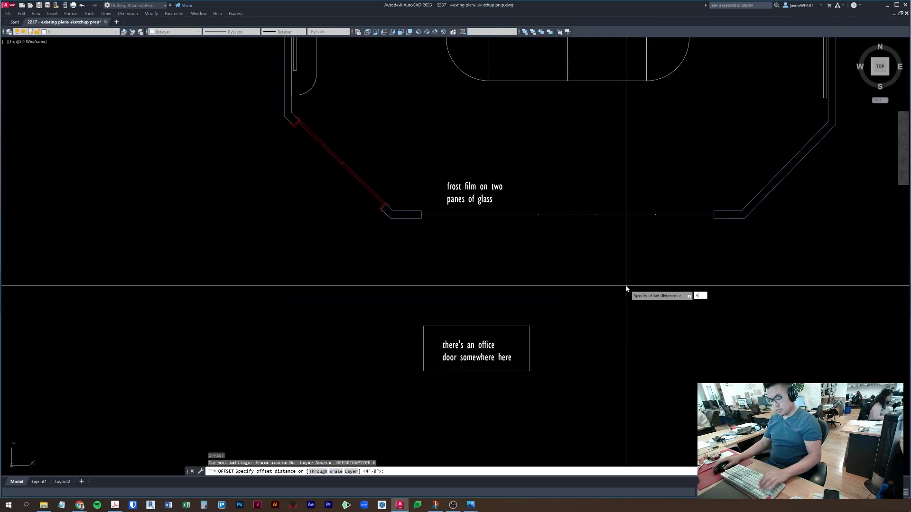
click(623, 351)
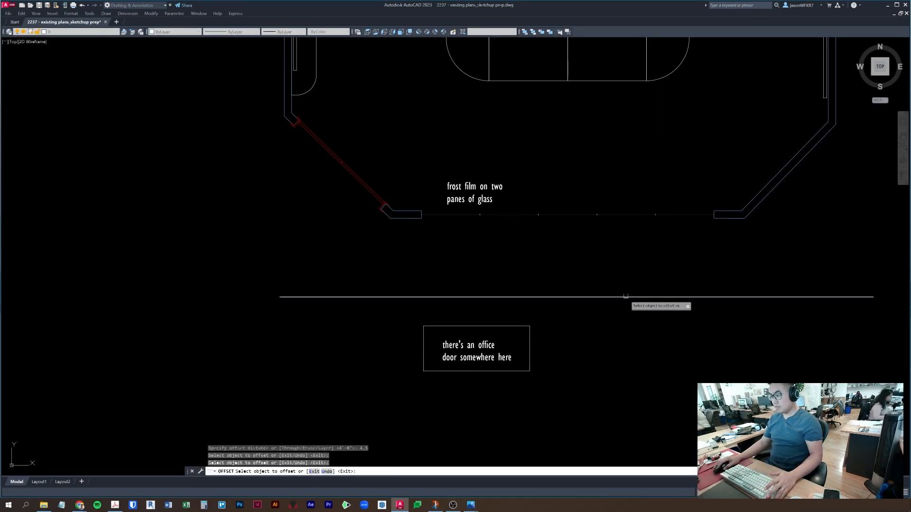
key(Escape)
key(Escape)
middle_drag(835, 312, 769, 319)
text(rec)
key(Return)
click(806, 305)
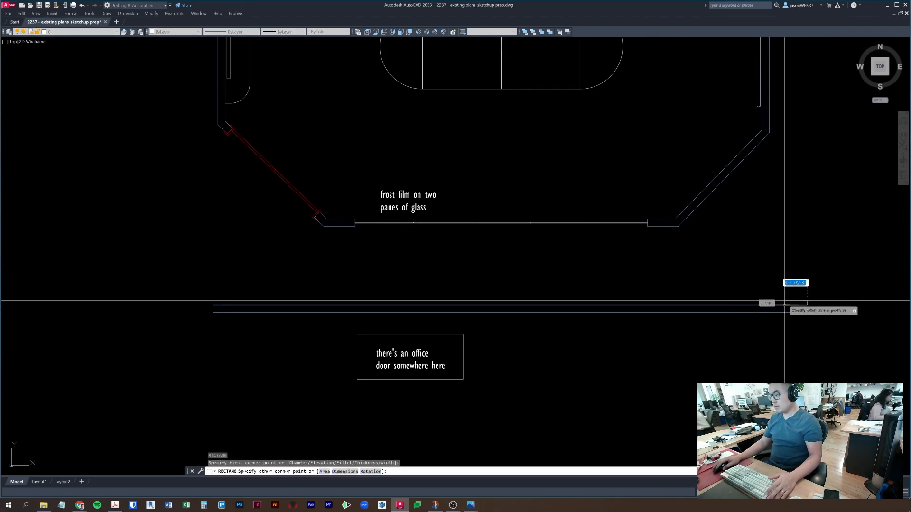
click(213, 312)
- Erase the two offset wall lines, keeping only the new rectangle
key(Escape)
click(234, 320)
click(214, 297)
scroll(214, 296, up, 5)
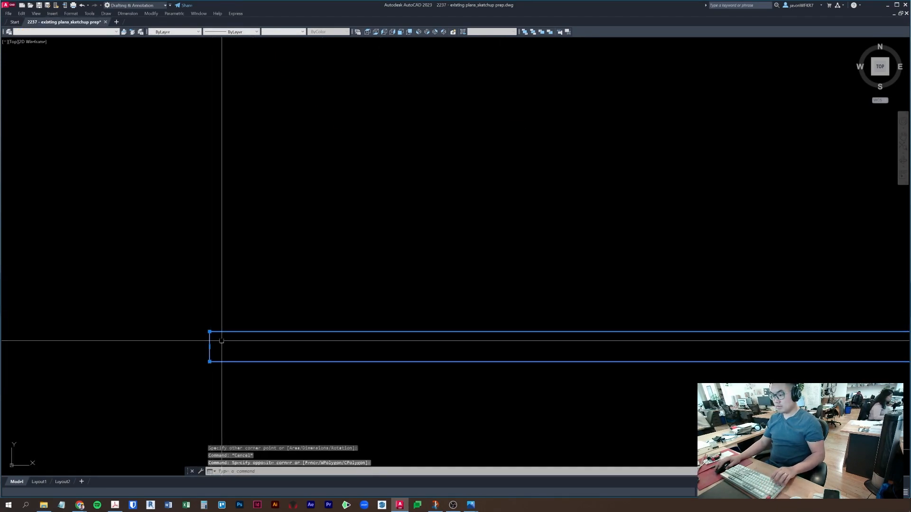
shift+click(222, 341)
shift+click(199, 348)
scroll(180, 345, down, 4)
text(e)
key(Return)
- Apply the wall's properties to the long rectangle with MATCHPROP
scroll(291, 364, down, 4)
middle_drag(313, 343, 336, 313)
text(ma)
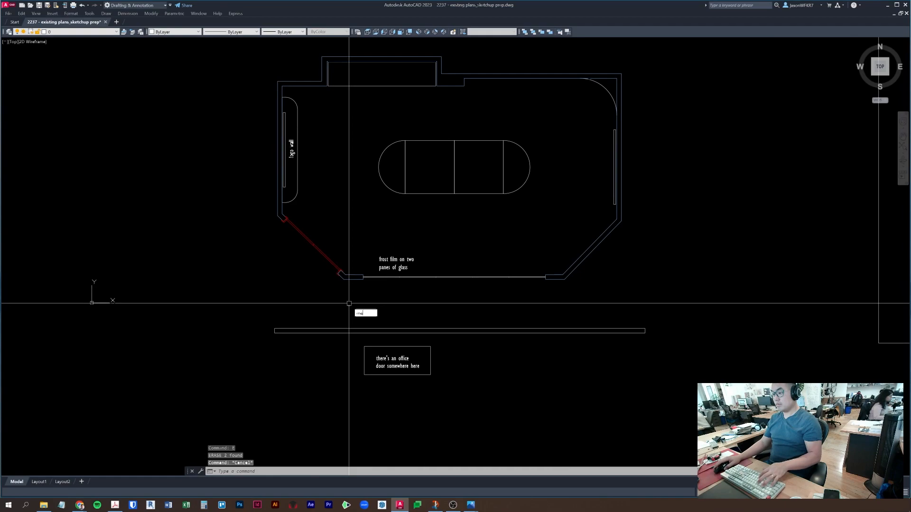
key(Return)
click(351, 280)
click(330, 357)
click(308, 312)
key(Return)
key(Escape)
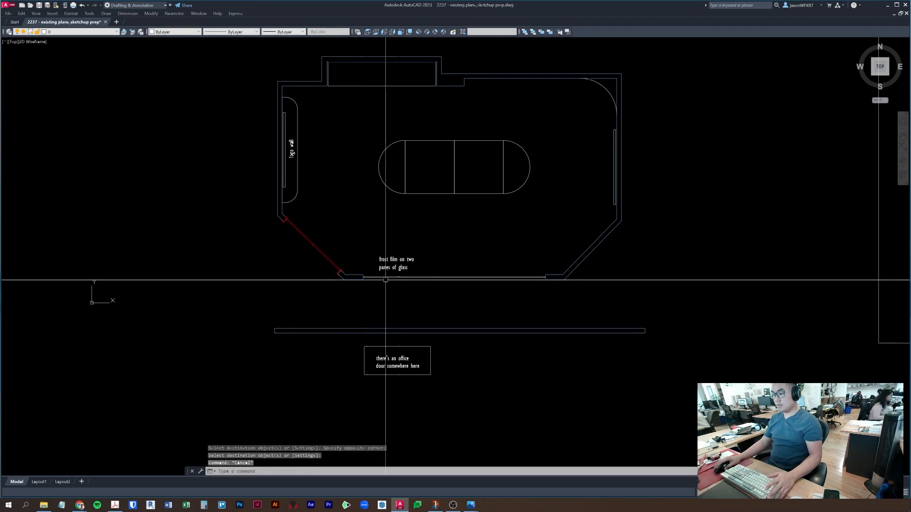
key(Escape)
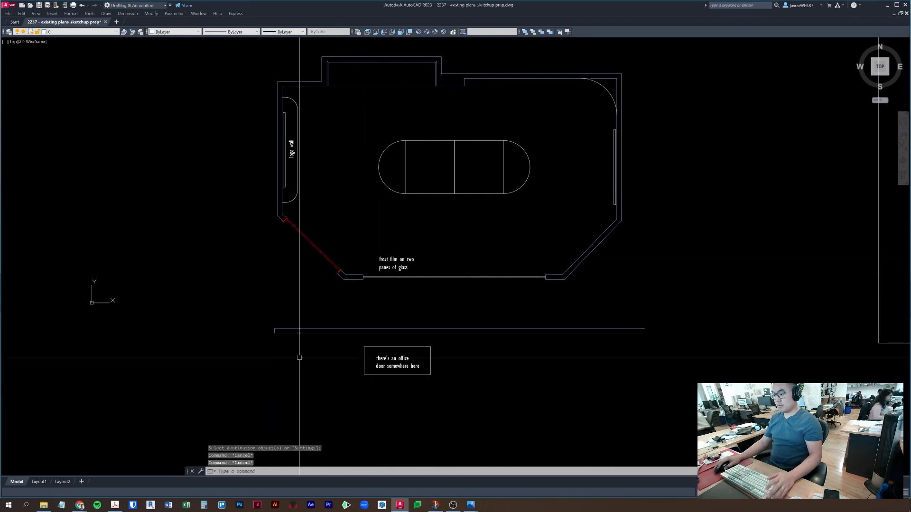
- Stretch the rectangle's left end further left and its right end further right
text(s)
key(Return)
click(289, 351)
click(256, 313)
key(Return)
click(233, 362)
click(171, 366)
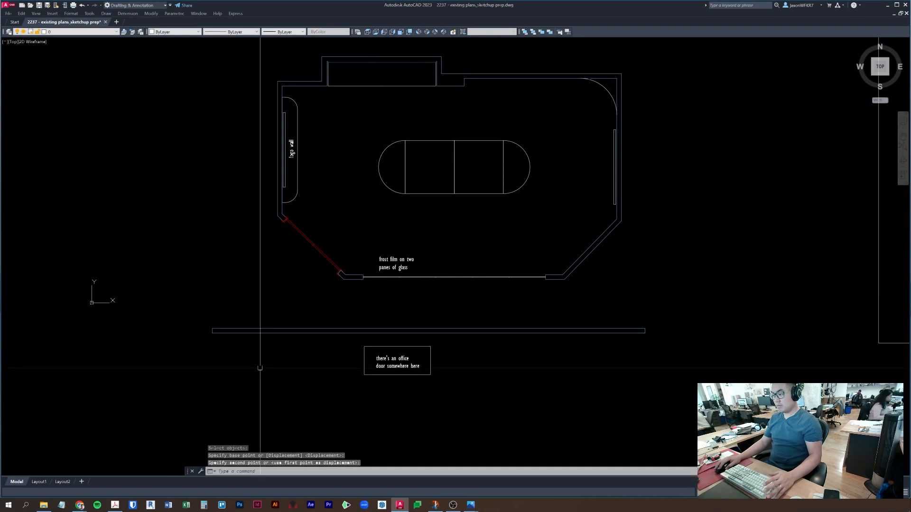
key(Return)
click(676, 370)
click(631, 313)
key(Return)
click(644, 374)
click(685, 402)
key(Escape)
middle_drag(366, 325, 417, 288)
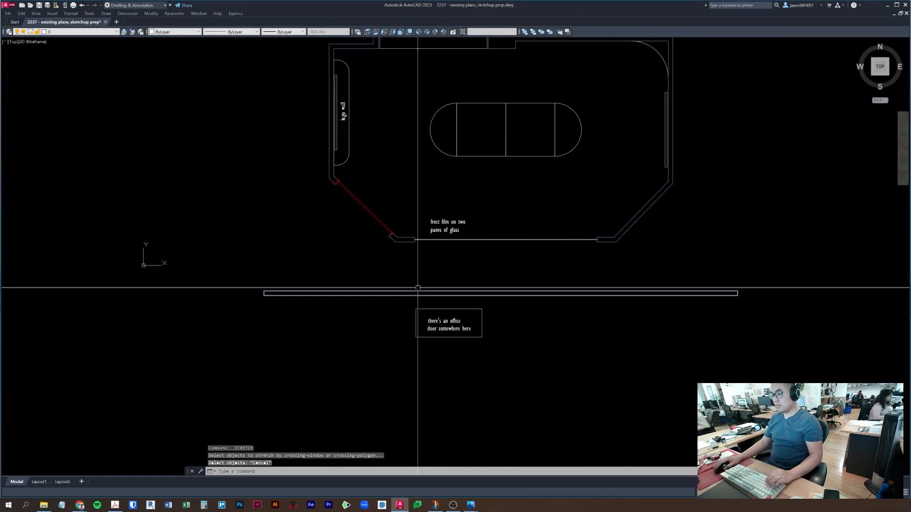
scroll(414, 231, down, 2)
- Select a door in the washroom plan
middle_drag(414, 231, 414, 237)
scroll(386, 248, up, 3)
scroll(384, 266, down, 4)
middle_drag(243, 215, 331, 223)
scroll(298, 223, down, 4)
scroll(229, 272, up, 5)
key(Escape)
click(157, 243)
click(157, 243)
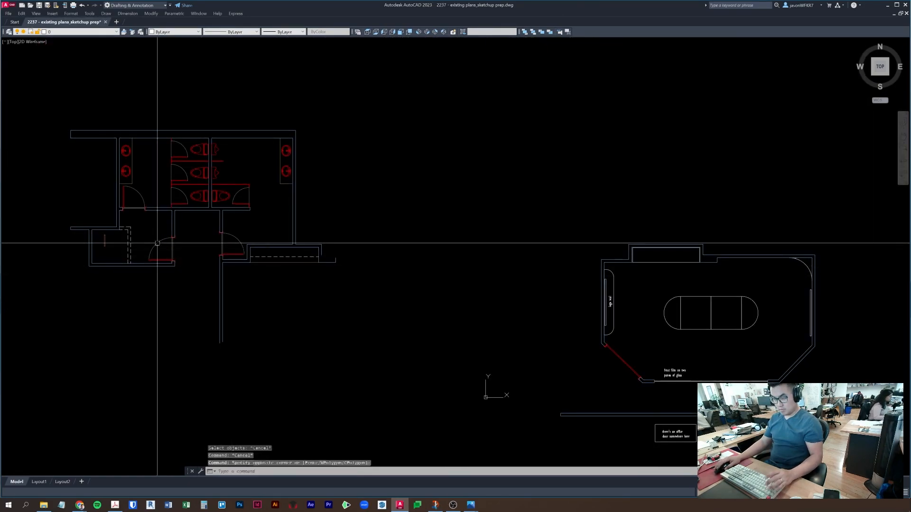
click(152, 248)
middle_drag(154, 246, 172, 232)
- Copy the washroom door to just below the frosted glass wall, with object snap off
text(co)
key(space)
click(203, 238)
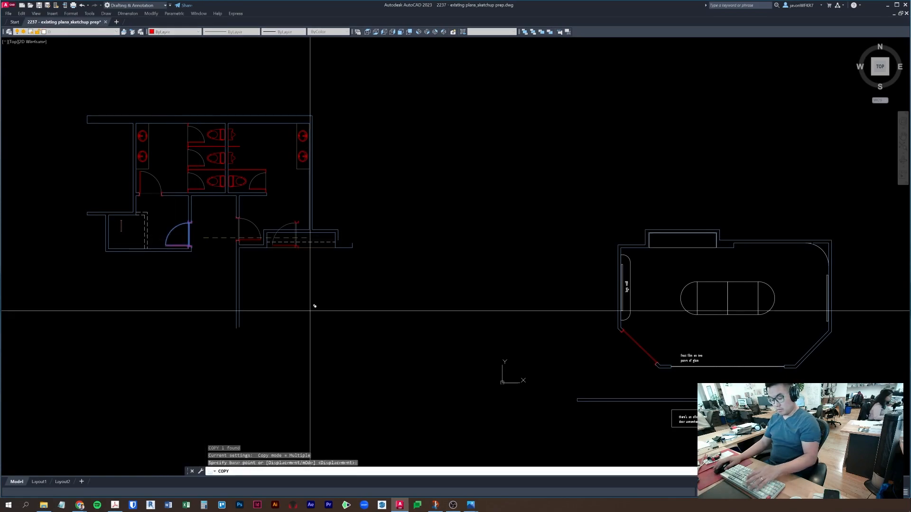
middle_drag(451, 378, 417, 351)
key(F3)
scroll(695, 403, up, 2)
click(648, 291)
key(Escape)
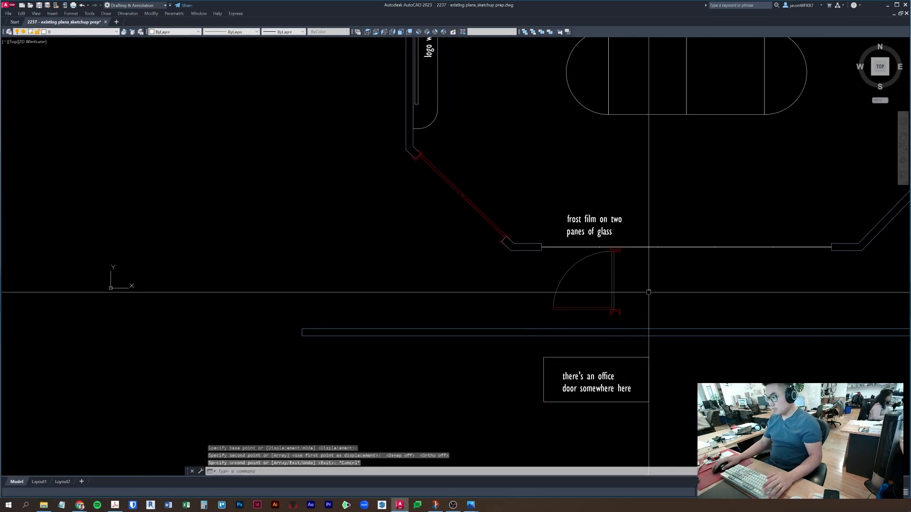
- Rotate the copied door upright with Ortho on
click(646, 290)
click(599, 293)
scroll(599, 295, up, 2)
click(628, 325)
key(space)
key(space)
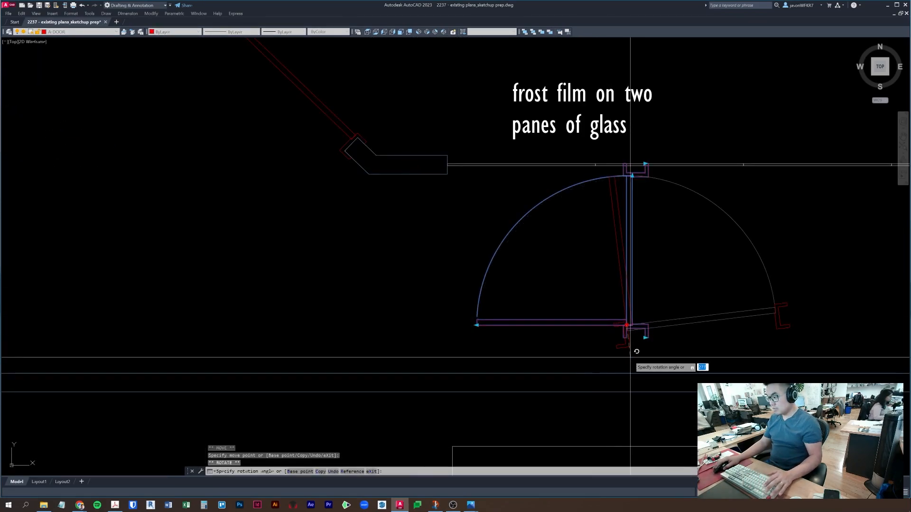
key(F8)
click(630, 357)
click(630, 356)
click(563, 272)
middle_drag(563, 267, 528, 239)
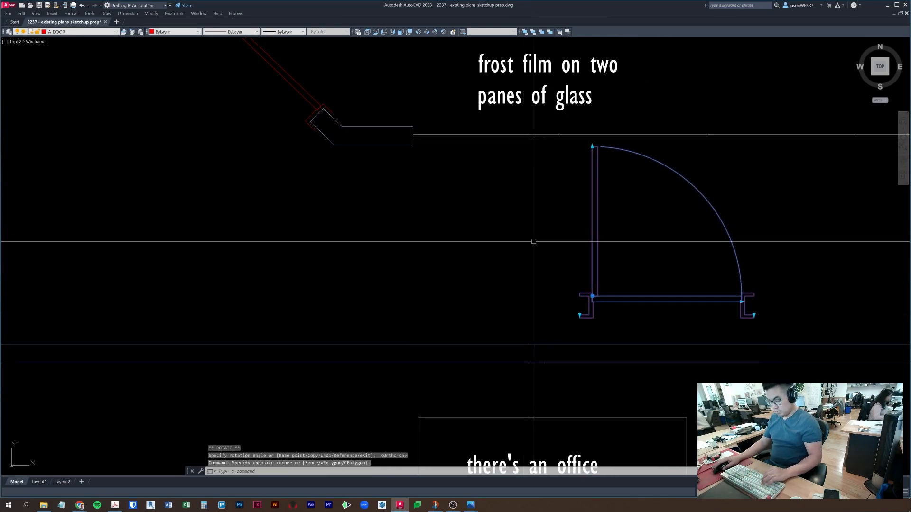
- Look through the site photos in Windows Photos, then return to the drawing
key(alt+Tab)
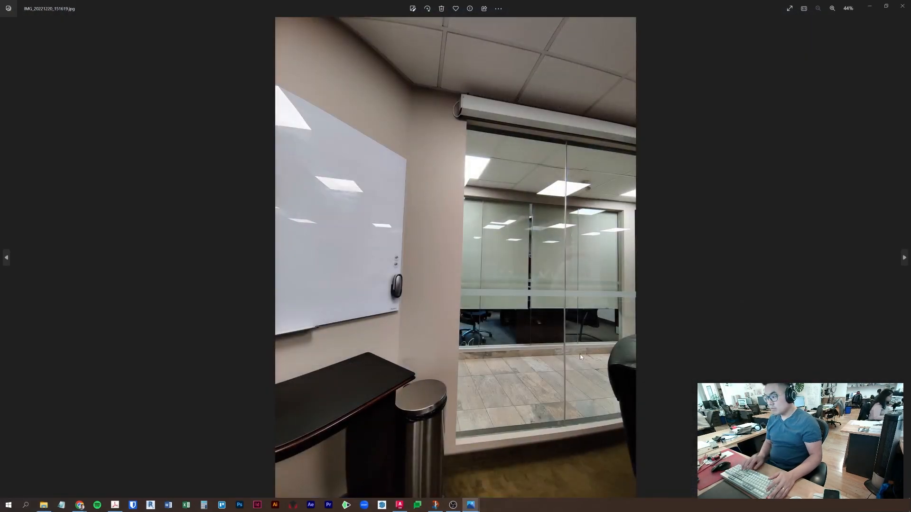
key(Right)
key(Left)
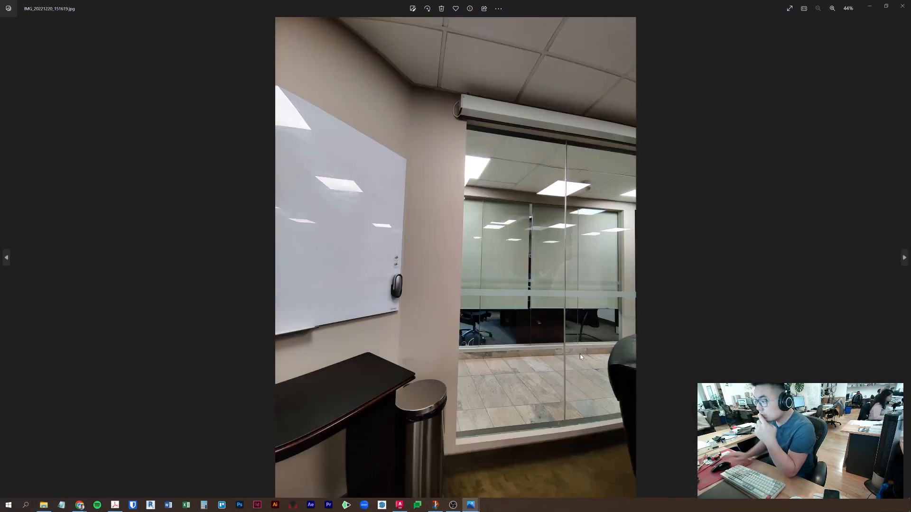
click(903, 5)
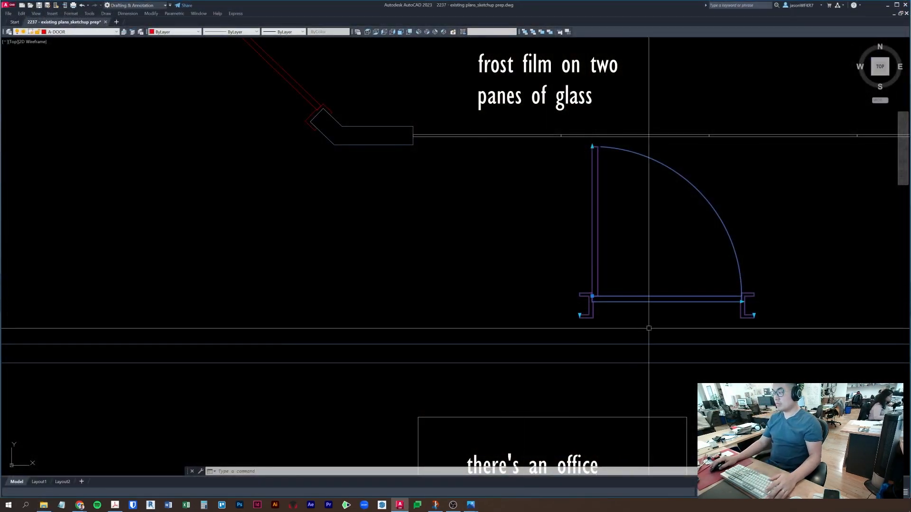
- Rotate the copied door 180° about its hinge point, then check the whiteboard site photo
click(592, 296)
key(space)
key(space)
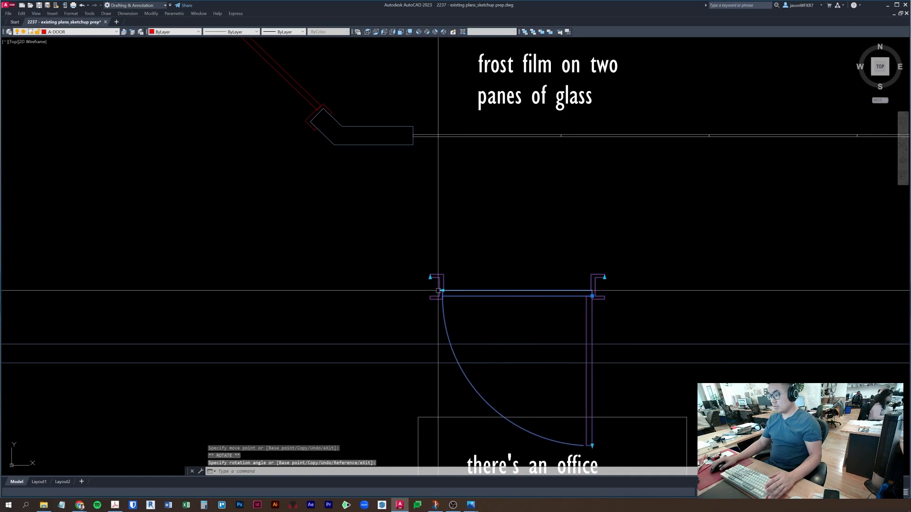
key(alt+Tab)
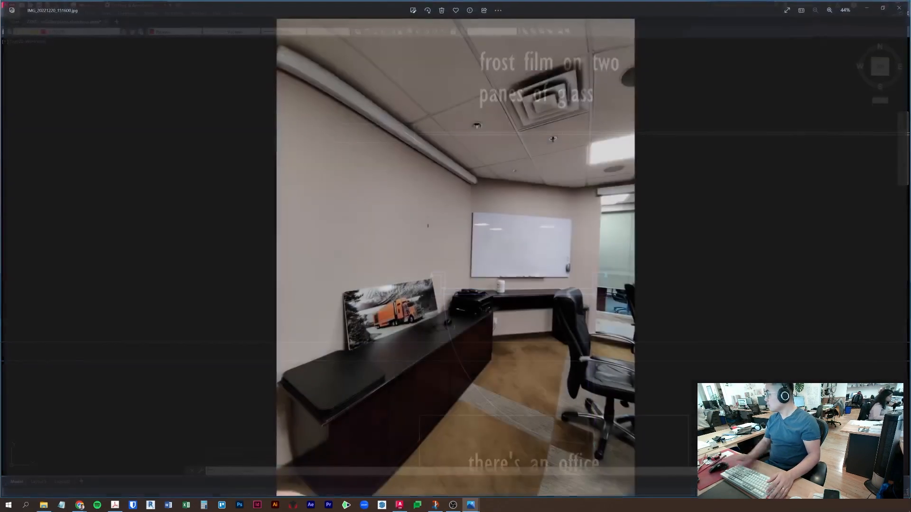
key(Right)
key(Right)
key(Right)
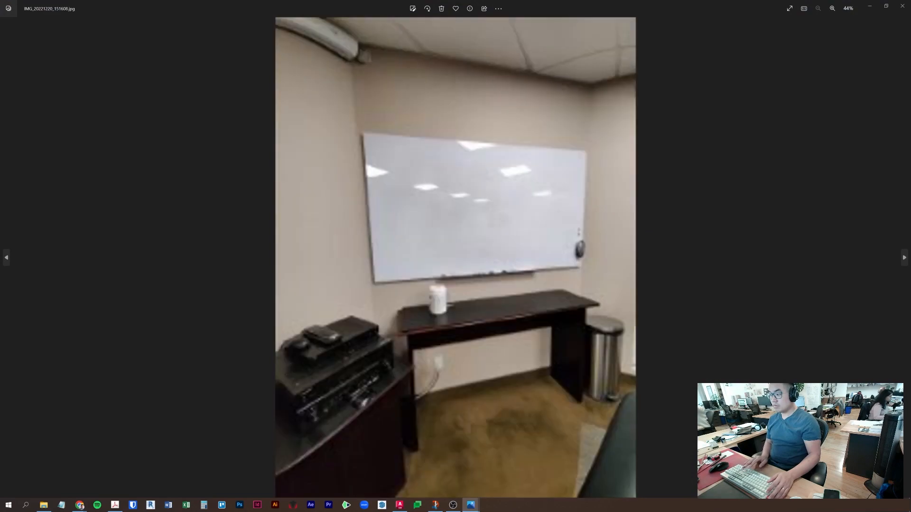
key(Left)
key(Left)
key(Left)
key(Left)
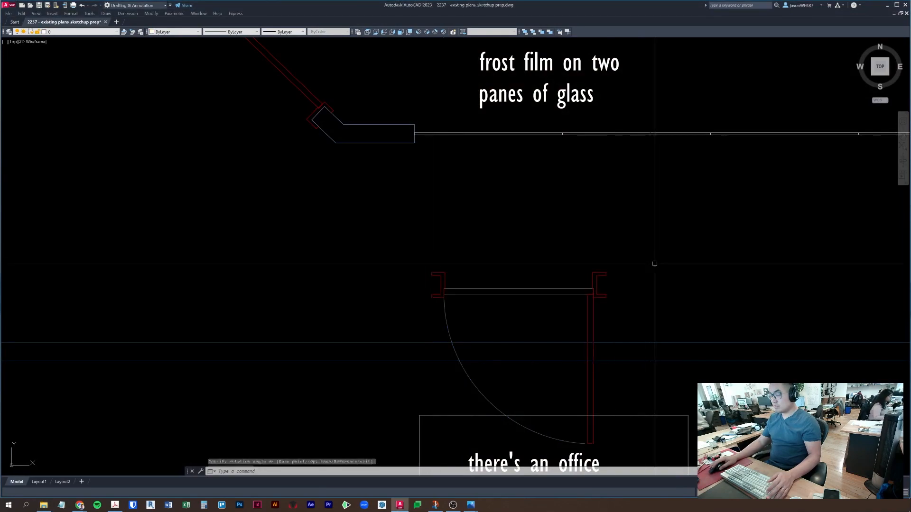
- Mirror the door with object snap on, erasing the original door
text(mi)
key(Return)
key(F3)
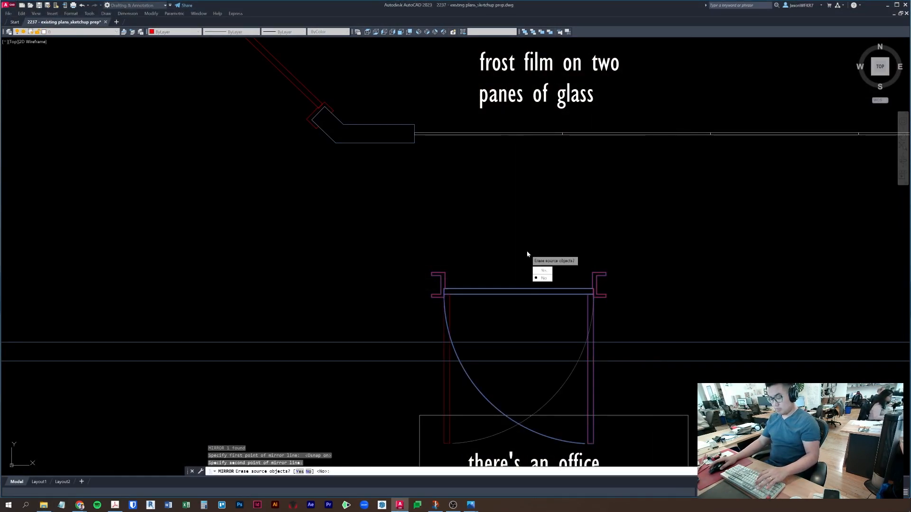
text(y)
key(Return)
click(612, 279)
click(531, 267)
- Move the mirrored door onto the long wall using a perpendicular (PER) snap
scroll(546, 213, down, 4)
text(m)
key(Return)
scroll(557, 262, up, 3)
click(511, 199)
text(per)
key(Return)
click(509, 259)
key(Escape)
- Move the office-door note and its box lower
click(610, 306)
click(485, 310)
scroll(484, 309, down, 4)
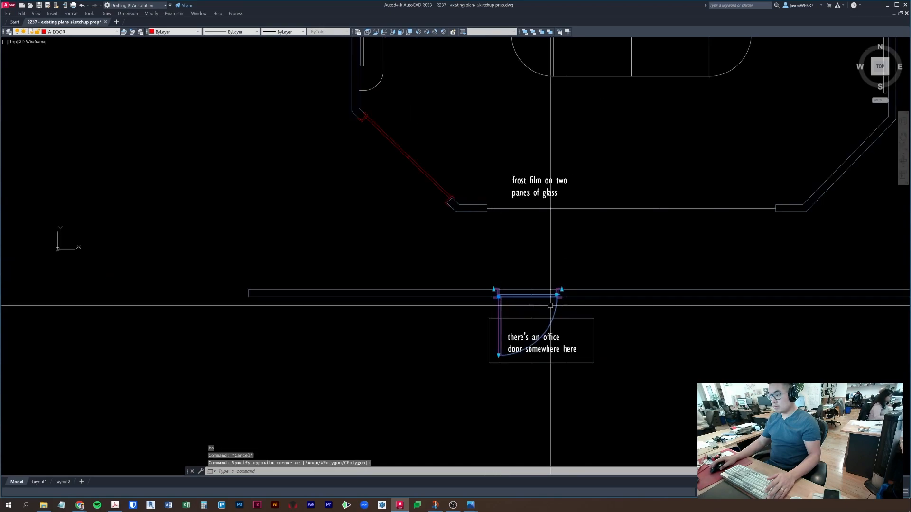
middle_drag(622, 302, 604, 278)
key(Escape)
key(Escape)
click(602, 378)
click(530, 325)
middle_drag(530, 326, 491, 332)
text(m)
key(Return)
click(671, 348)
click(671, 404)
key(Escape)
- Place a vertical XLINE guide at the door jamb
click(586, 327)
key(Escape)
key(Escape)
middle_drag(458, 335, 413, 315)
scroll(399, 309, up, 4)
text(x)
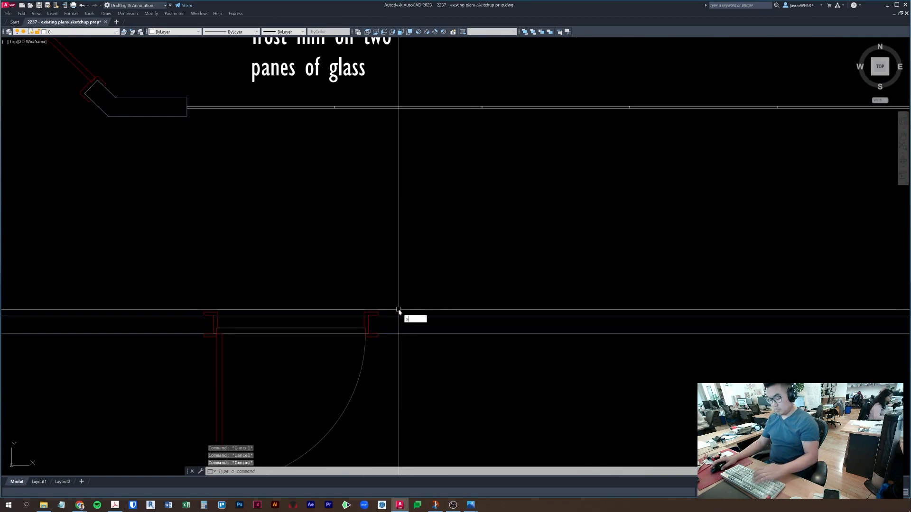
text(l)
key(space)
text(v)
key(space)
click(369, 314)
key(Escape)
key(Escape)
scroll(399, 265, down, 4)
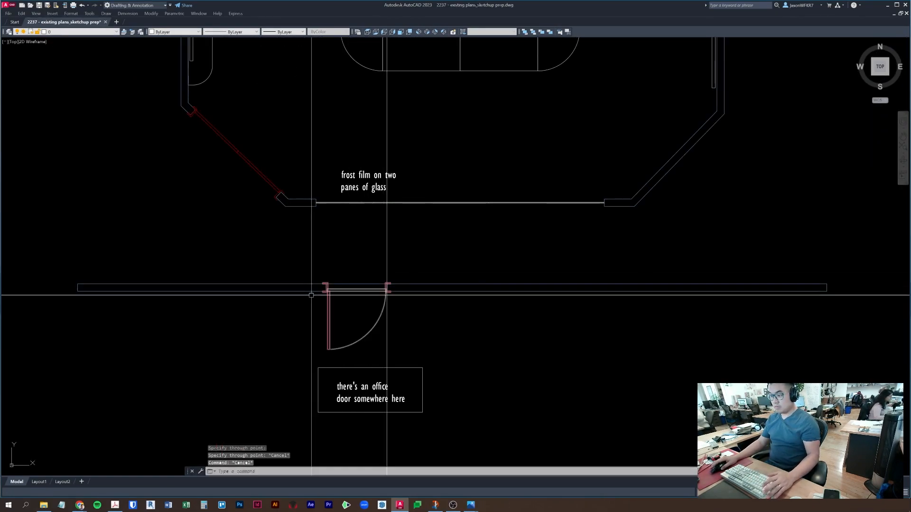
- Place a second vertical guide line at the left door jamb
key(space)
scroll(313, 292, up, 2)
click(331, 277)
key(Escape)
key(Escape)
click(687, 362)
click(653, 252)
key(Escape)
key(Escape)
- Start a rectangle at the right jamb, then cancel it
text(rec)
key(space)
scroll(436, 291, up, 2)
scroll(434, 288, up, 2)
click(414, 261)
scroll(407, 282, down, 6)
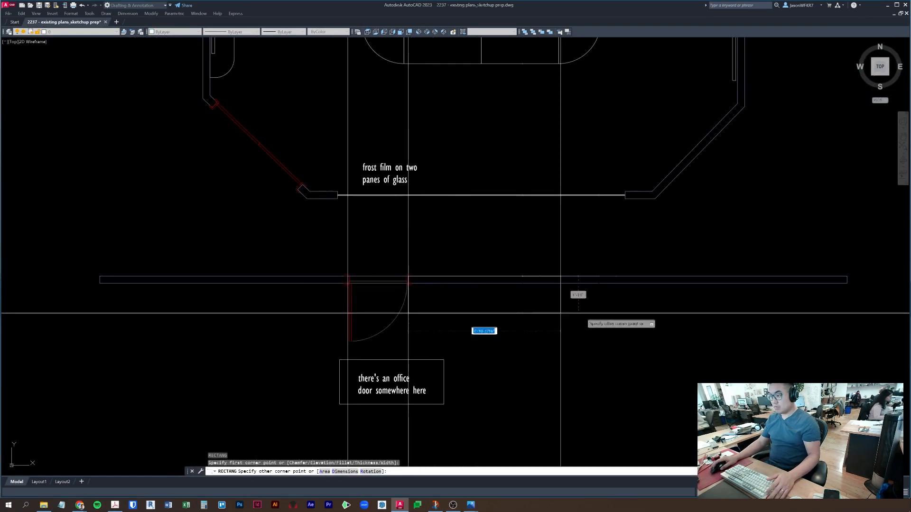
key(Escape)
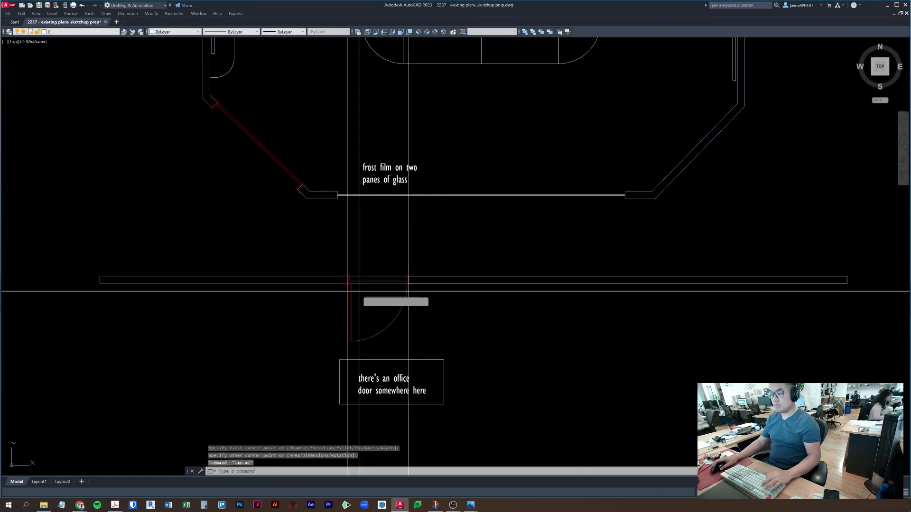
- Start a rectangle at the left jamb, cancel it, and briefly select the wall segment
key(space)
scroll(350, 289, up, 4)
click(334, 205)
scroll(308, 239, down, 3)
middle_drag(76, 266, 277, 275)
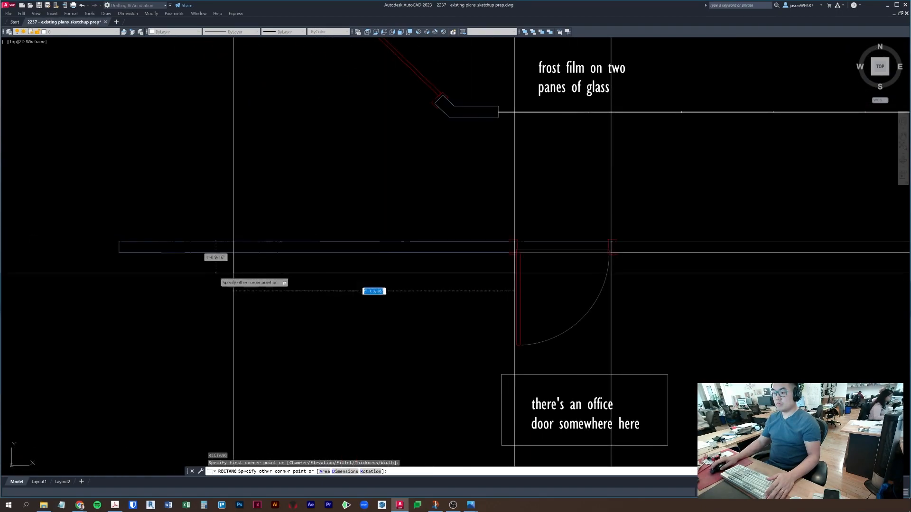
key(Escape)
click(558, 242)
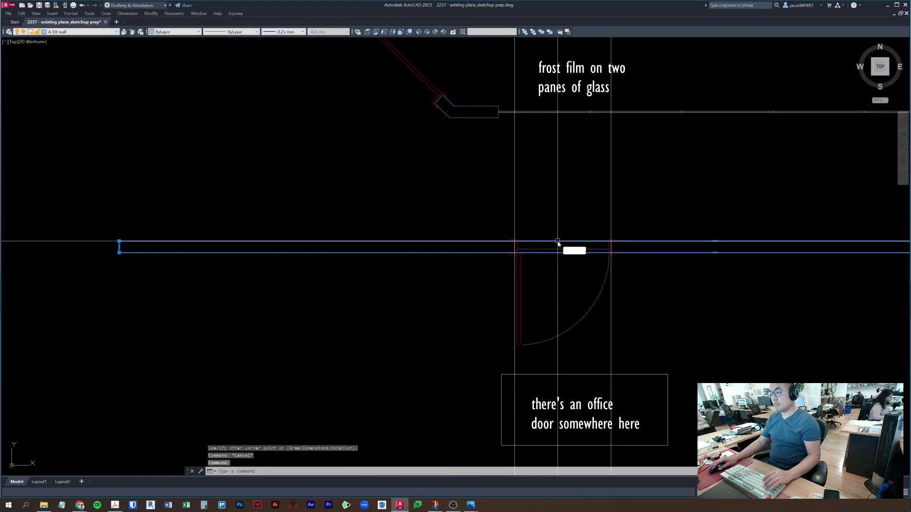
key(Escape)
scroll(557, 242, down, 5)
- Match the existing wall's properties onto the left and right wall pieces with MATCHPROP
text(ma)
key(space)
click(522, 193)
click(490, 274)
click(432, 219)
click(769, 293)
click(756, 247)
key(space)
key(Escape)
- Select both vertical guide lines at the door jambs
middle_drag(658, 280, 602, 297)
scroll(544, 252, up, 6)
click(536, 248)
click(389, 208)
click(203, 197)
click(347, 197)
click(346, 197)
click(225, 192)
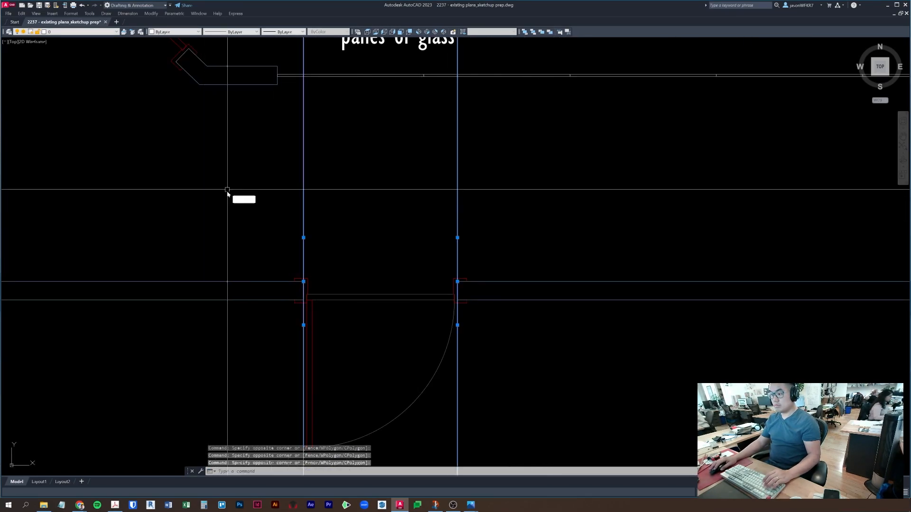
- Erase both vertical guide lines
key(e)
key(space)
key(Escape)
scroll(560, 256, down, 3)
- Select the two frosted glass panes and the short wall-end line
middle_drag(560, 257, 441, 285)
click(365, 203)
click(328, 153)
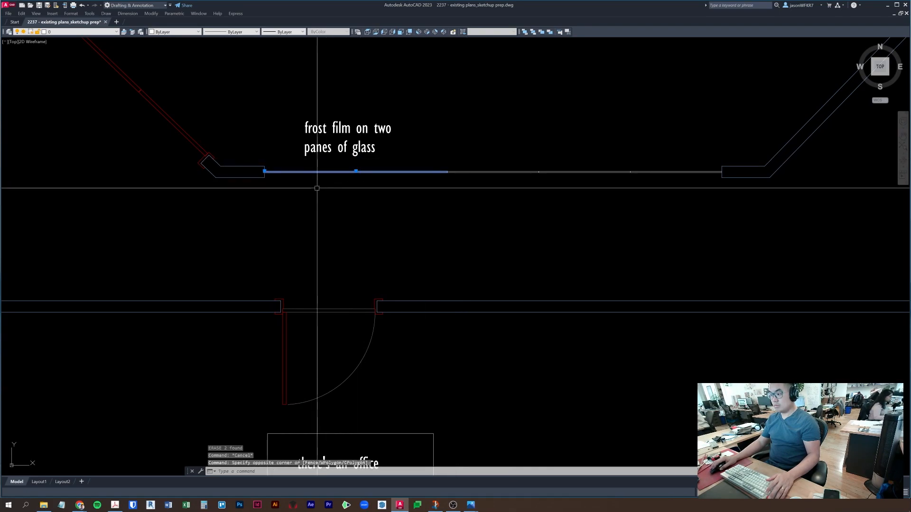
middle_drag(315, 185, 325, 194)
scroll(267, 179, up, 2)
click(269, 176)
click(318, 197)
click(262, 123)
click(358, 260)
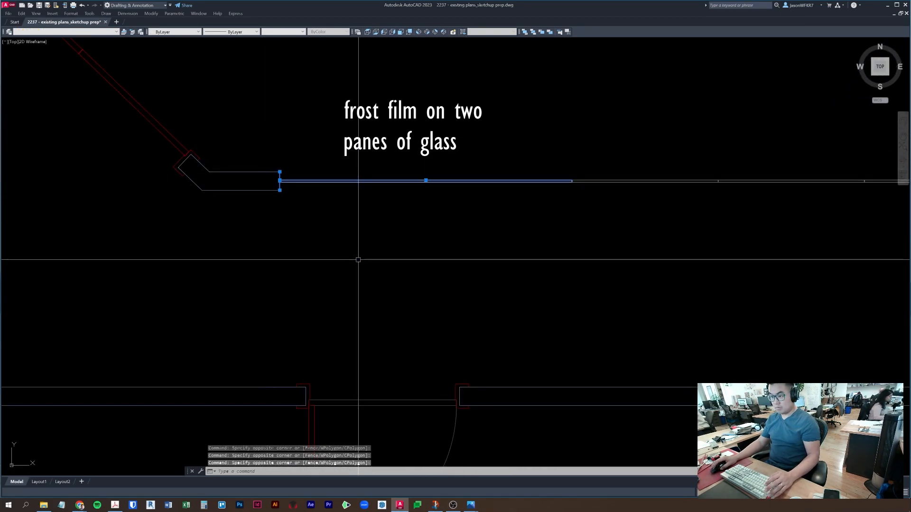
- Copy the glass panes and wall-end line down to the door-side wall end
text(co)
key(space)
click(280, 181)
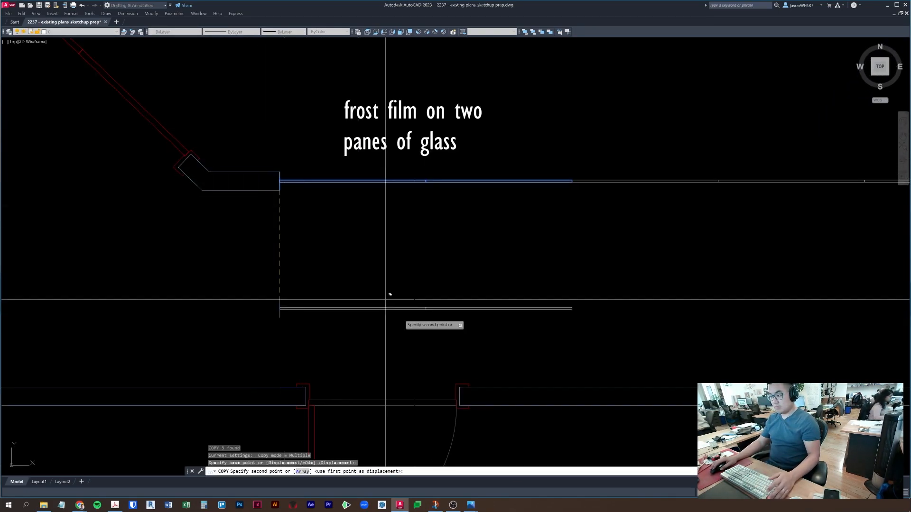
scroll(431, 356, up, 2)
click(477, 403)
middle_drag(464, 346, 441, 256)
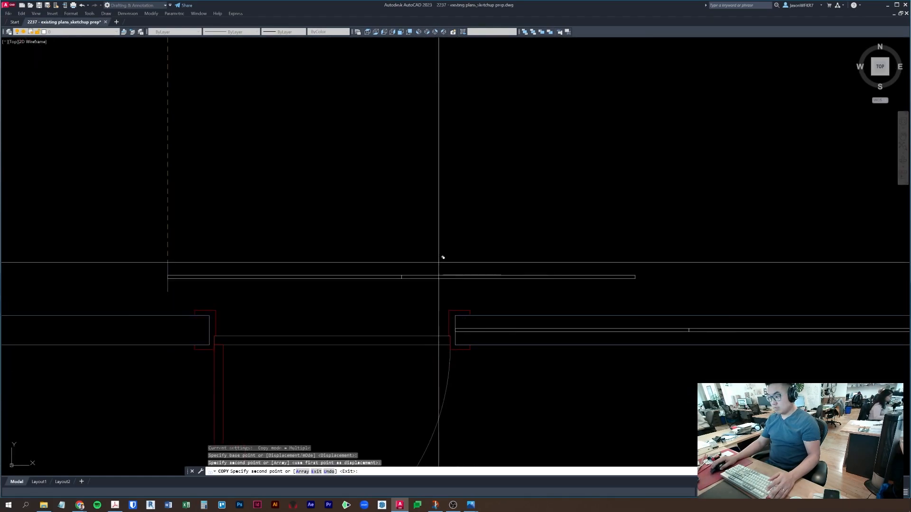
key(Escape)
scroll(436, 257, down, 3)
- Move the copied wall-end line 23 units to the right
click(398, 252)
click(735, 341)
middle_drag(494, 344, 455, 356)
text(m)
key(space)
click(402, 296)
text(23)
key(Return)
key(Escape)
click(547, 298)
key(Escape)
- Copy a glass pane from the wall corner along the wall toward its right end
click(544, 296)
middle_drag(608, 305, 567, 308)
scroll(479, 299, up, 4)
click(436, 313)
text(v)
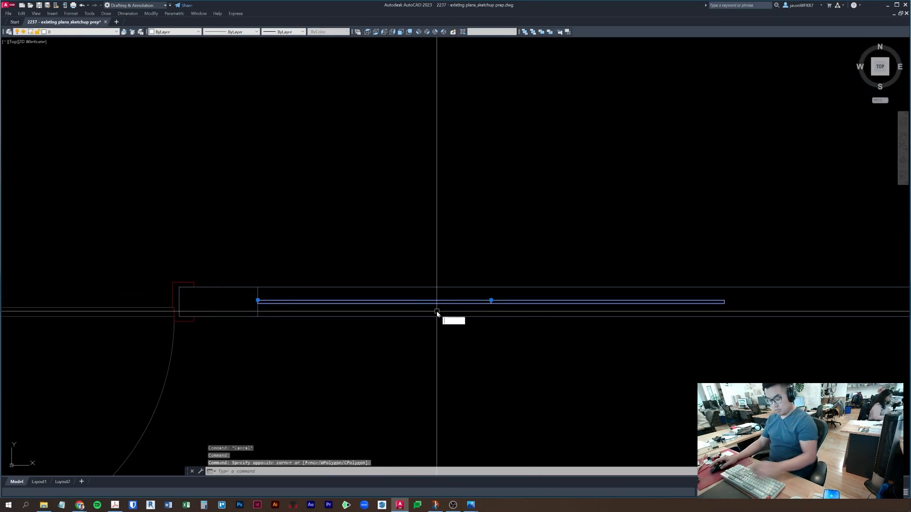
key(space)
click(259, 287)
scroll(741, 300, up, 4)
click(696, 282)
scroll(678, 288, down, 4)
- Open the glass unit block in the upper wall for in-place reference editing
key(Escape)
key(Escape)
middle_drag(773, 199, 593, 295)
scroll(530, 234, up, 3)
click(548, 160)
click(544, 151)
right_click(544, 153)
click(538, 153)
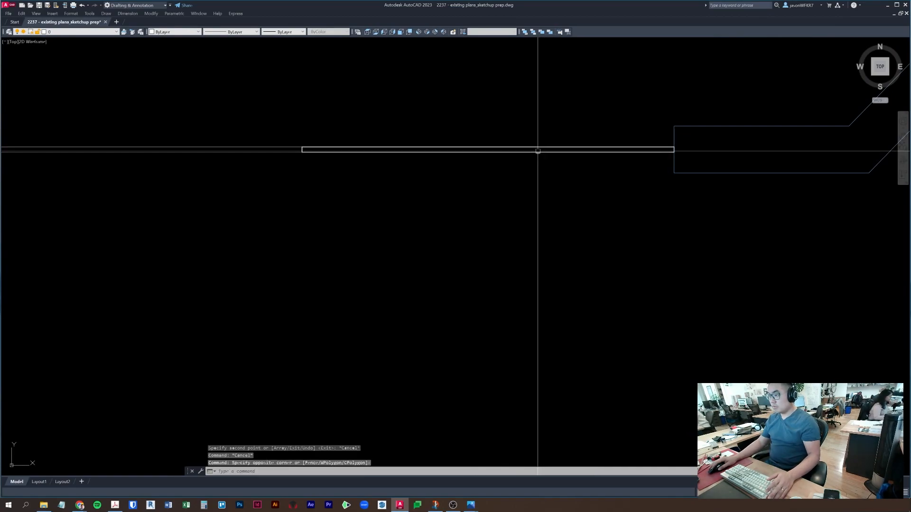
click(537, 152)
right_click(537, 152)
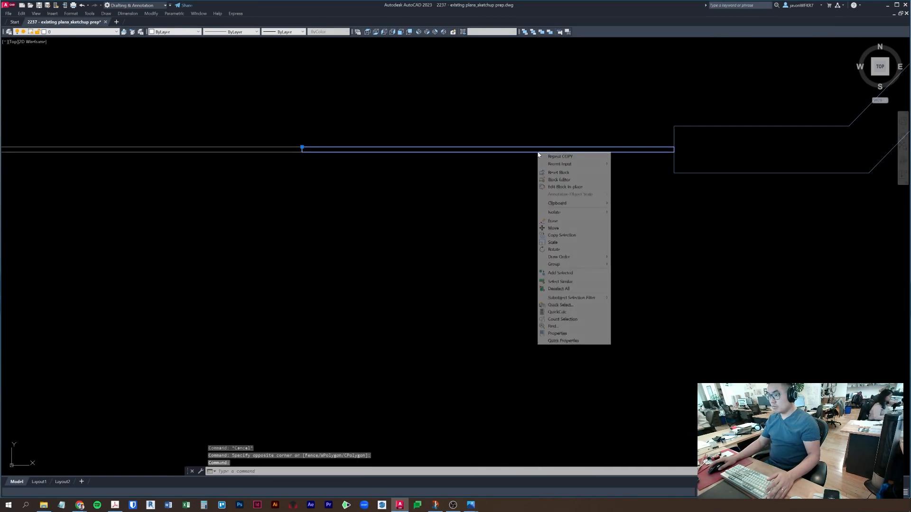
click(580, 186)
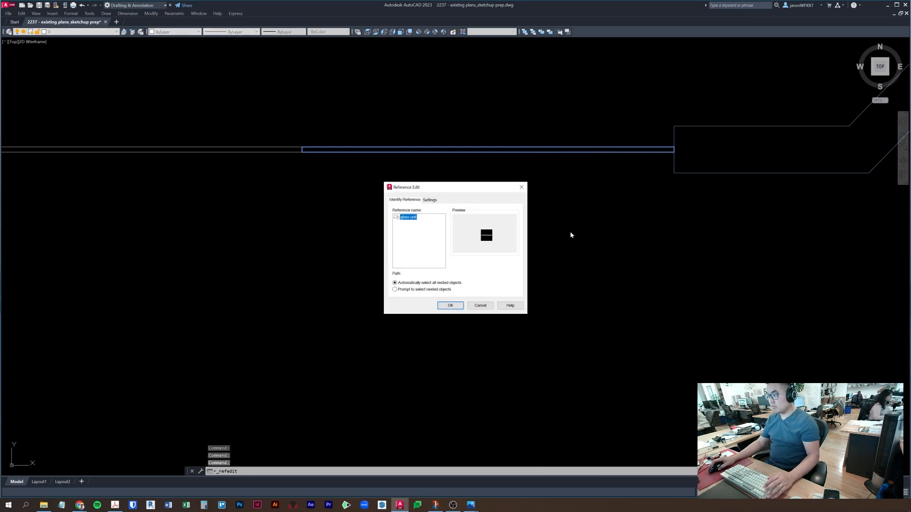
click(457, 305)
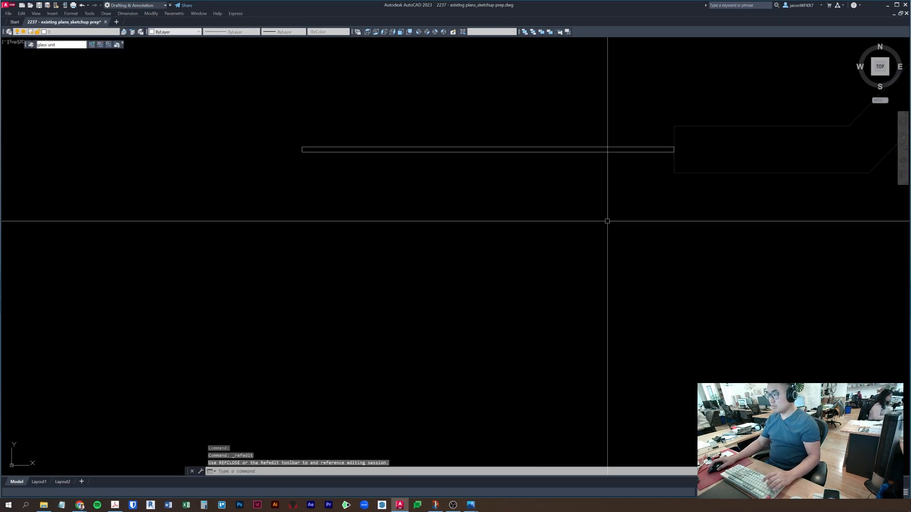
- Stretch the glass unit's right end by 1/16
text(s)
key(space)
scroll(673, 146, up, 5)
click(692, 172)
click(659, 135)
key(space)
click(645, 106)
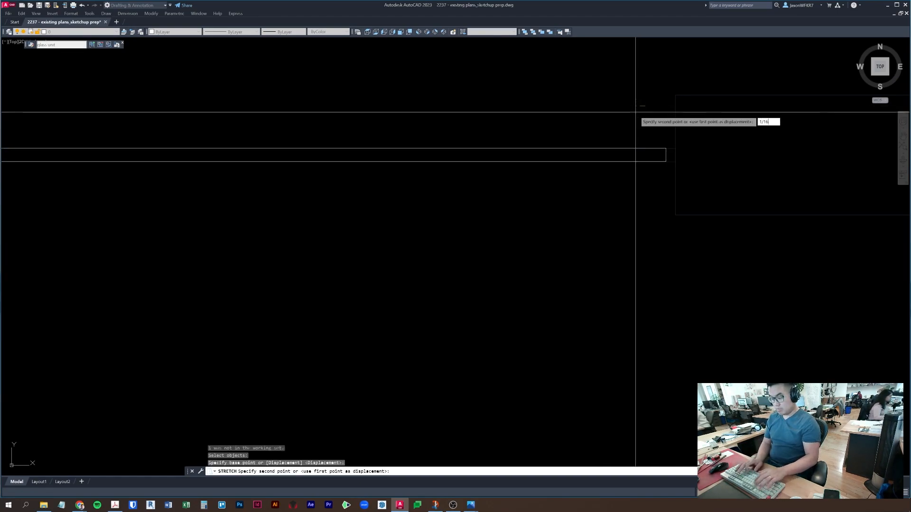
key(Return)
- Stretch the glass unit's left end by 1/16 and save the reference edits
scroll(638, 104, down, 5)
middle_drag(379, 189, 382, 190)
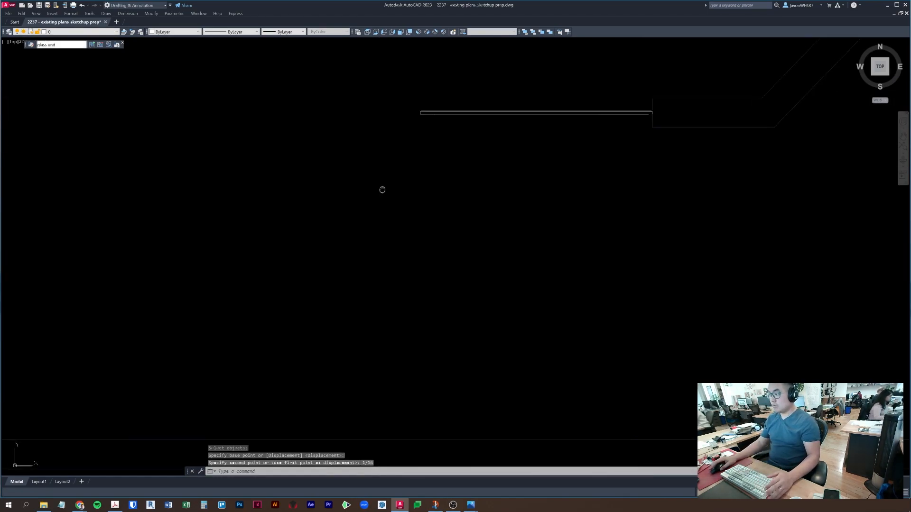
text(s)
key(space)
click(665, 205)
click(598, 129)
key(space)
click(570, 96)
text(1/16)
key(Return)
key(Escape)
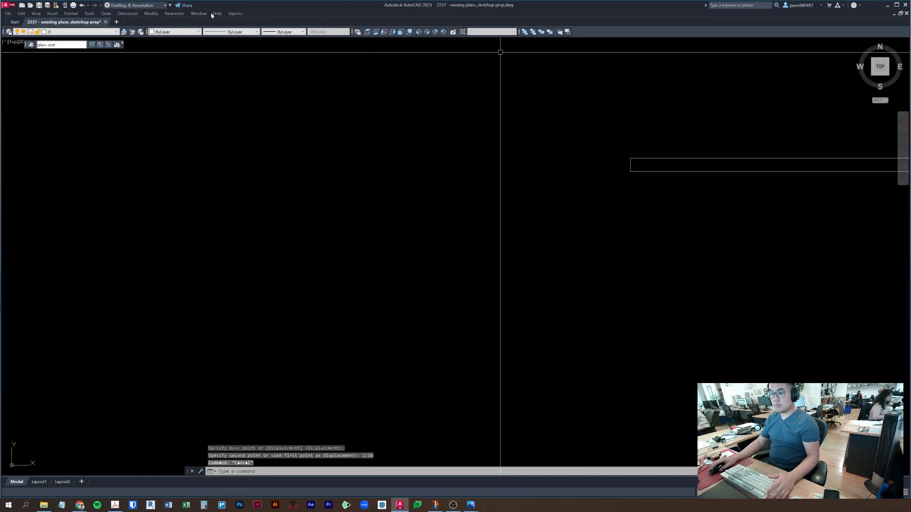
click(118, 46)
click(456, 271)
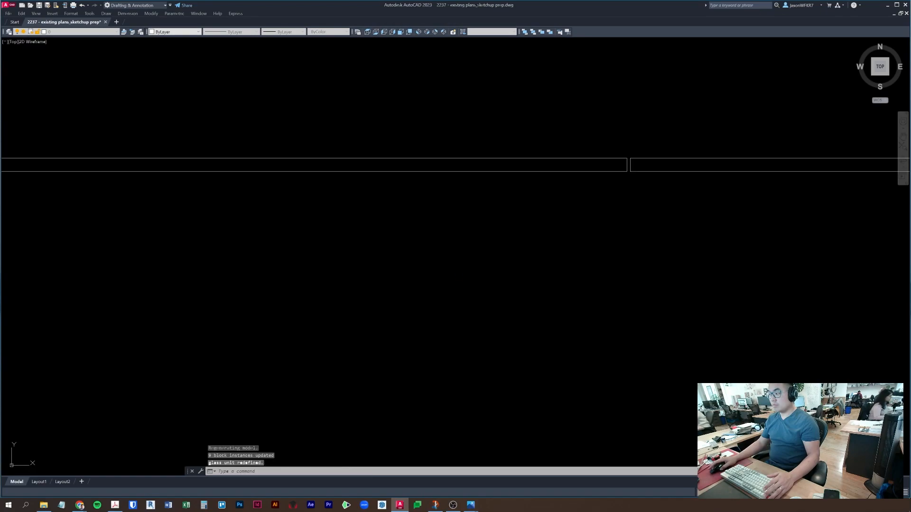
- Erase the glass segment on the lower wall
scroll(641, 147, down, 8)
scroll(587, 183, up, 8)
middle_drag(631, 166, 170, 254)
scroll(733, 197, down, 6)
middle_drag(762, 197, 624, 275)
key(Escape)
key(Escape)
click(566, 273)
key(Delete)
key(Escape)
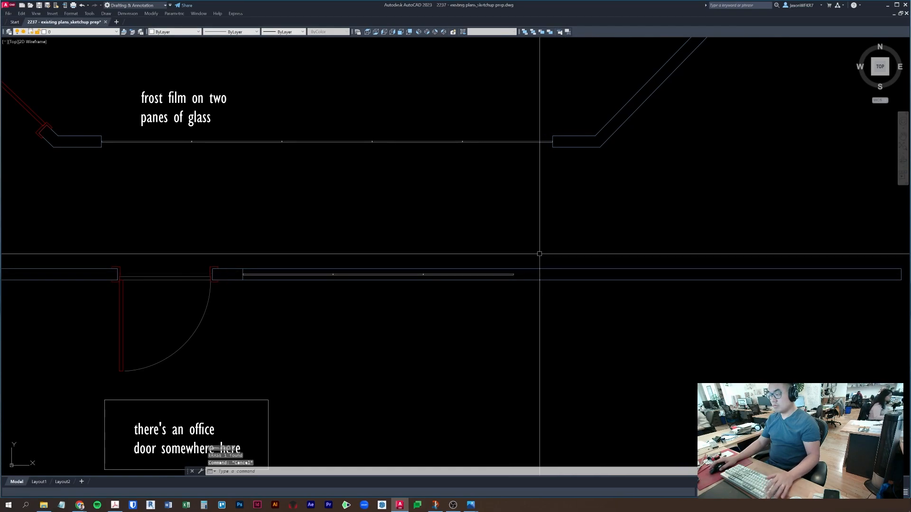
- Draw a vertical helper line up from the glass corner, then cancel an Extend attempt
scroll(521, 272, up, 3)
text(l)
key(space)
click(488, 278)
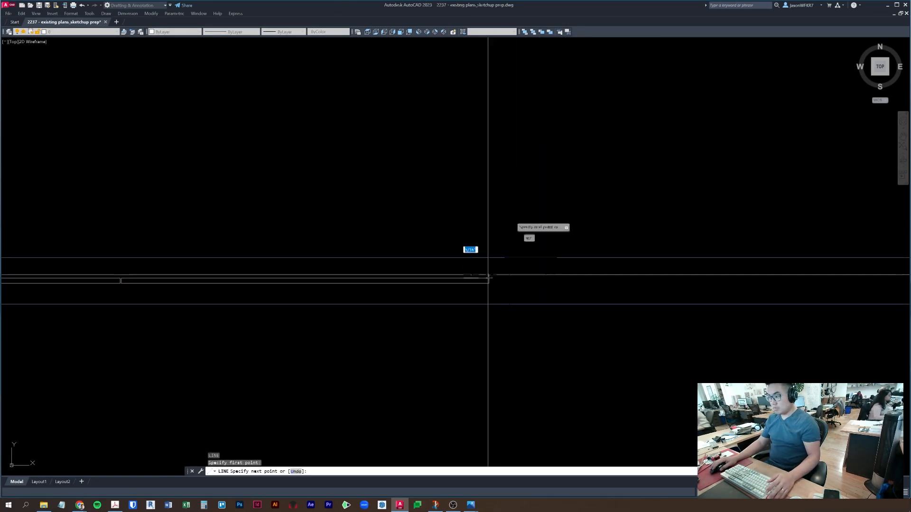
click(490, 194)
key(Escape)
text(ex)
key(space)
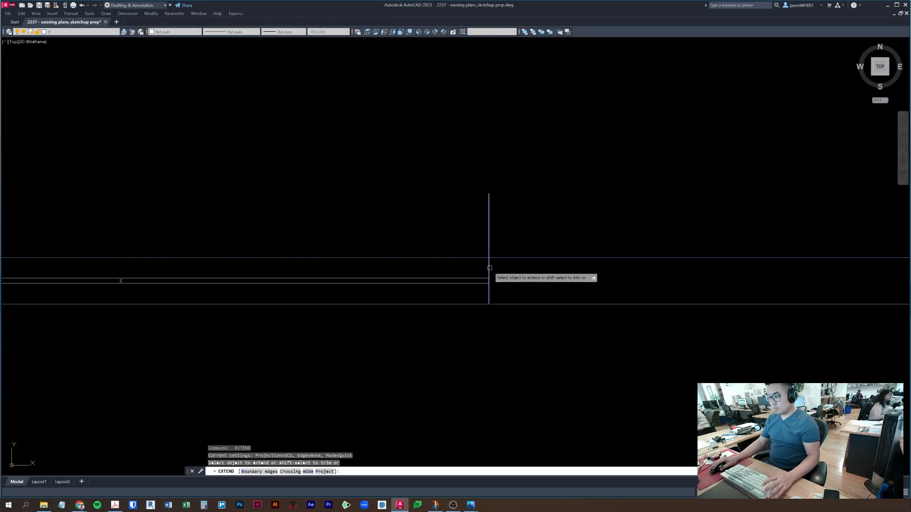
key(Escape)
key(Escape)
- Try a 1/16 offset and a rectangle from the helper line, cancelling both
text(o)
key(space)
text(1/16)
key(space)
key(Escape)
scroll(498, 252, up, 4)
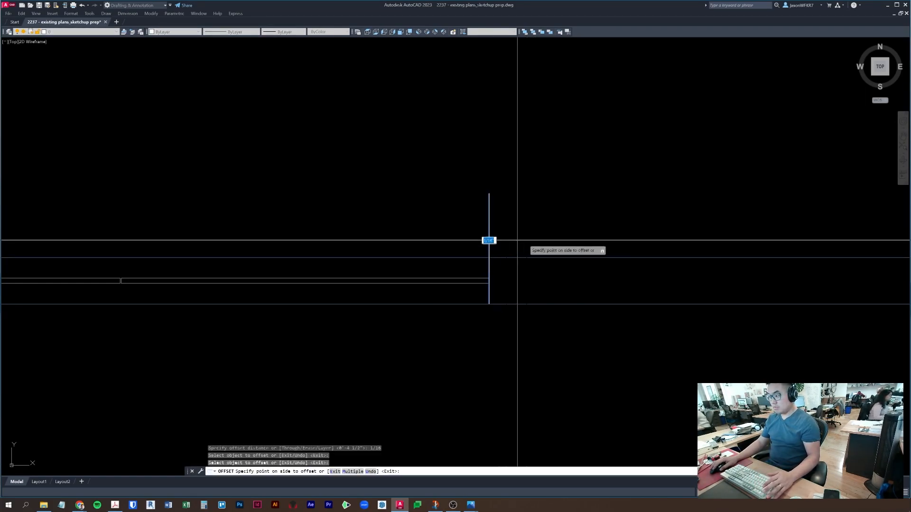
click(459, 250)
text(rec)
key(space)
click(463, 259)
scroll(459, 266, down, 13)
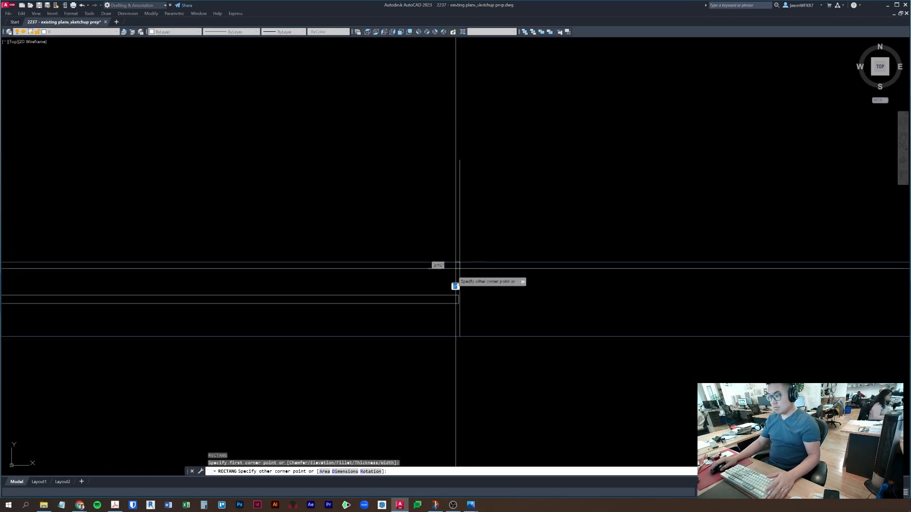
key(Escape)
- Grip-stretch the lower wall line's right end across the gap
click(470, 298)
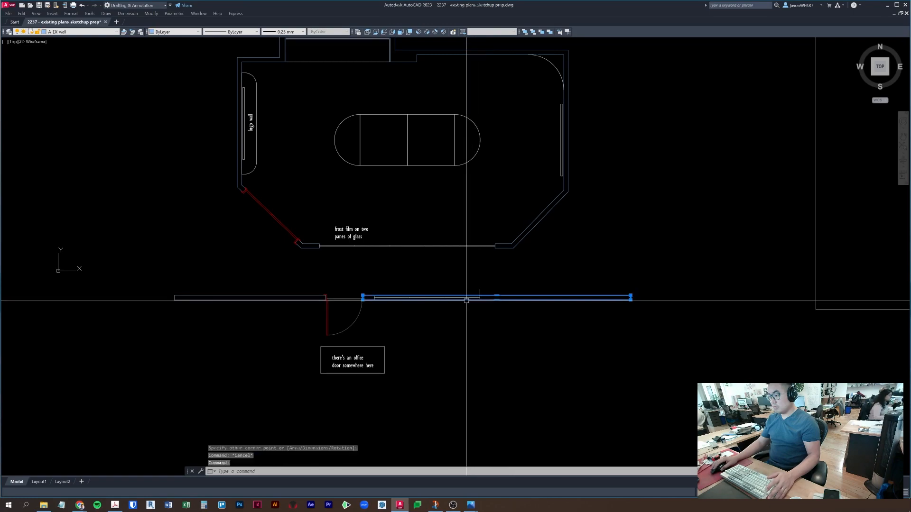
click(630, 297)
scroll(474, 304, up, 10)
scroll(513, 301, up, 4)
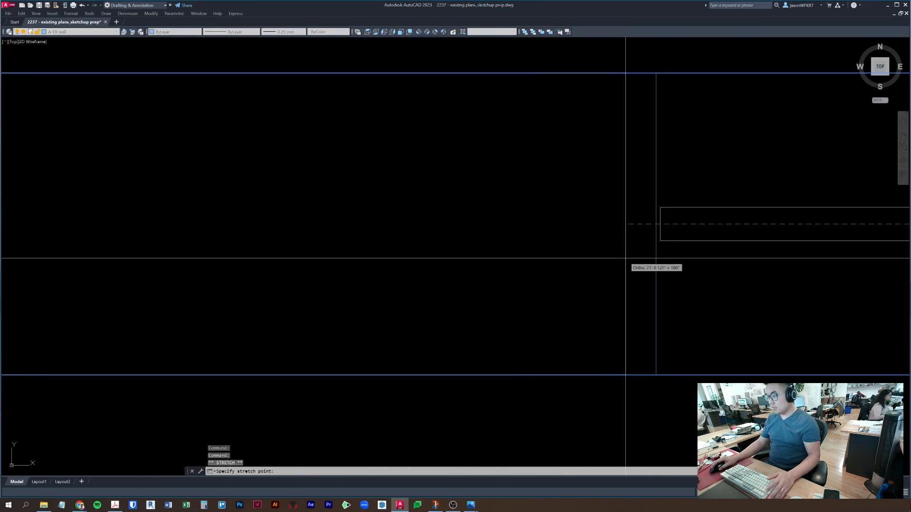
click(654, 260)
scroll(647, 259, down, 10)
key(Escape)
- Erase the vertical helper line
click(624, 226)
click(672, 315)
key(e)
key(space)
key(Escape)
scroll(738, 317, down, 4)
middle_drag(738, 317, 218, 284)
- Match the lower-right wall's properties to the upper wall with MATCHPROP
text(ma)
key(space)
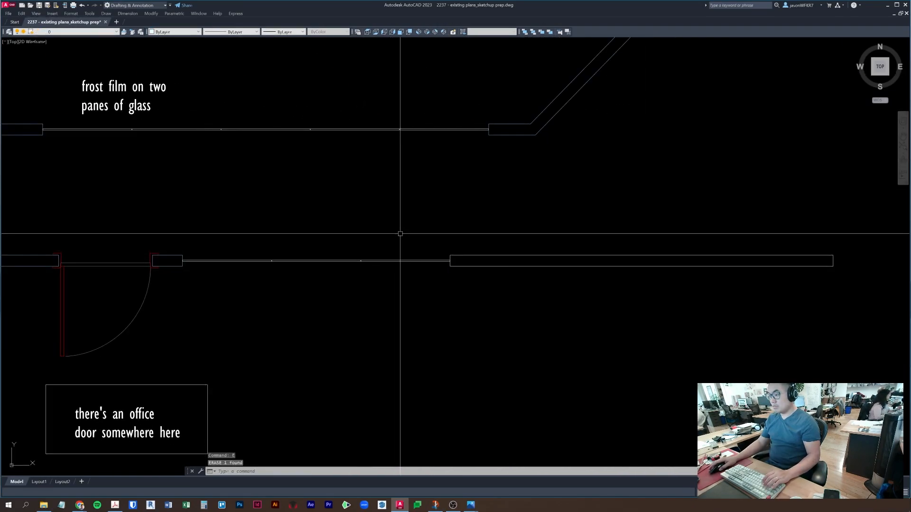
click(516, 136)
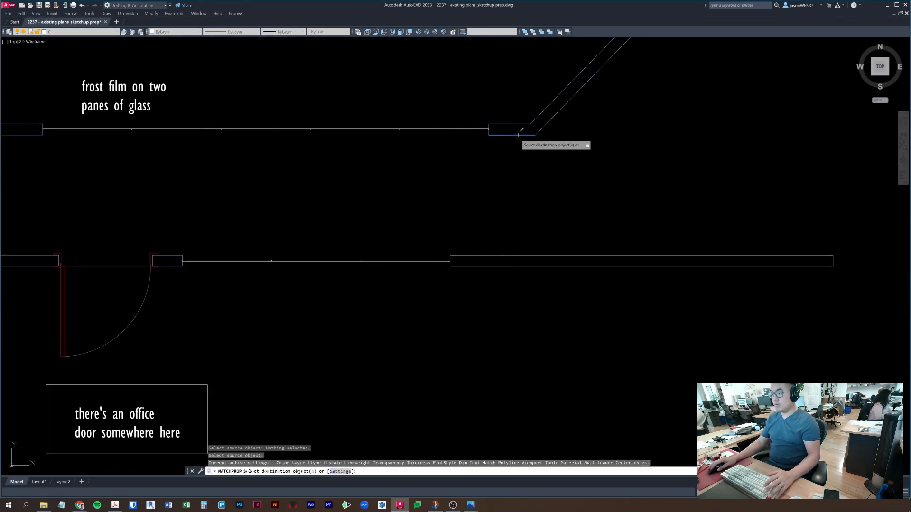
click(587, 298)
click(432, 241)
key(space)
key(Escape)
scroll(431, 271, down, 5)
middle_drag(431, 270, 537, 272)
middle_drag(460, 305, 483, 338)
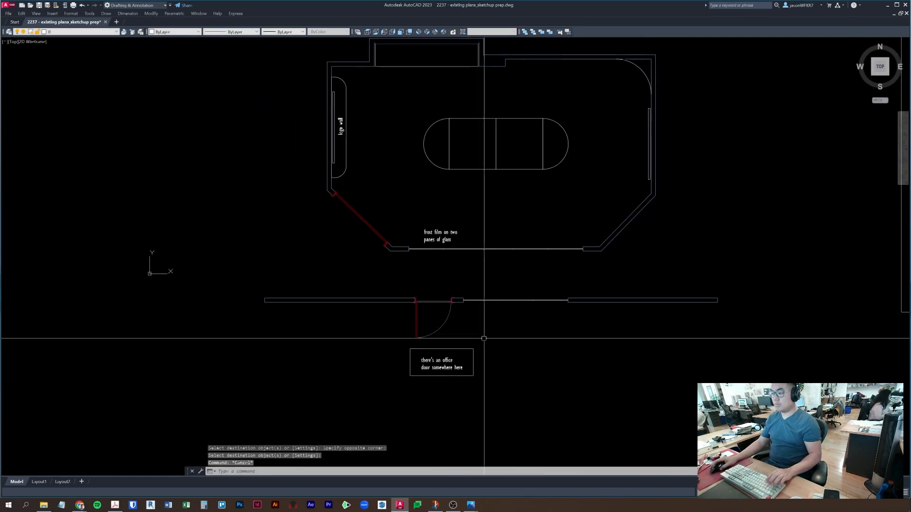
- Erase the door leaf and arc inside the block editor, then discard those changes
click(421, 325)
scroll(422, 327, up, 6)
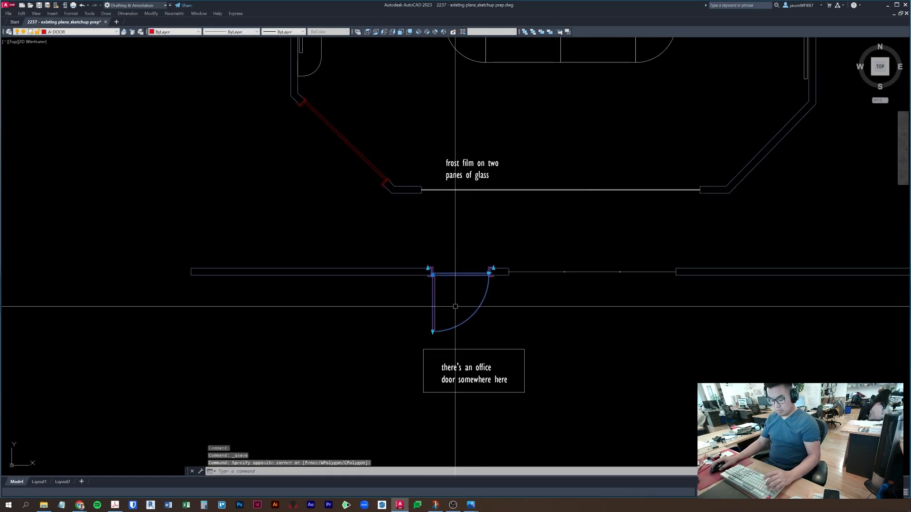
right_click(449, 321)
click(518, 327)
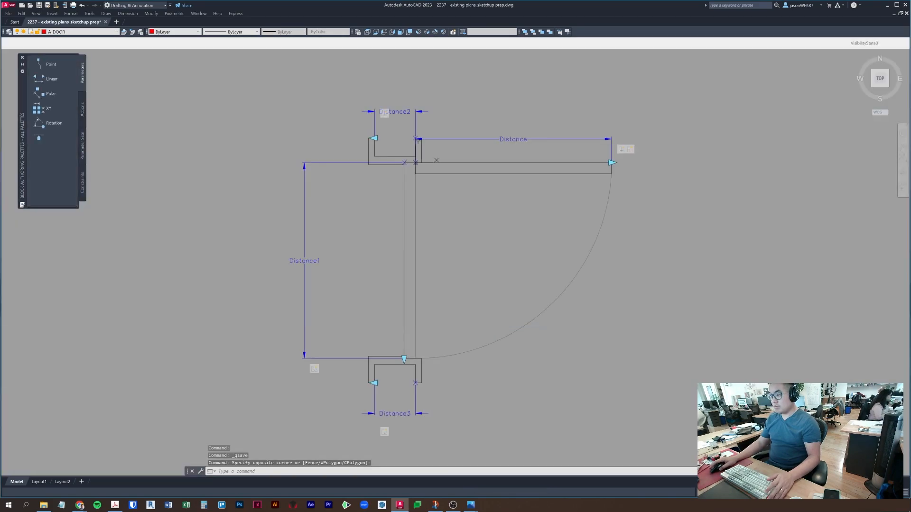
click(624, 346)
key(Escape)
key(Escape)
click(568, 313)
click(554, 155)
text(e)
key(Return)
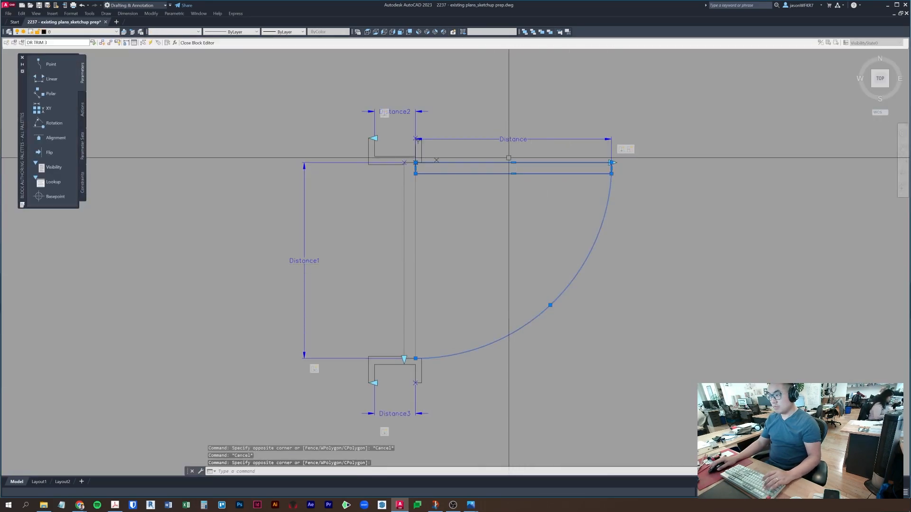
click(196, 43)
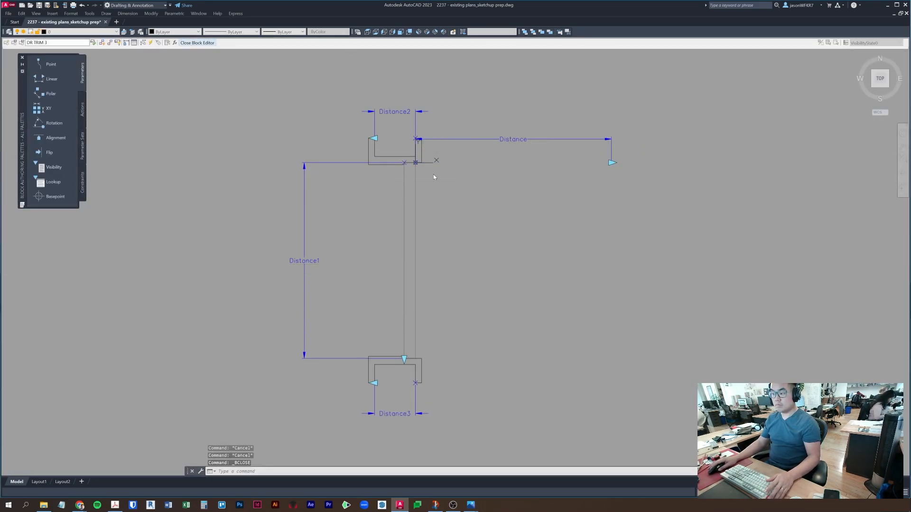
click(433, 266)
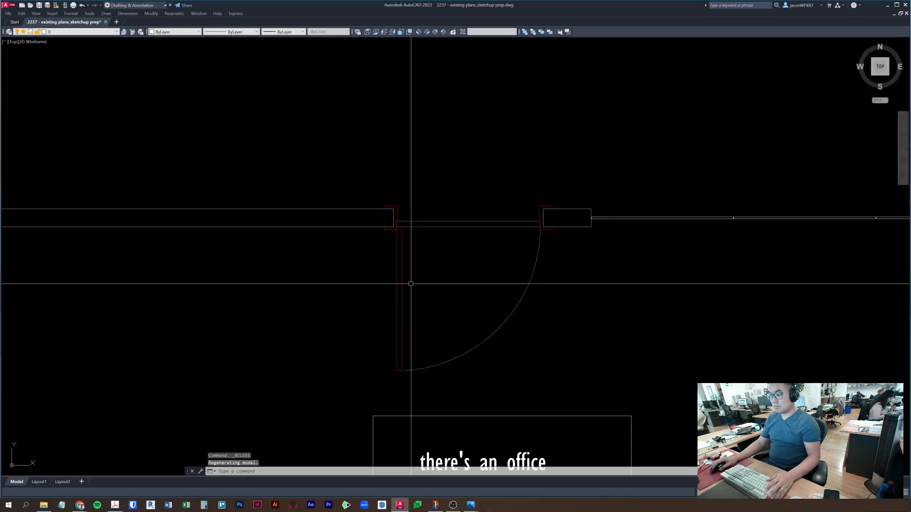
- Explode the office door block and erase its leaf and swing arc
key(Escape)
click(406, 281)
click(369, 281)
middle_drag(387, 279, 410, 271)
text(x)
key(Return)
key(Escape)
click(603, 337)
click(304, 293)
text(e)
key(Return)
key(Escape)
scroll(512, 209, up, 5)
- Grip-stretch the door panel's right edge by 1/16
click(507, 295)
click(715, 246)
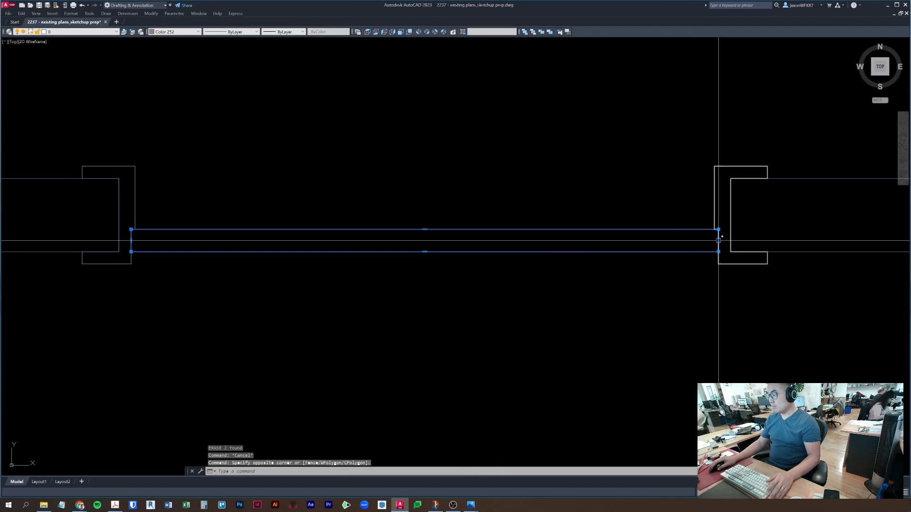
click(718, 240)
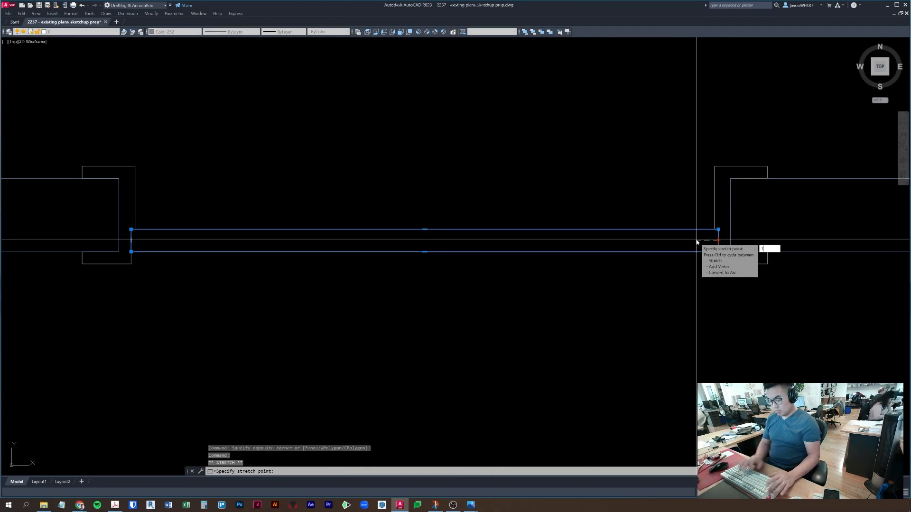
key(Return)
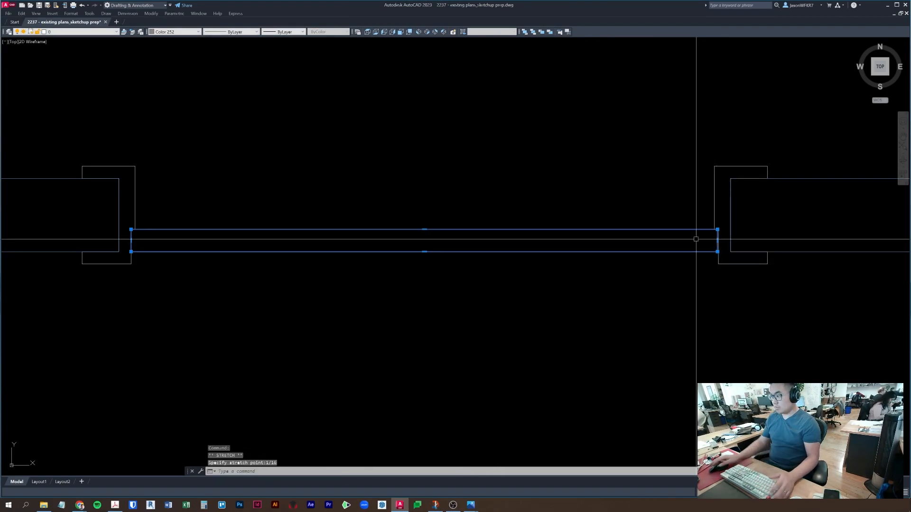
click(130, 242)
click(131, 241)
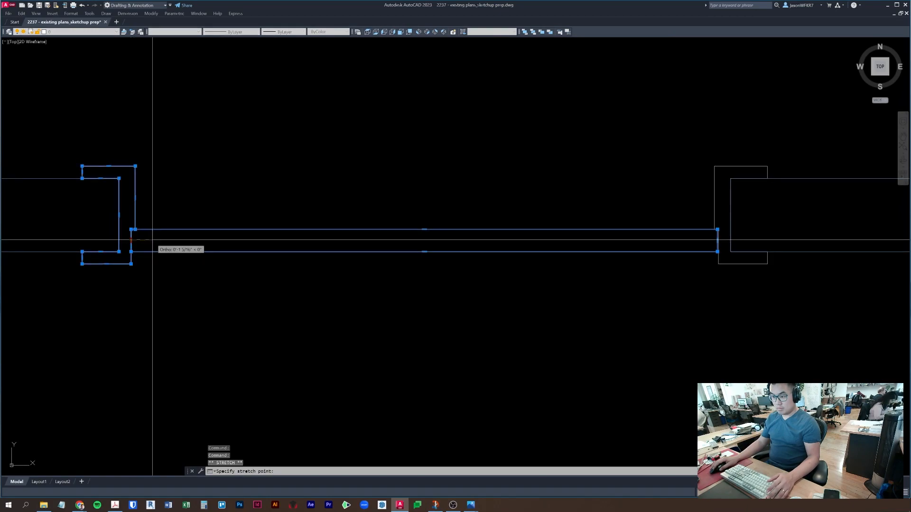
key(Escape)
- Move the door panel 1/16
click(364, 289)
click(281, 158)
middle_drag(279, 156, 278, 175)
text(m)
key(space)
click(360, 143)
text(1/)
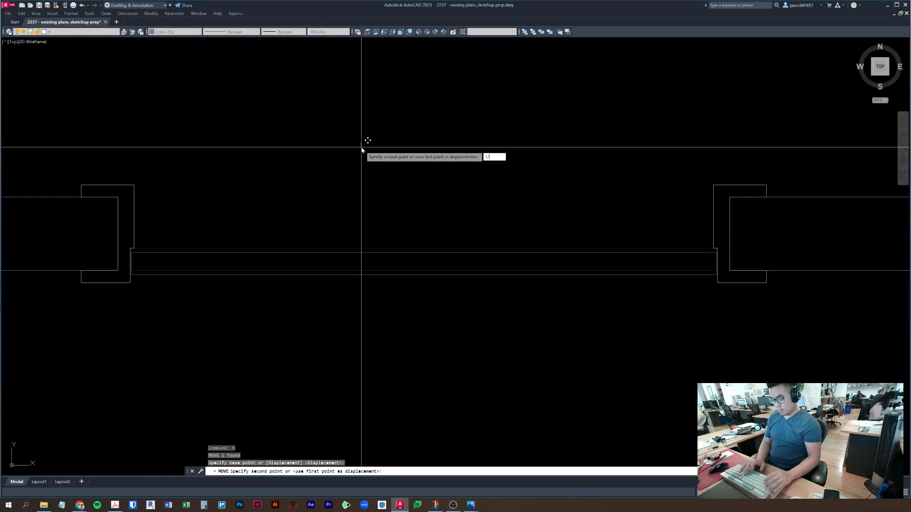
text(16)
key(Return)
key(Escape)
- Make the two jambs and panel a block named 'door sketchup' based at the jamb corner
click(728, 314)
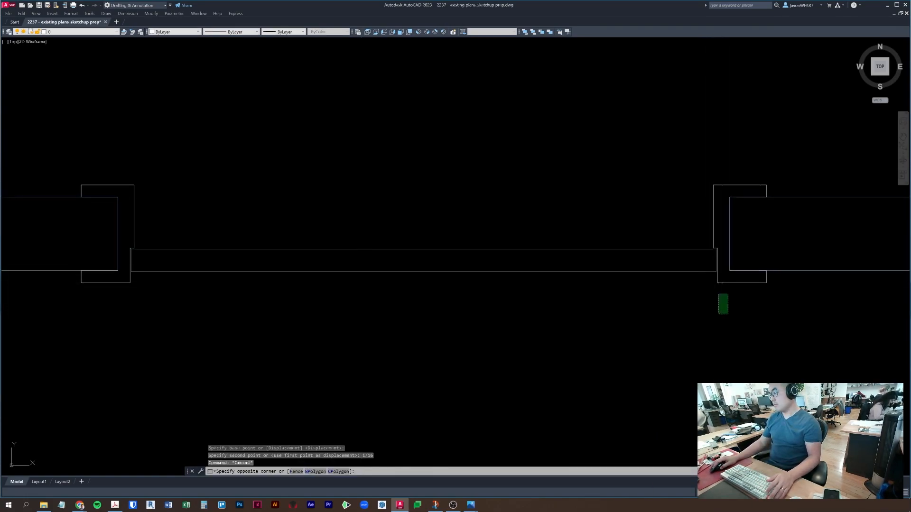
click(124, 145)
middle_drag(274, 179, 349, 180)
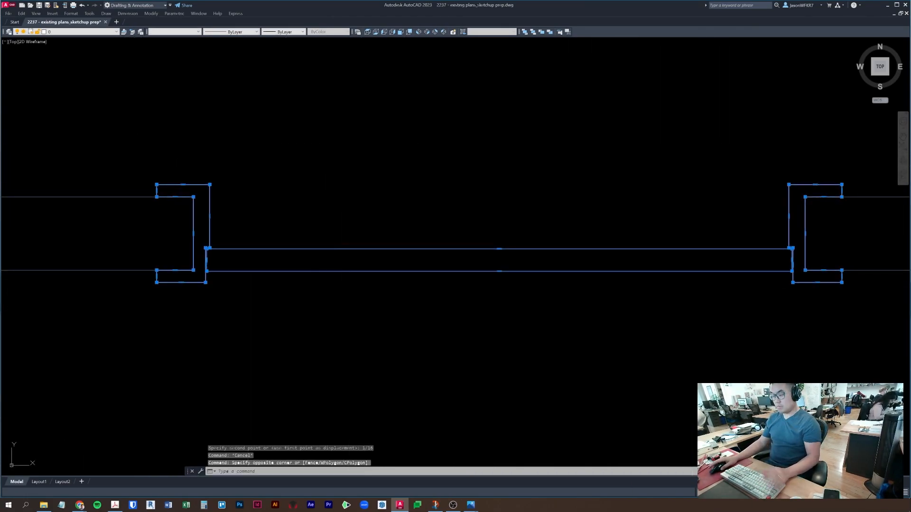
text(b)
key(space)
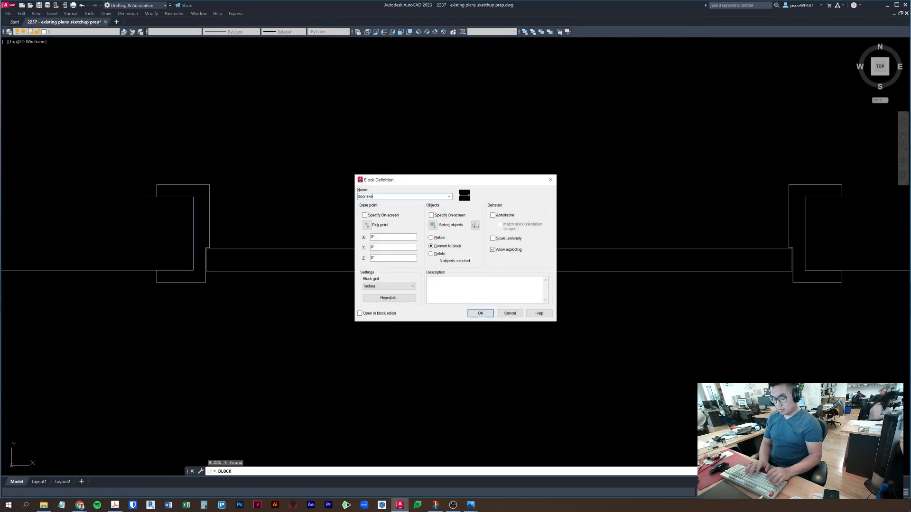
click(367, 226)
click(193, 197)
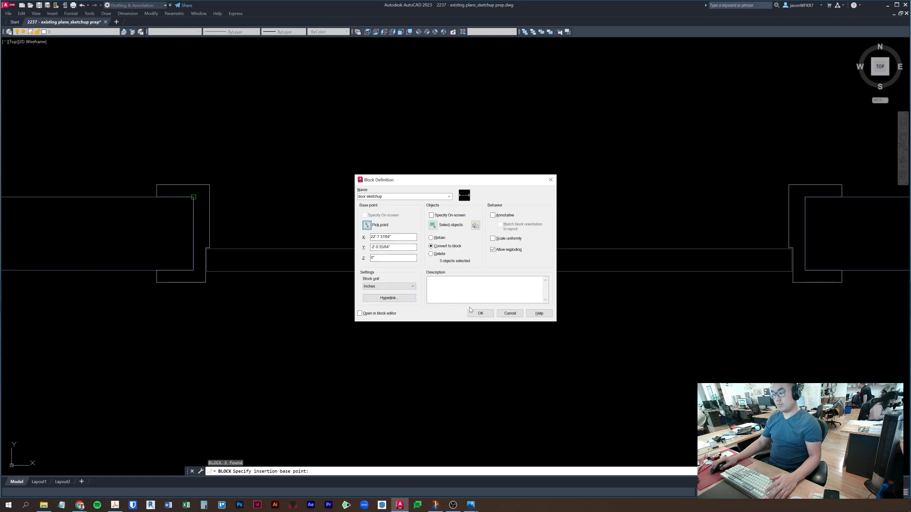
click(480, 313)
click(553, 325)
click(476, 213)
scroll(473, 209, down, 5)
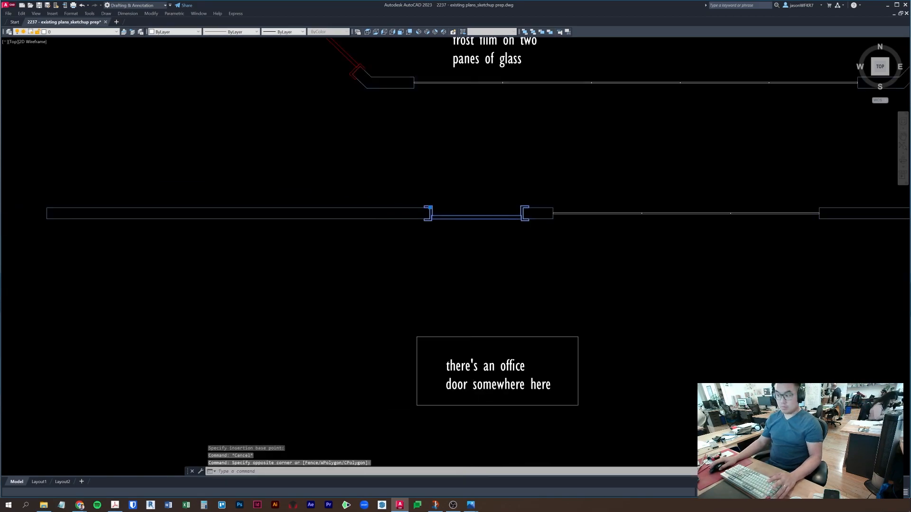
- Zoom out and save the current drawing
scroll(467, 247, down, 3)
scroll(460, 283, down, 2)
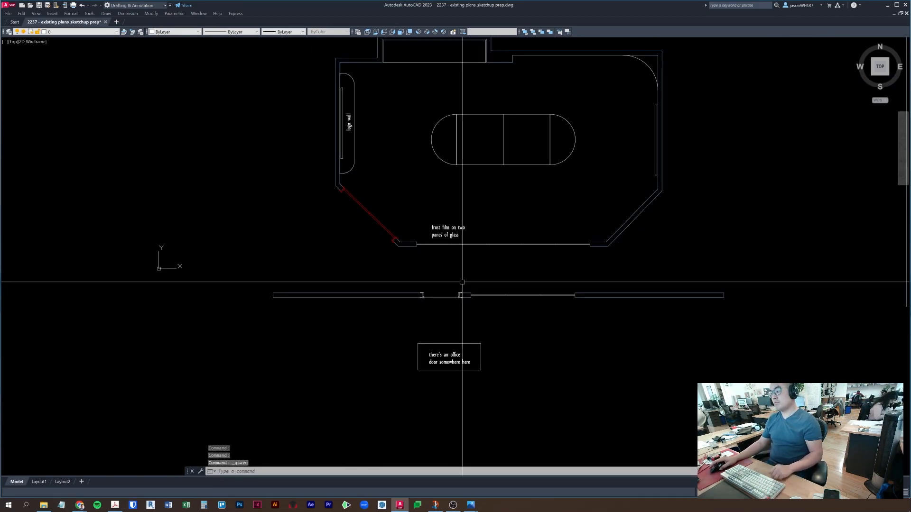
key(ctrl+s)
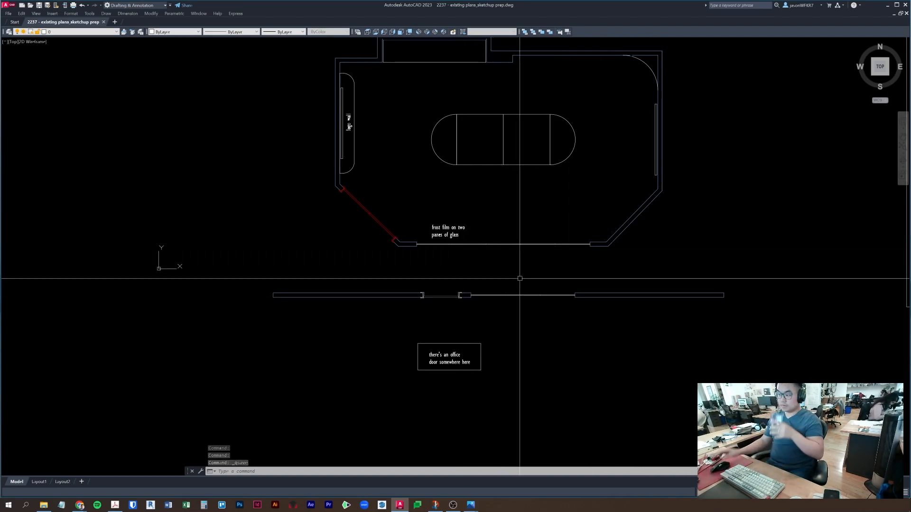
scroll(519, 278, down, 2)
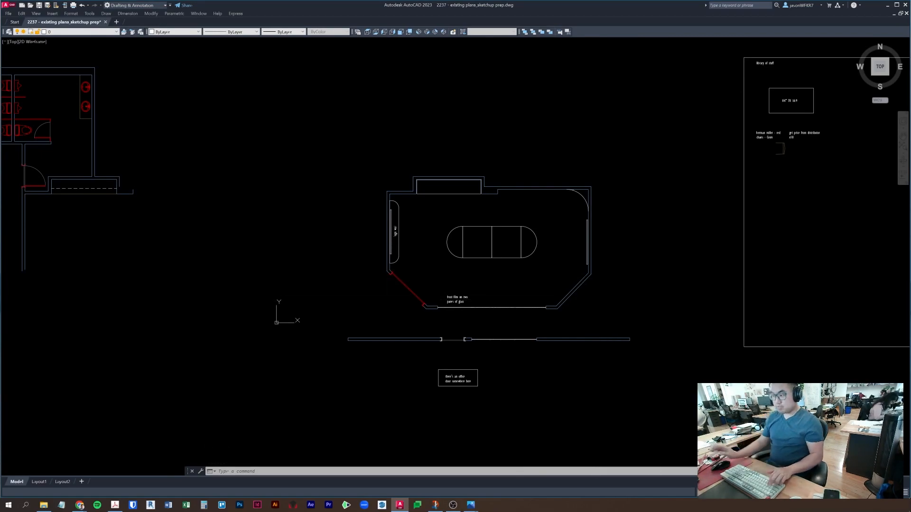
- Save a copy of the drawing as 2237 - existing plans_sketchup prep_2.dwg
key(Escape)
key(Escape)
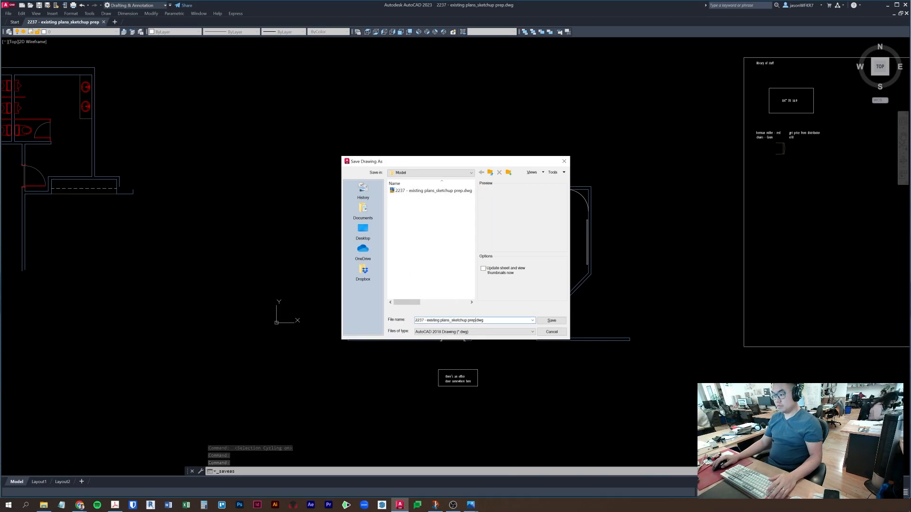
key(Return)
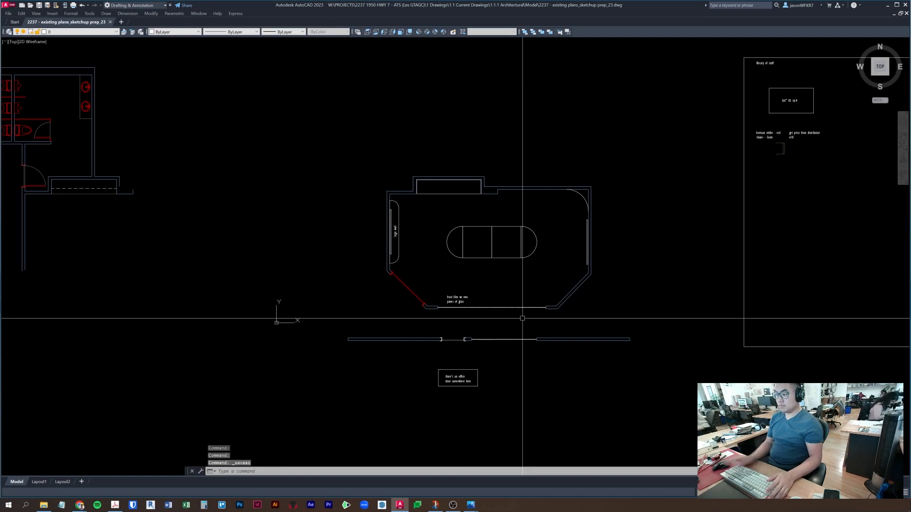
key(ctrl+shift+s)
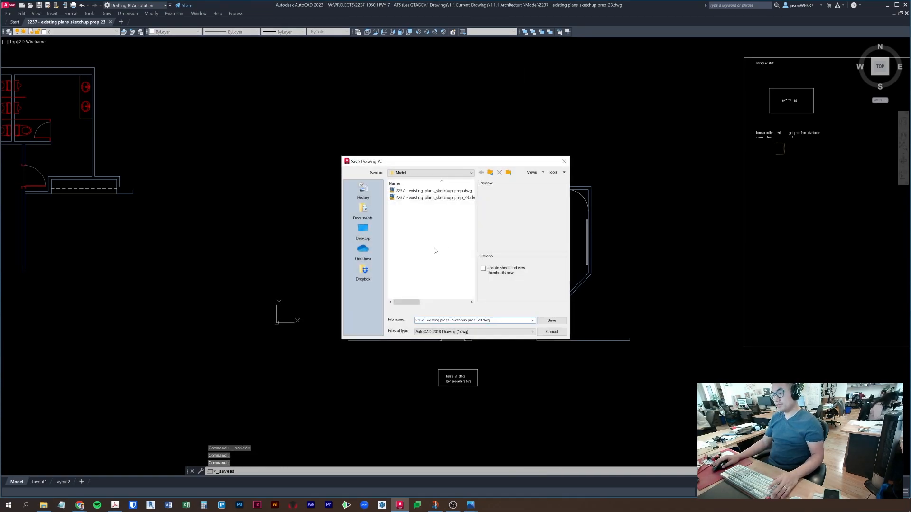
key(Return)
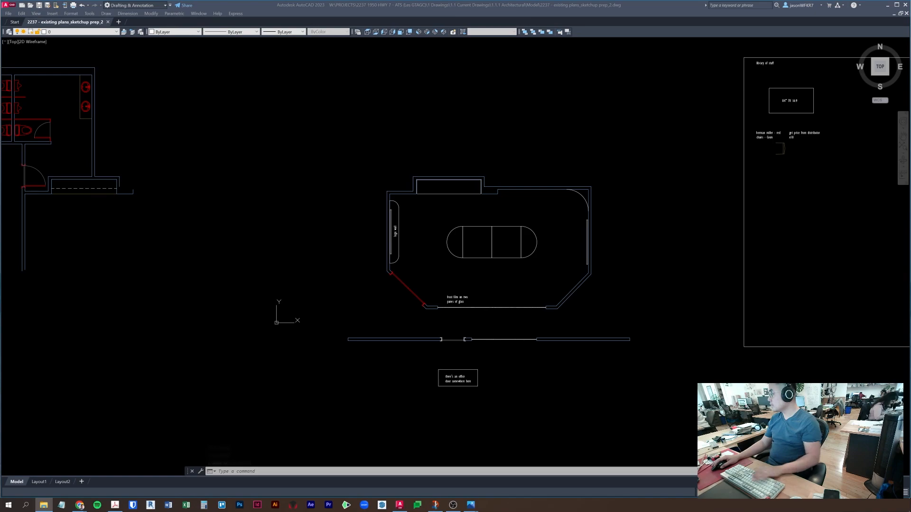
- Window-select the notes panel and erase it with E
key(Escape)
middle_drag(610, 238, 547, 237)
scroll(573, 306, down, 6)
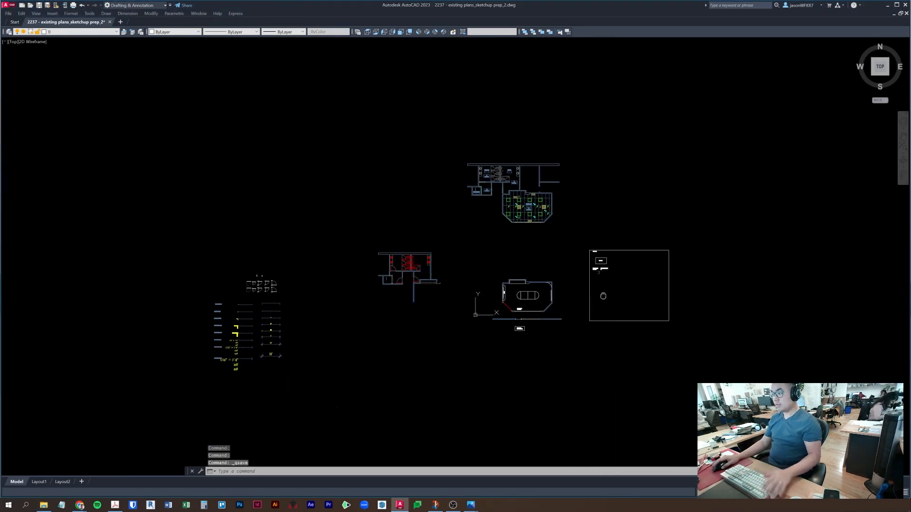
middle_drag(573, 306, 516, 323)
click(529, 248)
click(628, 392)
text(e)
key(space)
- Erase the red restroom plan, leaving the upper floor plan untouched
click(407, 341)
click(312, 264)
text(e)
key(space)
key(Escape)
click(541, 258)
click(383, 145)
key(Escape)
- Bring the meeting room ceiling plan into view and check a horizontal ceiling line's layer
scroll(476, 215, up, 8)
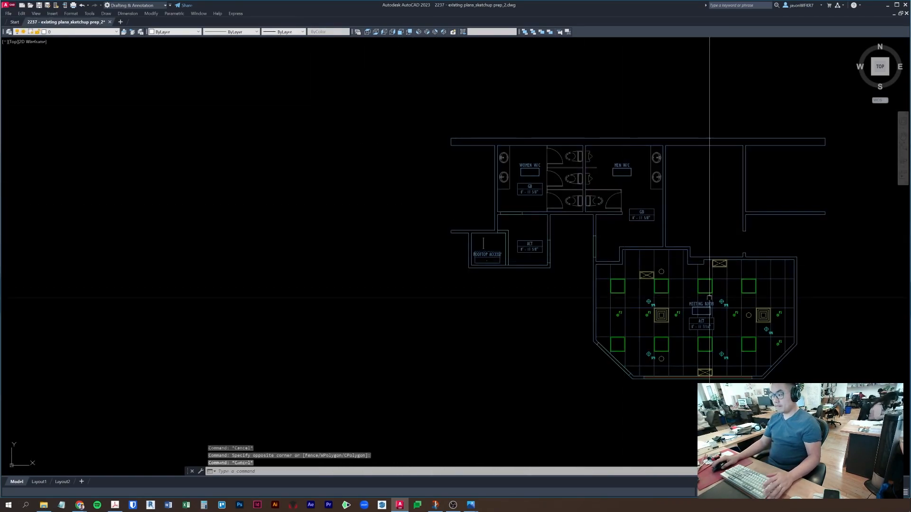
middle_drag(541, 244, 597, 191)
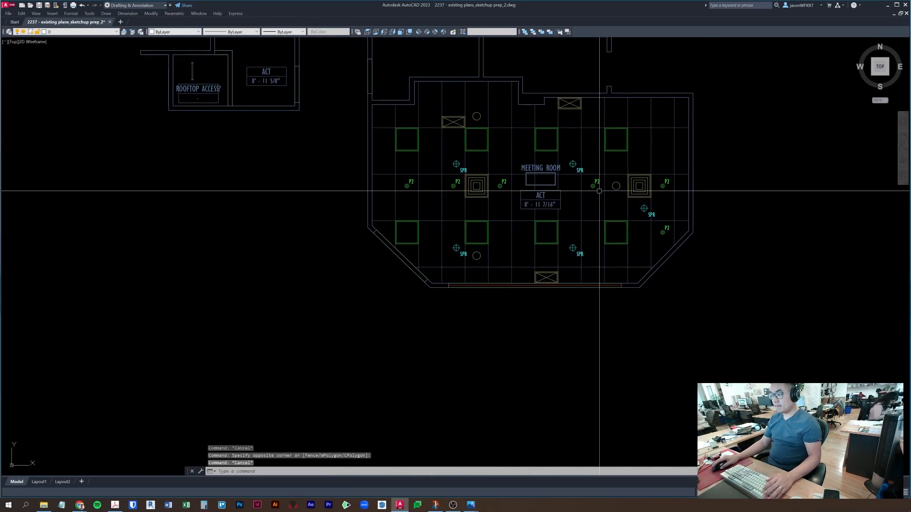
key(Escape)
middle_drag(667, 135, 639, 212)
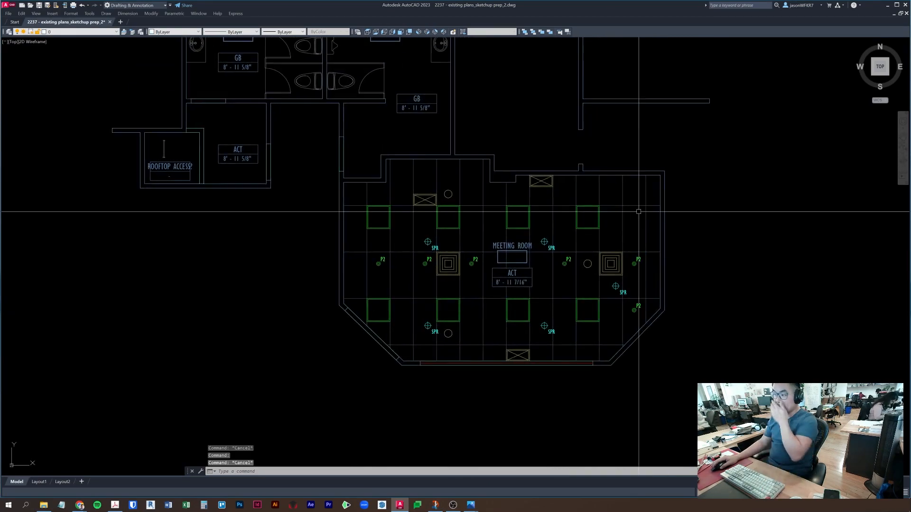
click(401, 207)
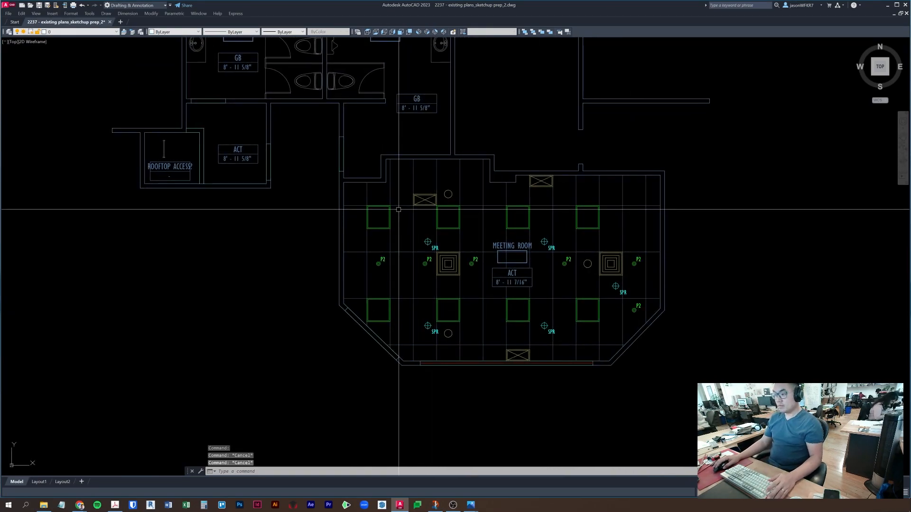
scroll(401, 208, up, 4)
key(Escape)
- Select the green light fixture square and reframe the whole meeting room ceiling
click(529, 255)
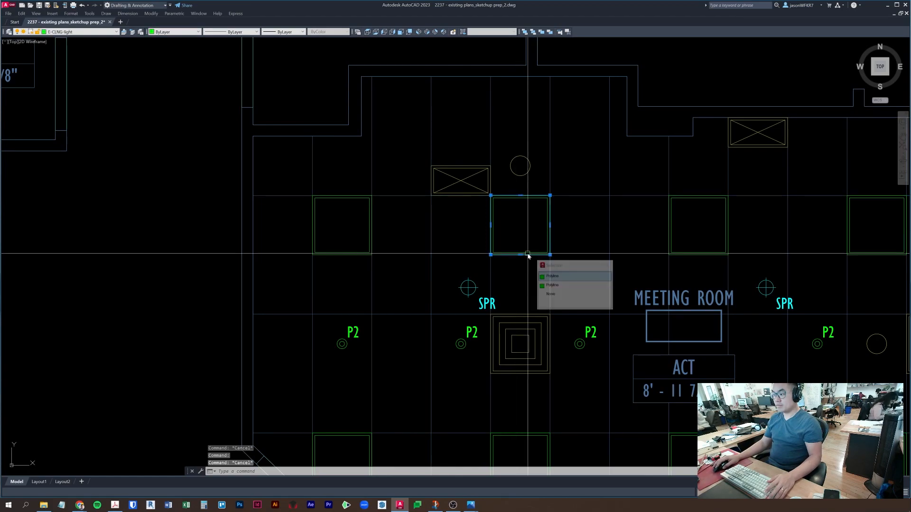
key(Escape)
click(530, 260)
key(Escape)
click(530, 255)
middle_drag(538, 295, 537, 266)
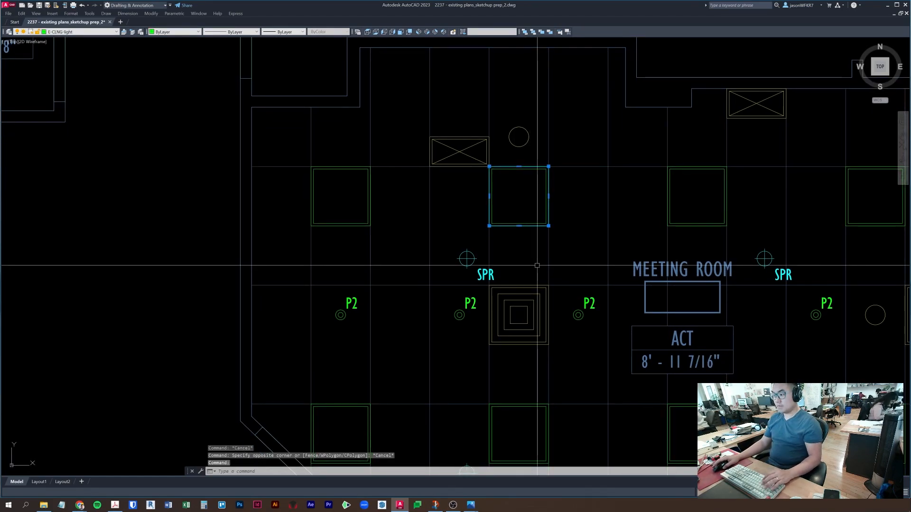
scroll(537, 265, down, 2)
middle_drag(488, 306, 349, 308)
key(Escape)
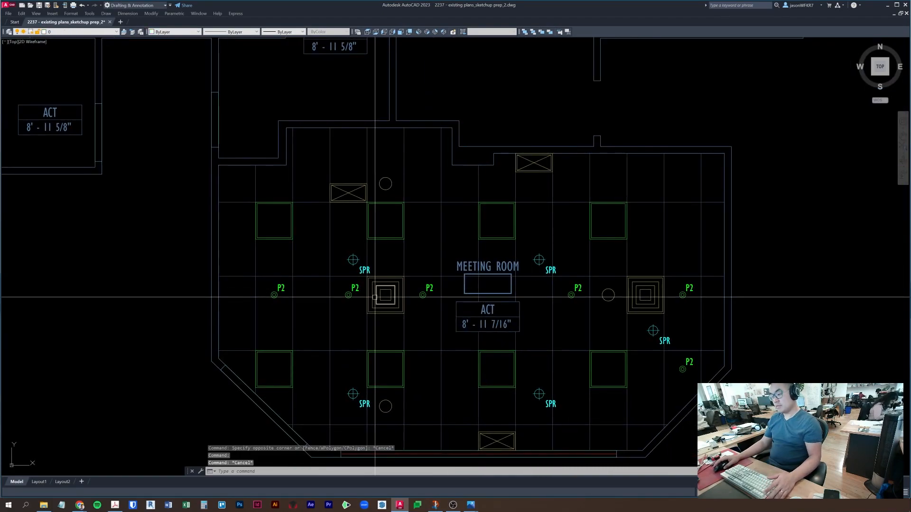
key(Escape)
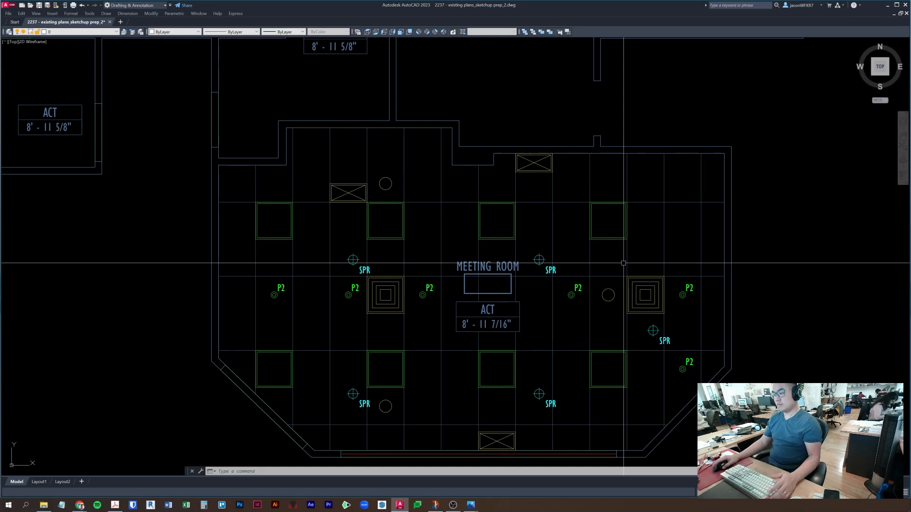
- Pan back to centre the conference room plan, then launch SketchUp
key(Escape)
key(Escape)
middle_drag(670, 419, 695, 278)
mouse_move(804, 277)
middle_down()
mouse_move(746, 340)
mouse_move(756, 369)
mouse_move(734, 386)
mouse_move(655, 187)
middle_up()
scroll(760, 365, down, 2)
key(Escape)
scroll(725, 413, down, 2)
scroll(654, 190, down, 2)
middle_drag(634, 429, 590, 197)
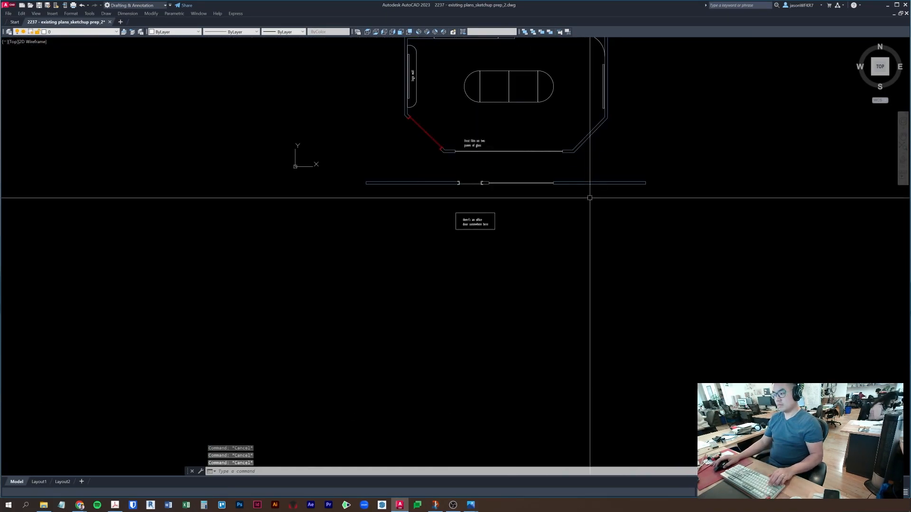
scroll(618, 158, up, 2)
middle_drag(618, 158, 591, 256)
click(556, 461)
click(439, 463)
- Switch to SketchUp and start a new untitled model from the Welcome window
click(379, 506)
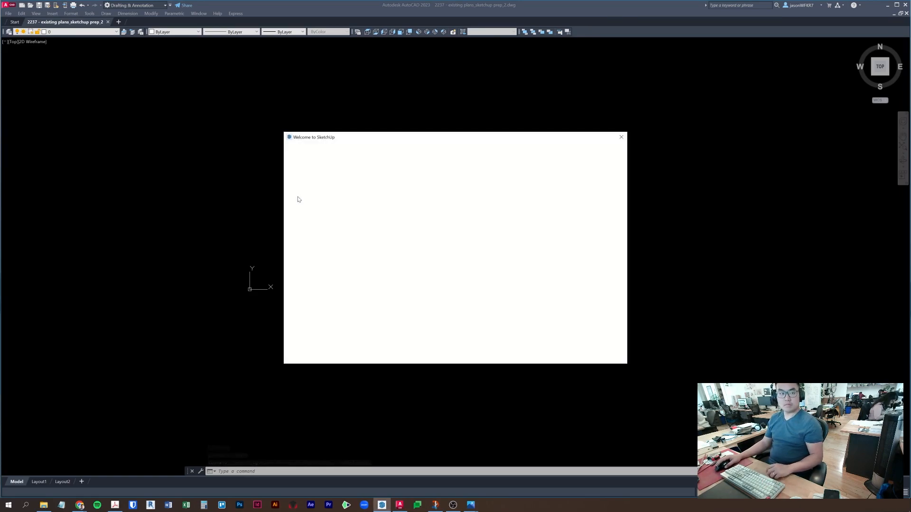
click(579, 267)
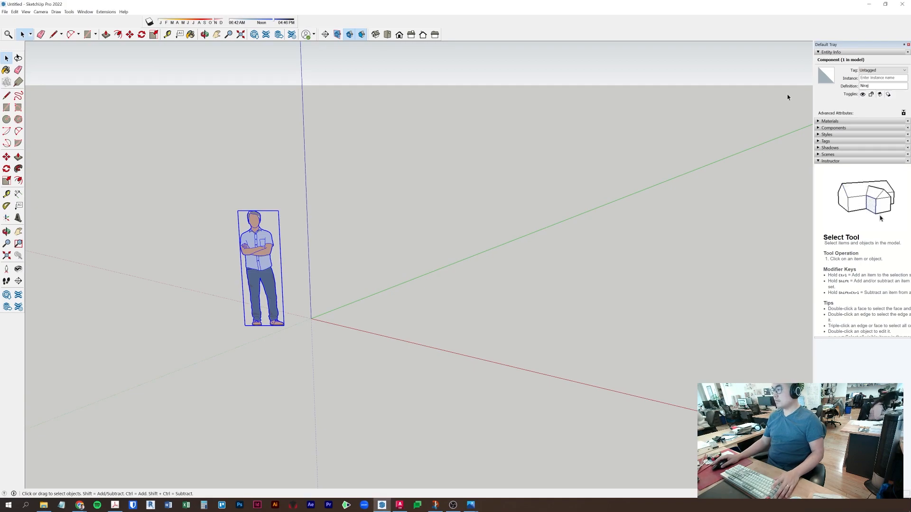
- Rearrange the toolbars, delete the scale figure, and save as 2237 Model 001.skp
drag(141, 22, 476, 21)
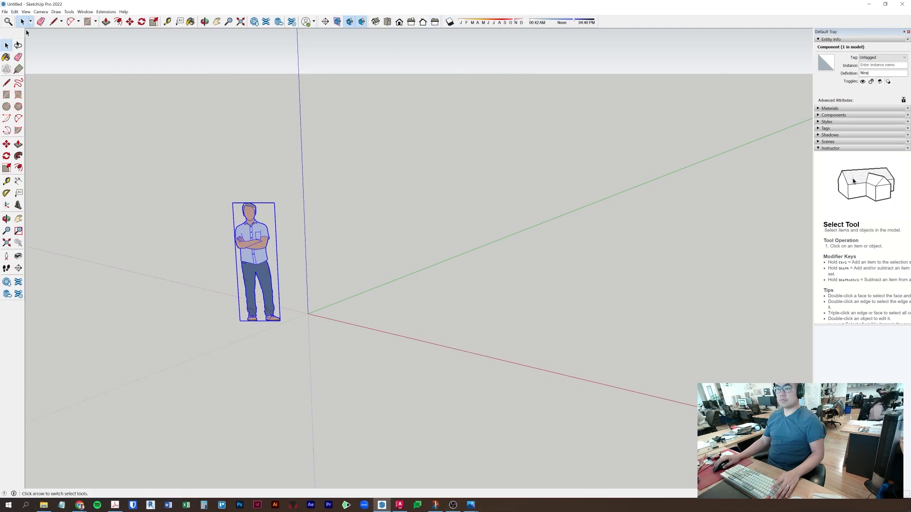
click(240, 294)
key(Delete)
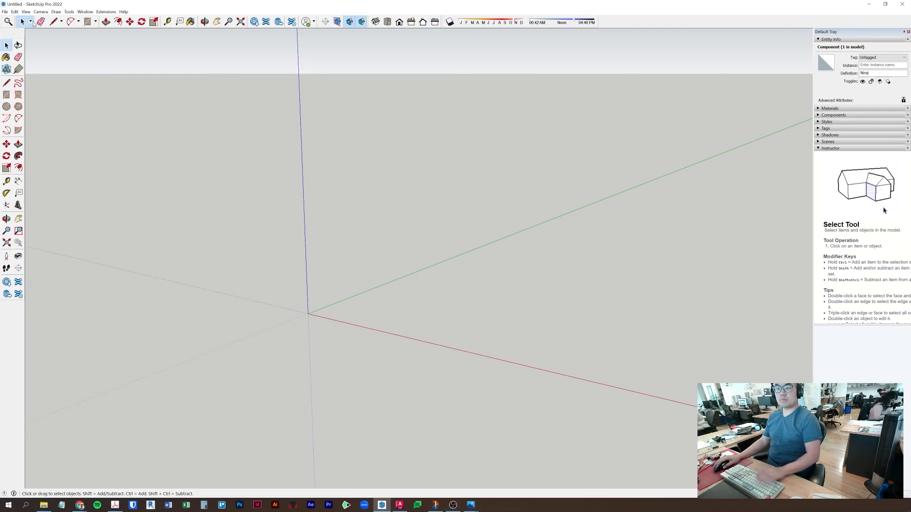
click(4, 12)
click(10, 44)
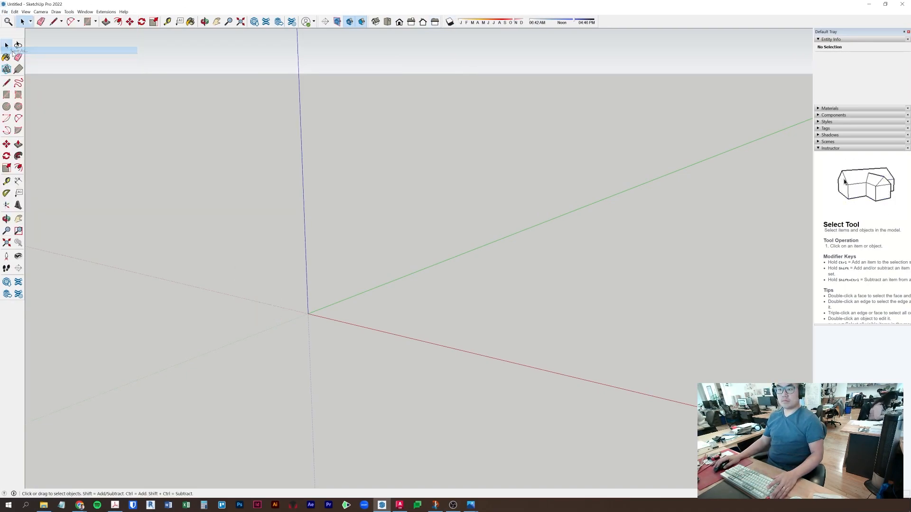
key(Escape)
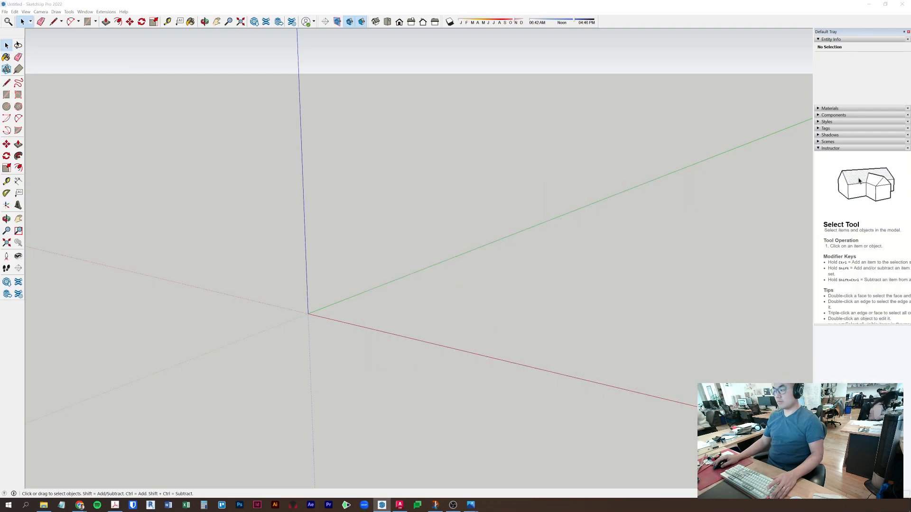
- Test-import the AutoCAD plan, view it from above, then delete the import
click(4, 12)
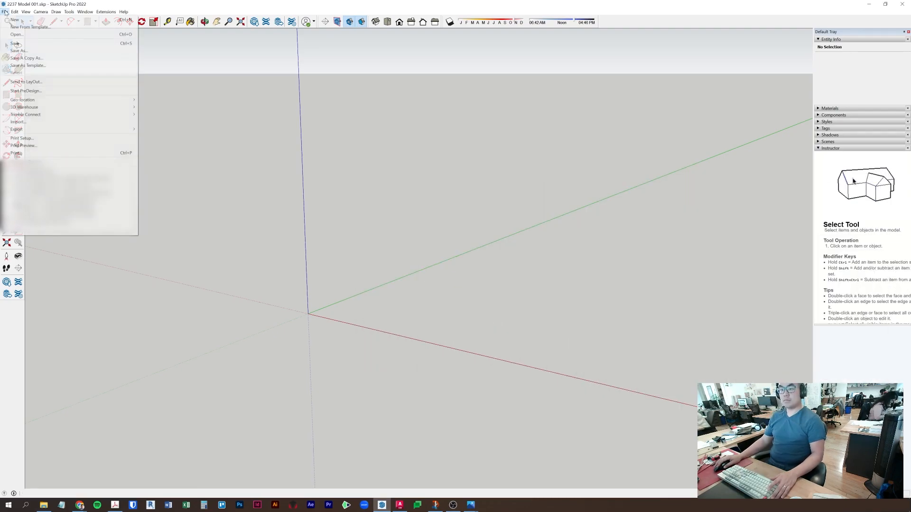
click(78, 122)
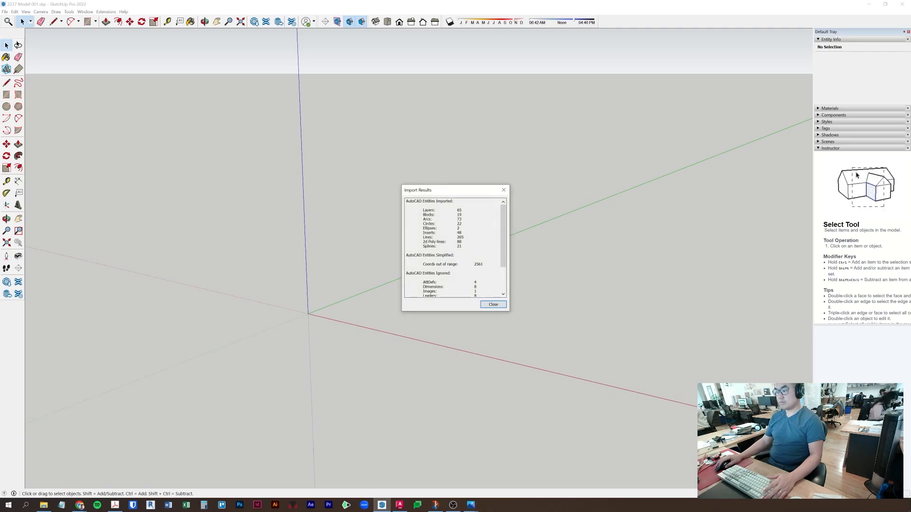
click(494, 305)
mouse_move(496, 230)
middle_down()
mouse_move(495, 248)
mouse_move(688, 332)
middle_up()
click(174, 170)
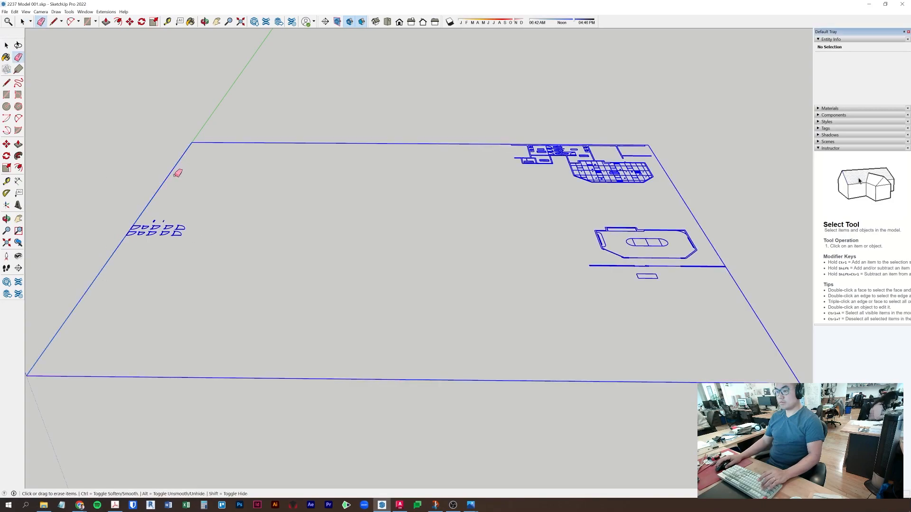
key(Delete)
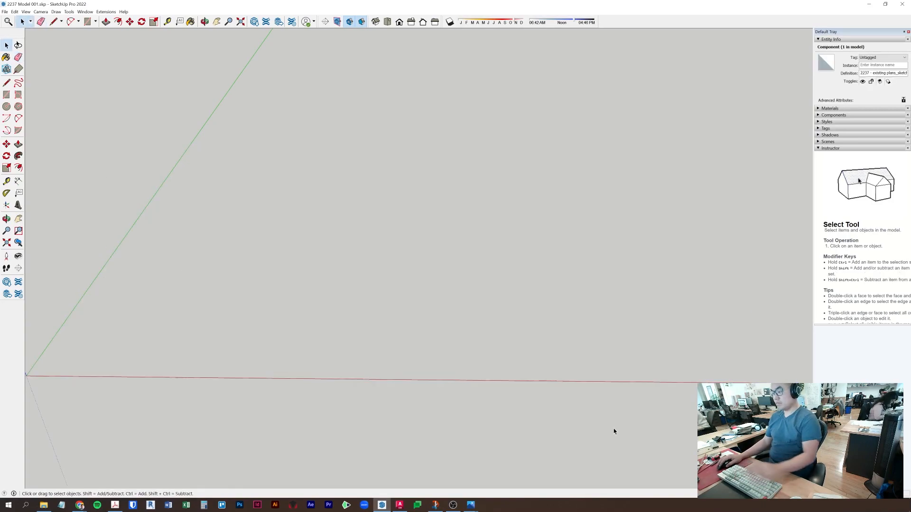
- Back in AutoCAD, erase the drawings to the left of the conference room plan
click(399, 507)
scroll(391, 396, down, 8)
click(193, 332)
click(307, 426)
text(e)
key(space)
click(264, 427)
click(189, 324)
text(e)
key(space)
key(Escape)
key(Escape)
- Erase the remaining unneeded drawings and recentre the conference room plan
click(186, 323)
click(291, 432)
text(e)
key(space)
key(Escape)
middle_drag(328, 297, 343, 235)
key(ctrl+z)
key(Escape)
key(Escape)
scroll(414, 375, up, 6)
middle_drag(413, 378, 474, 303)
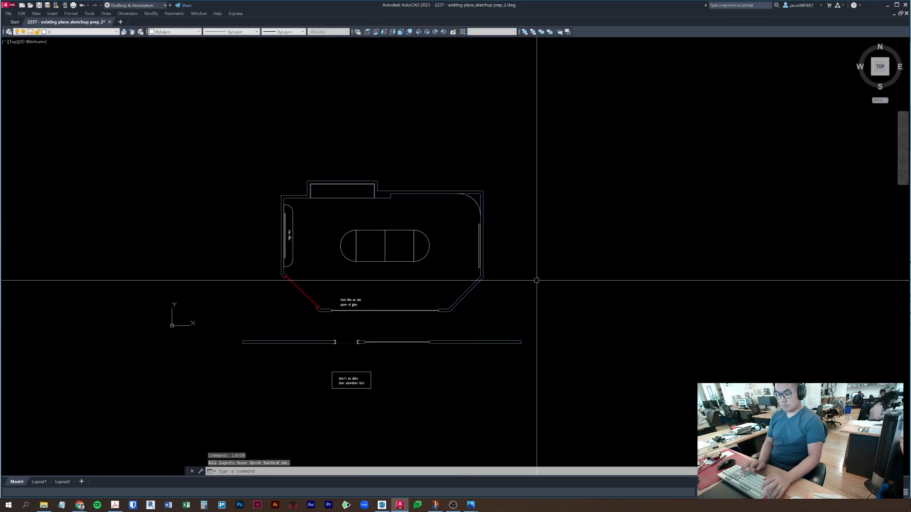
- Thaw all layers and purge all unused items with PU
key(Return)
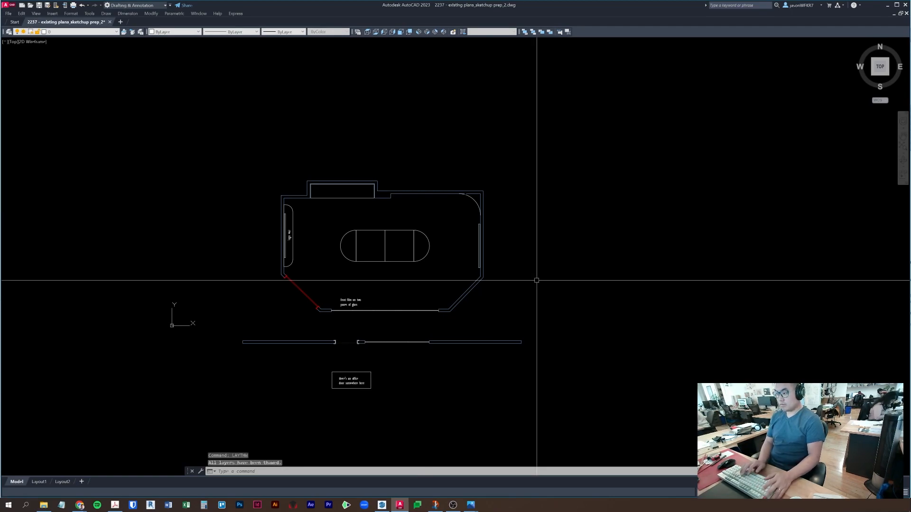
text(pu)
key(Return)
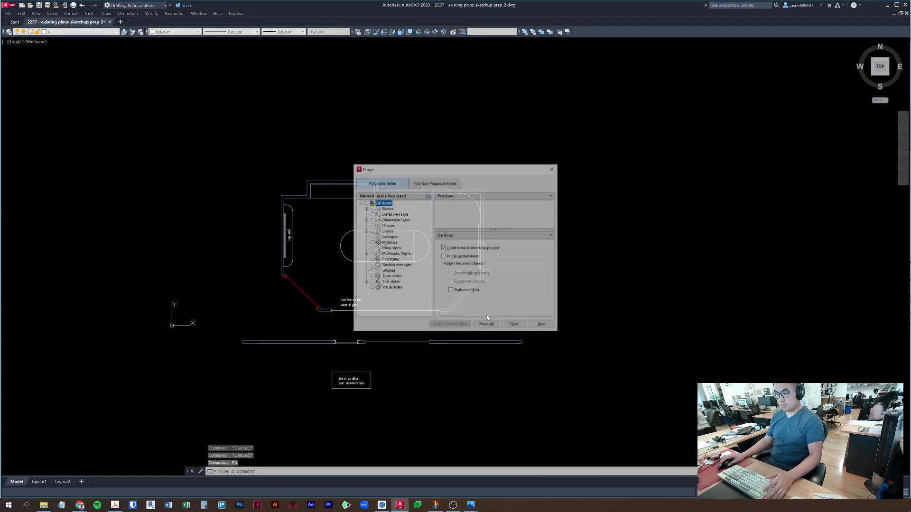
click(464, 252)
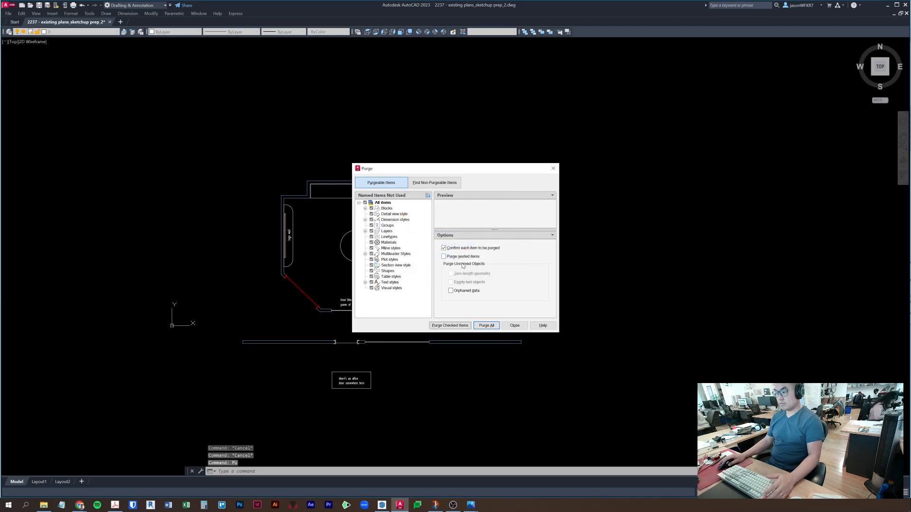
click(476, 323)
click(463, 251)
click(510, 324)
- Run AUDIT, save the cleaned drawing, and minimize AutoCAD
text(audit)
key(Return)
key(Return)
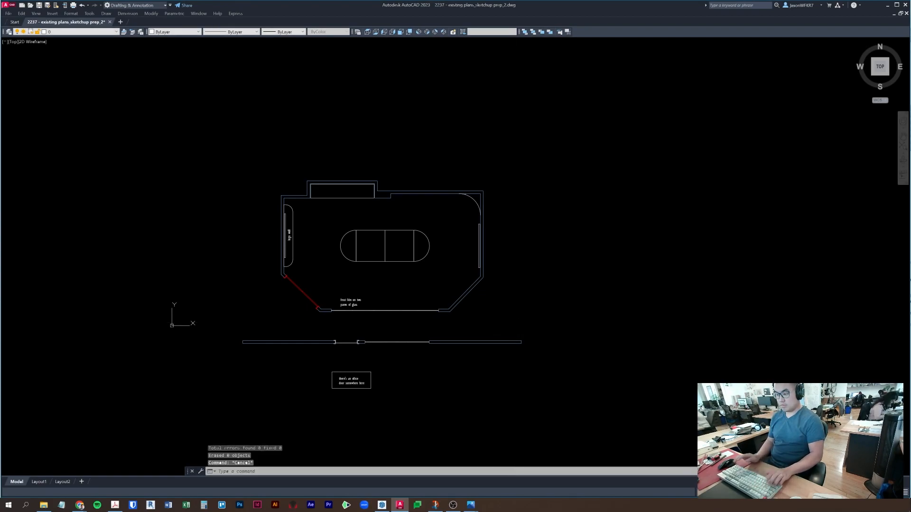
key(ctrl+s)
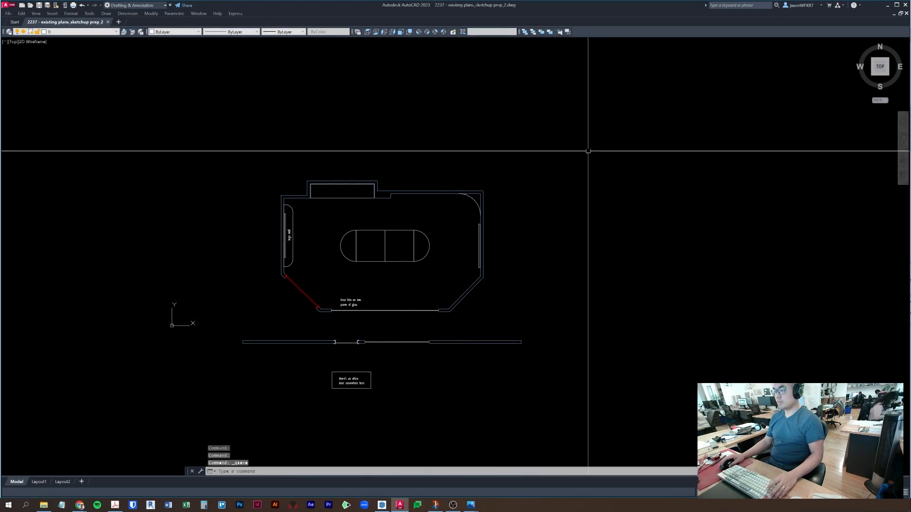
click(887, 5)
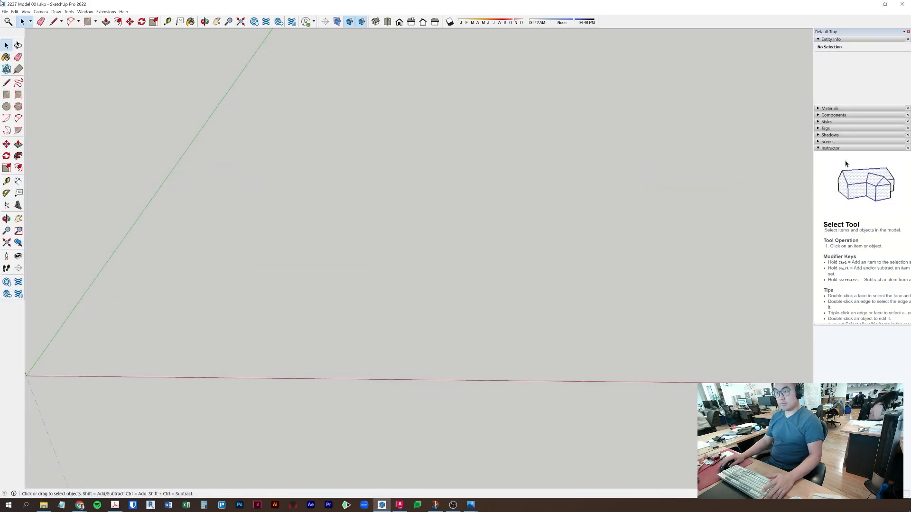
- Import the cleaned conference-room DWG into SketchUp and orbit to a top view
click(4, 11)
click(38, 122)
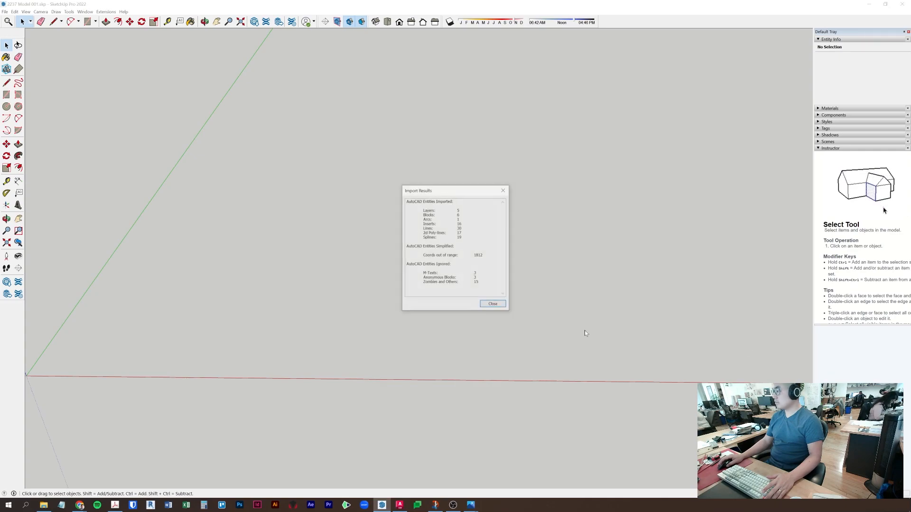
click(491, 303)
mouse_move(594, 253)
middle_down()
mouse_move(586, 307)
mouse_move(750, 297)
mouse_move(596, 388)
mouse_move(881, 251)
mouse_move(290, 346)
middle_up()
scroll(393, 309, up, 8)
- Inspect the imported plan's connected wall edges, a straight edge, and the curved corner arc
click(548, 152)
triple_click(549, 150)
scroll(621, 156, up, 6)
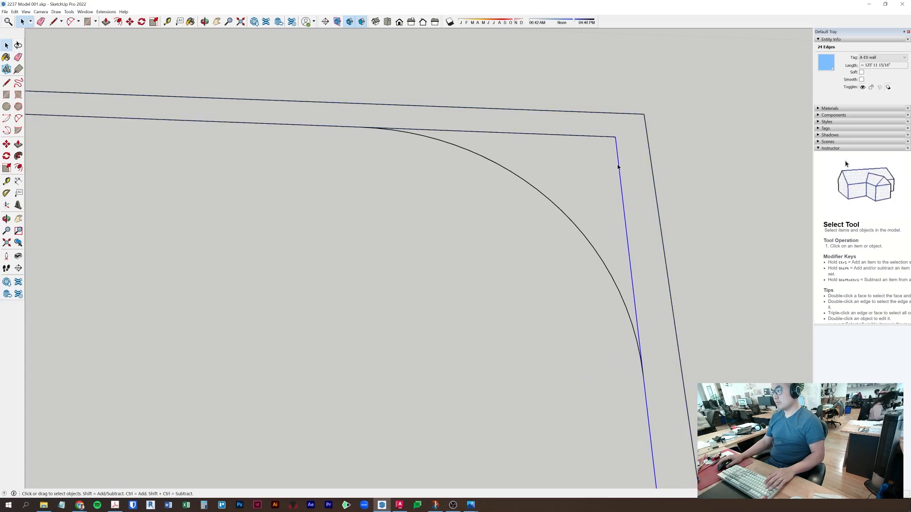
click(618, 163)
click(603, 265)
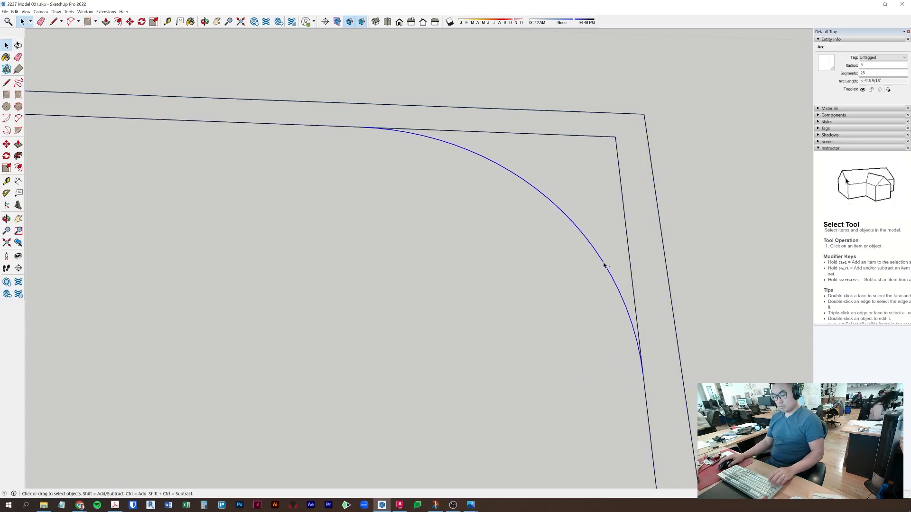
click(512, 112)
- Paste the arc in place, check the 3' straight wall edge, then close SketchUp
click(15, 11)
click(38, 58)
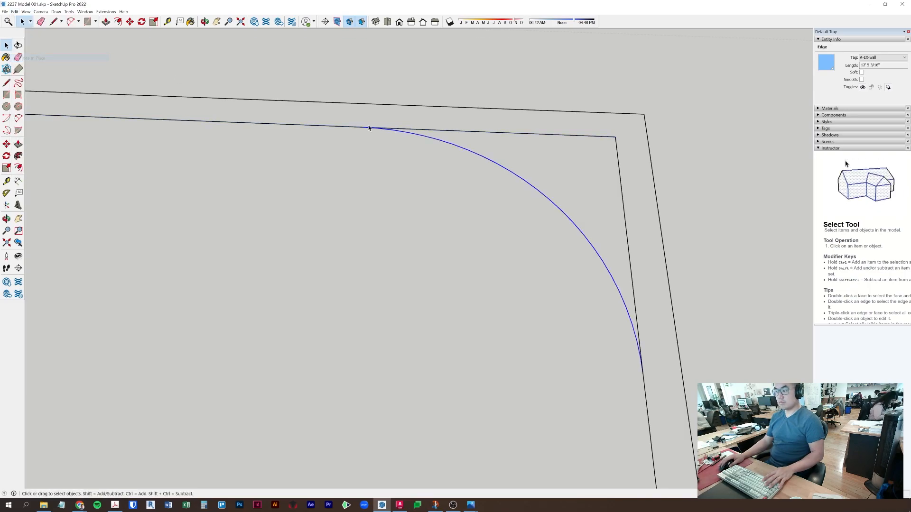
click(534, 137)
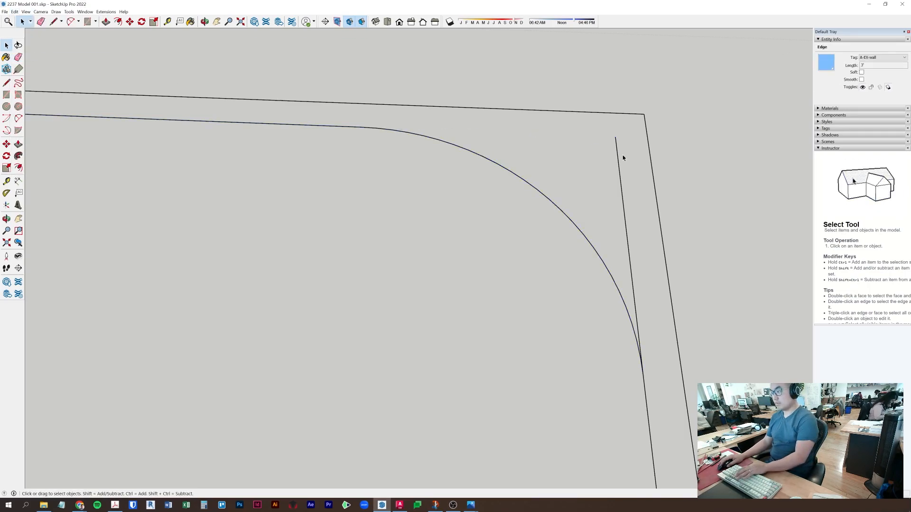
scroll(619, 162, down, 5)
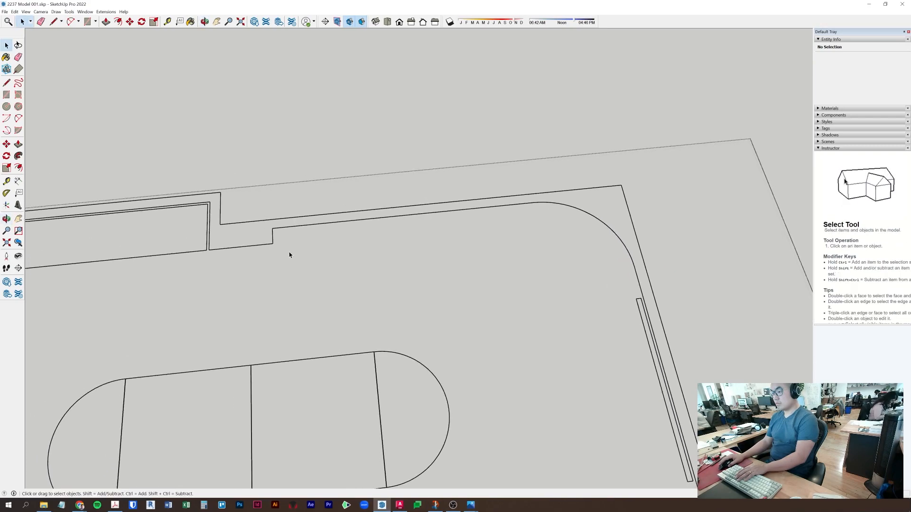
scroll(636, 286, down, 2)
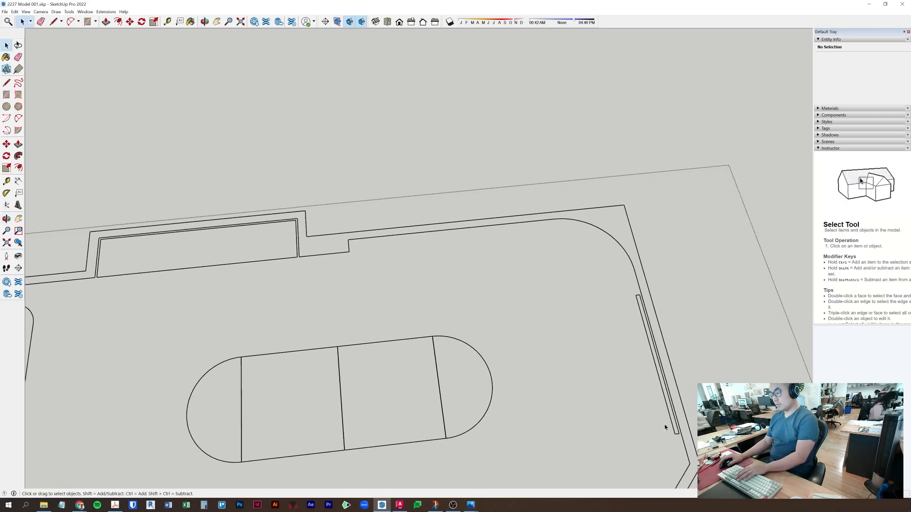
click(892, 5)
scroll(520, 180, up, 5)
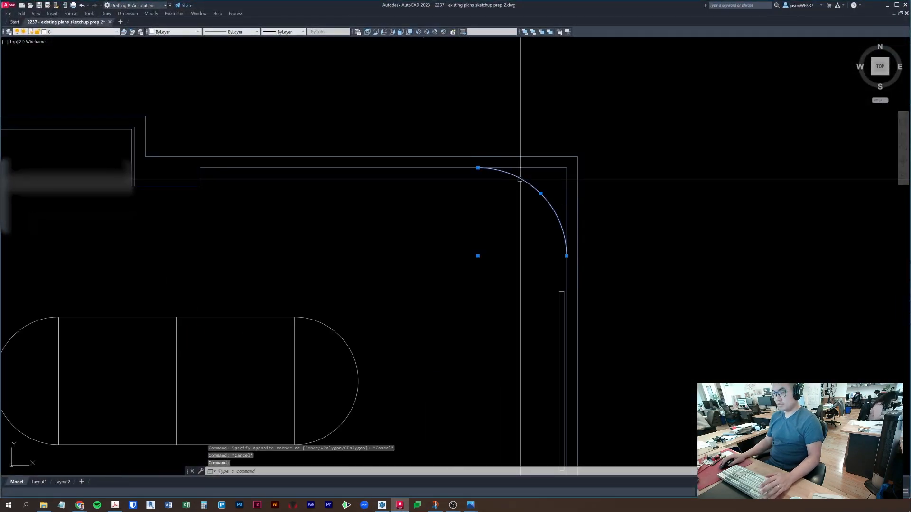
- Offset the curved corner arc and the inner right wall line 1" inward
key(Escape)
middle_drag(519, 175, 527, 169)
text(o)
key(Return)
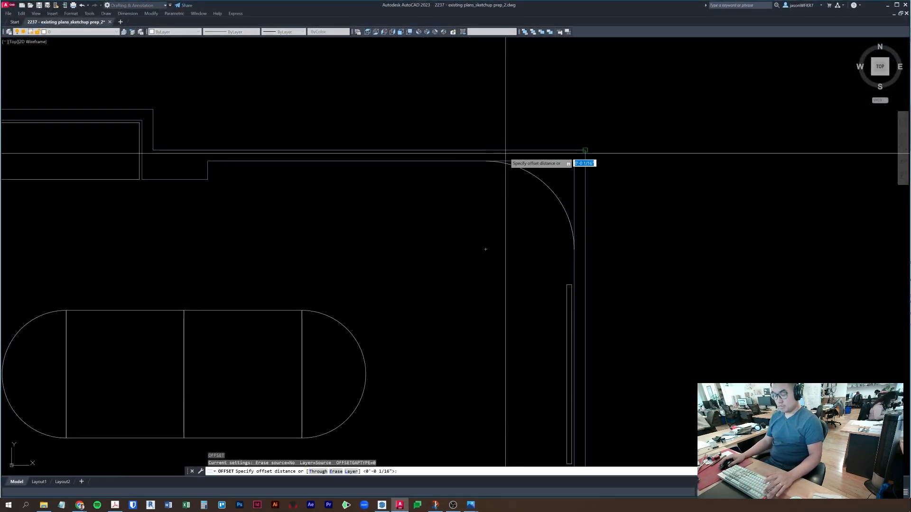
scroll(486, 249, up, 3)
text(1)
key(Return)
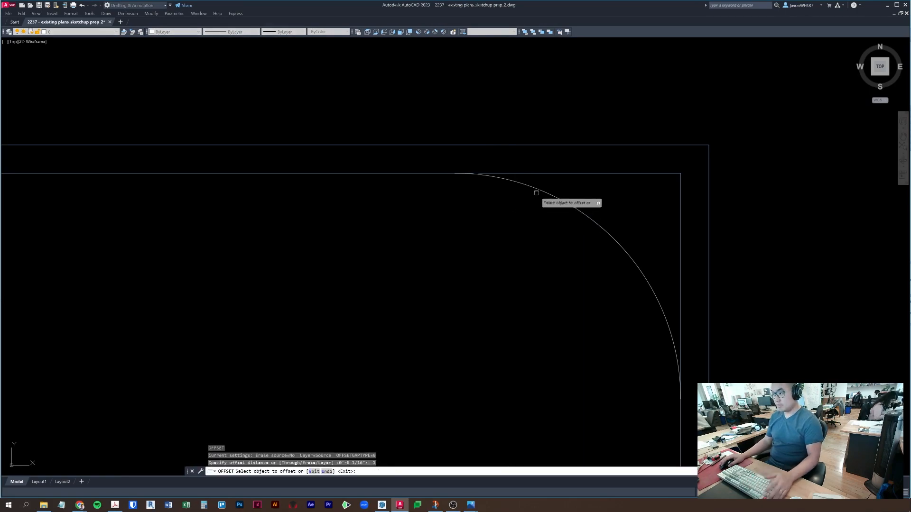
click(526, 185)
click(417, 179)
scroll(463, 245, down, 4)
middle_drag(525, 225, 549, 152)
click(572, 248)
click(485, 250)
middle_drag(522, 341, 624, 141)
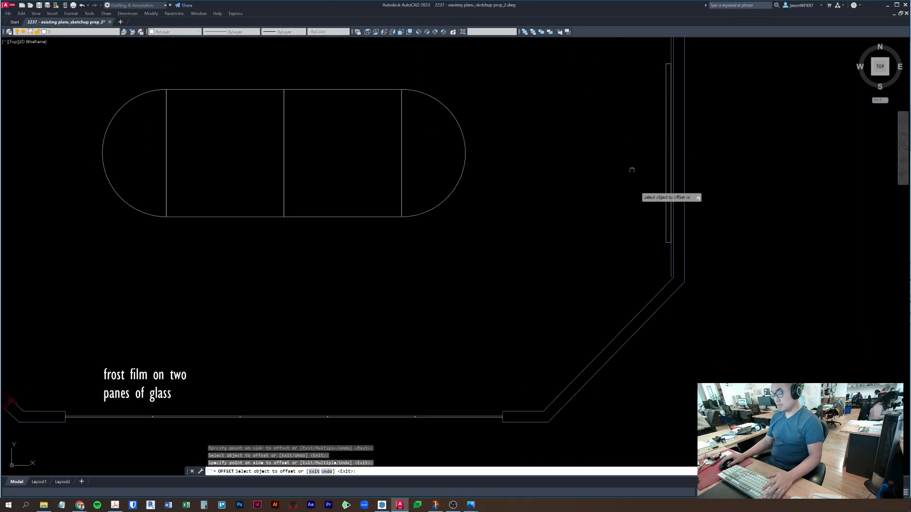
scroll(664, 282, up, 3)
key(Escape)
- Abandon an Extend attempt and reframe the view to show the whole room
text(ex)
key(Return)
key(Escape)
middle_drag(697, 261, 676, 405)
scroll(677, 397, down, 6)
middle_drag(687, 154, 684, 227)
key(Escape)
click(665, 173)
key(Escape)
scroll(590, 133, up, 4)
- Begin a 1/2" offset on the wall line, then cancel and reframe toward the step corner
text(o)
key(Return)
text(1/2)
key(Return)
click(658, 165)
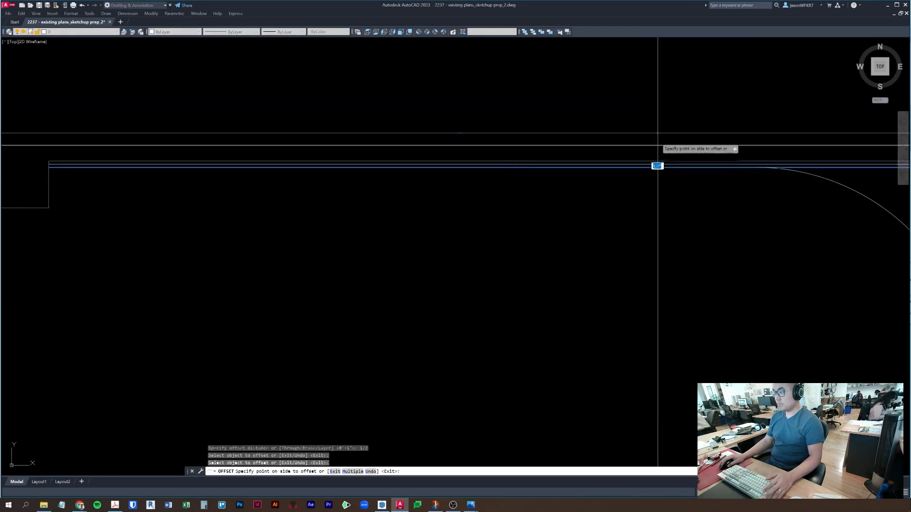
key(Escape)
middle_drag(138, 193, 324, 193)
key(Escape)
key(Escape)
key(Escape)
scroll(208, 171, up, 5)
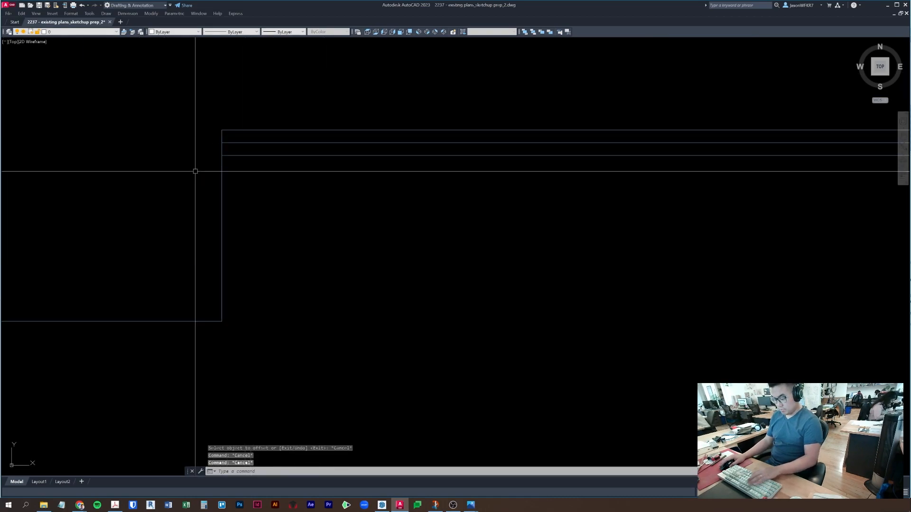
scroll(230, 147, down, 3)
scroll(614, 157, up, 6)
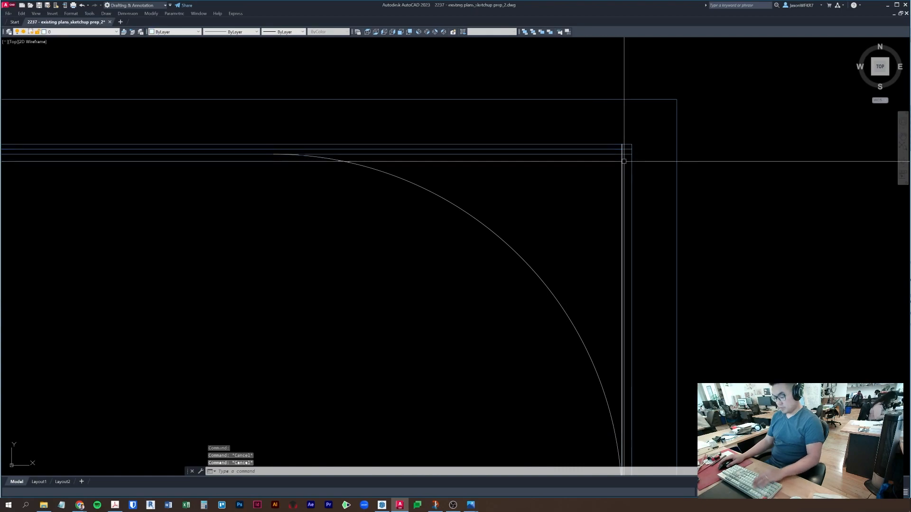
- Offset the vertical wall line 1/2" to the right
text(o)
key(space)
text(1/2)
key(space)
click(622, 161)
click(736, 181)
key(Escape)
key(Escape)
key(Escape)
- Square off the corner with a radius-0 fillet between the horizontal and vertical lines
scroll(606, 150, up, 4)
text(f)
click(615, 150)
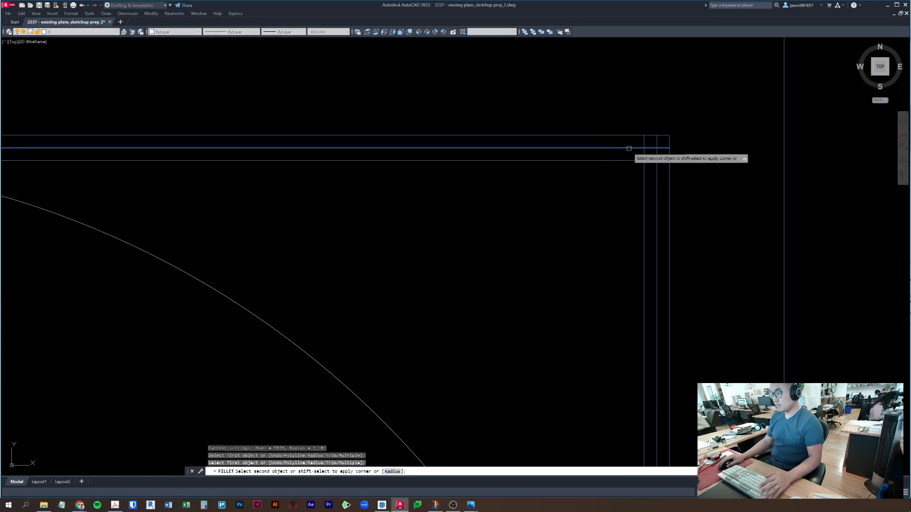
click(657, 173)
key(ctrl+z)
key(Escape)
key(Escape)
text(f r 0)
click(632, 149)
click(659, 177)
scroll(657, 190, down, 2)
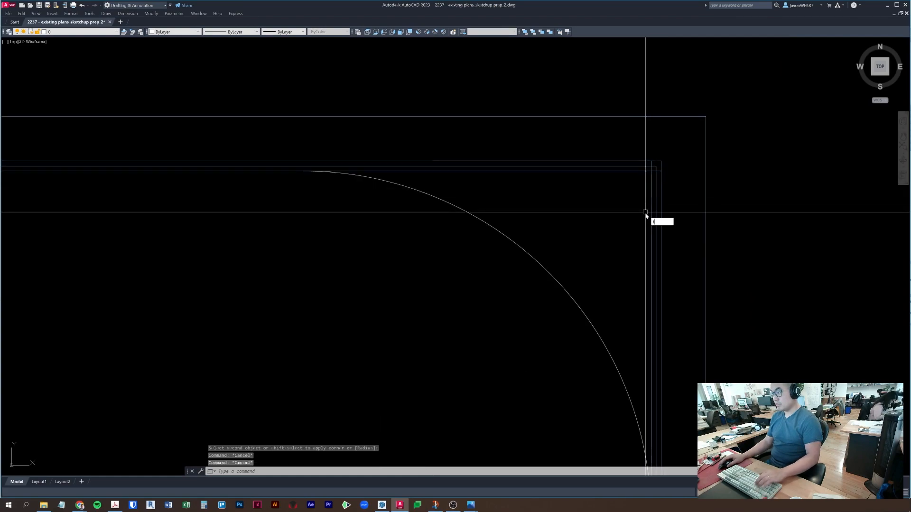
text(tr)
scroll(647, 179, down, 2)
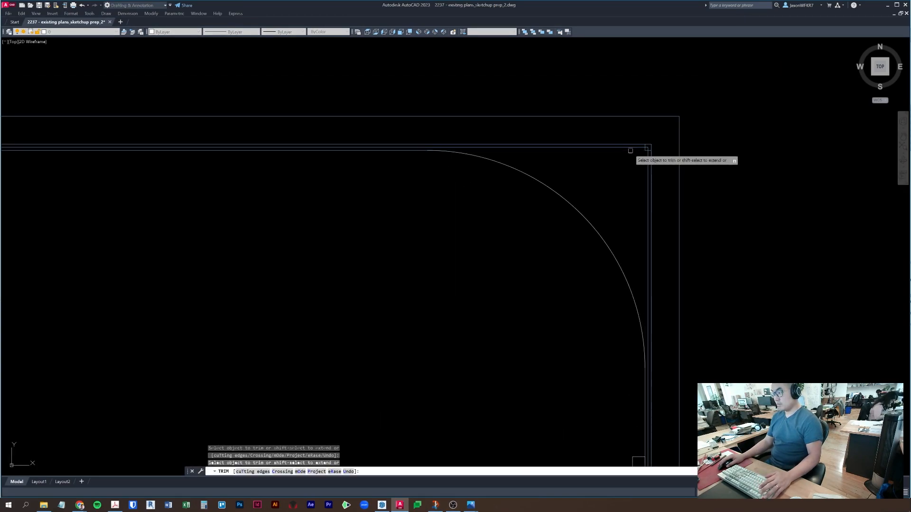
- Erase the leftover corner fragments
key(Escape)
click(631, 128)
click(673, 175)
text(e)
key(Escape)
- Pan along the right wall and over to the other wall jog, cancelling a stray trim and line
middle_drag(636, 202, 890, 220)
scroll(472, 231, down, 4)
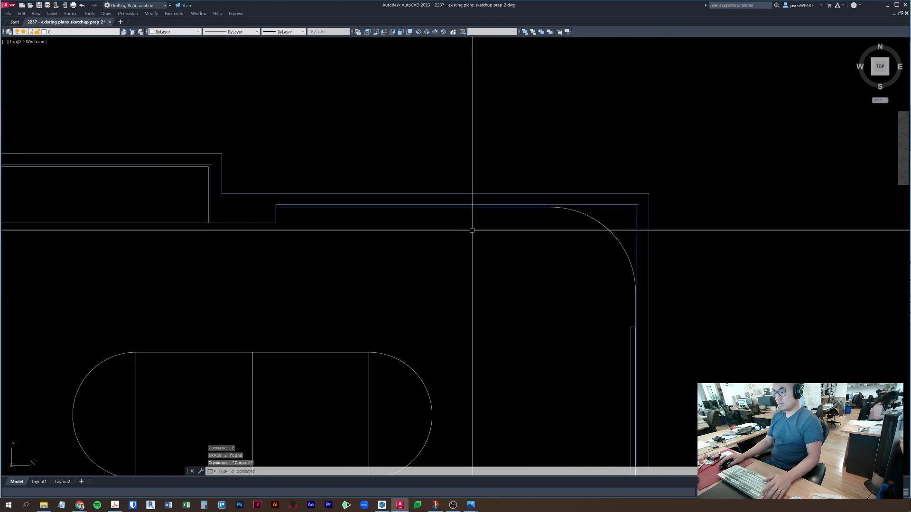
middle_drag(565, 317, 527, 67)
scroll(606, 263, up, 8)
scroll(586, 368, up, 6)
text(tr )
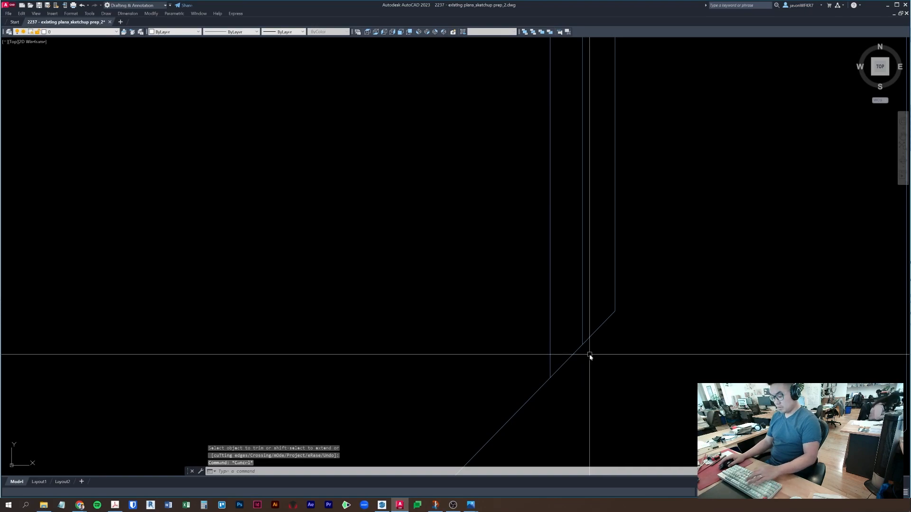
text(l)
key(space)
click(550, 378)
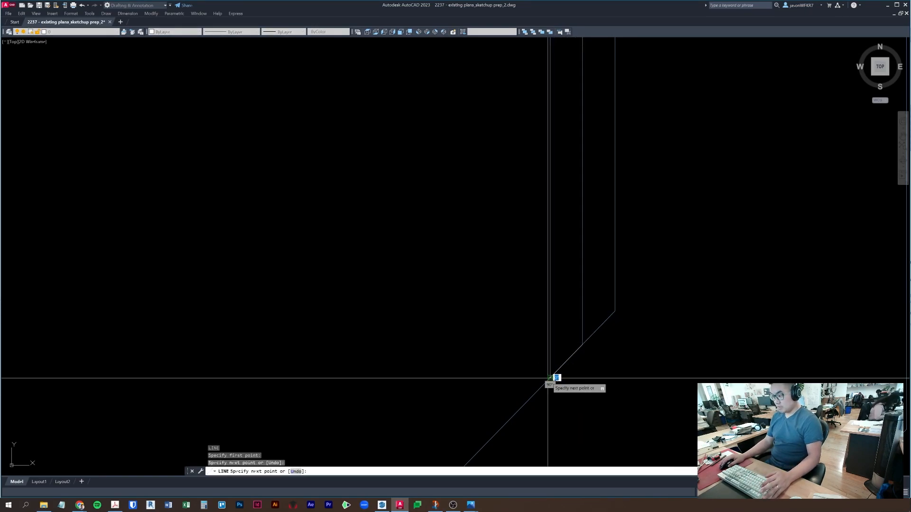
key(Escape)
scroll(494, 378, down, 9)
middle_drag(327, 295, 681, 262)
middle_drag(228, 190, 553, 254)
scroll(509, 261, up, 6)
key(Escape)
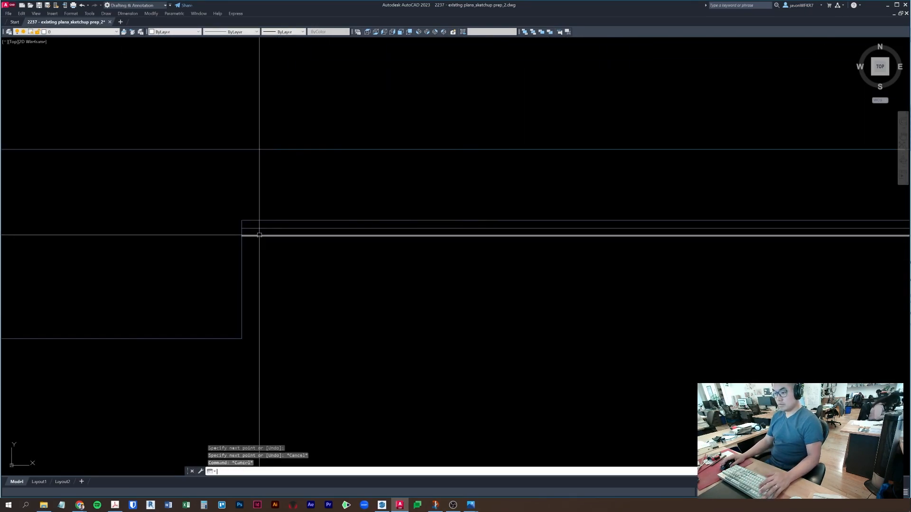
click(226, 223)
key(Escape)
- Start PEDIT Multiple and pick the lower horizontal, short vertical and middle wall lines
text(pe)
key(space)
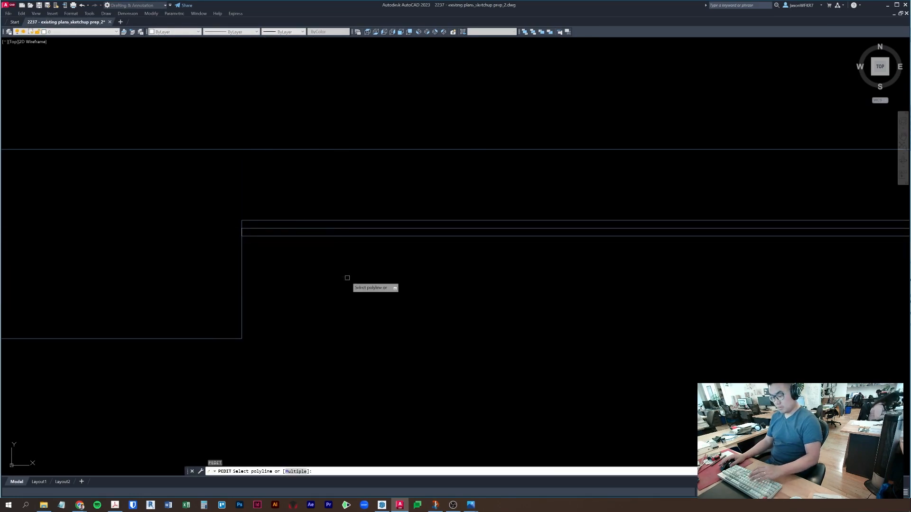
text(m)
key(space)
key(Escape)
key(Escape)
text(pe)
key(space)
text(m)
key(space)
click(261, 235)
scroll(235, 234, up, 2)
click(210, 204)
click(322, 265)
click(284, 226)
scroll(285, 231, down, 6)
- Add the curved arc, right vertical, diagonal and left vertical wall lines to the selection
middle_drag(630, 294, 129, 288)
click(643, 277)
click(603, 288)
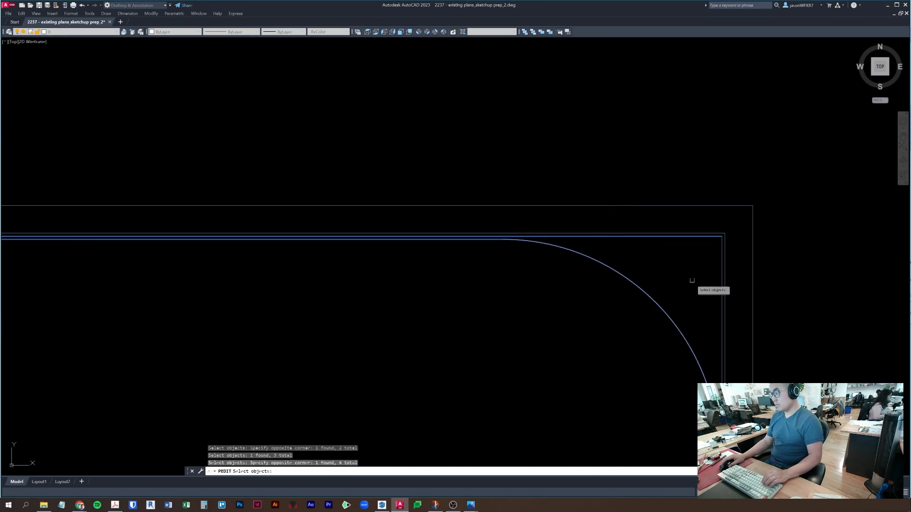
click(720, 282)
scroll(717, 364, down, 6)
middle_drag(715, 363, 670, 126)
scroll(669, 280, up, 8)
middle_drag(707, 420, 693, 327)
scroll(690, 328, up, 4)
scroll(682, 363, up, 4)
click(683, 392)
click(679, 367)
click(620, 344)
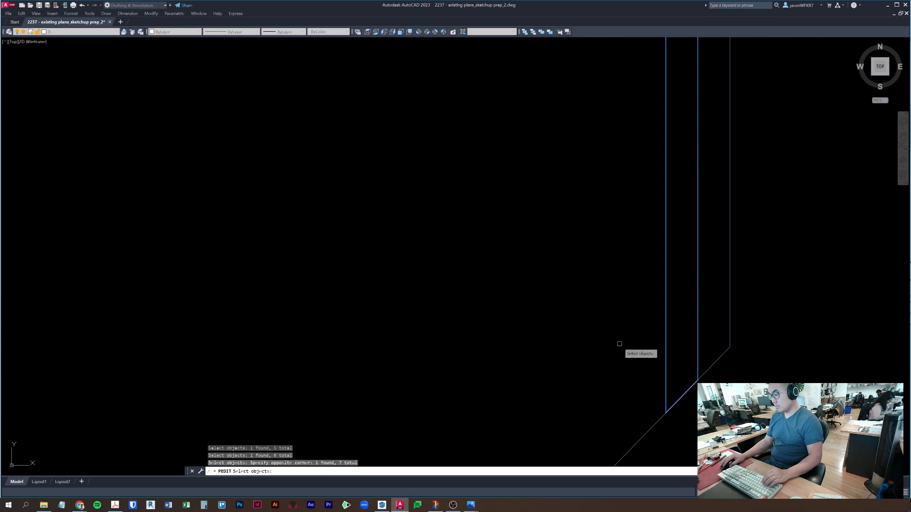
scroll(588, 328, down, 6)
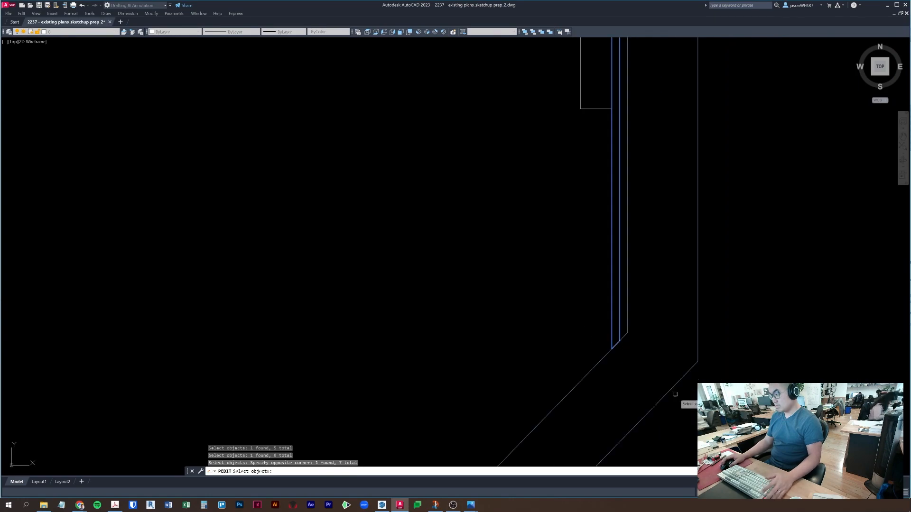
key(Return)
key(Return)
key(Return)
- Join the wall pieces into one polyline, define it as a curved wall block, and save
click(610, 298)
scroll(609, 298, down, 3)
middle_drag(596, 300, 562, 329)
middle_drag(577, 260, 608, 443)
scroll(607, 442, down, 2)
scroll(602, 299, up, 3)
middle_drag(575, 368, 581, 366)
scroll(581, 366, down, 4)
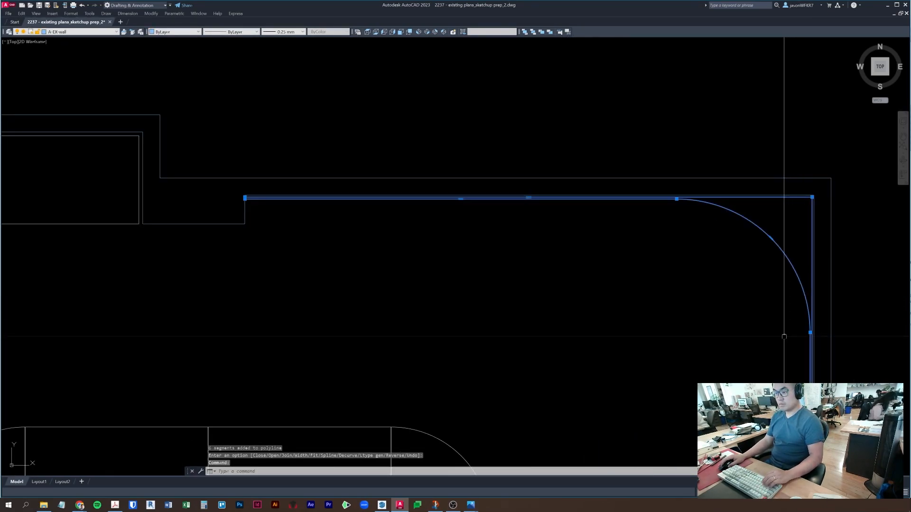
text(b)
key(Return)
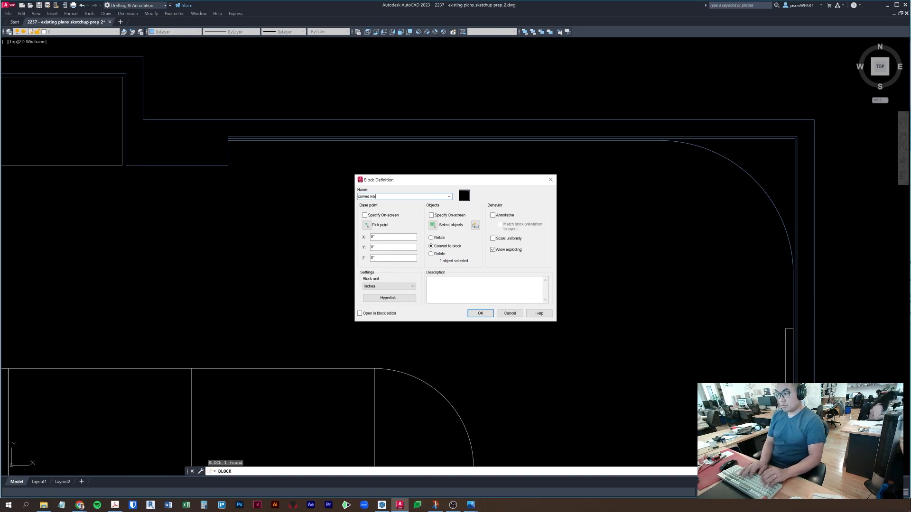
key(Return)
key(Escape)
scroll(741, 179, down, 7)
middle_drag(730, 190, 496, 169)
key(ctrl+s)
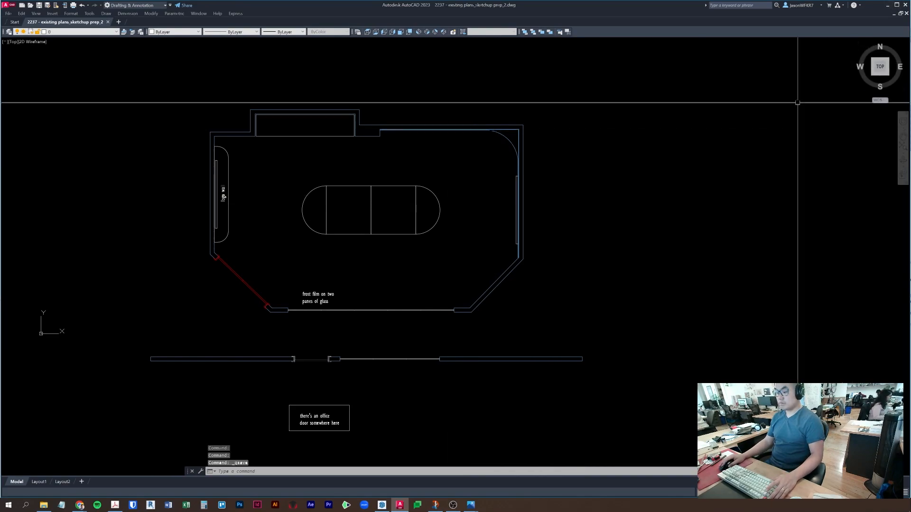
- In SketchUp, orbit out over the room and delete the old imported plan linework
click(382, 505)
mouse_move(391, 286)
middle_down()
mouse_move(502, 124)
mouse_move(482, 199)
mouse_move(321, 346)
mouse_move(322, 356)
mouse_move(498, 169)
mouse_move(493, 261)
middle_up()
scroll(491, 261, down, 2)
drag(215, 68, 672, 428)
drag(220, 40, 702, 455)
click(549, 276)
key(Delete)
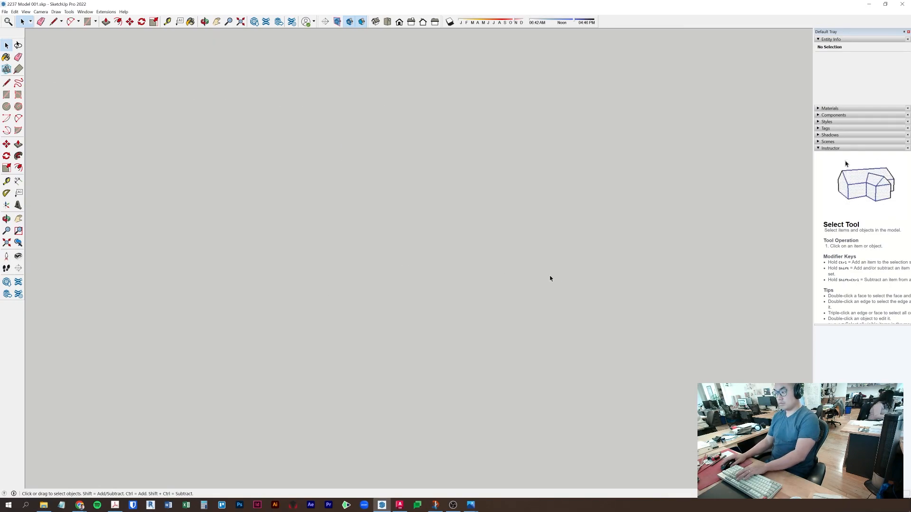
- Import the AutoCAD drawing via File > Import, close the Import Results summary, and orbit to the plan
click(15, 11)
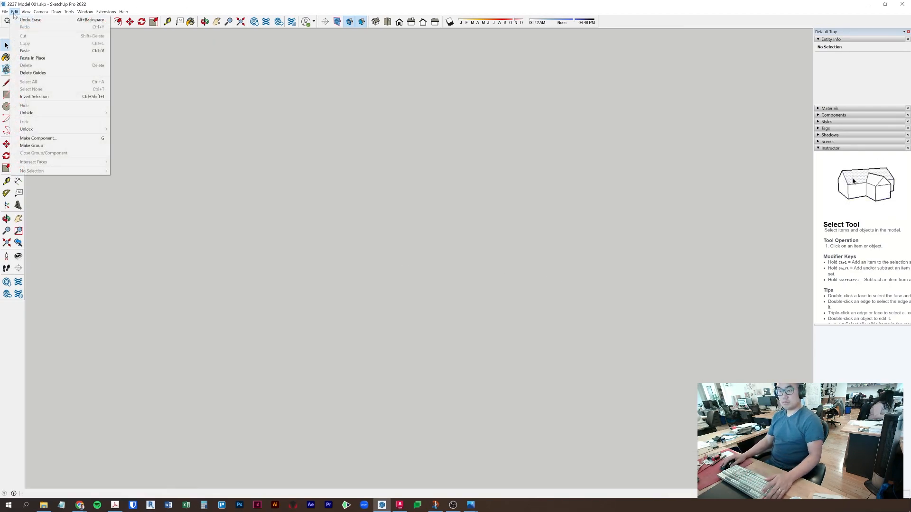
click(38, 122)
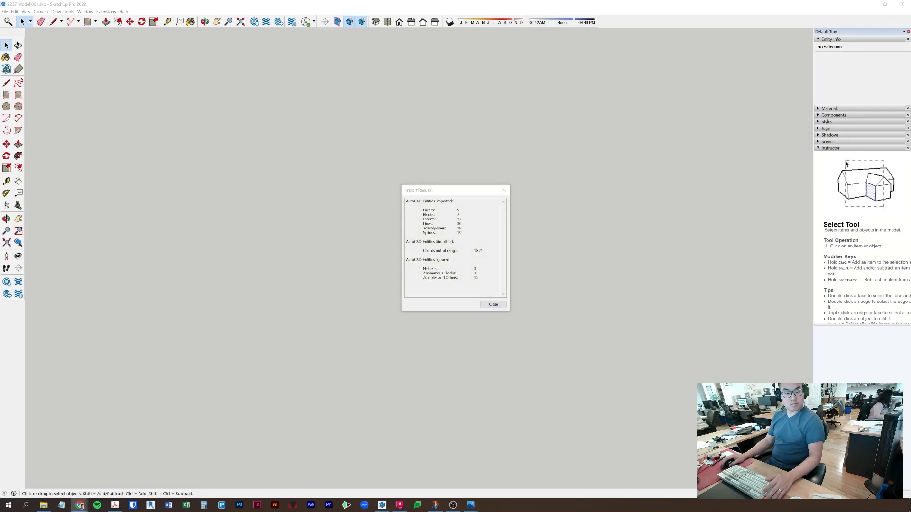
click(493, 305)
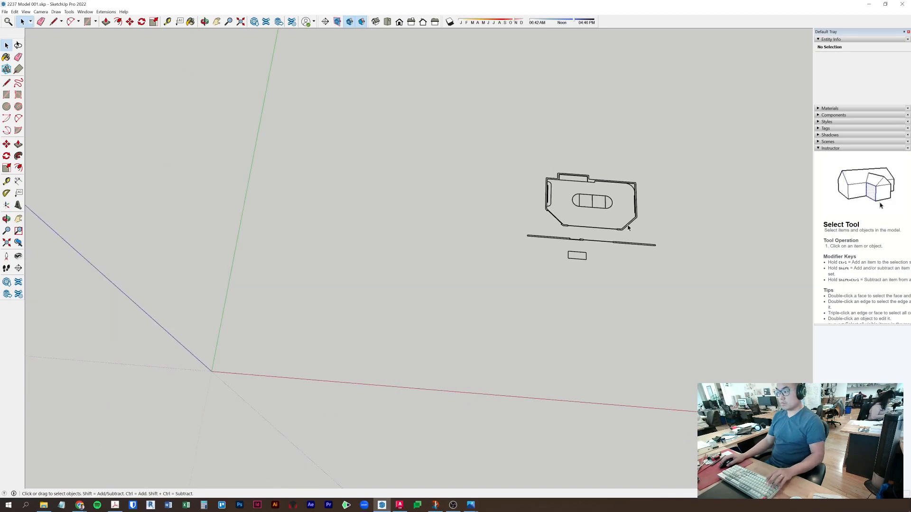
click(628, 228)
mouse_move(387, 334)
middle_down()
mouse_move(314, 264)
mouse_move(555, 186)
mouse_move(190, 241)
mouse_move(477, 263)
mouse_move(387, 338)
middle_up()
scroll(393, 242, up, 8)
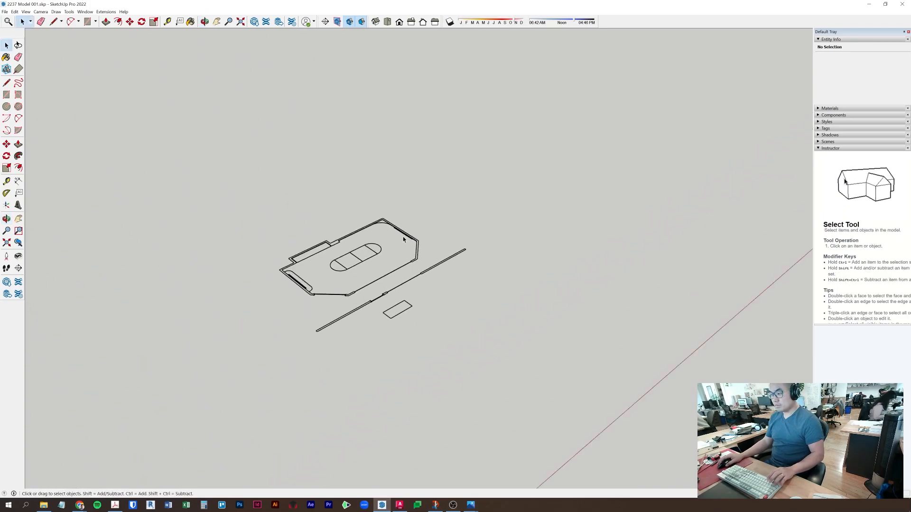
- Zoom into the sketch photo to read the room dimensions and ceiling height, then move it off screen
shift+middle_drag(393, 242, 491, 237)
key(alt+Tab)
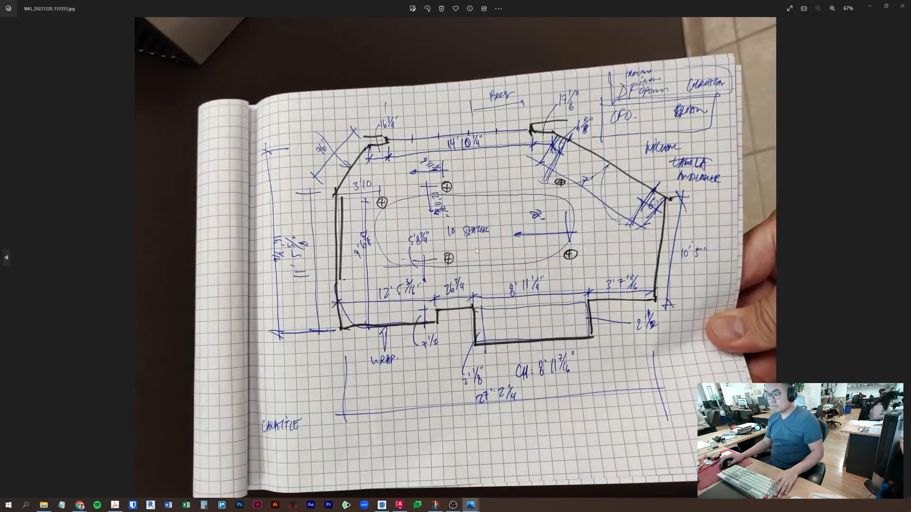
scroll(475, 252, up, 3)
scroll(578, 435, up, 5)
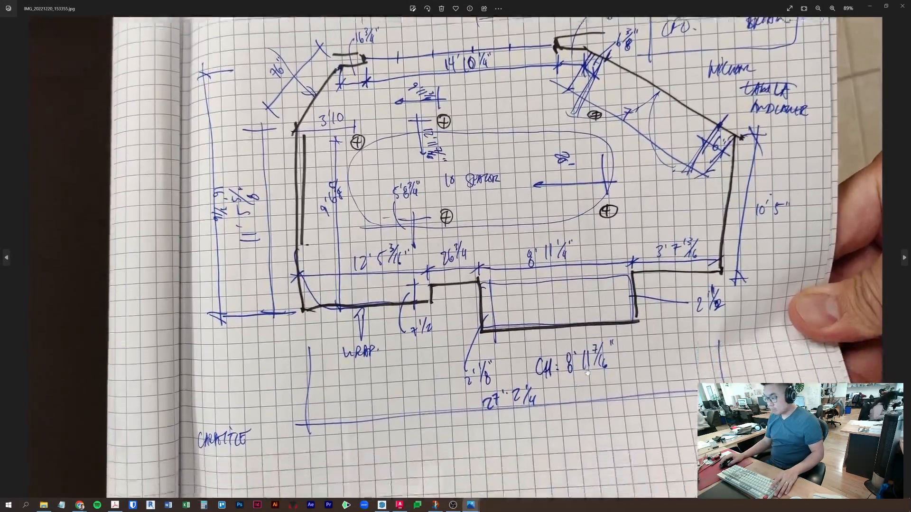
scroll(518, 315, down, 5)
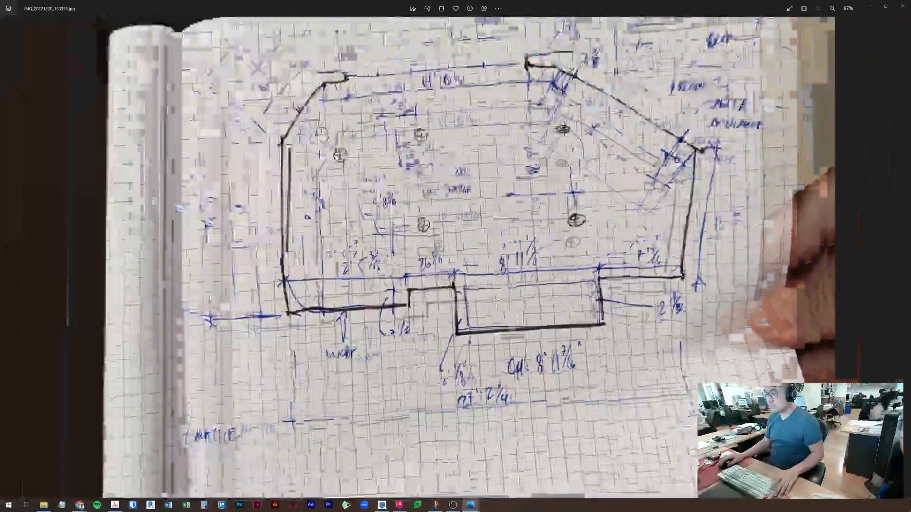
drag(535, 6, 526, 511)
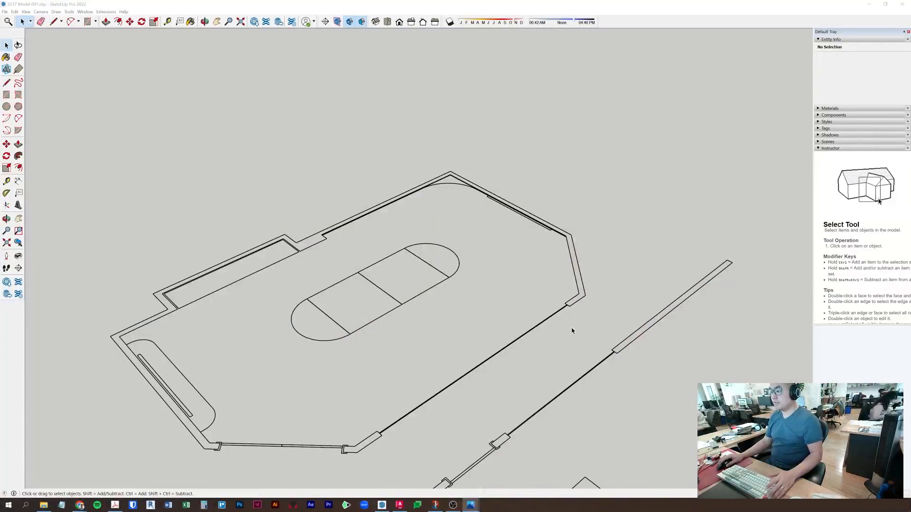
- Close the outer wall outline into a face and push it up to 10' tall
triple_click(576, 283)
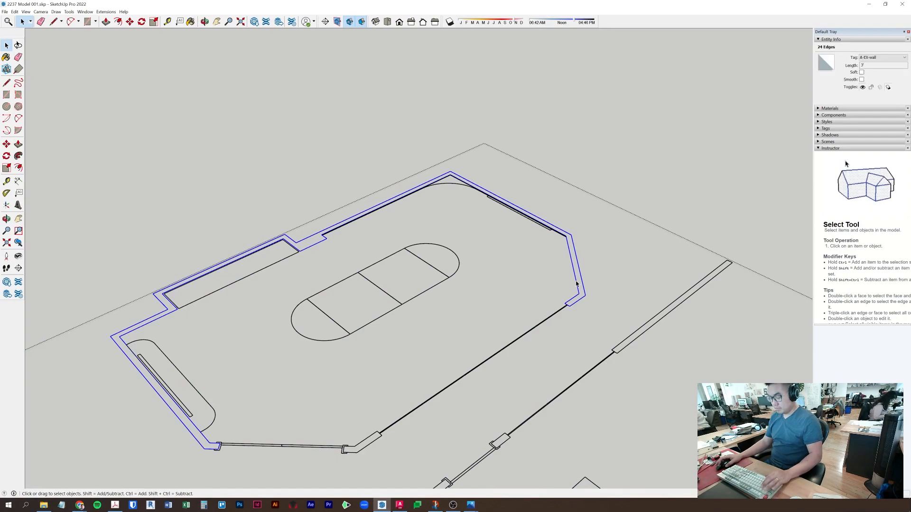
scroll(576, 285, up, 1)
click(578, 295)
scroll(575, 308, up, 1)
key(l)
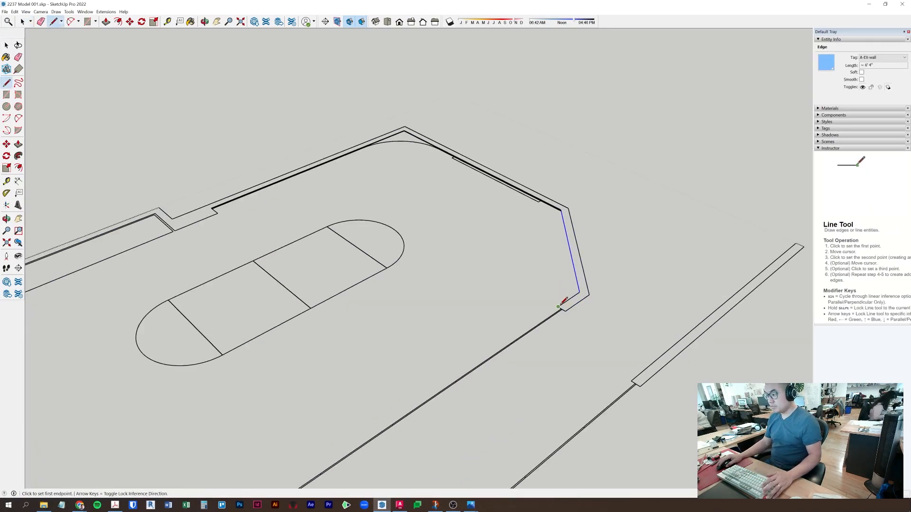
click(565, 310)
key(space)
key(p)
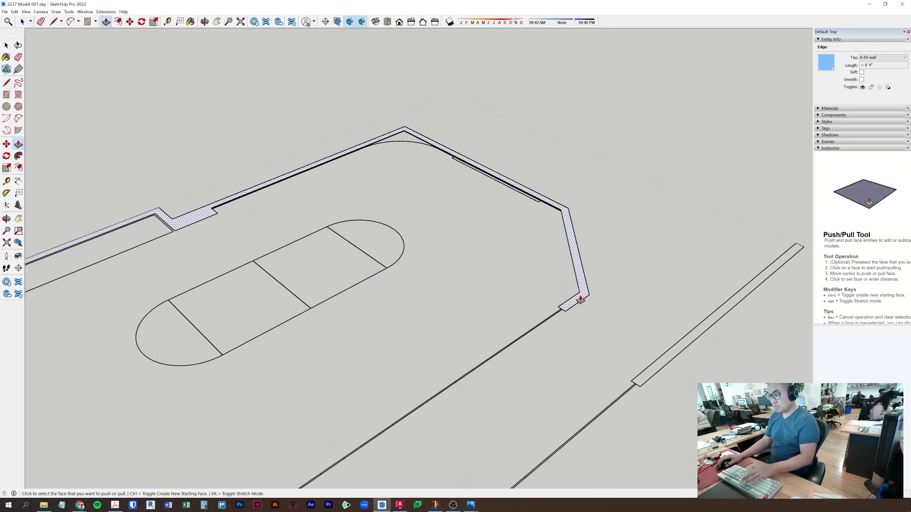
click(577, 301)
click(591, 254)
text(10')
key(Return)
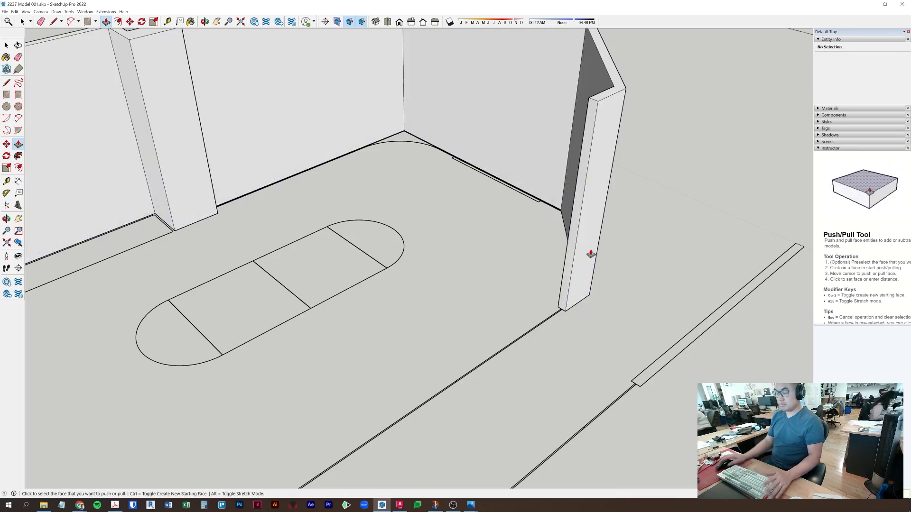
scroll(591, 254, down, 1)
key(space)
- Begin a floor rectangle around the imported plan, placing its first corner
scroll(579, 275, down, 2)
click(558, 299)
middle_drag(557, 299, 453, 364)
key(r)
scroll(451, 364, down, 4)
middle_drag(485, 216, 224, 285)
click(474, 264)
middle_drag(311, 357, 688, 320)
shift+middle_drag(604, 275, 273, 257)
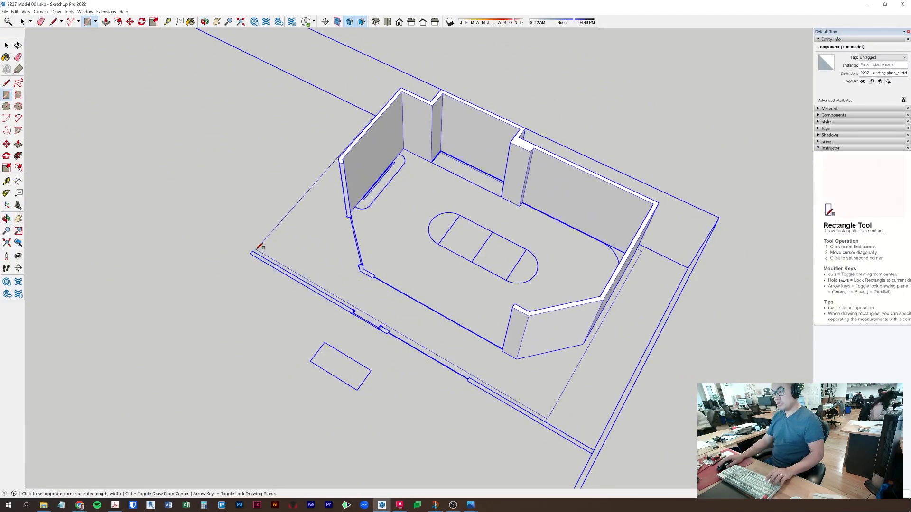
- Finish the floor rectangle and stretch its right edge out to the plan's corner
click(257, 251)
key(space)
click(572, 377)
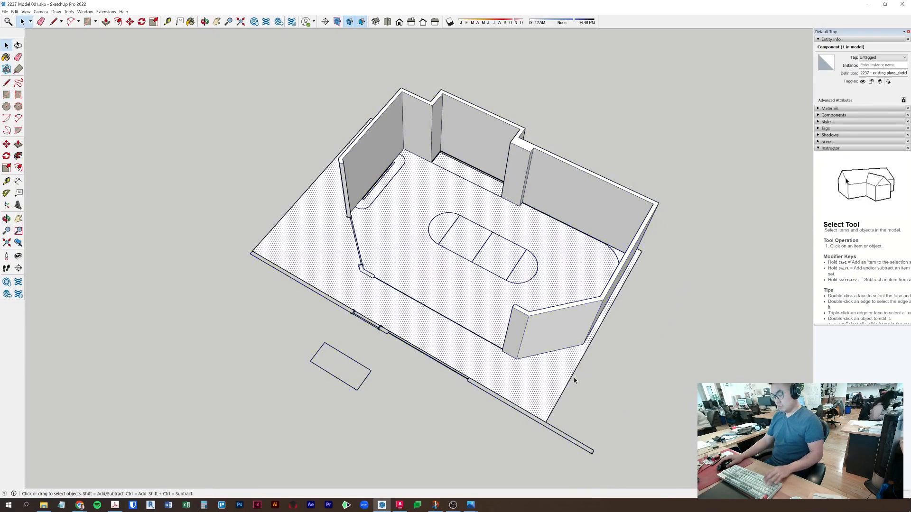
middle_drag(572, 376, 560, 394)
key(m)
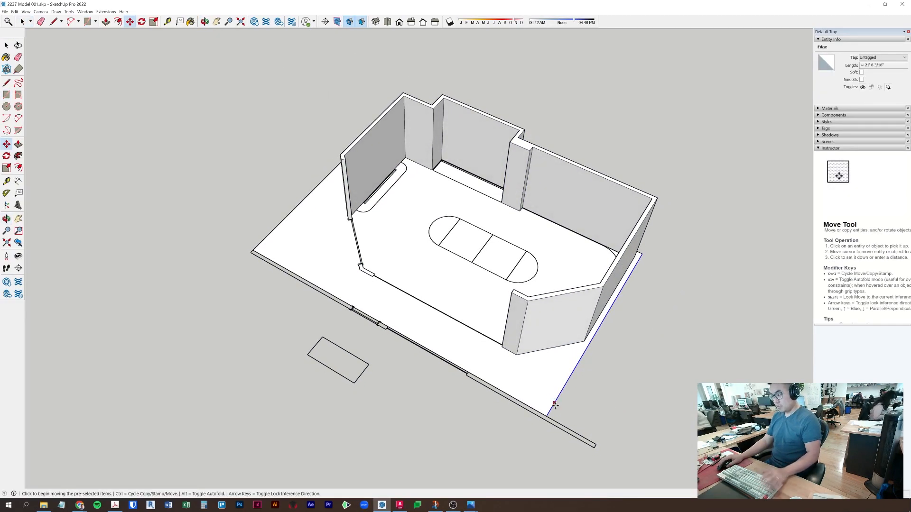
click(548, 413)
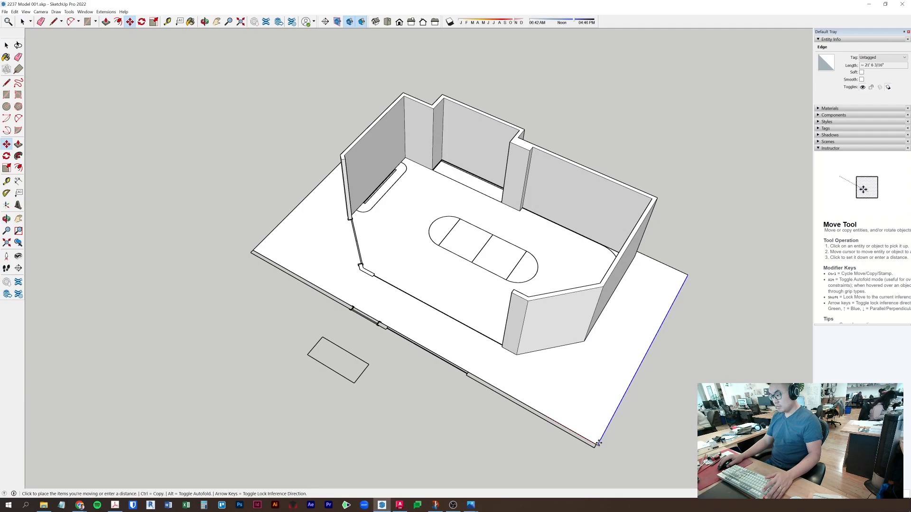
click(596, 445)
- Pull the floor face downward into a thick slab
key(space)
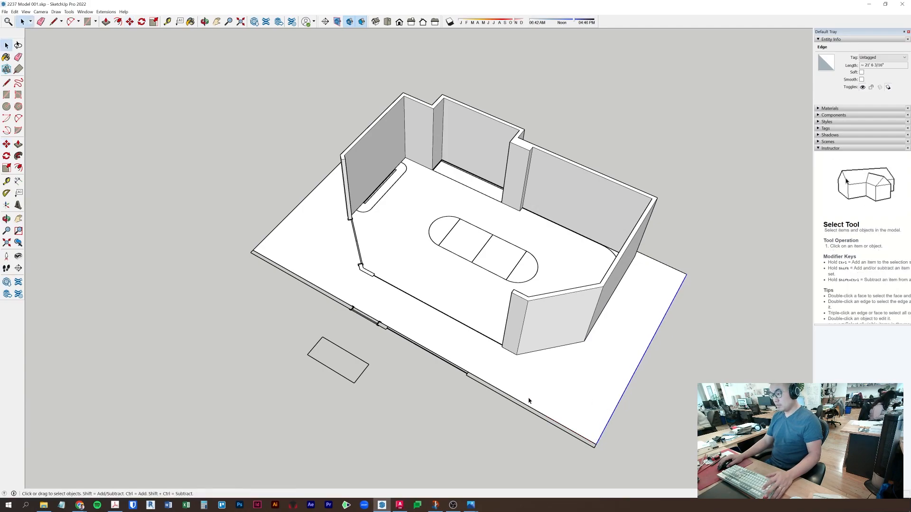
click(520, 403)
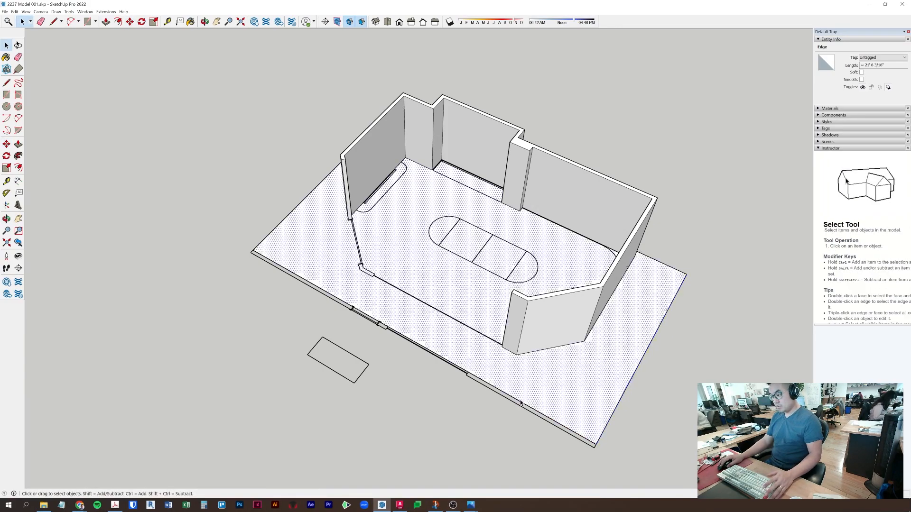
click(520, 404)
key(m)
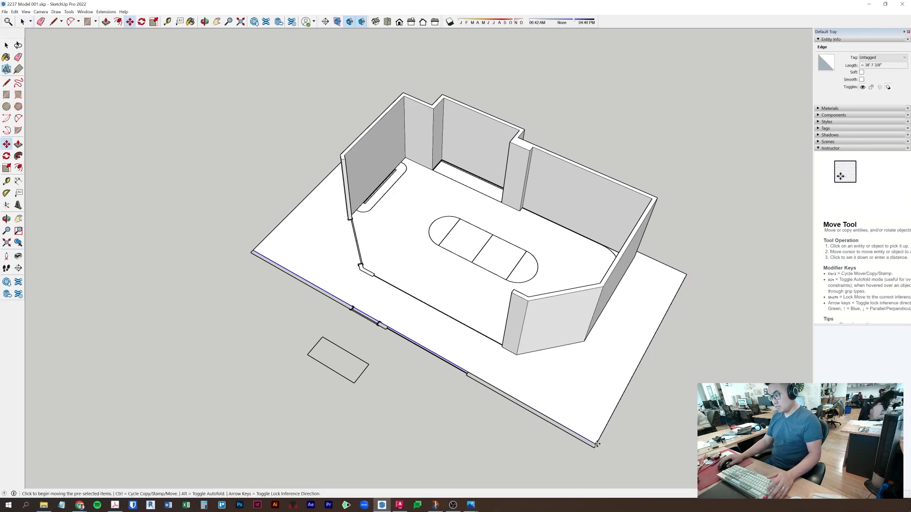
key(p)
click(616, 389)
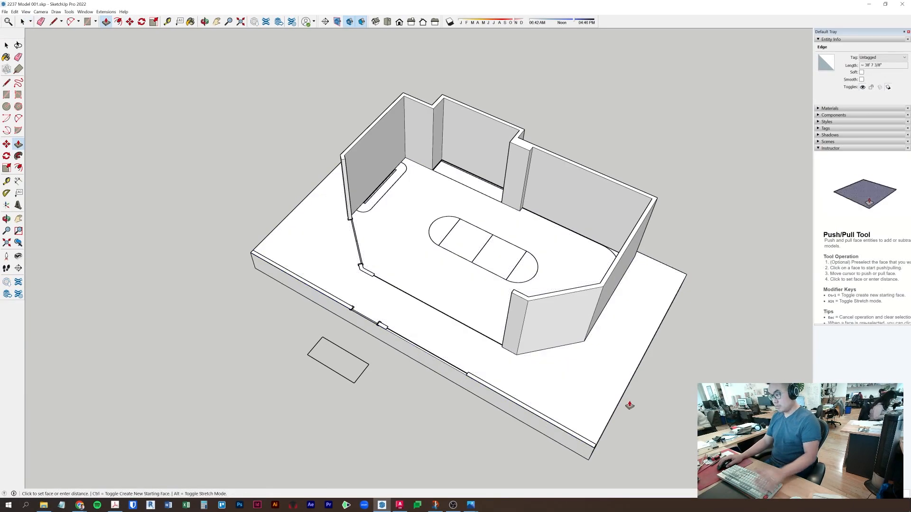
click(631, 406)
key(space)
- Make the whole slab into its own component
triple_click(593, 378)
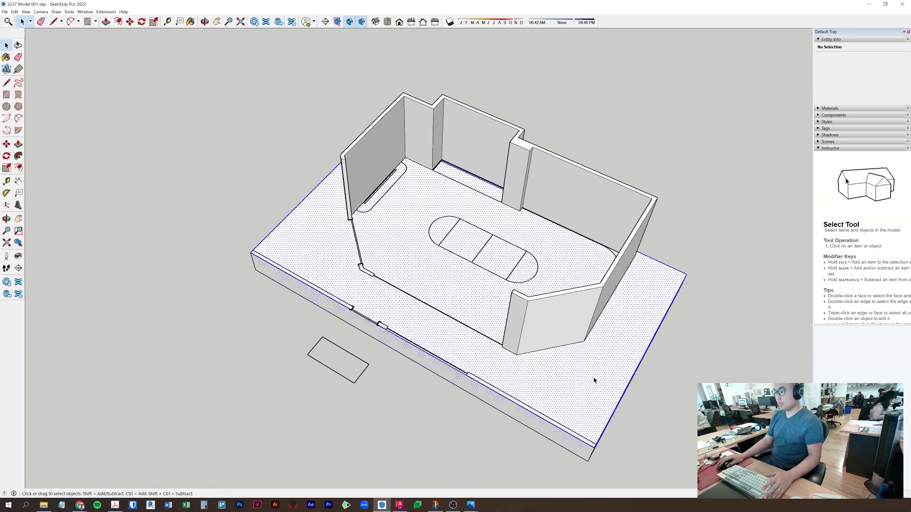
right_click(594, 378)
click(624, 427)
key(Return)
middle_drag(458, 406, 595, 334)
scroll(592, 329, up, 3)
scroll(592, 331, up, 3)
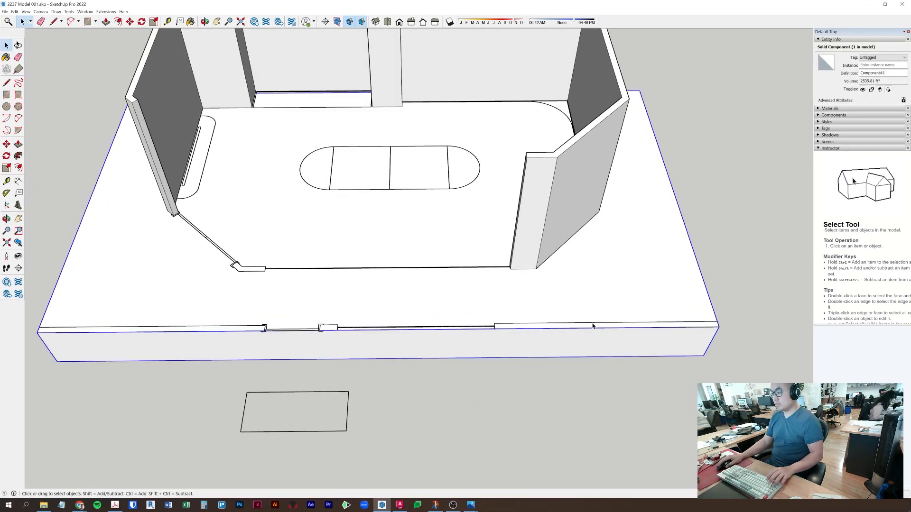
- Inside the slab component, close the front wall strip into a face and raise it
double_click(592, 325)
triple_click(593, 325)
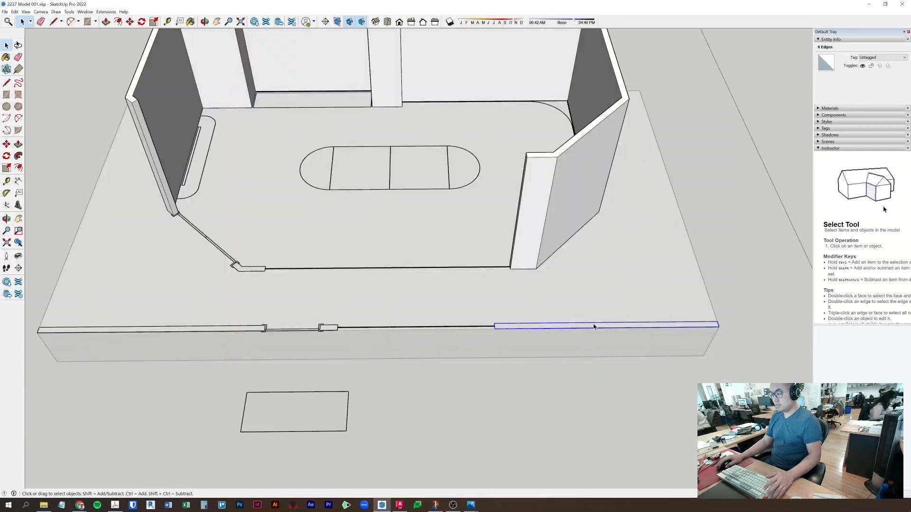
key(l)
click(717, 322)
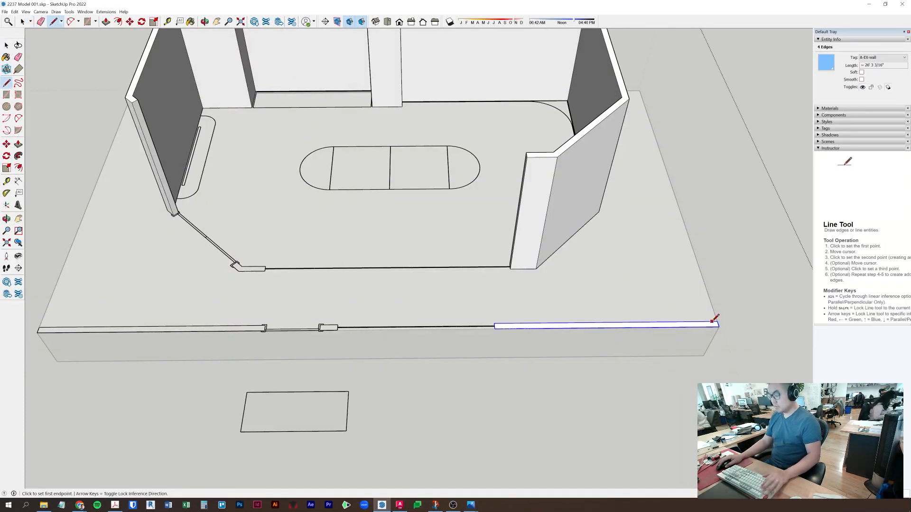
key(p)
click(709, 324)
key(Return)
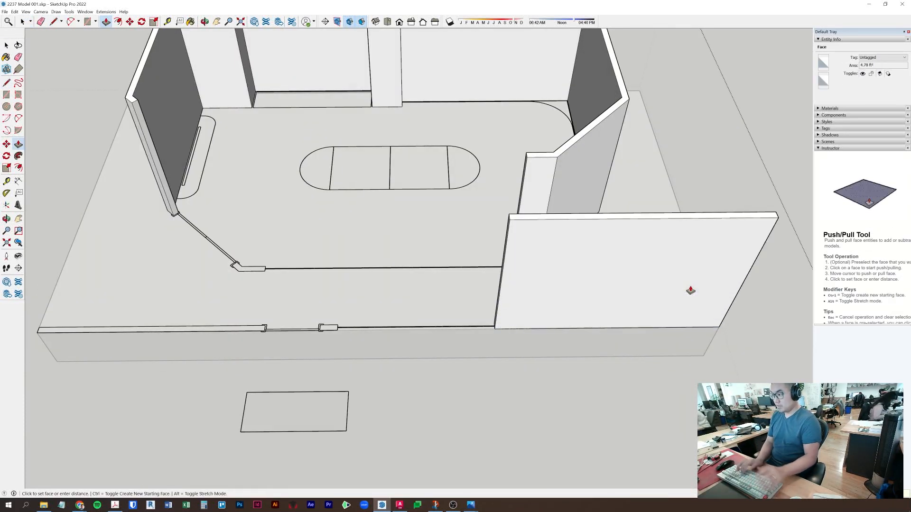
- Raise the left wall strip and the small door post to match the right wall's height
key(l)
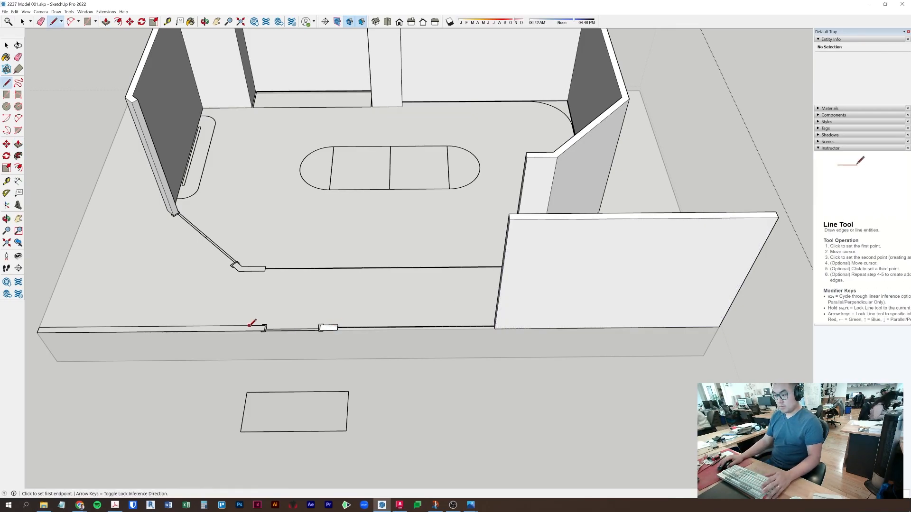
click(38, 332)
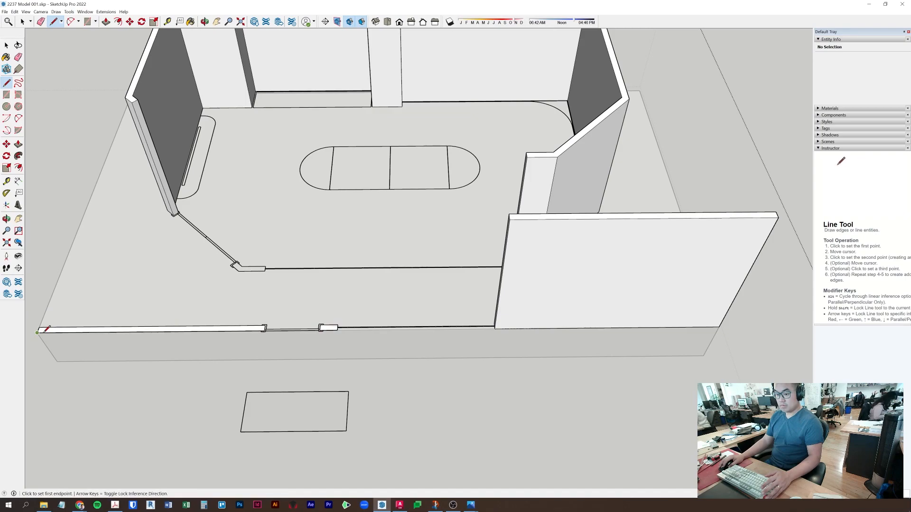
key(p)
click(201, 328)
click(587, 218)
click(323, 329)
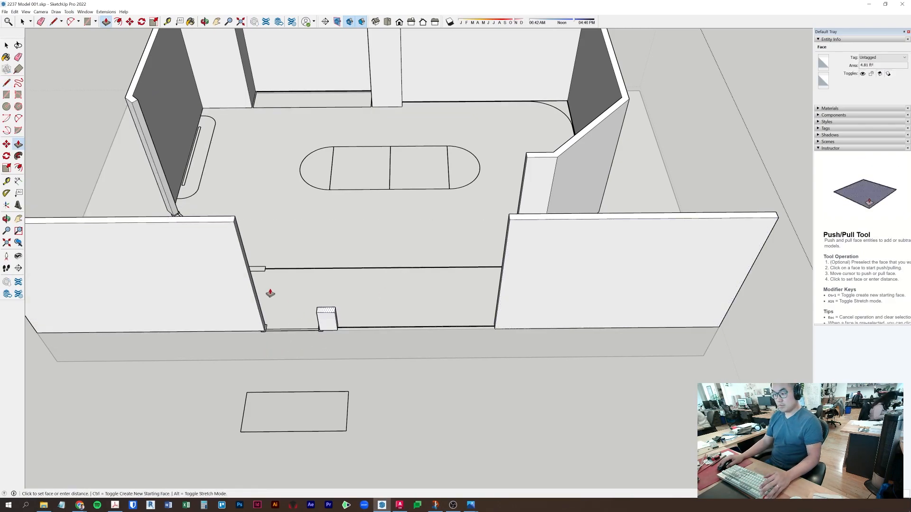
click(221, 226)
key(space)
key(Escape)
- Extrude the angled corner post up to the left wall's height
middle_drag(363, 216, 458, 271)
scroll(342, 328, up, 6)
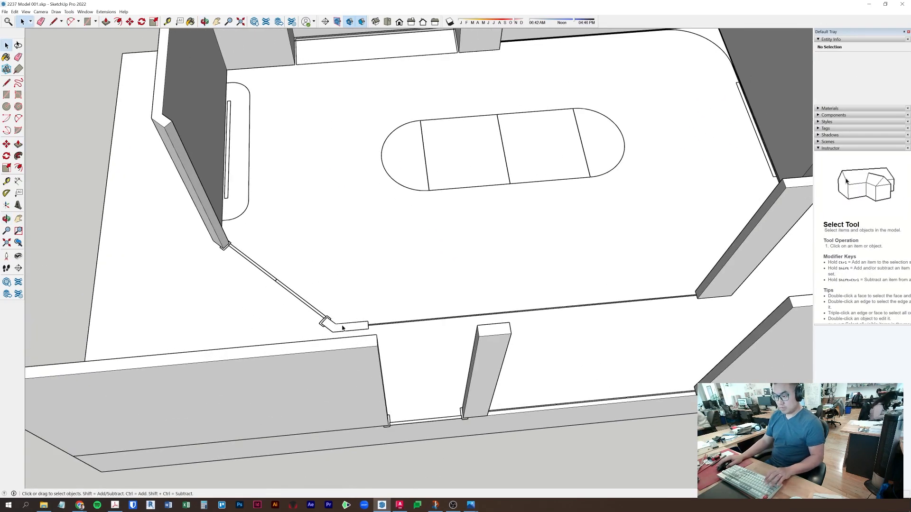
triple_click(342, 326)
triple_click(342, 326)
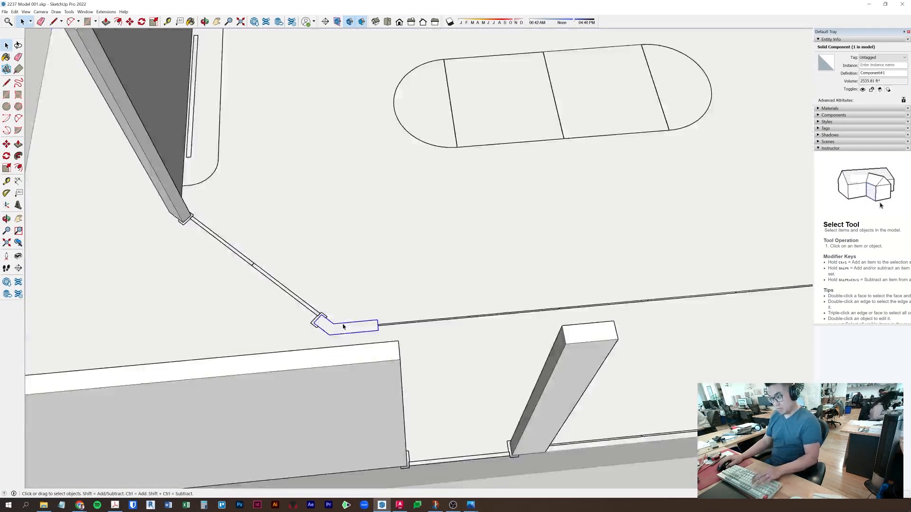
key(l)
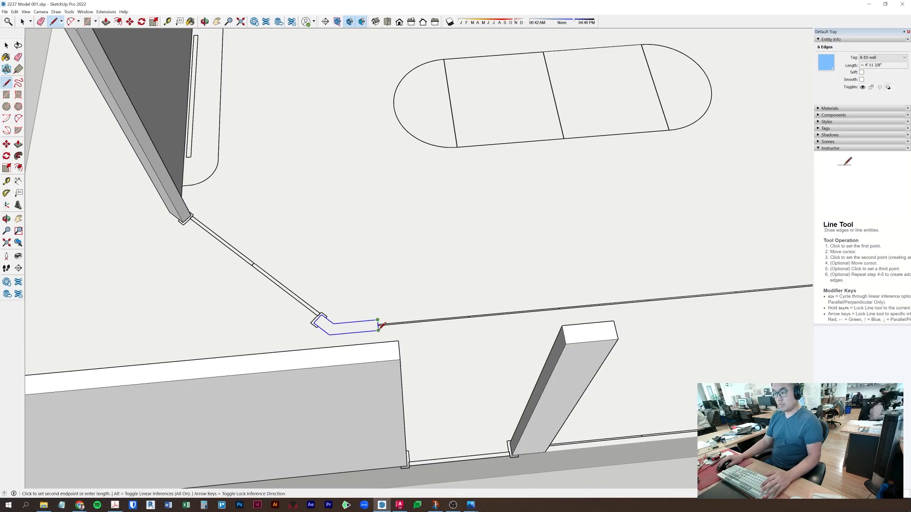
click(348, 328)
scroll(345, 322, down, 2)
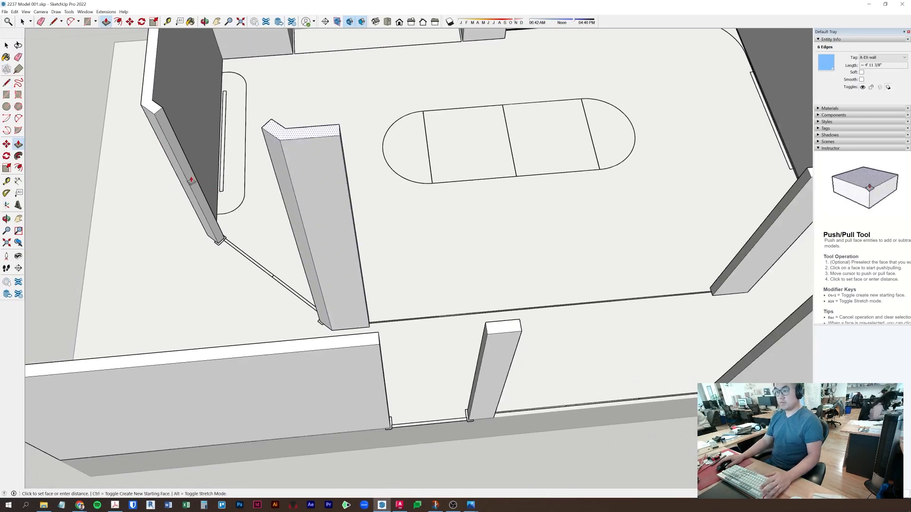
click(157, 117)
key(space)
- Orbit around the room and start a line at the corner post's bottom corner
middle_drag(304, 199, 429, 174)
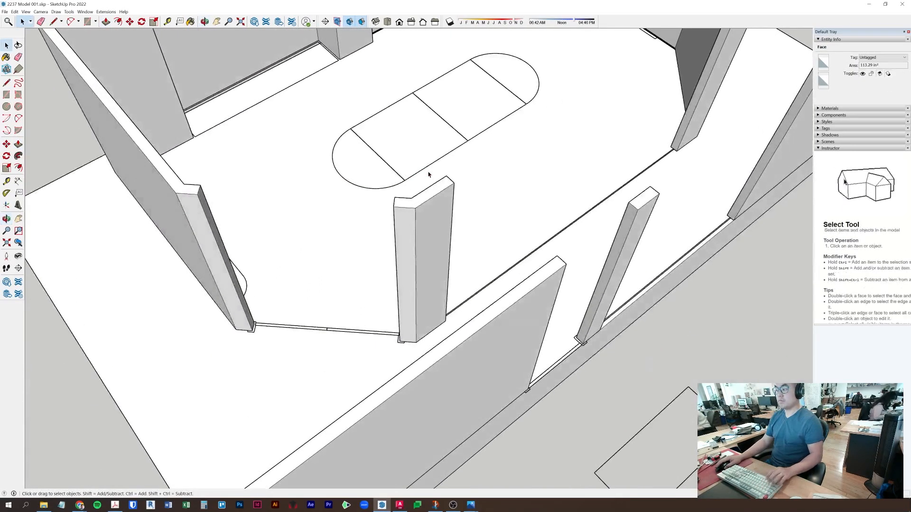
click(429, 174)
scroll(429, 251, down, 3)
middle_drag(429, 254, 525, 235)
scroll(505, 289, up, 5)
scroll(506, 268, up, 3)
key(l)
click(501, 246)
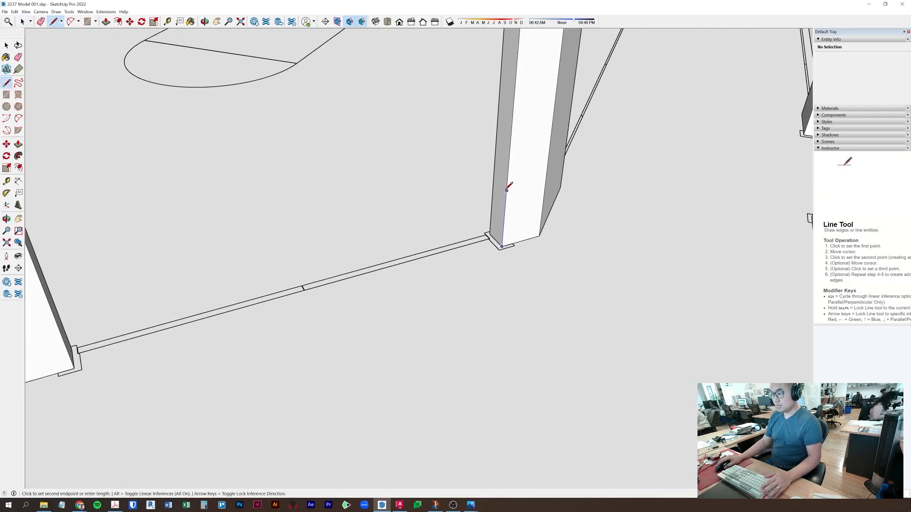
- Draw a 7' 1/2" door-height line up the corner post
key(Return)
scroll(506, 190, down, 7)
middle_drag(506, 188, 512, 167)
scroll(513, 167, up, 3)
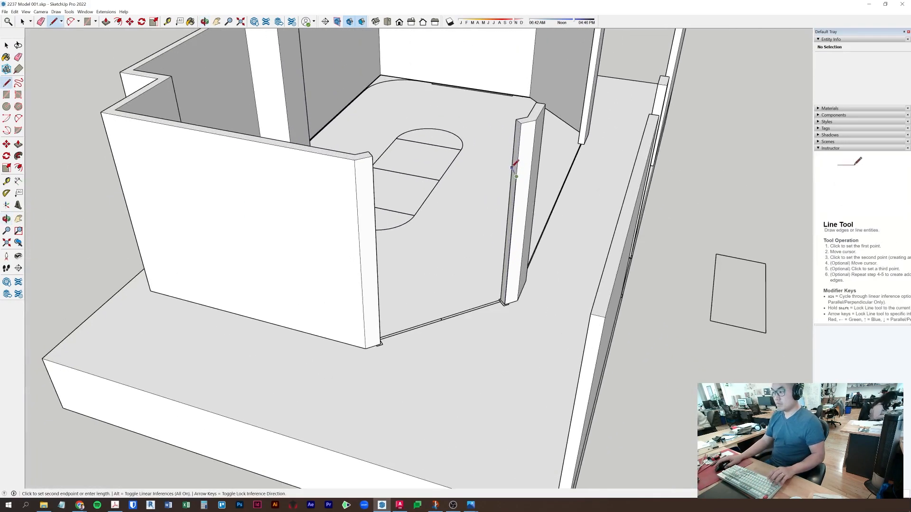
scroll(515, 167, up, 3)
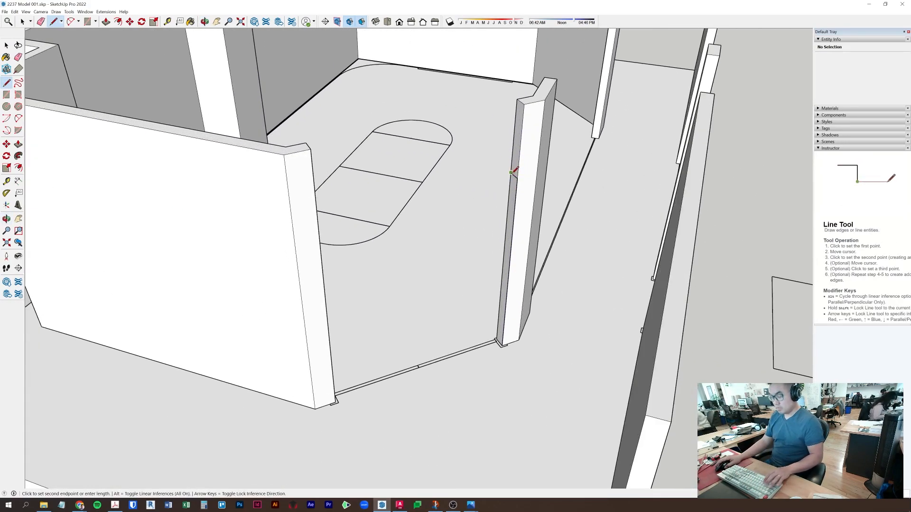
key(p)
key(space)
- Cut the height line out of the plans component and Paste In Place
click(516, 160)
scroll(517, 183, up, 2)
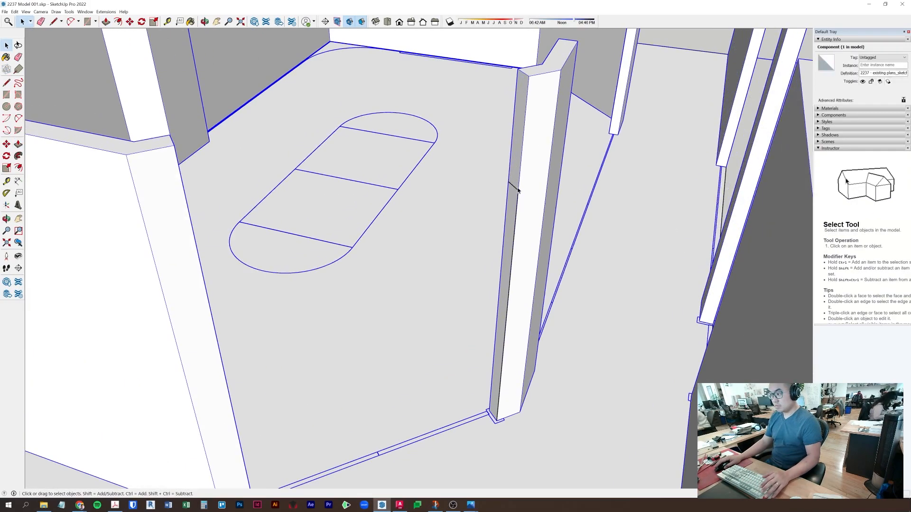
ctrl+click(516, 190)
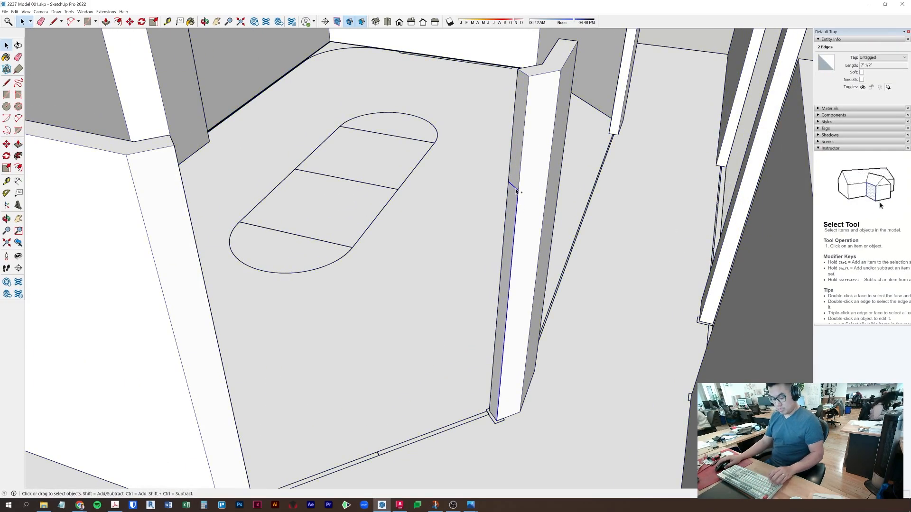
key(Escape)
click(15, 11)
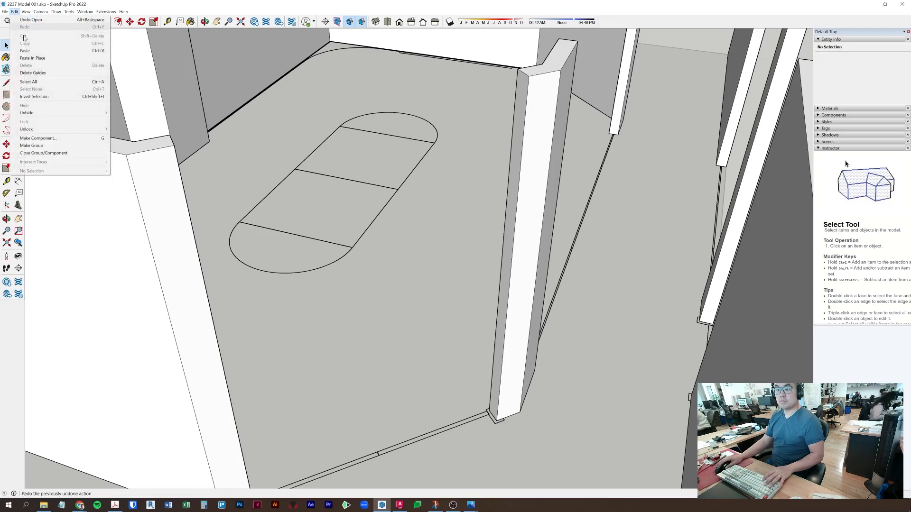
click(38, 58)
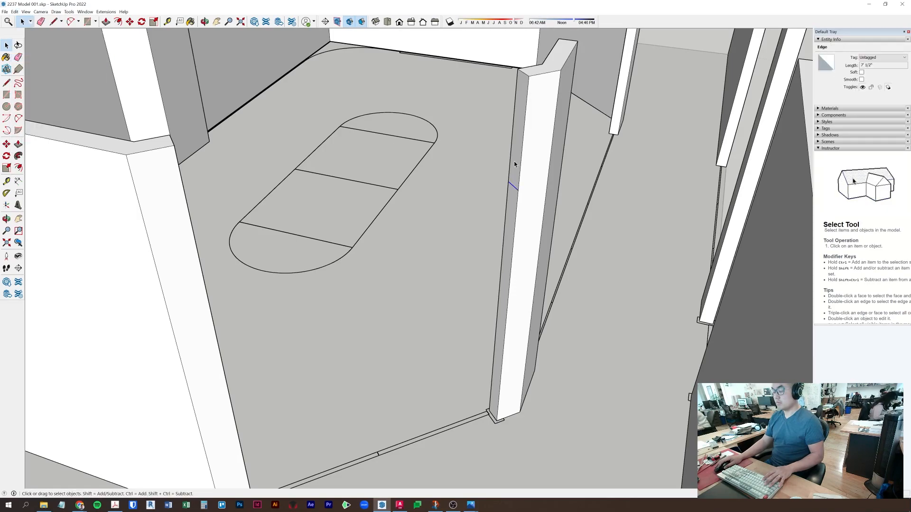
- Push/Pull the post's side face across the opening to form the door header
key(p)
click(482, 179)
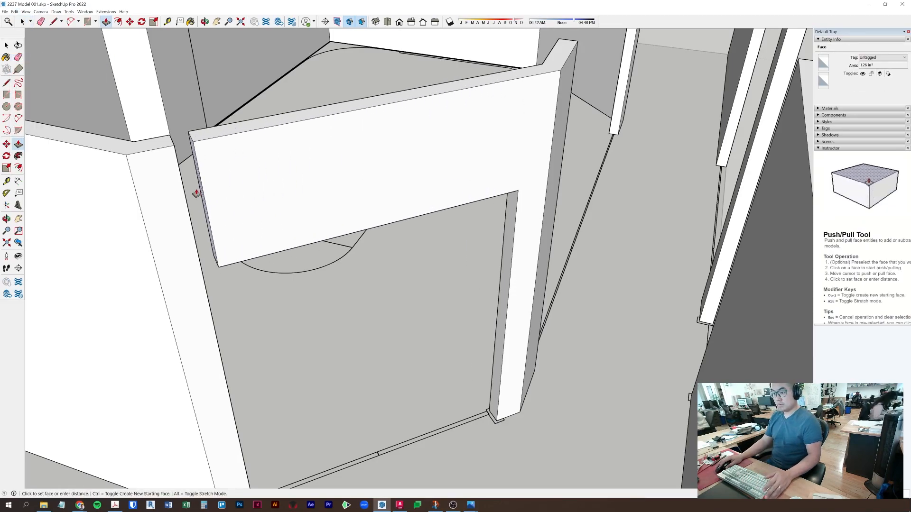
click(172, 153)
key(space)
key(Escape)
- Delete the stray edge on the wall top and inspect the header around the door
middle_drag(164, 136, 354, 94)
middle_drag(493, 353, 392, 308)
key(Delete)
click(402, 358)
click(400, 358)
middle_drag(399, 361, 87, 212)
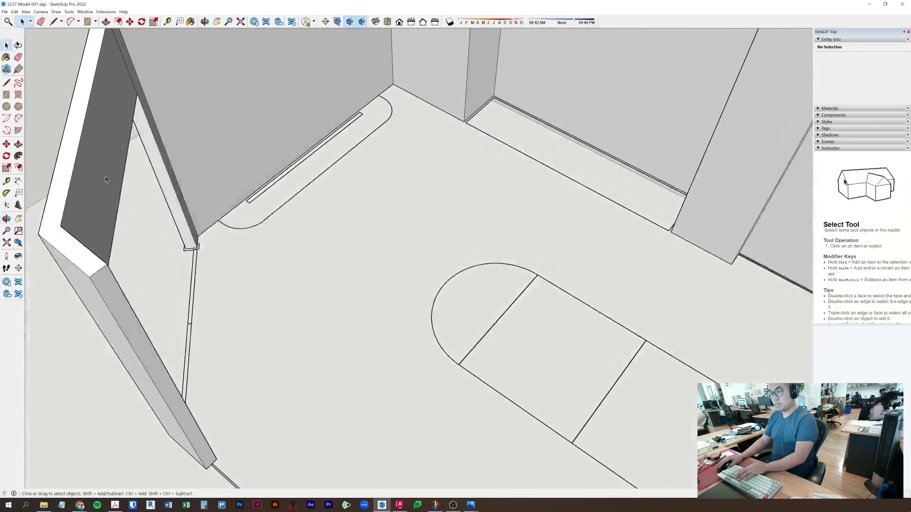
scroll(144, 132, down, 5)
middle_drag(147, 220, 466, 174)
- Select the door frame profile outline and copy it up to the top of the column
scroll(372, 275, up, 6)
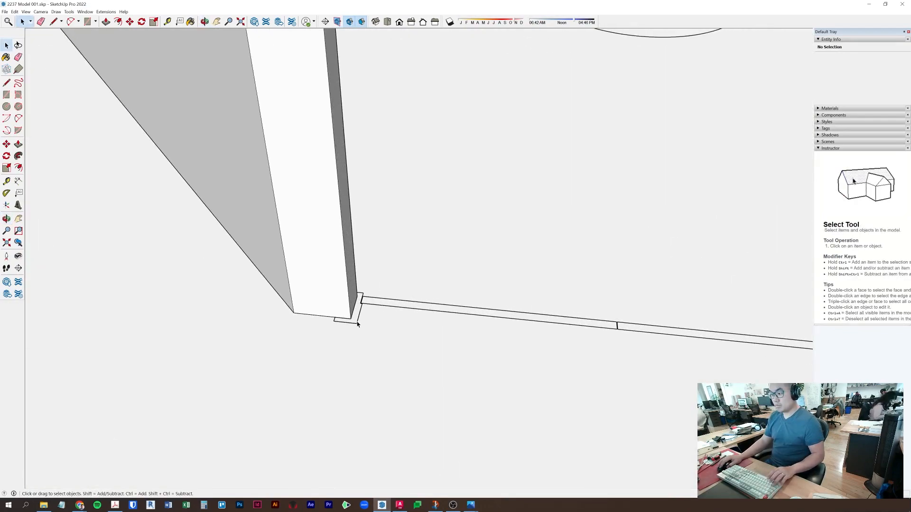
click(357, 324)
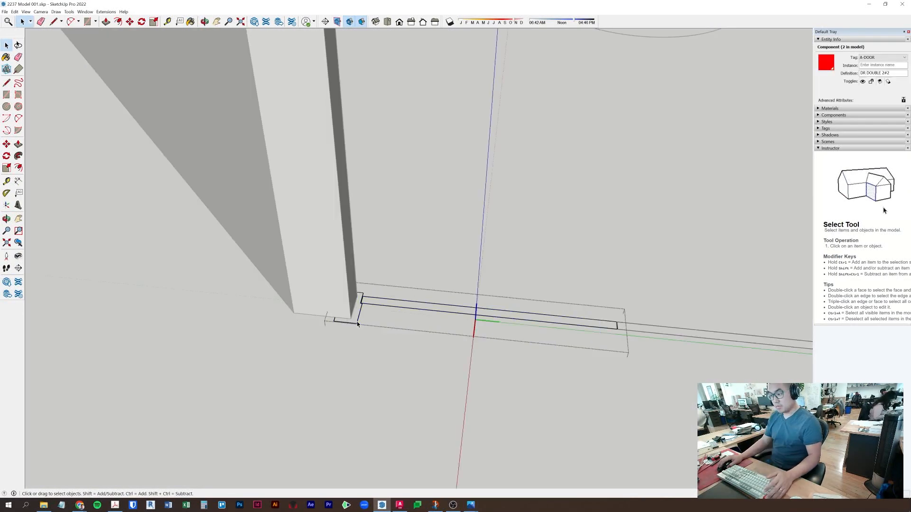
click(357, 322)
double_click(357, 323)
scroll(356, 322, up, 1)
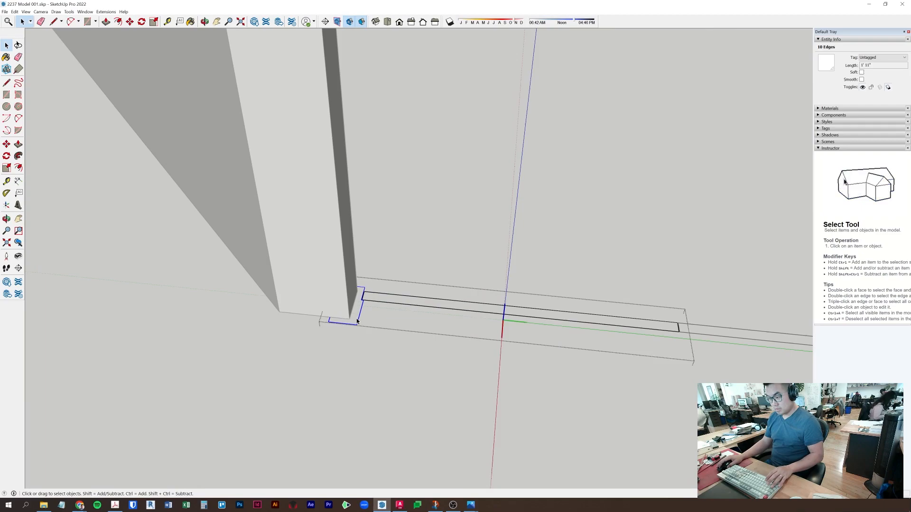
key(m)
click(349, 318)
scroll(349, 318, down, 3)
shift+middle_drag(335, 223, 351, 429)
click(327, 183)
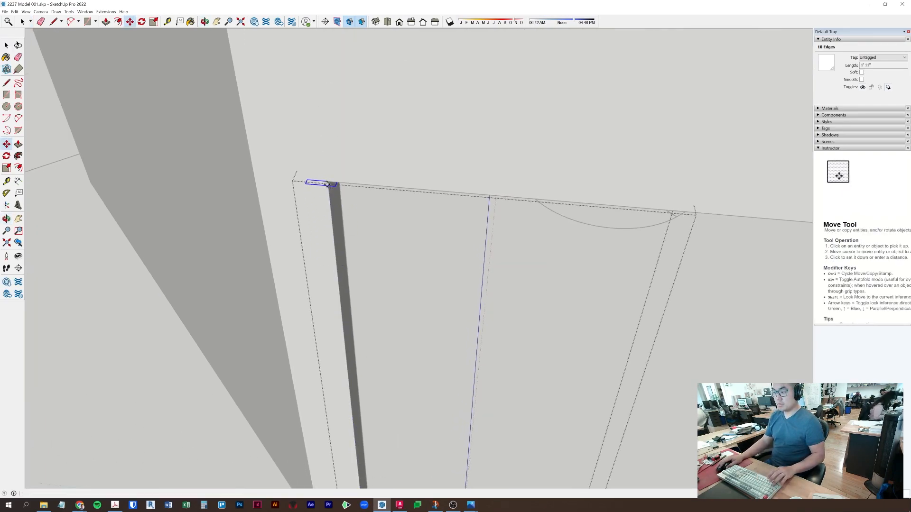
- Reorient the view toward the doorway, then start and cancel a rotation of the profile
click(141, 22)
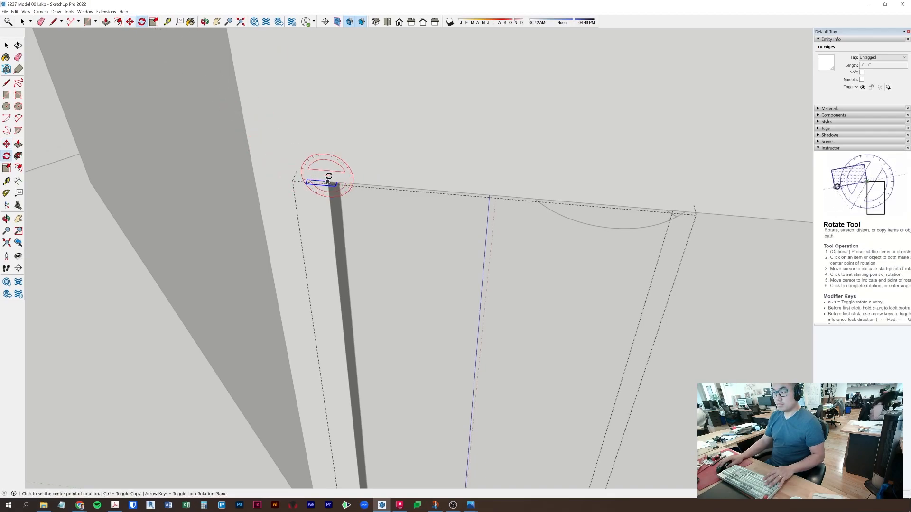
scroll(329, 185, up, 3)
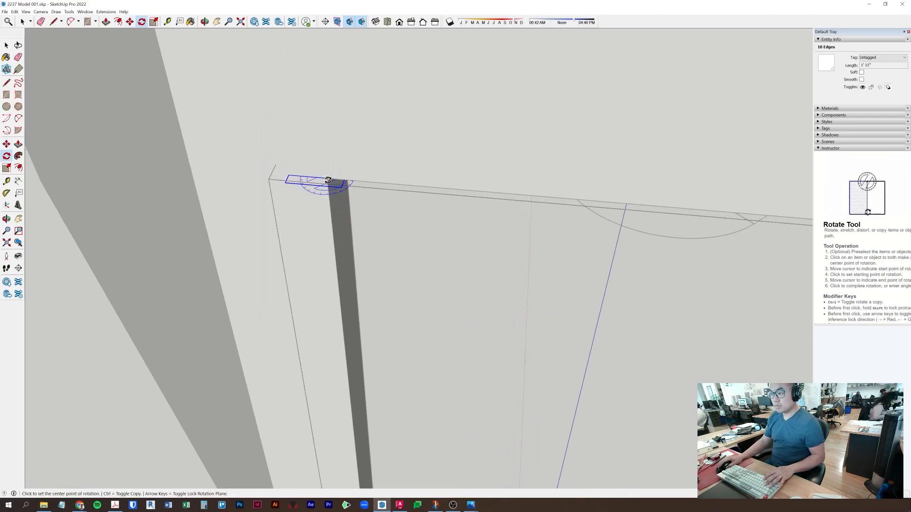
scroll(326, 181, down, 3)
middle_drag(332, 186, 535, 228)
scroll(258, 289, down, 5)
scroll(279, 299, up, 6)
shift+middle_drag(278, 299, 213, 272)
scroll(503, 287, down, 5)
scroll(590, 201, up, 3)
shift+middle_drag(638, 174, 541, 227)
scroll(616, 159, up, 4)
key(q)
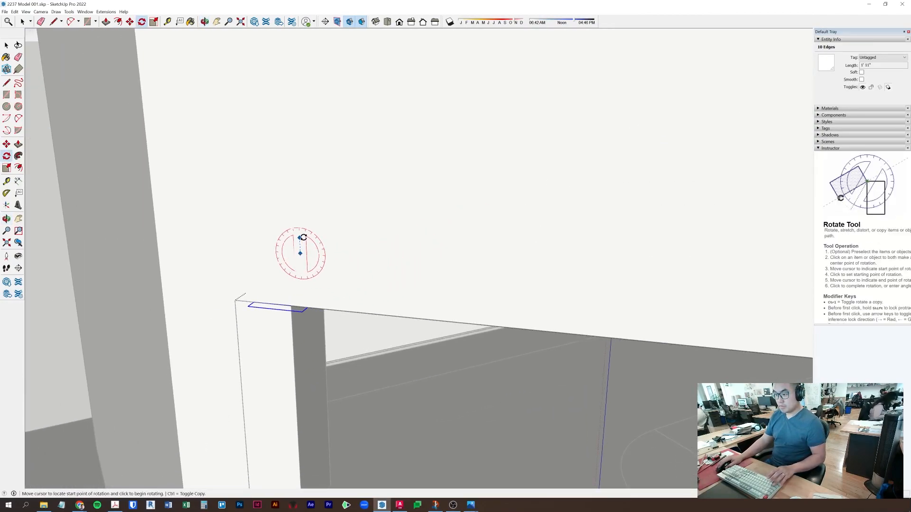
click(299, 235)
key(Escape)
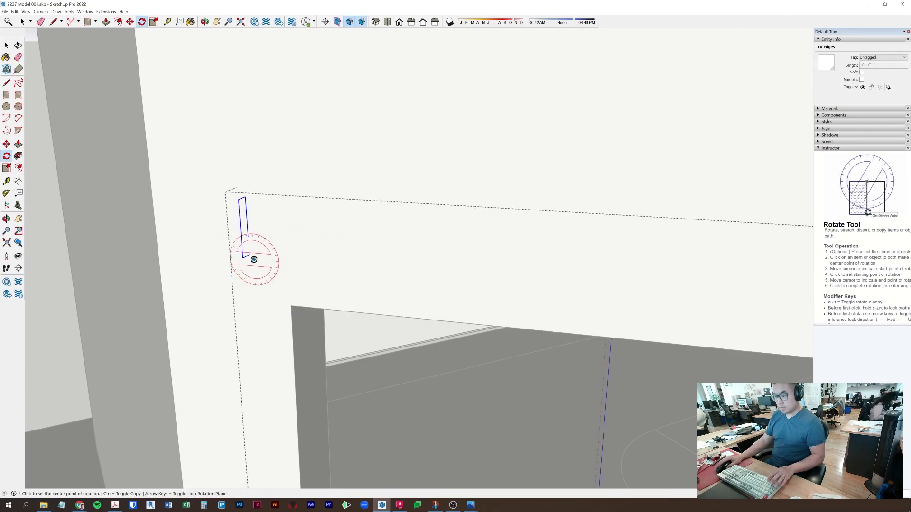
- Move the copied profile to the top corner of the door opening
key(m)
click(247, 236)
click(291, 308)
mouse_move(333, 338)
middle_down()
mouse_move(327, 295)
mouse_move(329, 330)
middle_up()
- Close the profile into an 8.84 in² face and begin extruding it along the header
key(l)
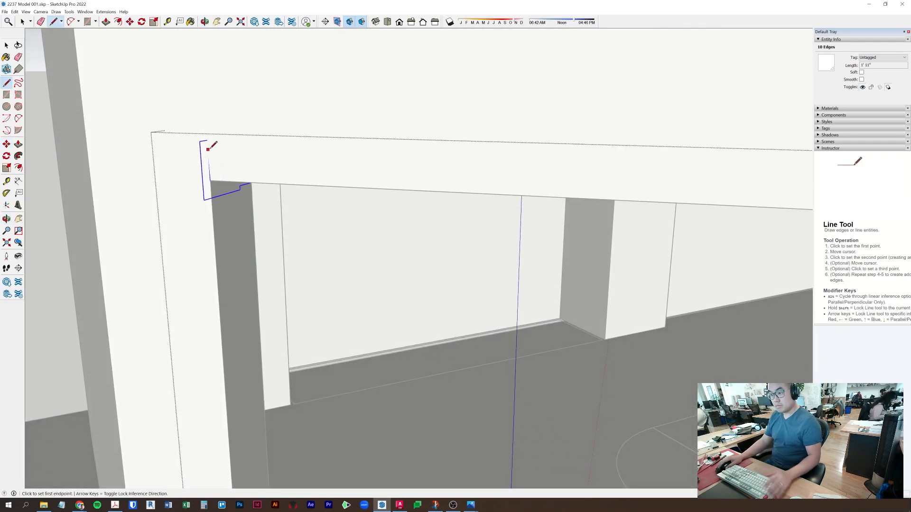
click(210, 180)
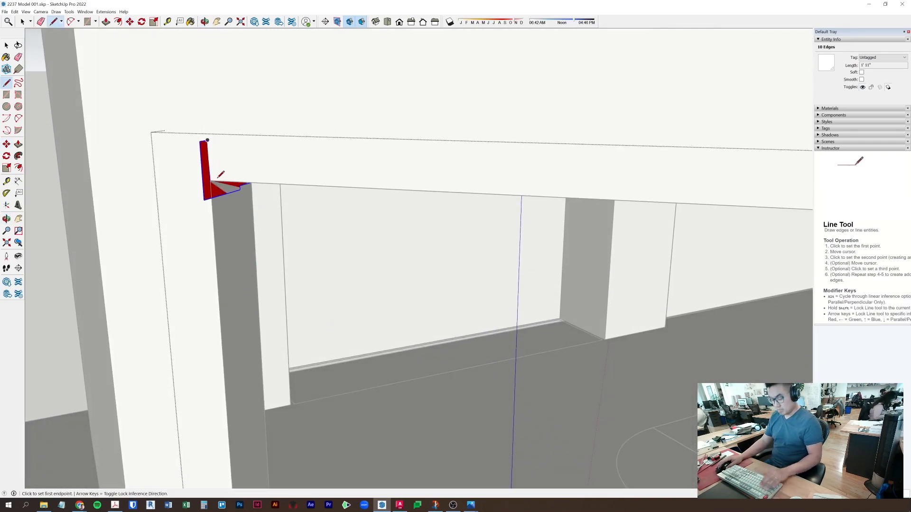
key(p)
click(223, 189)
scroll(255, 212, down, 4)
scroll(403, 251, up, 6)
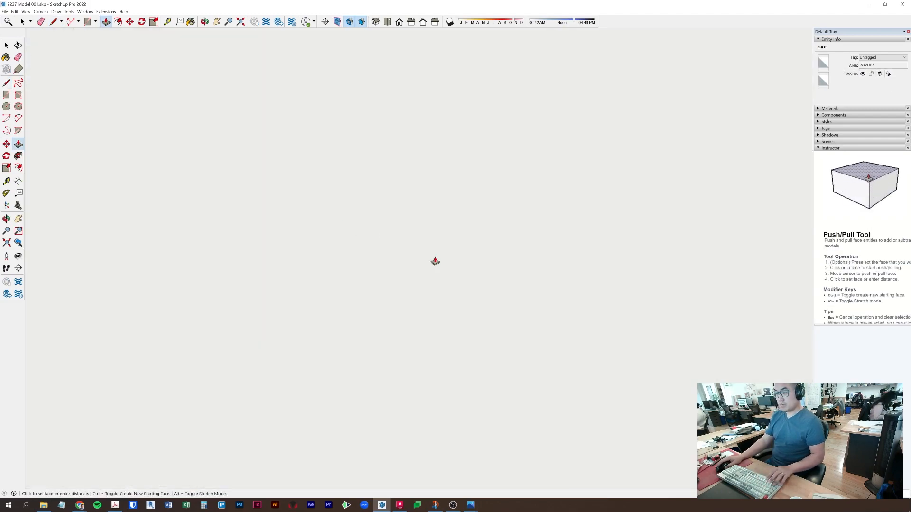
- Orbit down to the door base and close the jamb profile into a face
scroll(435, 262, down, 5)
scroll(482, 280, up, 2)
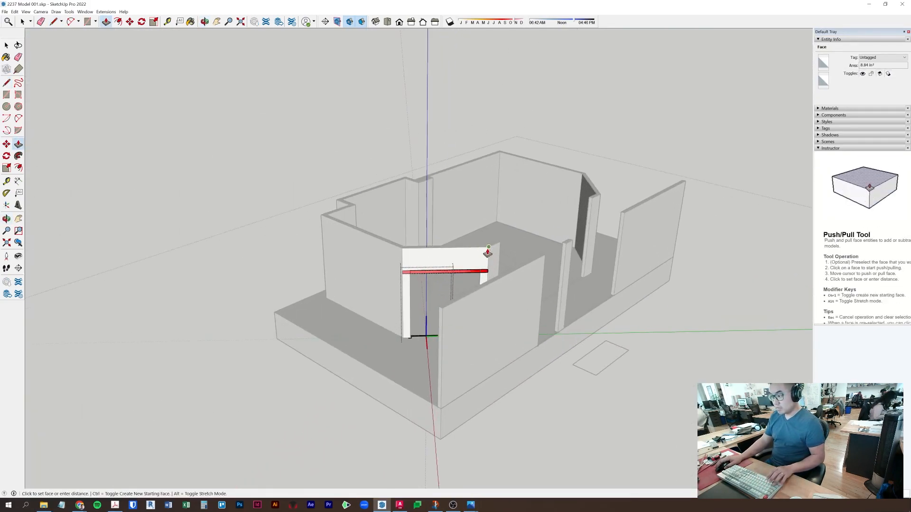
scroll(483, 268, up, 5)
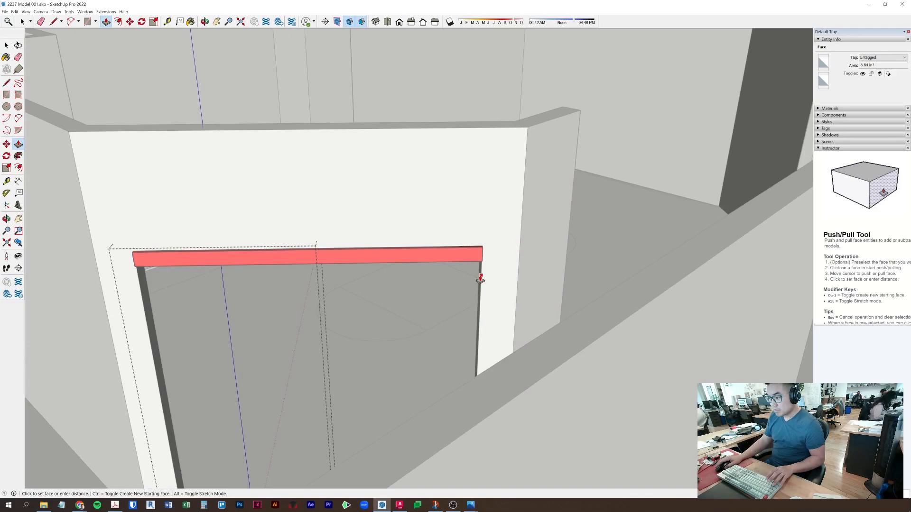
middle_drag(481, 279, 500, 292)
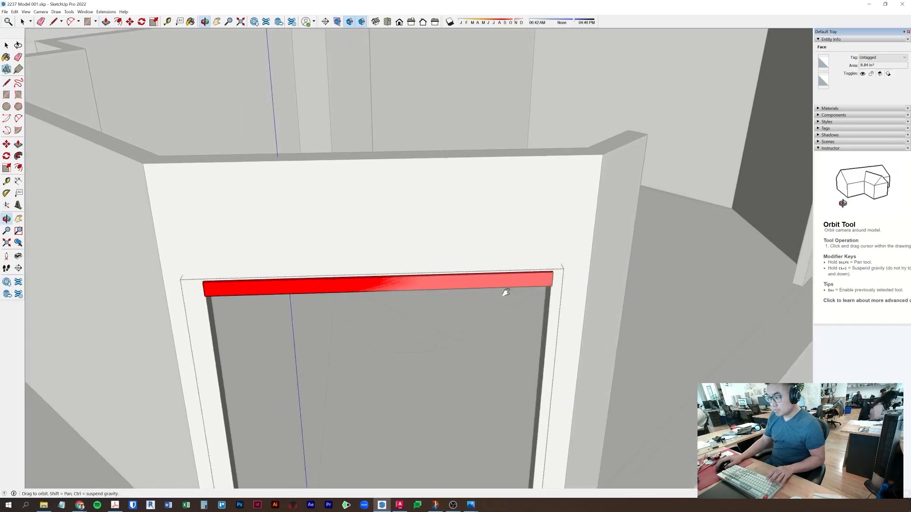
scroll(503, 289, down, 3)
middle_drag(391, 315, 570, 246)
key(space)
scroll(491, 345, up, 3)
middle_drag(473, 350, 306, 414)
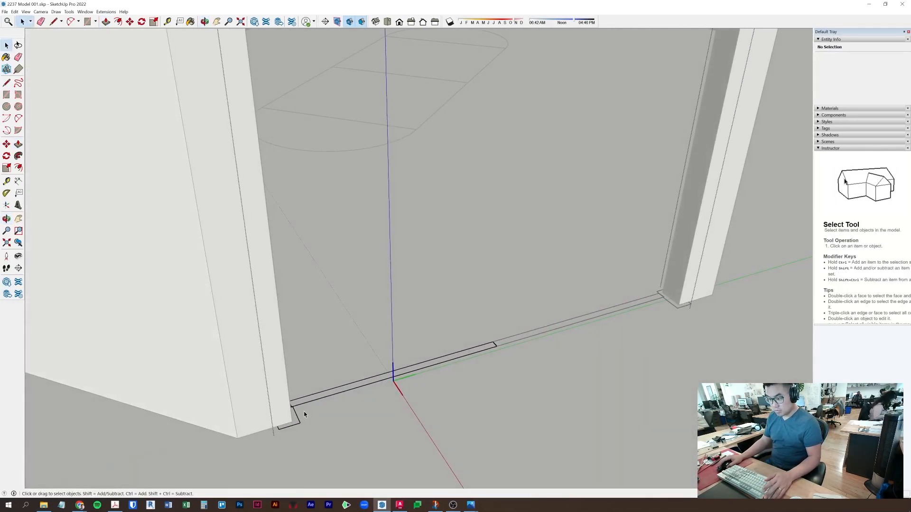
key(l)
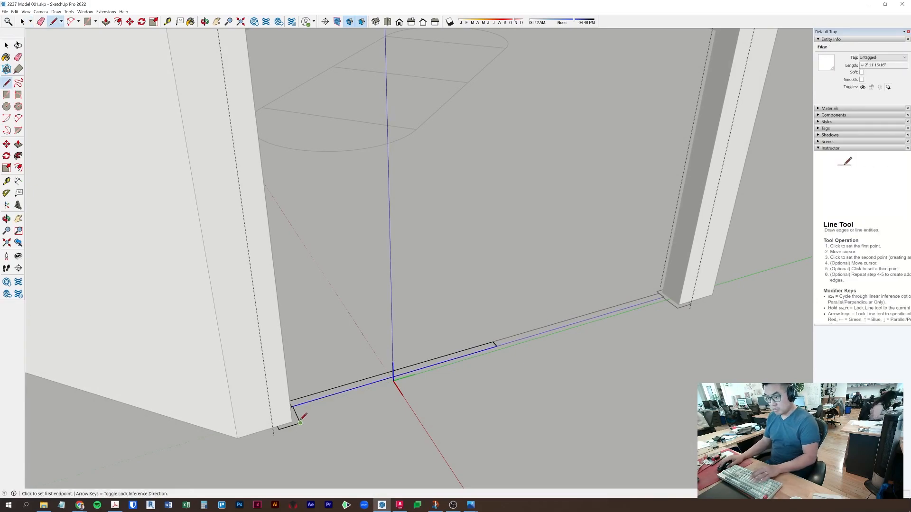
click(300, 423)
click(279, 429)
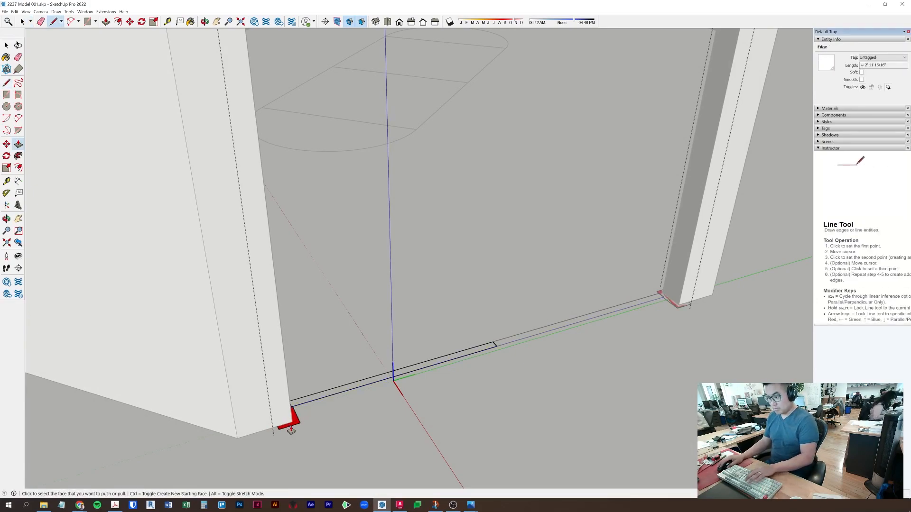
- Pull the jamb profile up to the top of the header
click(294, 423)
scroll(284, 363, down, 1)
shift+middle_drag(280, 307, 288, 463)
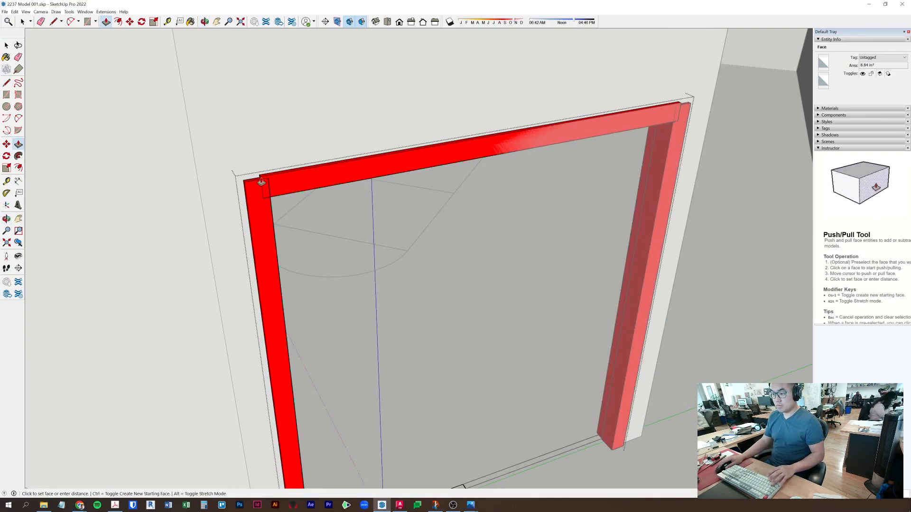
scroll(266, 181, up, 3)
click(315, 165)
- Delete the stray short line at the frame corner and clear the selection
scroll(301, 179, down, 1)
key(space)
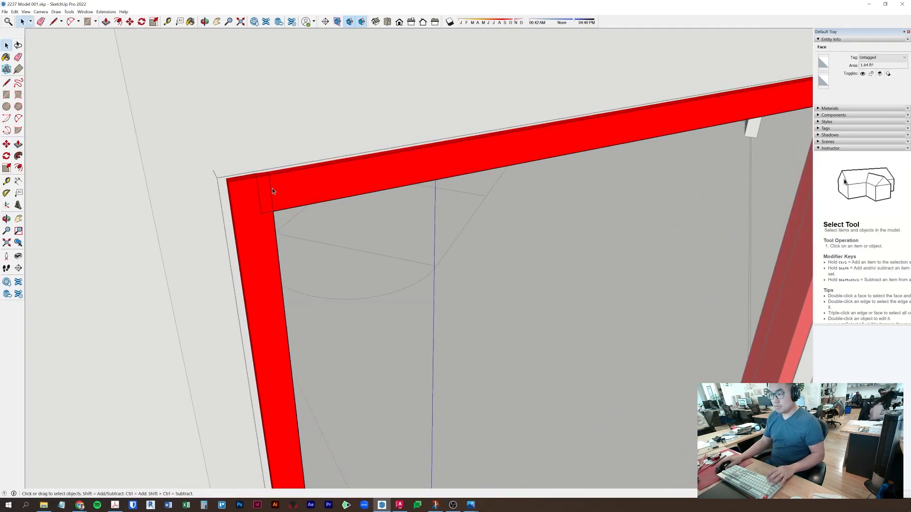
key(Delete)
click(267, 194)
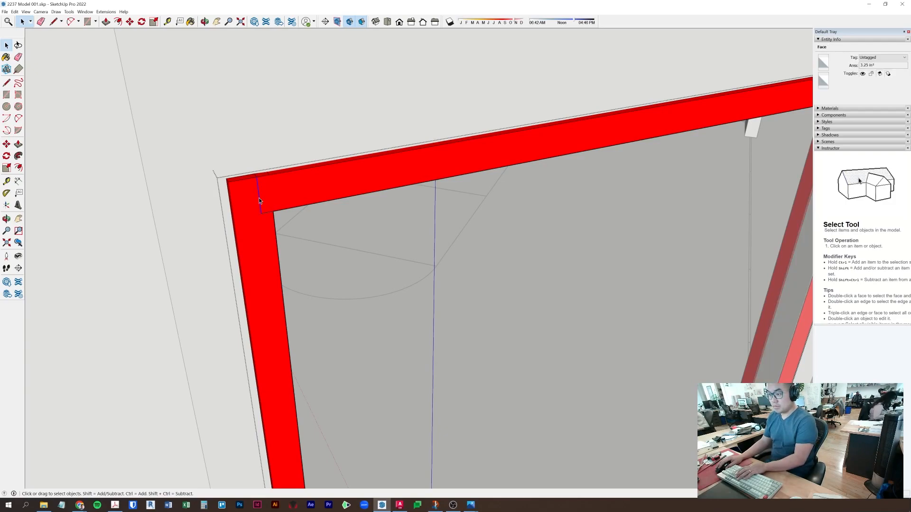
scroll(264, 216, down, 3)
key(Escape)
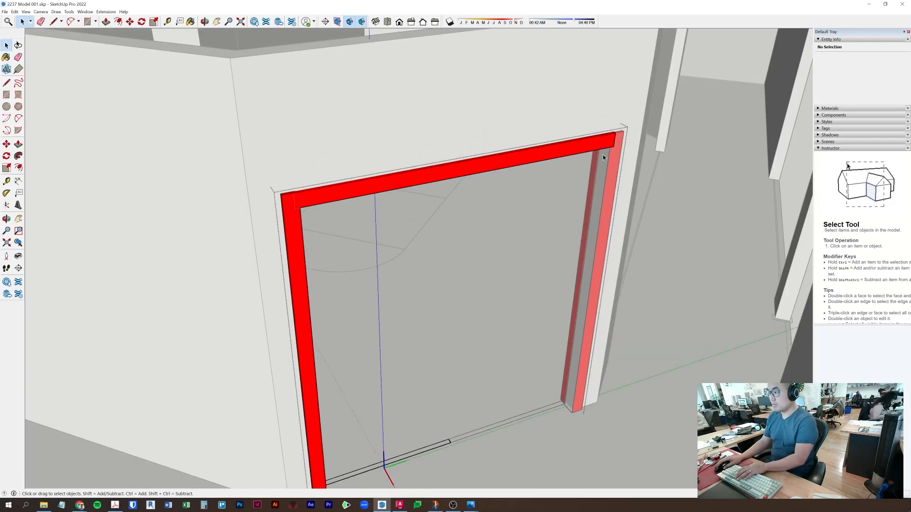
- Orbit to face the door frame and move one frame half into position
middle_drag(616, 147, 447, 283)
middle_drag(677, 301, 546, 209)
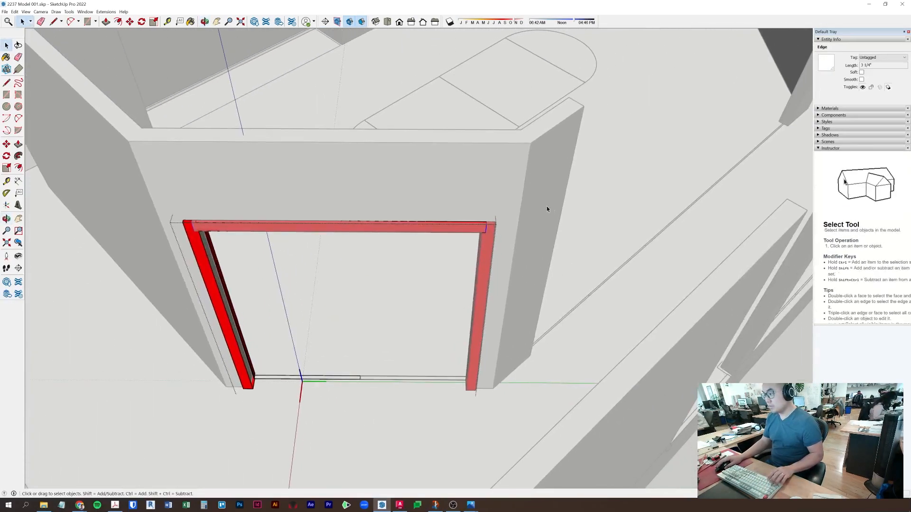
key(ctrl+z)
scroll(490, 245, up, 2)
click(479, 230)
scroll(327, 415, up, 3)
scroll(323, 417, up, 6)
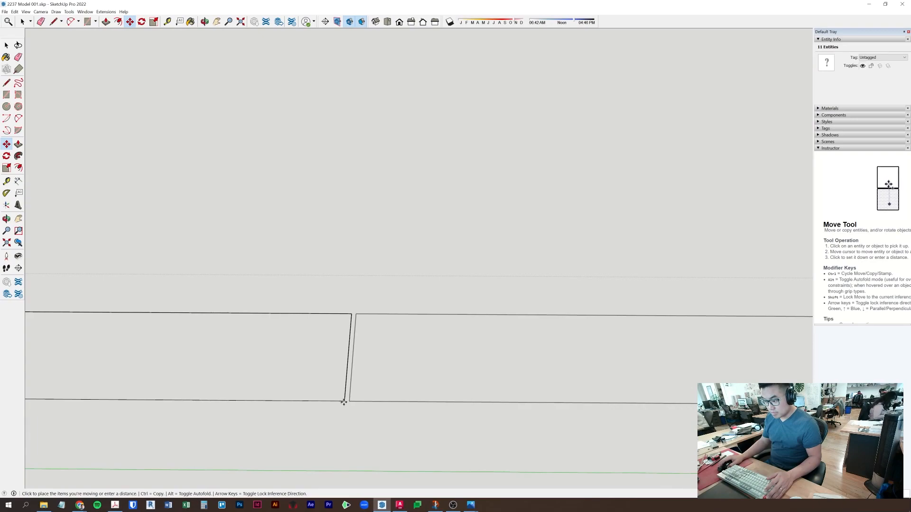
scroll(345, 402, down, 8)
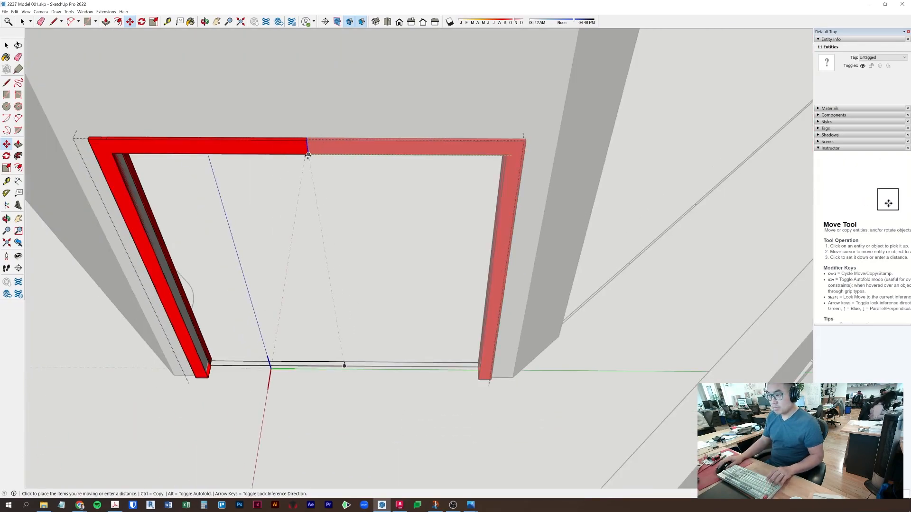
click(307, 154)
- Snap the frame half against the other at its corner, closing the gap
scroll(308, 157, up, 6)
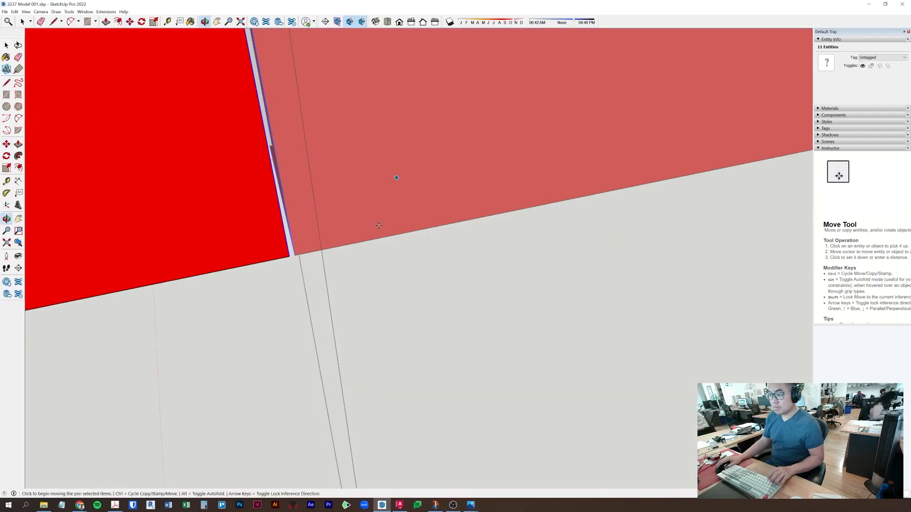
click(289, 257)
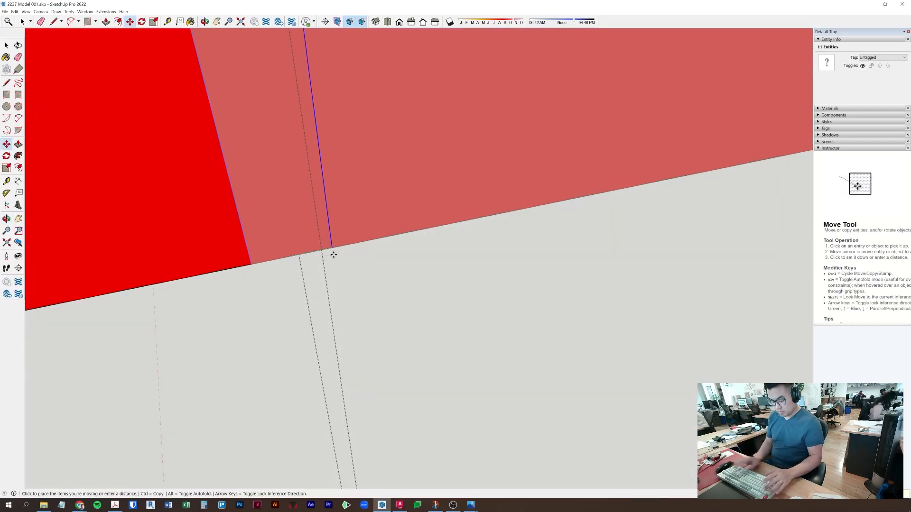
click(334, 255)
scroll(333, 255, down, 8)
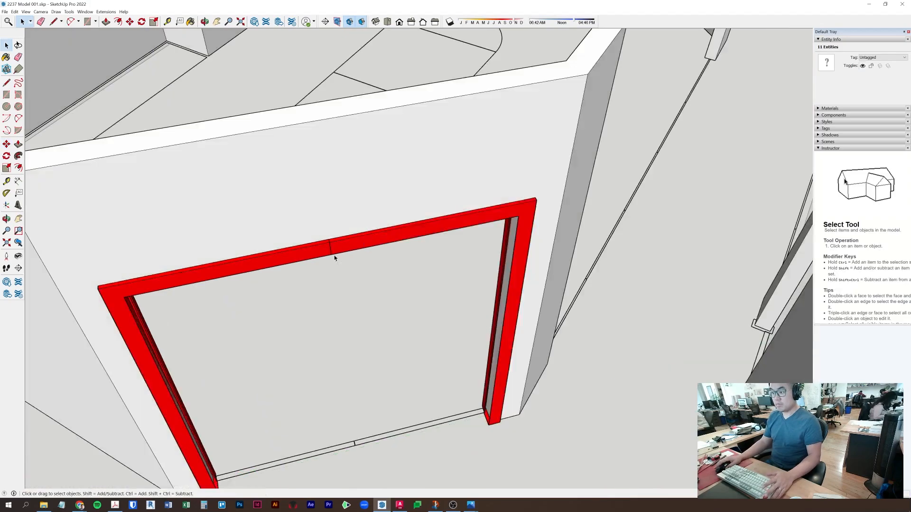
key(space)
click(378, 291)
- Open the frame component and inspect the edges at its top corner
click(495, 218)
middle_drag(112, 291, 695, 177)
scroll(547, 300, up, 2)
double_click(664, 165)
click(664, 140)
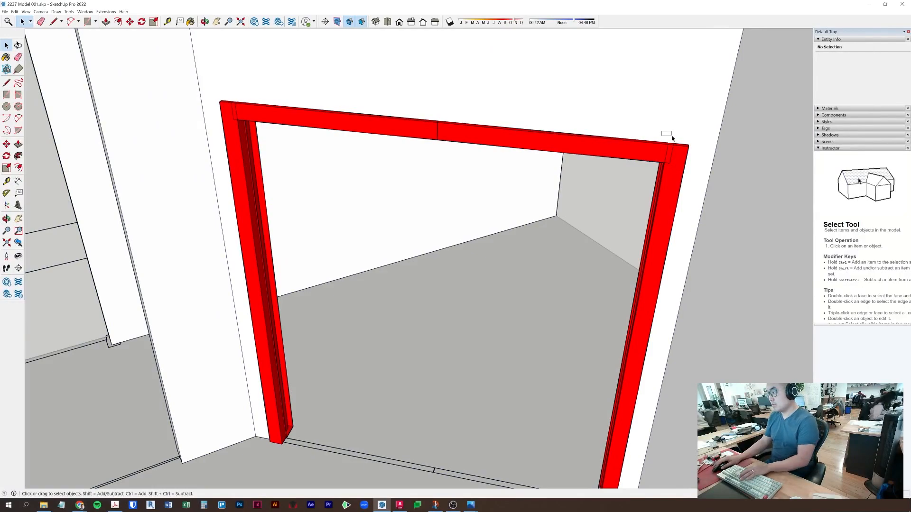
scroll(665, 155, up, 3)
triple_click(671, 164)
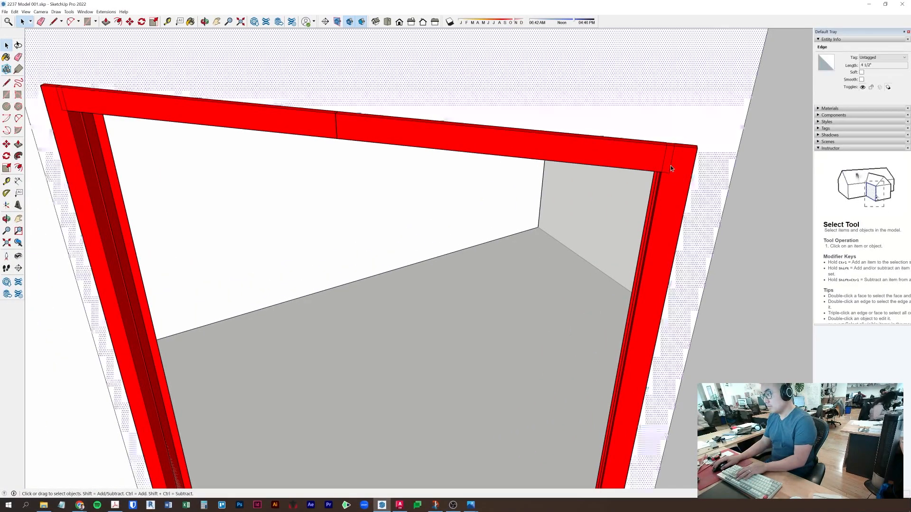
triple_click(669, 198)
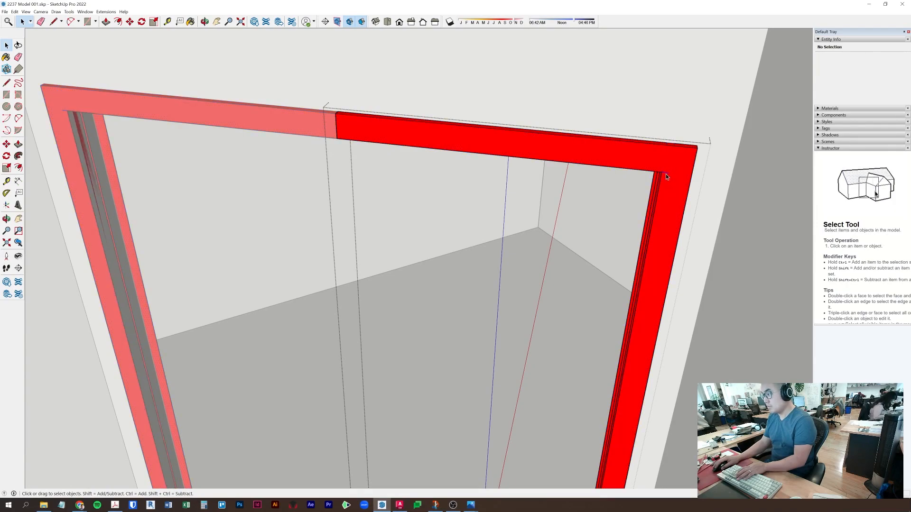
click(665, 174)
middle_drag(667, 173, 689, 102)
click(684, 203)
middle_drag(682, 204, 698, 152)
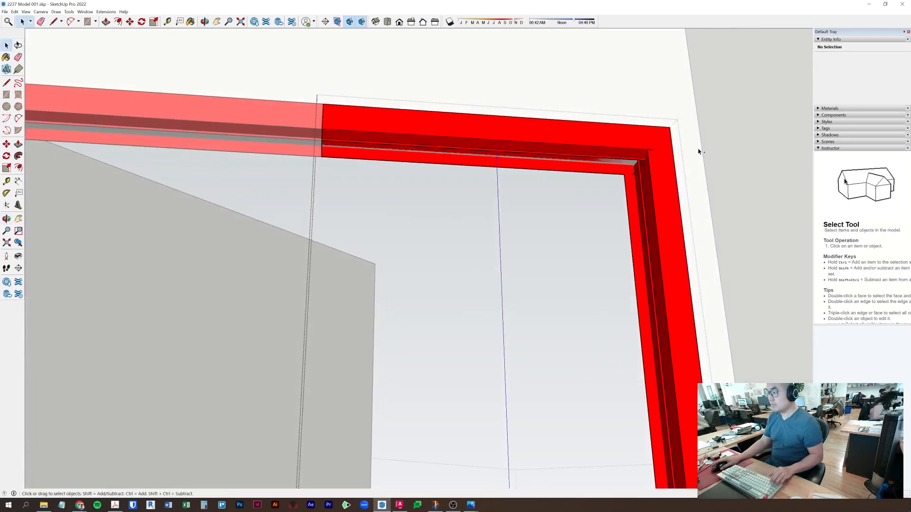
click(621, 170)
- Exit component editing and orbit around to review the whole door frame
key(Escape)
key(Escape)
scroll(590, 213, down, 5)
middle_drag(578, 232, 561, 281)
scroll(550, 332, down, 8)
middle_drag(525, 429, 141, 393)
scroll(337, 436, up, 7)
scroll(269, 370, up, 8)
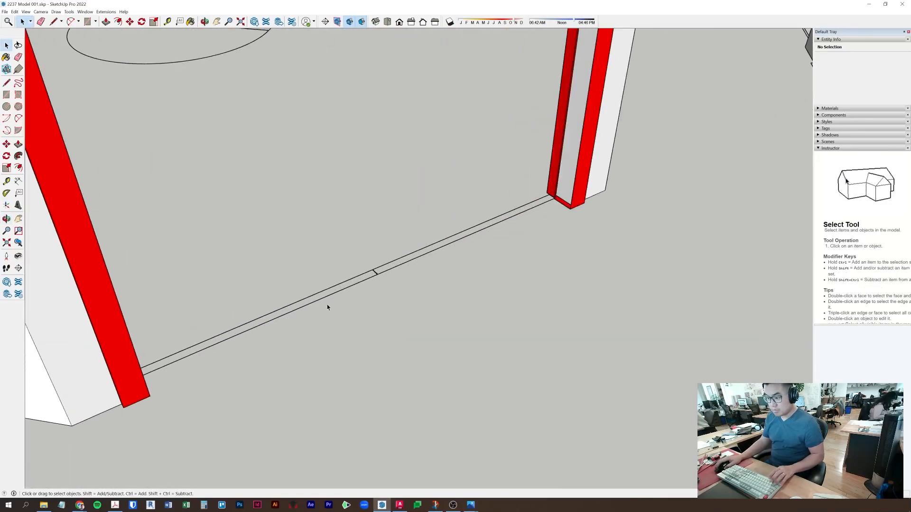
- Close the threshold strip's open end with a line so it becomes a face
triple_click(339, 291)
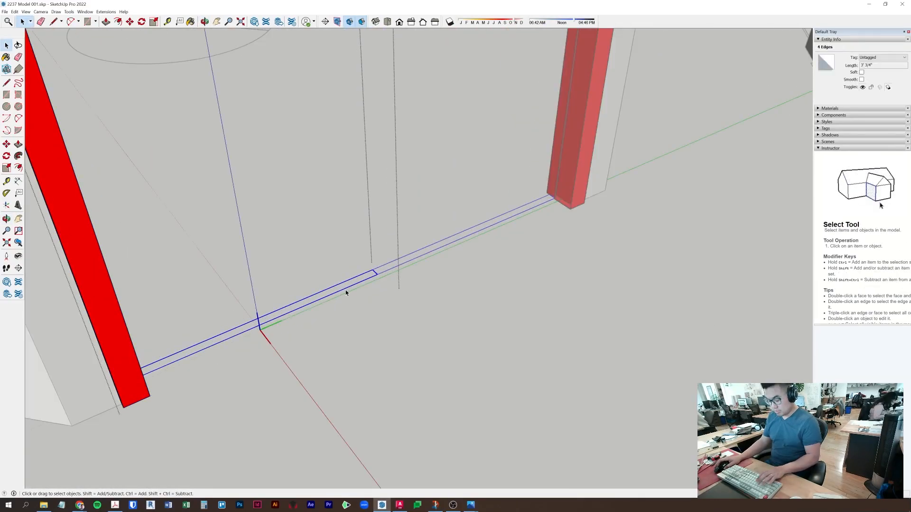
scroll(372, 286, up, 2)
scroll(372, 288, up, 1)
key(l)
click(385, 268)
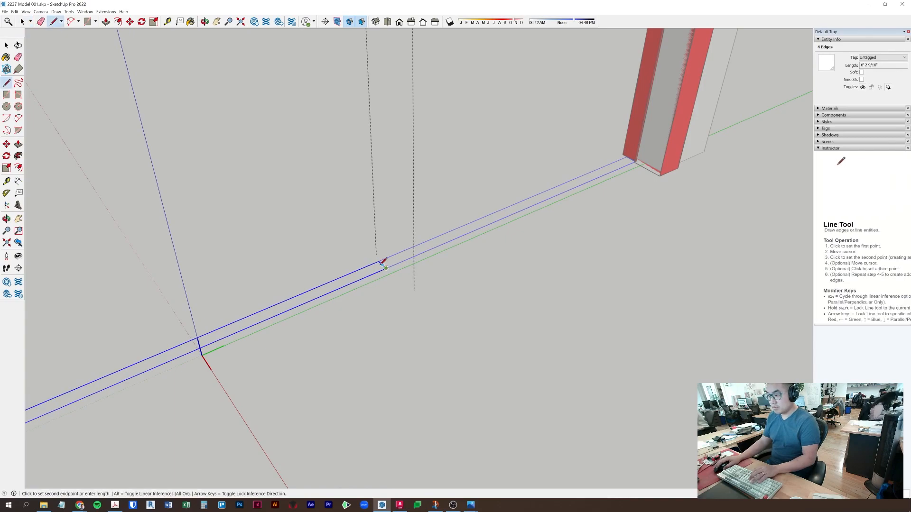
click(379, 264)
- Push/Pull the threshold face up to door height to form the two door panels
key(p)
click(373, 270)
scroll(372, 252, down, 5)
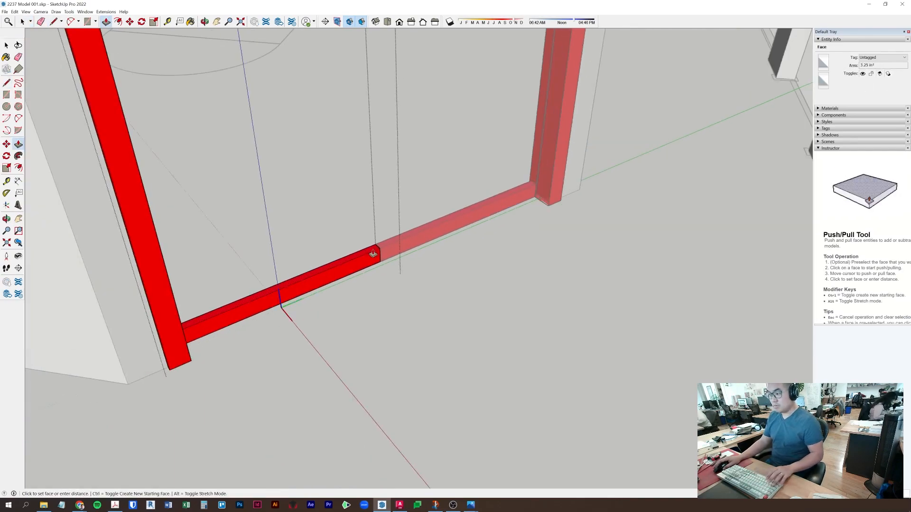
middle_drag(372, 246, 319, 273)
middle_drag(211, 209, 637, 357)
scroll(686, 115, up, 6)
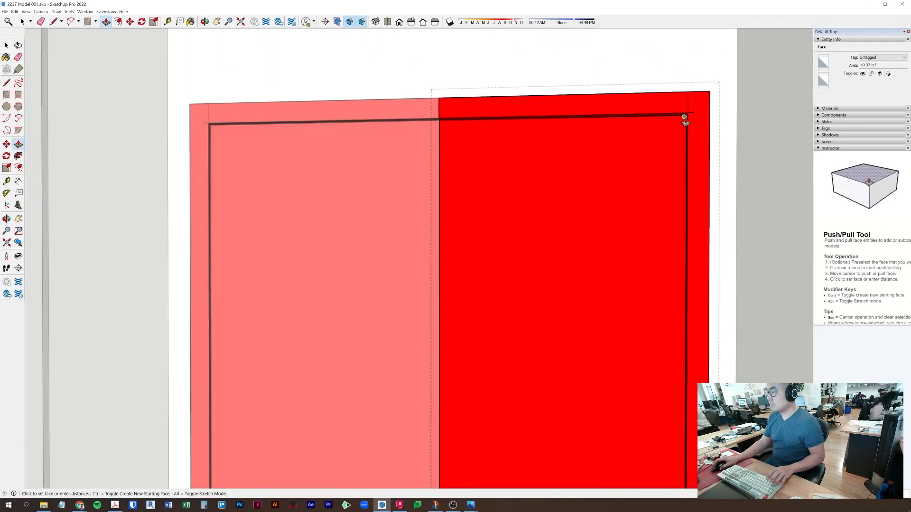
scroll(664, 145, down, 8)
key(space)
- Exit the door group, delete the selected non-door geometry, and try then cancel a jamb push
middle_drag(664, 145, 545, 272)
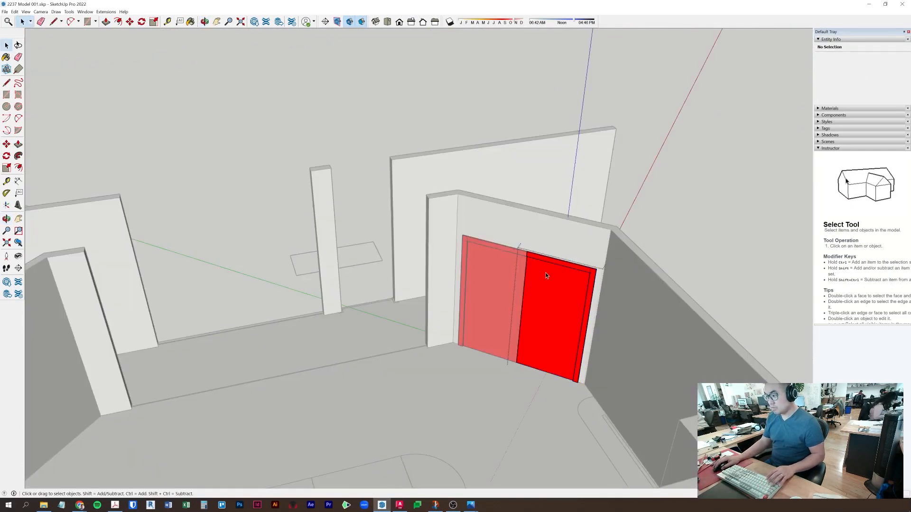
click(698, 272)
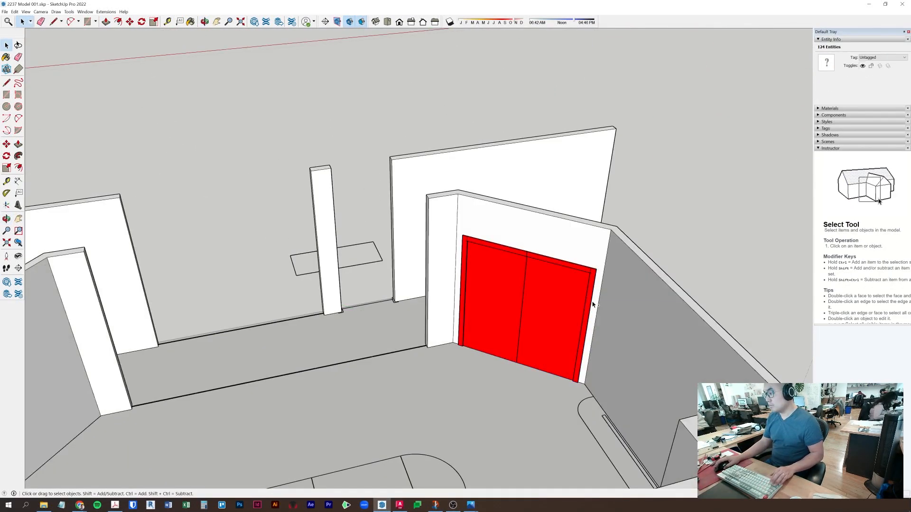
key(ctrl+a)
scroll(565, 299, up, 3)
shift+click(565, 296)
scroll(549, 309, down, 3)
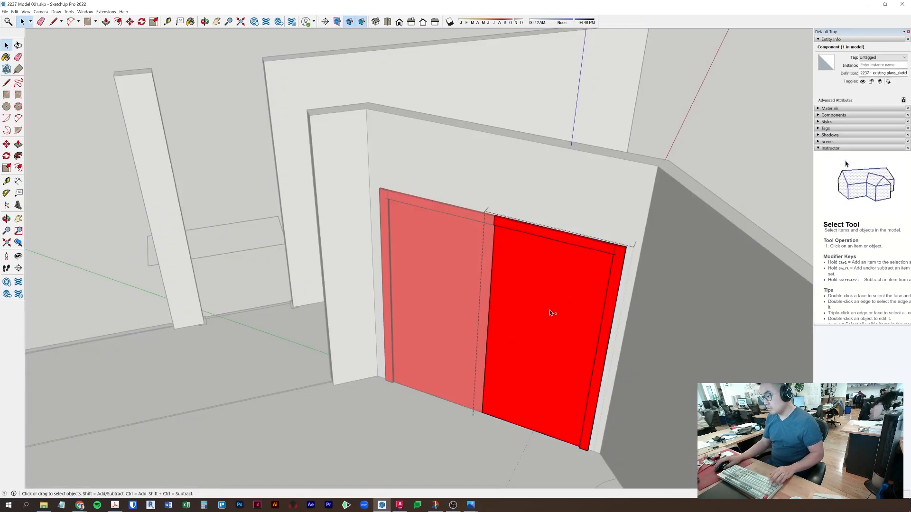
key(Delete)
scroll(517, 418, up, 5)
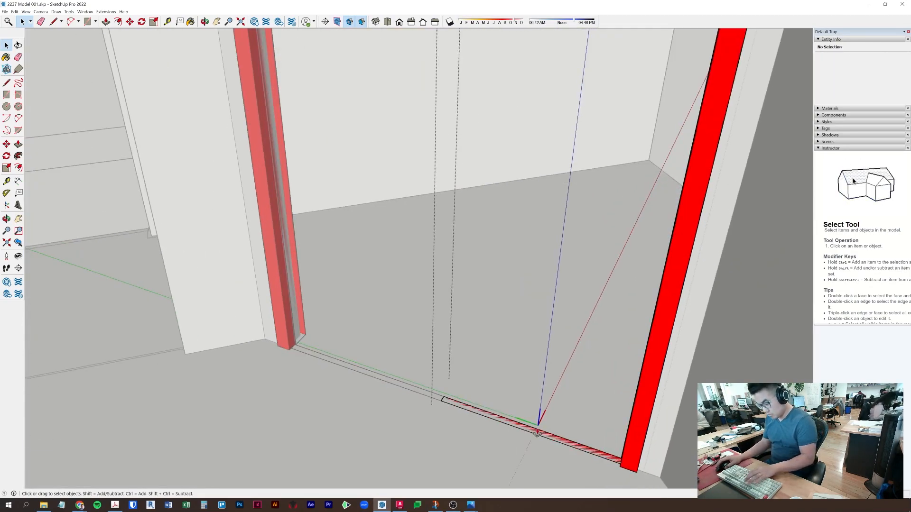
key(p)
scroll(539, 427, down, 6)
click(607, 302)
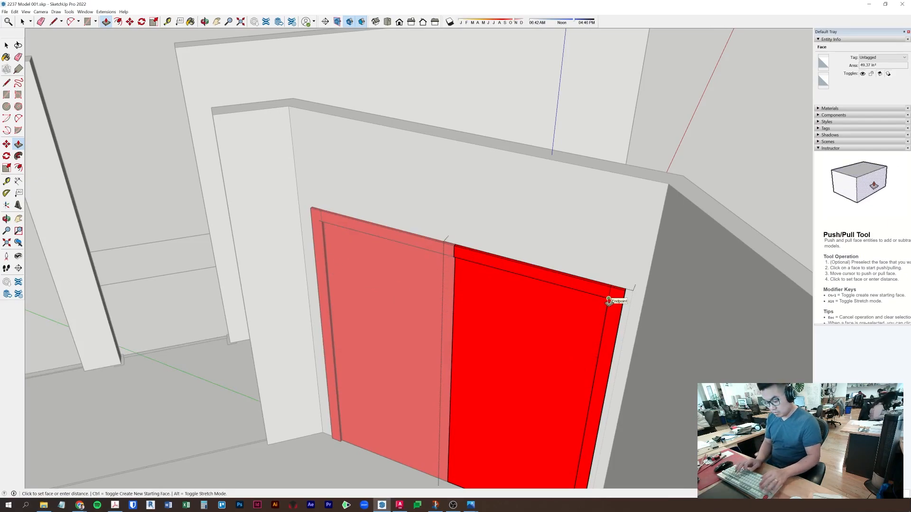
key(space)
- Select all of the door's faces and edges and bring up the Materials library list
click(553, 349)
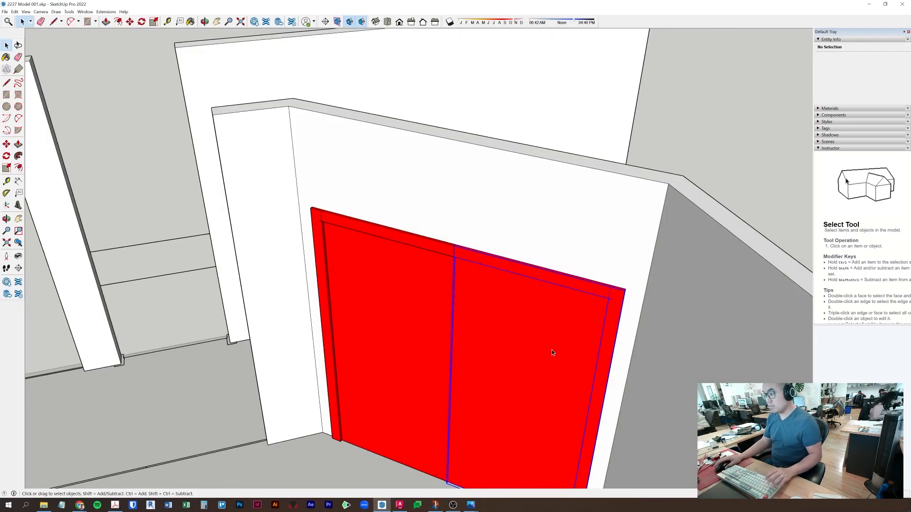
triple_click(526, 358)
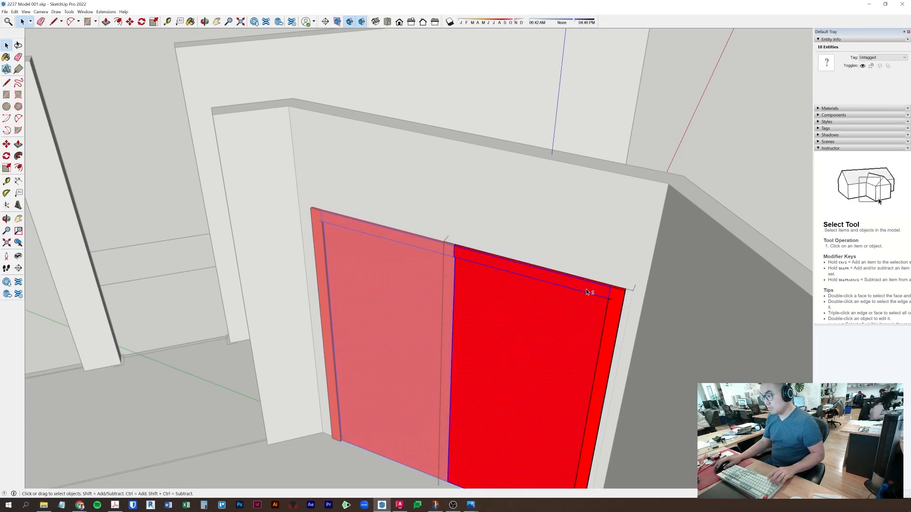
click(828, 108)
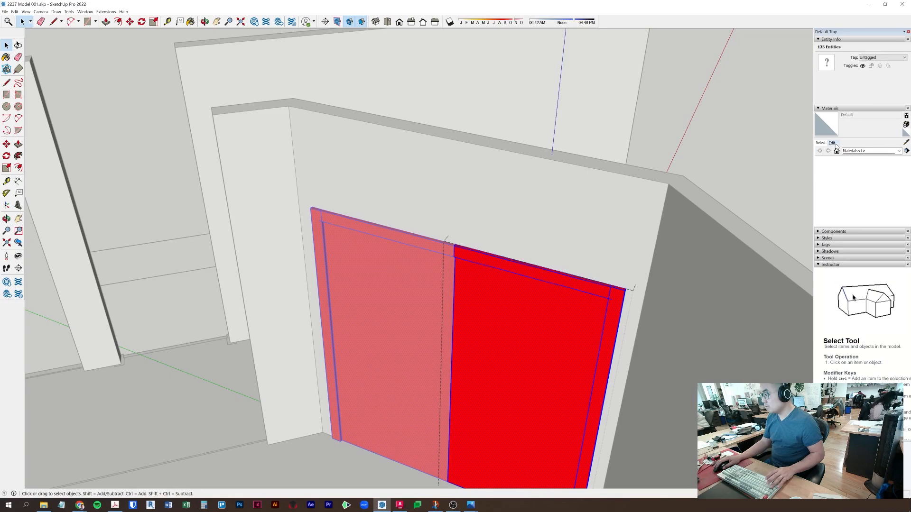
click(853, 151)
- Paint the selected door panels and frame white with Color M00 from the Colors library
click(850, 186)
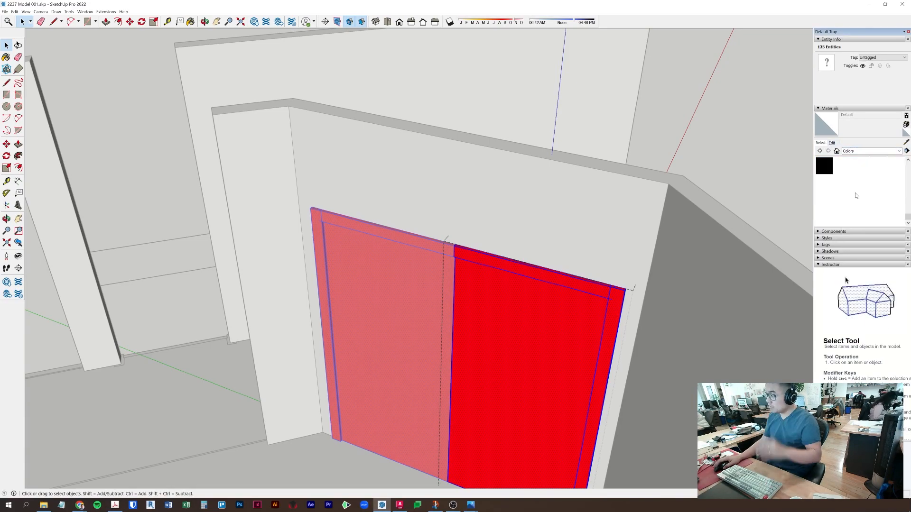
click(841, 197)
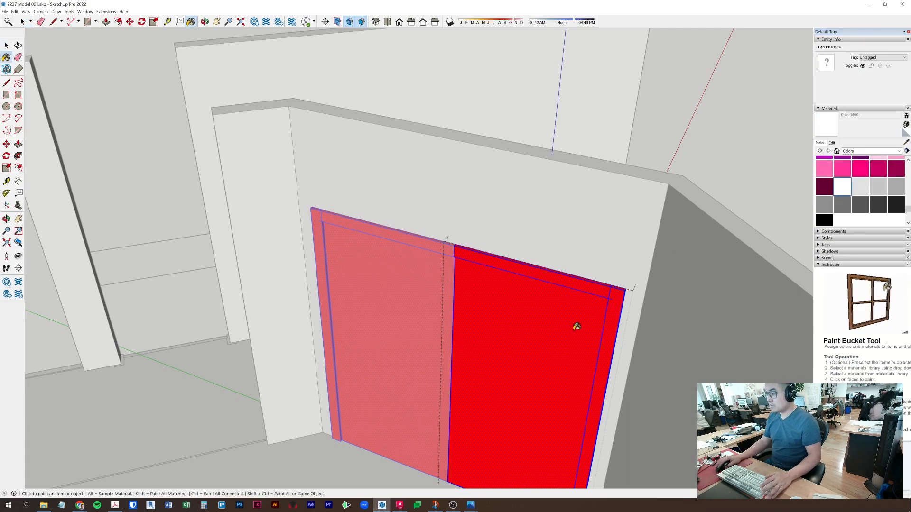
click(575, 326)
key(space)
mouse_move(575, 325)
middle_down()
mouse_move(695, 320)
mouse_move(549, 314)
mouse_move(384, 337)
mouse_move(404, 355)
mouse_move(466, 315)
middle_up()
scroll(500, 290, up, 3)
scroll(500, 290, up, 3)
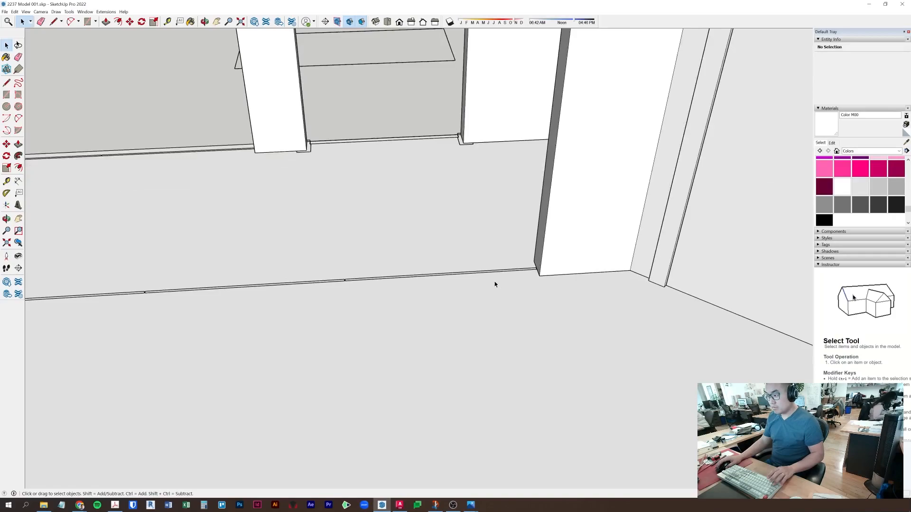
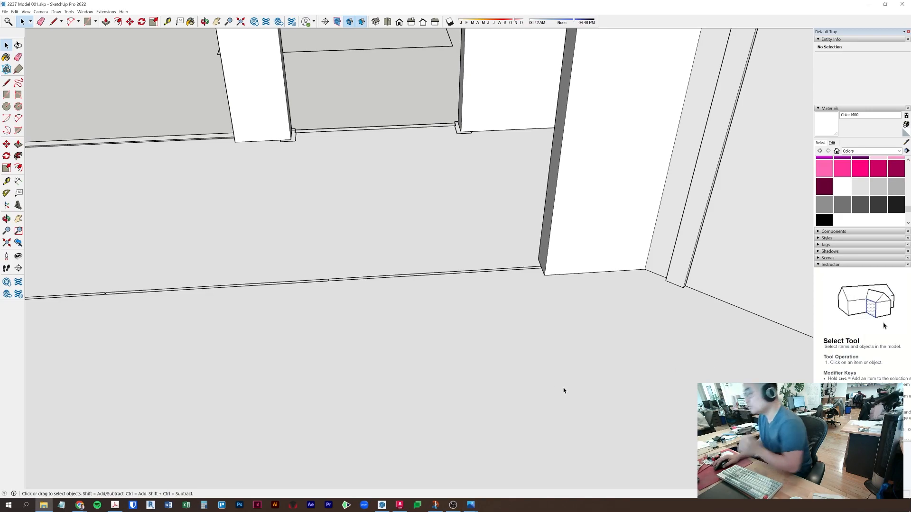
- Draw a rectangle across the column's face to split off a strip at its base
click(504, 291)
middle_drag(504, 290, 741, 331)
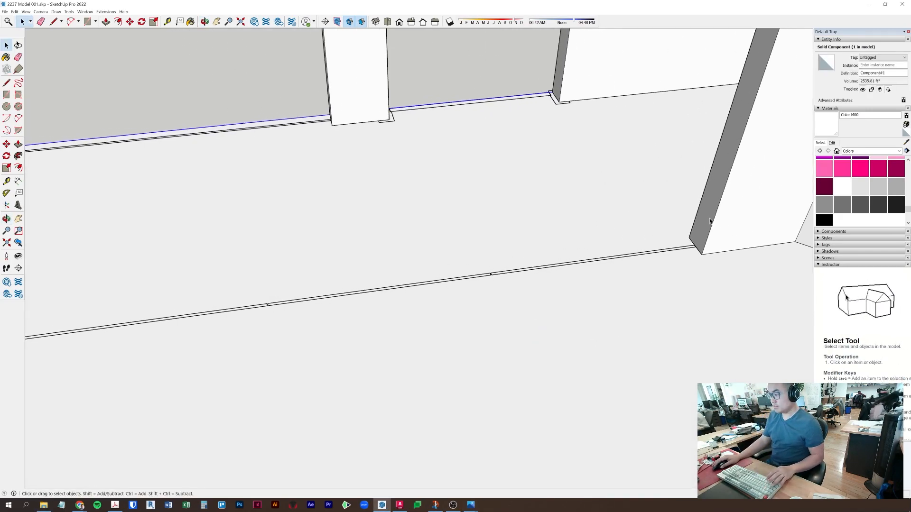
key(Delete)
scroll(698, 242, up, 5)
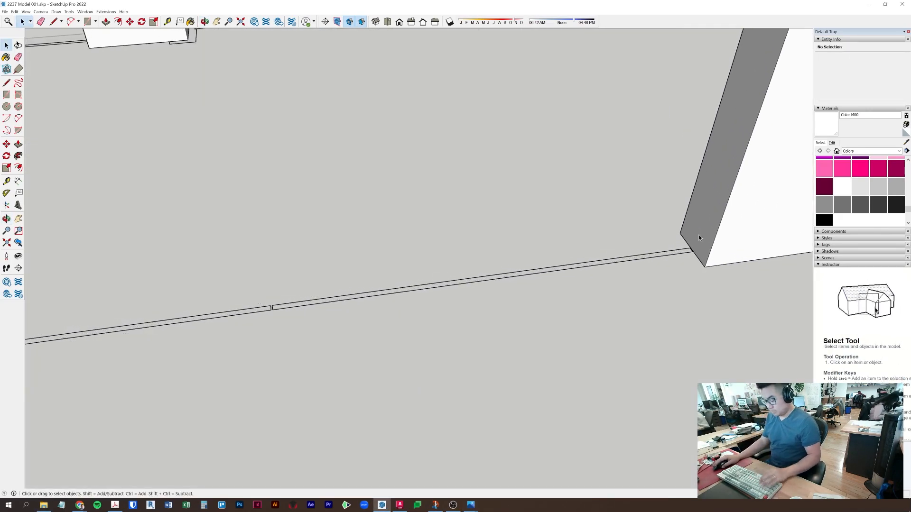
key(l)
click(704, 267)
key(Escape)
key(r)
click(714, 239)
key(space)
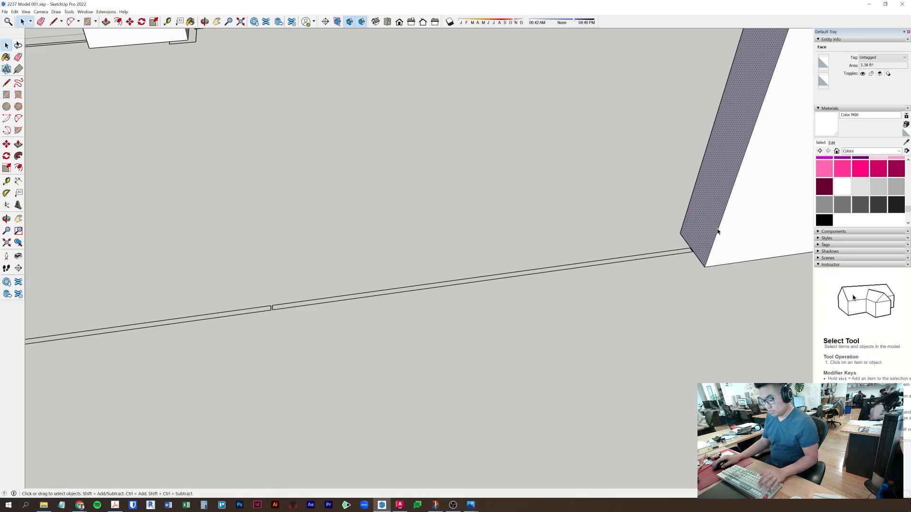
key(r)
click(725, 210)
click(682, 233)
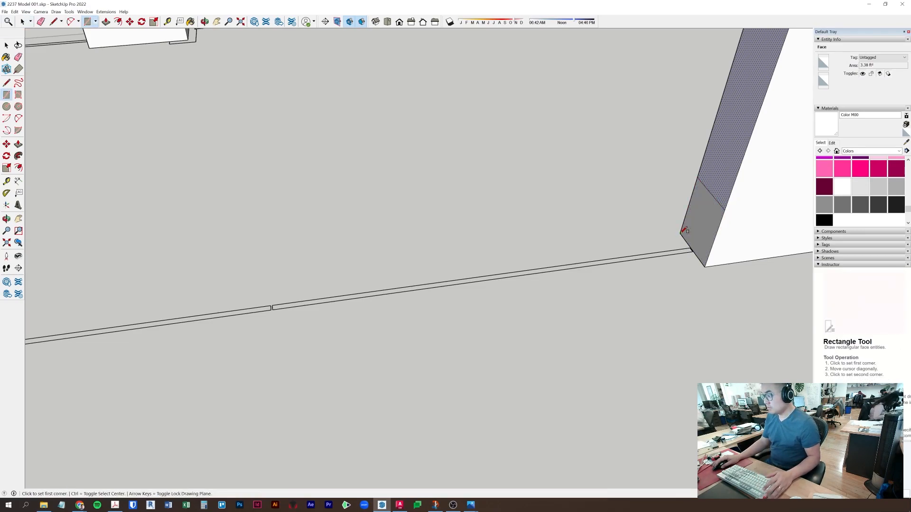
key(space)
- Push/Pull the column's base strip out into a baseboard
click(702, 220)
key(p)
middle_drag(606, 270, 376, 340)
middle_drag(375, 306, 481, 298)
scroll(380, 79, up, 4)
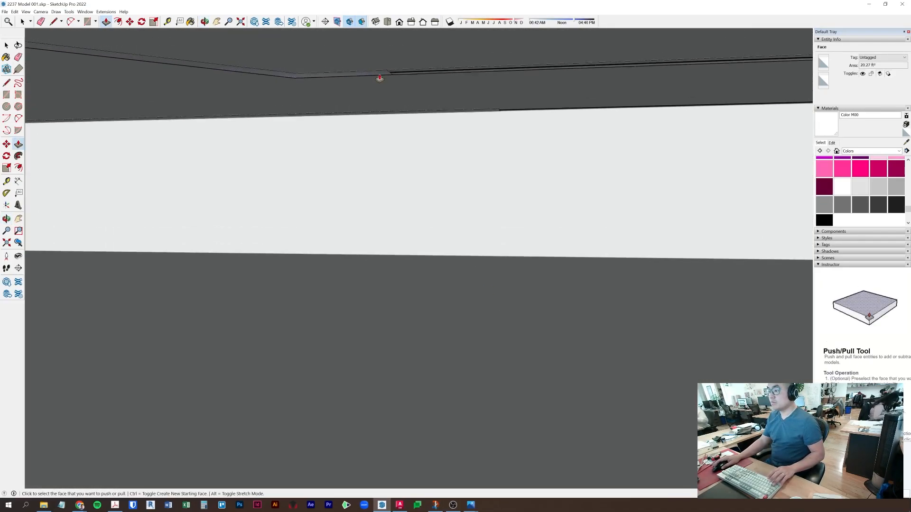
key(space)
- Select three glass unit components along the baseboard
click(421, 73)
shift+click(711, 61)
shift+middle_drag(713, 73, 141, 94)
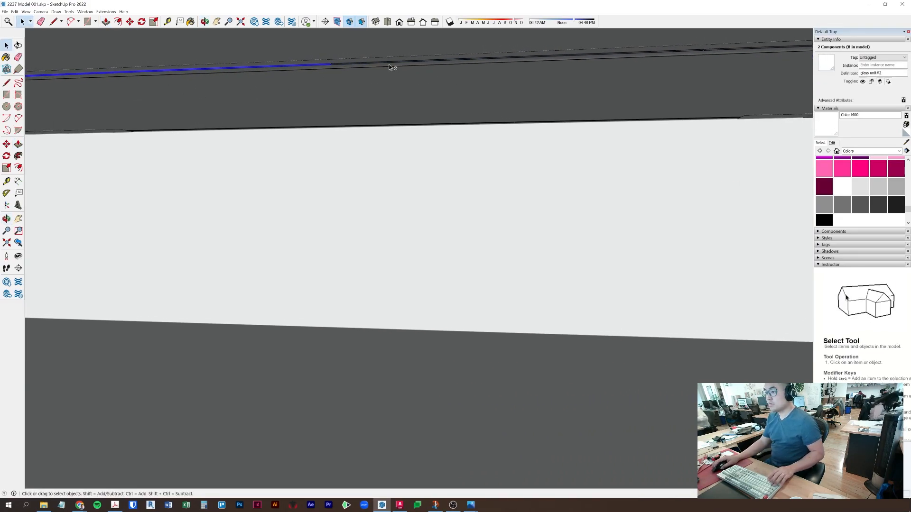
shift+middle_drag(566, 89, 392, 130)
shift+click(285, 100)
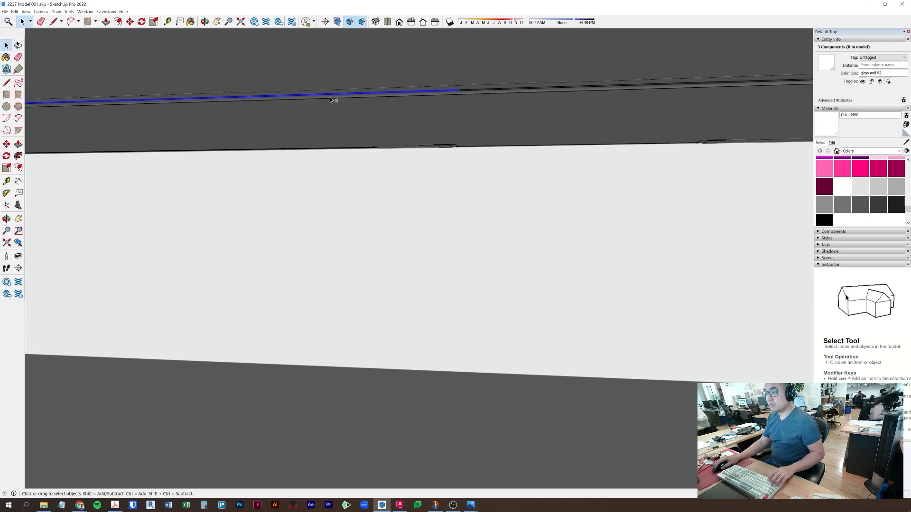
shift+middle_drag(653, 97, 252, 112)
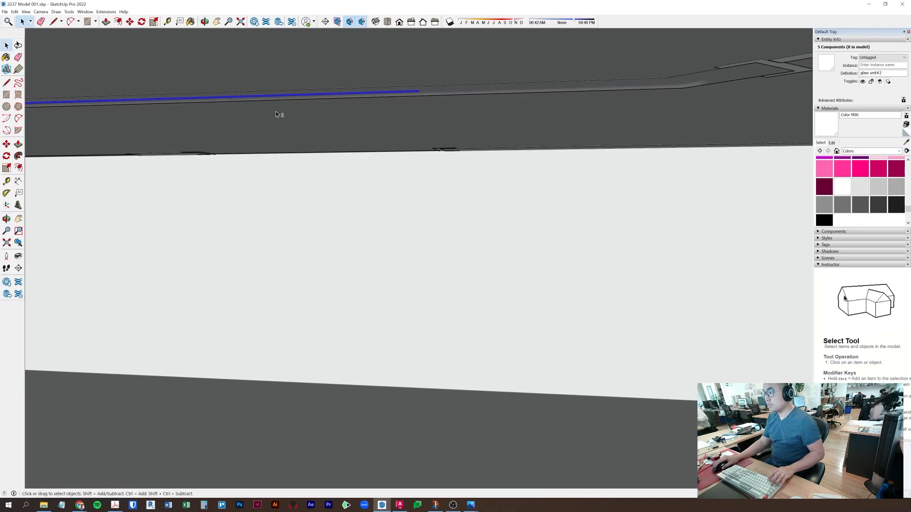
middle_drag(460, 96, 619, 213)
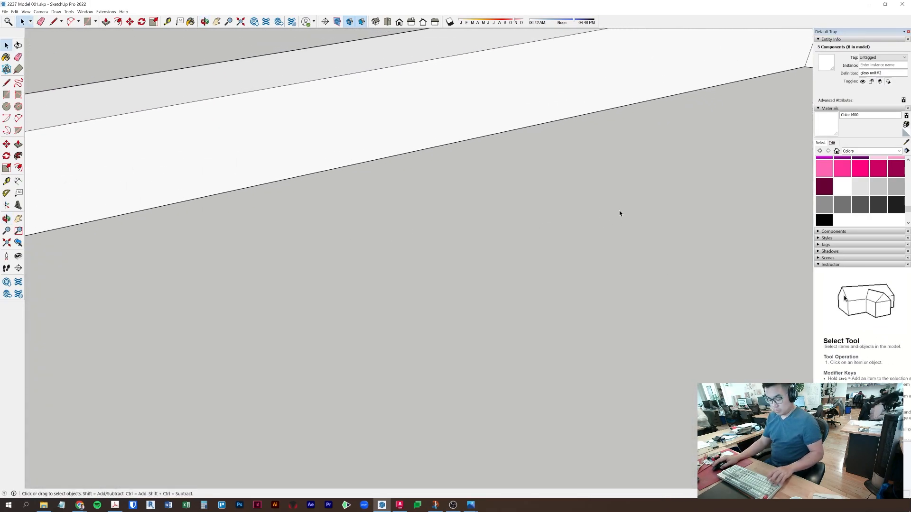
- Move the selected glass units up into place
key(m)
shift+middle_drag(677, 147, 576, 325)
click(584, 307)
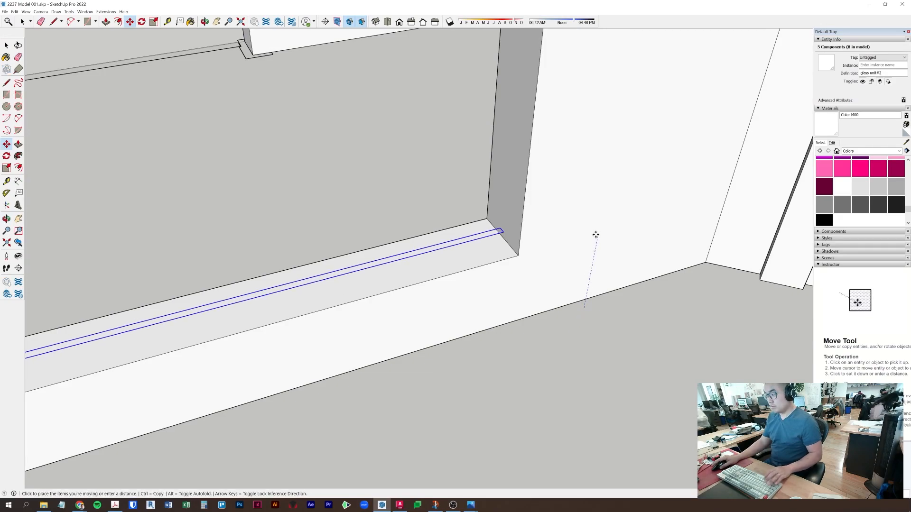
key(Return)
key(space)
click(525, 254)
scroll(426, 264, down, 4)
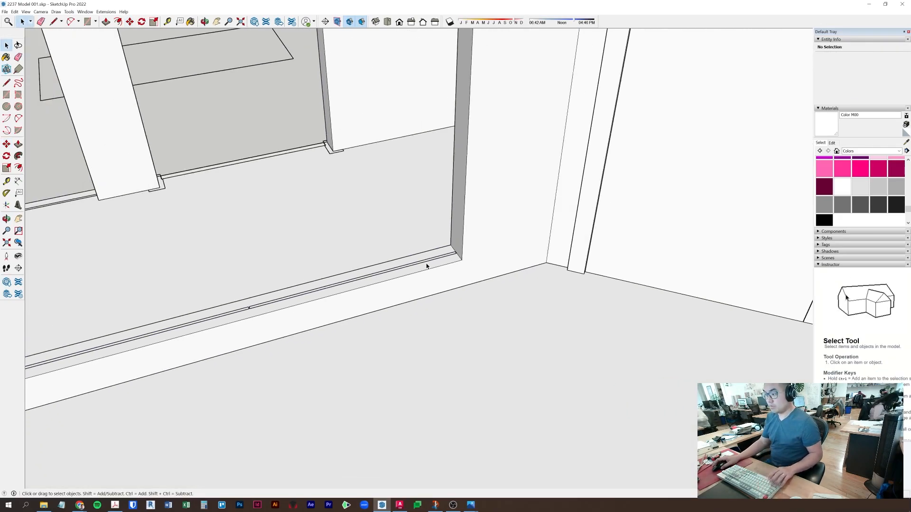
- Copy the wall's top edge 6 inches down to outline a header strip
shift+middle_drag(426, 263, 574, 360)
scroll(573, 360, down, 3)
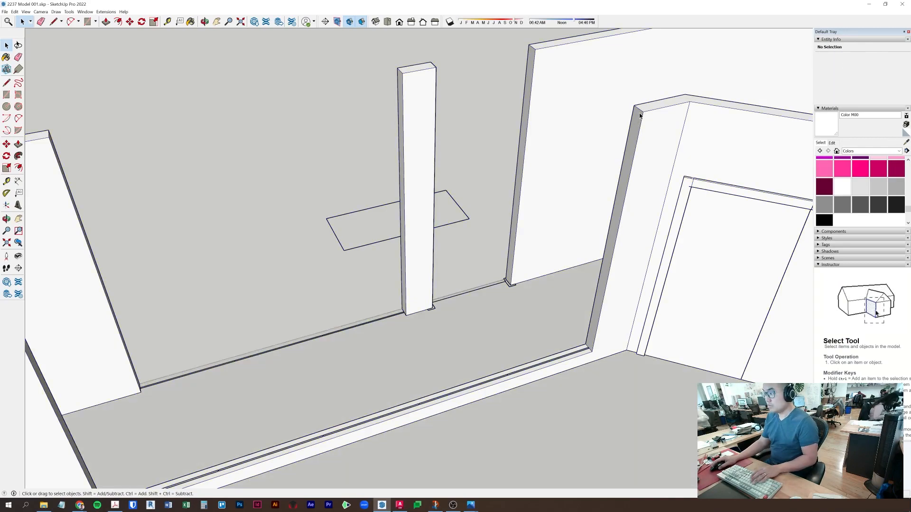
key(m)
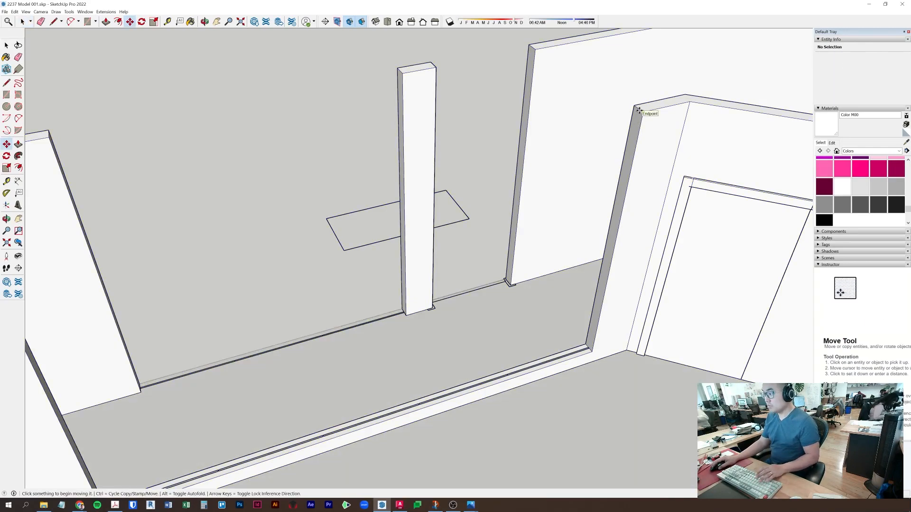
key(space)
click(639, 111)
key(m)
click(638, 112)
key(ctrl)
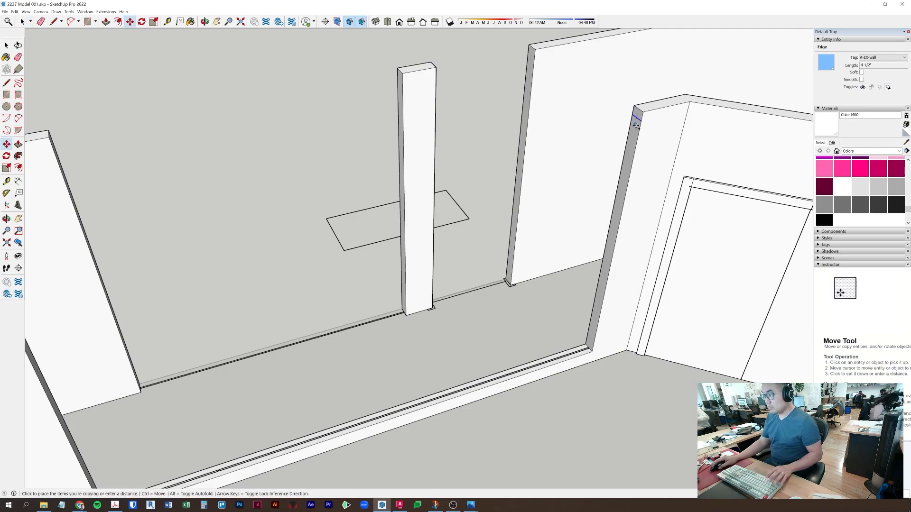
key(Return)
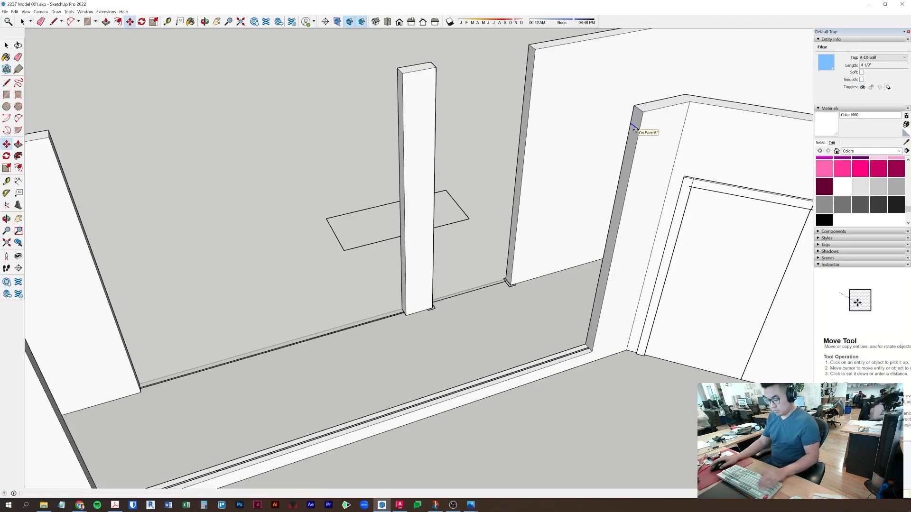
- Push/Pull the 6-inch strip into a header beam reaching the left wall
key(p)
click(636, 133)
middle_drag(556, 156, 576, 159)
click(235, 243)
key(space)
scroll(258, 401, up, 5)
scroll(118, 334, up, 4)
click(122, 333)
- Close a thin face at the glass unit's end and raise it up to the header
scroll(123, 334, up, 2)
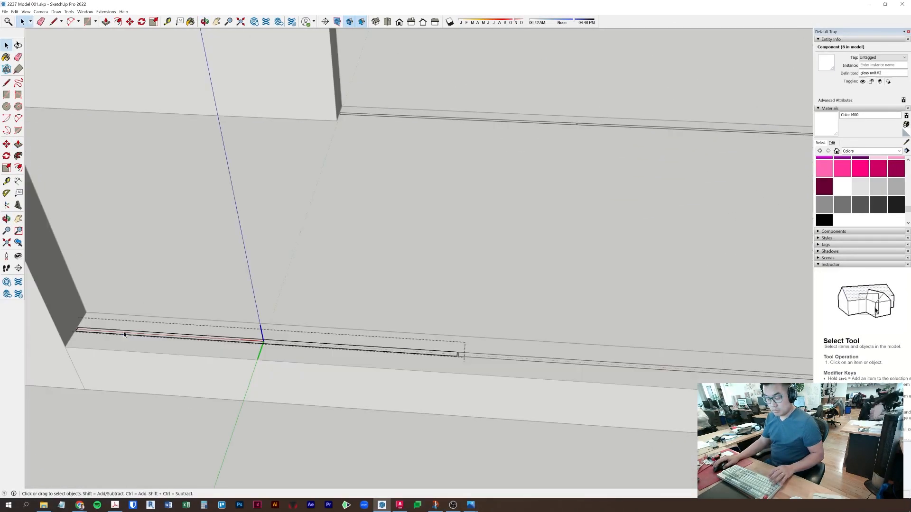
scroll(124, 335, up, 1)
key(l)
click(532, 361)
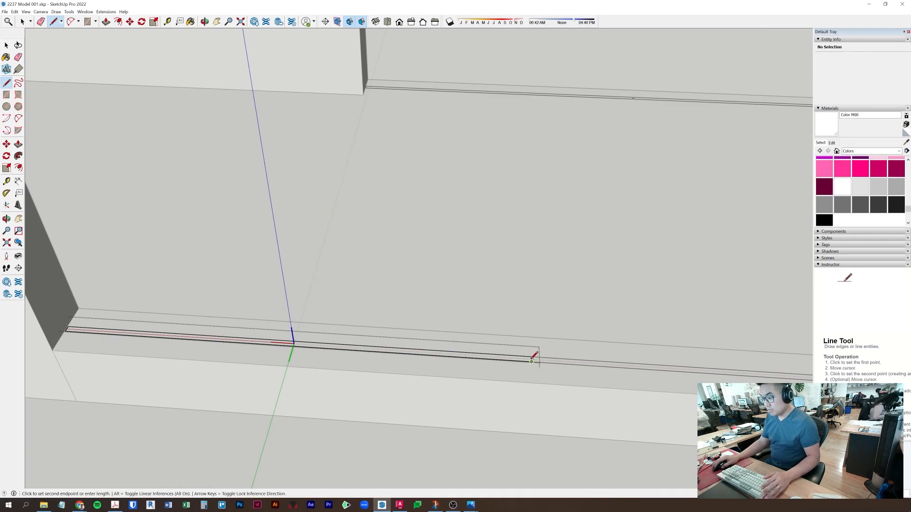
click(532, 357)
key(p)
click(519, 360)
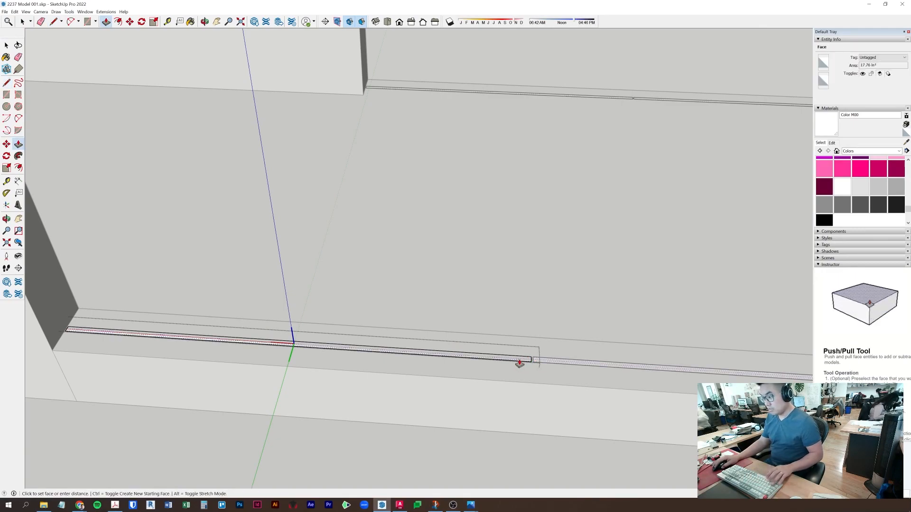
scroll(544, 306, down, 4)
scroll(544, 306, down, 5)
shift+middle_drag(539, 292, 517, 322)
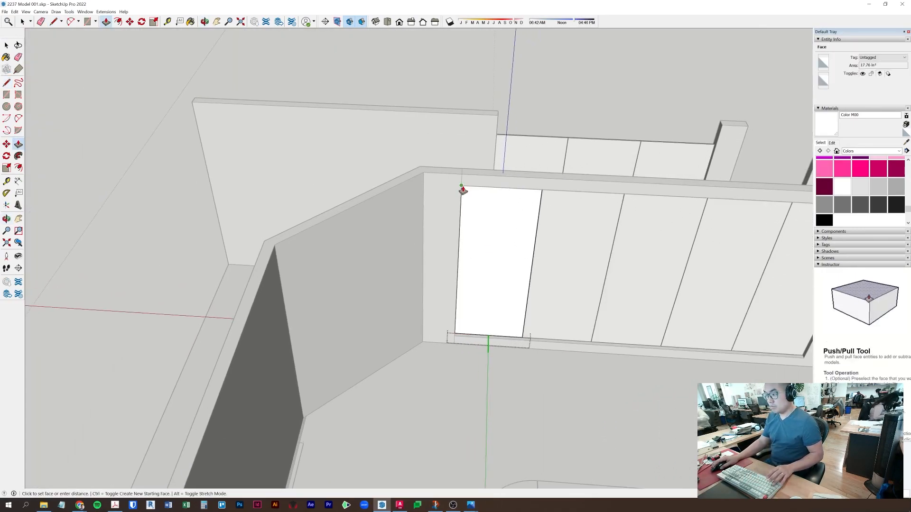
click(461, 187)
key(space)
- Inside the wall panel component, move the three panels upward
middle_drag(516, 250, 526, 346)
drag(499, 331, 318, 289)
key(space)
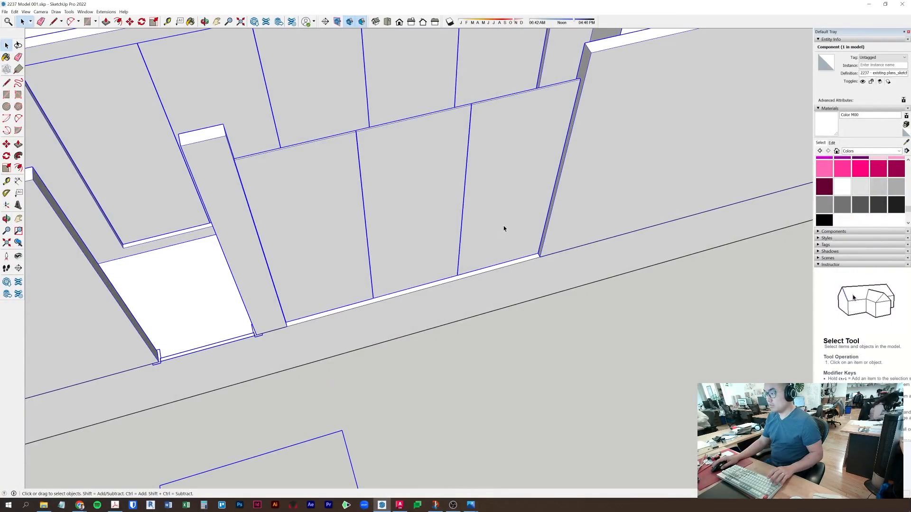
double_click(504, 228)
click(509, 216)
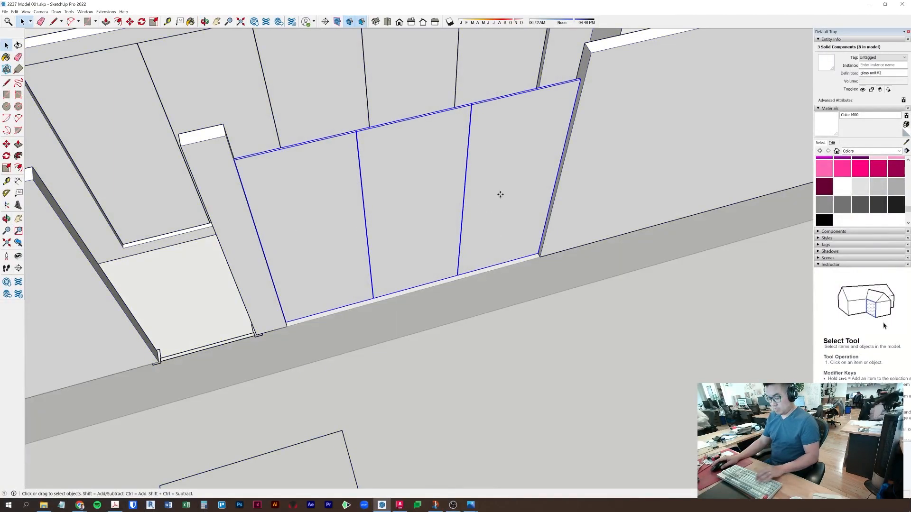
key(m)
click(641, 151)
key(Return)
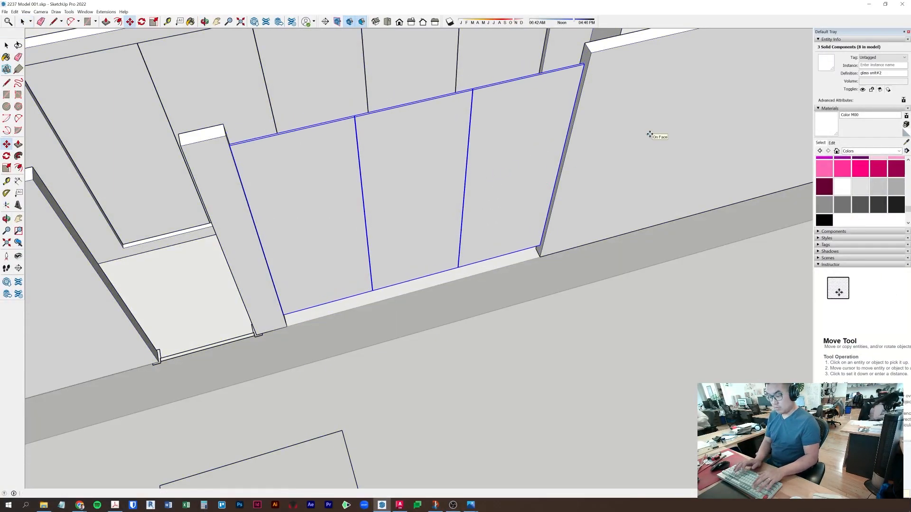
key(space)
click(526, 268)
- Push/Pull the floor slab's side face outward past the rectangle
double_click(526, 269)
key(p)
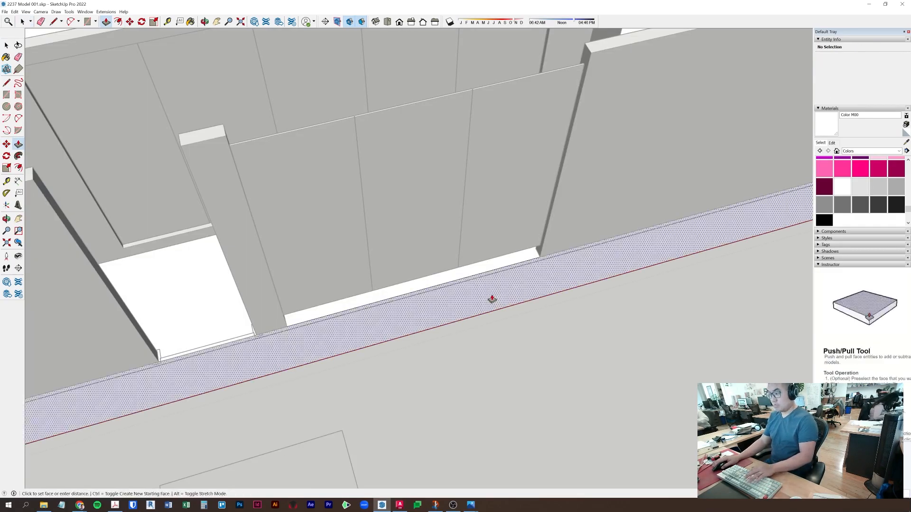
scroll(493, 297, down, 4)
click(493, 298)
click(565, 436)
key(space)
scroll(420, 230, up, 3)
click(419, 230)
- In the wall group, copy the pillar's top edge down to outline a beam strip
middle_drag(419, 230, 334, 151)
scroll(334, 149, up, 3)
double_click(336, 149)
scroll(335, 147, up, 2)
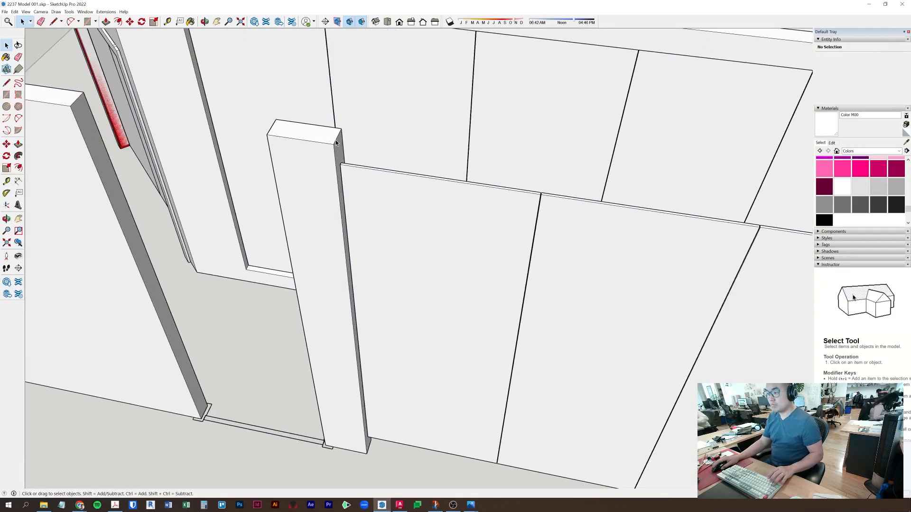
click(335, 140)
key(m)
click(337, 145)
key(ctrl)
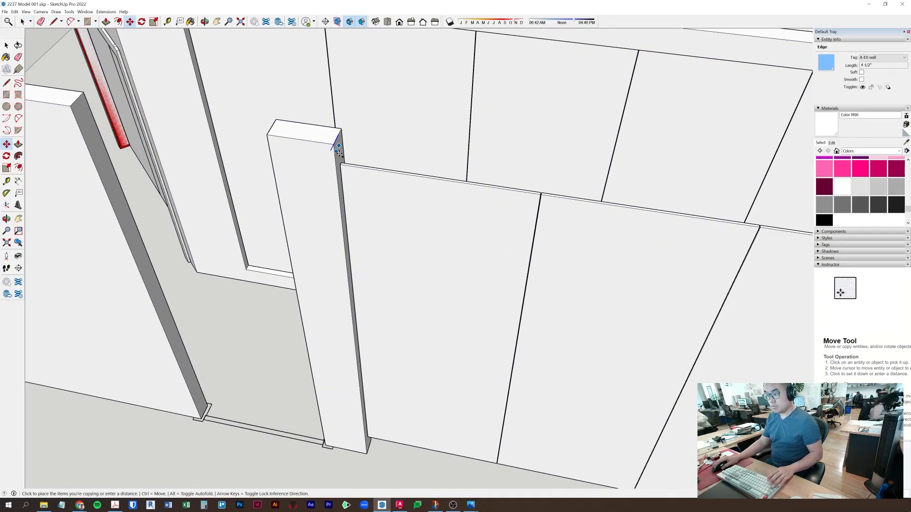
click(341, 158)
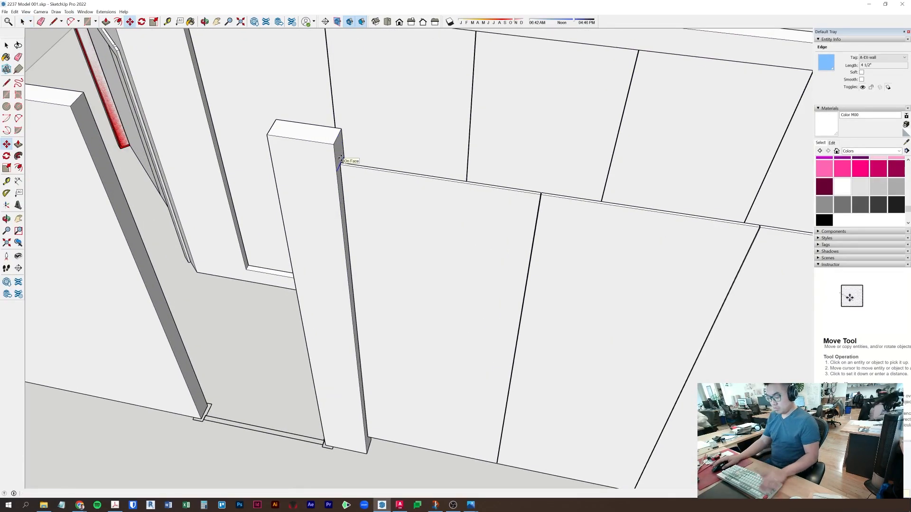
- Push/Pull the pillar's top strip into a beam reaching the wall
key(p)
click(340, 154)
scroll(446, 201, down, 2)
shift+middle_drag(698, 209, 348, 187)
click(540, 210)
shift+middle_drag(231, 340, 362, 293)
key(space)
- Copy the pillar's bottom edge upward to close a base face
scroll(271, 362, up, 4)
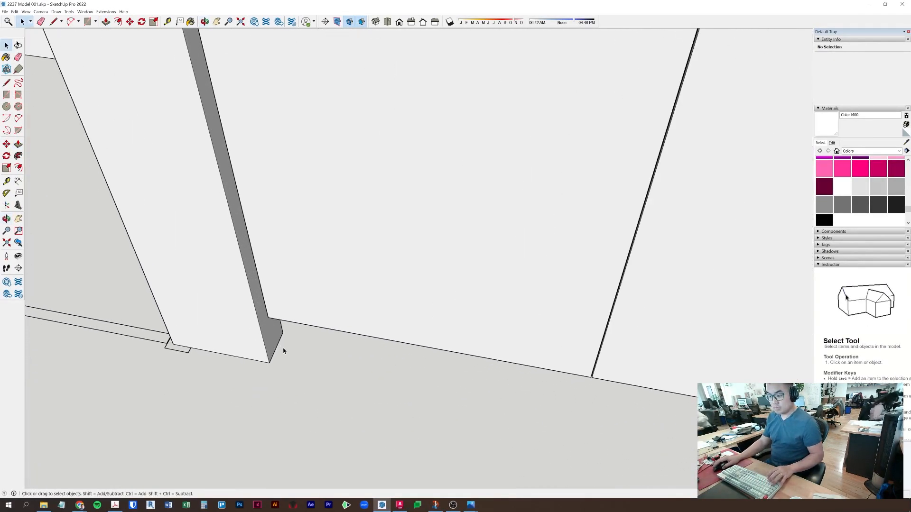
scroll(277, 348, up, 2)
click(277, 348)
key(m)
key(ctrl)
click(273, 356)
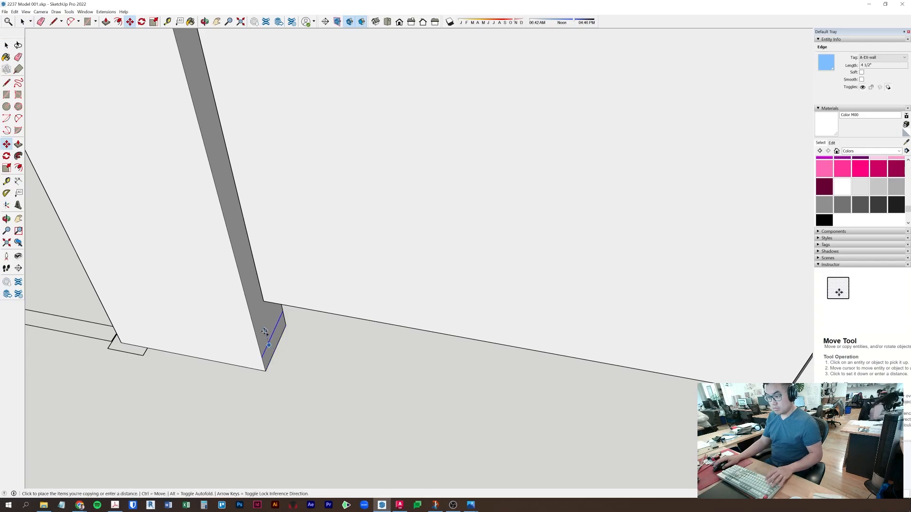
click(264, 329)
- Push/Pull the base face along the wall into a baseboard
key(p)
key(space)
key(p)
click(270, 330)
scroll(280, 340, down, 4)
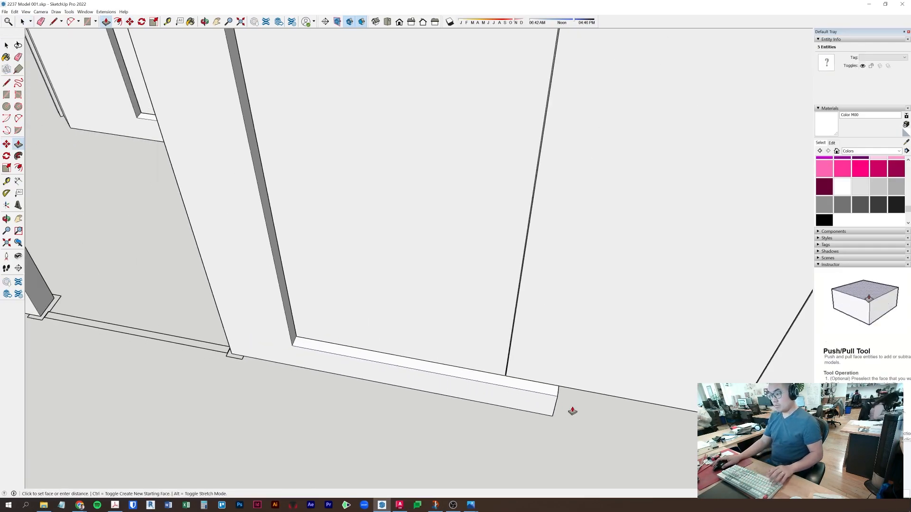
shift+middle_drag(778, 448, 277, 406)
click(433, 418)
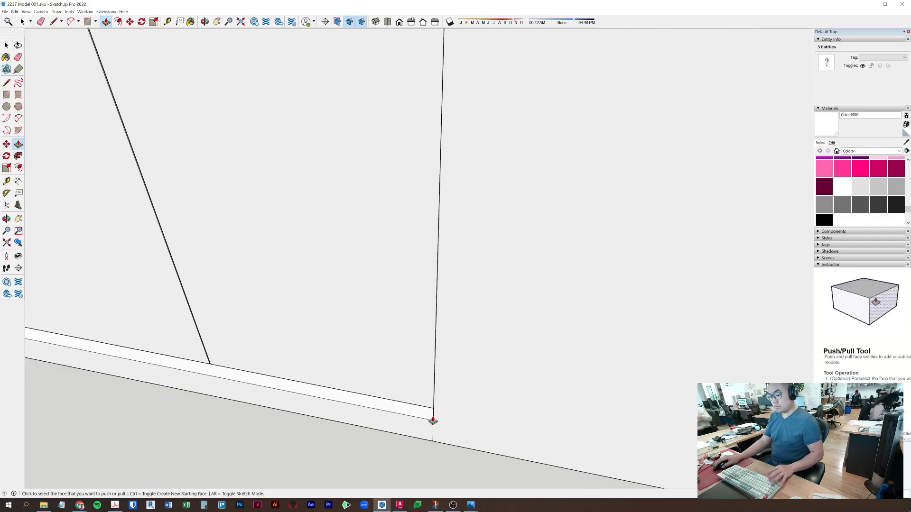
key(space)
click(384, 441)
scroll(337, 444, down, 7)
mouse_move(337, 445)
middle_down()
mouse_move(332, 439)
mouse_move(349, 445)
middle_up()
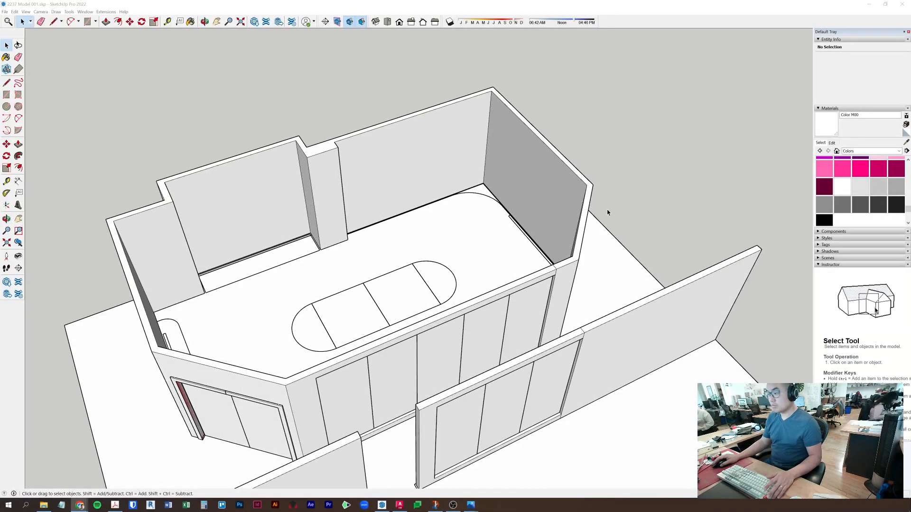
- Draw a circle at the table outline's right rounded end
click(775, 179)
scroll(617, 209, down, 2)
middle_drag(504, 245, 386, 342)
scroll(434, 328, up, 4)
click(523, 300)
middle_drag(523, 300, 584, 320)
key(c)
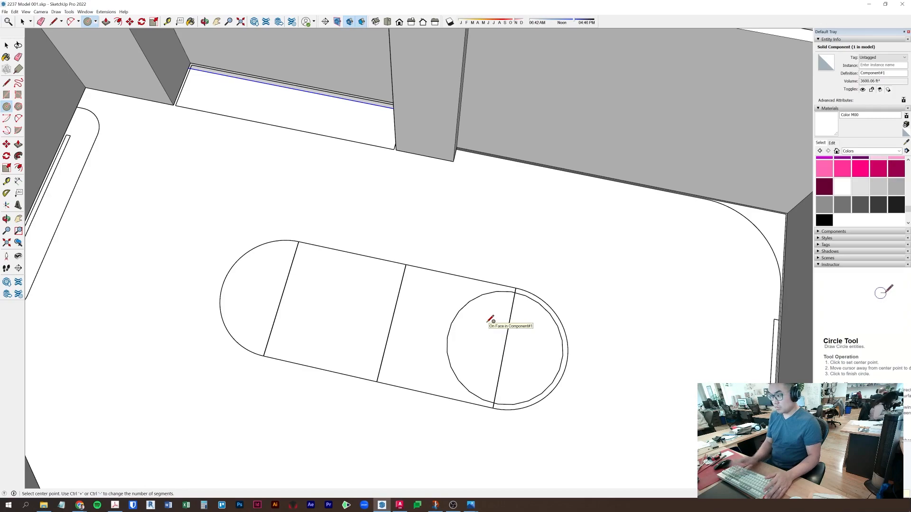
key(Escape)
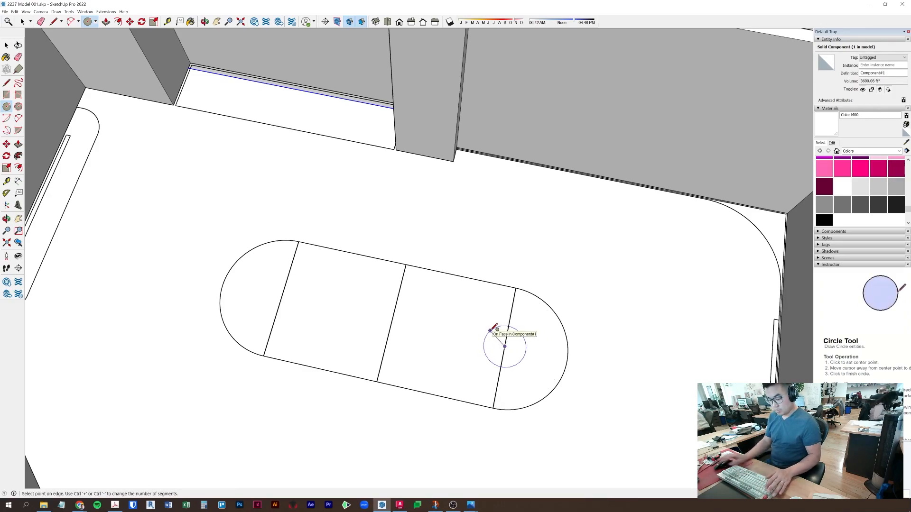
key(Return)
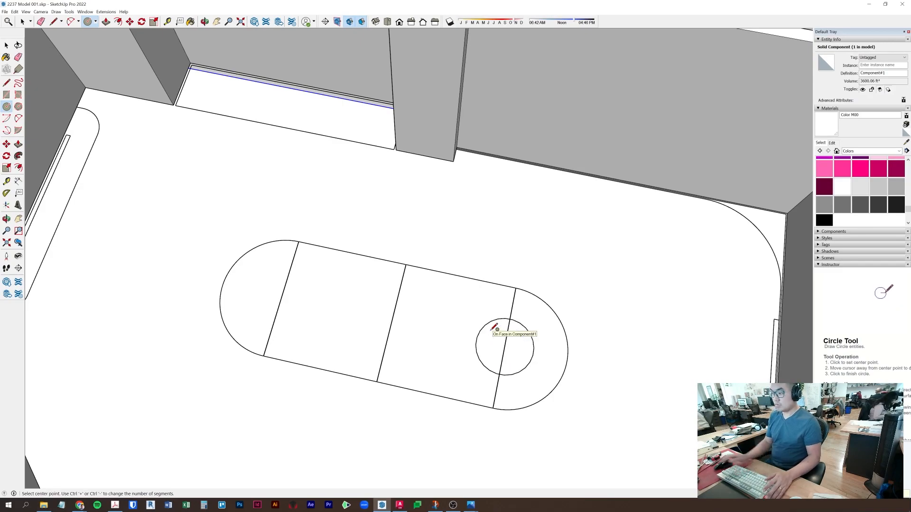
key(space)
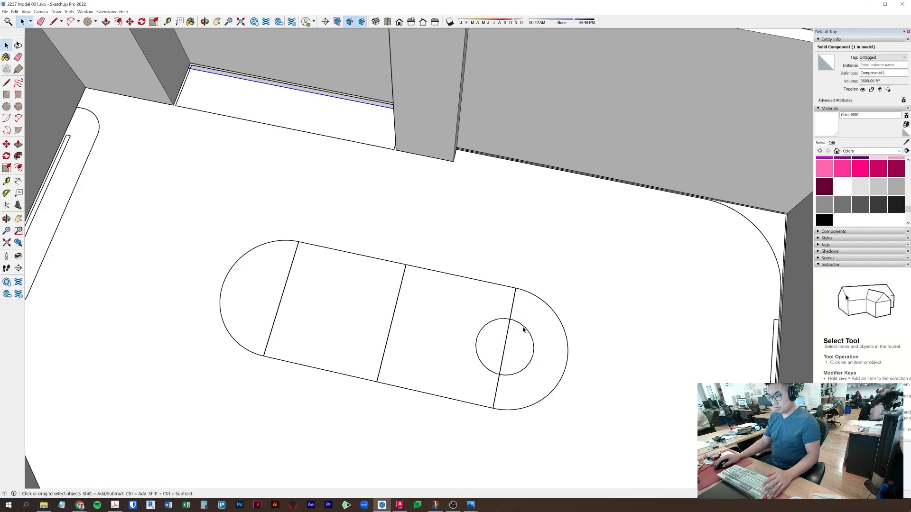
- Push/Pull the circle up into a cylinder and make it a component
key(p)
click(518, 346)
middle_drag(527, 334, 569, 227)
scroll(570, 228, up, 3)
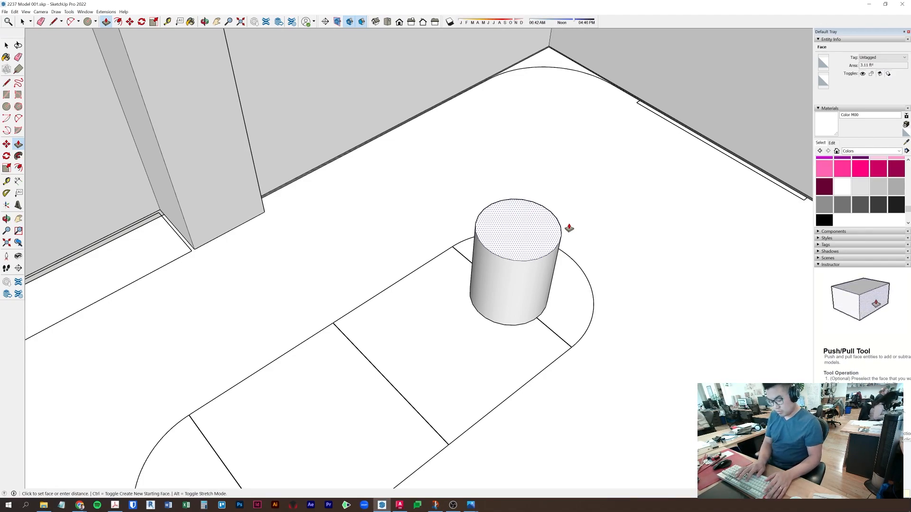
key(space)
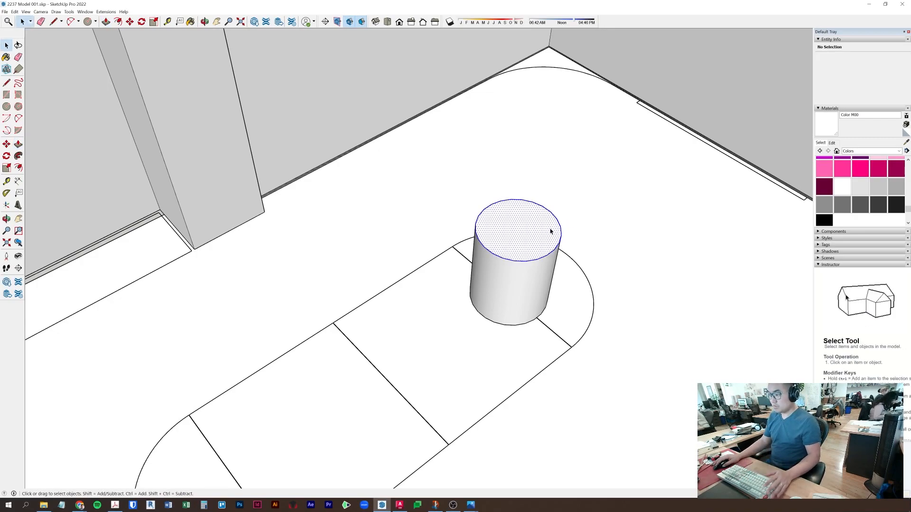
right_click(551, 230)
click(587, 279)
key(Return)
- Copy the cylinder component to the table's opposite rounded end
middle_drag(593, 271, 496, 326)
key(m)
scroll(514, 401, up, 3)
shift+middle_drag(516, 402, 534, 347)
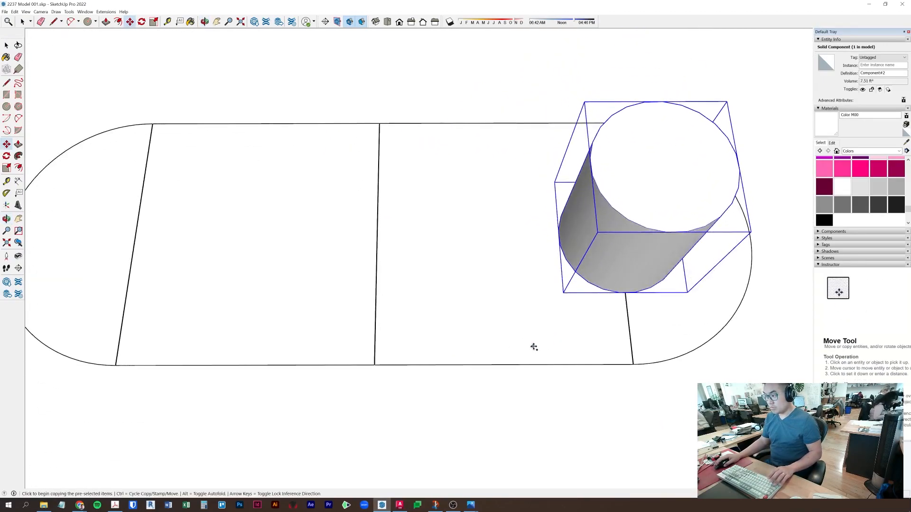
click(630, 364)
shift+middle_drag(329, 363, 622, 360)
scroll(416, 365, up, 4)
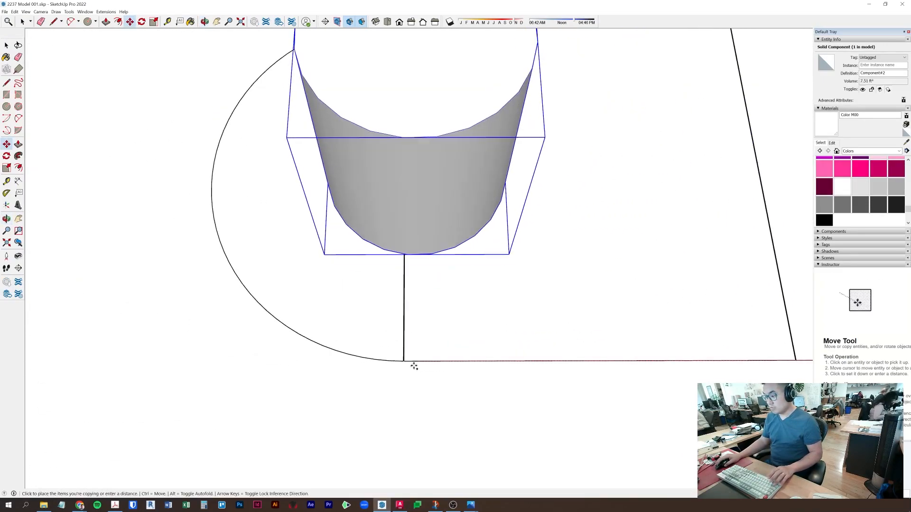
click(400, 361)
key(space)
scroll(425, 352, down, 5)
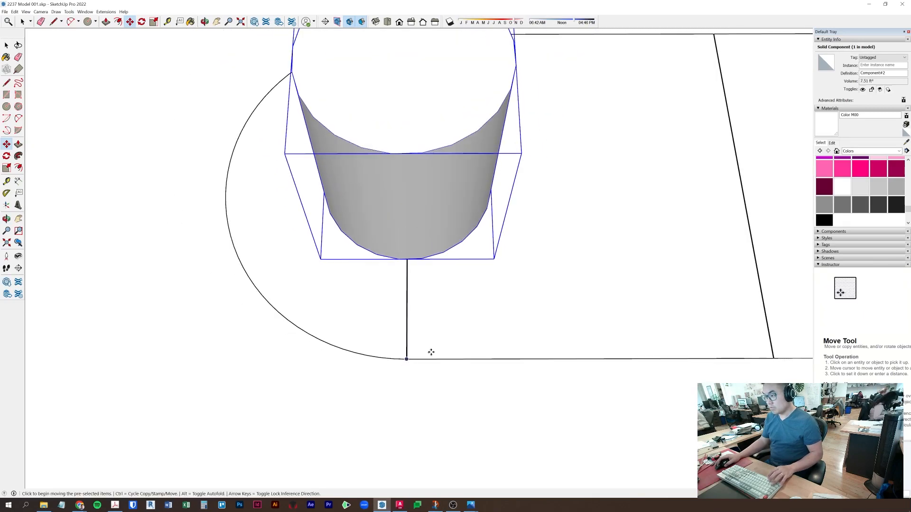
scroll(504, 366, down, 3)
- Inside the table slab, draw an edge between its corners so the rectangular middle becomes a face
scroll(505, 367, up, 2)
click(504, 367)
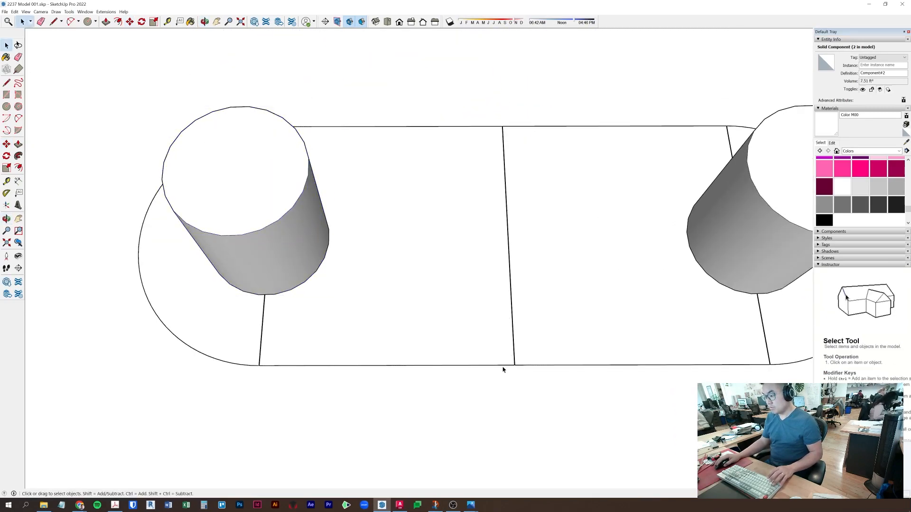
scroll(504, 369, up, 3)
double_click(503, 368)
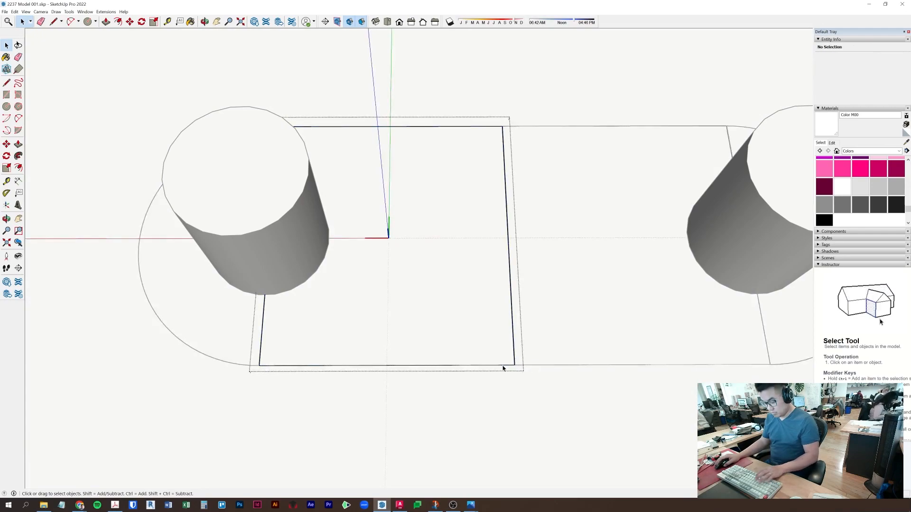
key(l)
click(514, 365)
click(264, 365)
key(p)
click(350, 318)
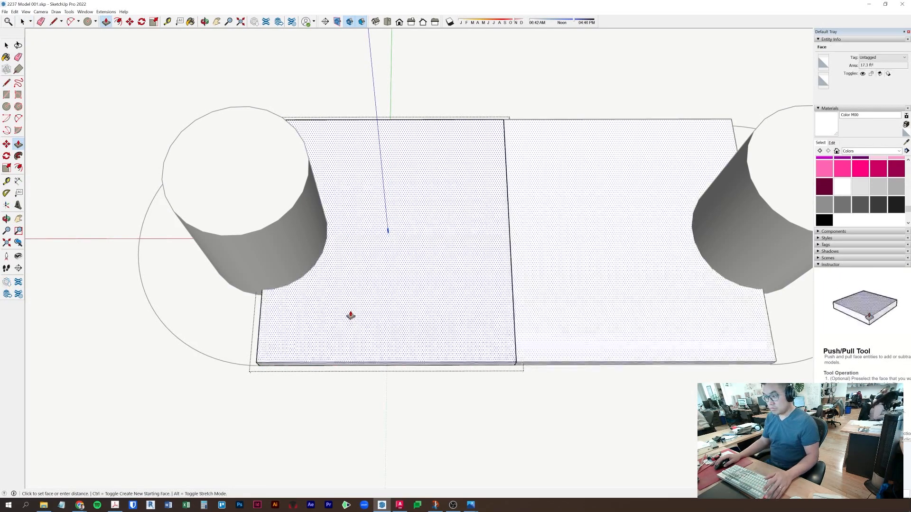
key(Escape)
key(space)
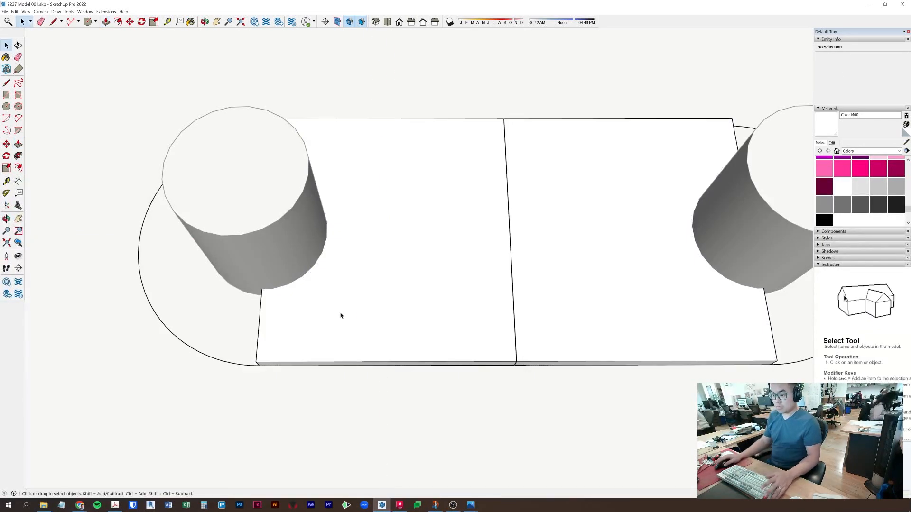
scroll(240, 366, up, 3)
middle_drag(240, 368, 494, 301)
- Inside the slab group, close one rounded end with a line and delete a stray face
scroll(437, 386, up, 3)
double_click(441, 385)
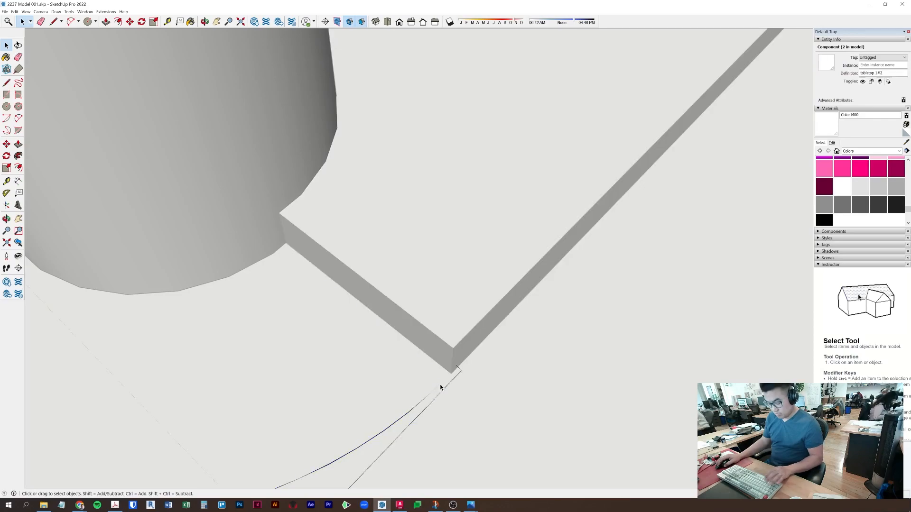
key(l)
key(space)
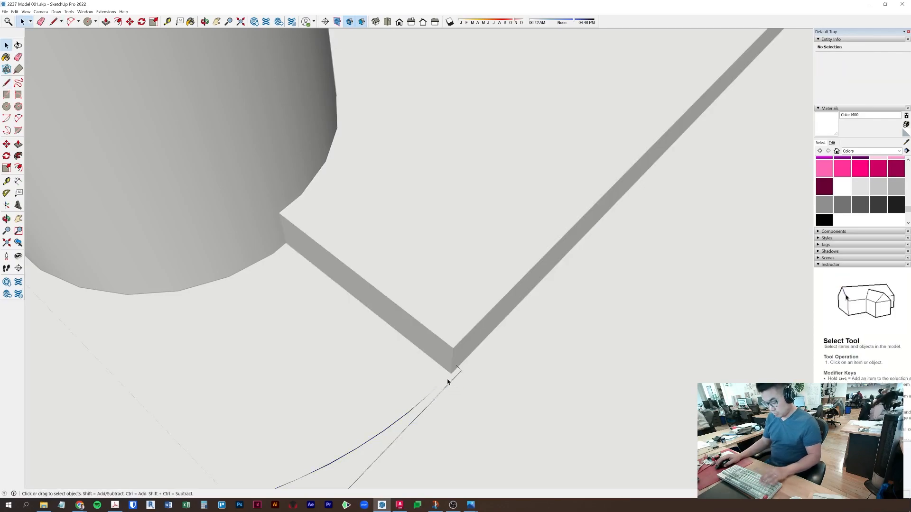
key(l)
middle_drag(295, 354, 376, 110)
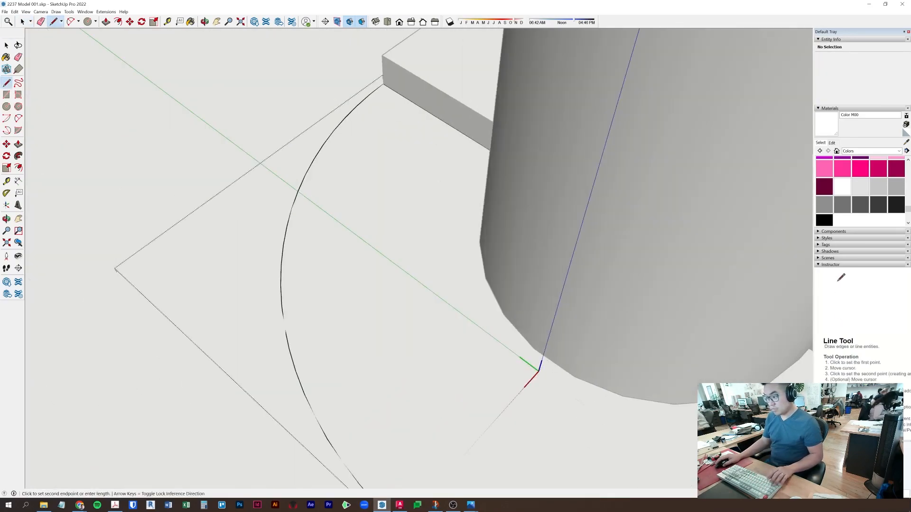
click(383, 84)
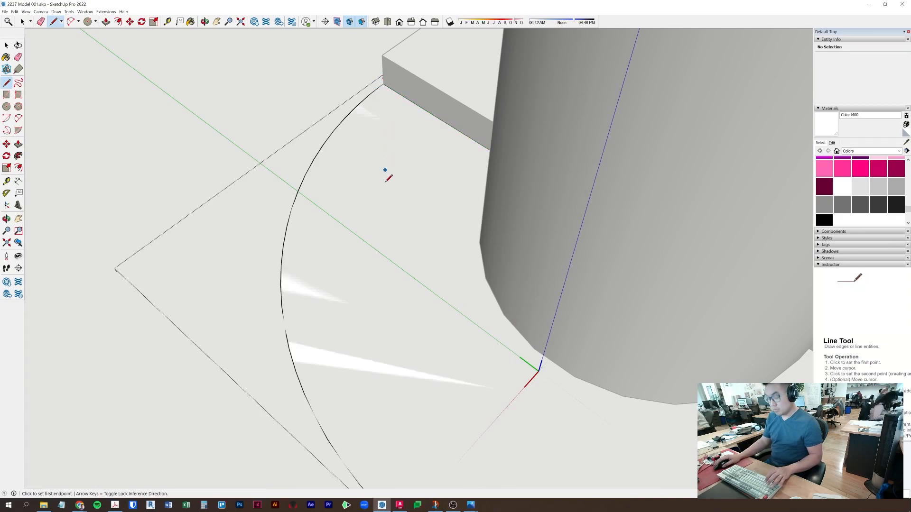
key(p)
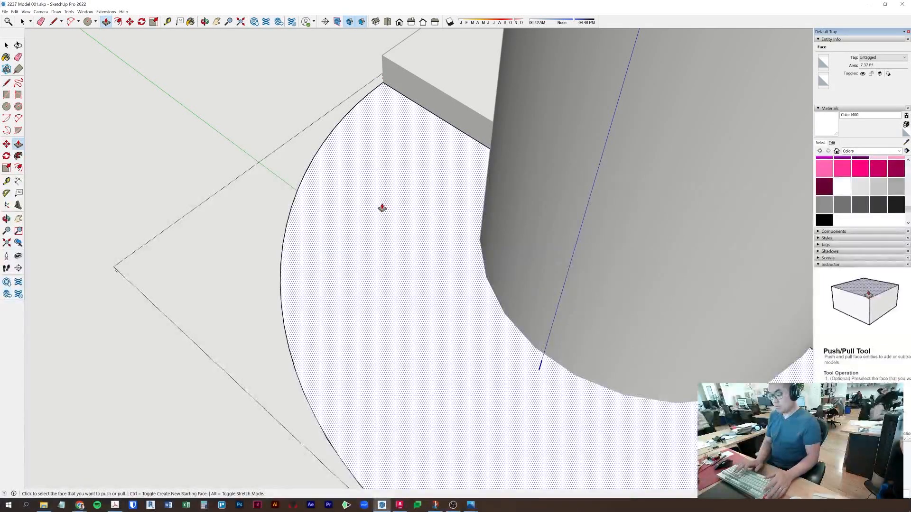
key(Delete)
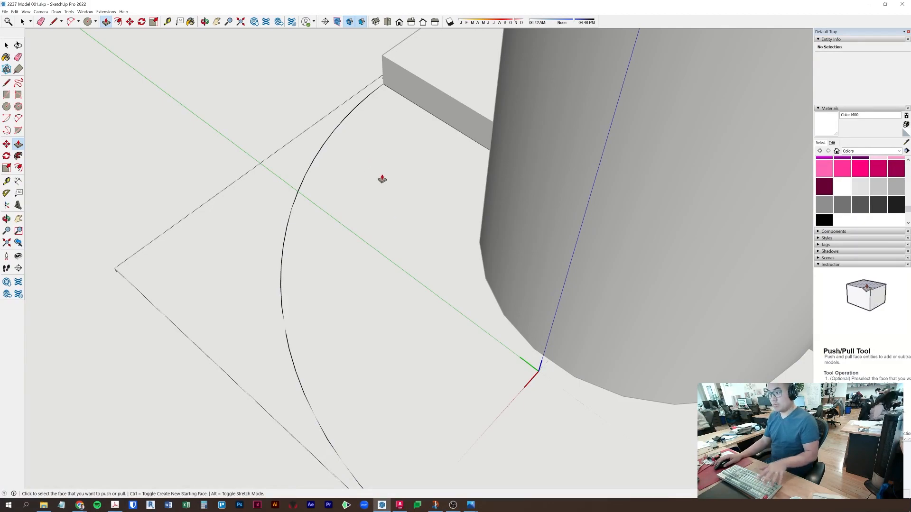
key(space)
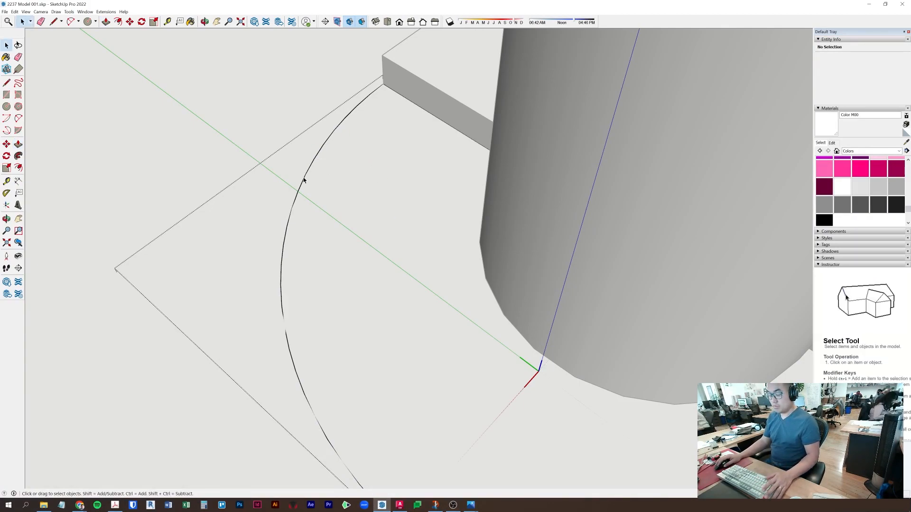
- Close the other rounded end into a face and pull it up to a thickness of 3
key(l)
click(385, 83)
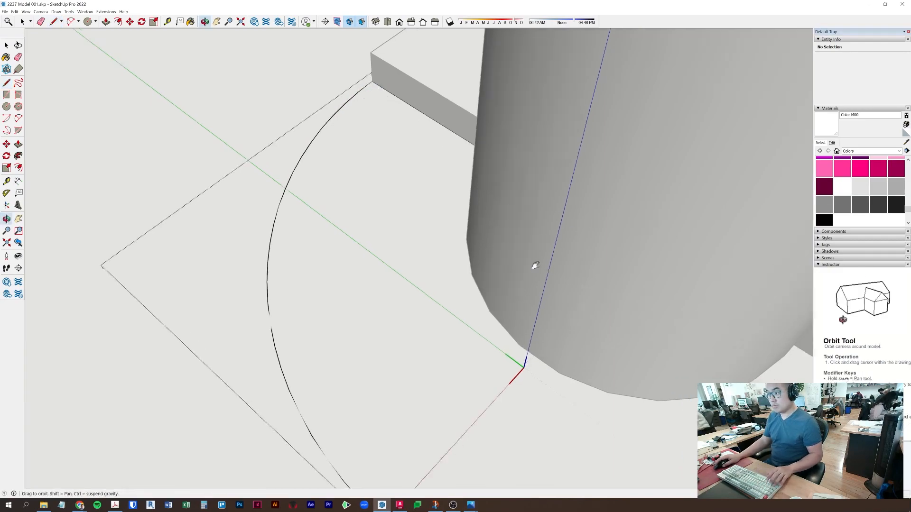
middle_drag(565, 275, 345, 258)
click(569, 327)
key(p)
click(493, 339)
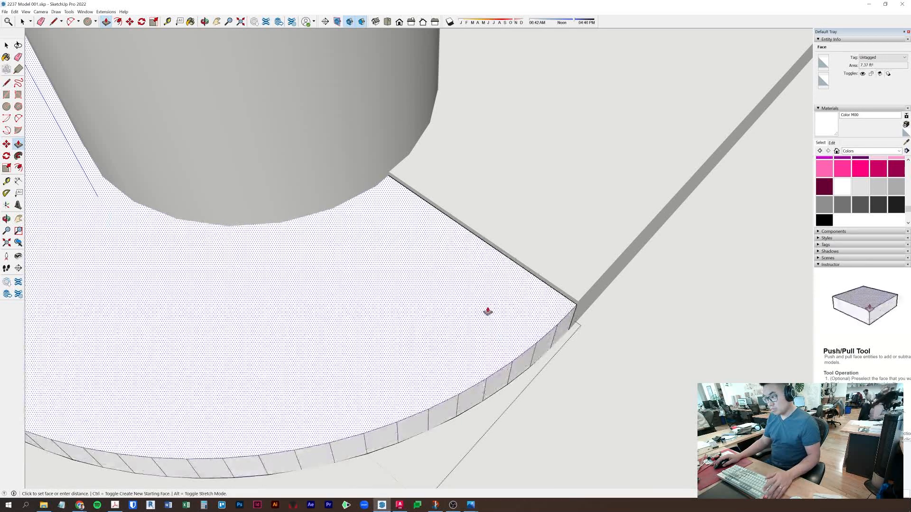
text(3)
key(Return)
key(space)
key(Escape)
- Select the slab geometry, then exit the group to view the finished tabletop
triple_click(487, 308)
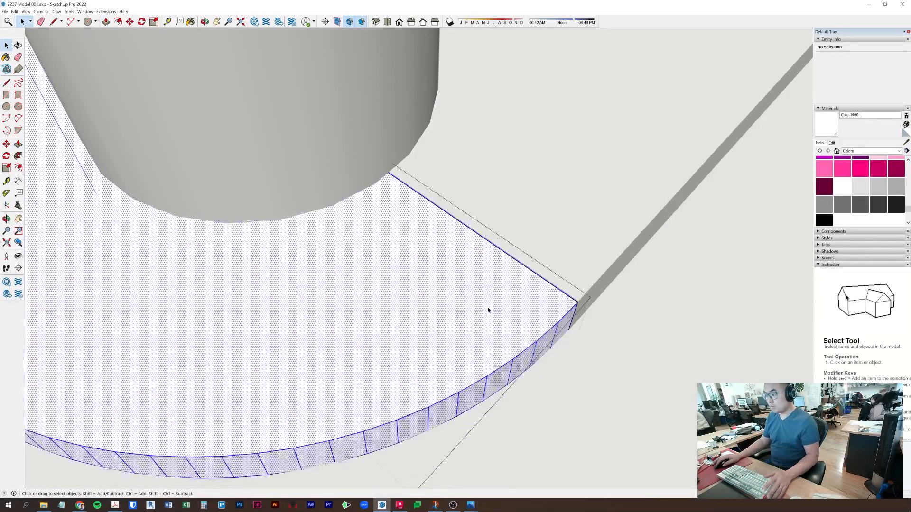
scroll(522, 296, down, 7)
click(599, 286)
middle_drag(602, 287, 380, 328)
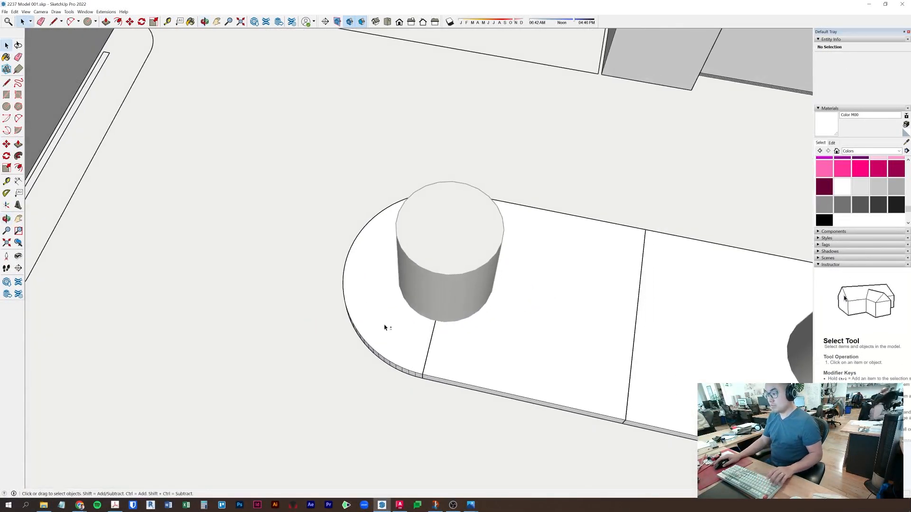
click(379, 328)
shift+middle_drag(704, 380, 391, 197)
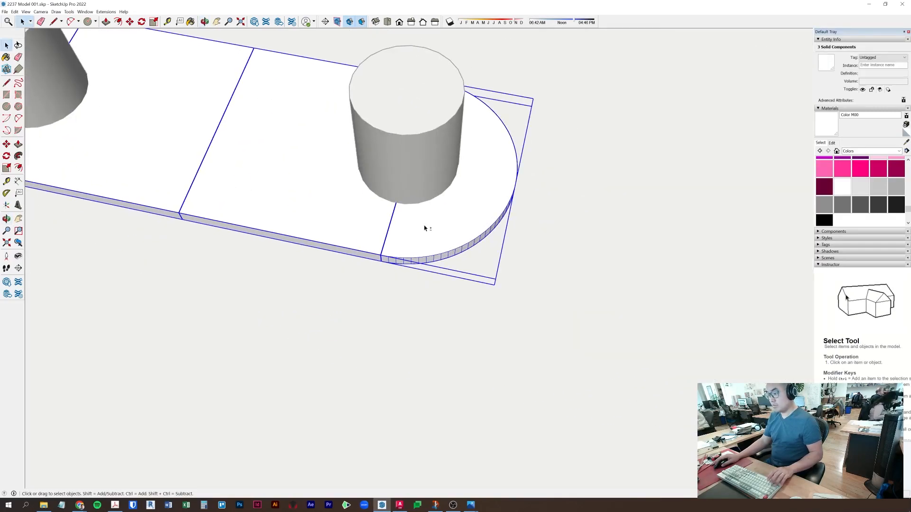
scroll(388, 227, up, 2)
key(m)
click(322, 187)
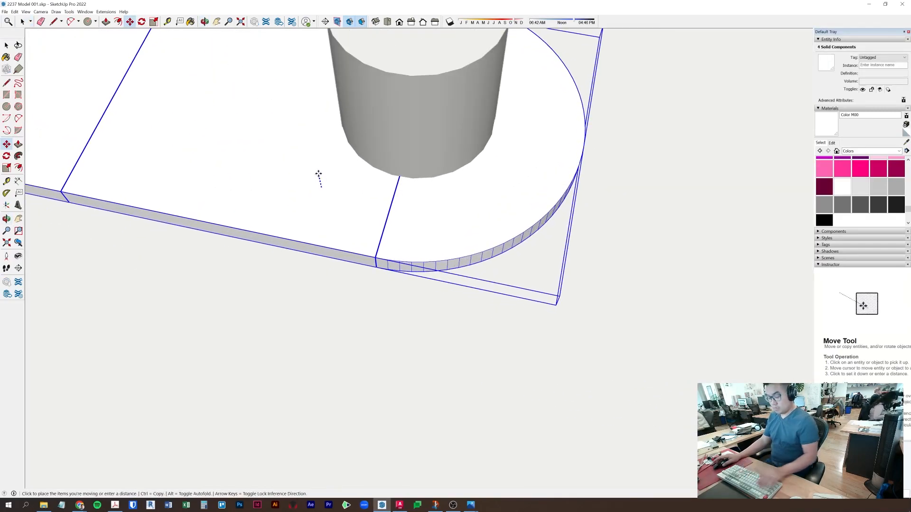
key(Return)
key(space)
click(320, 178)
shift+middle_drag(370, 198, 406, 124)
middle_drag(432, 166, 436, 152)
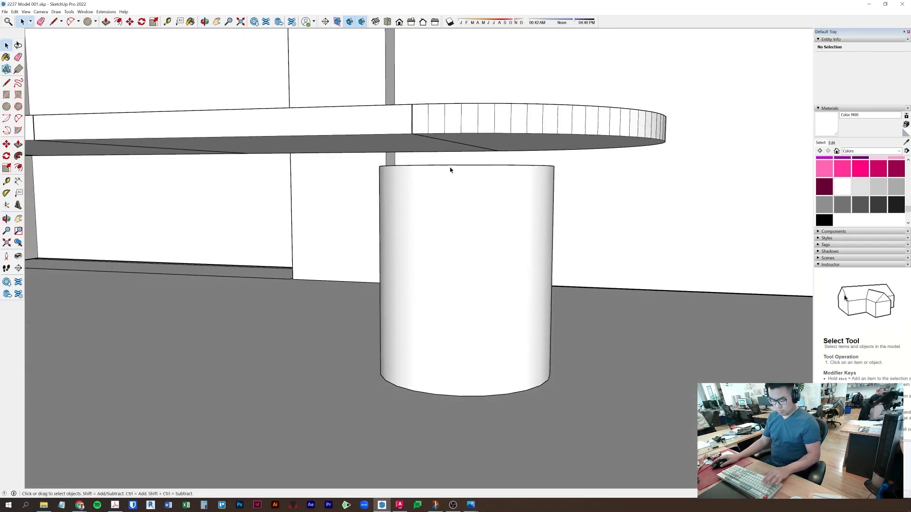
key(t)
click(412, 99)
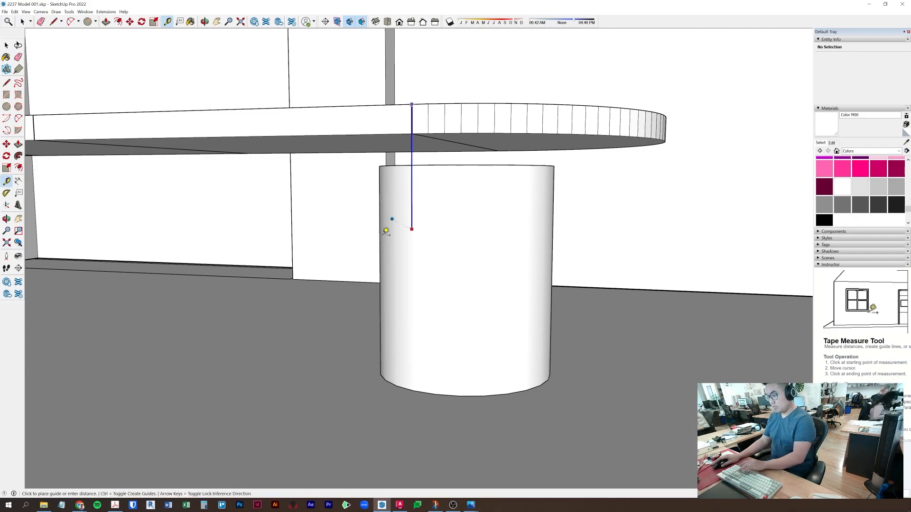
click(287, 357)
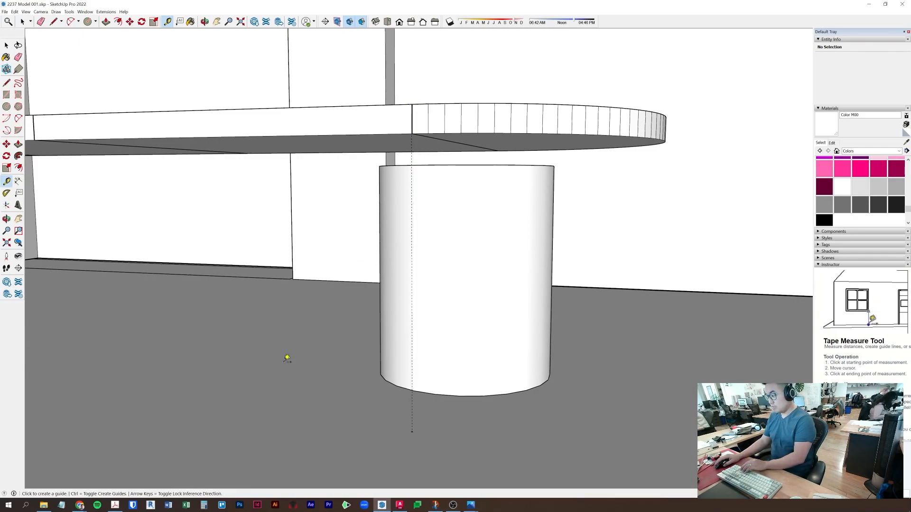
key(m)
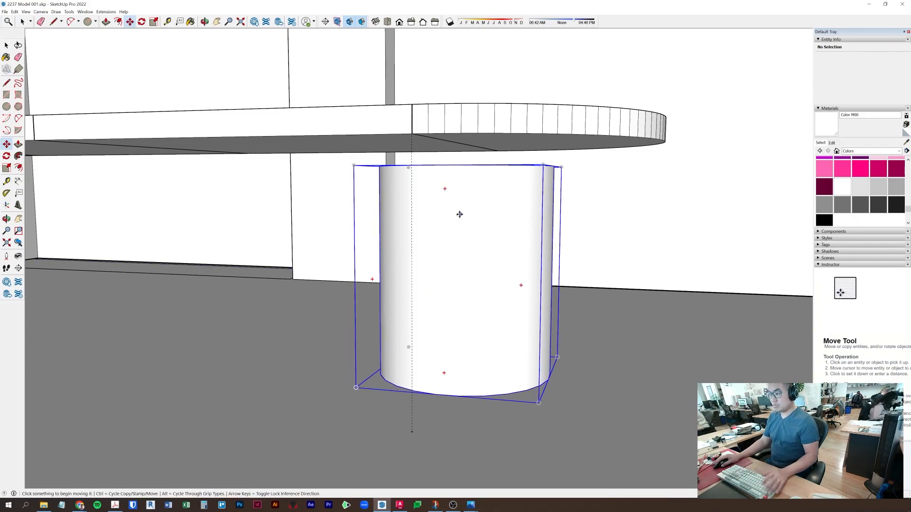
key(space)
double_click(369, 133)
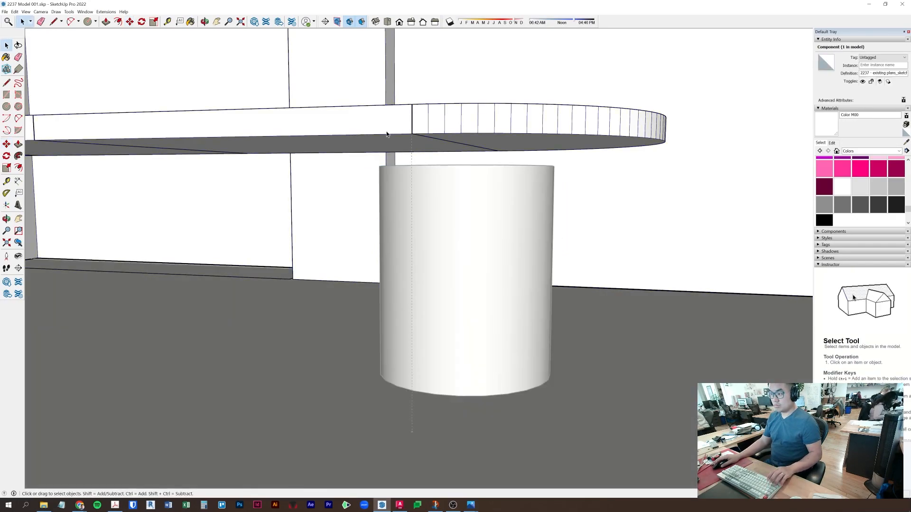
click(425, 127)
shift+click(369, 126)
middle_drag(369, 129, 672, 138)
middle_drag(542, 218, 414, 220)
scroll(404, 291, up, 8)
middle_drag(406, 346, 503, 206)
key(m)
shift+middle_drag(666, 212, 476, 219)
click(392, 227)
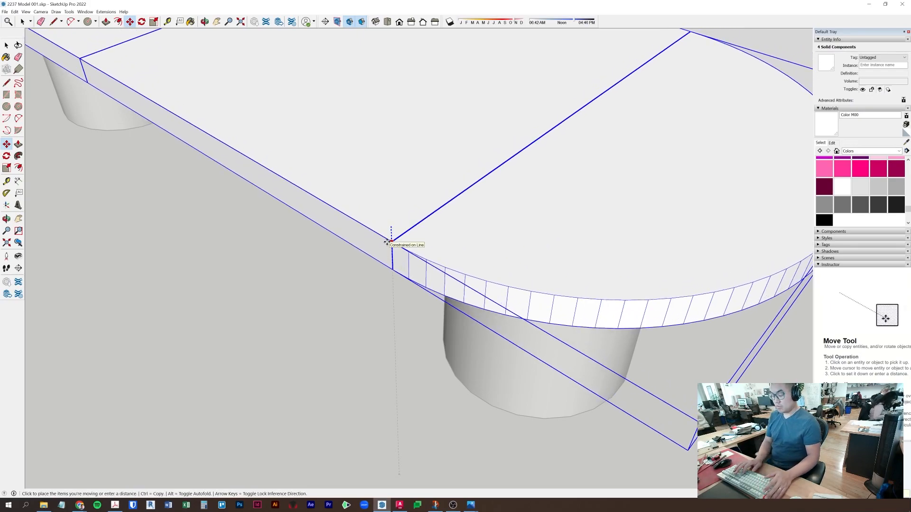
key(space)
key(ctrl+t)
scroll(388, 243, down, 6)
middle_drag(392, 238, 483, 311)
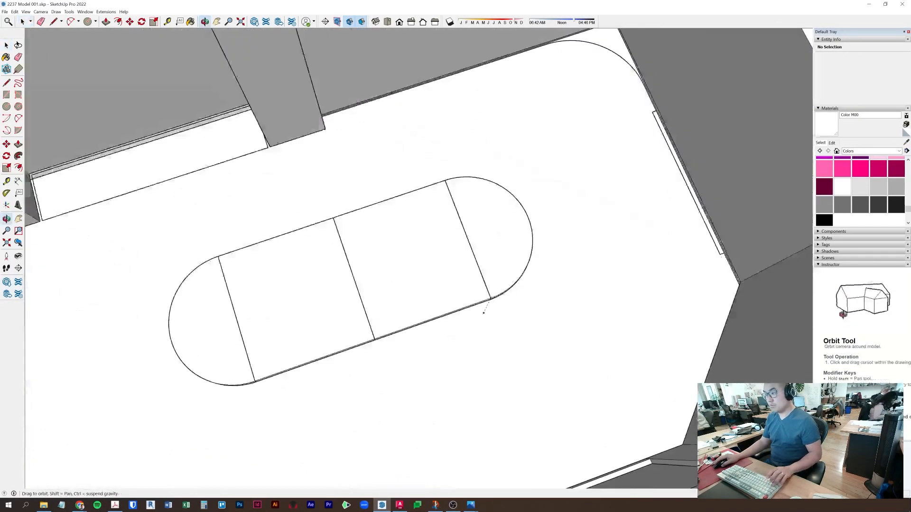
- Download the Cosm Mid Back chair from the 'cosm' search results and place it near the table
scroll(402, 339, down, 3)
middle_drag(401, 341, 449, 287)
click(834, 231)
click(826, 318)
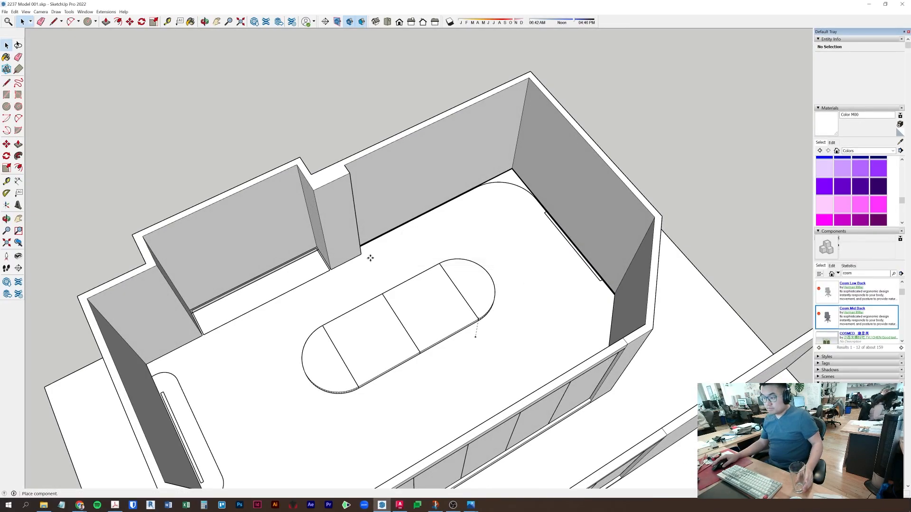
click(384, 284)
middle_drag(437, 244, 366, 245)
scroll(396, 243, up, 5)
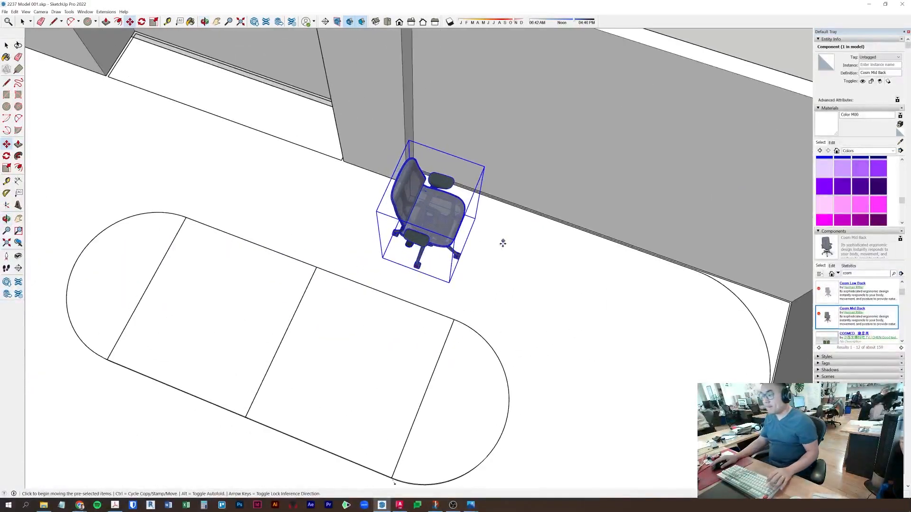
scroll(490, 270, up, 2)
middle_drag(490, 271, 518, 187)
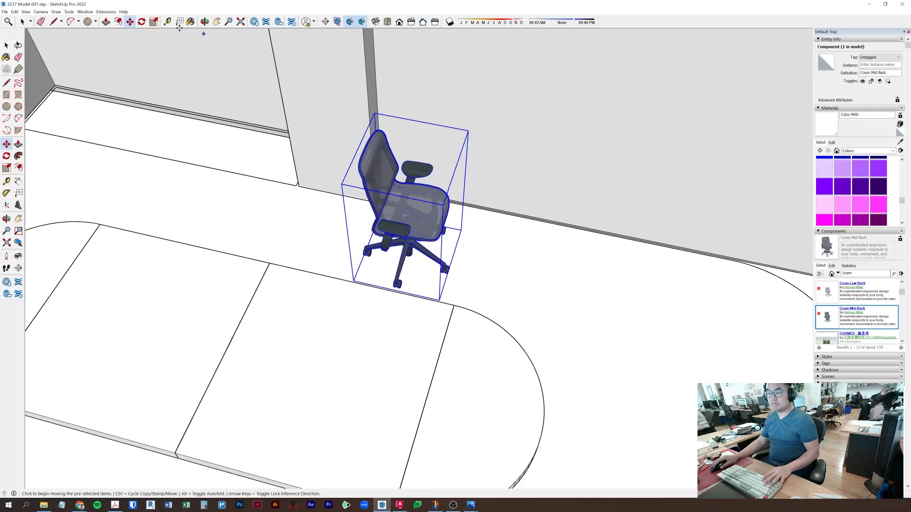
click(142, 22)
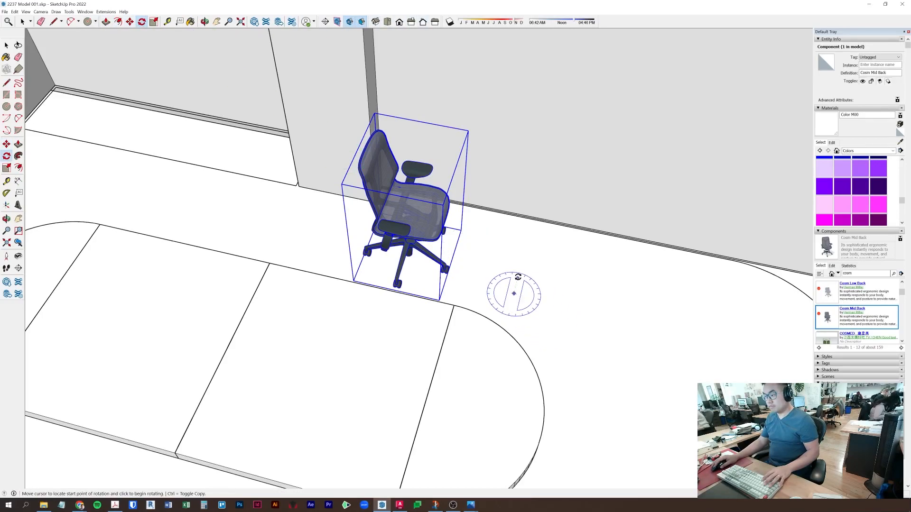
key(m)
middle_drag(517, 308, 740, 308)
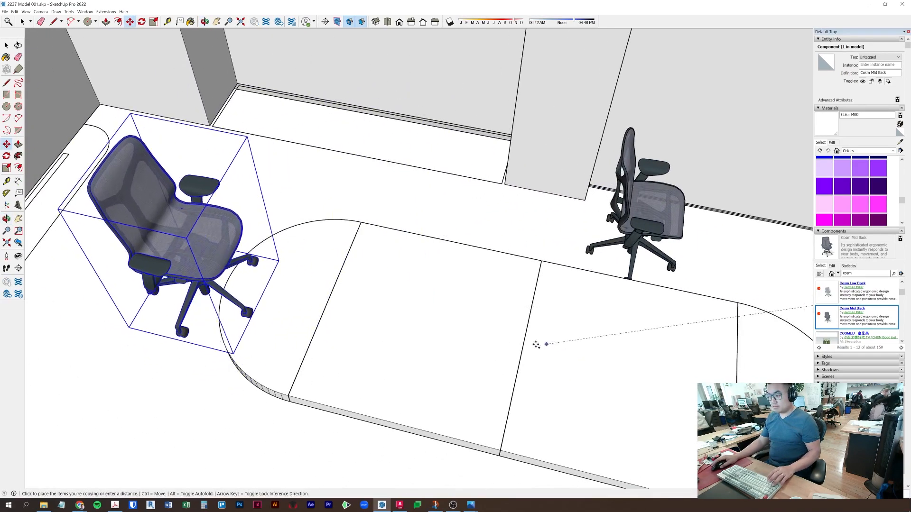
- Set a chair copy at the table's rounded end
click(398, 473)
shift+middle_drag(233, 432, 351, 334)
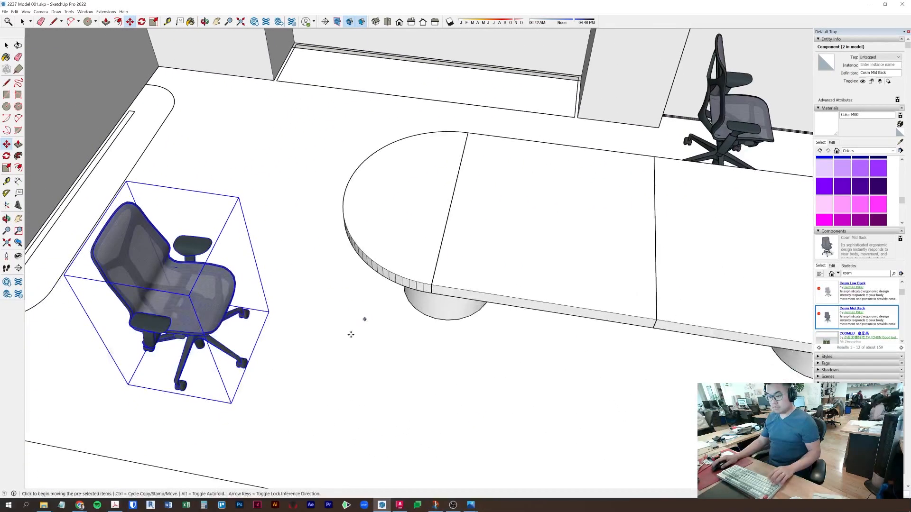
click(256, 448)
click(420, 352)
key(space)
shift+middle_drag(667, 285, 412, 429)
- Rotate the chair by the wall 90° so it faces the table
click(556, 290)
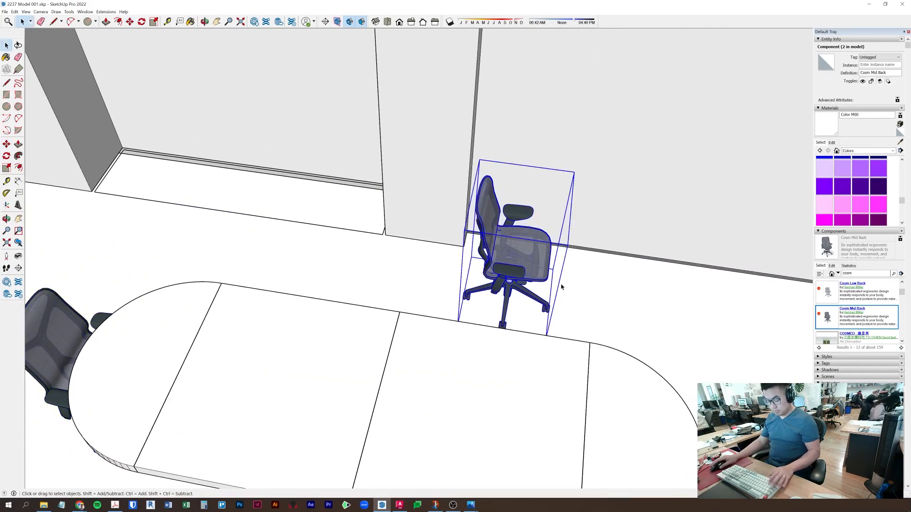
key(r)
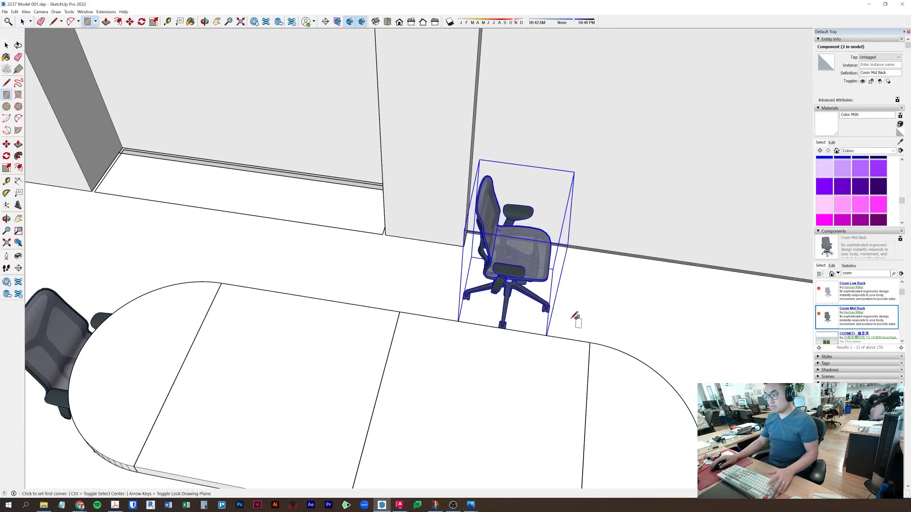
click(141, 22)
click(602, 315)
click(602, 291)
click(634, 319)
key(m)
scroll(748, 329, down, 3)
shift+middle_drag(748, 329, 484, 270)
- Move the rotated chair against the table's long side
click(595, 310)
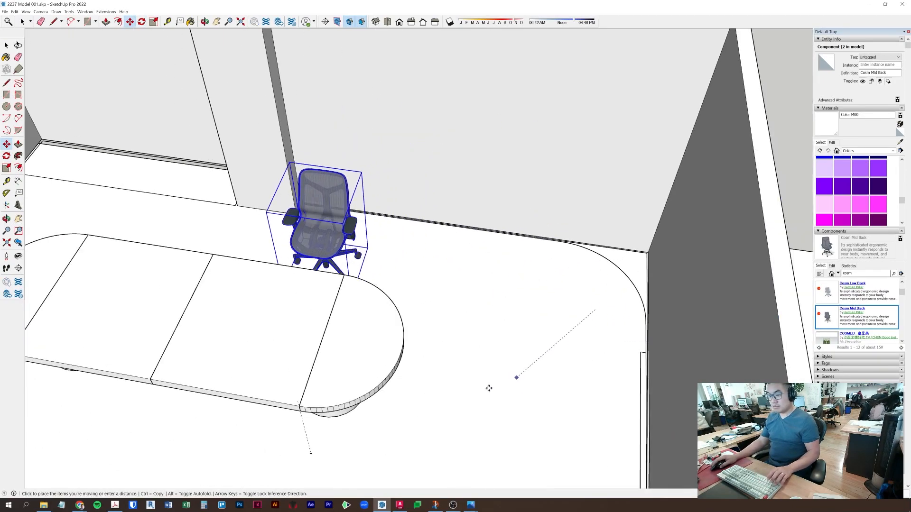
click(399, 391)
shift+middle_drag(423, 411, 702, 480)
middle_drag(593, 343, 633, 357)
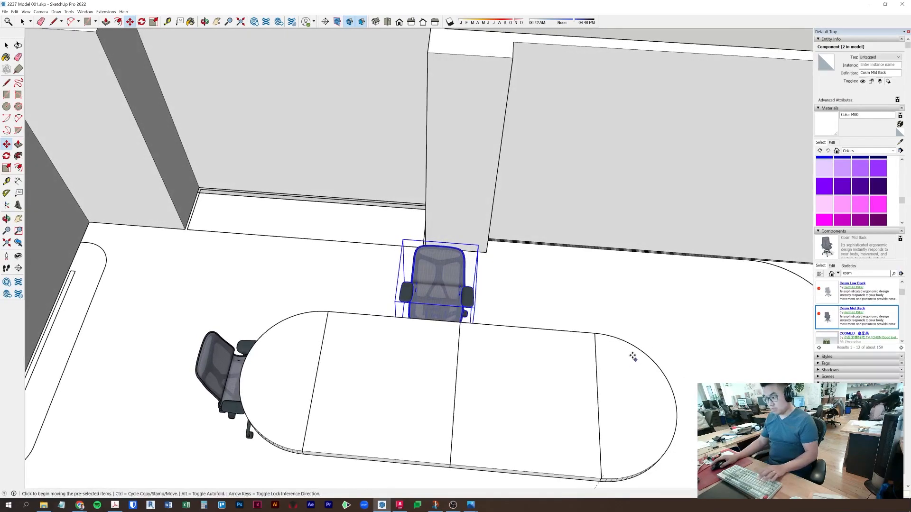
click(734, 292)
click(656, 302)
- Copy the chair to the right at an exact spacing, then shift both chairs left
key(ctrl)
click(425, 284)
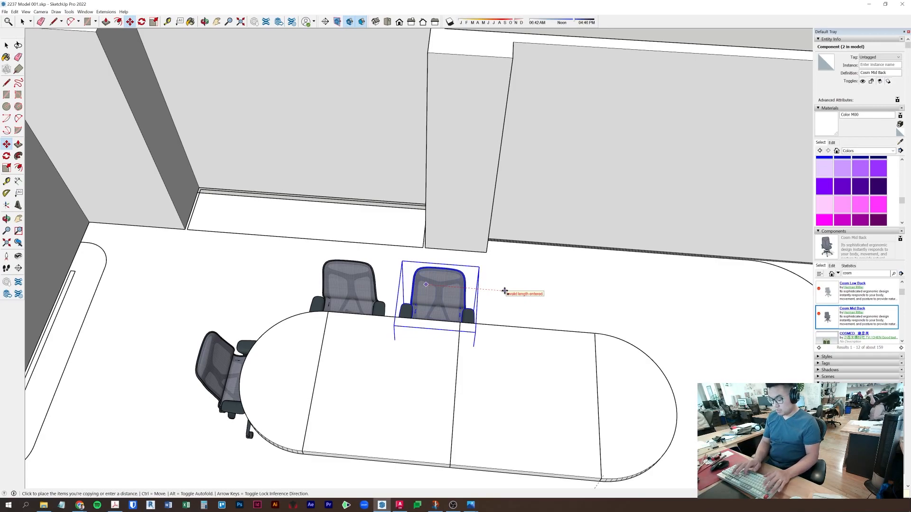
key(Return)
key(space)
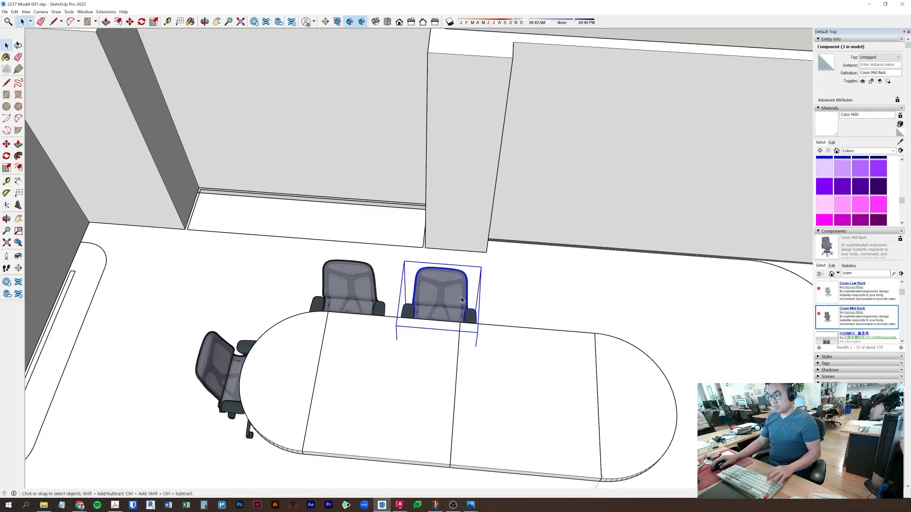
shift+click(360, 295)
key(m)
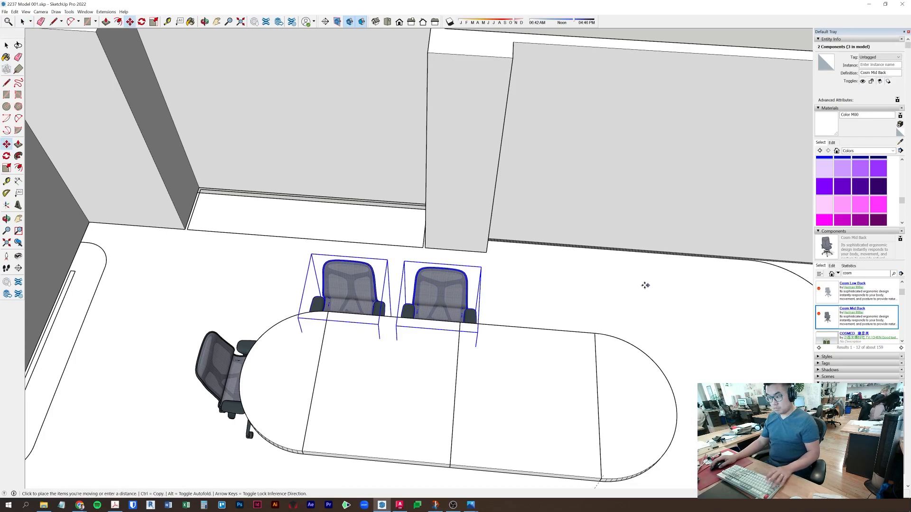
click(640, 285)
click(639, 285)
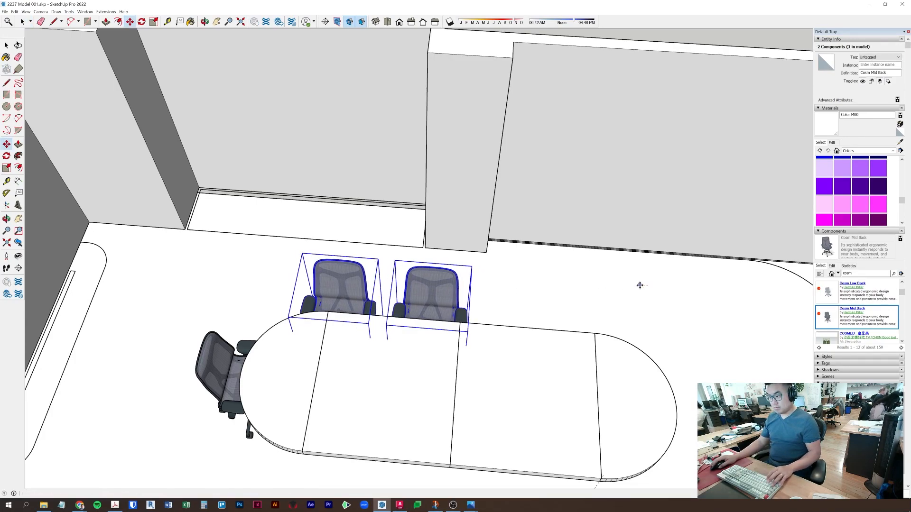
key(Escape)
key(space)
- Reposition the right-hand chair along the table side
click(429, 295)
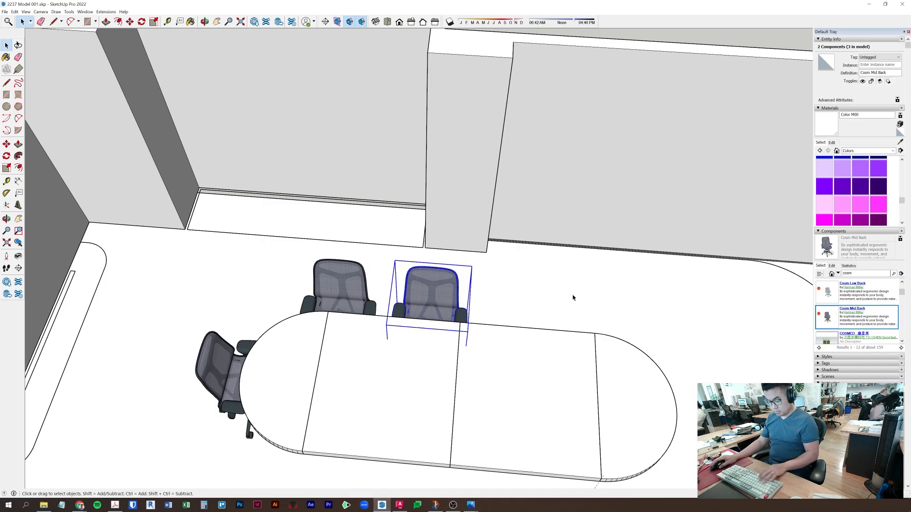
key(m)
click(612, 286)
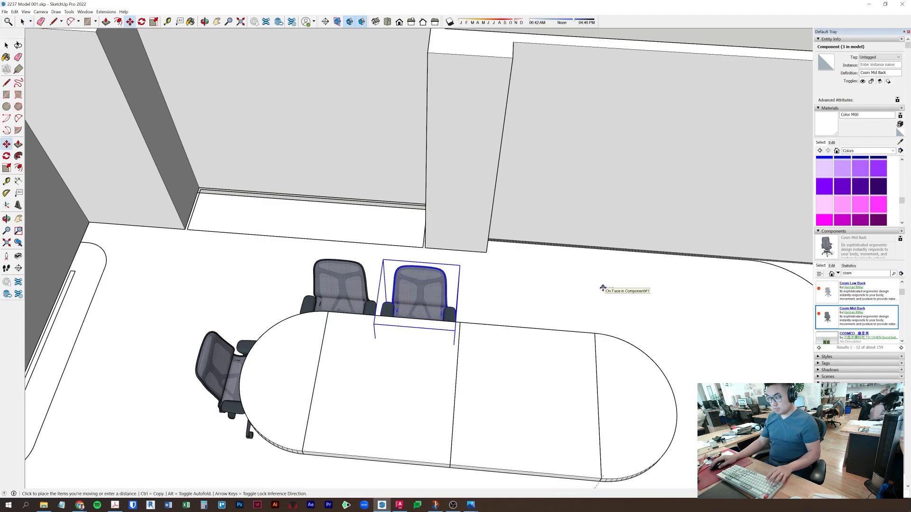
key(Return)
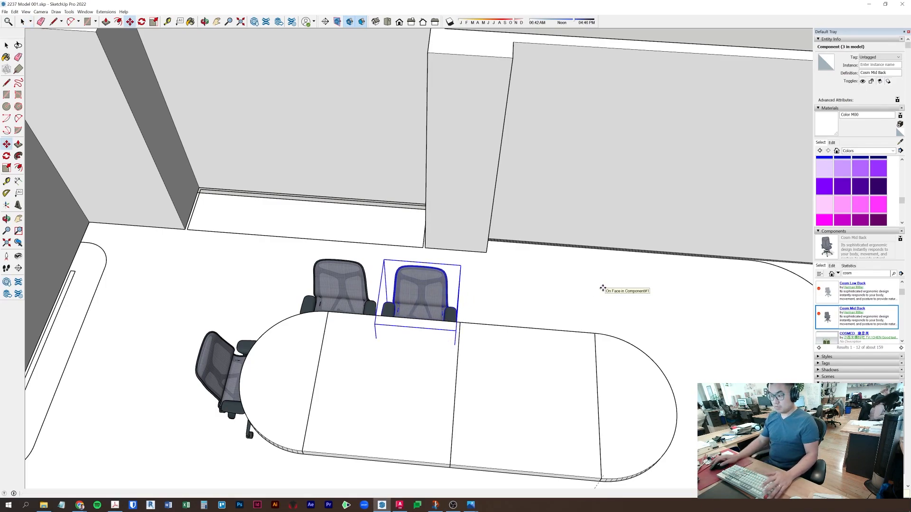
key(space)
- Copy the two chairs along the table at an exact distance to make four
key(m)
key(ctrl)
click(522, 291)
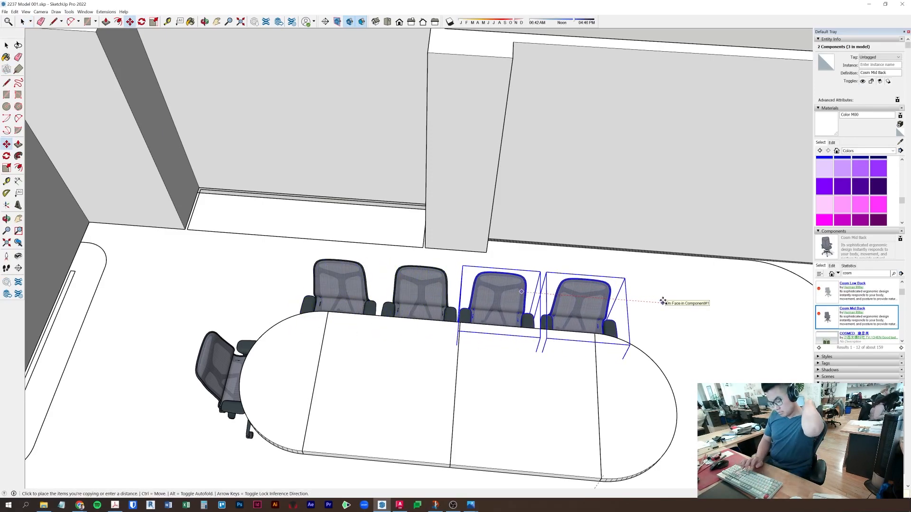
key(Return)
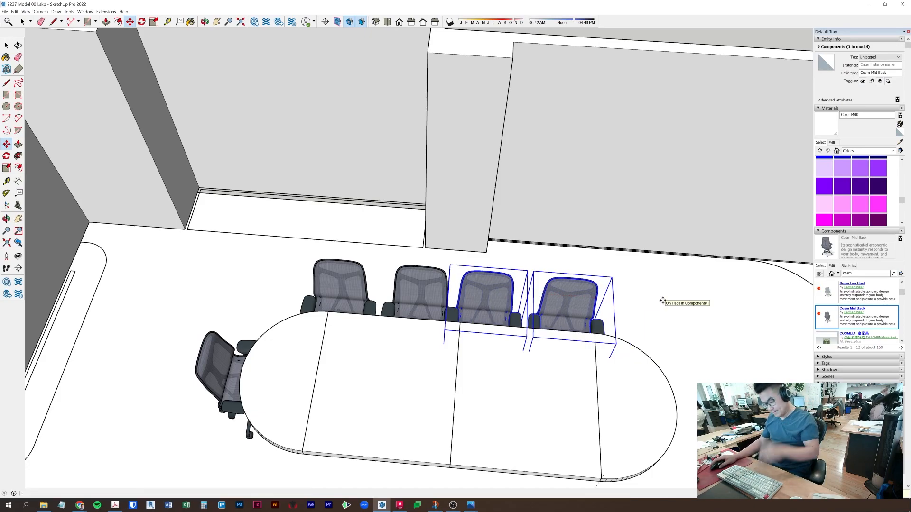
click(643, 298)
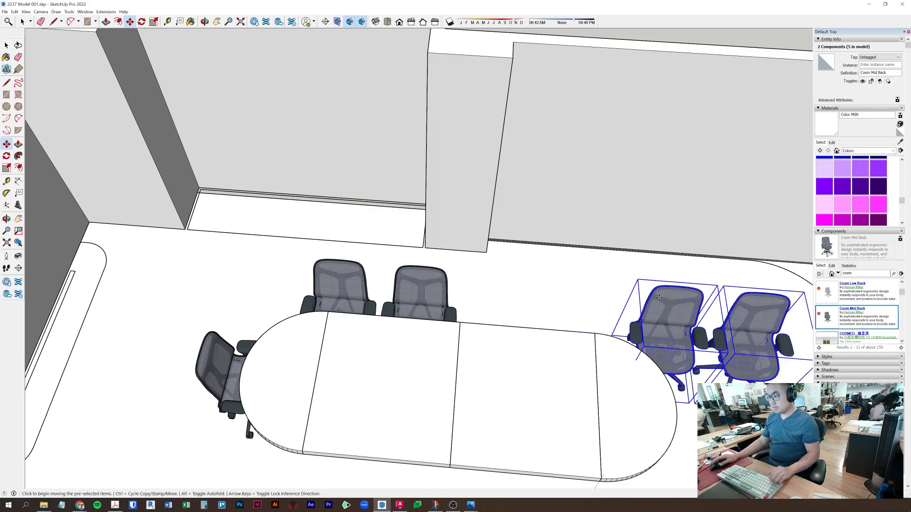
key(Return)
key(space)
- Copy the four side chairs across to the table's opposite side
middle_drag(713, 321, 491, 364)
scroll(578, 330, down, 2)
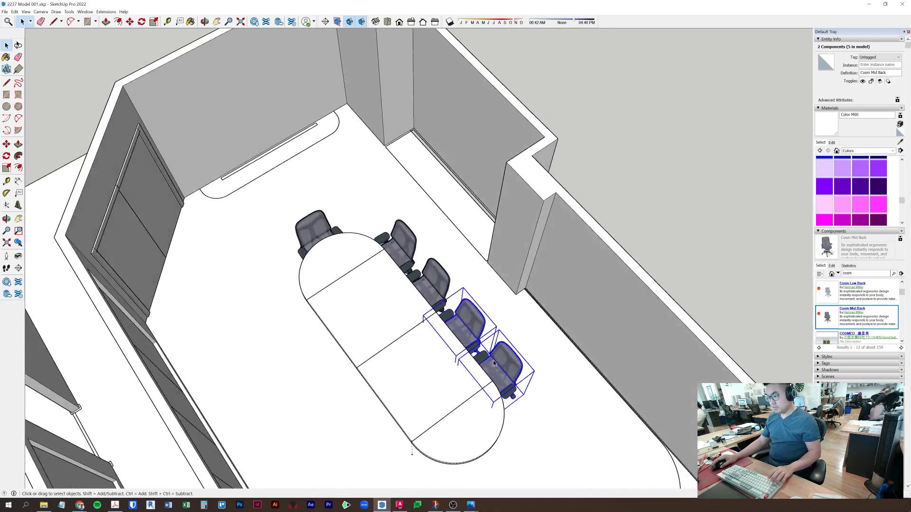
middle_drag(408, 252, 449, 393)
click(520, 442)
key(ctrl)
middle_drag(520, 442, 451, 337)
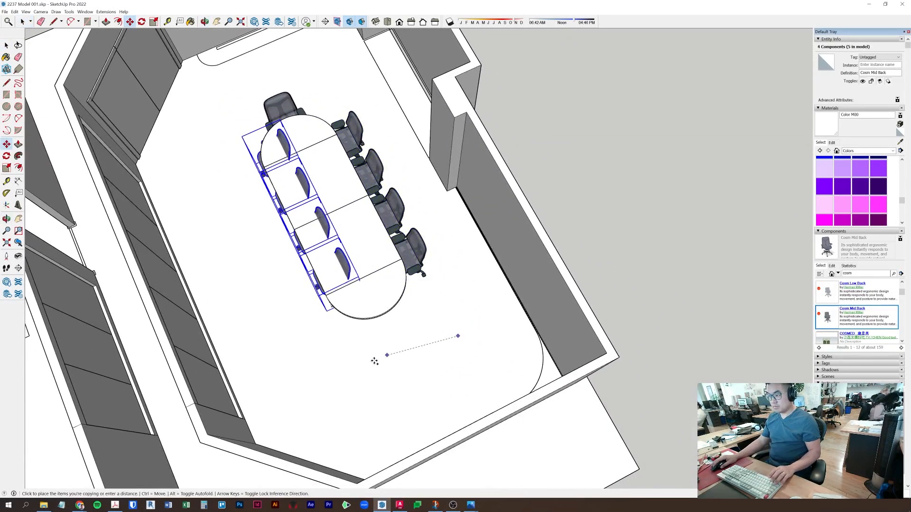
- Place the four chair copies on the other side and mirror them along the red axis
click(274, 270)
key(space)
right_click(262, 273)
mouse_move(314, 369)
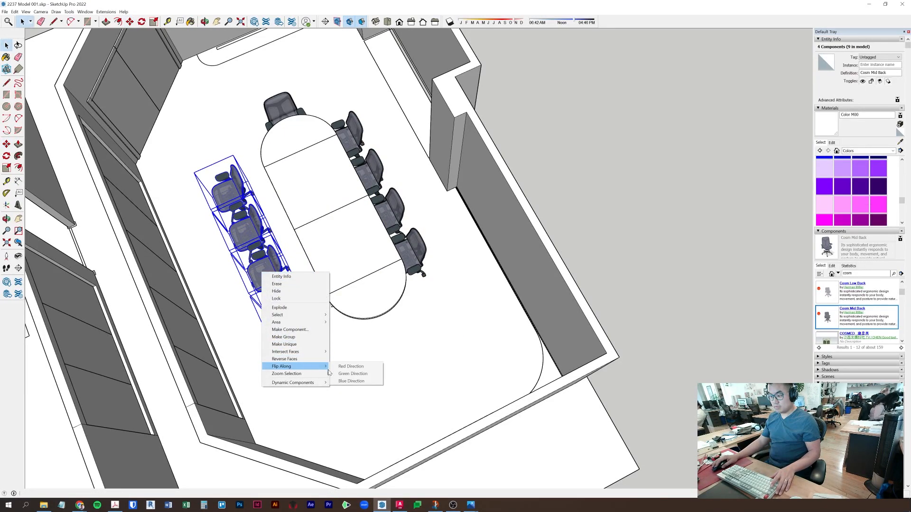
click(373, 367)
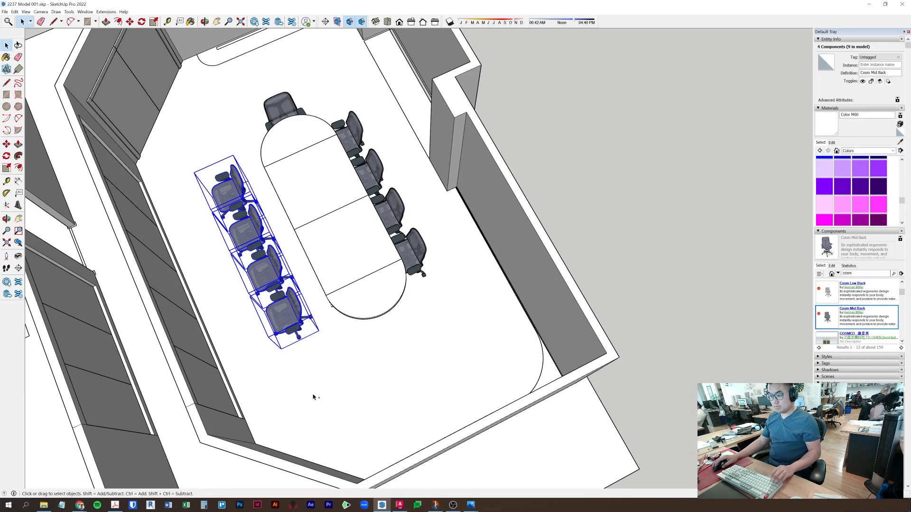
click(313, 397)
- Flip three of the chair copies along the green direction and pick them up to move
click(282, 310)
shift+click(264, 268)
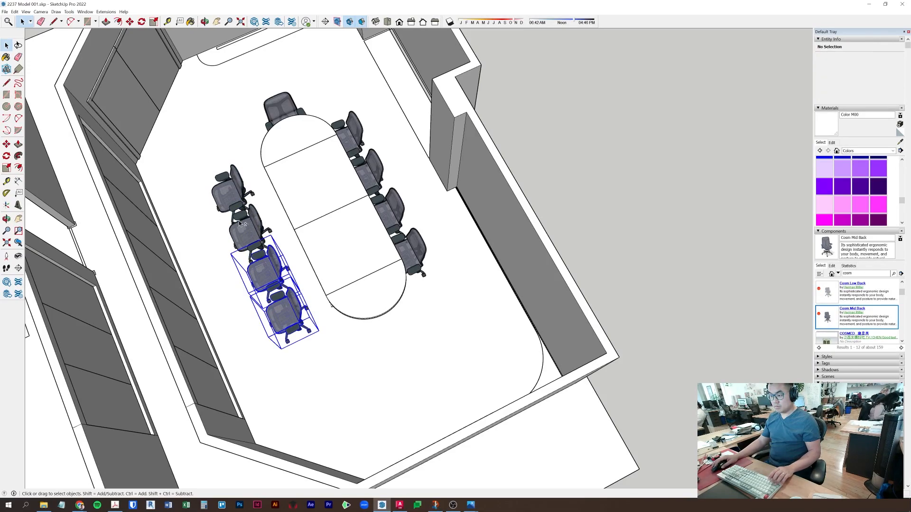
shift+click(229, 194)
right_click(229, 193)
mouse_move(284, 287)
click(323, 295)
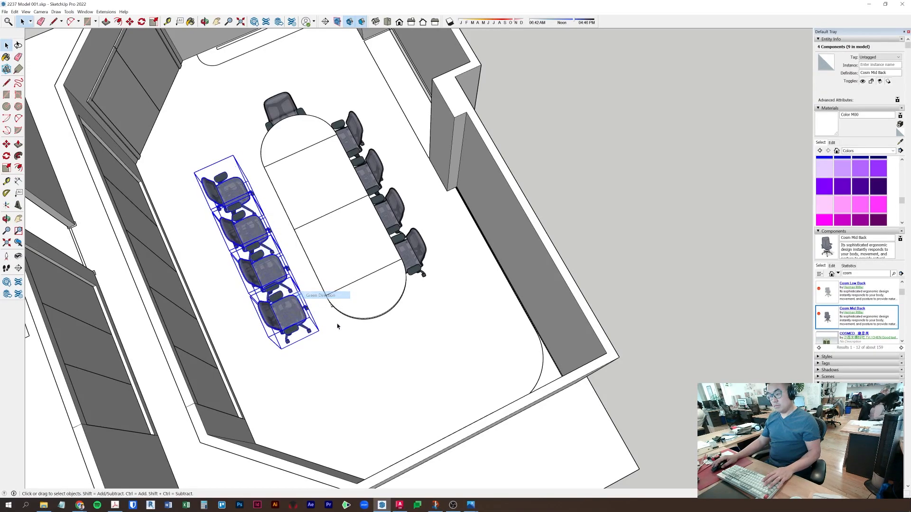
scroll(342, 356, up, 3)
key(m)
click(358, 398)
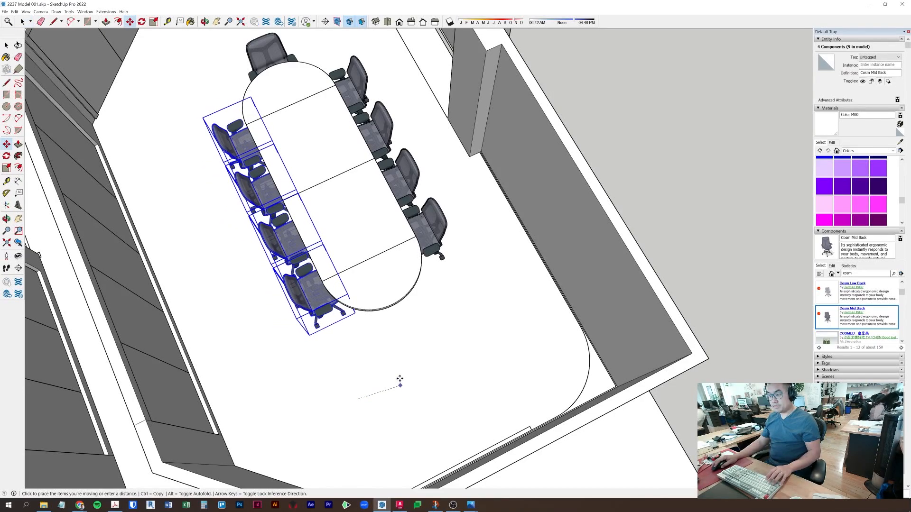
- Copy the top chair with Ctrl+Move and set it at the table's rounded end
click(271, 55)
middle_drag(353, 237, 508, 247)
key(m)
key(ctrl)
click(260, 438)
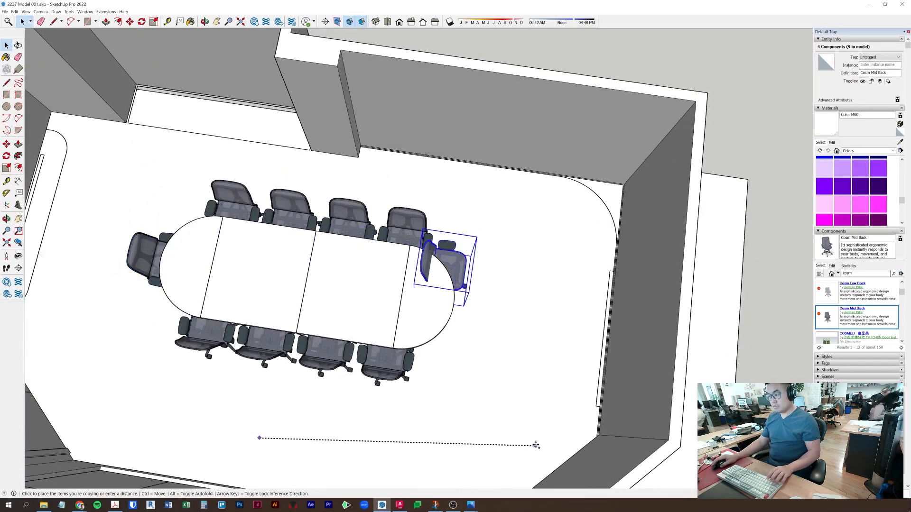
shift+middle_drag(536, 446, 464, 390)
click(409, 418)
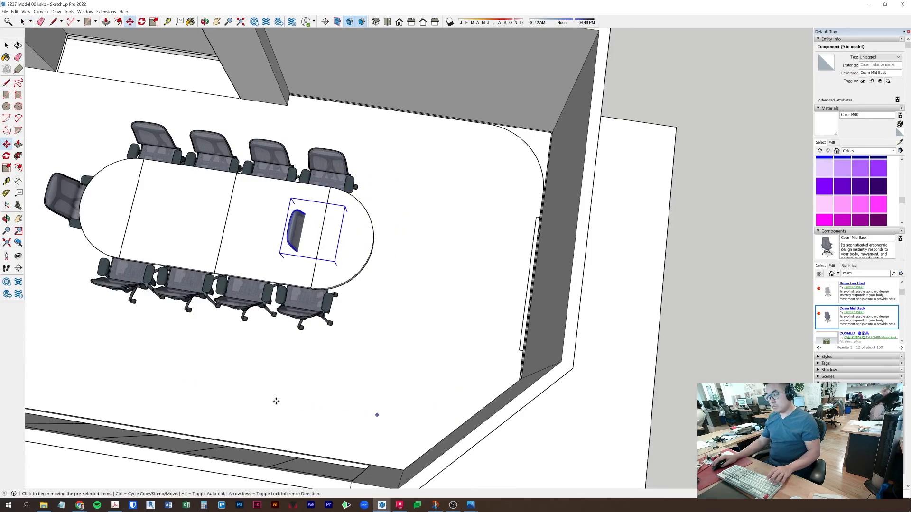
click(245, 393)
click(313, 402)
- Mirror the end chair along its red axis so it faces the table
key(space)
right_click(406, 315)
key(Escape)
right_click(402, 256)
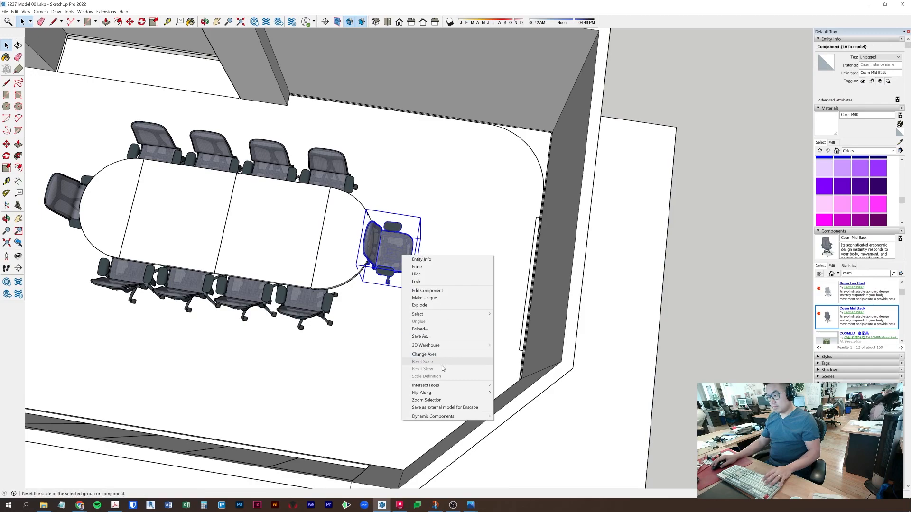
click(395, 276)
right_click(394, 247)
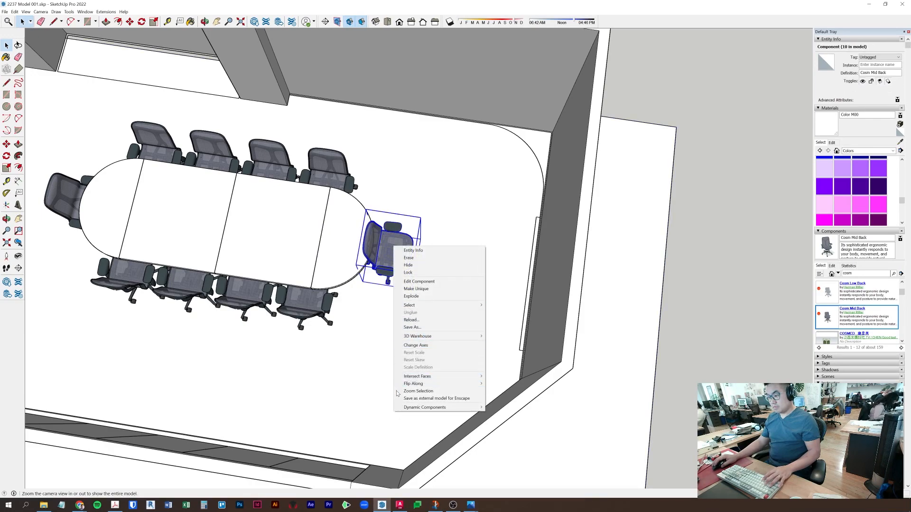
mouse_move(409, 386)
click(512, 384)
- Nudge the flipped chair into place at the table end and clear the selection
middle_drag(321, 360, 447, 361)
key(m)
click(457, 369)
click(446, 369)
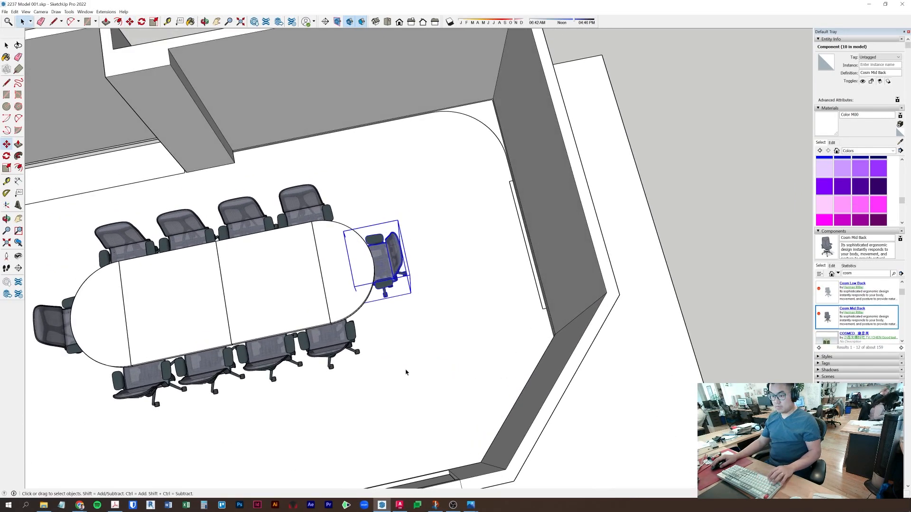
key(space)
scroll(395, 370, down, 5)
click(498, 376)
middle_drag(498, 376, 467, 256)
scroll(466, 257, up, 12)
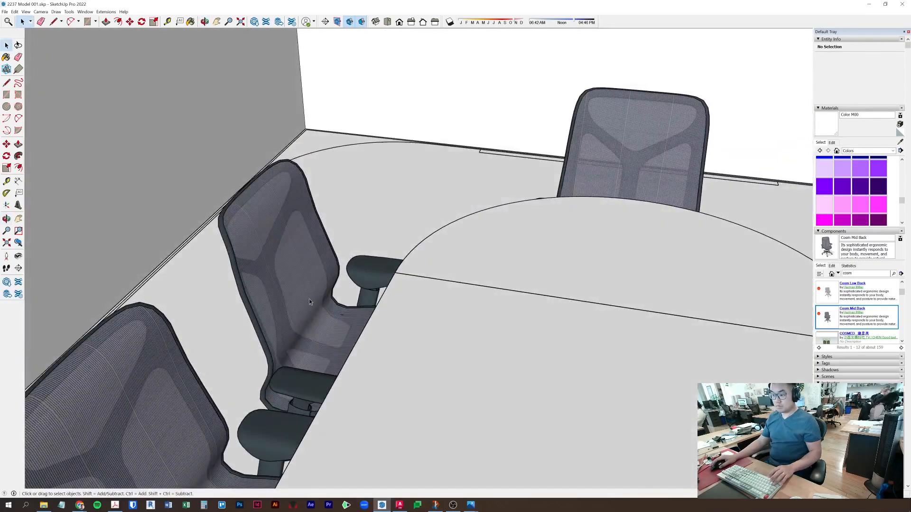
- Sample the end chair's backrest mesh material and tint it reddish pink
click(283, 274)
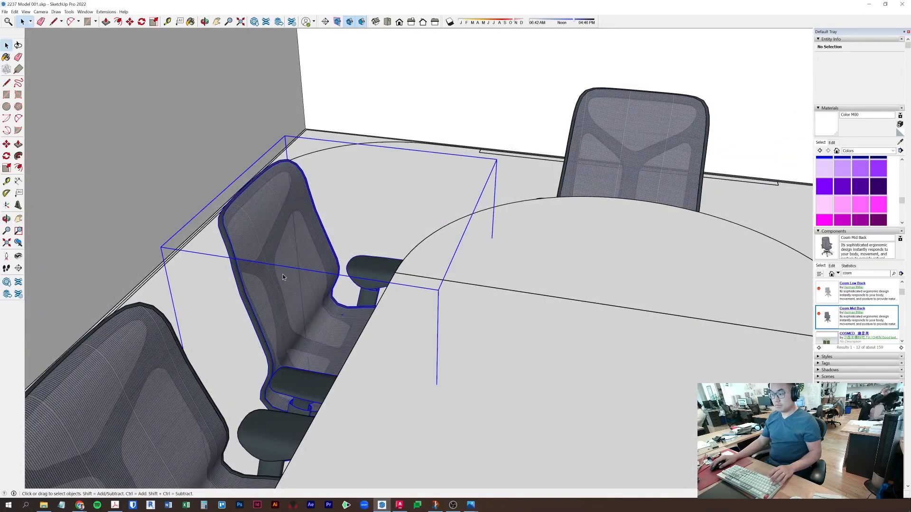
double_click(289, 272)
click(286, 257)
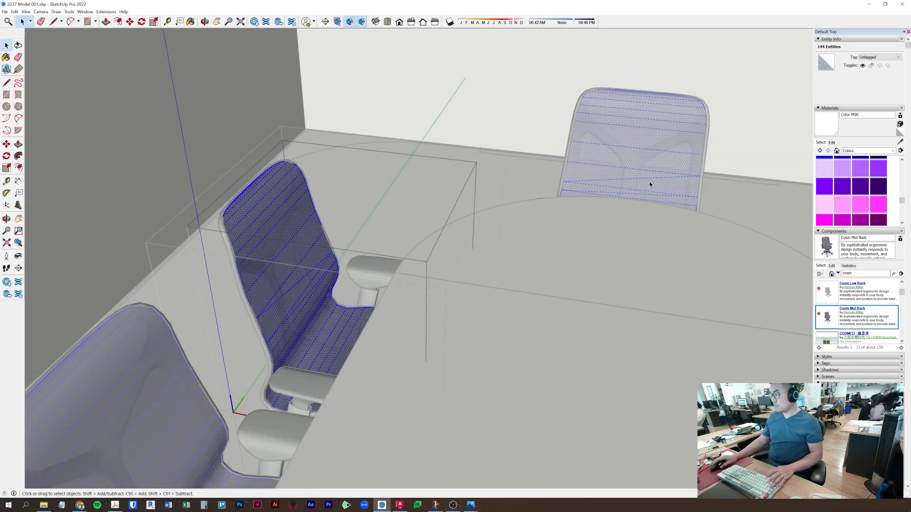
click(900, 142)
click(248, 254)
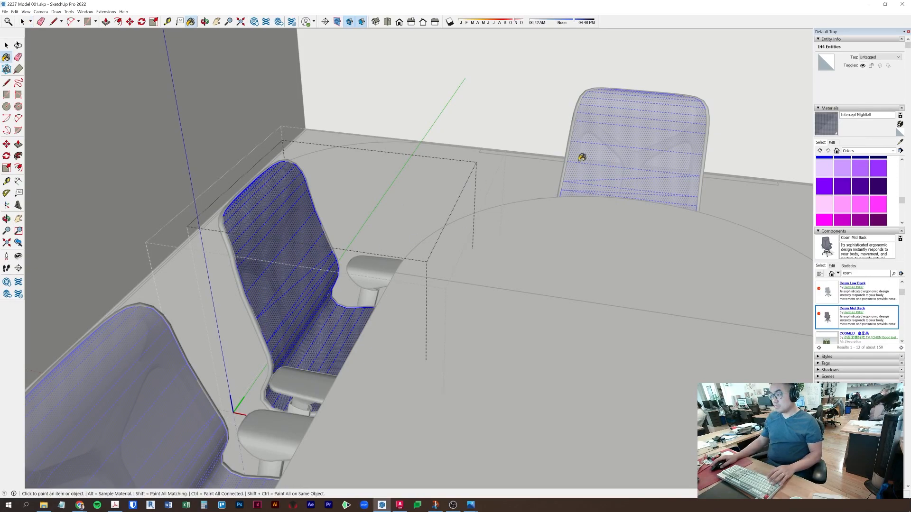
click(832, 143)
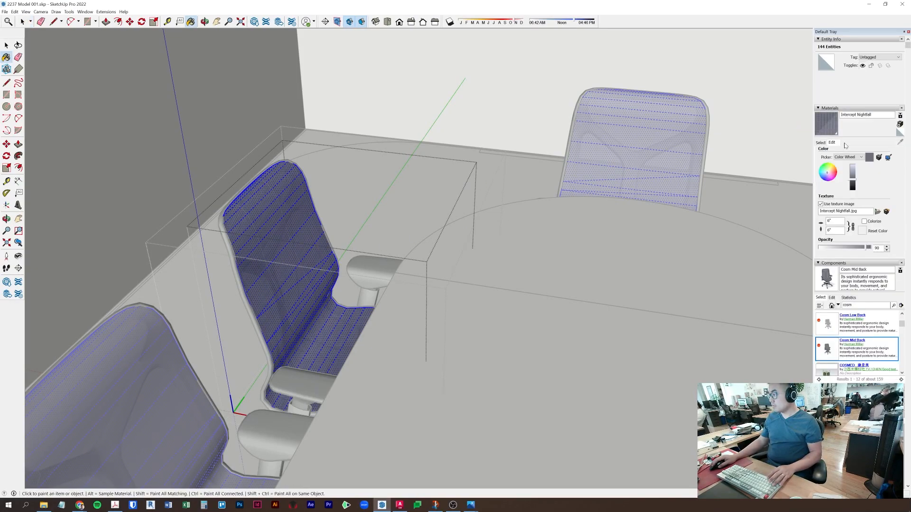
click(835, 175)
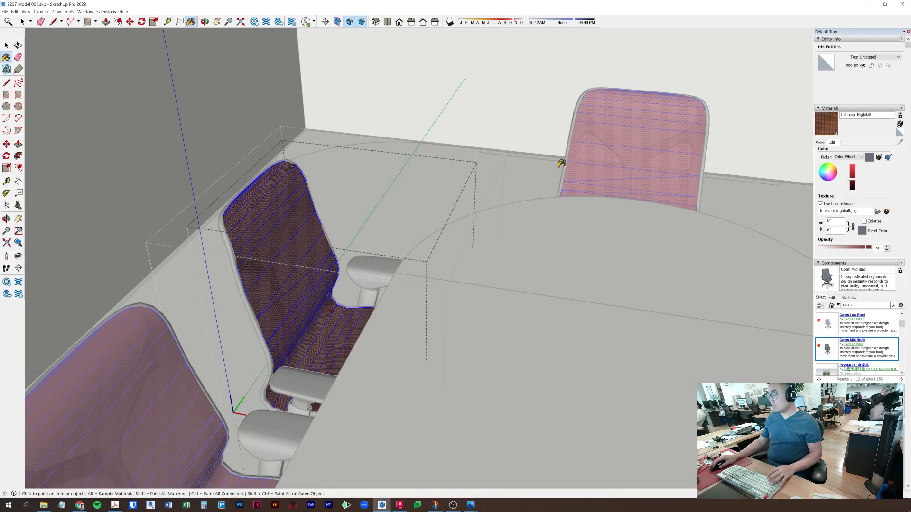
- Select all parts of the middle chair and brighten the mesh to a stronger red
key(space)
click(369, 216)
scroll(380, 237, down, 3)
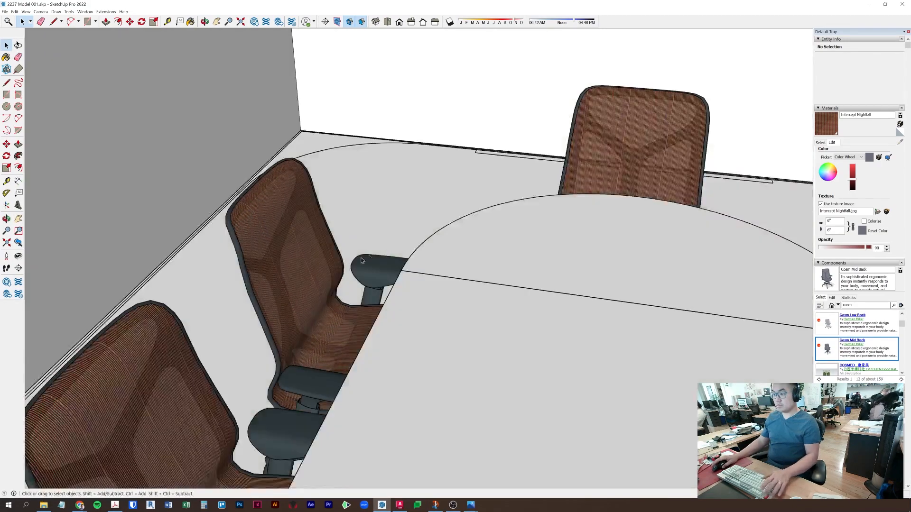
scroll(378, 245, up, 5)
double_click(378, 245)
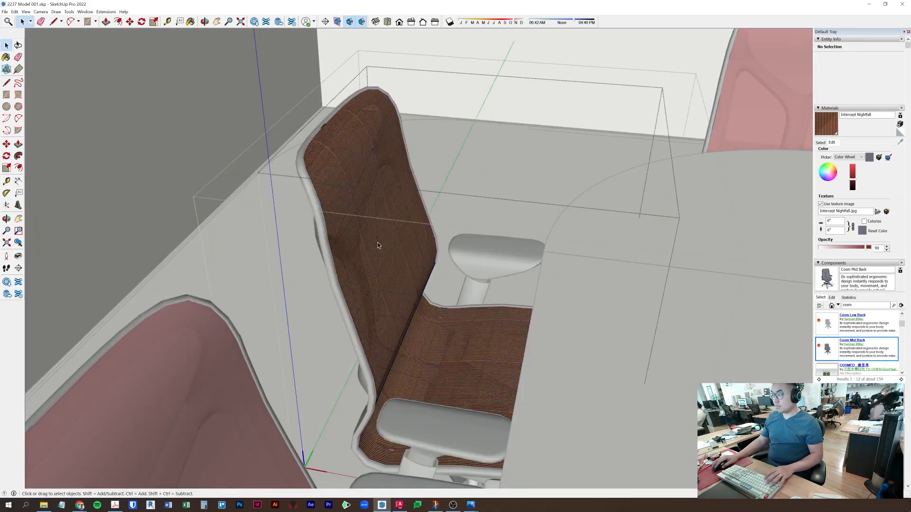
key(ctrl+a)
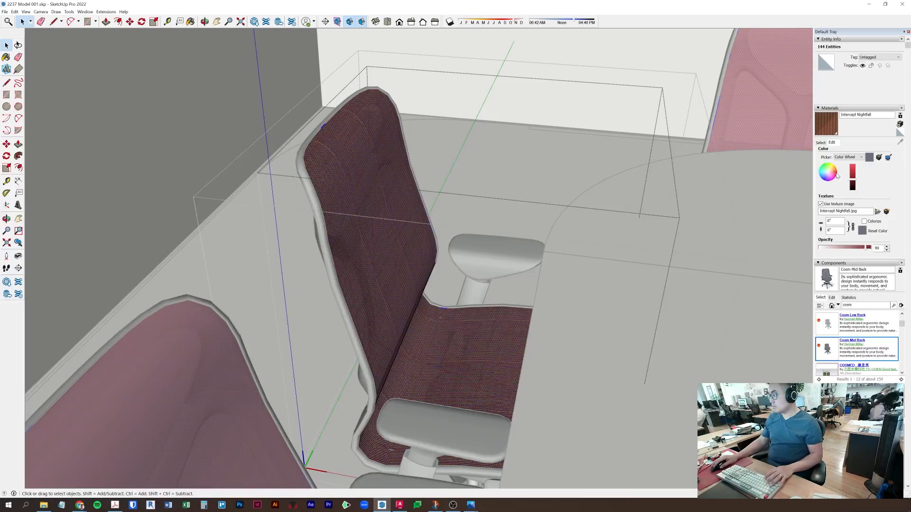
click(852, 173)
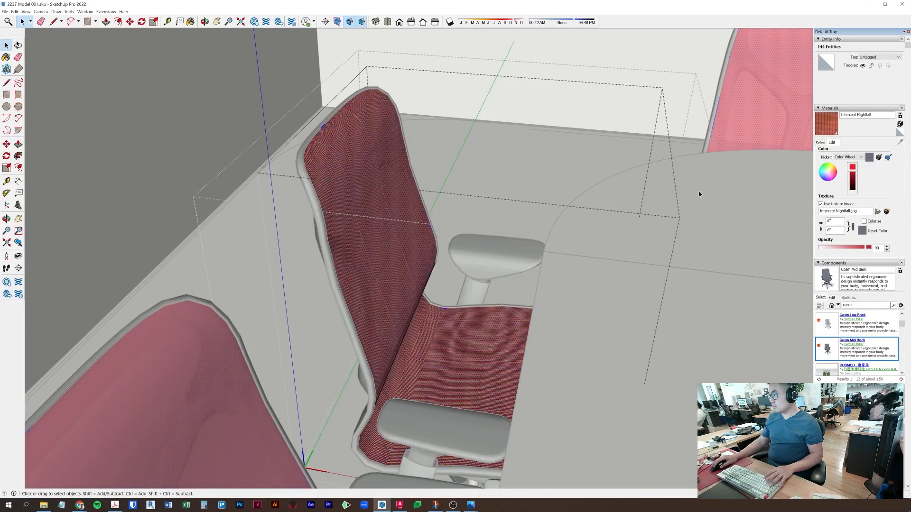
- Tint the armrests' Nightfall material a brighter dark red and exit component editing
double_click(477, 260)
key(ctrl+a)
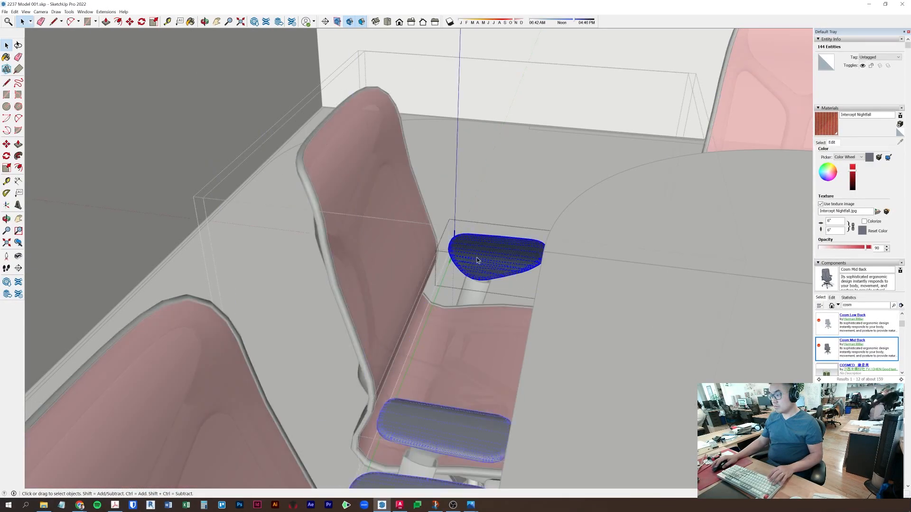
click(823, 142)
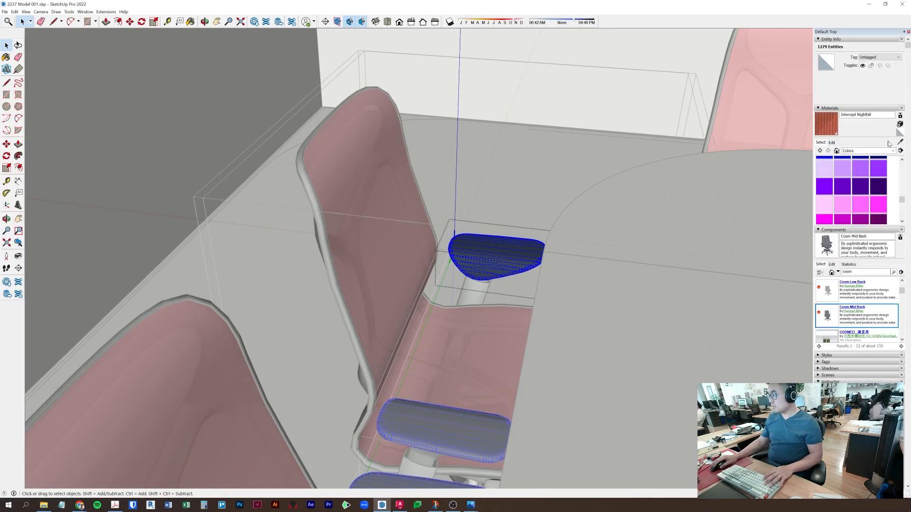
click(522, 260)
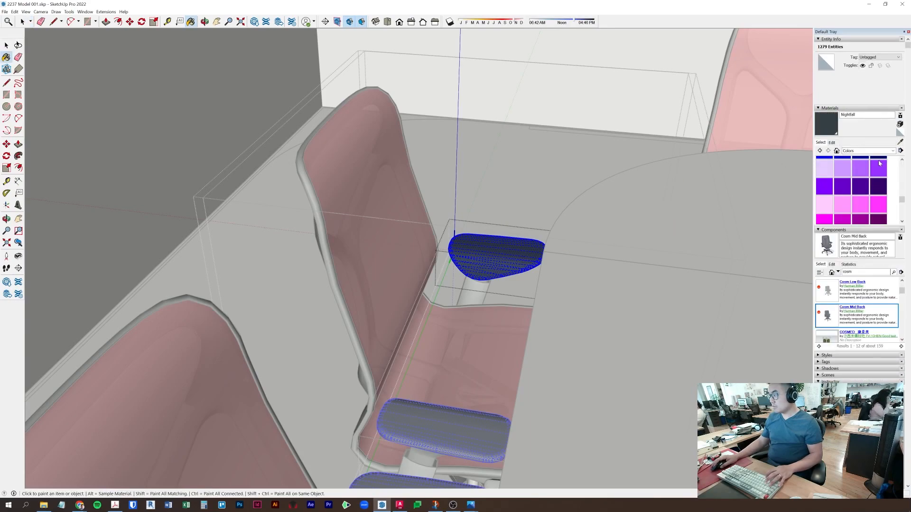
click(832, 142)
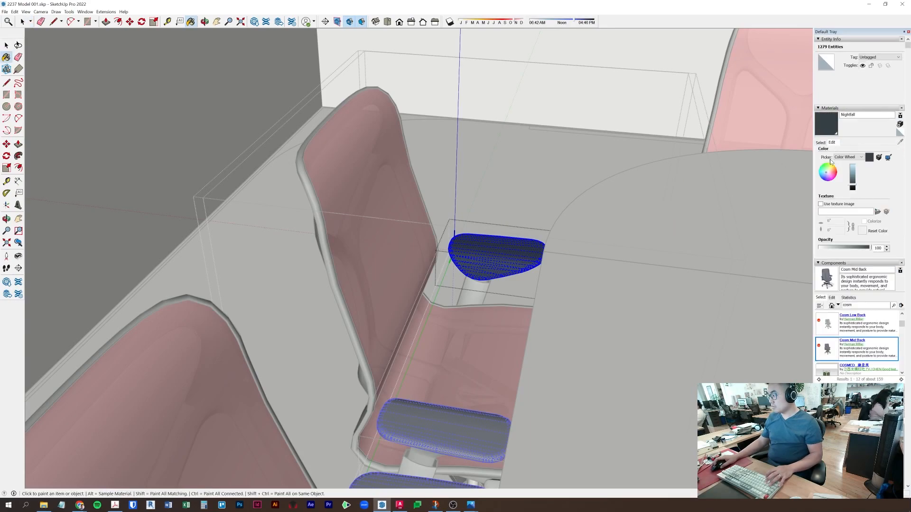
click(836, 175)
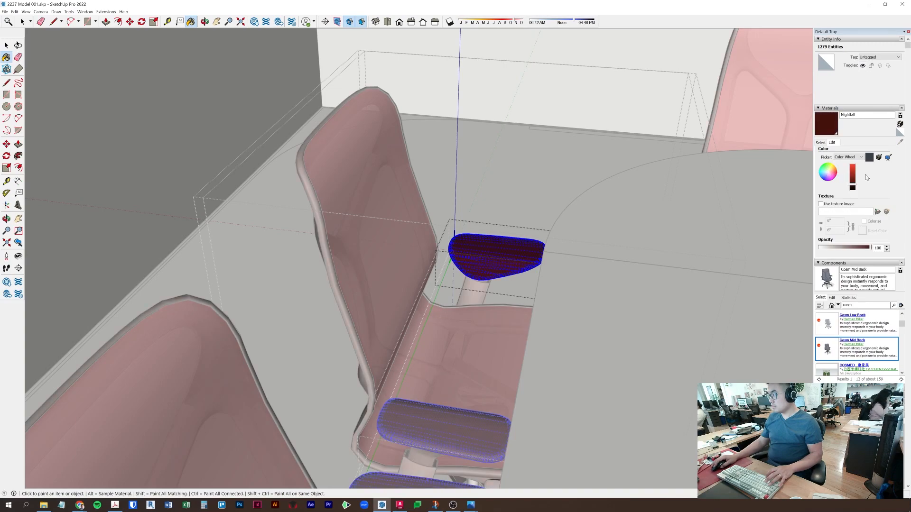
click(854, 177)
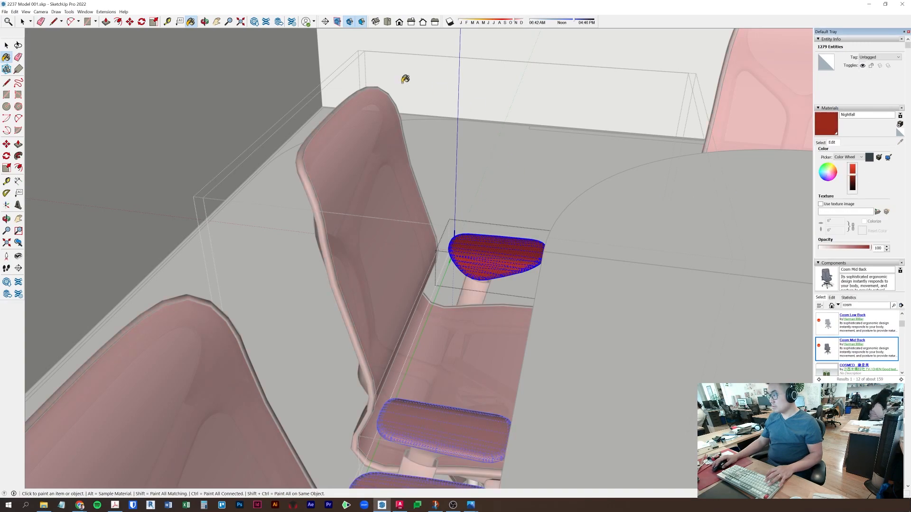
click(7, 49)
click(482, 160)
- Open the wall group for editing and orbit to the rounded corner
scroll(481, 192, down, 5)
key(Escape)
key(Escape)
middle_drag(580, 331, 640, 479)
scroll(361, 265, up, 2)
scroll(361, 264, up, 2)
double_click(354, 252)
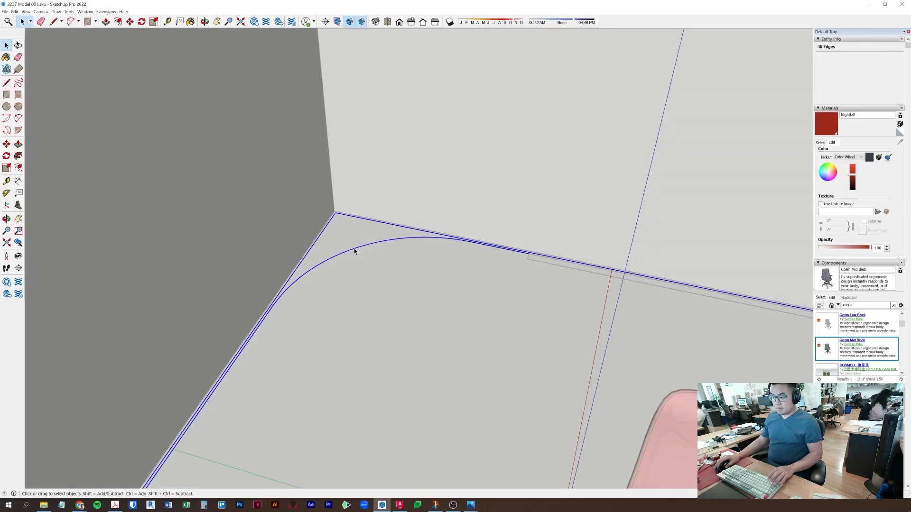
middle_drag(408, 149, 331, 299)
scroll(291, 186, up, 3)
scroll(290, 186, up, 3)
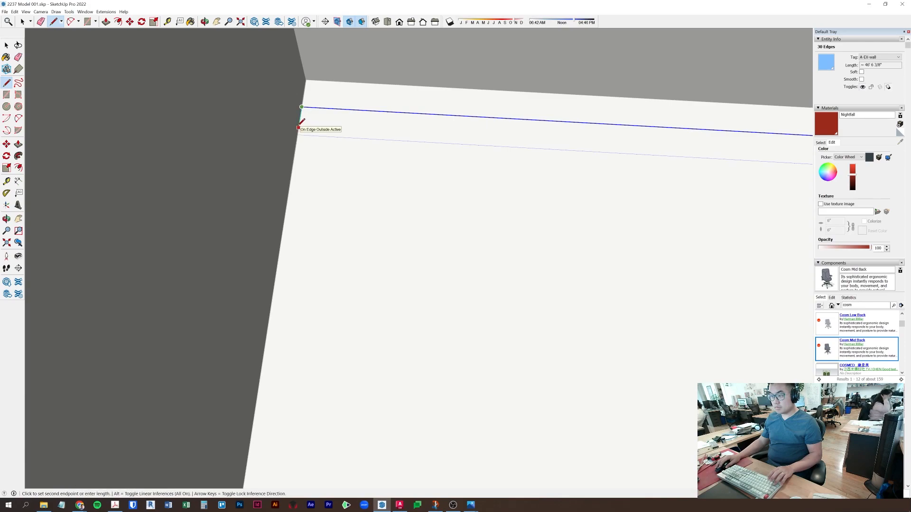
scroll(300, 128, down, 10)
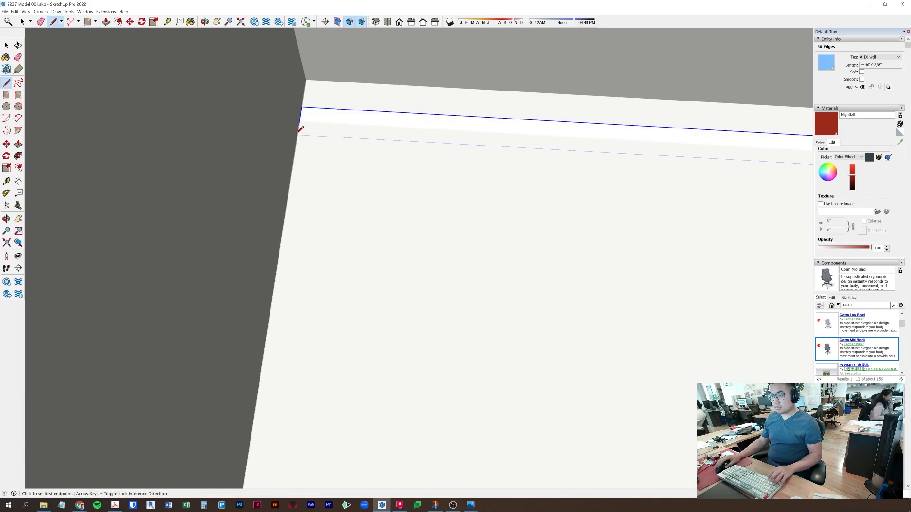
middle_drag(420, 162, 636, 150)
- Push/Pull the rounded corner face up to the top of the walls
key(p)
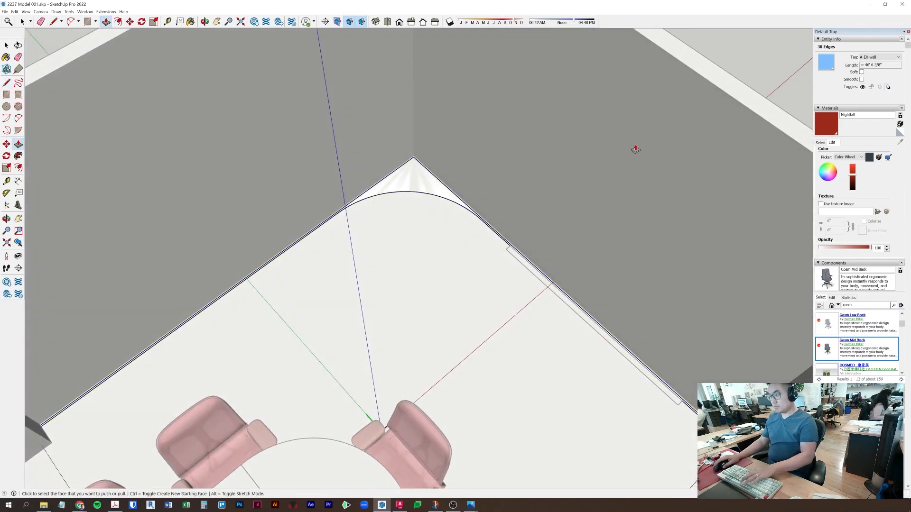
click(411, 187)
scroll(429, 155, down, 3)
click(651, 161)
key(space)
key(Escape)
key(Escape)
- Inspect the wall groups and curved wall, then return to a room overview
triple_click(561, 214)
middle_drag(530, 216, 605, 206)
triple_click(606, 206)
click(731, 148)
middle_drag(668, 323, 653, 209)
click(635, 235)
mouse_move(636, 309)
middle_down()
mouse_move(646, 227)
mouse_move(661, 197)
mouse_move(675, 376)
mouse_move(634, 331)
mouse_move(608, 214)
mouse_move(648, 319)
middle_up()
scroll(608, 215, down, 5)
click(651, 149)
shift+middle_drag(546, 304, 588, 332)
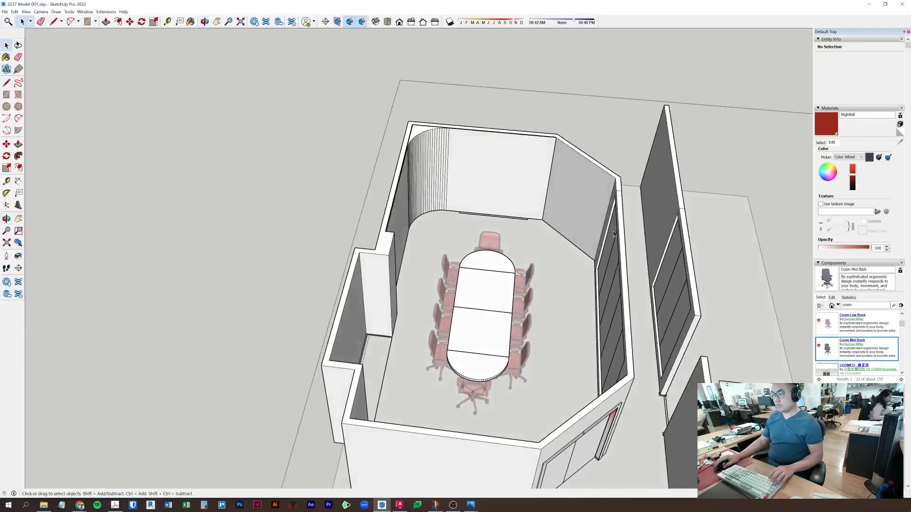
scroll(591, 230, up, 3)
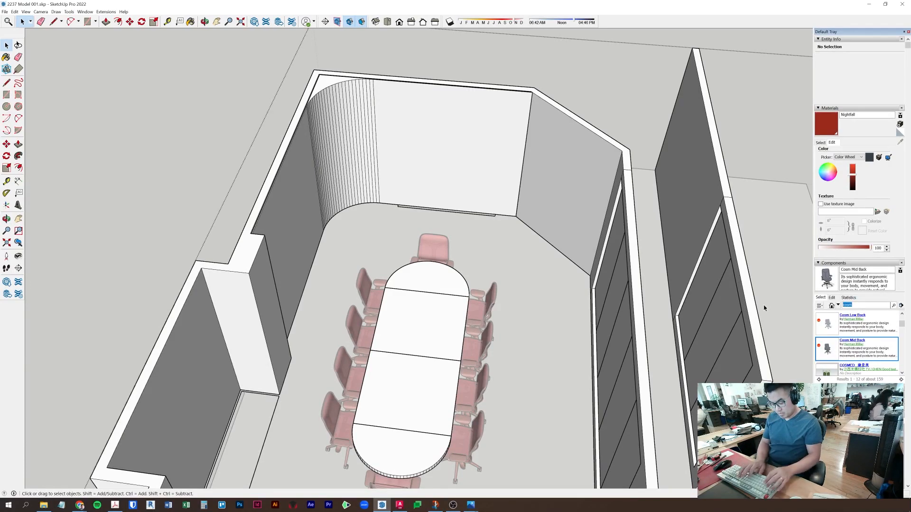
- Search for 'tv', place the TV component and rotate it toward the room
text(tv)
key(Return)
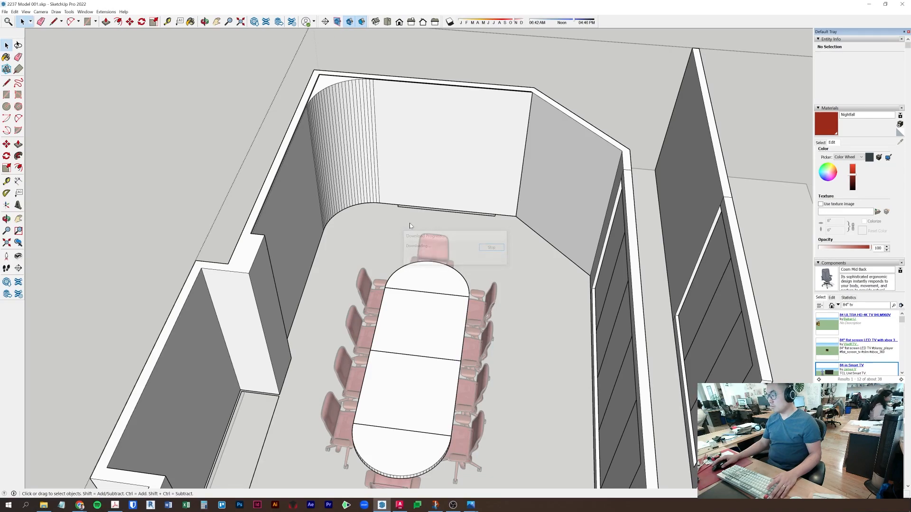
click(540, 330)
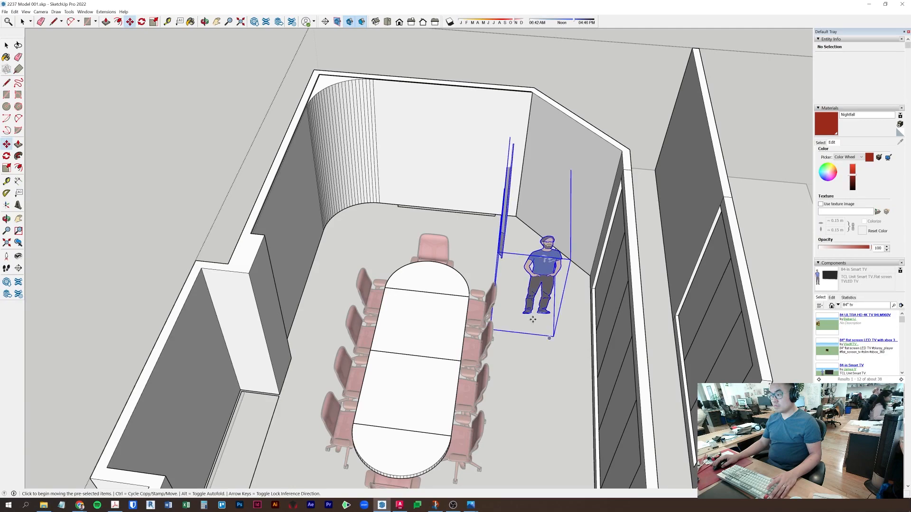
click(516, 375)
click(539, 380)
- Move the TV against the back wall
key(m)
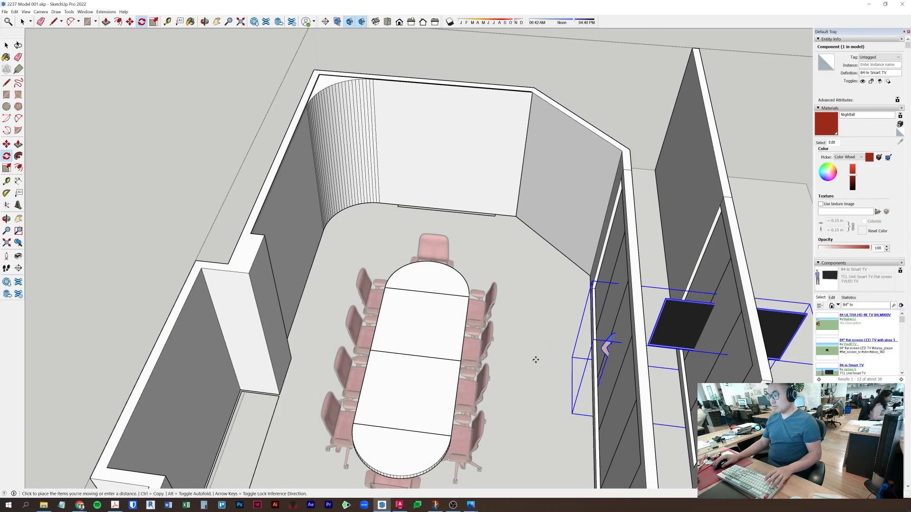
click(559, 402)
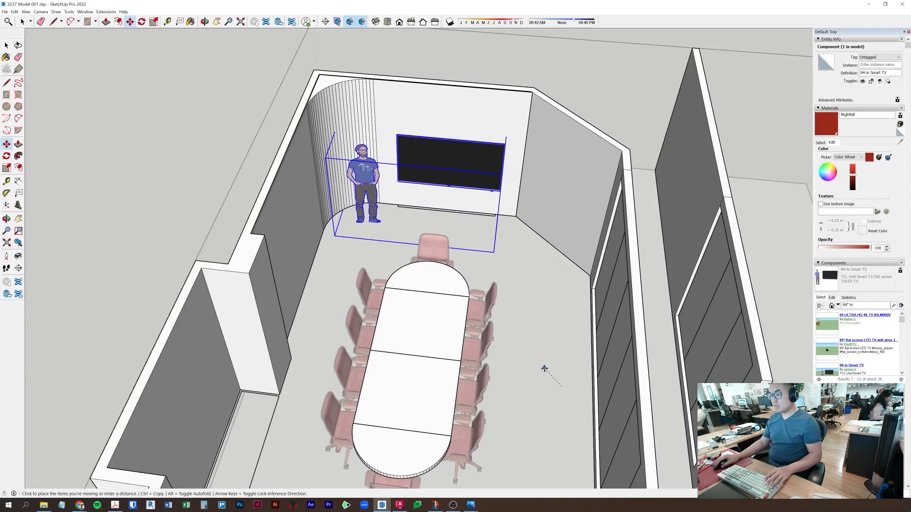
click(542, 371)
key(space)
- Delete the scale figure from inside the TV component
click(405, 239)
double_click(367, 176)
click(363, 174)
key(Delete)
click(431, 221)
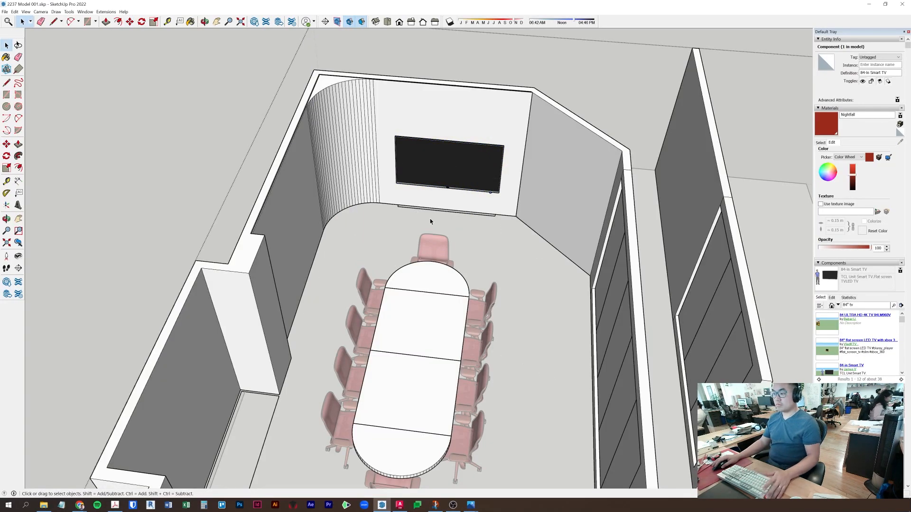
- Delete the round button from the TV
scroll(440, 157, up, 4)
click(439, 158)
middle_drag(451, 155, 490, 305)
shift+middle_drag(531, 151, 545, 230)
scroll(463, 281, up, 5)
scroll(534, 191, up, 5)
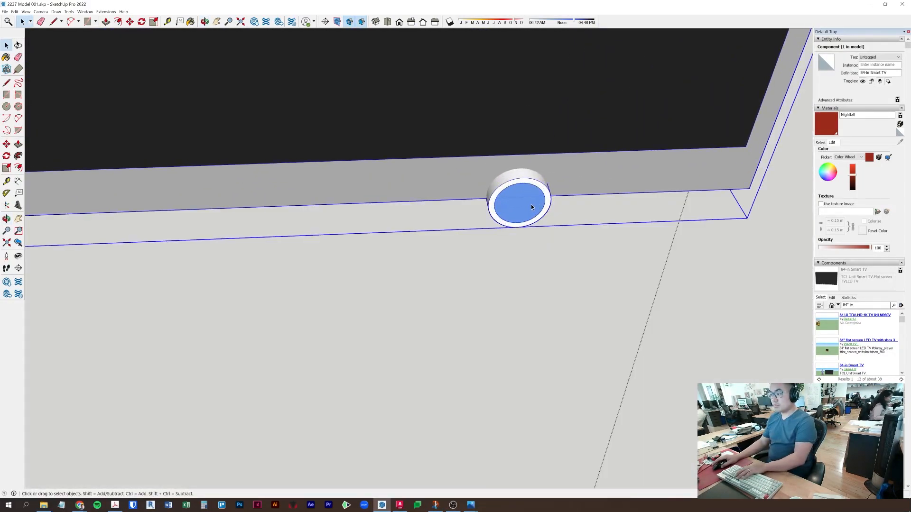
double_click(529, 206)
click(528, 208)
key(Delete)
- Orbit back to look down into the conference room
scroll(529, 209, down, 5)
scroll(459, 215, up, 6)
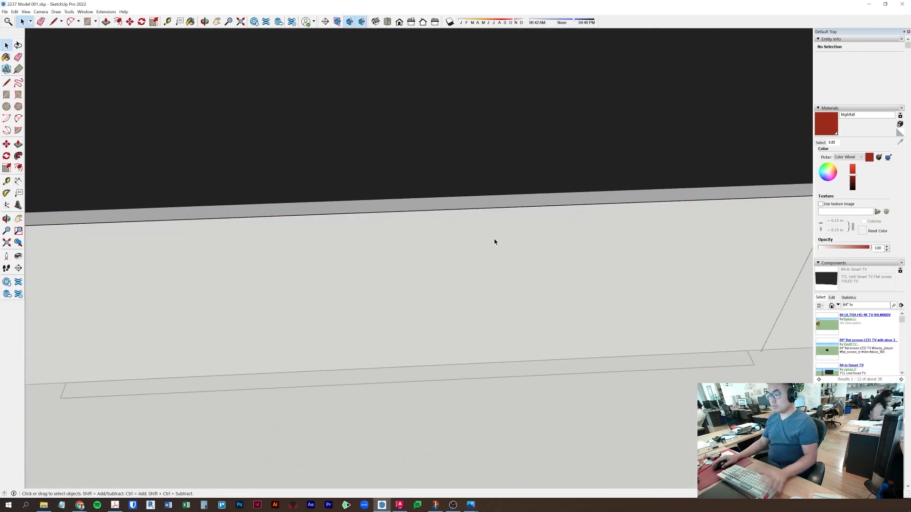
scroll(496, 240, down, 3)
scroll(384, 226, up, 5)
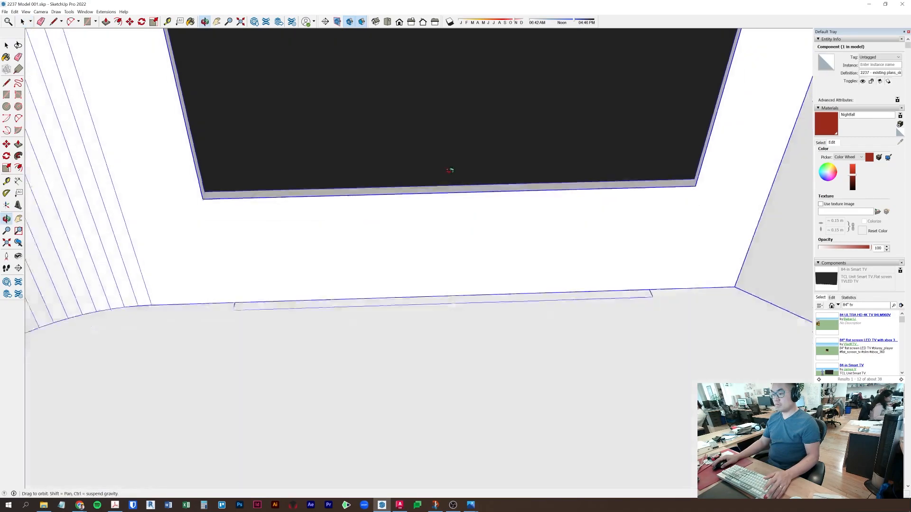
click(445, 213)
scroll(445, 212, down, 5)
shift+middle_drag(477, 185, 443, 228)
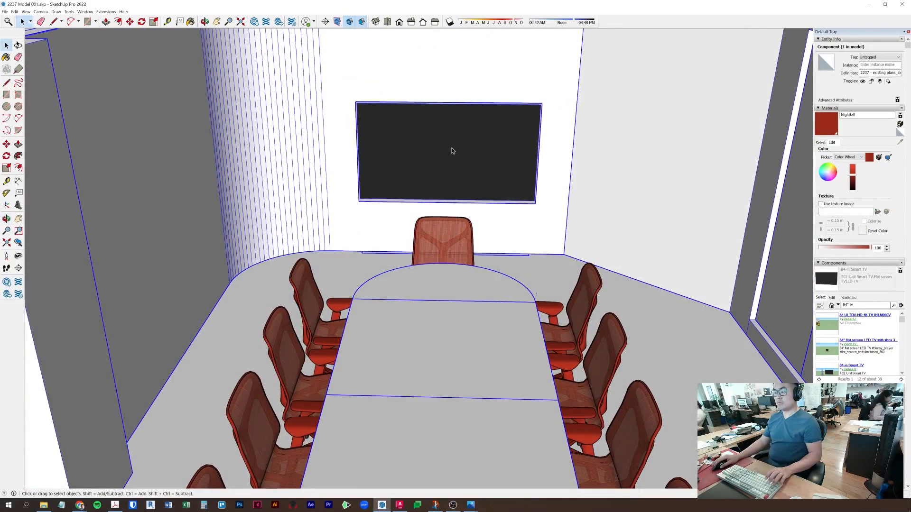
click(619, 289)
scroll(598, 295, down, 6)
middle_drag(599, 299, 544, 280)
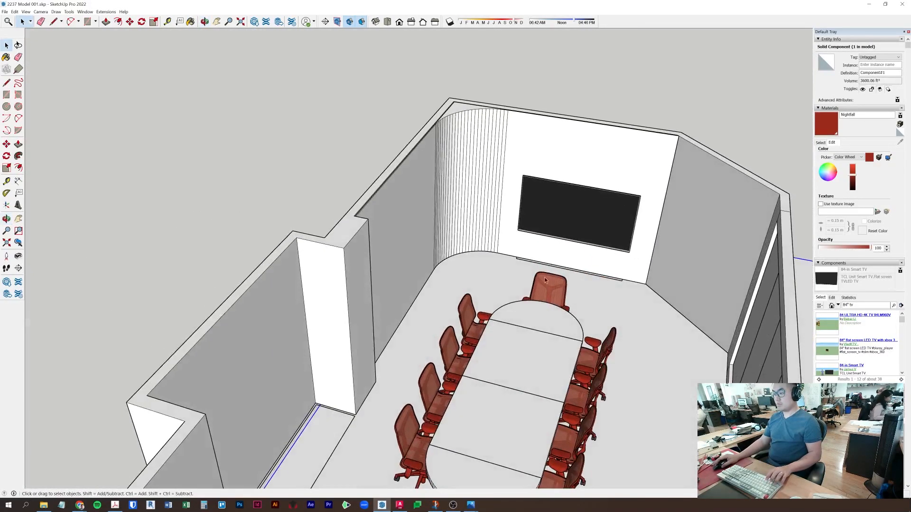
- Move the TV slightly higher on the back wall
click(618, 223)
scroll(619, 223, up, 3)
key(m)
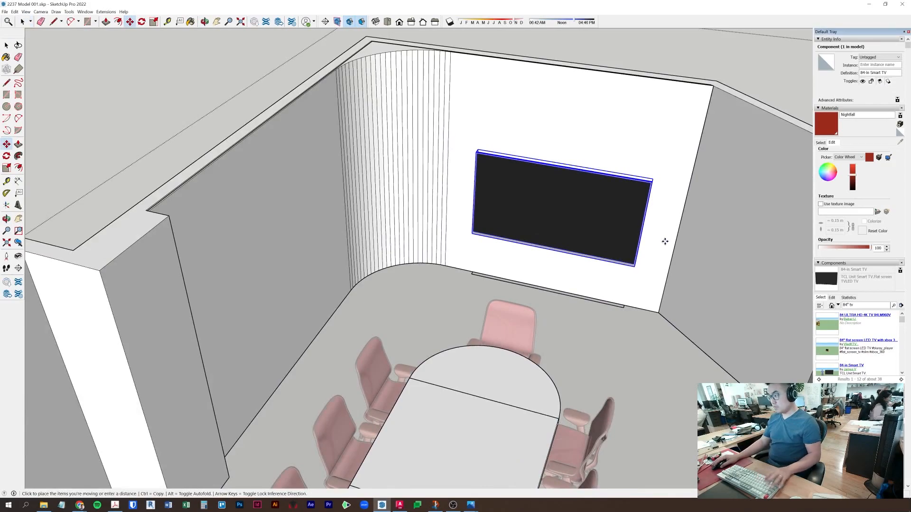
click(665, 241)
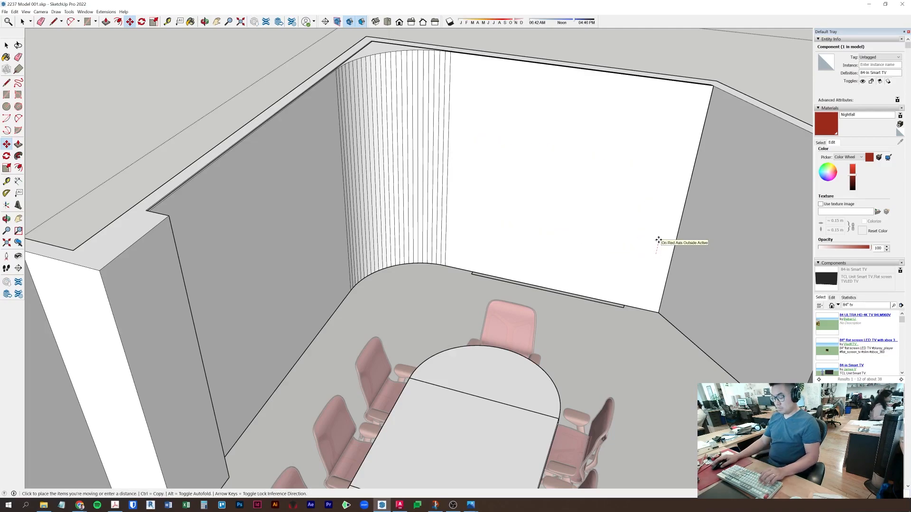
click(658, 240)
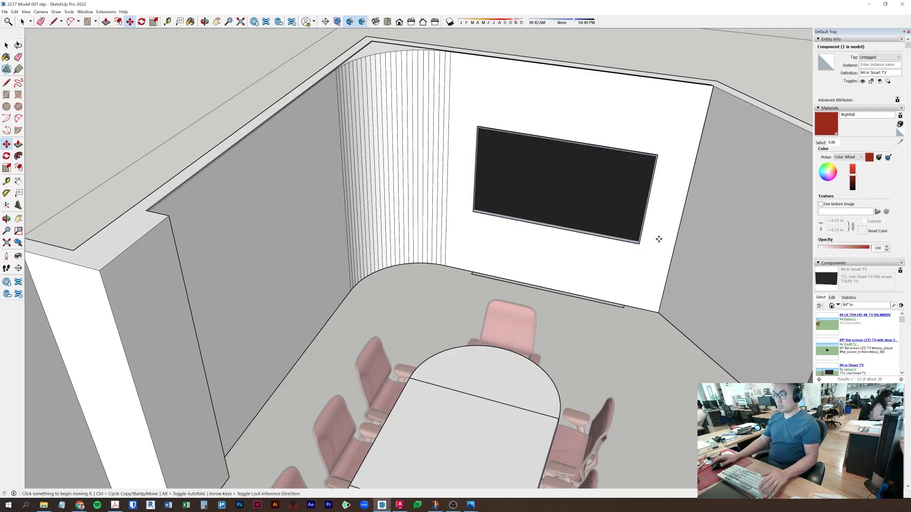
scroll(660, 239, down, 3)
middle_drag(662, 239, 683, 214)
scroll(614, 203, up, 2)
key(space)
- Orbit down to the alcove, then briefly open and close the wall group for editing
key(Escape)
middle_drag(655, 357, 274, 351)
middle_drag(318, 376, 479, 388)
scroll(336, 255, up, 3)
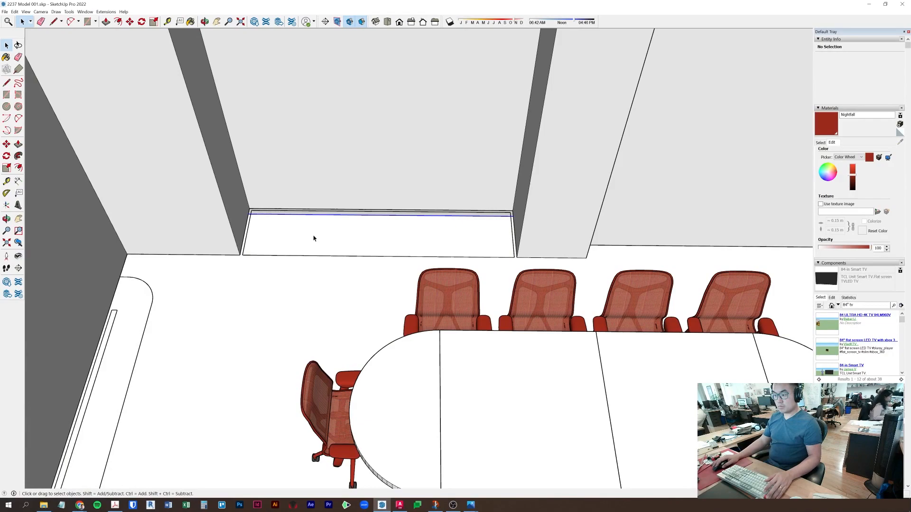
double_click(313, 238)
middle_drag(203, 325, 787, 340)
scroll(524, 285, up, 5)
shift+middle_drag(411, 349, 265, 310)
scroll(693, 226, down, 3)
key(p)
key(space)
key(Escape)
scroll(648, 210, down, 1)
- Reframe the view to face the alcove wall head-on above its floor
shift+middle_drag(266, 311, 583, 294)
middle_drag(418, 326, 141, 319)
scroll(141, 320, down, 2)
middle_drag(280, 304, 415, 294)
scroll(413, 392, up, 4)
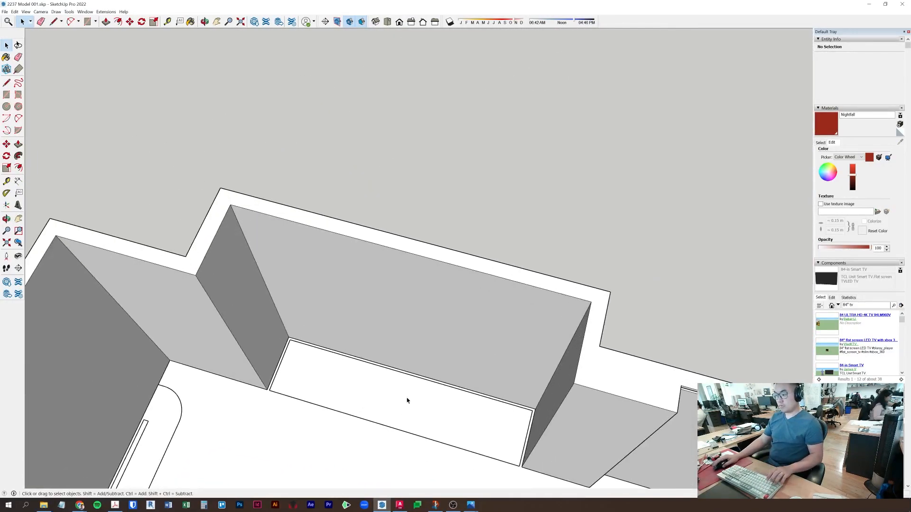
middle_drag(413, 393, 473, 366)
scroll(423, 416, up, 3)
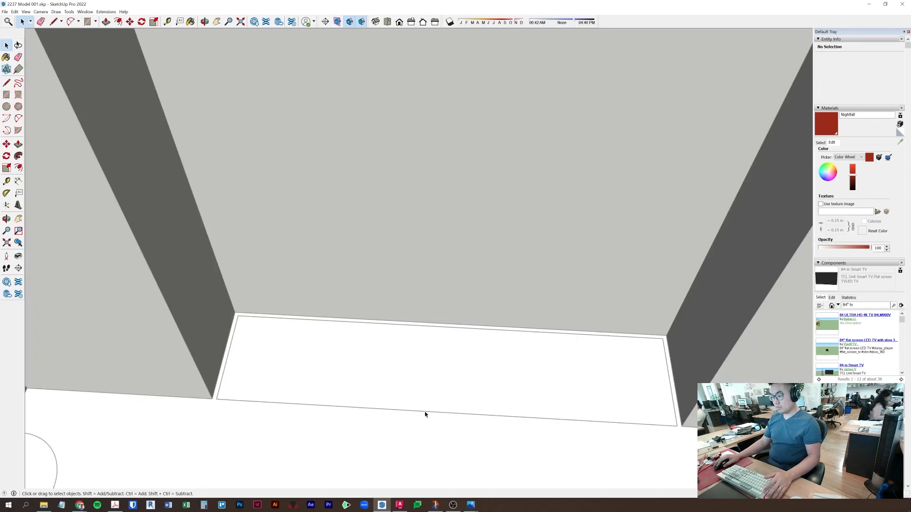
double_click(425, 414)
key(Escape)
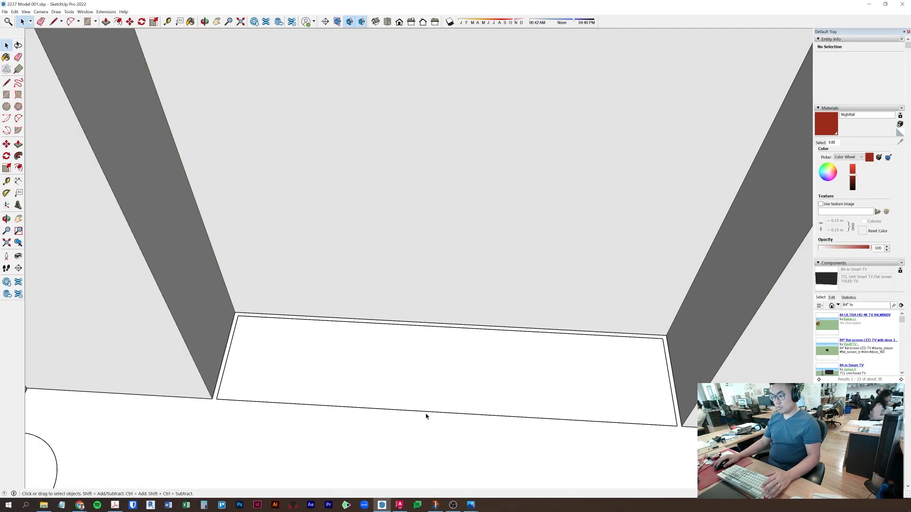
key(t)
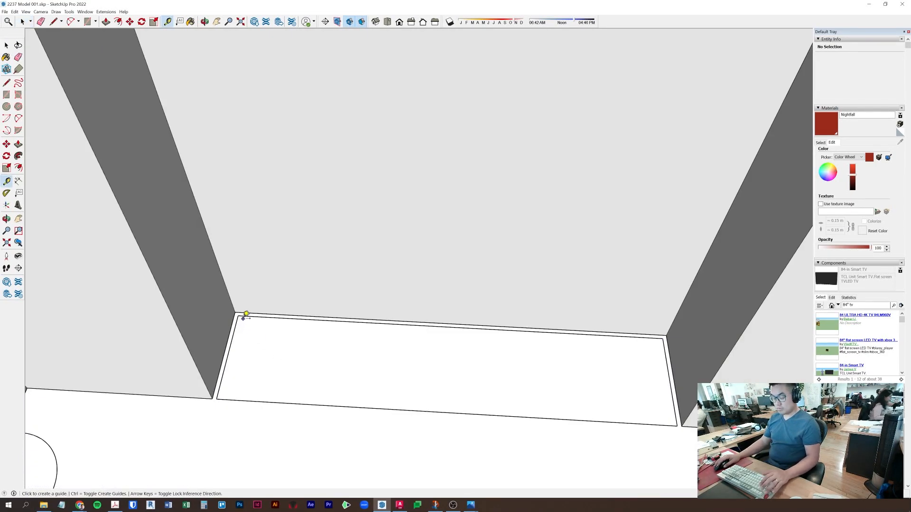
- Draw a rectangle across the alcove floor and pull it up into a box, repeating the height
key(r)
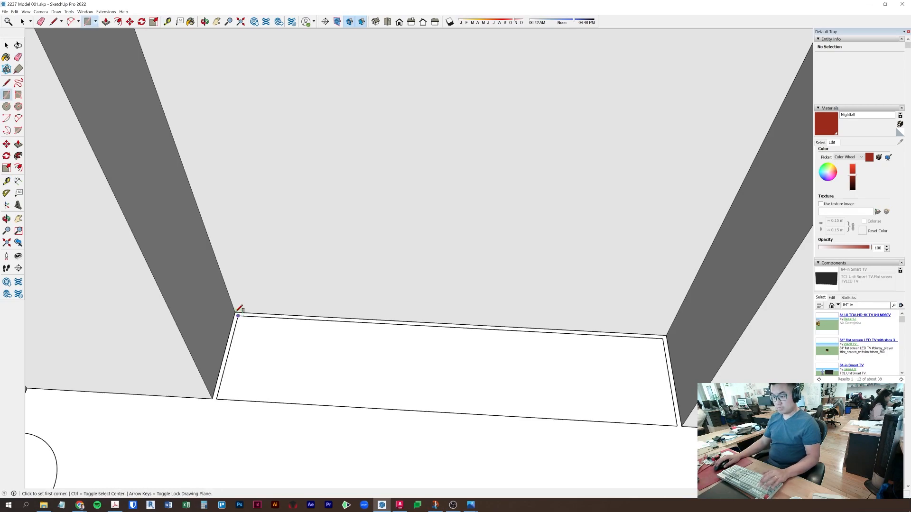
click(235, 312)
click(682, 425)
key(p)
click(626, 395)
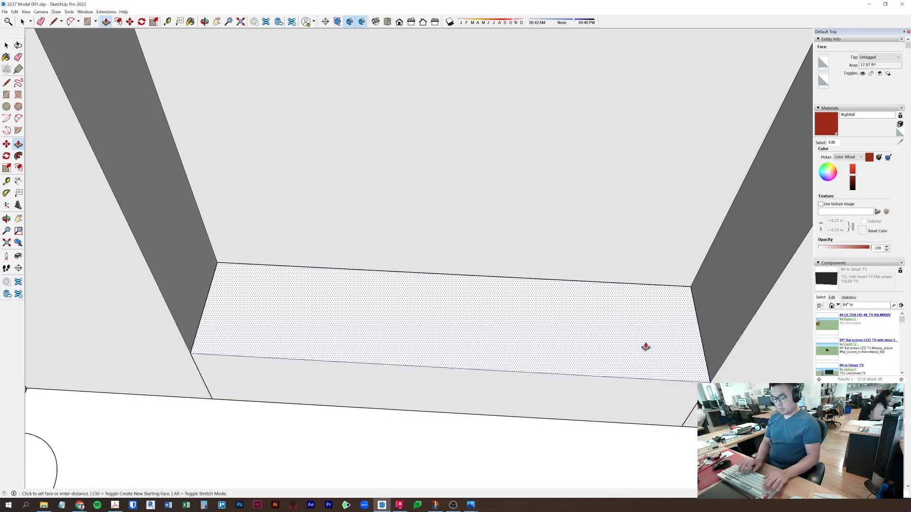
double_click(645, 347)
- Push the box's top face to adjust the bench height
key(space)
double_click(635, 306)
key(p)
click(626, 290)
key(Return)
key(space)
- Orbit around the new box and the room toward the door
middle_drag(541, 397, 536, 379)
scroll(535, 378, up, 7)
middle_drag(551, 206, 551, 204)
scroll(553, 237, down, 5)
middle_drag(565, 341, 508, 507)
scroll(559, 342, down, 2)
scroll(556, 334, down, 2)
scroll(523, 366, down, 8)
middle_drag(523, 376, 521, 205)
scroll(522, 217, up, 4)
scroll(522, 218, down, 6)
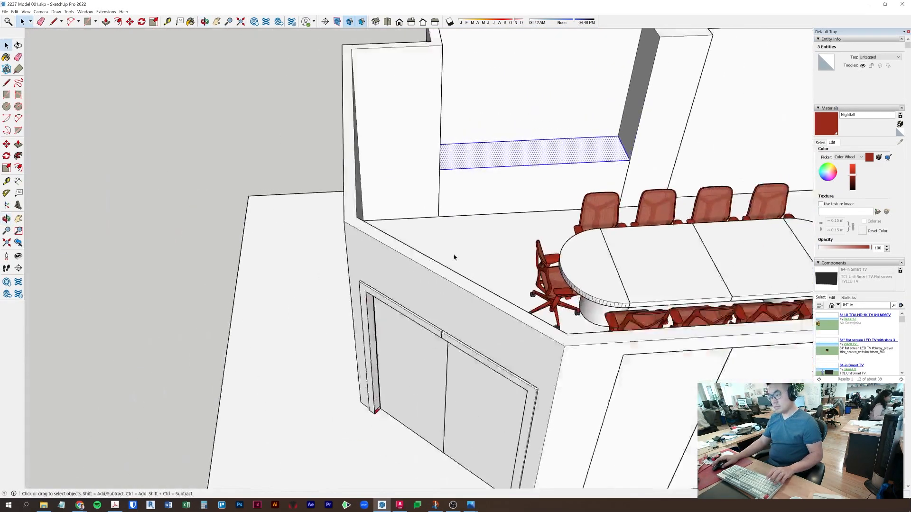
- Delete the broken narrow door-jamb face
scroll(401, 284, up, 6)
click(401, 286)
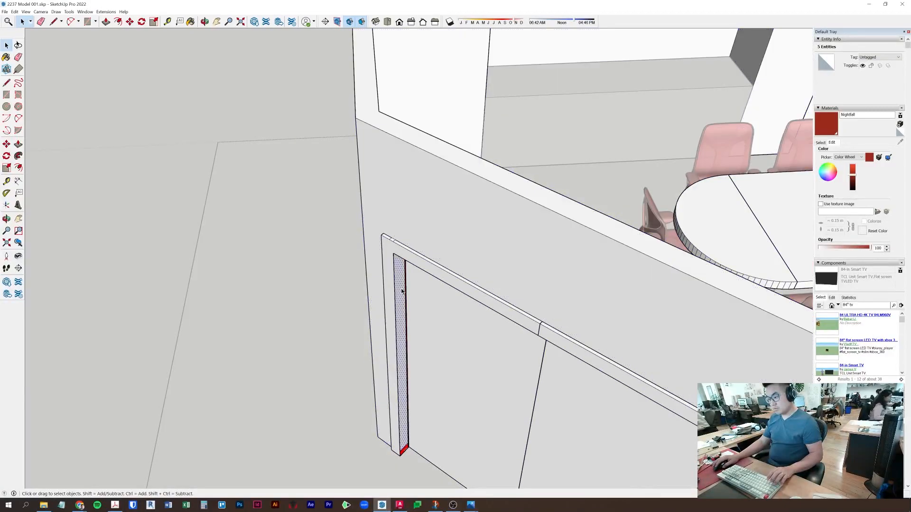
scroll(405, 462, up, 10)
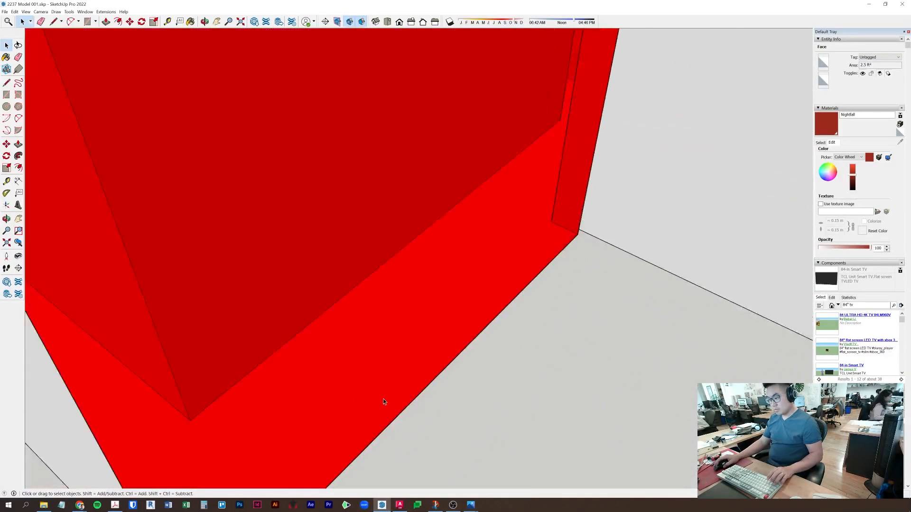
key(Delete)
scroll(380, 354, down, 3)
- Draw a new line between the jamb's bottom corners
key(l)
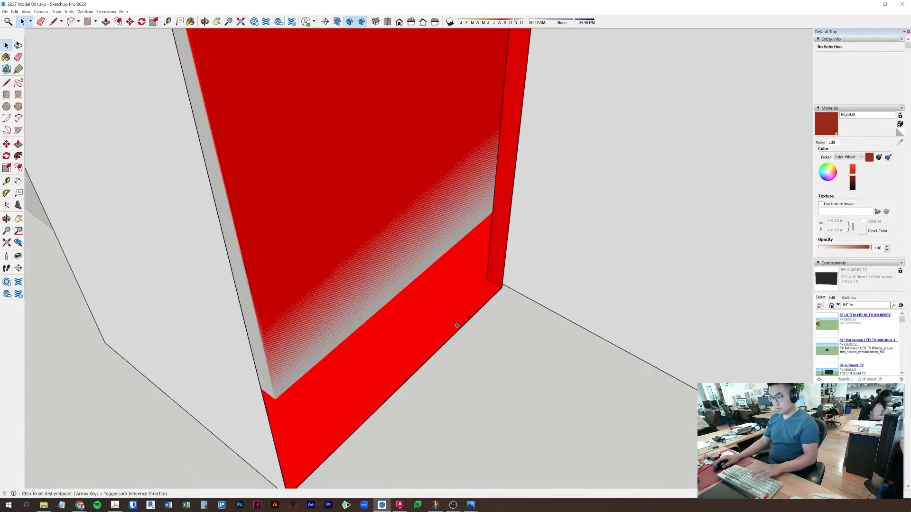
middle_drag(298, 459, 300, 425)
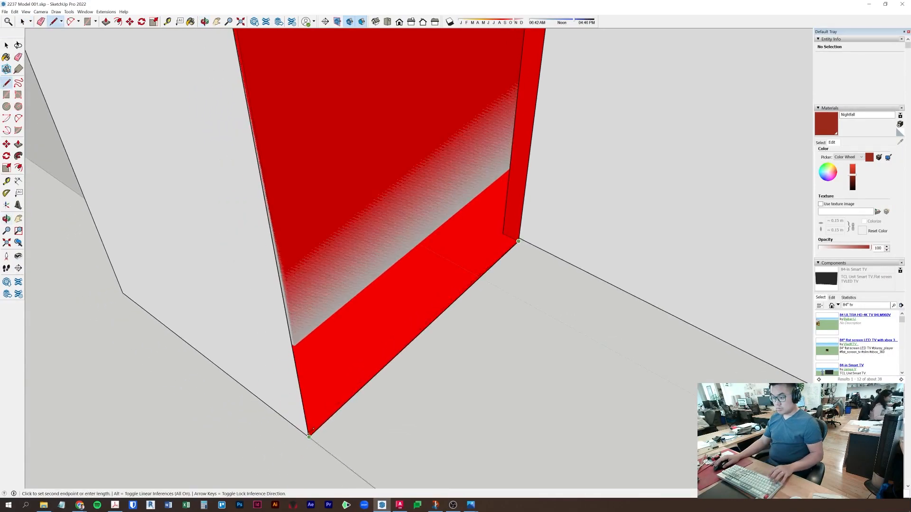
click(309, 436)
scroll(309, 436, down, 2)
scroll(355, 349, down, 5)
- Run the line up to the jamb's top corner to close the rebuilt face
shift+middle_drag(368, 327, 388, 465)
shift+middle_drag(351, 158, 377, 389)
middle_drag(380, 239, 382, 266)
scroll(399, 173, up, 3)
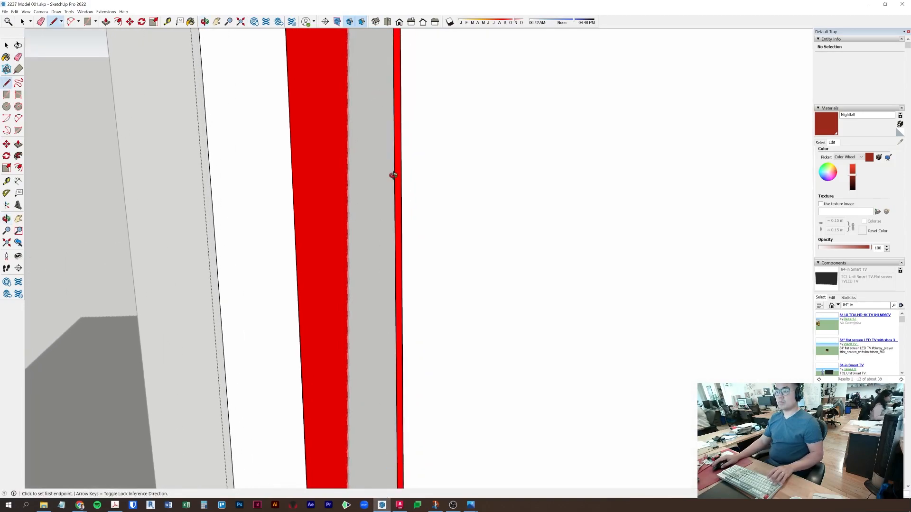
shift+middle_drag(357, 144, 377, 205)
scroll(378, 349, down, 5)
scroll(370, 101, up, 3)
scroll(370, 101, up, 1)
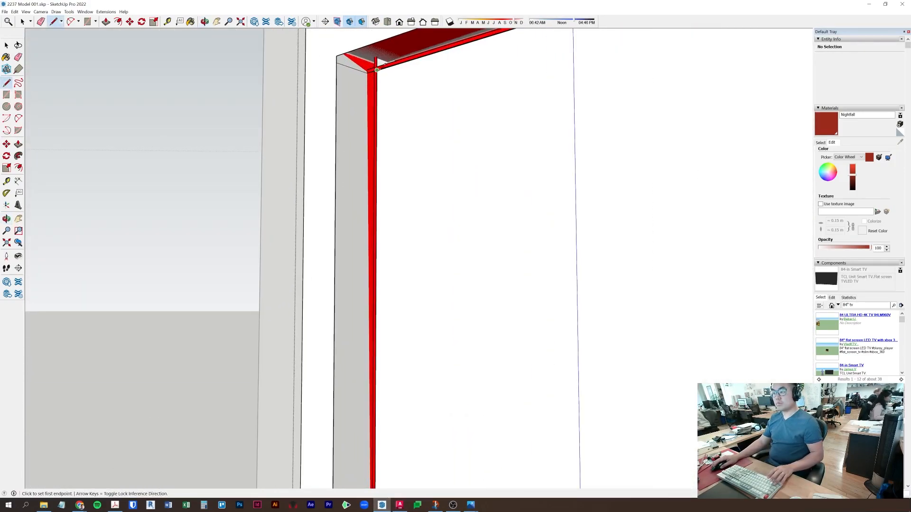
click(337, 56)
scroll(350, 100, down, 3)
mouse_move(350, 99)
middle_down()
mouse_move(425, 150)
mouse_move(630, 179)
mouse_move(125, 111)
middle_up()
middle_drag(407, 164, 234, 142)
- Sample the door frame's white Color M00 and paint the red jamb face with it
key(space)
middle_drag(158, 149, 272, 332)
scroll(272, 332, down, 8)
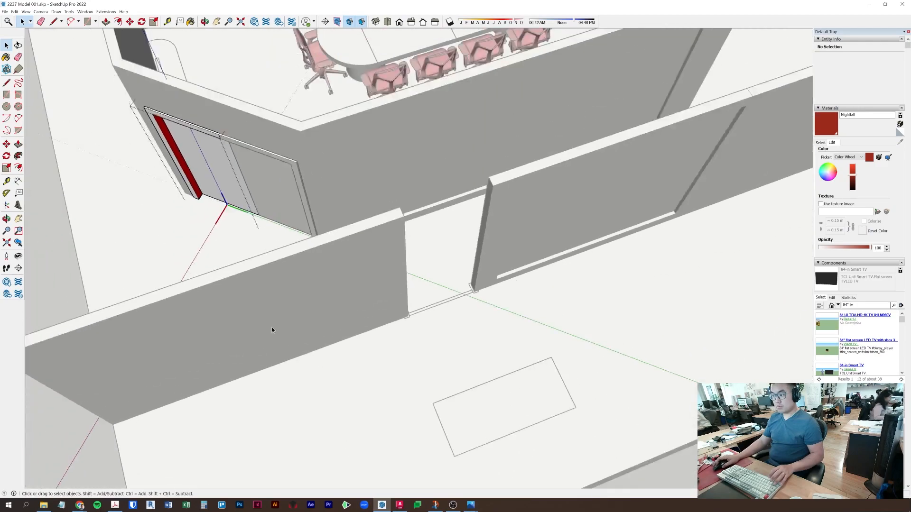
scroll(280, 245, up, 4)
triple_click(301, 245)
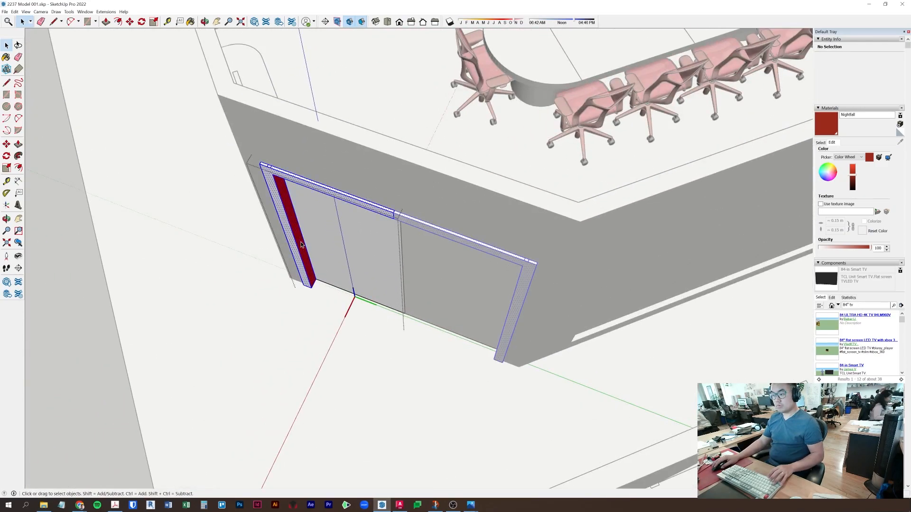
click(821, 142)
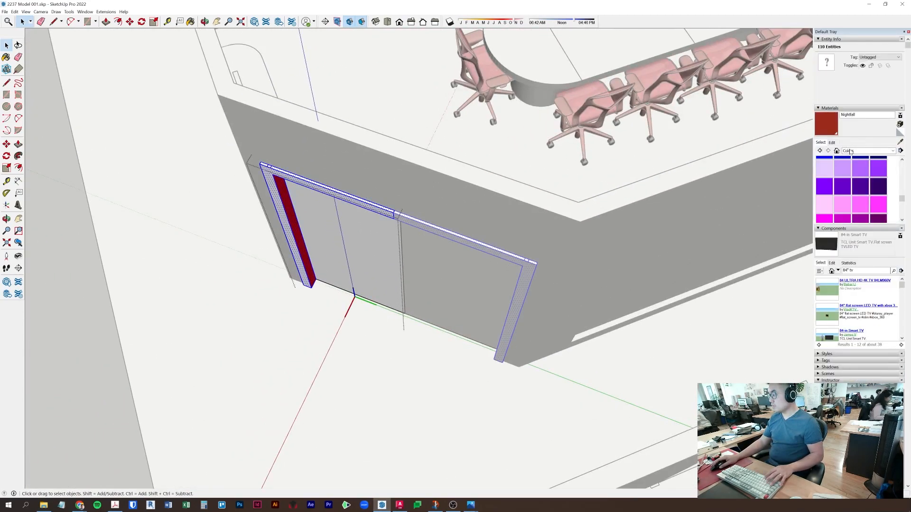
click(346, 190)
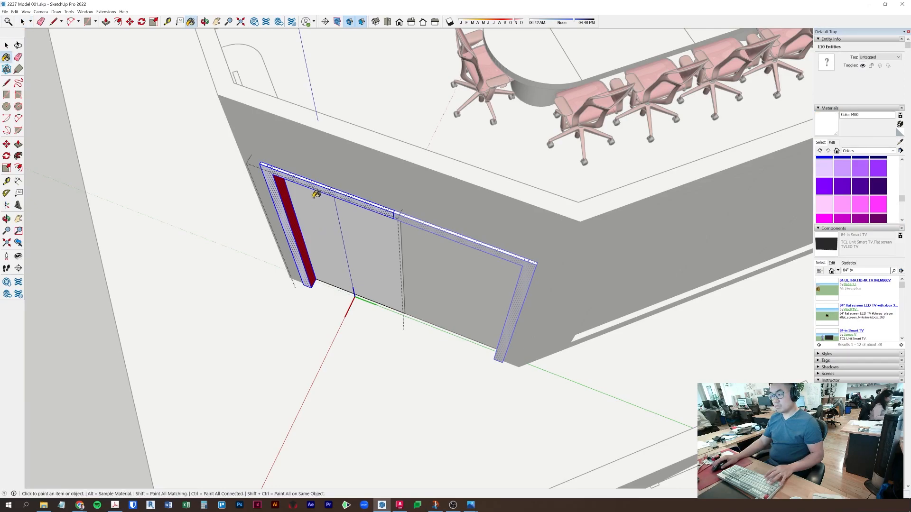
click(289, 202)
key(space)
key(Escape)
key(Escape)
mouse_move(308, 278)
middle_down()
mouse_move(394, 259)
mouse_move(500, 118)
mouse_move(494, 84)
mouse_move(516, 242)
mouse_move(500, 138)
mouse_move(490, 253)
mouse_move(488, 197)
mouse_move(411, 366)
mouse_move(243, 268)
mouse_move(295, 213)
mouse_move(321, 285)
mouse_move(368, 161)
mouse_move(380, 273)
mouse_move(390, 207)
mouse_move(394, 220)
middle_up()
- Push the ledge's front face inward
scroll(260, 251, up, 3)
click(265, 251)
scroll(265, 251, up, 3)
scroll(266, 252, up, 3)
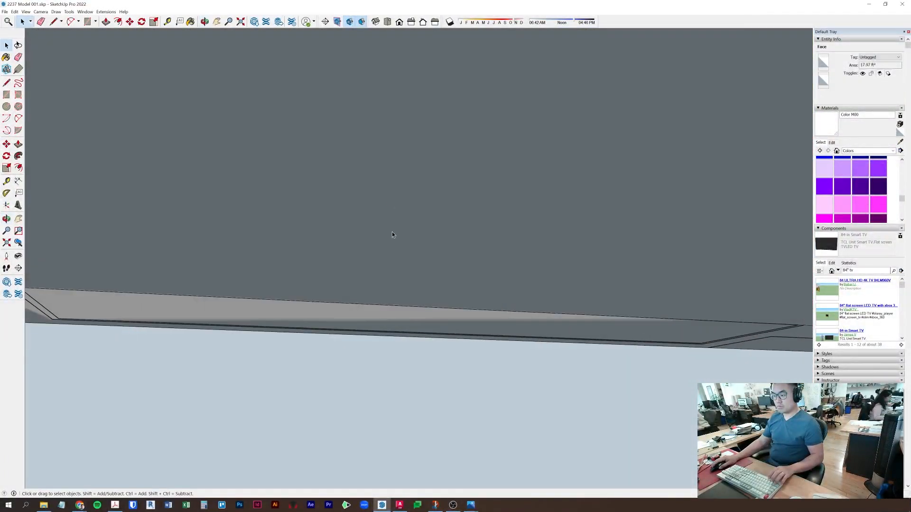
middle_drag(401, 325, 454, 399)
scroll(455, 399, down, 1)
double_click(501, 324)
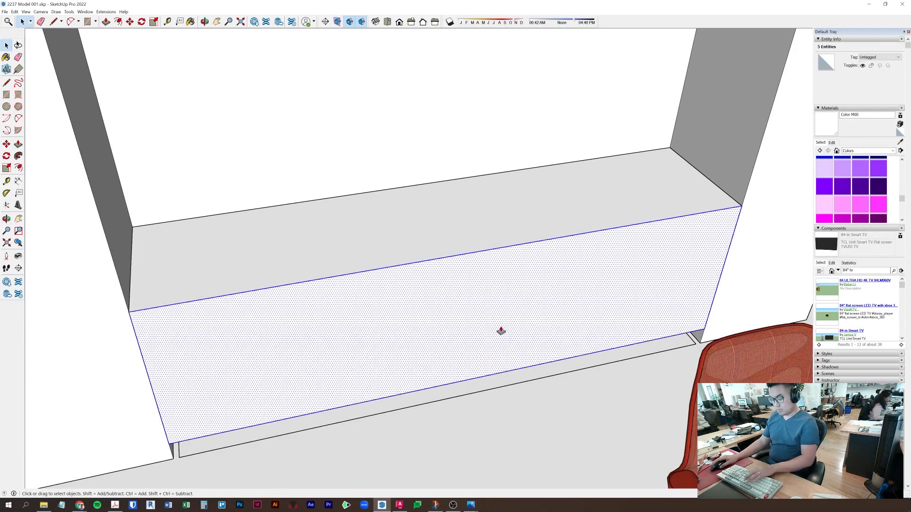
key(p)
click(501, 327)
key(Return)
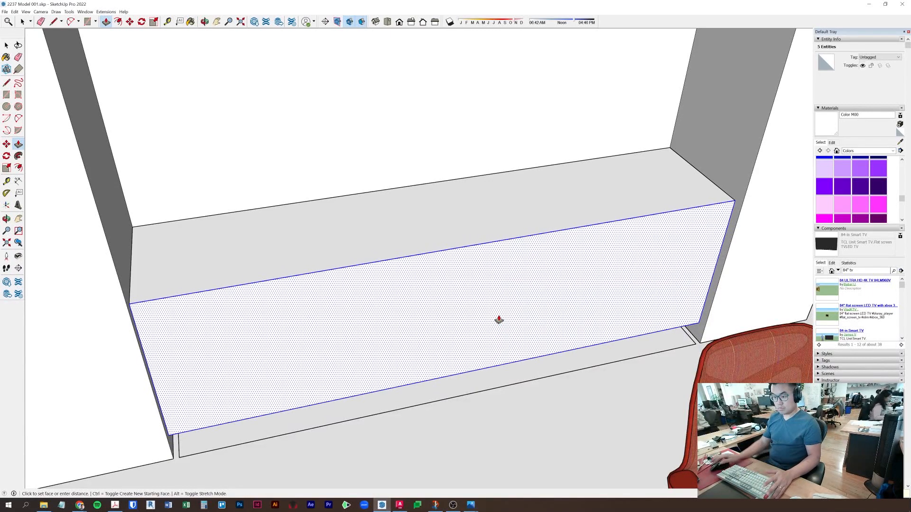
- Try lowering the box top, undo it, measure the top edge, and select the top face
click(504, 239)
key(t)
key(ctrl+z)
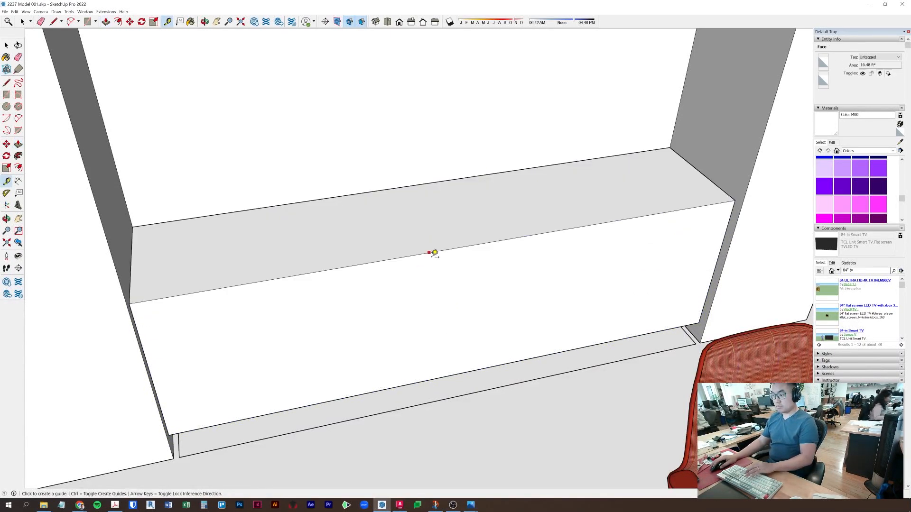
click(472, 214)
key(Escape)
key(space)
double_click(572, 199)
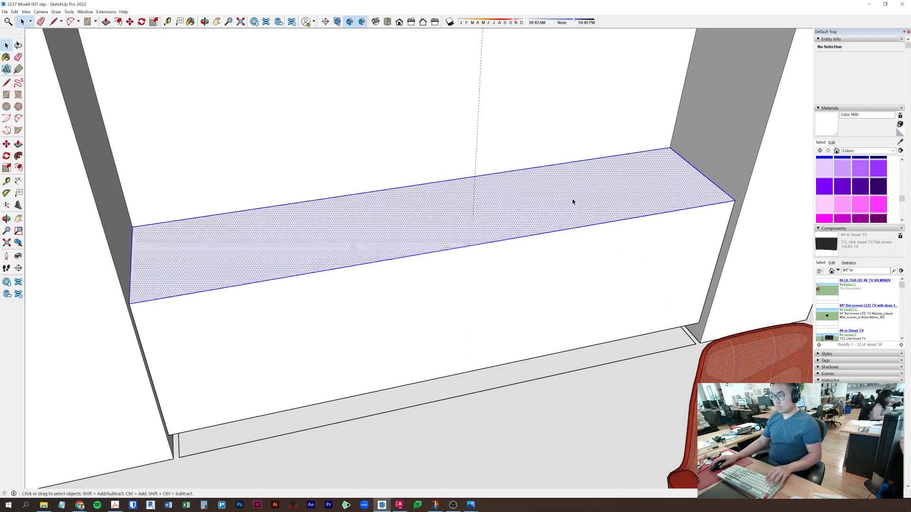
- Turn the whole cabinet box into a component
triple_click(551, 262)
right_click(552, 263)
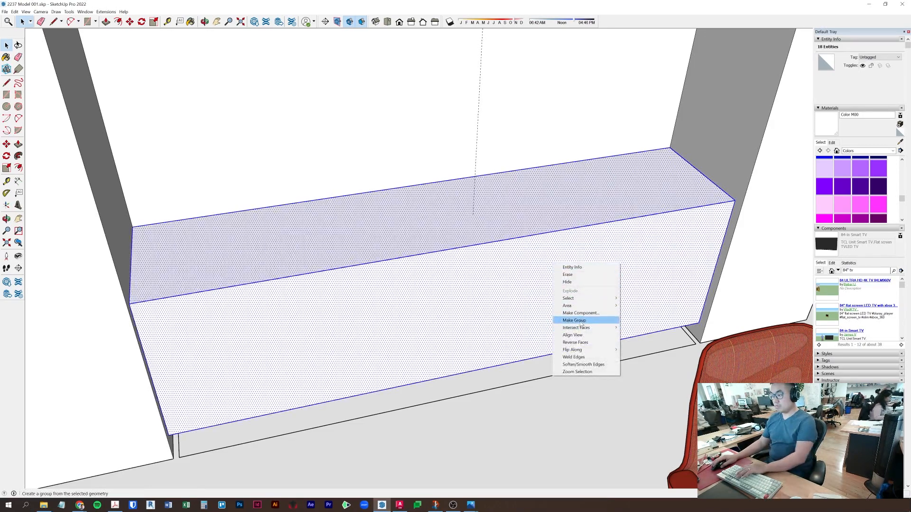
click(580, 313)
key(Return)
- Paste the top face in place, raise it into a thin slab, and push its front out 2
click(13, 15)
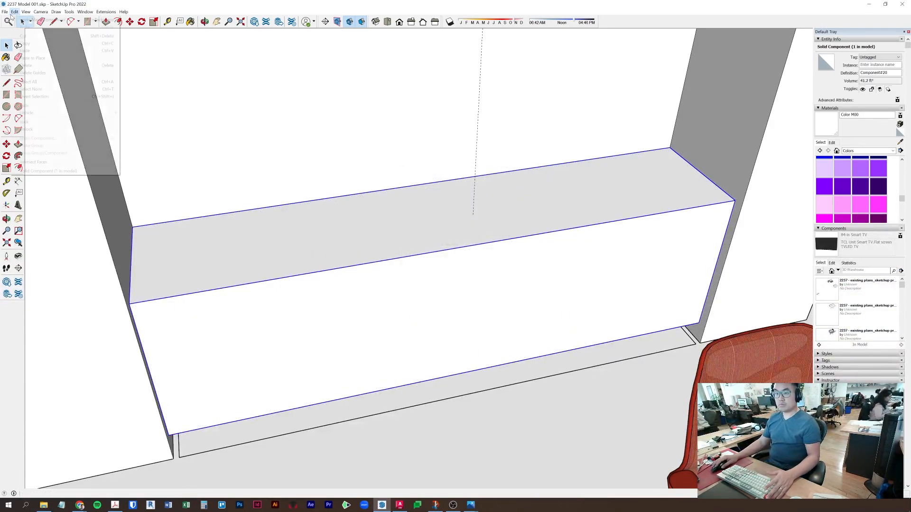
click(38, 57)
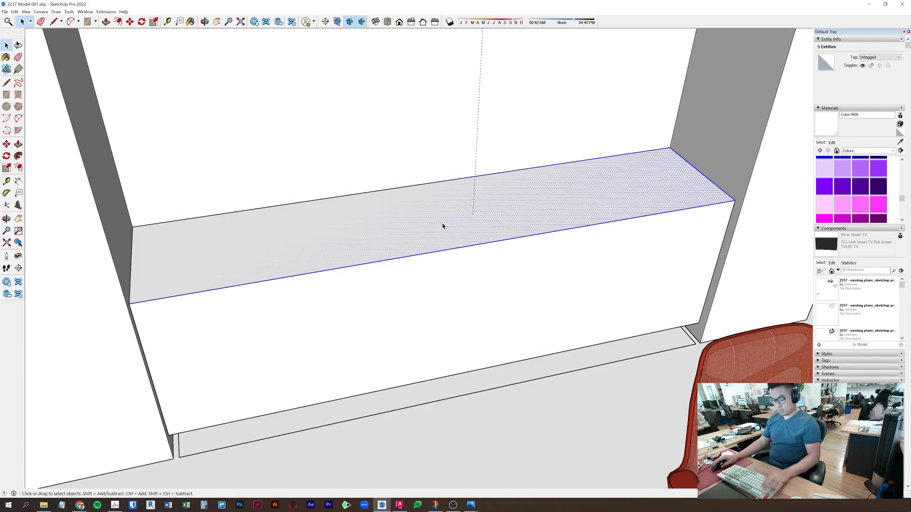
key(p)
click(409, 232)
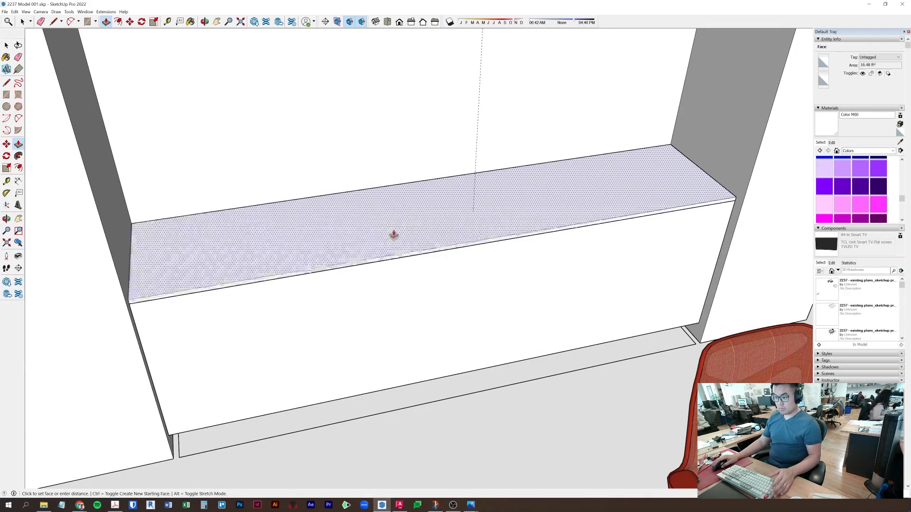
click(394, 234)
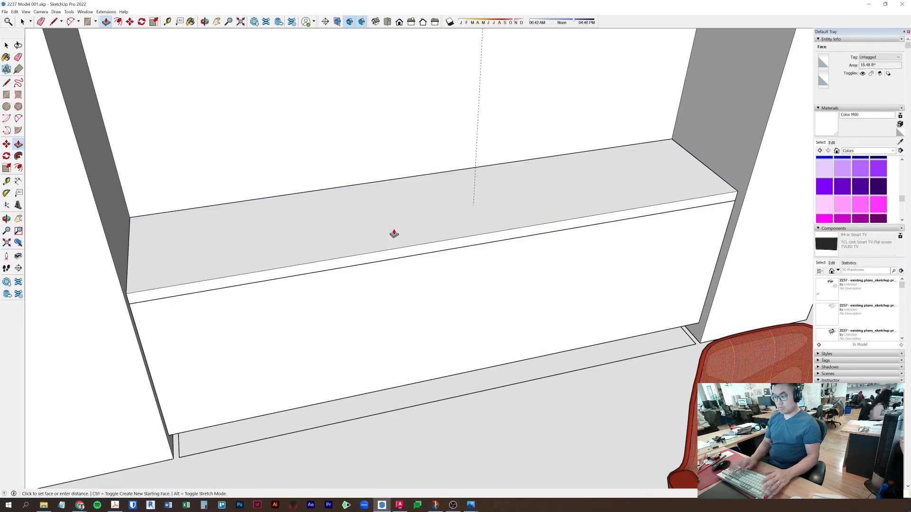
click(406, 255)
text(2)
key(Return)
key(space)
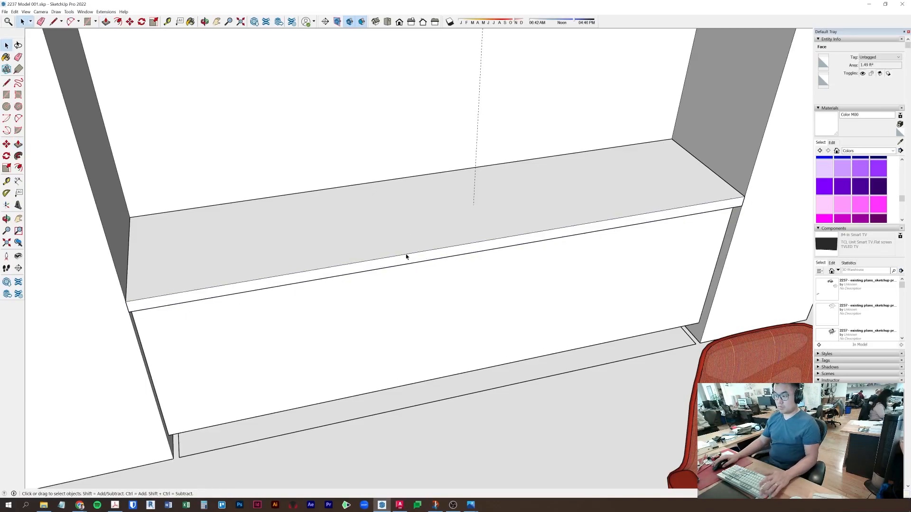
- Make the countertop slab its own component
triple_click(416, 225)
right_click(415, 227)
click(467, 278)
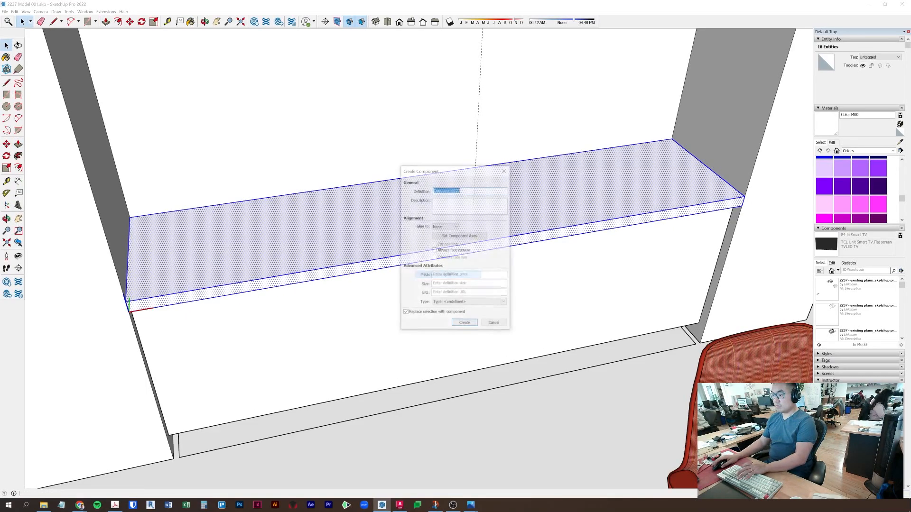
key(Return)
- Inside the slab component, paste its face in place and push it out as a new piece
scroll(526, 311, up, 10)
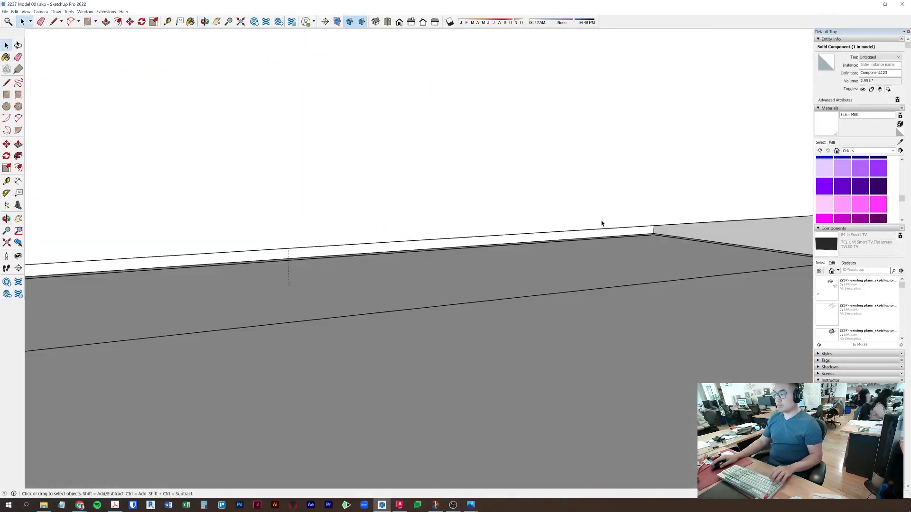
scroll(601, 223, up, 8)
double_click(603, 192)
click(602, 192)
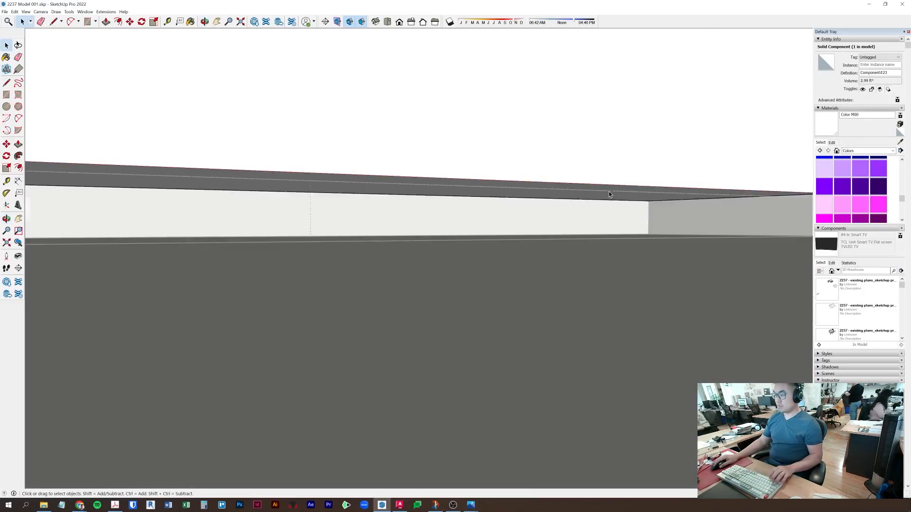
key(Escape)
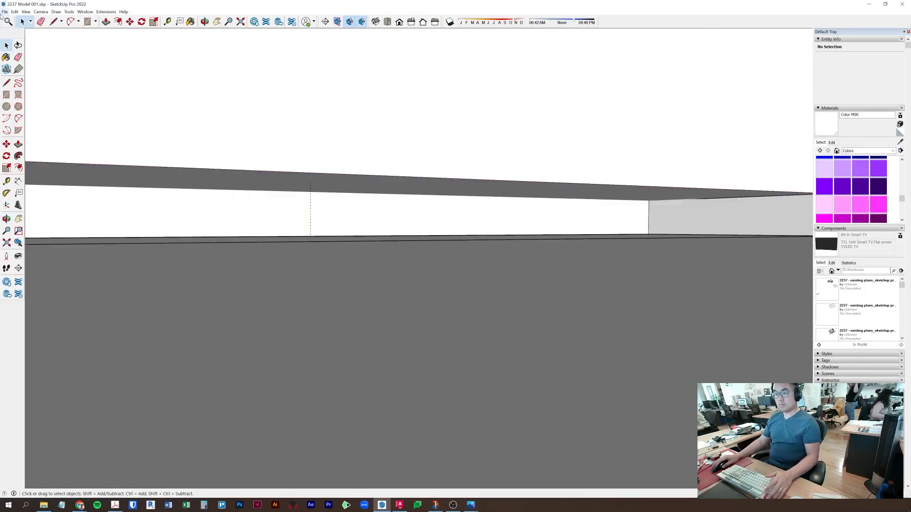
click(15, 11)
click(32, 58)
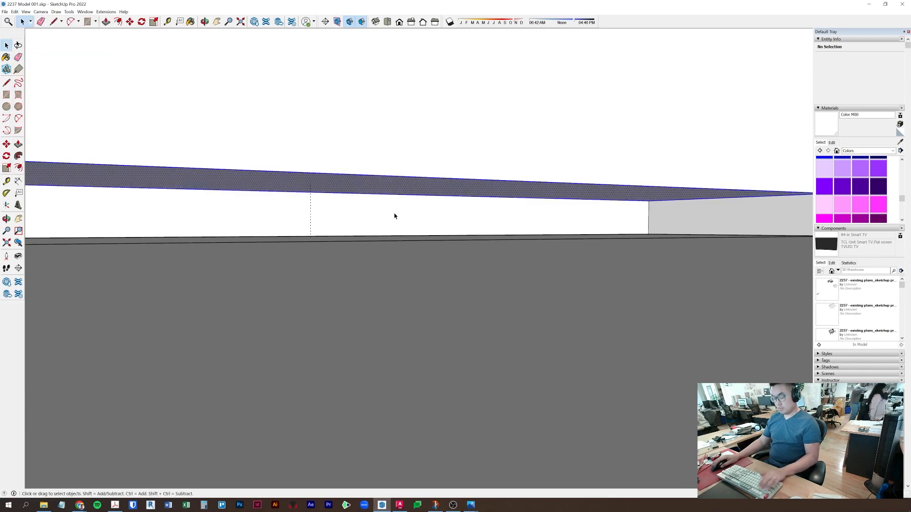
click(414, 187)
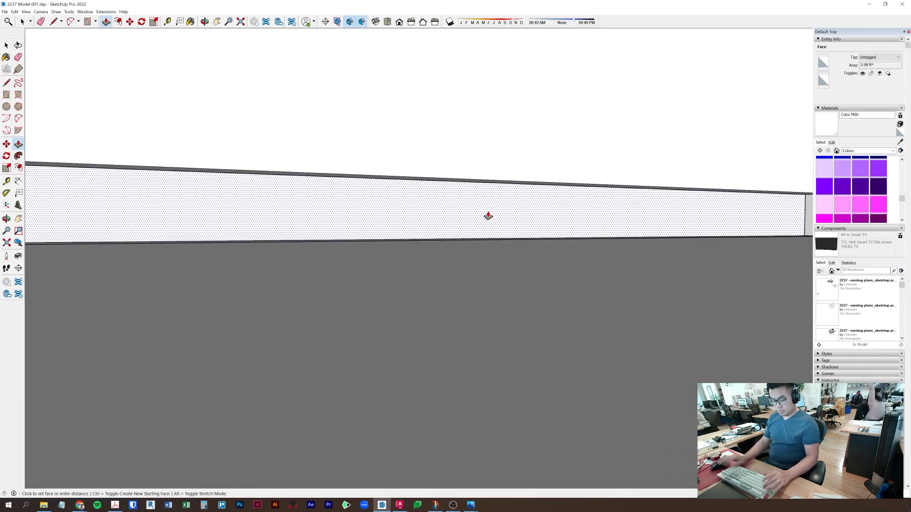
key(Escape)
key(space)
- Make the new piece a component instead of a group, then view the whole cabinet
triple_click(489, 213)
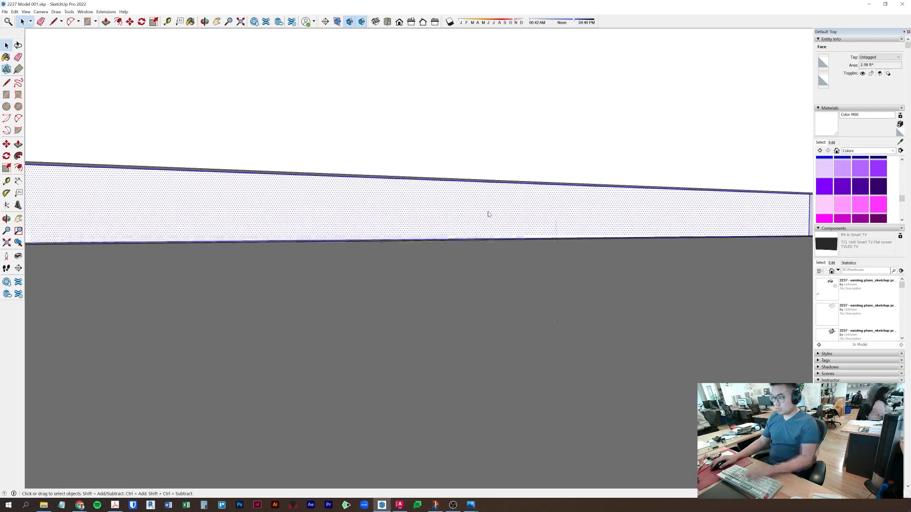
right_click(488, 214)
click(512, 269)
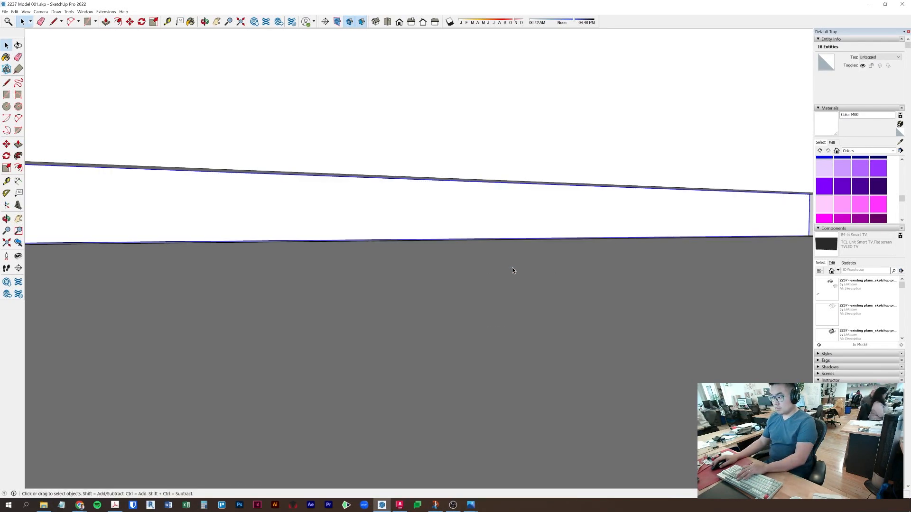
key(ctrl+z)
right_click(516, 209)
click(534, 250)
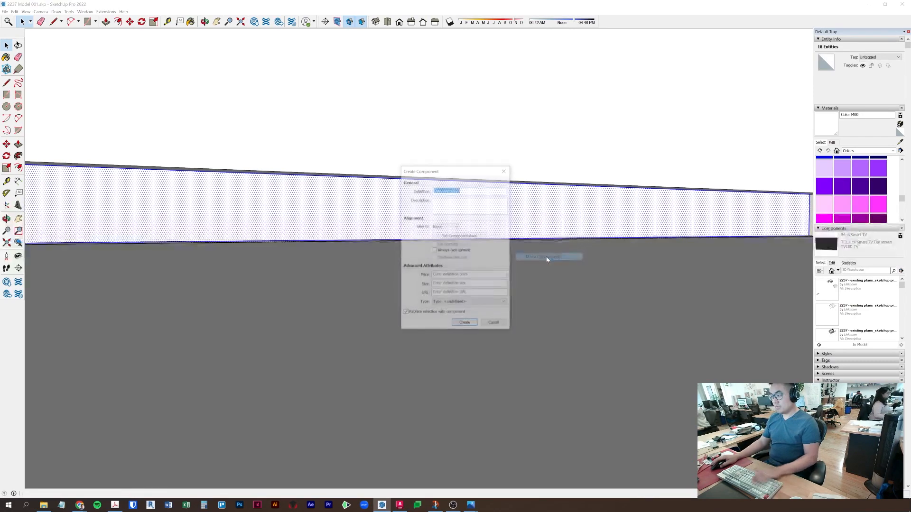
key(Return)
middle_drag(545, 258, 536, 291)
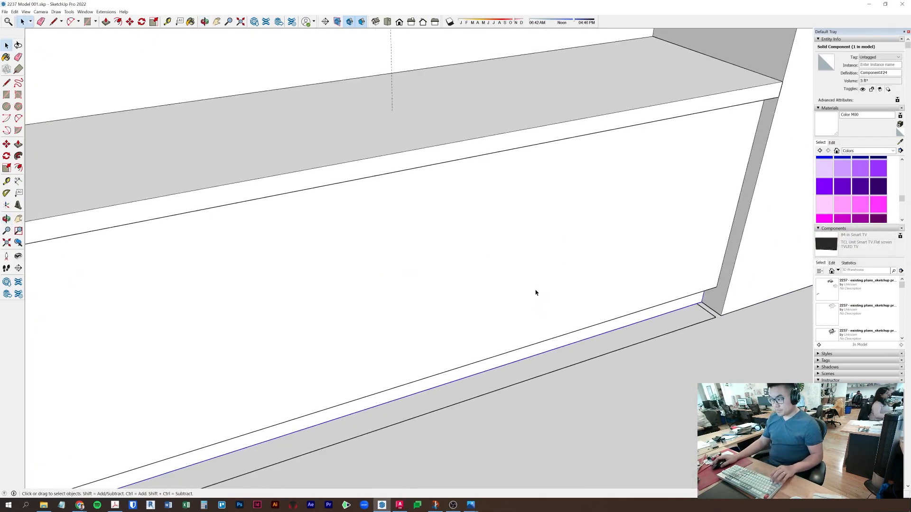
scroll(537, 292, down, 5)
middle_drag(532, 222, 421, 255)
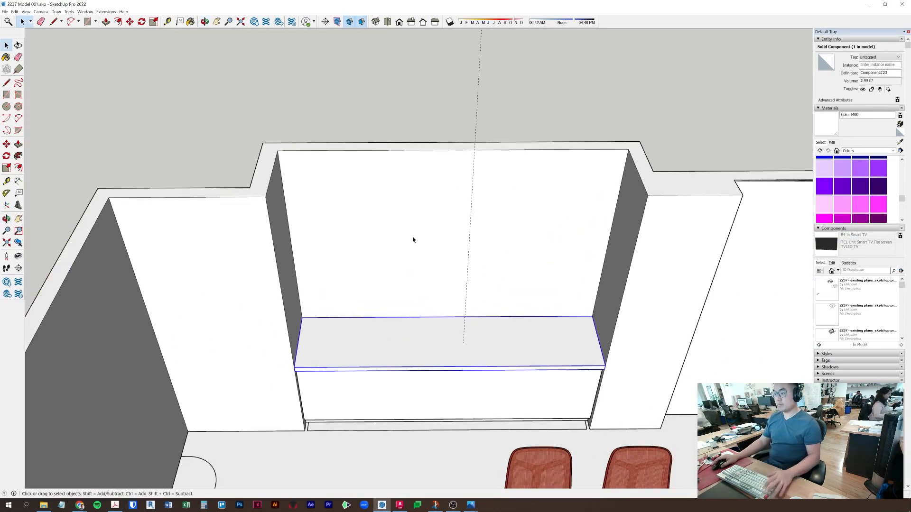
- Orbit and zoom in close to the shelf corner inside the niche
middle_drag(278, 266, 332, 72)
click(332, 72)
mouse_move(332, 71)
middle_down()
mouse_move(368, 155)
mouse_move(604, 277)
mouse_move(533, 318)
middle_up()
scroll(523, 333, up, 2)
key(l)
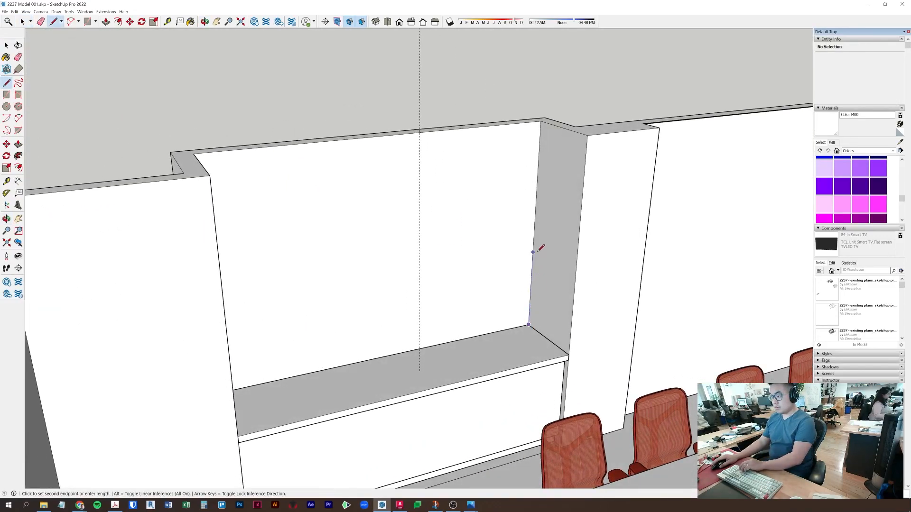
key(Escape)
key(space)
scroll(527, 327, up, 5)
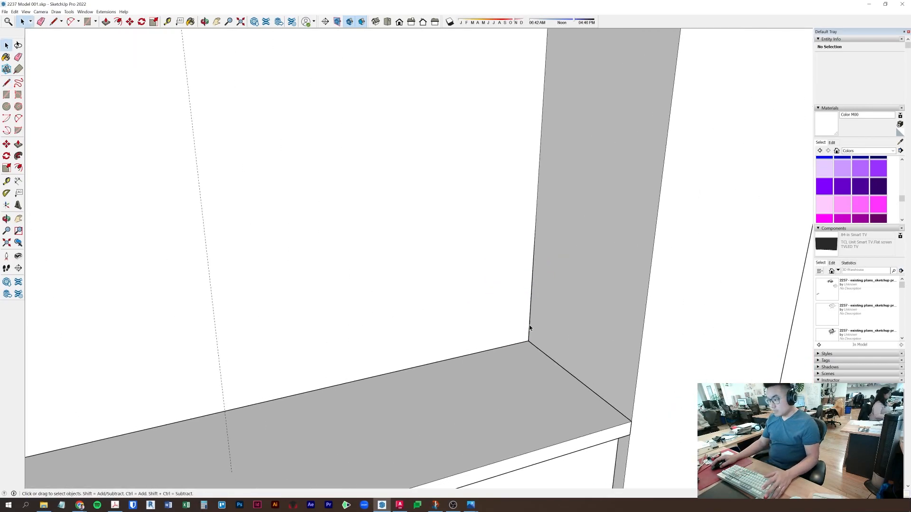
middle_drag(530, 314, 534, 284)
- Draw a rectangle on the niche side wall and pull it out into a box across the niche
key(r)
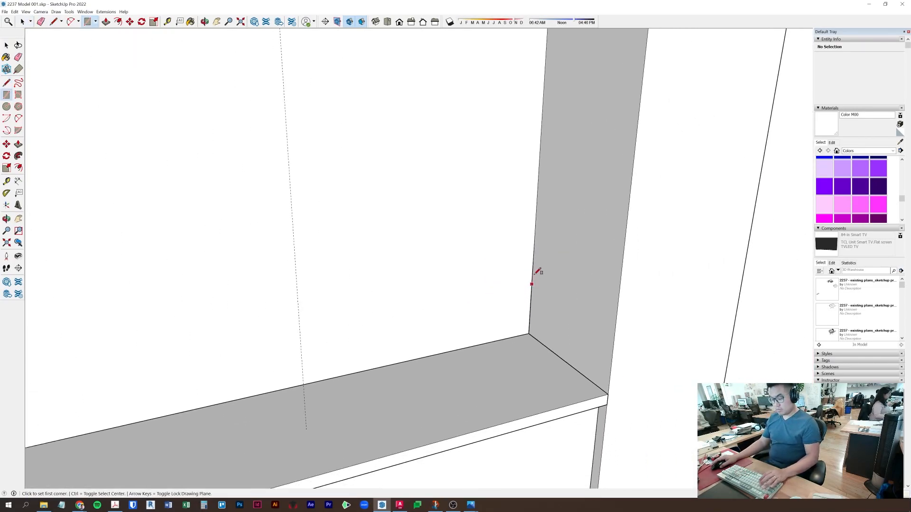
click(537, 215)
scroll(537, 215, down, 3)
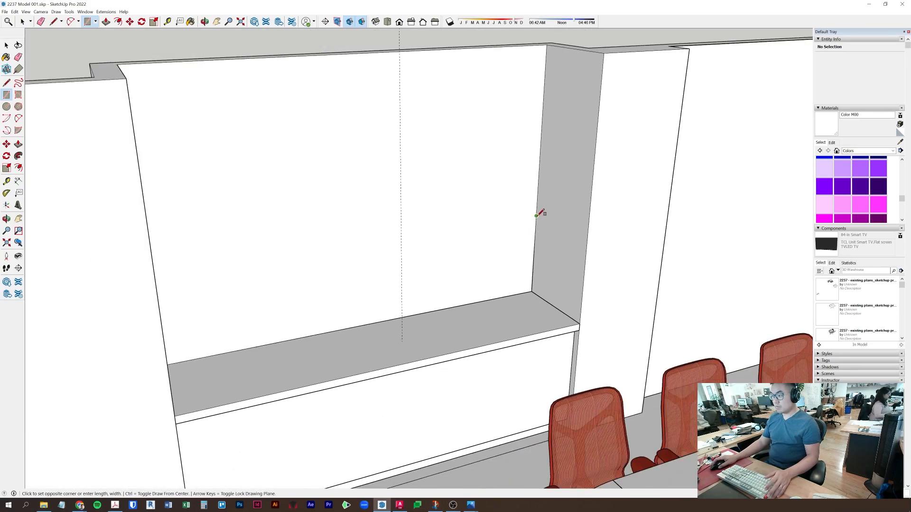
key(Return)
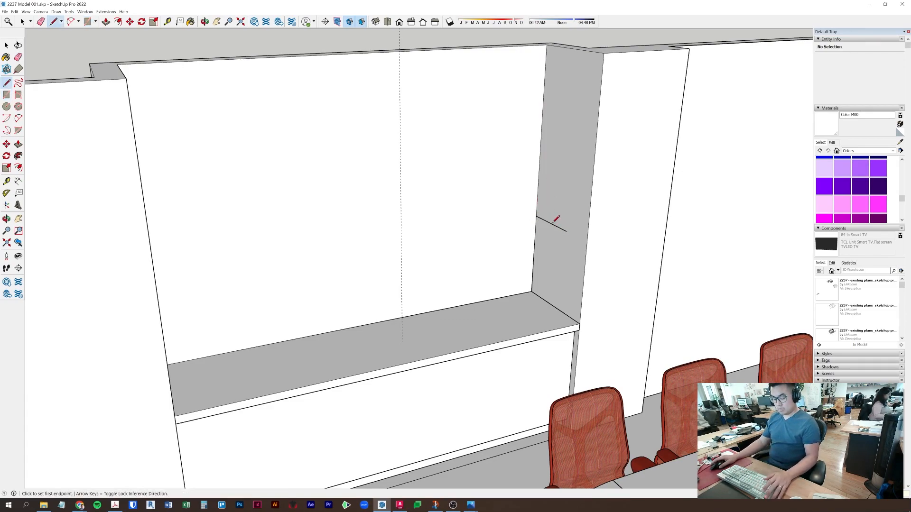
click(567, 231)
click(551, 45)
key(p)
click(561, 96)
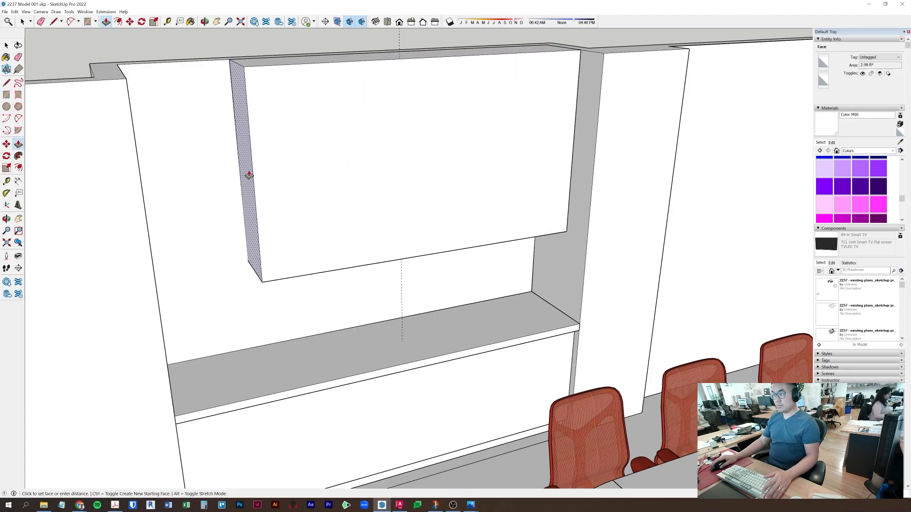
- Orbit around to inspect the new box alongside the wall and chairs
middle_drag(247, 175, 141, 195)
key(space)
scroll(599, 194, up, 6)
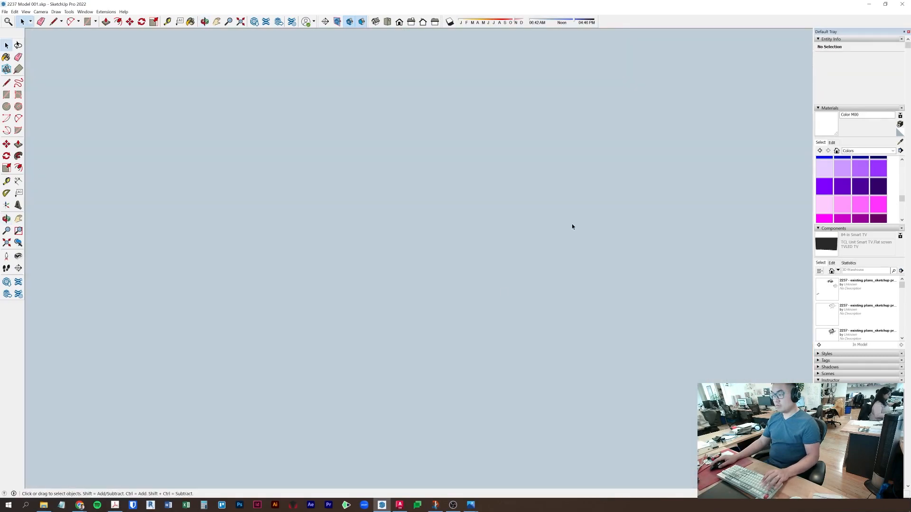
scroll(545, 266, down, 2)
middle_drag(548, 260, 556, 339)
scroll(540, 279, up, 2)
shift+middle_drag(609, 90, 465, 147)
scroll(506, 171, down, 2)
middle_drag(506, 171, 504, 187)
scroll(467, 220, up, 2)
scroll(467, 222, down, 2)
middle_drag(386, 242, 210, 254)
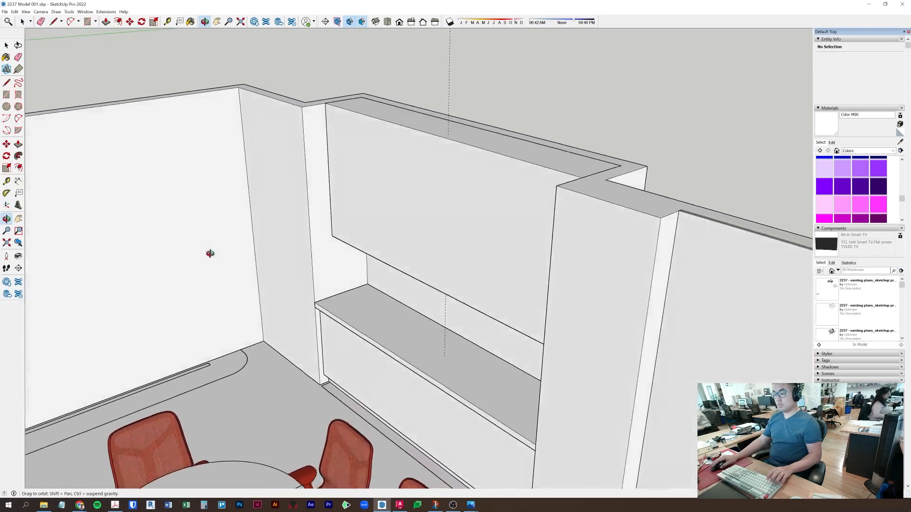
- Select the upper box's front face, abandoning a push and a measurement
click(382, 230)
scroll(388, 216, up, 1)
key(p)
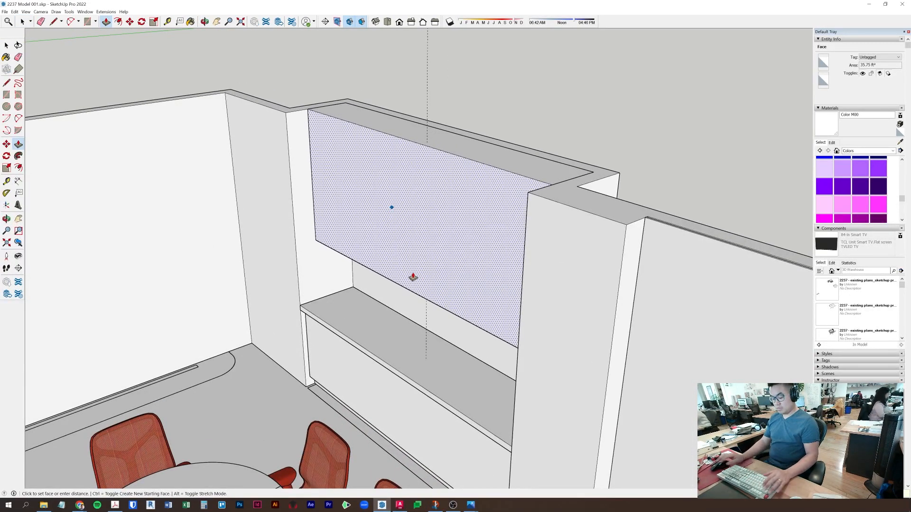
key(Escape)
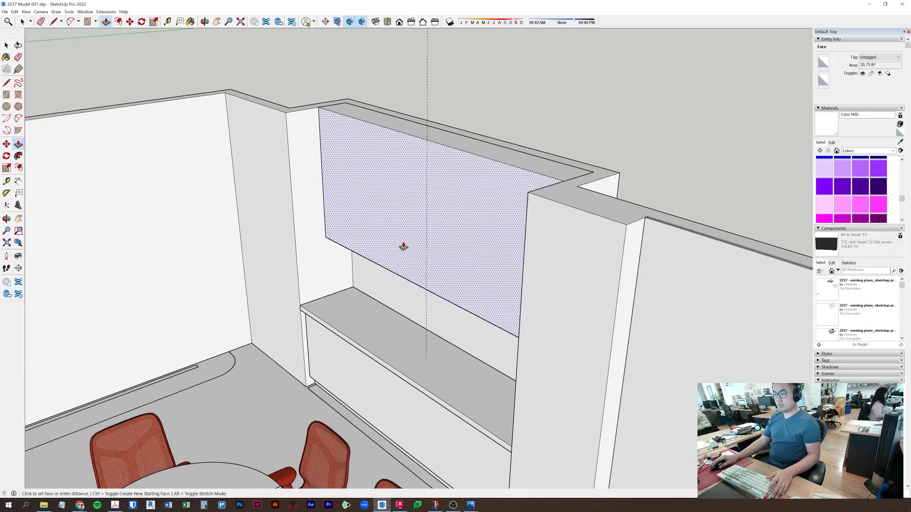
middle_drag(400, 185, 400, 244)
key(t)
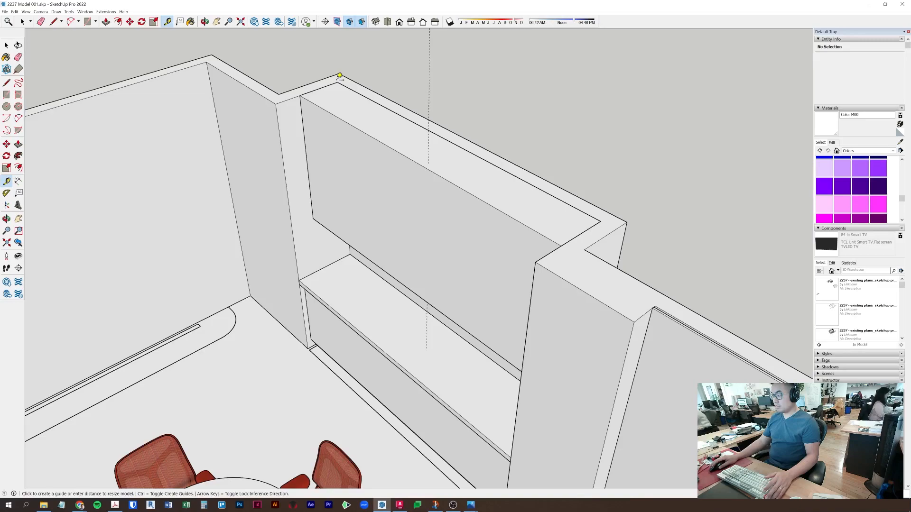
key(space)
click(362, 200)
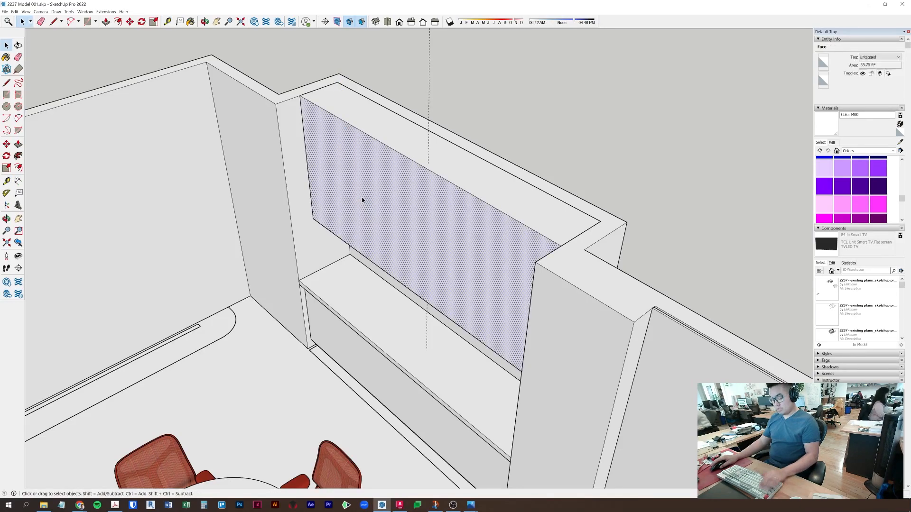
- Open the room's walls-and-floor component and view the whole room from above
double_click(234, 371)
scroll(266, 339, down, 5)
shift+middle_drag(318, 407, 386, 279)
middle_drag(423, 253, 329, 293)
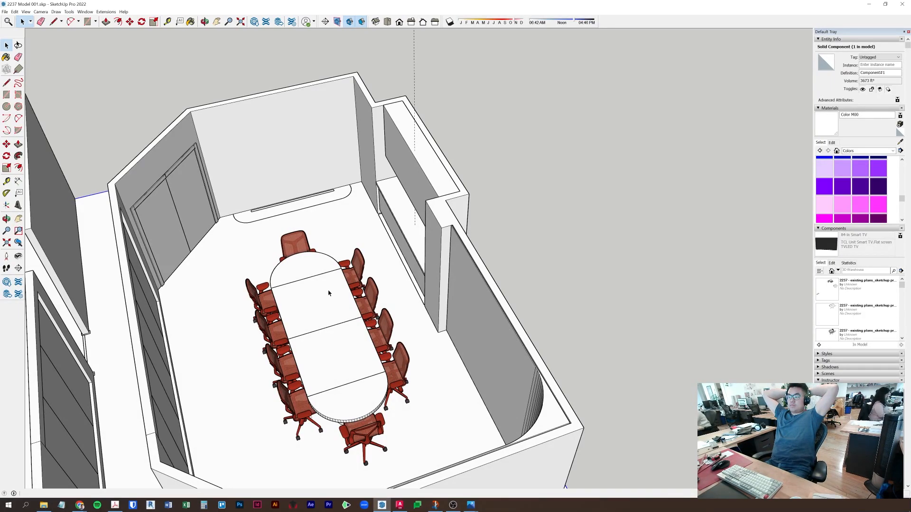
- Cut the room's rounded arc edge and paste it back in place outside the room component
scroll(280, 236, up, 8)
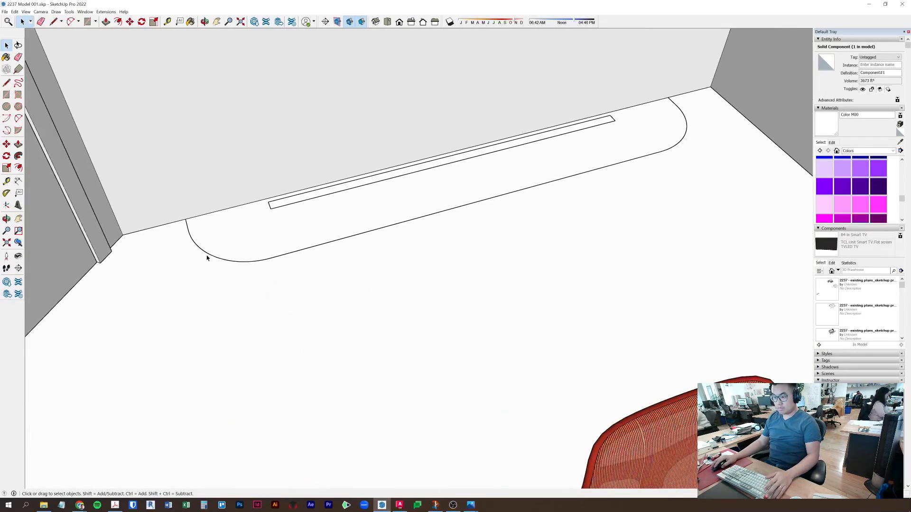
double_click(209, 255)
triple_click(209, 256)
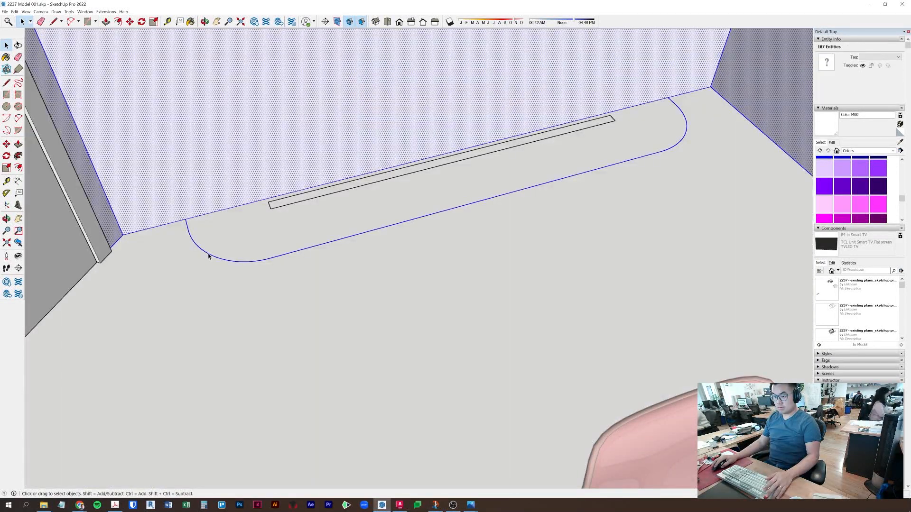
click(211, 255)
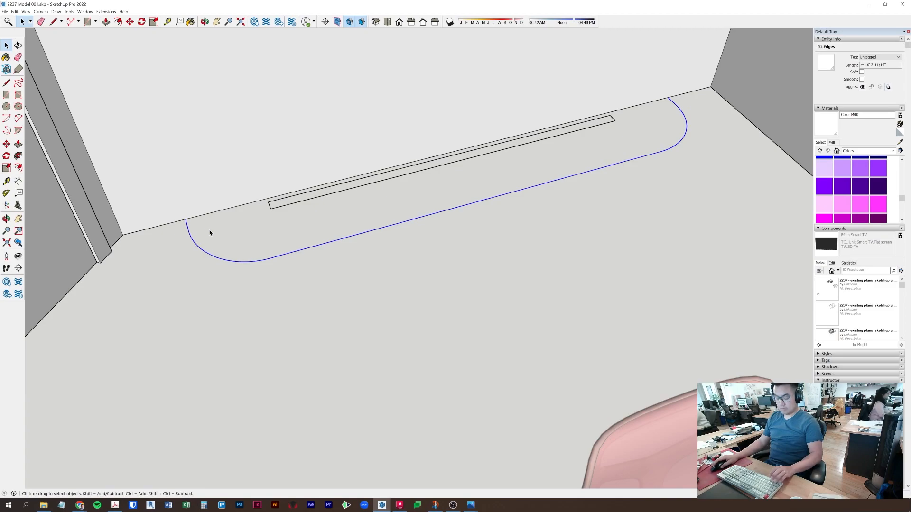
key(Delete)
key(Escape)
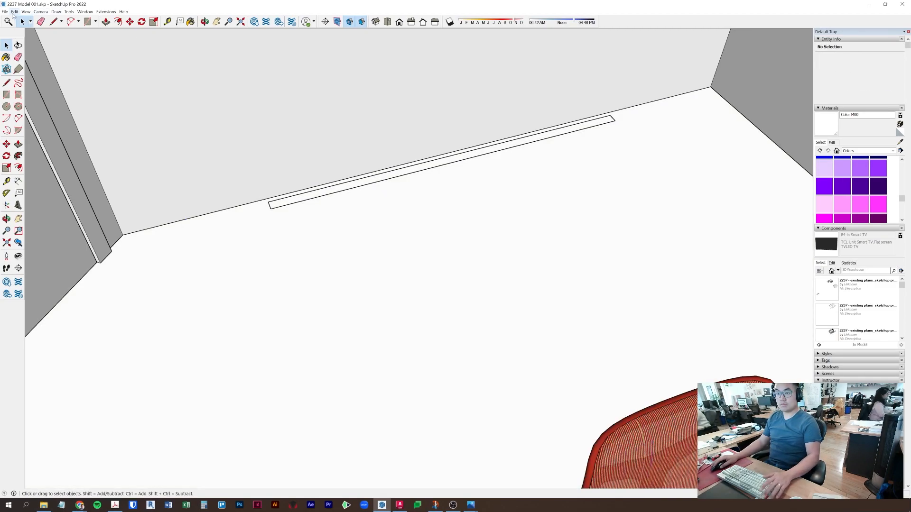
click(14, 12)
click(32, 58)
- Close the pasted arc outline with straight lines between its two ends
key(l)
click(186, 218)
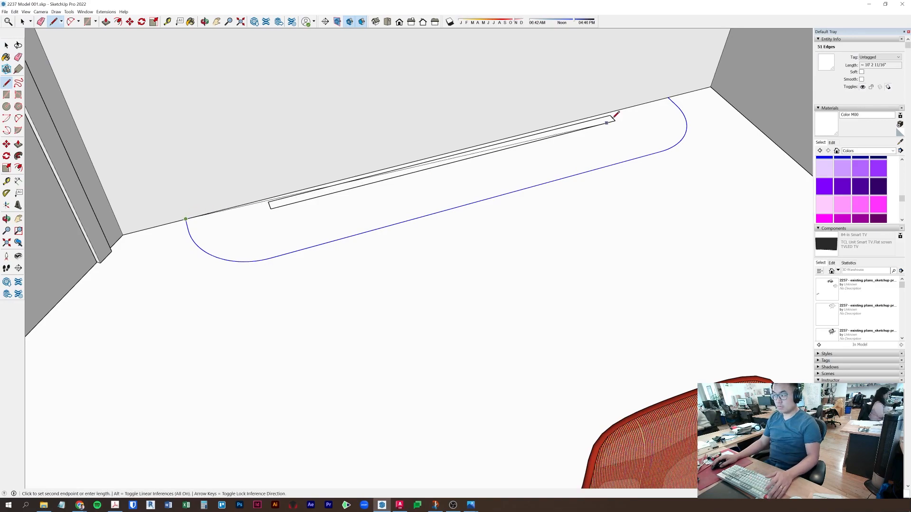
click(669, 97)
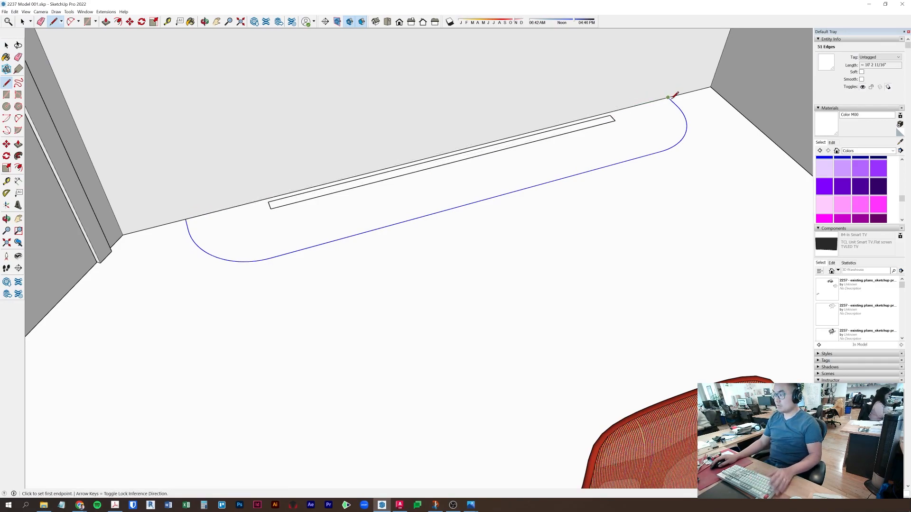
click(668, 97)
click(186, 218)
- Pull the outline into a thin slab and make it a component
key(p)
click(229, 229)
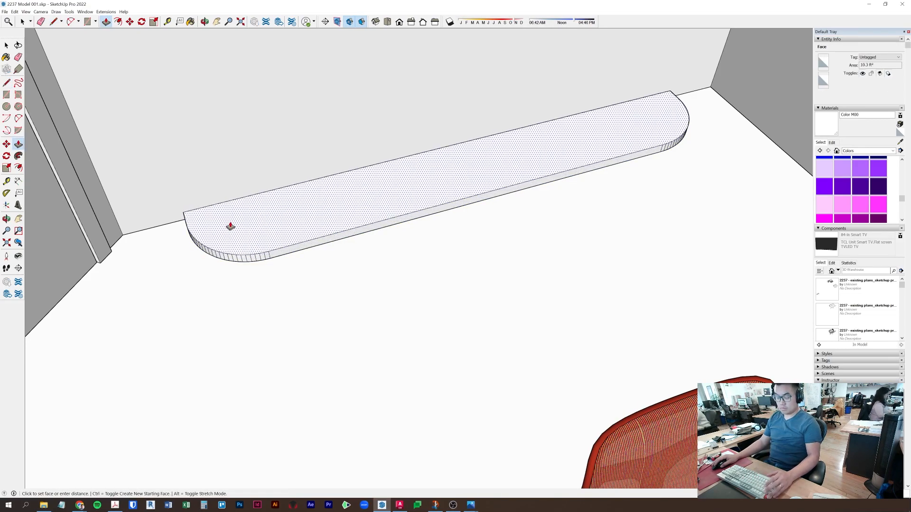
click(230, 226)
key(space)
triple_click(231, 226)
right_click(230, 226)
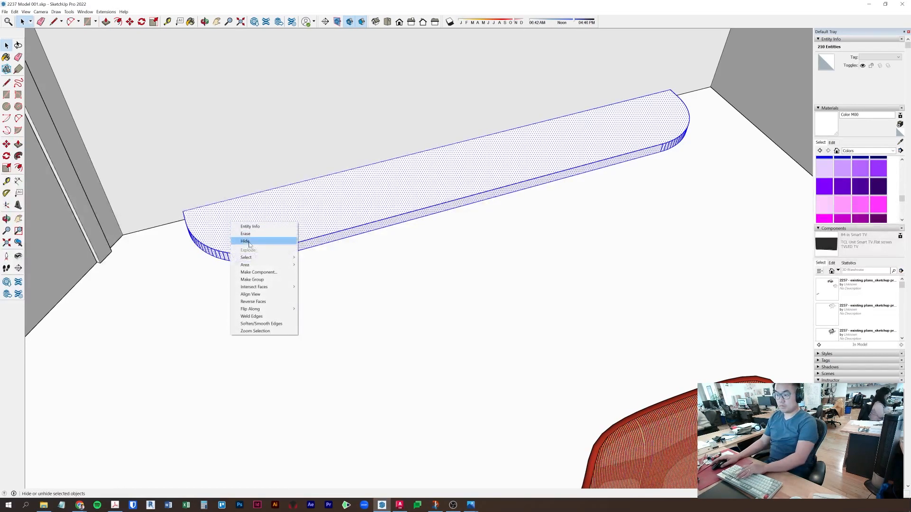
click(259, 272)
key(Return)
- Lift the slab component 30 up the blue axis onto the back wall
key(m)
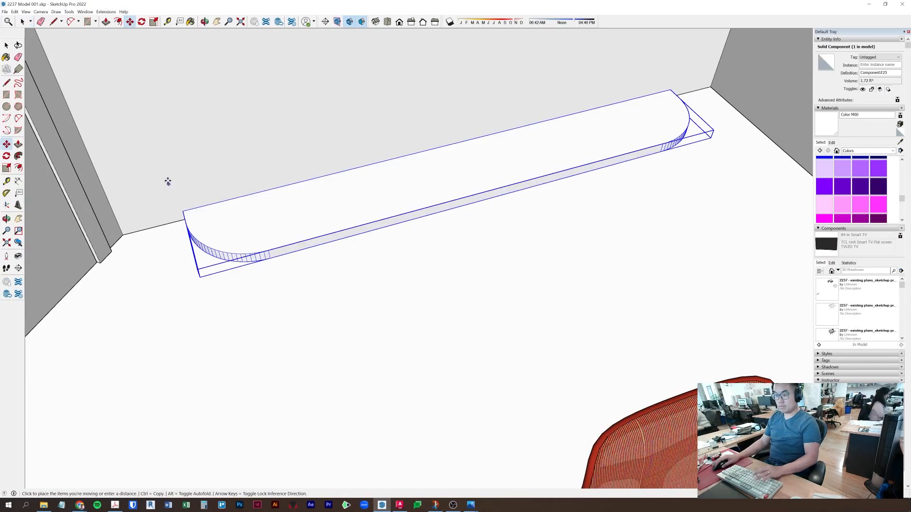
click(167, 184)
key(Up)
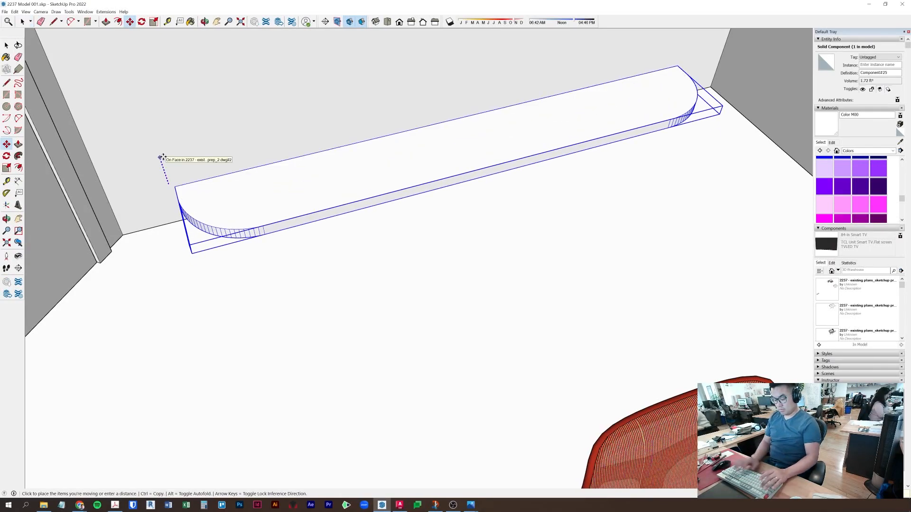
text(30)
key(Return)
scroll(226, 135, down, 5)
mouse_move(323, 146)
middle_down()
mouse_move(326, 216)
mouse_move(319, 149)
middle_up()
key(space)
scroll(324, 178, up, 3)
click(318, 275)
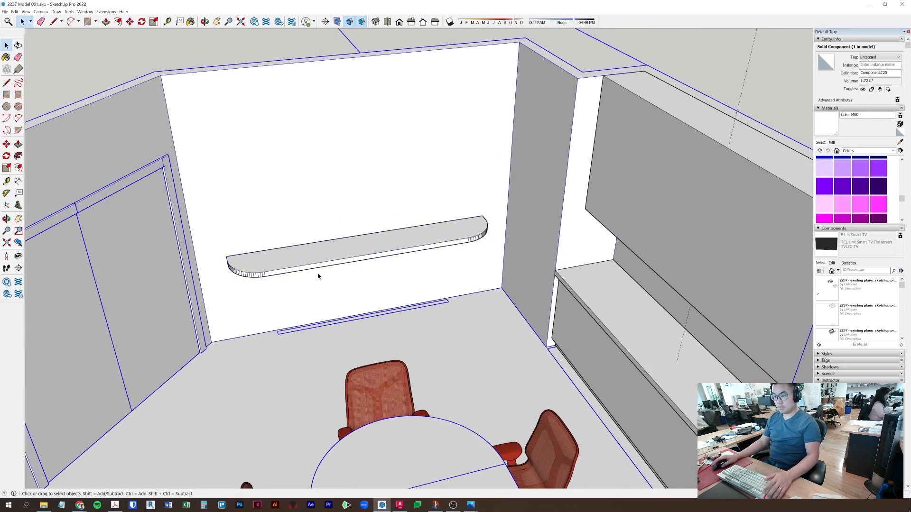
- Draw a rectangle on the back wall above the shelf and pull it into a thin panel
middle_drag(318, 275, 317, 215)
key(t)
click(302, 121)
key(Escape)
key(r)
click(285, 116)
click(444, 223)
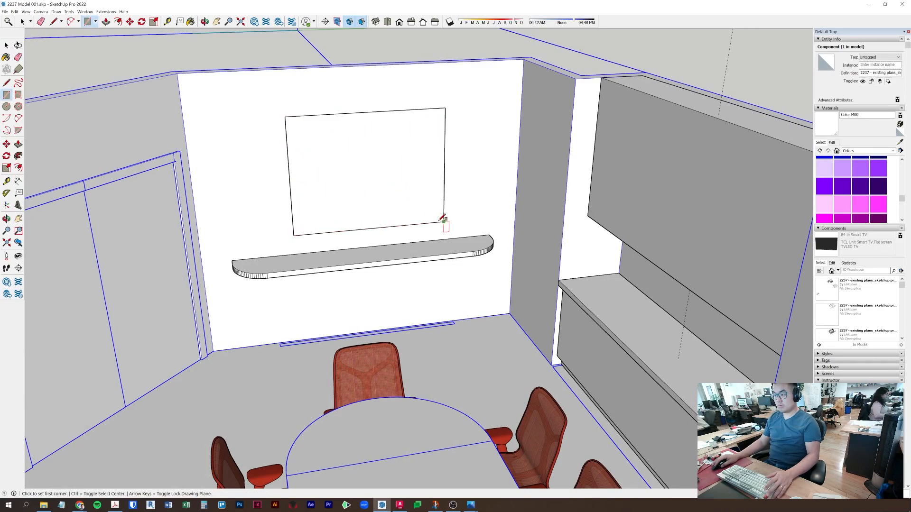
key(p)
double_click(385, 174)
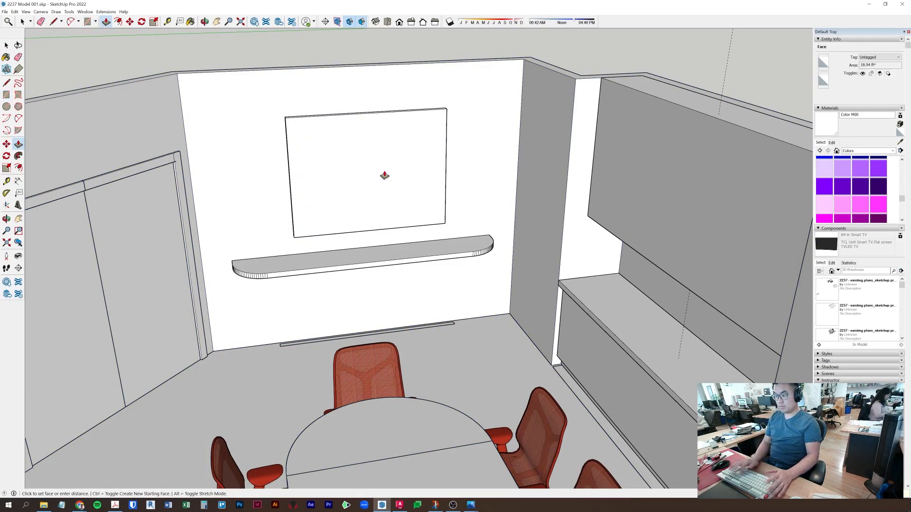
- Turn the thin panel into a component, leaving it in place after a cancelled move
key(space)
triple_click(385, 174)
right_click(385, 173)
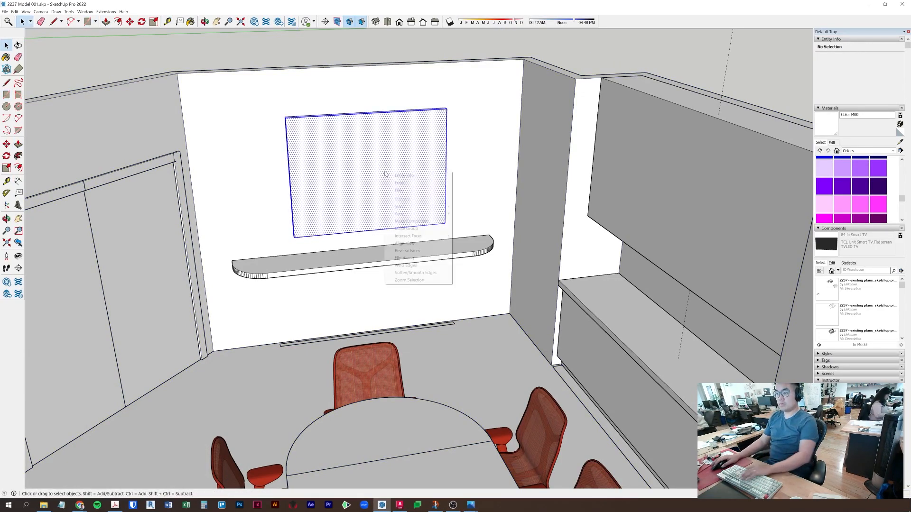
click(409, 221)
key(Return)
middle_drag(420, 53, 417, 167)
click(417, 168)
scroll(417, 168, up, 1)
key(m)
click(512, 84)
key(Escape)
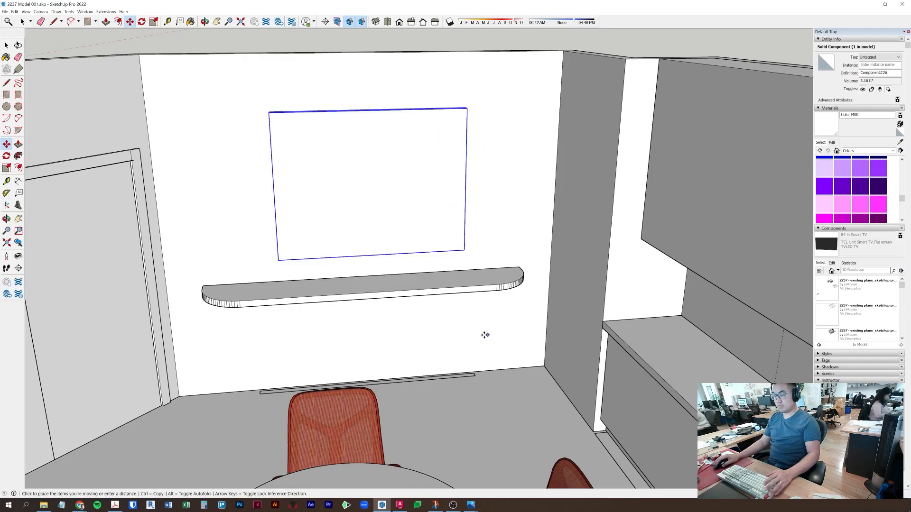
- Orbit and zoom around the room to face the TV wall and shelf
key(space)
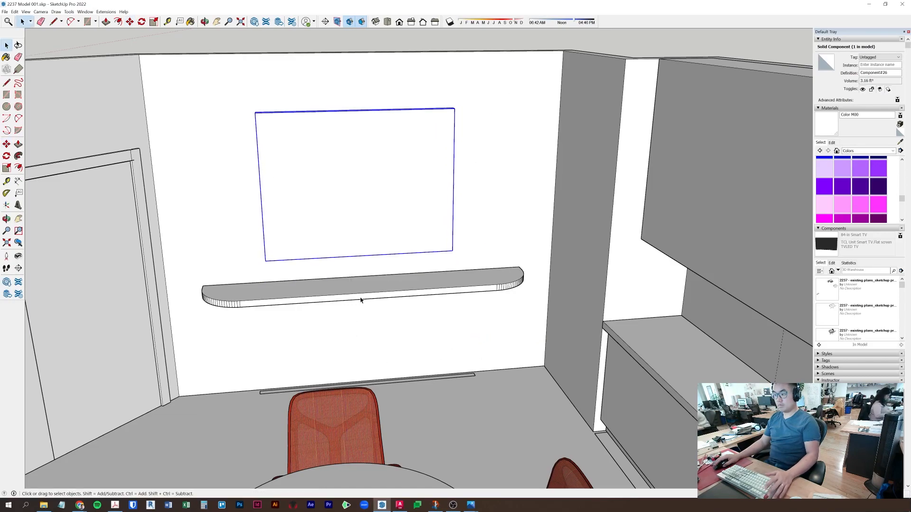
scroll(362, 300, down, 2)
middle_drag(392, 345, 392, 134)
scroll(352, 331, down, 2)
middle_drag(352, 331, 73, 315)
scroll(308, 223, up, 4)
scroll(309, 223, down, 3)
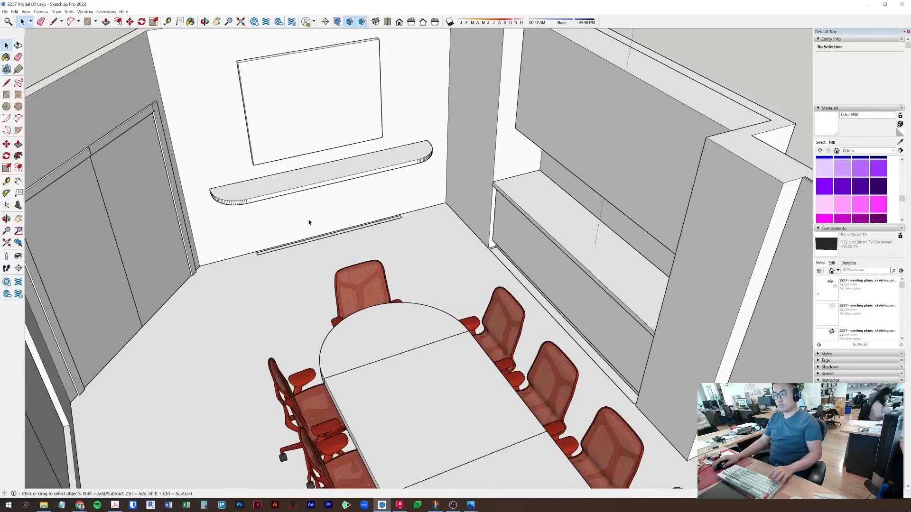
scroll(336, 285, up, 10)
scroll(337, 247, down, 5)
middle_drag(366, 280, 395, 181)
- Pick the shelf's bottom face and paste it in place outside the shelf
double_click(395, 181)
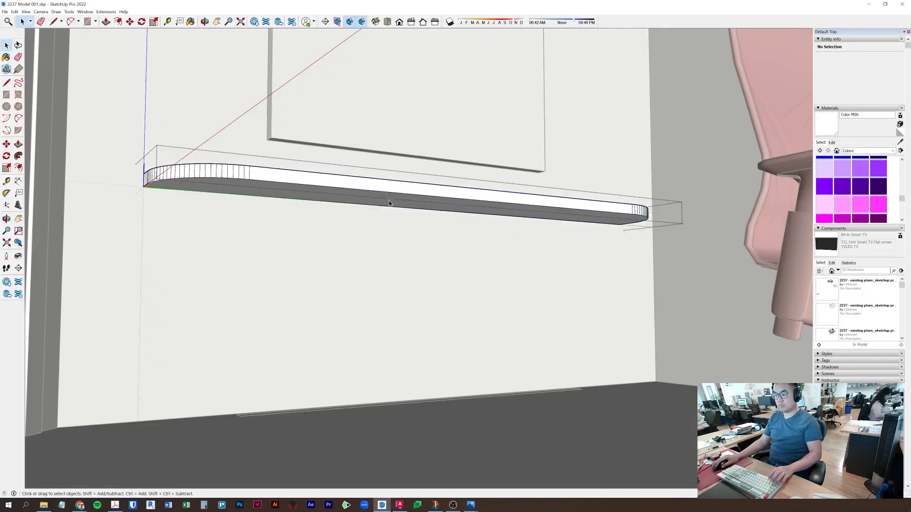
click(393, 204)
key(Escape)
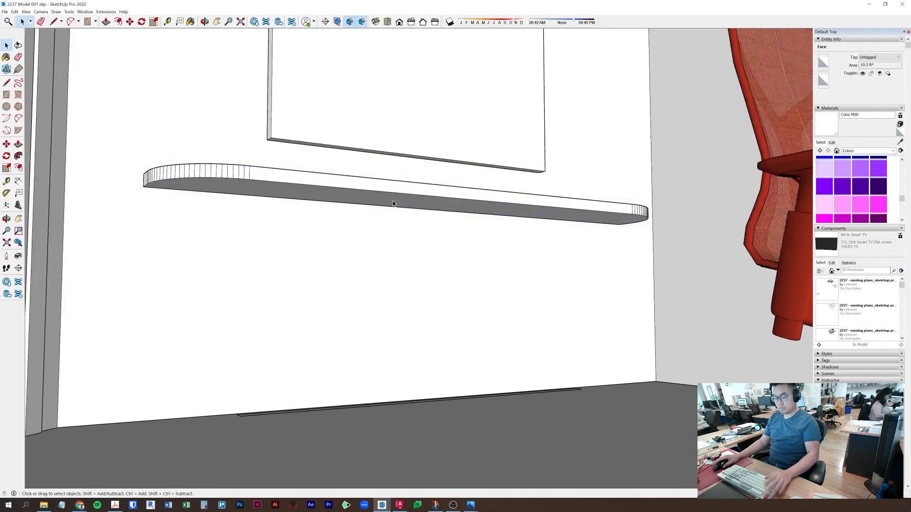
click(15, 12)
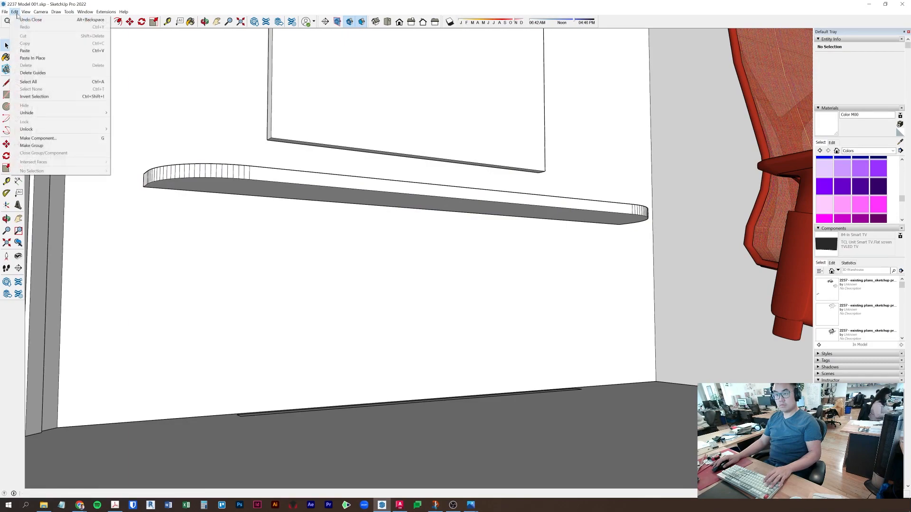
click(28, 59)
- Pull the pasted rounded face down to the floor into a tall cabinet
key(p)
click(378, 205)
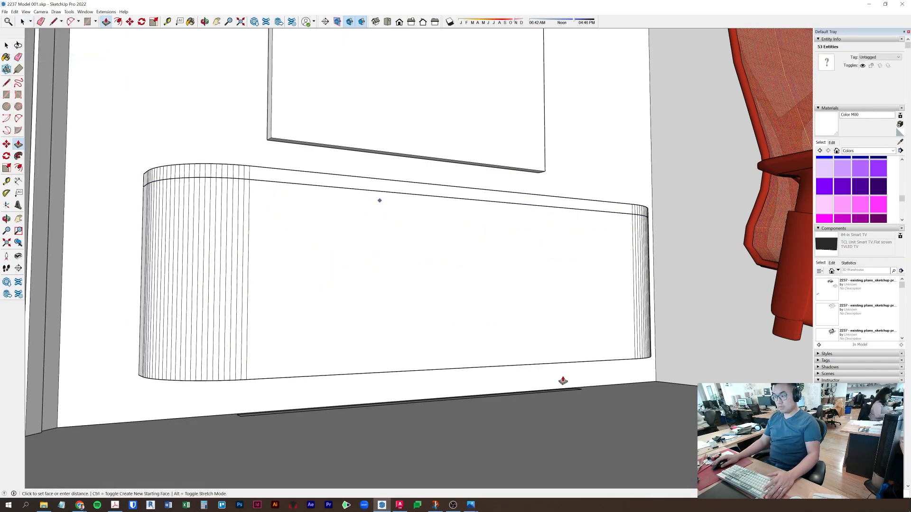
click(628, 411)
middle_drag(546, 419, 540, 339)
click(539, 339)
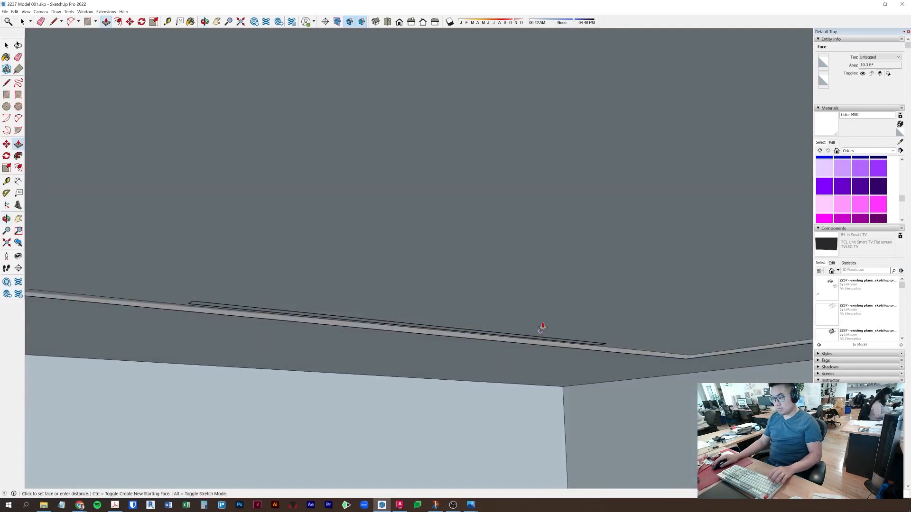
middle_drag(529, 291, 531, 339)
scroll(530, 319, up, 5)
key(space)
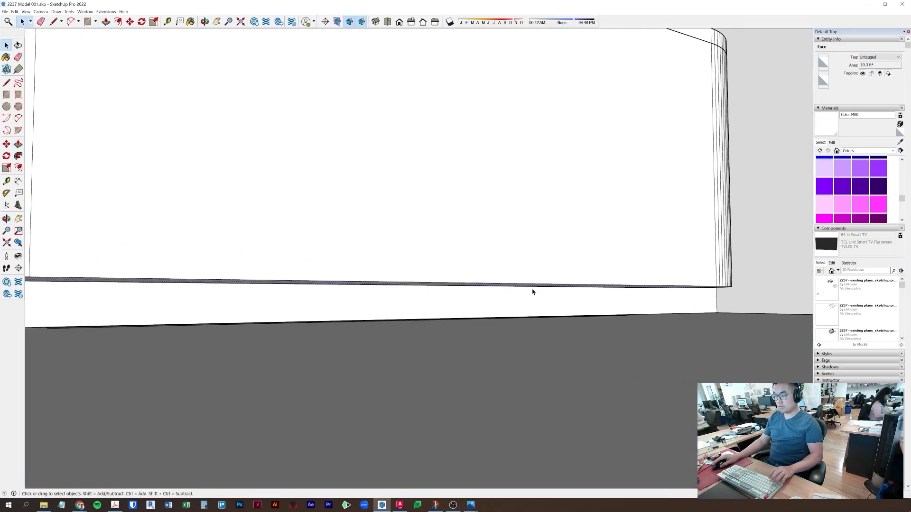
middle_drag(532, 293, 546, 296)
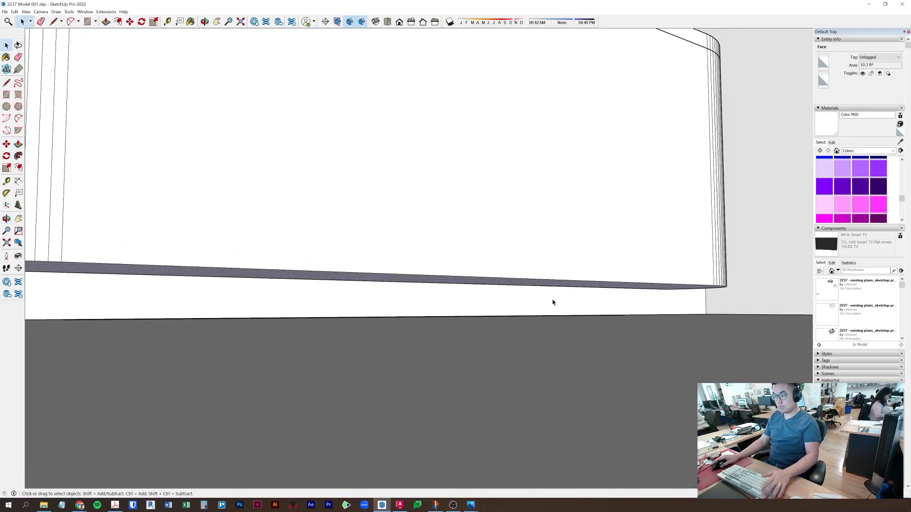
- Make the whole cabinet a component
triple_click(433, 209)
right_click(439, 204)
click(484, 253)
click(463, 321)
- Paste the underside face in place again and offset an inset outline inside it
click(25, 11)
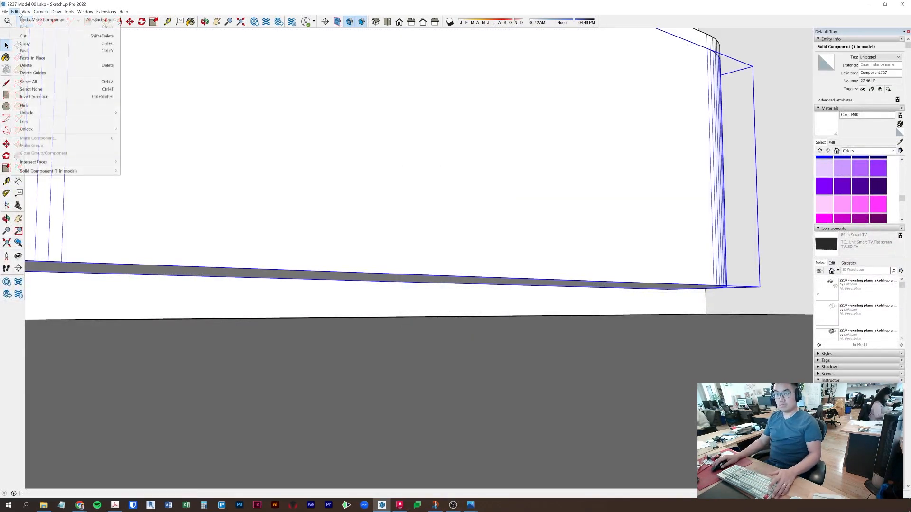
mouse_move(15, 11)
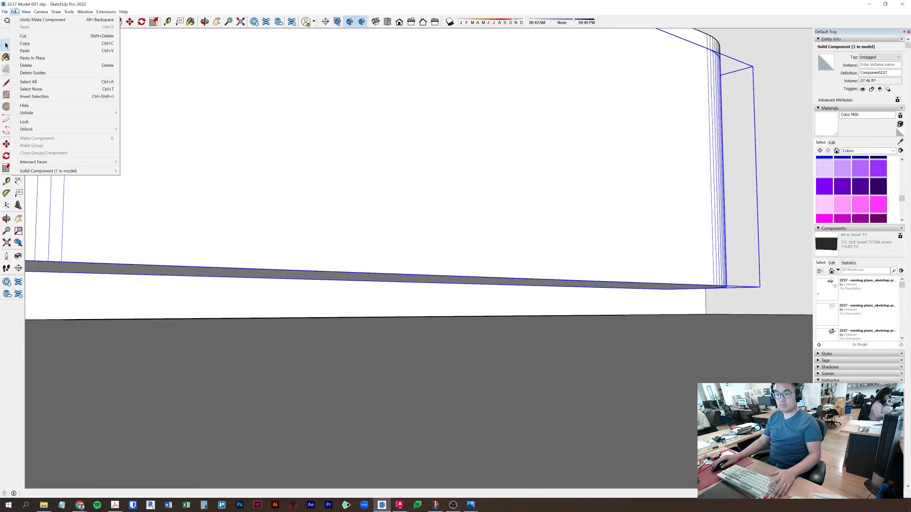
click(49, 58)
key(p)
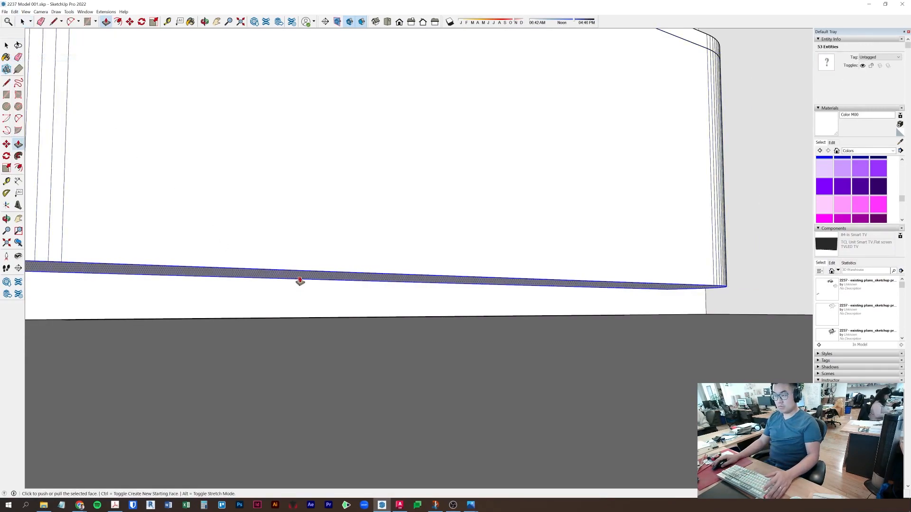
click(117, 24)
scroll(172, 234, up, 2)
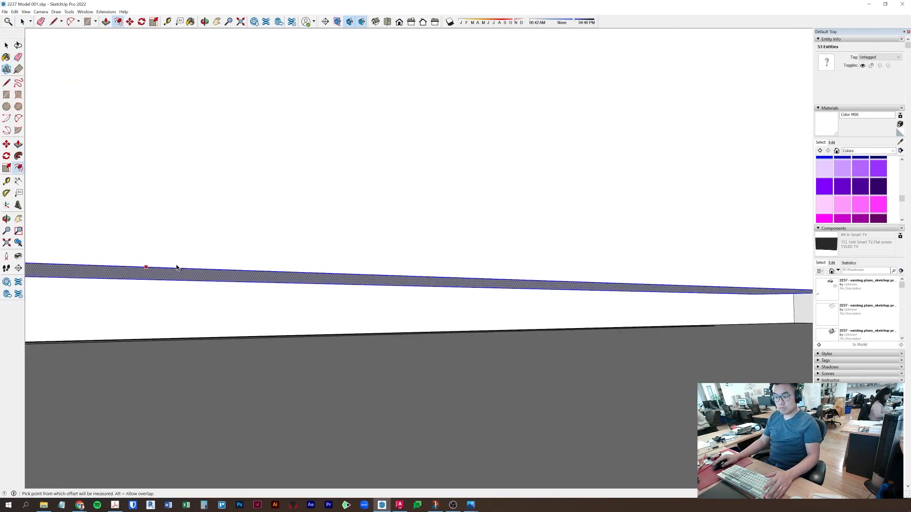
click(183, 275)
key(Return)
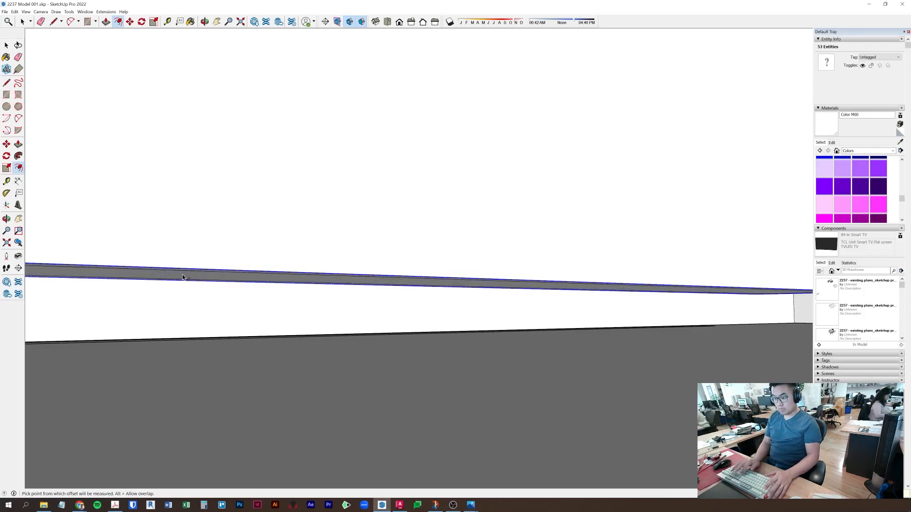
middle_drag(183, 278, 252, 270)
key(space)
- Move the left endpoint of the cabinet's lower edge further along the curve's base
click(221, 218)
triple_click(223, 209)
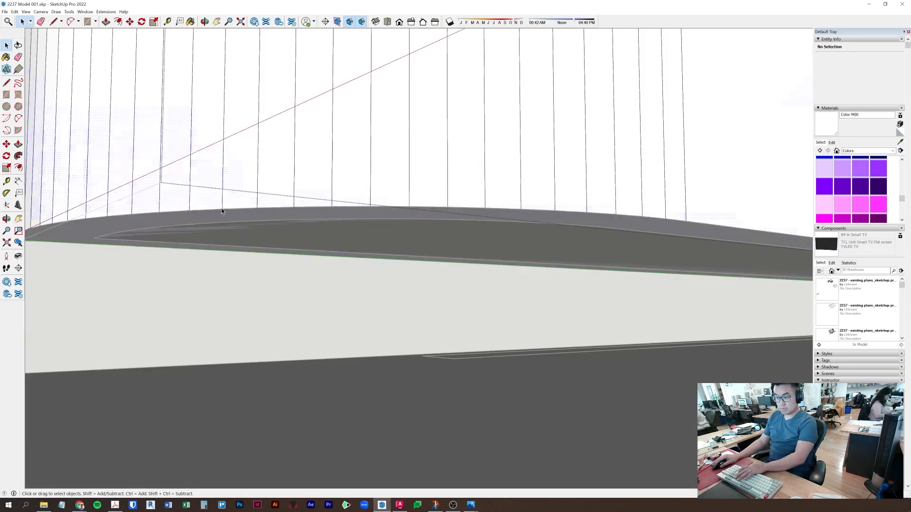
key(Escape)
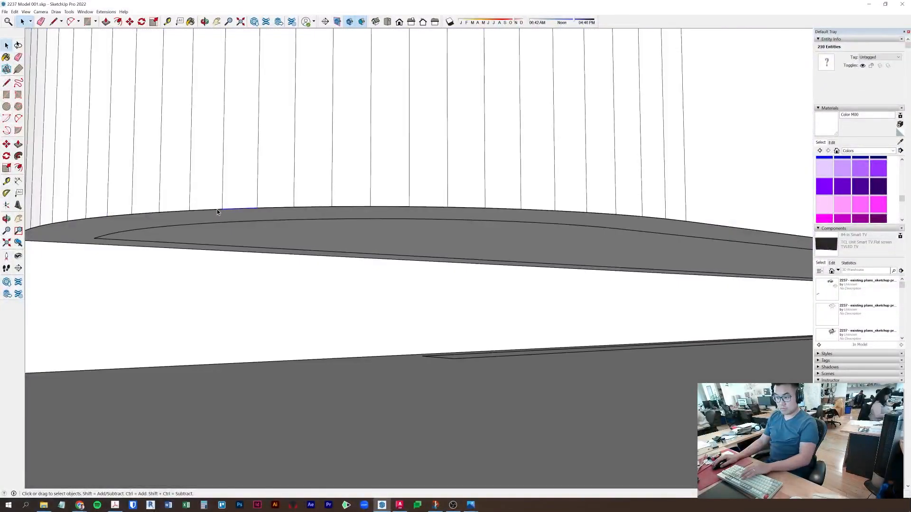
key(Escape)
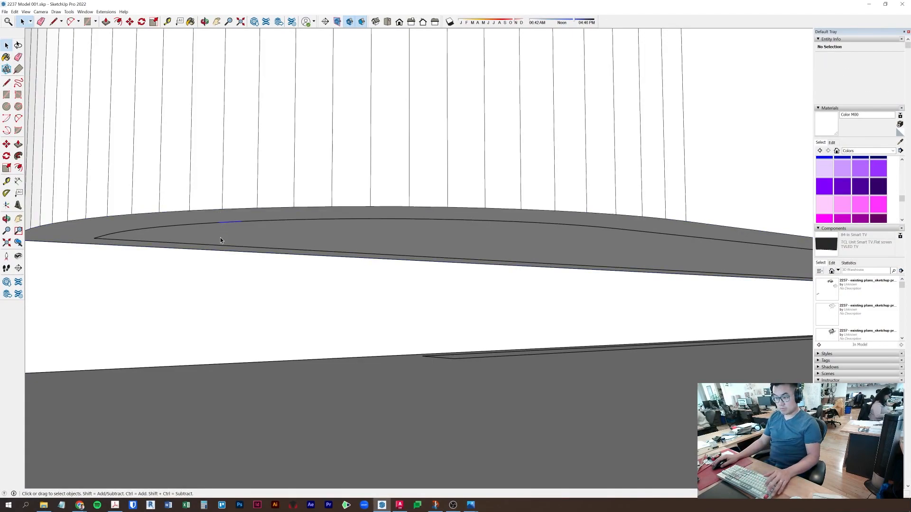
click(219, 244)
key(m)
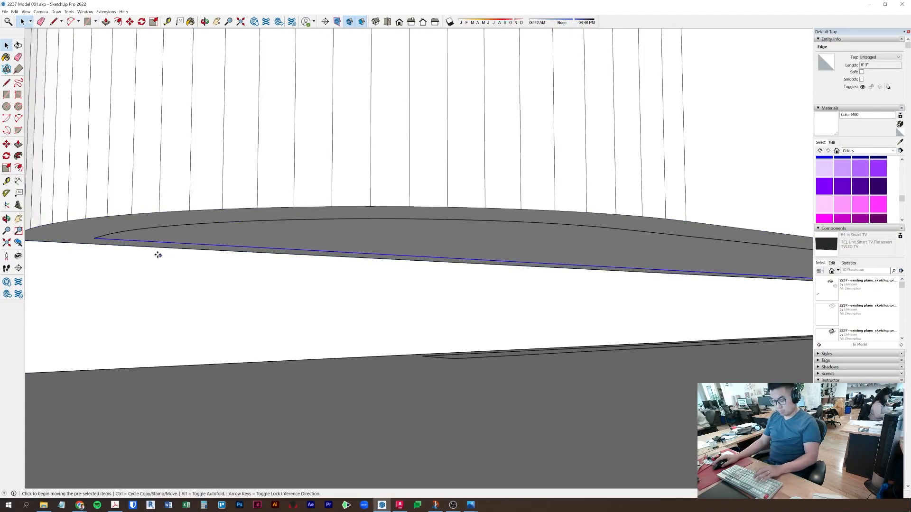
click(97, 238)
click(79, 243)
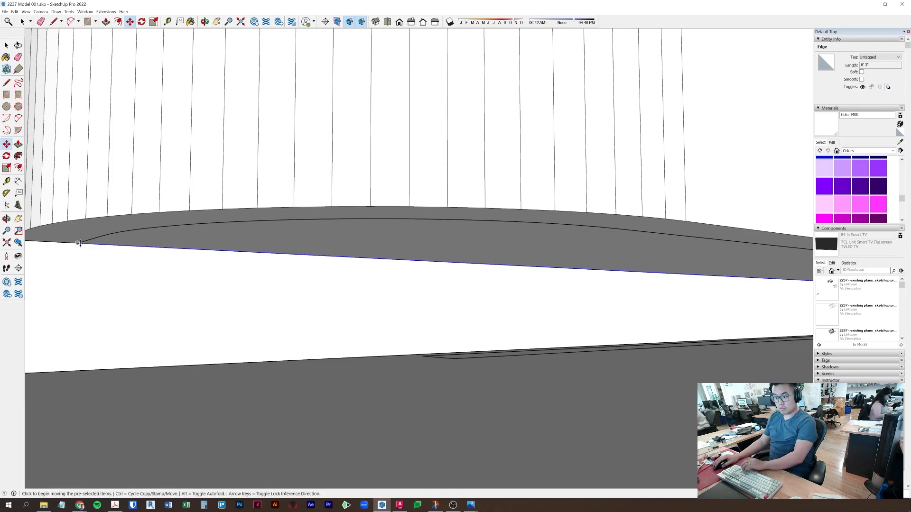
- Push/Pull the curved face into the rounded bench and make it a component
key(p)
click(437, 246)
click(622, 400)
key(space)
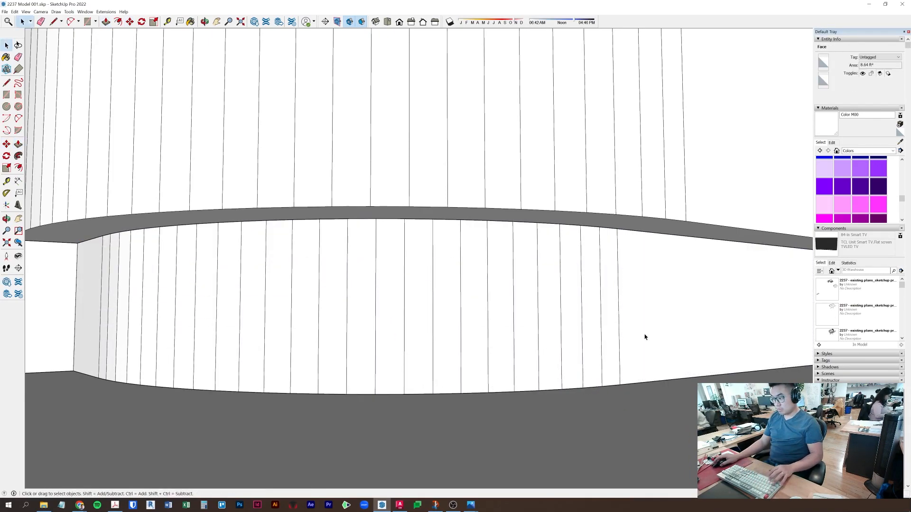
triple_click(652, 330)
right_click(652, 327)
click(679, 376)
key(Return)
- Orbit out to a higher view showing the bench within the whole room
middle_drag(593, 214, 334, 300)
scroll(530, 299, down, 10)
click(602, 199)
shift+middle_drag(493, 285, 510, 204)
scroll(427, 206, down, 3)
middle_drag(443, 233, 385, 365)
scroll(406, 124, up, 3)
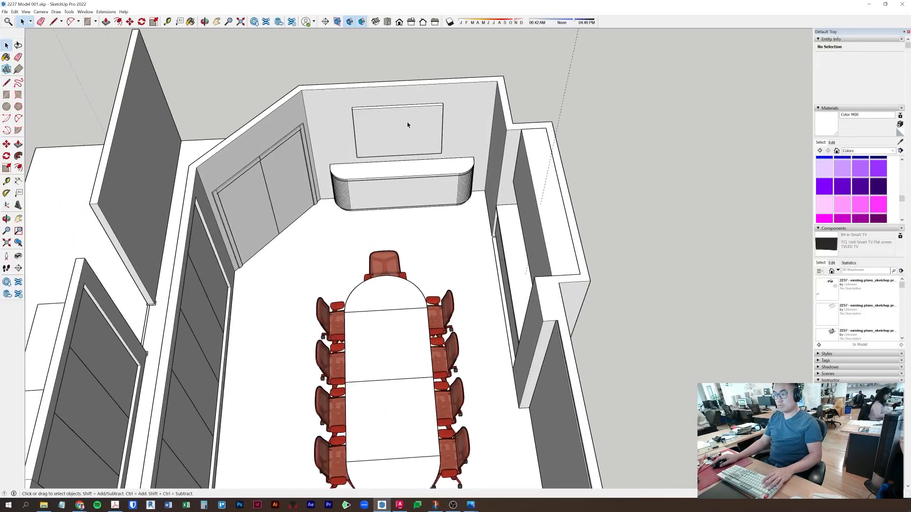
middle_drag(403, 140, 193, 84)
middle_drag(268, 167, 166, 145)
shift+middle_drag(331, 155, 397, 209)
click(379, 195)
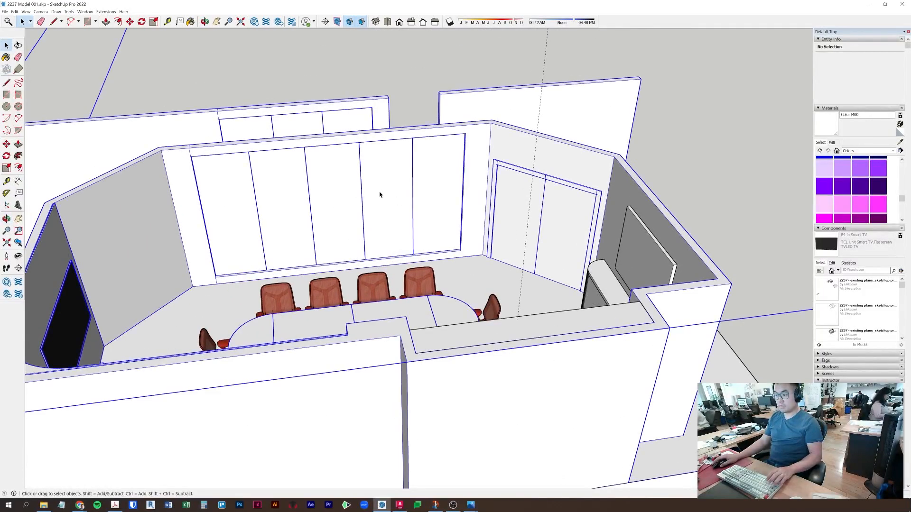
click(870, 151)
click(703, 88)
click(397, 58)
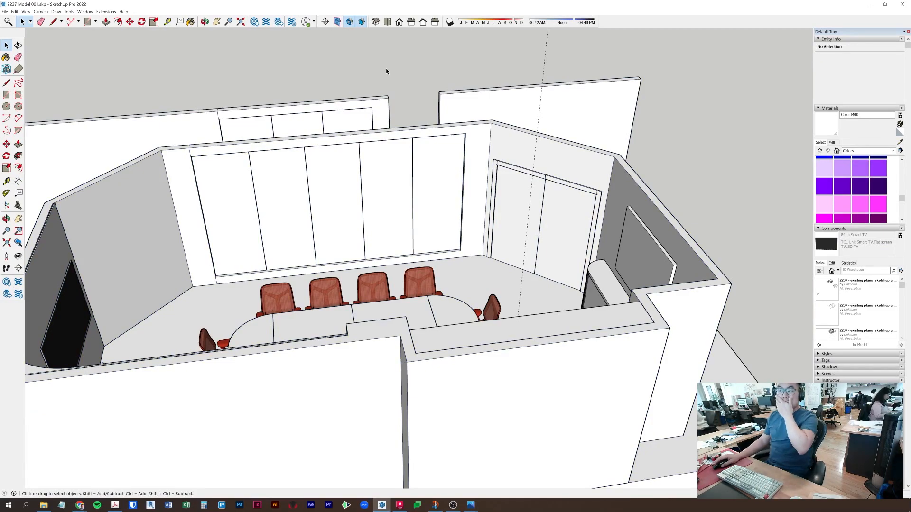
key(alt+Tab)
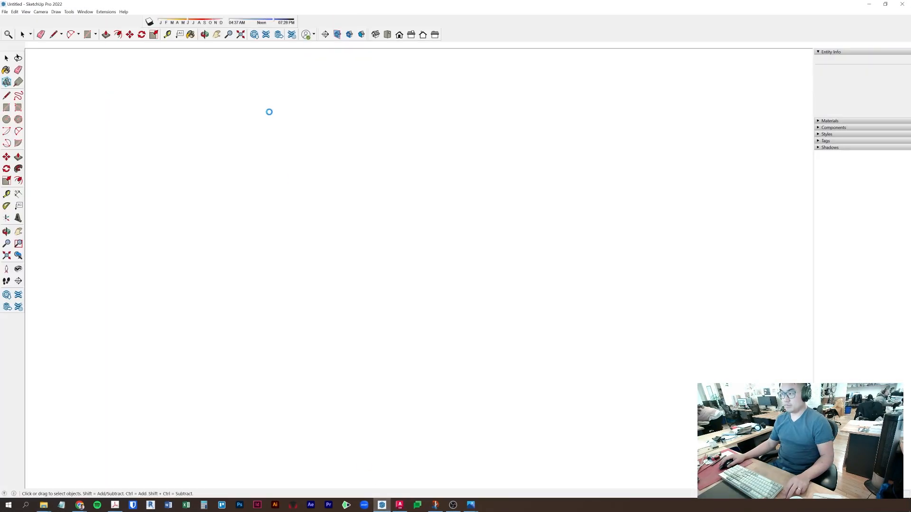
click(395, 505)
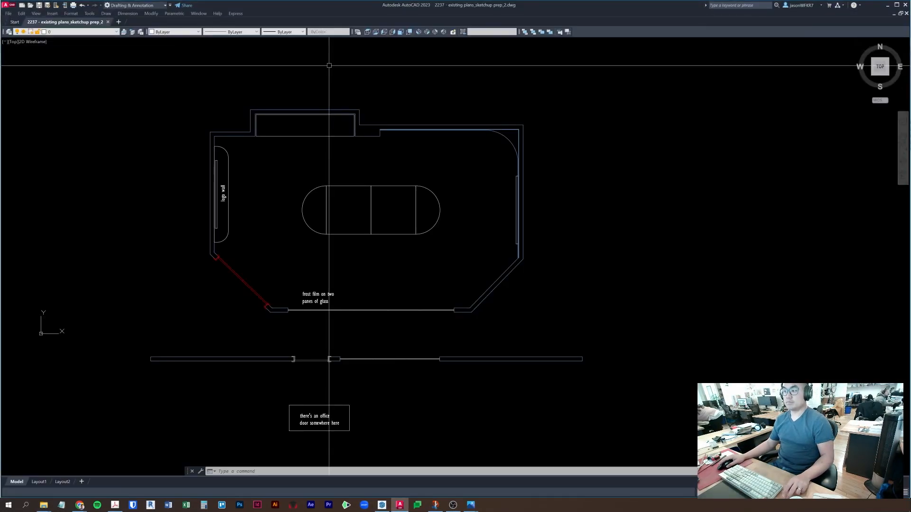
click(383, 507)
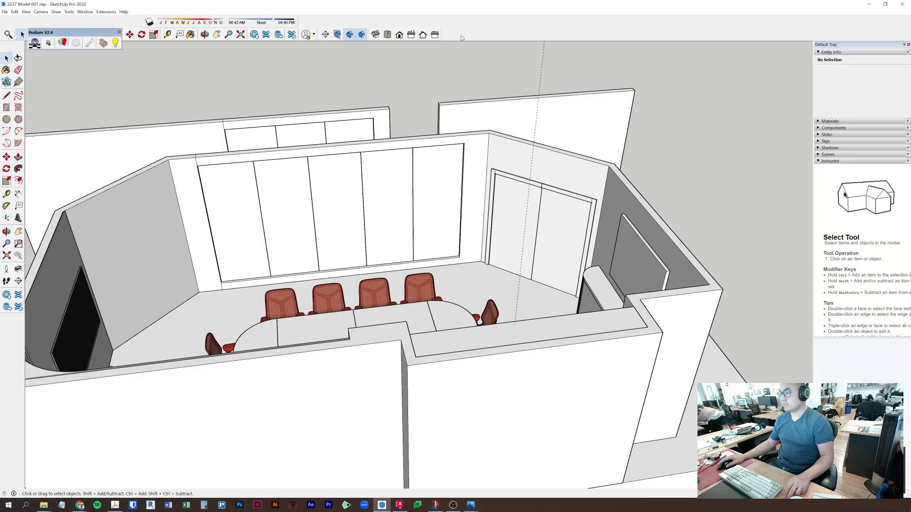
- Dock the Podium and Shadows toolbars, save as 2237 Model 002.skp, and open the Podium Browser
drag(54, 33, 469, 29)
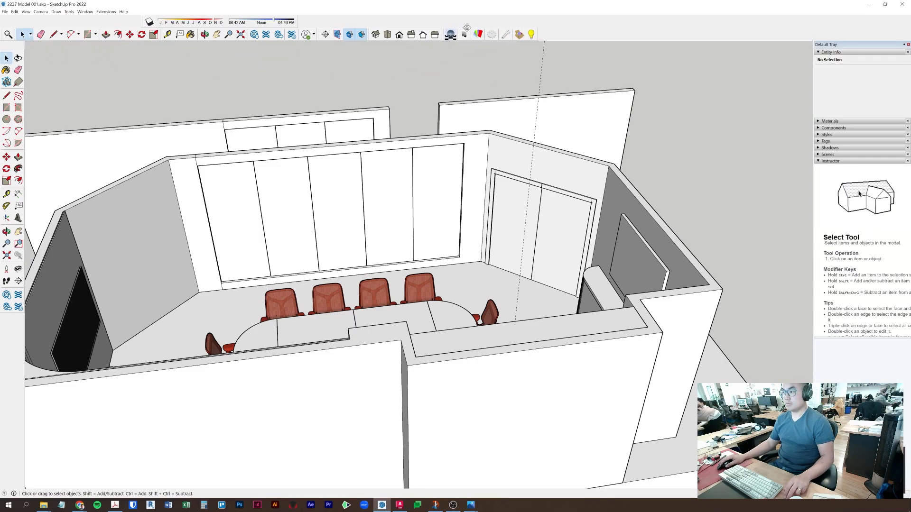
drag(149, 21, 539, 19)
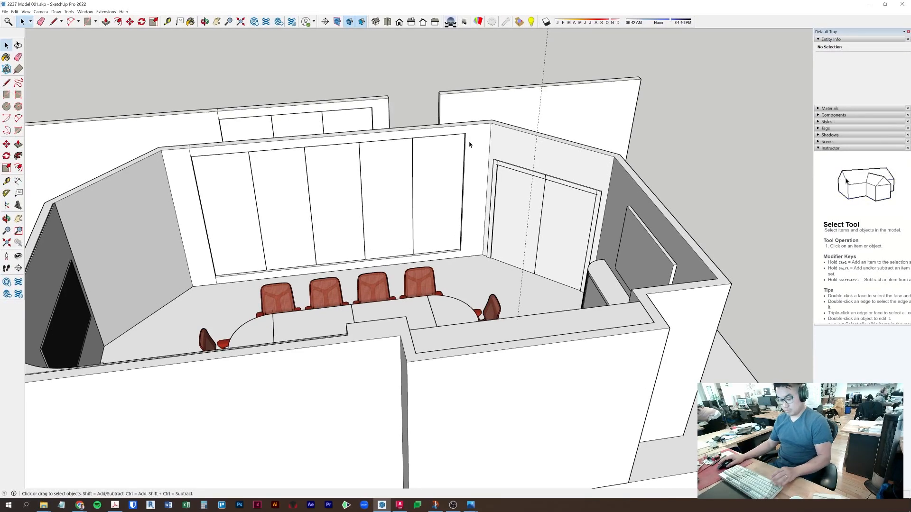
key(ctrl+shift+s)
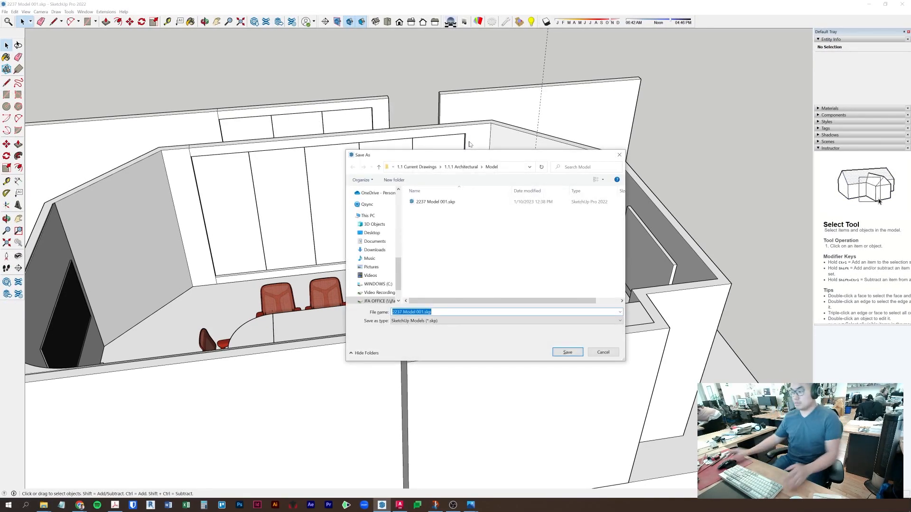
click(422, 311)
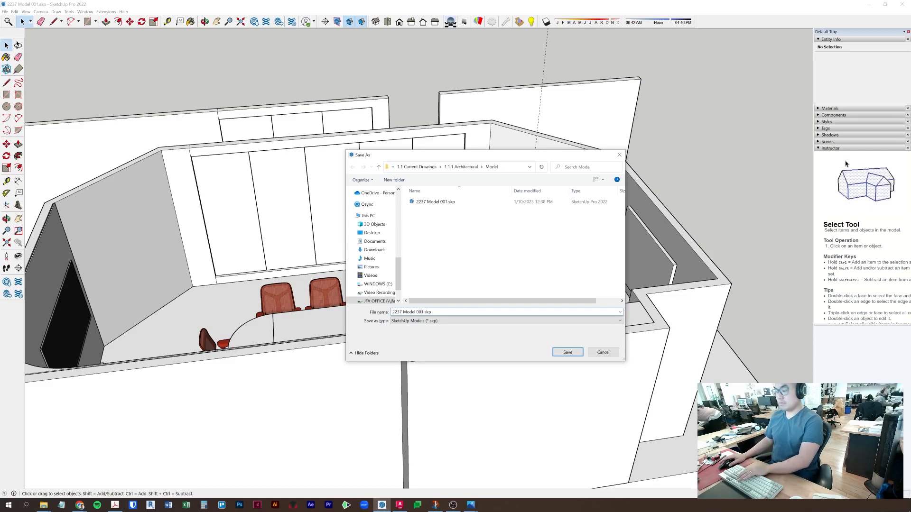
key(Return)
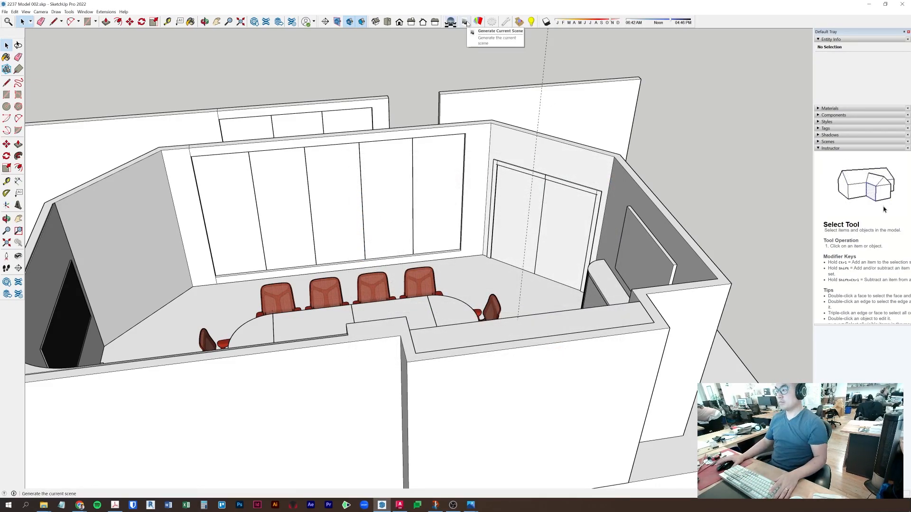
click(516, 22)
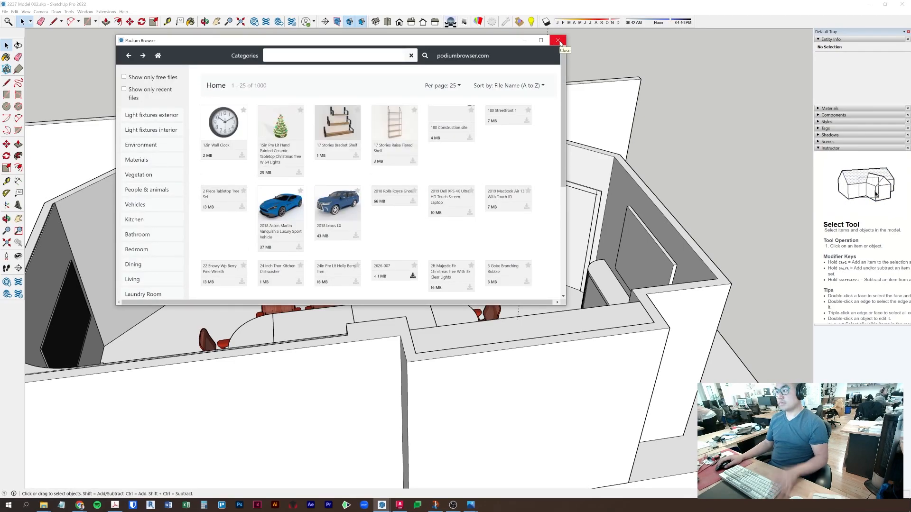
- Close the Podium Browser, then open and close Podium Options and the Analysis Results
click(558, 41)
click(491, 22)
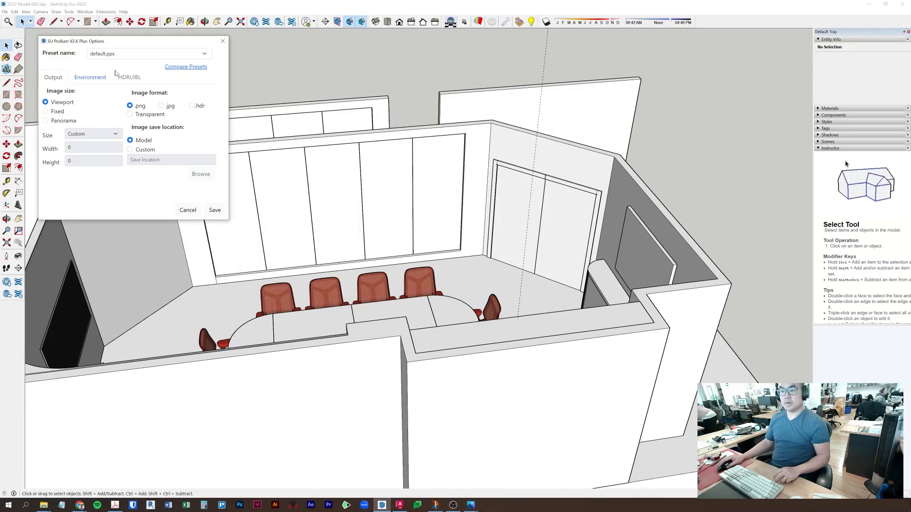
drag(213, 40, 420, 72)
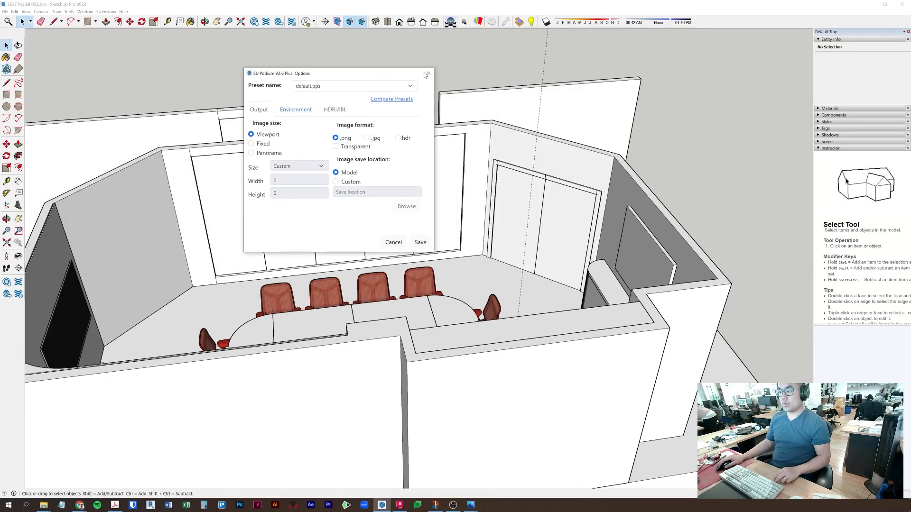
click(435, 70)
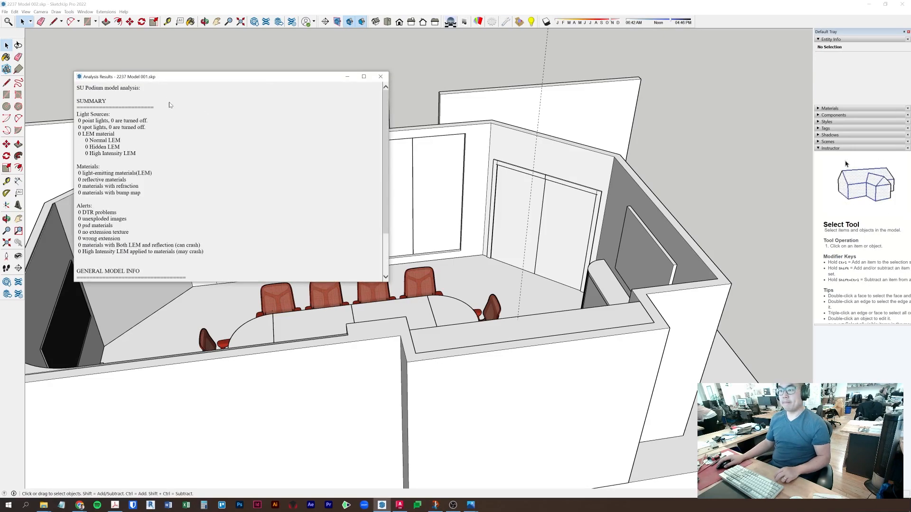
click(379, 77)
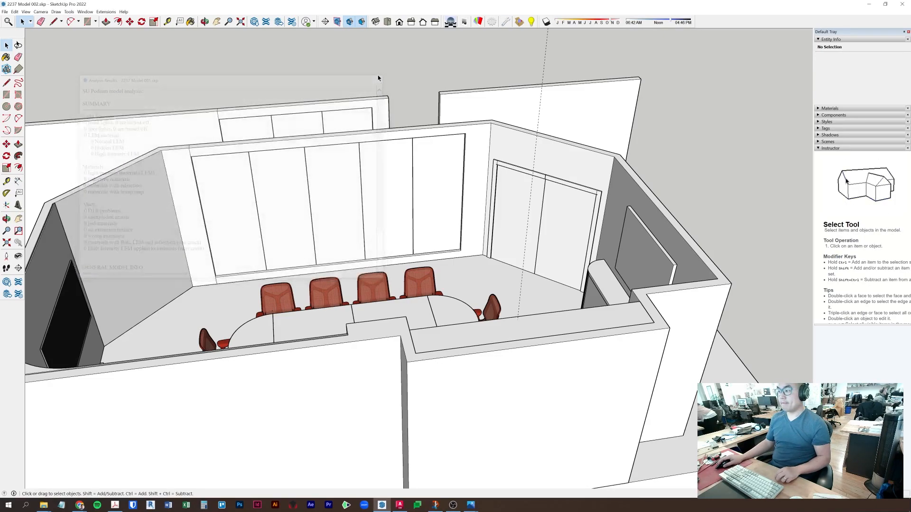
- Close Material Properties, cancel the Generate Scene folder dialog, and move the Podium Browser aside
click(479, 22)
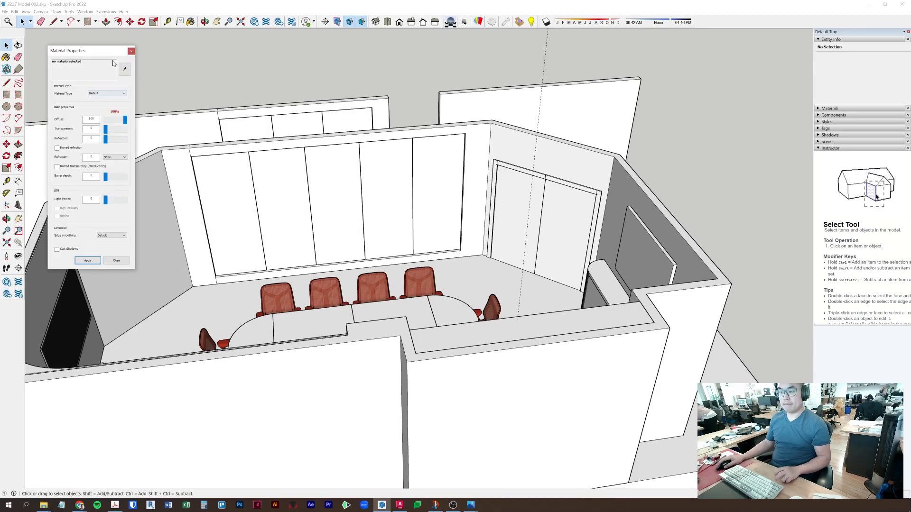
click(130, 51)
click(464, 22)
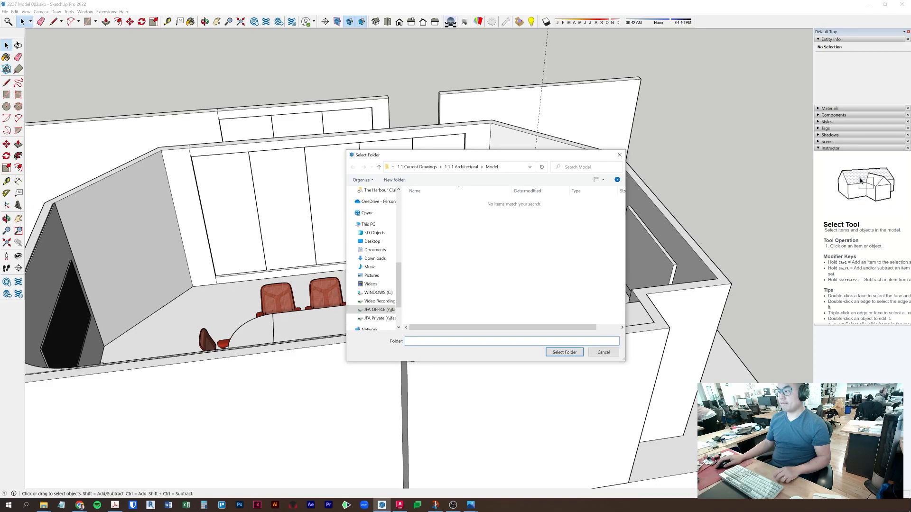
click(619, 155)
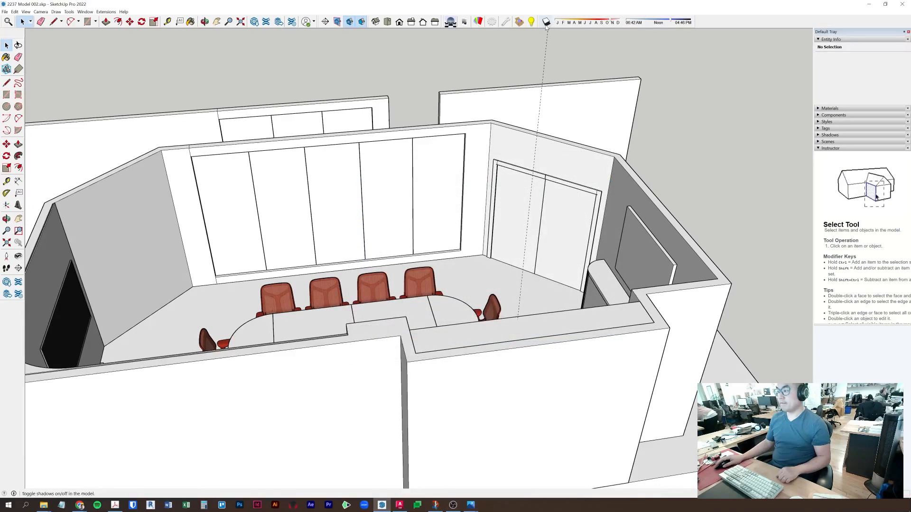
click(520, 23)
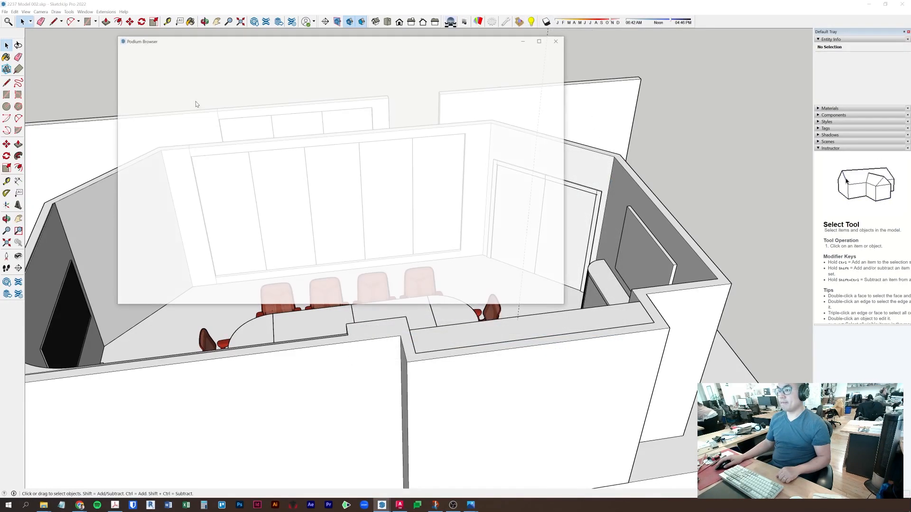
drag(228, 42, 910, 242)
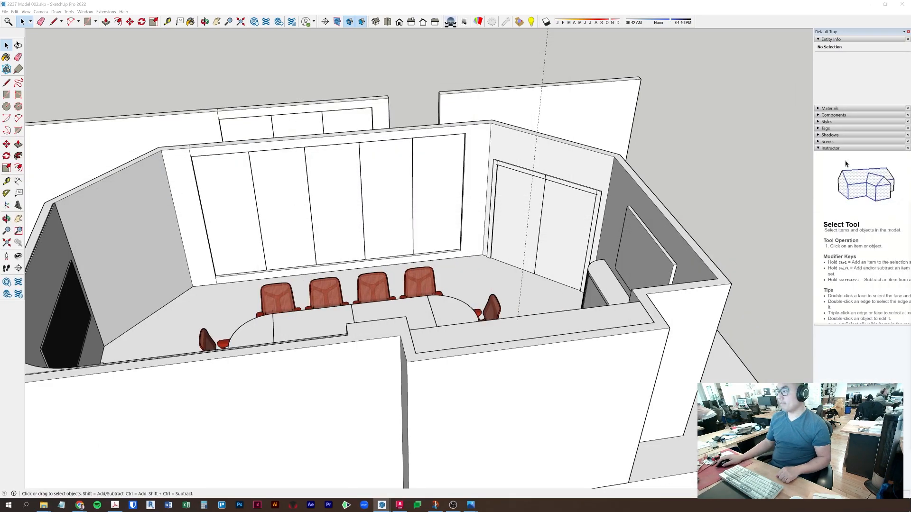
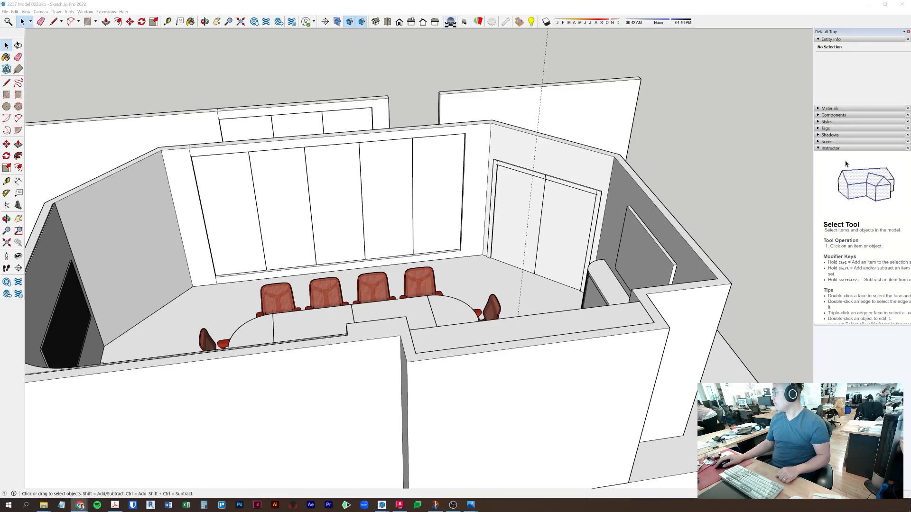
- Open the Podium rendering options and material properties, moving them out of the way
click(505, 24)
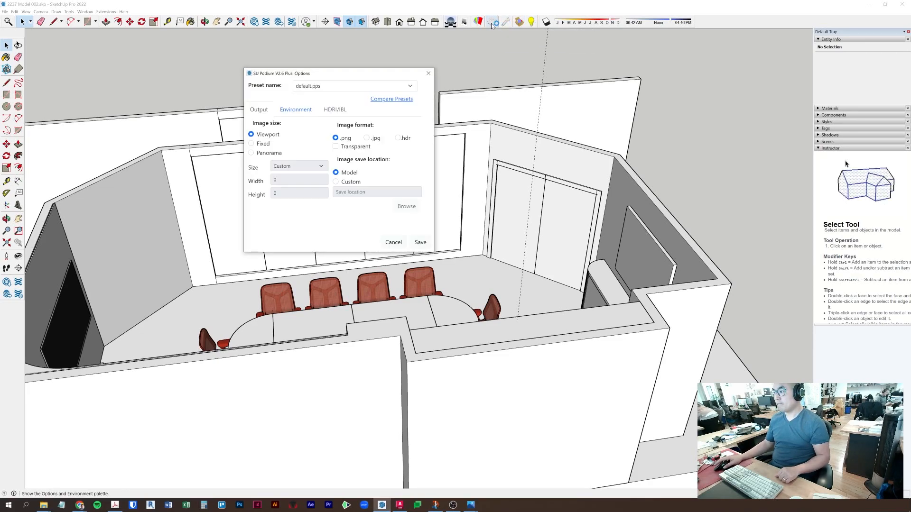
drag(341, 76, 910, 76)
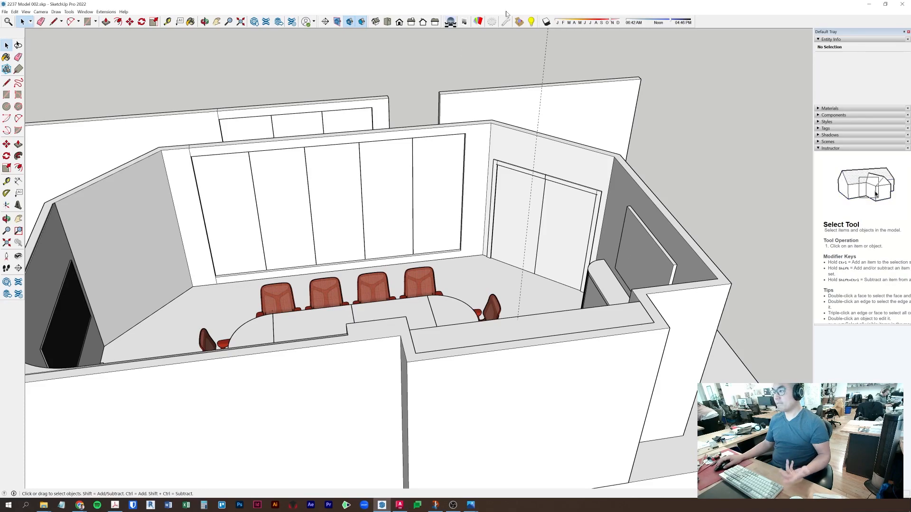
click(477, 23)
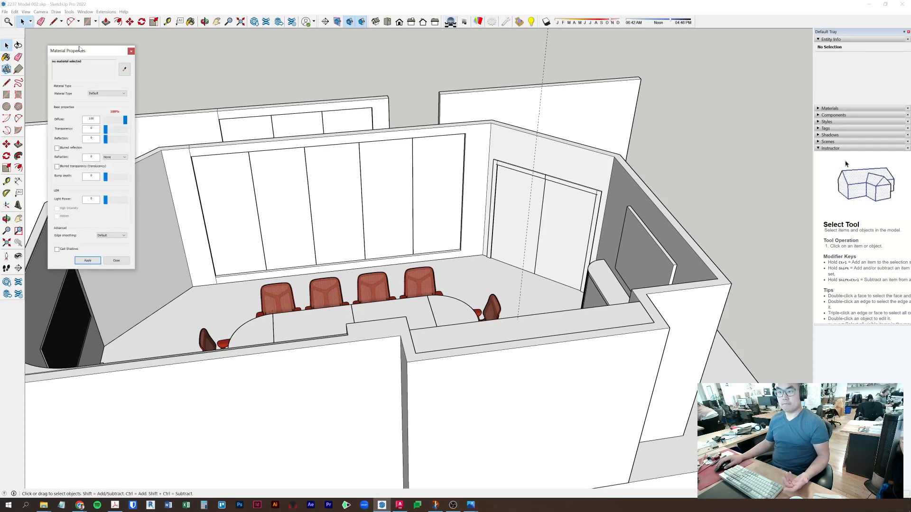
click(131, 51)
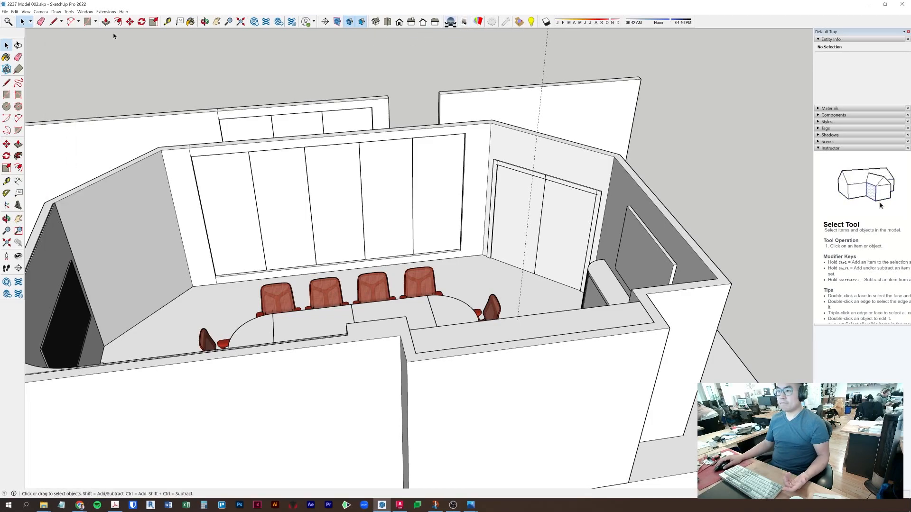
- Open the Podium license manager, switch to license-key entry, and move it off screen
click(109, 10)
mouse_move(133, 43)
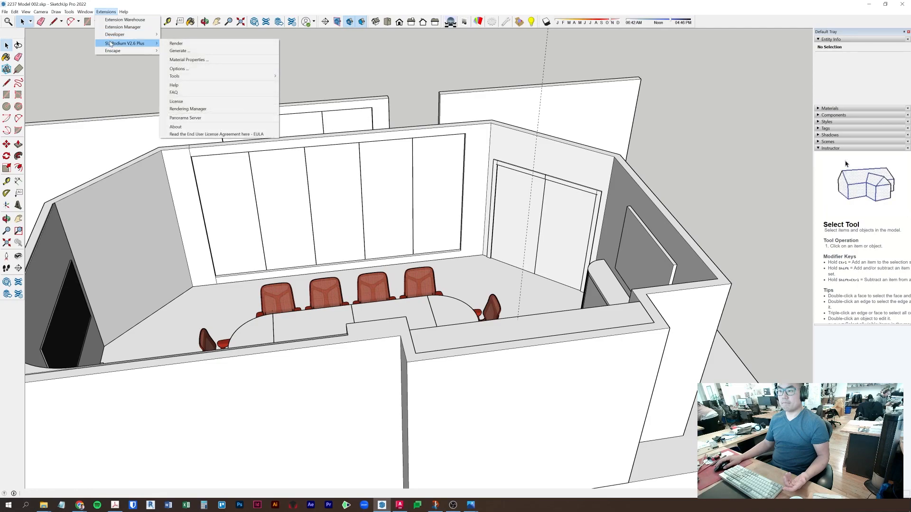
click(180, 102)
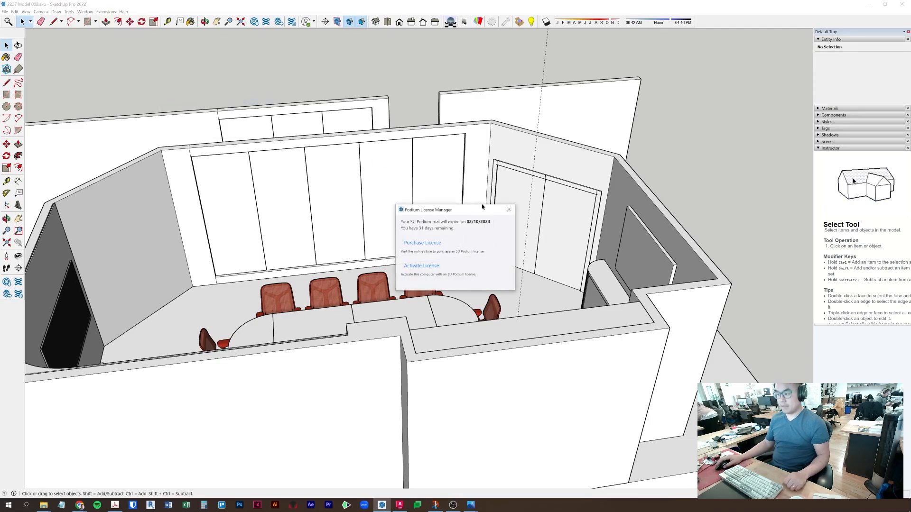
drag(469, 215, 404, 136)
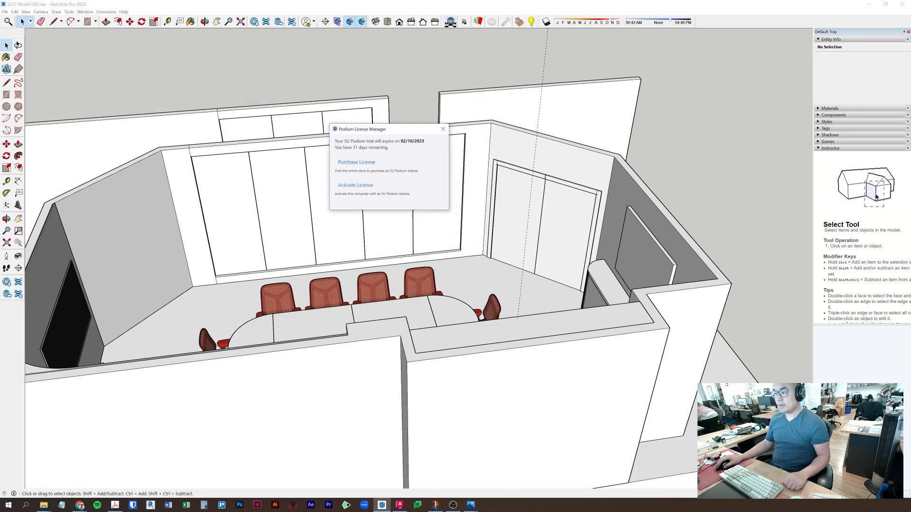
click(357, 186)
drag(371, 129, 0, 141)
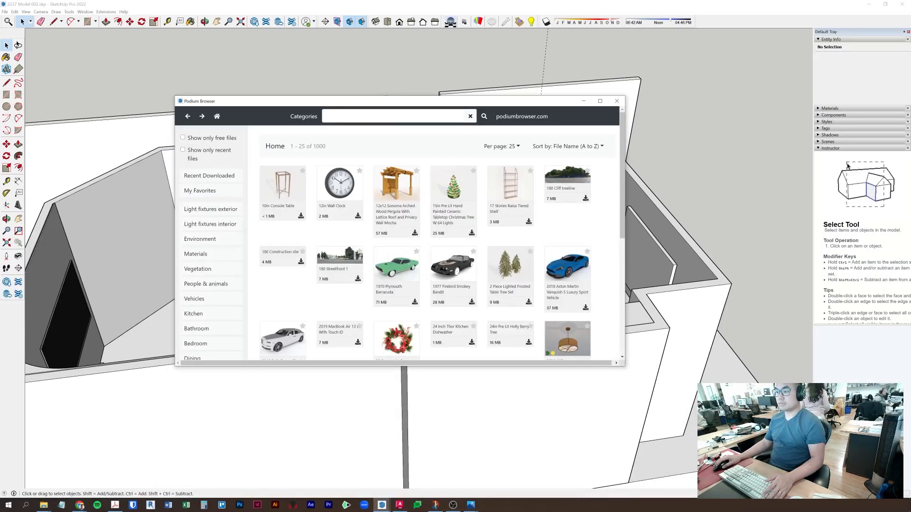
- Search the Podium Browser for 'glass' and place Abstracta Aluline showcase 02 in the model
text(glass)
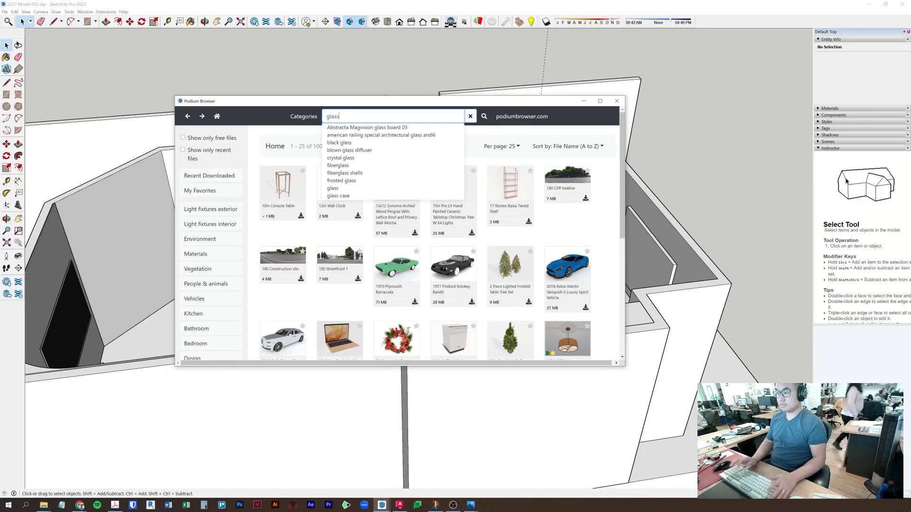
key(Return)
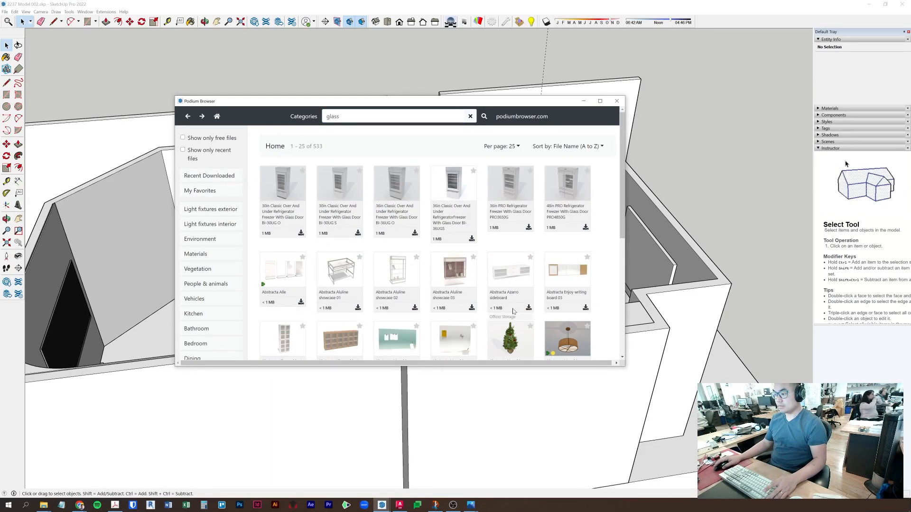
scroll(504, 317, down, 1)
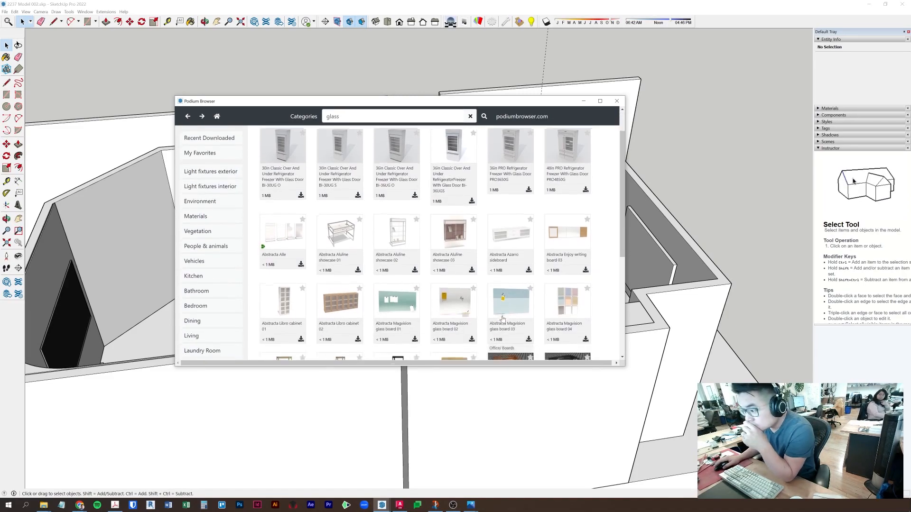
scroll(503, 318, down, 3)
scroll(503, 319, up, 4)
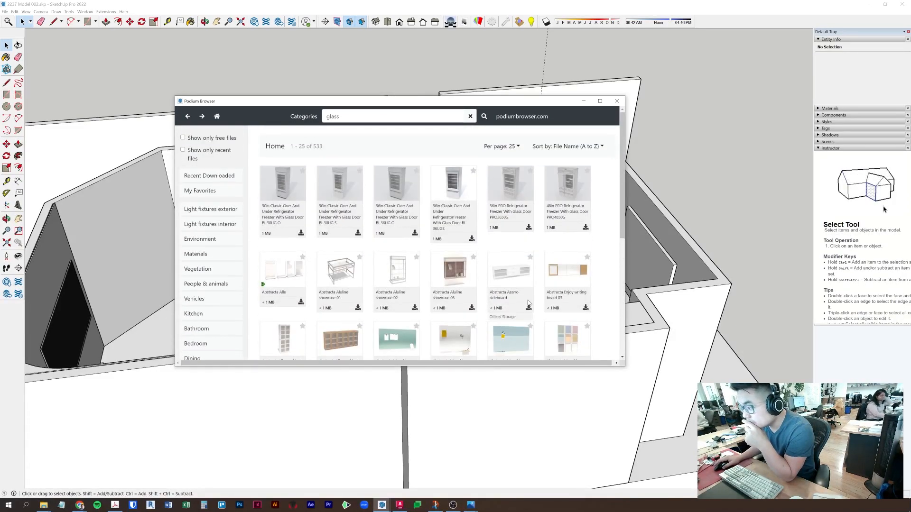
scroll(528, 303, down, 4)
scroll(550, 345, up, 4)
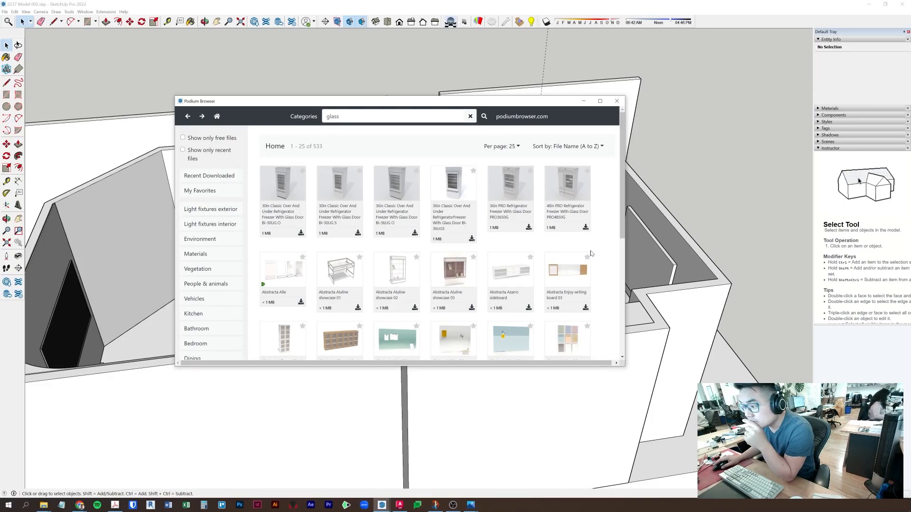
click(389, 272)
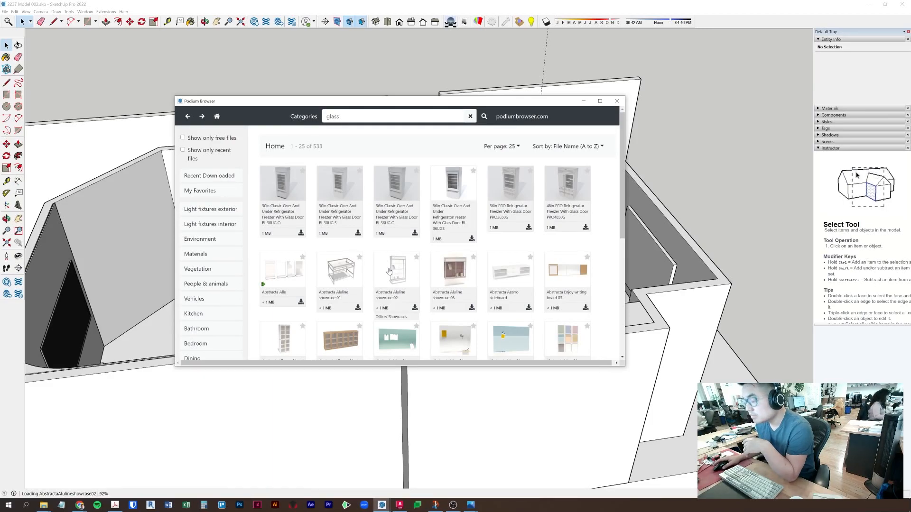
click(734, 130)
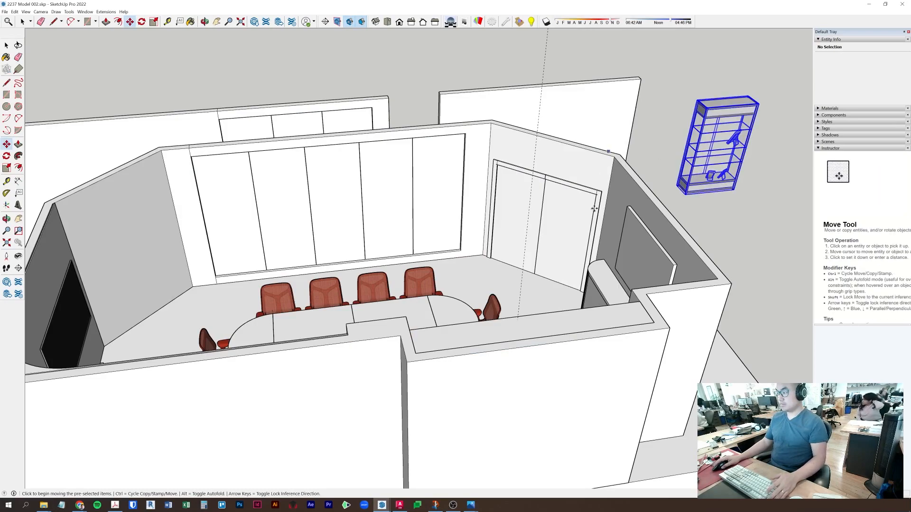
- Sample the showcase's glass material with the Materials tray eyedropper
key(space)
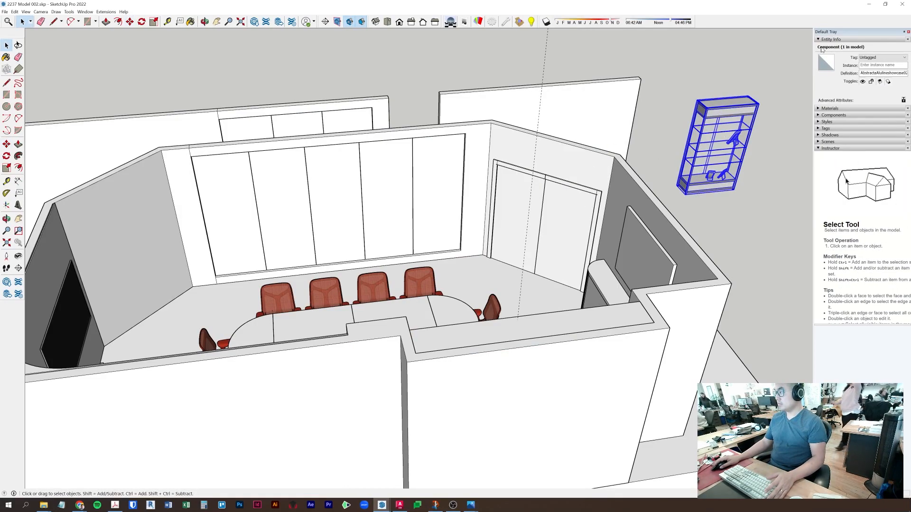
click(818, 108)
click(905, 139)
click(726, 126)
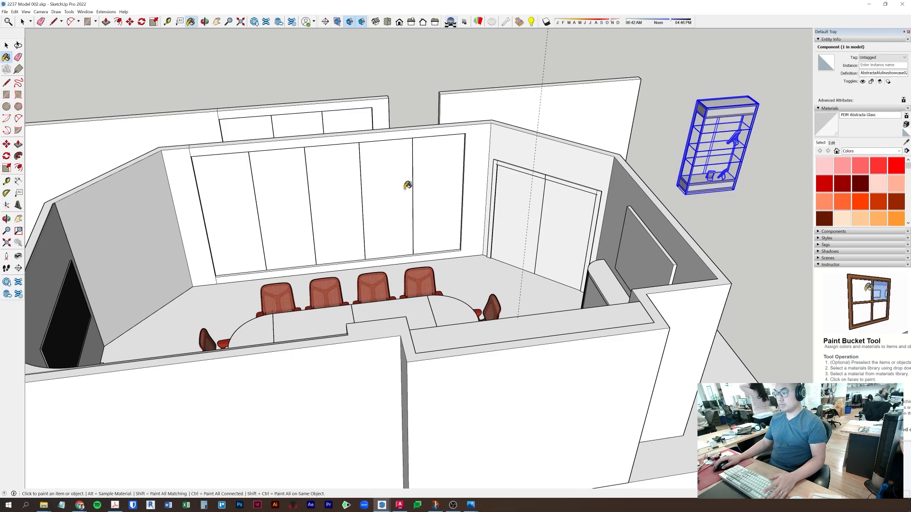
- Paint all the wall panel pieces inside their nested component with the sampled glass
key(space)
double_click(435, 180)
double_click(435, 180)
triple_click(435, 179)
key(b)
click(450, 163)
key(space)
key(Escape)
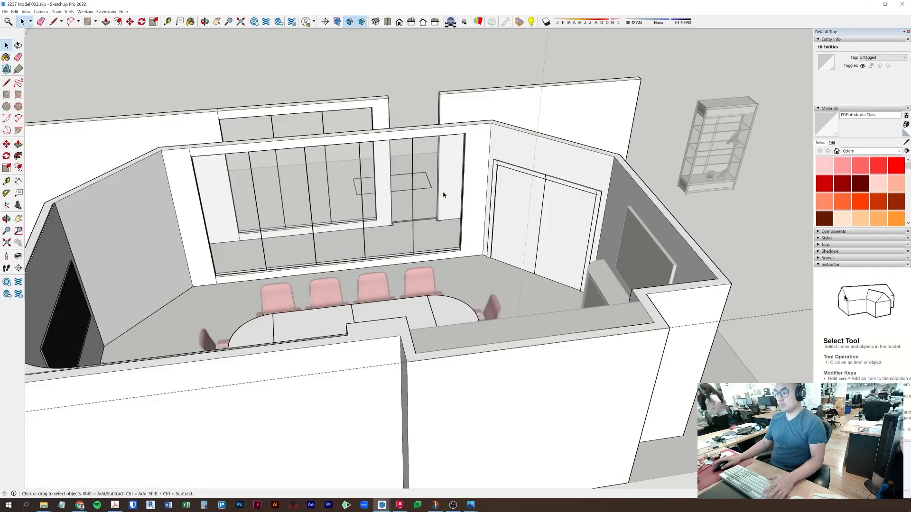
- Reverse the glass wall's faces twice to settle their orientation
double_click(434, 181)
triple_click(434, 179)
right_click(433, 178)
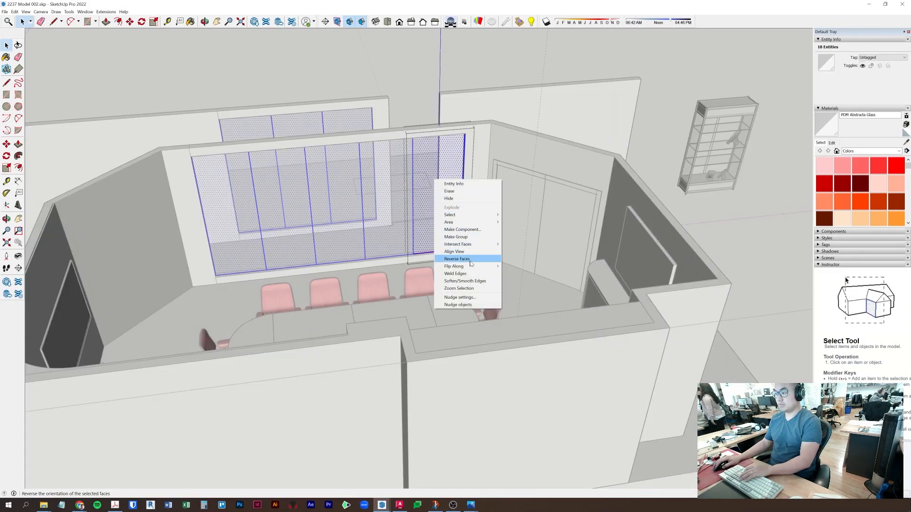
click(471, 264)
key(b)
key(space)
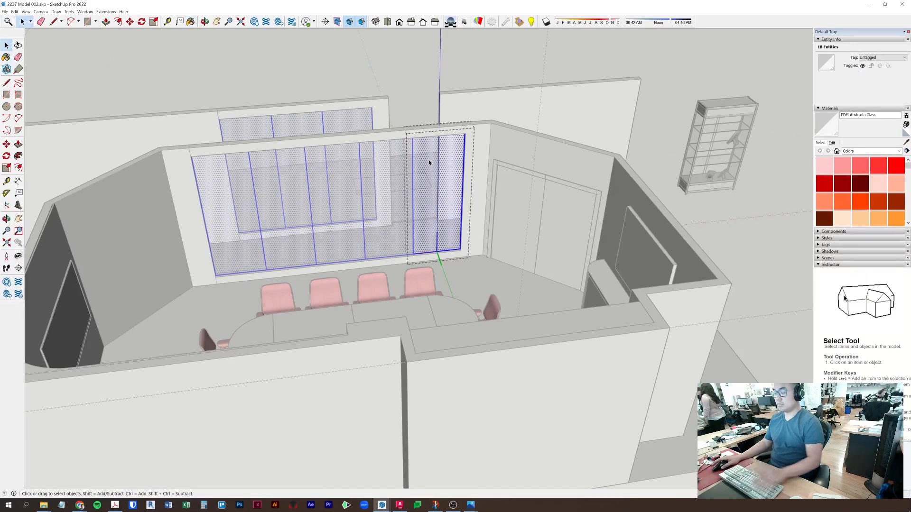
key(Escape)
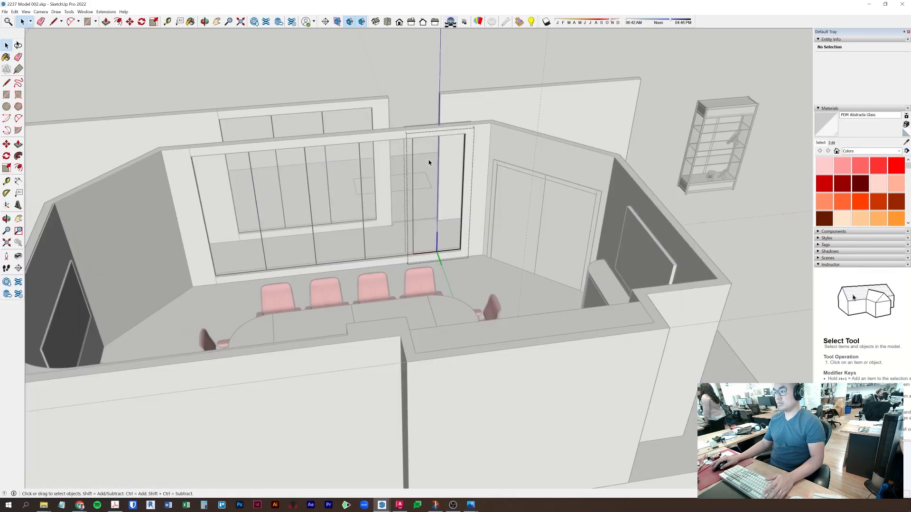
triple_click(429, 160)
right_click(428, 159)
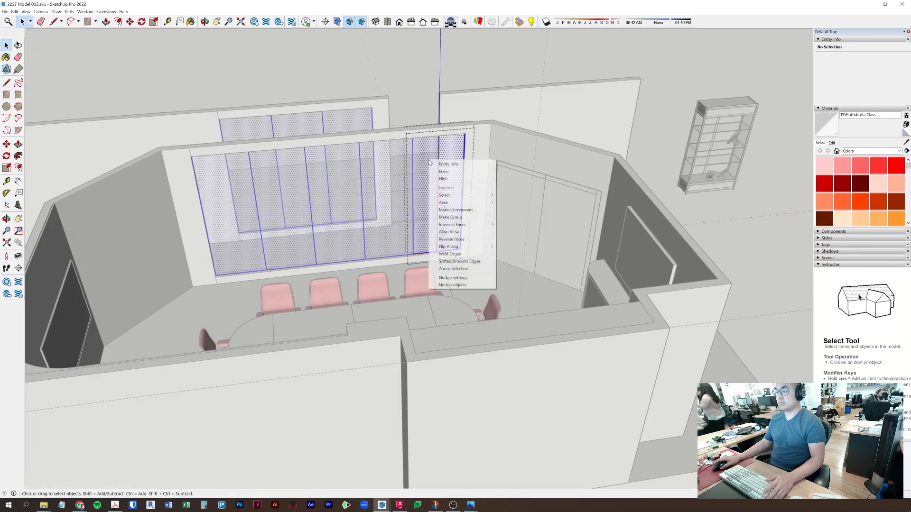
click(469, 239)
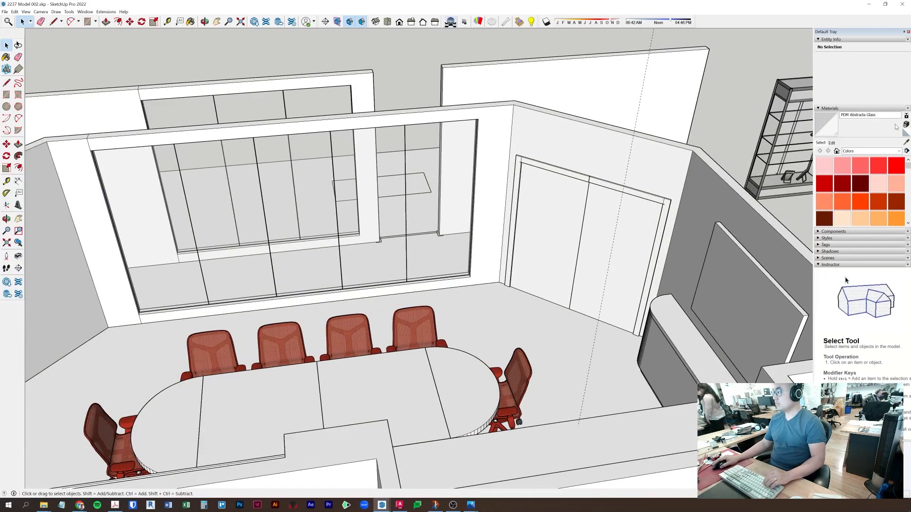
- Create a new dark grey material named 'glass edge'
click(905, 124)
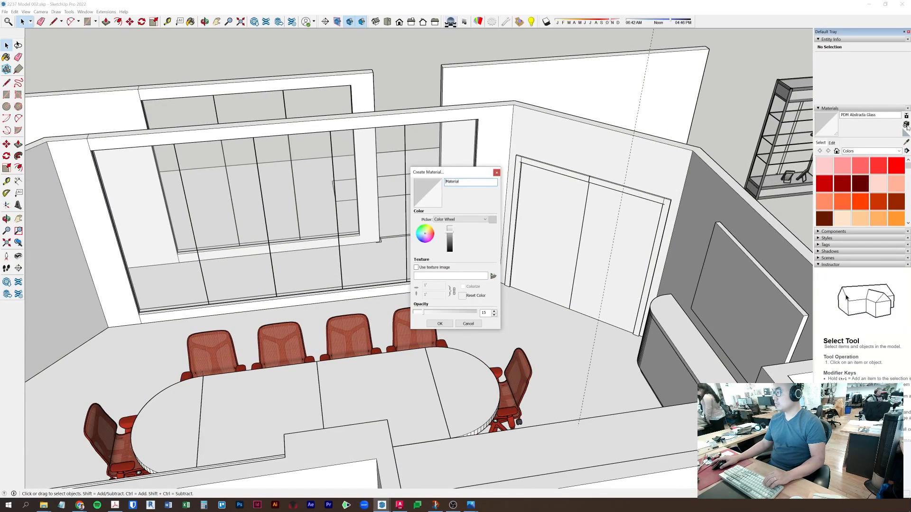
drag(461, 181, 448, 181)
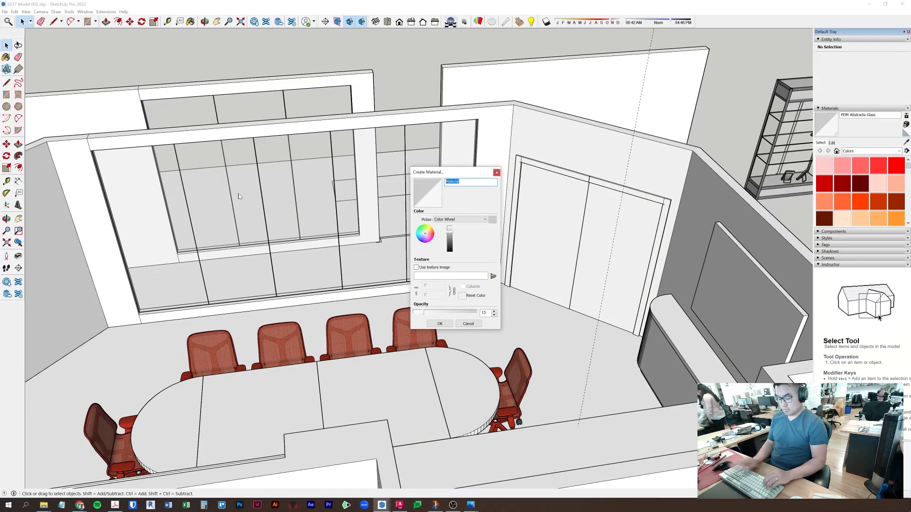
key(BackSpace)
key(BackSpace)
key(BackSpace)
key(BackSpace)
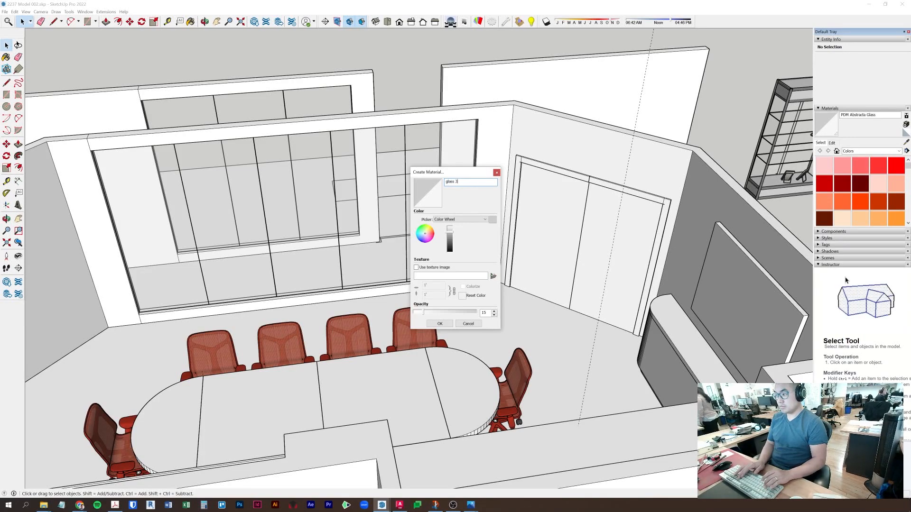
click(451, 247)
click(440, 324)
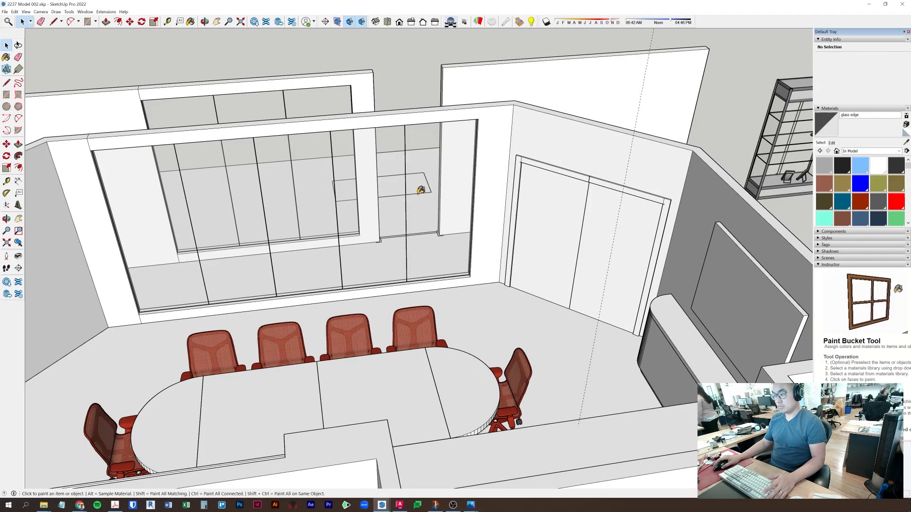
key(space)
double_click(431, 181)
- Inside a glass pane, select its thin edge faces and orbit to the wall's edge
scroll(431, 180, up, 3)
scroll(413, 280, up, 5)
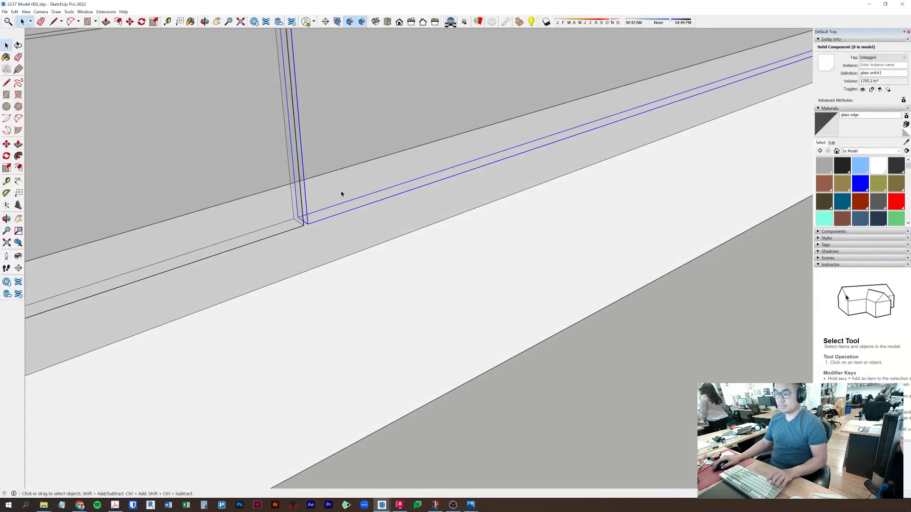
double_click(305, 213)
click(305, 213)
middle_drag(320, 221, 454, 243)
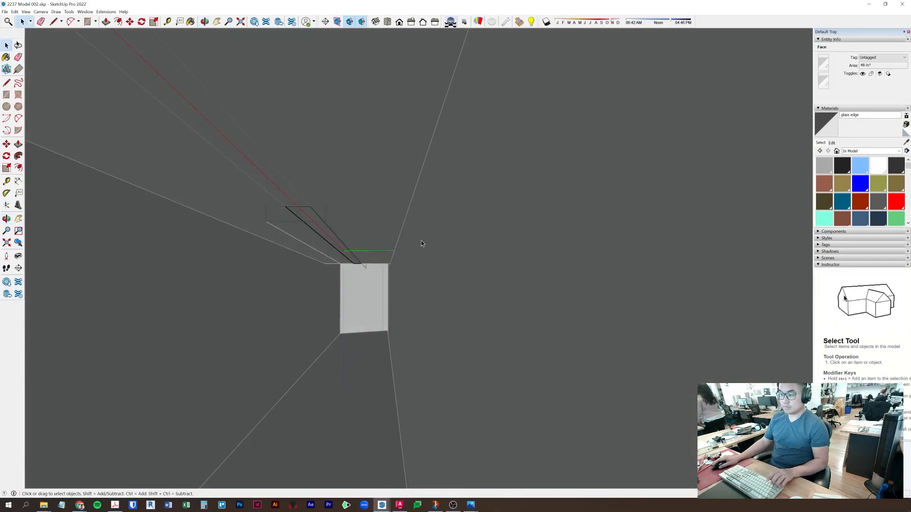
shift+click(324, 231)
middle_drag(429, 198, 488, 268)
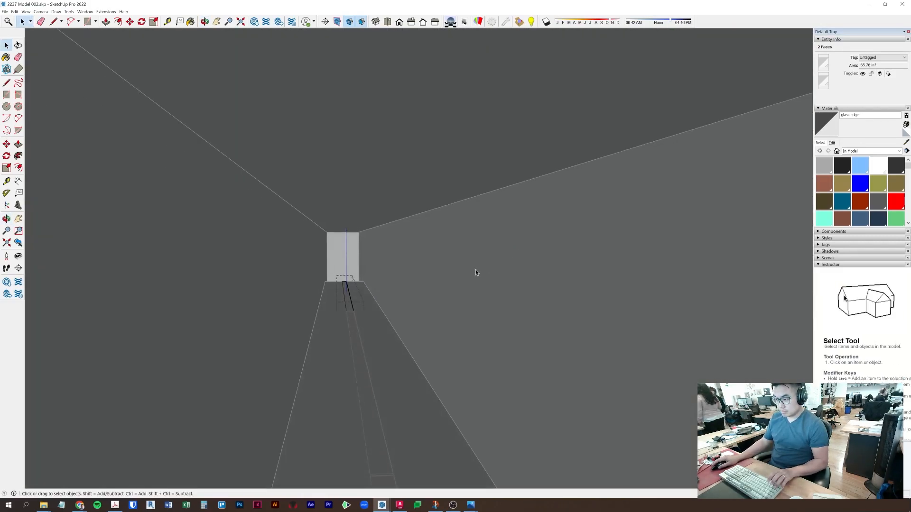
middle_drag(419, 339, 81, 314)
middle_drag(382, 343, 161, 386)
middle_drag(530, 309, 704, 312)
- Paint the narrow vertical edge strip with 'glass edge' and reverse its faces
click(701, 312)
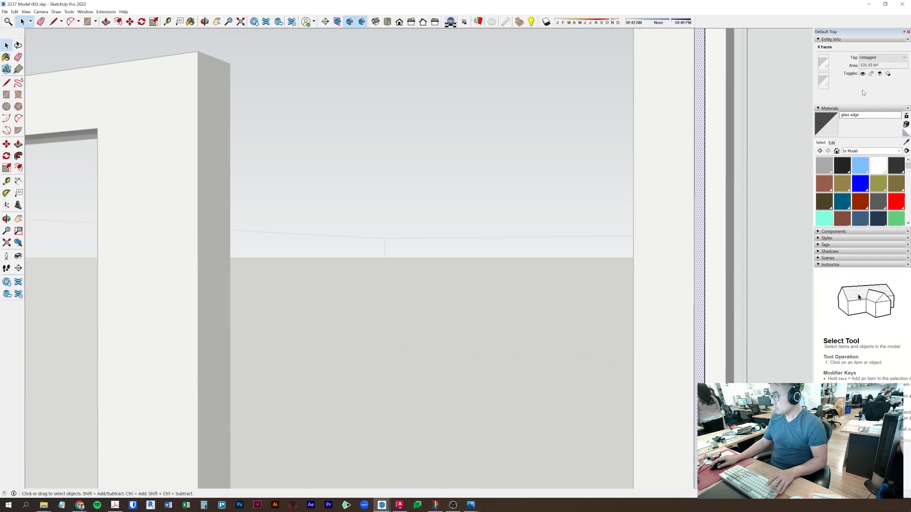
key(b)
click(701, 158)
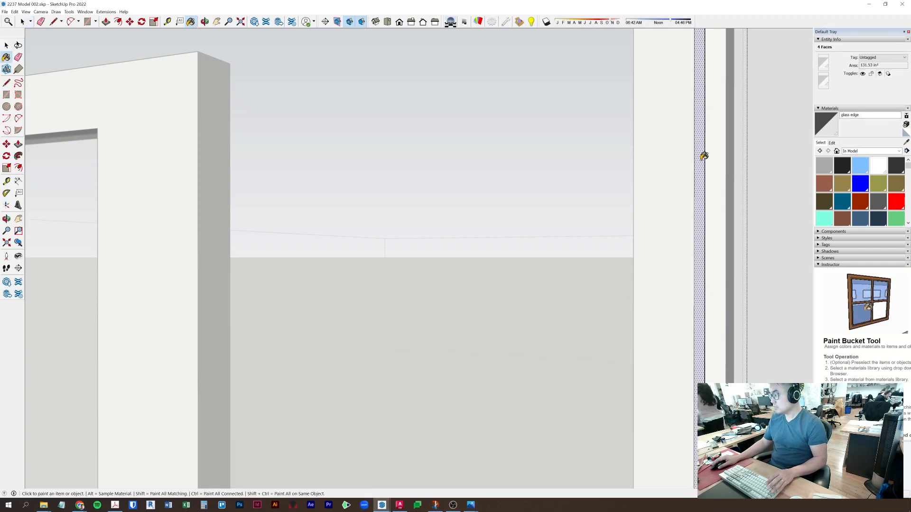
key(space)
right_click(702, 159)
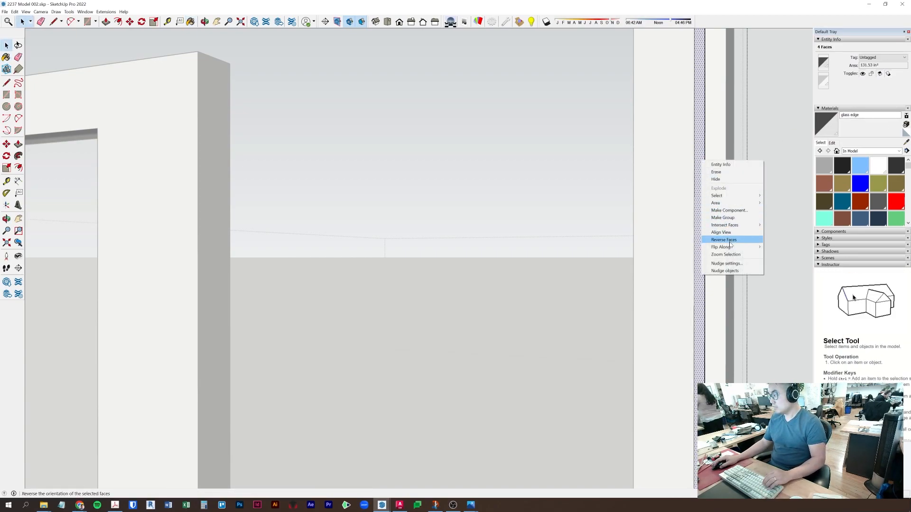
click(728, 240)
key(b)
click(701, 137)
key(space)
right_click(701, 140)
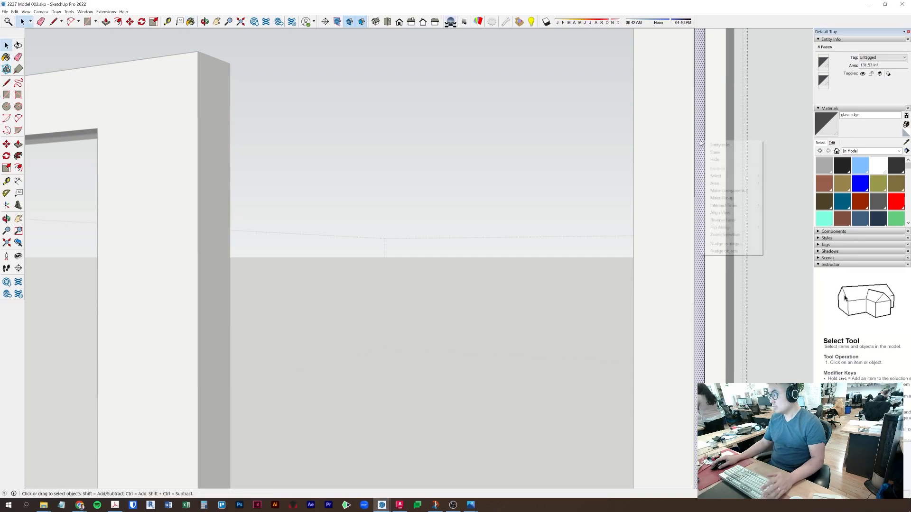
click(732, 222)
- Exit the edit contexts and select the glass wall component from an overview
click(592, 242)
click(477, 242)
middle_drag(477, 242, 348, 357)
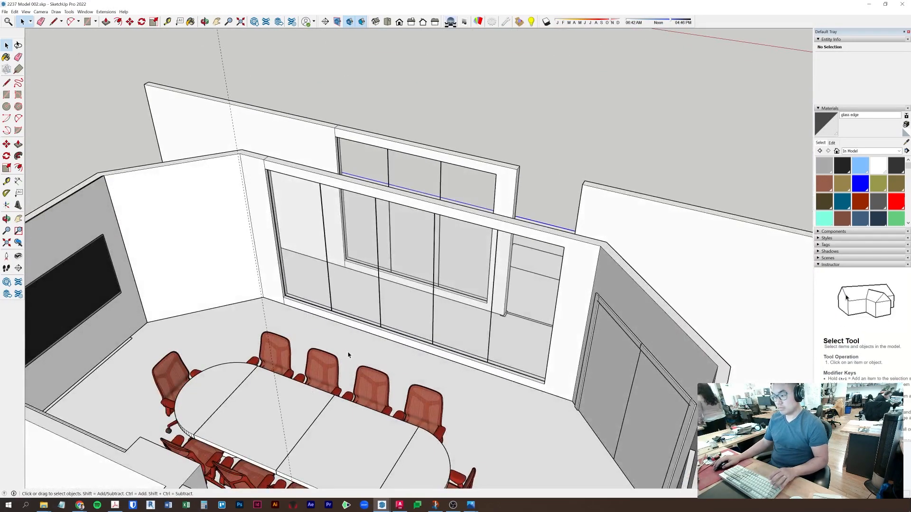
click(352, 356)
middle_drag(587, 261, 664, 273)
middle_drag(427, 313, 776, 203)
scroll(655, 248, up, 3)
- Make the two right-hand glass panels of the glass wall unique
double_click(469, 226)
click(458, 222)
shift+click(344, 232)
right_click(344, 233)
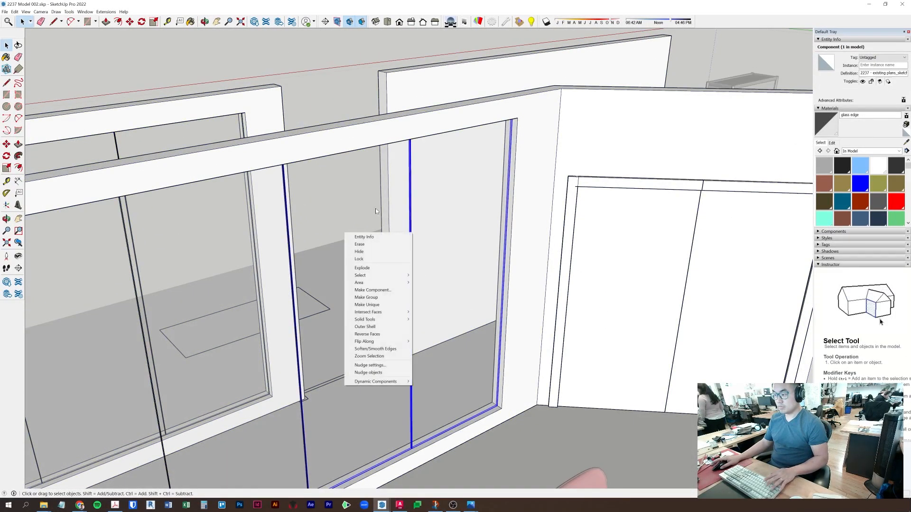
click(395, 306)
middle_drag(395, 305, 629, 268)
scroll(523, 271, down, 3)
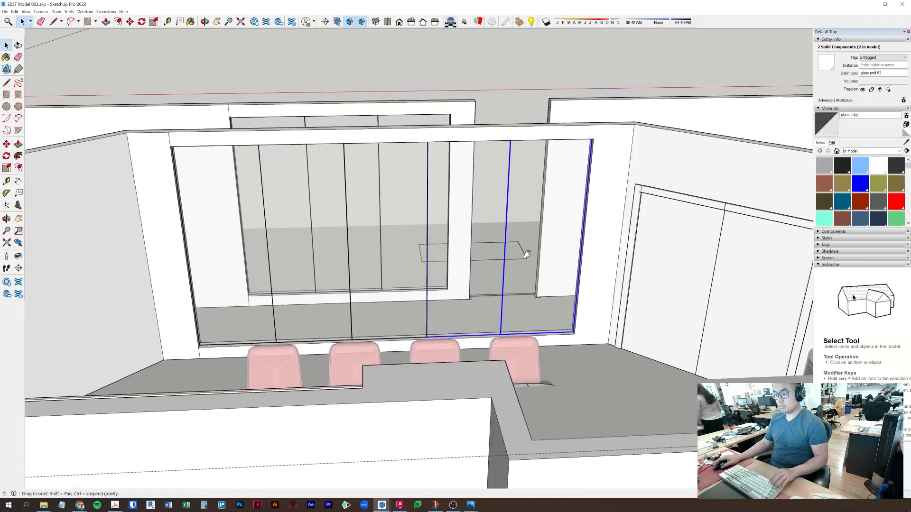
shift+middle_drag(515, 293, 515, 318)
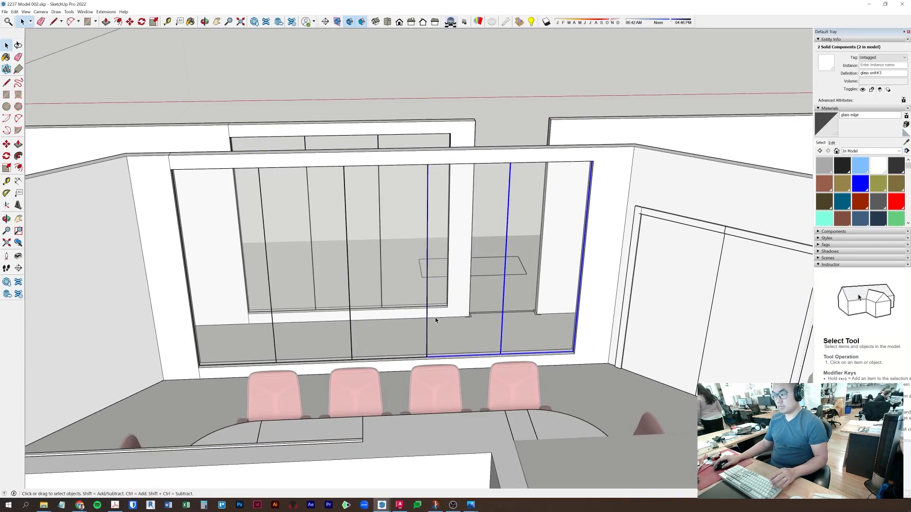
click(587, 377)
click(588, 376)
- Select the room's wall and floor group and orbit to a full-room overview
middle_drag(608, 289, 511, 380)
click(496, 315)
scroll(413, 238, up, 5)
scroll(352, 201, down, 10)
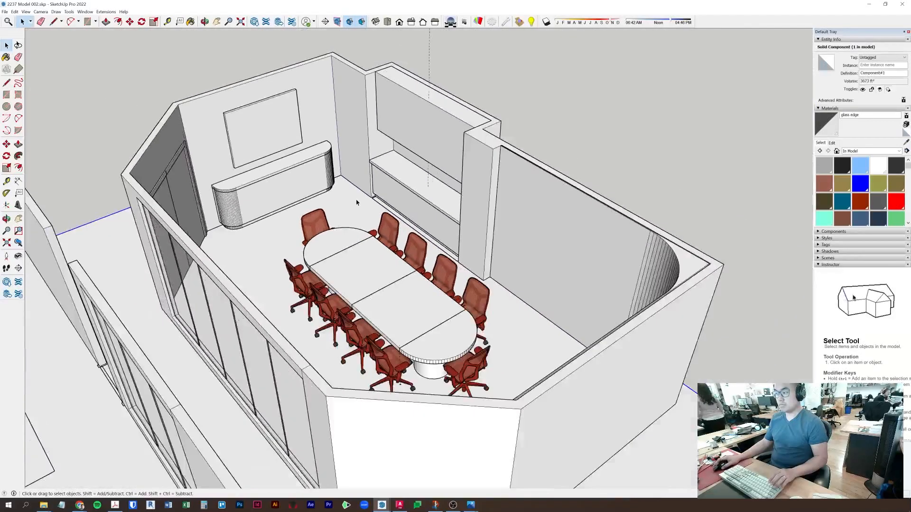
middle_drag(354, 201, 695, 222)
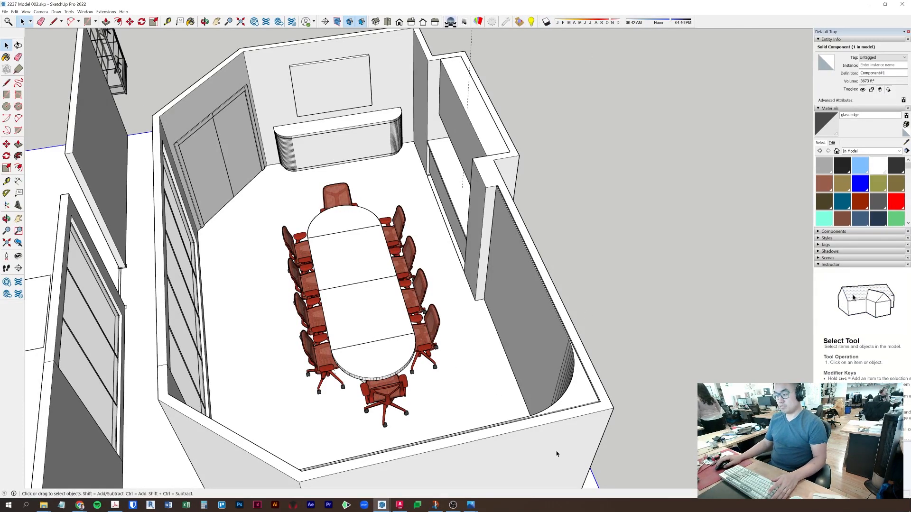
- Search the Podium Browser for 'carrara' and undo an accidentally placed marble tile cube
mouse_move(389, 505)
click(406, 469)
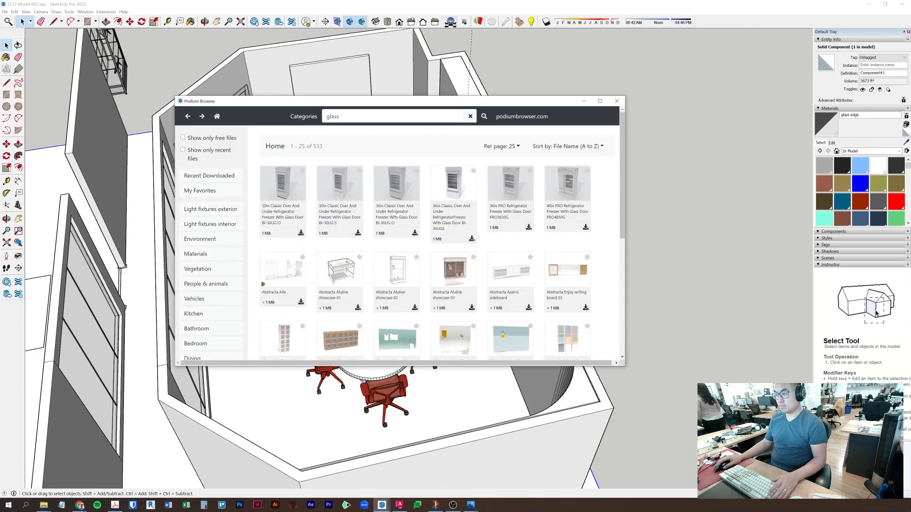
click(340, 116)
text(carra)
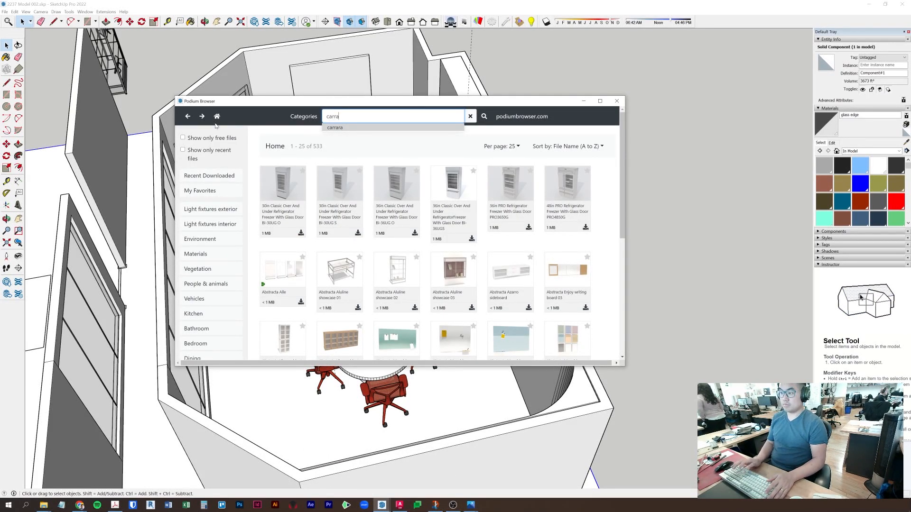
text(ra)
key(Return)
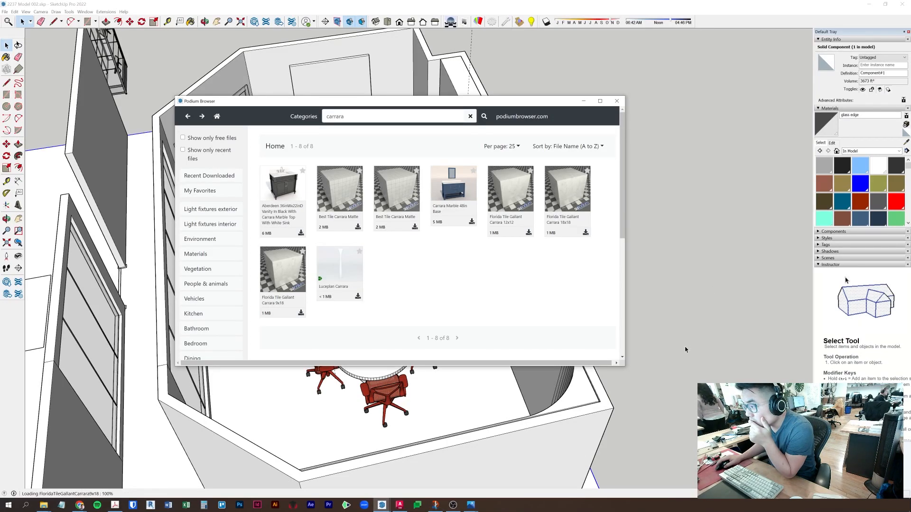
click(644, 313)
key(ctrl+z)
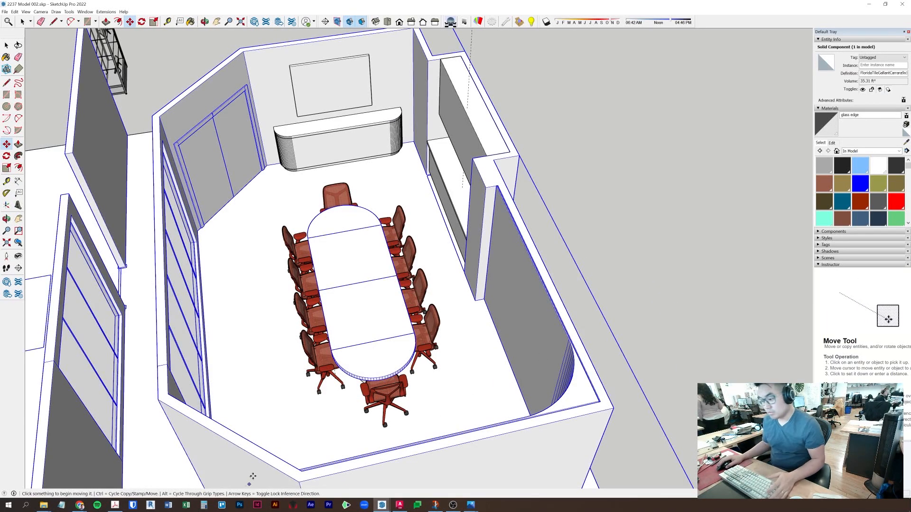
- Place the Carrara Marble 48in Base beside the conference room
mouse_move(379, 503)
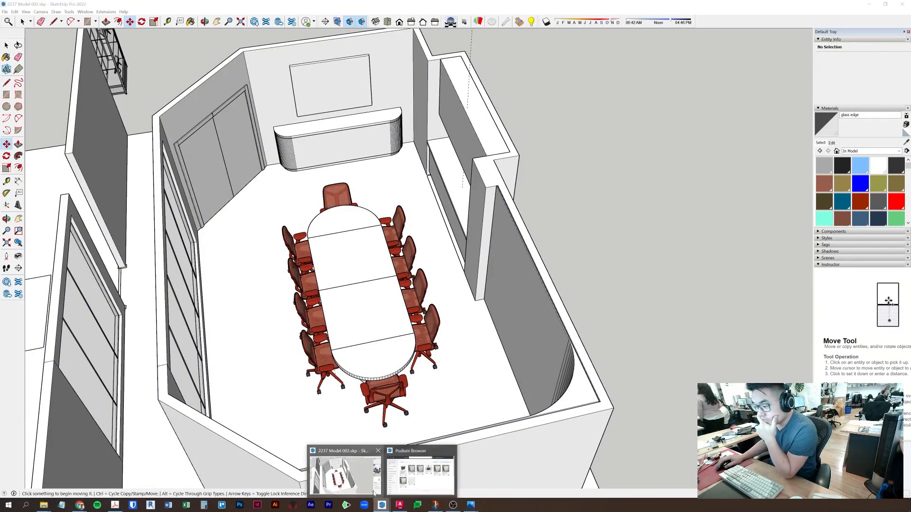
click(421, 475)
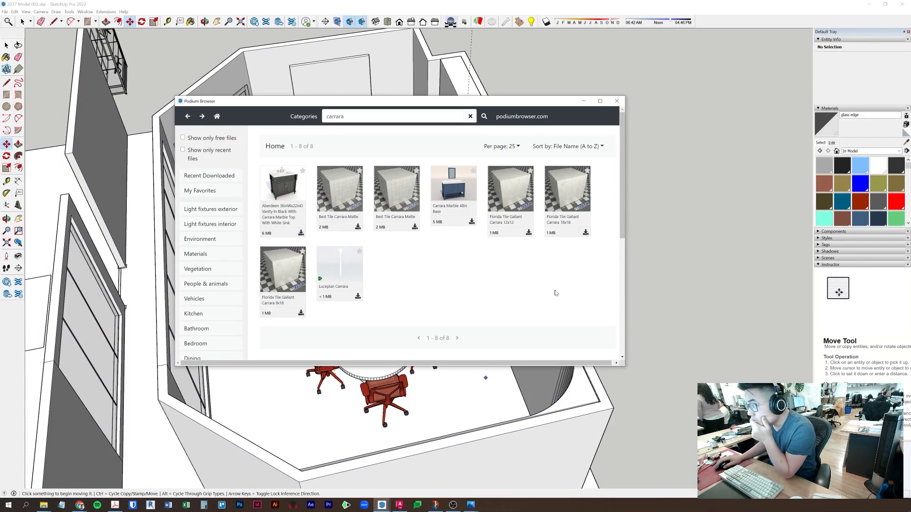
click(457, 191)
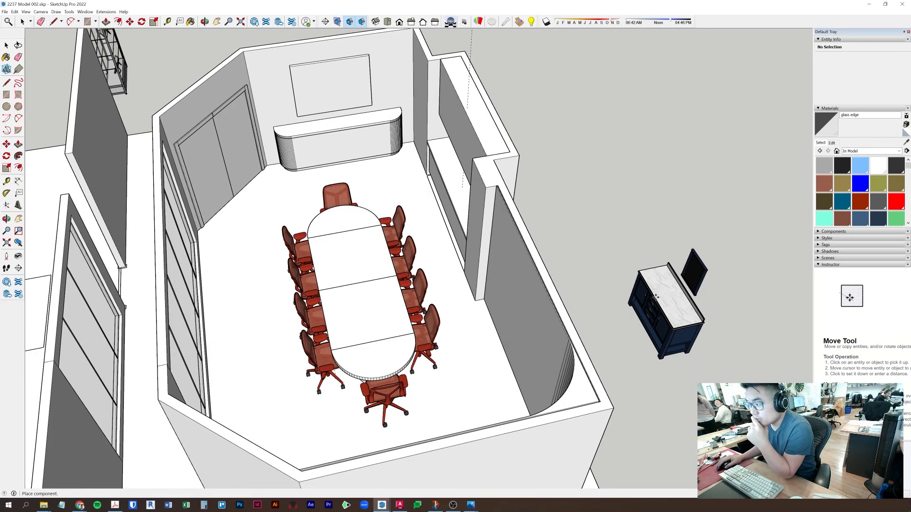
click(709, 310)
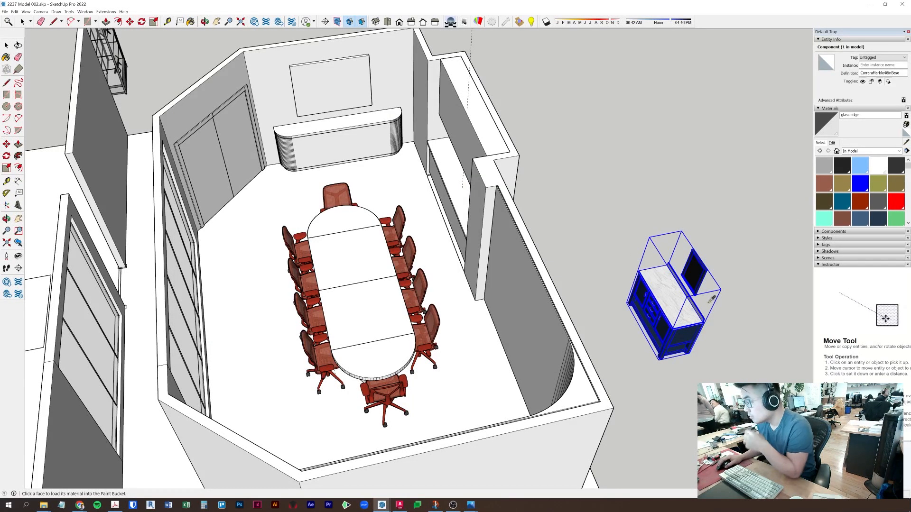
- Sample the Carrara marble from the base and paint the table ends with it
key(b)
alt+click(680, 306)
key(space)
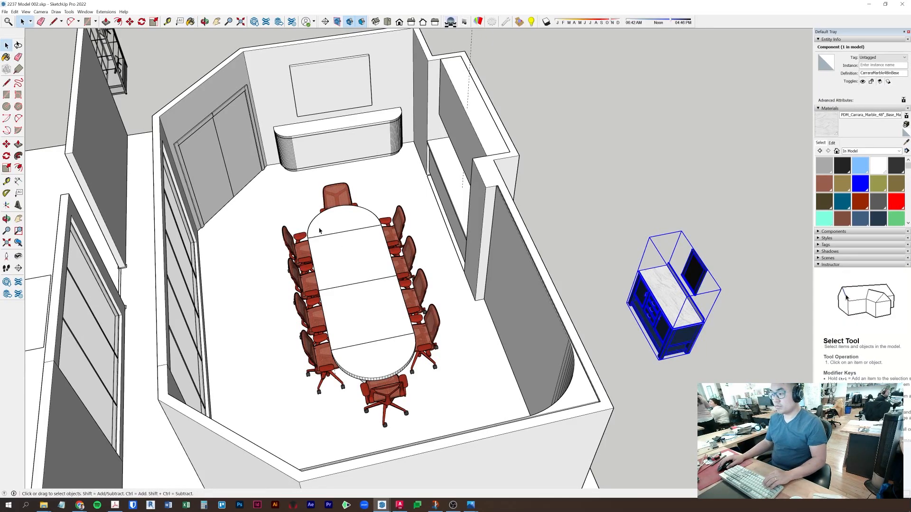
double_click(342, 221)
double_click(342, 219)
key(ctrl+a)
key(b)
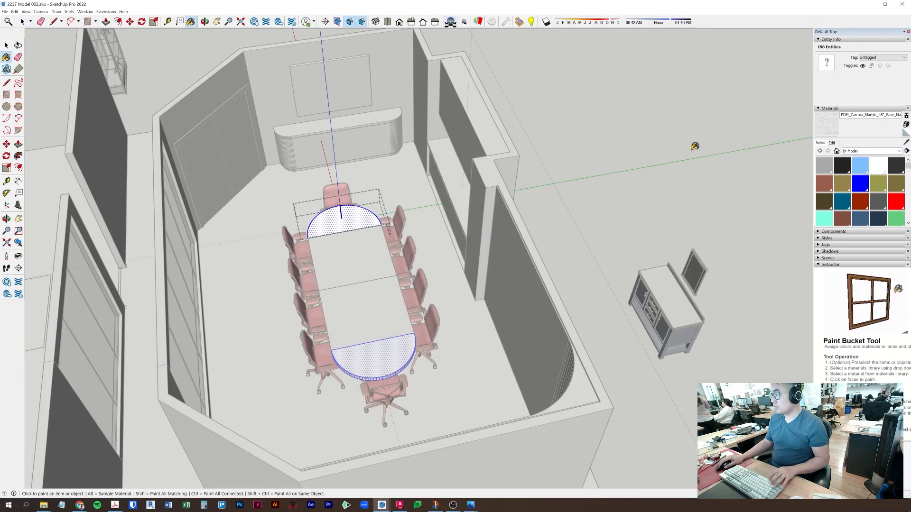
click(343, 218)
key(space)
- Paint the middle tabletop with Carrara marble and orbit to inspect the table
double_click(368, 264)
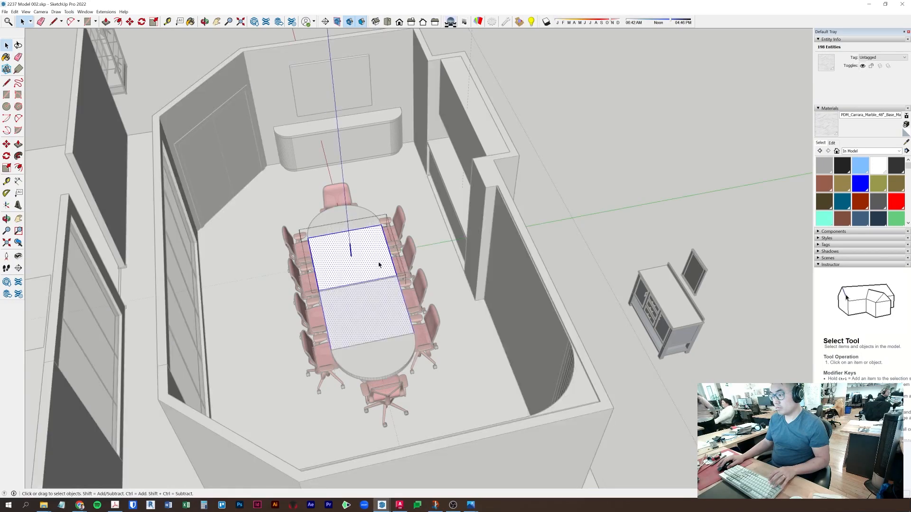
click(827, 127)
click(374, 252)
key(space)
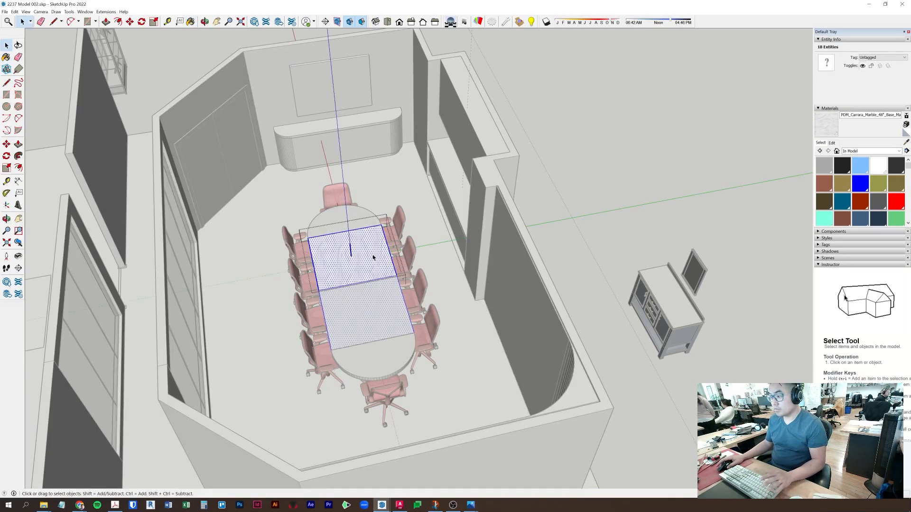
key(Escape)
key(Escape)
mouse_move(372, 348)
middle_down()
mouse_move(470, 327)
mouse_move(451, 305)
mouse_move(536, 280)
middle_up()
scroll(477, 321, up, 8)
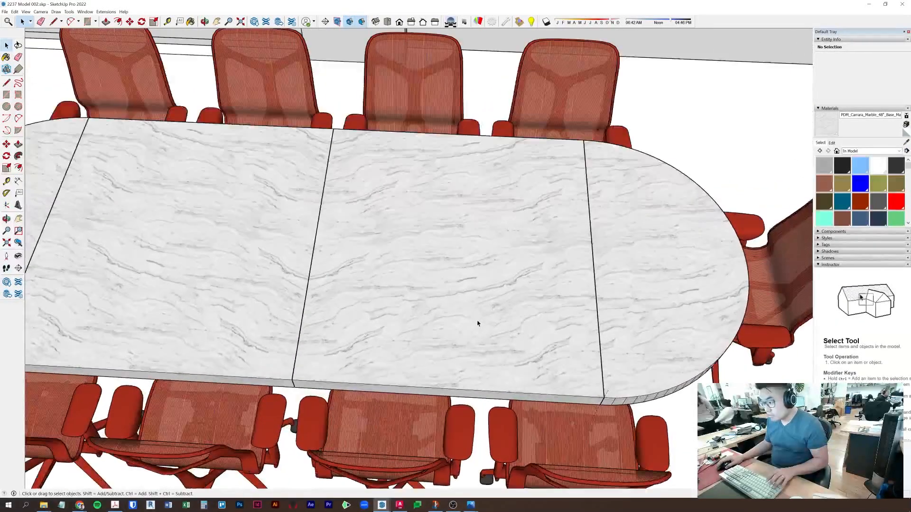
middle_drag(477, 321, 461, 417)
scroll(469, 396, down, 6)
scroll(508, 381, down, 5)
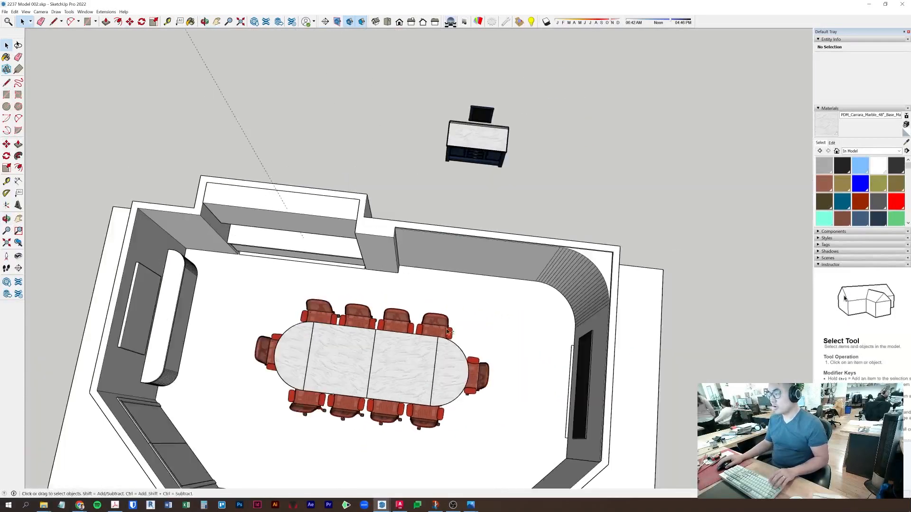
- Delete the imported Carrara marble base cabinet
click(454, 141)
key(Delete)
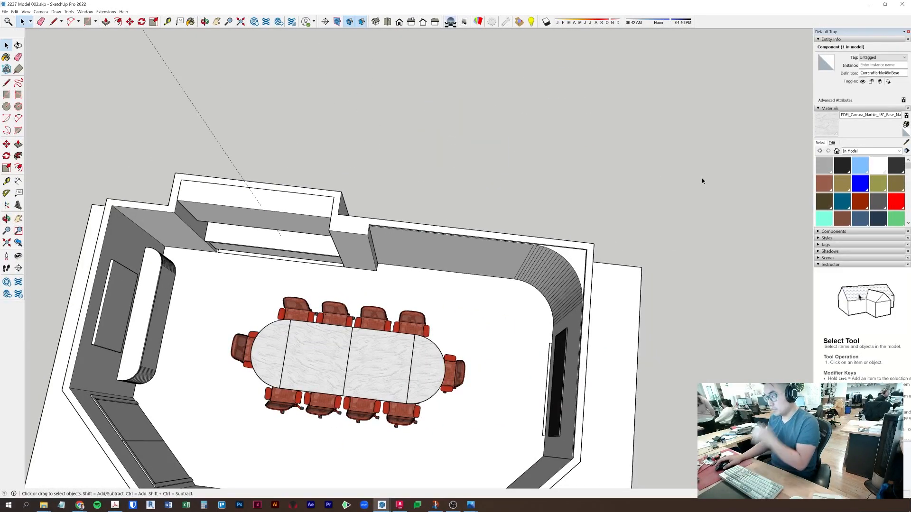
middle_drag(701, 179, 465, 272)
scroll(488, 246, up, 3)
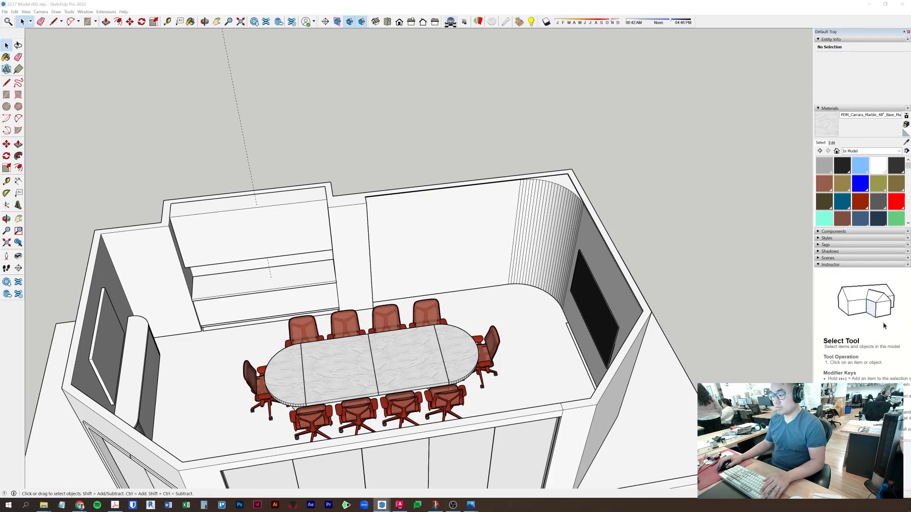
- In Podium Browser, open the Materials > Carpet category and clear the search to list all carpets
click(382, 509)
click(419, 455)
drag(363, 117, 296, 117)
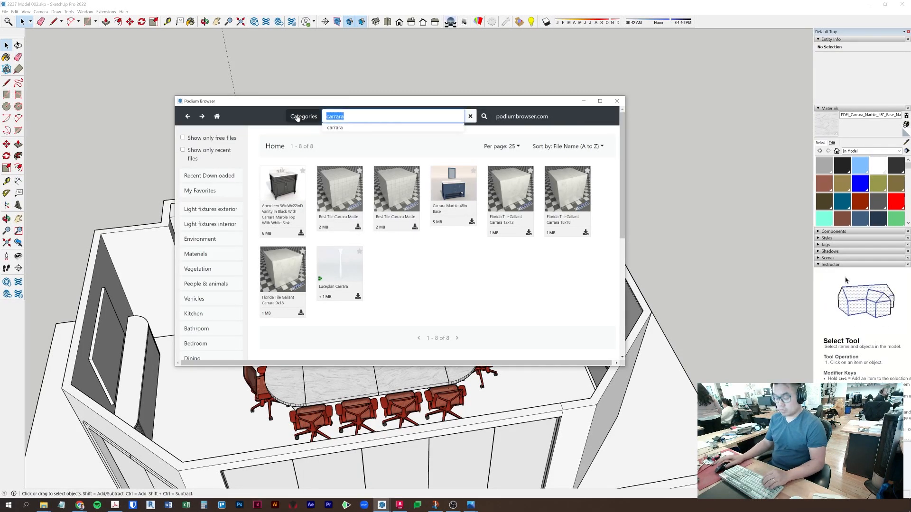
click(192, 261)
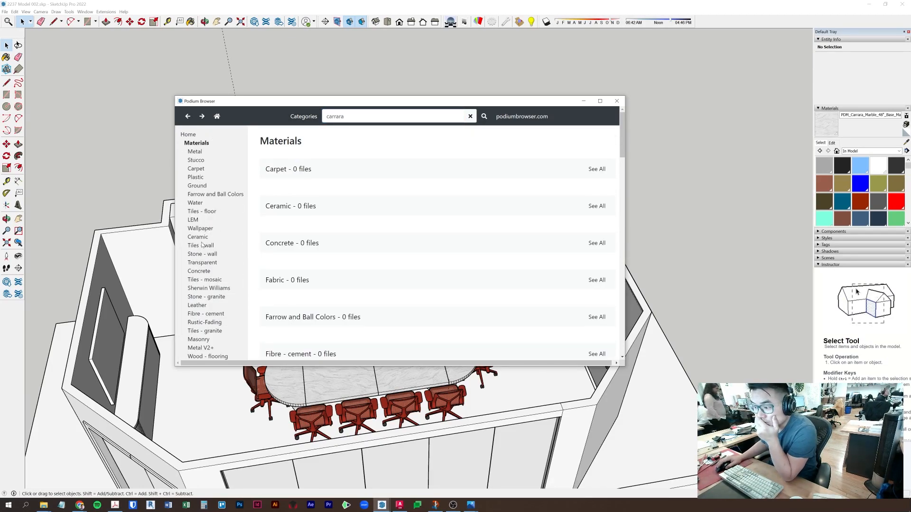
click(198, 169)
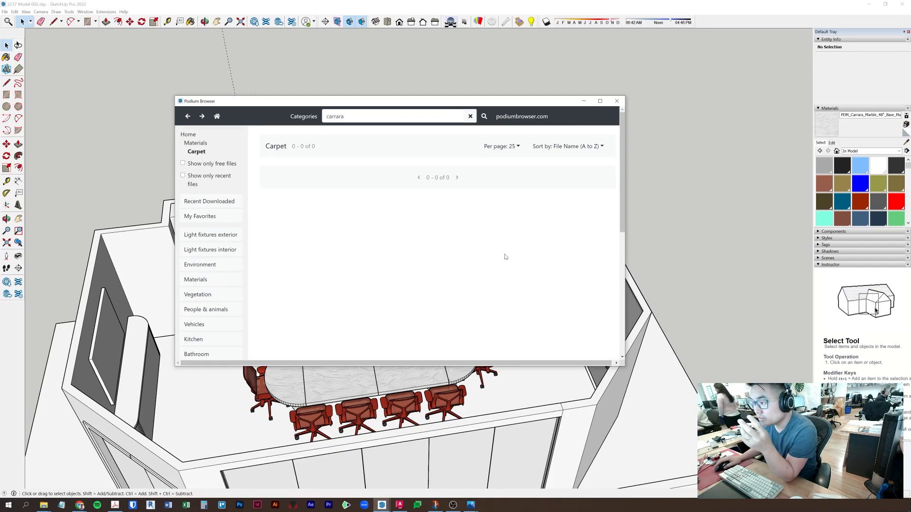
scroll(426, 220, down, 3)
scroll(426, 220, up, 3)
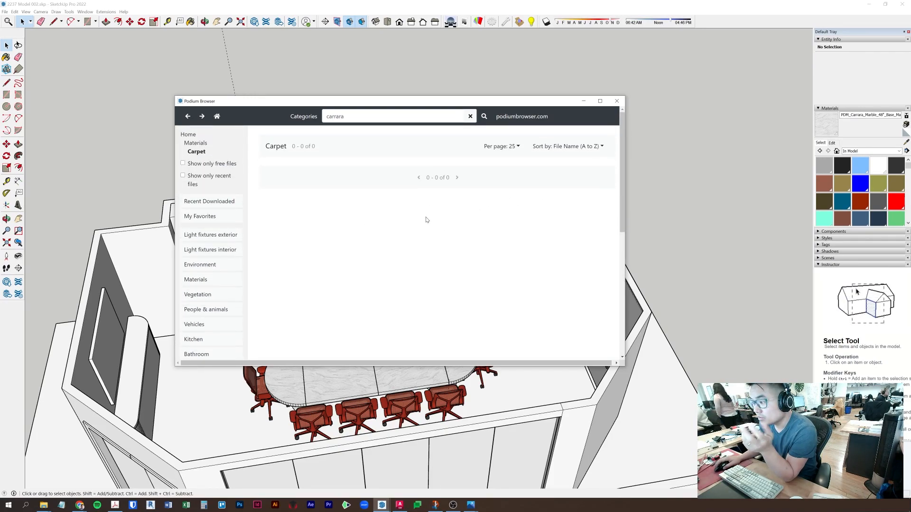
click(470, 116)
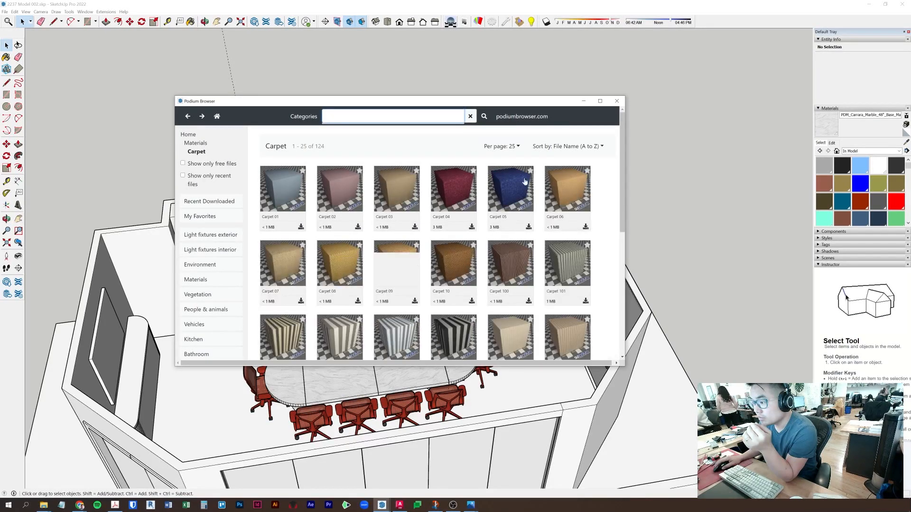
- Show 1000 carpets per page and pick Carpet 34 to insert
scroll(414, 325, down, 4)
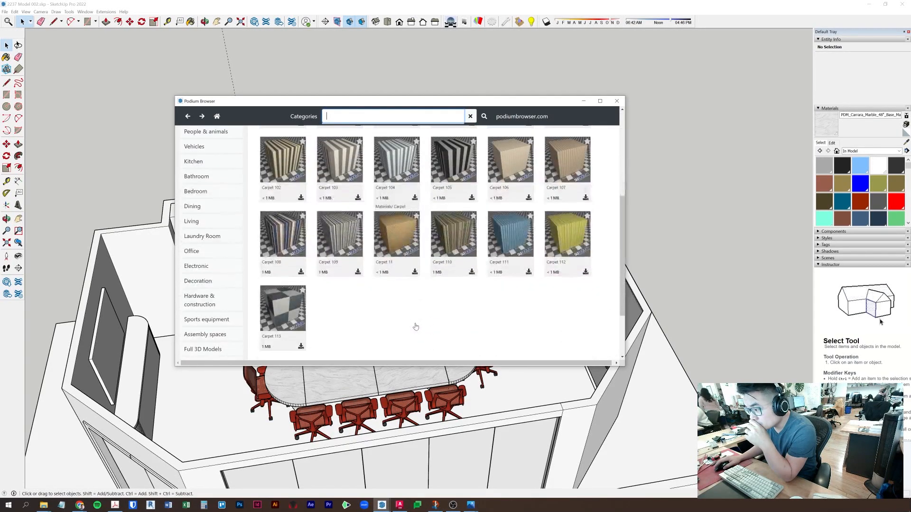
scroll(379, 328, up, 5)
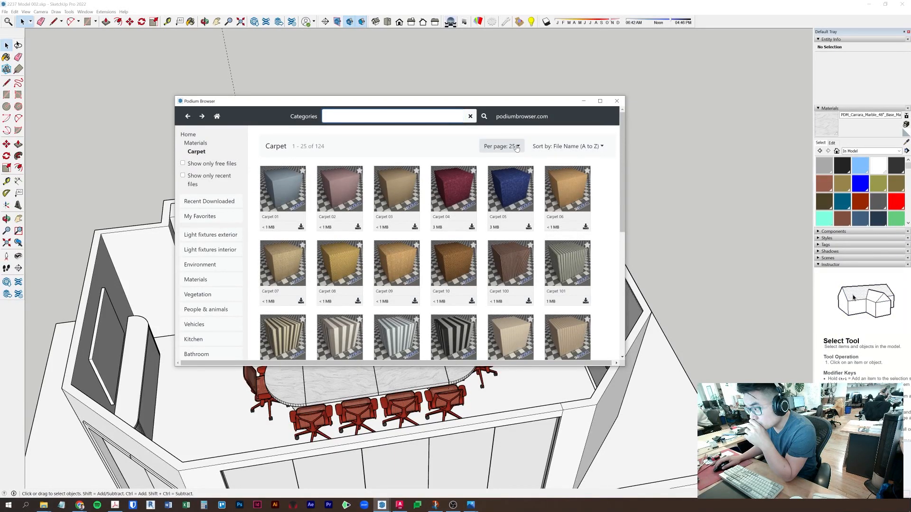
click(501, 146)
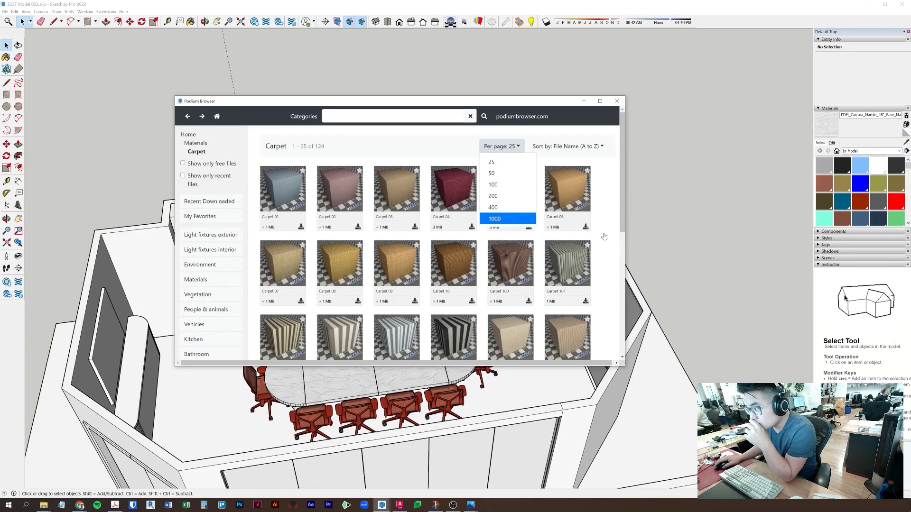
scroll(604, 236, down, 3)
scroll(605, 237, down, 8)
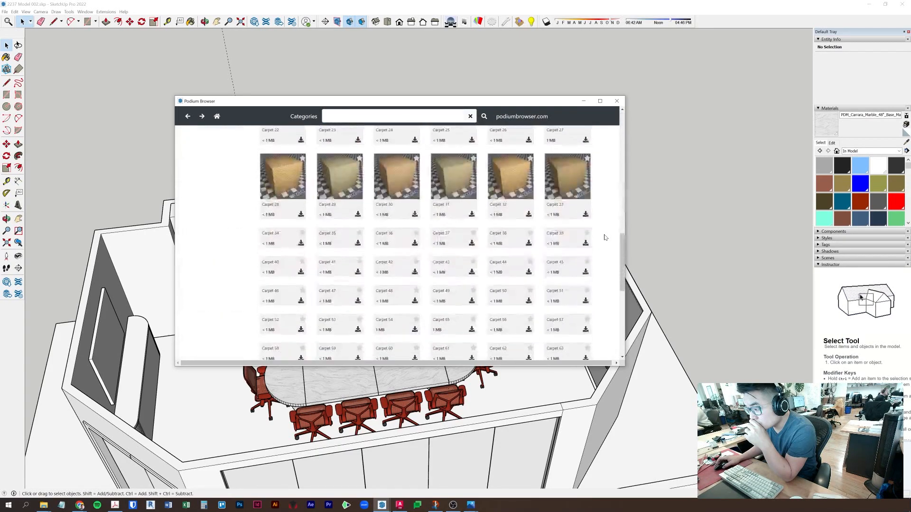
scroll(605, 237, down, 5)
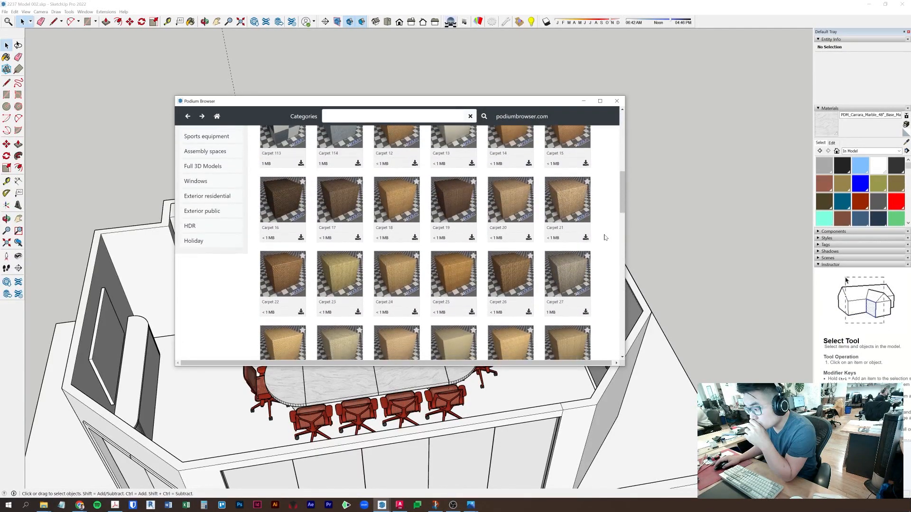
scroll(605, 237, up, 2)
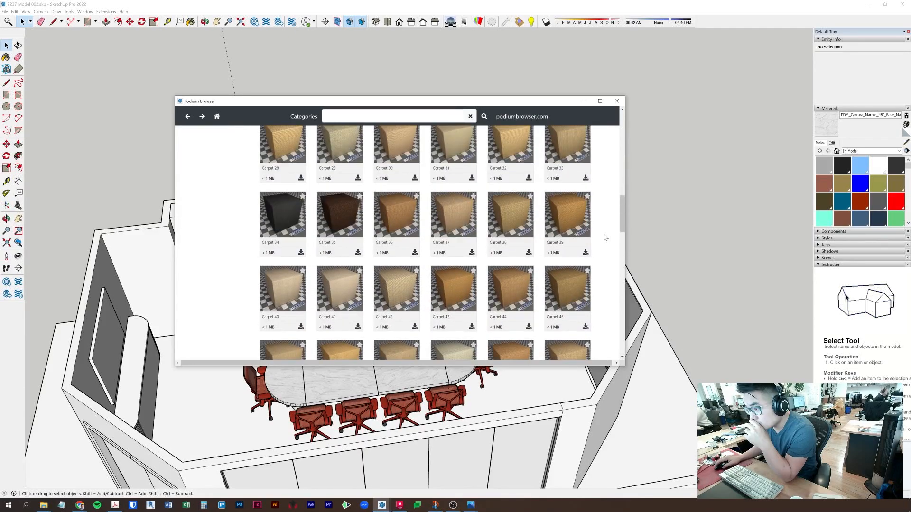
click(304, 211)
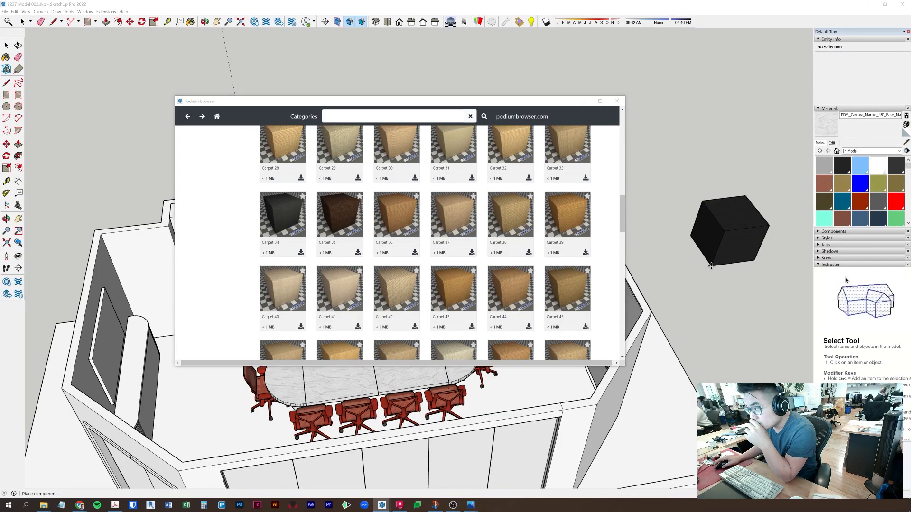
- Place the Carpet 34 cube beside the room, then load Carpet 04 from Podium Browser
click(711, 266)
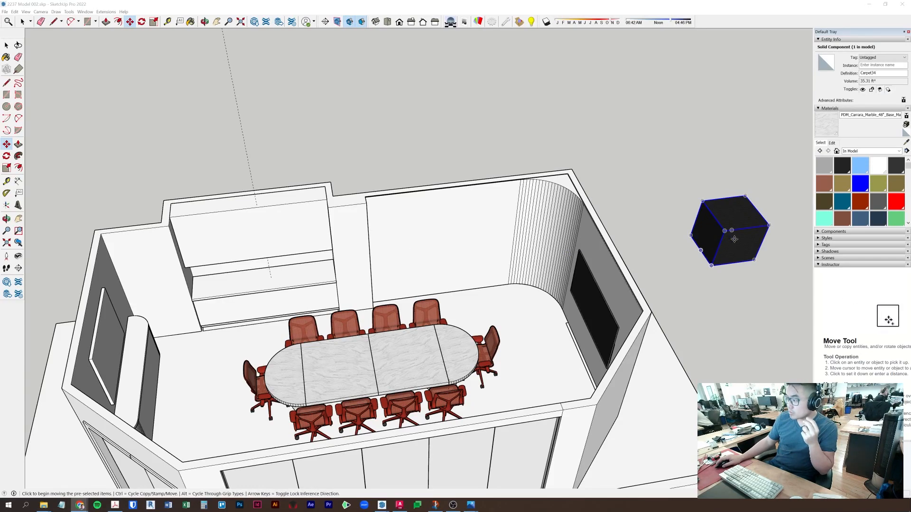
key(space)
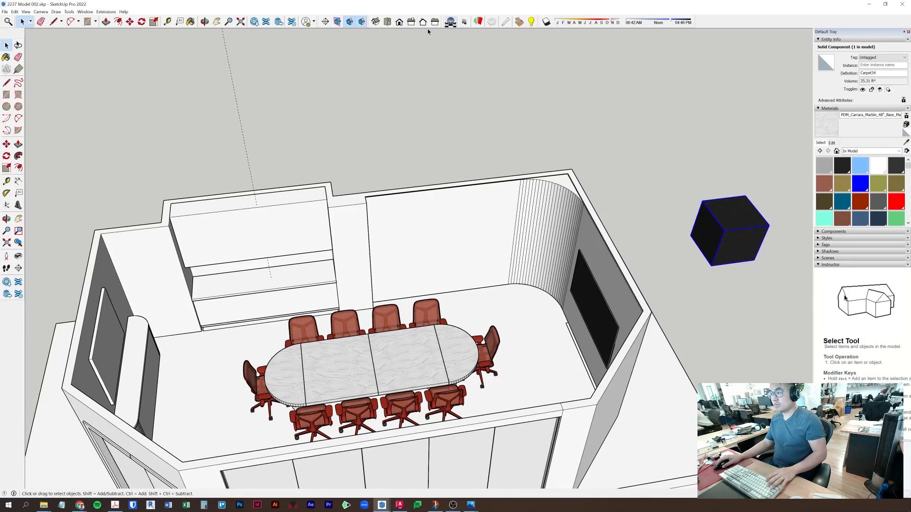
mouse_move(383, 499)
click(423, 477)
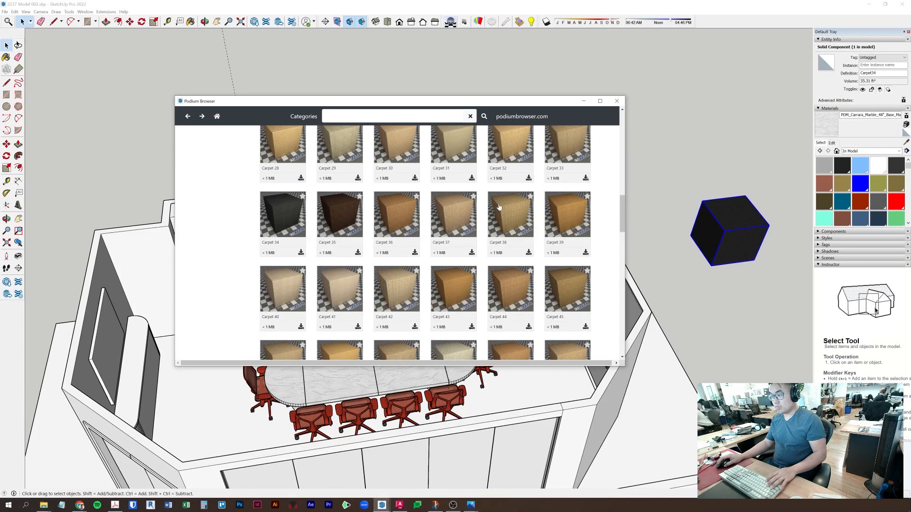
scroll(441, 220, down, 1)
scroll(441, 220, up, 9)
scroll(441, 223, down, 11)
scroll(441, 222, up, 11)
click(451, 196)
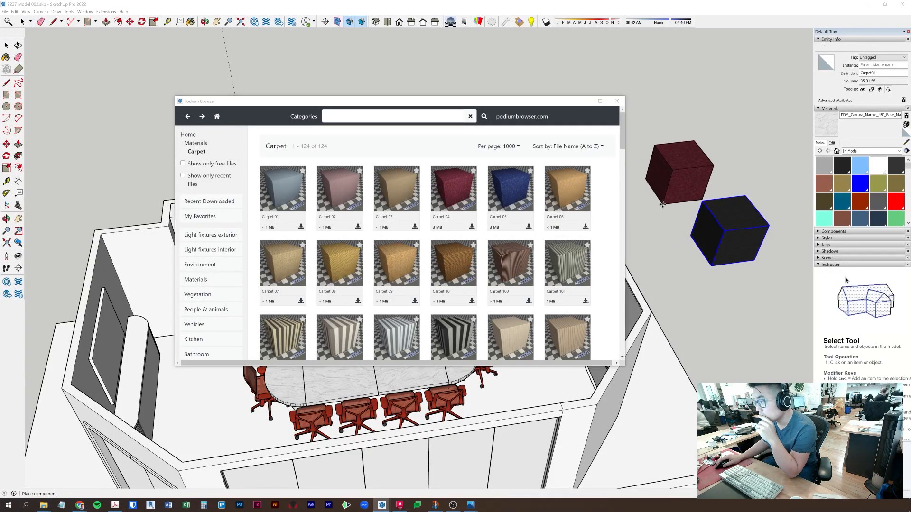
- Inside the floor group, sample Carpet 34 from its cube and paint the whole floor with it
key(space)
double_click(541, 360)
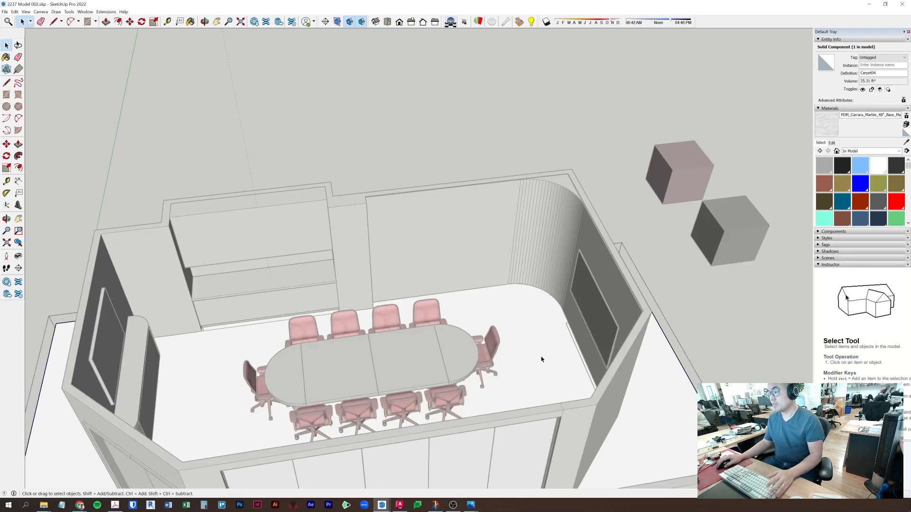
key(ctrl+a)
click(906, 143)
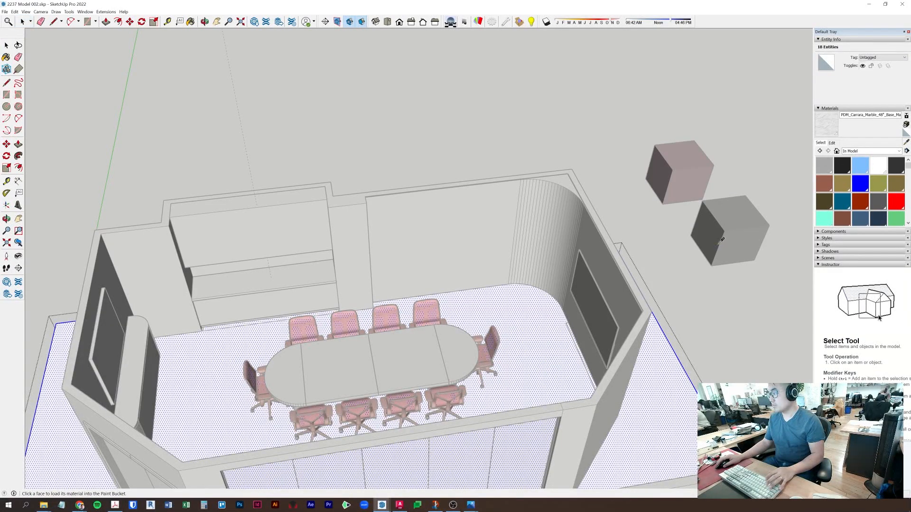
click(731, 217)
click(528, 342)
key(space)
key(Escape)
middle_drag(333, 372, 614, 215)
scroll(606, 352, up, 3)
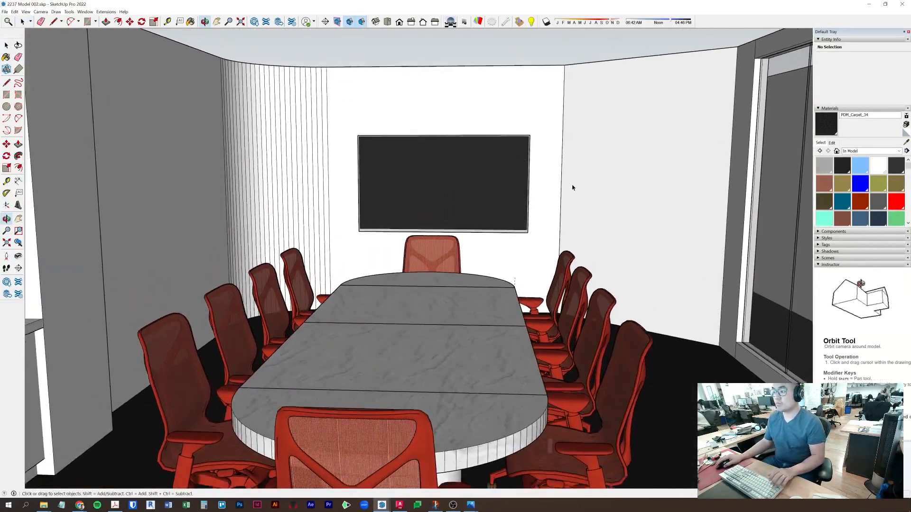
scroll(613, 216, down, 1)
click(40, 13)
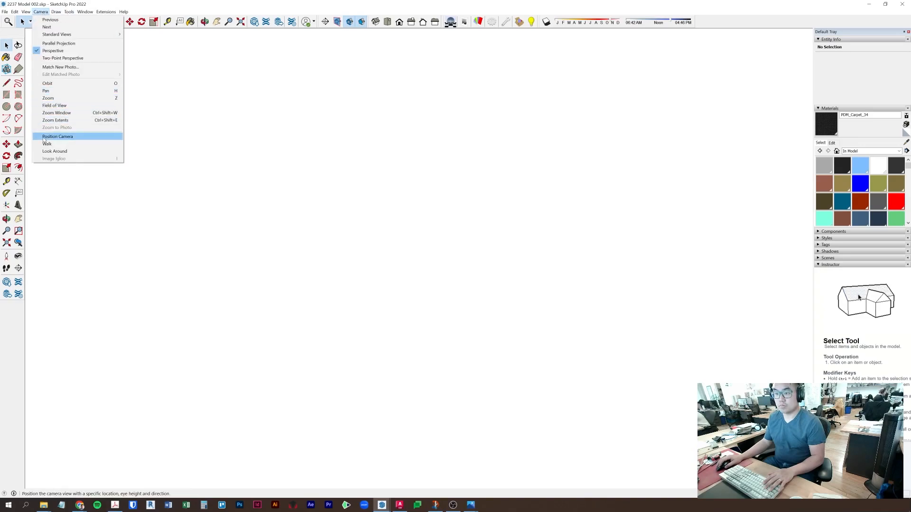
- Adjust the field of view and orbit to a high view of the whole room
click(52, 105)
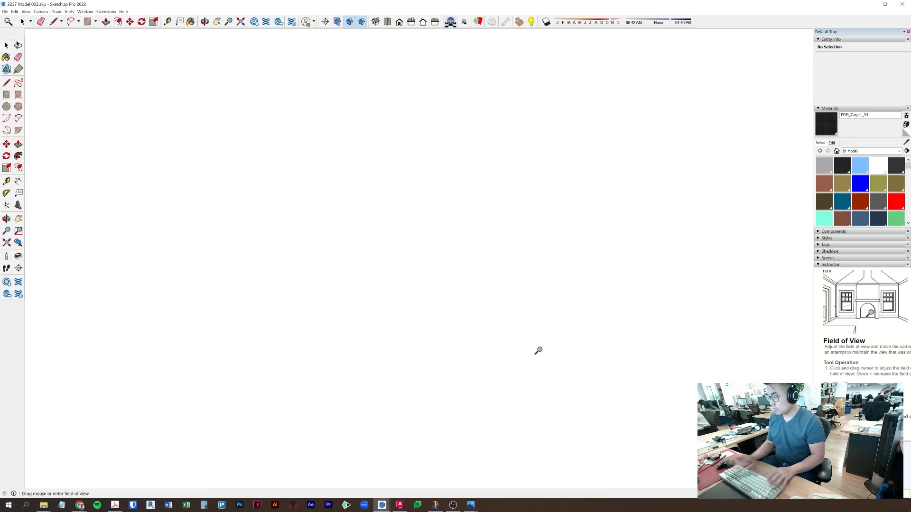
key(space)
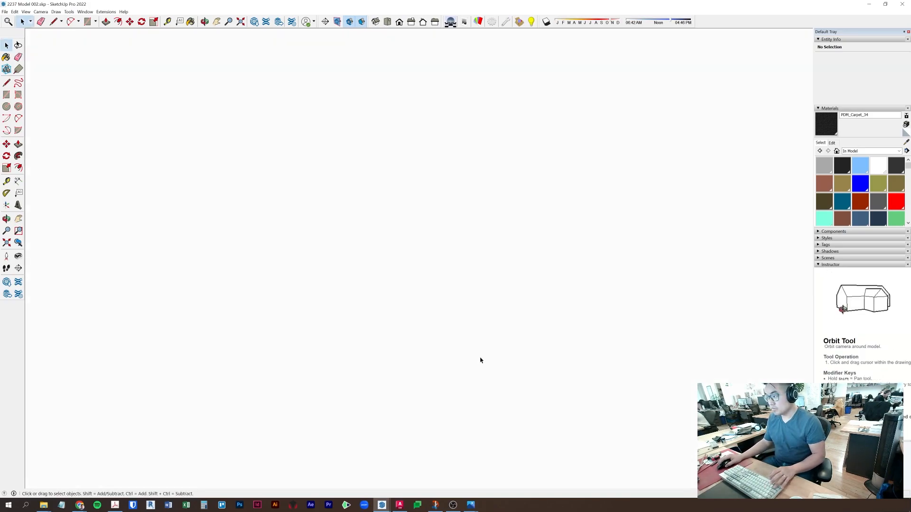
scroll(490, 335, down, 2)
scroll(491, 336, down, 3)
middle_drag(491, 336, 153, 200)
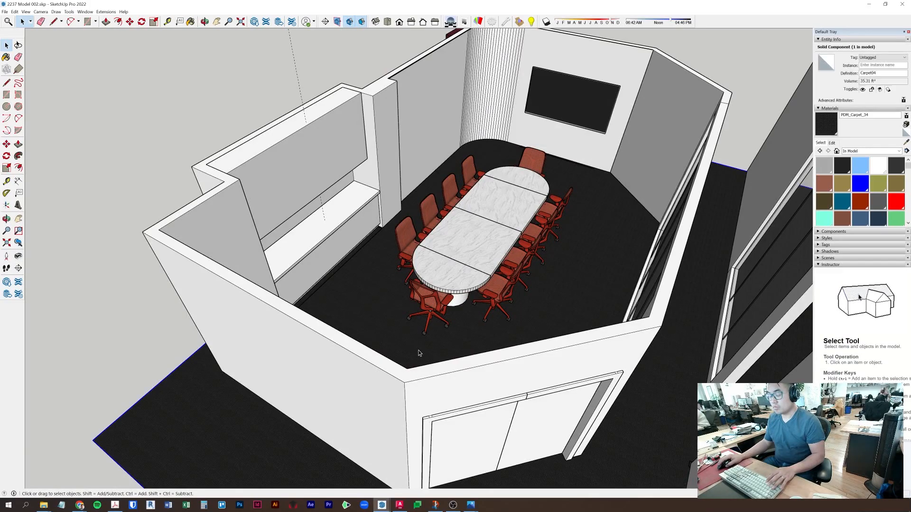
- Position the camera at eye height on the floor, look down the table, and select its base
click(6, 256)
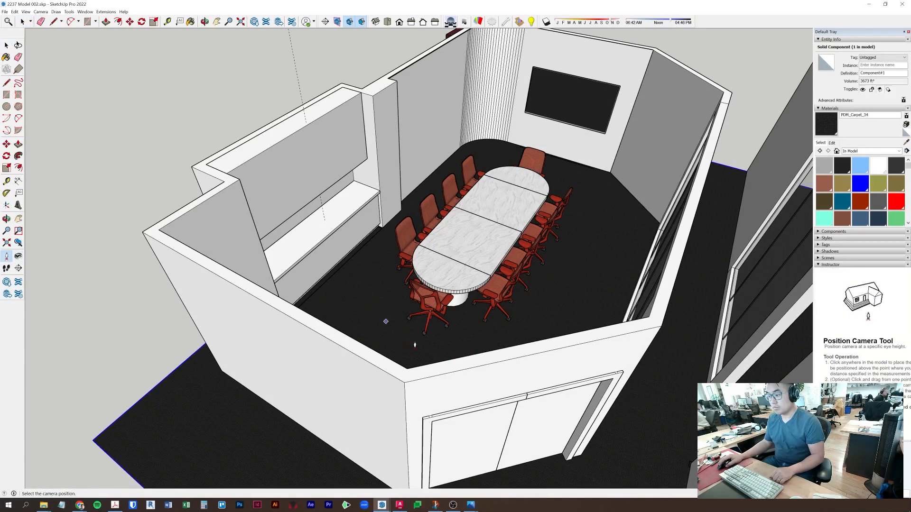
click(415, 346)
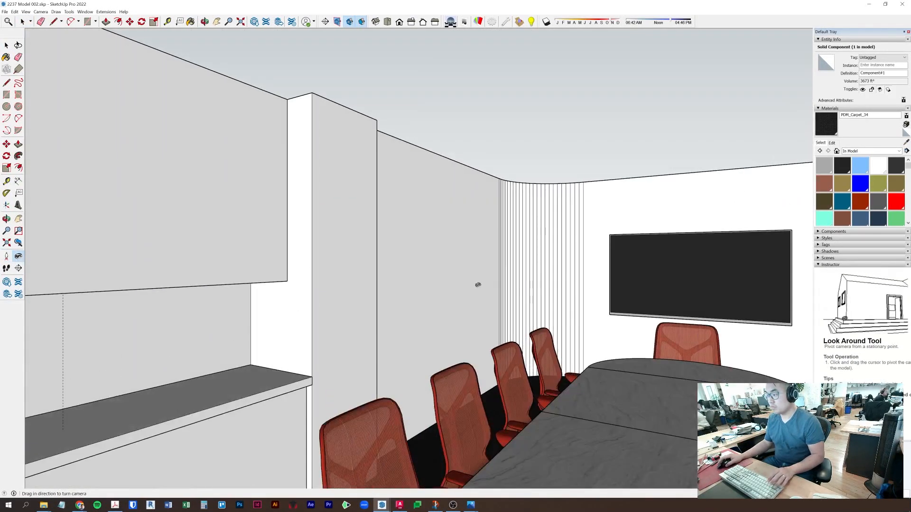
middle_drag(478, 284, 437, 353)
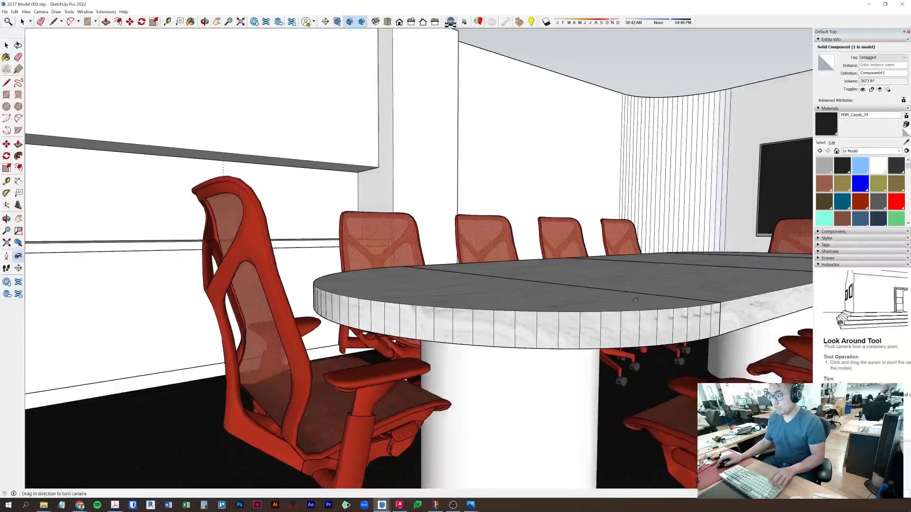
key(space)
double_click(456, 321)
triple_click(458, 321)
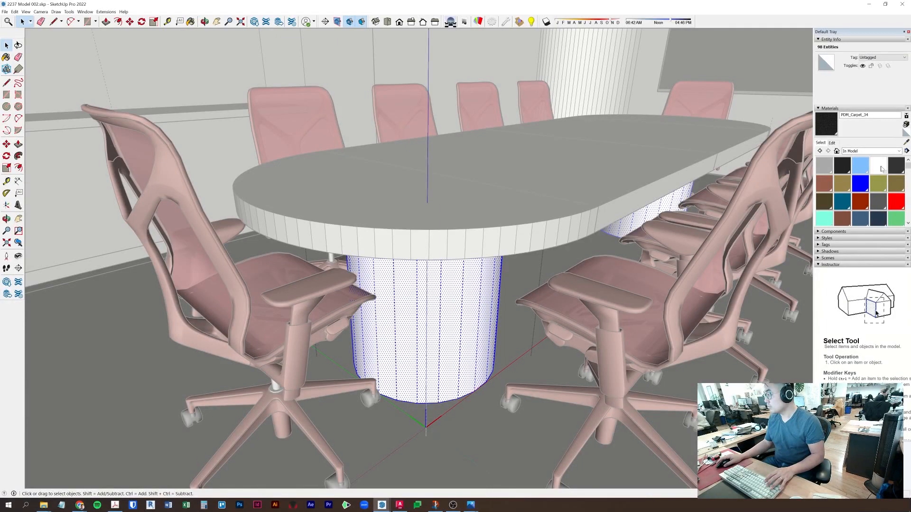
- Paint the table's pedestal base with the dark grey swatch and close the component
click(896, 166)
click(445, 335)
key(space)
key(Escape)
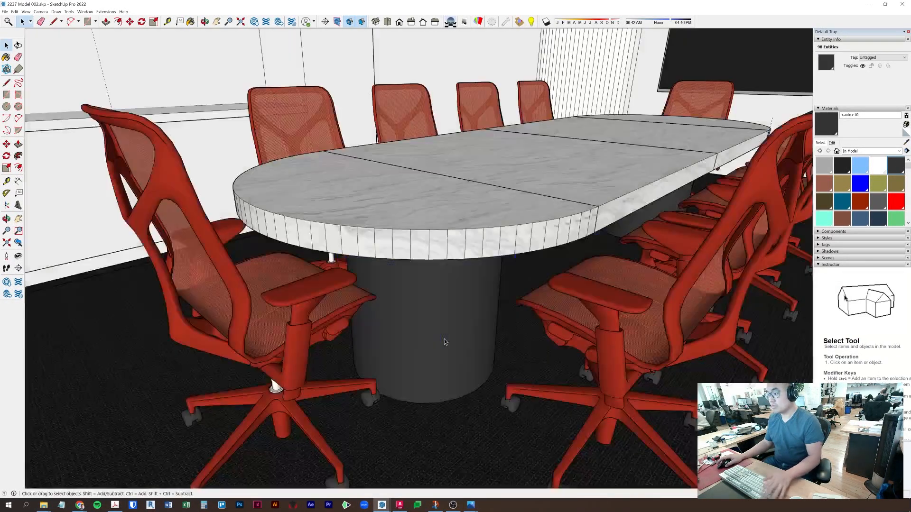
middle_drag(487, 272, 545, 264)
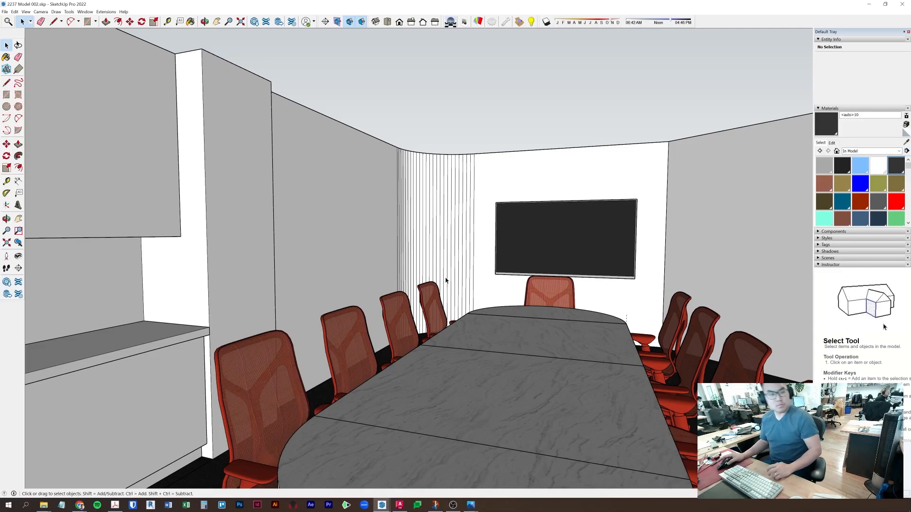
- Orbit to the cabinet wall and open the lower cabinet component for editing
middle_drag(388, 318, 439, 330)
click(293, 363)
middle_drag(292, 363, 403, 309)
scroll(403, 309, up, 3)
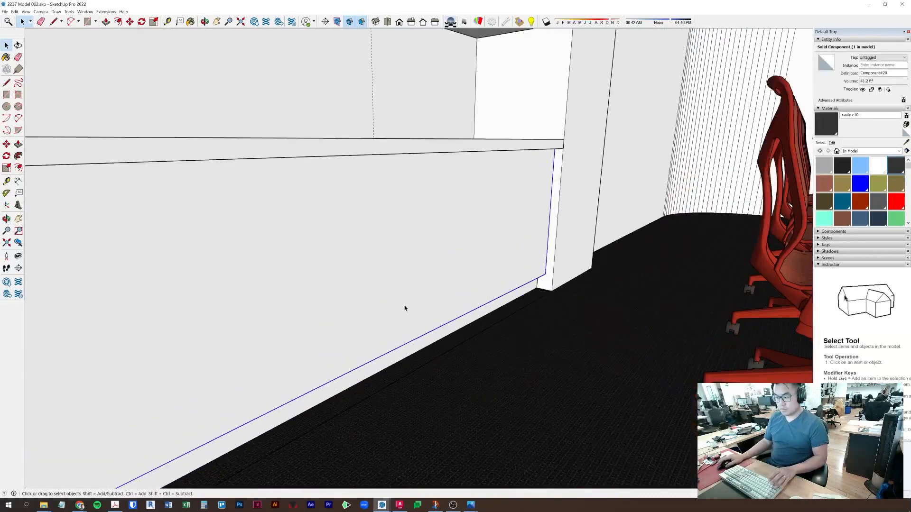
mouse_move(504, 268)
middle_down()
mouse_move(444, 280)
mouse_move(443, 262)
mouse_move(498, 258)
middle_up()
double_click(498, 258)
key(l)
click(607, 270)
middle_drag(563, 227, 512, 244)
key(space)
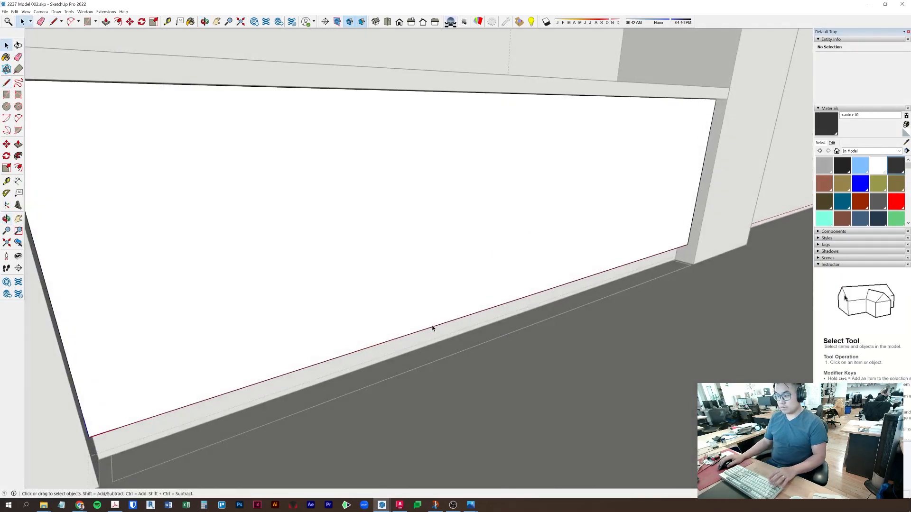
- Divide the cabinet's bottom edge into 7 segments
right_click(432, 328)
click(426, 333)
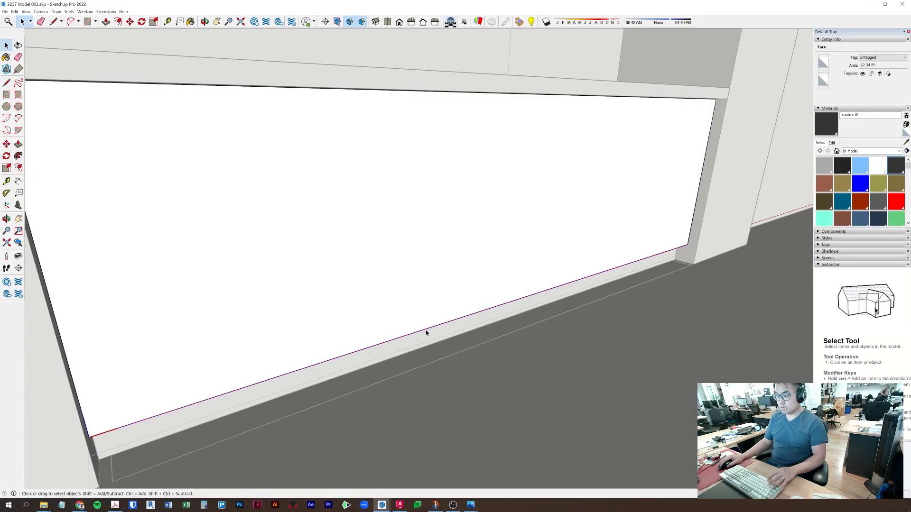
right_click(426, 333)
click(454, 374)
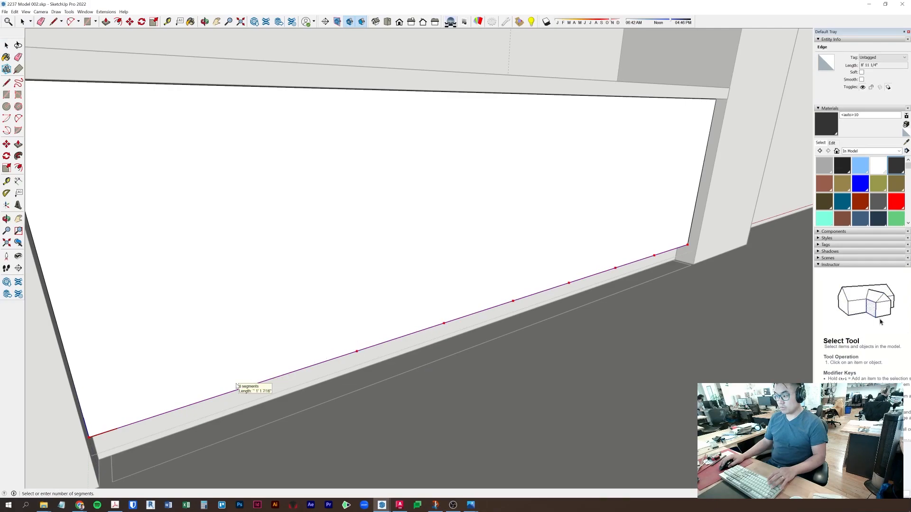
click(253, 378)
- Draw a narrow rectangle on the cabinet's end and select the new face
key(t)
key(r)
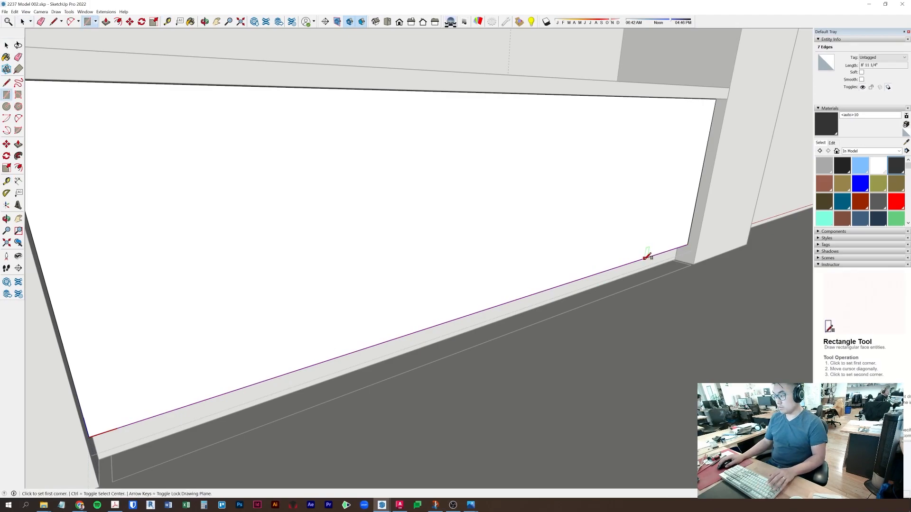
click(652, 256)
middle_drag(701, 143, 715, 75)
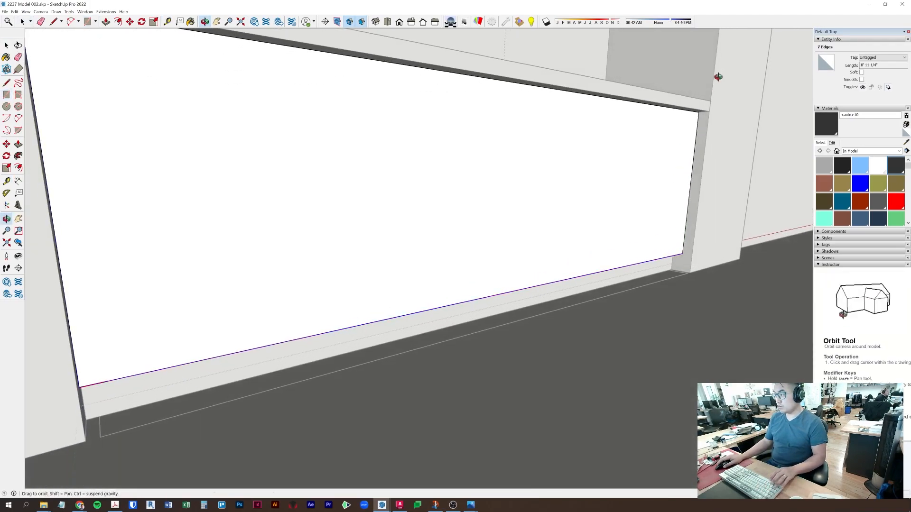
click(699, 111)
key(space)
click(671, 164)
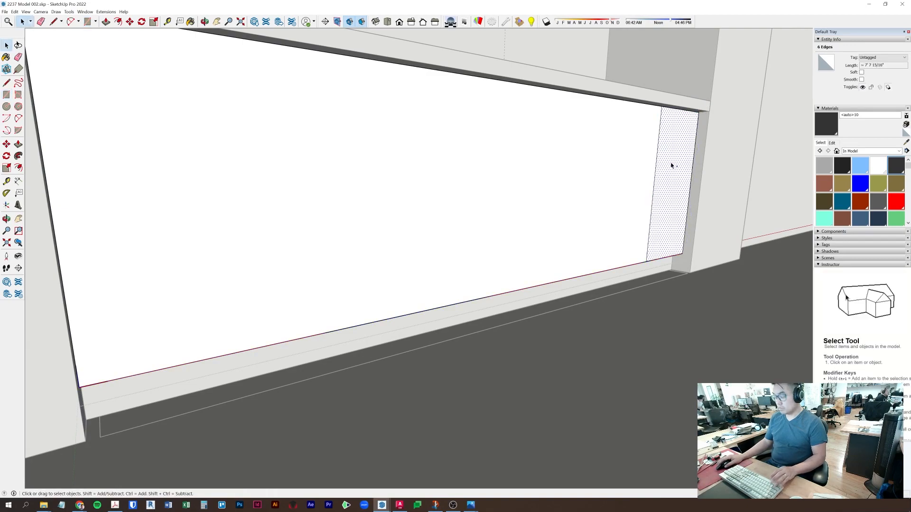
key(Escape)
key(Escape)
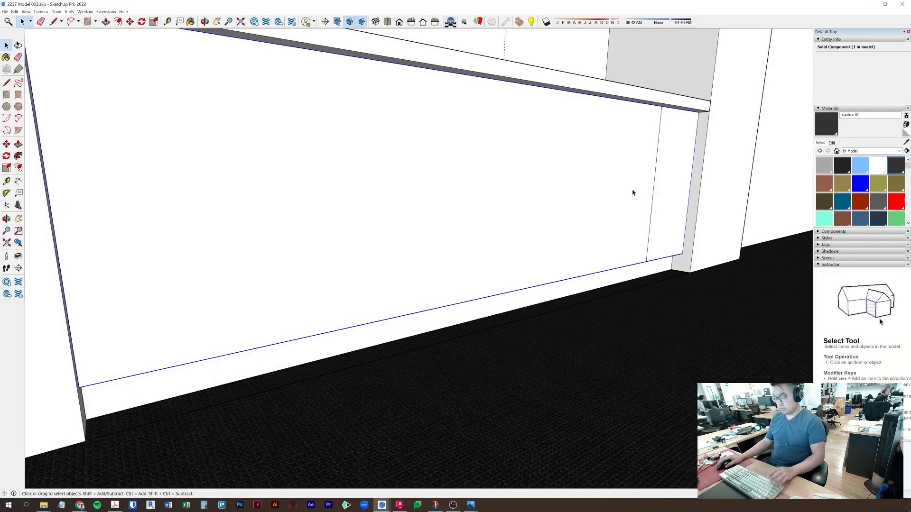
- Paste the face in place, push/pull it into a box, and make it a component
click(18, 11)
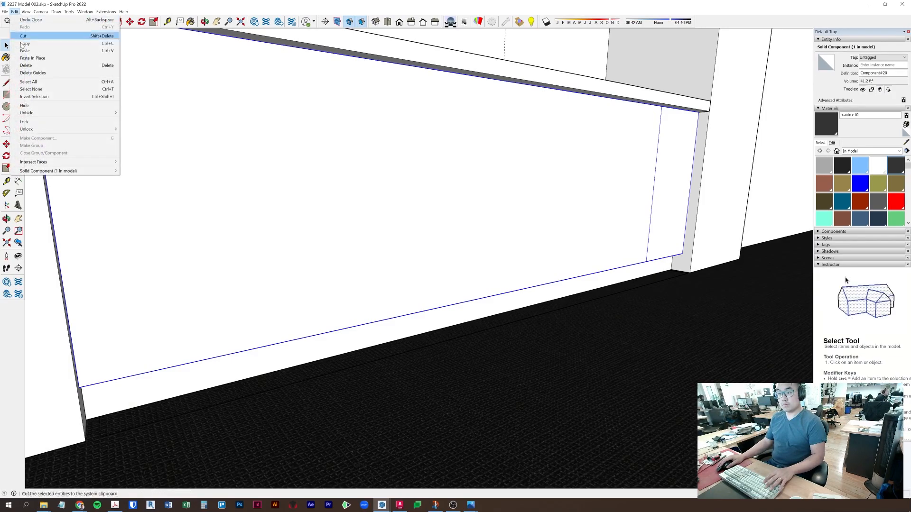
click(34, 60)
click(679, 173)
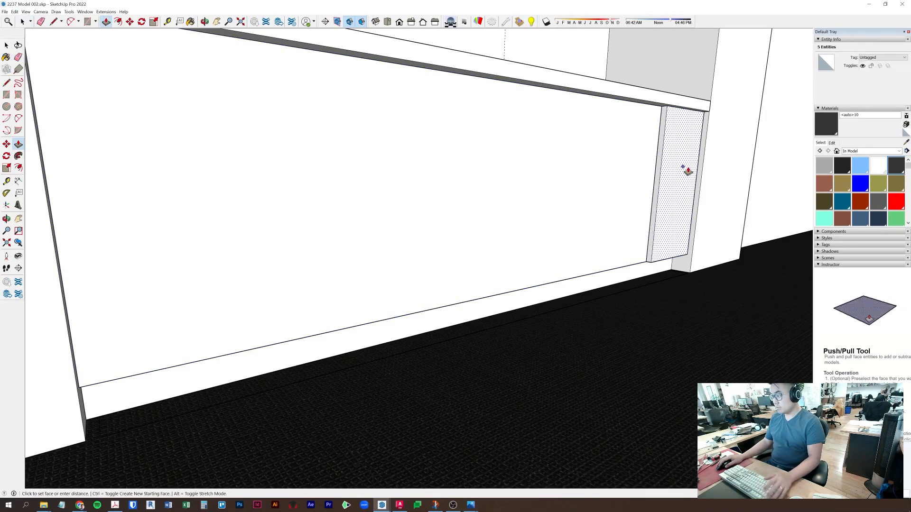
click(688, 171)
key(space)
triple_click(676, 171)
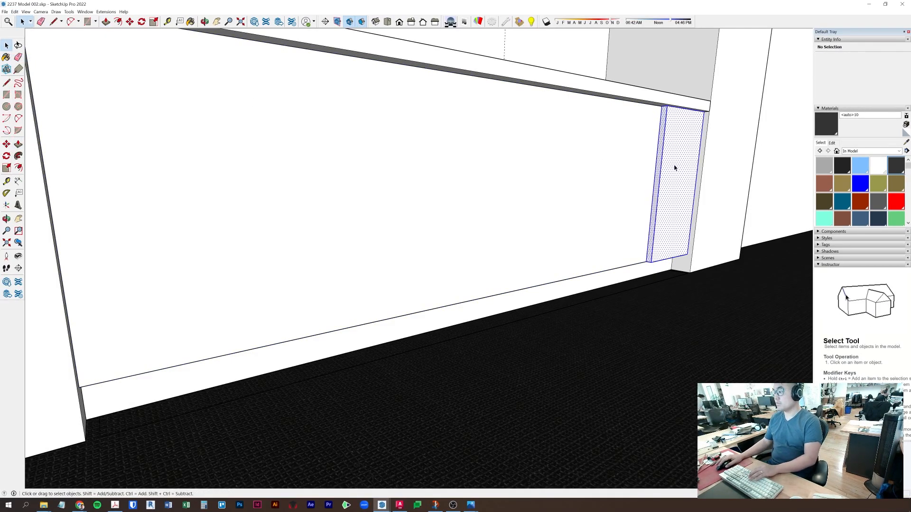
right_click(678, 176)
click(702, 214)
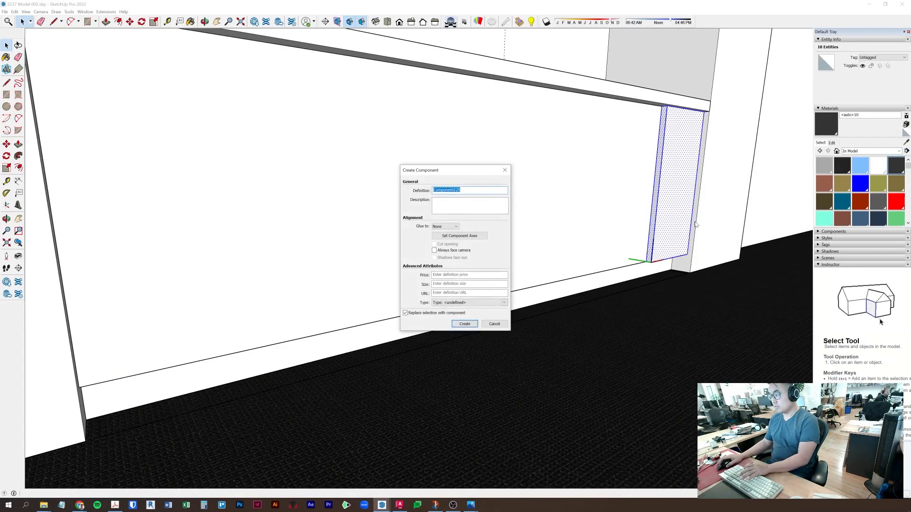
key(Return)
- Open the new panel component and pick its narrow side face with Push/Pull
key(p)
key(space)
double_click(653, 219)
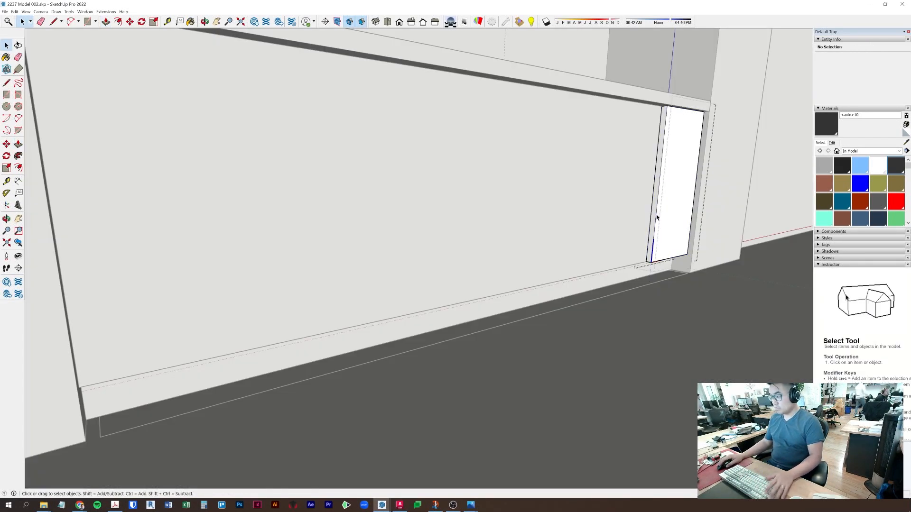
key(p)
click(655, 218)
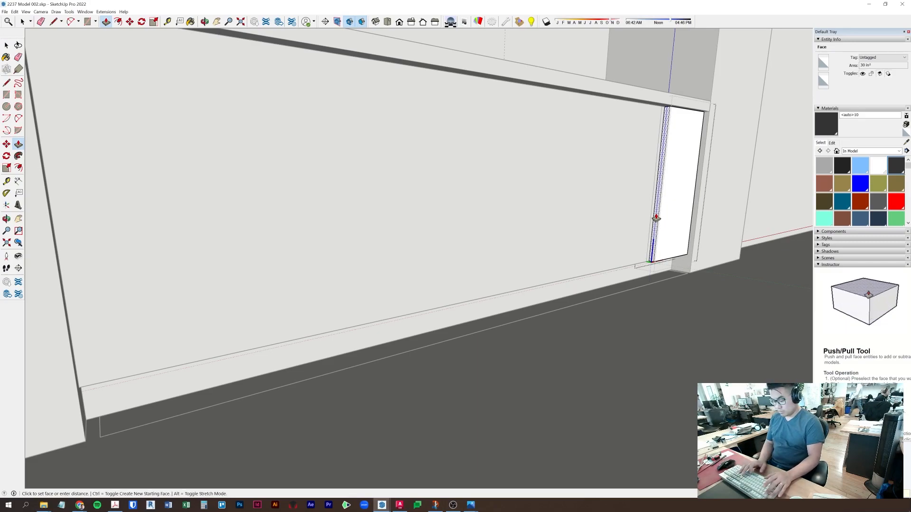
key(Escape)
key(space)
scroll(683, 255, up, 4)
- Copy the door panel with Move and place the copy beside the original door
middle_drag(683, 254, 549, 264)
key(m)
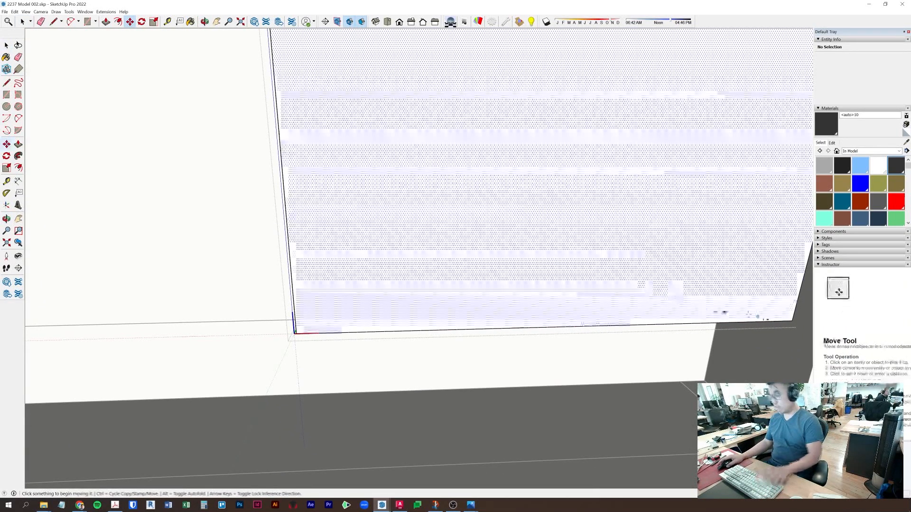
middle_drag(790, 322, 603, 290)
key(space)
click(663, 282)
key(m)
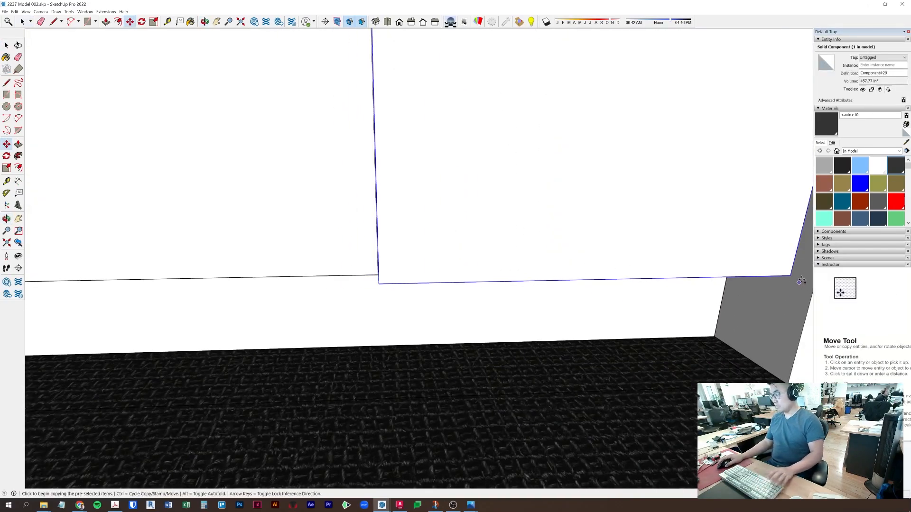
click(791, 275)
click(378, 282)
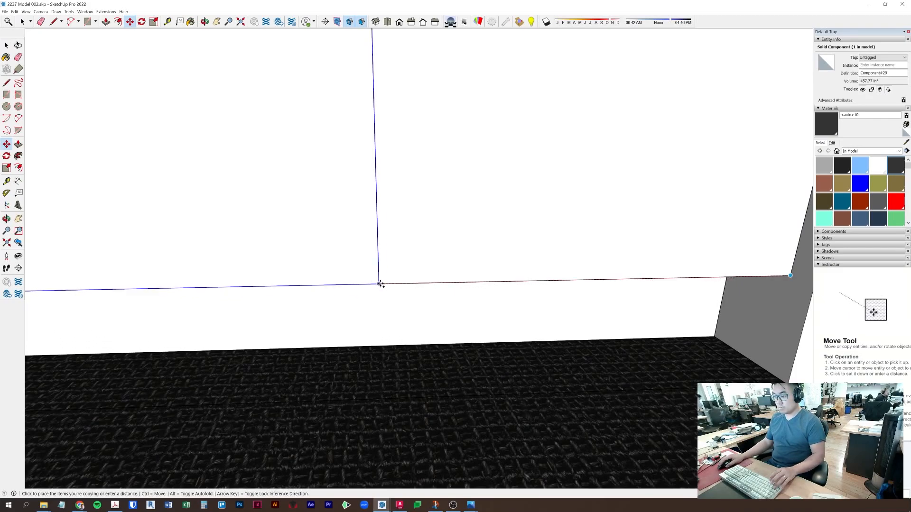
click(562, 236)
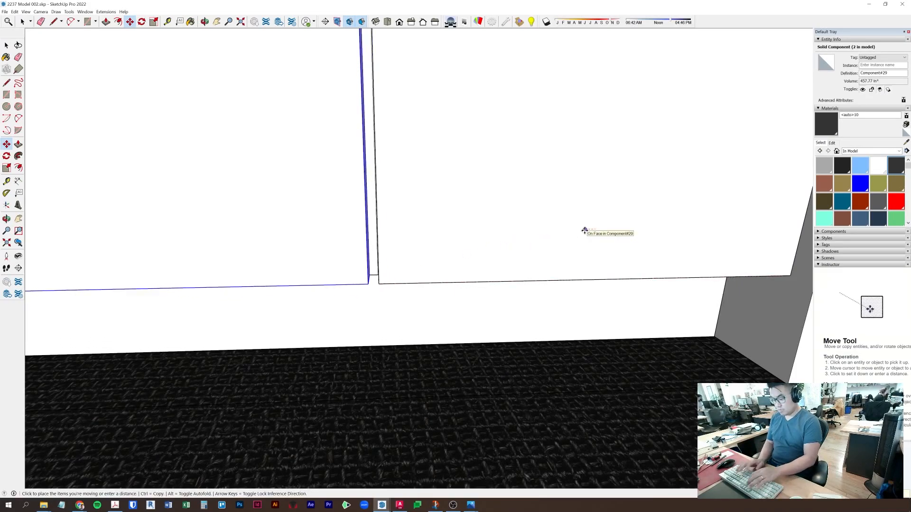
click(584, 231)
scroll(585, 231, down, 2)
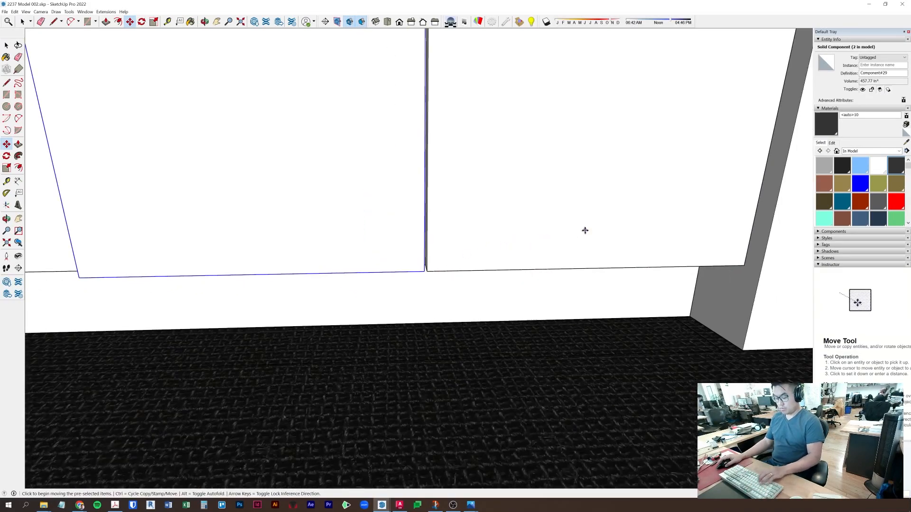
click(744, 265)
click(421, 272)
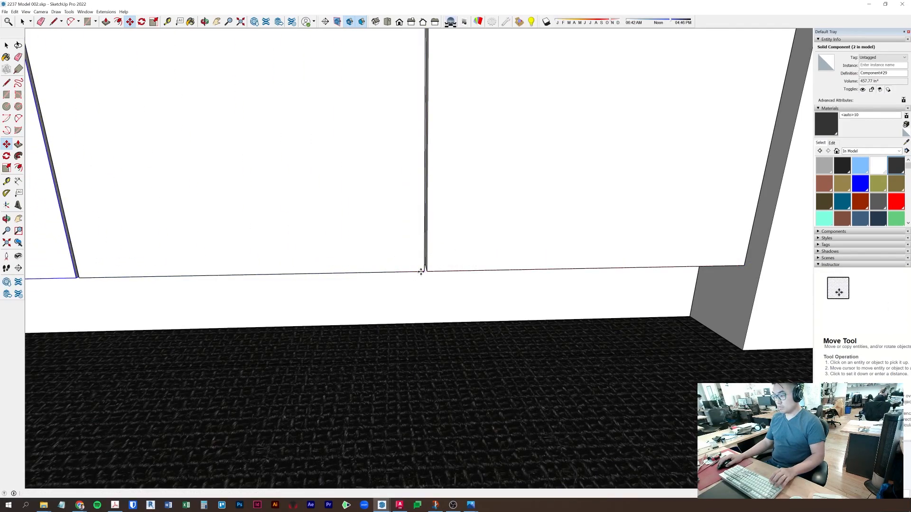
- Copy the selected pair of door panels further along the cabinet using Move with Ctrl
key(space)
key(m)
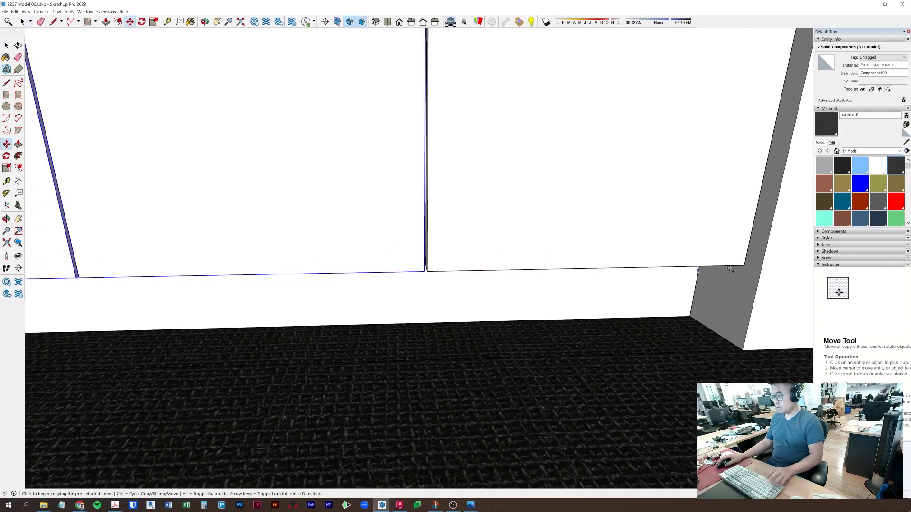
click(744, 267)
shift+middle_drag(287, 259, 767, 222)
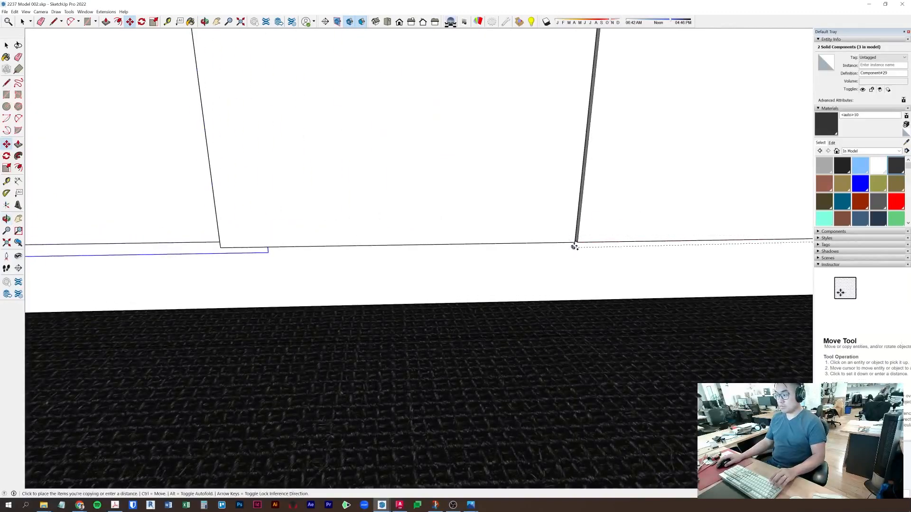
scroll(479, 250, down, 4)
shift+middle_drag(545, 255, 731, 283)
scroll(730, 283, down, 1)
scroll(616, 280, up, 4)
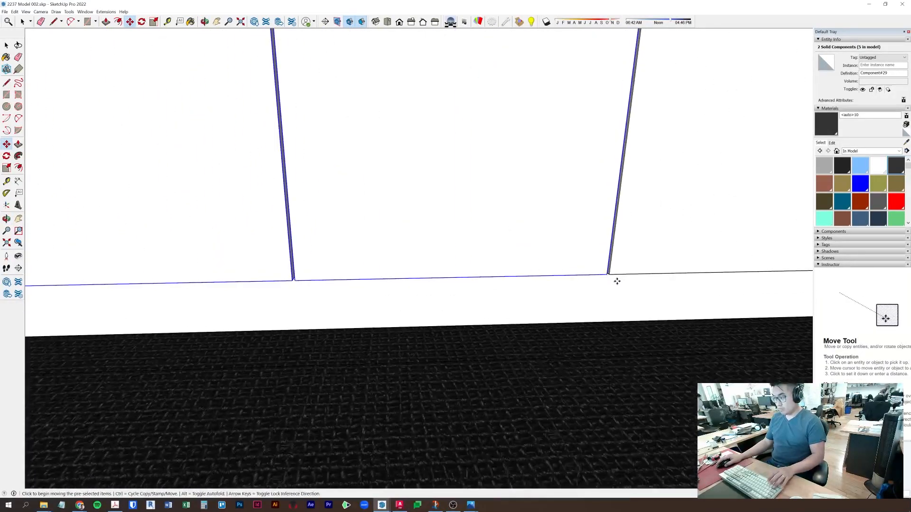
middle_drag(659, 280, 618, 282)
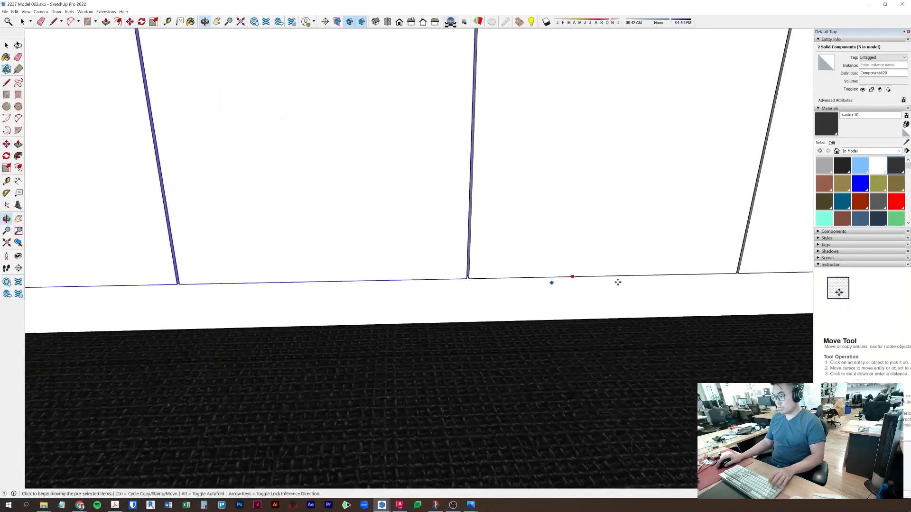
click(736, 272)
key(ctrl)
middle_drag(492, 248, 791, 246)
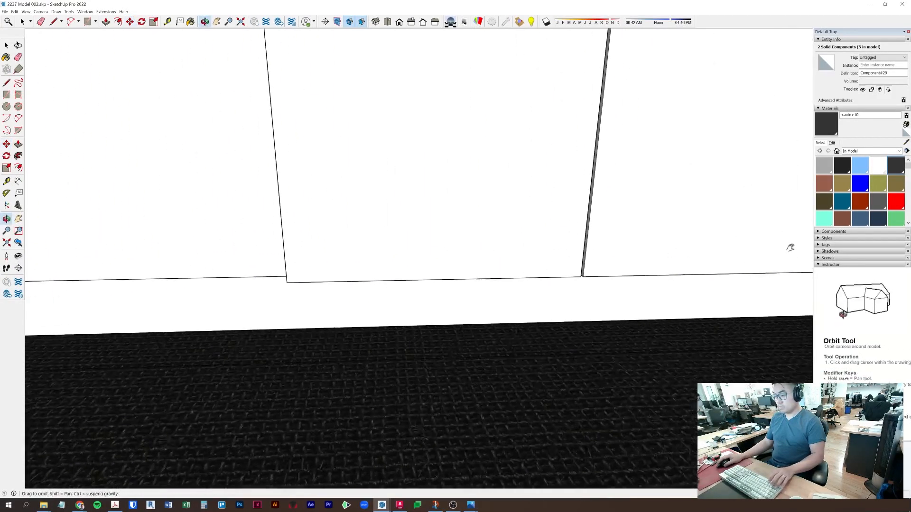
click(574, 281)
- Orbit around the cabinet to inspect the row of doors and the upper cabinet panel
middle_drag(539, 276, 400, 274)
key(space)
scroll(422, 329, down, 4)
scroll(321, 286, up, 4)
middle_drag(322, 286, 260, 343)
scroll(522, 254, down, 3)
middle_drag(386, 318, 258, 373)
- Explode the large upper cabinet panel and make it its own component
click(299, 196)
middle_drag(299, 197, 554, 244)
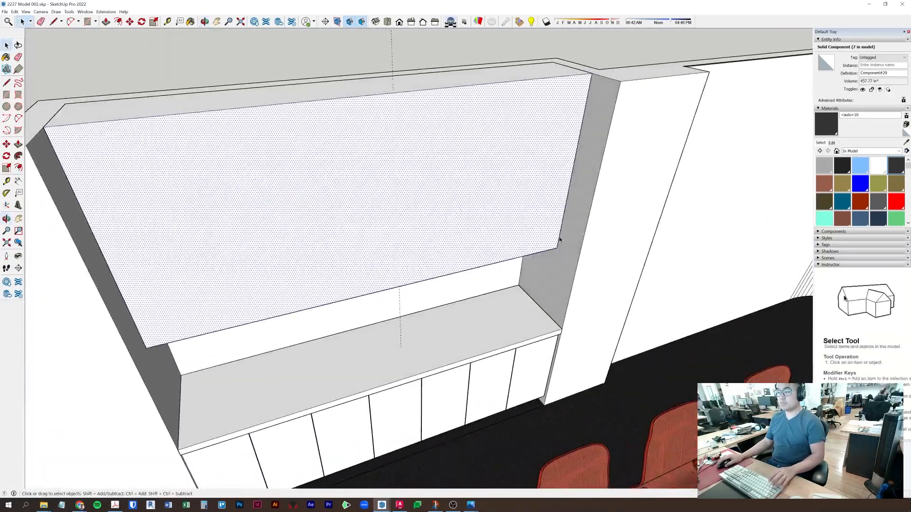
right_click(510, 182)
click(538, 230)
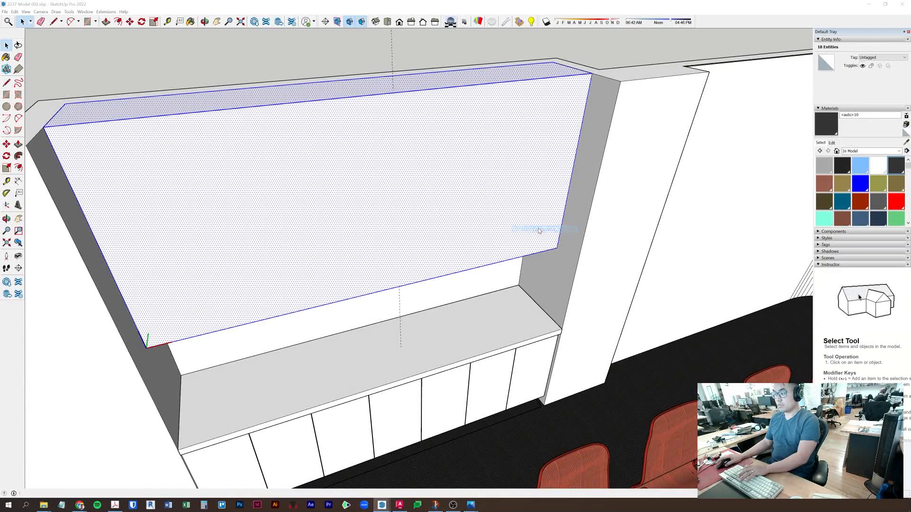
key(Return)
middle_drag(543, 237, 522, 158)
scroll(523, 159, up, 3)
- Inside the panel component, Ctrl-copy the top edge down onto the face as a dividing line
key(r)
key(space)
key(t)
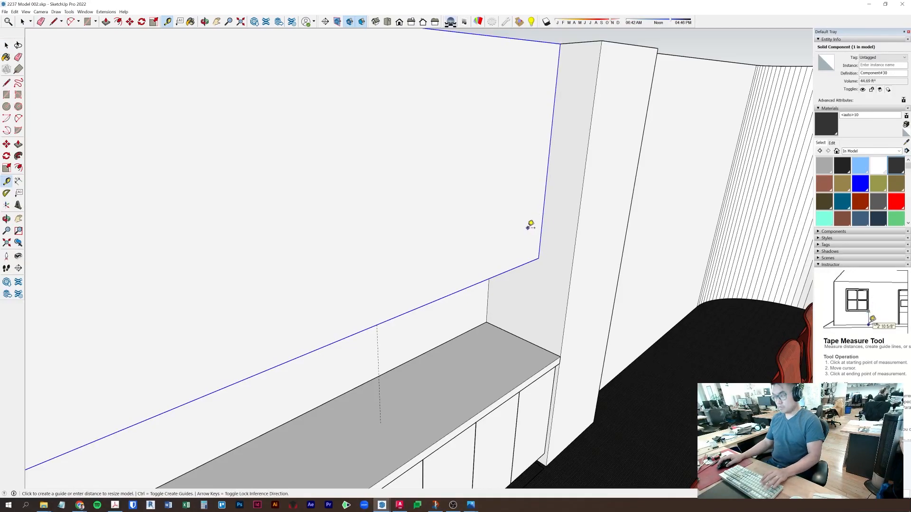
middle_drag(530, 225, 563, 252)
key(space)
middle_drag(549, 107, 557, 131)
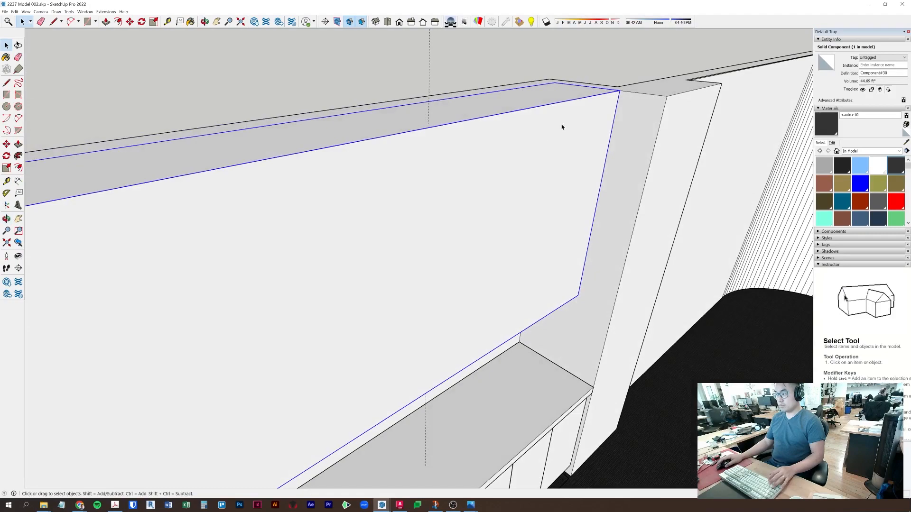
double_click(562, 107)
click(561, 102)
key(m)
key(ctrl)
click(604, 157)
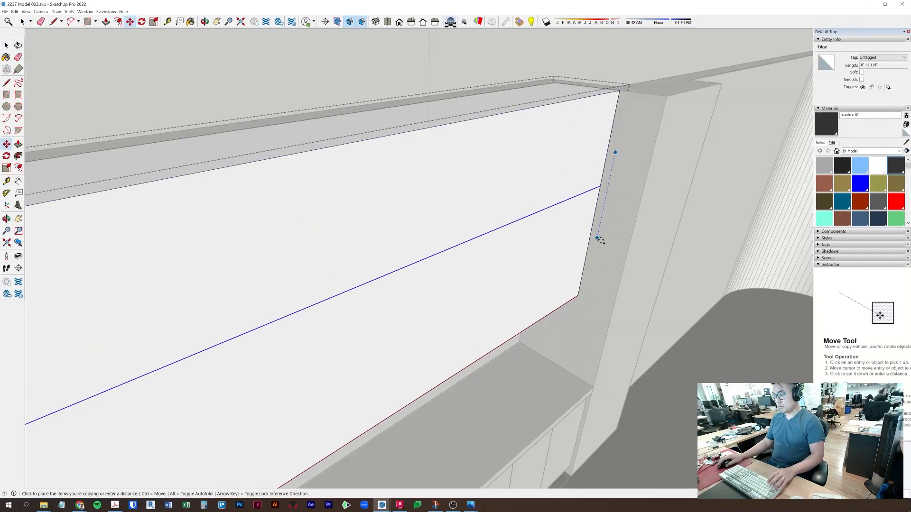
click(595, 263)
middle_drag(595, 260, 415, 171)
key(space)
- Move the horizontal dividing line down by 6 and close the component
double_click(416, 171)
click(417, 169)
key(m)
click(457, 184)
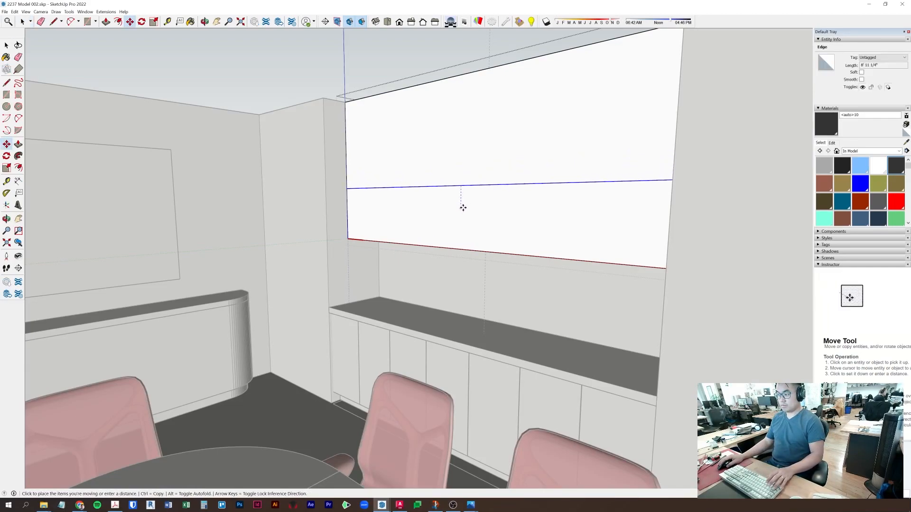
text(6)
key(Return)
key(space)
key(Escape)
- Reopen the upper wall panel, select its lower face, then exit editing
mouse_move(478, 196)
middle_down()
mouse_move(540, 226)
mouse_move(614, 218)
mouse_move(460, 248)
mouse_move(552, 166)
mouse_move(561, 223)
mouse_move(531, 299)
mouse_move(489, 309)
mouse_move(372, 210)
mouse_move(370, 223)
mouse_move(583, 250)
mouse_move(424, 174)
mouse_move(470, 181)
middle_up()
scroll(423, 173, down, 2)
double_click(482, 187)
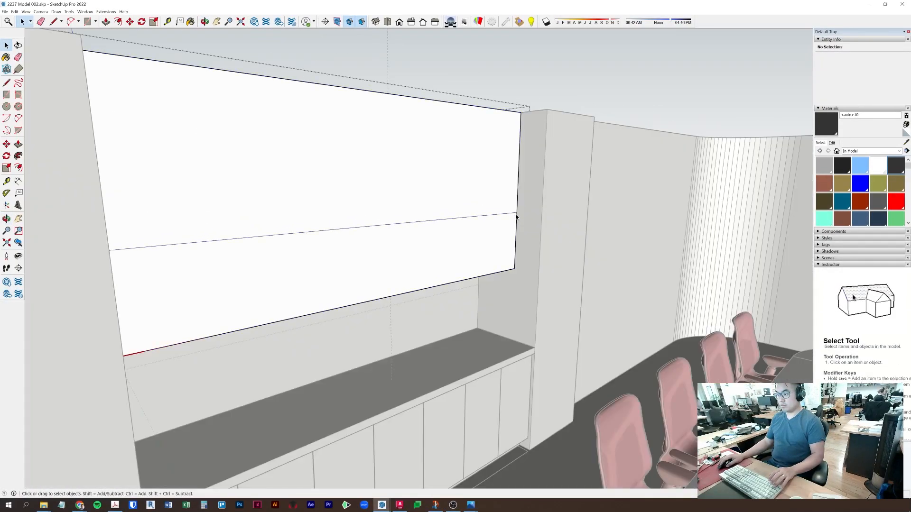
click(516, 217)
click(508, 299)
- Bring a lower cabinet door up onto the upper panel, aligned to the ceiling line and wall
middle_drag(508, 300, 371, 302)
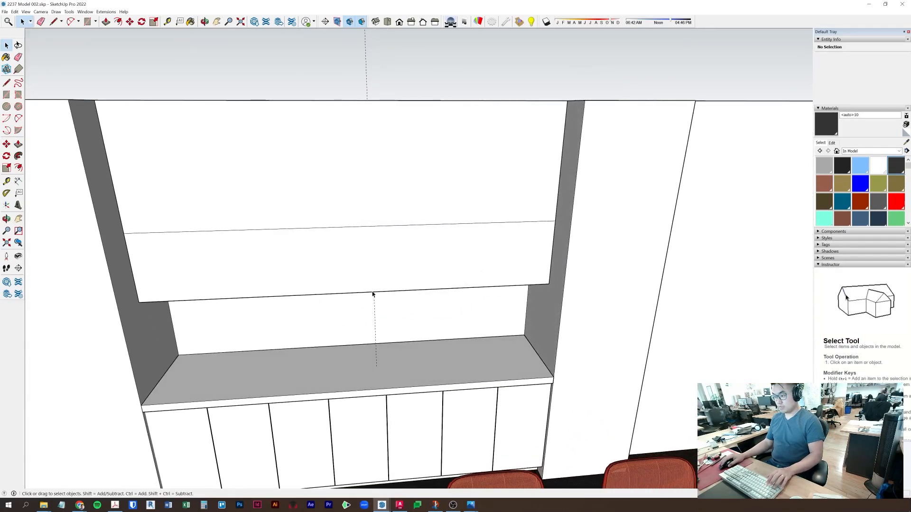
click(514, 426)
key(m)
click(576, 350)
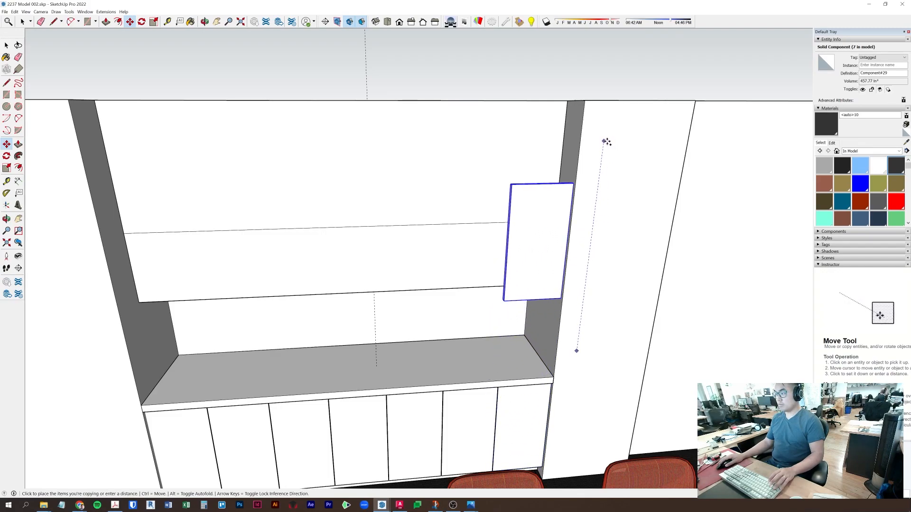
click(606, 142)
scroll(494, 258, up, 5)
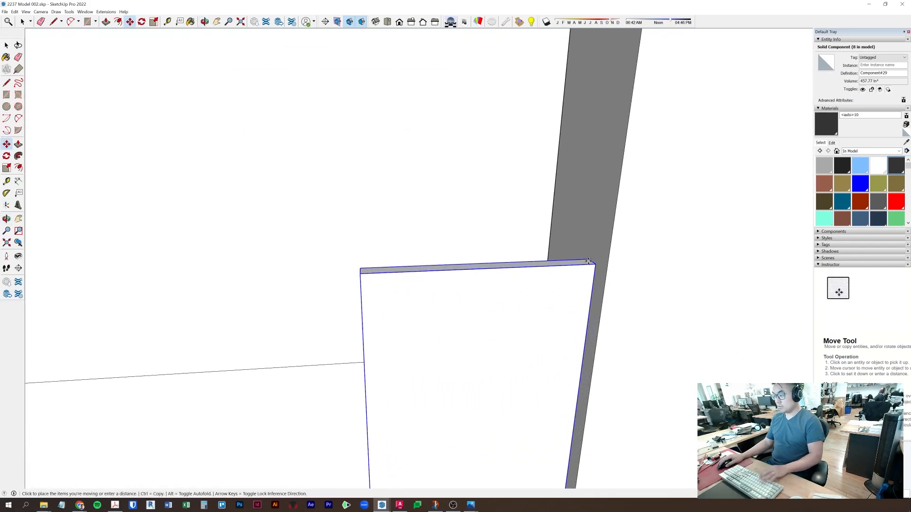
click(592, 259)
scroll(592, 260, down, 3)
click(621, 85)
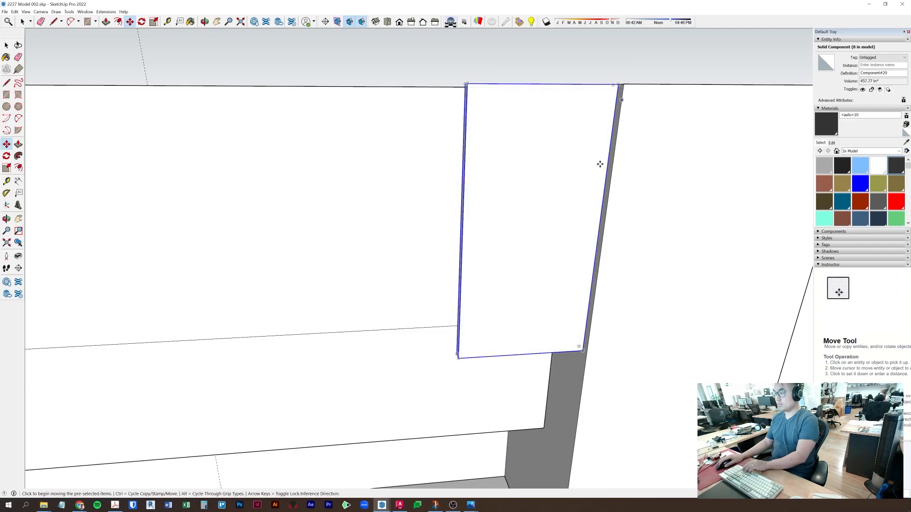
scroll(564, 266, down, 2)
middle_drag(543, 309, 569, 302)
click(512, 308)
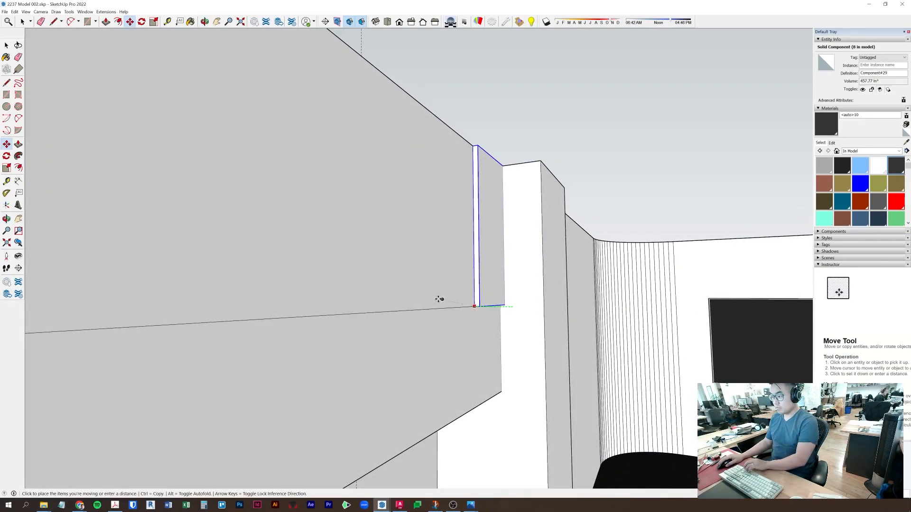
click(413, 304)
middle_drag(478, 305, 399, 340)
scroll(400, 334, down, 1)
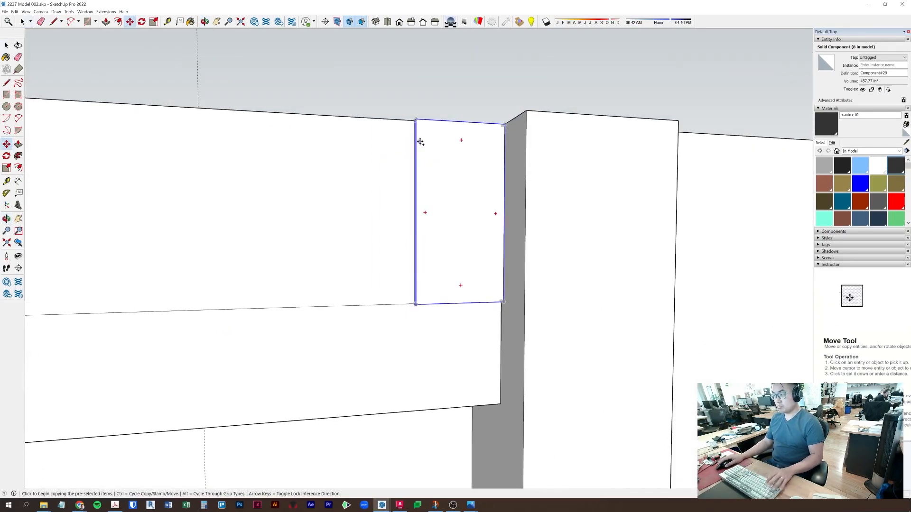
- Copy the door panel below itself and scale the copy shorter to the grey band's edge
click(417, 120)
click(418, 305)
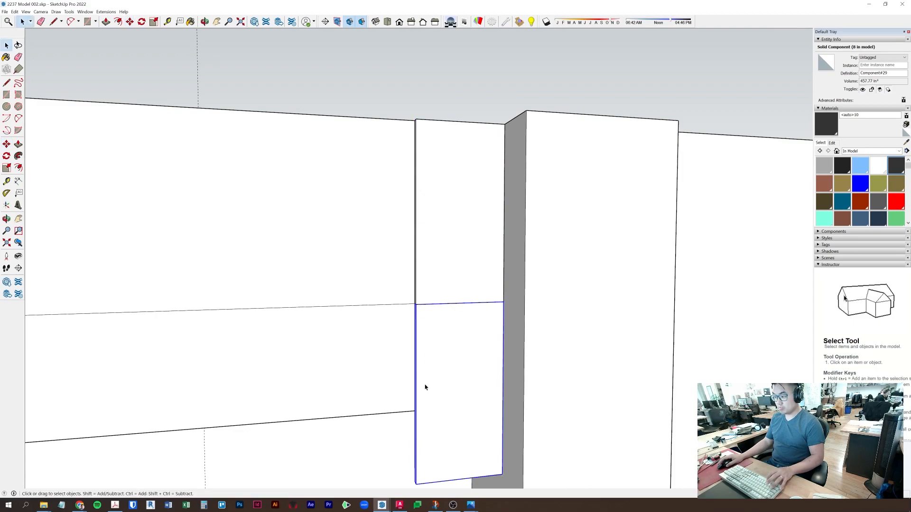
scroll(425, 386, up, 3)
middle_drag(442, 441, 488, 353)
key(s)
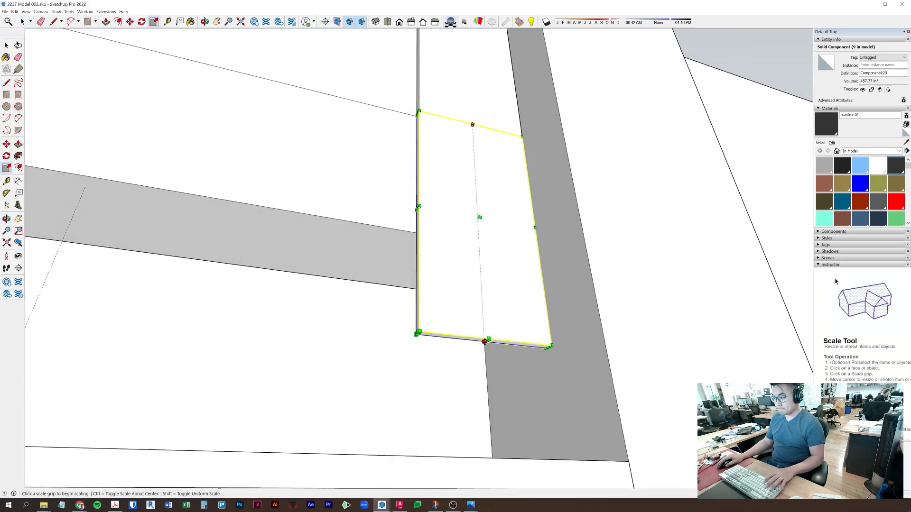
click(486, 341)
click(410, 237)
middle_drag(432, 195, 442, 375)
scroll(497, 96, up, 3)
middle_drag(497, 96, 411, 172)
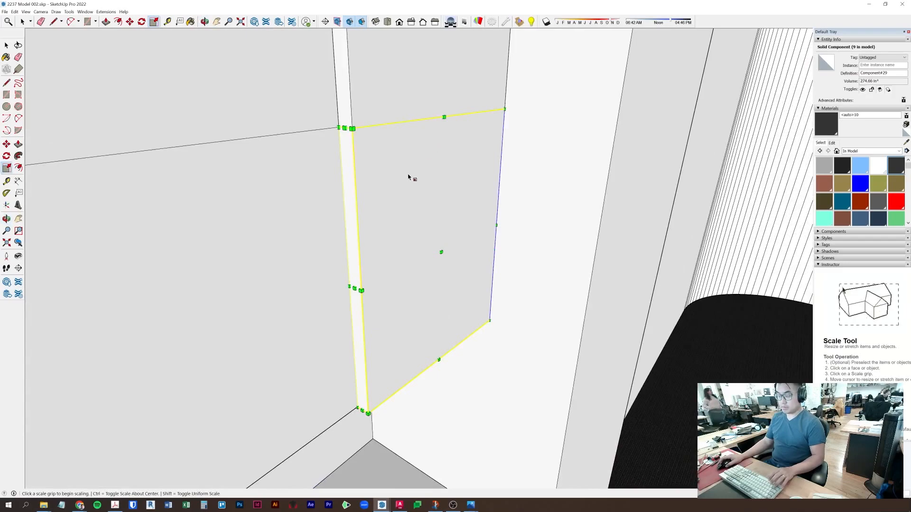
- Group the two stacked panels into a single two-part door
key(m)
key(l)
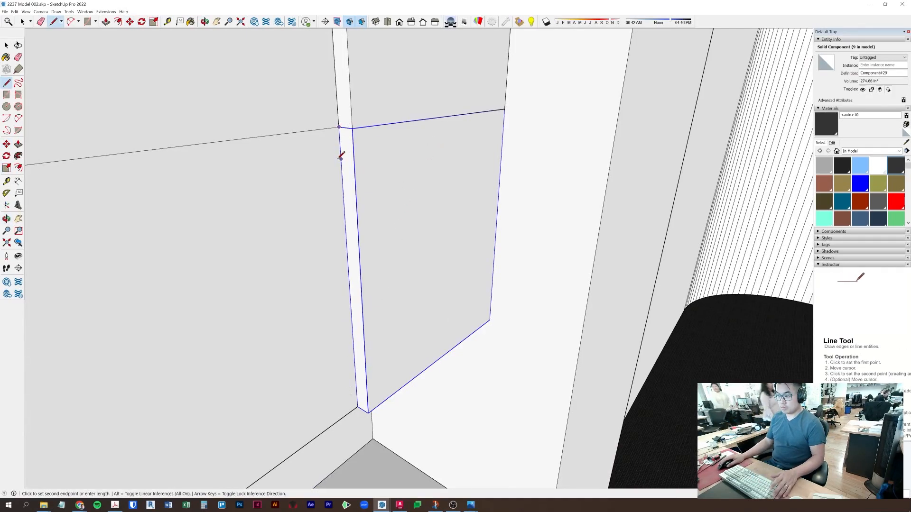
middle_drag(338, 163, 460, 134)
key(s)
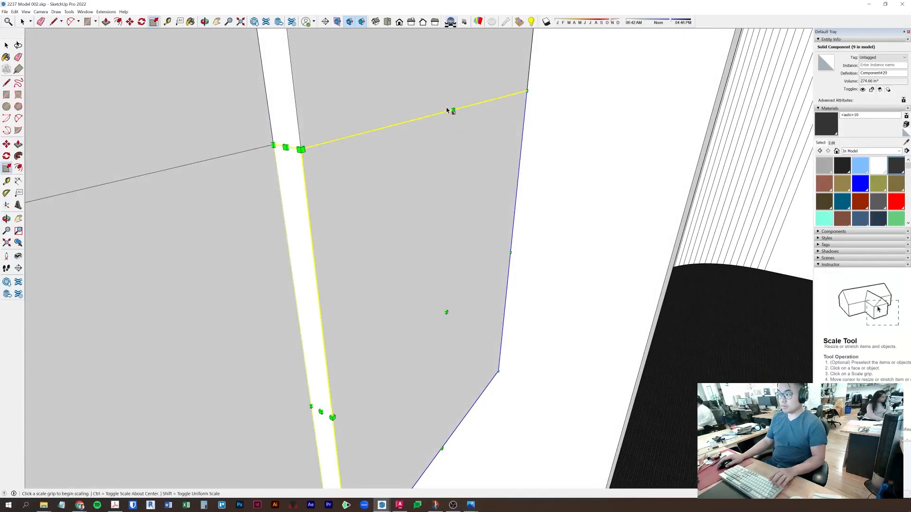
click(452, 111)
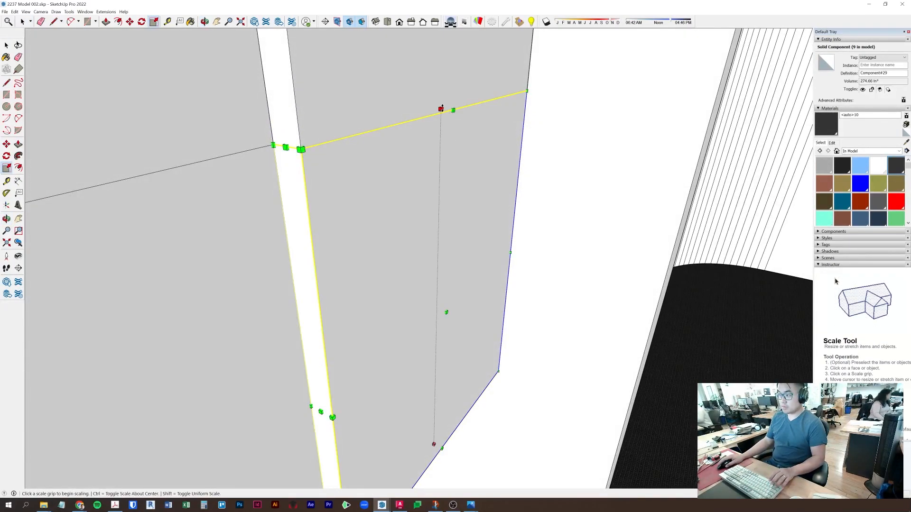
key(space)
click(274, 150)
click(266, 195)
scroll(266, 195, down, 7)
middle_drag(266, 195, 211, 219)
right_click(311, 158)
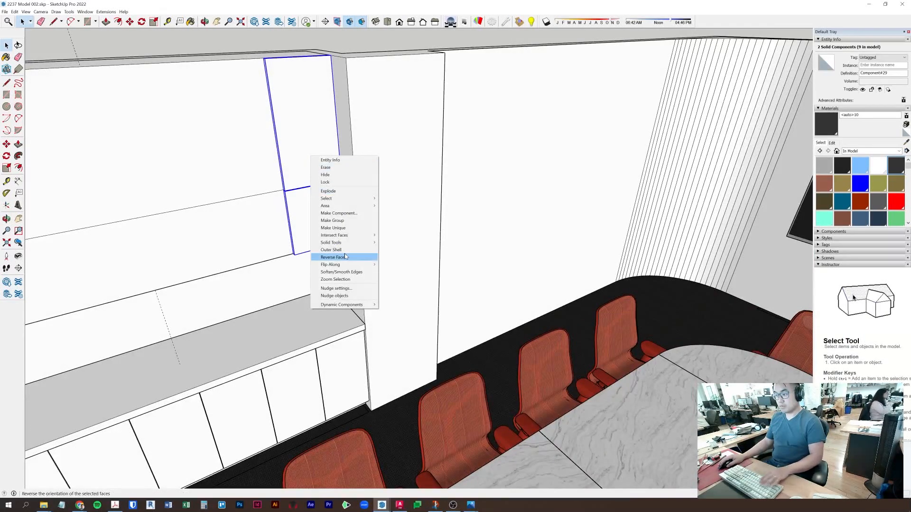
click(348, 219)
- Ctrl-copy the door group beside the original and again further left
key(m)
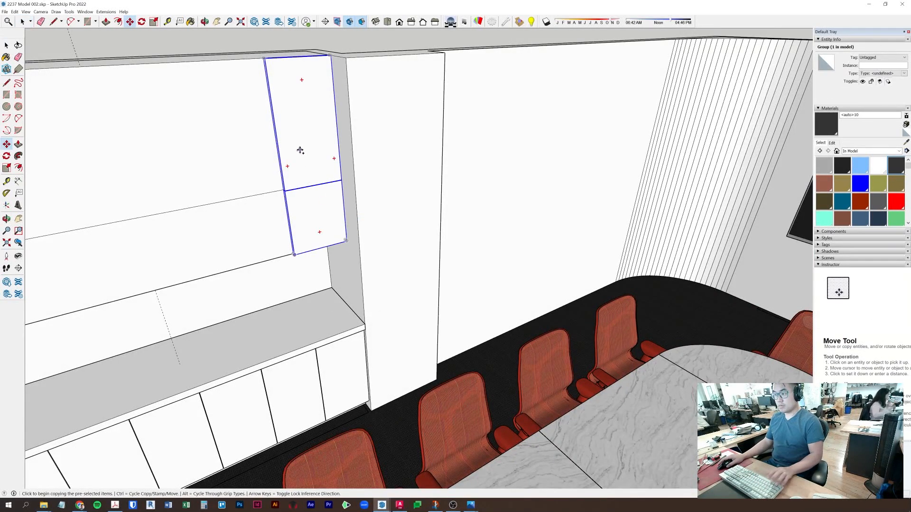
middle_drag(301, 149, 462, 125)
click(474, 97)
key(ctrl)
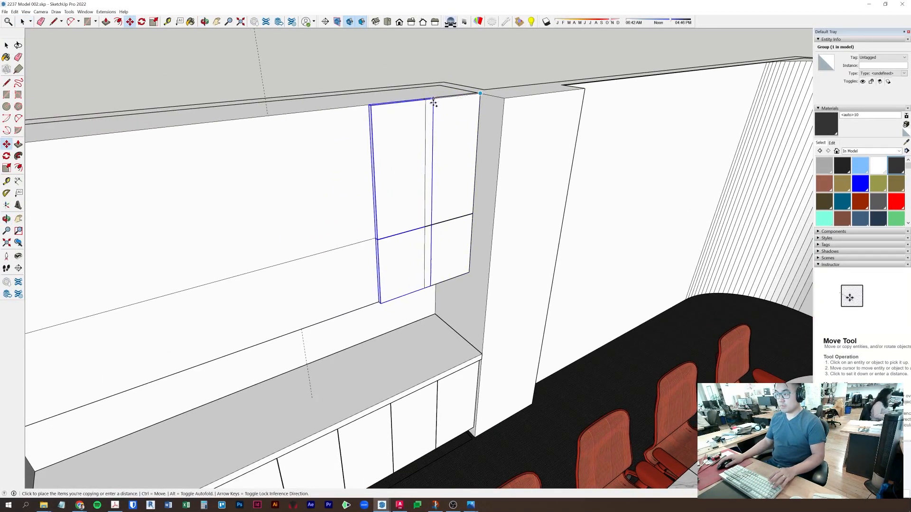
click(425, 100)
click(397, 152)
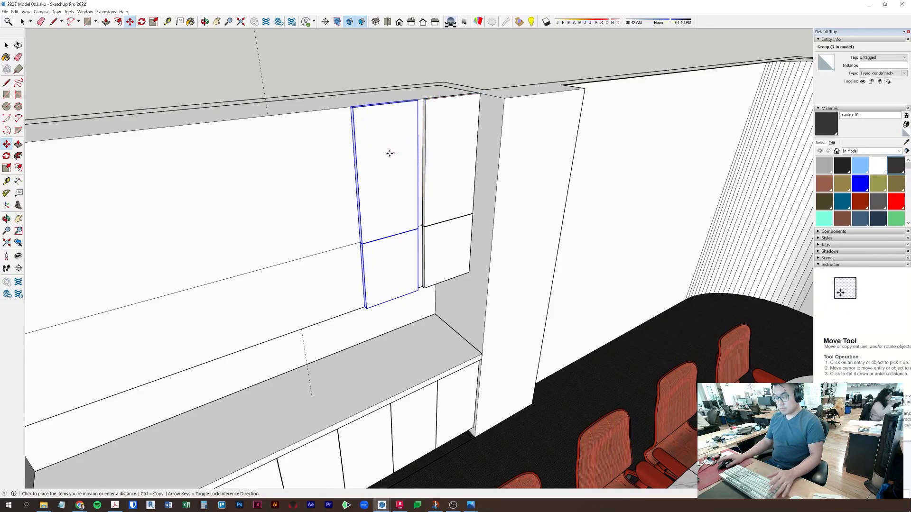
click(387, 153)
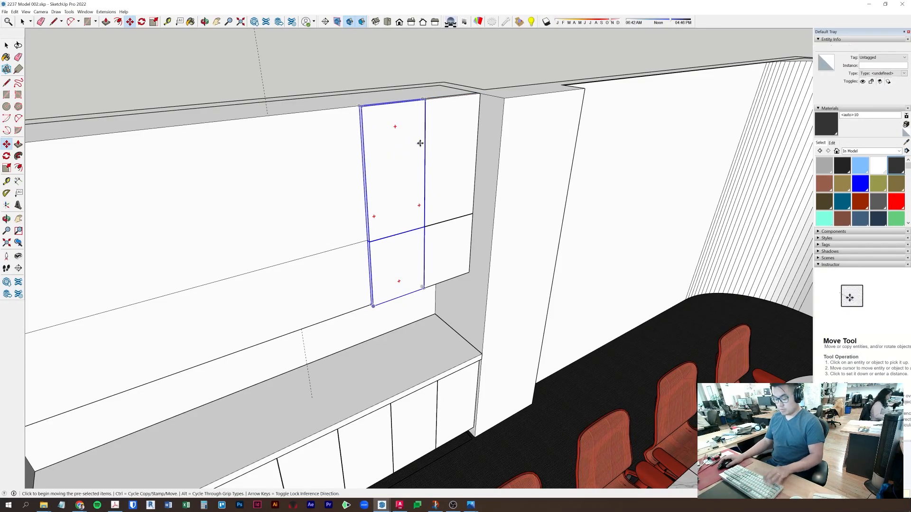
scroll(437, 92, up, 4)
middle_drag(432, 88, 383, 116)
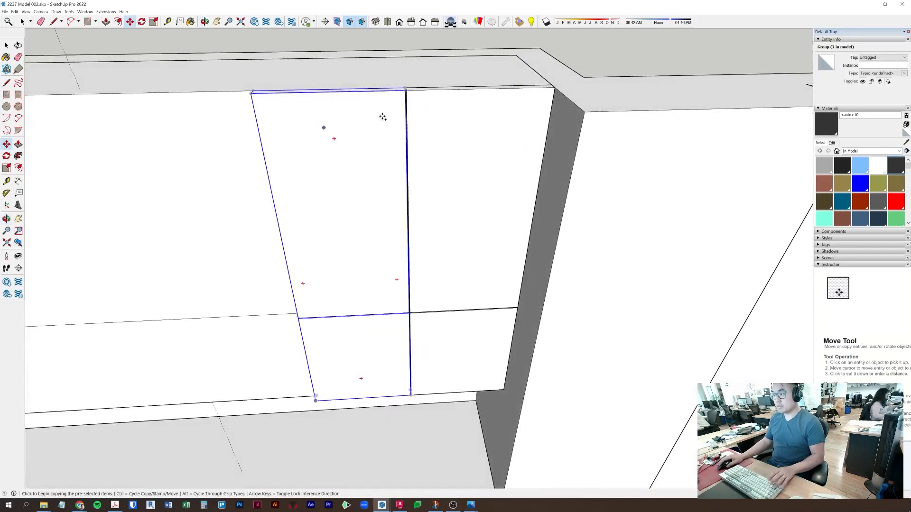
click(408, 90)
click(252, 92)
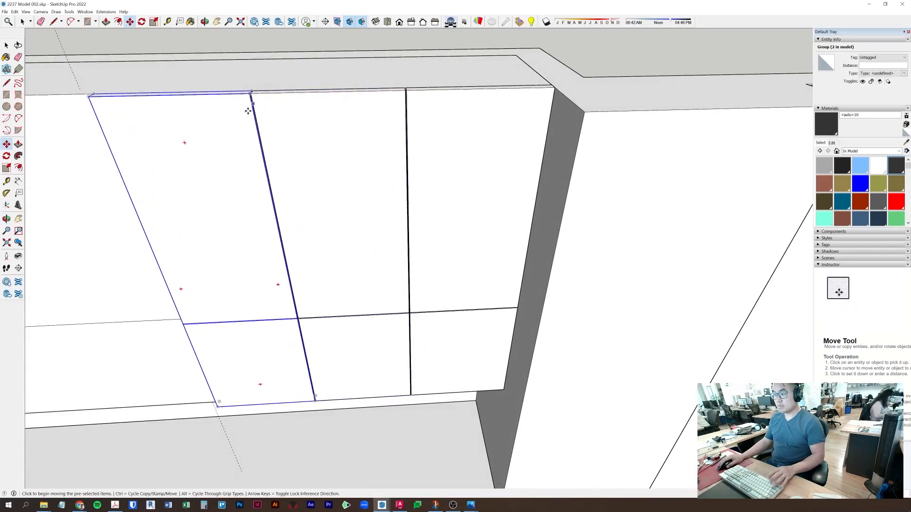
key(space)
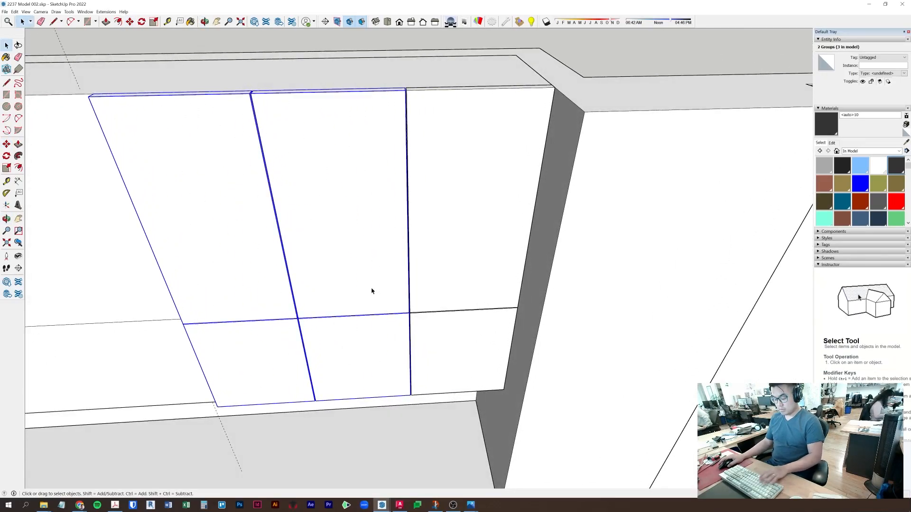
- Copy more door groups leftward, two at a time, to complete the upper row
key(m)
click(407, 91)
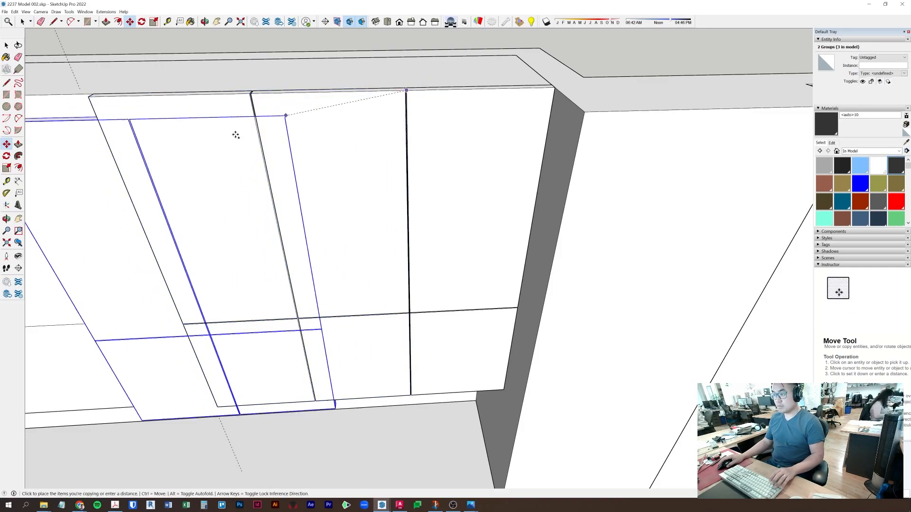
middle_drag(243, 128, 370, 146)
click(242, 108)
key(space)
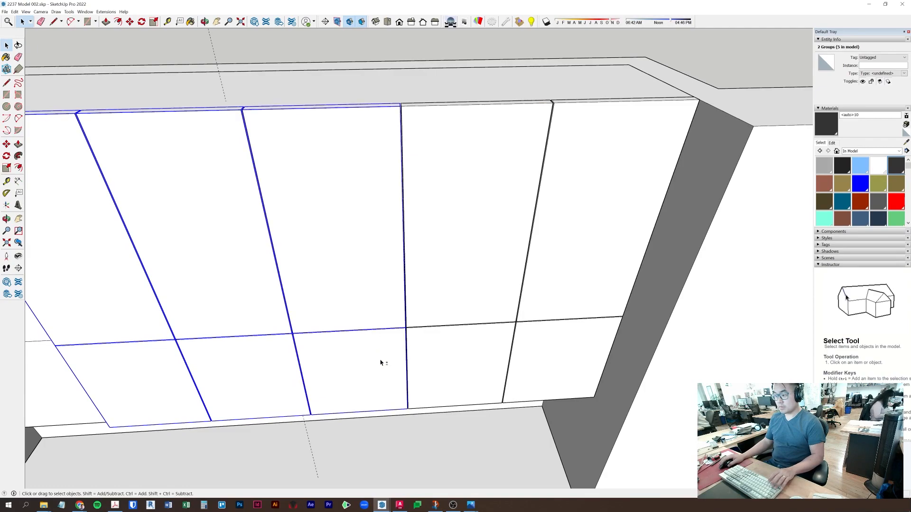
shift+click(440, 361)
scroll(443, 360, down, 3)
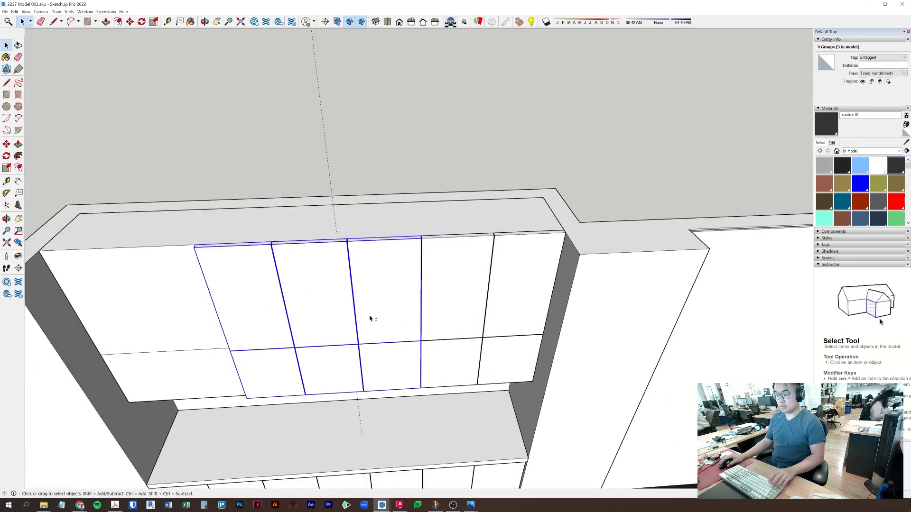
shift+click(369, 319)
scroll(294, 288, up, 3)
key(m)
click(489, 211)
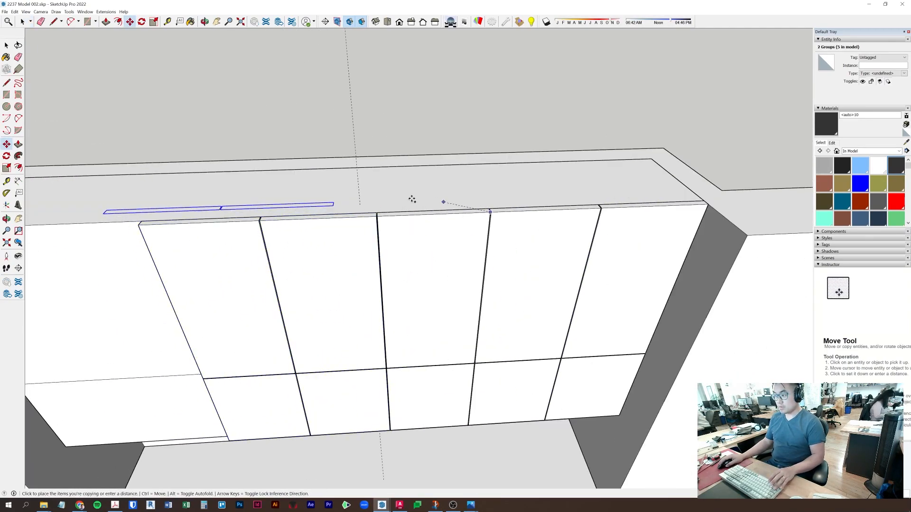
click(256, 221)
key(space)
scroll(372, 174, down, 4)
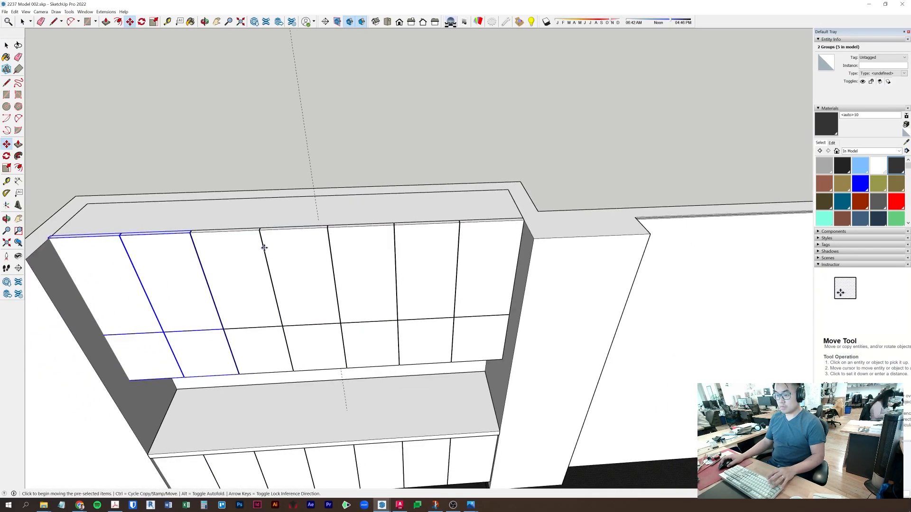
middle_drag(331, 305, 197, 240)
scroll(315, 109, up, 3)
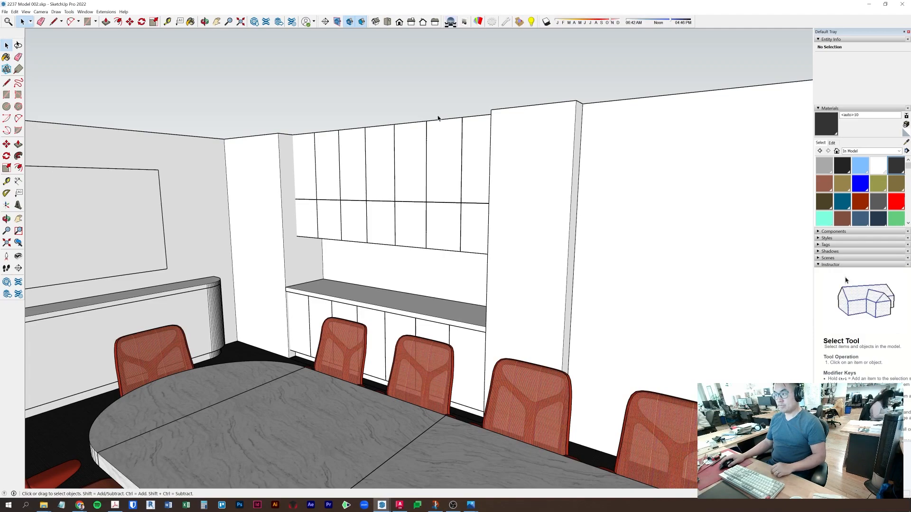
- Bring the Podium Browser forward, try an ESPRESSO search, then close it
click(383, 505)
click(416, 473)
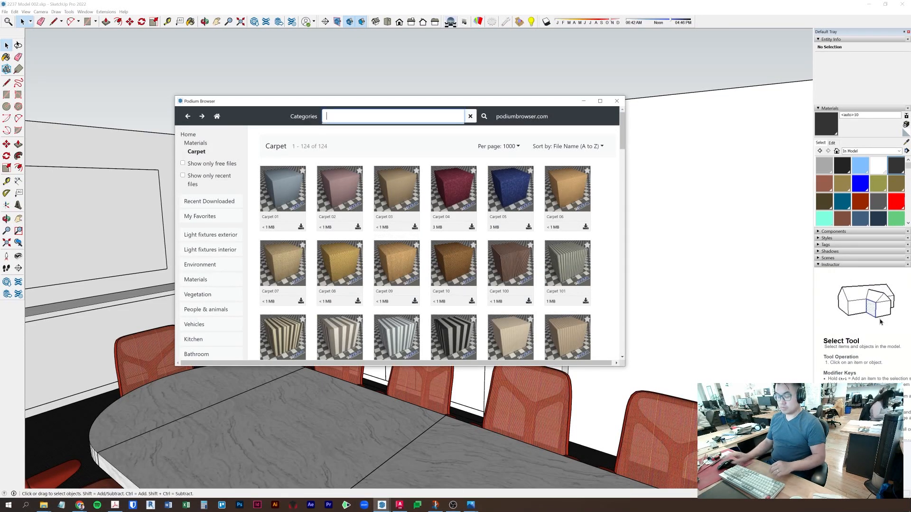
text(ESPRESSO)
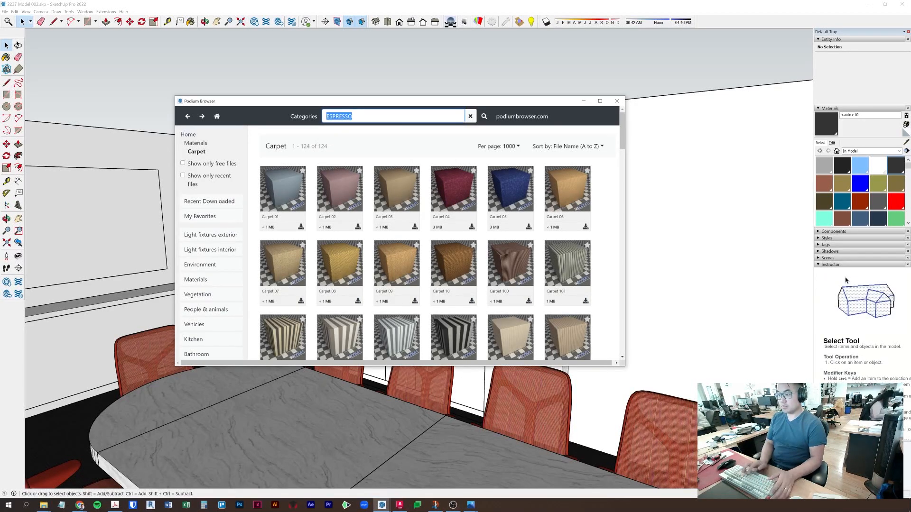
key(Return)
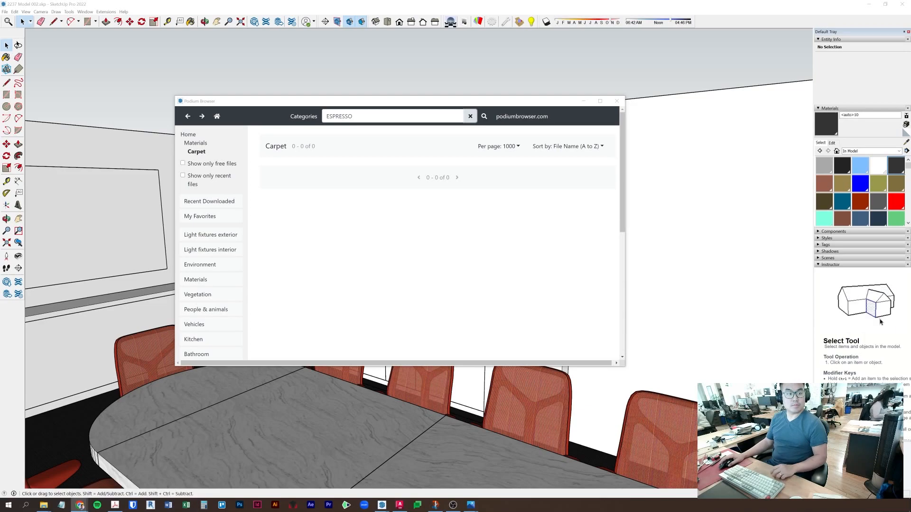
drag(305, 101, 389, 88)
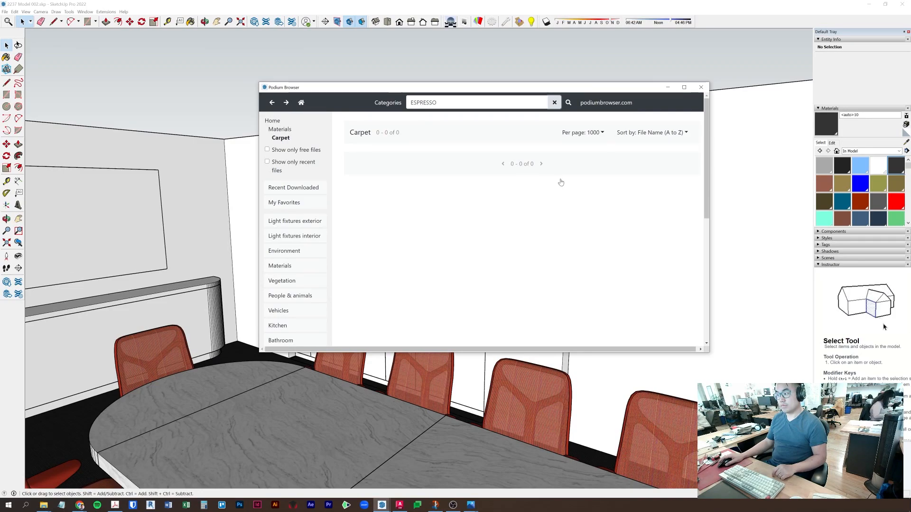
click(702, 88)
- Reopen the Podium Browser and move its window up and to the left
click(520, 23)
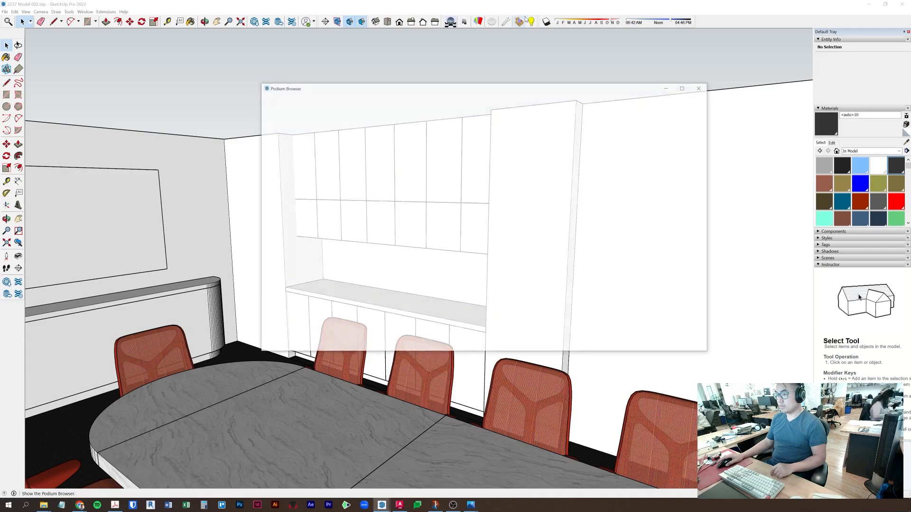
drag(383, 86, 339, 72)
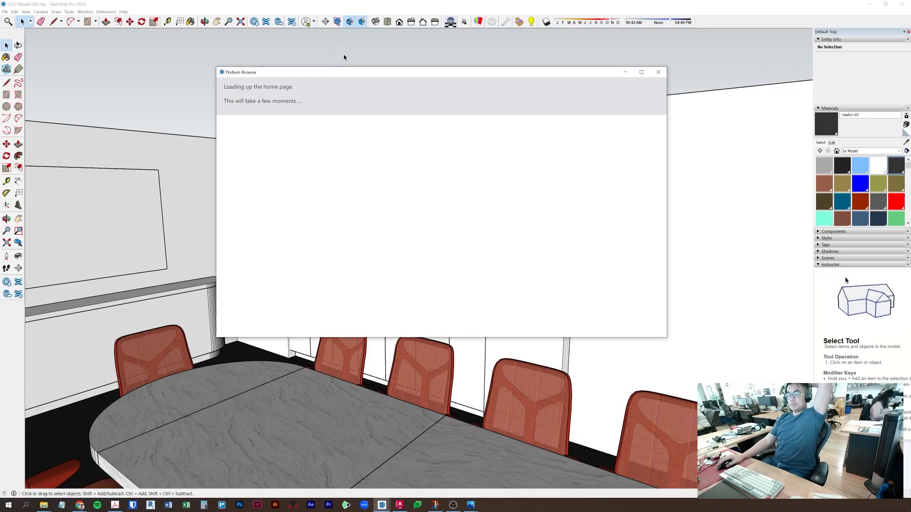
drag(354, 76, 297, 66)
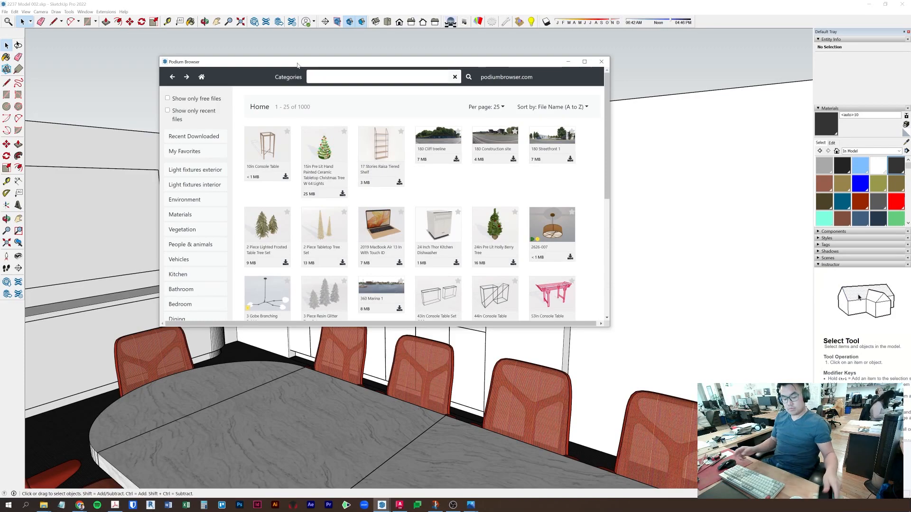
- Search the Podium library for 'espresso' using the suggested term and browse the results
click(332, 77)
text(e)
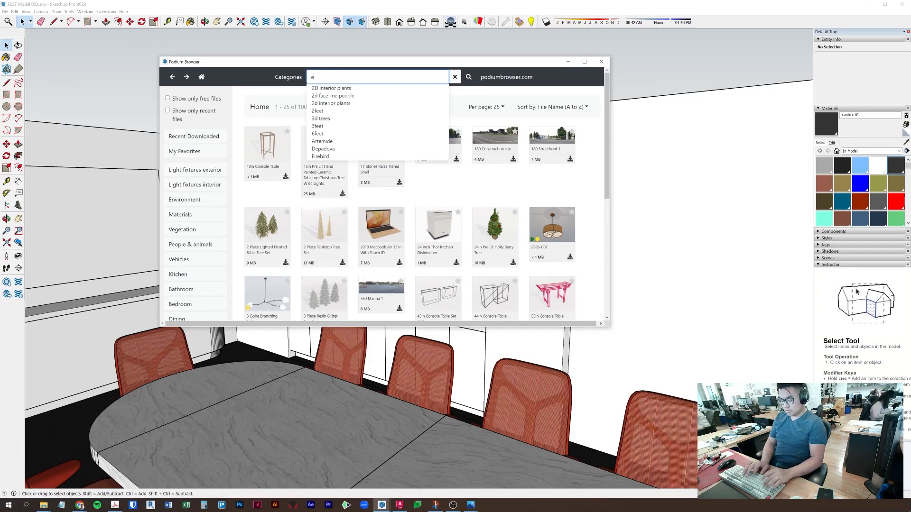
text(spresso\)
key(Return)
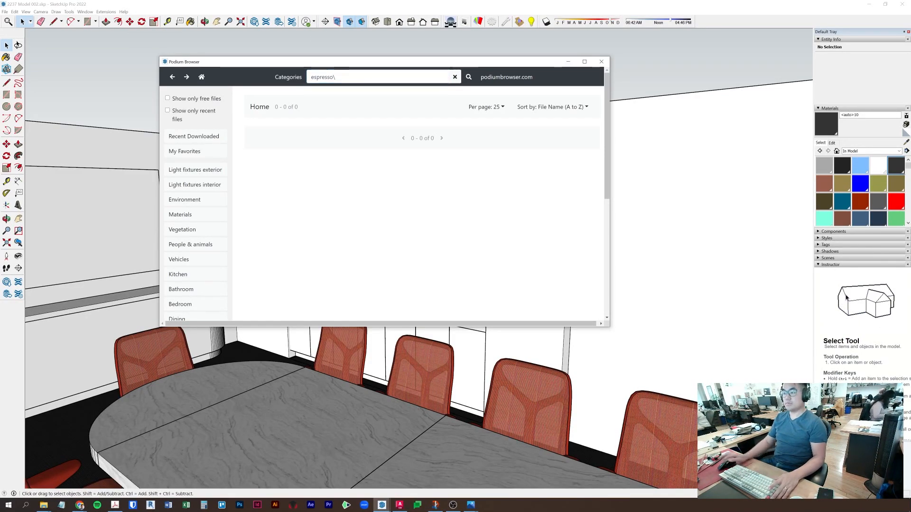
key(BackSpace)
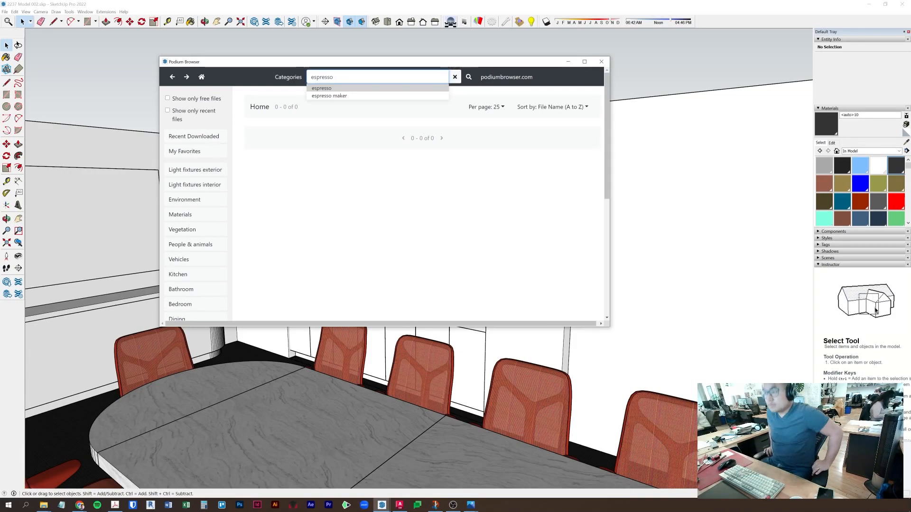
click(359, 90)
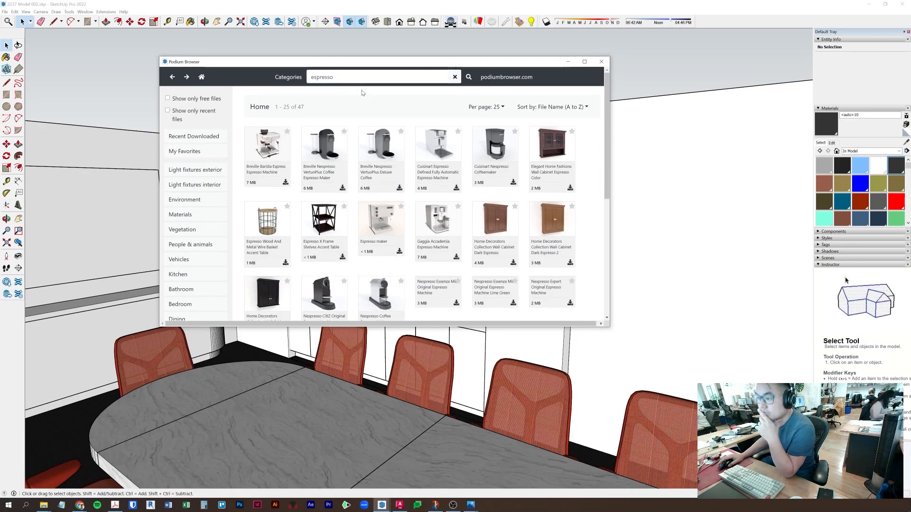
scroll(530, 221, down, 1)
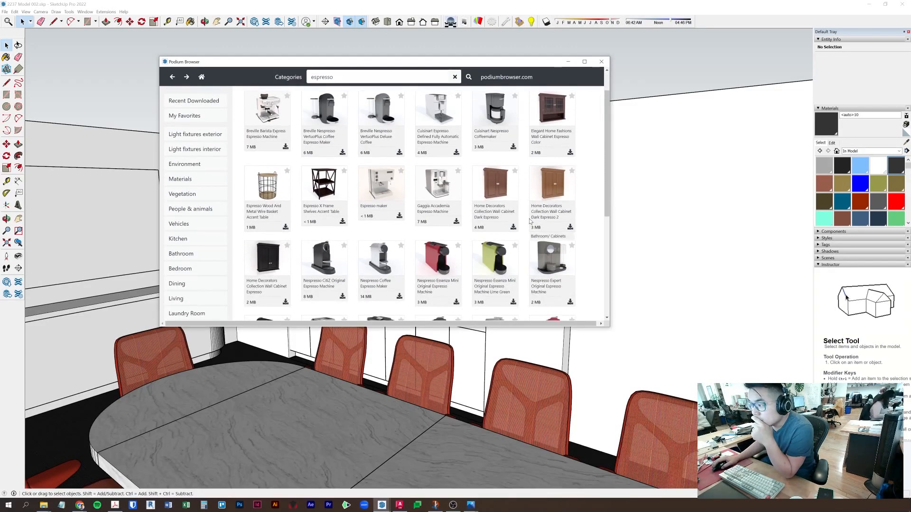
scroll(493, 151, up, 1)
drag(449, 64, 673, 45)
scroll(694, 203, down, 1)
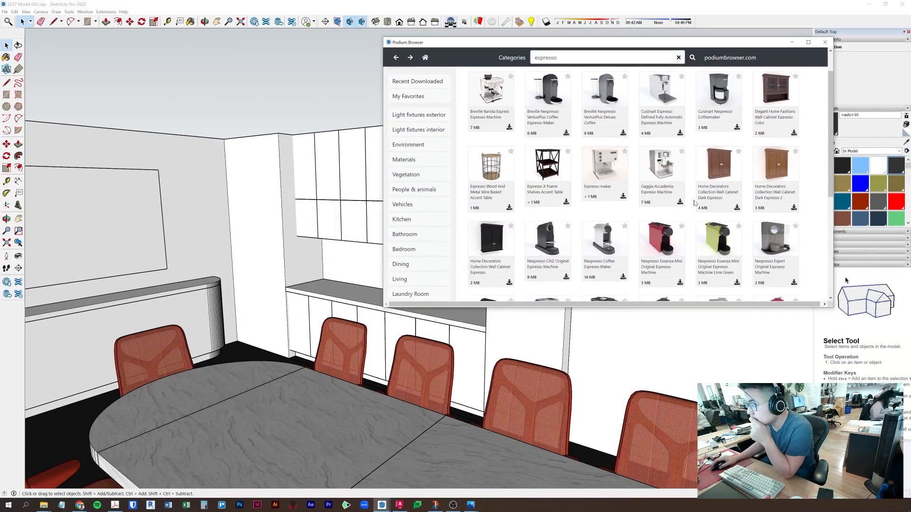
scroll(663, 201, down, 5)
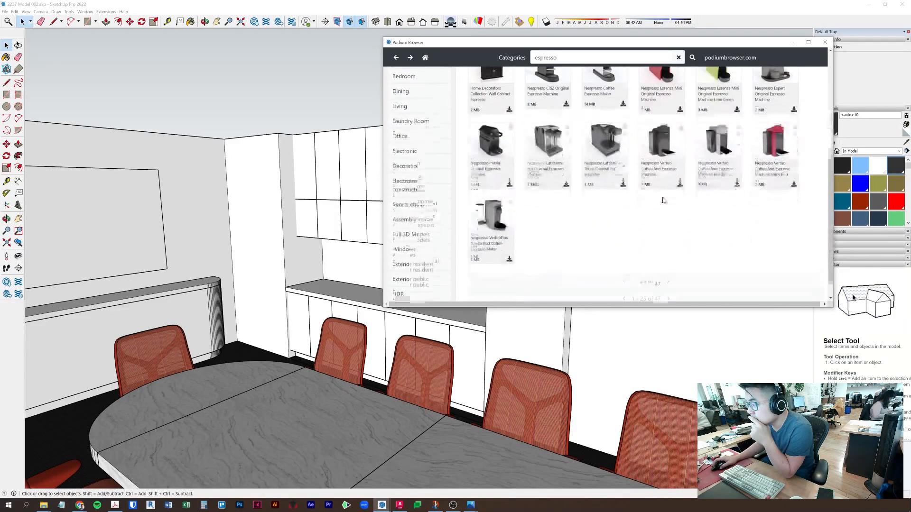
scroll(748, 235, up, 2)
scroll(707, 240, down, 2)
scroll(712, 214, up, 6)
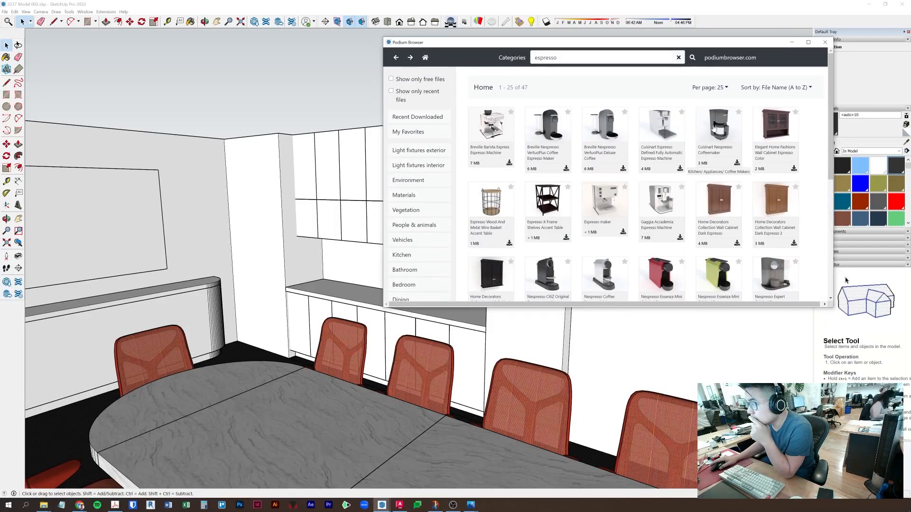
- Show 1000 results per page, scroll through all 47, and load the Cuisinart espresso machine
click(709, 88)
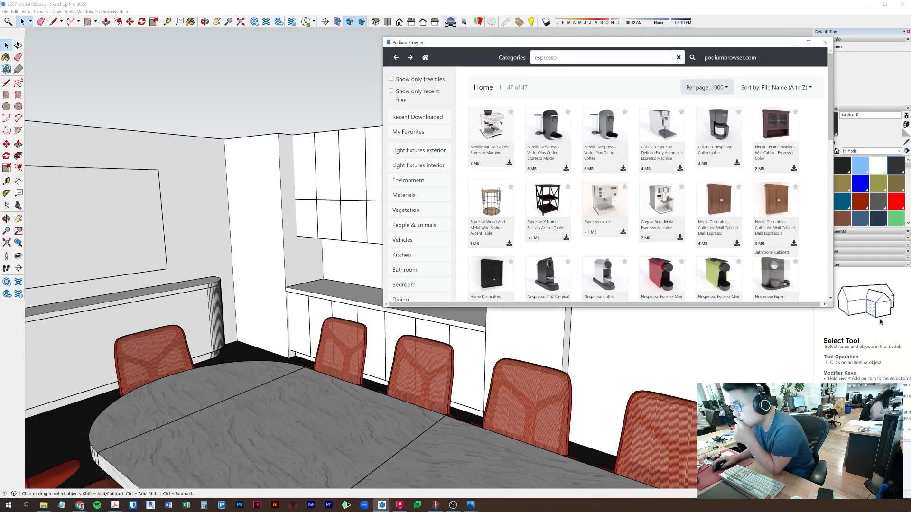
scroll(699, 233, down, 5)
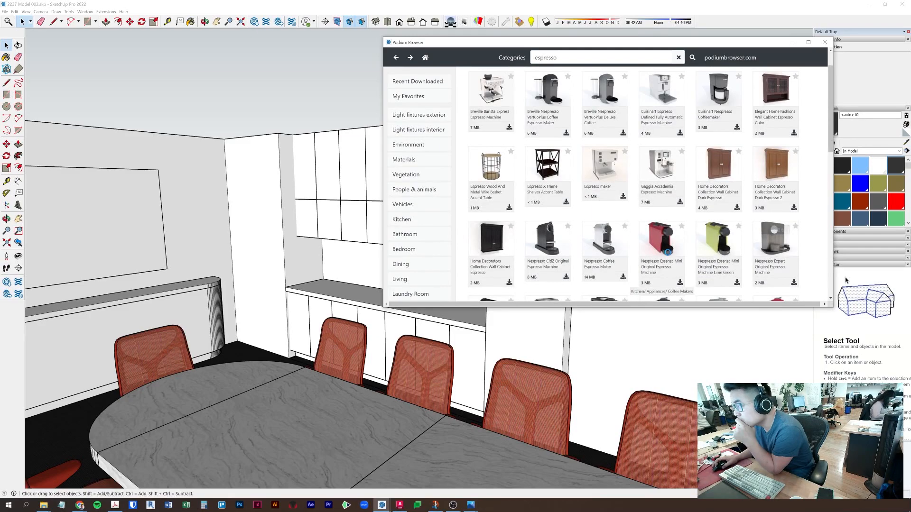
scroll(699, 233, down, 4)
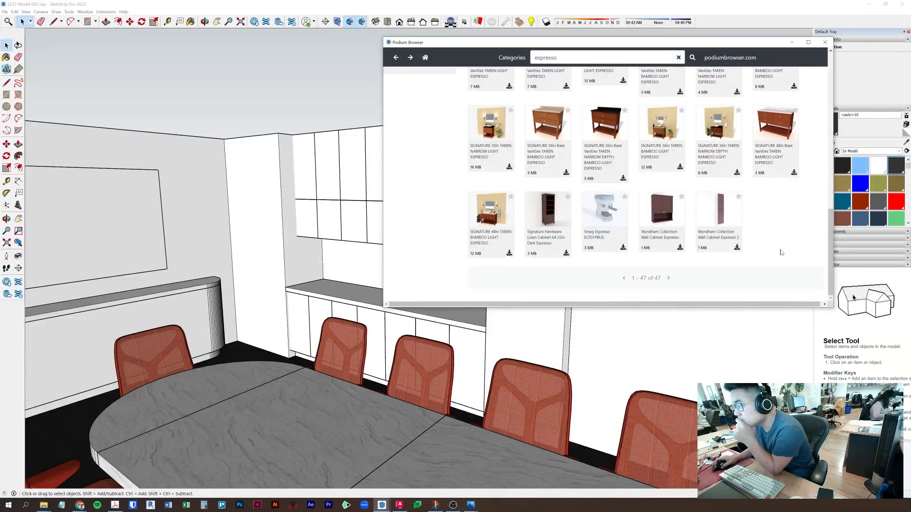
scroll(781, 252, up, 1)
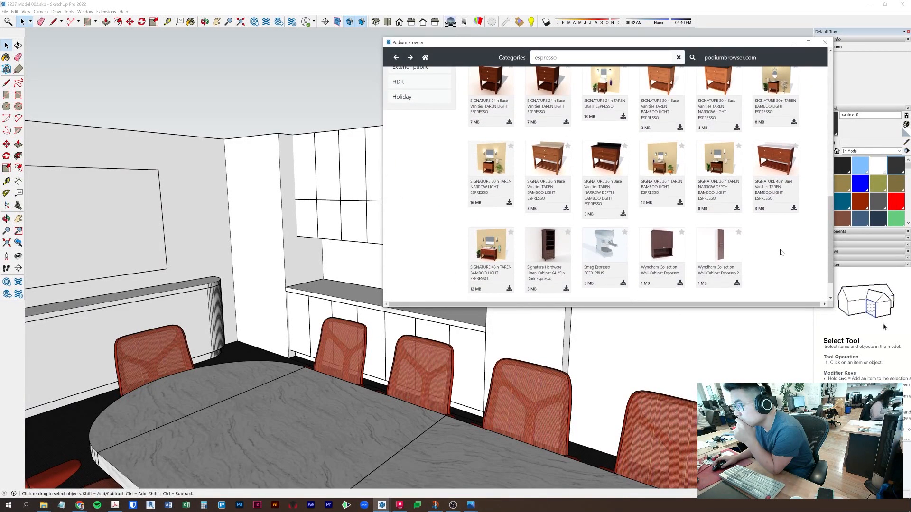
scroll(781, 253, up, 6)
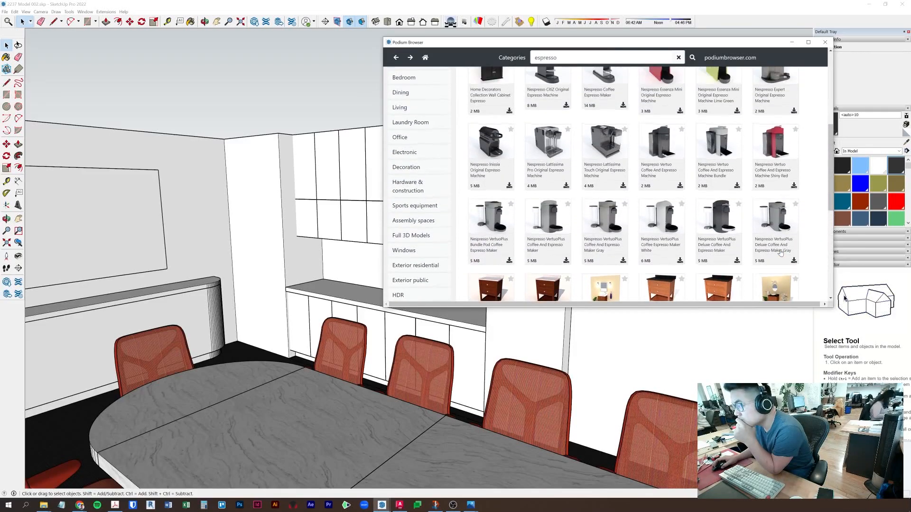
scroll(781, 252, up, 1)
scroll(781, 252, up, 4)
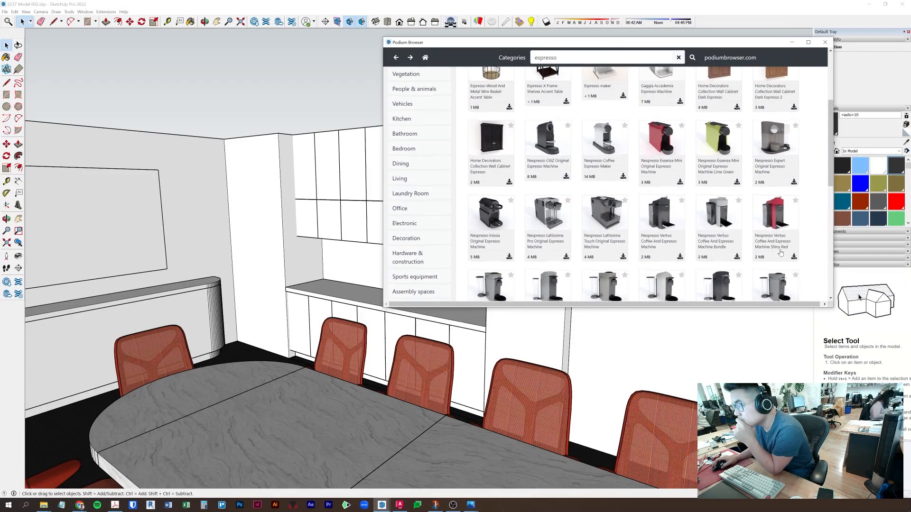
scroll(780, 253, up, 1)
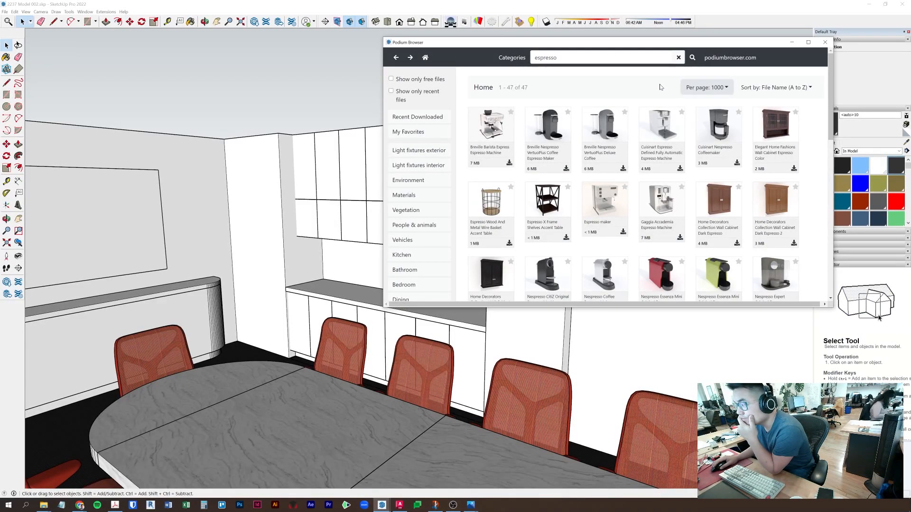
click(651, 124)
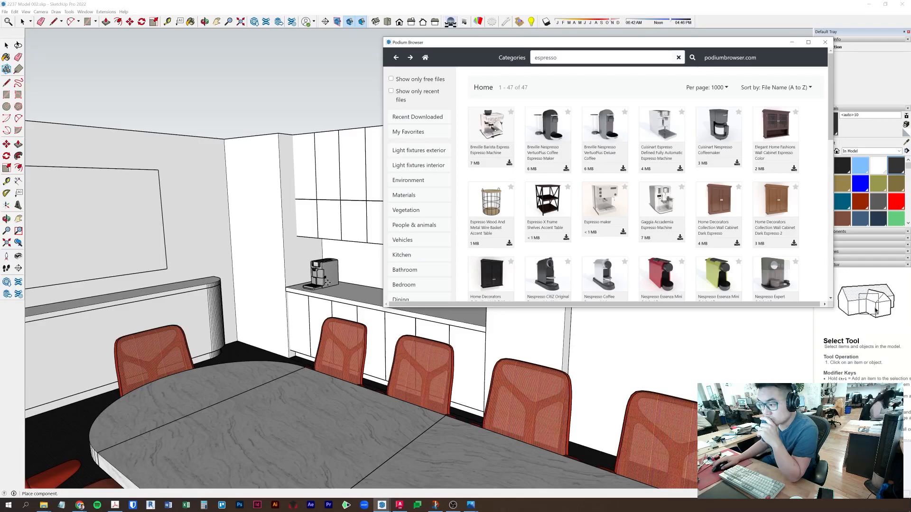
- Set the Cuisinart espresso machine on the back counter, then delete it
click(328, 282)
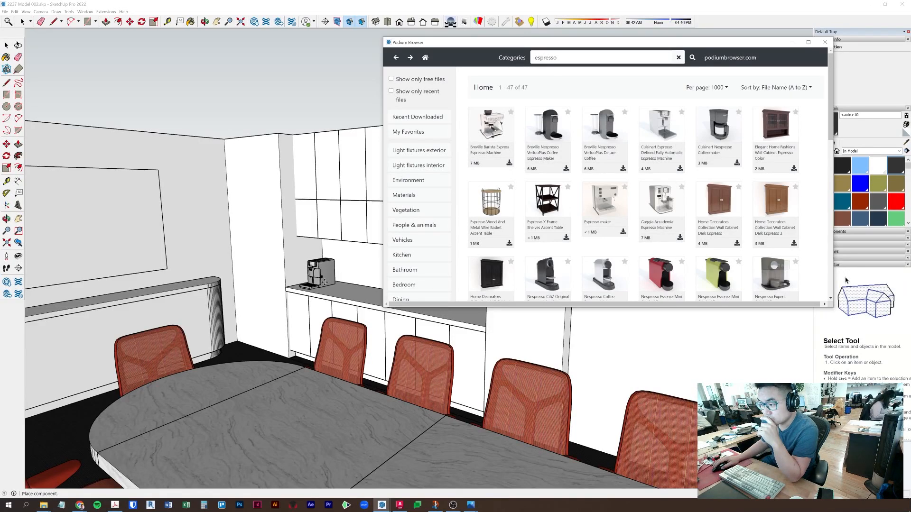
middle_drag(368, 244, 412, 255)
key(space)
middle_drag(346, 280, 425, 352)
key(Escape)
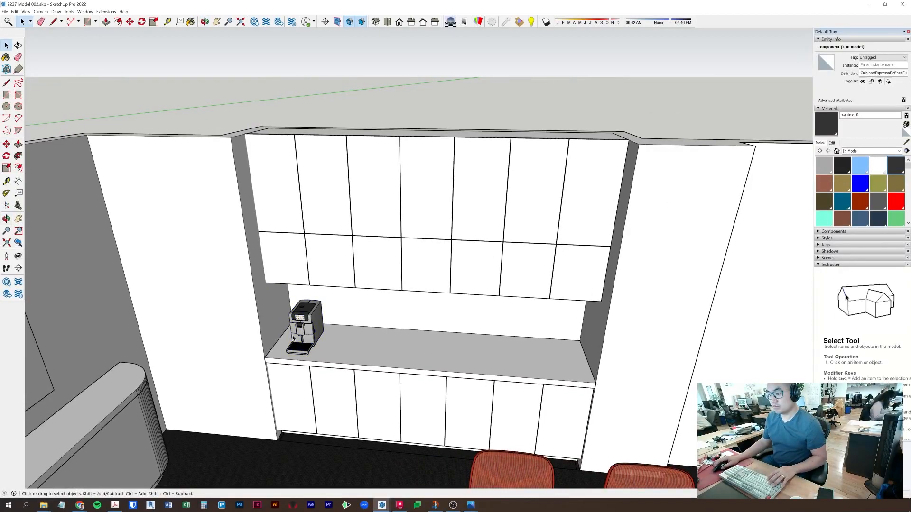
click(293, 334)
key(Delete)
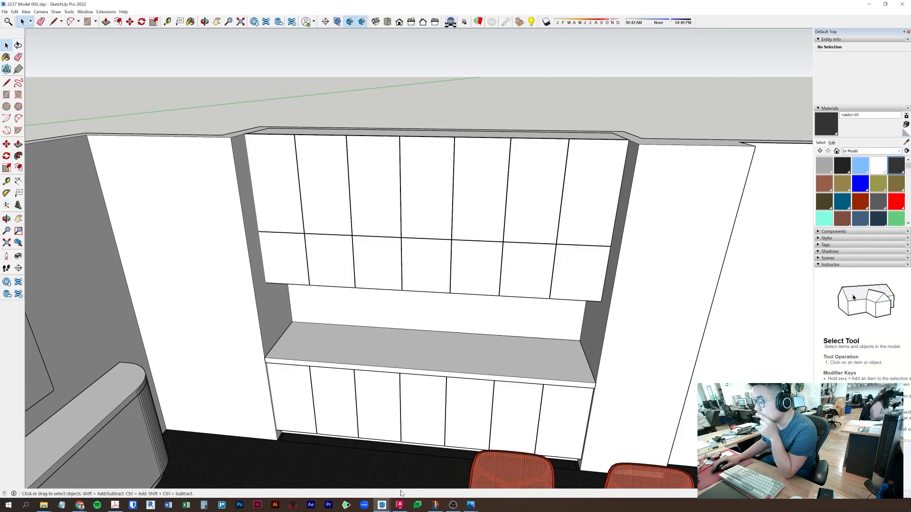
- Load the Gaggia Accademia espresso machine from Podium Browser and place it on the countertop
mouse_move(381, 507)
click(421, 472)
scroll(709, 267, down, 5)
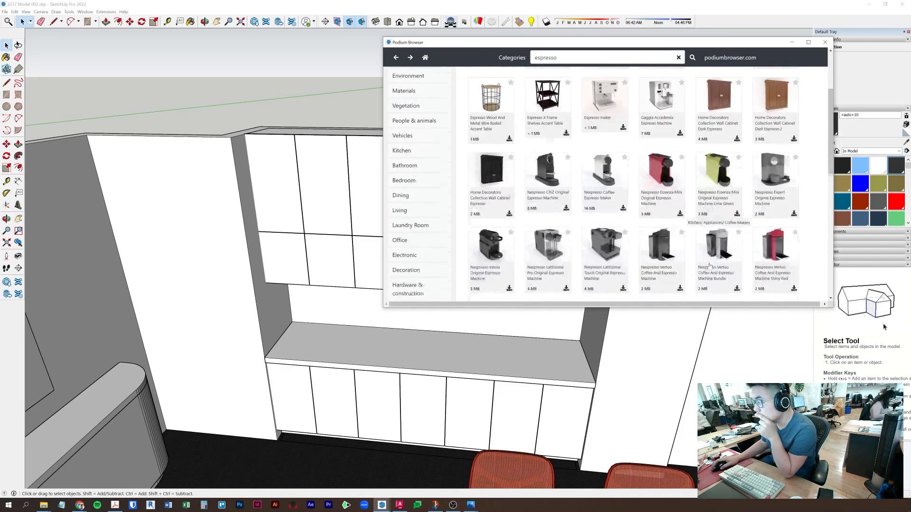
scroll(709, 267, down, 5)
scroll(726, 282, up, 3)
scroll(750, 278, down, 4)
scroll(749, 279, up, 8)
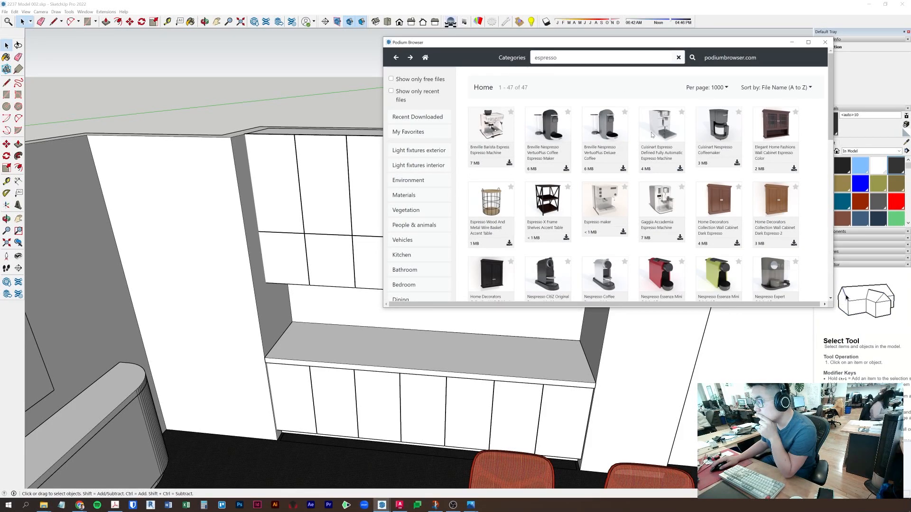
click(661, 199)
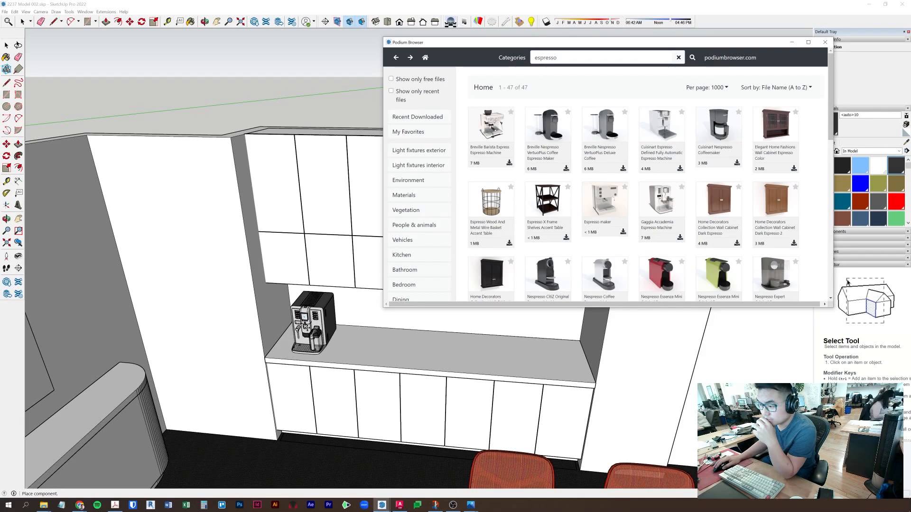
click(327, 354)
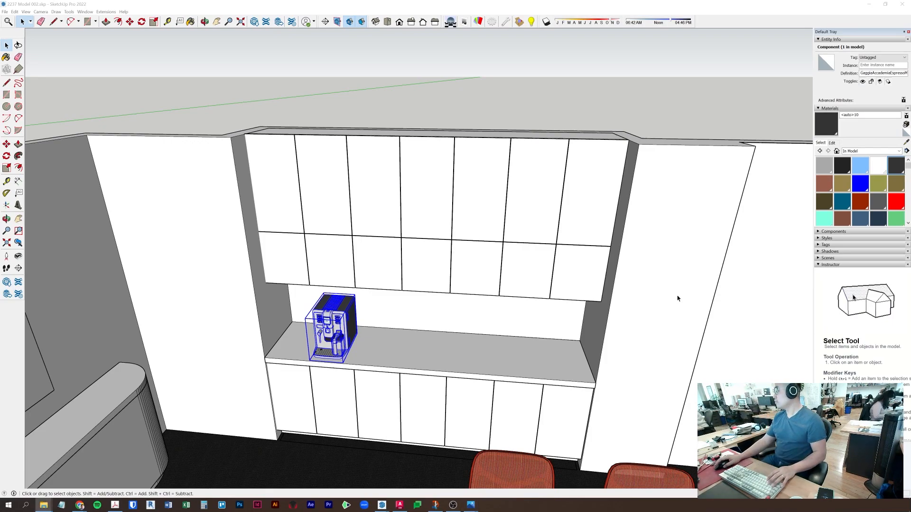
- Paint the cabinet countertop with the conference table's Carrara marble
click(488, 94)
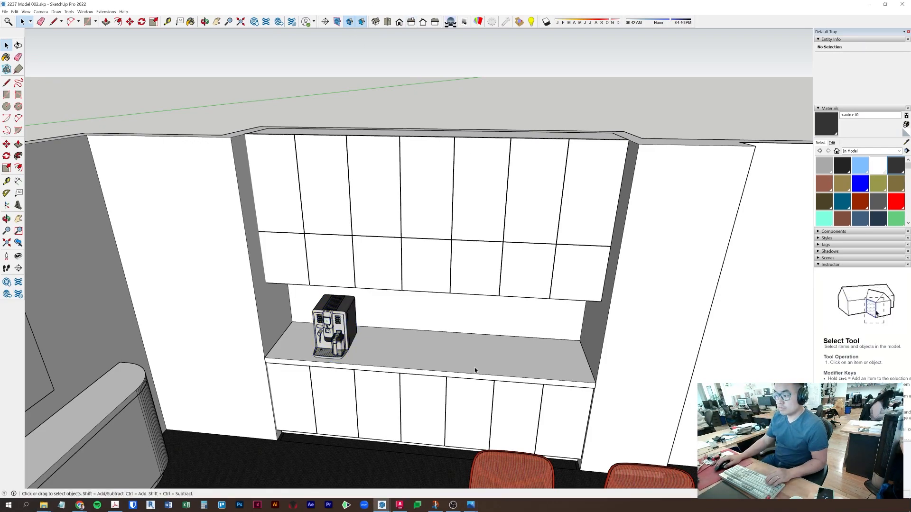
scroll(474, 367, down, 4)
click(451, 306)
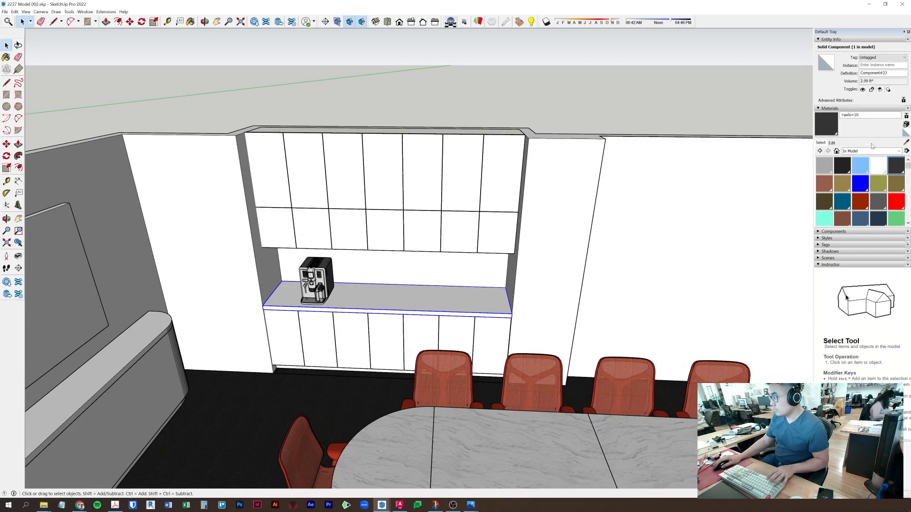
click(906, 142)
click(451, 472)
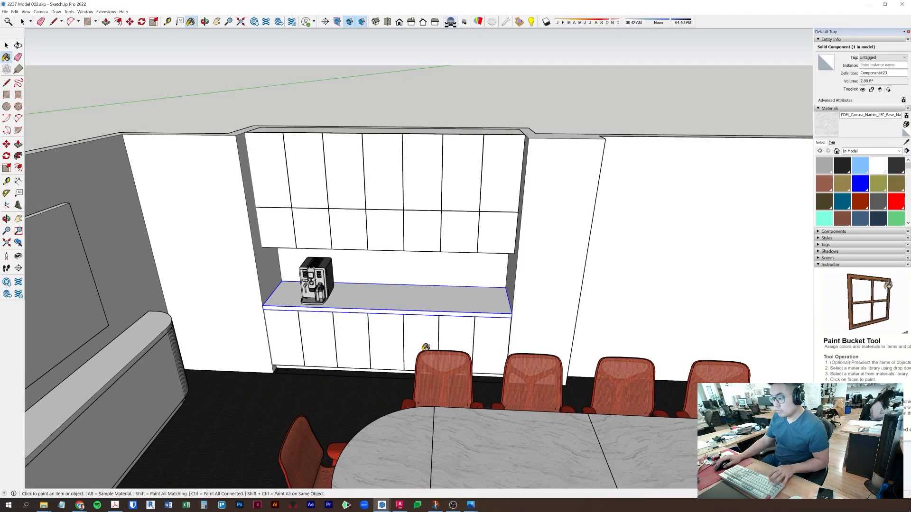
click(441, 297)
key(space)
scroll(423, 295, up, 3)
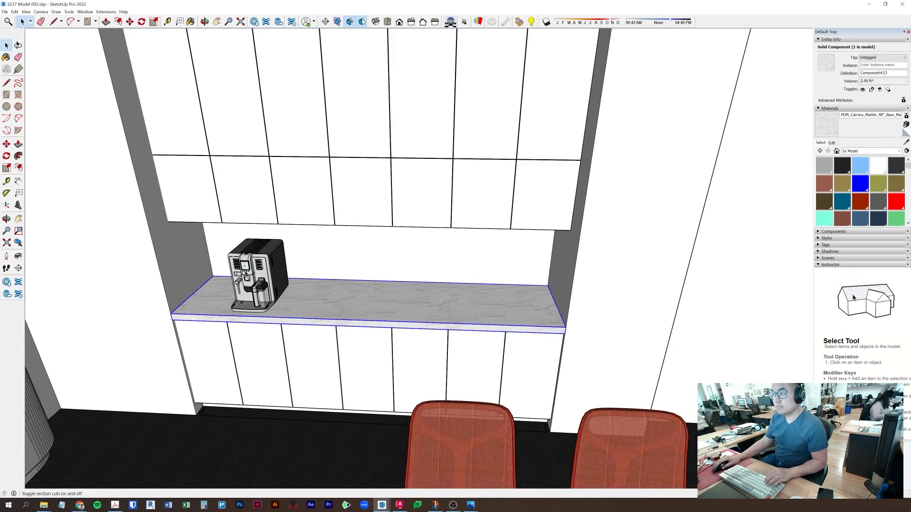
- Search the Podium Browser for 'sink' and move its window aside
click(518, 22)
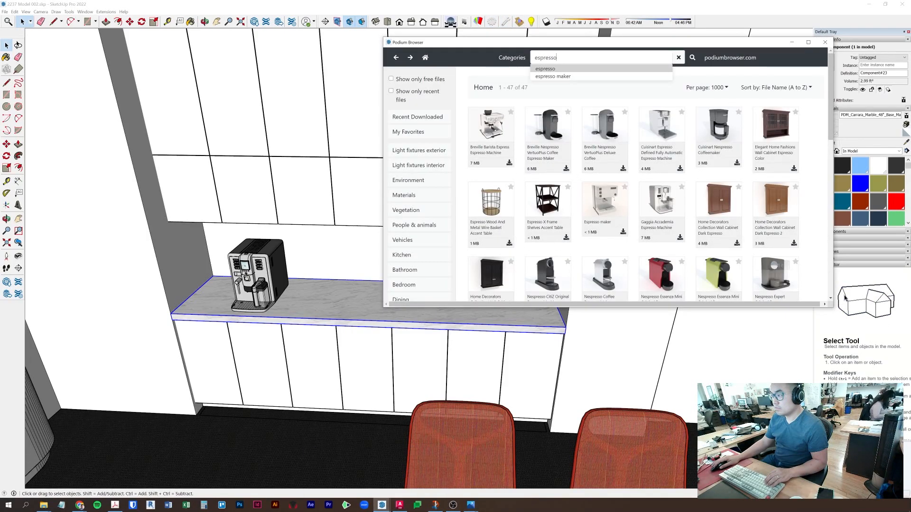
text(sink)
key(Return)
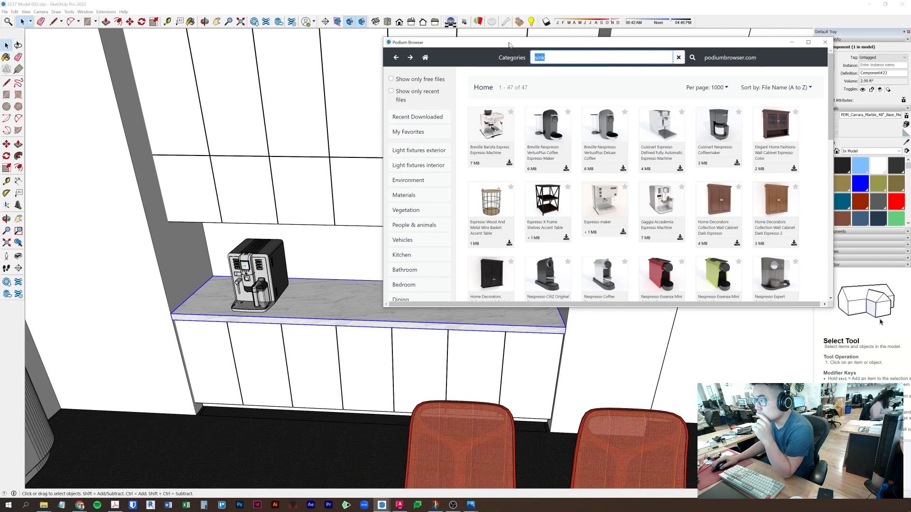
drag(509, 47, 458, 73)
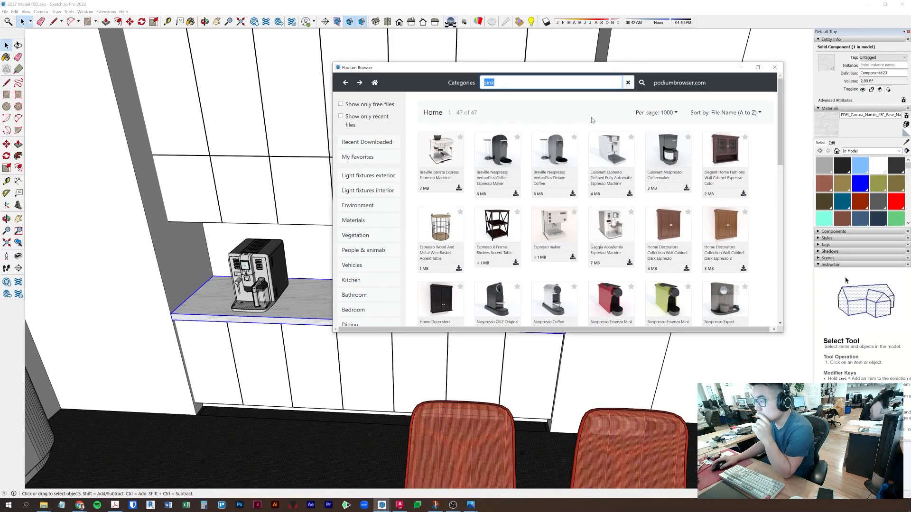
- Move the Podium Browser off screen and orbit to a table-height view facing the TV wall
drag(580, 70, 591, 511)
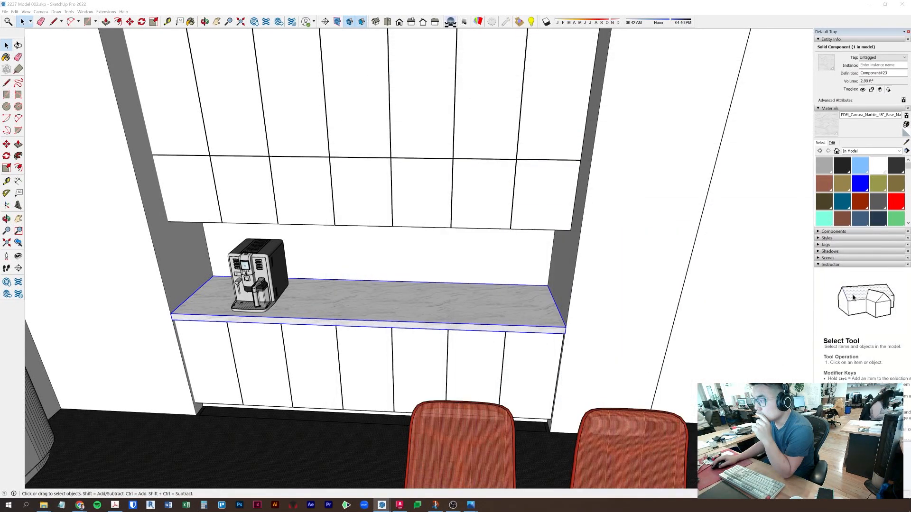
click(530, 4)
mouse_move(376, 254)
middle_down()
mouse_move(471, 283)
mouse_move(409, 386)
middle_up()
scroll(471, 284, down, 3)
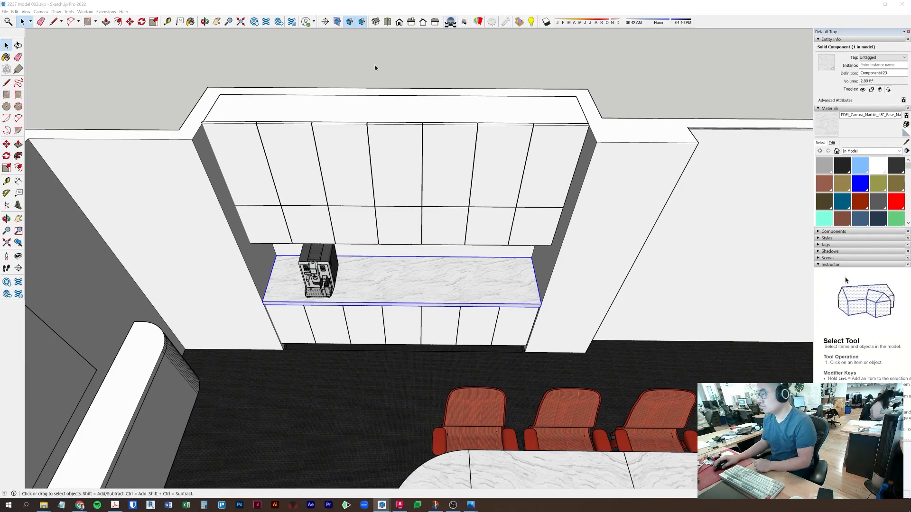
click(397, 6)
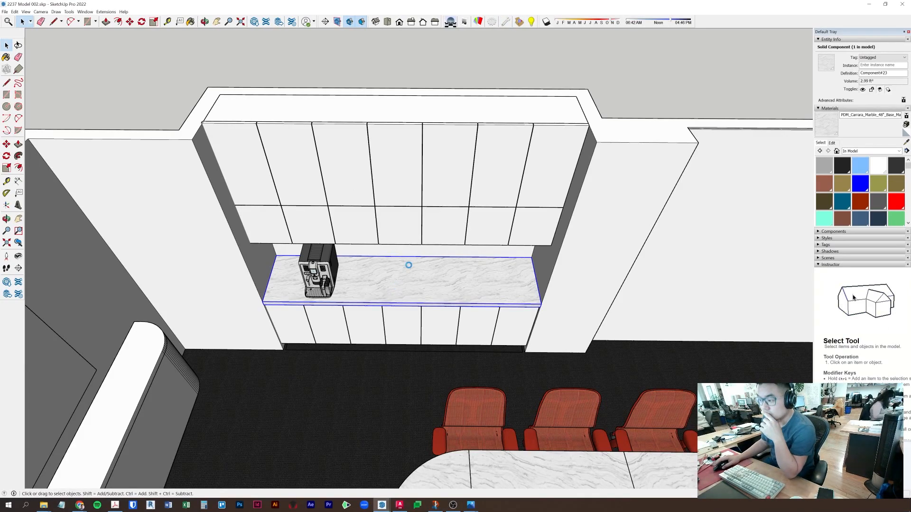
scroll(451, 270, down, 5)
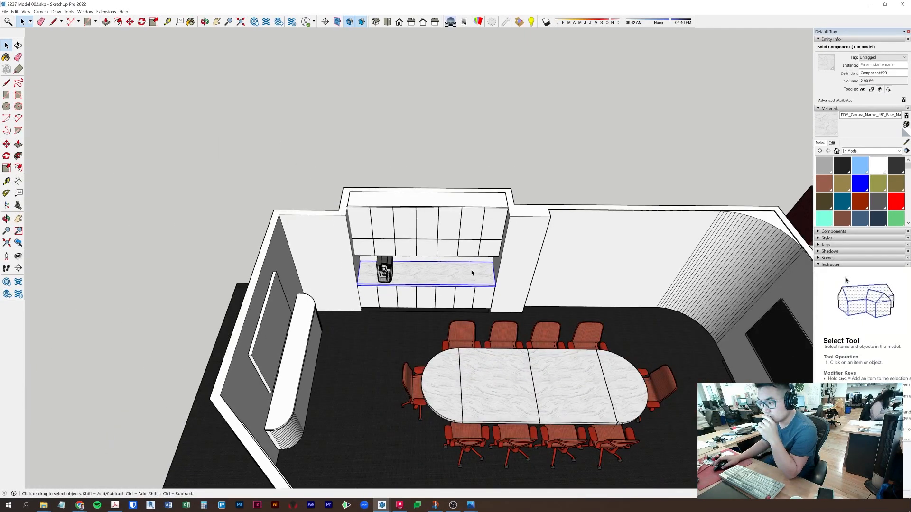
middle_drag(471, 272, 638, 252)
middle_drag(593, 253, 545, 162)
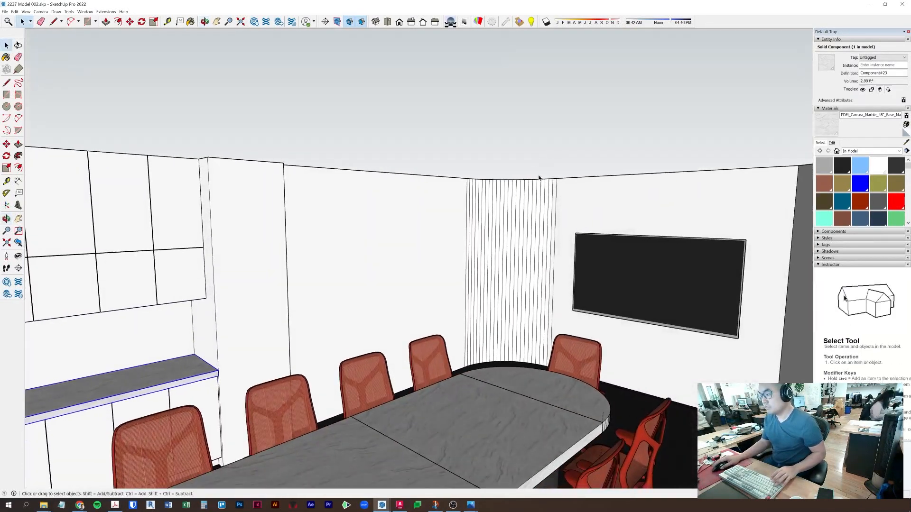
scroll(508, 223, up, 5)
click(423, 231)
- Sample the chairs' red Nightfall material and paint the room component's connected walls with it
click(906, 142)
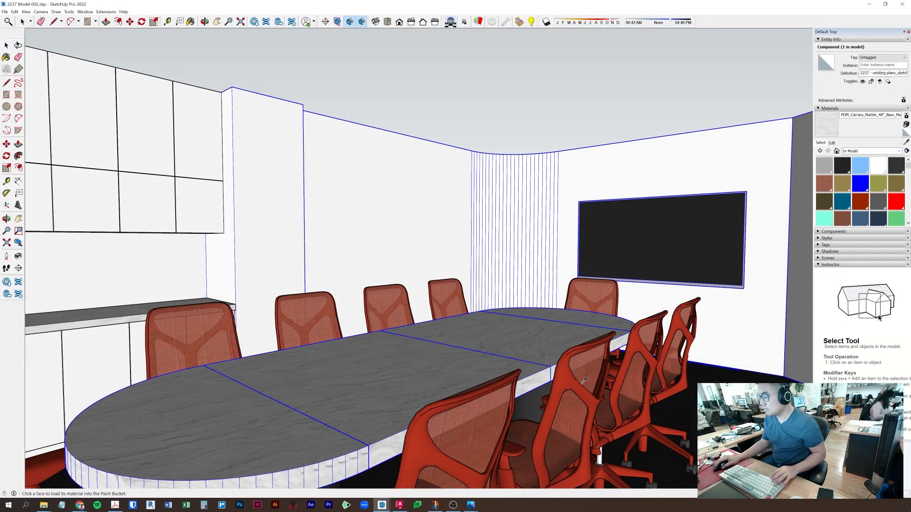
click(566, 378)
click(425, 184)
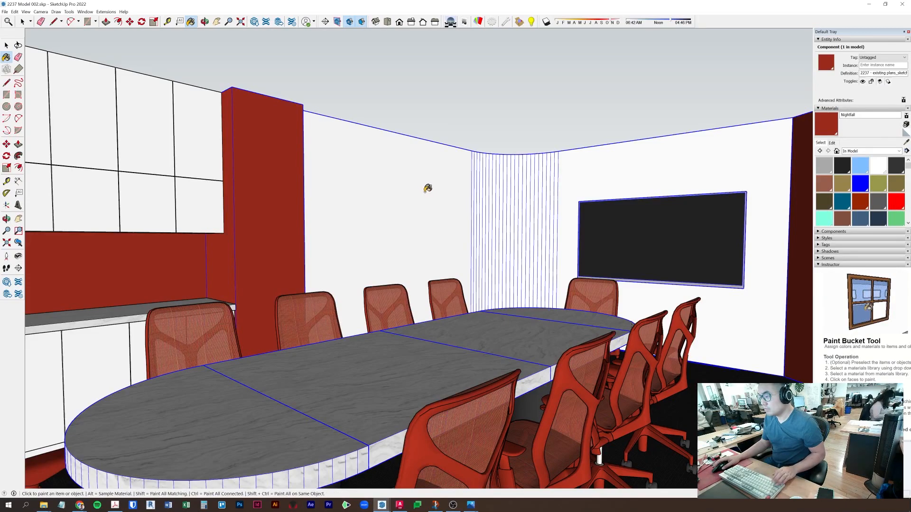
key(ctrl+z)
key(space)
double_click(434, 197)
triple_click(434, 197)
key(b)
click(719, 164)
key(space)
key(Escape)
- Paint the white wall face beside the TV wall with red Nightfall
mouse_move(565, 253)
middle_down()
mouse_move(674, 243)
mouse_move(730, 297)
middle_up()
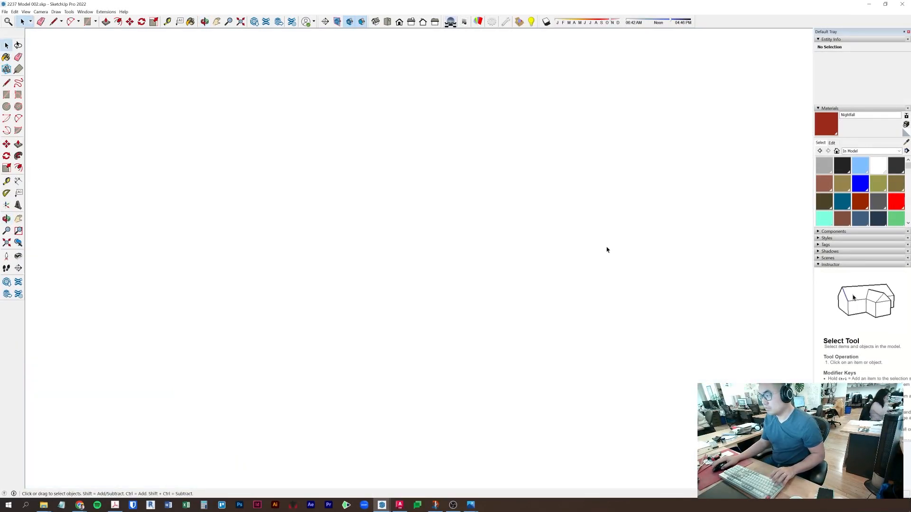
scroll(574, 426, down, 5)
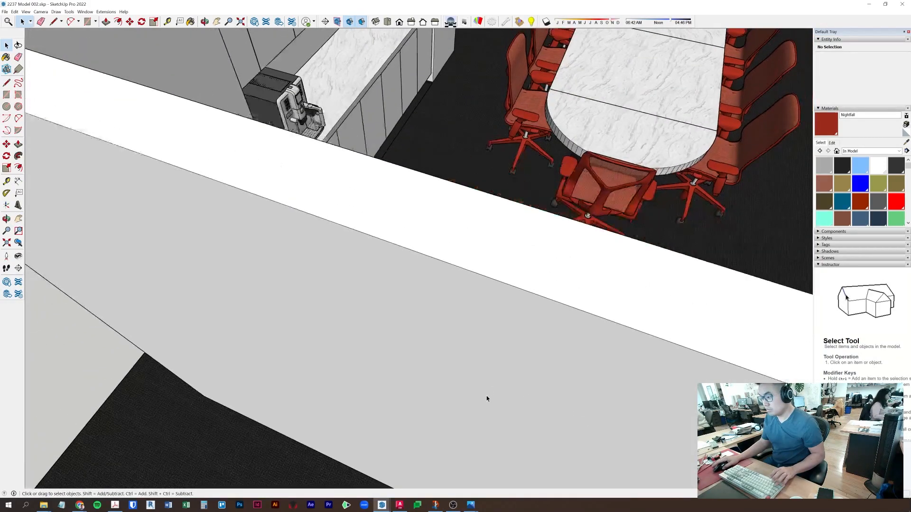
scroll(487, 399, down, 3)
middle_drag(522, 386, 548, 317)
scroll(548, 317, up, 4)
double_click(549, 307)
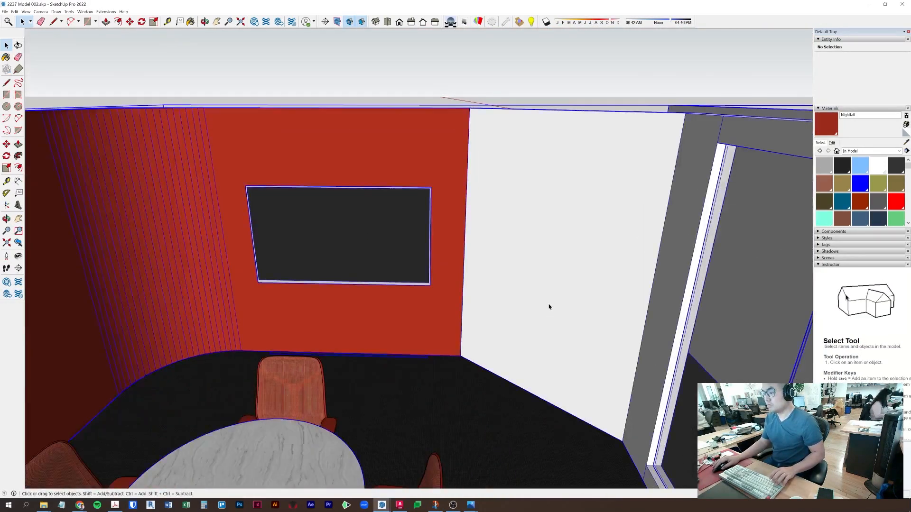
click(574, 284)
click(832, 123)
click(578, 184)
key(space)
key(Escape)
- Orbit lower and open the TV screen's group for editing
scroll(514, 324, down, 5)
shift+middle_drag(504, 371, 516, 215)
key(space)
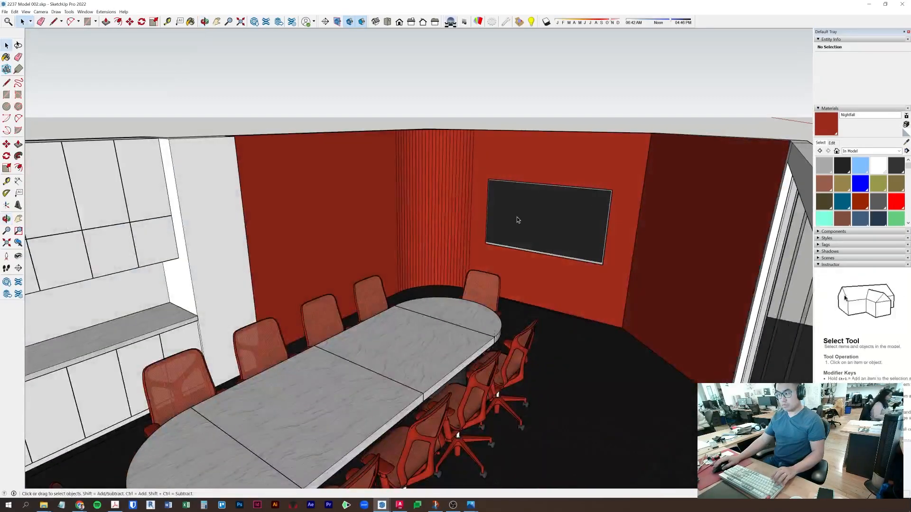
click(548, 218)
double_click(548, 218)
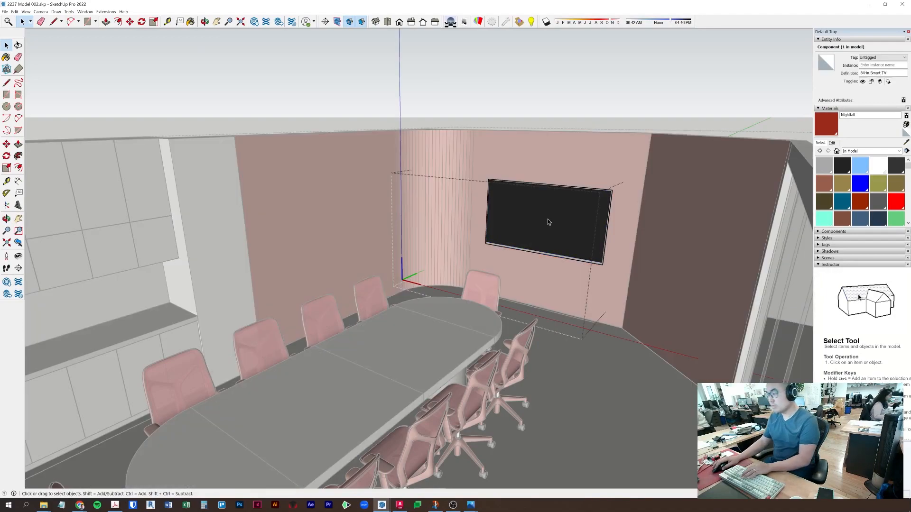
- Lighten the TV screen's charcoal material to grey with the brightness slider
click(904, 142)
click(576, 226)
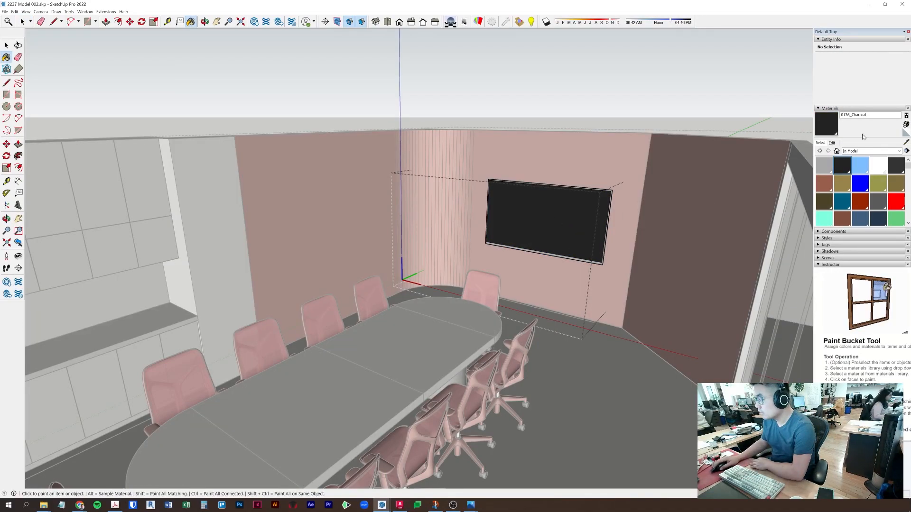
click(832, 143)
mouse_move(855, 185)
mouse_down()
mouse_move(856, 165)
mouse_move(856, 177)
mouse_up()
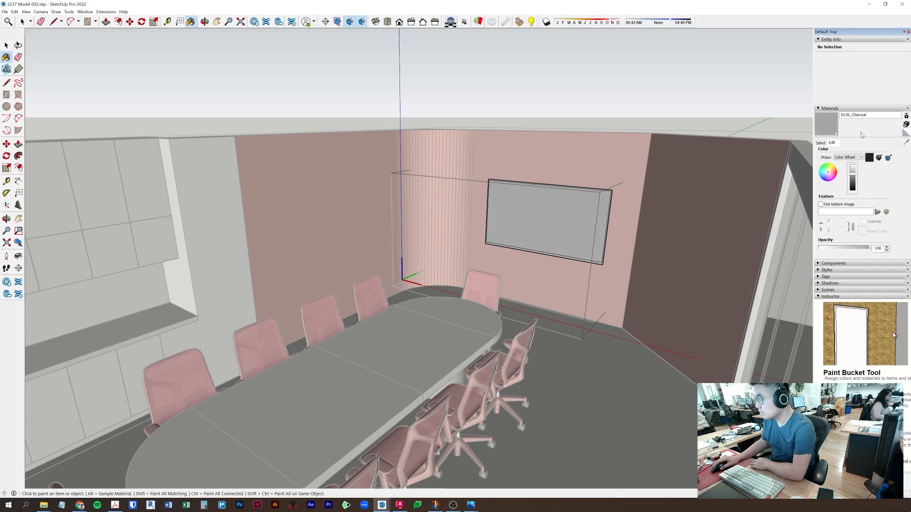
key(space)
click(651, 109)
- Paint the back wall behind the curved credenza with red Nightfall
middle_drag(651, 108, 270, 165)
double_click(285, 138)
click(286, 136)
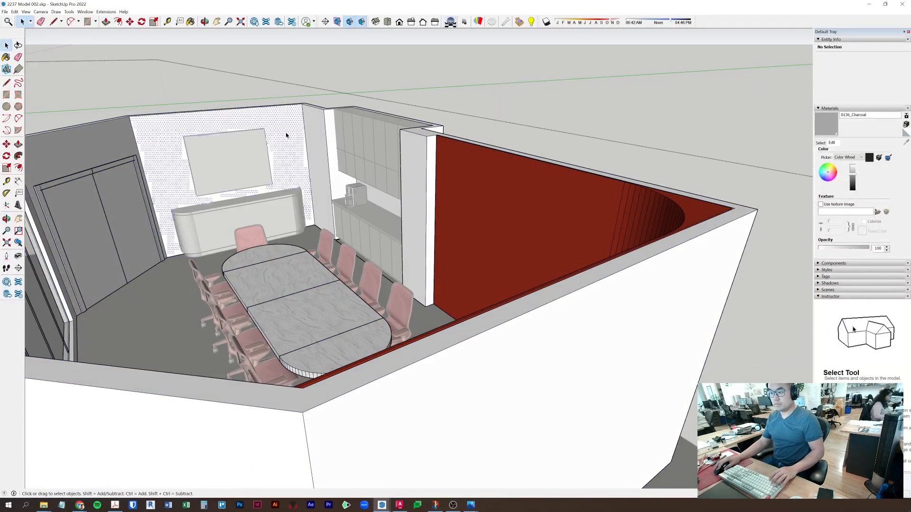
click(820, 143)
click(860, 201)
click(200, 115)
key(space)
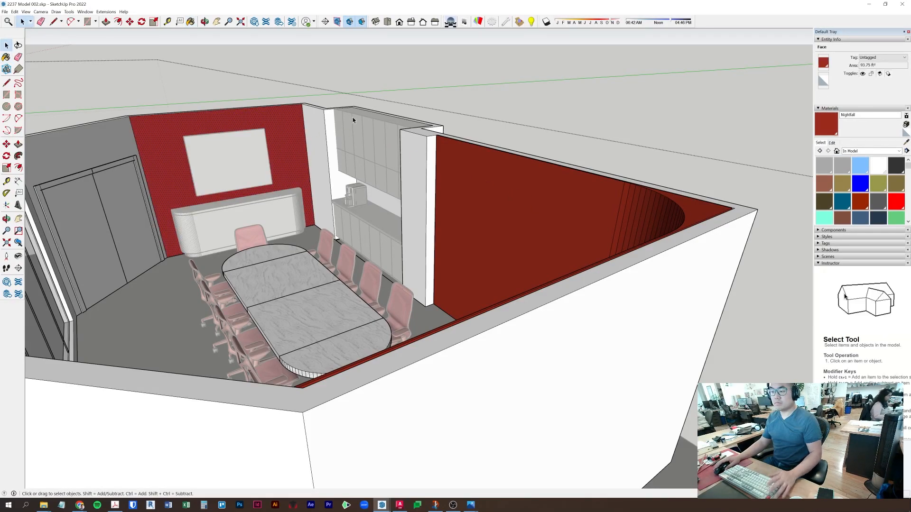
click(489, 112)
mouse_move(489, 117)
middle_down()
mouse_move(355, 147)
mouse_move(324, 141)
mouse_move(433, 204)
middle_up()
click(433, 204)
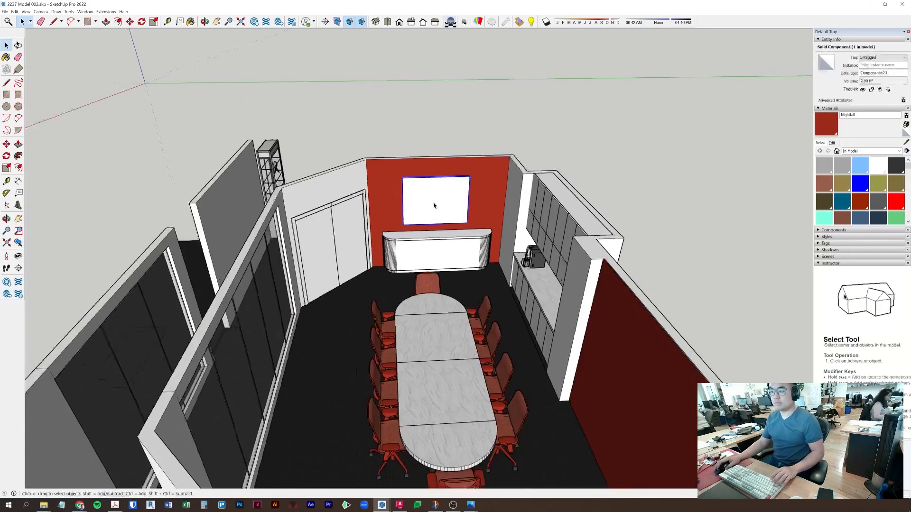
scroll(444, 204, up, 6)
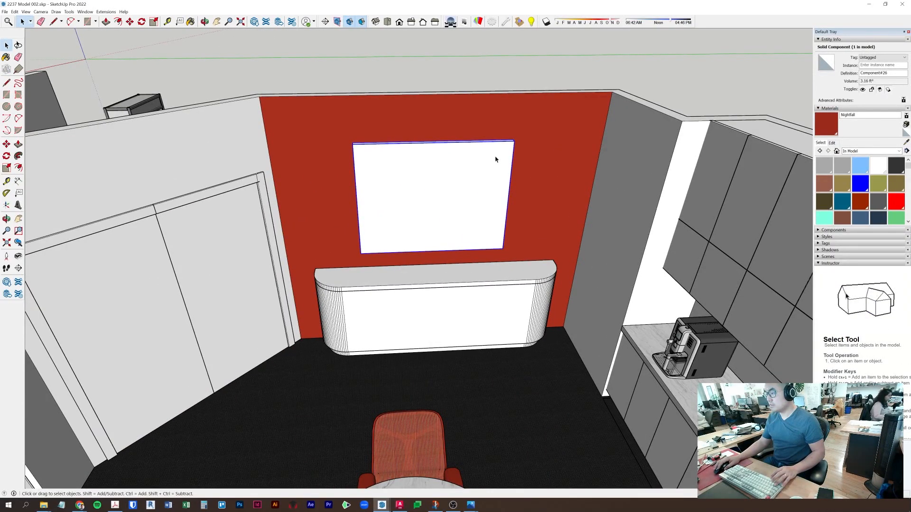
- Create a new low-opacity material named 'logo' from the board's Default material
click(907, 142)
click(475, 184)
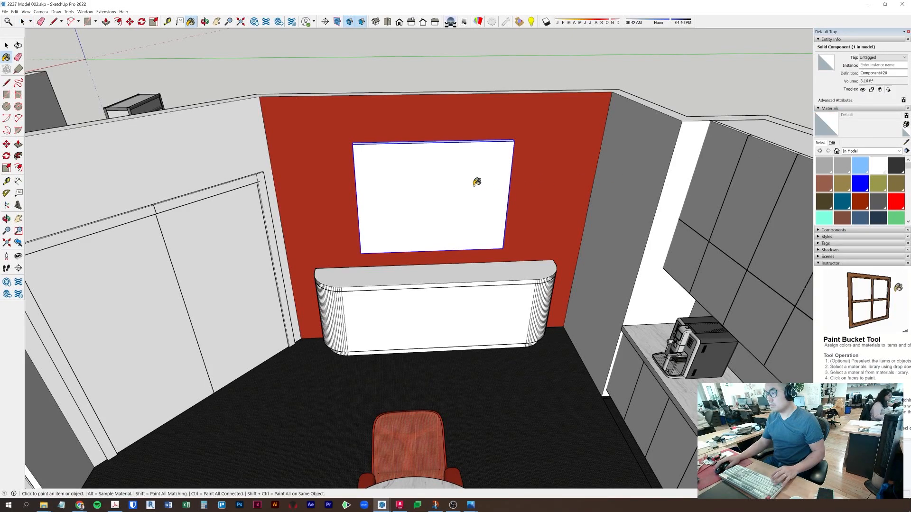
click(906, 125)
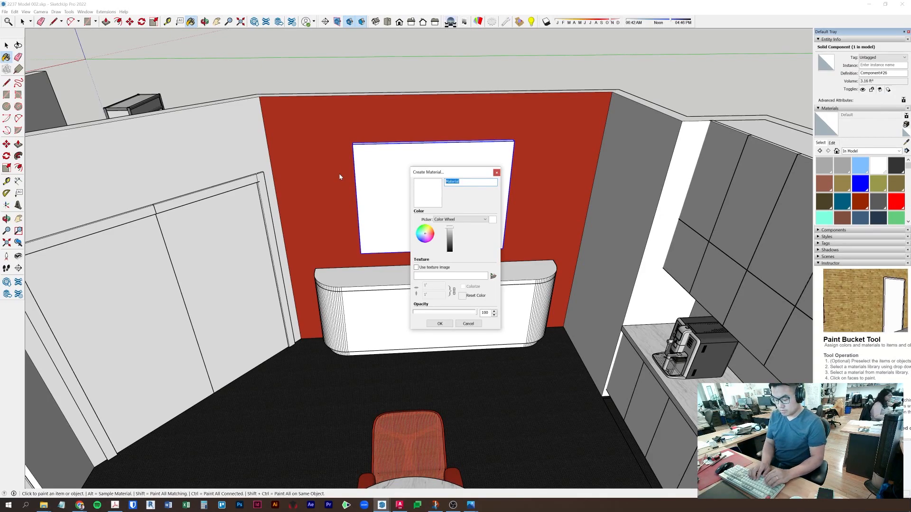
text(logo)
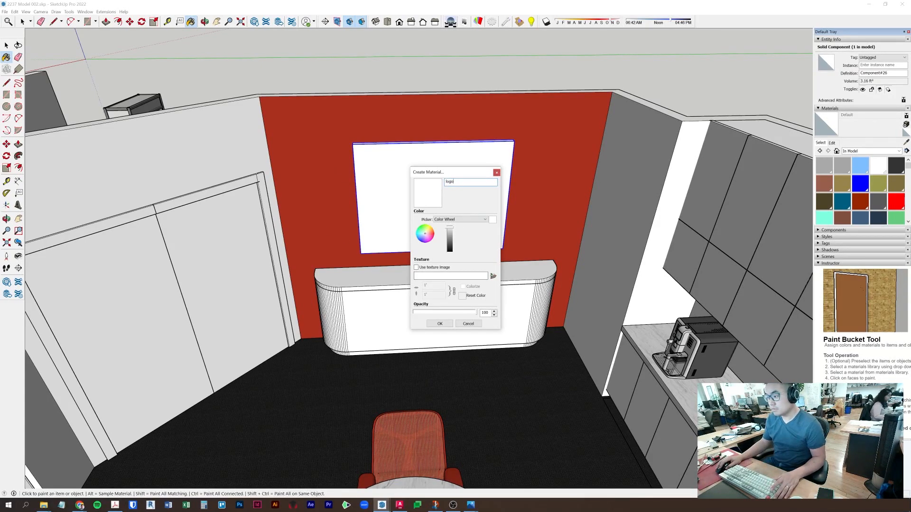
click(440, 324)
key(space)
- Paint all of the white board's faces with the translucent logo material
double_click(430, 174)
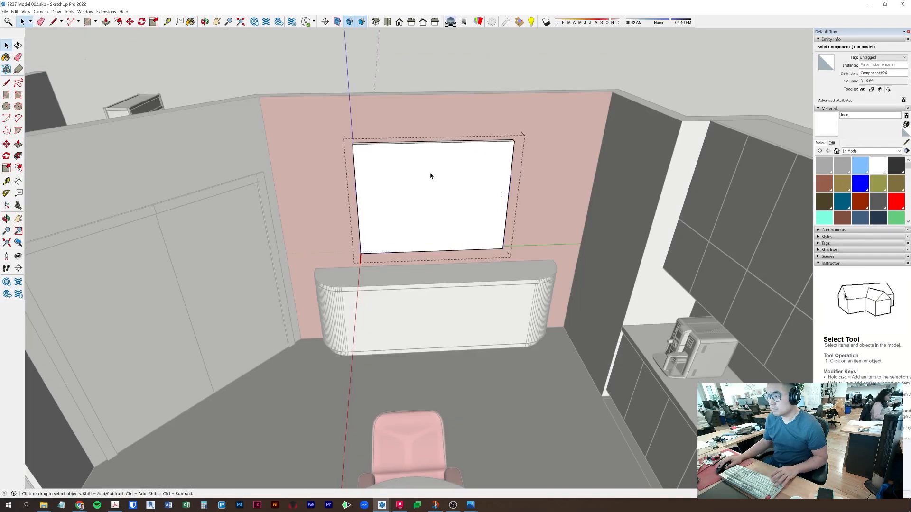
triple_click(431, 174)
click(826, 124)
click(394, 182)
key(space)
click(487, 307)
- Orbit around the board wall to check the translucent board from outside and inside
mouse_move(488, 307)
middle_down()
mouse_move(508, 277)
mouse_move(494, 224)
middle_up()
double_click(415, 190)
middle_drag(415, 191, 535, 289)
middle_drag(332, 304, 423, 249)
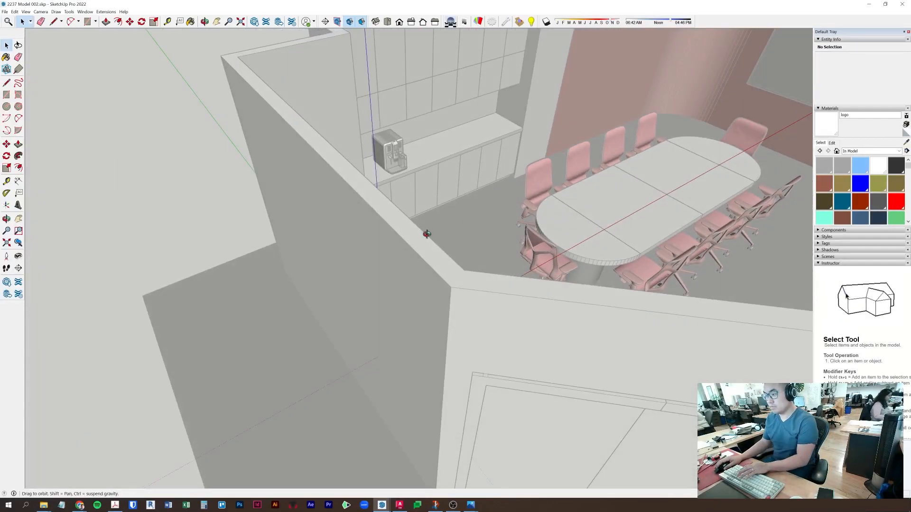
middle_drag(457, 221, 103, 211)
click(103, 211)
middle_drag(371, 188, 375, 294)
scroll(398, 250, up, 3)
scroll(398, 250, up, 3)
- Paint the curved credenza's top with Carrara marble sampled from the right counter
double_click(398, 256)
triple_click(399, 258)
click(905, 142)
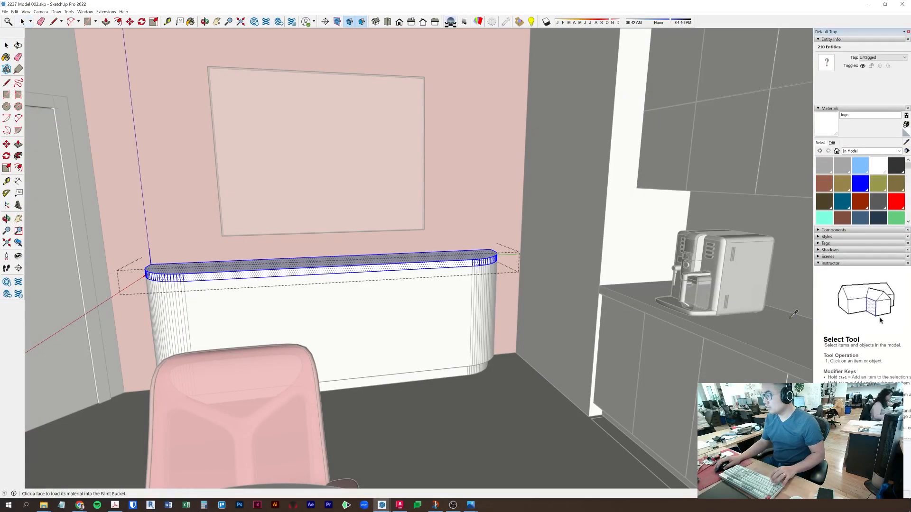
click(785, 326)
click(363, 264)
key(space)
click(379, 305)
middle_drag(380, 305, 679, 299)
scroll(458, 299, up, 5)
scroll(644, 256, down, 2)
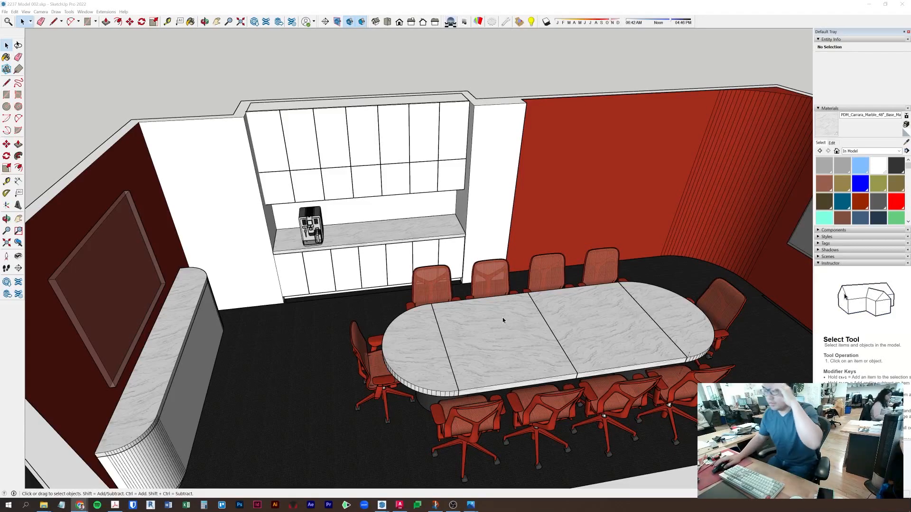
- Copy the base component upward and move the top slab to an exact height
middle_drag(590, 231, 186, 197)
scroll(191, 204, down, 10)
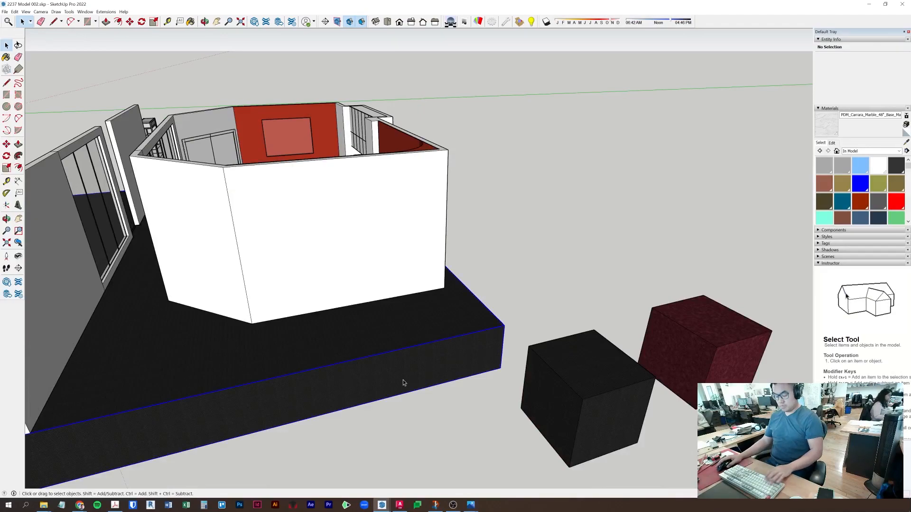
key(m)
click(500, 368)
key(ctrl)
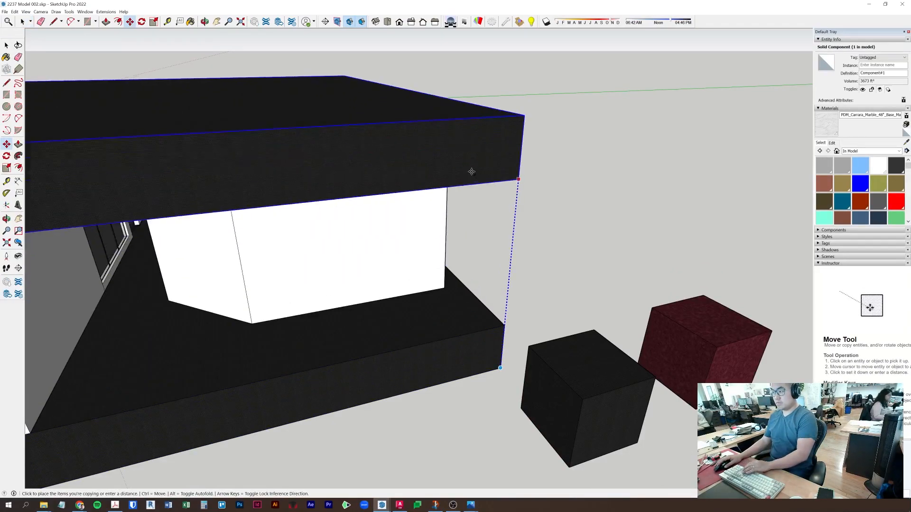
key(Return)
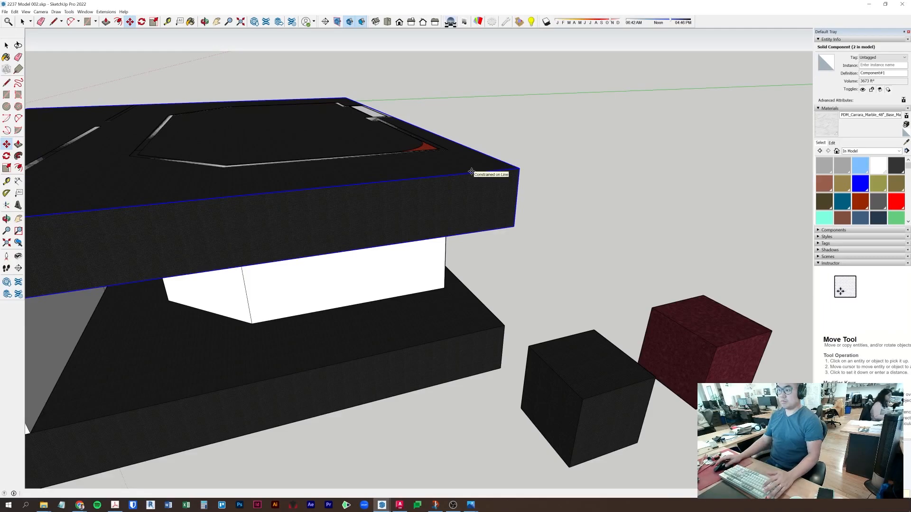
click(513, 226)
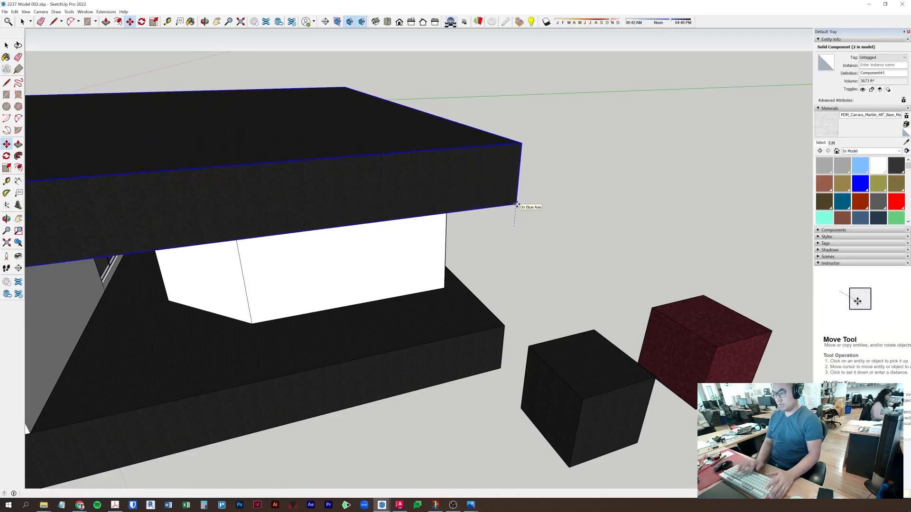
key(Return)
key(space)
- Edit the top slab component and paint it with the plain white <auto>1 material
right_click(475, 127)
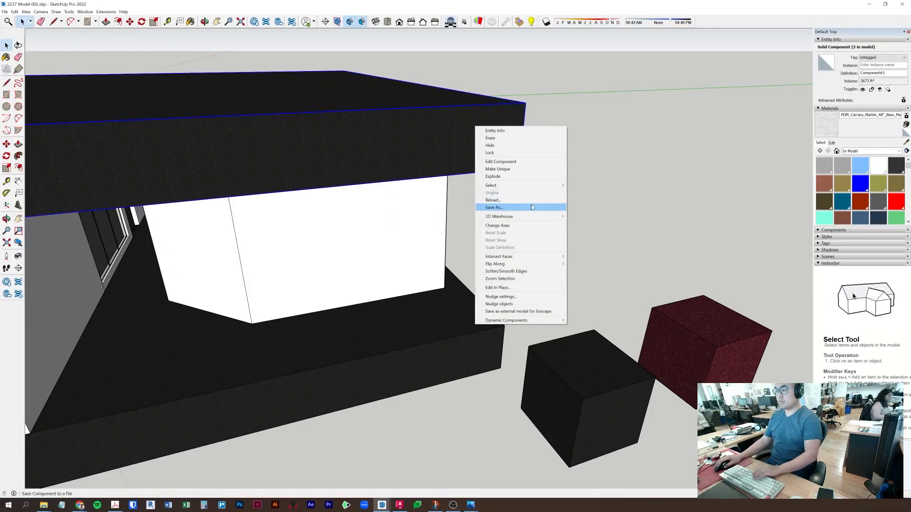
click(530, 164)
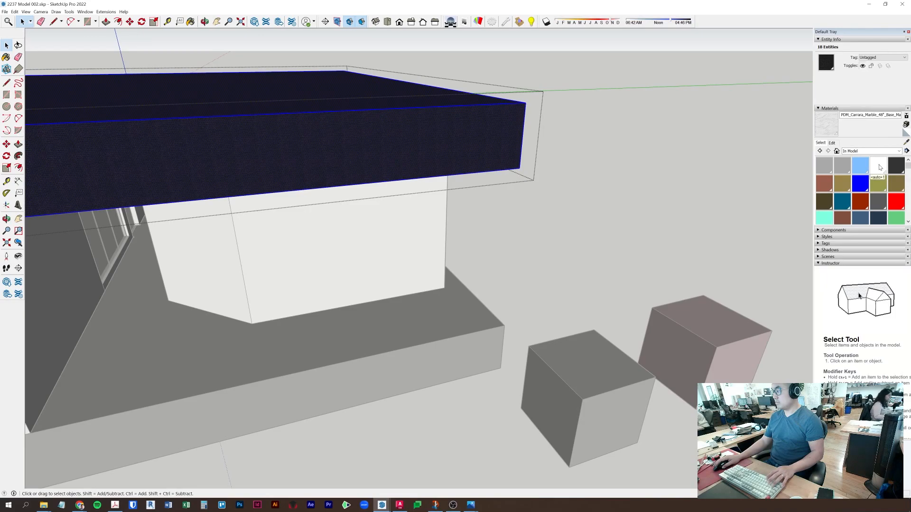
click(878, 166)
click(385, 136)
key(space)
click(375, 285)
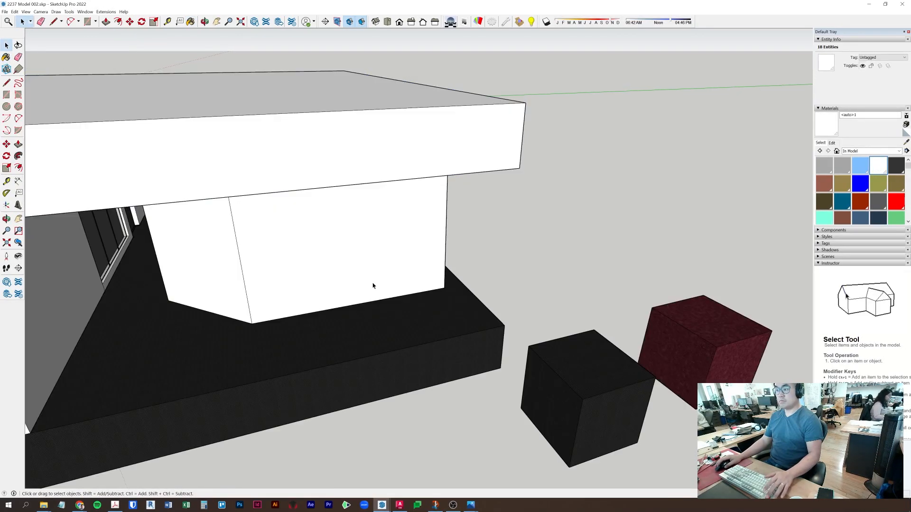
- Hide the roof and zoom extents to reveal the conference room
middle_drag(272, 194, 297, 175)
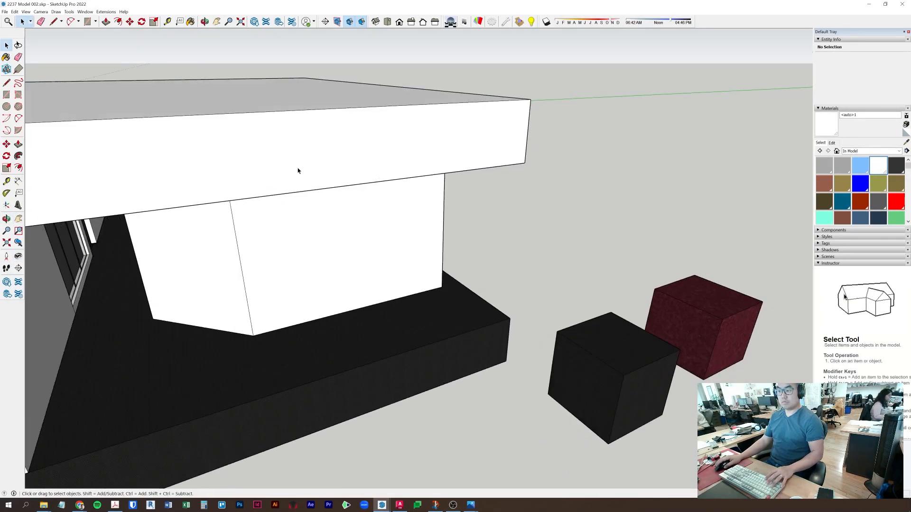
right_click(302, 155)
click(331, 175)
middle_drag(278, 110, 390, 369)
click(6, 243)
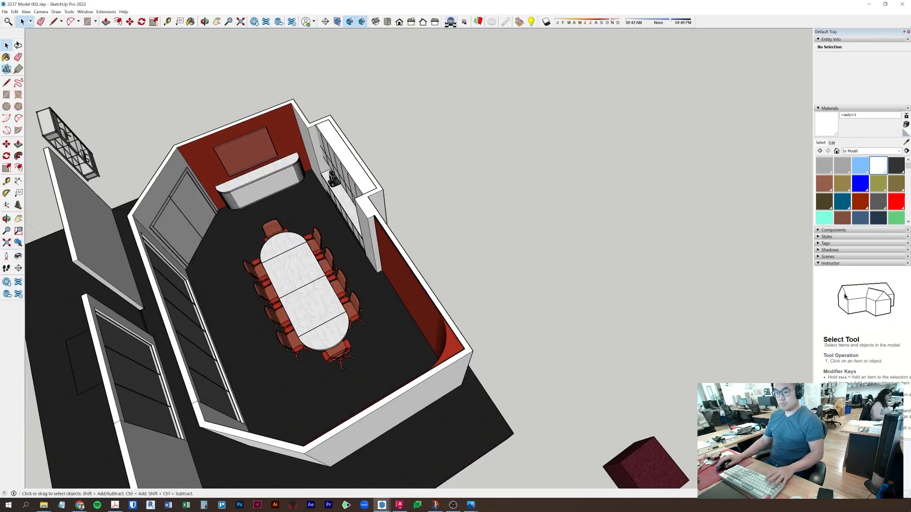
- Position the camera on the conference room floor and look toward the table
click(6, 255)
click(304, 199)
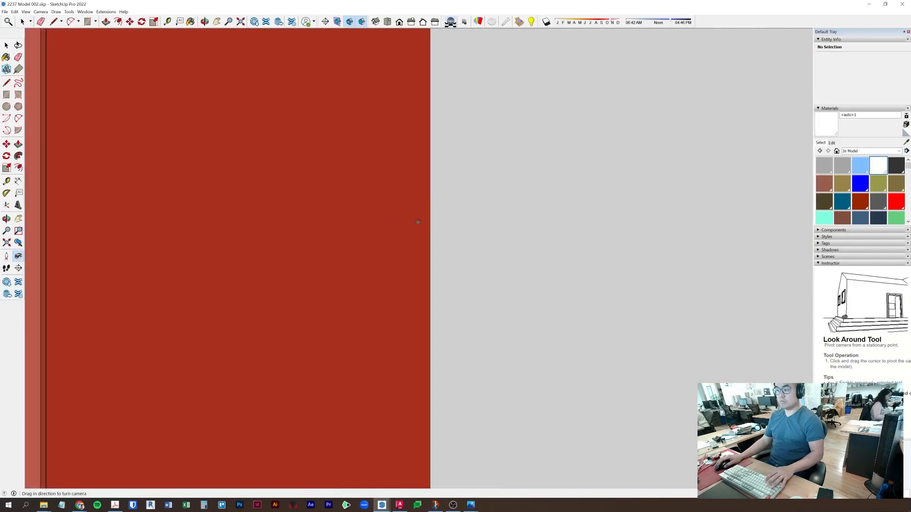
drag(418, 221, 310, 220)
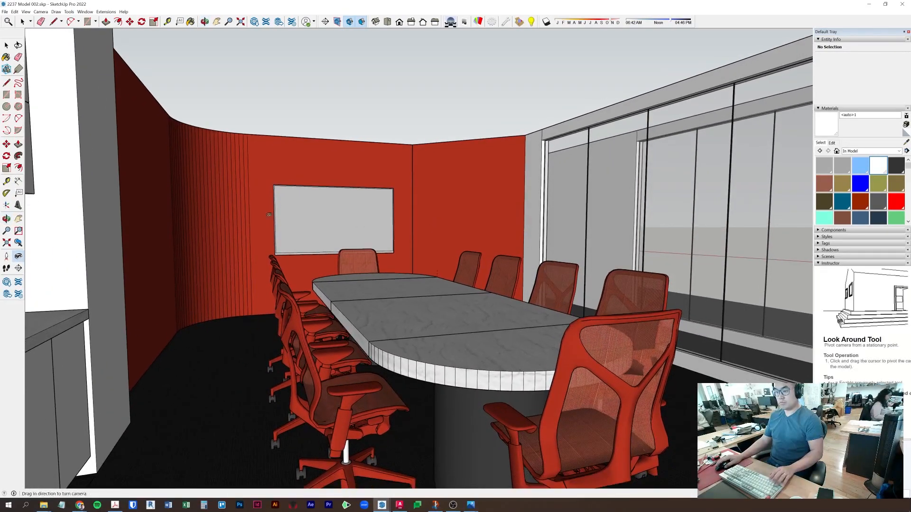
- Set the camera field of view to 65 degrees
click(43, 11)
click(48, 105)
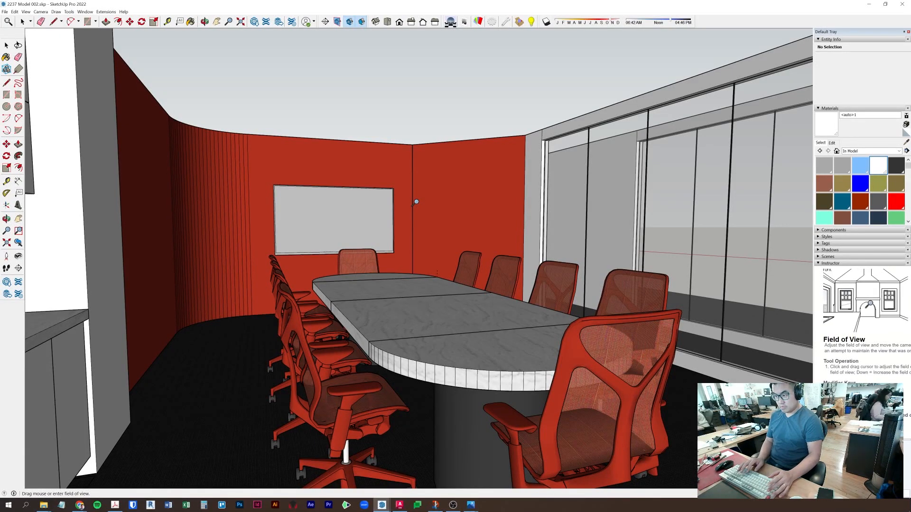
text(65)
key(Return)
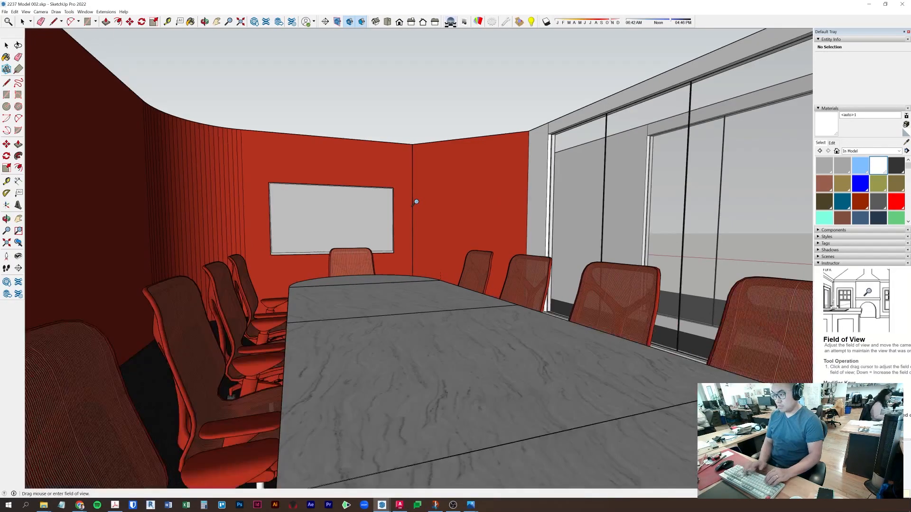
- Tilt the view down and walk backward to see the whole table
middle_drag(380, 221, 378, 232)
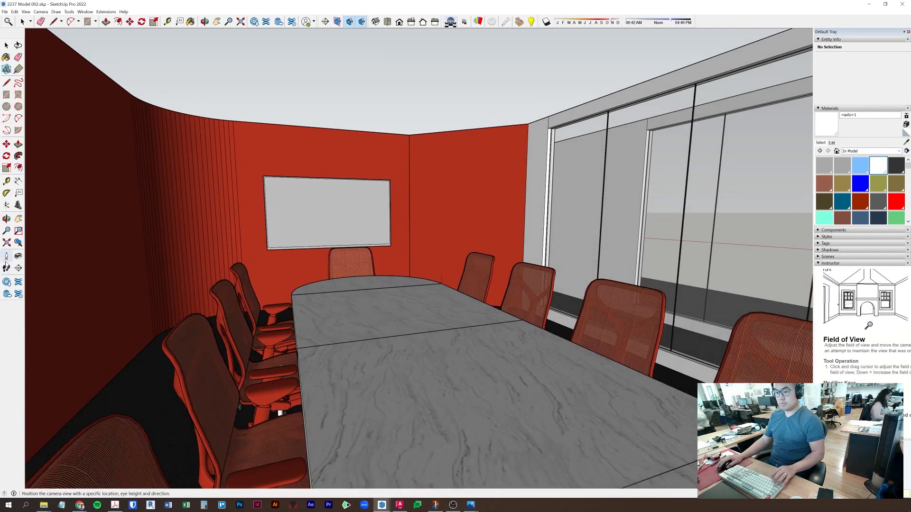
click(7, 268)
drag(368, 262, 373, 281)
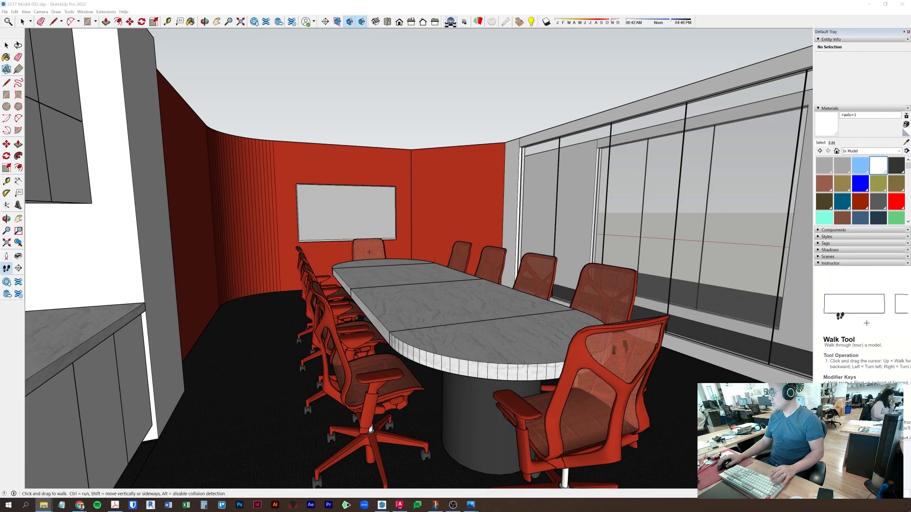
- Move the file Properties window aside and shift the camera through the room
drag(841, 267, 910, 304)
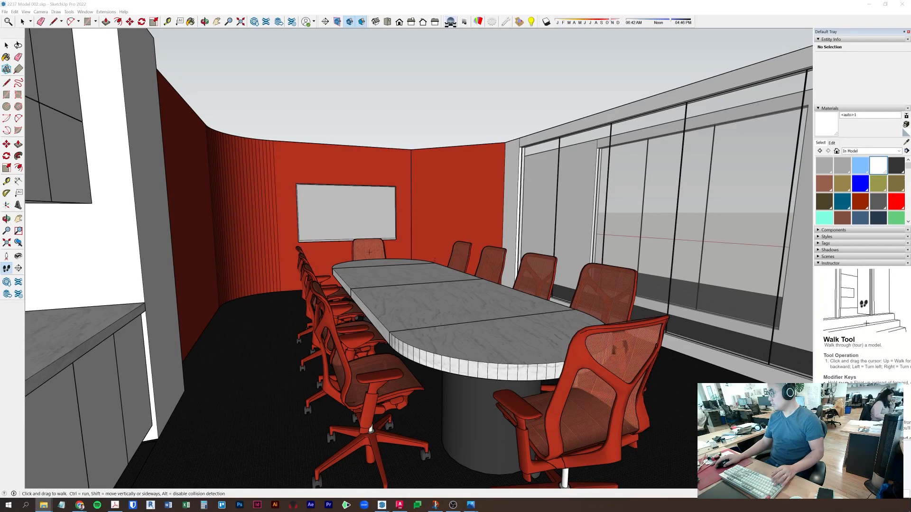
mouse_move(459, 230)
shift+middle_down()
mouse_move(446, 238)
mouse_move(448, 224)
shift+middle_up()
key(space)
scroll(450, 229, down, 1)
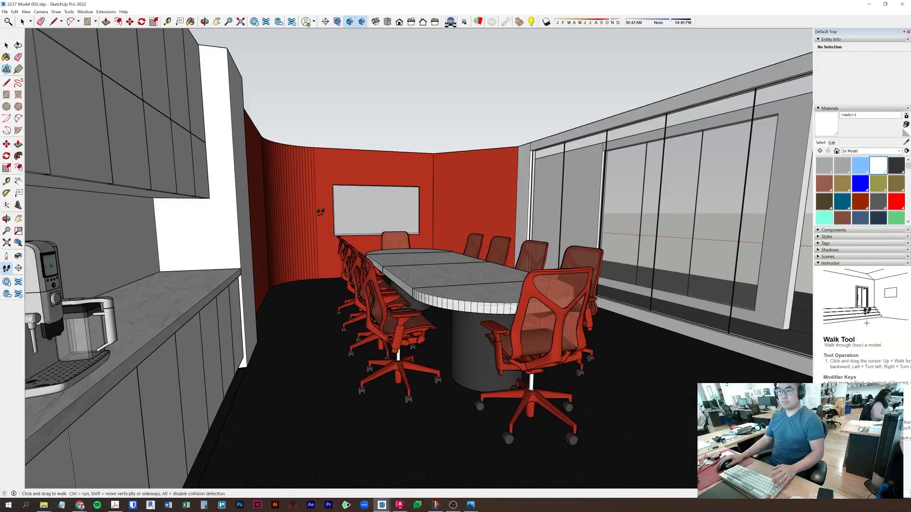
drag(329, 219, 106, 14)
- Revisit and confirm the camera Field of View setting
click(41, 11)
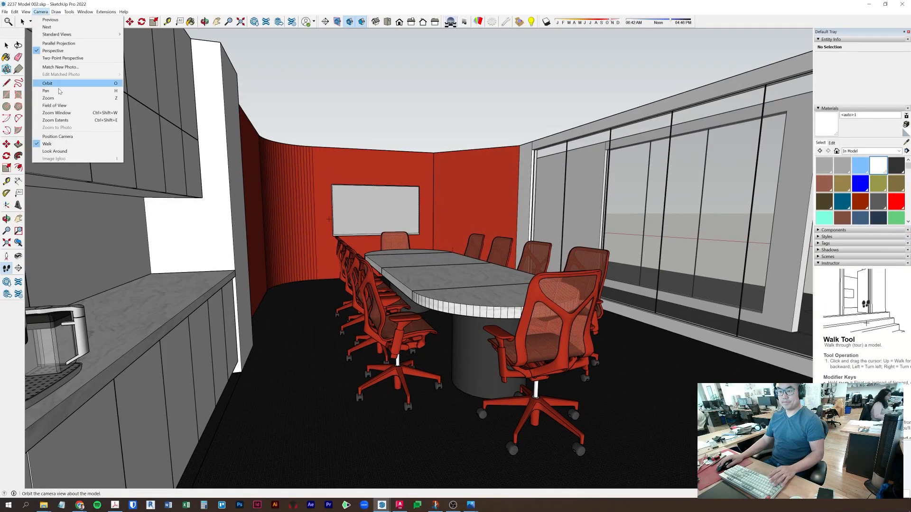
click(62, 105)
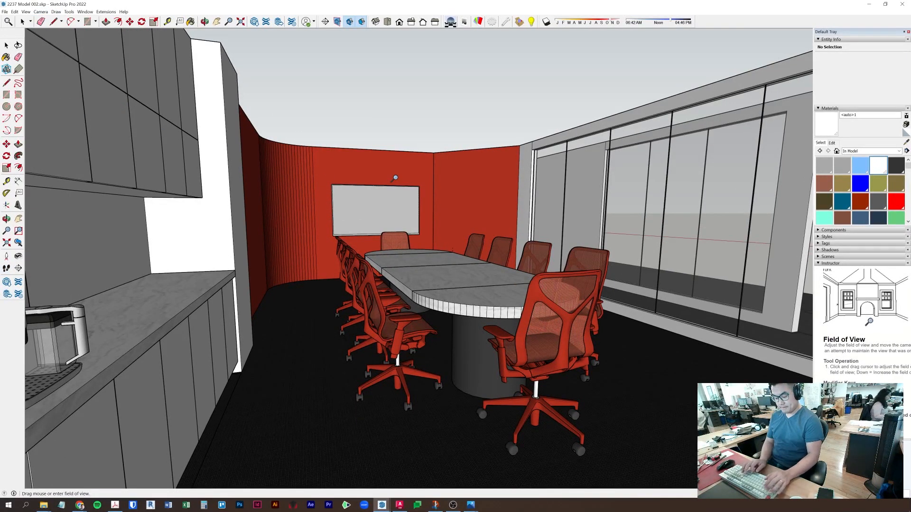
key(Return)
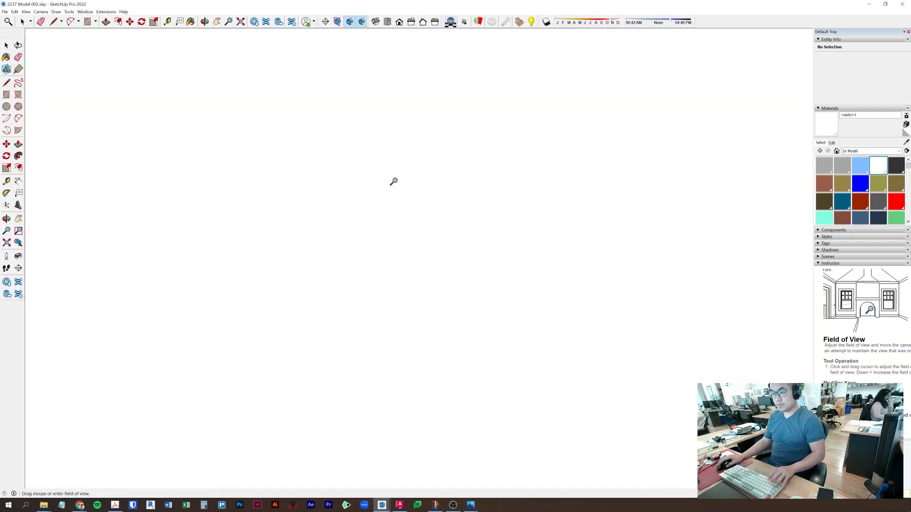
- Walk back from the whiteboard and orbit so the table, chairs and cabinets fit in view
click(8, 268)
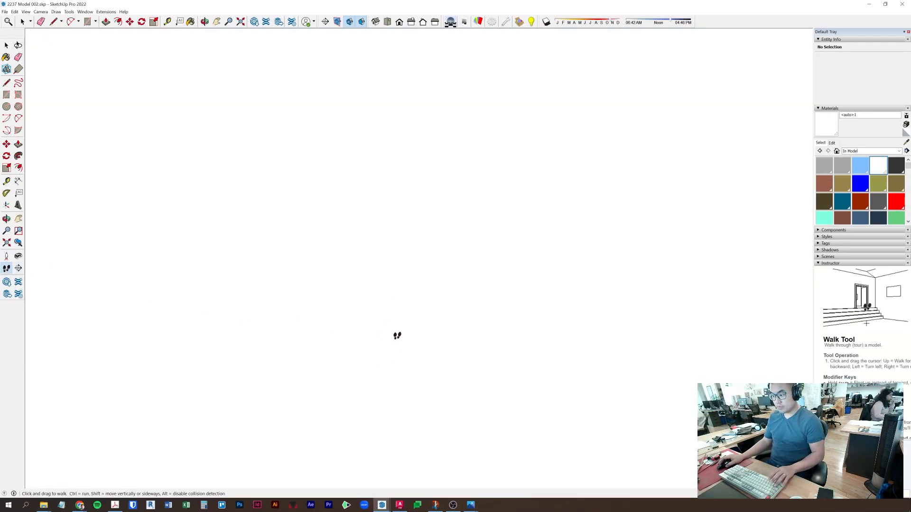
drag(397, 330, 396, 328)
scroll(397, 330, up, 3)
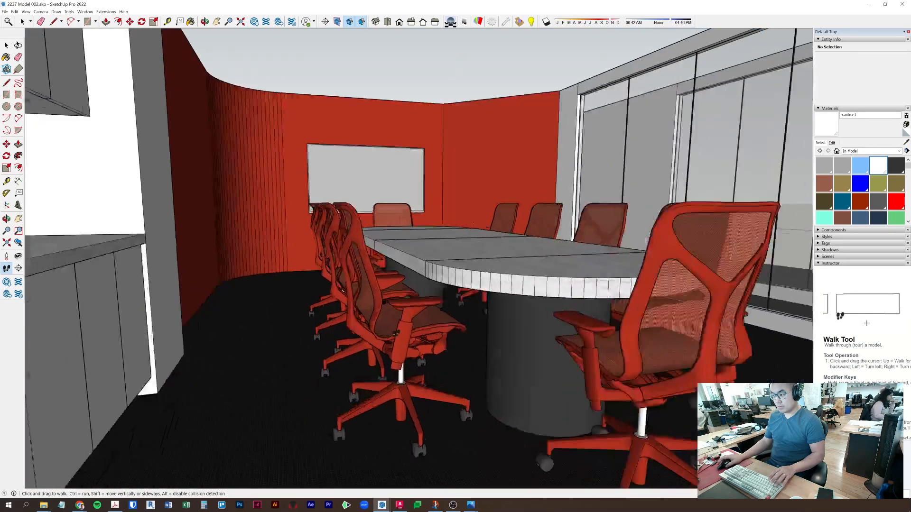
shift+middle_drag(397, 324, 389, 343)
drag(347, 199, 384, 252)
middle_drag(428, 212, 430, 232)
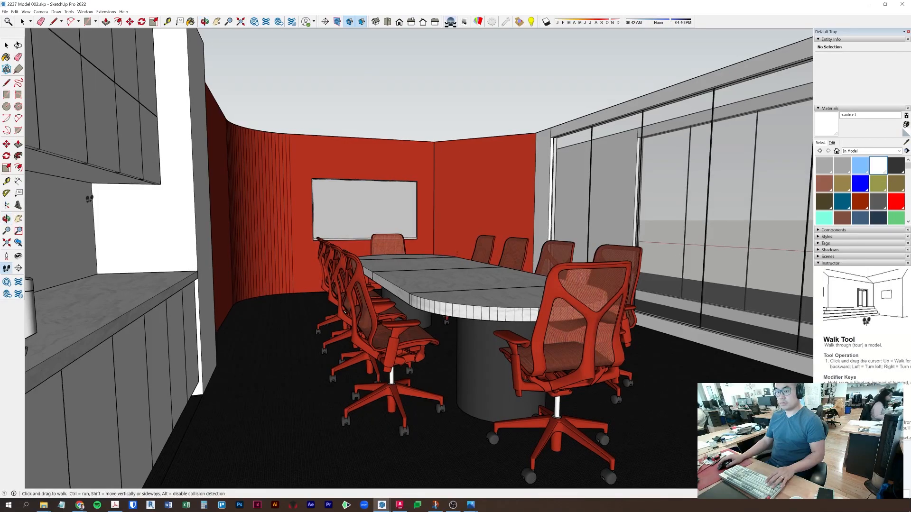
click(41, 12)
- Straighten the walls with Two-Point Perspective, reapplying it after each orbit
click(62, 58)
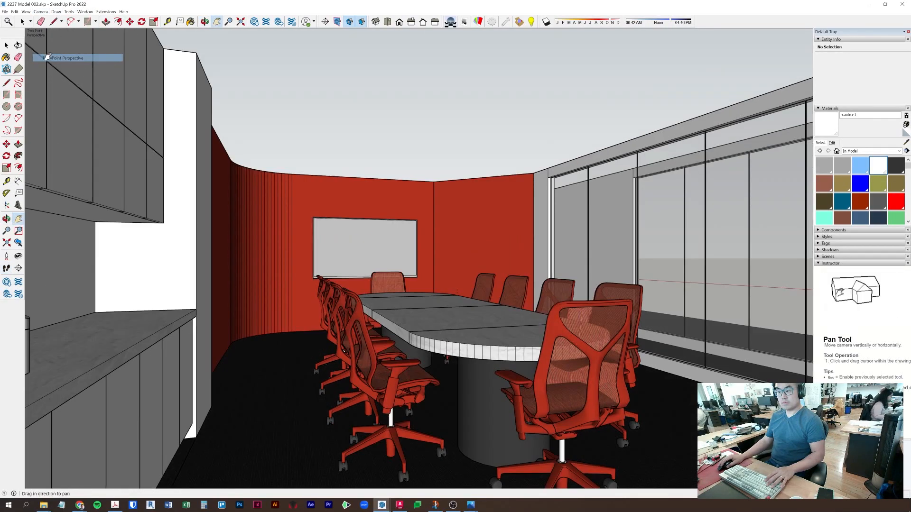
middle_drag(437, 168, 434, 119)
click(40, 12)
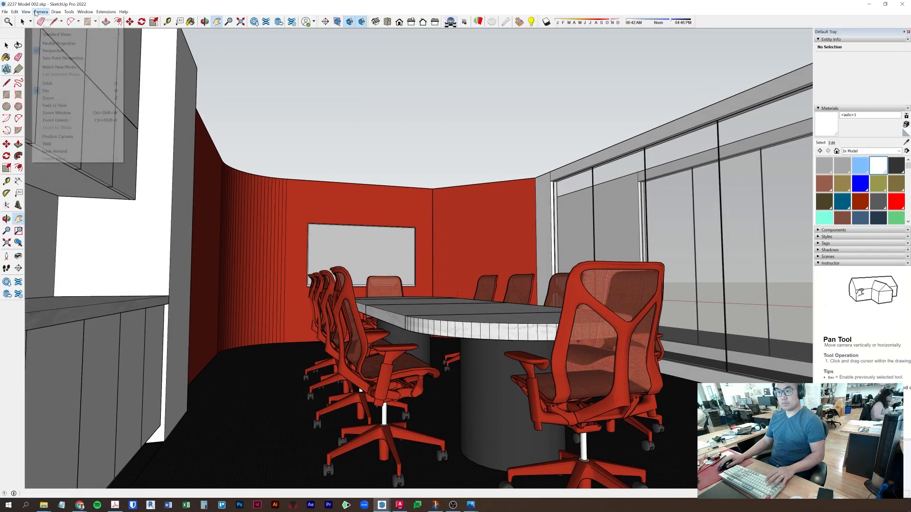
click(52, 58)
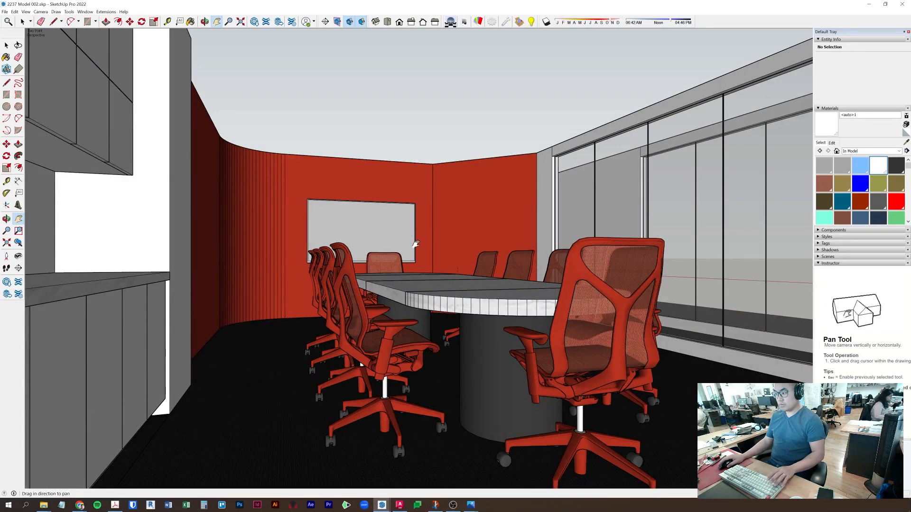
middle_drag(416, 244, 437, 234)
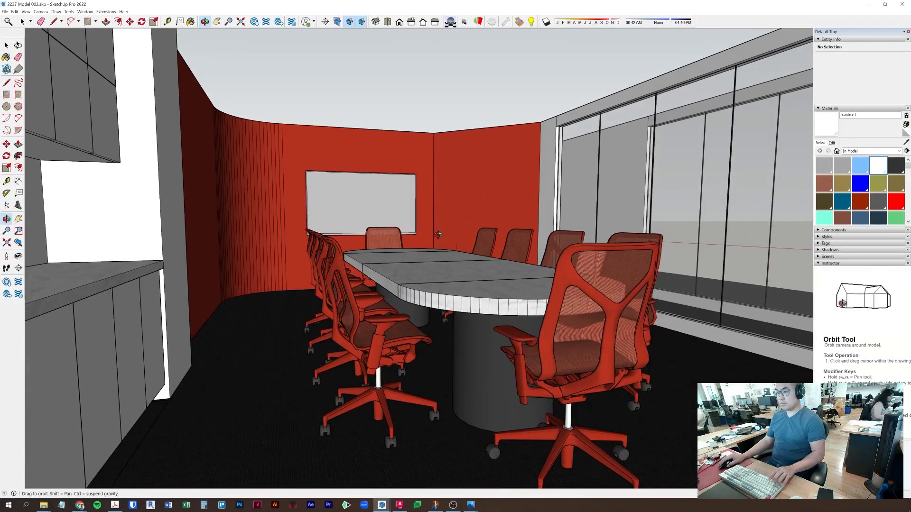
click(40, 11)
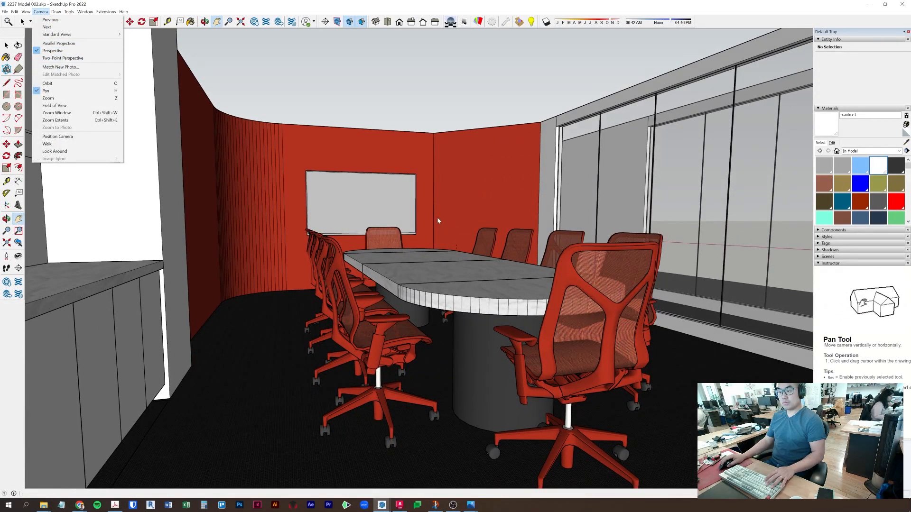
click(52, 58)
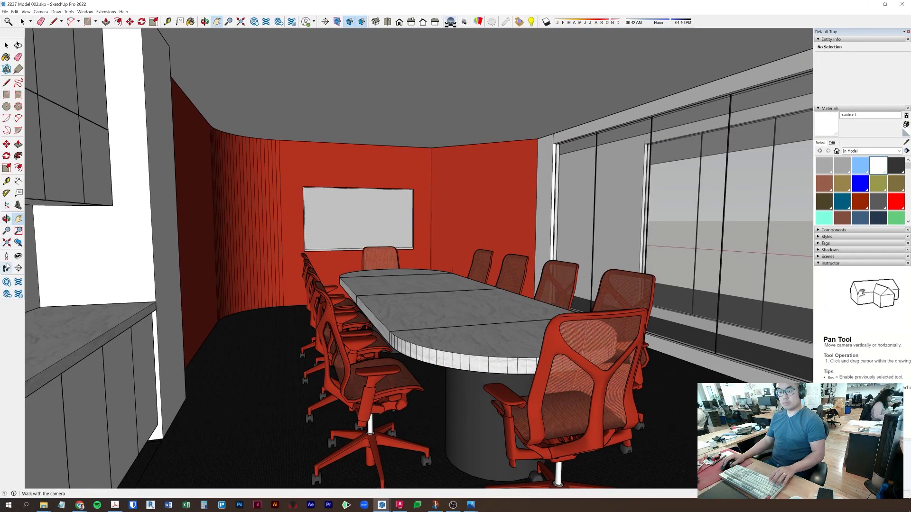
- Walk back from the table in two-point perspective, then show the Scenes panel instead of Instructor
click(7, 266)
drag(523, 259, 524, 287)
shift+middle_drag(490, 285, 462, 252)
click(42, 11)
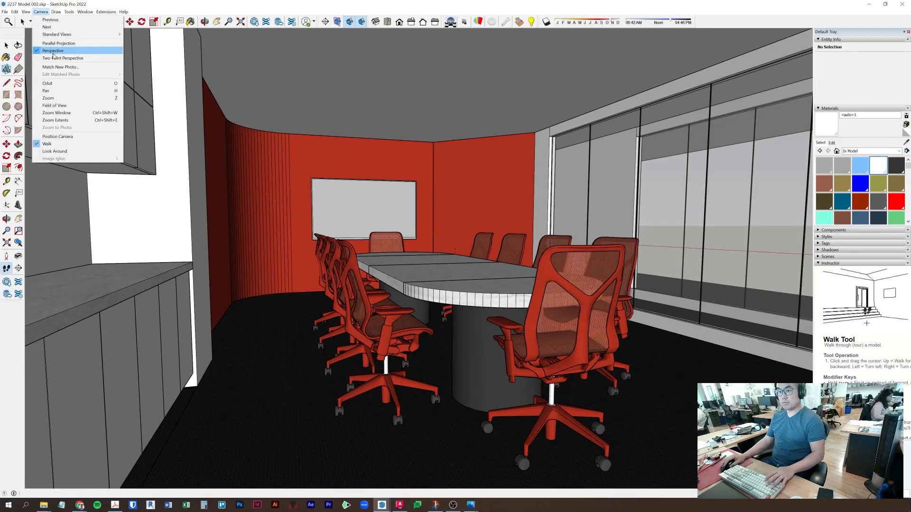
click(78, 58)
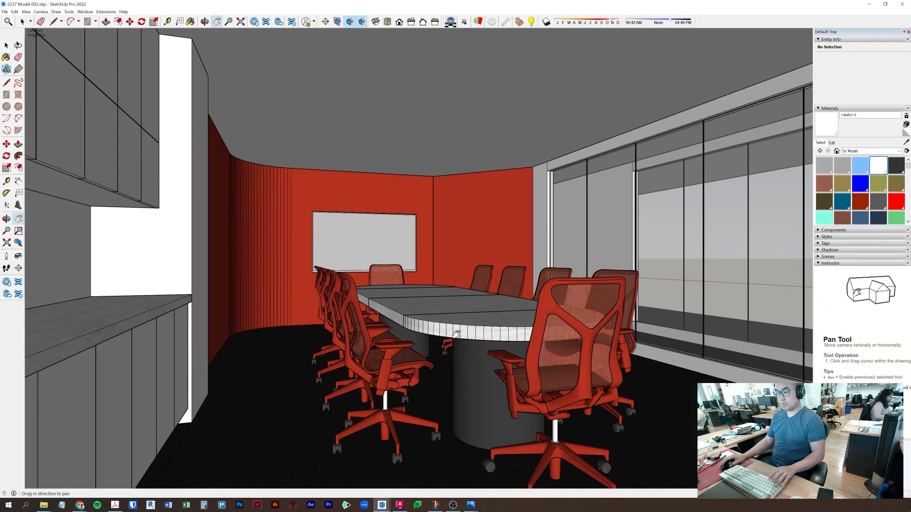
middle_drag(418, 289, 416, 267)
click(40, 12)
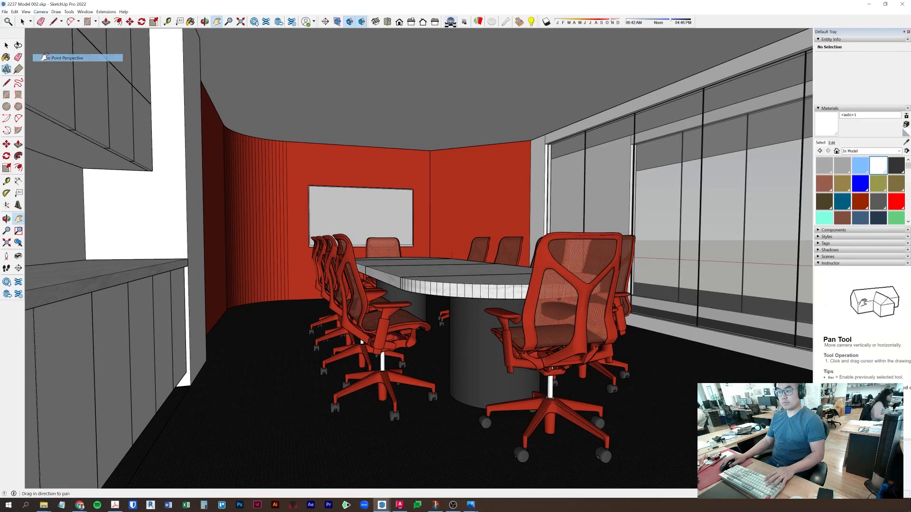
click(78, 58)
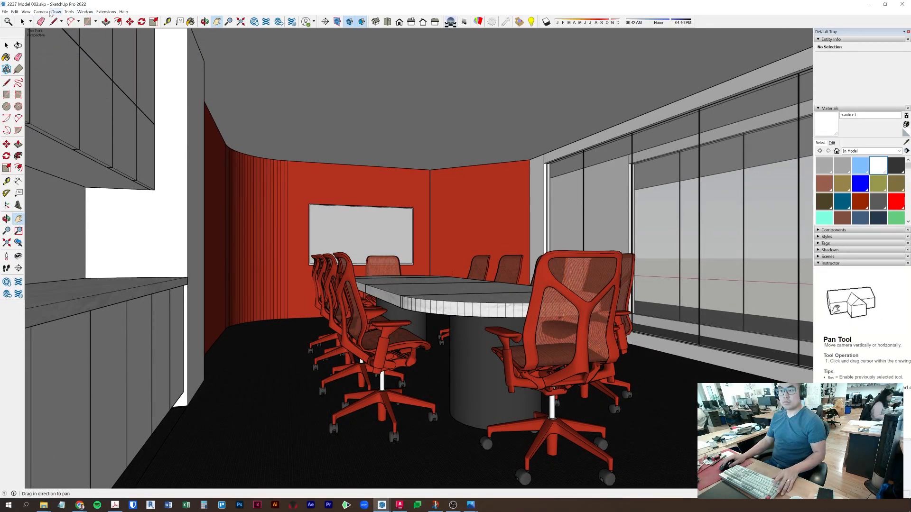
click(816, 264)
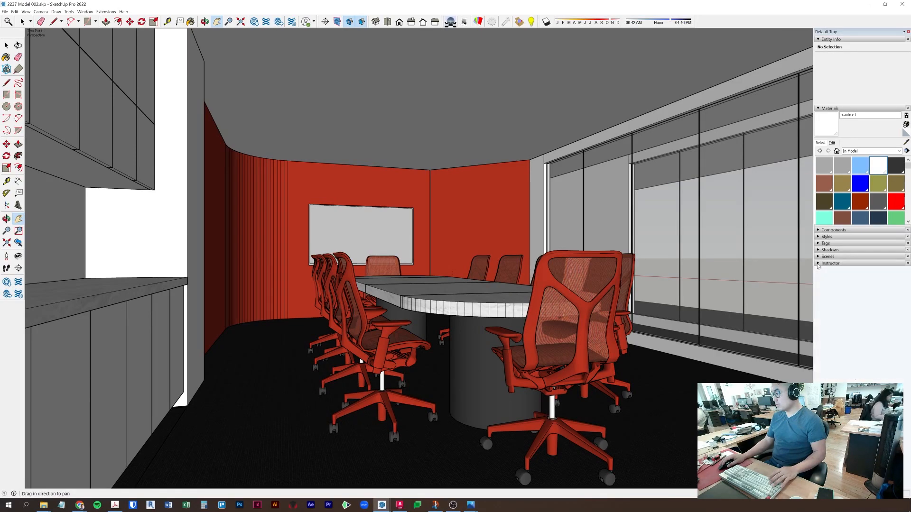
click(817, 257)
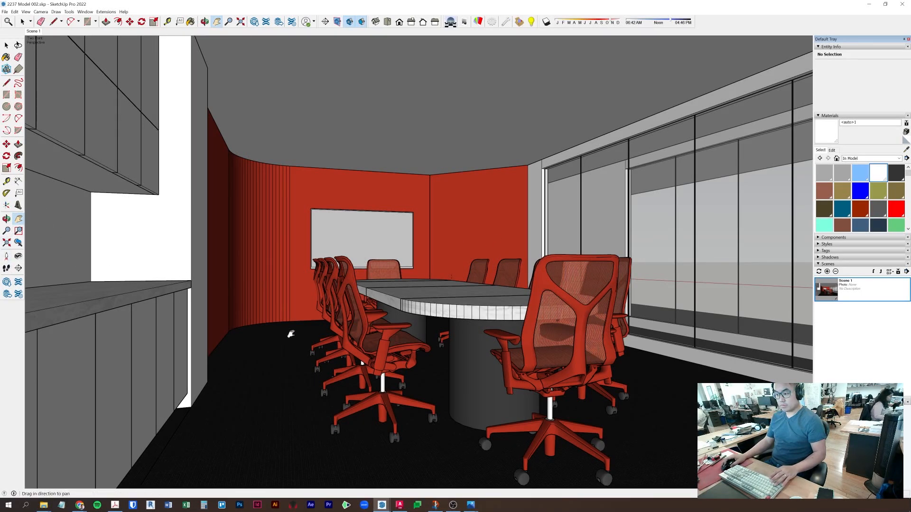
- Zoom and turn away from the whiteboard to frame the table across the room
scroll(310, 294, up, 10)
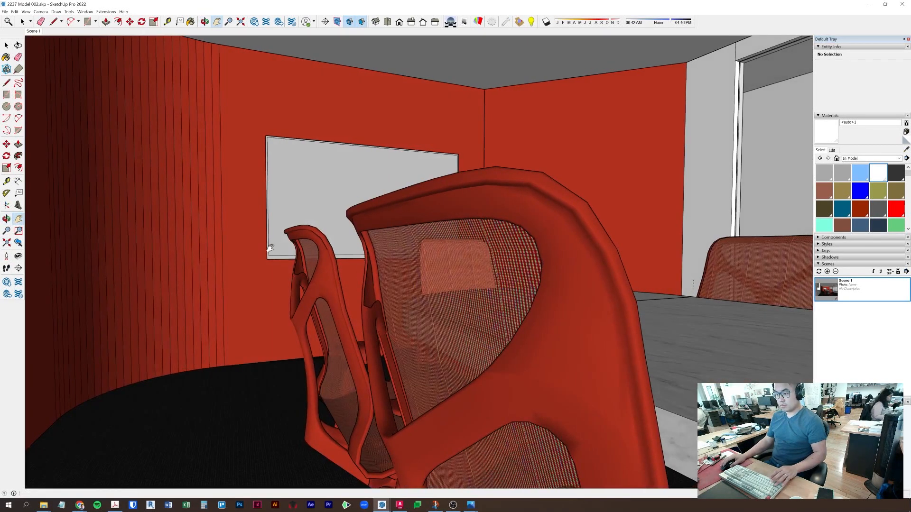
scroll(270, 254, up, 8)
scroll(303, 256, down, 2)
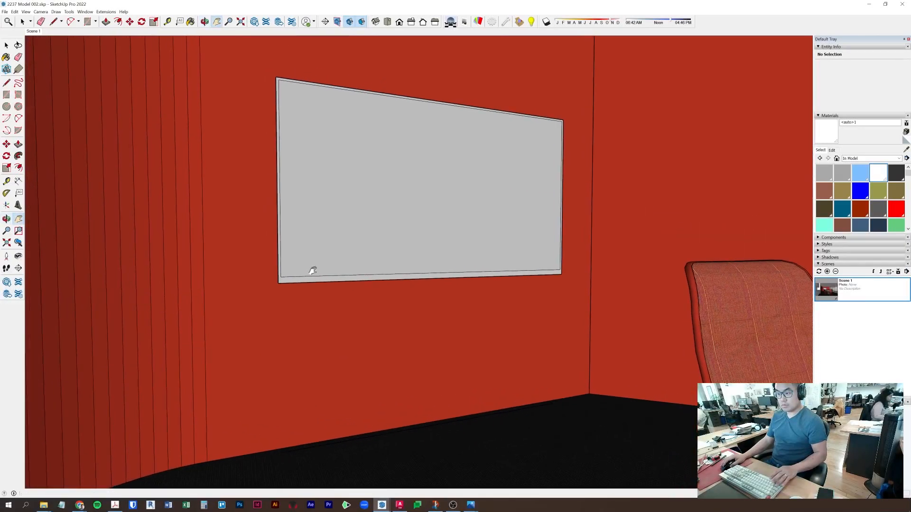
scroll(313, 271, up, 2)
scroll(341, 275, down, 10)
middle_drag(341, 275, 425, 256)
drag(425, 237, 553, 211)
shift+middle_drag(517, 239, 638, 222)
shift+middle_drag(558, 203, 535, 209)
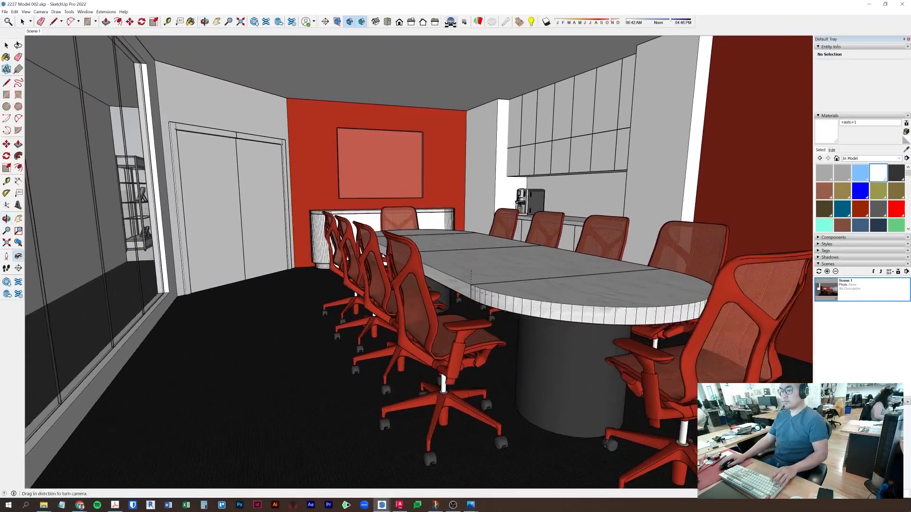
- Walk backward from the table, raise the view, and apply two-point perspective
click(7, 268)
drag(383, 183, 378, 240)
drag(526, 220, 540, 240)
key(o)
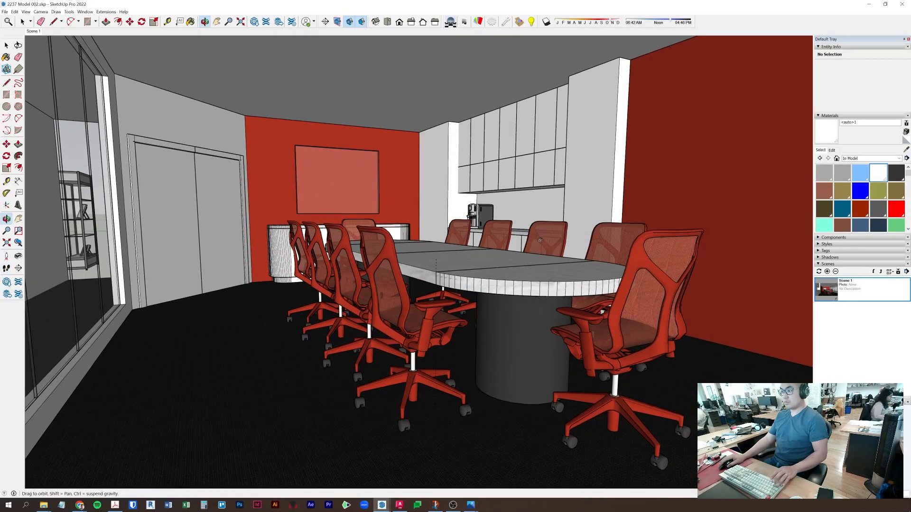
shift+middle_drag(549, 243, 550, 236)
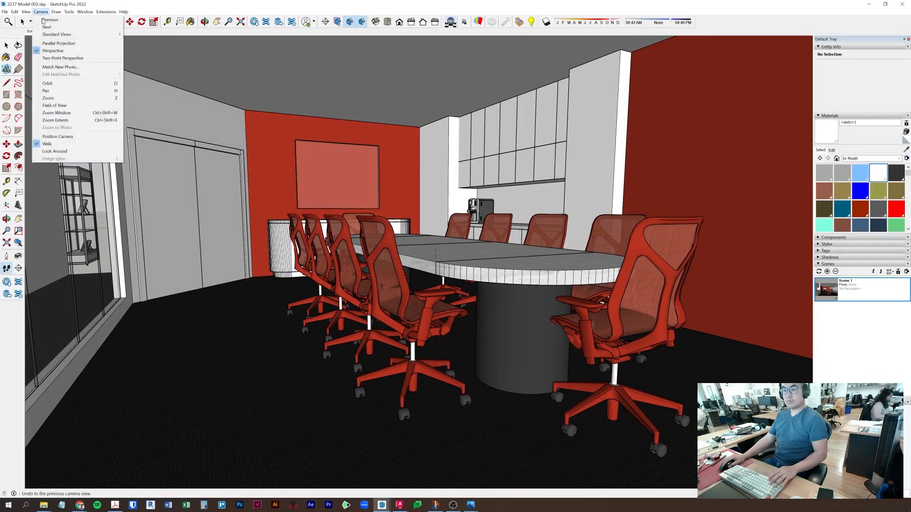
click(45, 58)
- Tilt the view down onto the table, reapplying two-point perspective after each adjustment
shift+middle_drag(462, 278, 454, 254)
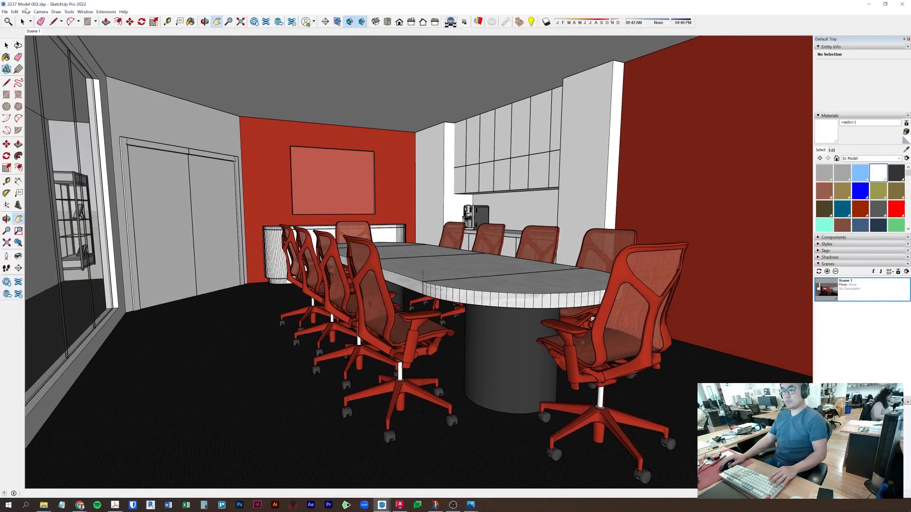
click(41, 12)
click(60, 58)
middle_drag(381, 208, 450, 266)
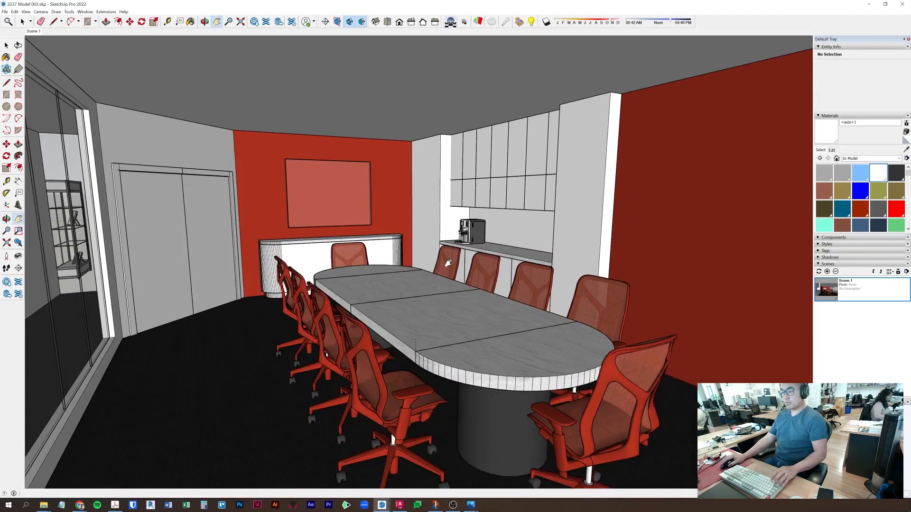
click(41, 12)
click(60, 58)
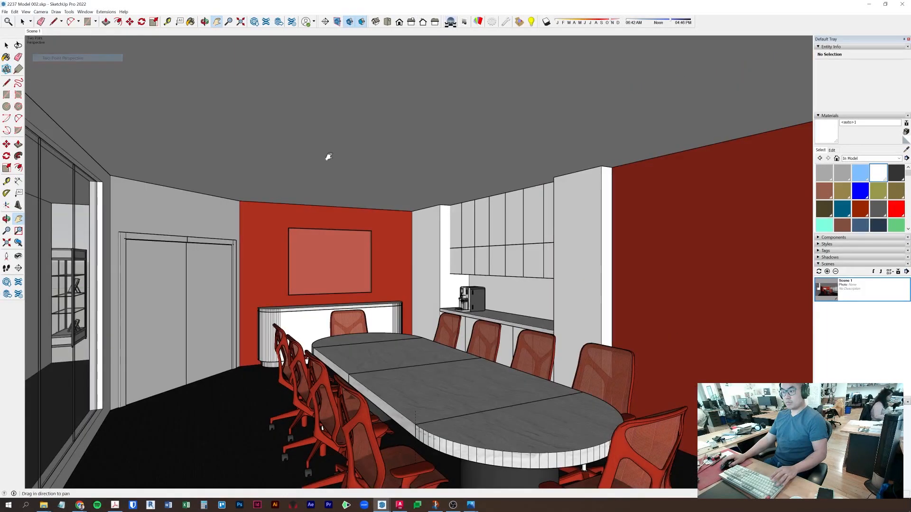
middle_drag(512, 363, 509, 295)
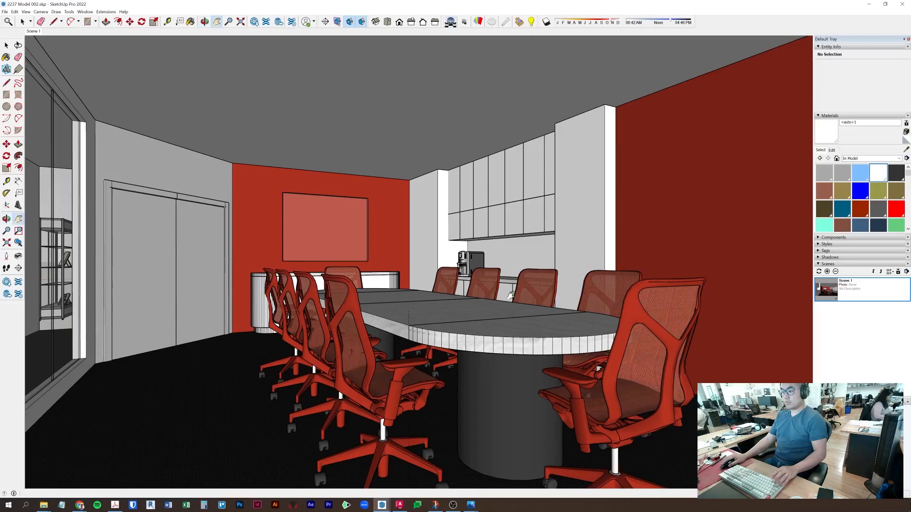
- Orbit toward the chairs and cabinets and straighten the view with two-point perspective
mouse_move(41, 11)
click(60, 58)
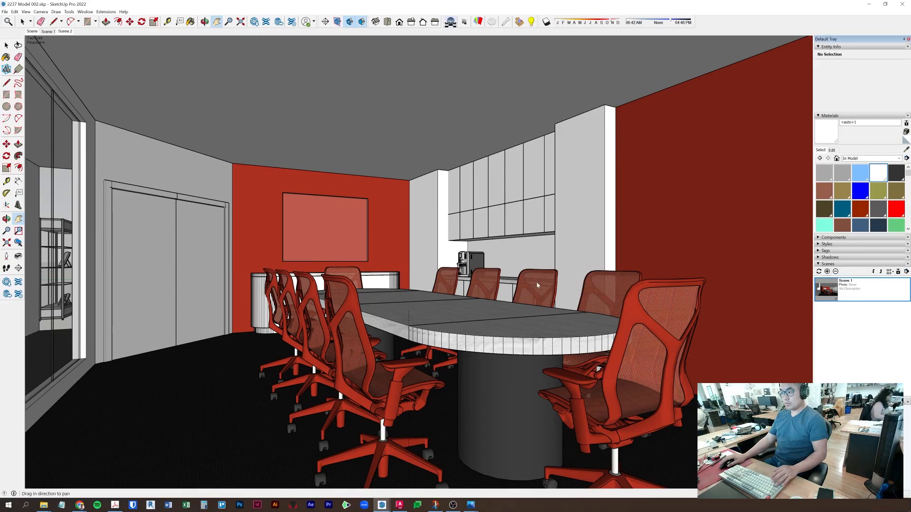
middle_drag(260, 282, 382, 323)
scroll(283, 295, up, 5)
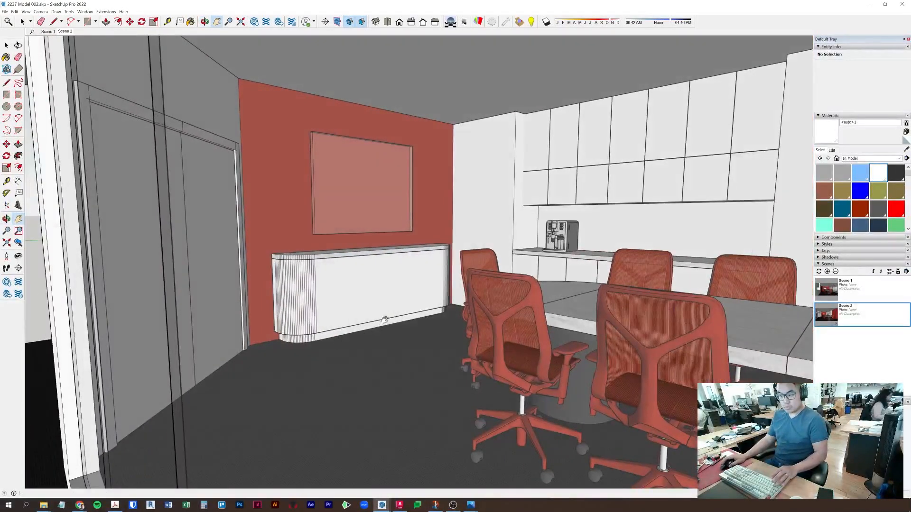
scroll(494, 281, up, 10)
middle_drag(706, 250, 590, 265)
scroll(618, 267, down, 2)
click(40, 11)
click(52, 58)
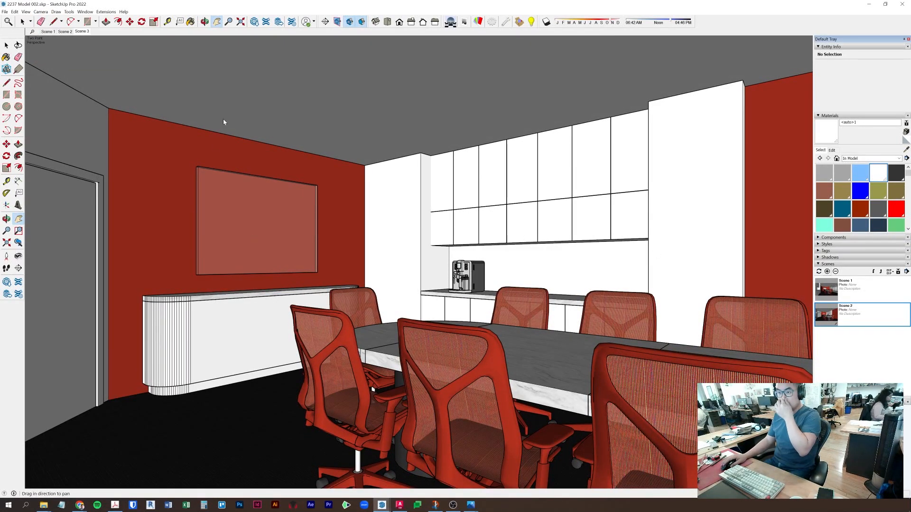
- Save the model as 2237 Model 003.skp and select the cabinet wall component
click(5, 12)
click(22, 50)
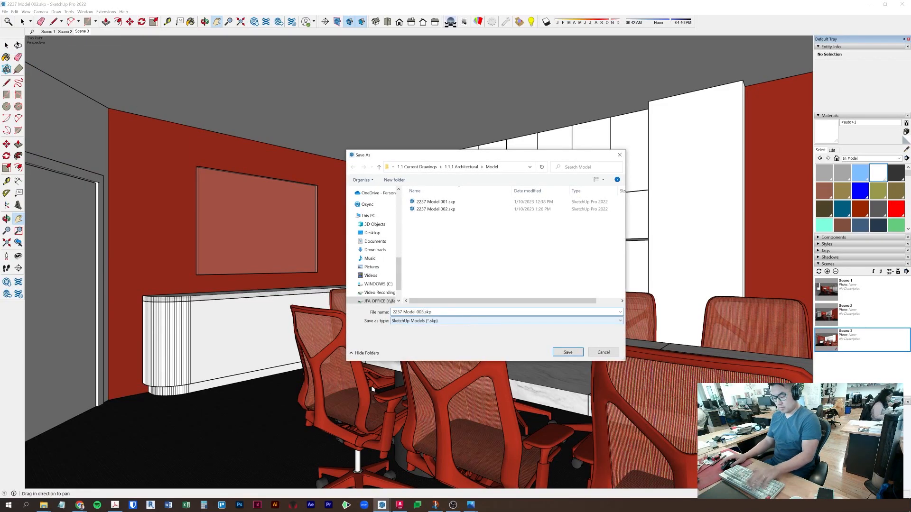
key(Return)
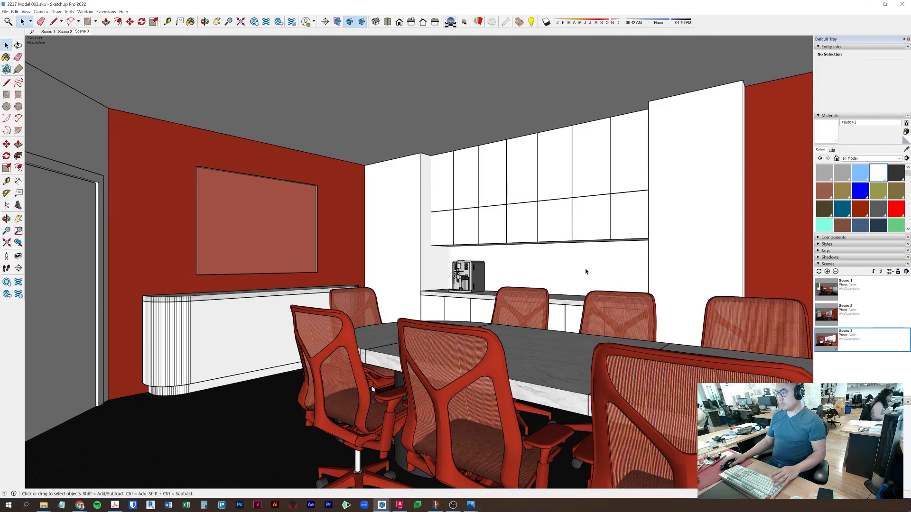
click(568, 266)
scroll(565, 265, up, 3)
- Orbit to an angled view of the cabinet niche, cancelling the unfinished rectangle
middle_drag(563, 264, 642, 214)
scroll(551, 242, up, 4)
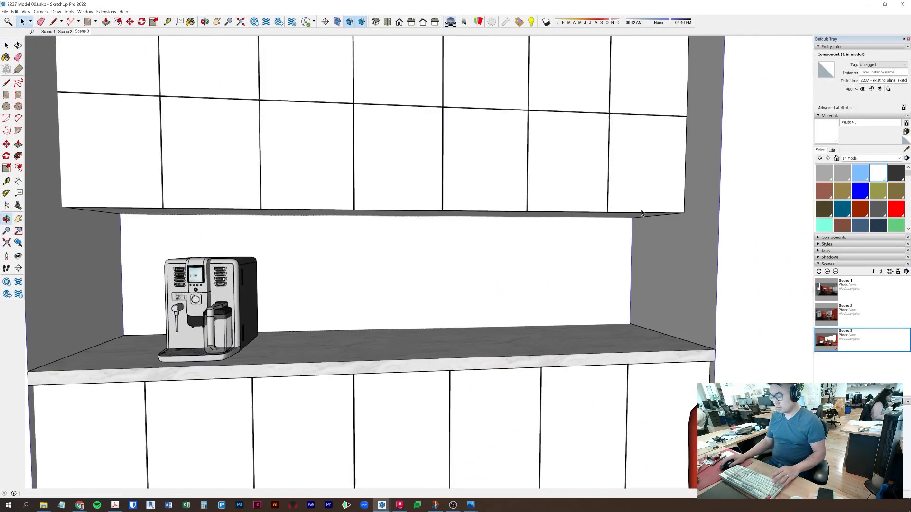
key(Escape)
scroll(537, 294, down, 2)
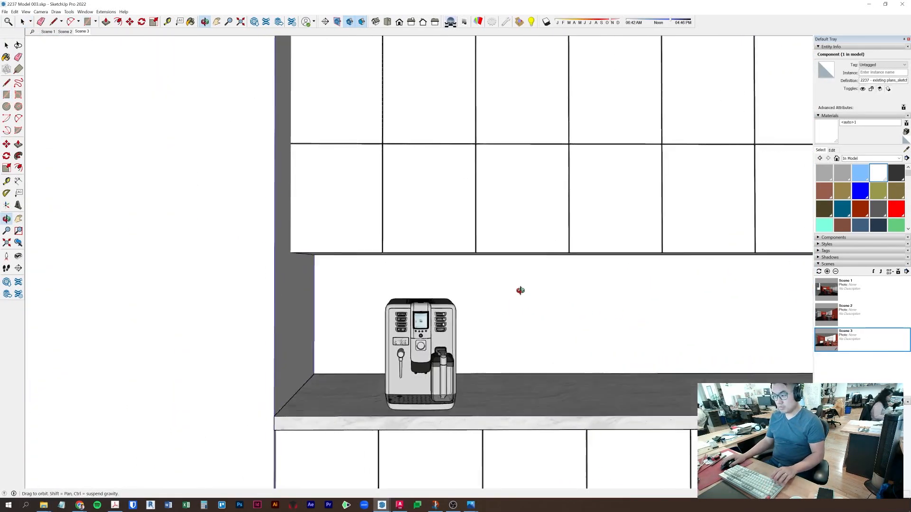
middle_drag(537, 294, 366, 274)
key(p)
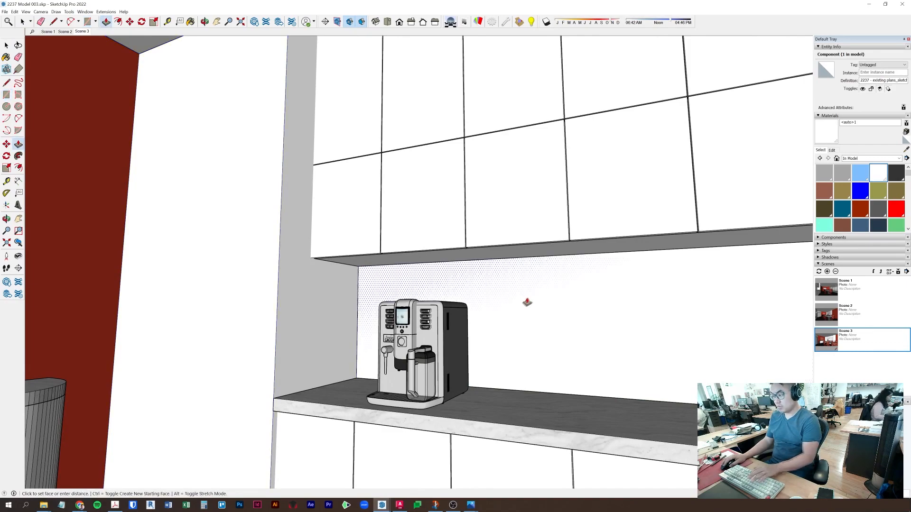
key(space)
- Make the backsplash face behind the coffee machine its own component
double_click(522, 304)
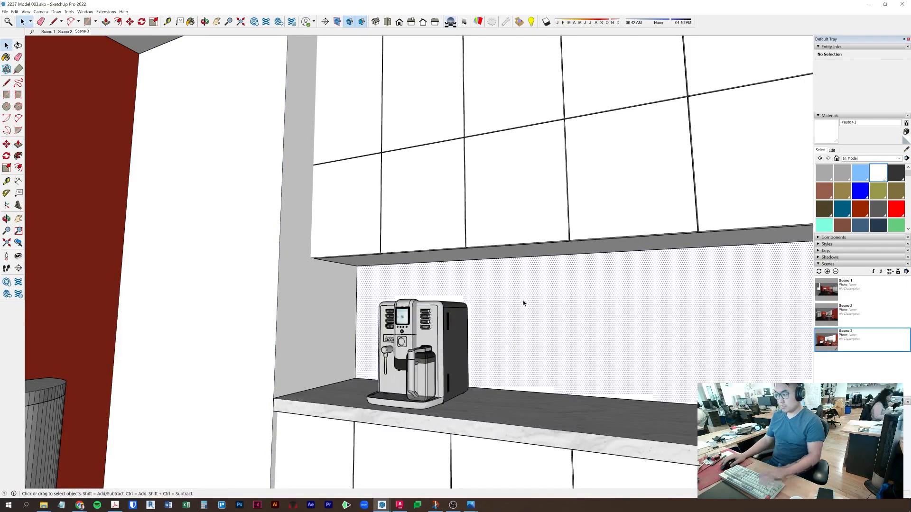
right_click(523, 301)
click(558, 351)
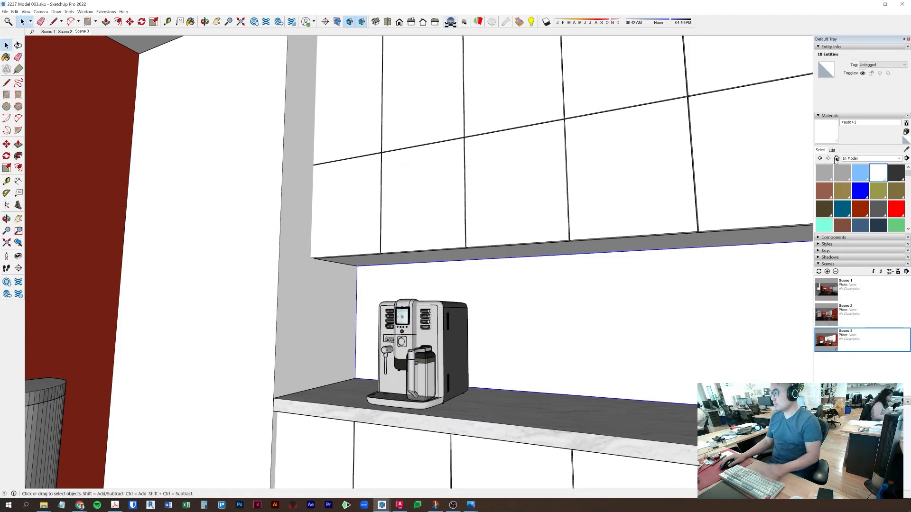
- Paint the backsplash dark red with Color A08 from the Colors collection
click(833, 150)
click(820, 150)
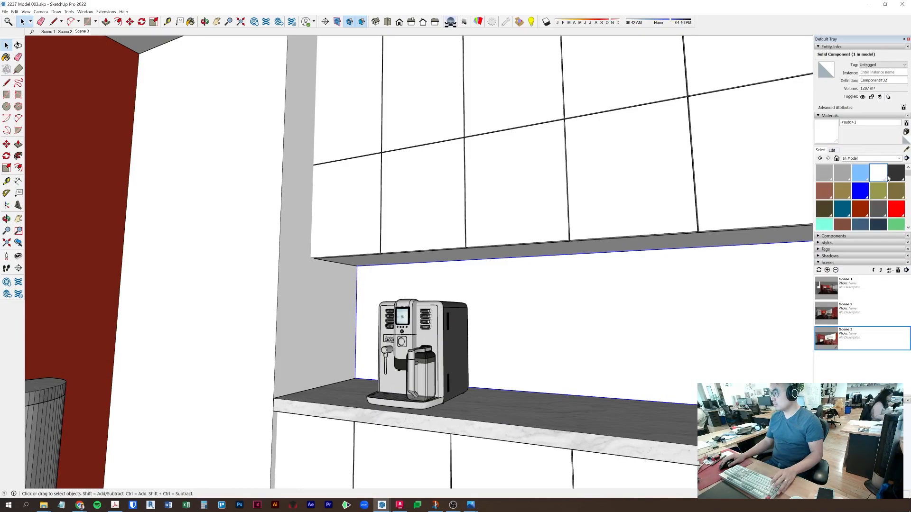
click(864, 159)
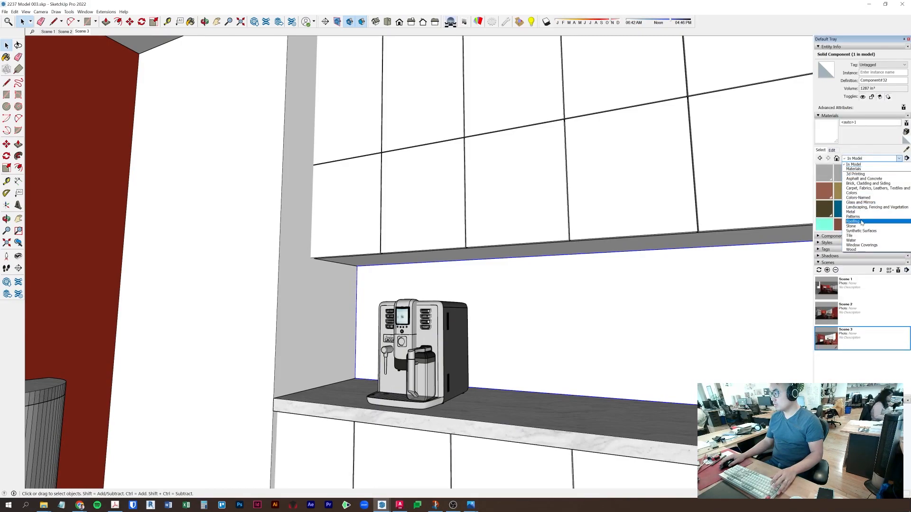
click(863, 194)
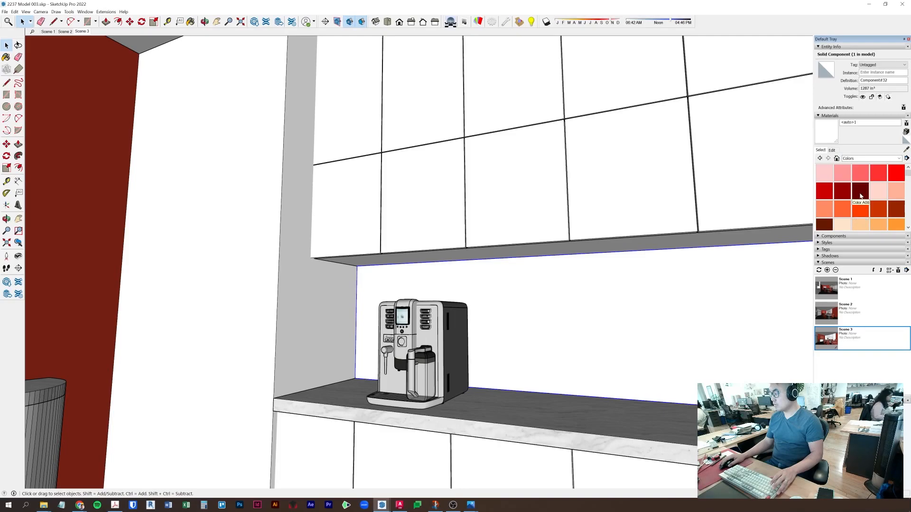
click(861, 192)
click(530, 319)
- Zoom out to the whole cabinet wall, briefly edit the credenza, then switch SketchUp windows
mouse_move(531, 319)
middle_down()
mouse_move(526, 330)
mouse_move(330, 276)
mouse_move(430, 315)
mouse_move(235, 292)
mouse_move(362, 311)
mouse_move(334, 334)
middle_up()
double_click(348, 355)
triple_click(378, 348)
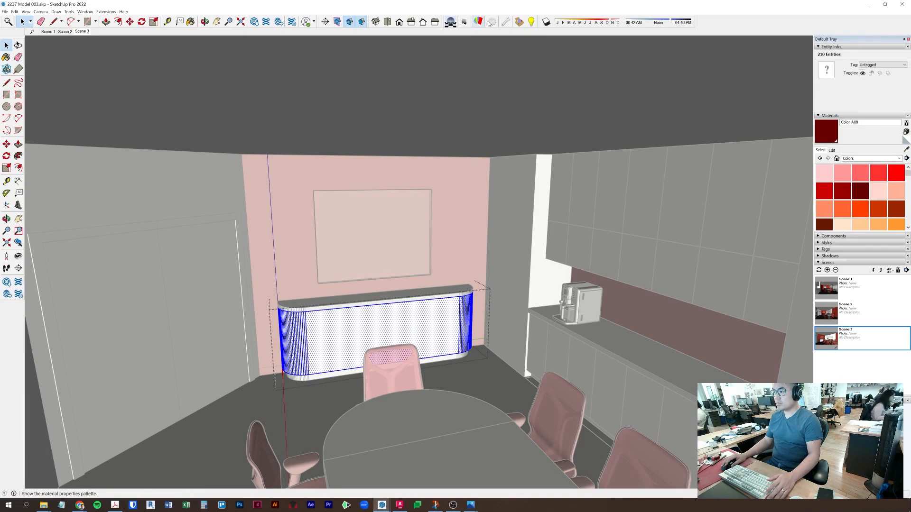
click(465, 373)
click(383, 507)
click(411, 478)
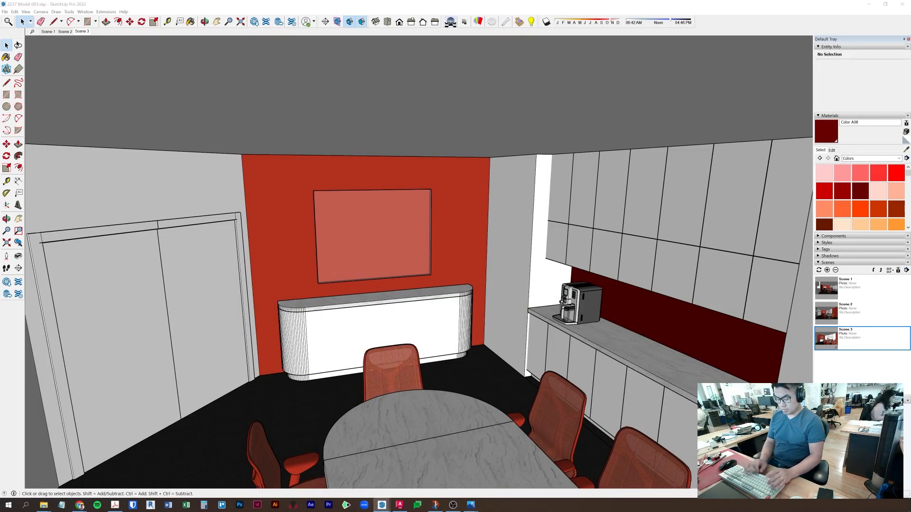
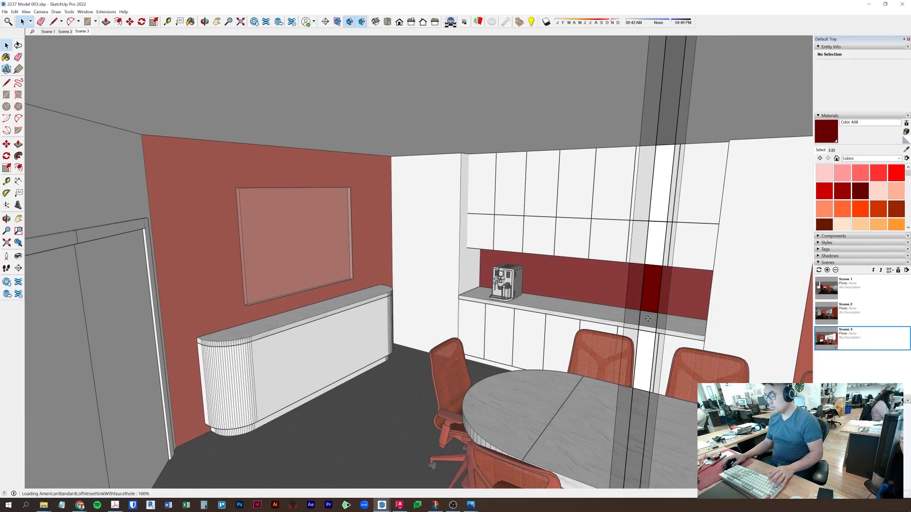
- Drop the vessel sink, delete the double kitchen sink, and set the undermount sink on the countertop end
scroll(648, 318, up, 8)
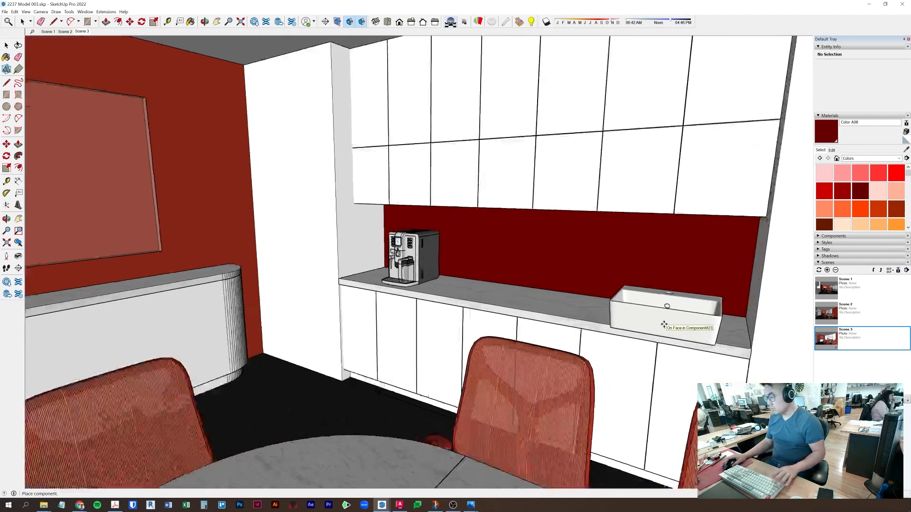
middle_drag(665, 308, 798, 313)
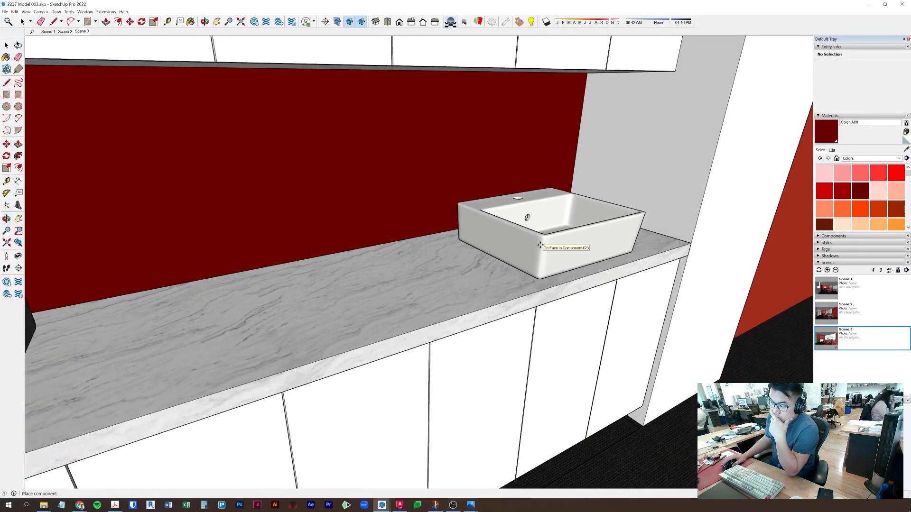
scroll(539, 247, down, 3)
key(space)
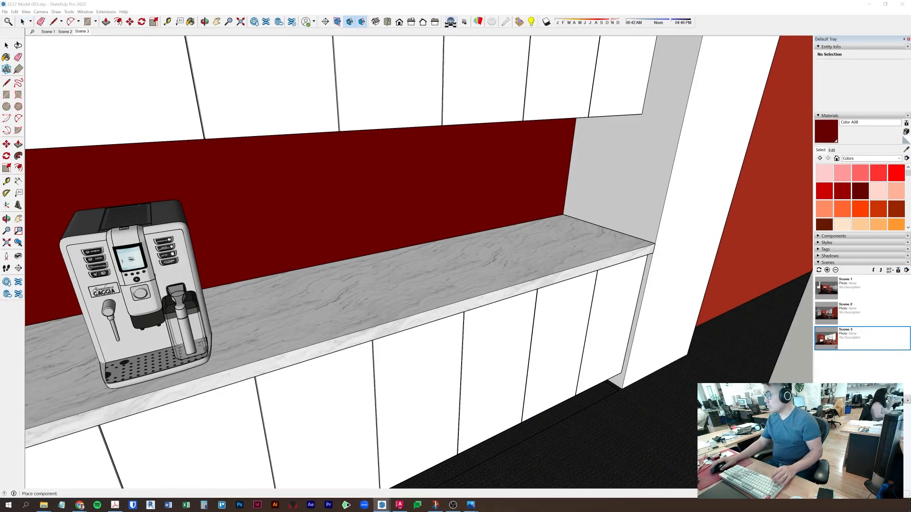
shift+middle_drag(773, 403, 626, 386)
click(452, 370)
key(space)
scroll(470, 352, up, 10)
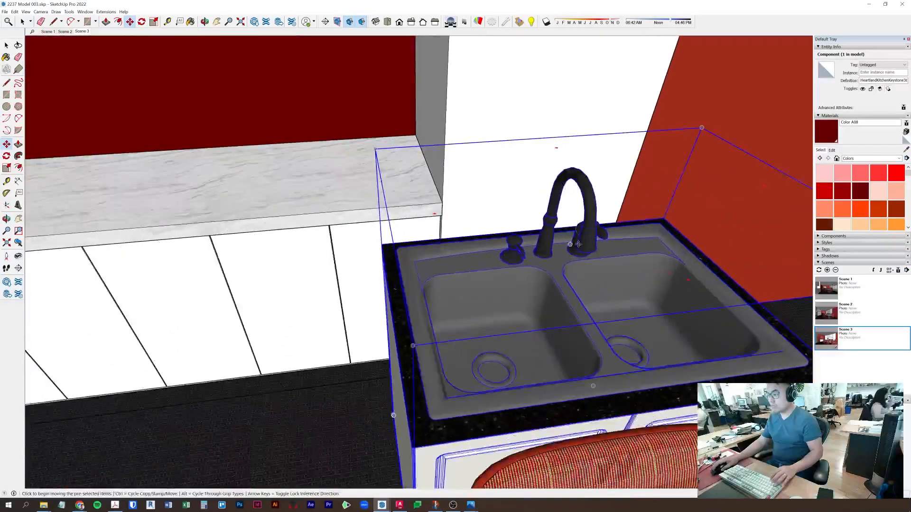
key(Delete)
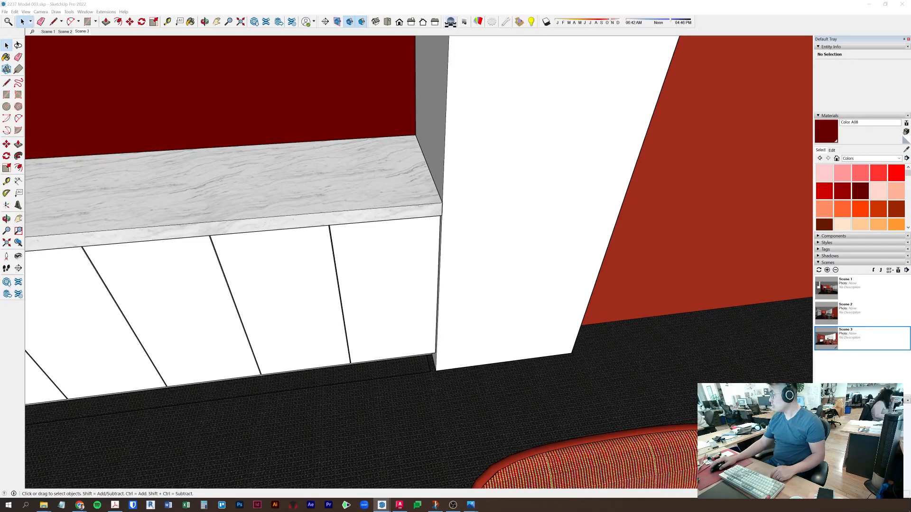
key(ctrl+v)
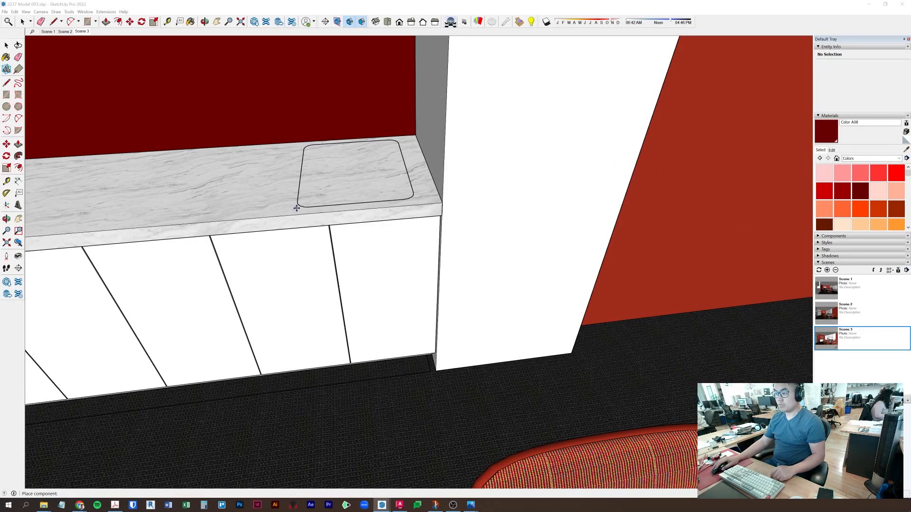
click(264, 210)
middle_drag(284, 195, 415, 201)
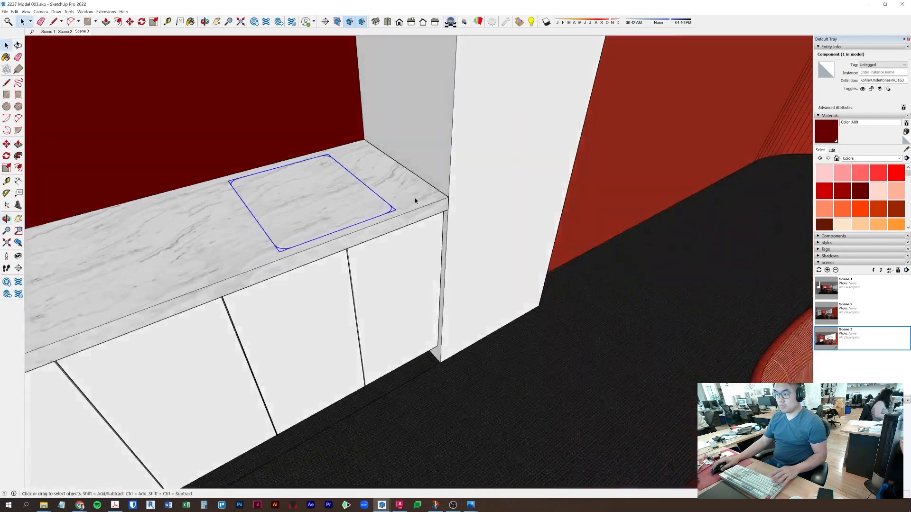
scroll(260, 227, up, 4)
double_click(317, 274)
click(315, 273)
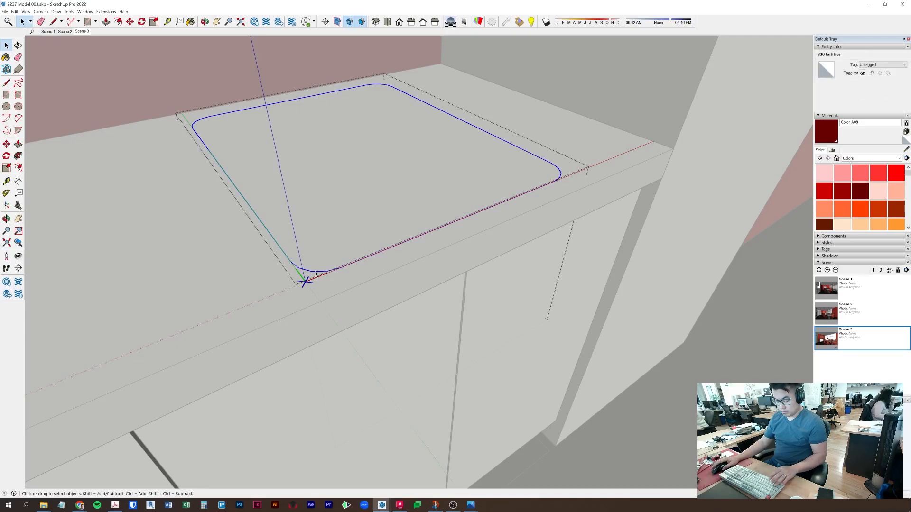
click(233, 286)
click(15, 12)
click(39, 57)
key(p)
click(332, 171)
key(space)
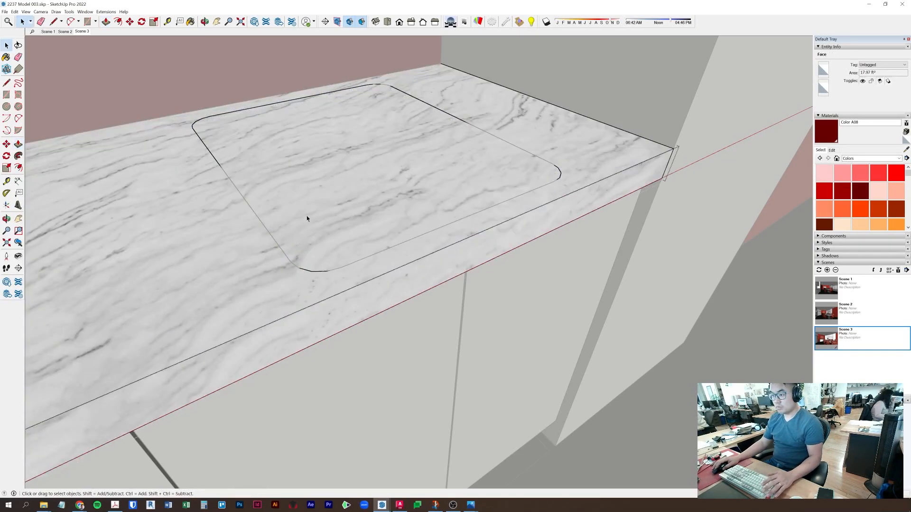
key(Escape)
double_click(336, 219)
key(Escape)
click(306, 272)
double_click(305, 273)
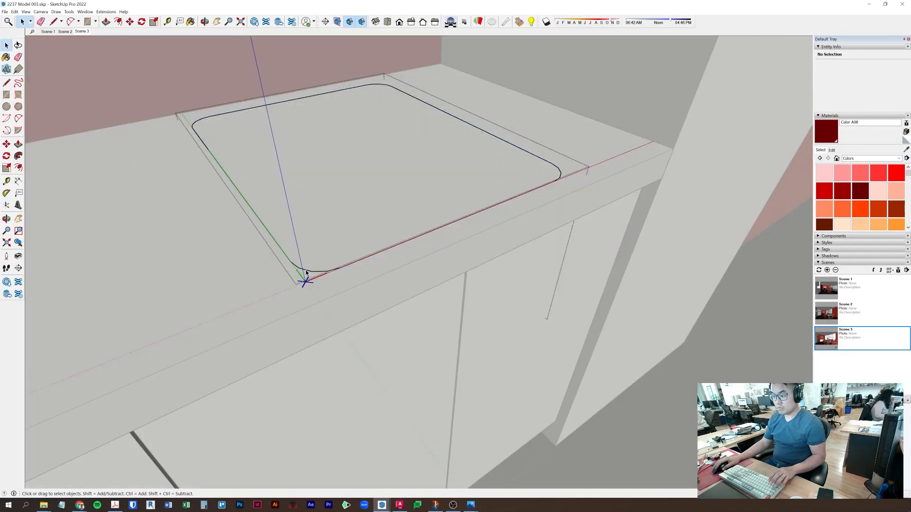
click(304, 271)
double_click(305, 270)
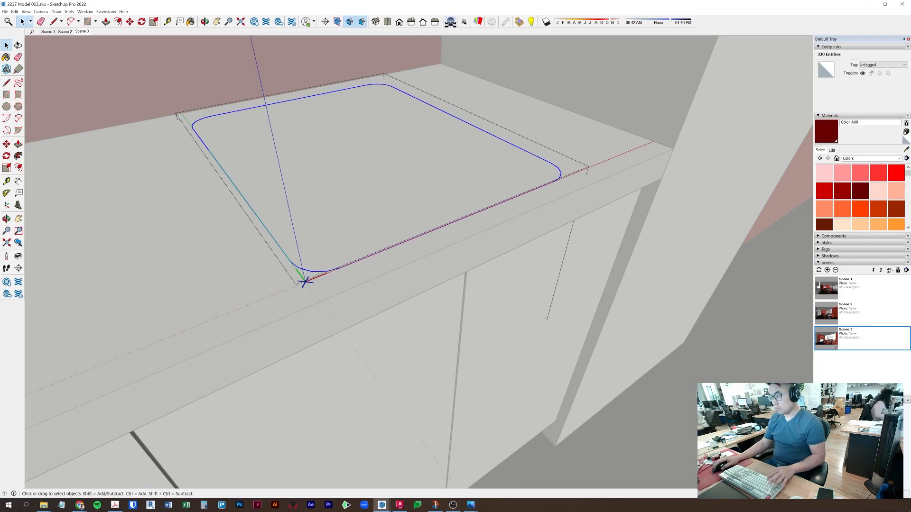
click(716, 396)
key(ctrl+v)
scroll(717, 396, down, 2)
middle_drag(702, 387, 561, 359)
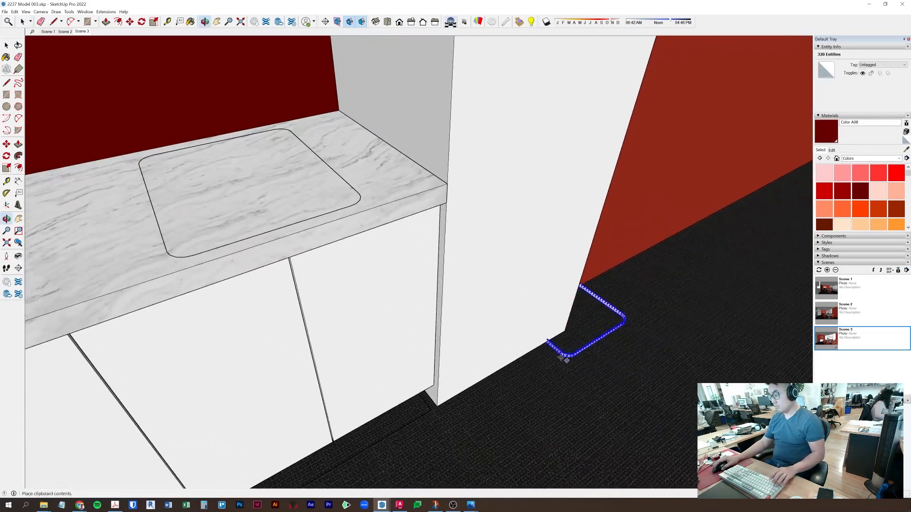
middle_drag(91, 291, 338, 279)
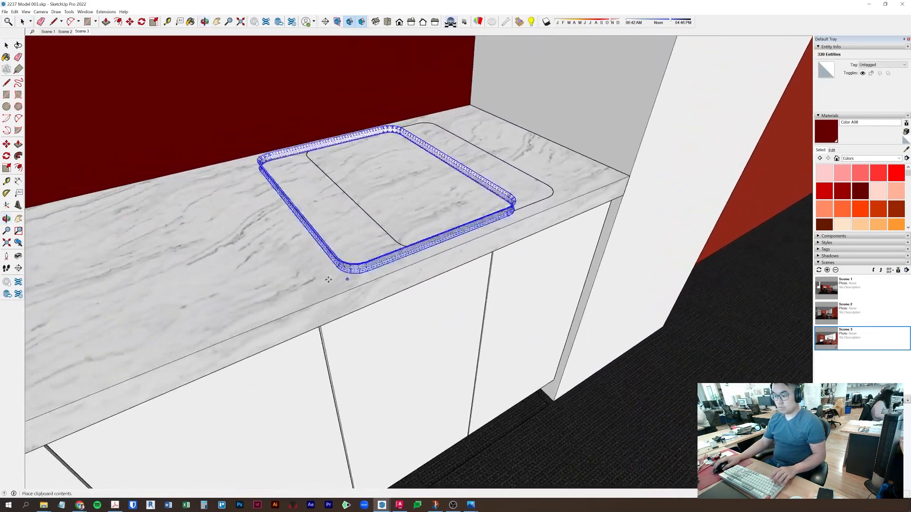
click(127, 350)
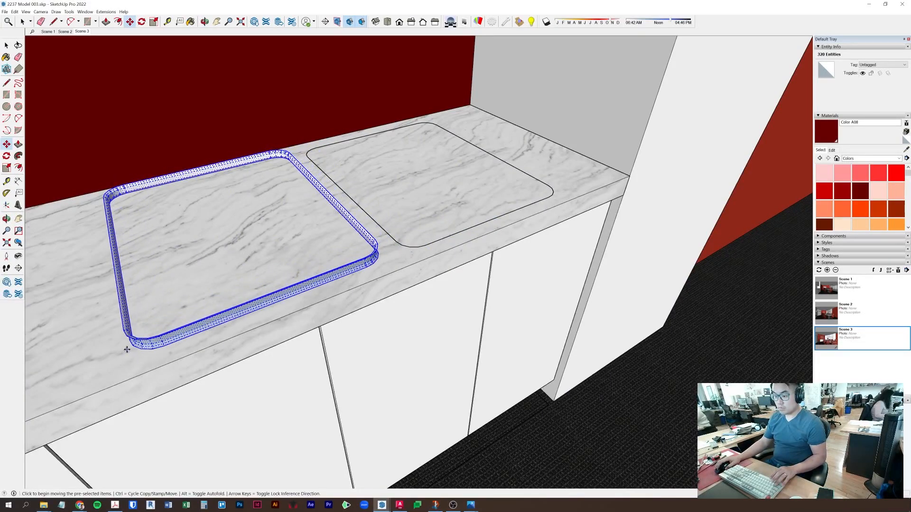
scroll(126, 350, up, 4)
key(space)
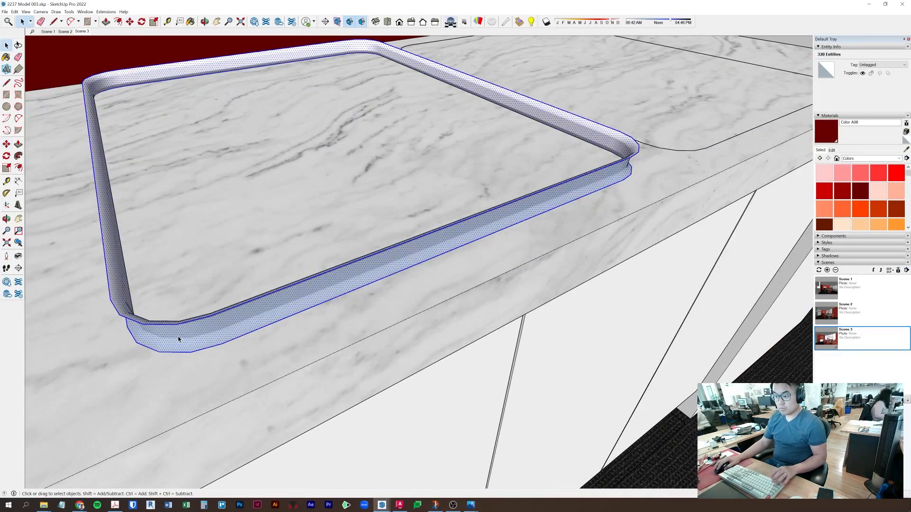
key(Delete)
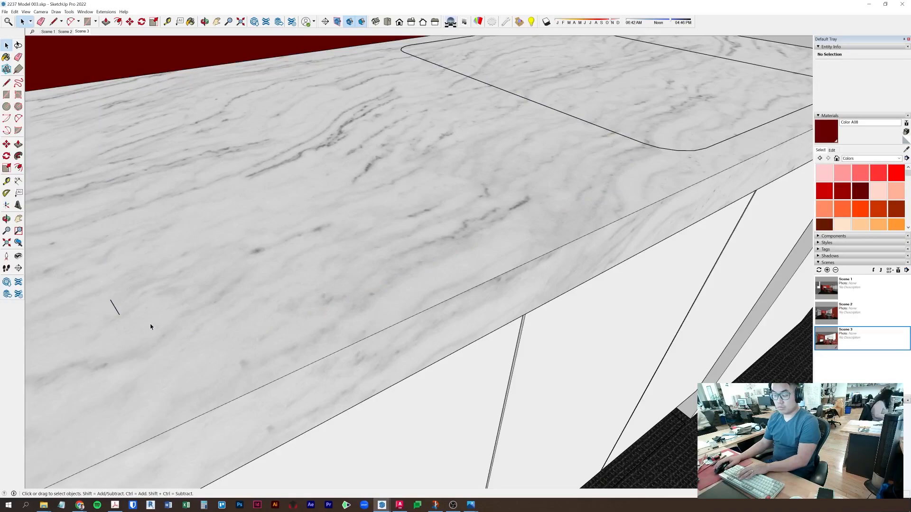
key(ctrl+z)
key(ctrl+y)
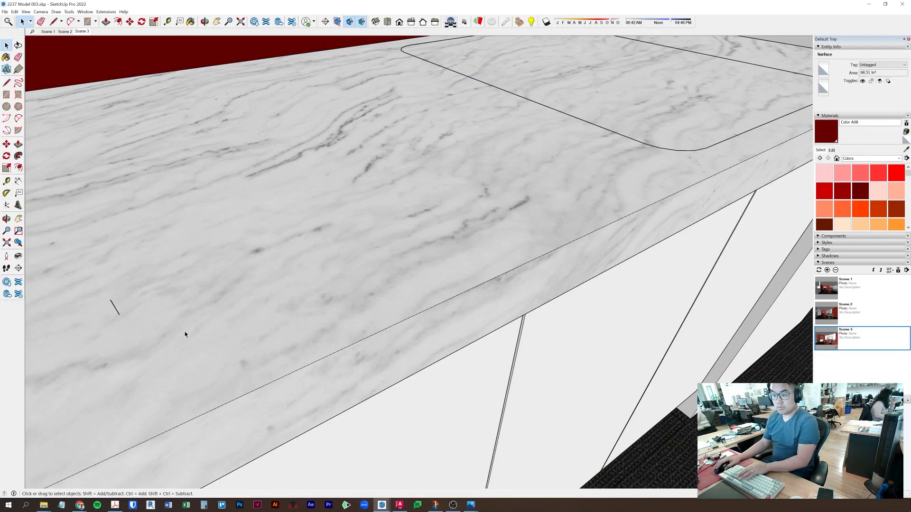
key(ctrl+z)
triple_click(143, 324)
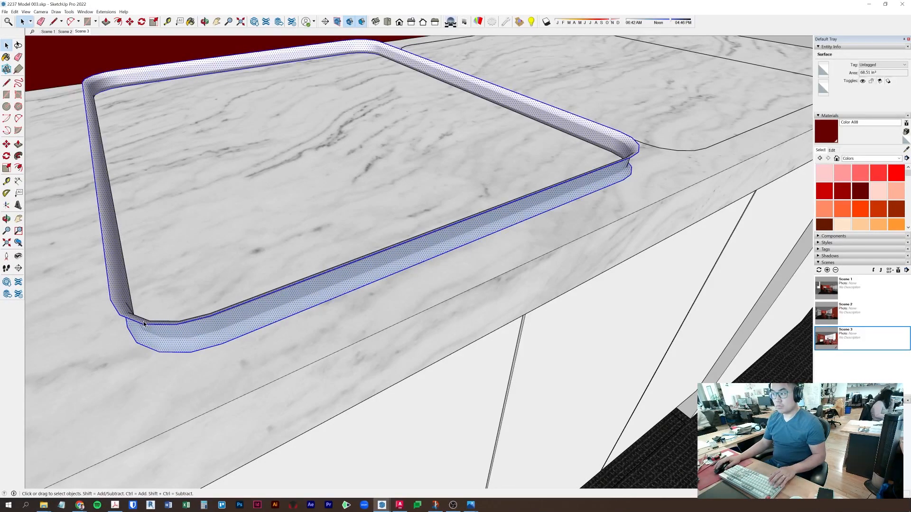
key(Delete)
scroll(299, 274, down, 2)
middle_drag(525, 205, 234, 301)
shift+middle_drag(477, 245, 547, 232)
click(440, 279)
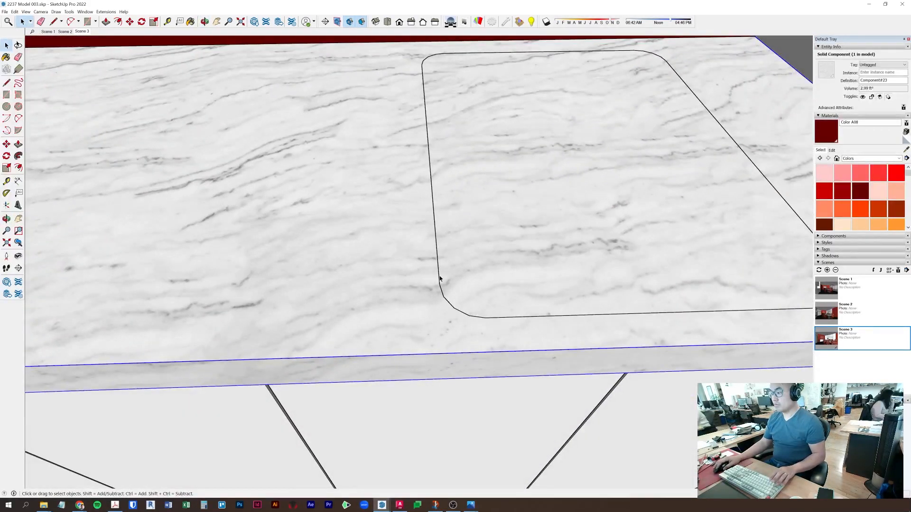
ctrl+click(406, 285)
- Intersect the sink with the countertop using Intersect Faces > With Model
right_click(407, 283)
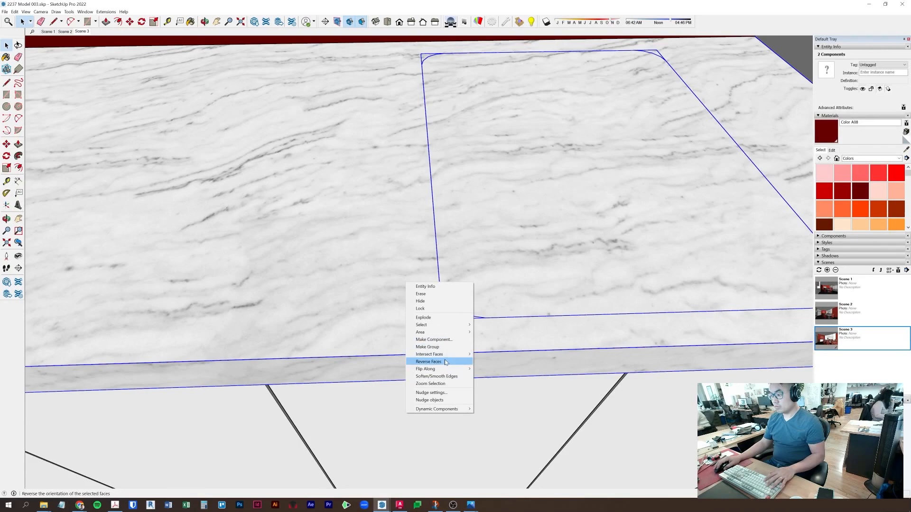
mouse_move(447, 354)
click(502, 355)
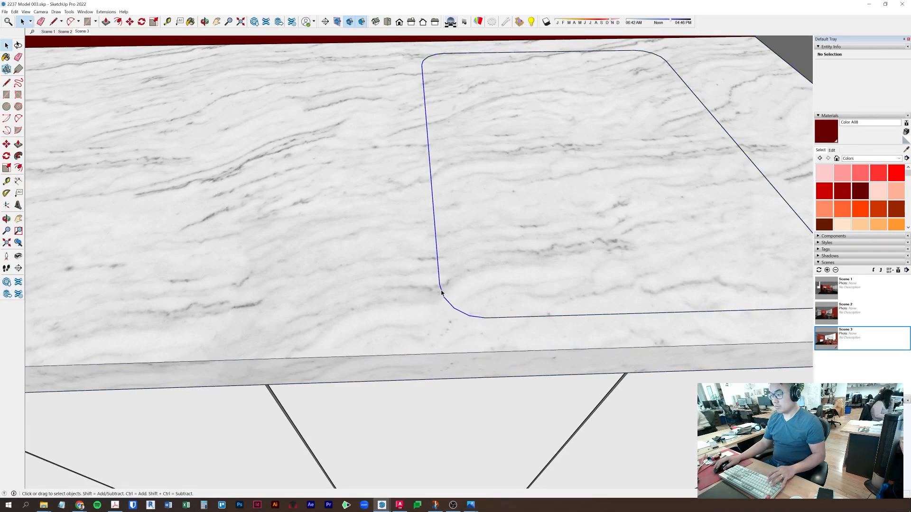
middle_drag(547, 286, 548, 259)
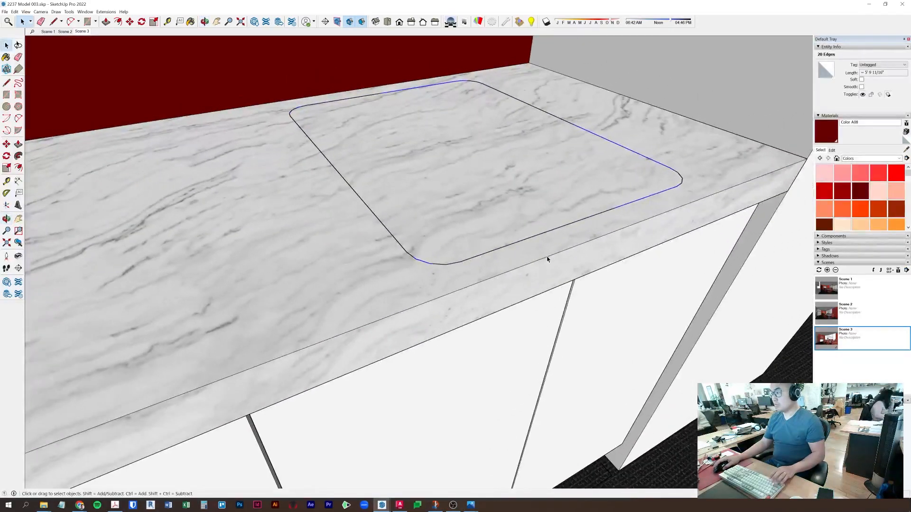
- Paste the outline in place inside the countertop and push it down to open the basin
triple_click(299, 236)
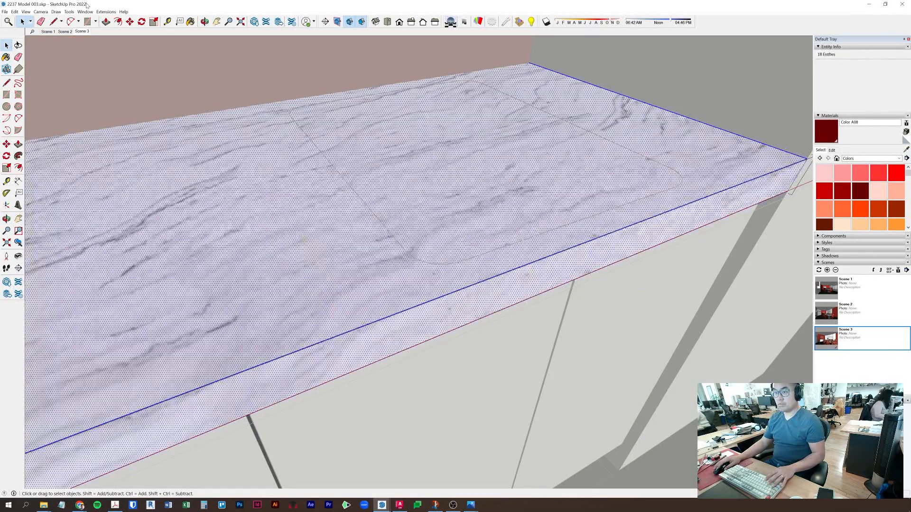
click(15, 12)
click(31, 58)
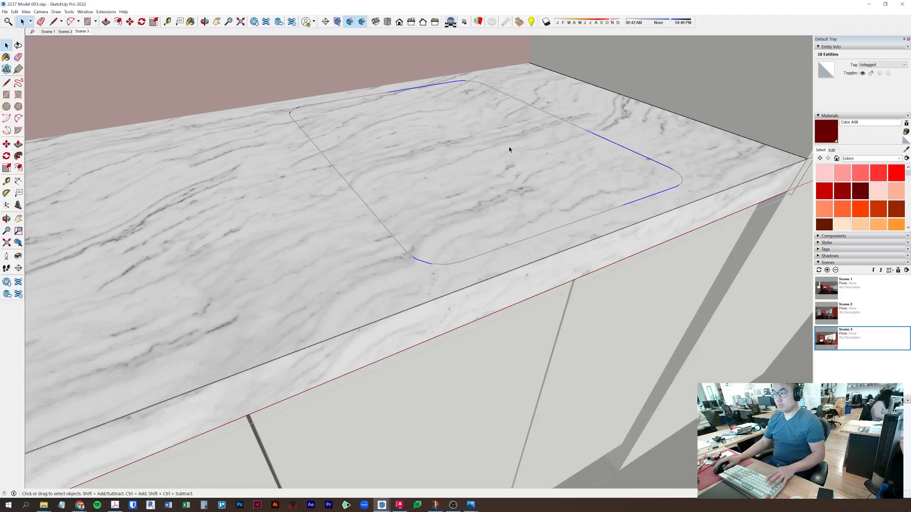
key(p)
click(475, 133)
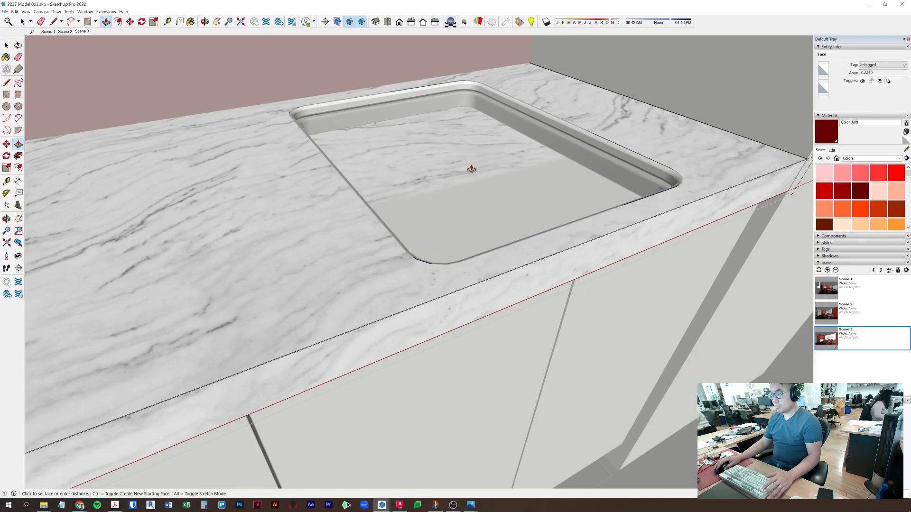
click(453, 195)
click(490, 320)
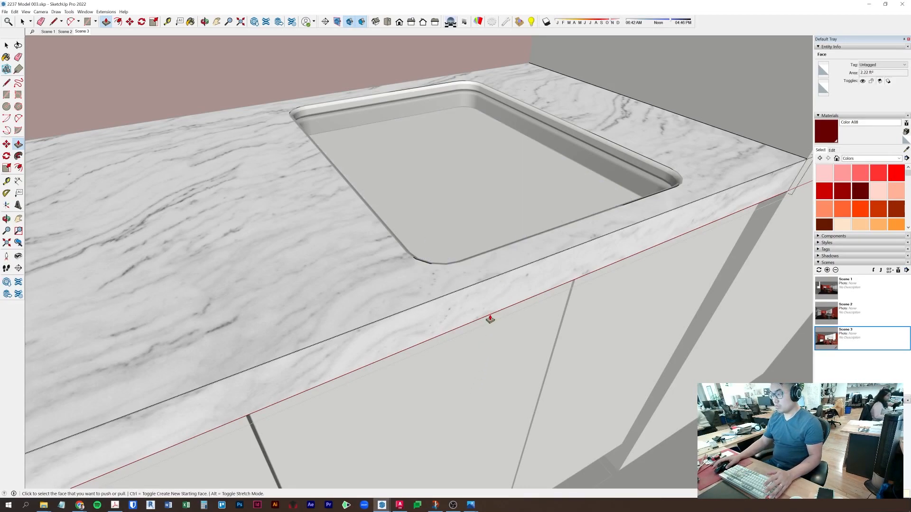
middle_drag(549, 212, 388, 277)
middle_drag(476, 303, 591, 201)
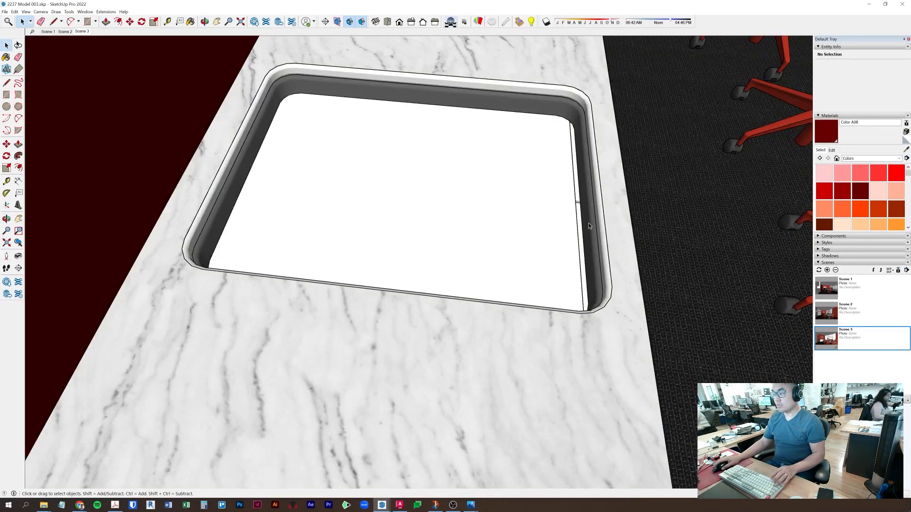
- Look down into the sink and select its bottom face
middle_drag(499, 312, 541, 368)
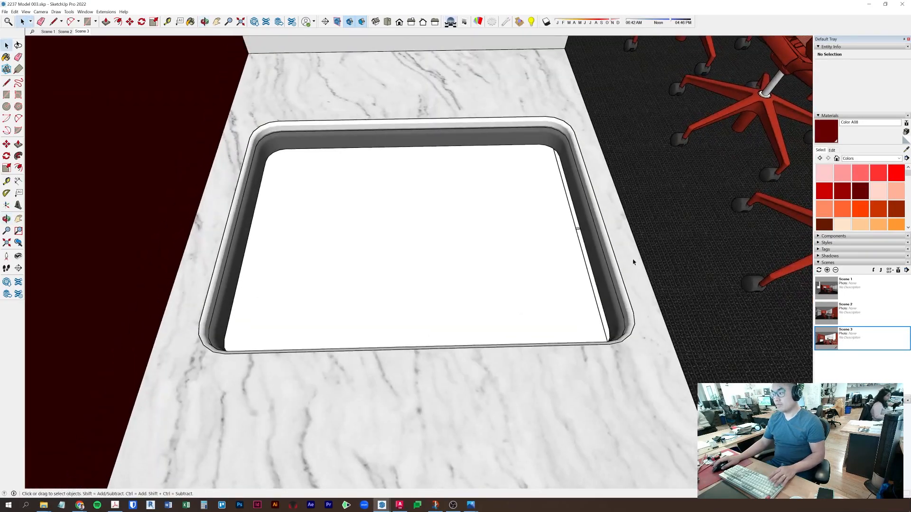
scroll(612, 267, down, 1)
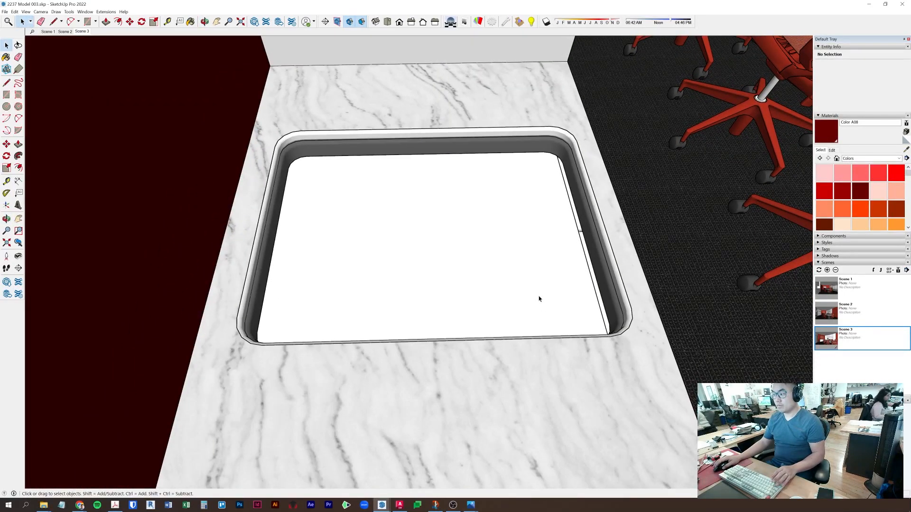
middle_drag(612, 256, 218, 194)
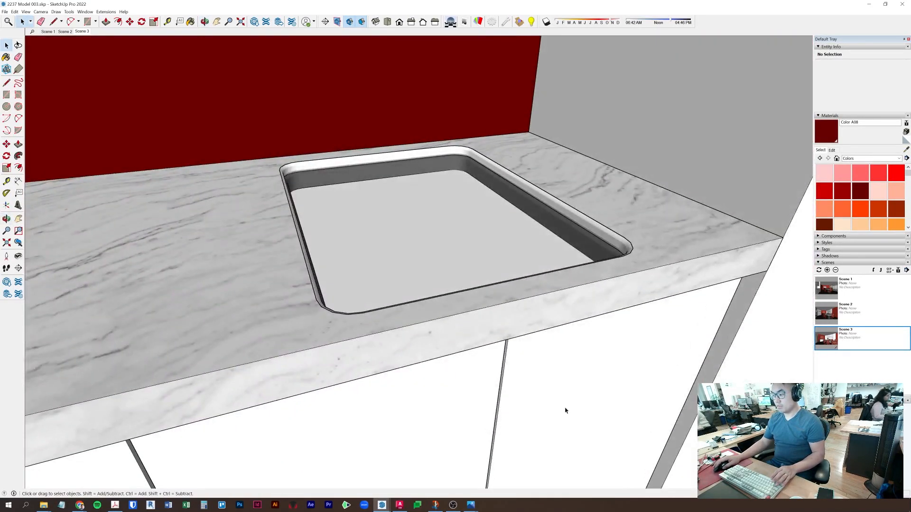
middle_drag(473, 210, 513, 258)
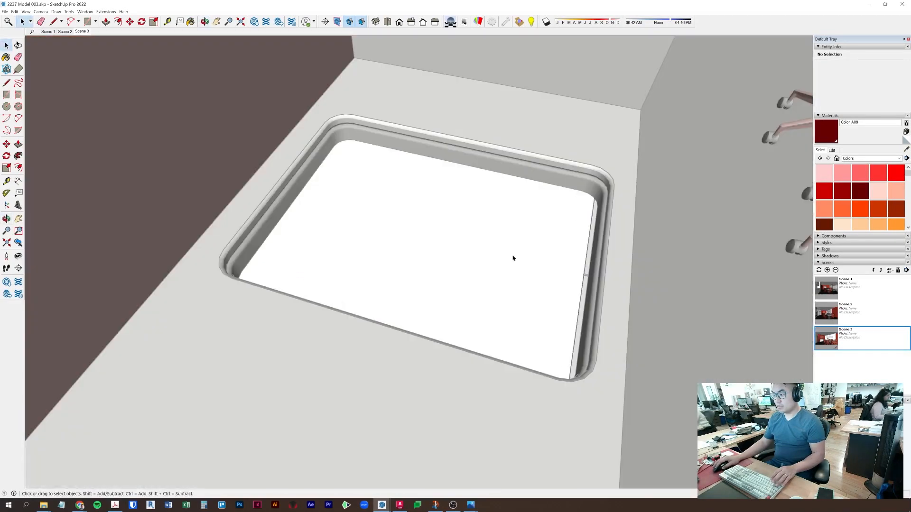
click(486, 254)
key(r)
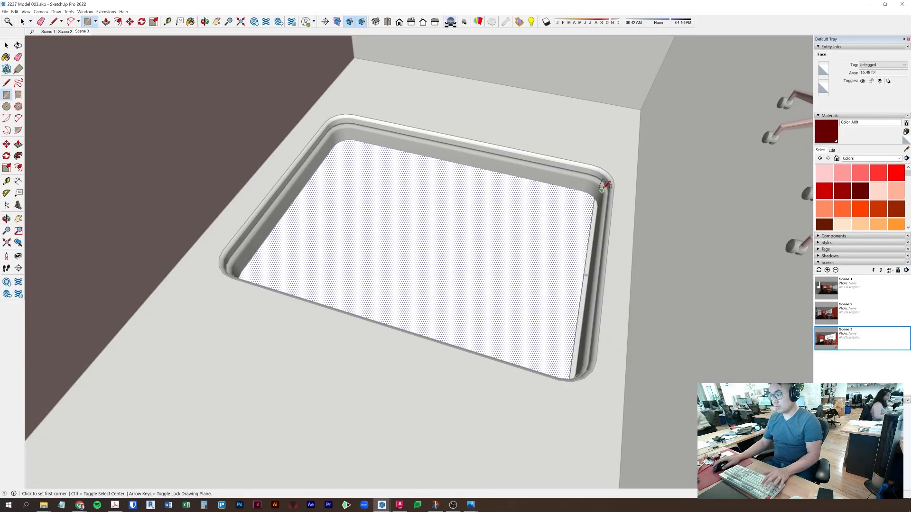
key(space)
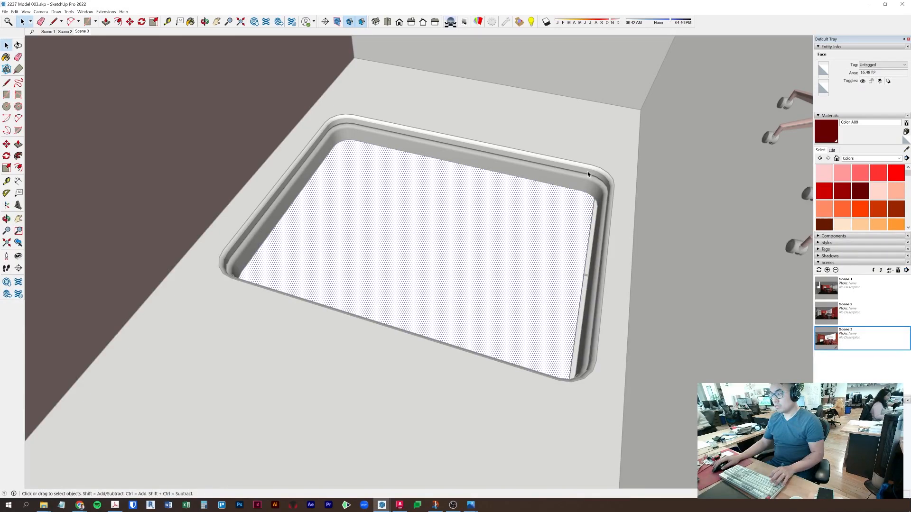
click(591, 166)
middle_drag(577, 216, 288, 255)
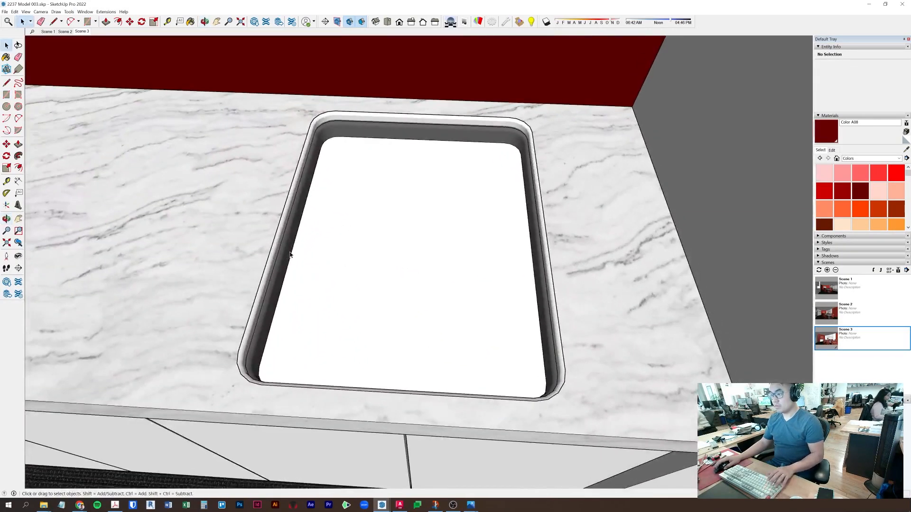
key(r)
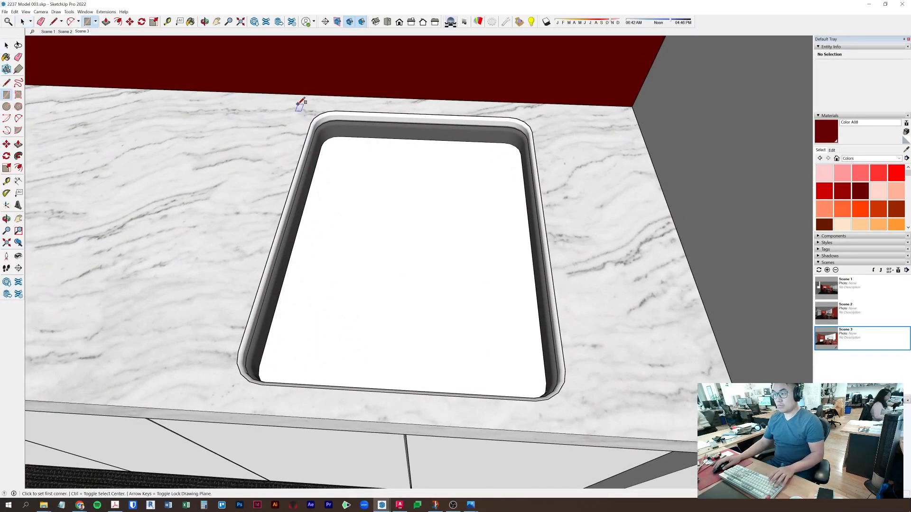
key(space)
- Inside the sink group, draw a rectangle on the bottom and push it down as a recessed drain
double_click(463, 290)
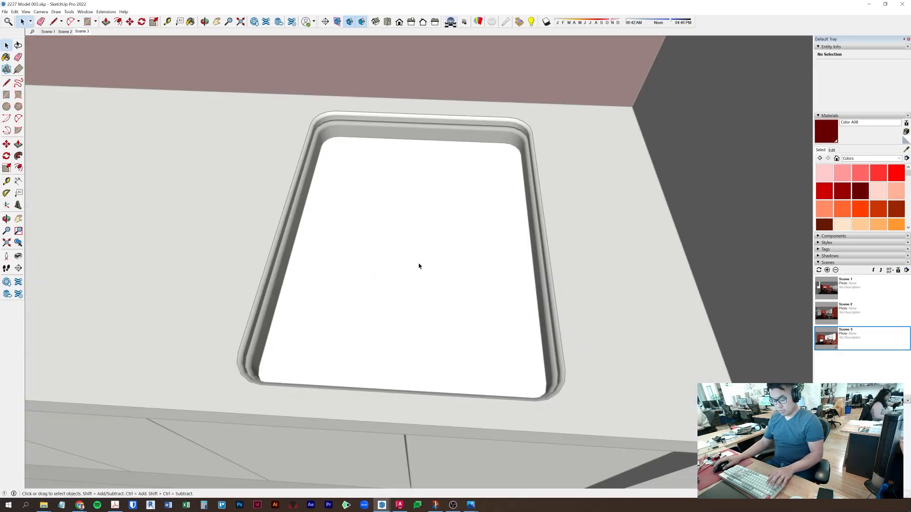
key(r)
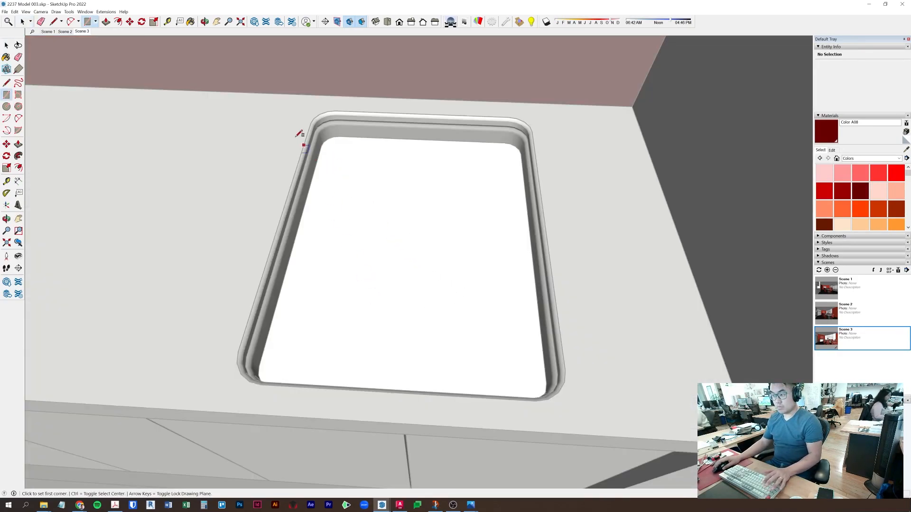
click(331, 146)
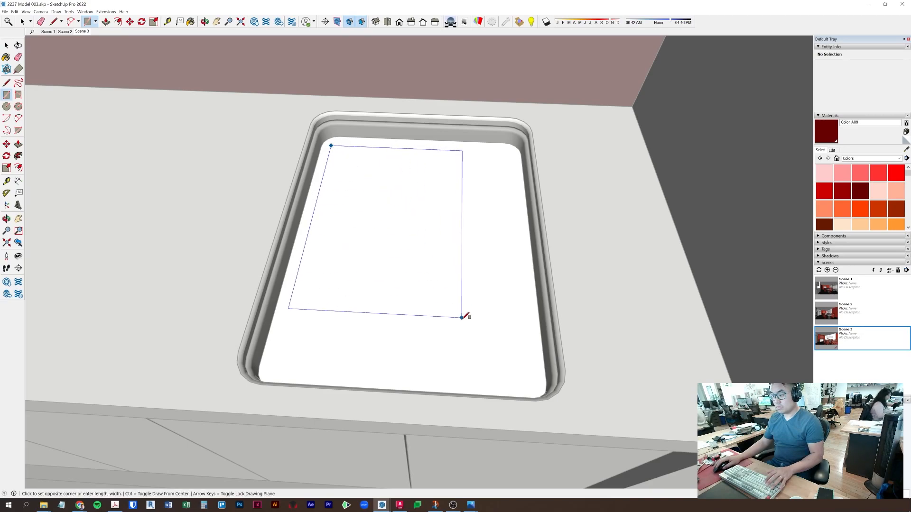
click(528, 389)
key(p)
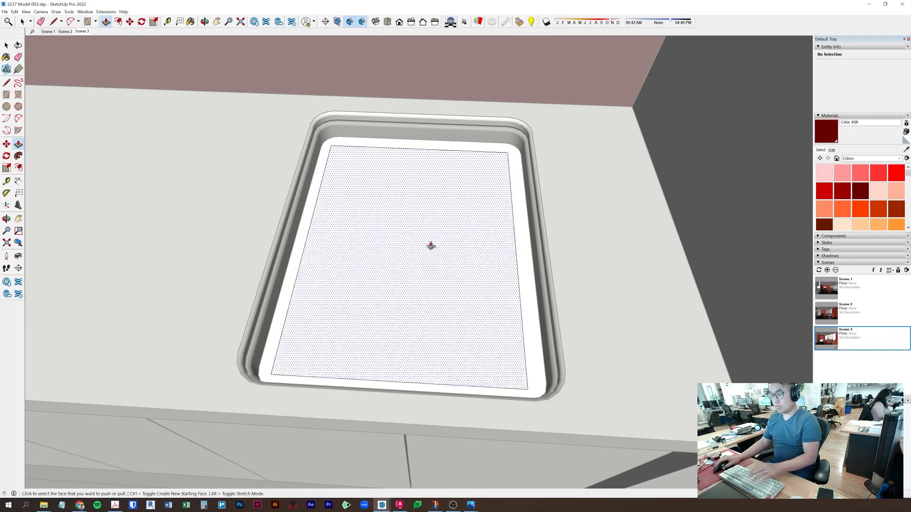
click(488, 250)
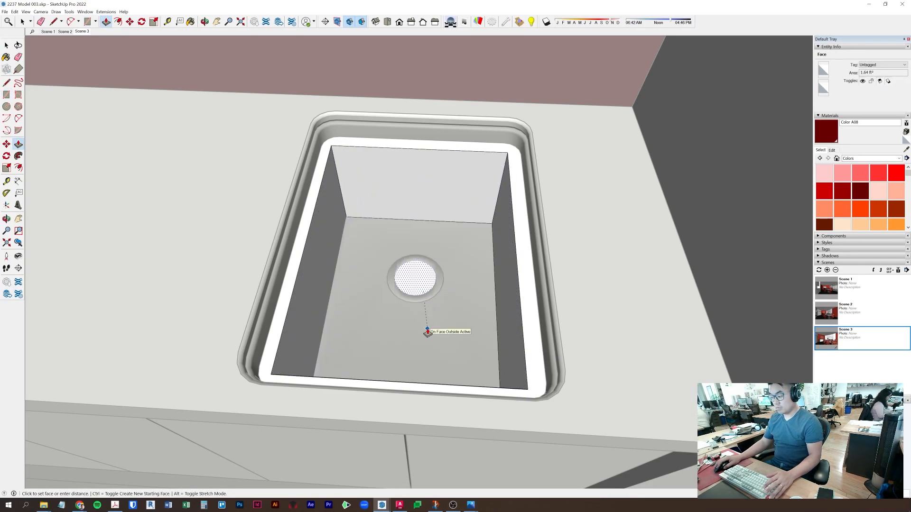
key(Return)
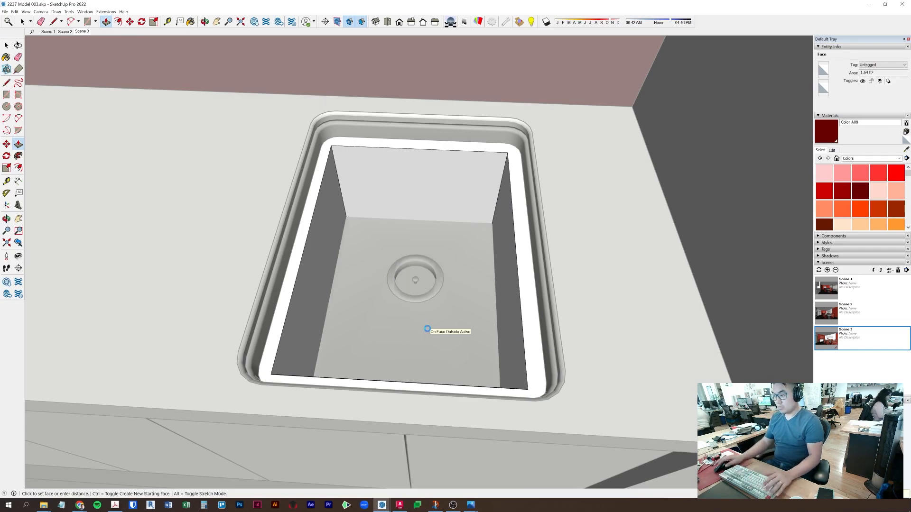
- Push the right, back and left basin walls out flush to the sink edge
click(498, 302)
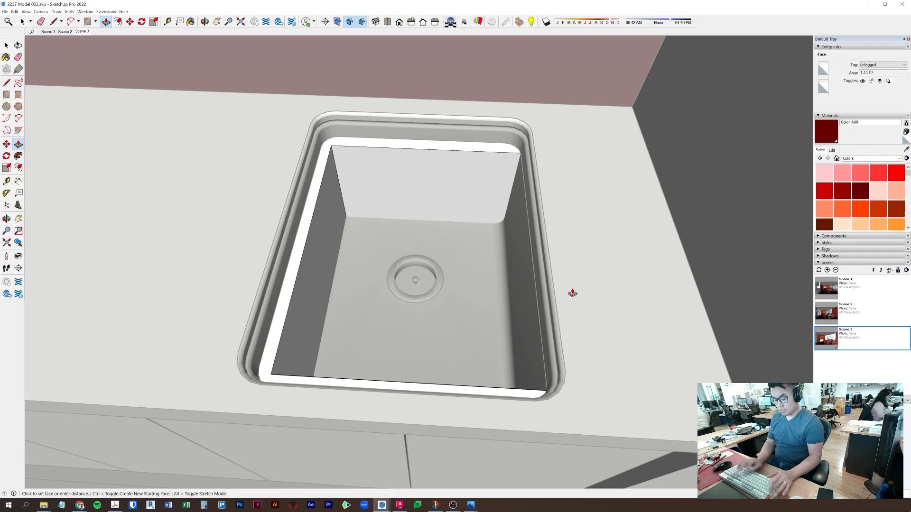
key(ctrl+z)
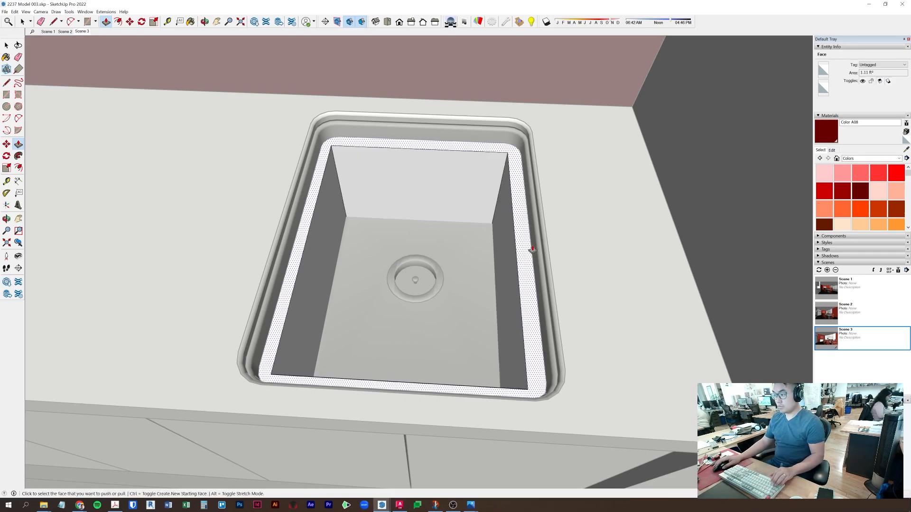
click(509, 261)
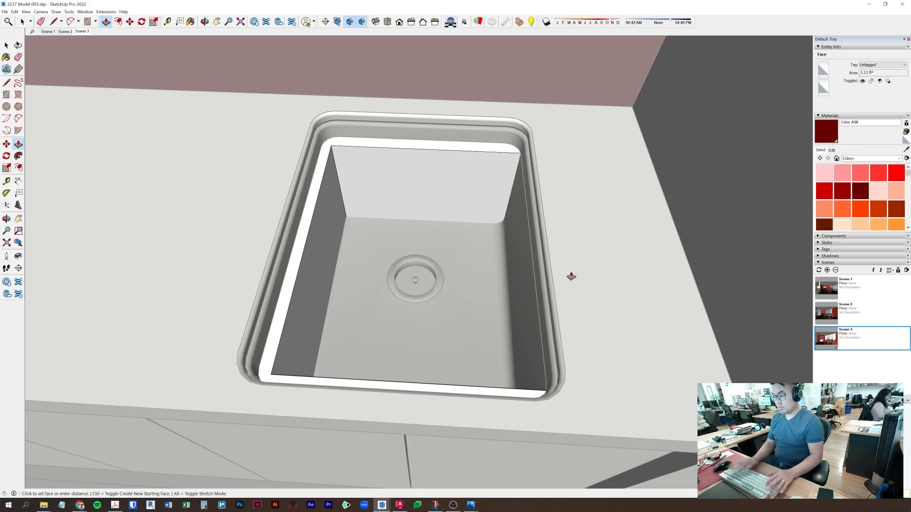
double_click(381, 151)
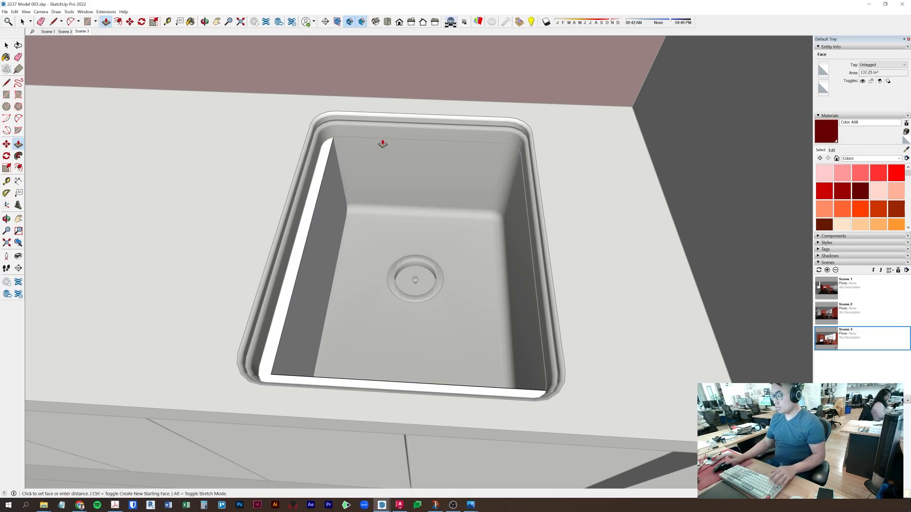
click(382, 143)
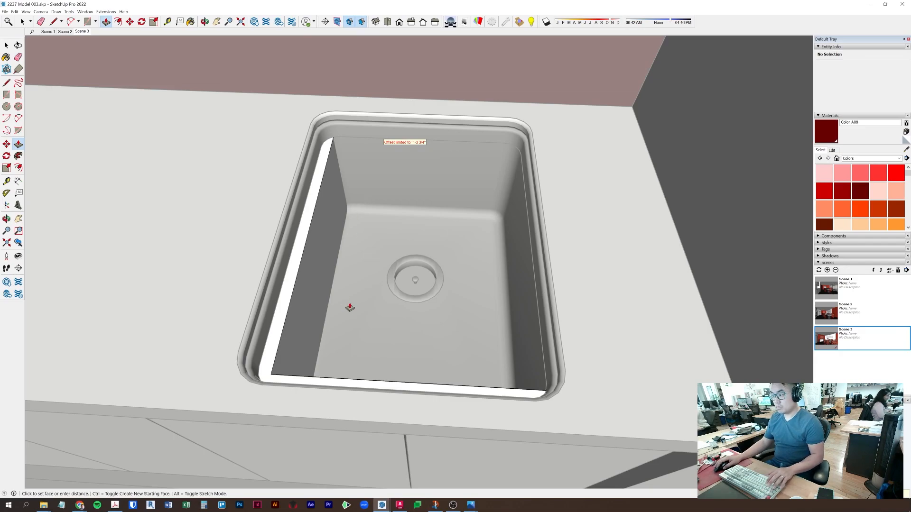
click(319, 248)
click(264, 242)
middle_drag(326, 342, 289, 318)
click(650, 368)
click(664, 337)
- Exit the sink group and select the sink component to inspect it
key(space)
key(Escape)
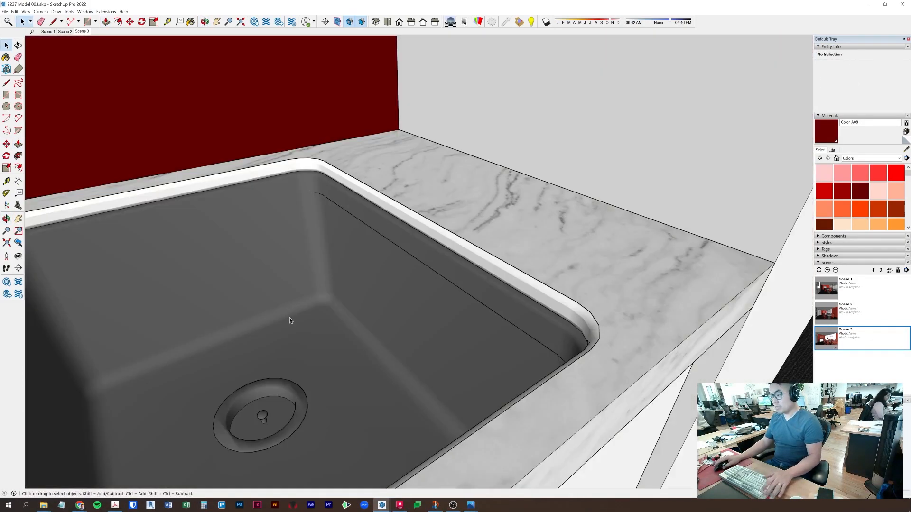
scroll(289, 317, down, 4)
middle_drag(533, 364, 543, 305)
scroll(286, 281, down, 2)
scroll(446, 321, up, 5)
click(448, 325)
scroll(456, 329, up, 3)
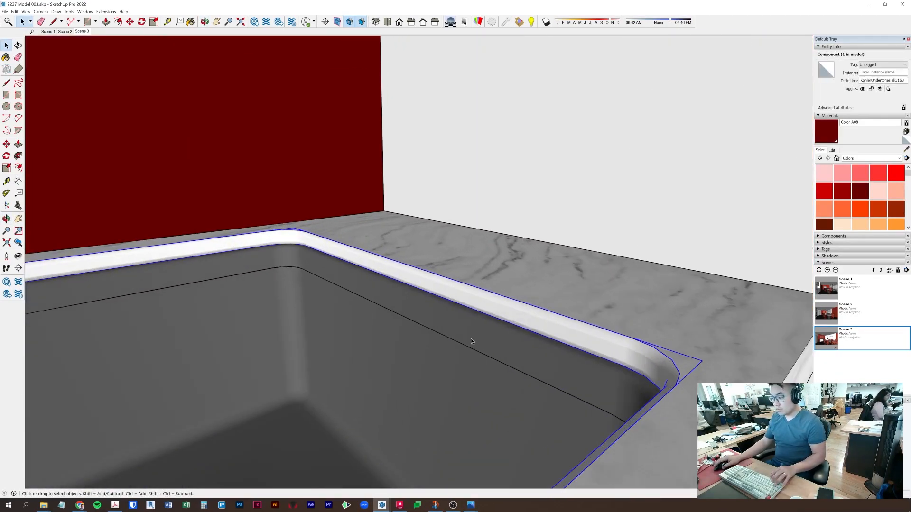
middle_drag(594, 365, 322, 356)
- Test-delete the marble countertop and undo to restore it
double_click(404, 288)
click(397, 300)
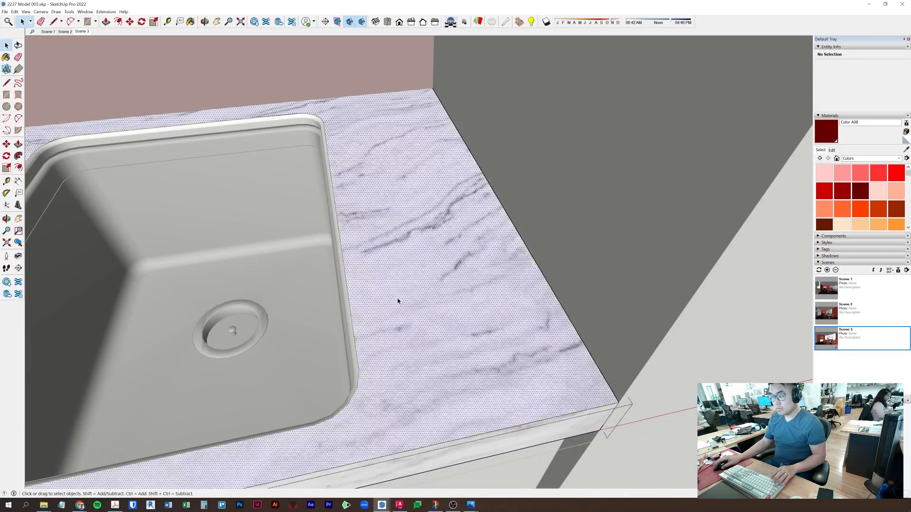
key(Escape)
click(398, 301)
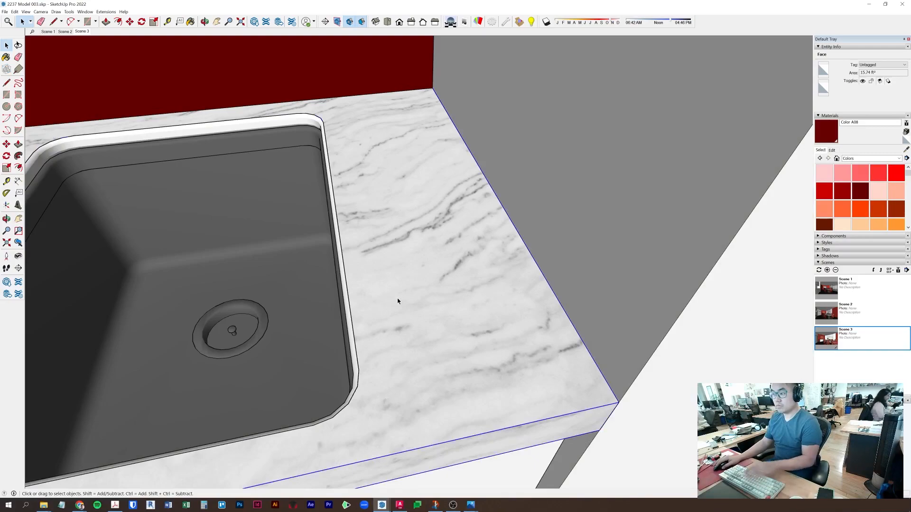
key(Delete)
key(ctrl+z)
scroll(410, 399, down, 5)
- Measure from the backsplash corner with Tape Measure, then view the sink from above
middle_drag(409, 399, 356, 258)
scroll(356, 258, down, 6)
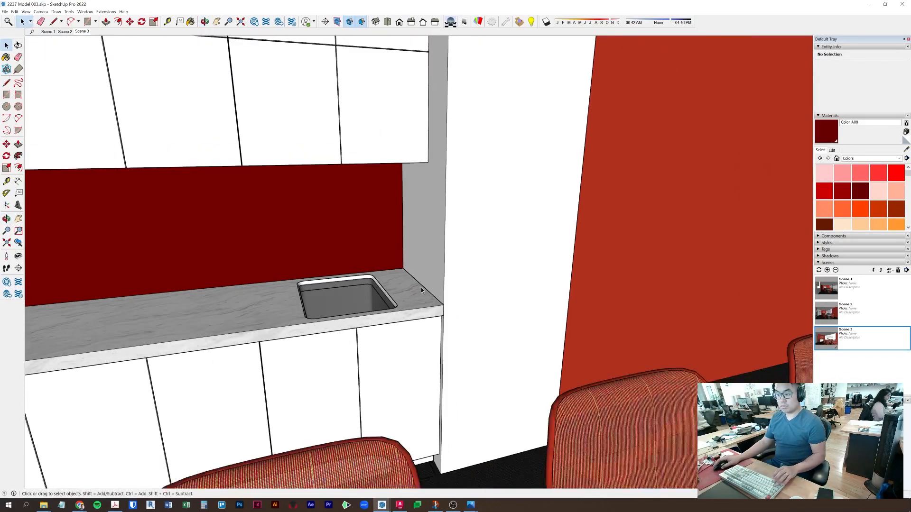
middle_drag(420, 287, 508, 252)
key(space)
click(542, 300)
middle_drag(542, 299, 493, 314)
key(t)
click(505, 224)
click(609, 304)
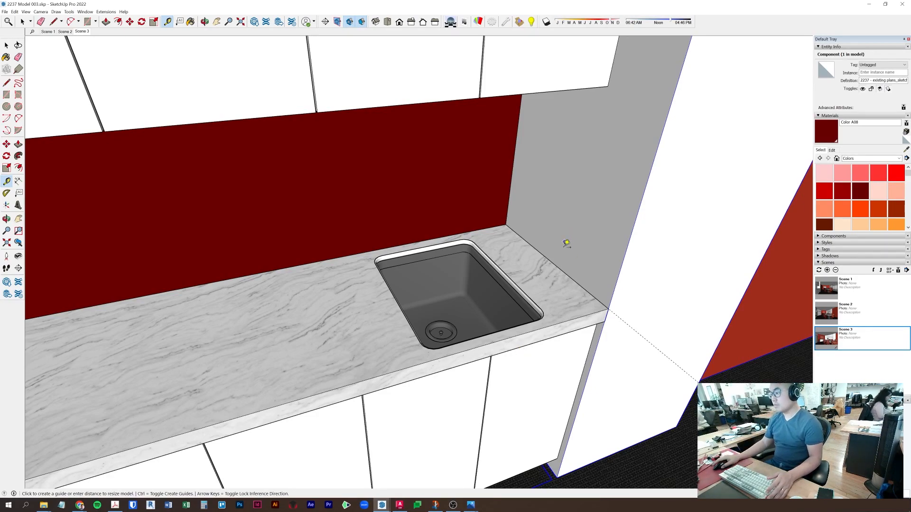
key(space)
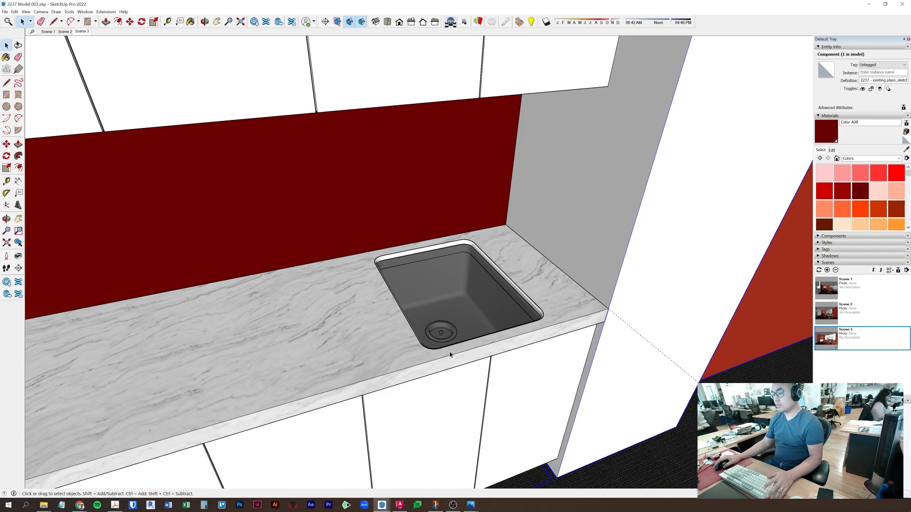
middle_drag(478, 317, 356, 427)
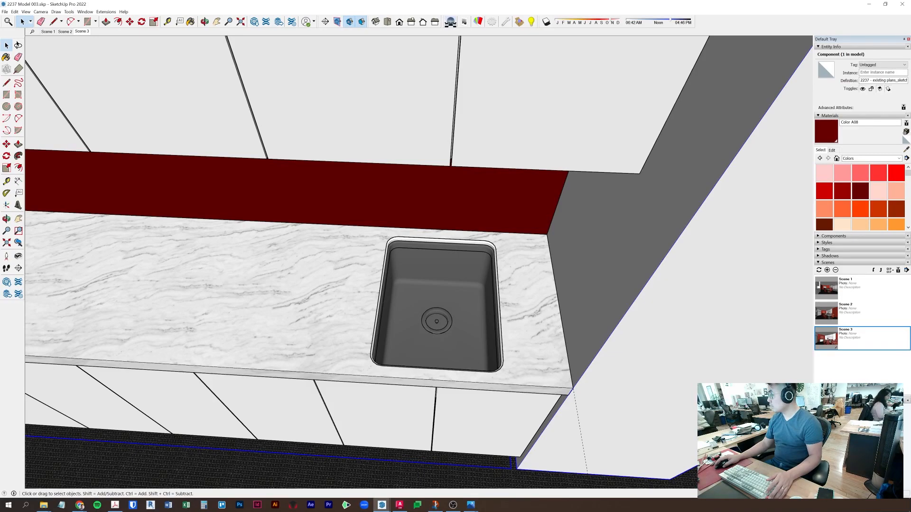
- Undo the sink cutout edits back to the plain countertop and paste the sink outline again
key(ctrl+v)
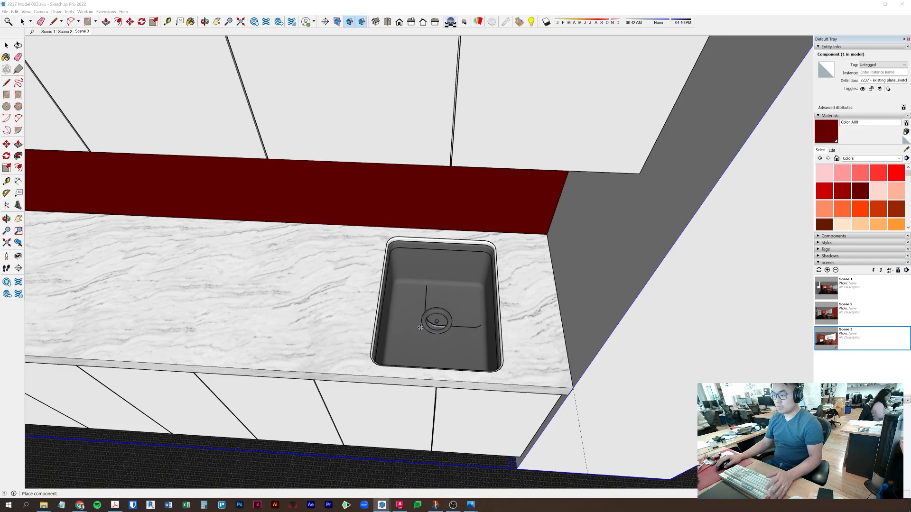
key(Escape)
key(ctrl+z)
key(ctrl+z)
key(ctrl+z)
key(ctrl+z)
key(ctrl+z)
key(ctrl+z)
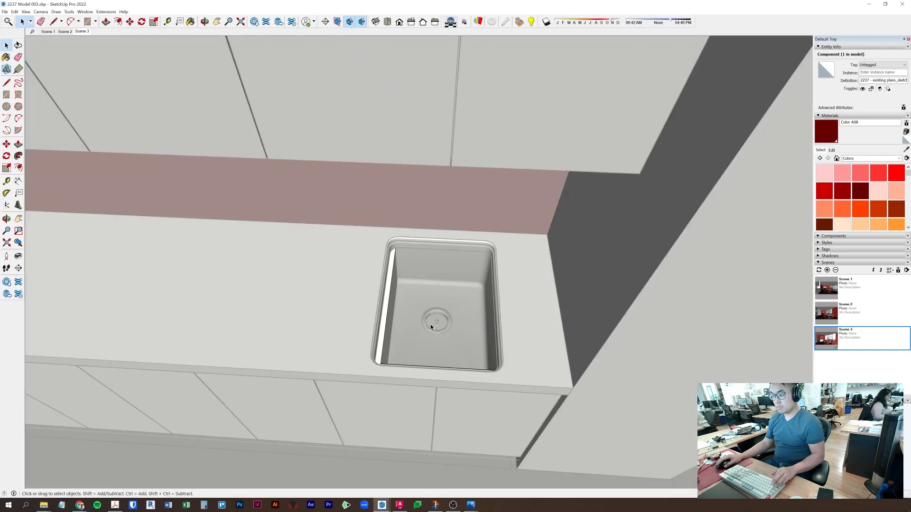
key(ctrl+z)
key(ctrl+z)
key(ctrl+z)
key(ctrl+z)
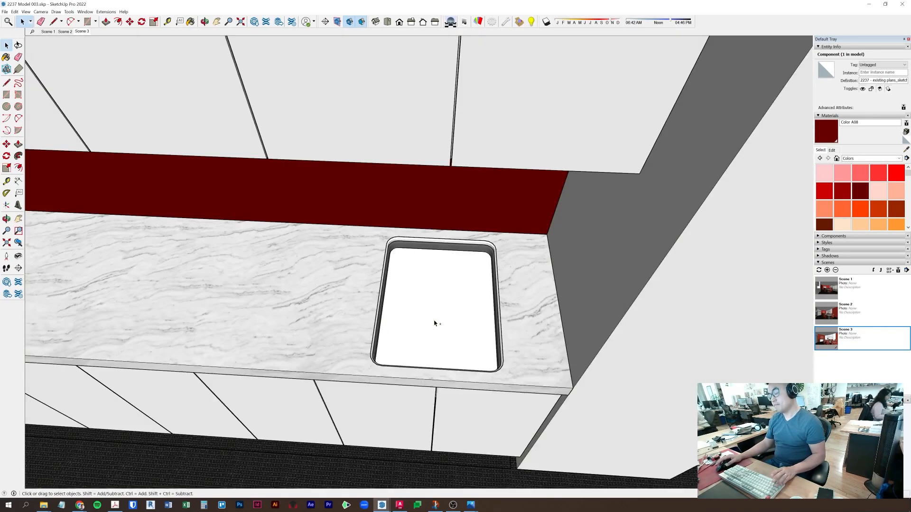
key(ctrl+z)
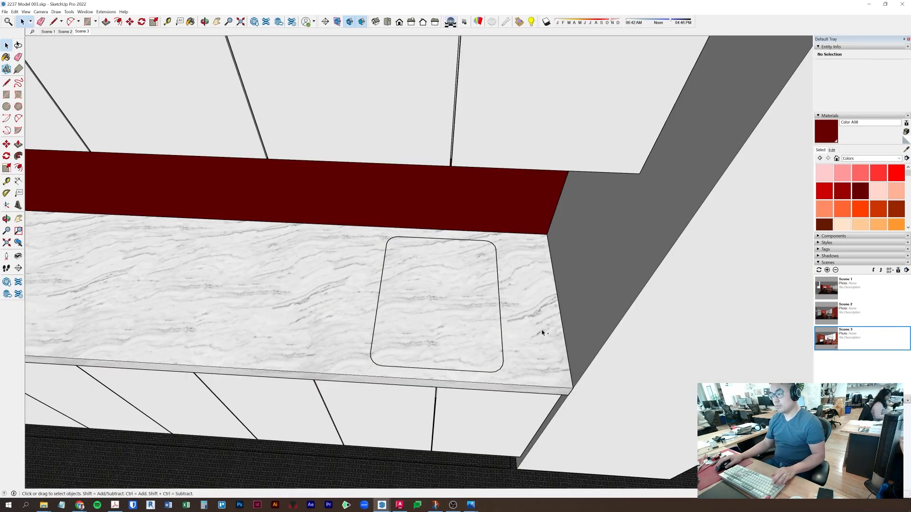
key(ctrl+z)
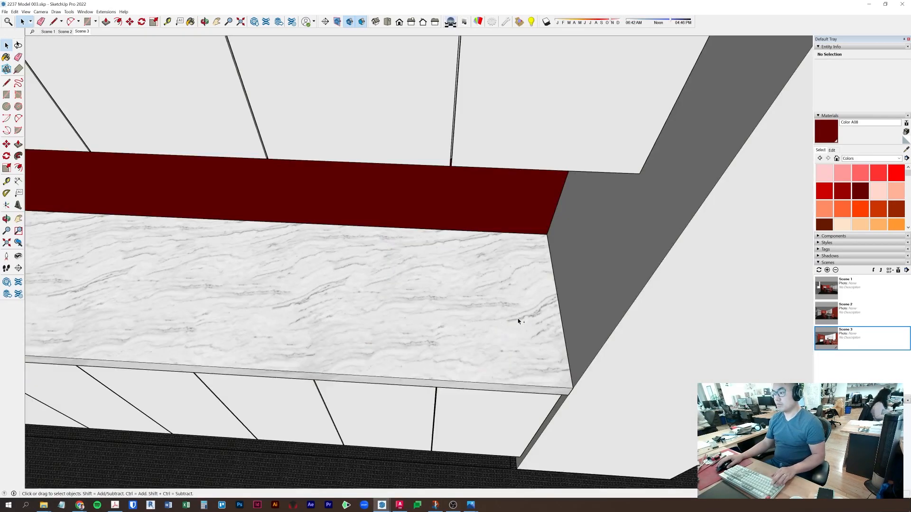
key(ctrl+v)
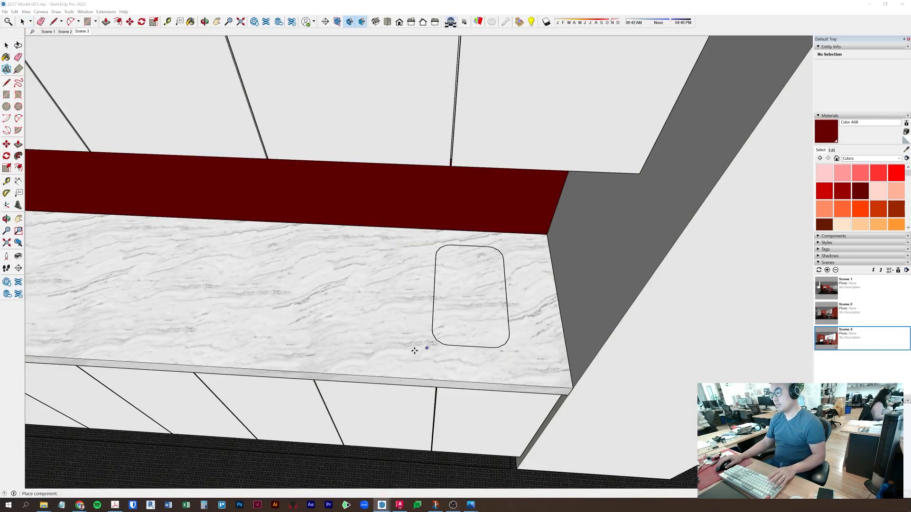
- Place the sink outline on the countertop's right end and intersect it with the countertop
click(456, 363)
key(space)
shift+click(406, 335)
right_click(406, 335)
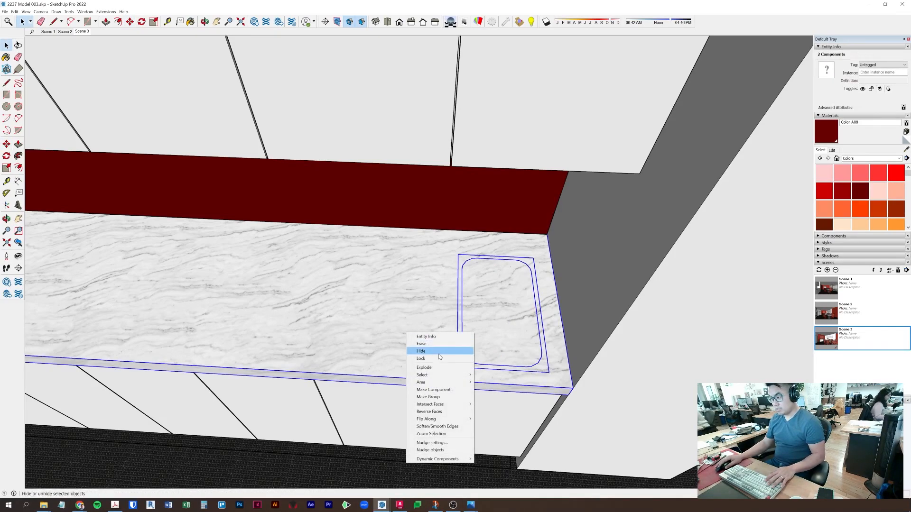
mouse_move(453, 405)
click(488, 404)
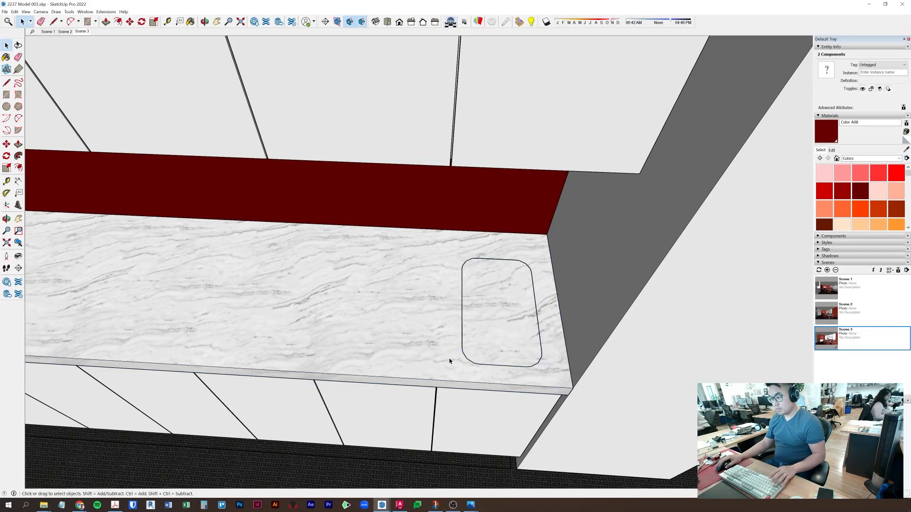
- Paste the outline in place inside the countertop and push its face down into a recess
click(462, 352)
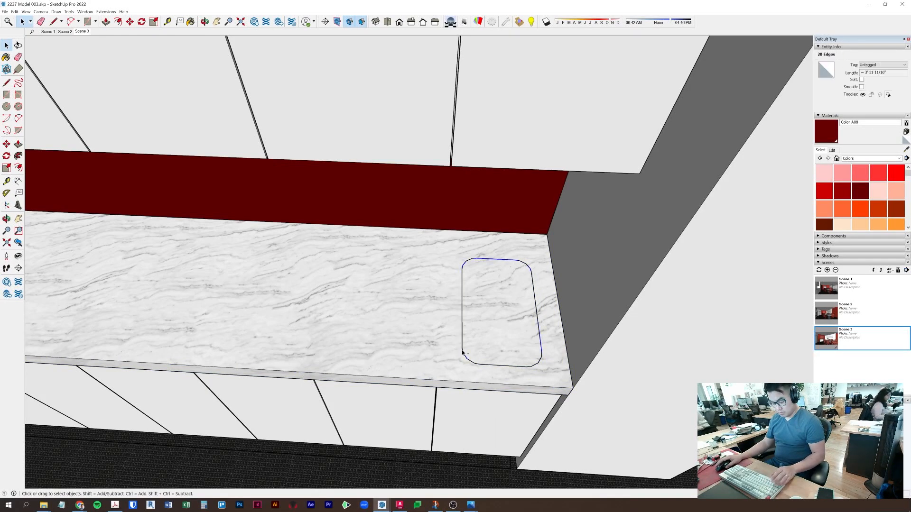
double_click(376, 295)
click(15, 12)
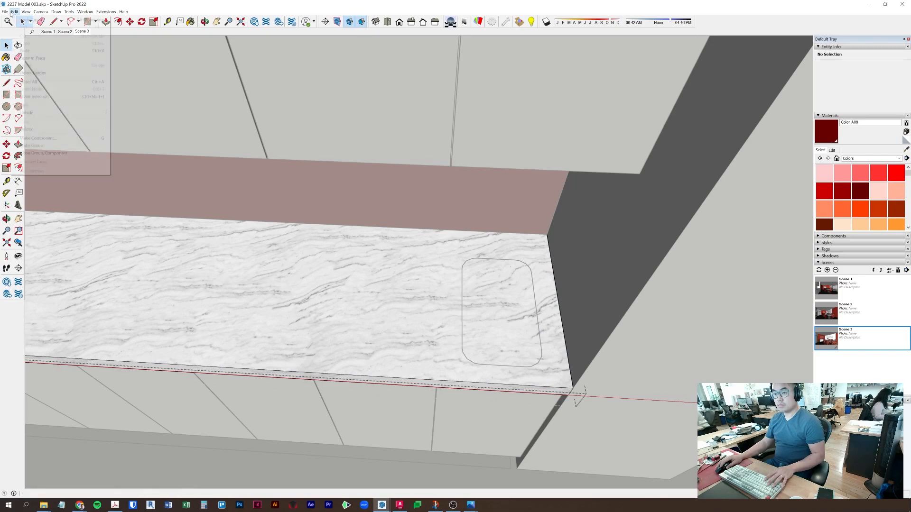
click(46, 58)
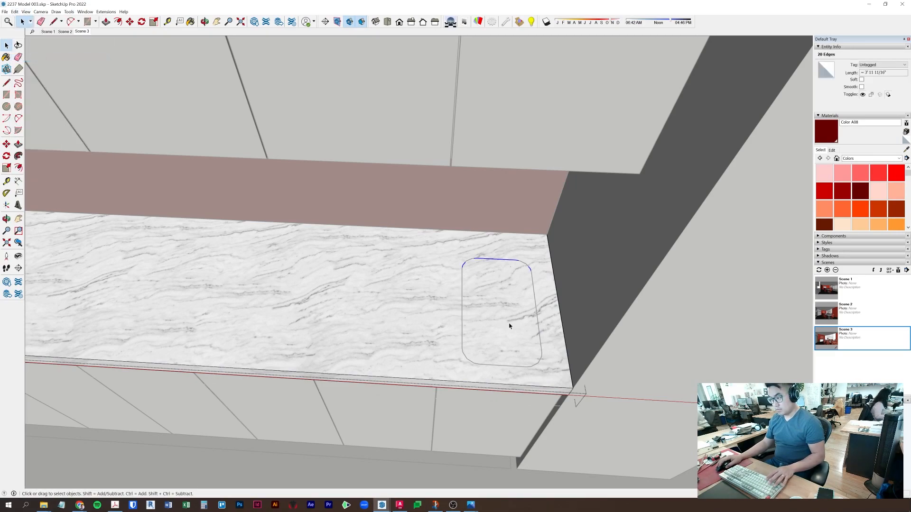
key(p)
click(495, 317)
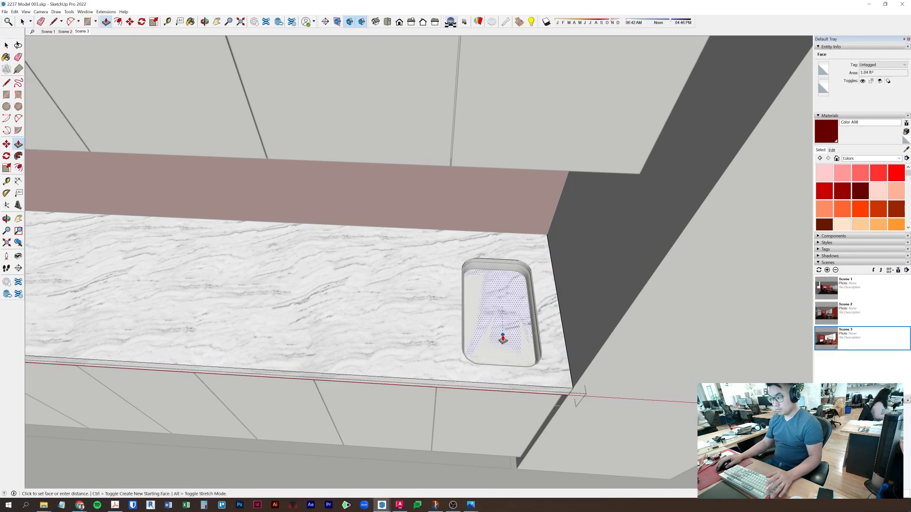
click(498, 354)
key(space)
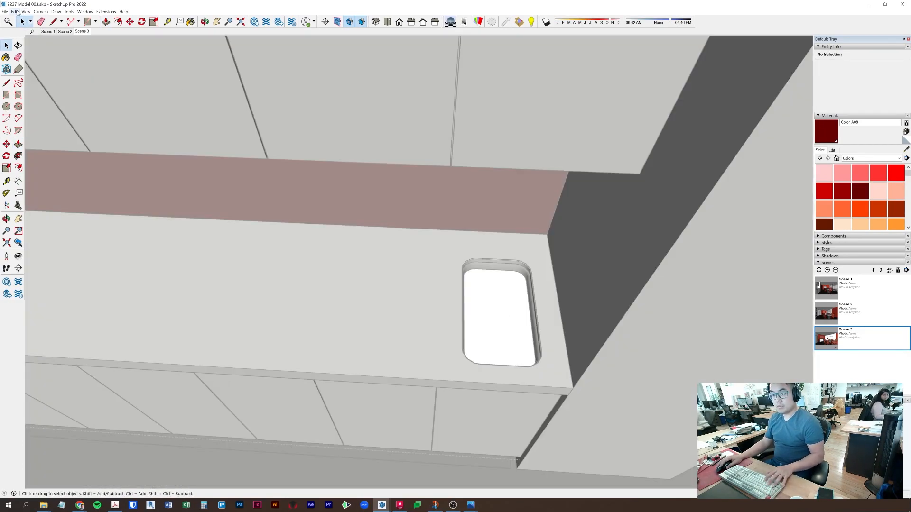
- Paste the outline again, lower it, and push the bottom face to form the basin
click(16, 12)
click(40, 58)
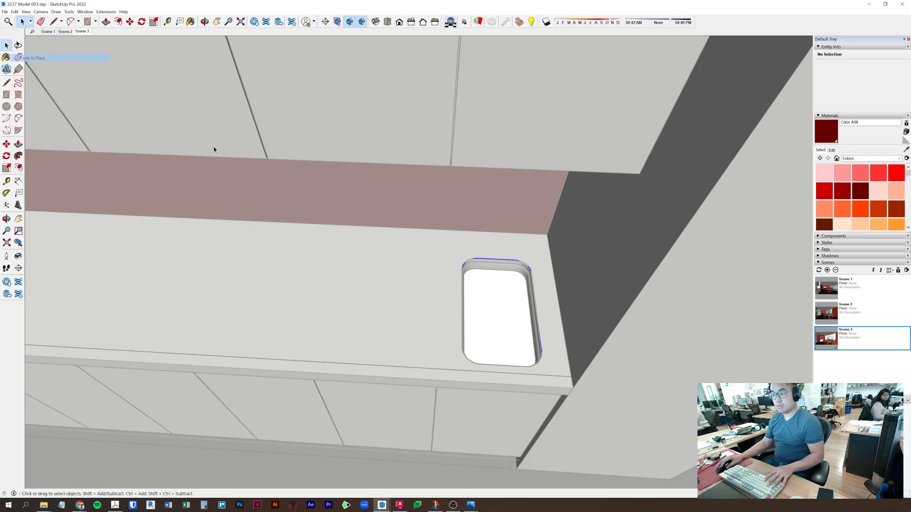
scroll(419, 265, up, 3)
key(m)
click(512, 96)
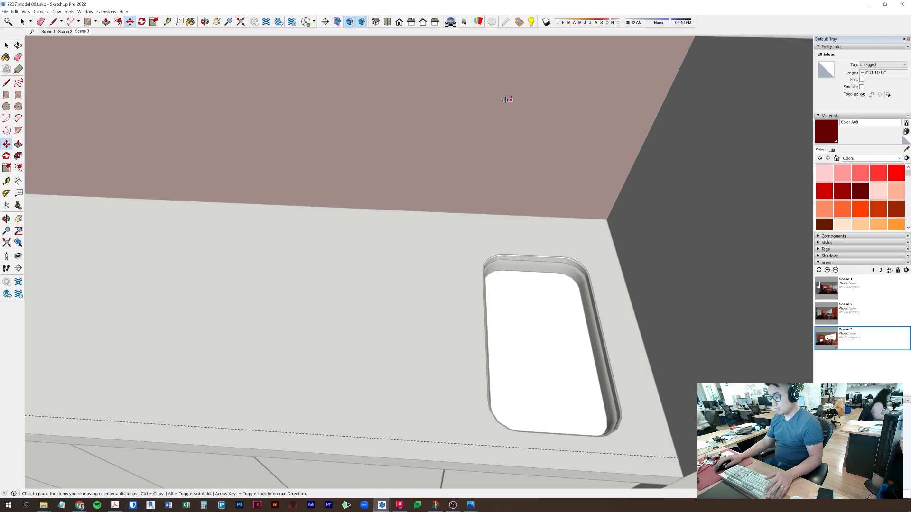
key(Return)
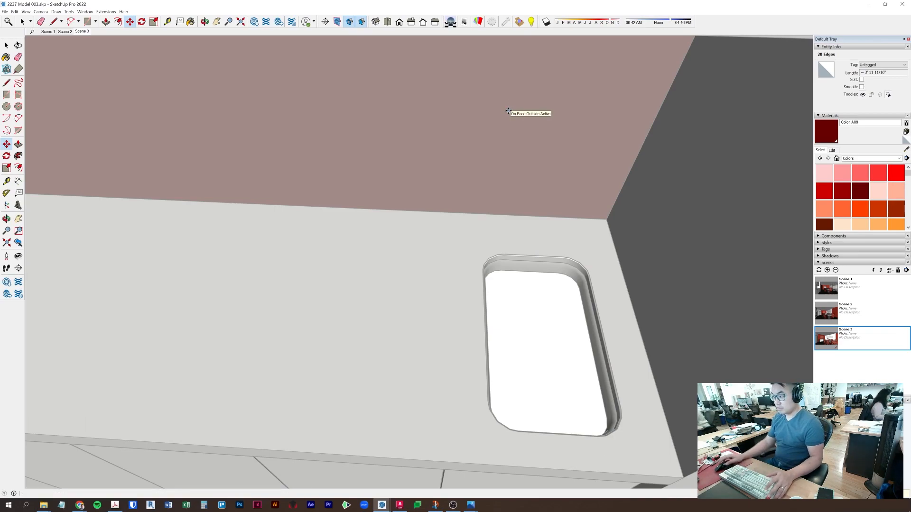
key(p)
click(545, 344)
scroll(532, 366, down, 2)
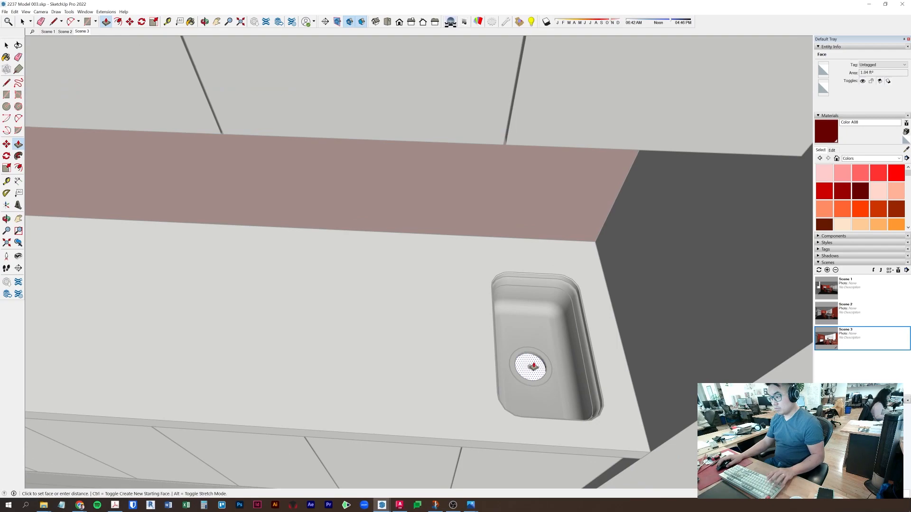
middle_drag(532, 368, 545, 247)
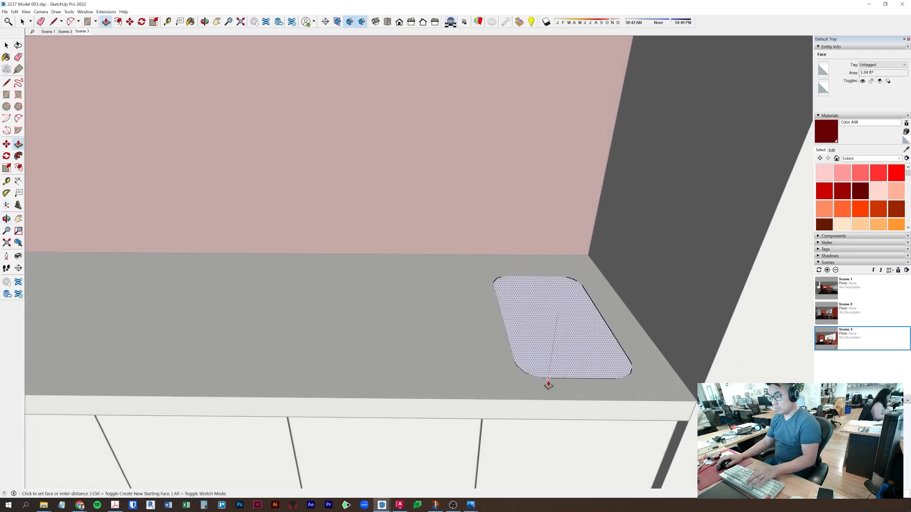
key(Return)
key(space)
key(Escape)
middle_drag(541, 362, 462, 335)
- Hide the component blocking the view of the counter
right_click(461, 333)
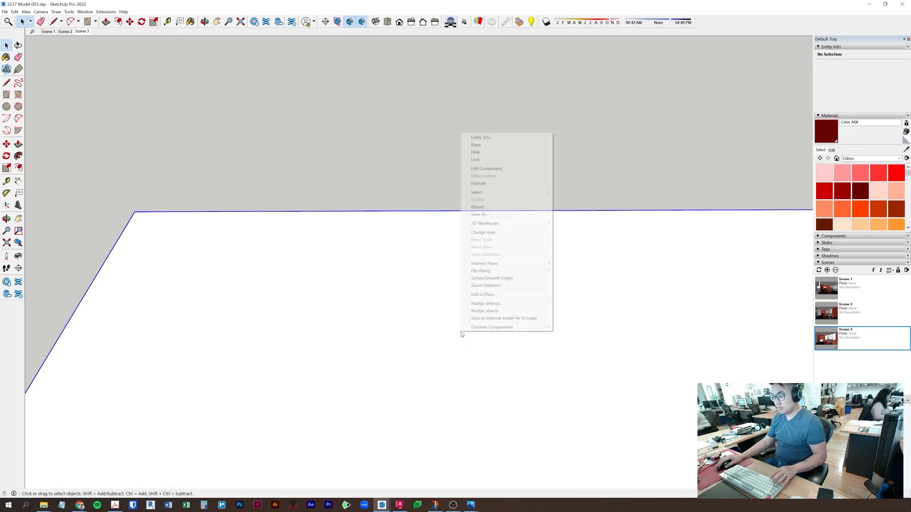
click(489, 152)
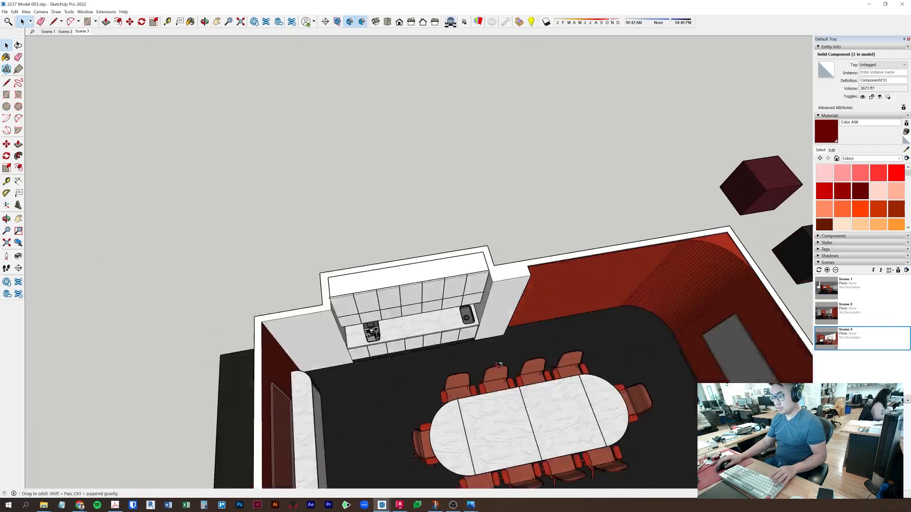
middle_drag(489, 228, 485, 285)
scroll(485, 285, up, 10)
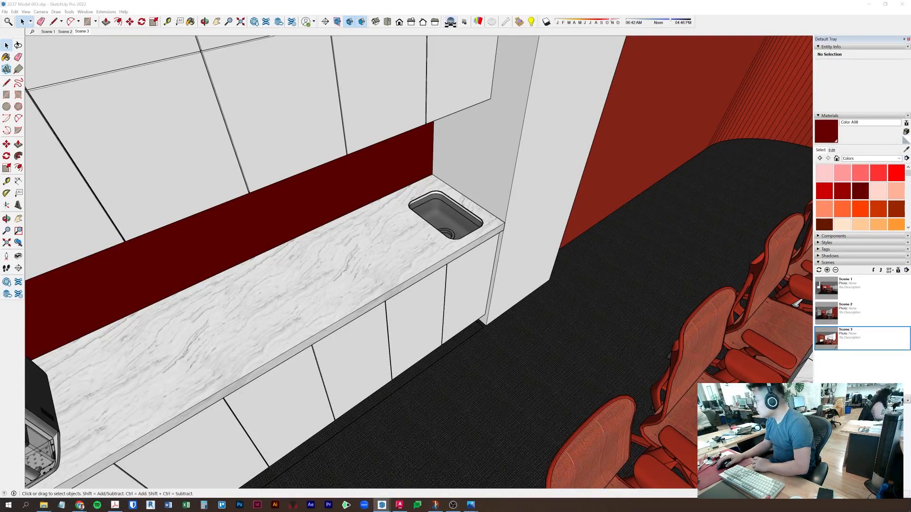
- Paste the faucet and place it behind the sink against the red backsplash
key(ctrl+v)
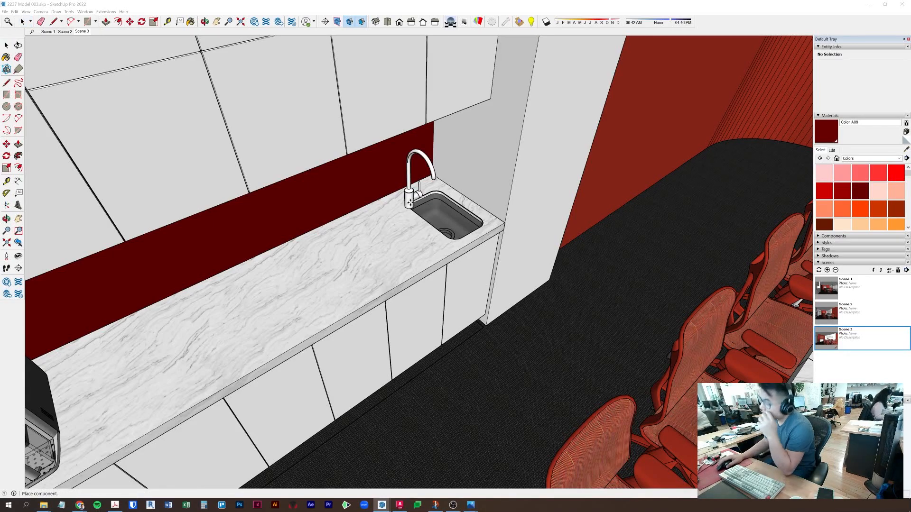
click(416, 189)
middle_drag(464, 198, 221, 268)
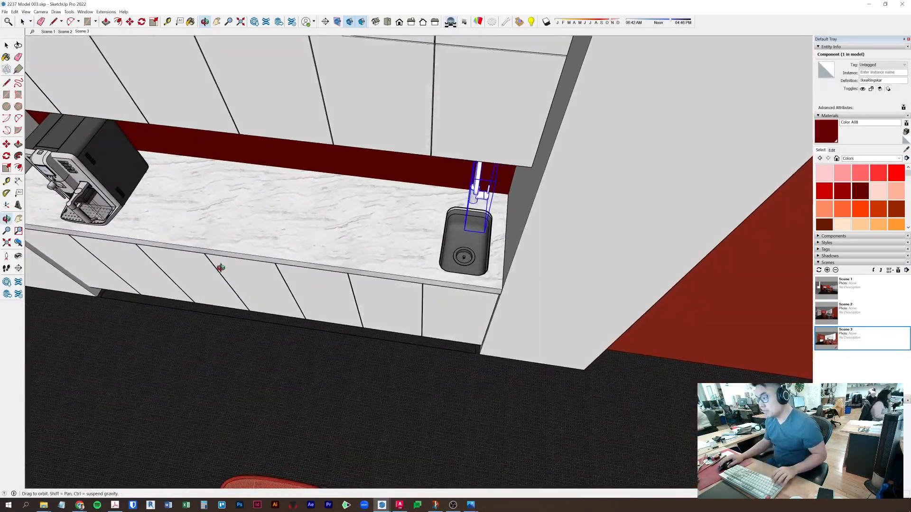
key(space)
click(399, 344)
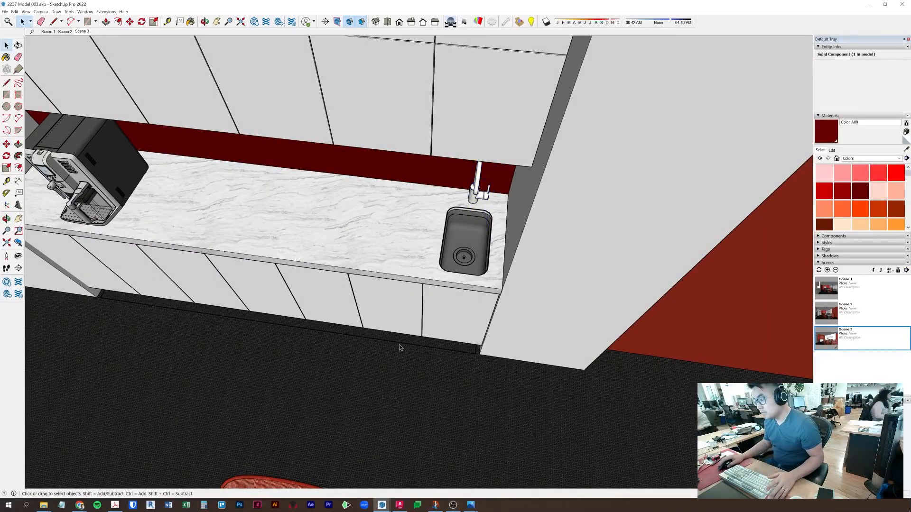
click(403, 216)
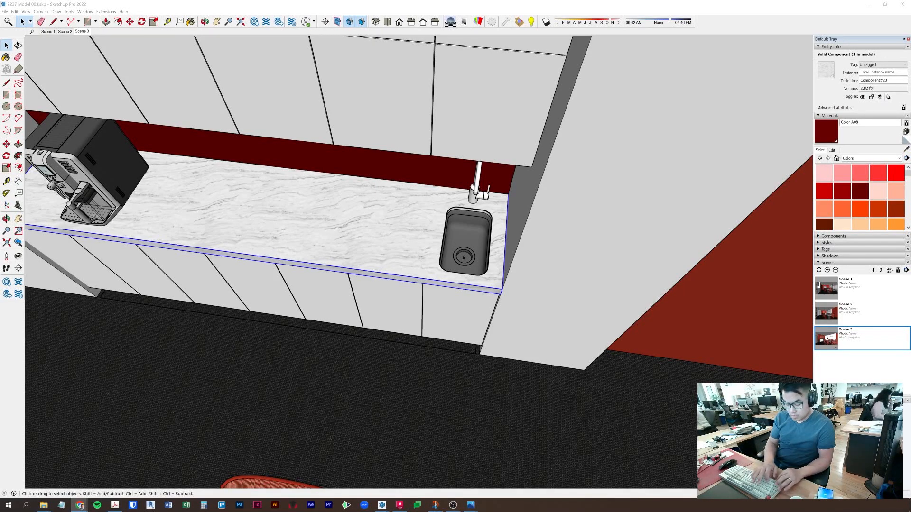
- Take a screen capture, zoom out to the whole room, and switch to Scene 1
key(super+shift+s)
drag(1, 129, 0, 386)
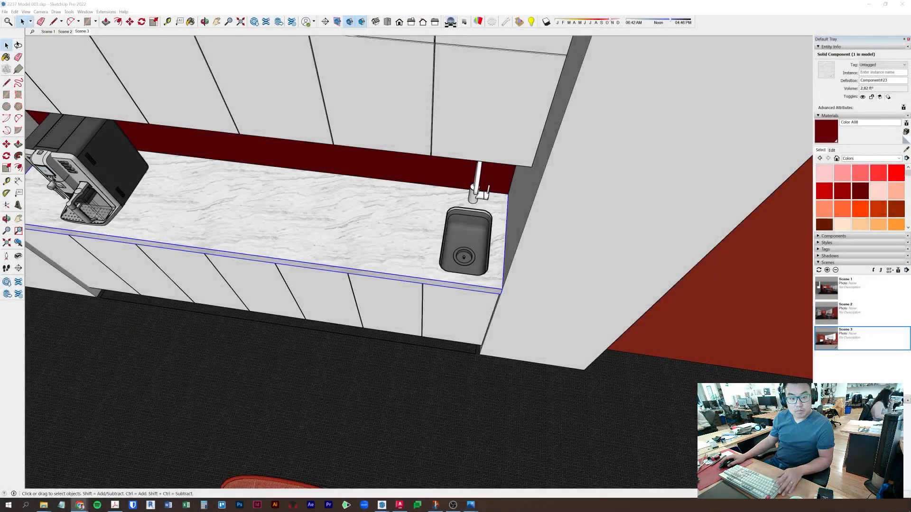
click(519, 7)
middle_drag(508, 229, 521, 220)
scroll(400, 290, down, 4)
middle_drag(400, 290, 284, 233)
scroll(488, 242, down, 4)
click(329, 202)
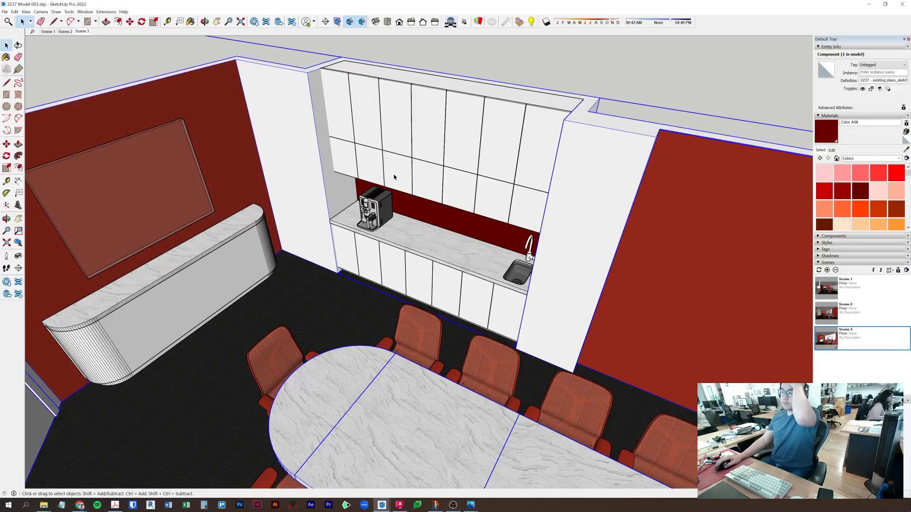
click(47, 31)
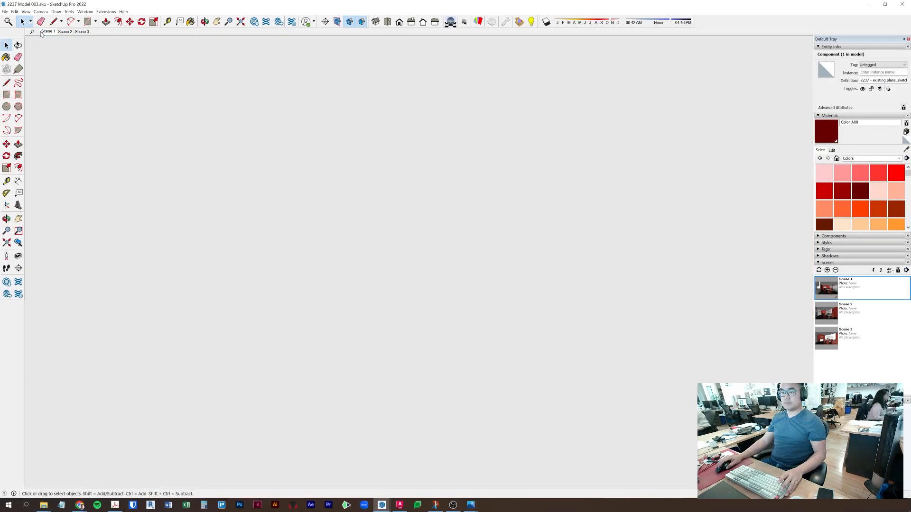
- Start Enscape from the Extensions menu, dismiss the license notice, and start it again
click(105, 11)
mouse_move(118, 51)
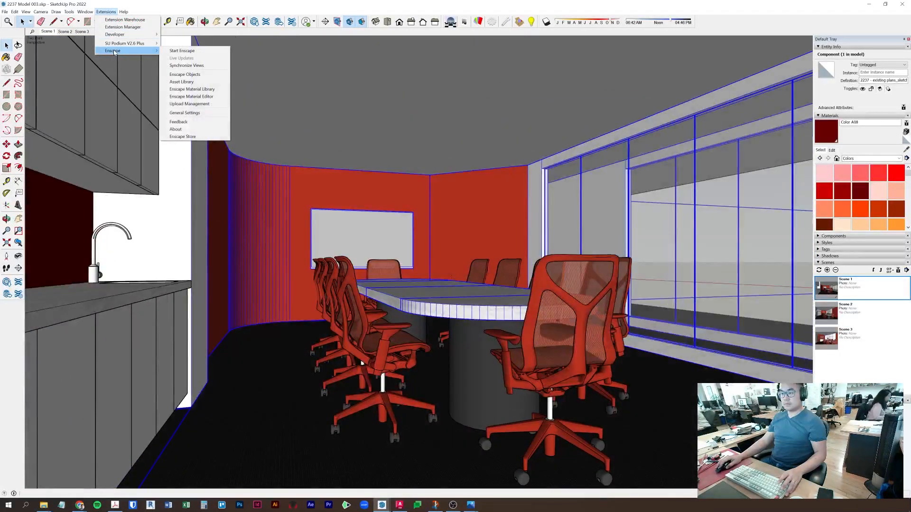
click(182, 51)
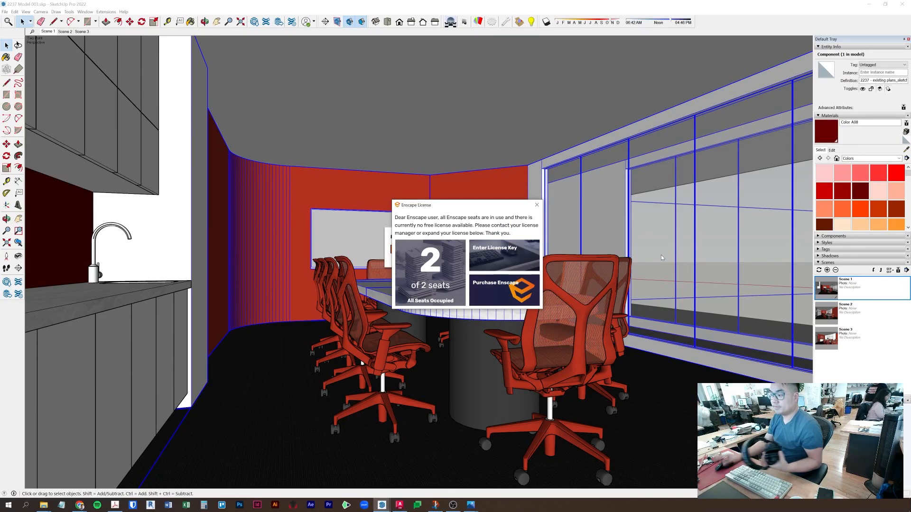
click(536, 205)
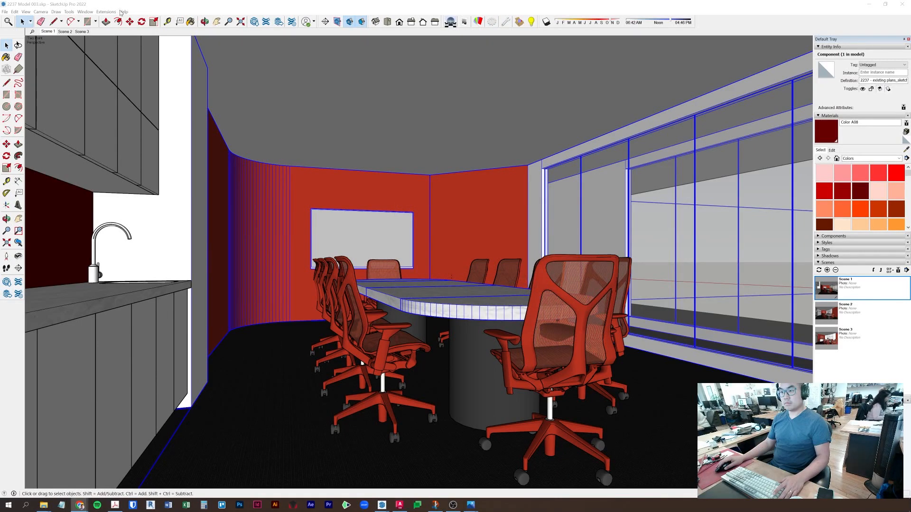
click(106, 12)
mouse_move(114, 50)
click(185, 51)
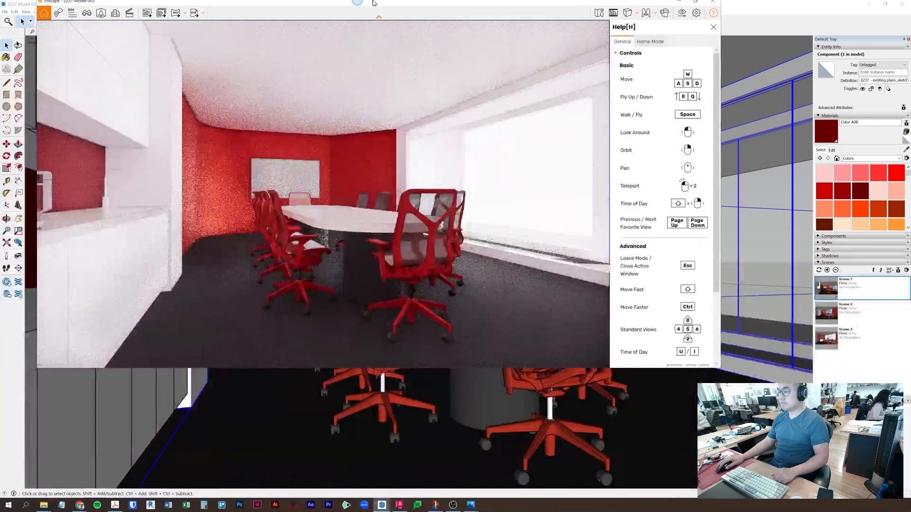
- Maximize the Enscape render window and close its controls Help panel
drag(373, 3, 373, 1)
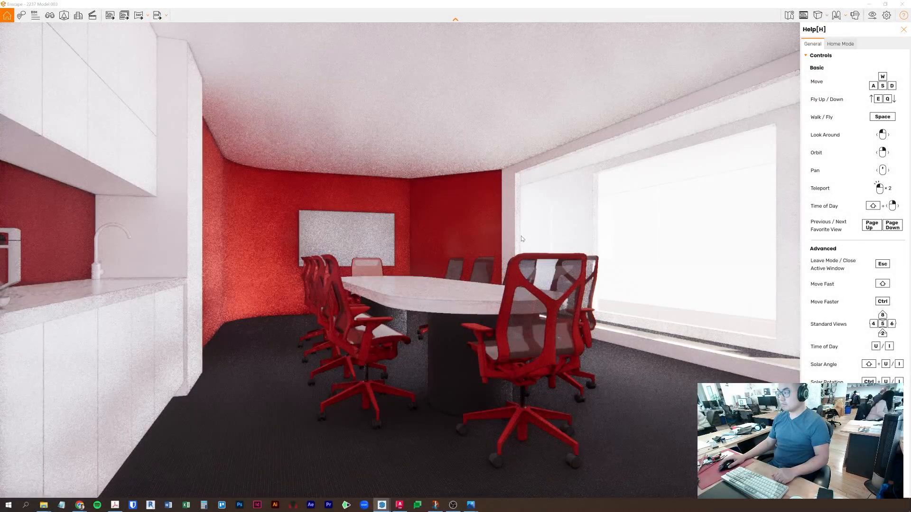
click(903, 30)
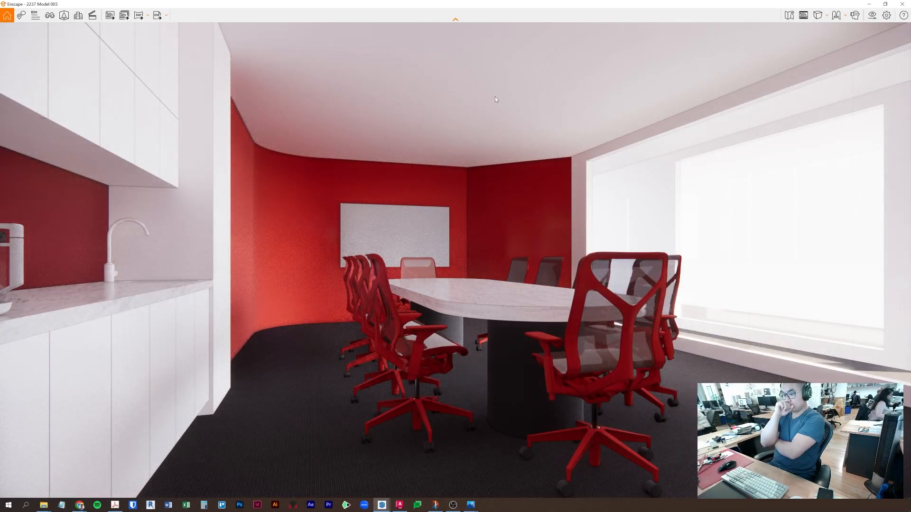
middle_drag(496, 257, 468, 254)
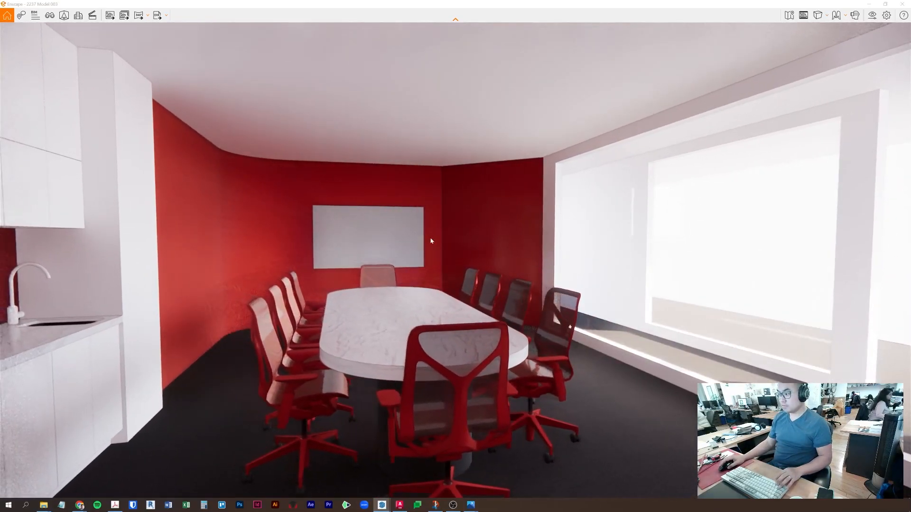
key(w)
drag(337, 249, 258, 240)
drag(49, 228, 143, 224)
key(s)
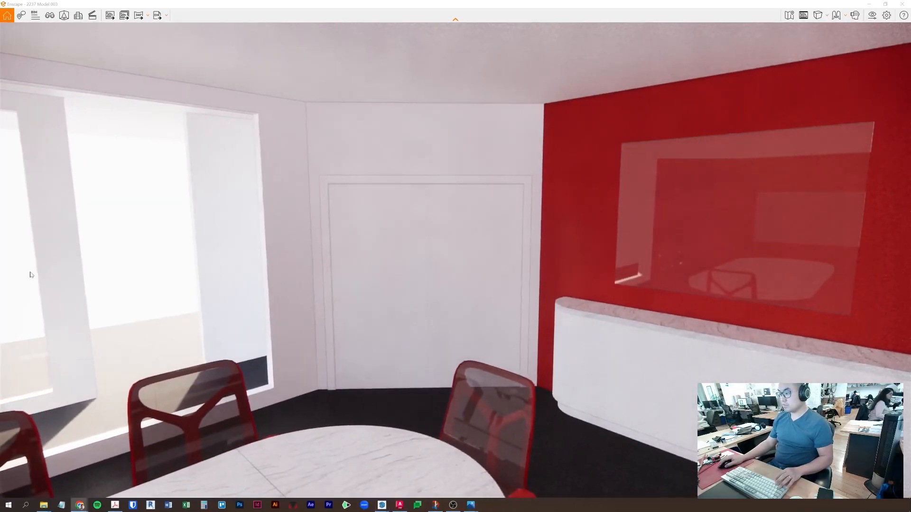
drag(265, 263, 380, 262)
middle_drag(380, 262, 830, 124)
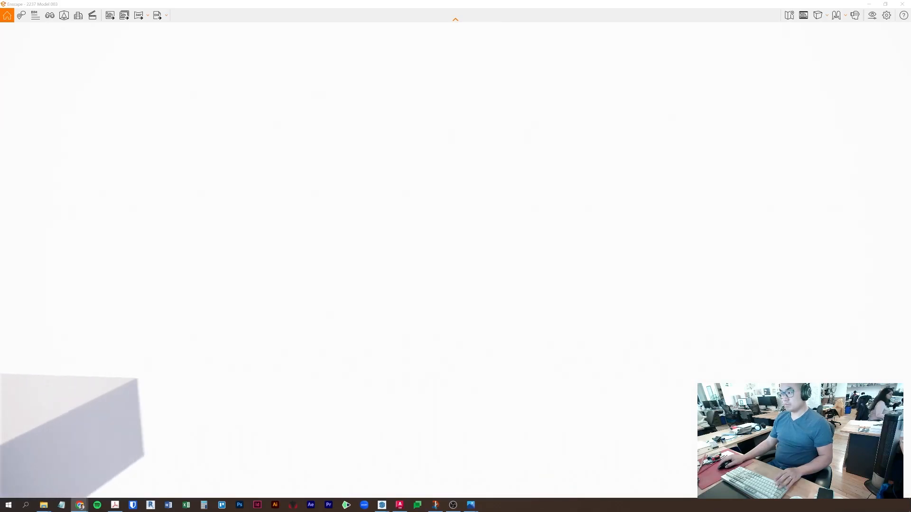
drag(41, 354, 377, 353)
key(d)
key(a)
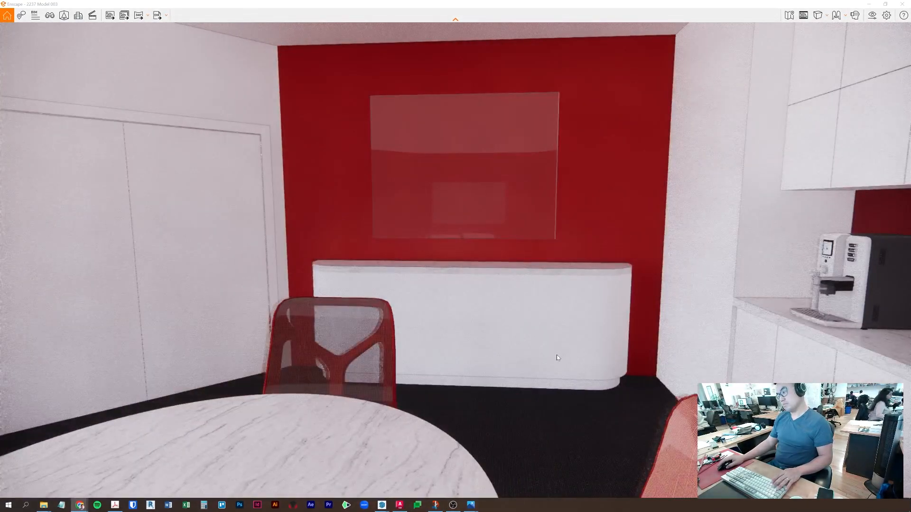
drag(304, 273, 392, 270)
key(a)
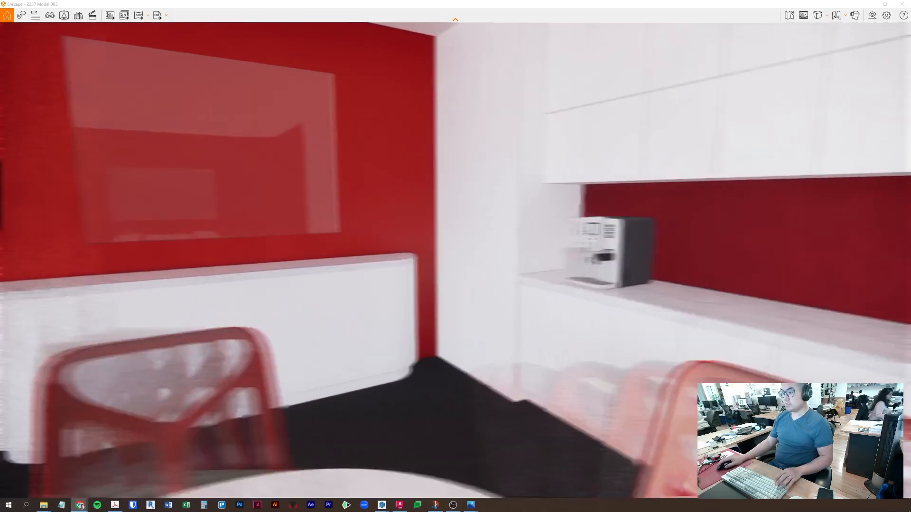
drag(389, 220, 56, 188)
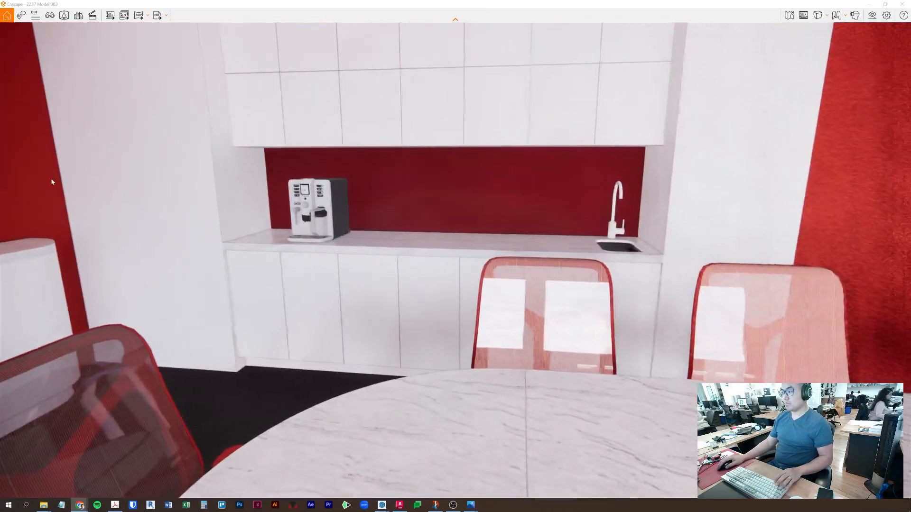
drag(386, 242, 72, 219)
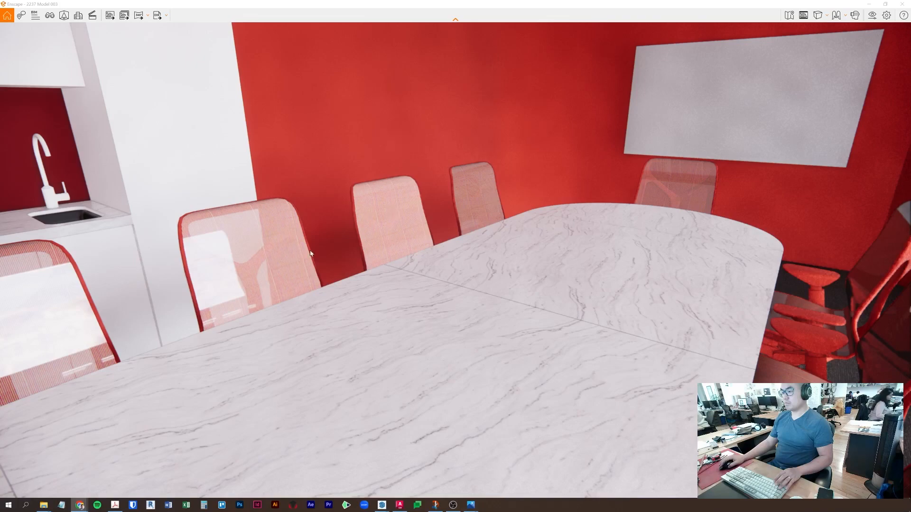
drag(404, 142, 426, 289)
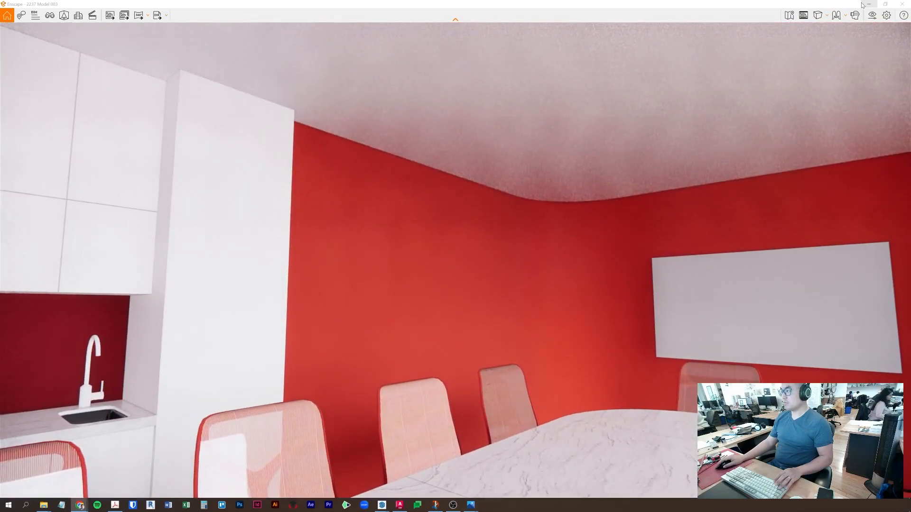
drag(593, 227, 588, 152)
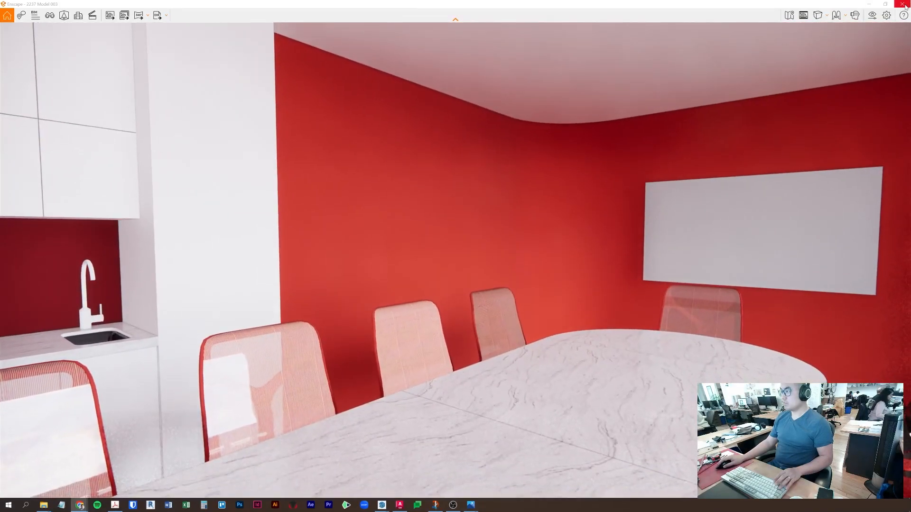
- Close Enscape, enter the room group and nested ceiling, and select the ceiling face
click(903, 5)
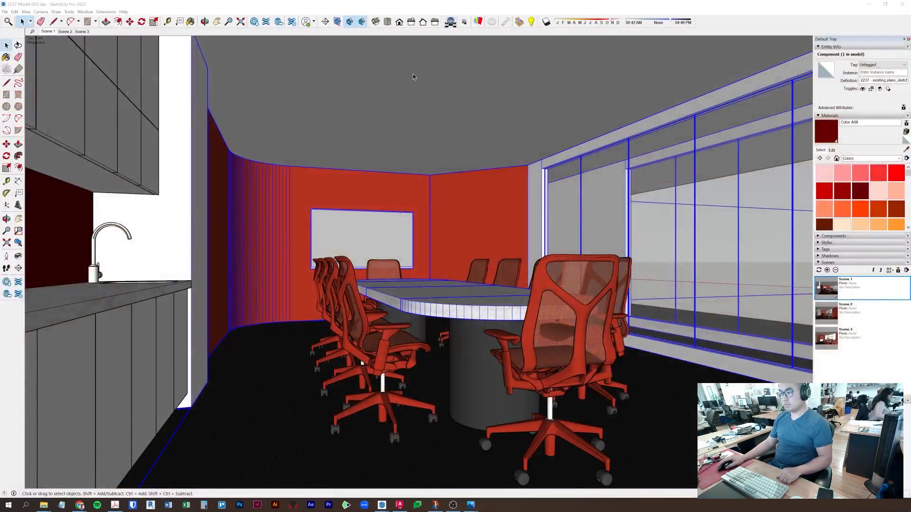
double_click(456, 152)
scroll(423, 142, up, 2)
double_click(423, 141)
middle_drag(423, 141, 419, 162)
click(419, 131)
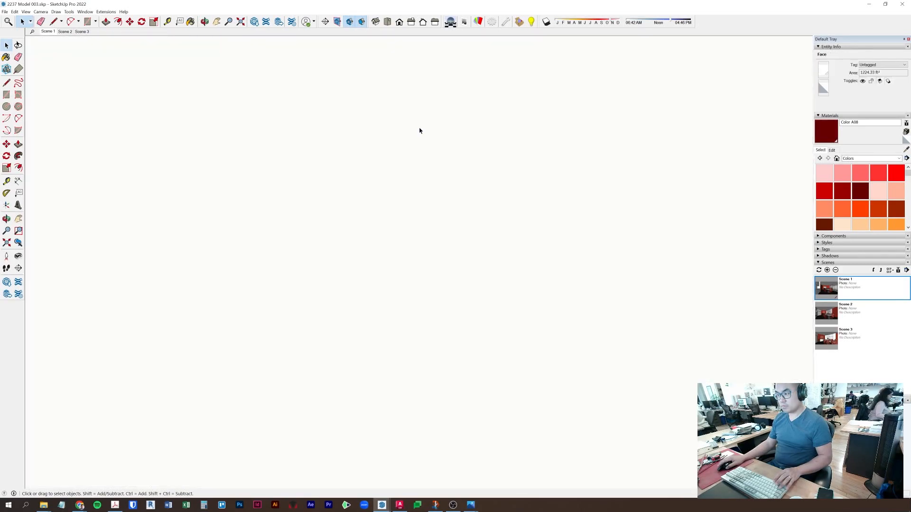
scroll(437, 219, down, 5)
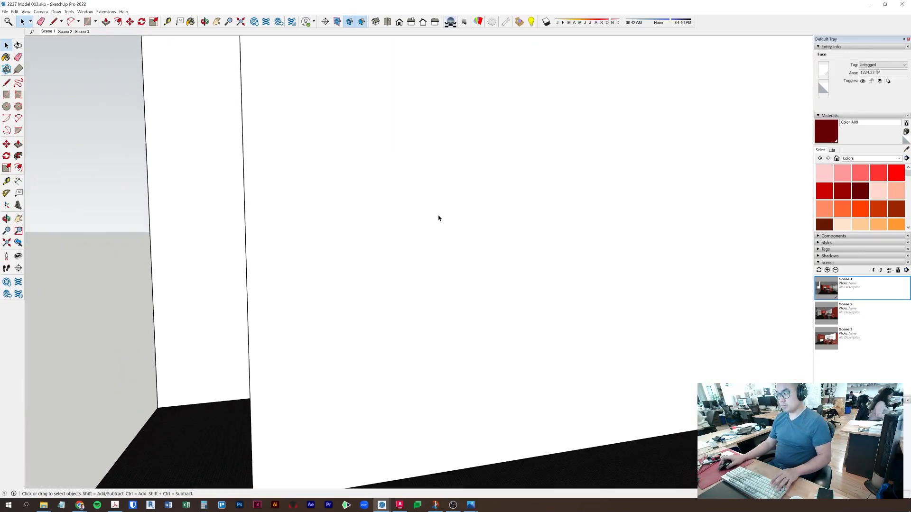
mouse_move(437, 217)
middle_down()
mouse_move(403, 334)
mouse_move(447, 320)
mouse_move(460, 161)
middle_up()
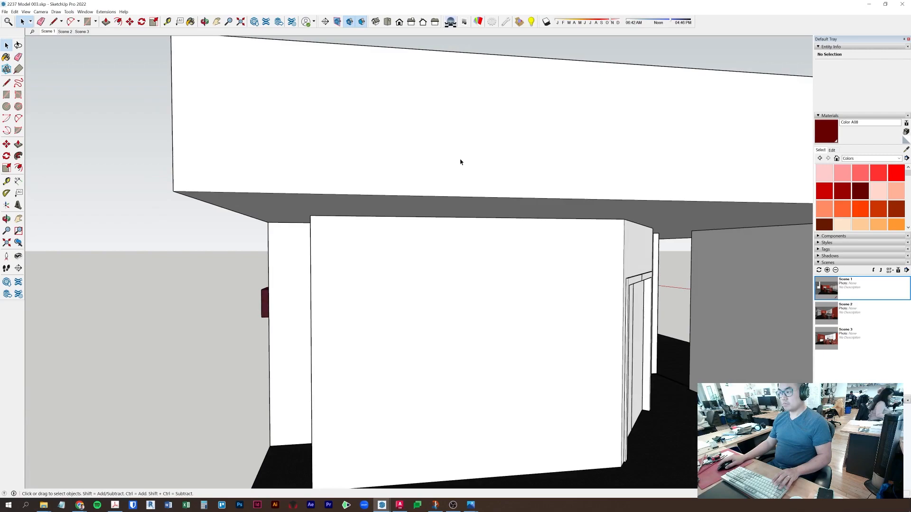
- Switch to AutoCAD and cancel its active command
click(400, 506)
scroll(451, 233, down, 10)
key(Escape)
key(Escape)
scroll(417, 237, up, 10)
- Undo the two stray view changes in the AutoCAD drawing
scroll(349, 321, down, 4)
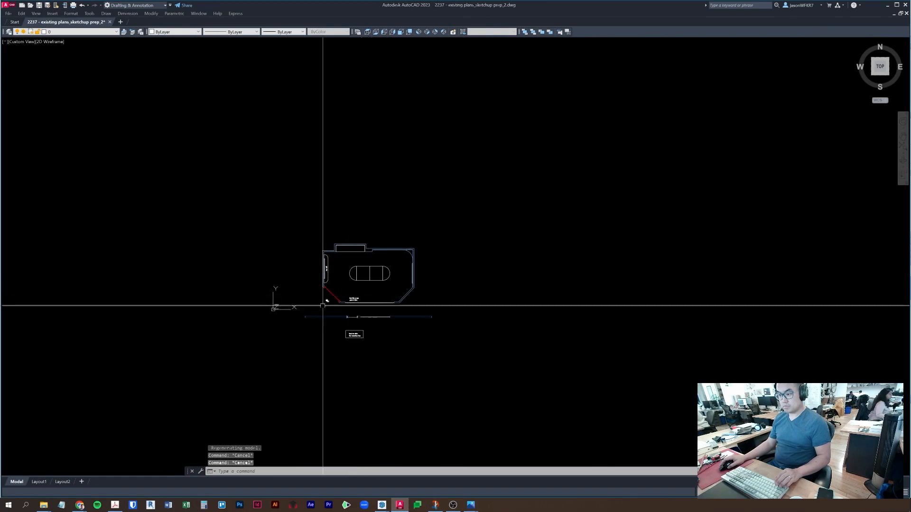
key(ctrl+z)
key(ctrl+z)
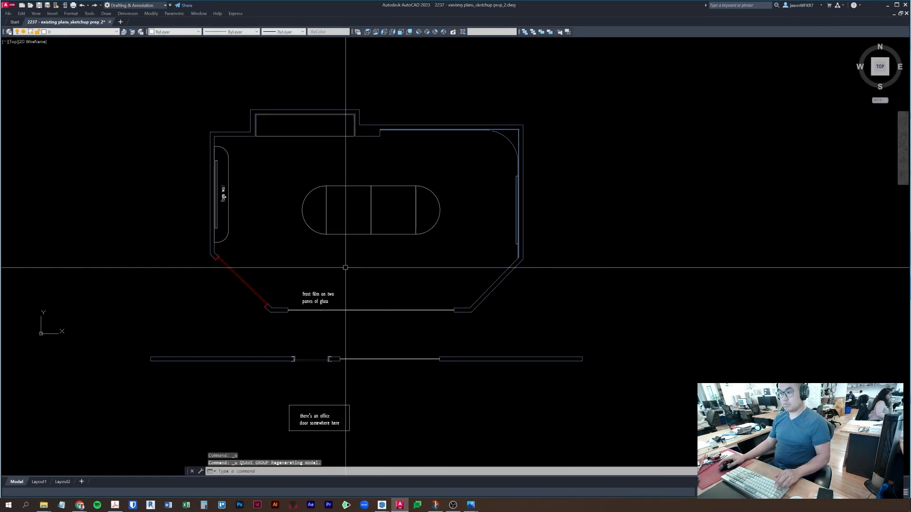
scroll(345, 267, up, 5)
key(ctrl+z)
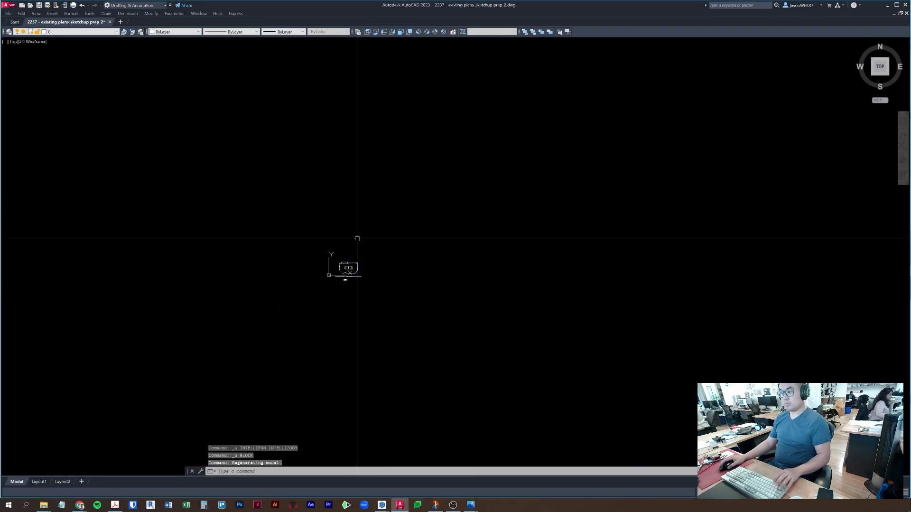
scroll(330, 244, up, 8)
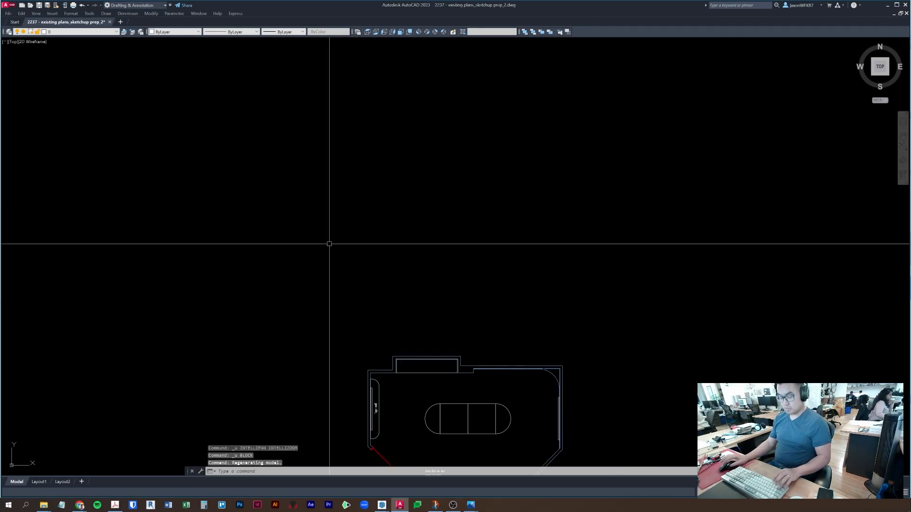
- Open '2237 - existing plans_sketchup prep.dwg' with Ctrl+O in a new tab
key(ctrl+o)
click(432, 215)
double_click(432, 191)
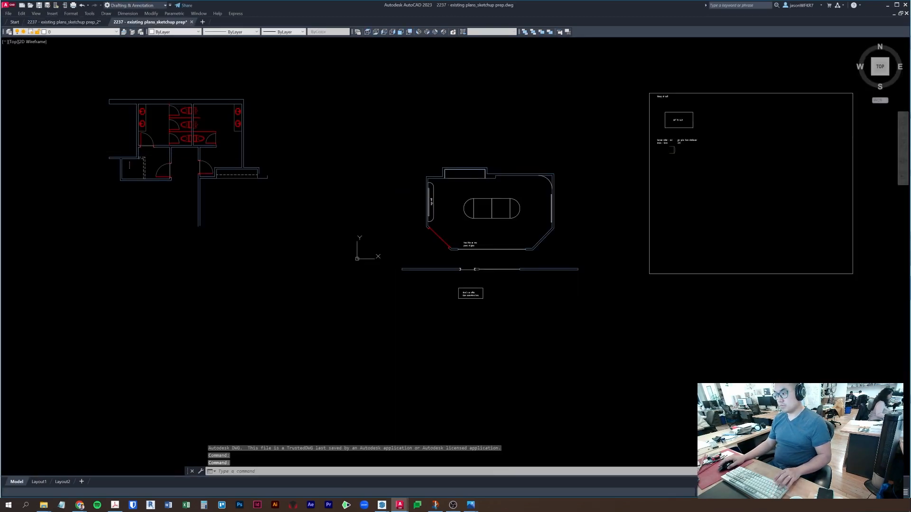
shift+middle_drag(488, 228, 477, 185)
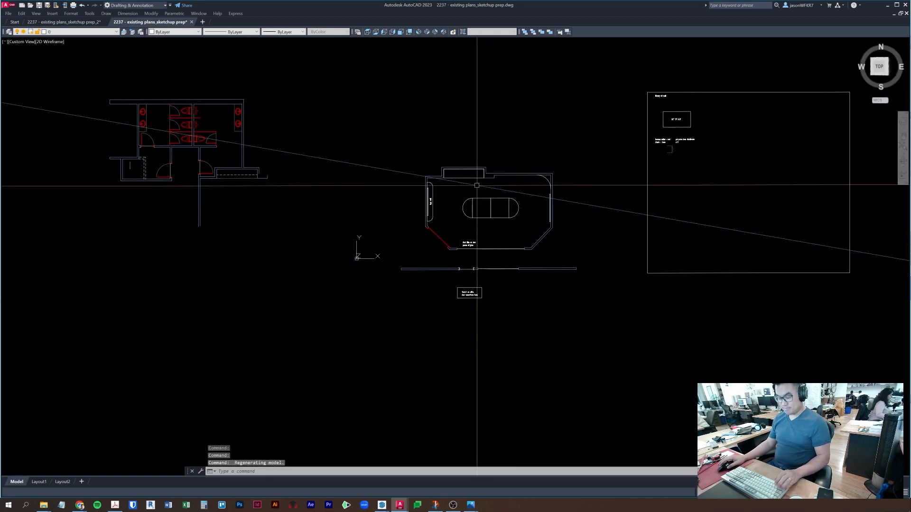
key(ctrl+z)
middle_drag(482, 143, 449, 329)
scroll(467, 169, up, 5)
key(Escape)
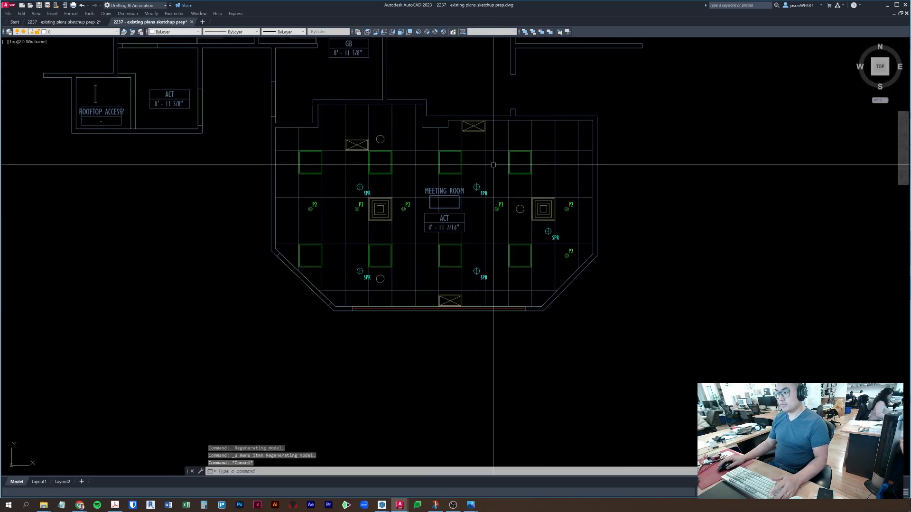
scroll(480, 134, up, 5)
click(513, 190)
click(484, 152)
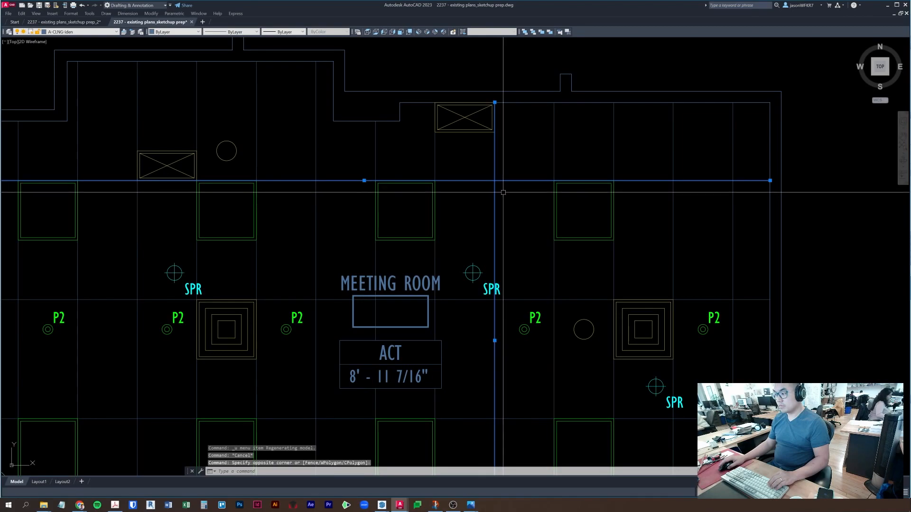
key(Escape)
key(Escape)
click(765, 201)
click(750, 161)
scroll(752, 173, up, 6)
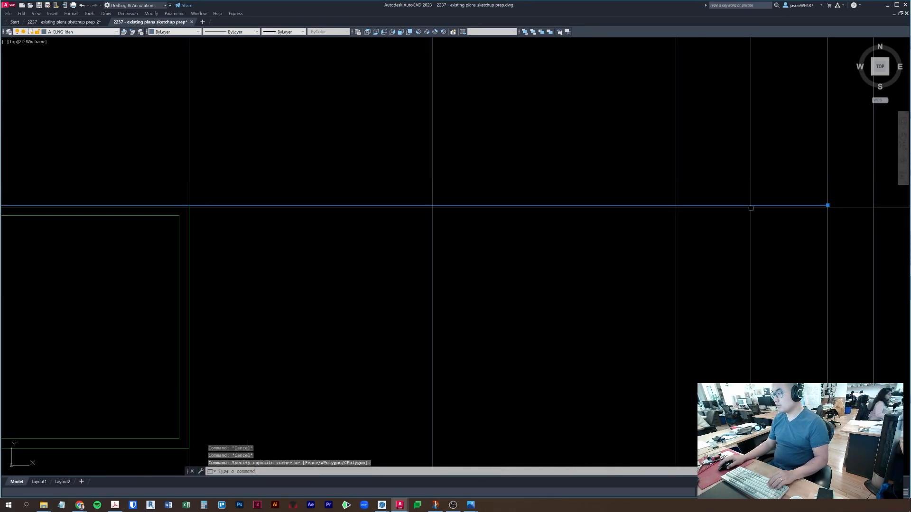
scroll(752, 219, down, 6)
key(Escape)
key(Escape)
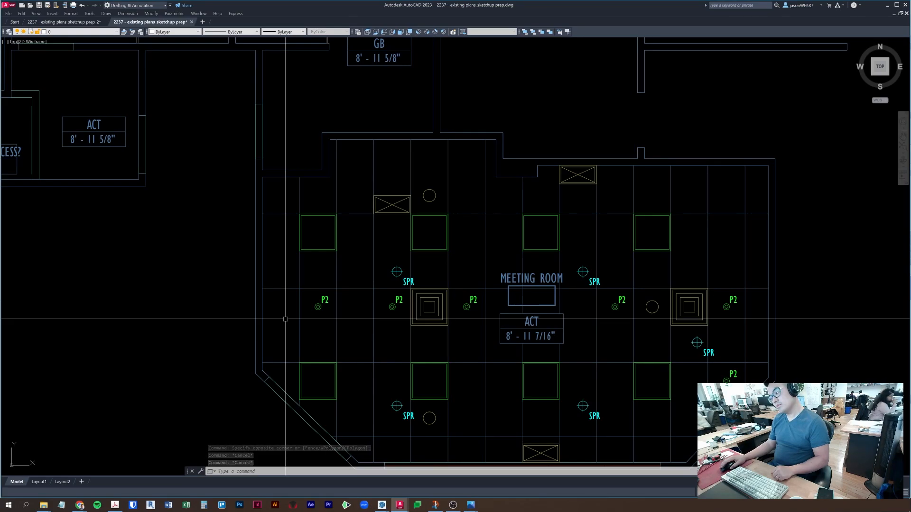
click(263, 214)
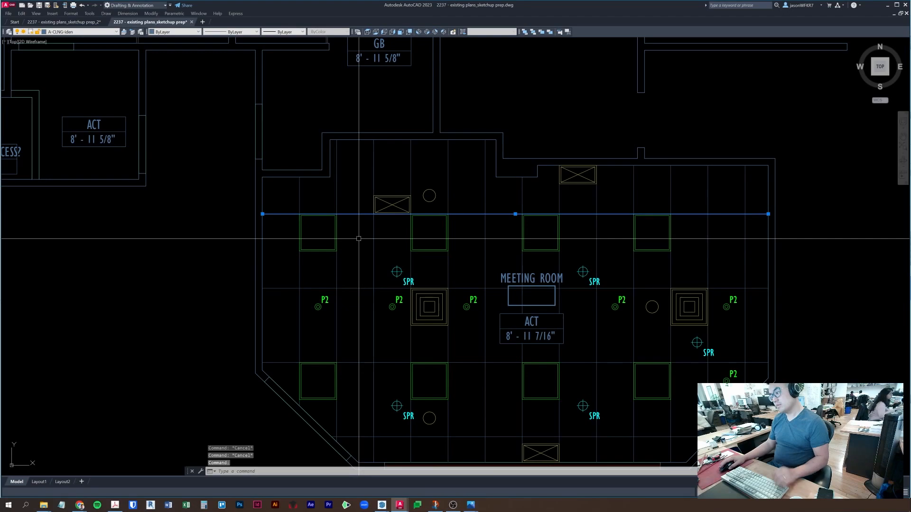
scroll(498, 291, down, 3)
key(Escape)
click(496, 246)
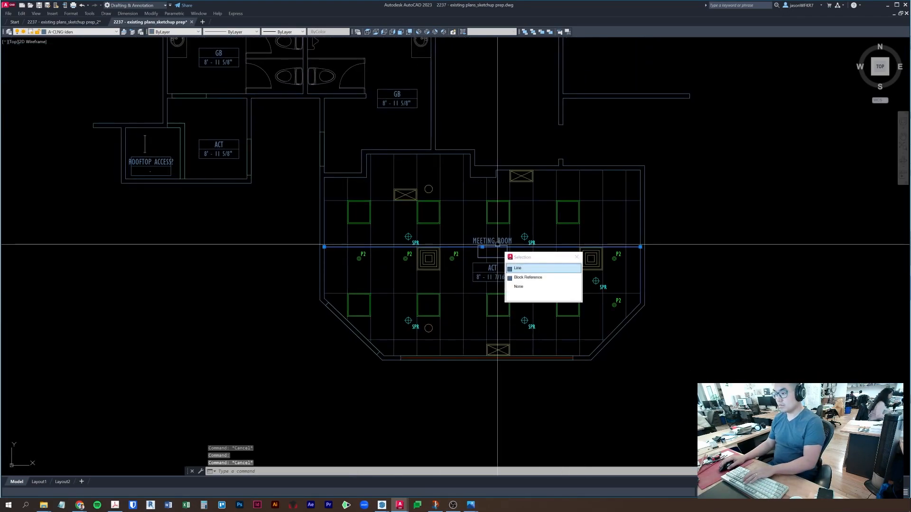
key(Escape)
click(496, 237)
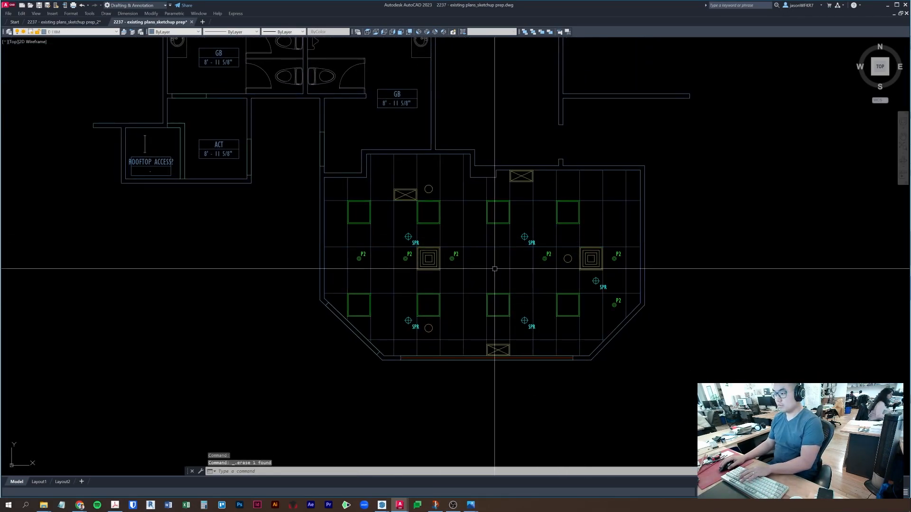
scroll(527, 247, up, 2)
click(530, 244)
key(Delete)
click(531, 374)
key(Delete)
click(346, 374)
key(Delete)
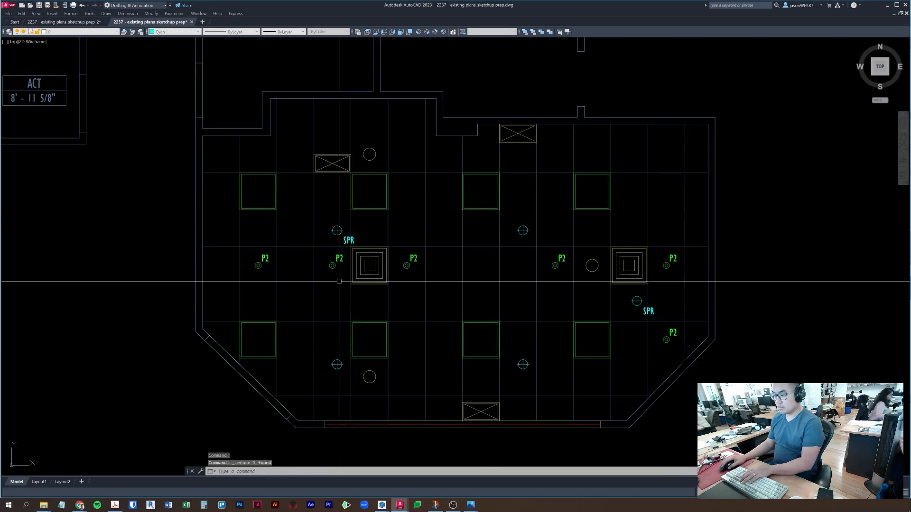
click(348, 240)
key(Delete)
scroll(389, 265, down, 4)
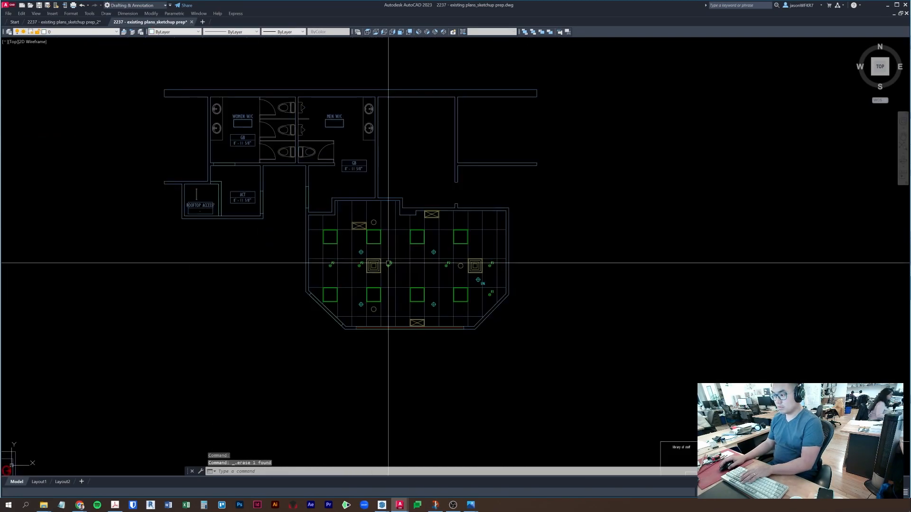
scroll(386, 236, up, 4)
click(364, 260)
click(359, 252)
key(Delete)
click(473, 266)
click(469, 255)
key(Delete)
click(581, 263)
click(579, 255)
key(Delete)
click(579, 398)
key(Delete)
click(467, 419)
click(463, 395)
key(Delete)
click(354, 415)
click(352, 395)
key(Delete)
click(247, 411)
click(246, 390)
key(Delete)
click(240, 263)
click(233, 246)
key(Delete)
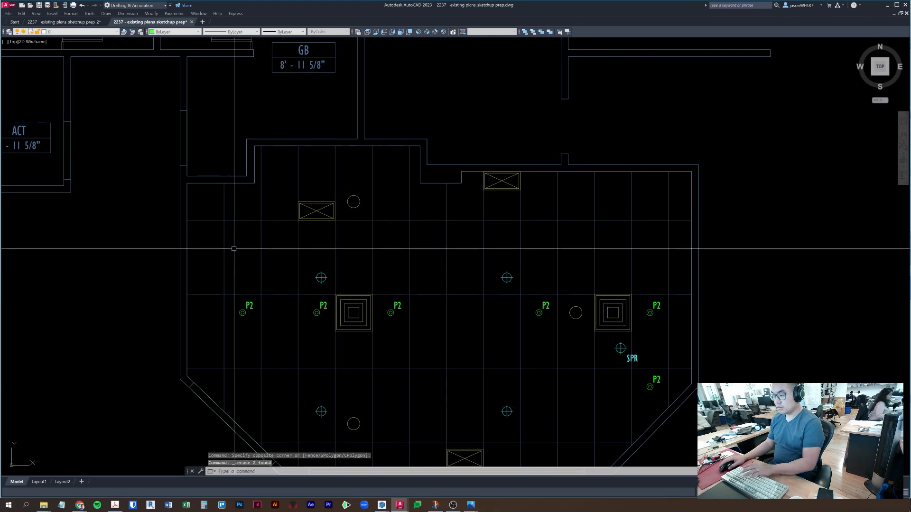
scroll(332, 275, down, 3)
scroll(387, 284, up, 3)
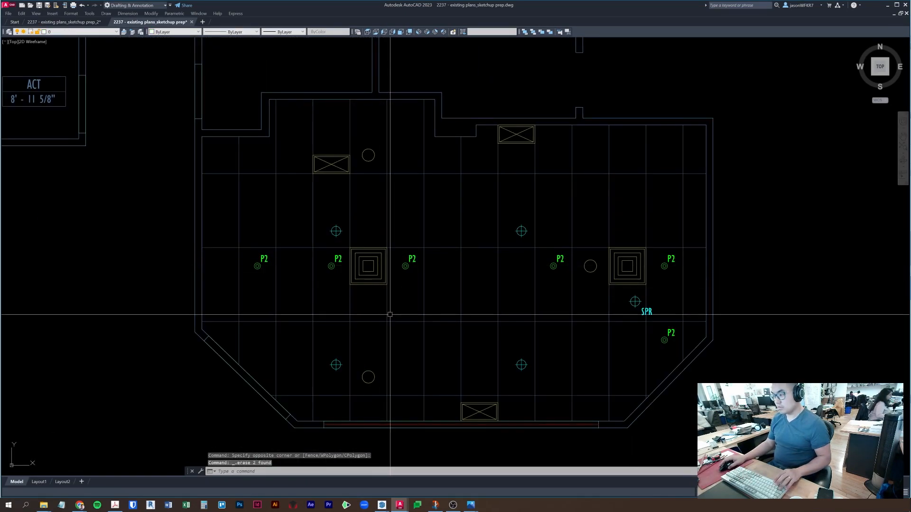
scroll(463, 305, down, 2)
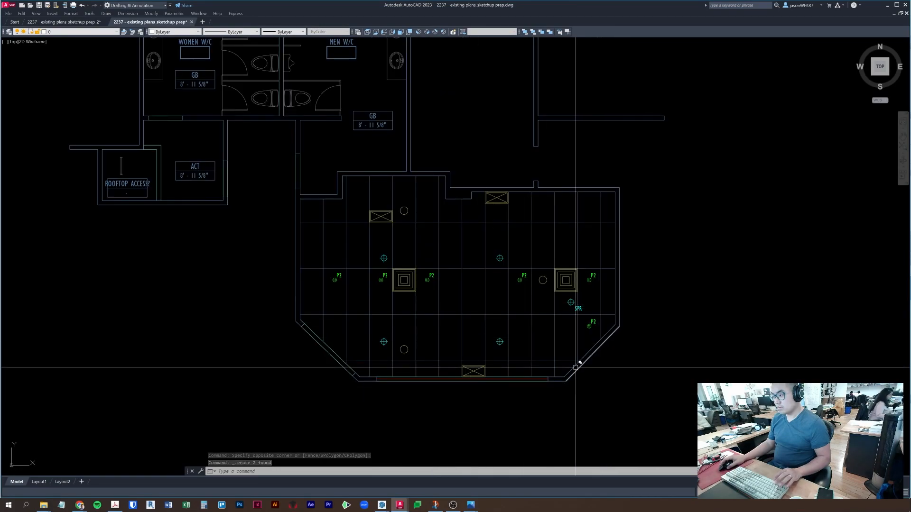
scroll(498, 376, down, 5)
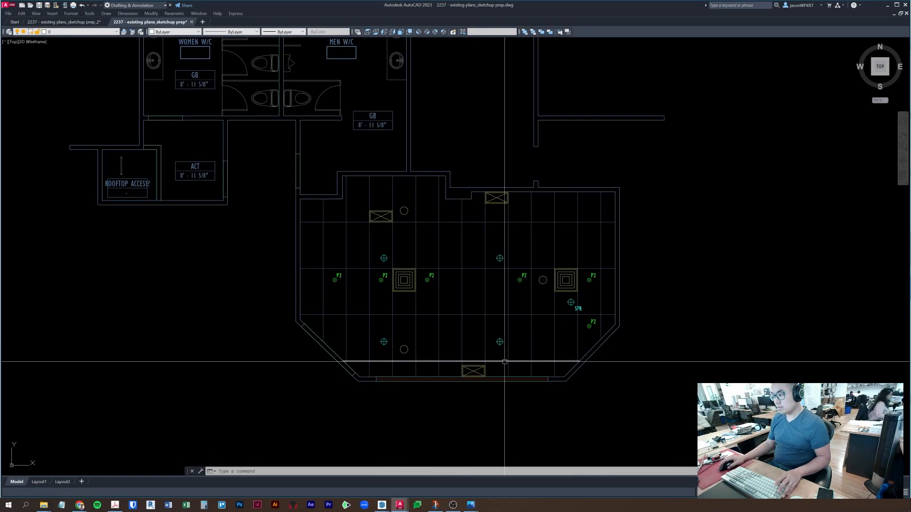
scroll(507, 291, up, 8)
middle_drag(356, 289, 421, 344)
middle_drag(532, 368, 527, 317)
scroll(582, 379, down, 2)
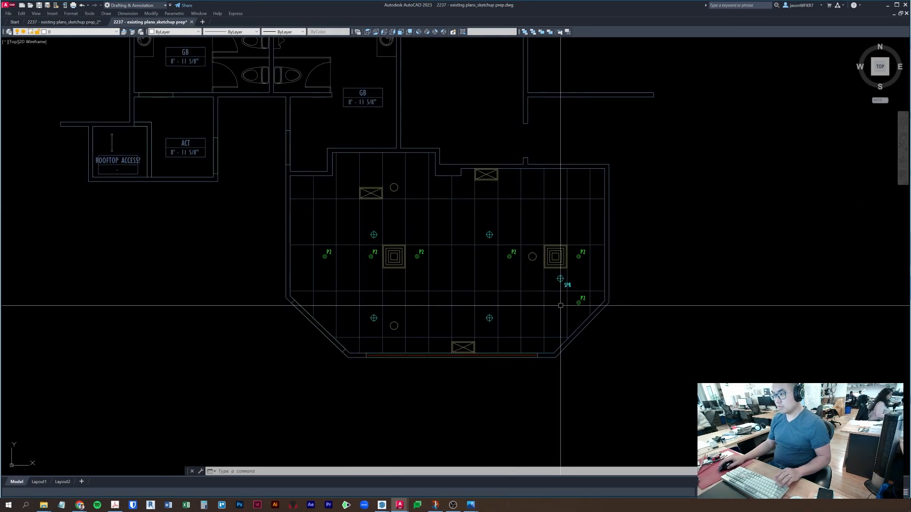
scroll(595, 326, down, 2)
scroll(594, 325, up, 2)
scroll(587, 341, down, 4)
scroll(587, 341, down, 2)
middle_drag(587, 341, 522, 267)
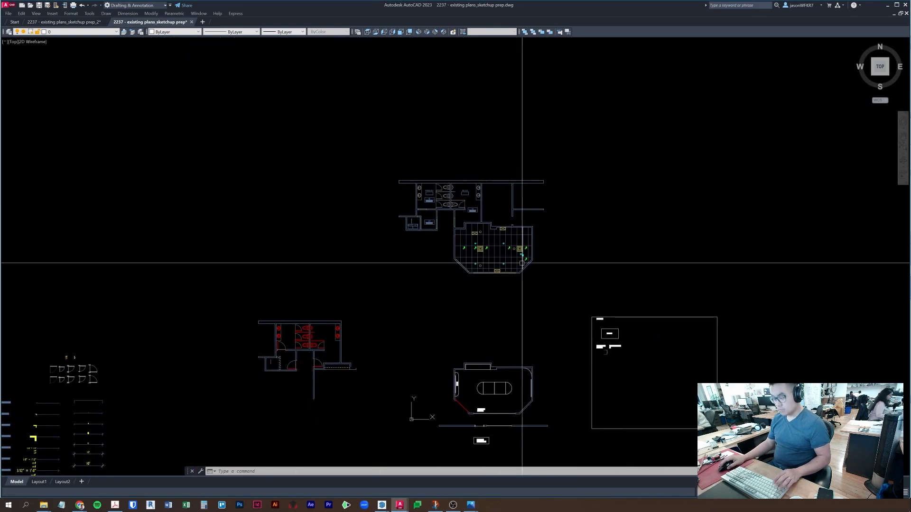
- Measure the distance from the ceiling plan's corner to the conference room's matching corner
text(st)
key(Return)
scroll(529, 283, up, 4)
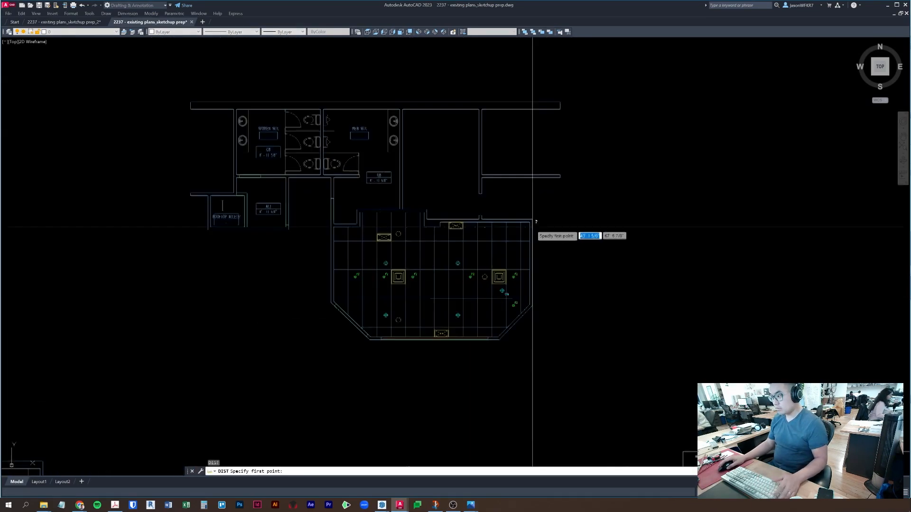
click(531, 222)
middle_drag(544, 345, 539, 215)
middle_drag(525, 389, 524, 305)
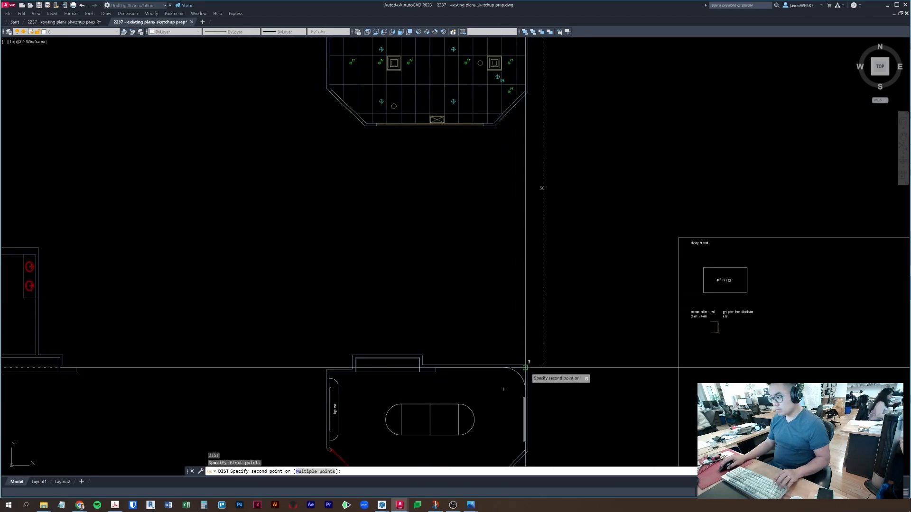
click(527, 372)
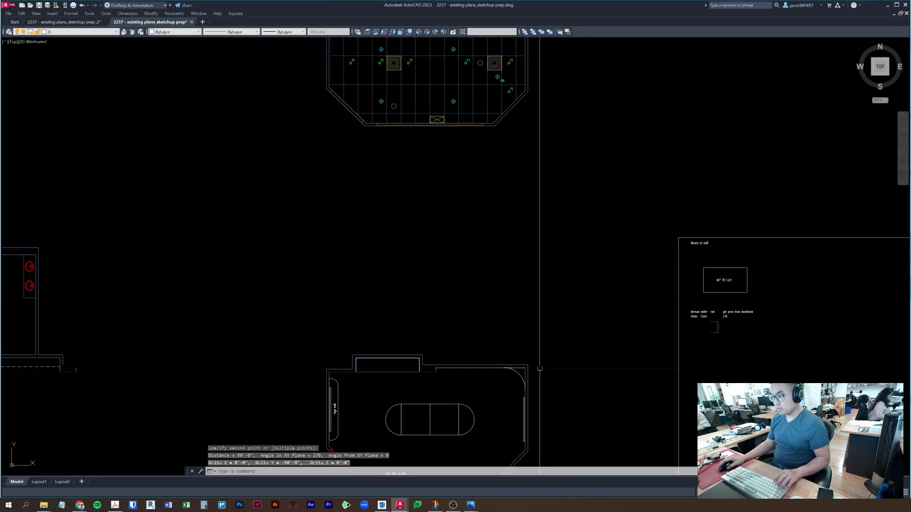
key(F2)
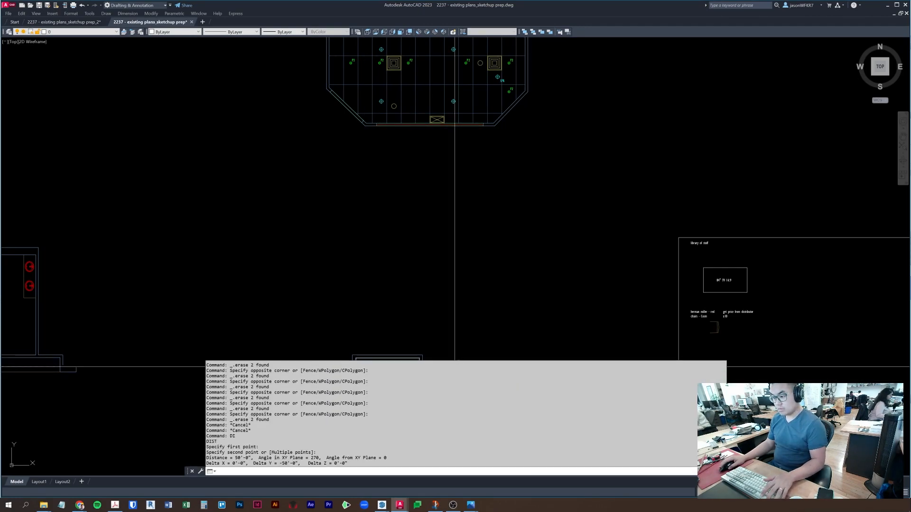
key(Escape)
- Window-select the ceiling plan and try a base-point copy, then cancel it
middle_drag(457, 248, 458, 301)
scroll(296, 99, up, 3)
click(244, 95)
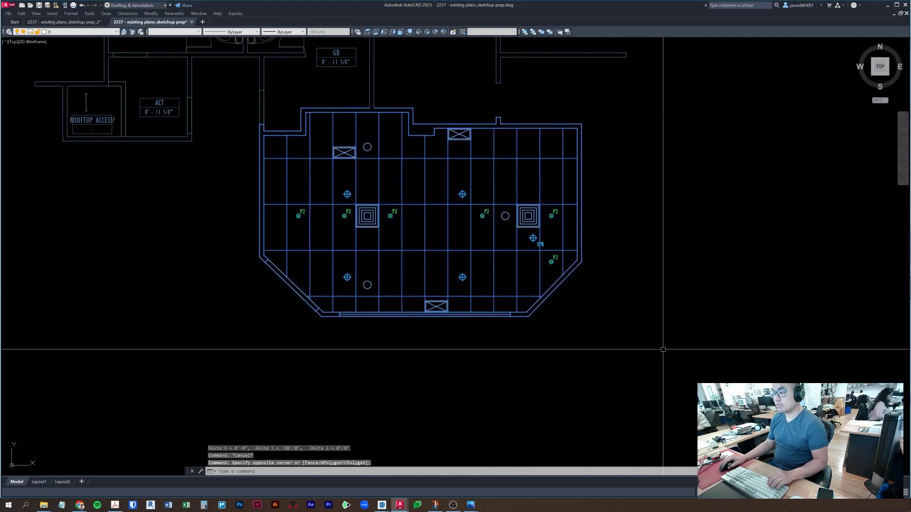
click(510, 368)
key(ctrl+shift+c)
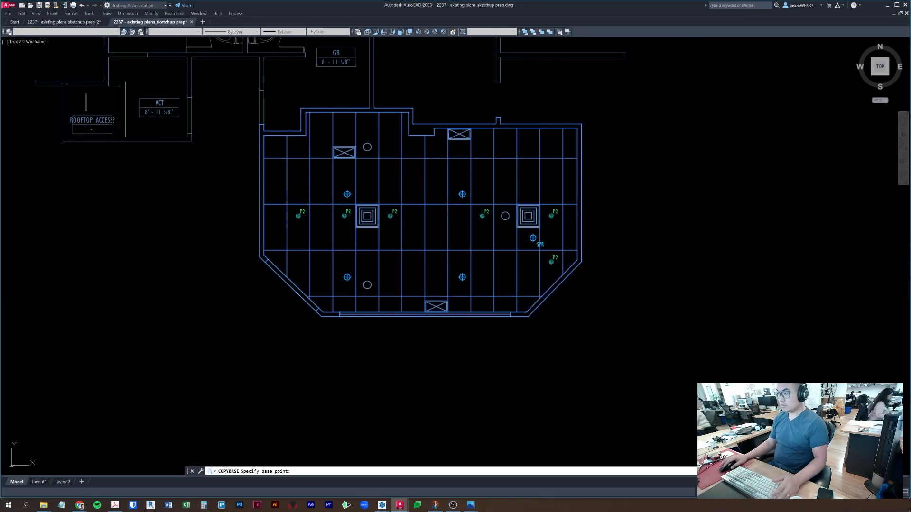
key(Escape)
key(Escape)
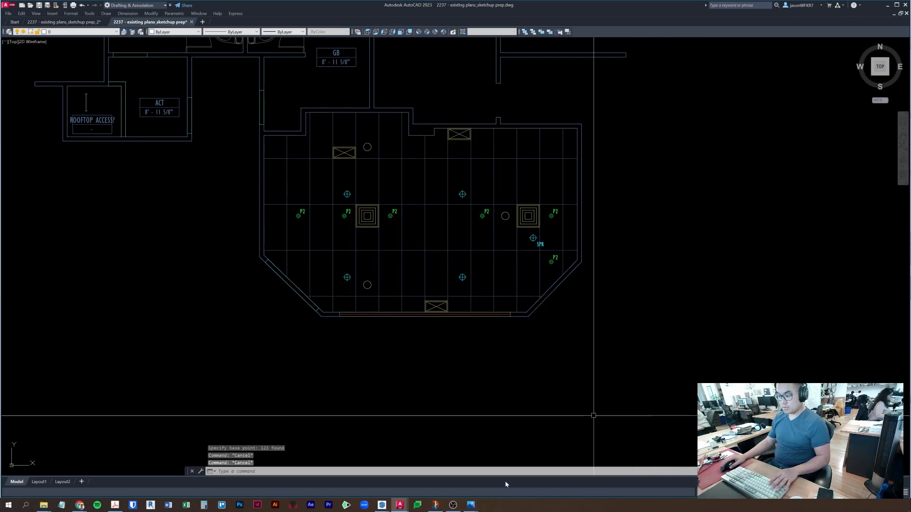
- Switch to prep_2, abandon a paste, and return to the sketchup prep drawing
mouse_move(399, 507)
click(362, 488)
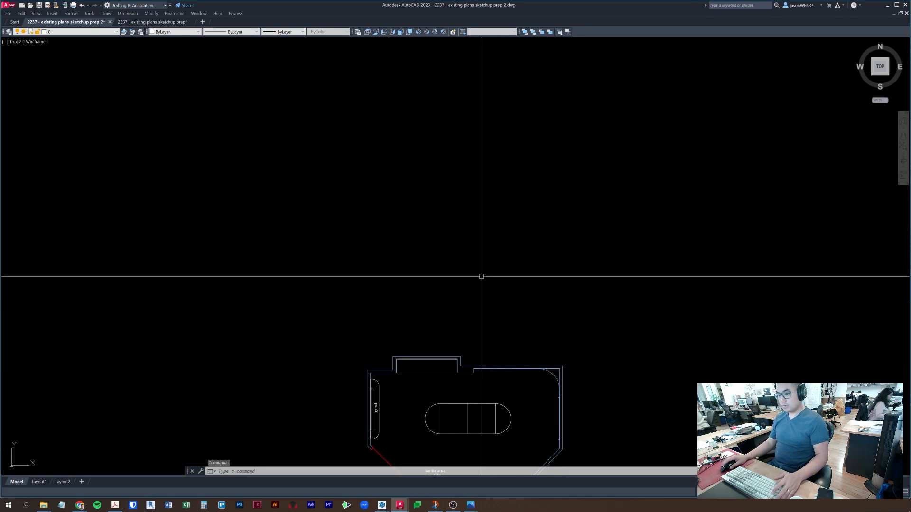
key(ctrl+v)
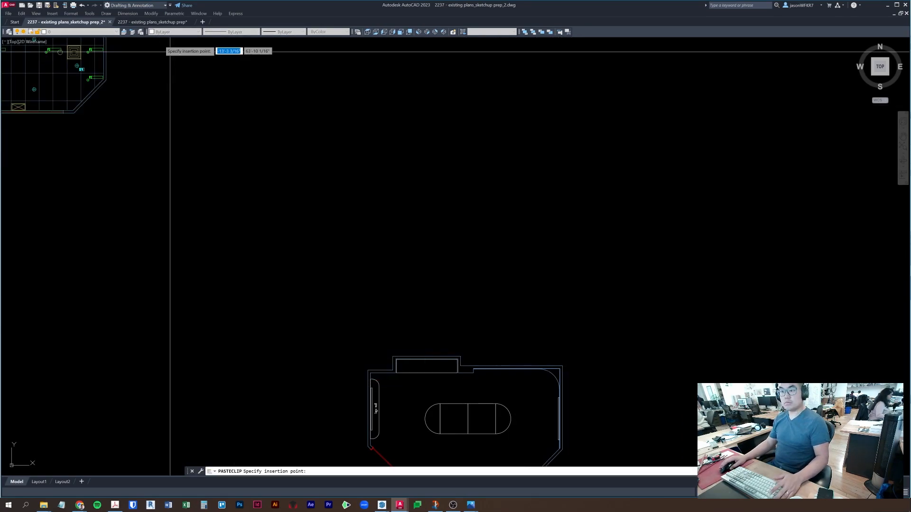
key(Escape)
mouse_move(399, 505)
click(436, 477)
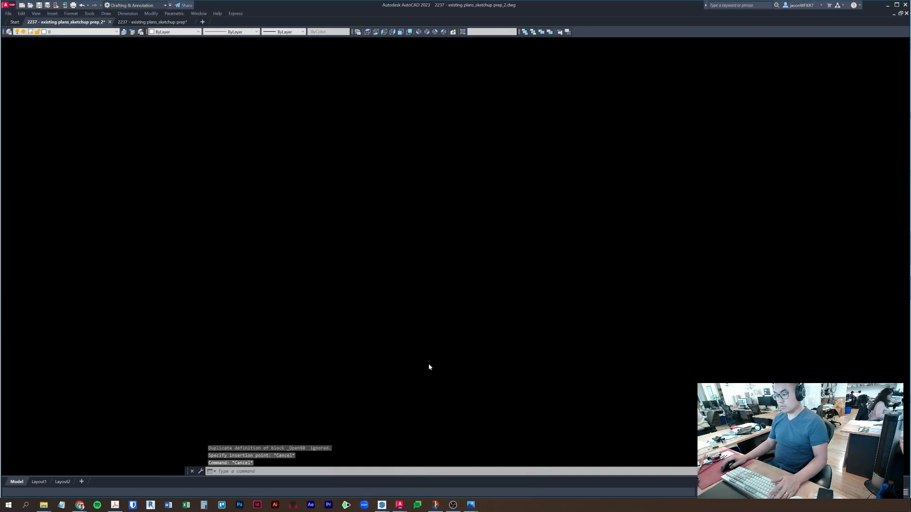
- Copy the whole ceiling plan with base point 0,0
click(241, 102)
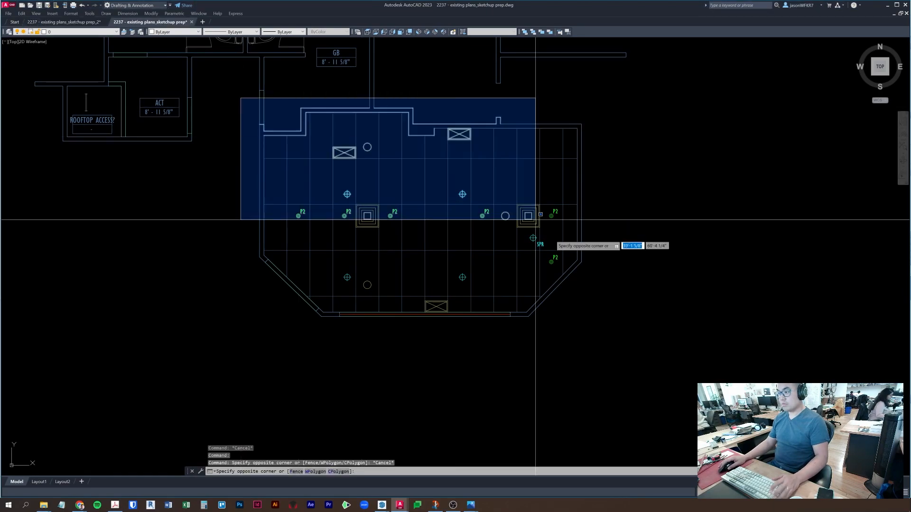
key(ctrl+shift+c)
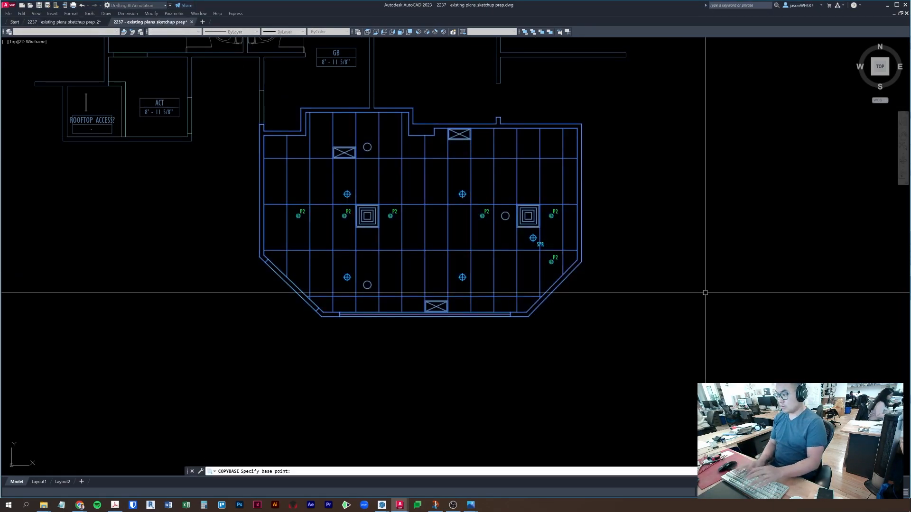
text(0,0)
key(Return)
key(Escape)
- Paste the ceiling plan into prep_2 at 0,0, save it, and minimize AutoCAD
click(400, 505)
click(365, 485)
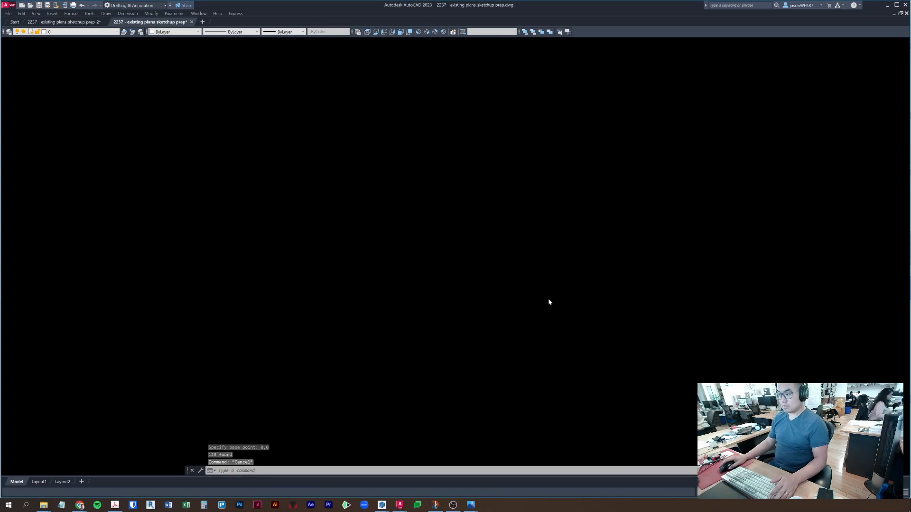
key(ctrl+v)
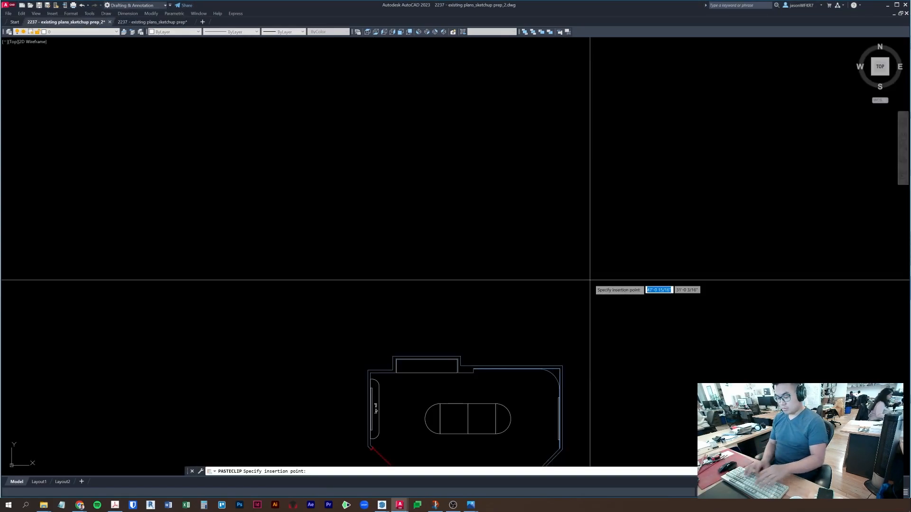
text(0,0)
key(Return)
key(Escape)
middle_drag(578, 209, 559, 263)
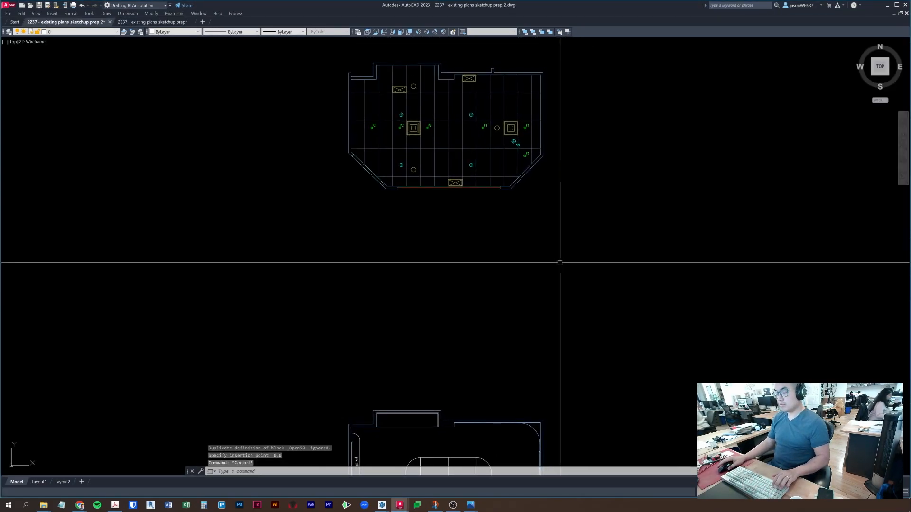
key(ctrl+s)
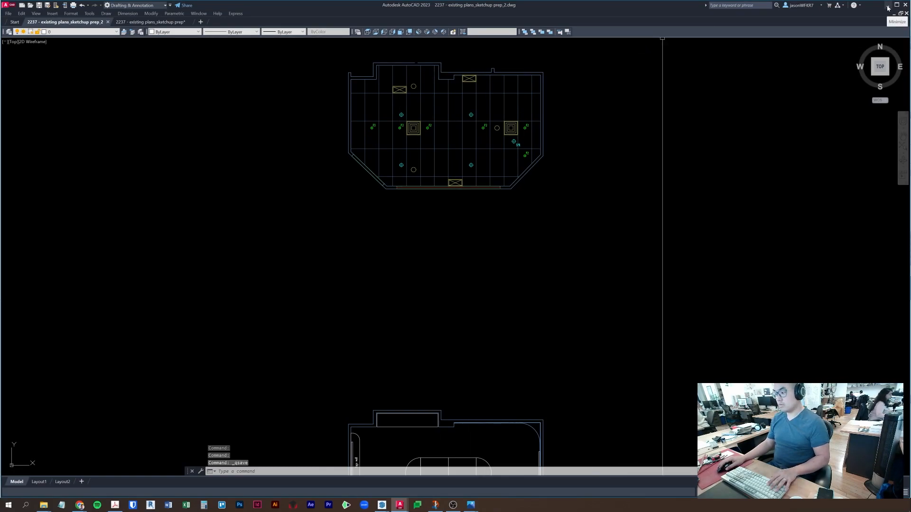
click(888, 8)
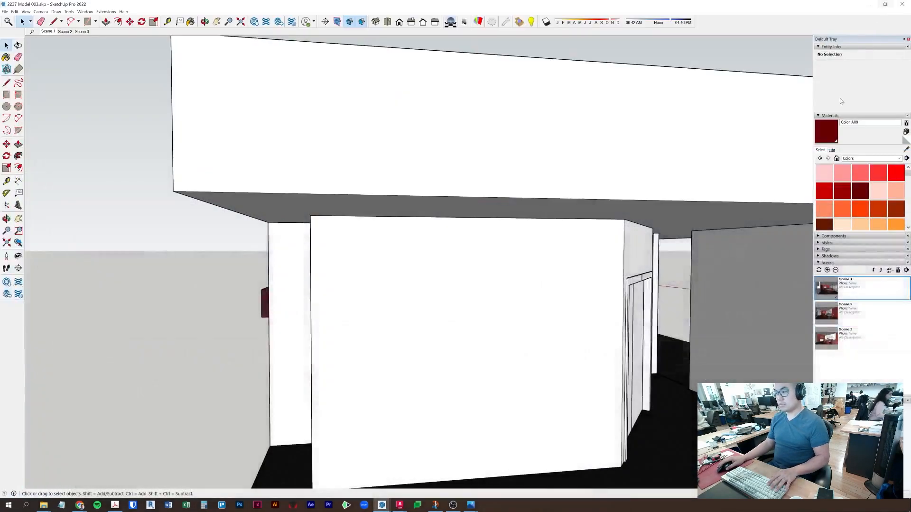
- Import the prep_2 DWG via File > Import and dismiss the Import Results summary
click(15, 11)
mouse_move(5, 12)
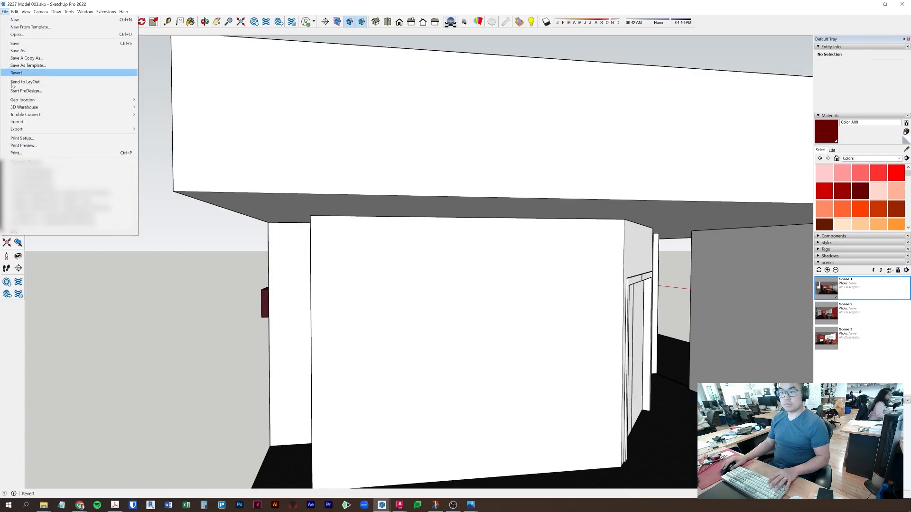
click(19, 122)
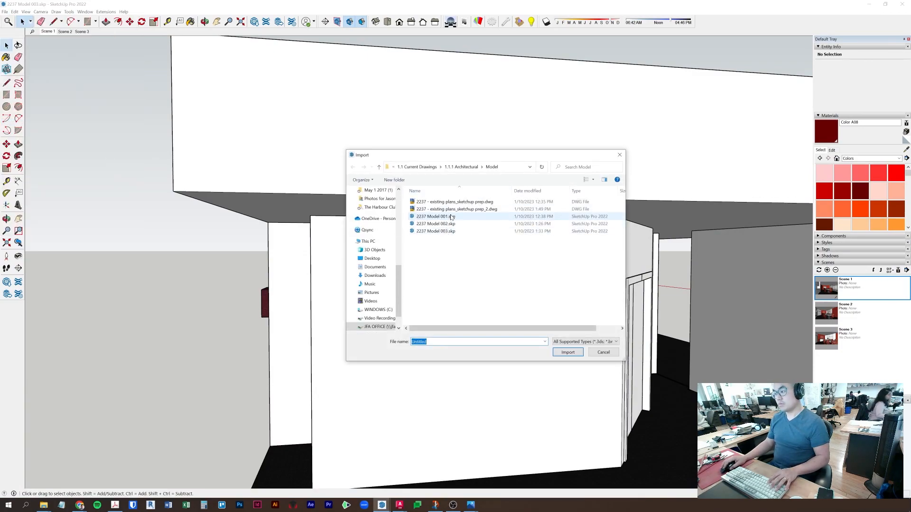
double_click(458, 212)
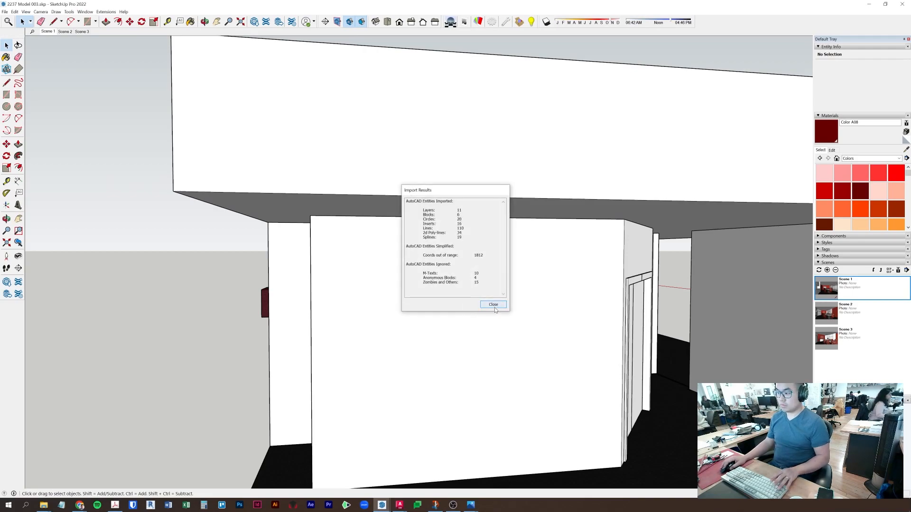
click(493, 305)
- Orbit and zoom until the imported ceiling plan linework is viewed straight on
scroll(506, 330, down, 10)
middle_drag(502, 350, 257, 215)
scroll(362, 291, up, 10)
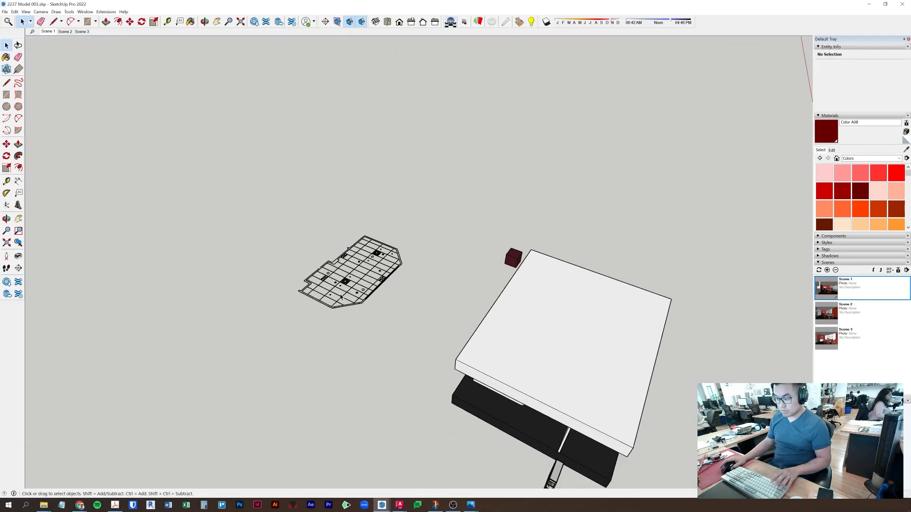
middle_drag(362, 291, 661, 392)
middle_drag(455, 280, 511, 260)
middle_drag(379, 129, 465, 114)
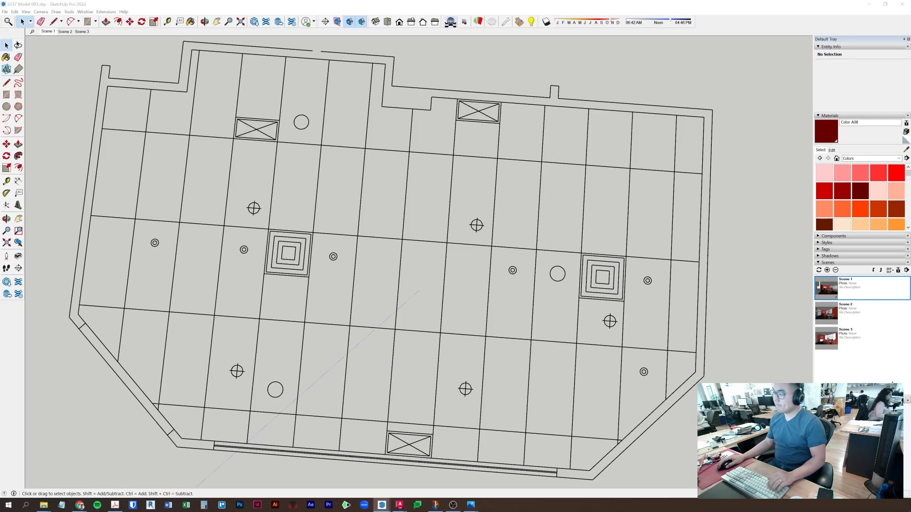
scroll(611, 209, up, 5)
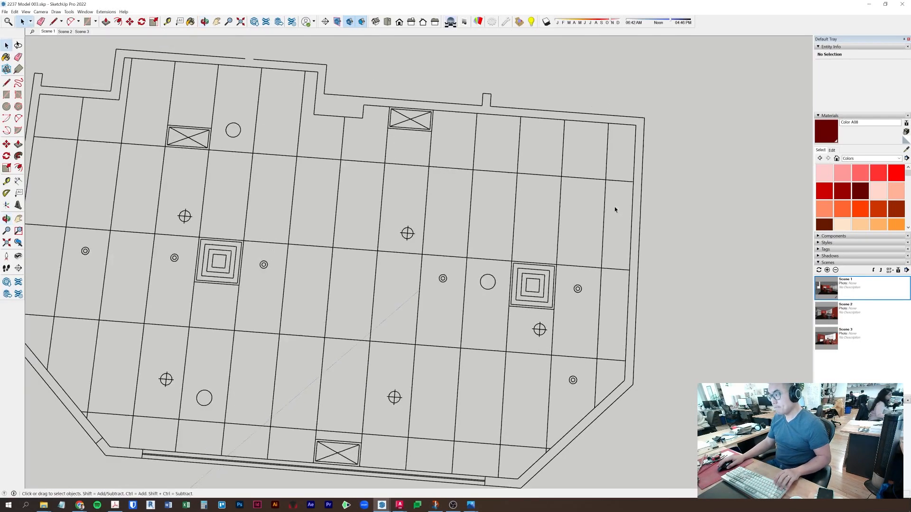
middle_drag(614, 171, 587, 245)
mouse_move(602, 165)
middle_down()
mouse_move(598, 246)
mouse_move(604, 221)
mouse_move(556, 234)
middle_up()
- Draw a rectangle spanning two ceiling tiles and make it a component
key(r)
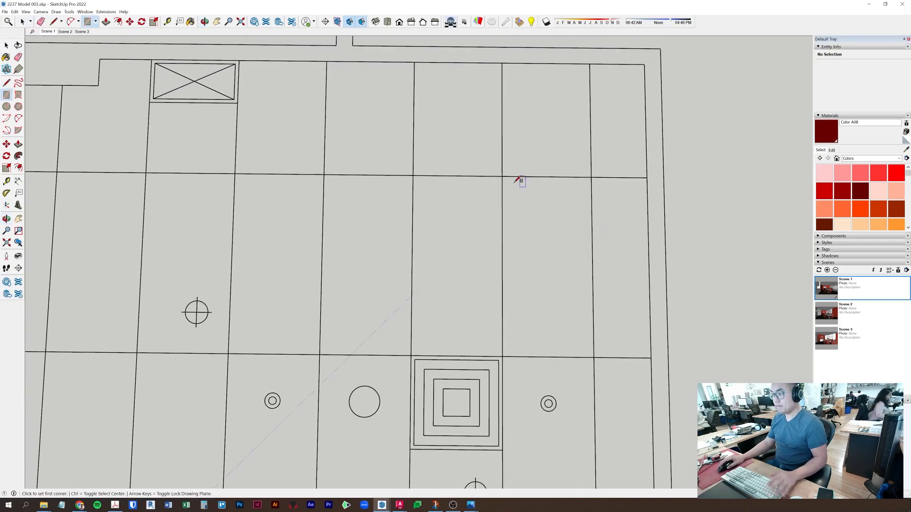
click(503, 176)
click(593, 357)
key(p)
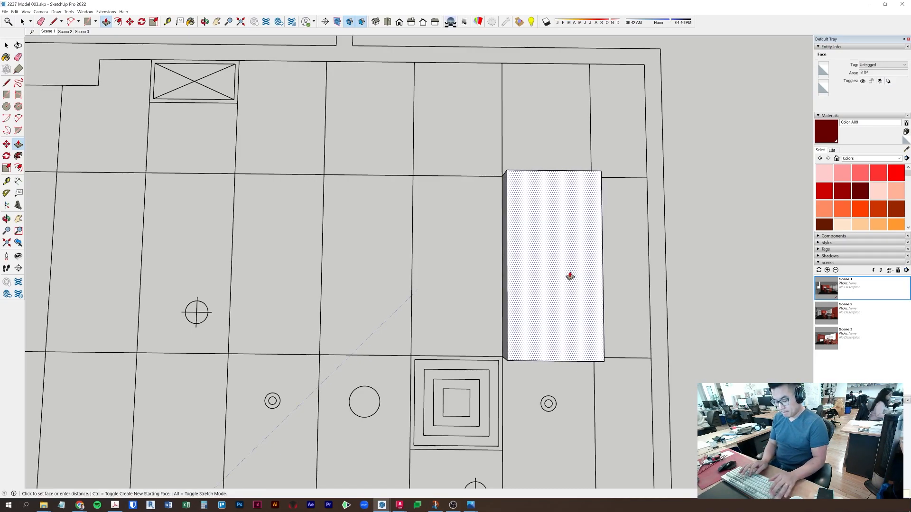
key(Escape)
right_click(570, 274)
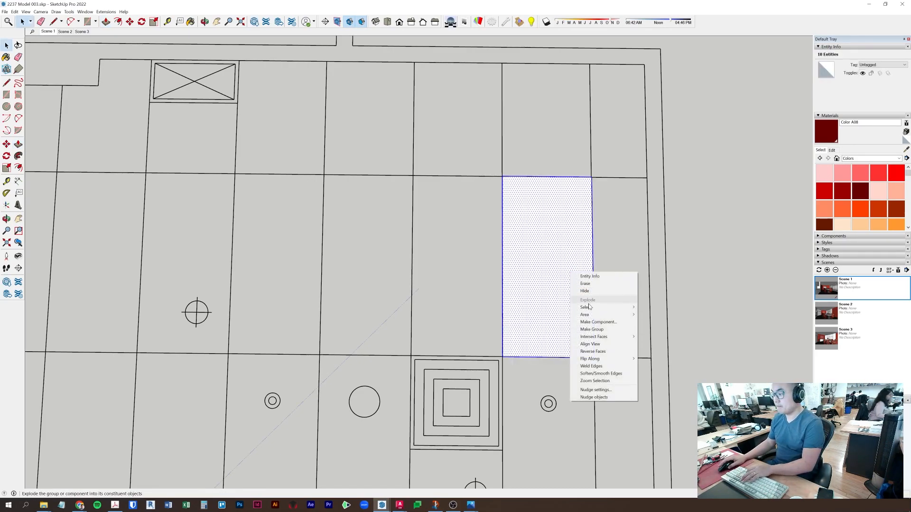
click(592, 320)
key(Return)
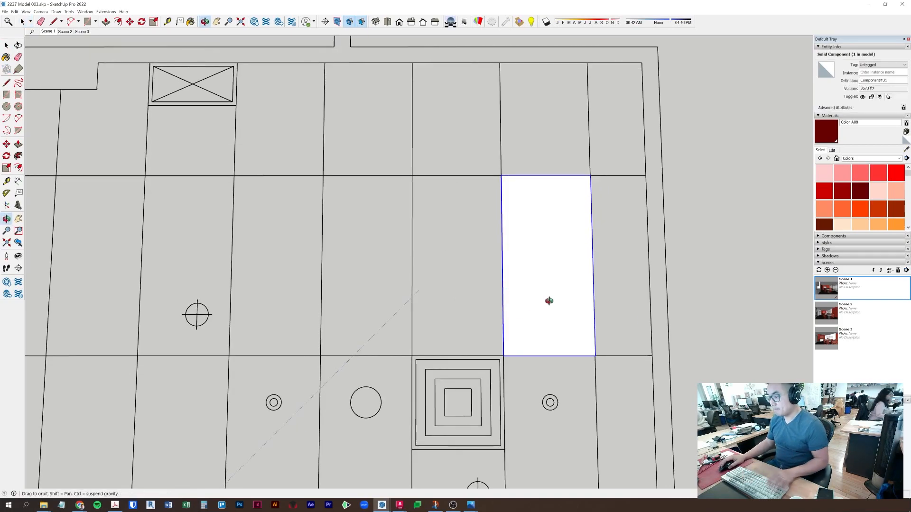
- Enter the new panel component and push/pull its thin edge face a typed distance
middle_drag(536, 305, 560, 214)
scroll(558, 245, up, 5)
middle_drag(538, 273, 553, 242)
double_click(553, 242)
scroll(581, 297, up, 3)
key(p)
click(591, 295)
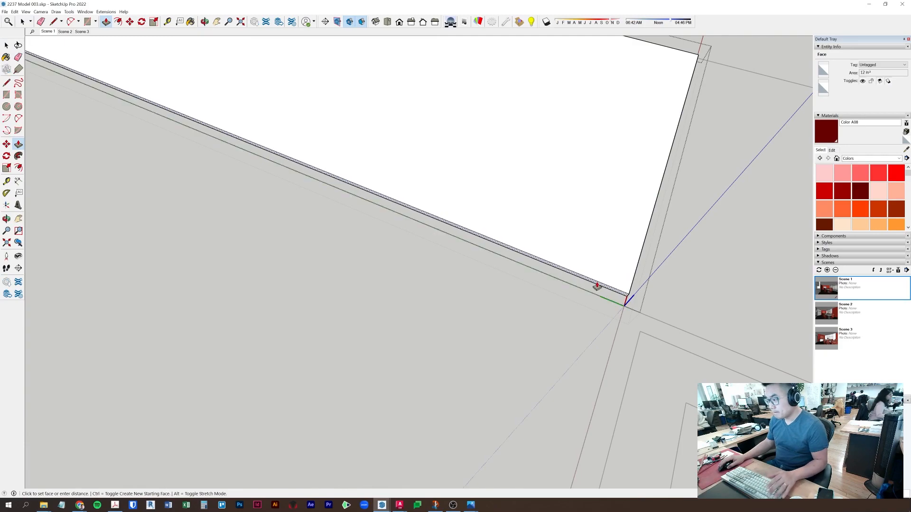
key(Return)
- Push/pull the panel's top face and thin side face to their typed distances
middle_drag(596, 286, 391, 217)
click(401, 227)
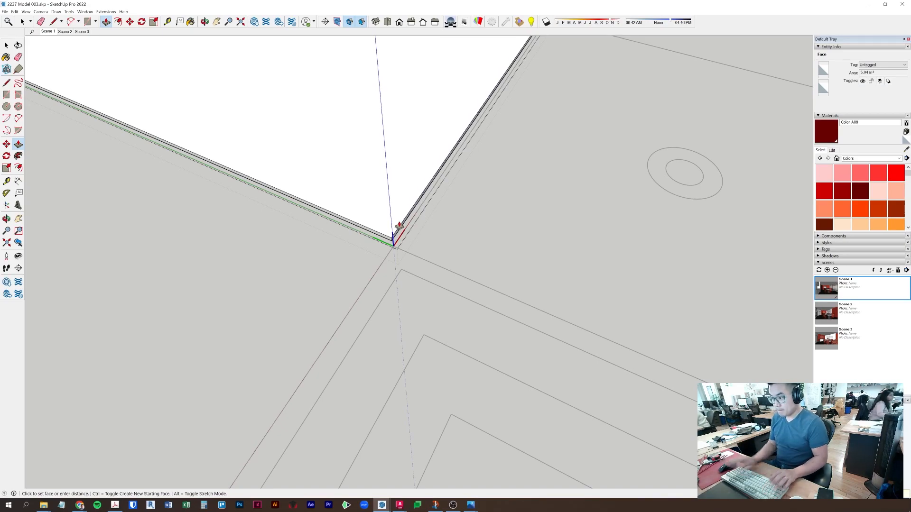
middle_drag(399, 225, 563, 223)
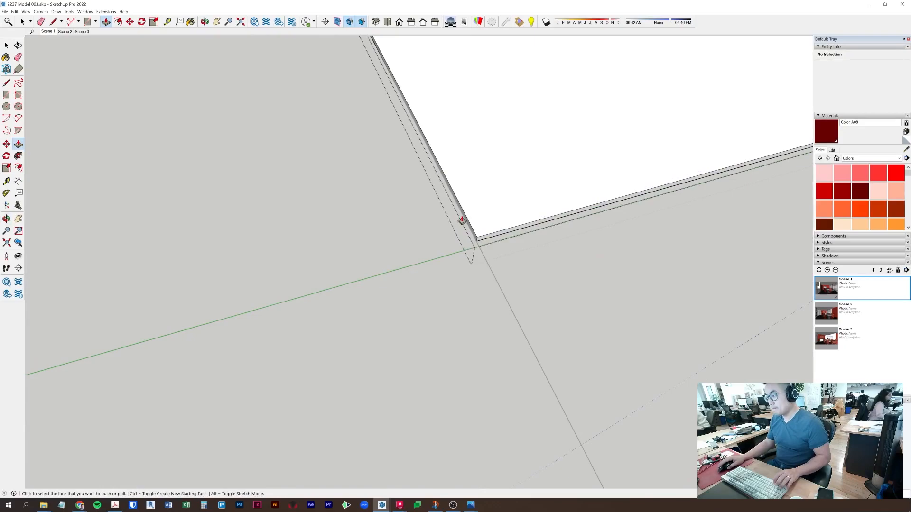
middle_drag(504, 214, 348, 271)
click(348, 270)
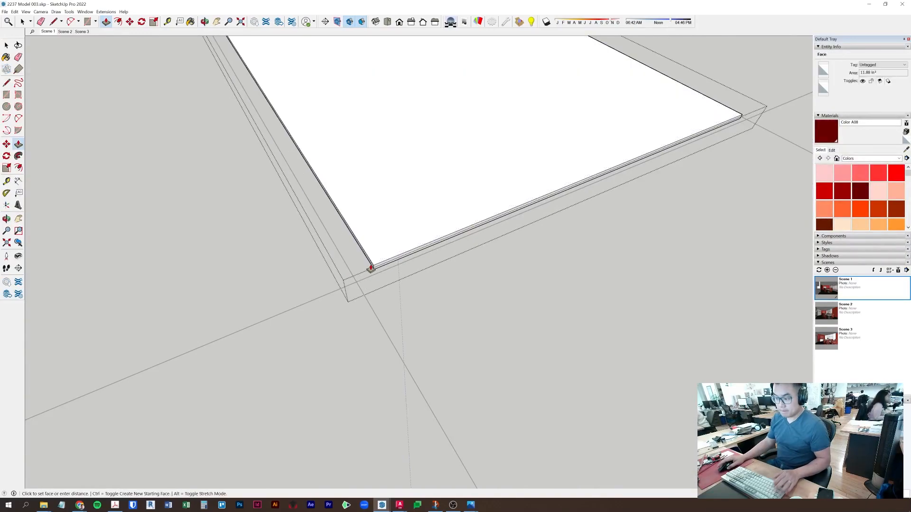
key(Return)
- Exit the component, select the finished panel, and begin a Move copy with Ctrl
key(space)
key(Escape)
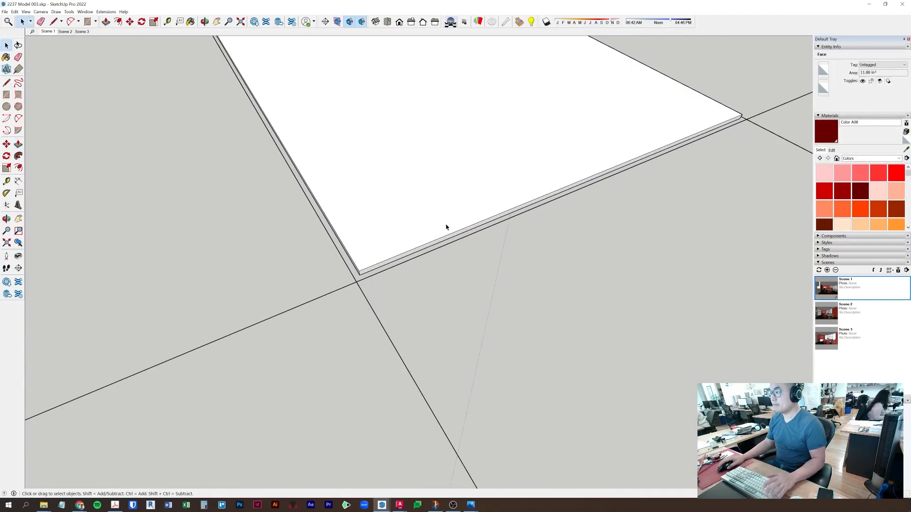
click(447, 227)
scroll(483, 225, down, 4)
shift+middle_drag(484, 225, 415, 292)
key(m)
key(ctrl)
scroll(340, 320, up, 3)
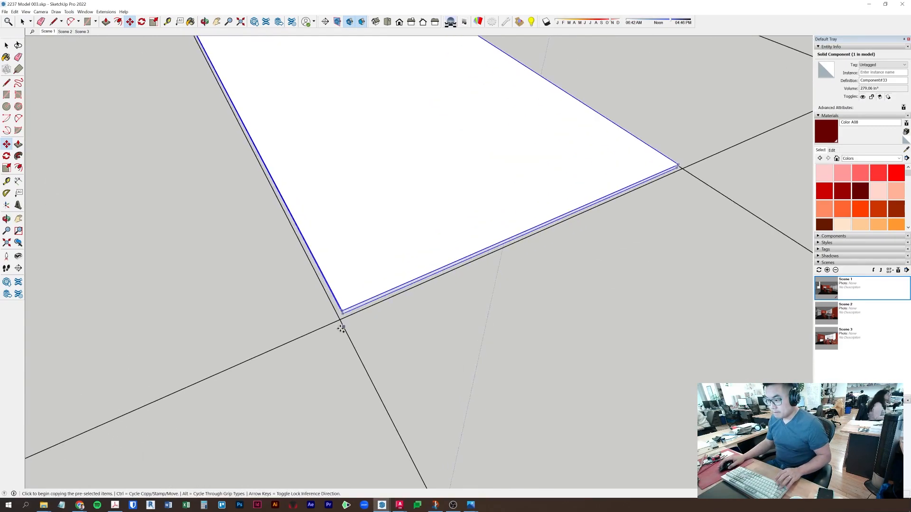
- Copy the panel to the next grid intersection, then copy it again to the adjacent grid corner
scroll(338, 320, up, 2)
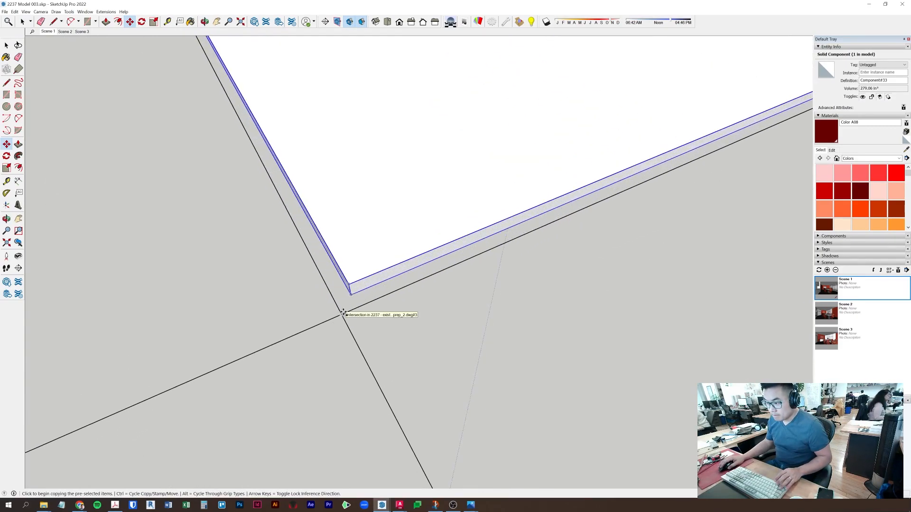
click(343, 314)
click(563, 213)
key(space)
shift+click(543, 208)
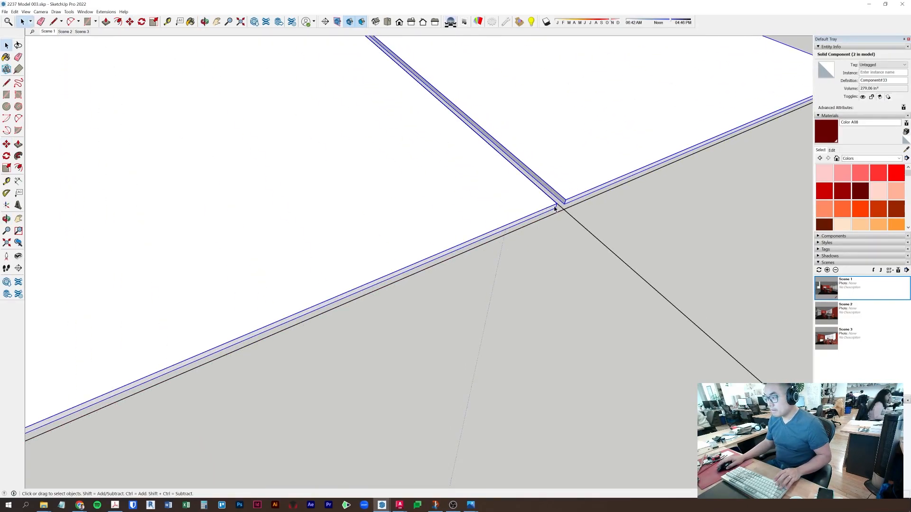
key(m)
key(ctrl)
click(565, 203)
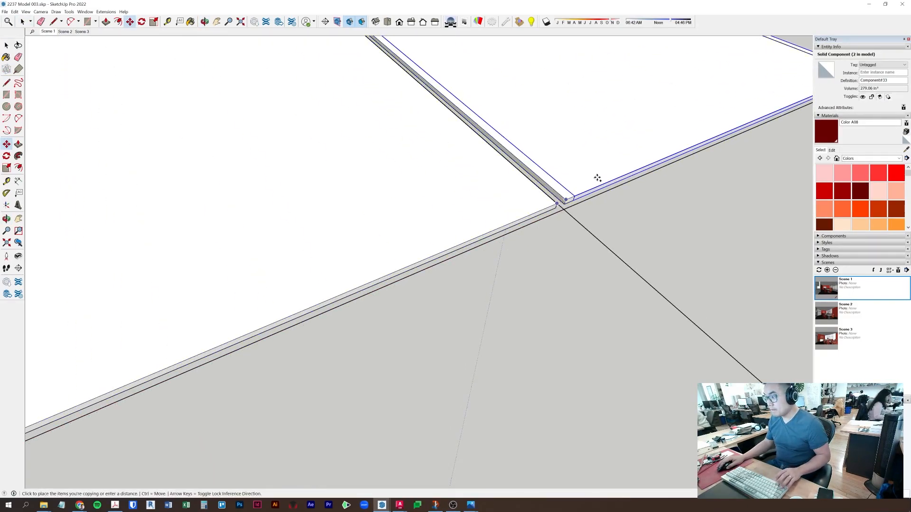
click(597, 241)
- Orbit around the three white panels and window-select them for realignment
scroll(597, 241, down, 2)
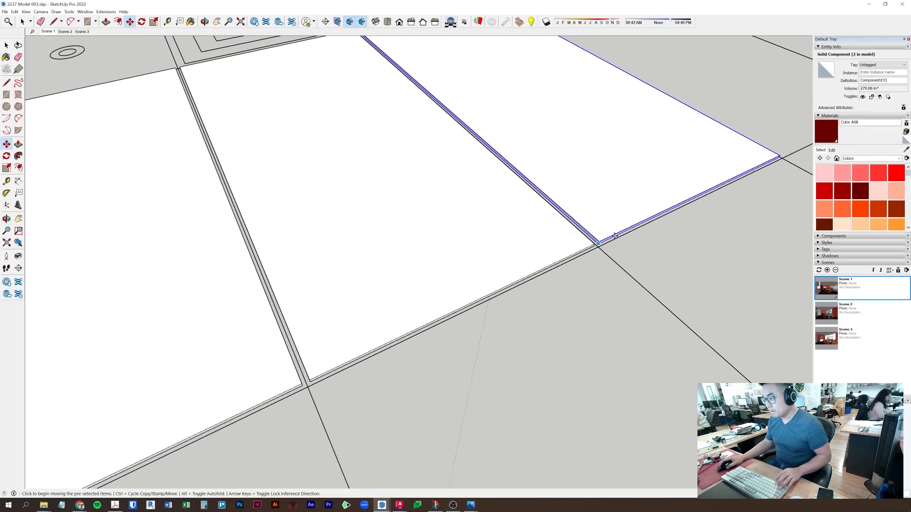
middle_drag(597, 242, 511, 264)
scroll(509, 272, down, 2)
middle_drag(553, 307, 376, 277)
key(ctrl)
middle_drag(583, 372, 291, 286)
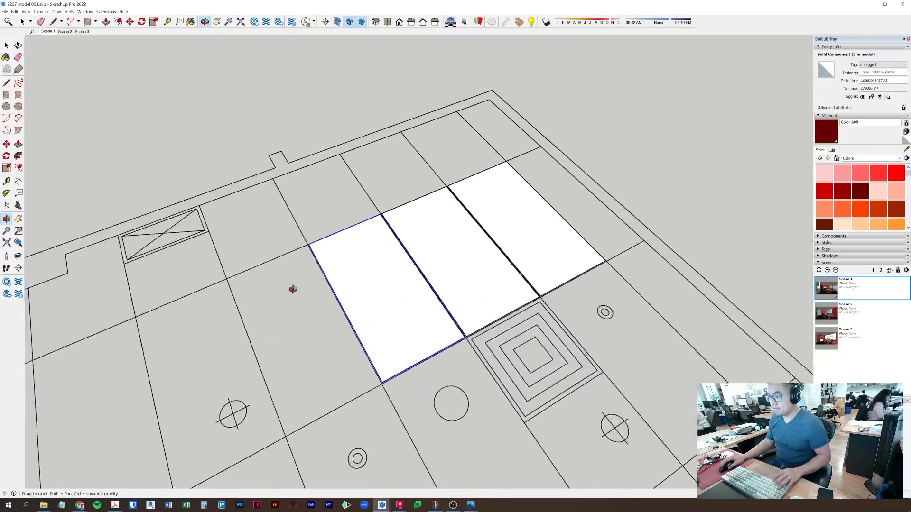
scroll(422, 332, up, 2)
scroll(422, 332, up, 4)
key(space)
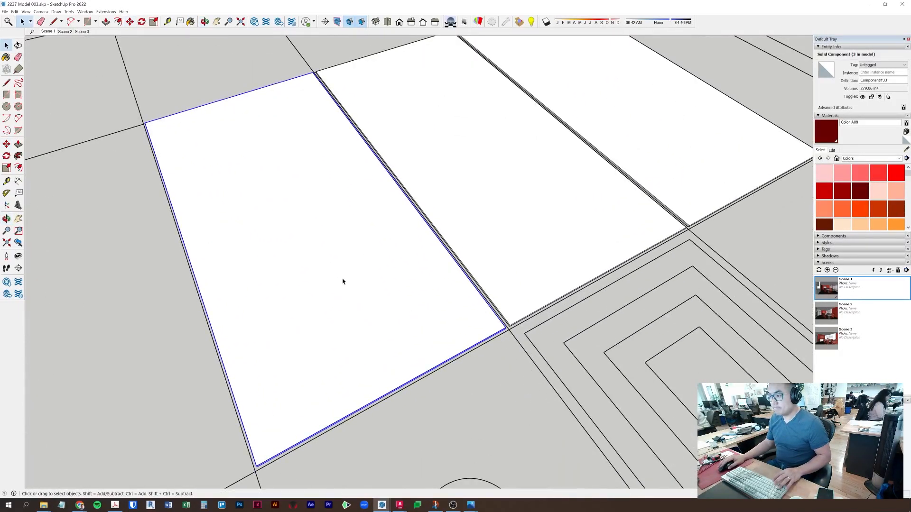
scroll(342, 281, up, 2)
click(427, 397)
middle_drag(427, 397, 468, 350)
drag(470, 368, 407, 343)
scroll(166, 291, down, 1)
drag(152, 278, 555, 447)
- Move the selected panels into grid alignment, then clear the selection
key(m)
click(365, 300)
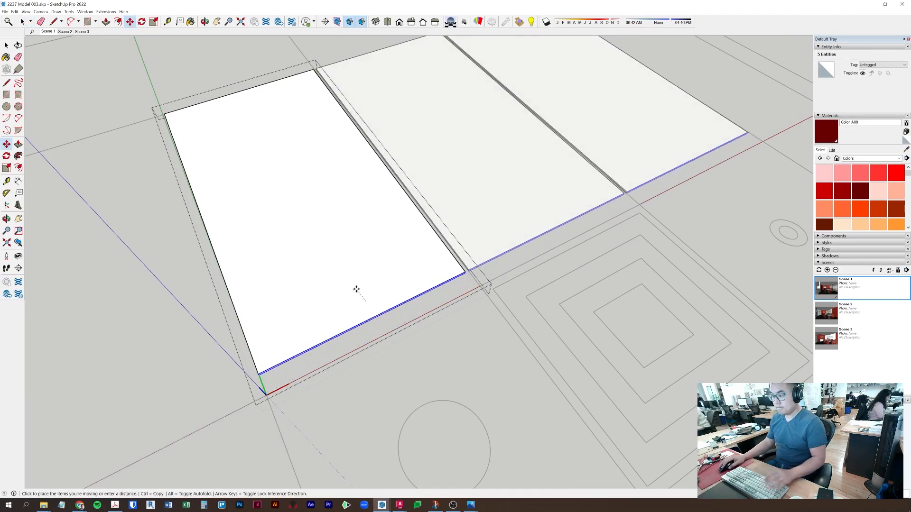
key(Return)
key(space)
click(347, 264)
scroll(296, 291, down, 4)
middle_drag(302, 299, 326, 315)
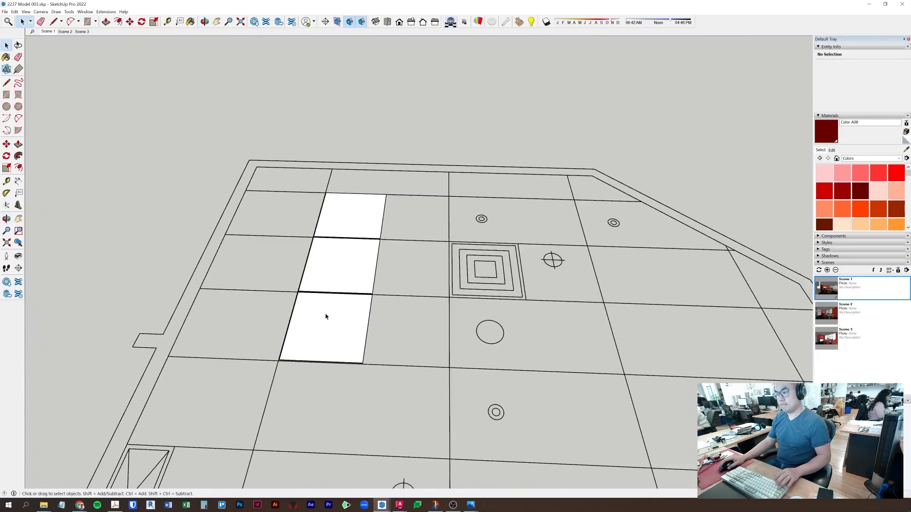
scroll(342, 289, up, 3)
- Copy the three selected ceiling panels to the right at an exact offset
key(m)
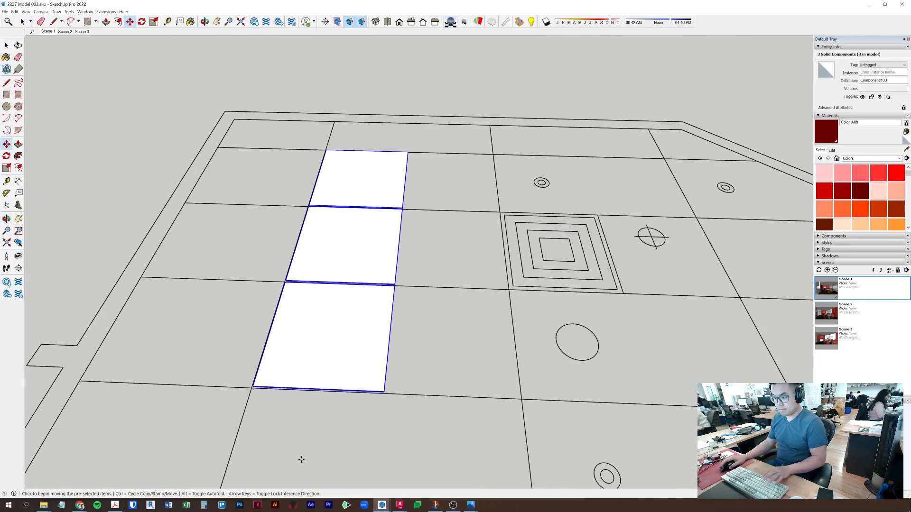
key(ctrl)
scroll(251, 399, up, 3)
scroll(248, 383, up, 3)
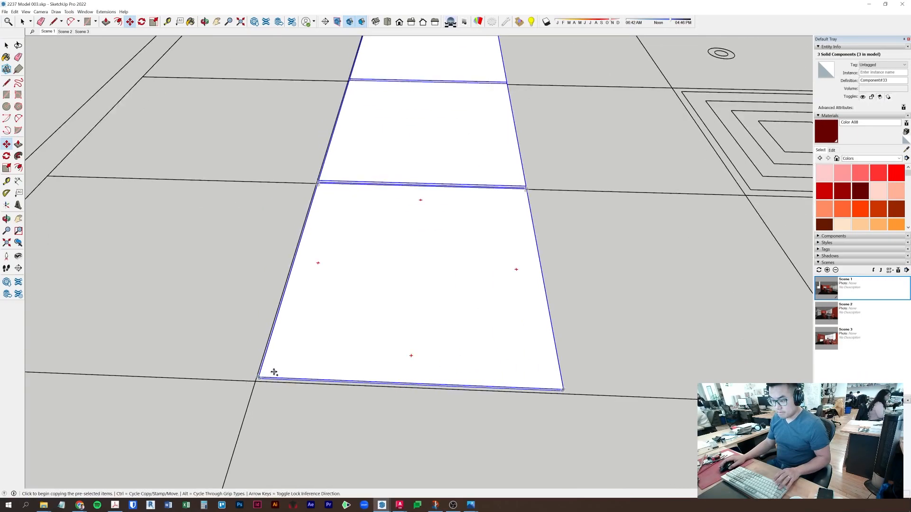
click(259, 376)
click(563, 389)
shift+middle_drag(545, 384, 306, 385)
click(398, 344)
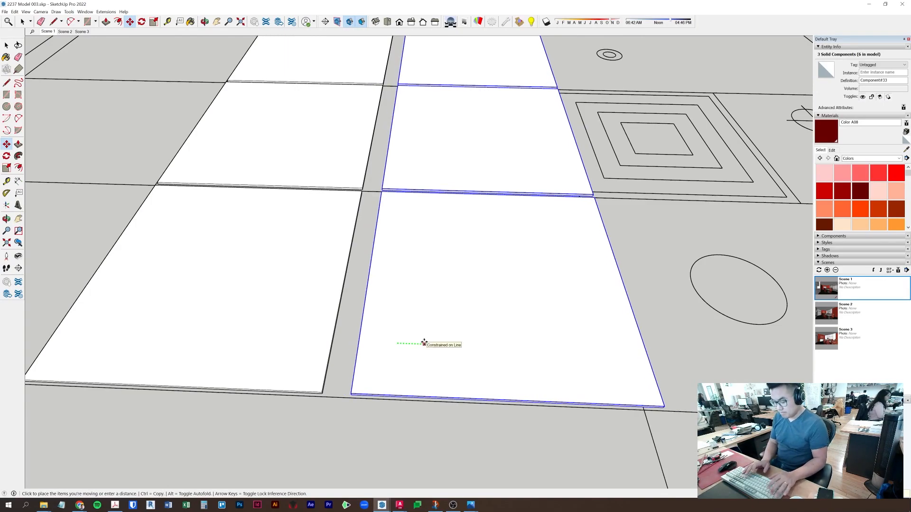
key(Return)
key(space)
- Copy the six selected panels to the left to widen the row
scroll(482, 358, down, 5)
middle_drag(481, 358, 283, 392)
scroll(452, 348, down, 2)
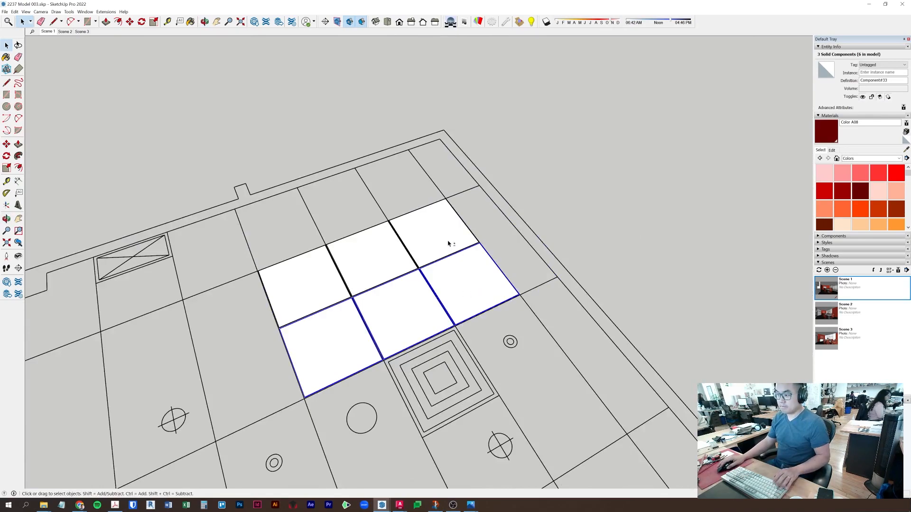
scroll(288, 352, down, 1)
key(m)
key(ctrl)
middle_drag(304, 328, 443, 291)
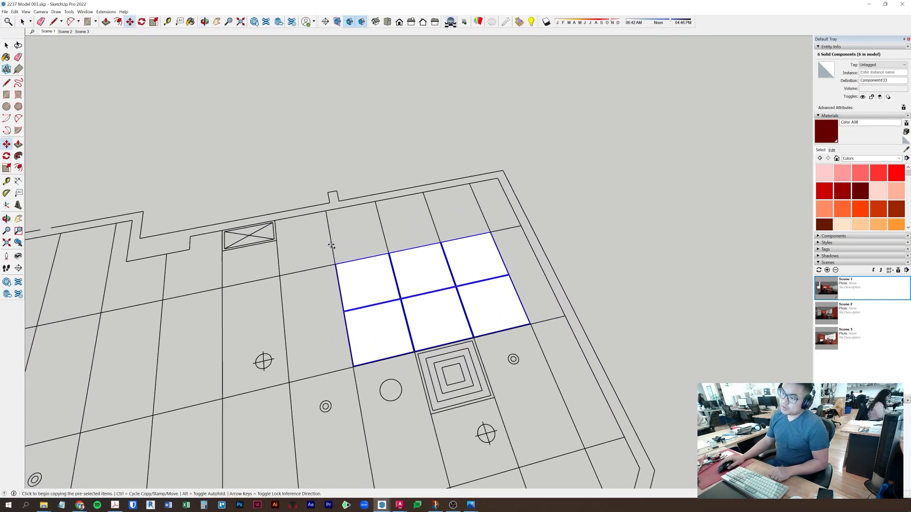
click(497, 103)
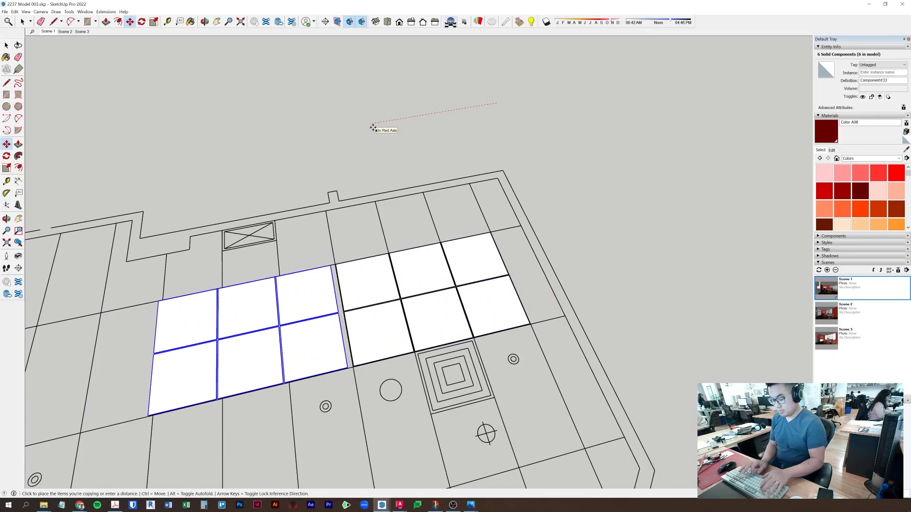
click(373, 128)
key(space)
- Select all 12 panels and copy them at an exact six-panel offset
middle_drag(333, 176, 362, 205)
drag(377, 207, 625, 307)
scroll(625, 306, down, 1)
key(m)
key(ctrl)
click(673, 119)
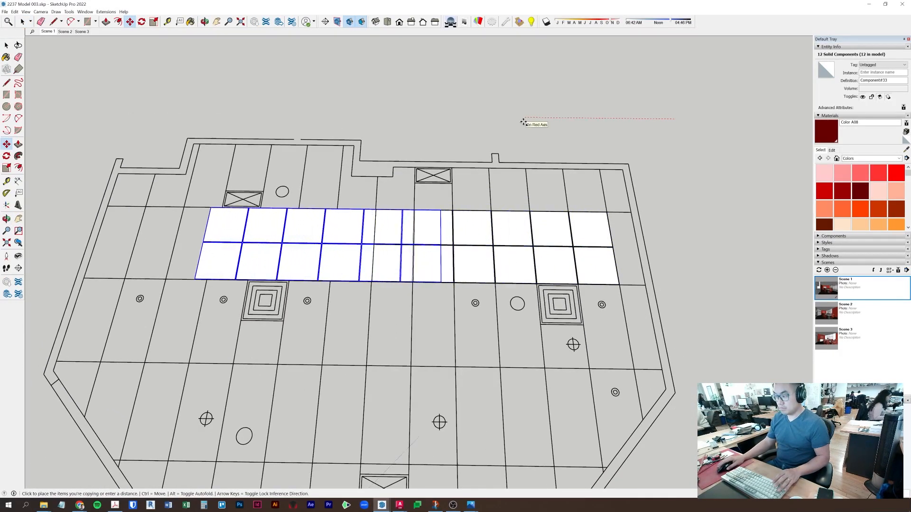
key(Return)
key(space)
- Copy the leftmost panel to sit beside the panel row
click(155, 266)
key(m)
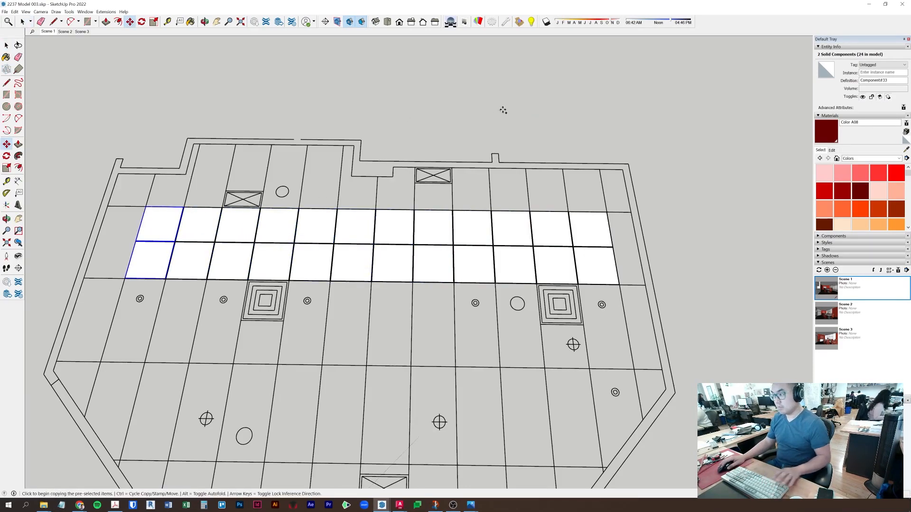
click(506, 110)
key(ctrl)
key(Return)
key(space)
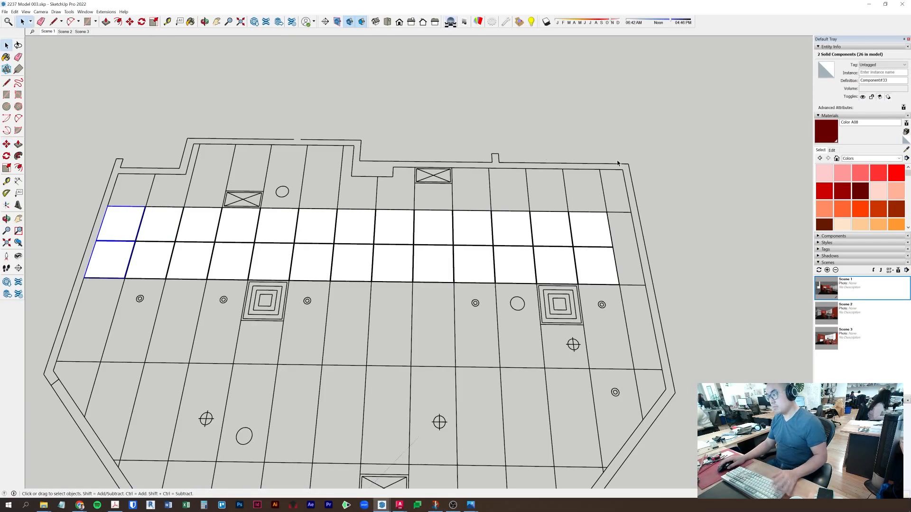
- Copy the right-end panels to extend the row's right end
drag(601, 268, 643, 322)
key(m)
click(565, 131)
key(ctrl)
click(584, 135)
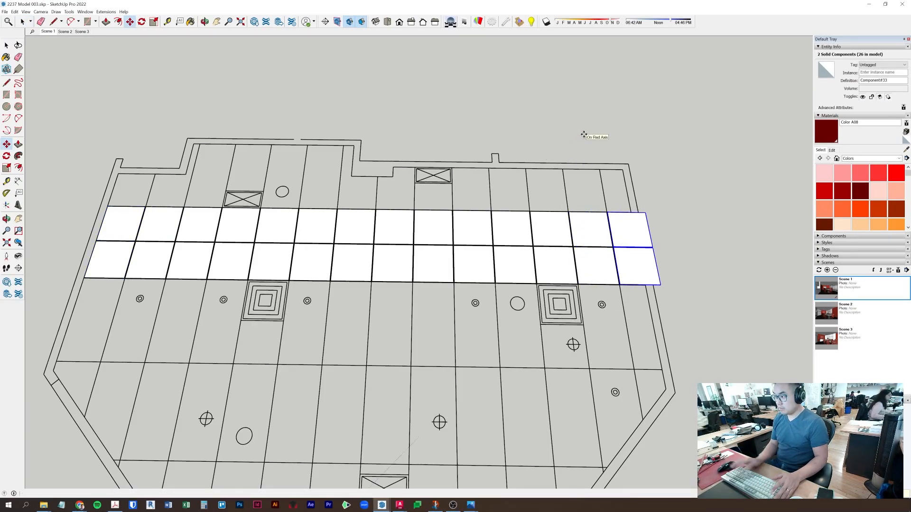
key(space)
- Select all 28 ceiling panels and copy them twice at exact distances
scroll(544, 258, down, 4)
drag(185, 197, 705, 295)
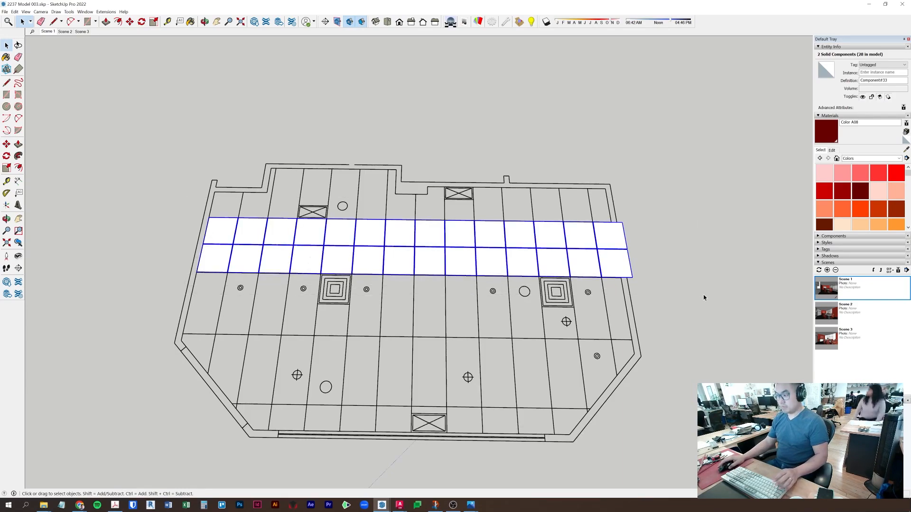
click(715, 209)
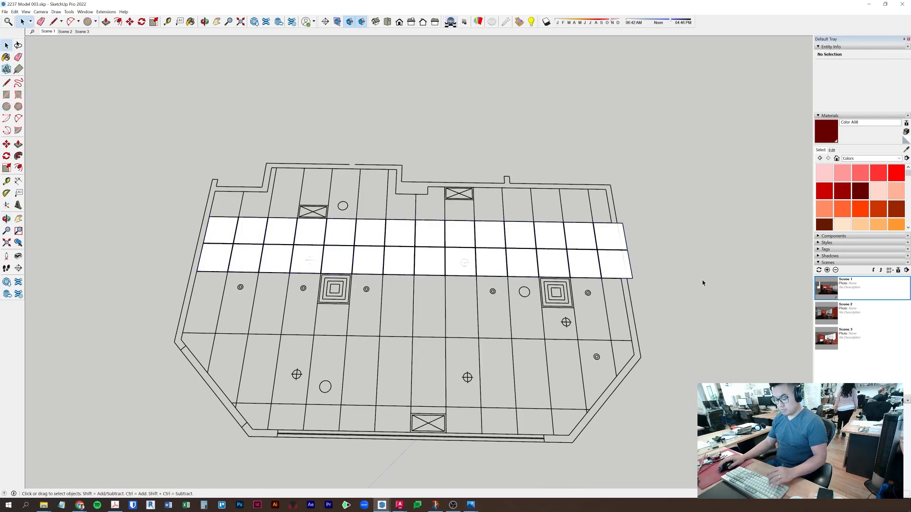
drag(234, 218, 683, 285)
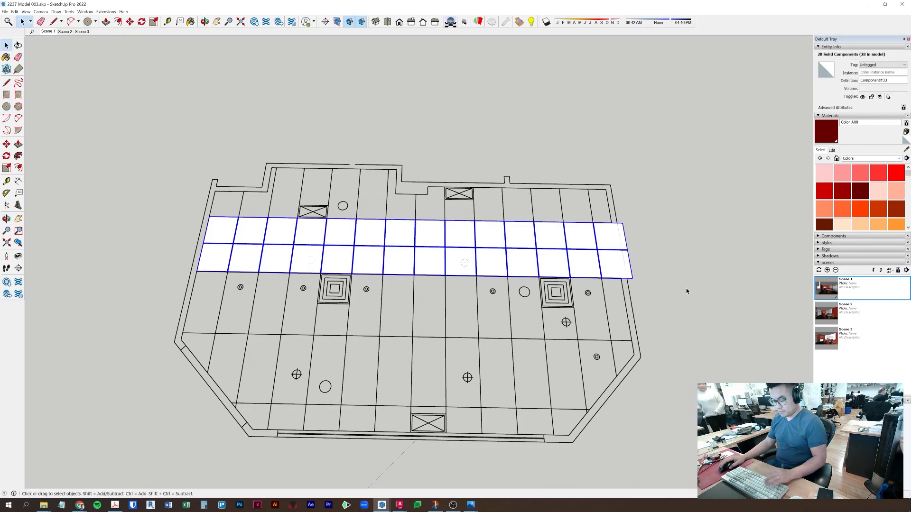
key(m)
key(ctrl)
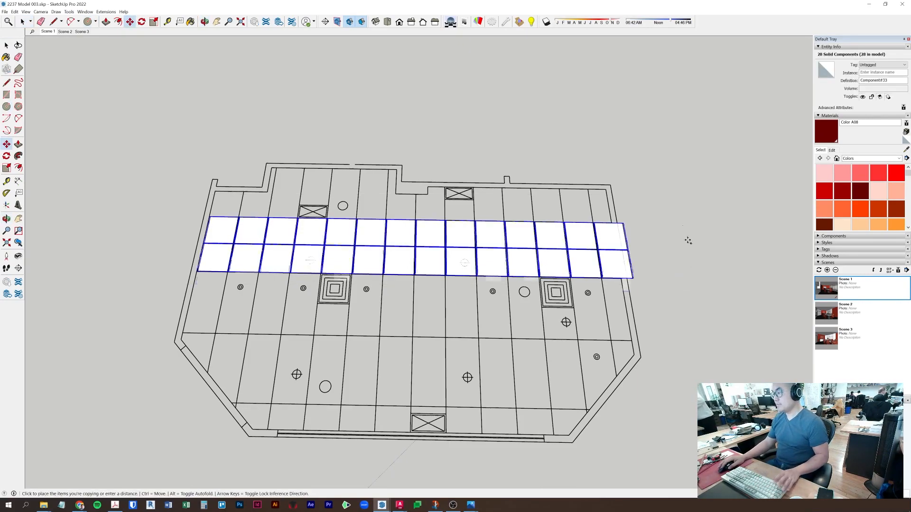
click(683, 226)
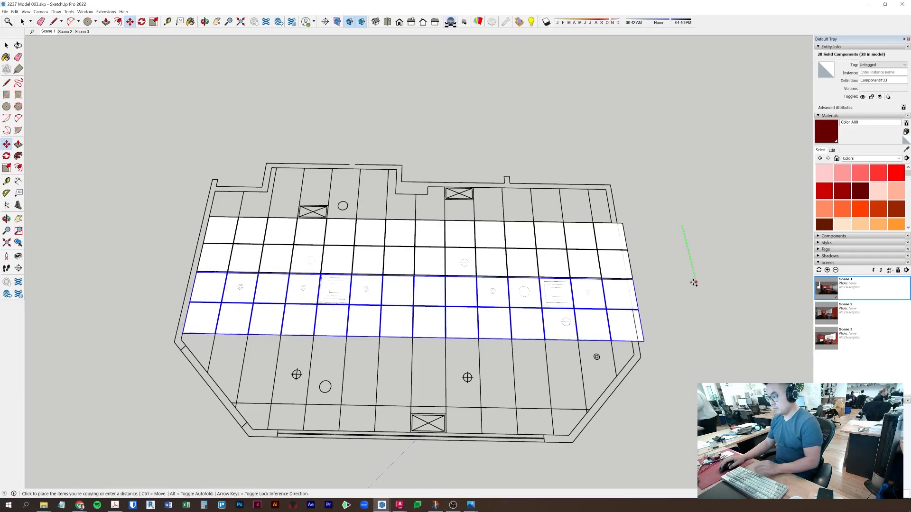
key(Return)
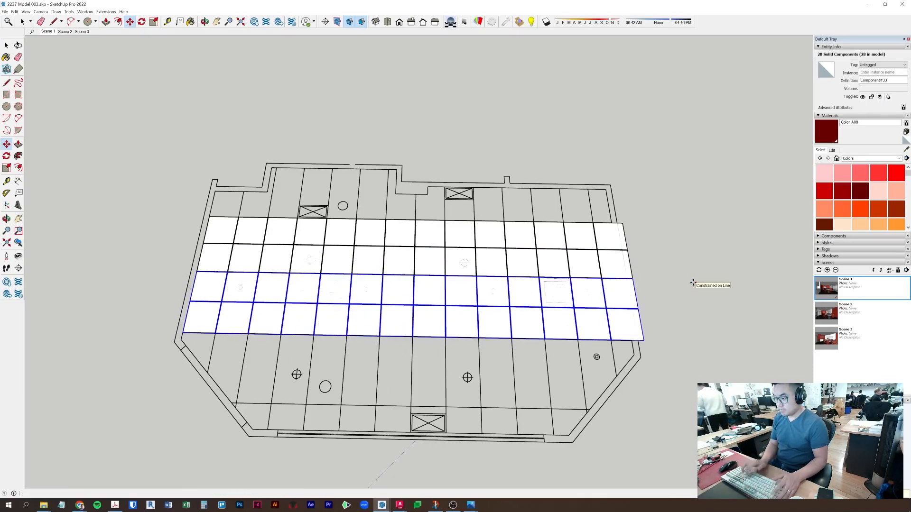
ctrl+click(700, 268)
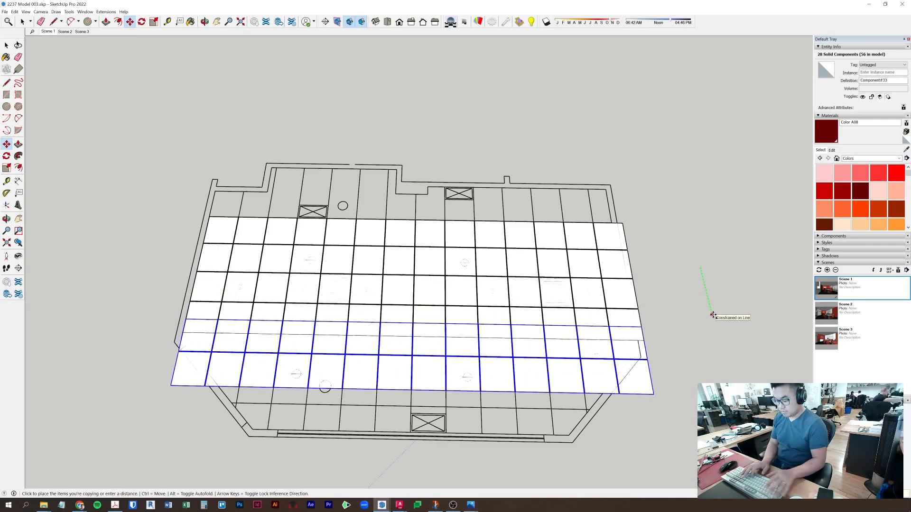
key(Return)
- Copy the bottom tile row downward to add a new row below
scroll(567, 443, down, 1)
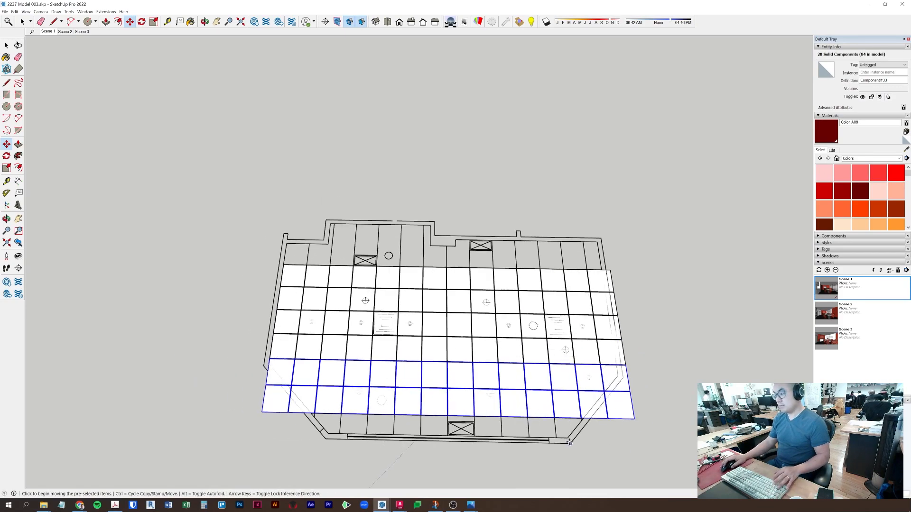
key(space)
drag(239, 406, 638, 429)
key(m)
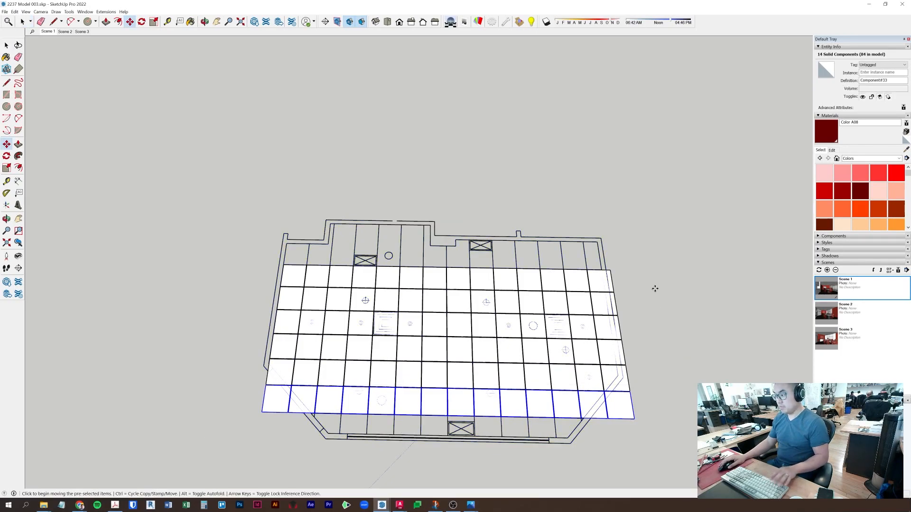
click(658, 290)
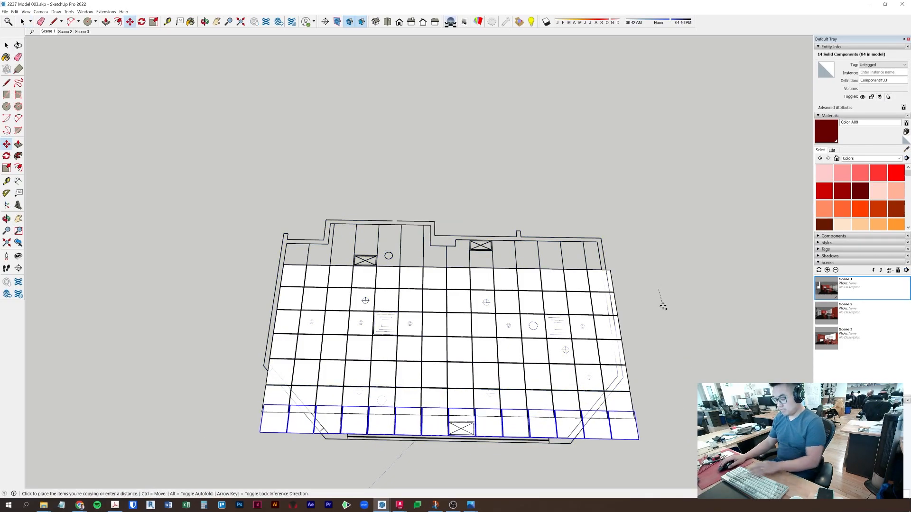
key(Return)
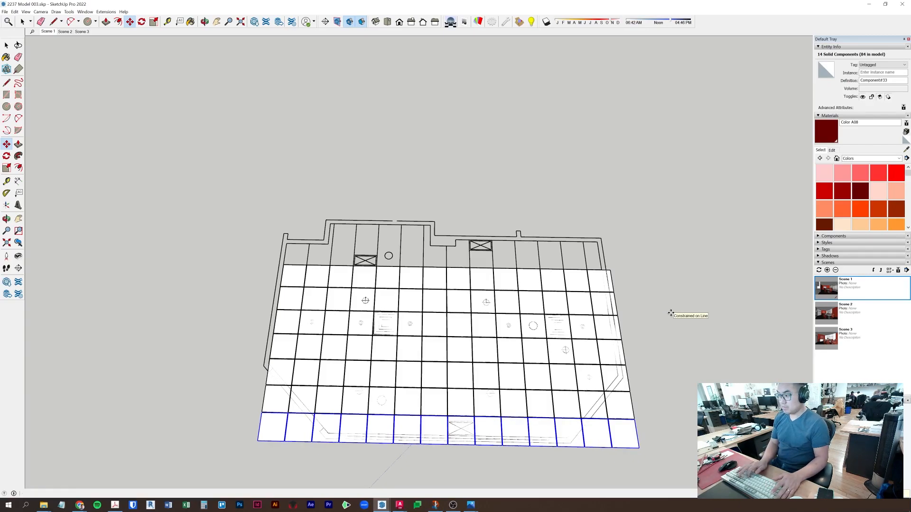
- Copy the two top tile rows upward at an exact grid distance
key(space)
drag(239, 235, 657, 320)
key(m)
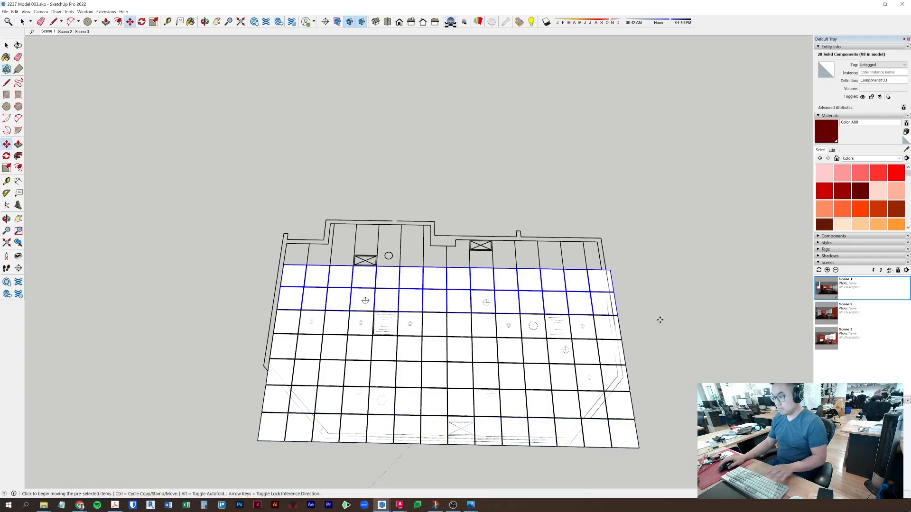
click(673, 325)
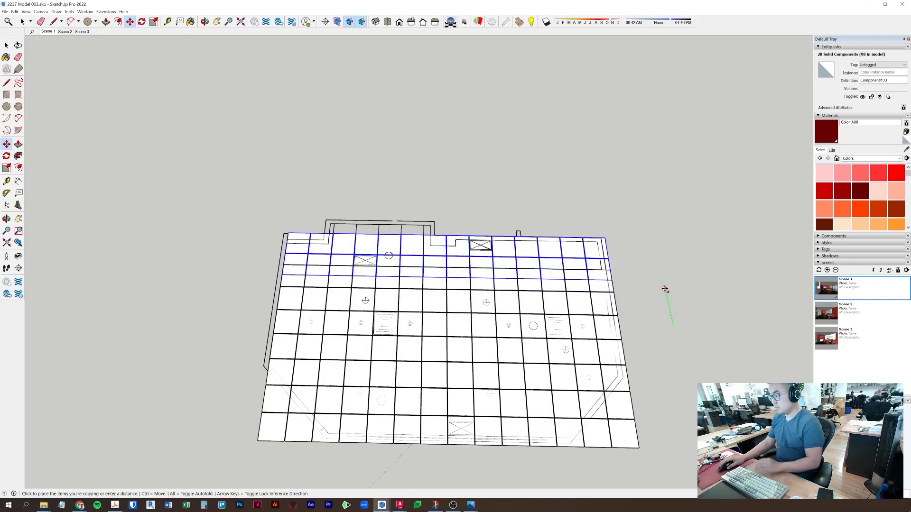
key(Return)
- Select the whole tile grid and view it beside the building
key(space)
scroll(656, 291, down, 3)
drag(336, 205, 676, 416)
scroll(384, 292, down, 2)
middle_drag(383, 292, 389, 318)
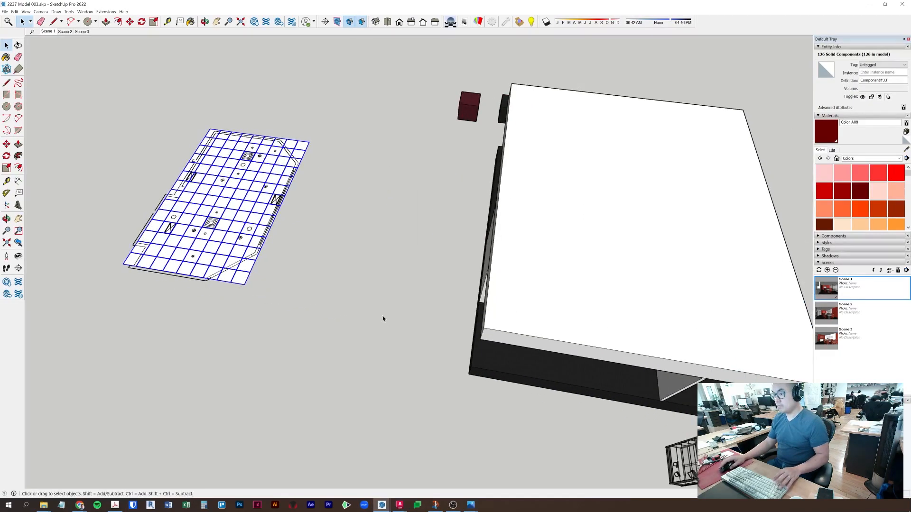
- Make the selected tile grid into a group
key(m)
mouse_move(243, 366)
middle_down()
mouse_move(323, 366)
mouse_move(238, 357)
middle_up()
click(236, 359)
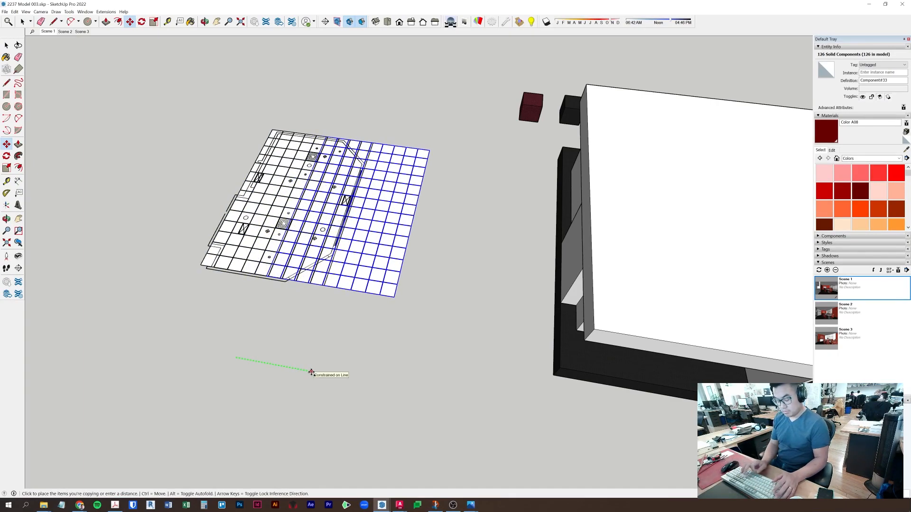
key(Escape)
key(space)
right_click(332, 210)
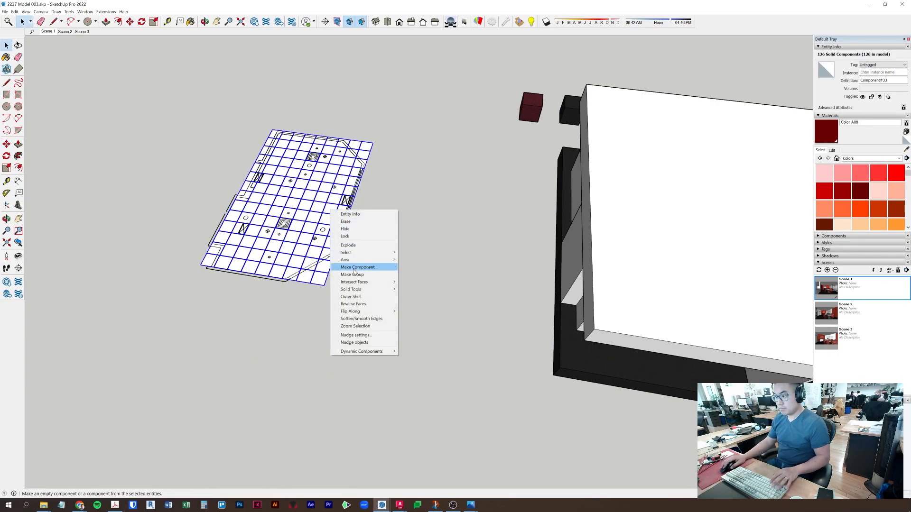
click(351, 274)
- Copy the grouped grid into the building at a typed offset
key(m)
key(ctrl)
click(215, 369)
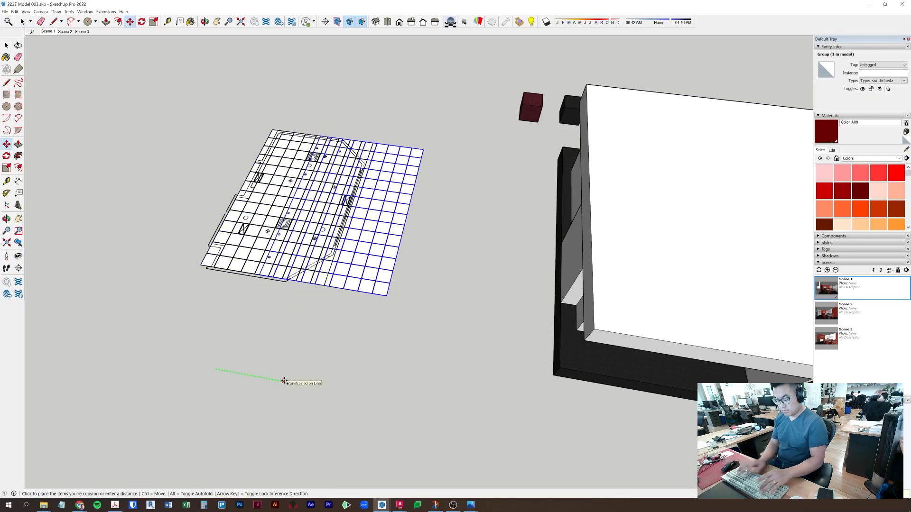
key(Return)
middle_drag(437, 384, 310, 274)
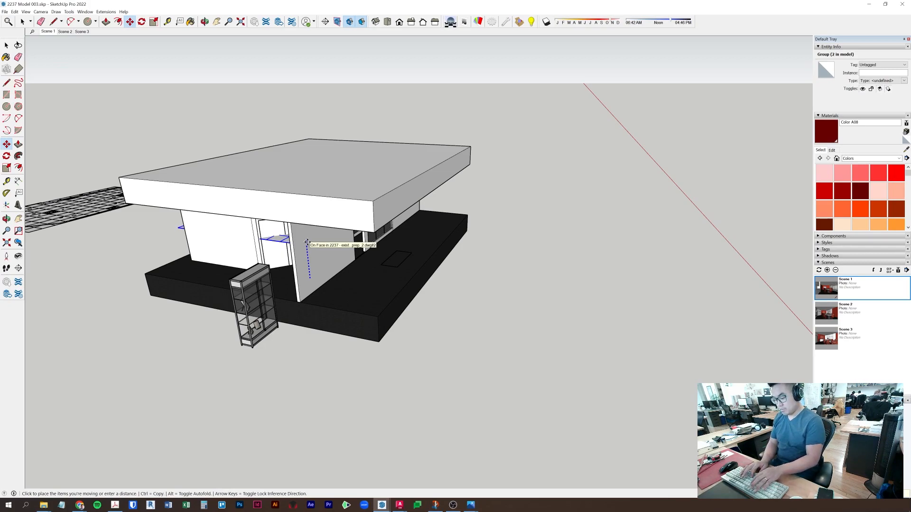
key(Escape)
- Hide the roof slab to expose the ceiling grid
key(space)
right_click(334, 213)
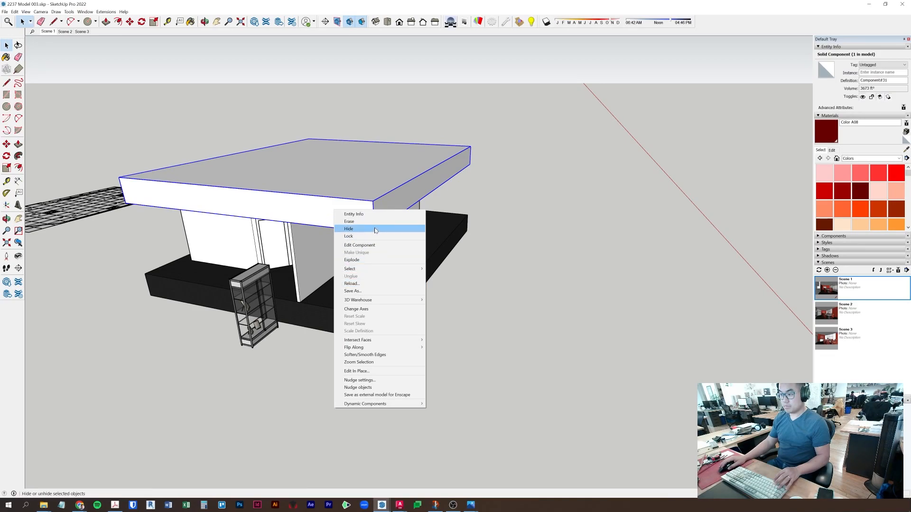
click(349, 228)
scroll(327, 179, up, 2)
- Inspect the ceiling group's position at the room edge, leaving it unmoved
scroll(328, 179, up, 6)
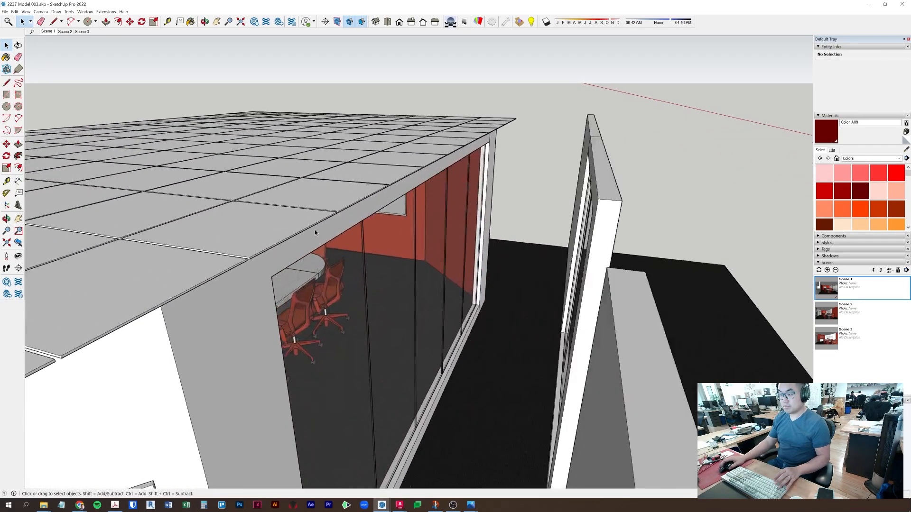
click(339, 203)
key(m)
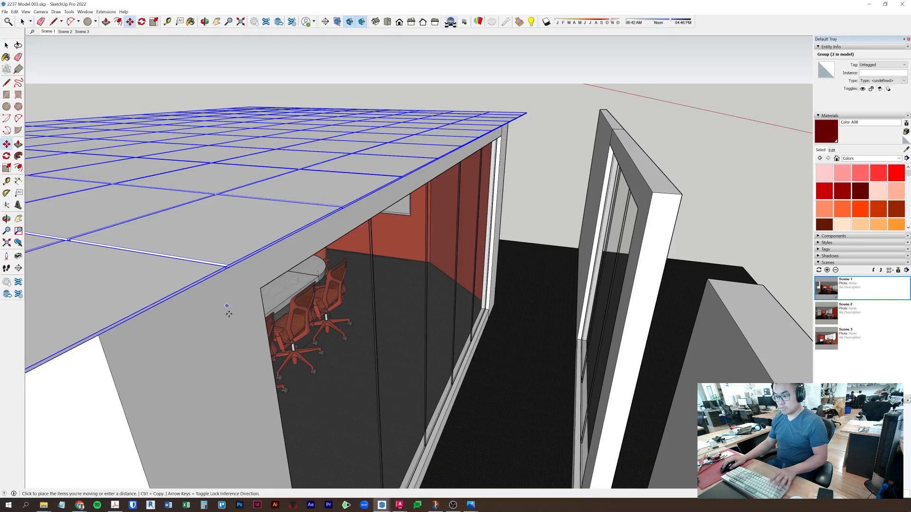
click(226, 310)
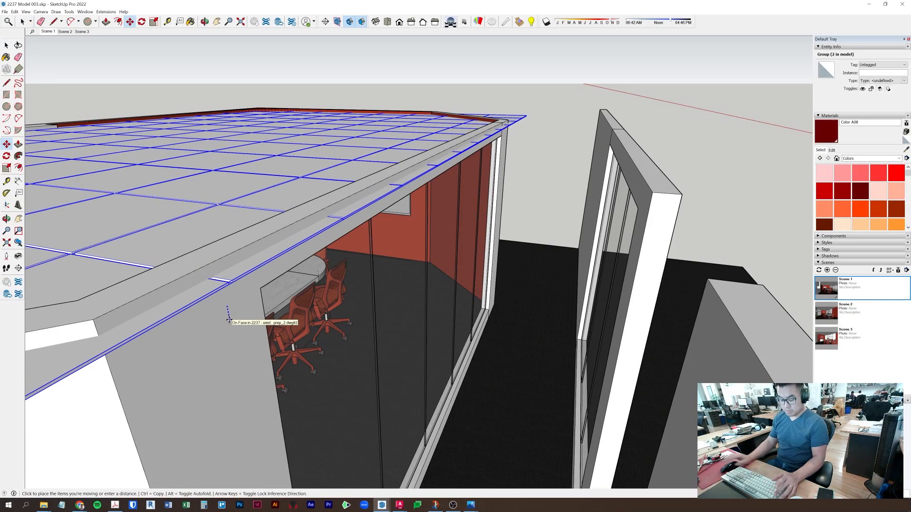
key(Escape)
key(space)
middle_drag(229, 320, 247, 216)
middle_drag(212, 315, 237, 266)
key(m)
click(247, 251)
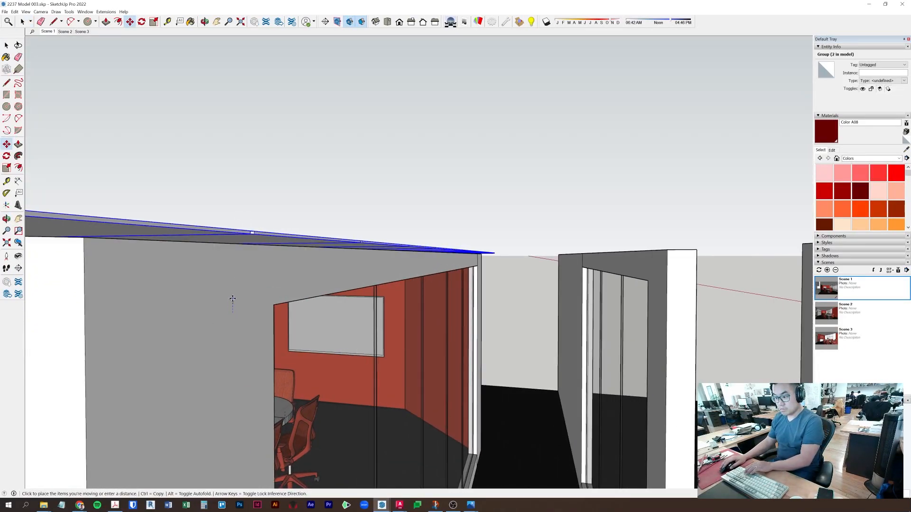
key(Escape)
key(space)
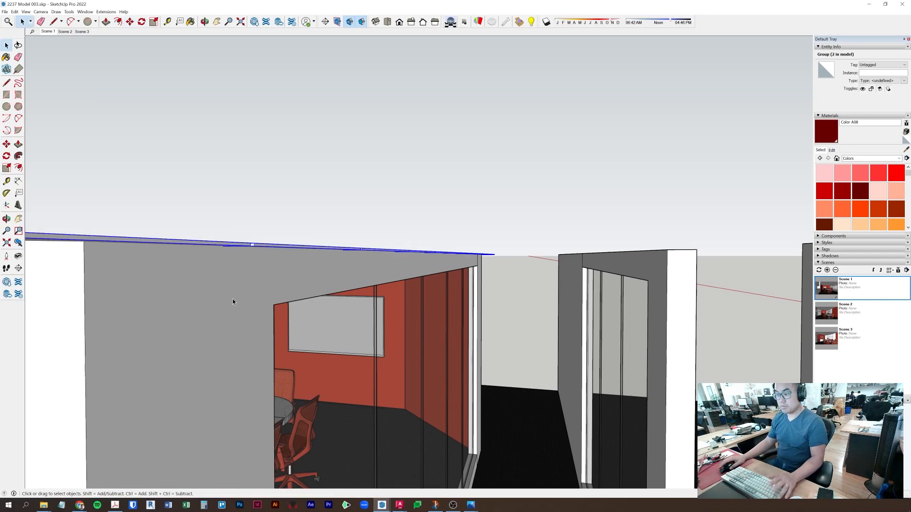
- Switch to the Scene 1 view and launch Enscape from the Extensions menu
click(47, 32)
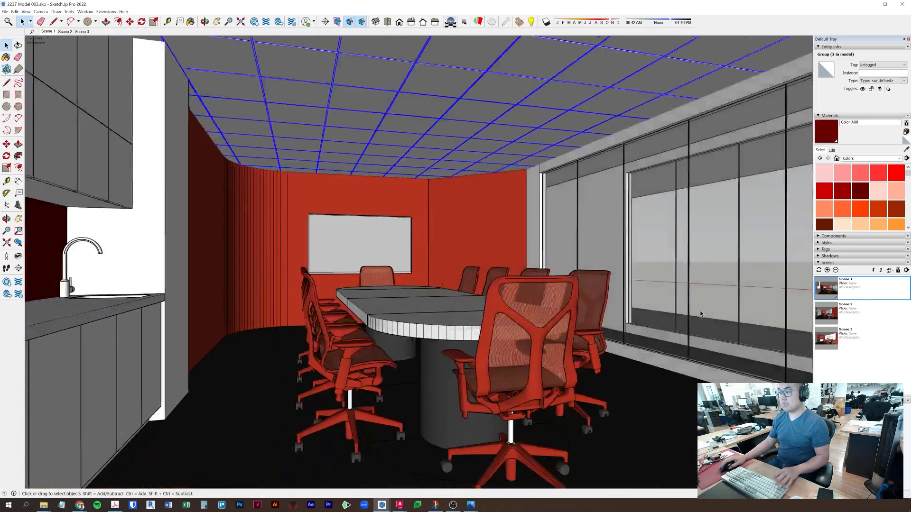
click(469, 232)
click(479, 298)
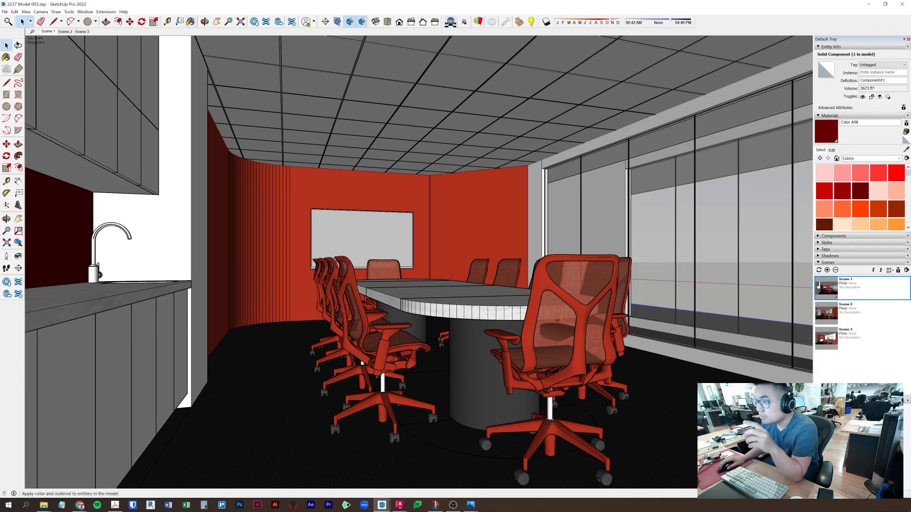
click(104, 12)
mouse_move(147, 49)
click(181, 51)
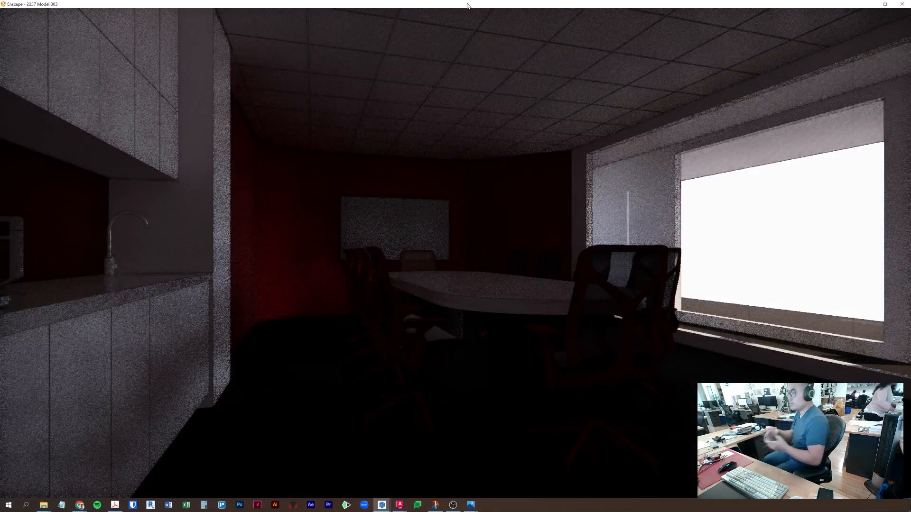
- Preview the Enscape render of the tiled ceiling, then minimise the Enscape window
key(q)
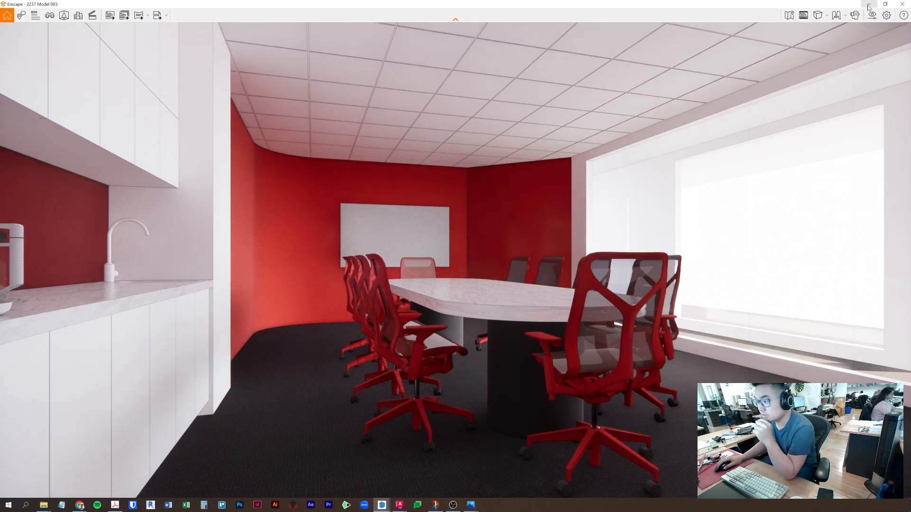
click(868, 7)
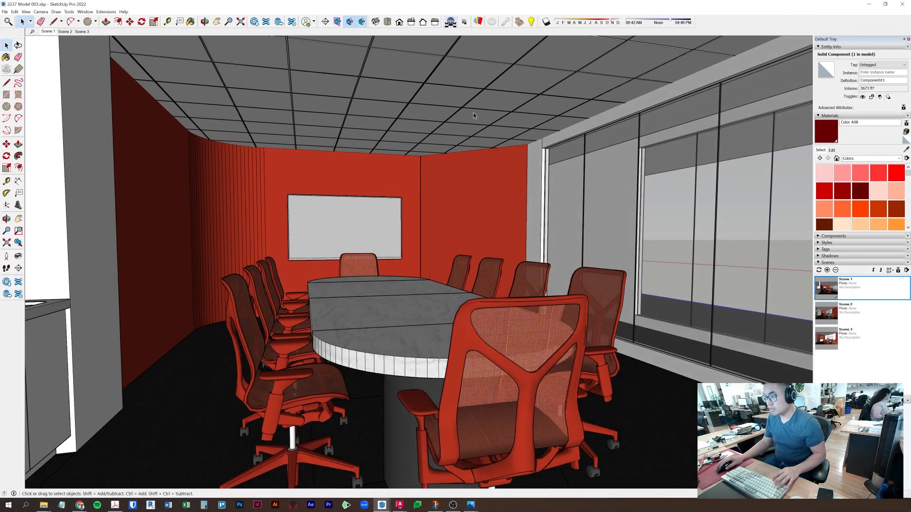
- Select the ceiling tile grid group and zoom to it
click(475, 116)
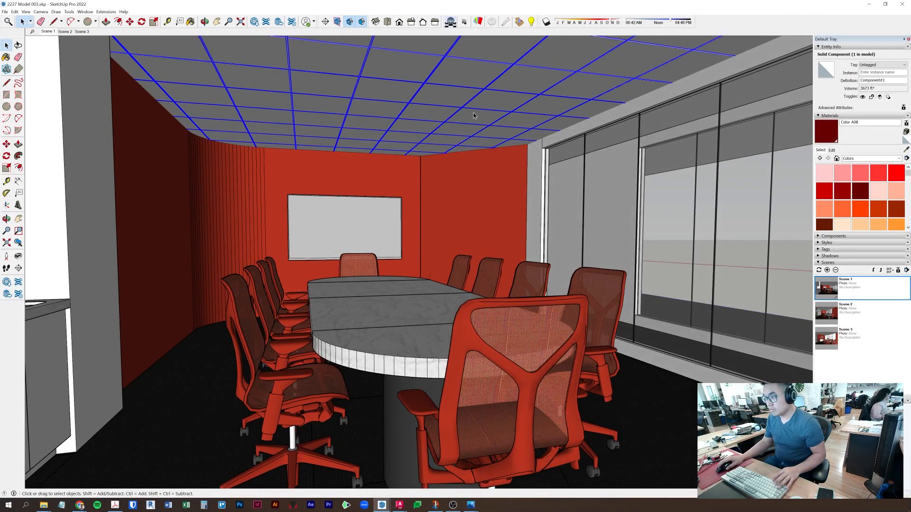
right_click(489, 99)
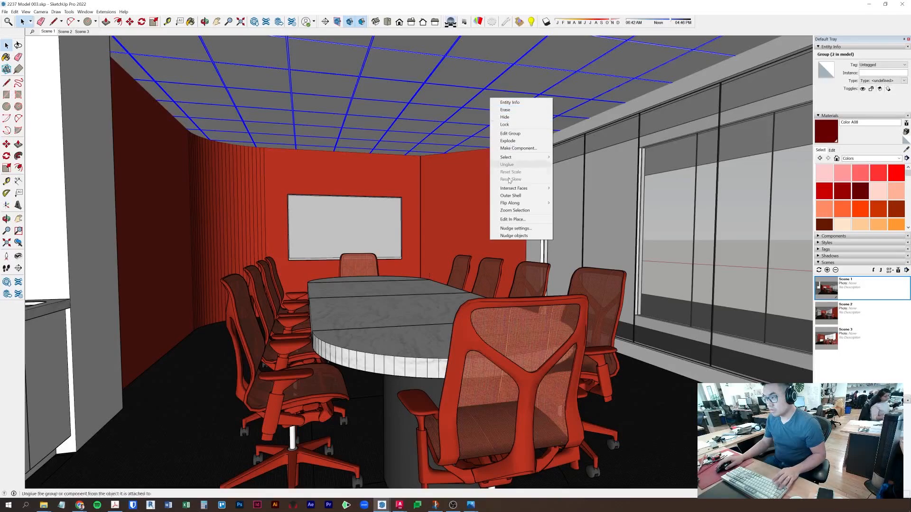
click(515, 210)
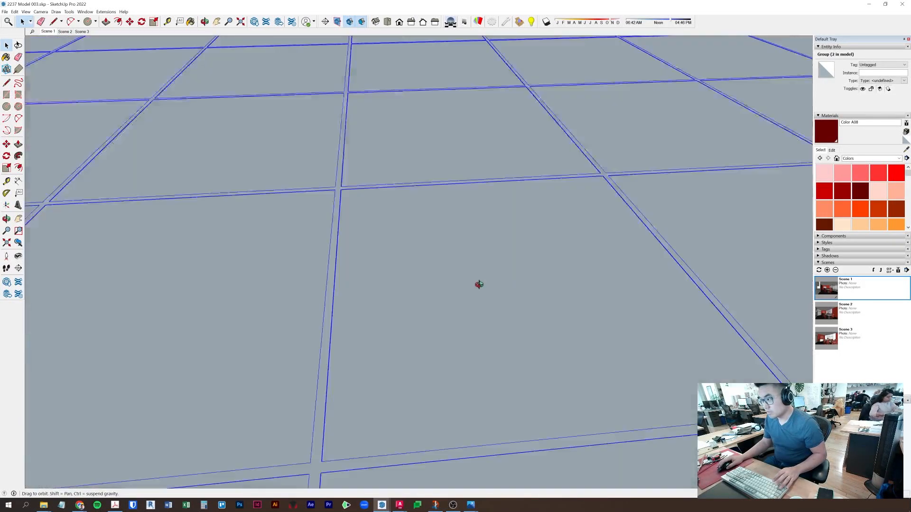
scroll(486, 217, down, 3)
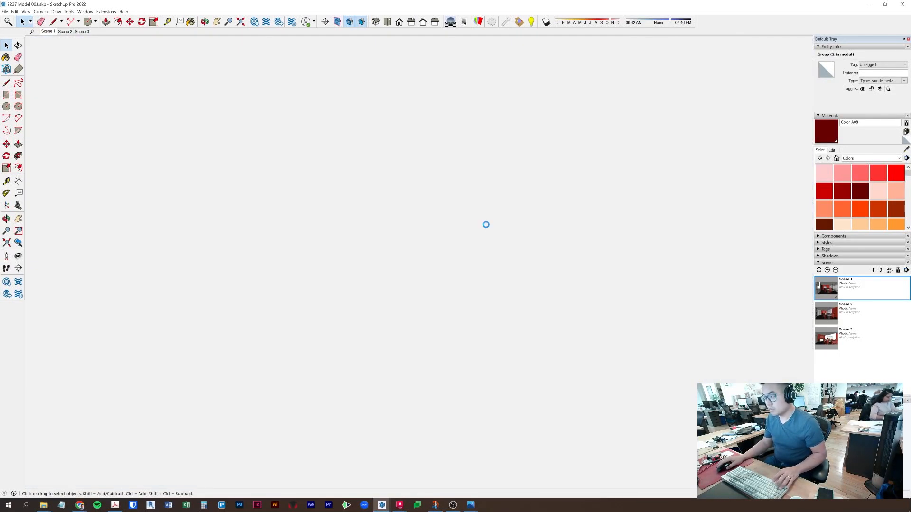
middle_drag(518, 236, 453, 278)
scroll(472, 277, down, 5)
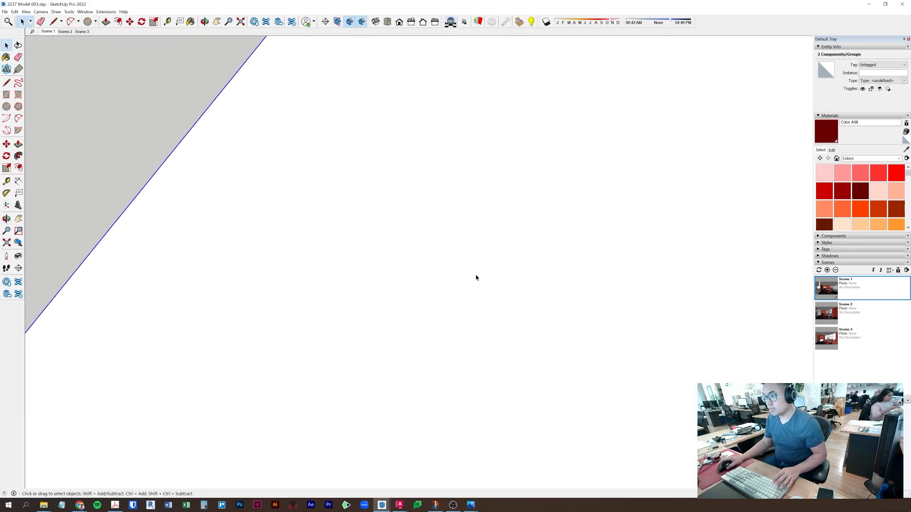
- Group and hide the ceiling grid, then look down into the room
right_click(493, 270)
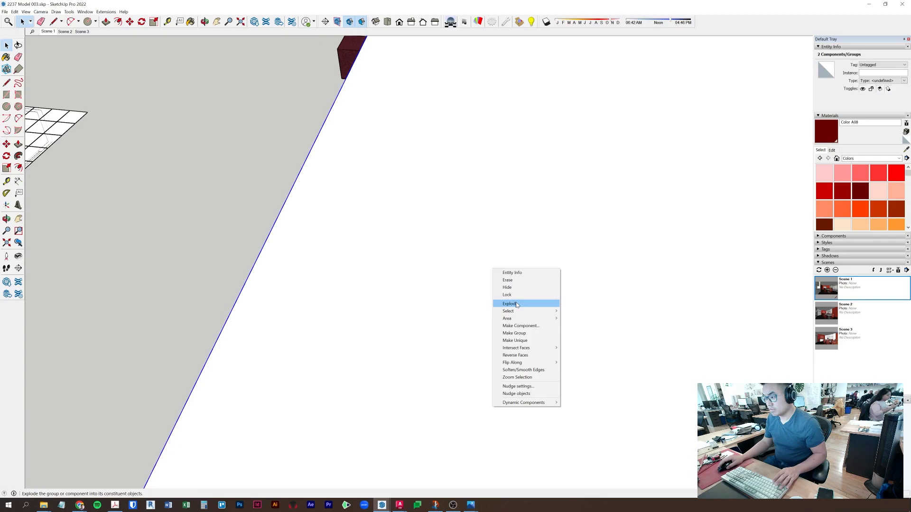
click(517, 333)
right_click(524, 308)
click(563, 328)
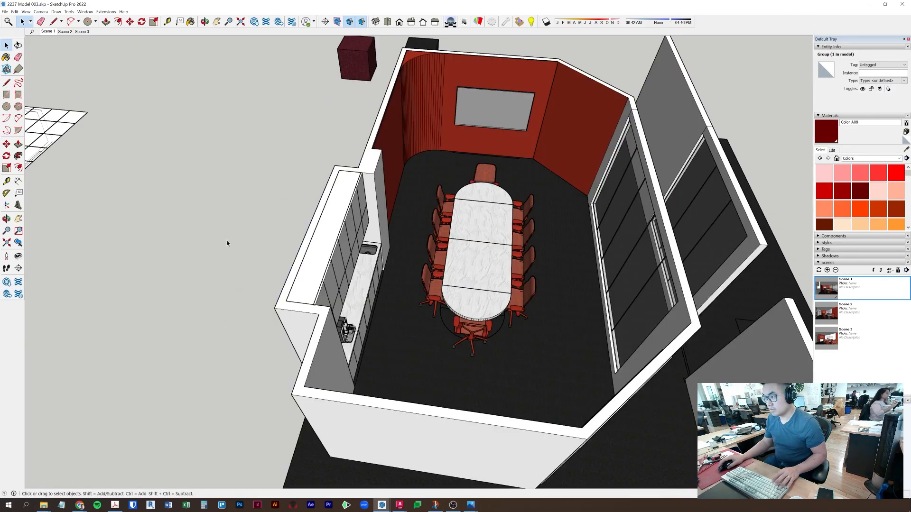
click(227, 243)
middle_drag(227, 243, 539, 294)
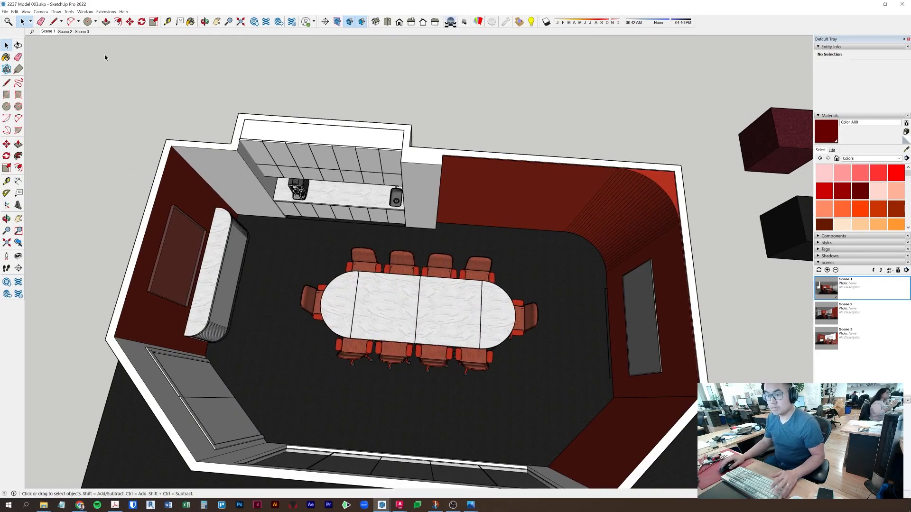
- Select the curved floor arc inside the table-base component, then leave the component
middle_drag(376, 335, 422, 375)
scroll(422, 375, up, 10)
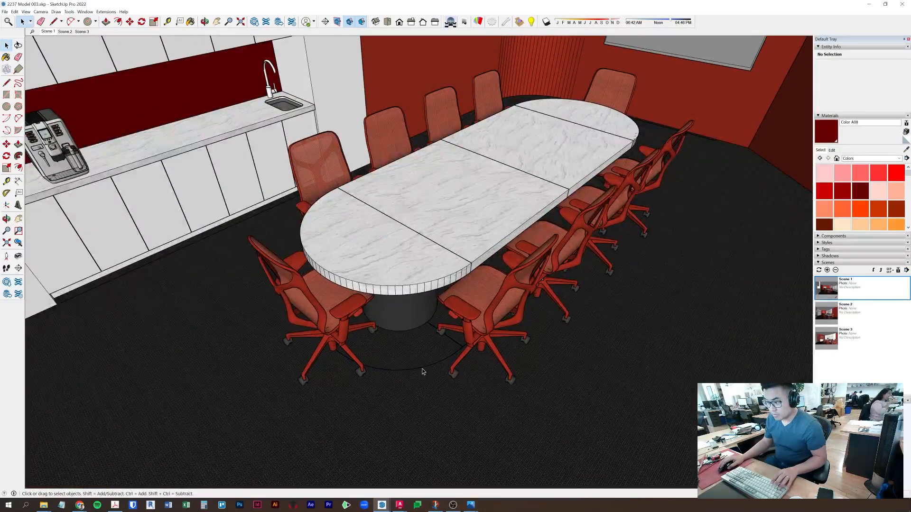
double_click(423, 371)
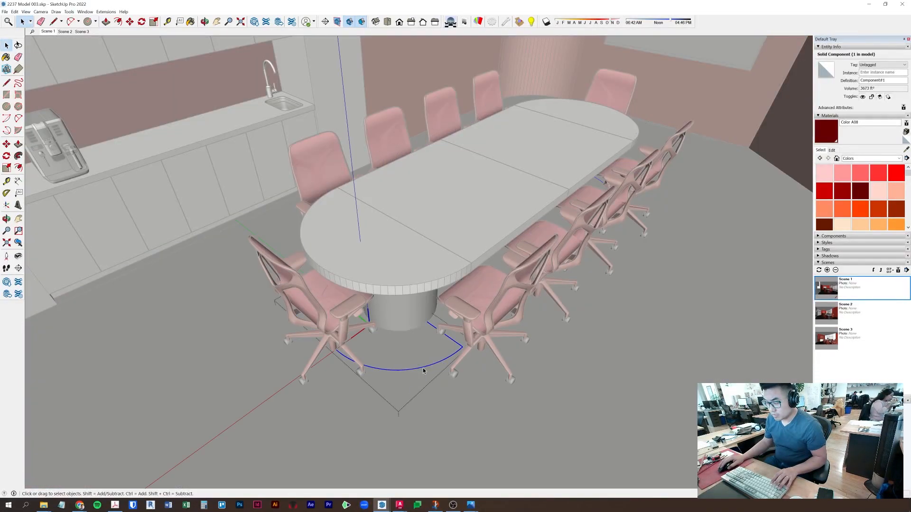
click(424, 371)
scroll(425, 367, up, 10)
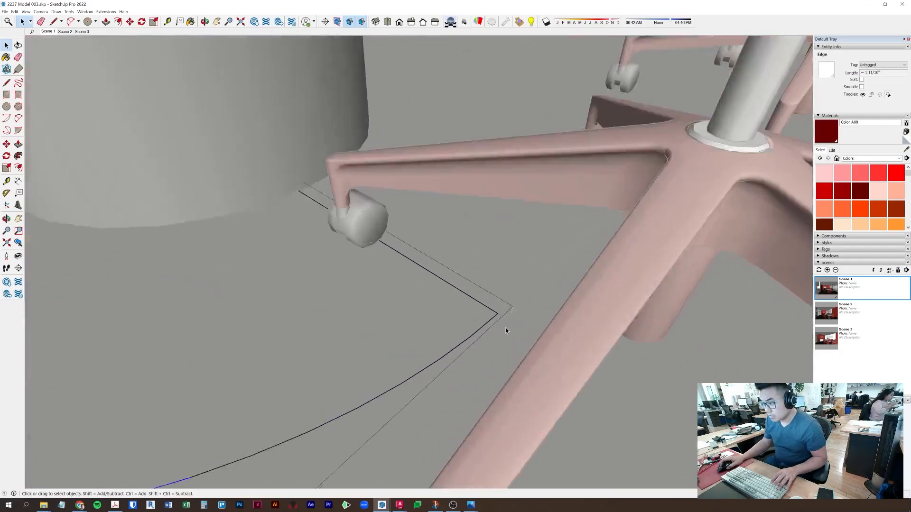
scroll(505, 328, up, 5)
scroll(494, 306, down, 12)
scroll(493, 307, down, 8)
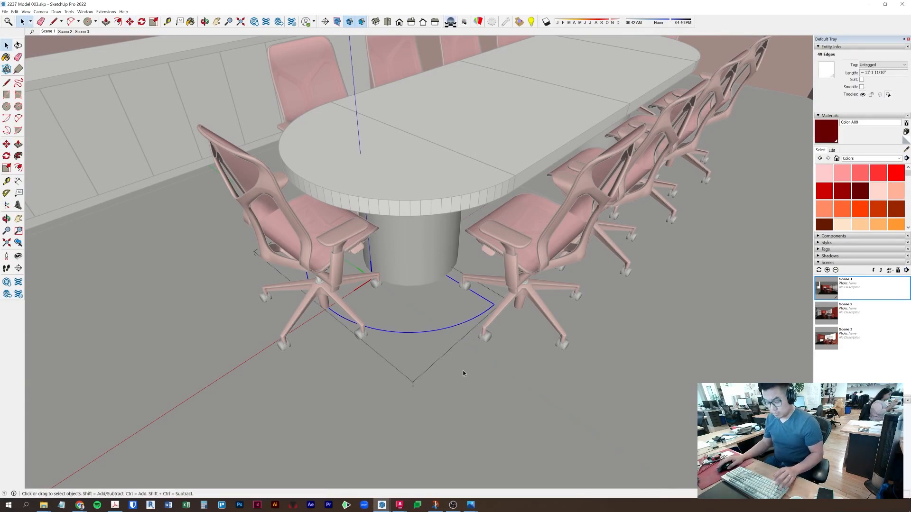
middle_drag(598, 298, 791, 263)
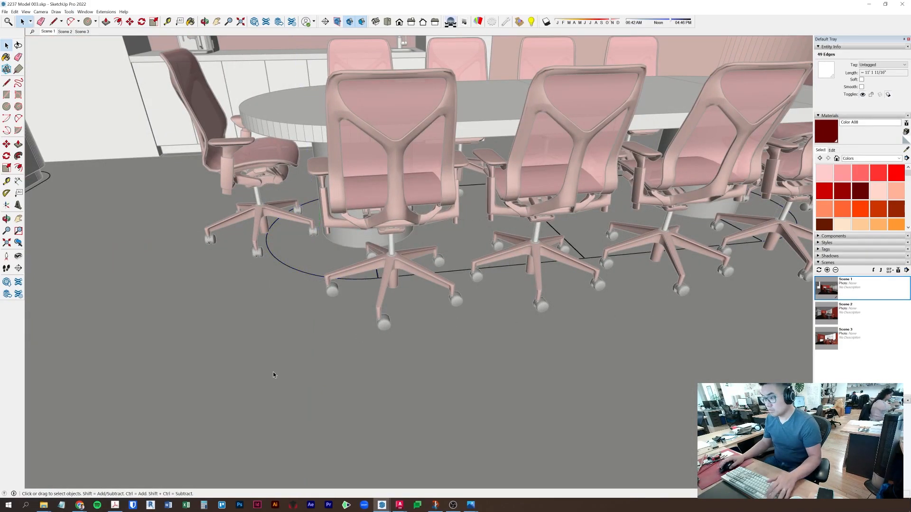
click(276, 373)
- Paste the arc in place and offset it outward into a wide curved floor face
click(14, 12)
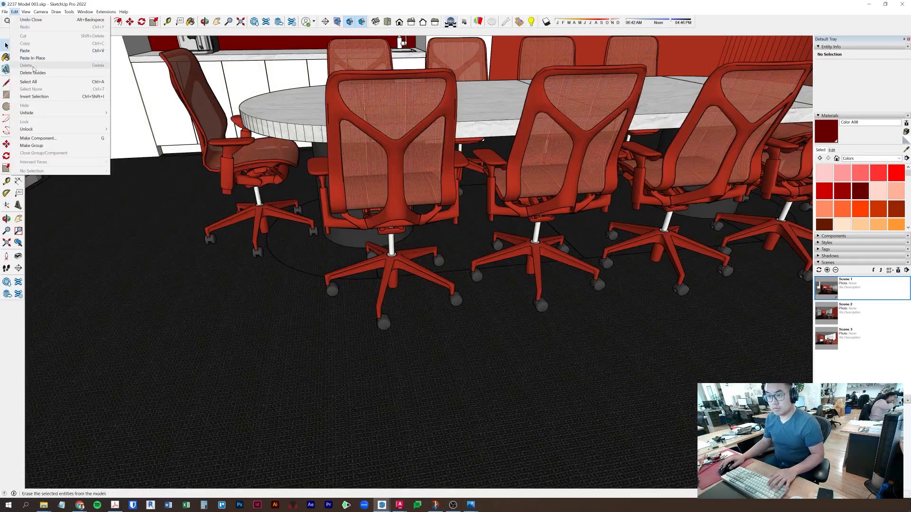
click(40, 58)
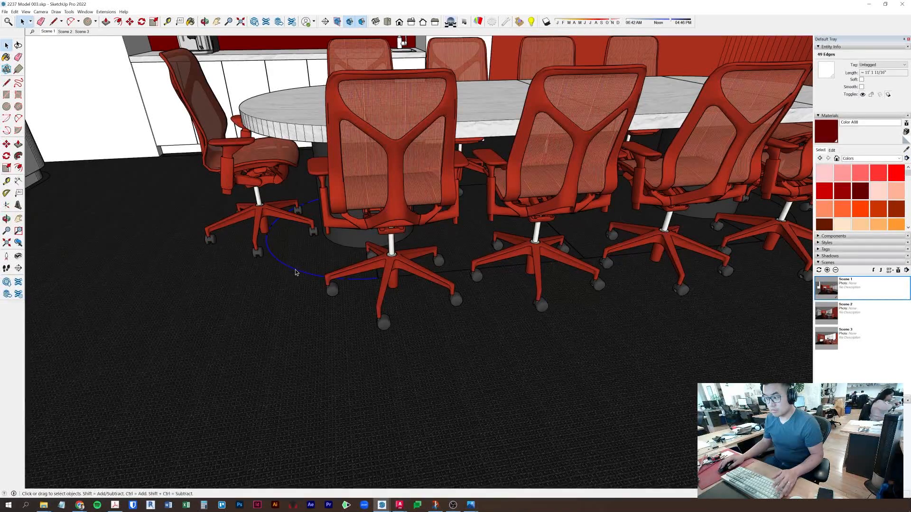
click(117, 22)
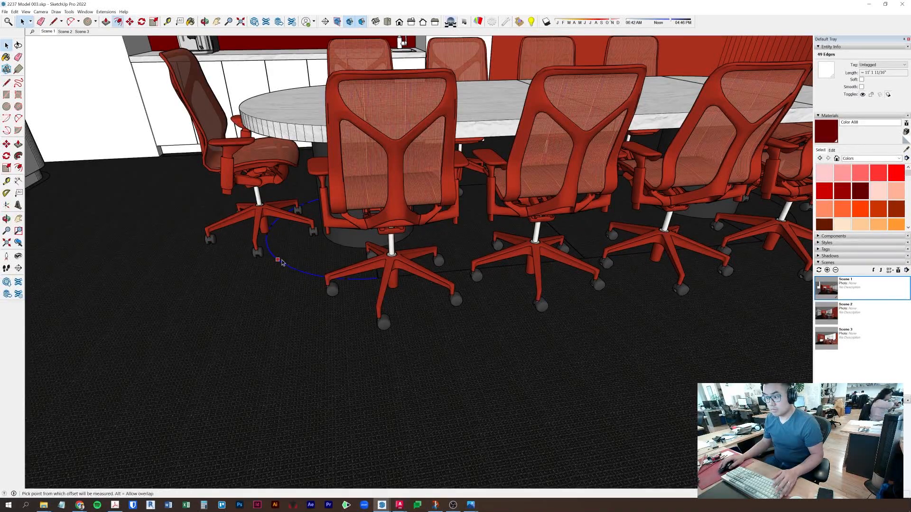
click(287, 264)
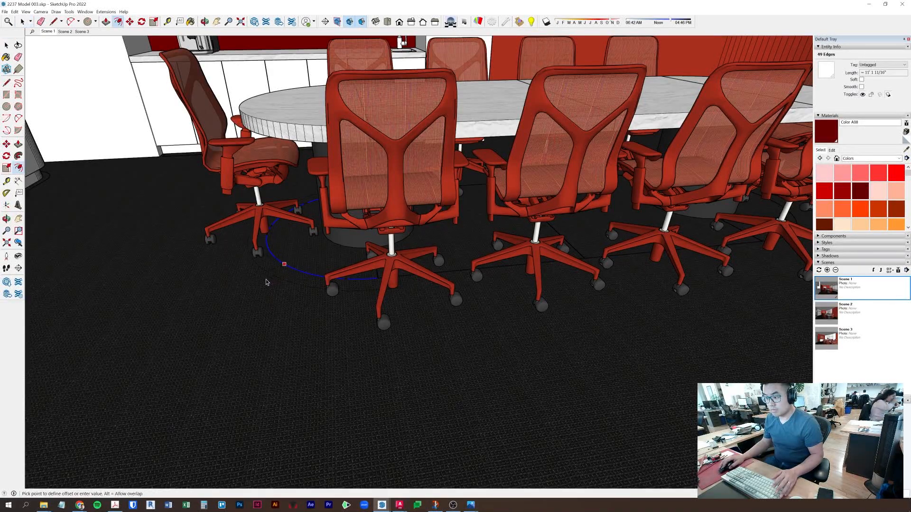
click(145, 339)
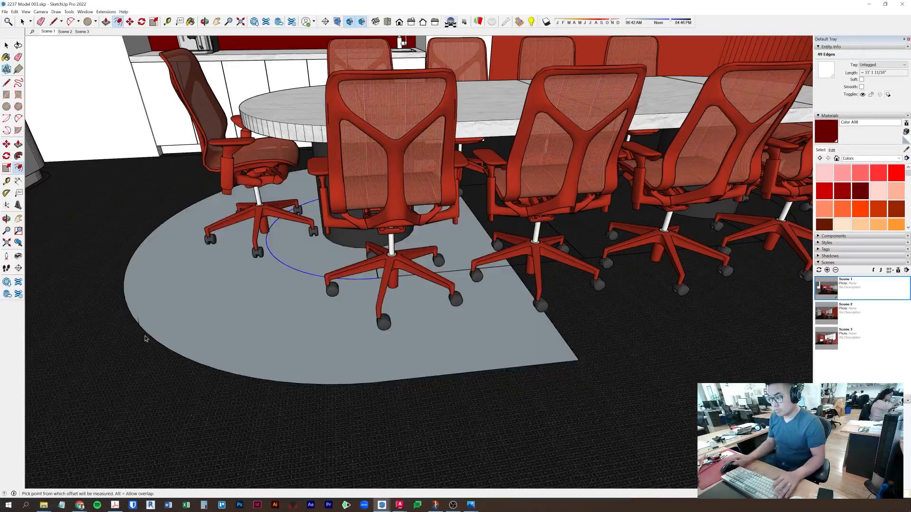
- Copy the curved floor face further along the table and flip it along the red direction
middle_drag(442, 355, 200, 385)
key(space)
double_click(177, 381)
key(m)
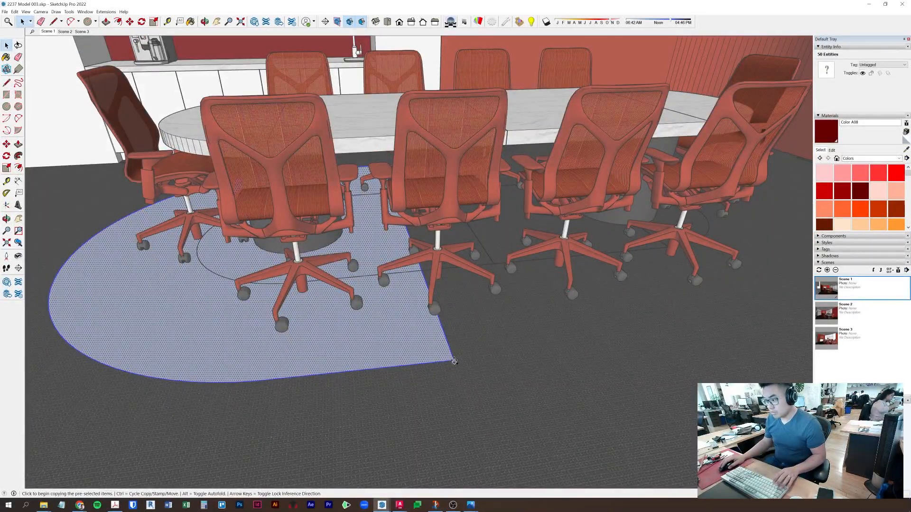
middle_drag(454, 362, 545, 354)
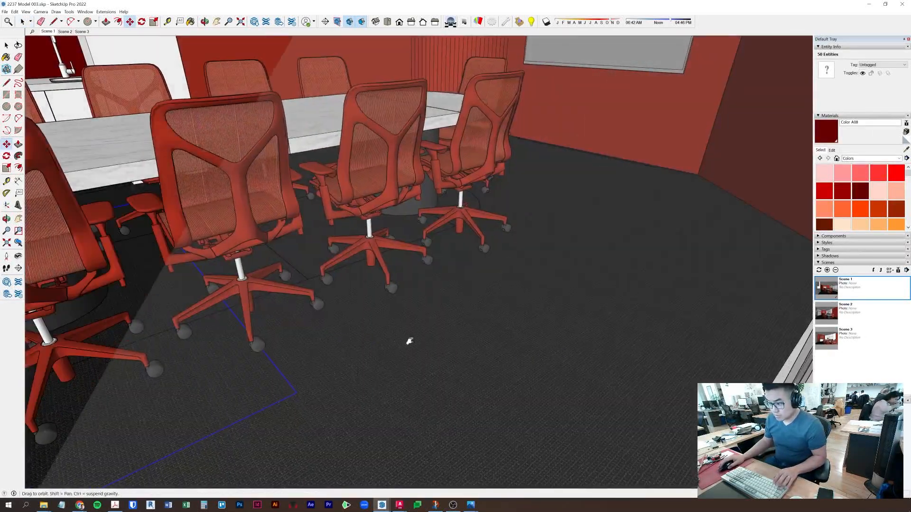
middle_drag(397, 340, 678, 375)
click(299, 394)
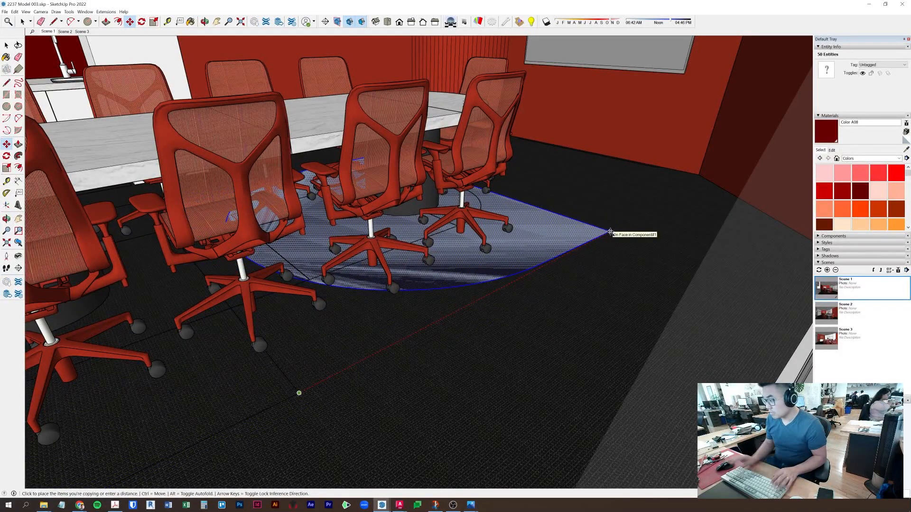
click(613, 227)
key(space)
right_click(601, 227)
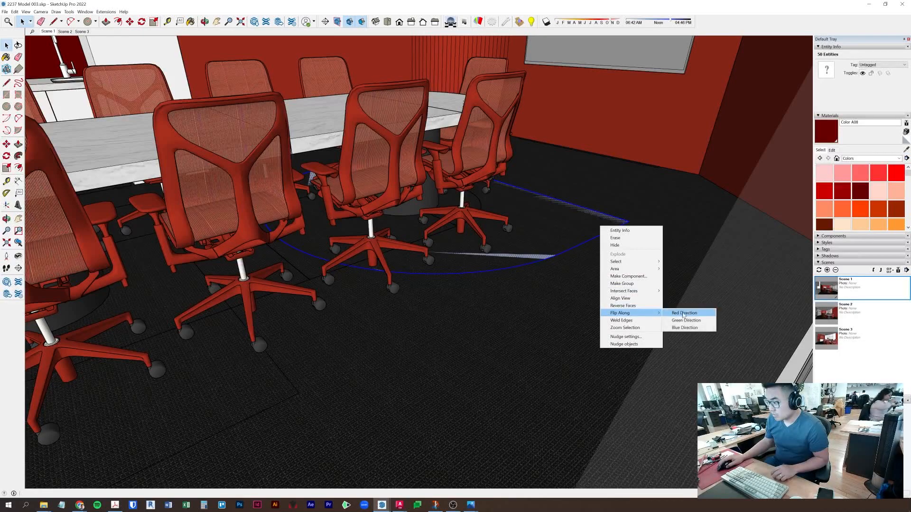
click(690, 317)
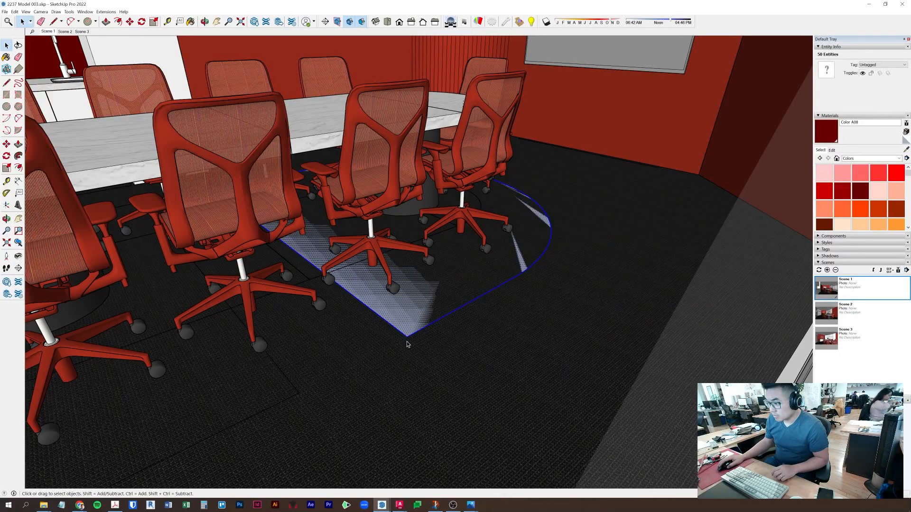
- Move the floor face beneath the chair bases to a new position
middle_drag(396, 349, 350, 338)
key(m)
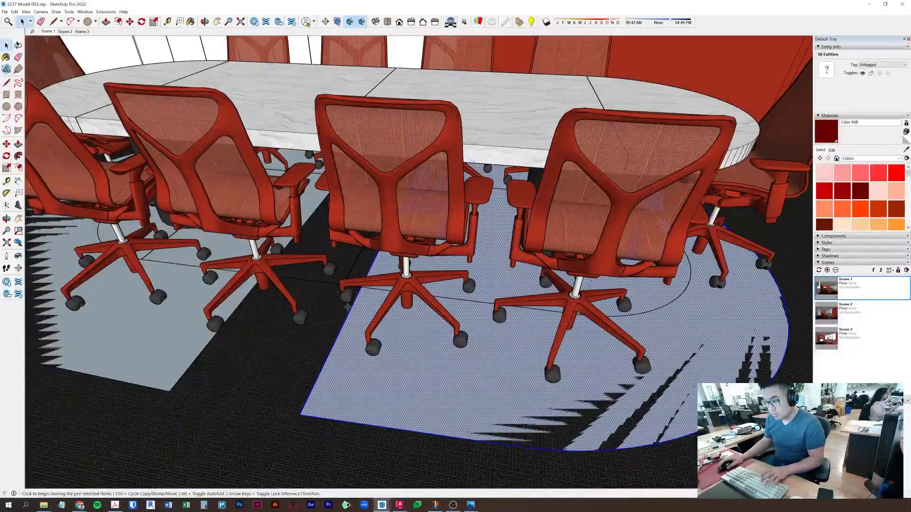
scroll(352, 297, up, 5)
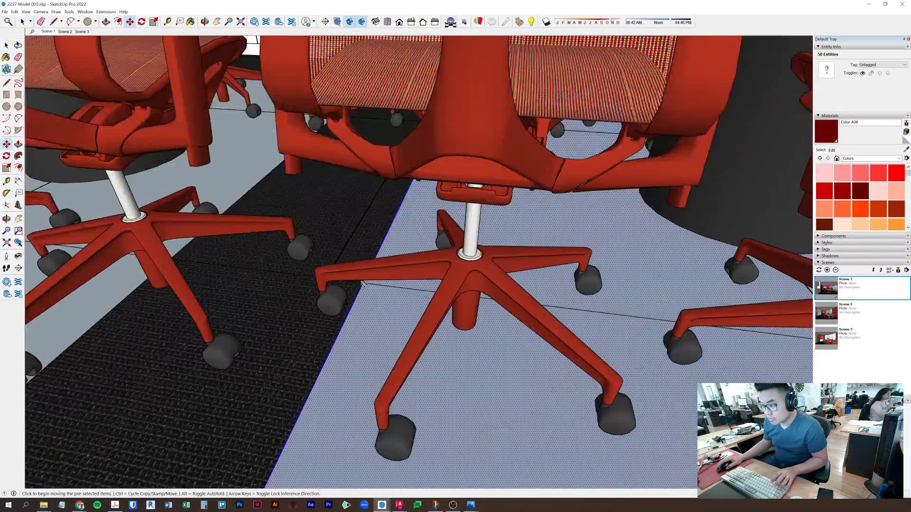
middle_drag(351, 284, 464, 296)
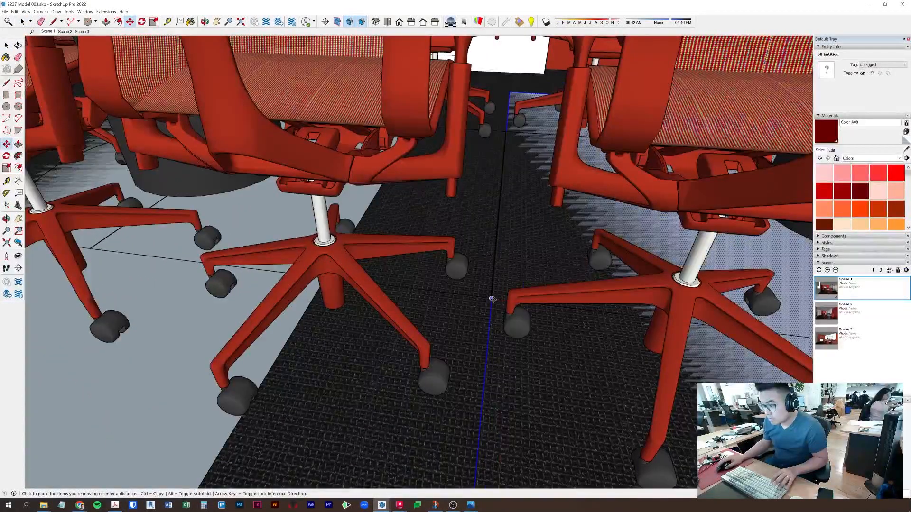
middle_drag(379, 281, 422, 252)
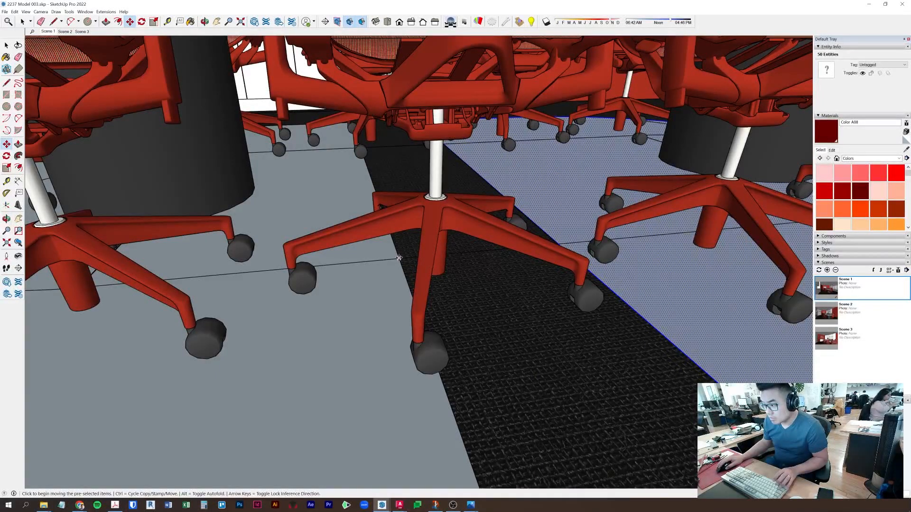
click(398, 258)
middle_drag(515, 262, 433, 266)
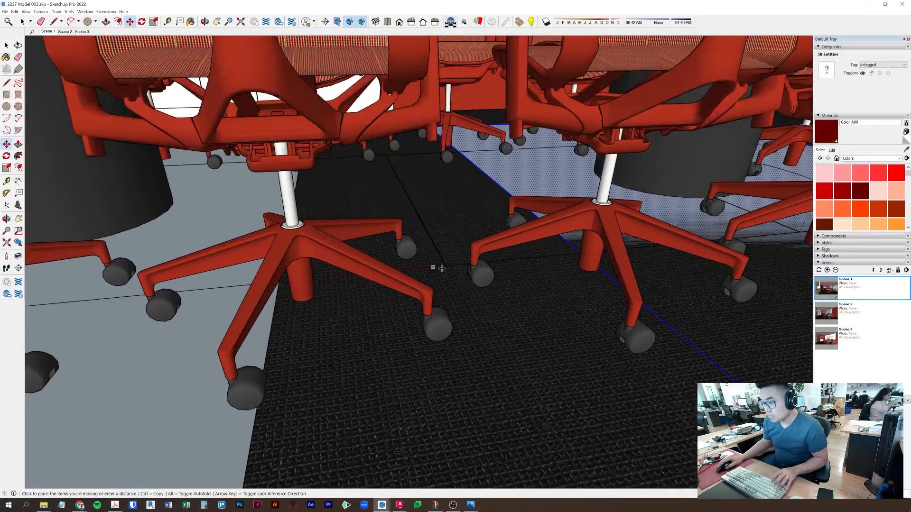
click(494, 267)
- Draw lines from the floor face corner to the carpet corners, then delete the stray dividing line
scroll(486, 296, down, 2)
middle_drag(487, 297, 520, 299)
click(691, 190)
middle_drag(596, 299, 518, 421)
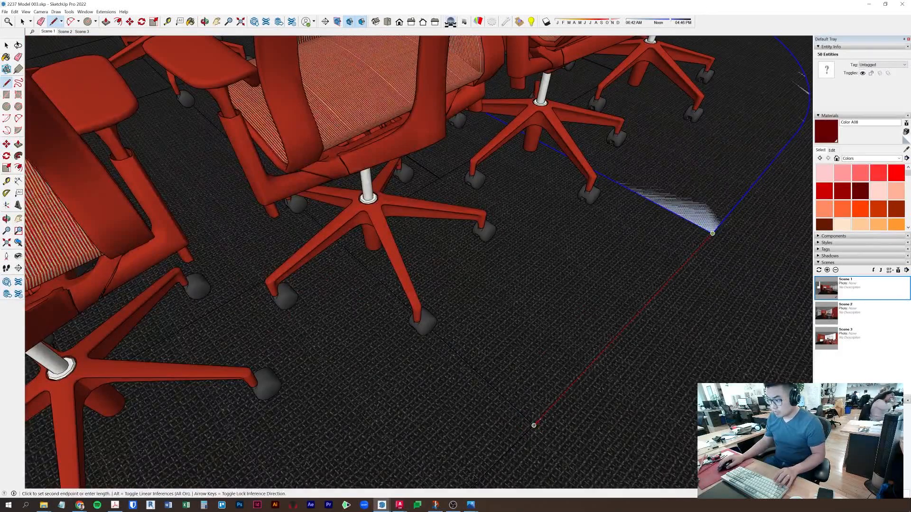
scroll(427, 308, up, 8)
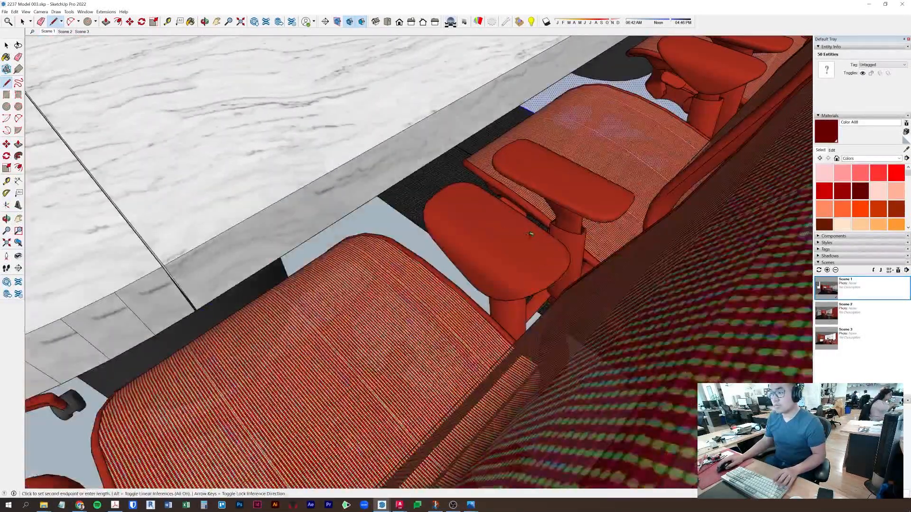
middle_drag(530, 234, 721, 190)
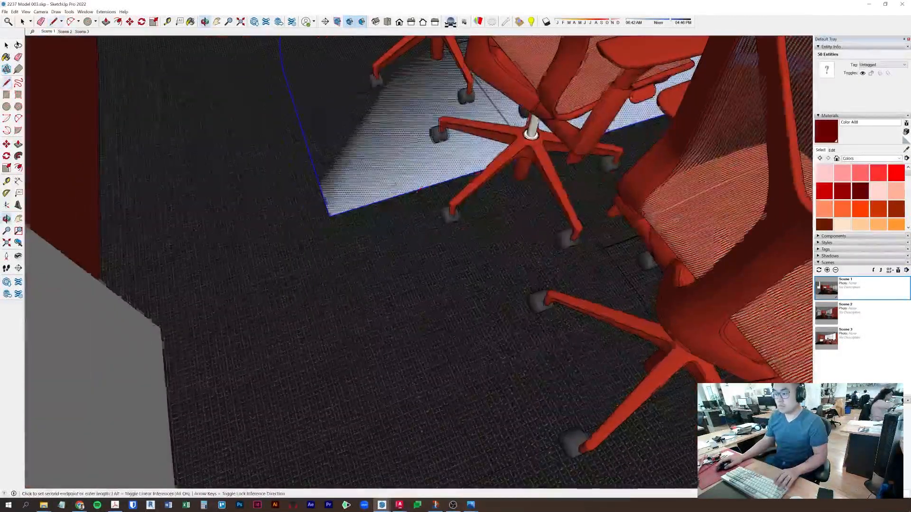
click(332, 216)
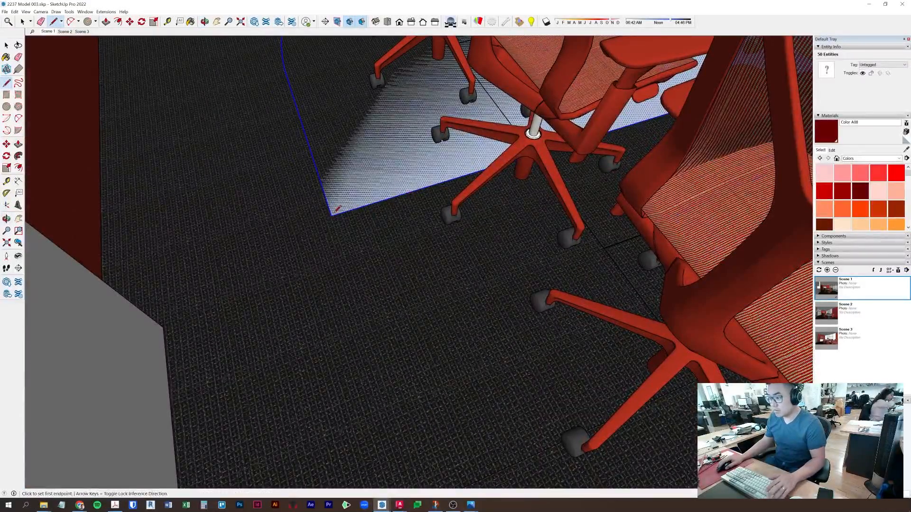
click(331, 215)
middle_drag(398, 244, 409, 199)
click(414, 337)
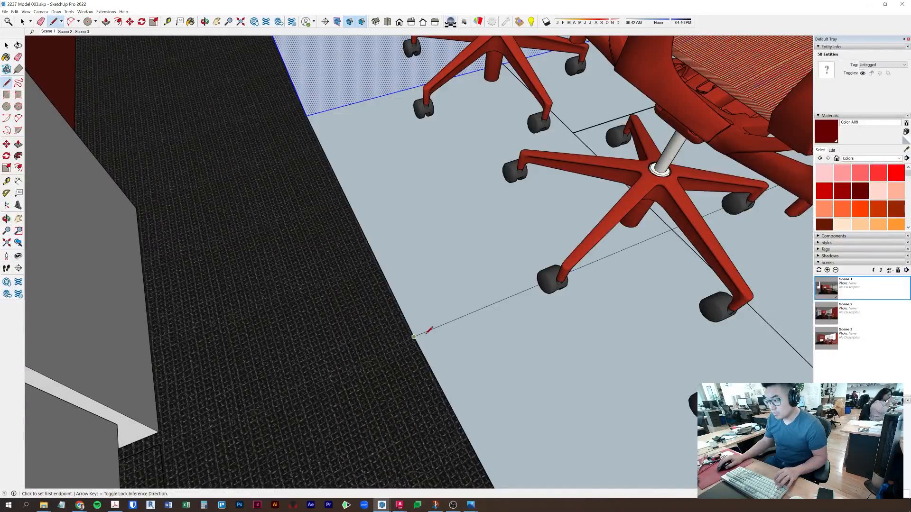
key(space)
click(453, 322)
key(Delete)
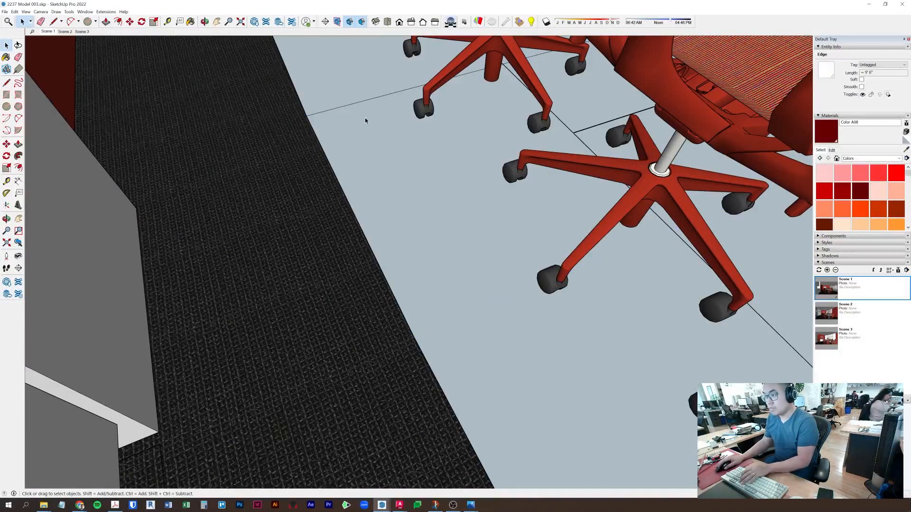
- Push/Pull the pale floor face up into a raised platform
middle_drag(396, 189, 480, 206)
key(p)
click(447, 212)
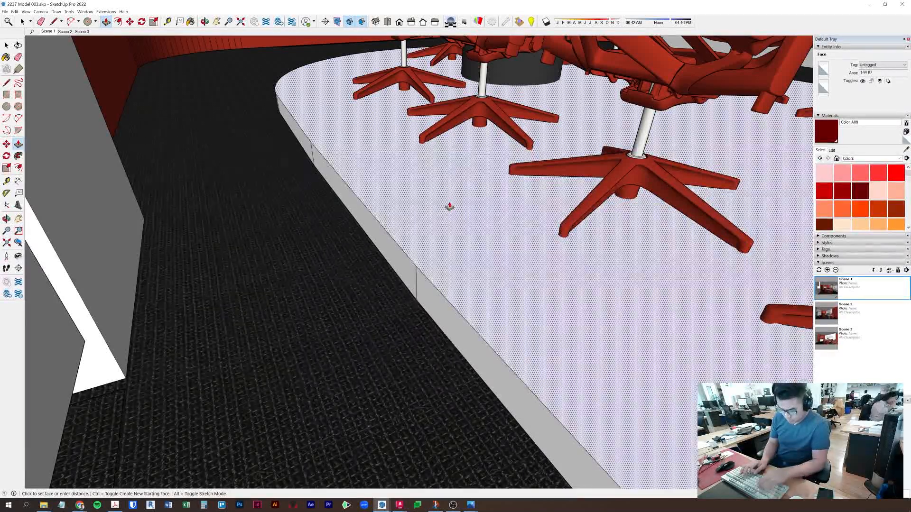
key(Return)
key(space)
- Make the platform a component, open it, and undo back toward the flat floor face
triple_click(449, 203)
right_click(449, 203)
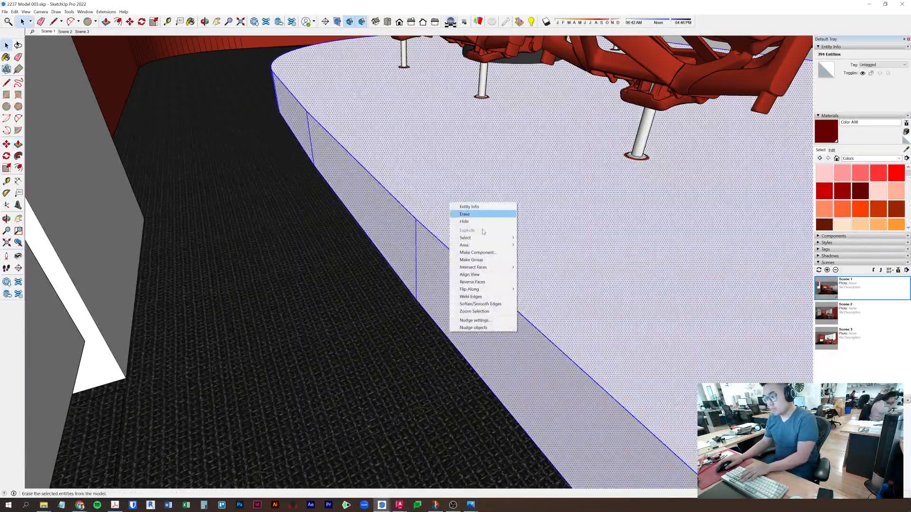
click(486, 254)
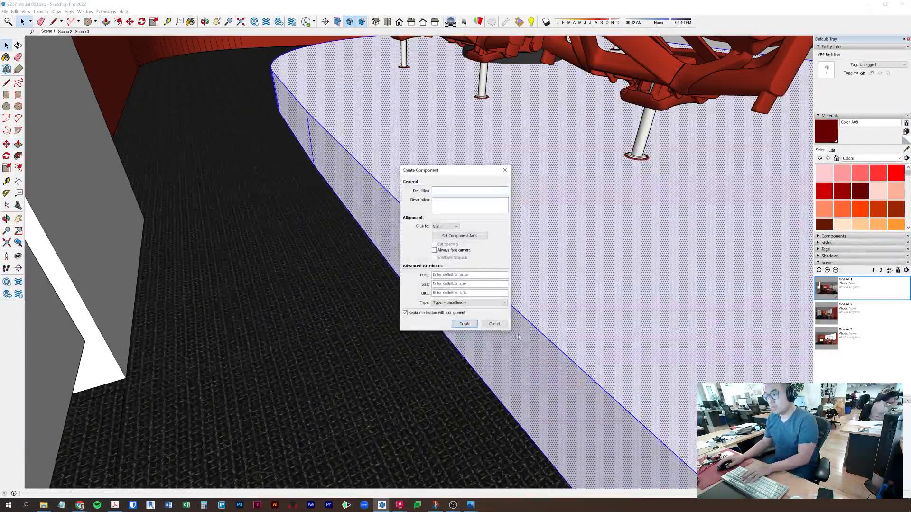
click(494, 324)
right_click(542, 233)
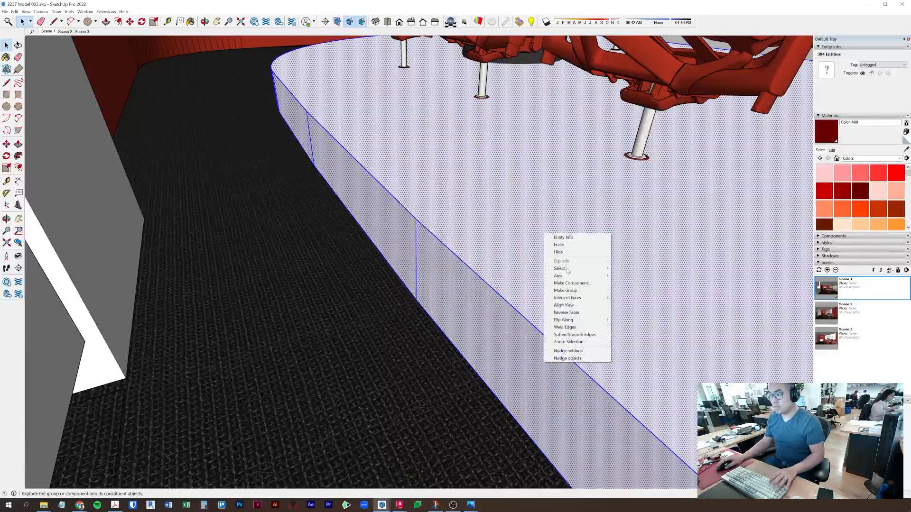
click(553, 282)
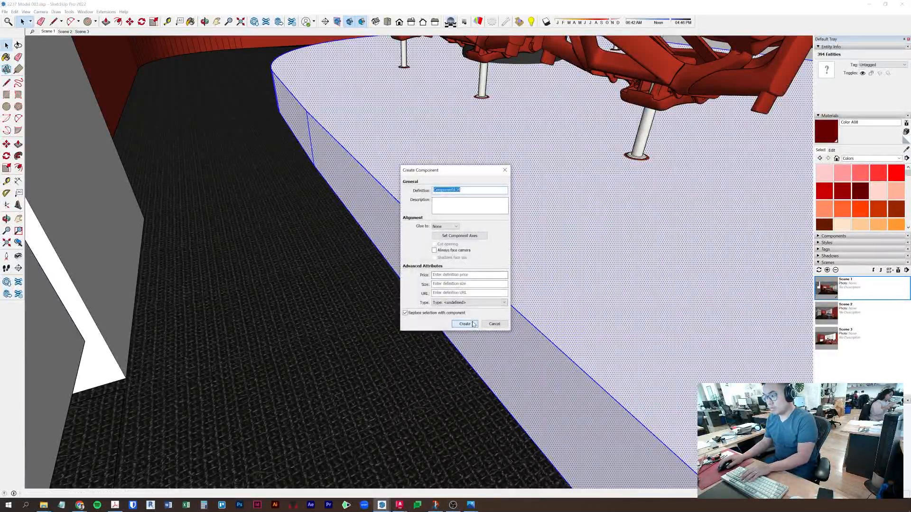
click(467, 323)
double_click(445, 271)
middle_drag(409, 245, 512, 240)
key(ctrl+z)
key(ctrl+z)
key(ctrl+z)
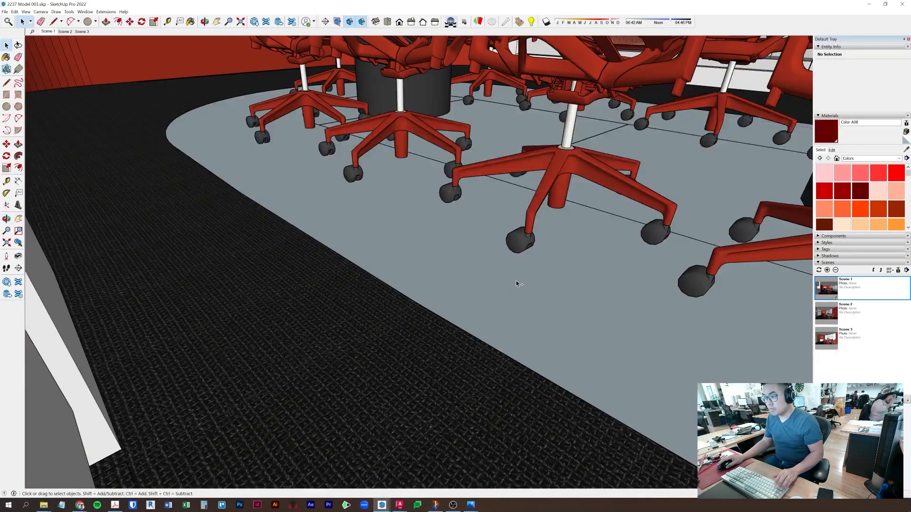
- Undo to the grey floor and shift the curved floor face slightly
key(ctrl+z)
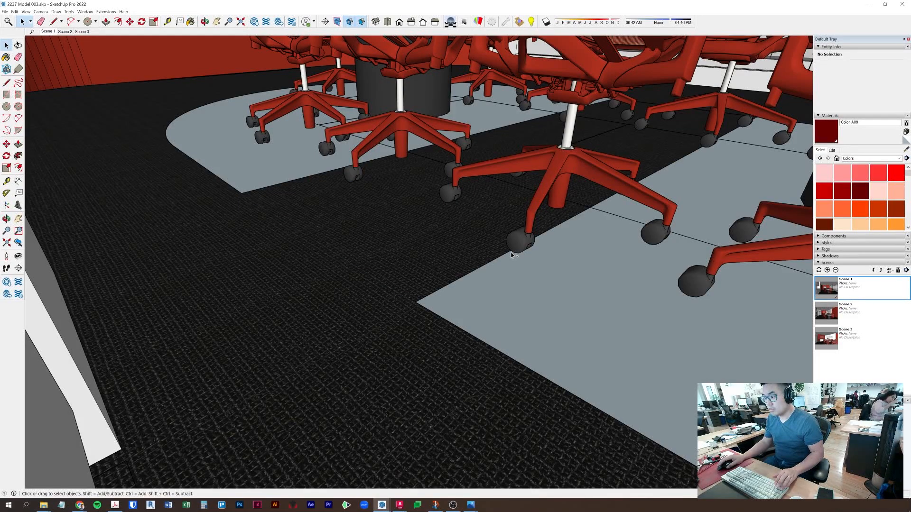
click(254, 187)
triple_click(255, 167)
key(m)
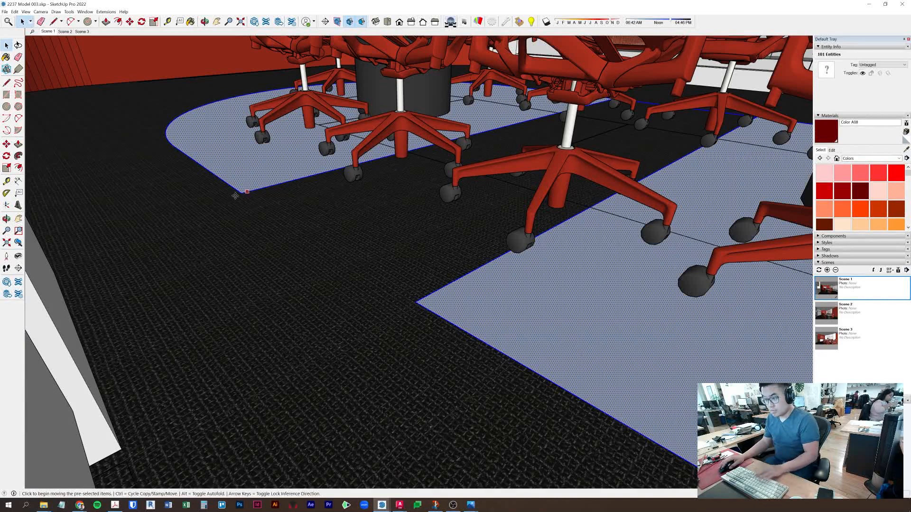
click(241, 193)
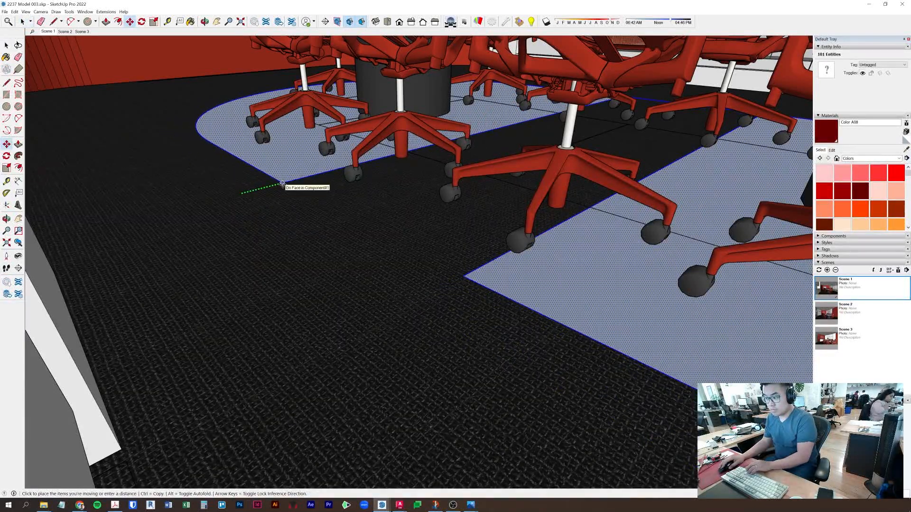
key(space)
click(713, 109)
double_click(274, 159)
key(m)
click(244, 193)
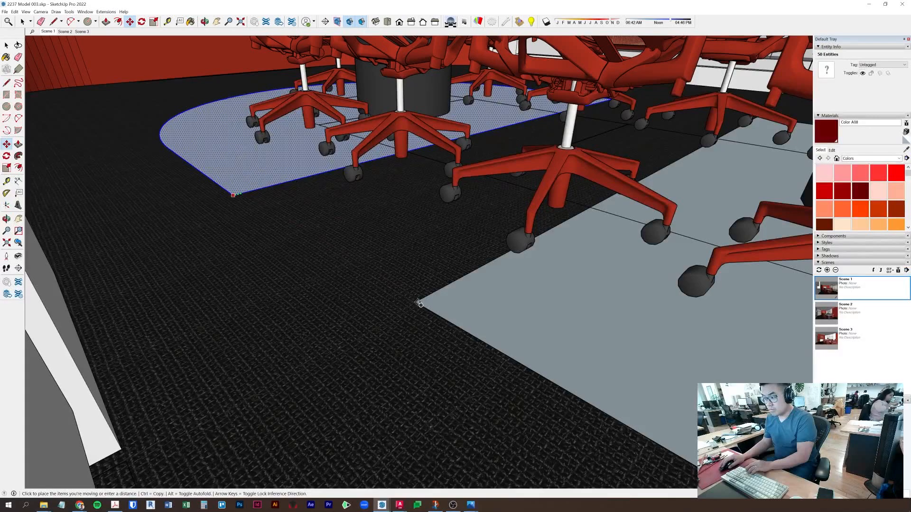
click(416, 302)
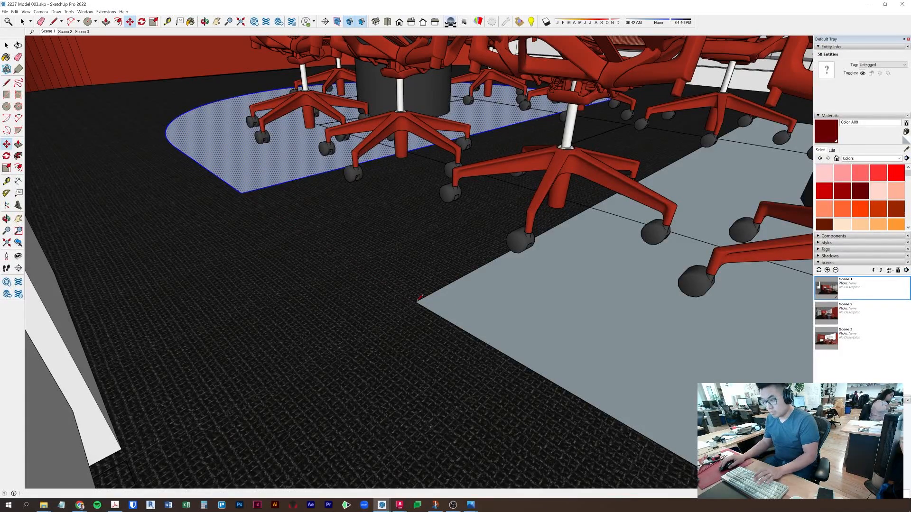
- Draw a line across the floor corner and delete the unwanted new floor face
key(l)
click(415, 301)
click(242, 193)
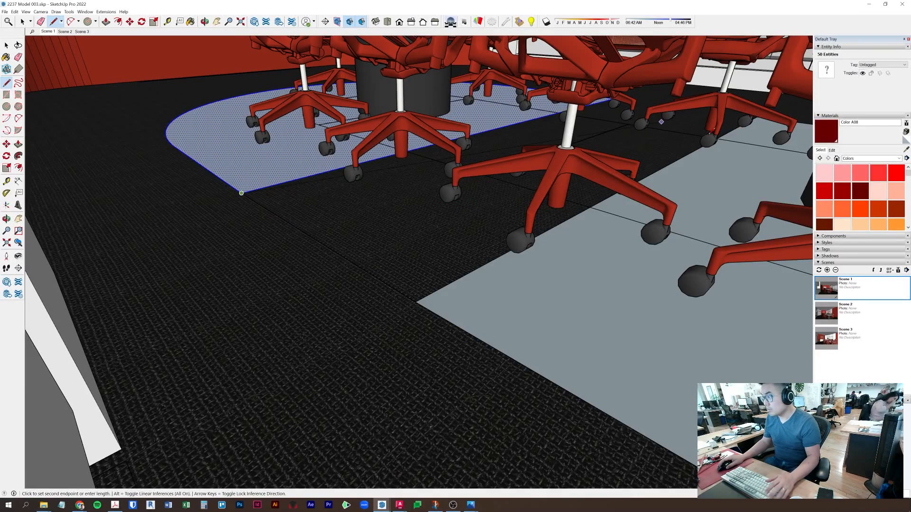
key(Escape)
scroll(242, 192, up, 3)
middle_drag(268, 204, 469, 290)
middle_drag(438, 216, 314, 196)
click(319, 204)
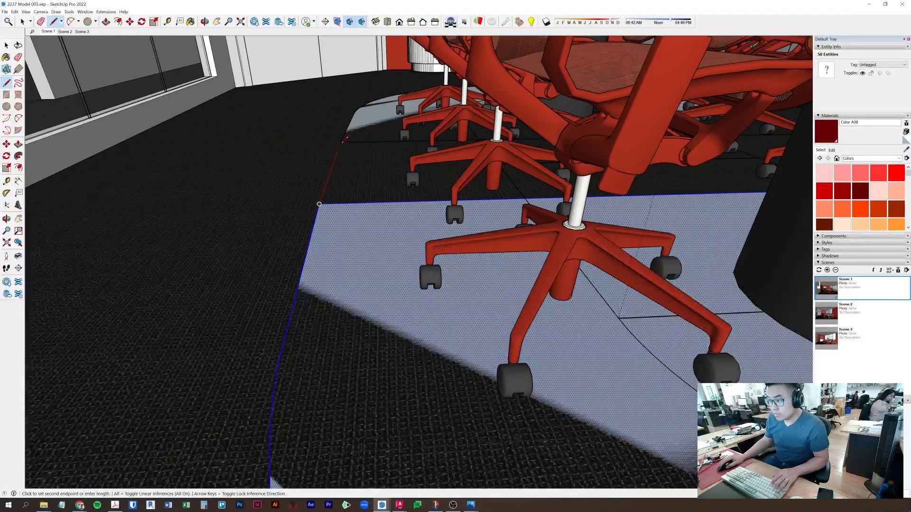
click(341, 141)
key(space)
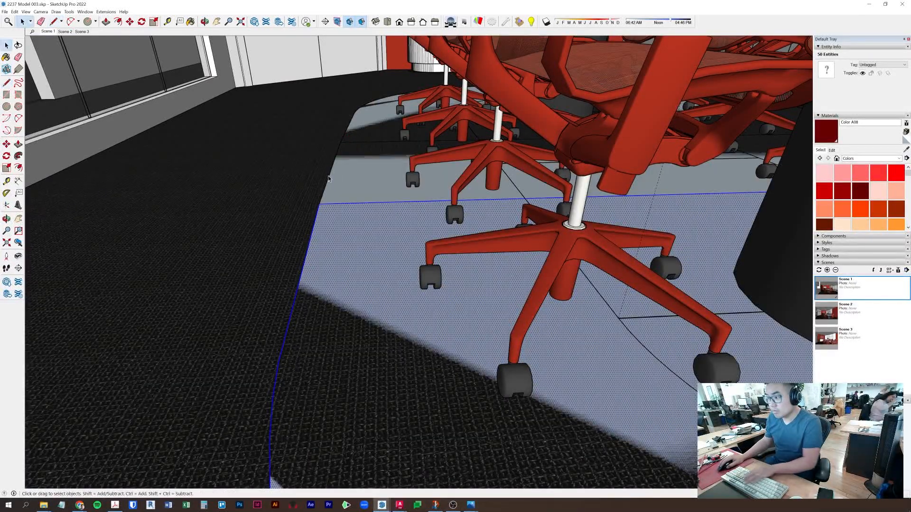
key(Delete)
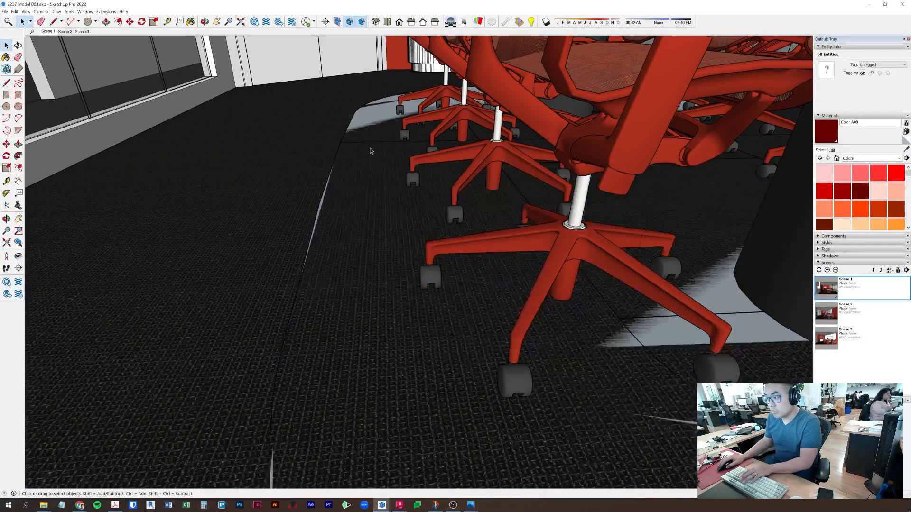
- Push/Pull the curved floor face into a thick slab and make it a component
middle_drag(372, 146, 466, 285)
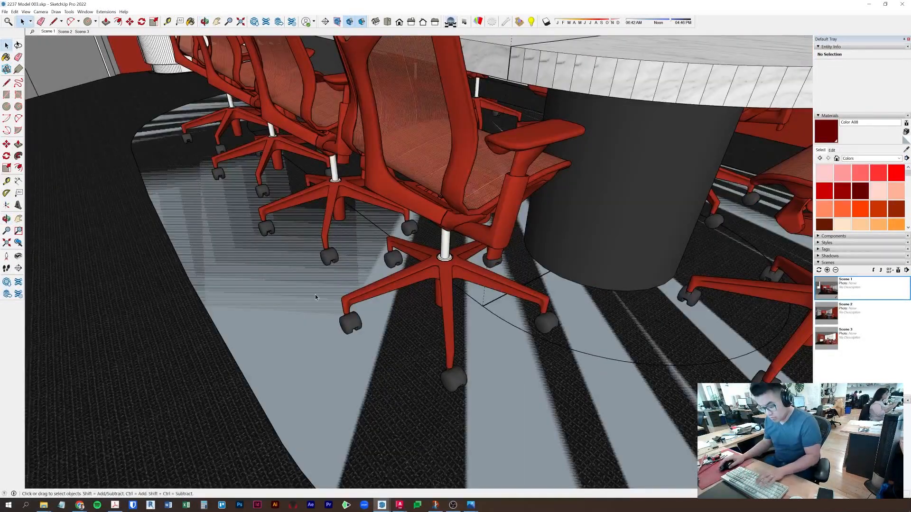
click(253, 284)
key(p)
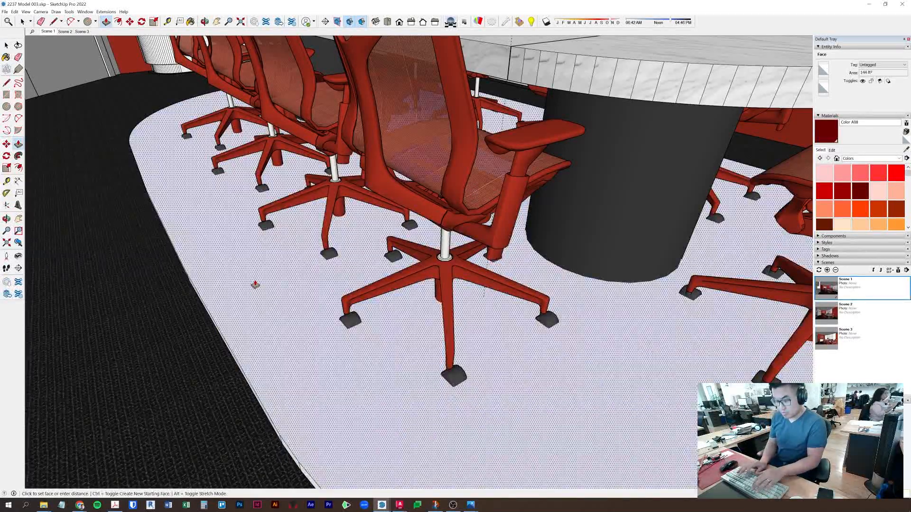
key(Return)
key(space)
triple_click(249, 280)
right_click(248, 281)
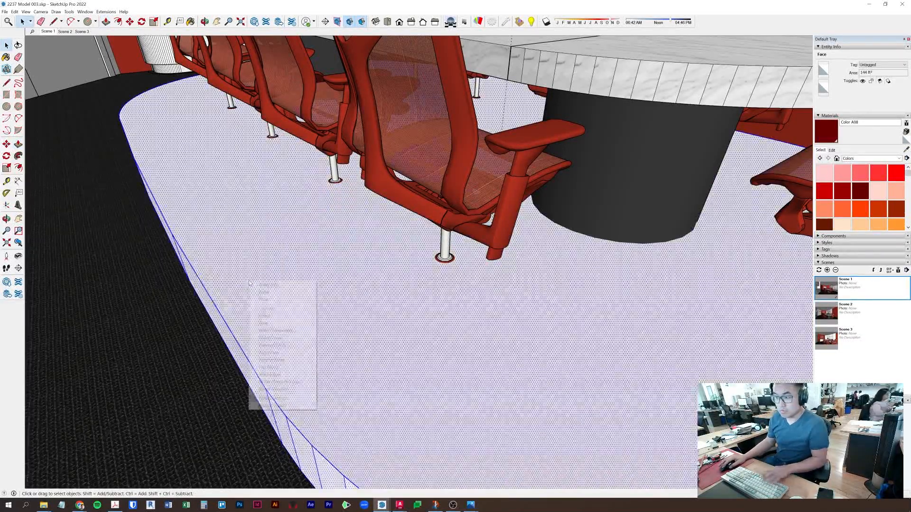
click(272, 331)
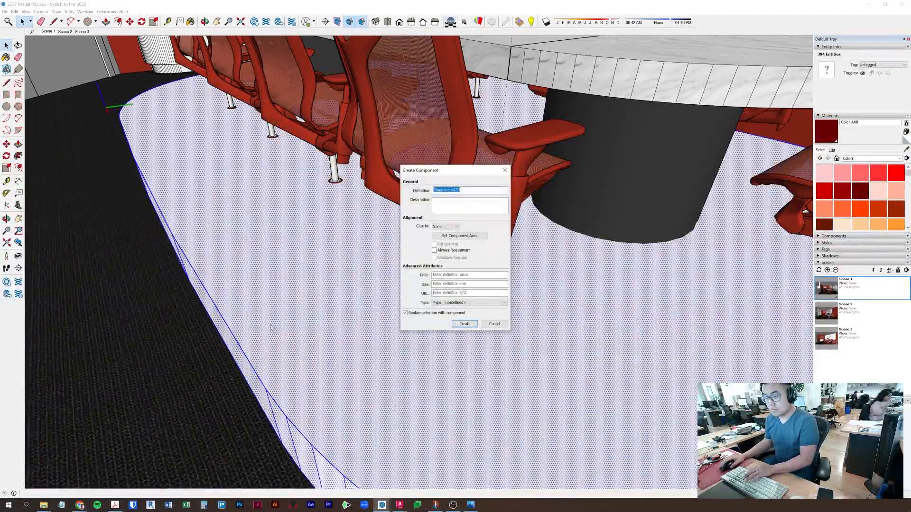
click(466, 324)
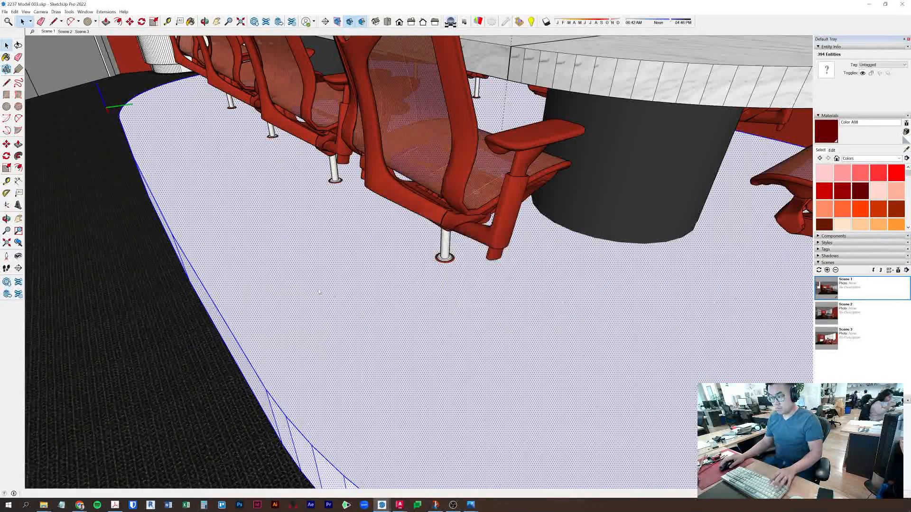
- Reselect the slab component and pick it up to move it upward
key(p)
key(space)
click(253, 288)
key(m)
click(247, 274)
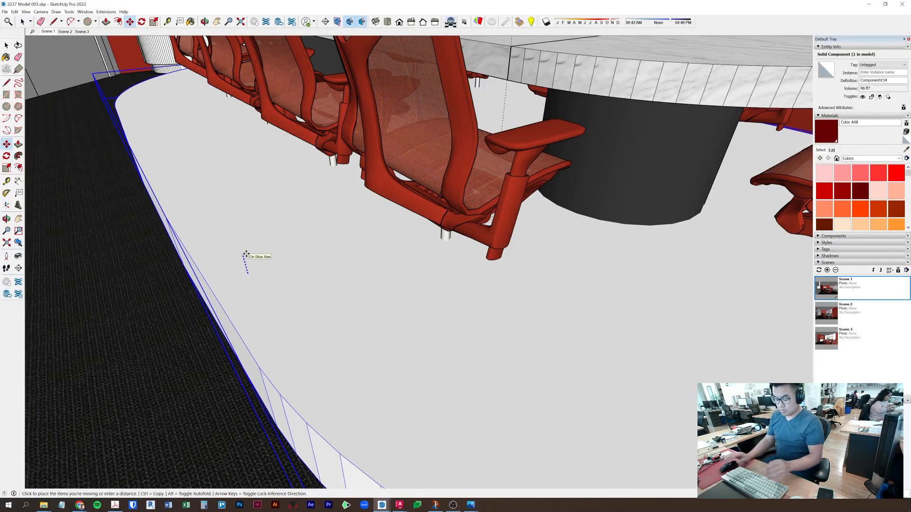
- Raise the slab component 9' to ceiling height and nudge it into place
text(9')
key(Return)
scroll(246, 254, down, 2)
middle_drag(344, 322, 333, 337)
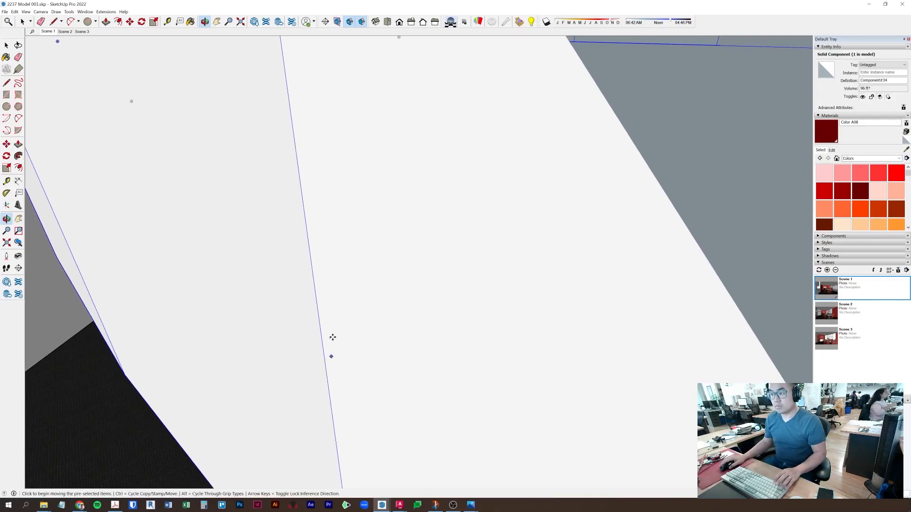
scroll(333, 338, down, 5)
scroll(307, 257, down, 2)
middle_drag(489, 242, 510, 313)
mouse_move(494, 311)
mouse_down()
mouse_move(525, 173)
mouse_move(492, 315)
mouse_up()
key(space)
- Return to the Scene 1 view and select the wall and glazing component
middle_drag(724, 332, 415, 244)
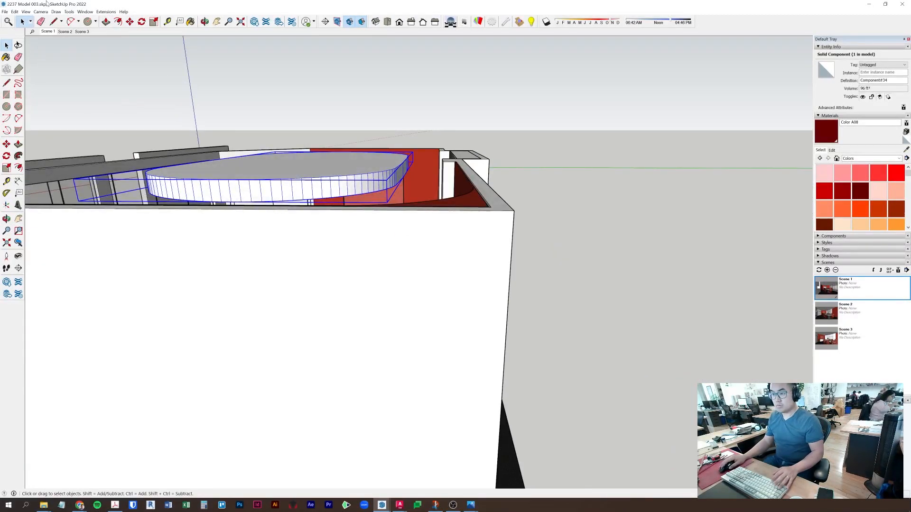
click(53, 32)
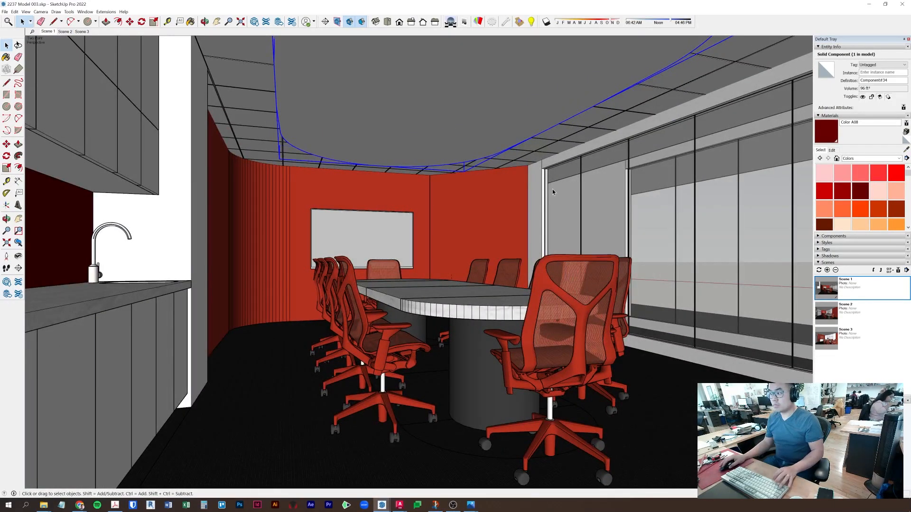
click(552, 192)
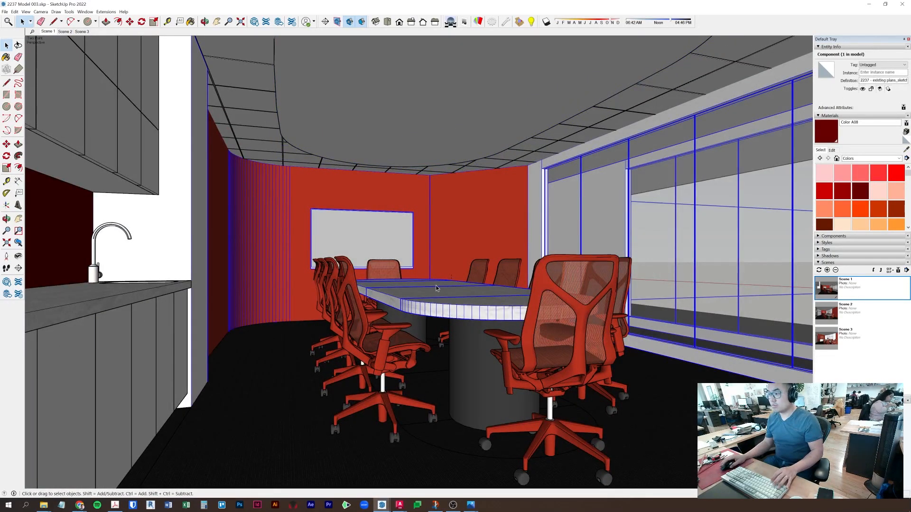
- Select the ceiling cloud and paste a linear pendant light in over the conference table
click(417, 110)
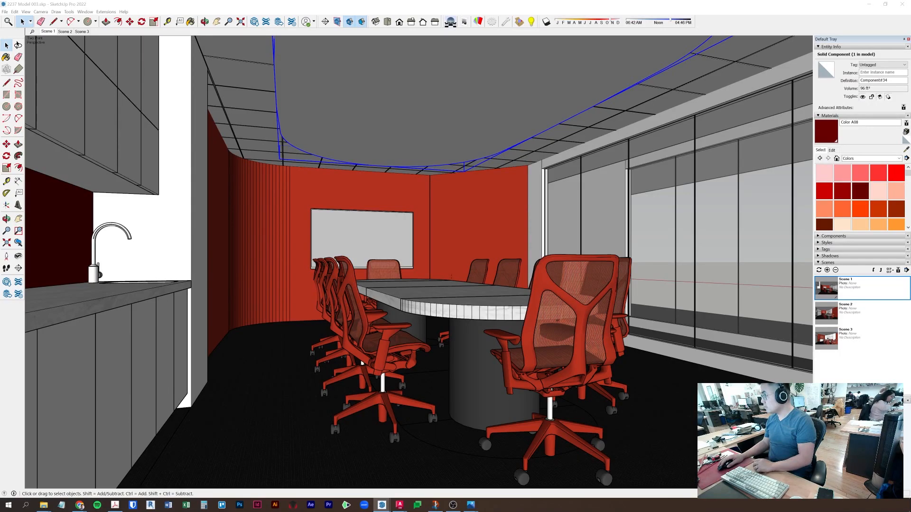
click(451, 148)
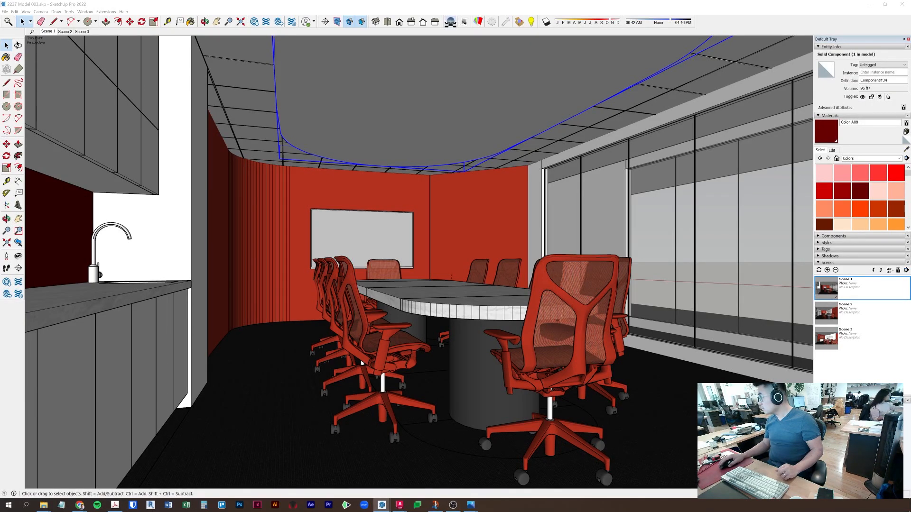
key(ctrl+v)
scroll(443, 158, up, 3)
middle_drag(442, 158, 736, 376)
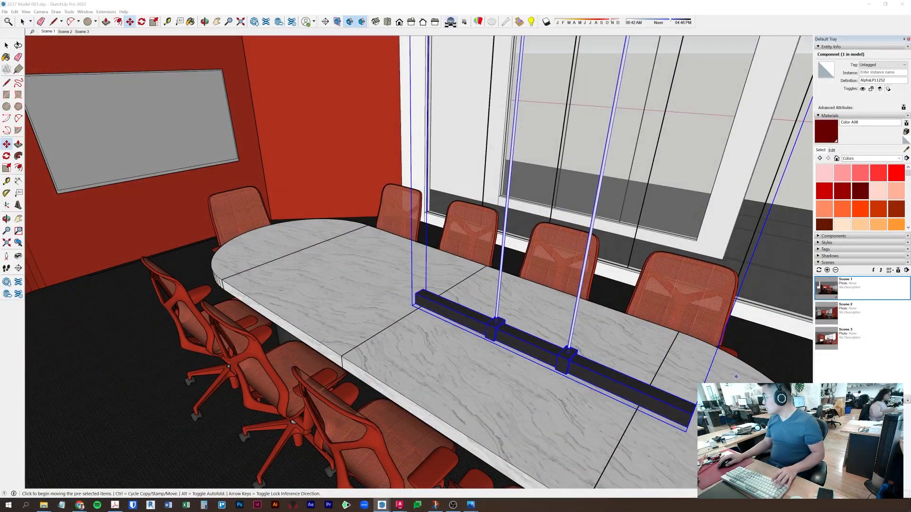
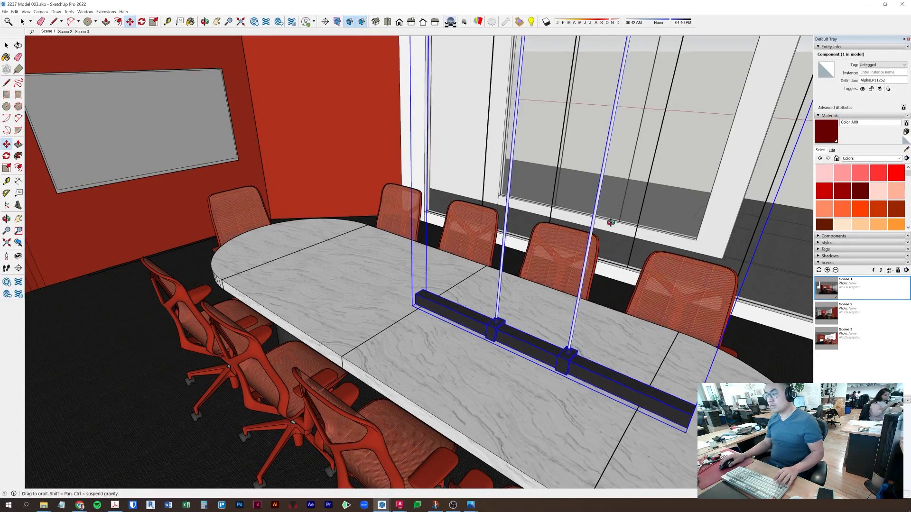
- Place the globe pendant component in the room and delete the old linear light
middle_drag(642, 232, 500, 173)
scroll(500, 173, down, 5)
click(505, 57)
key(space)
click(454, 154)
key(Delete)
- Move the globe pendant by its canopy up against the ceiling drum
click(504, 167)
shift+middle_drag(490, 87, 459, 142)
scroll(480, 133, up, 1)
key(m)
scroll(491, 124, up, 5)
click(496, 119)
scroll(496, 119, down, 2)
scroll(496, 120, down, 8)
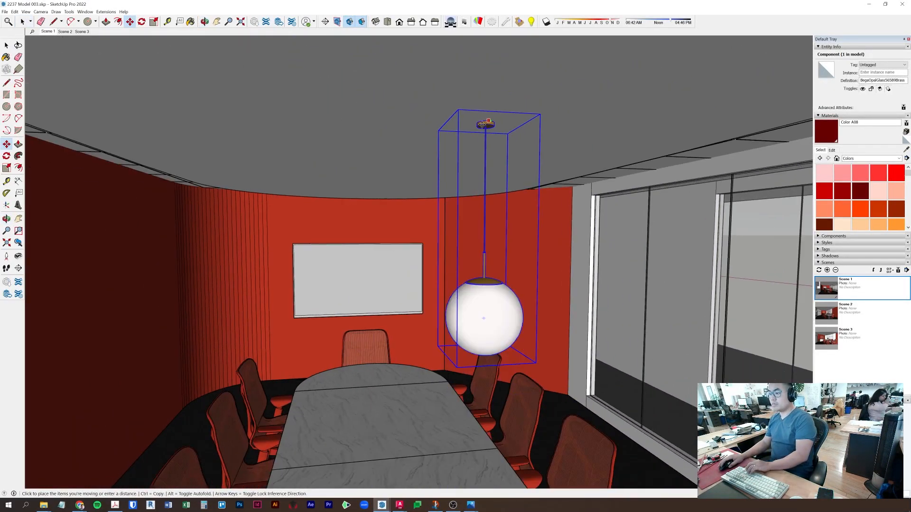
scroll(507, 118, up, 4)
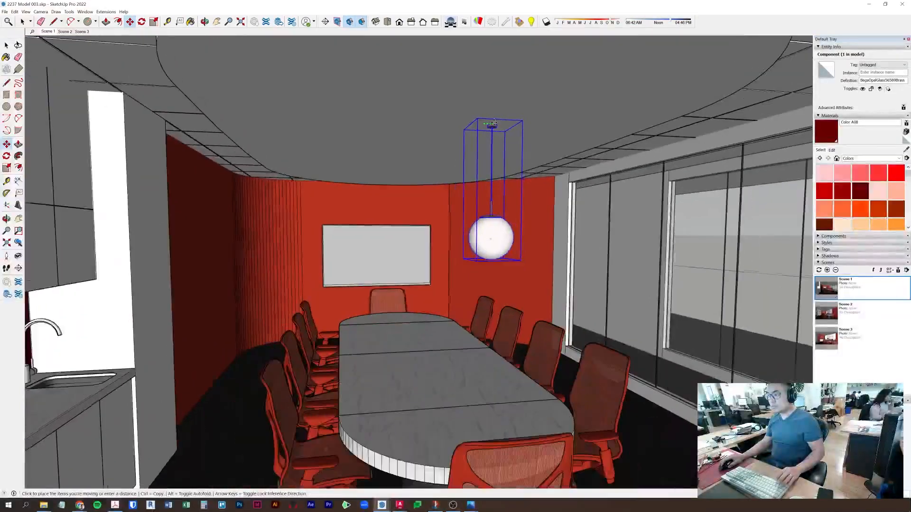
scroll(494, 123, down, 1)
shift+middle_drag(494, 122, 481, 168)
click(540, 84)
- Reposition the pendant so it hangs centred under the ceiling drum
middle_drag(539, 84, 461, 127)
click(426, 175)
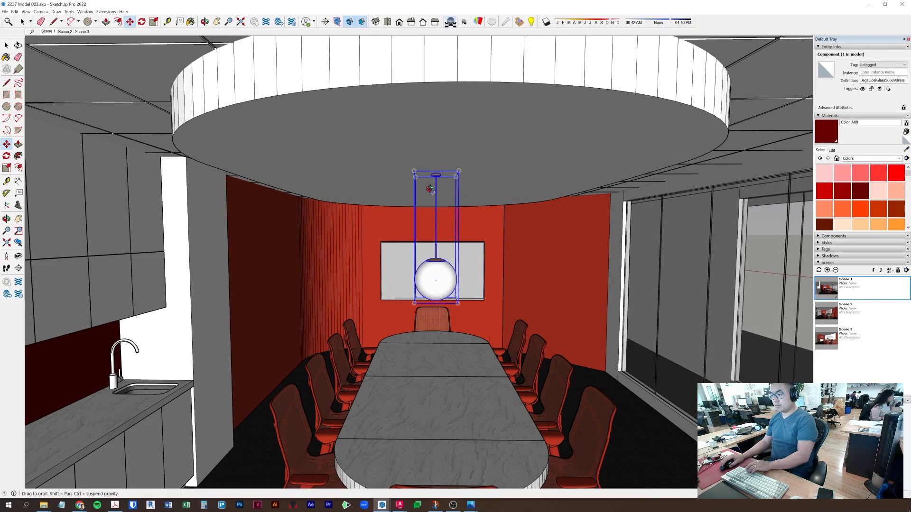
middle_drag(436, 177, 422, 142)
click(451, 133)
- Open the pendant component for editing and select its stem
scroll(442, 266, up, 4)
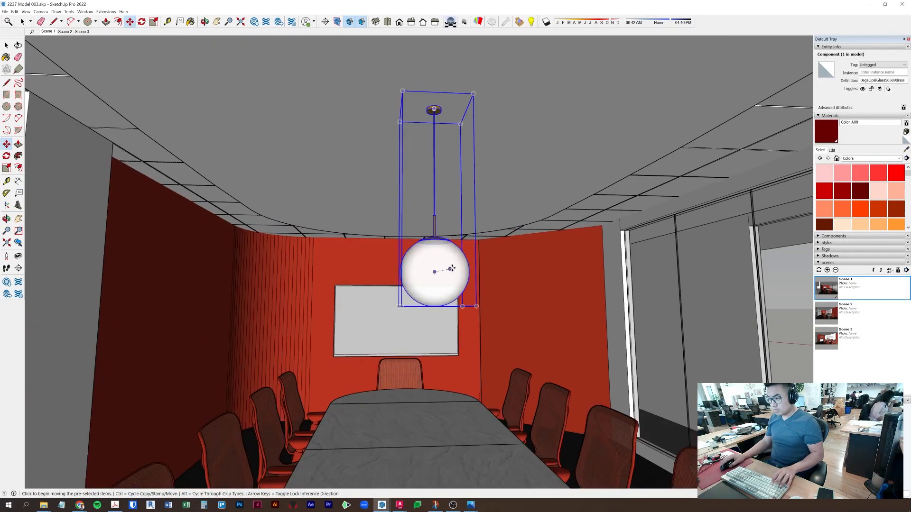
key(space)
double_click(437, 265)
click(437, 264)
scroll(446, 223, up, 2)
scroll(446, 223, up, 5)
click(394, 201)
scroll(393, 201, down, 6)
double_click(394, 200)
click(394, 200)
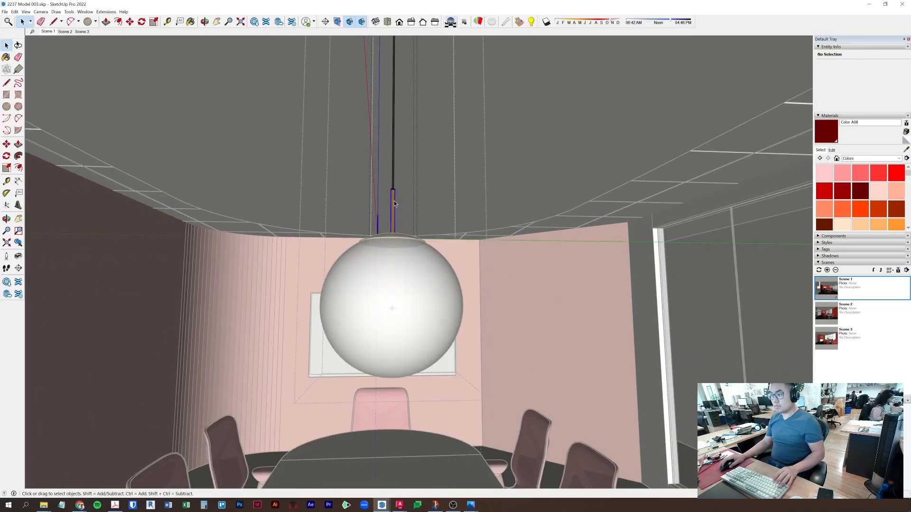
key(Escape)
click(394, 201)
- Scale the stem shorter by pulling its bottom end upward
key(s)
middle_drag(412, 238, 417, 266)
click(415, 268)
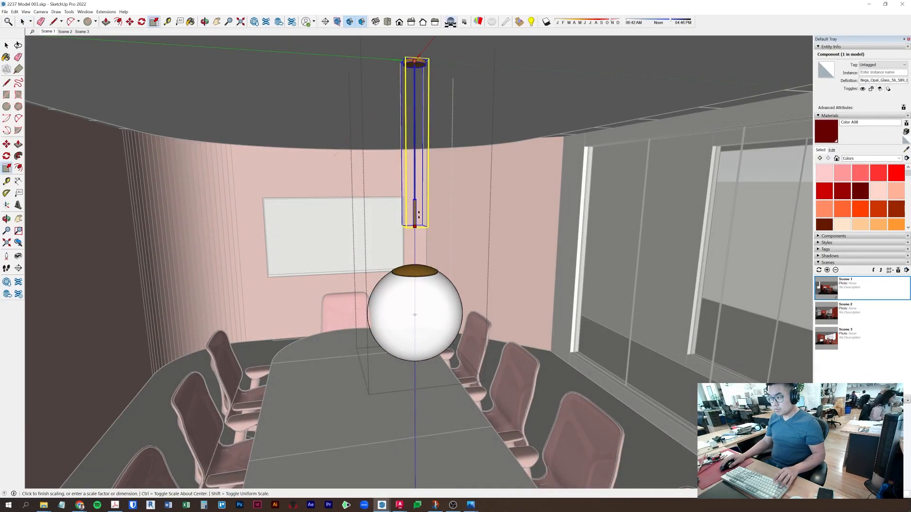
click(419, 179)
- Move the glass globe up so its top attaches to the shortened stem's end
key(space)
click(416, 267)
key(m)
scroll(414, 267, up, 2)
middle_drag(414, 267, 421, 290)
click(420, 291)
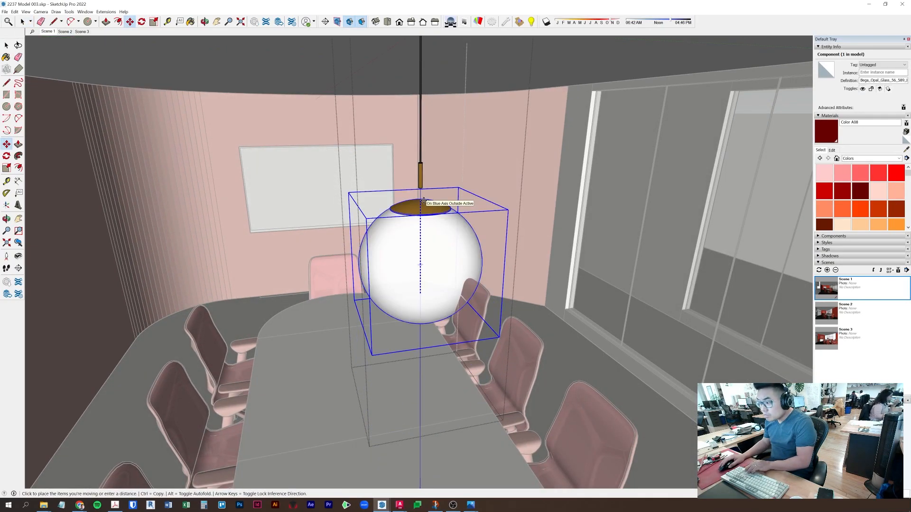
click(420, 188)
key(space)
- Return to the Scene 1 view and select the finished pendant lamp
scroll(421, 188, down, 5)
middle_drag(420, 188, 705, 195)
click(48, 31)
scroll(494, 190, up, 2)
click(486, 166)
key(m)
middle_drag(654, 209, 232, 169)
- Cut the pendant and paste it in place inside the ceiling group, then close the group
scroll(232, 169, down, 1)
scroll(251, 252, down, 2)
scroll(276, 238, up, 1)
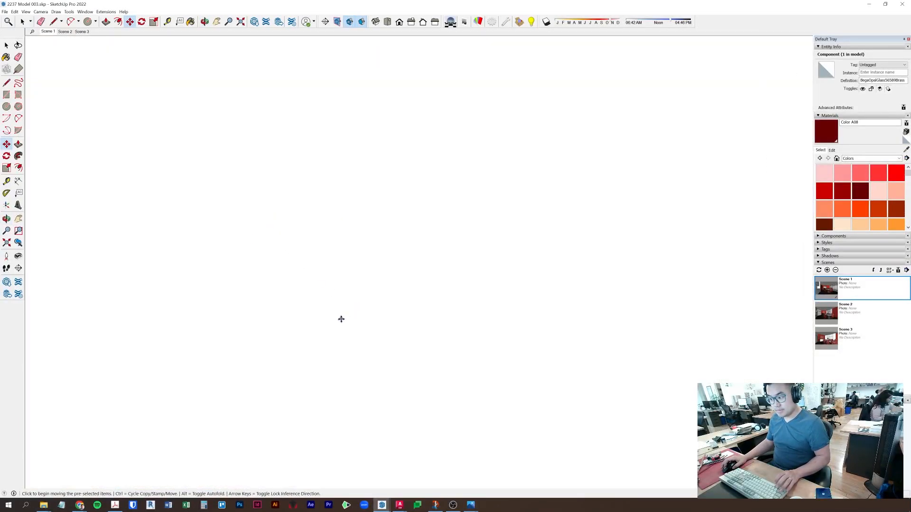
scroll(340, 317, up, 1)
scroll(305, 327, down, 3)
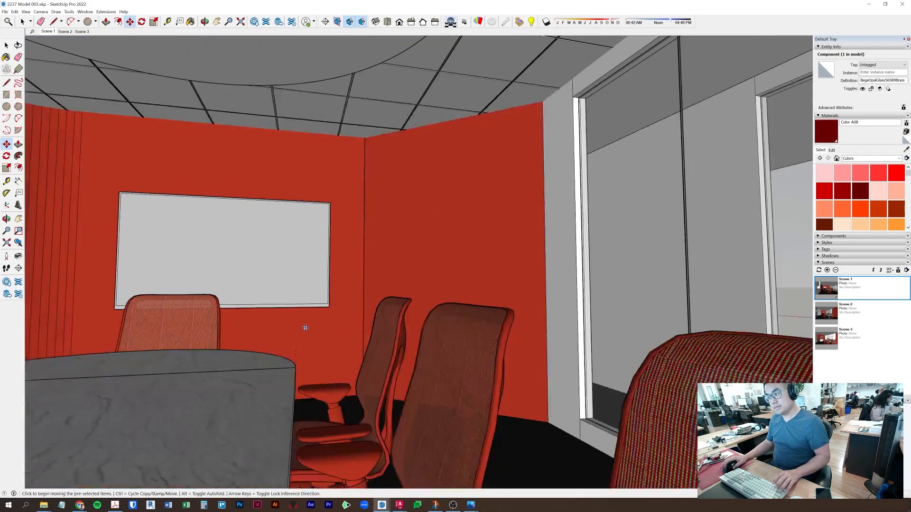
middle_drag(305, 326, 336, 365)
key(space)
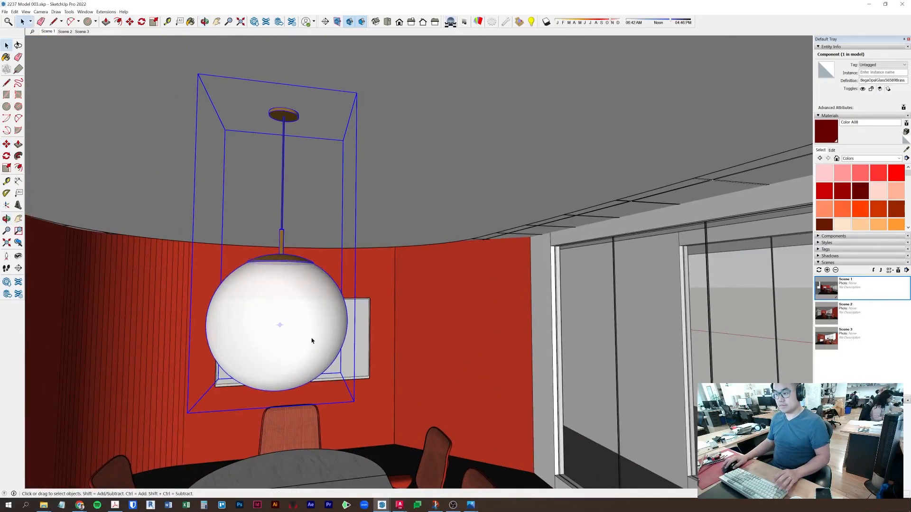
key(Delete)
double_click(372, 148)
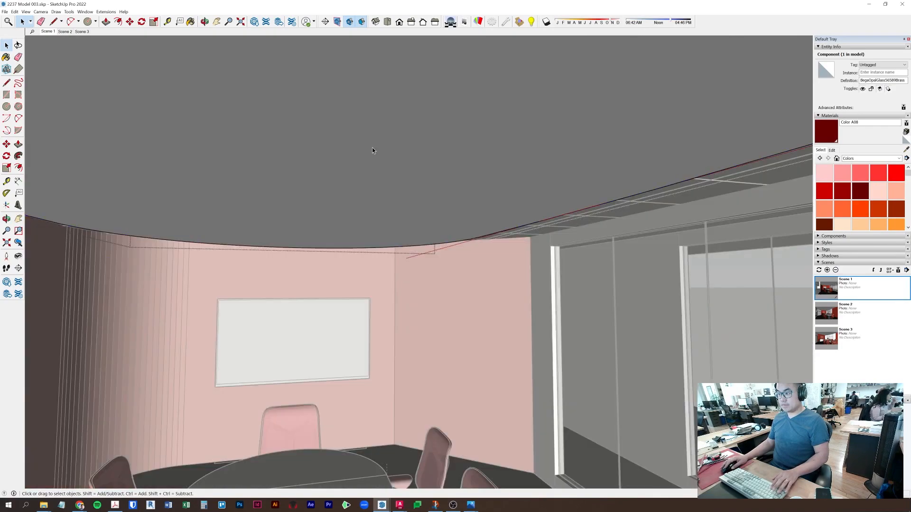
click(15, 11)
click(45, 58)
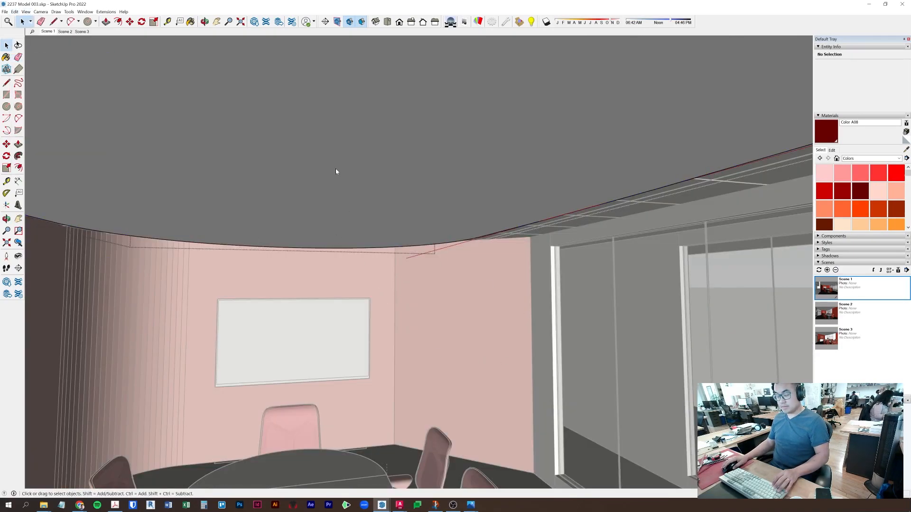
key(Escape)
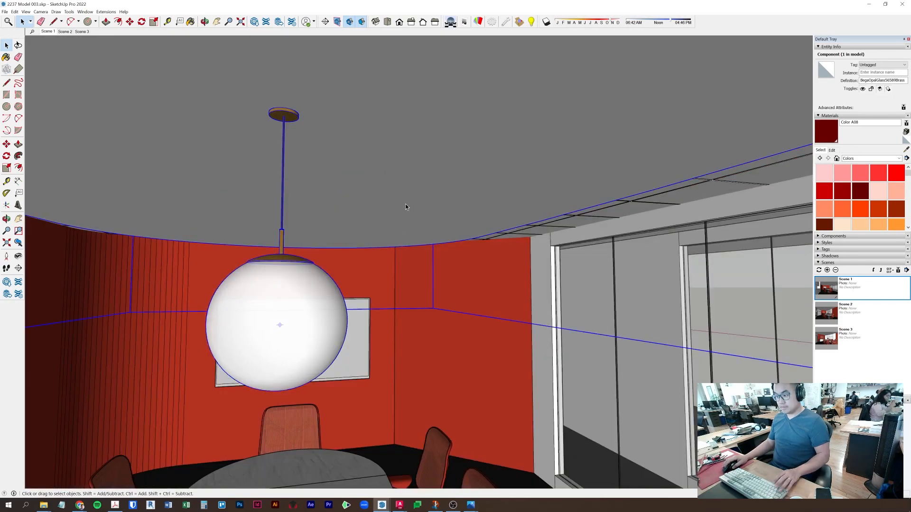
- Cancel the accidental Move copy picked up from the table
key(m)
click(333, 462)
key(ctrl)
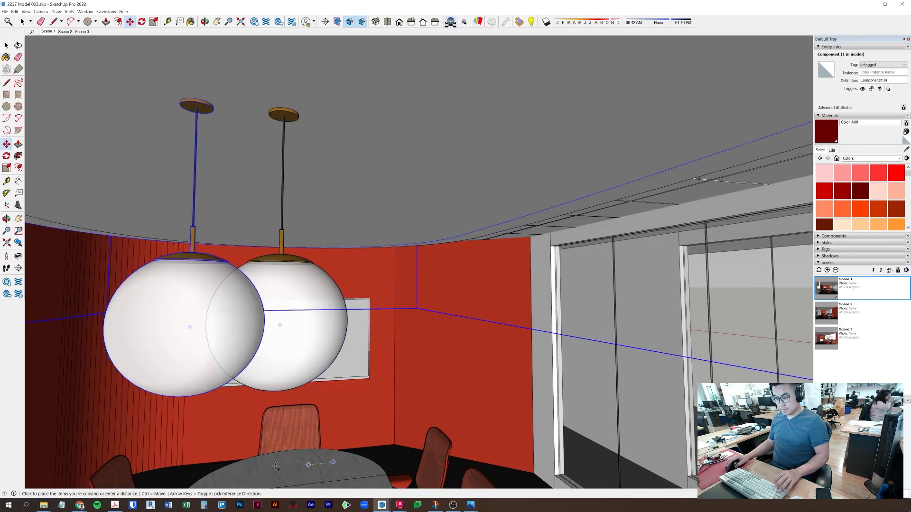
key(Escape)
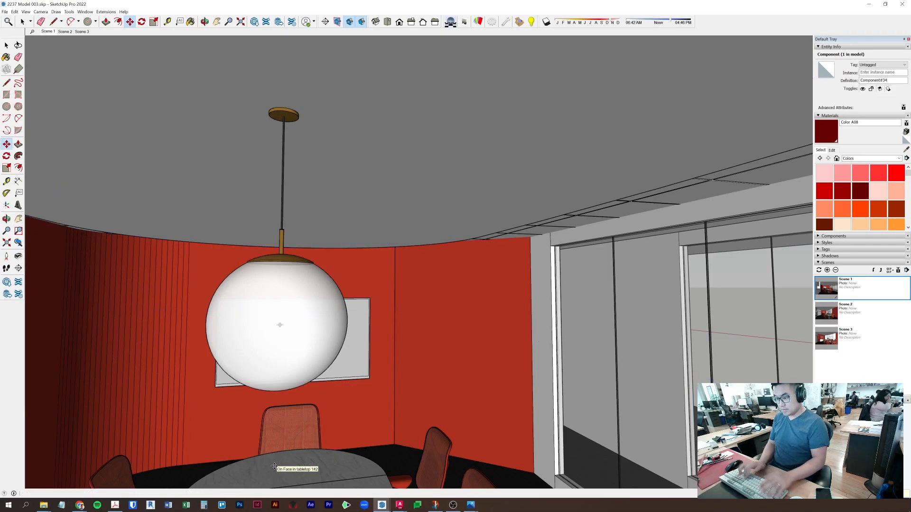
key(space)
scroll(364, 394, up, 6)
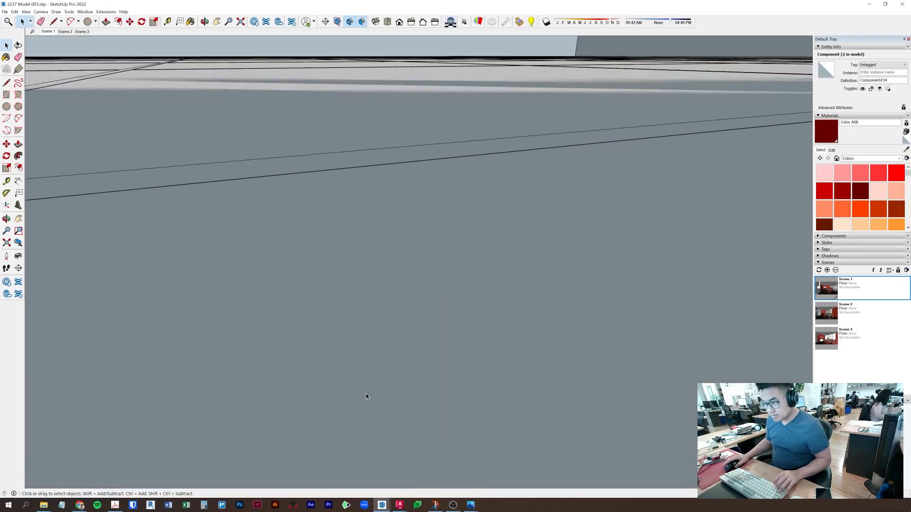
scroll(353, 383, down, 5)
scroll(368, 311, up, 8)
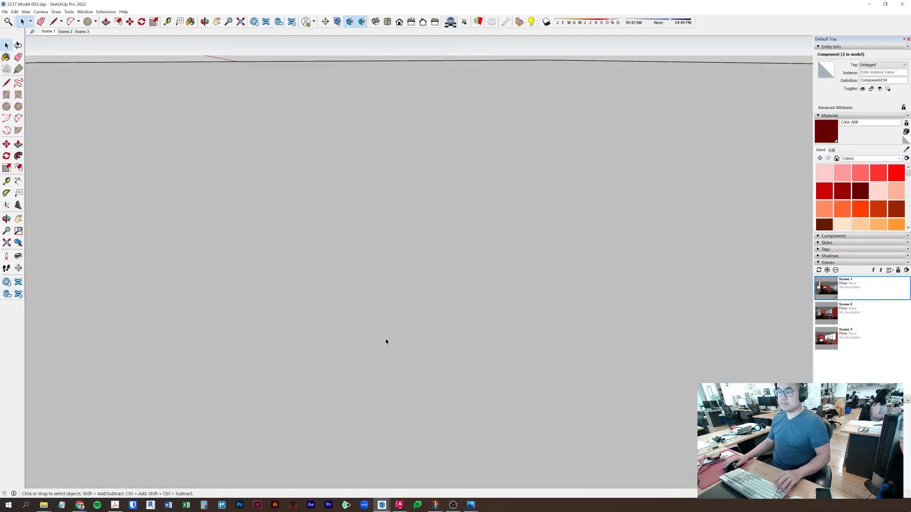
scroll(269, 315, down, 10)
- Open the oval ceiling drum and draw a crosswise guide line across its underside
middle_drag(307, 332, 403, 304)
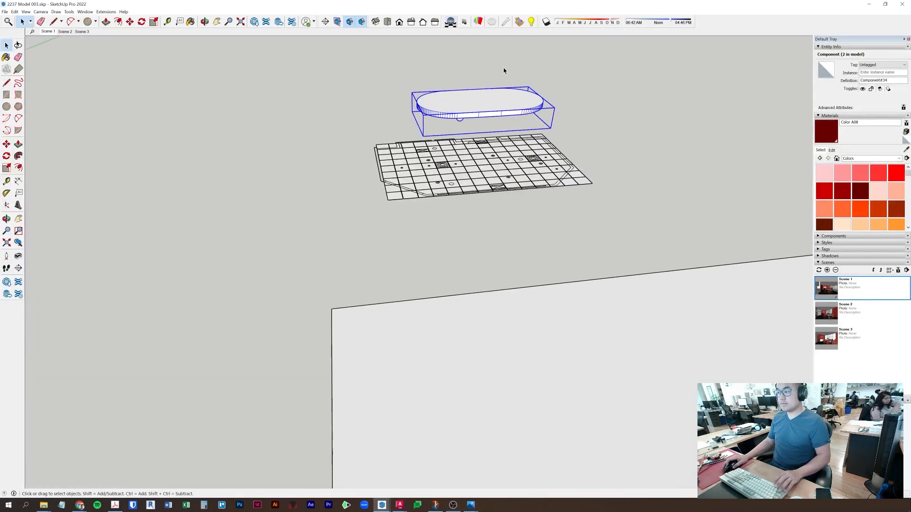
scroll(479, 114, up, 5)
scroll(463, 132, up, 3)
middle_drag(464, 133, 550, 4)
scroll(416, 164, down, 5)
middle_drag(416, 164, 355, 154)
scroll(392, 218, up, 4)
double_click(410, 185)
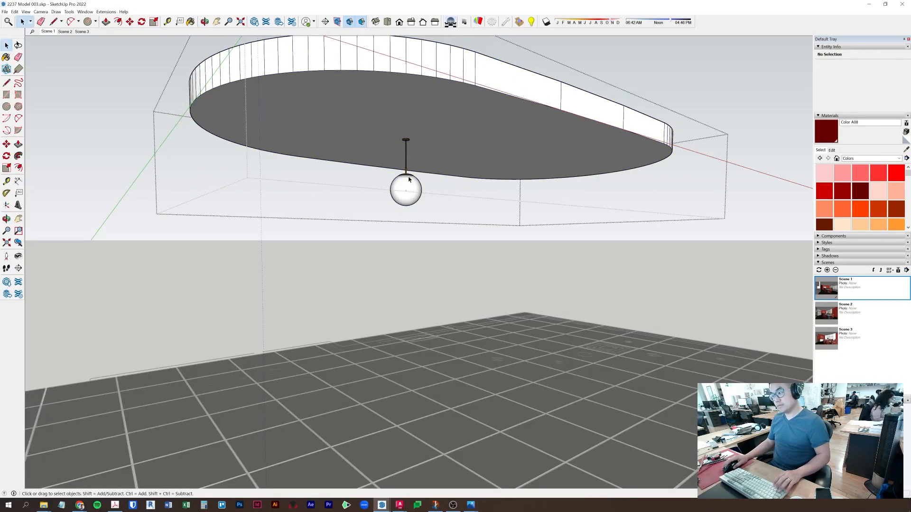
mouse_move(439, 152)
middle_down()
mouse_move(271, 120)
mouse_move(213, 135)
mouse_move(351, 145)
middle_up()
key(l)
middle_drag(254, 119, 193, 101)
mouse_move(350, 112)
middle_down()
mouse_move(605, 110)
mouse_move(553, 119)
mouse_move(562, 45)
middle_up()
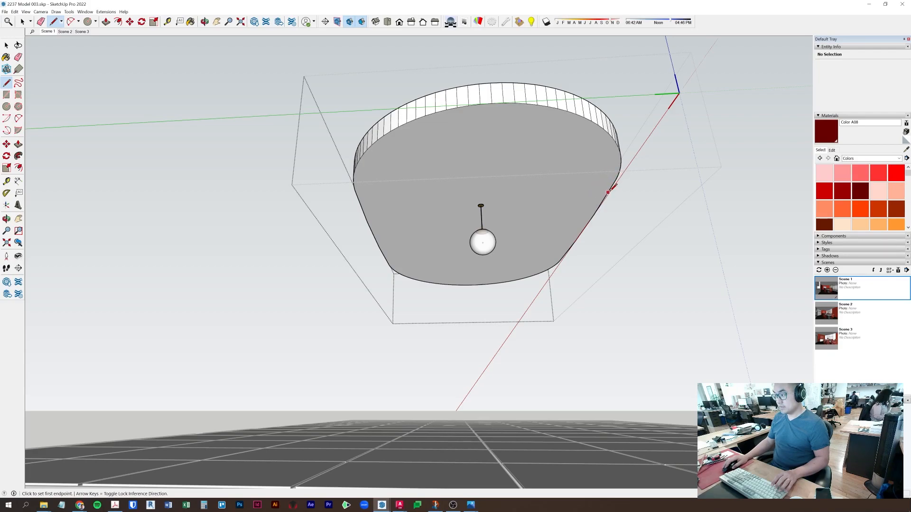
click(616, 180)
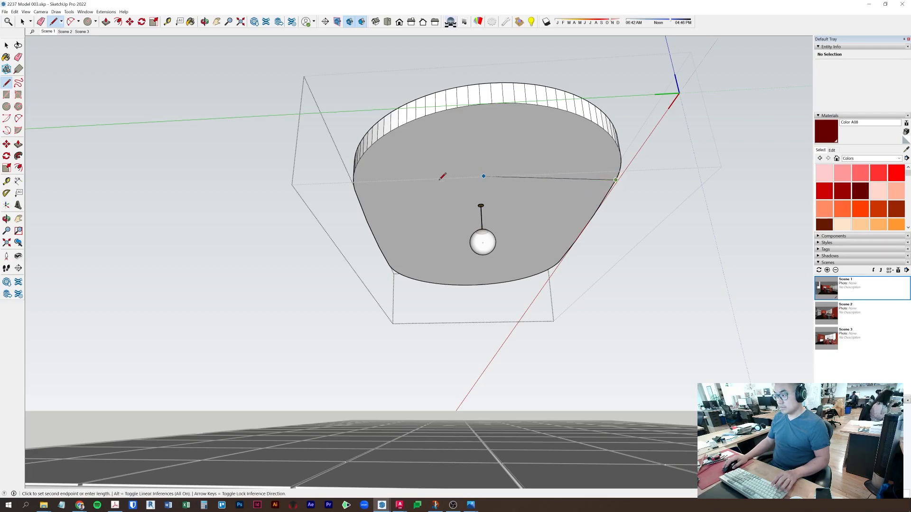
click(357, 194)
- Draw a line through the guide's midpoint from the drum's top edge to its bottom edge
mouse_move(469, 162)
middle_down()
mouse_move(460, 138)
mouse_move(451, 170)
middle_up()
click(449, 171)
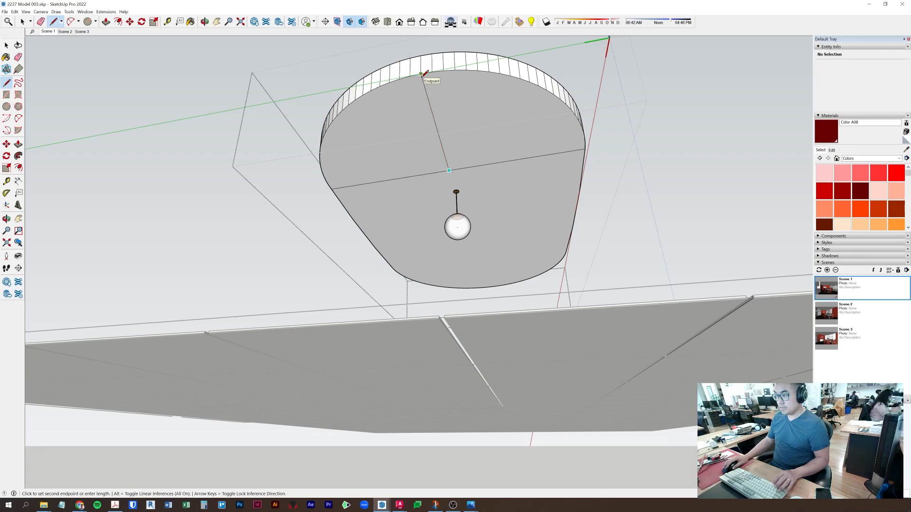
click(421, 74)
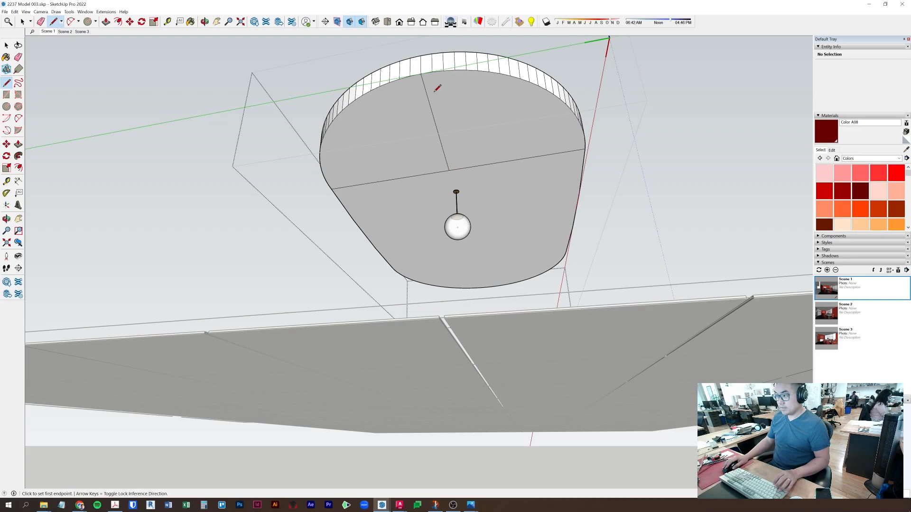
click(421, 74)
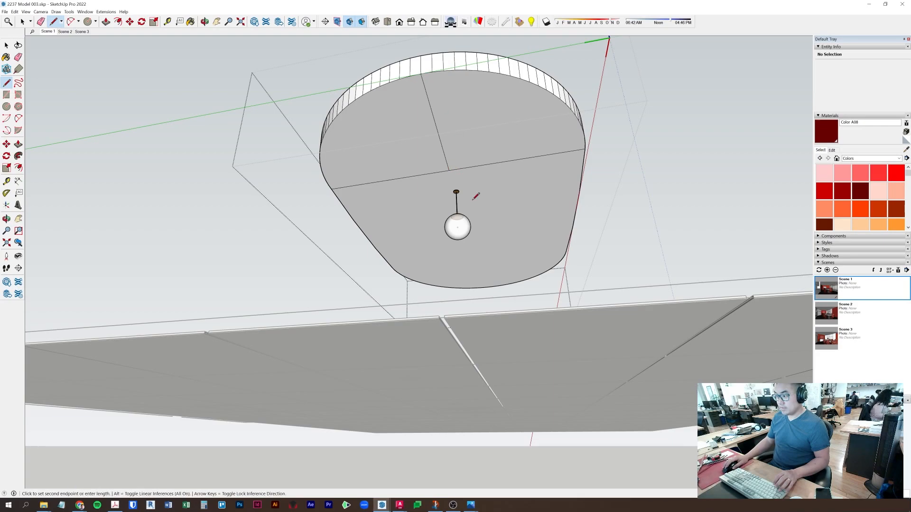
click(483, 287)
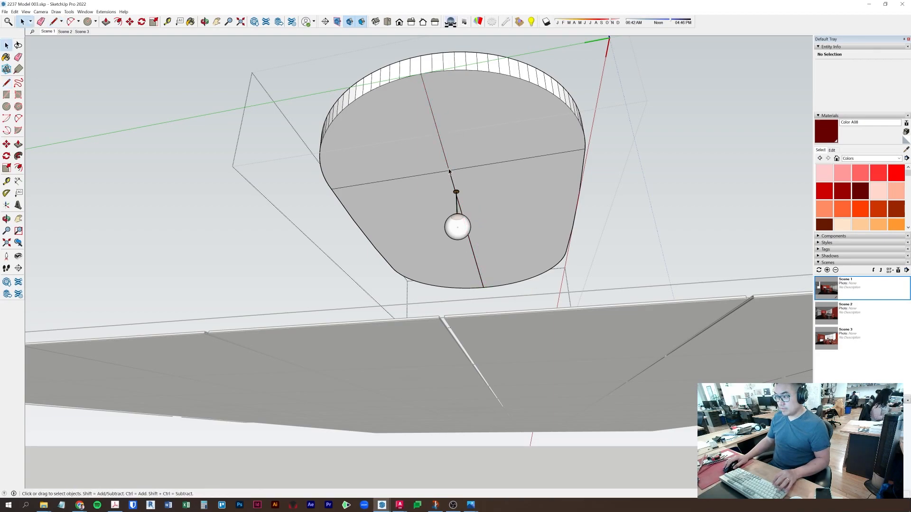
- Erase both halves of the crosswise guide line
key(space)
click(449, 171)
click(456, 171)
click(455, 170)
key(Delete)
click(441, 172)
key(Delete)
- Redraw the diameter line from the drum's top edge endpoint to its bottom edge
right_click(451, 176)
click(448, 169)
click(448, 168)
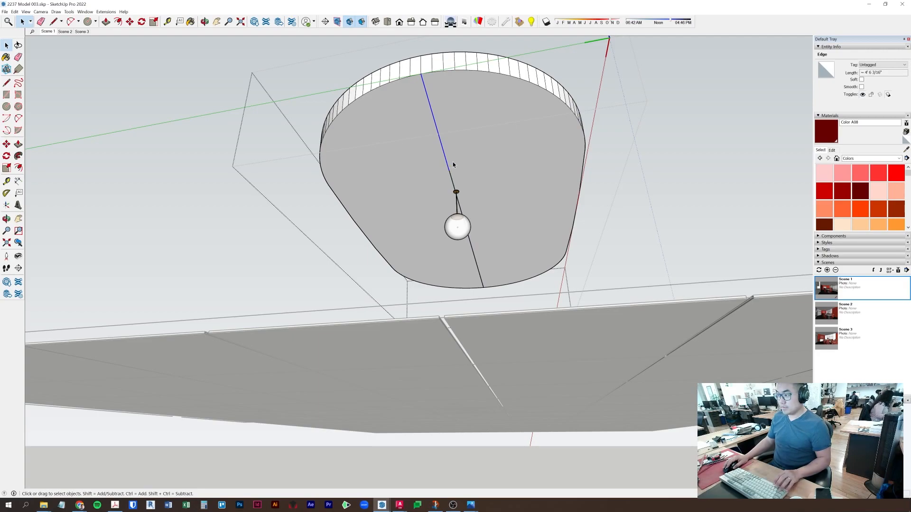
triple_click(451, 172)
click(451, 173)
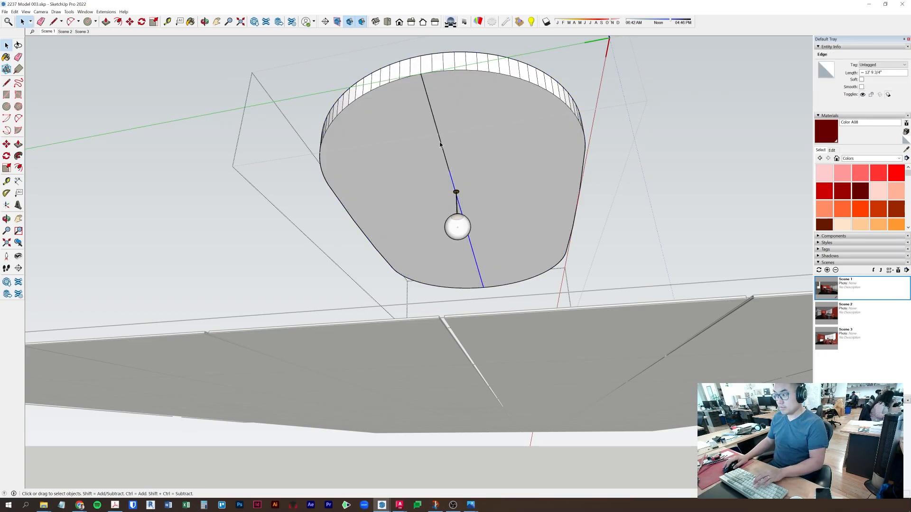
key(l)
click(420, 73)
click(484, 286)
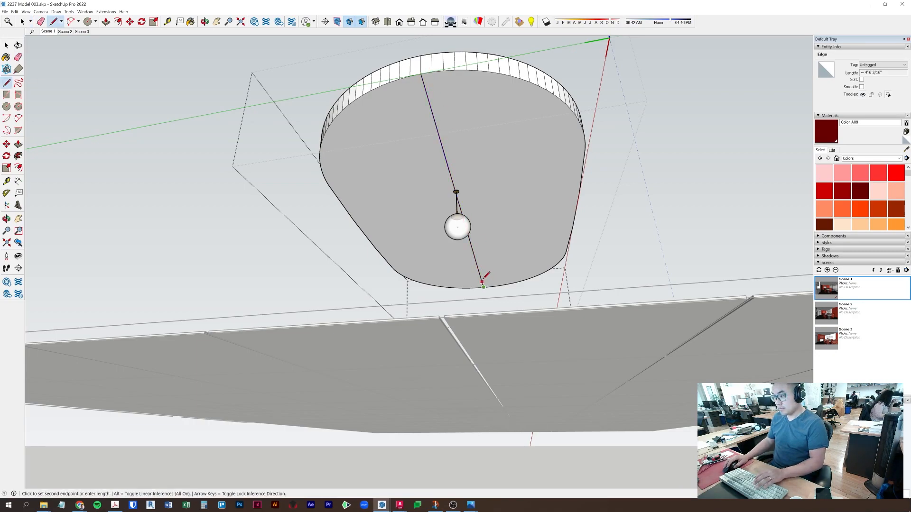
key(space)
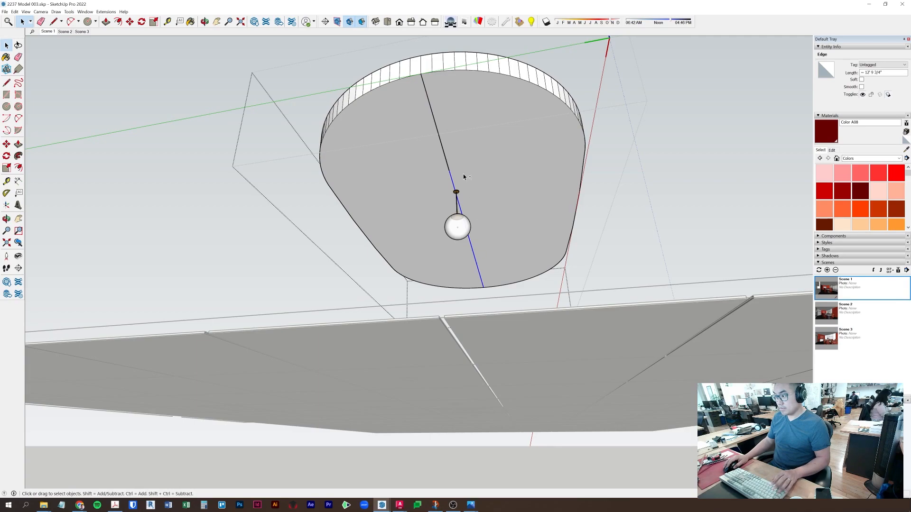
- Try the selected edges' context menu, delete the edges, then undo the deletion
right_click(448, 168)
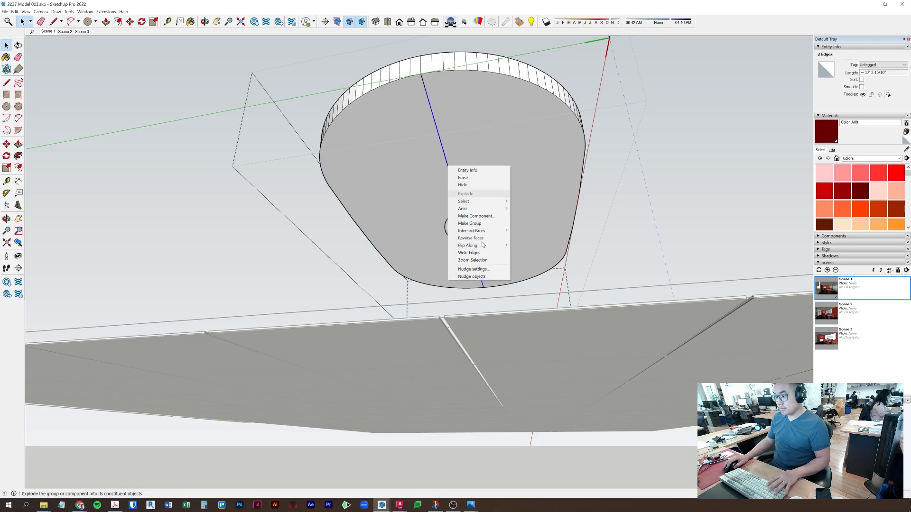
click(430, 170)
right_click(442, 147)
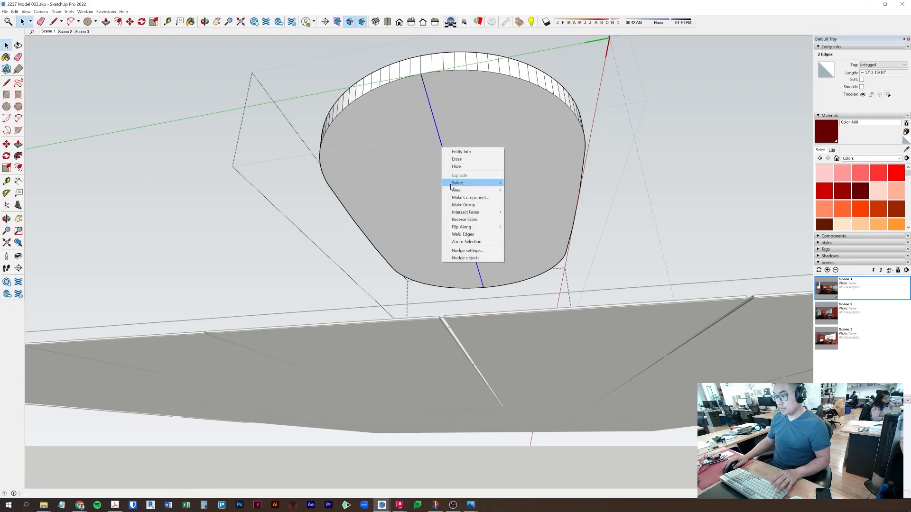
key(Escape)
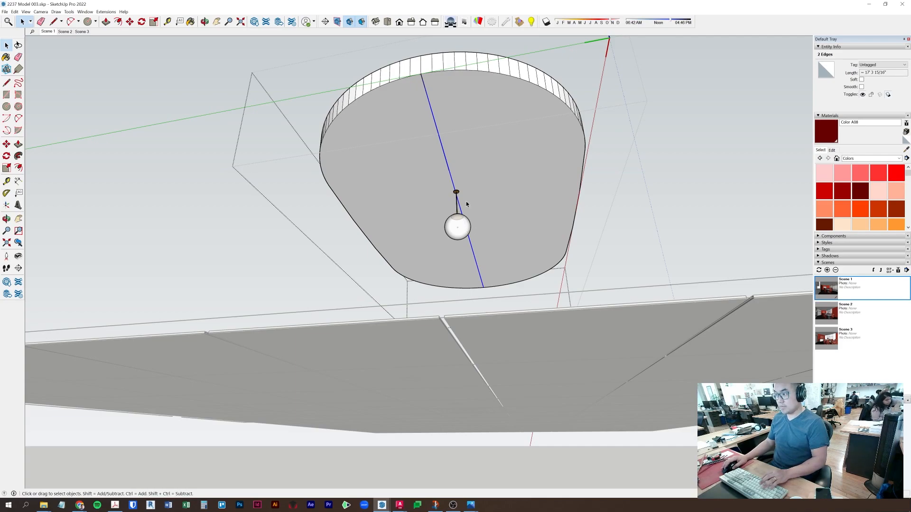
key(Delete)
key(l)
key(ctrl+z)
key(space)
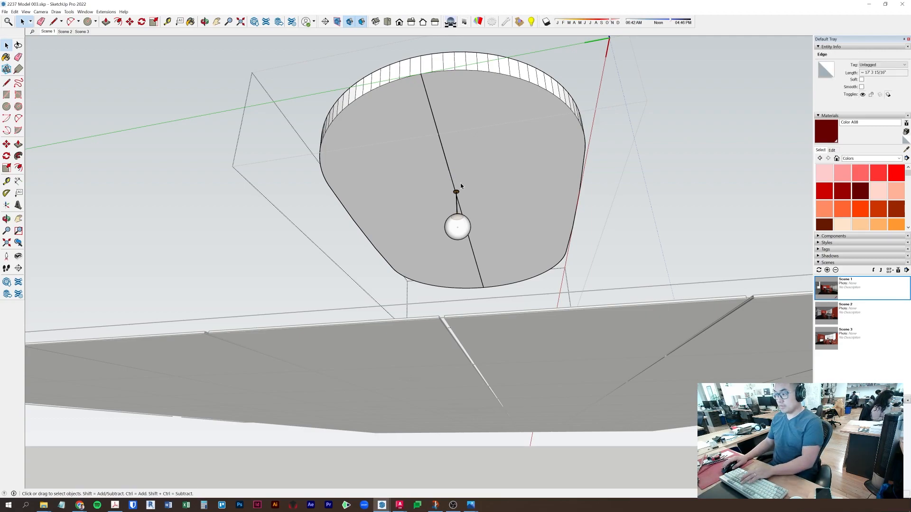
- Divide the diameter line under the ceiling cloud into 6 equal segments
click(456, 180)
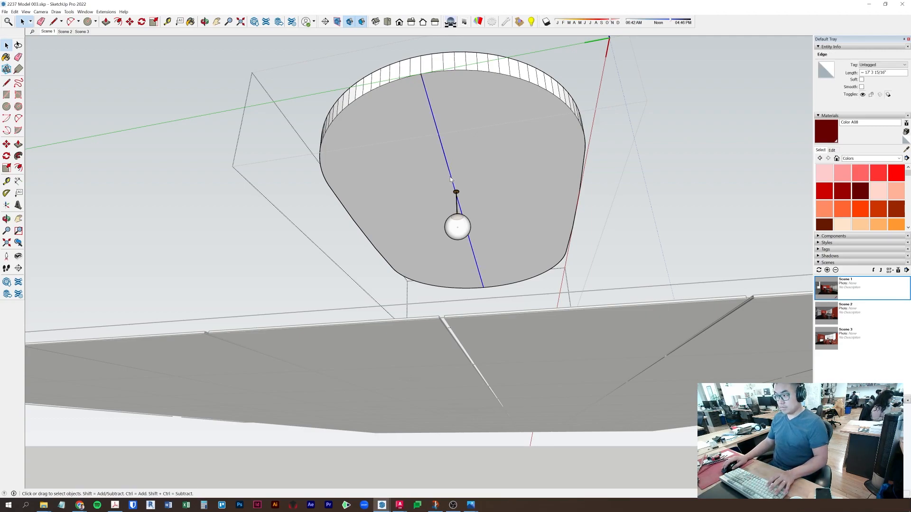
right_click(451, 179)
click(467, 221)
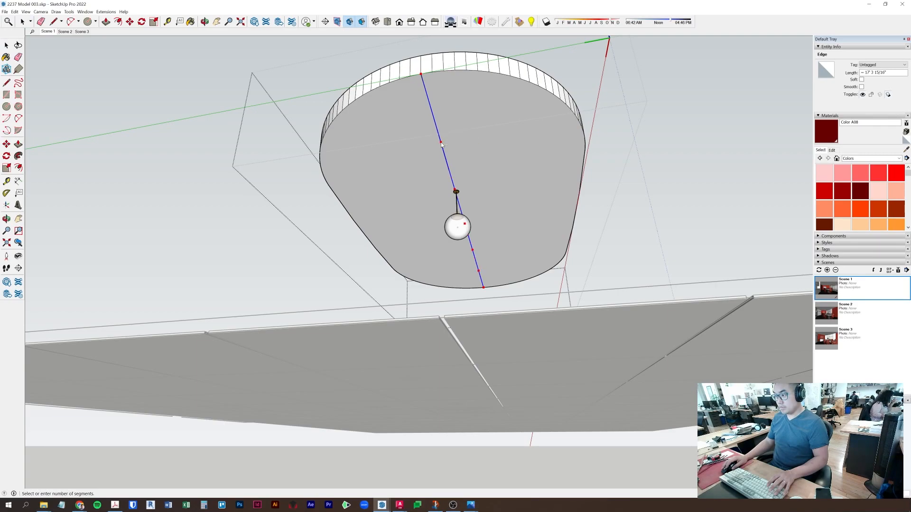
click(441, 144)
middle_drag(441, 144, 456, 192)
scroll(455, 192, up, 3)
scroll(323, 218, up, 5)
middle_drag(322, 217, 439, 216)
scroll(351, 246, up, 5)
- Move the globe pendant so its canopy slides onto the divided diameter line
scroll(349, 246, up, 4)
key(m)
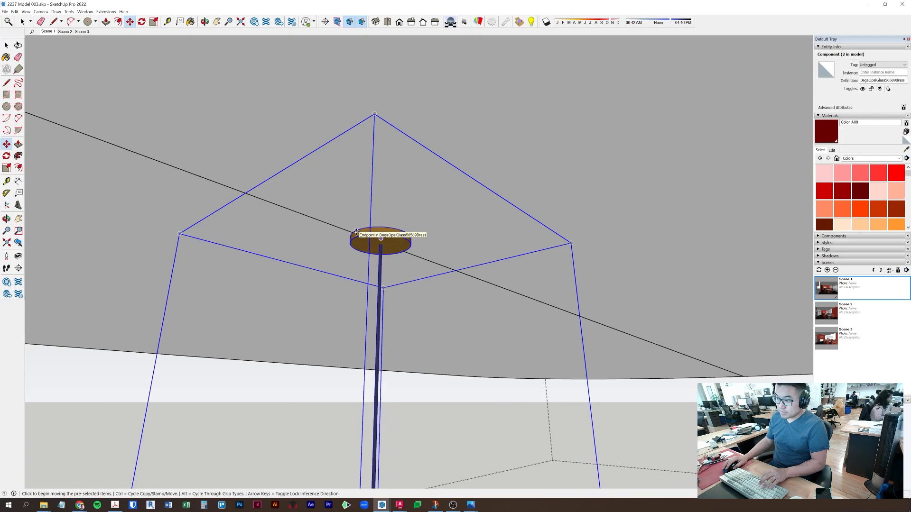
middle_drag(465, 215, 378, 210)
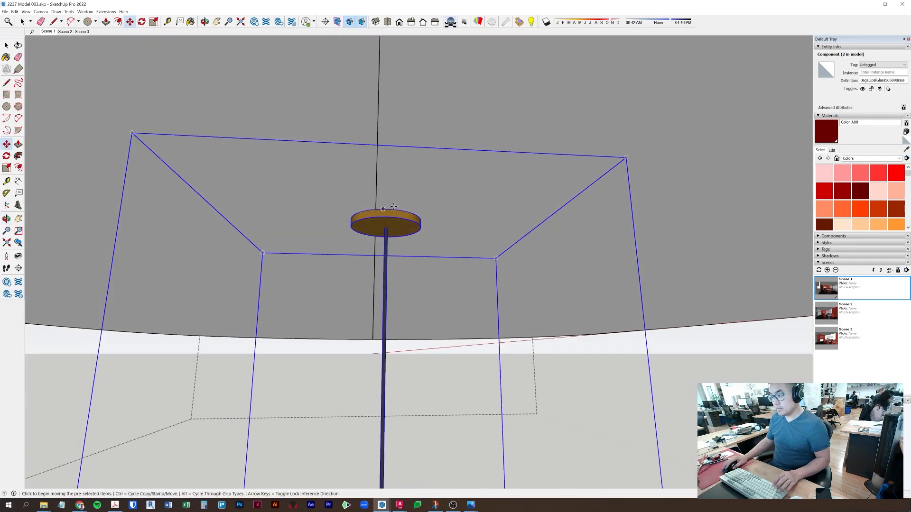
click(389, 211)
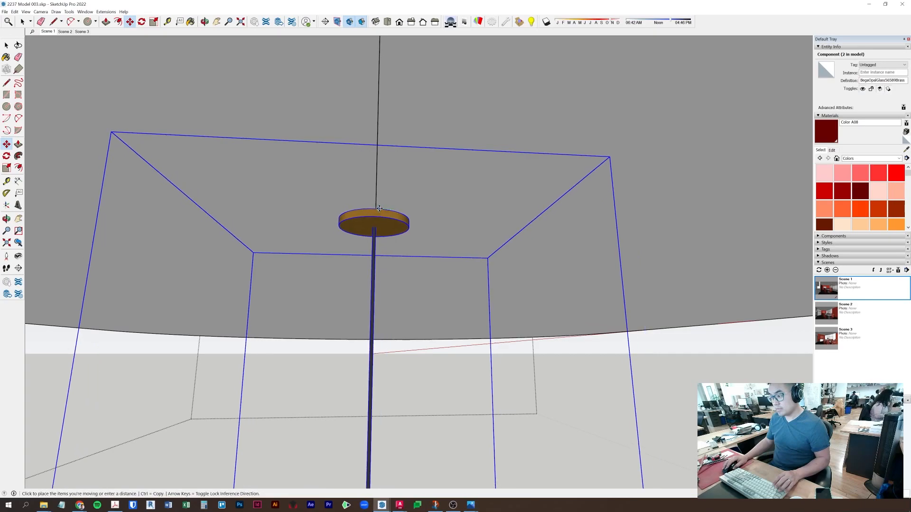
click(379, 209)
middle_drag(466, 181, 443, 200)
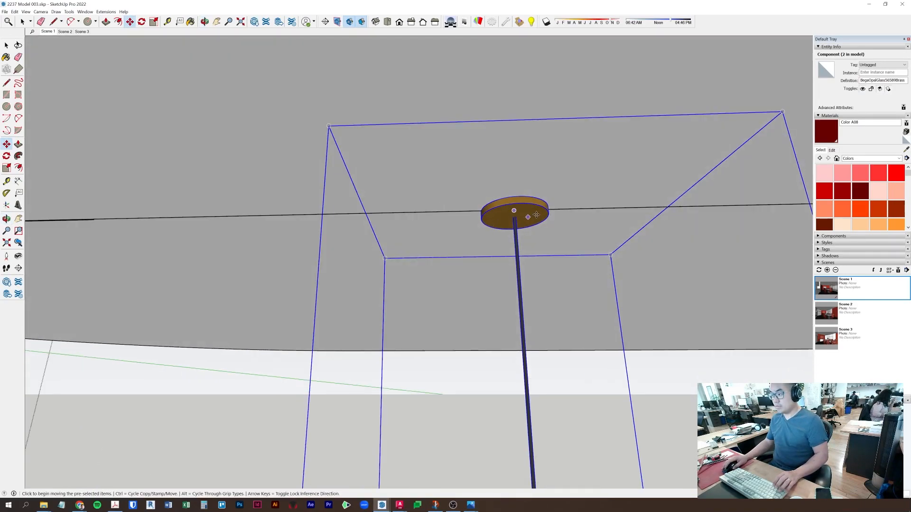
drag(586, 167, 519, 196)
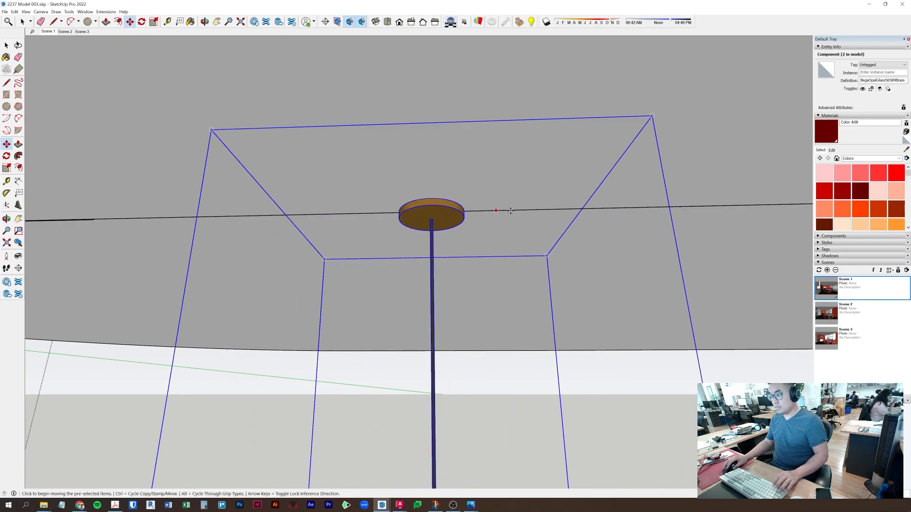
scroll(638, 205, down, 5)
shift+middle_drag(637, 206, 507, 195)
scroll(562, 200, down, 3)
scroll(561, 199, down, 2)
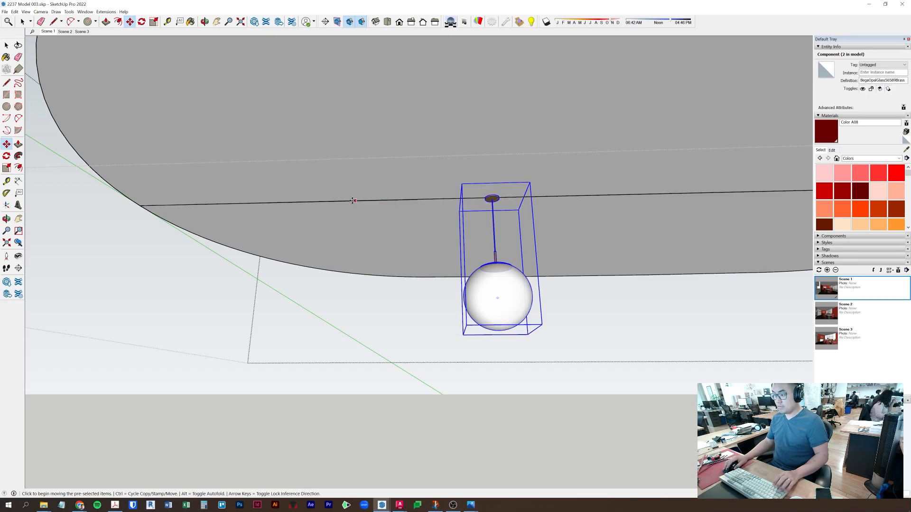
key(l)
click(314, 202)
- Move the pendant onto the first division point and copy it to the second
key(m)
click(492, 196)
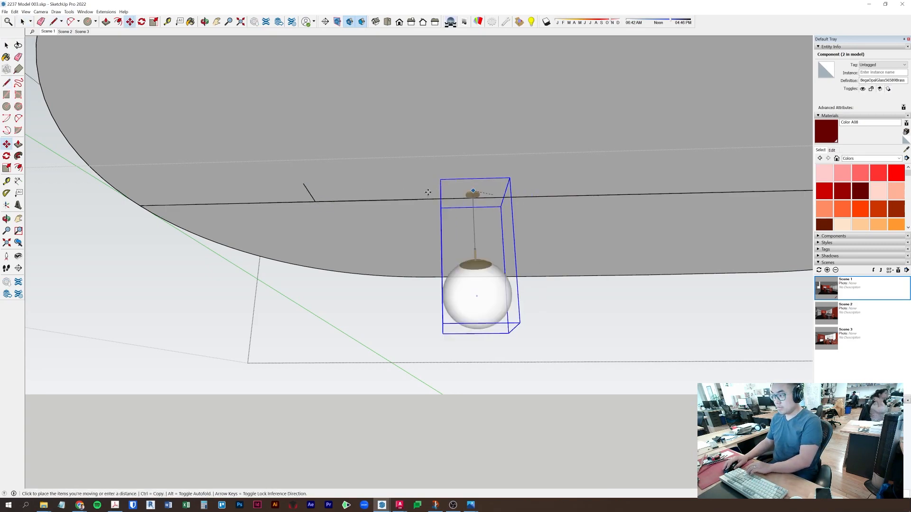
click(310, 195)
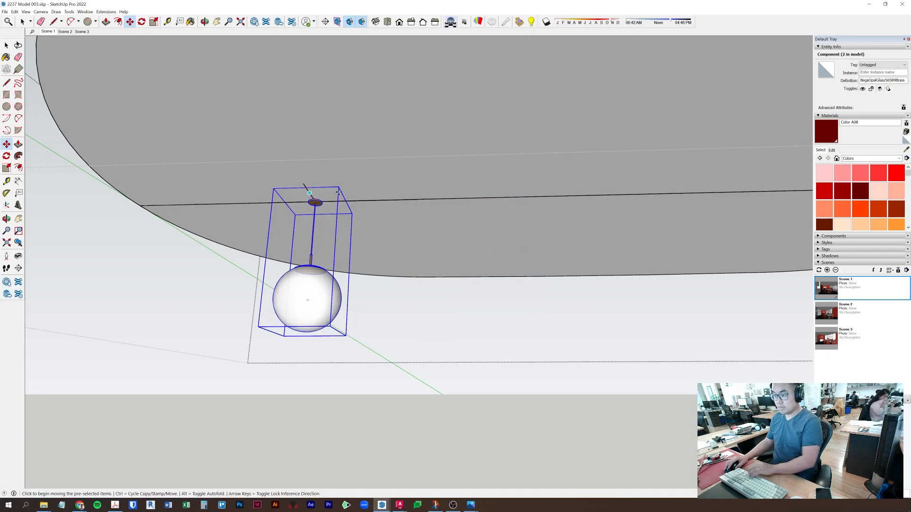
key(ctrl)
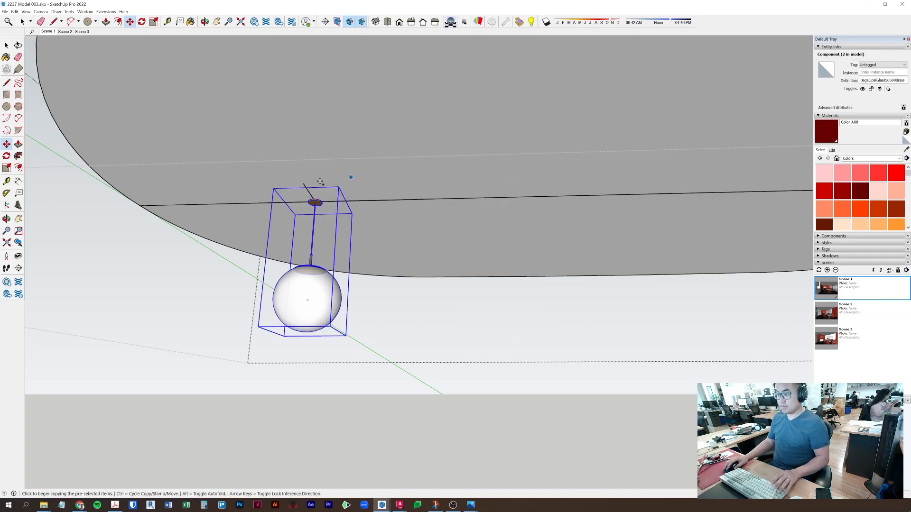
click(311, 183)
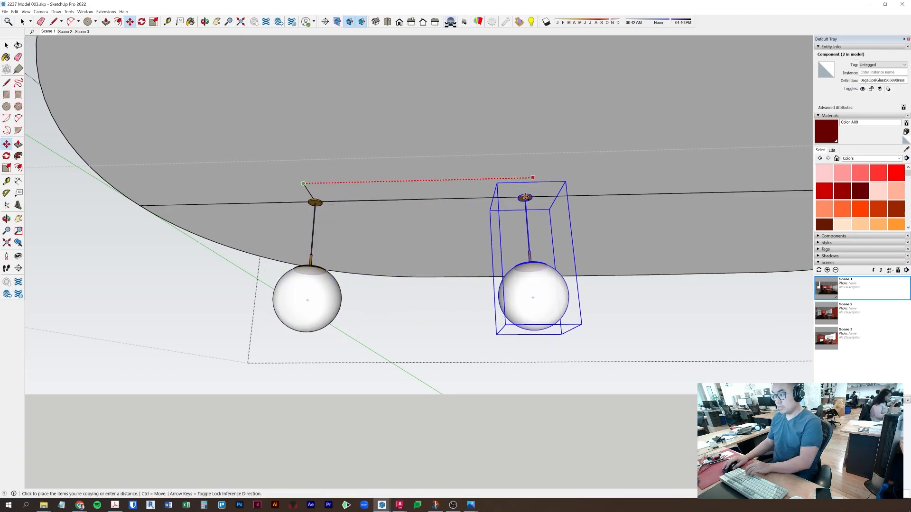
click(498, 198)
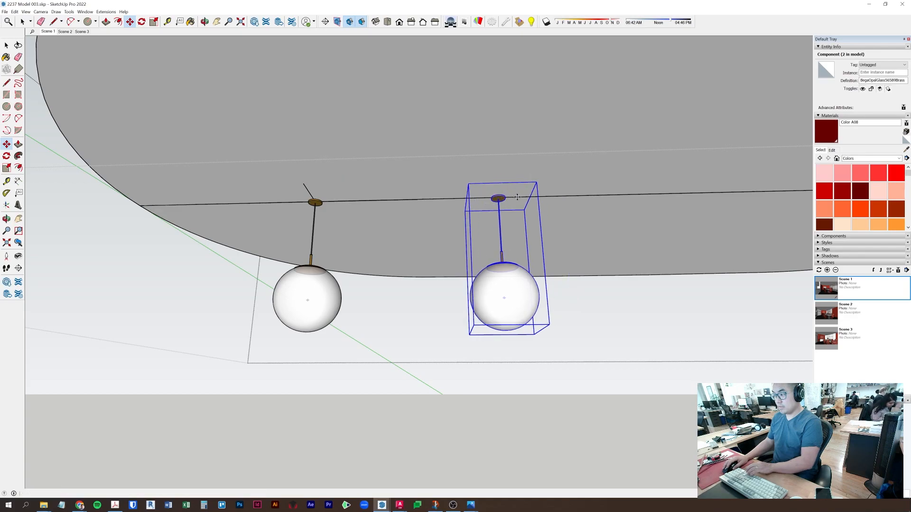
- Copy the leftmost pendant to the third division point on the line
shift+middle_drag(553, 223, 392, 228)
key(ctrl)
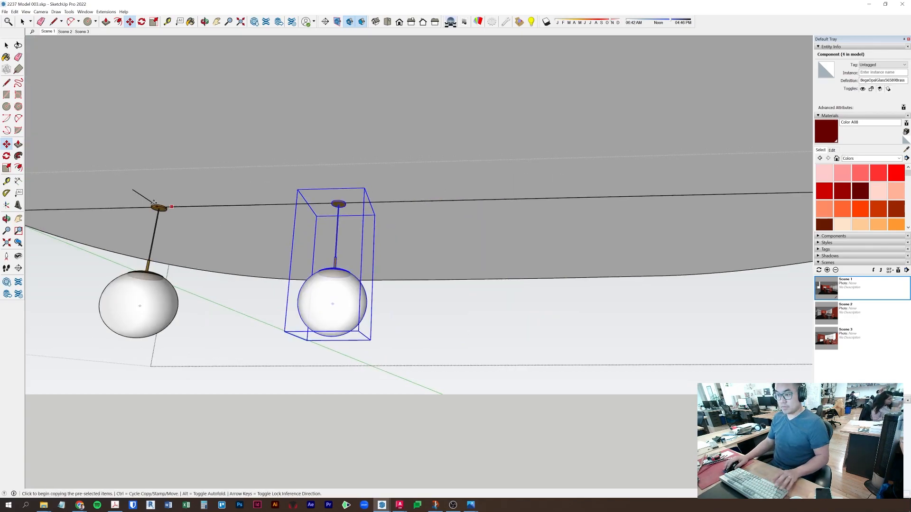
click(133, 191)
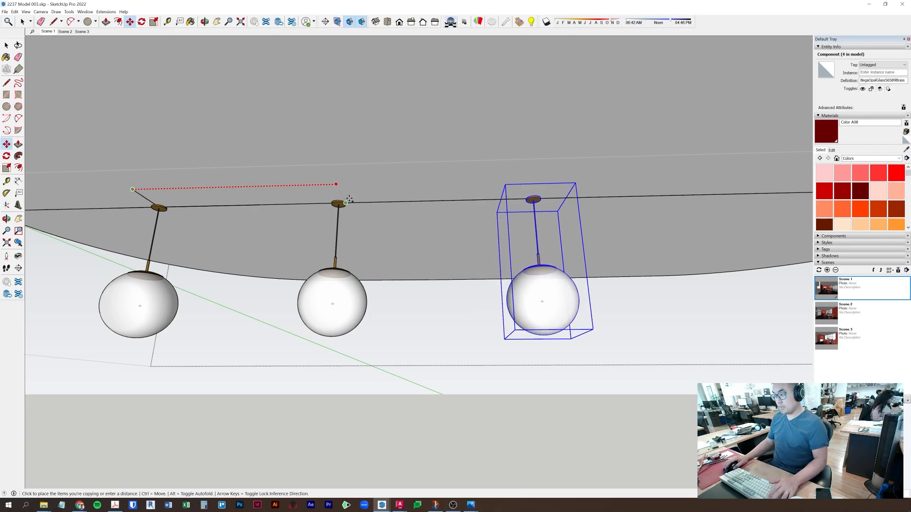
key(Escape)
key(space)
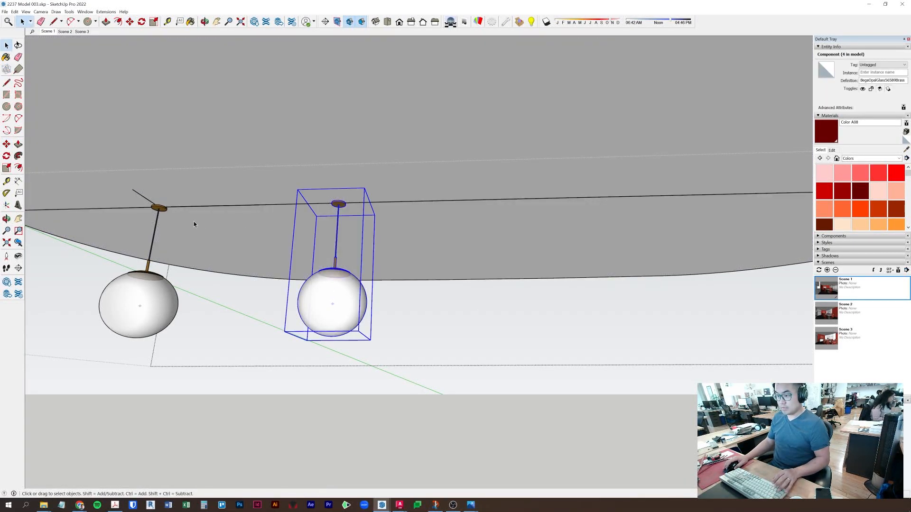
click(145, 317)
key(m)
key(ctrl)
click(133, 190)
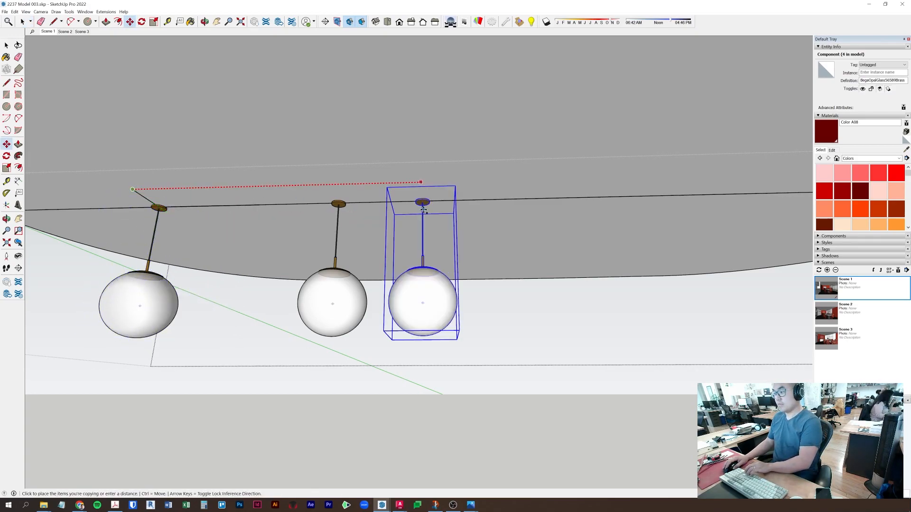
click(525, 199)
- Copy a fourth pendant to the next division point, then check the line's connected geometry
key(space)
click(138, 287)
key(m)
key(ctrl)
click(132, 189)
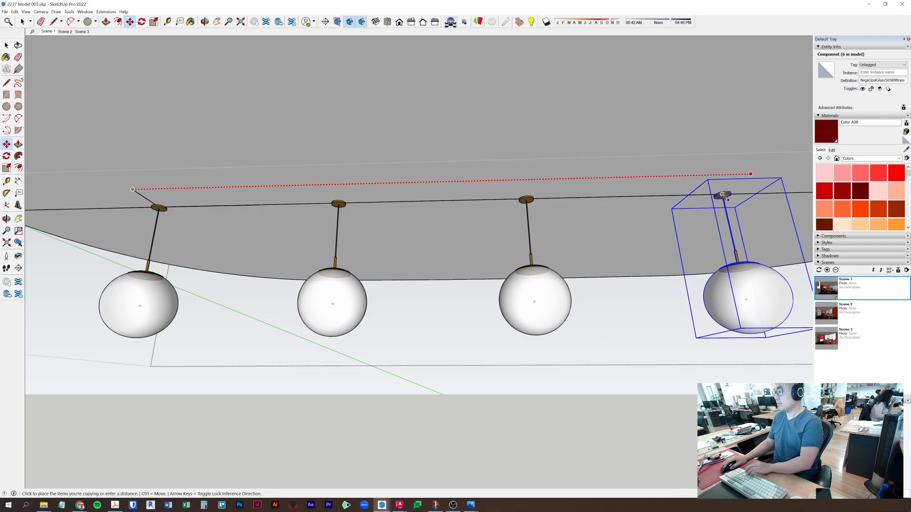
click(718, 195)
key(space)
click(694, 196)
triple_click(695, 195)
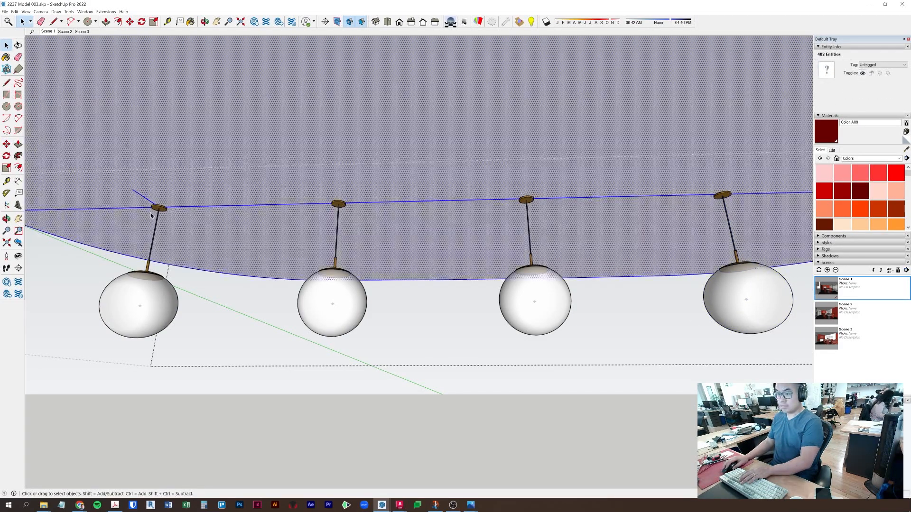
click(250, 332)
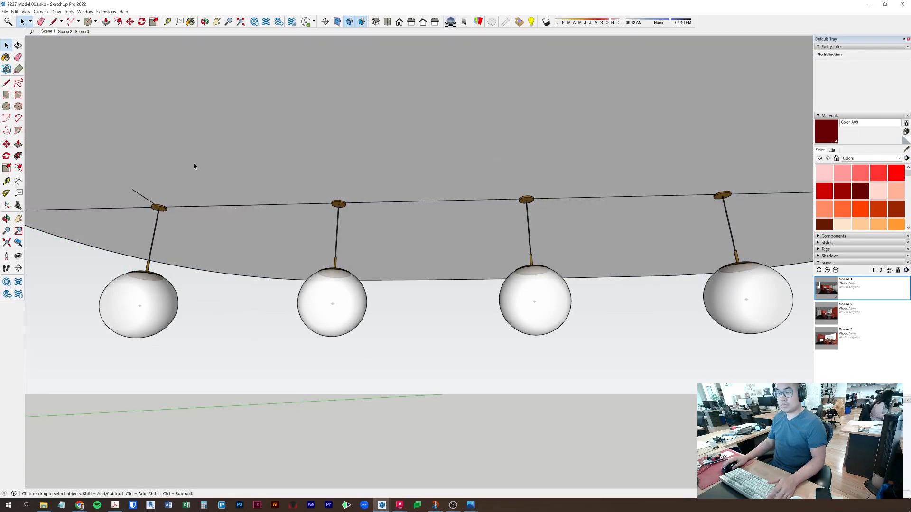
- Jump to Scene 1 and orbit up to view the ceiling component's underside
click(272, 257)
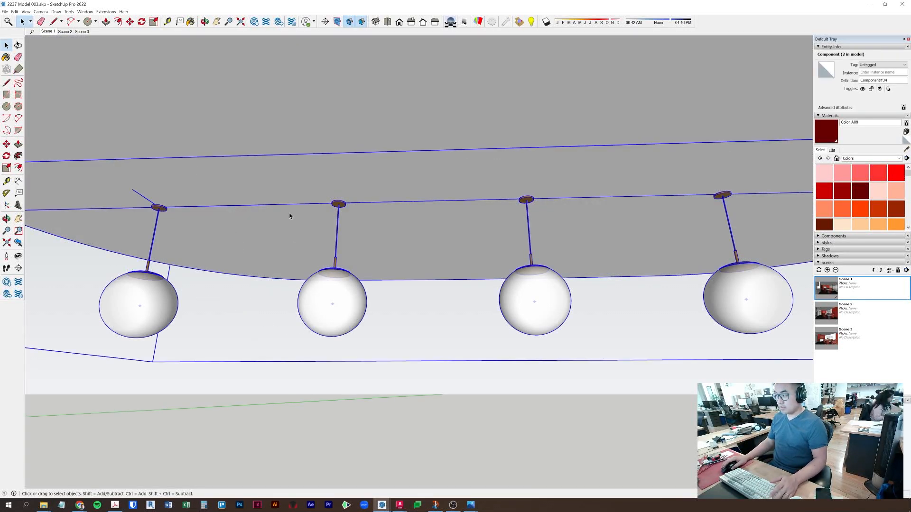
click(48, 32)
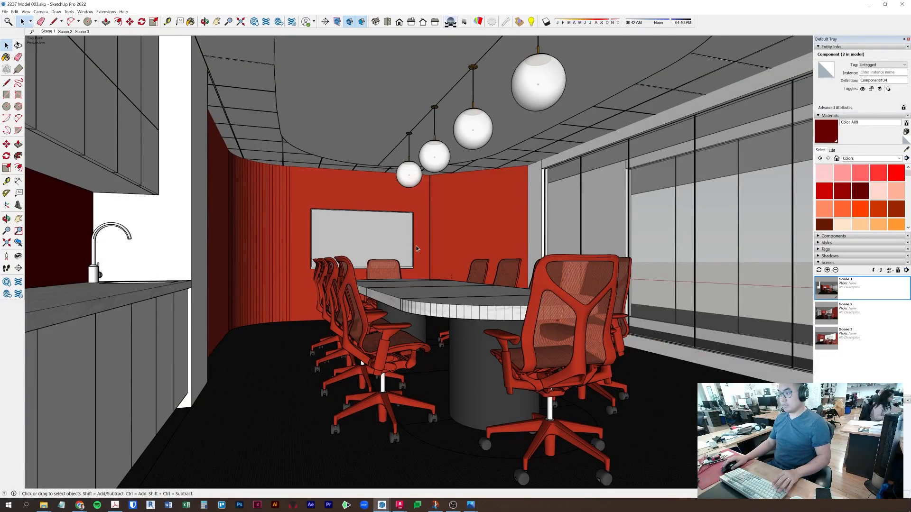
middle_drag(417, 249, 467, 211)
scroll(437, 278, up, 4)
middle_drag(250, 325, 233, 369)
shift+middle_drag(233, 369, 522, 157)
shift+middle_drag(243, 292, 619, 188)
- Inside the ceiling component, copy the leftmost pendant to the row's end, then return to Scene 1
double_click(300, 224)
click(302, 224)
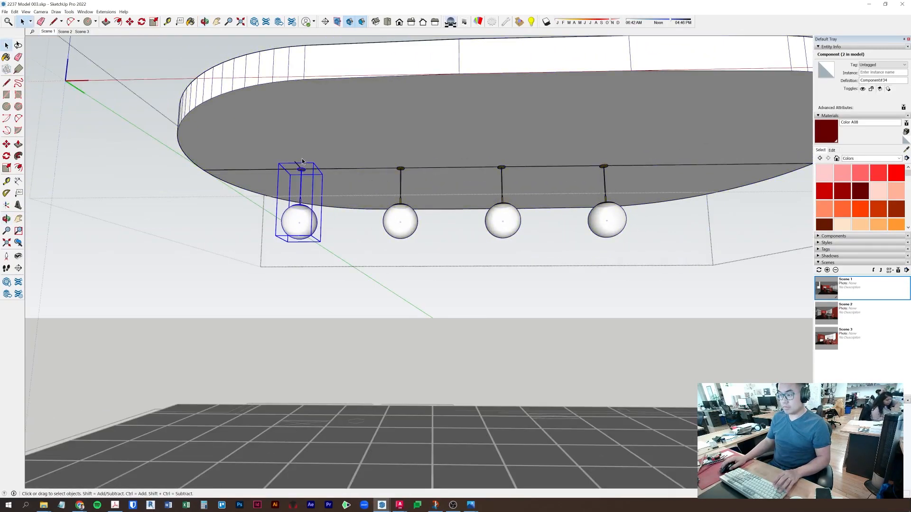
key(m)
key(ctrl)
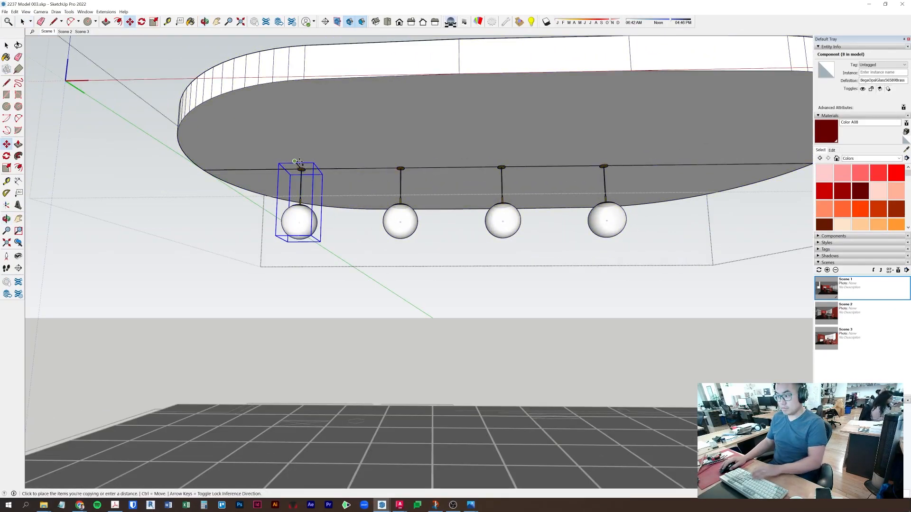
click(295, 161)
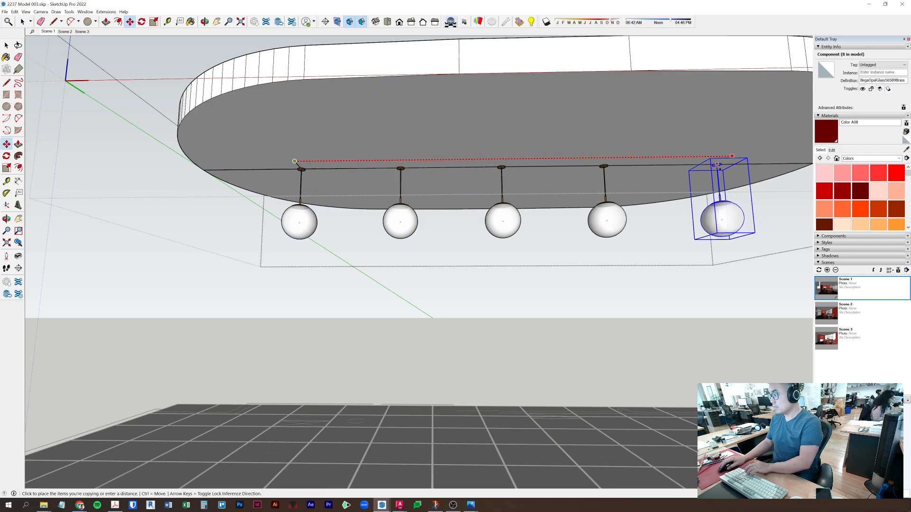
click(707, 164)
key(space)
click(549, 288)
middle_drag(319, 208, 612, 284)
click(48, 32)
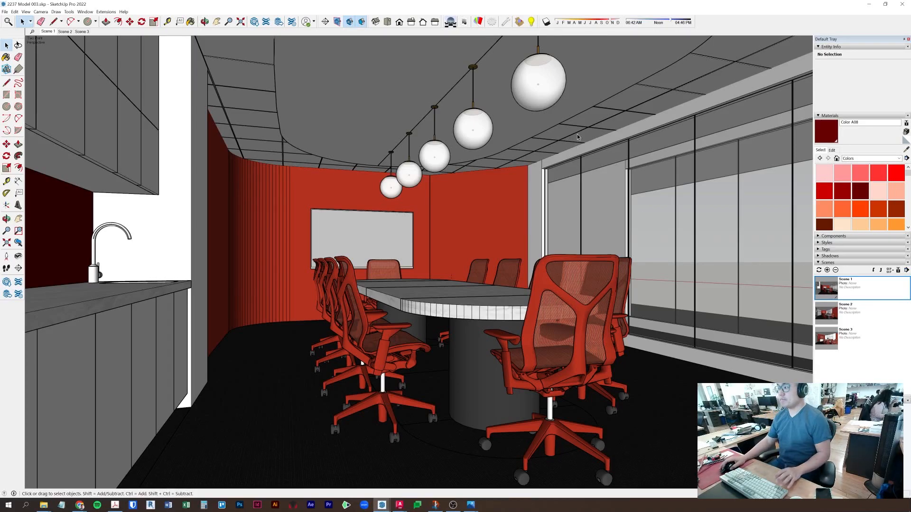
- Open the nested pendant lamp component, briefly hiding whole lamps and undoing it
click(548, 85)
scroll(538, 78, up, 3)
middle_drag(536, 78, 530, 170)
double_click(530, 171)
click(531, 172)
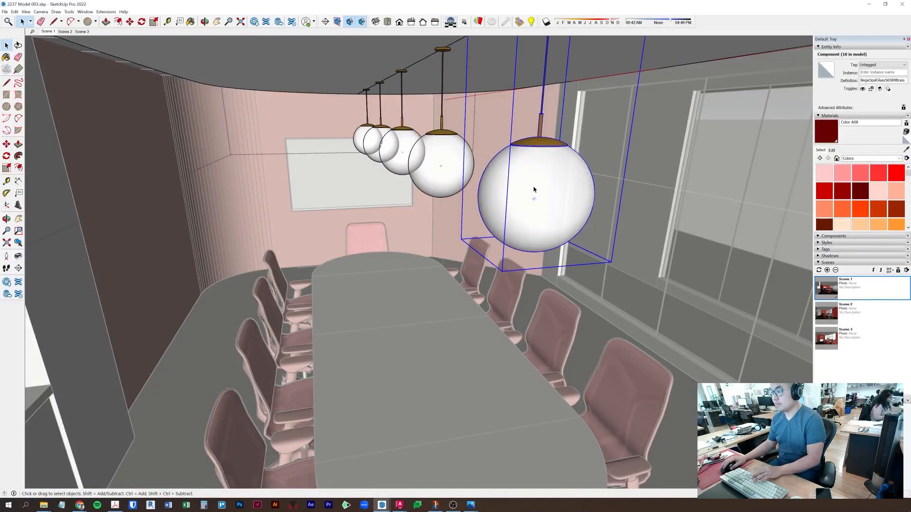
double_click(536, 190)
right_click(526, 186)
click(521, 179)
right_click(549, 177)
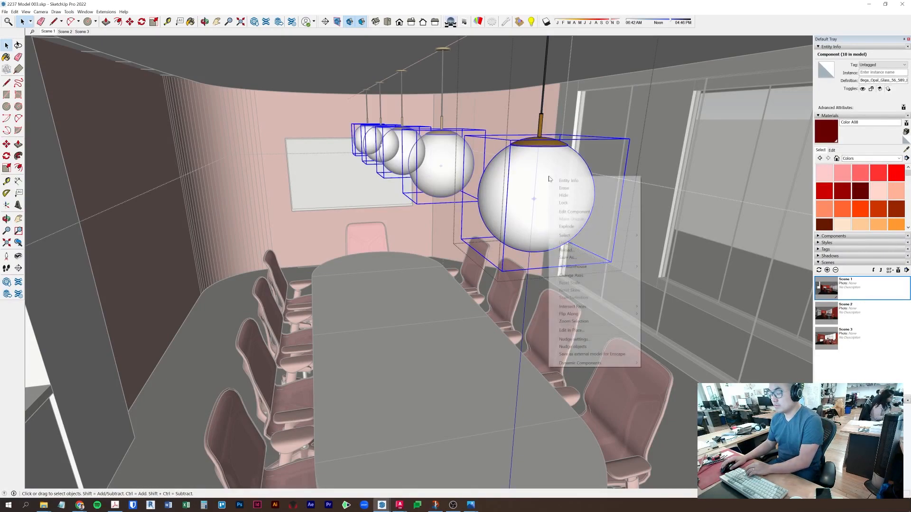
click(564, 195)
key(ctrl+z)
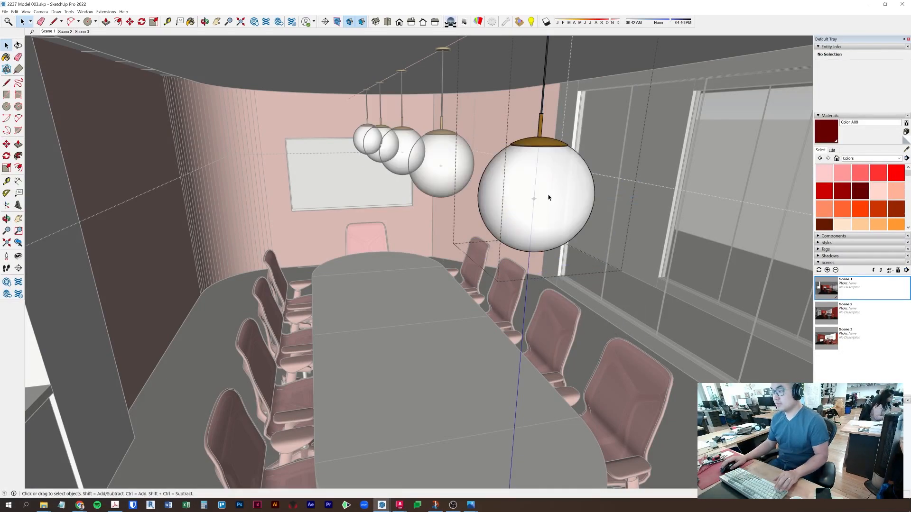
- Drill into the globe's glass component and hide its sphere surface
double_click(548, 183)
click(546, 184)
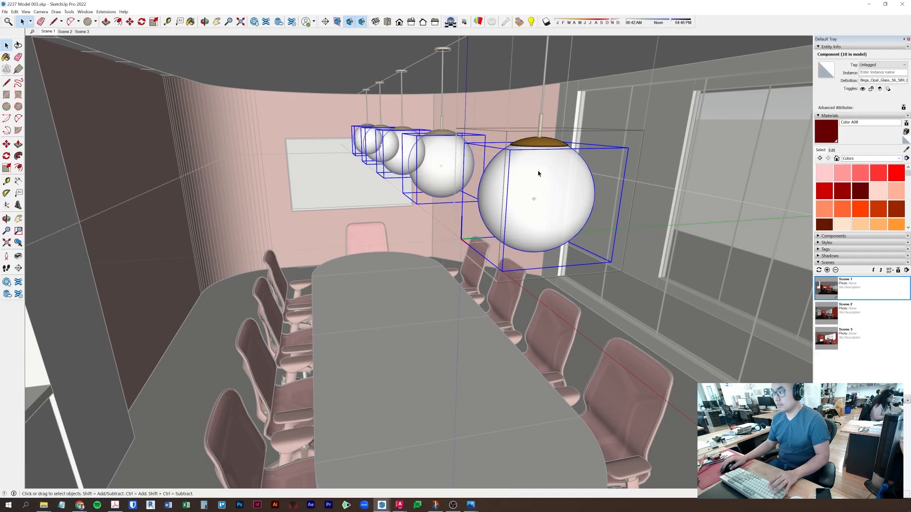
double_click(538, 174)
click(536, 188)
right_click(537, 187)
click(549, 207)
middle_drag(551, 186, 548, 158)
scroll(549, 158, up, 5)
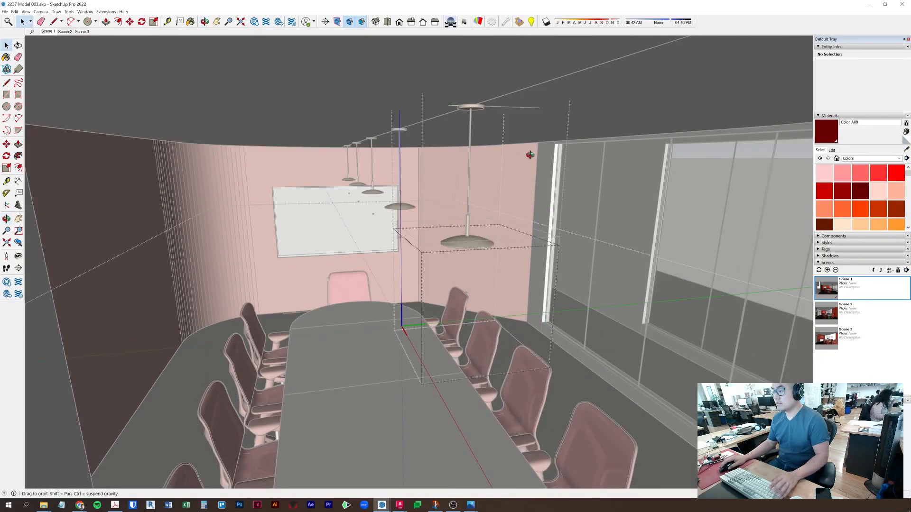
scroll(503, 96, up, 2)
click(85, 13)
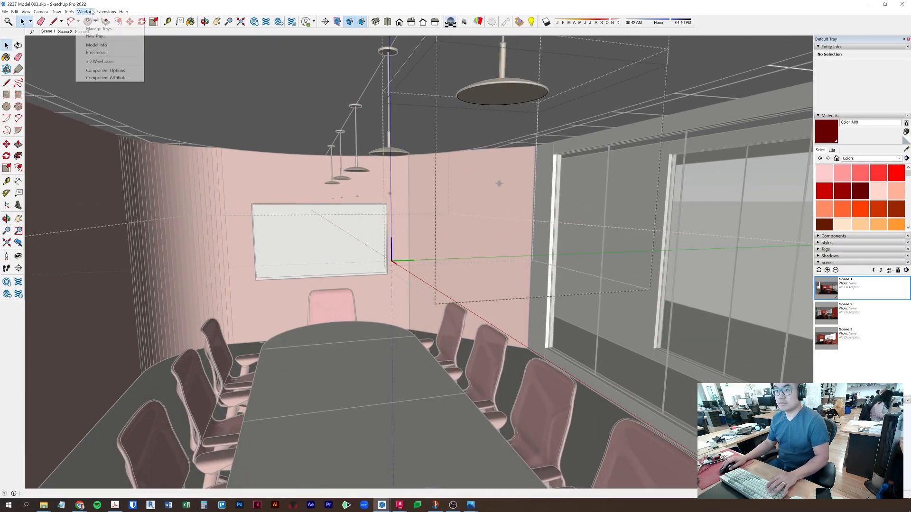
click(86, 12)
click(106, 13)
mouse_move(126, 51)
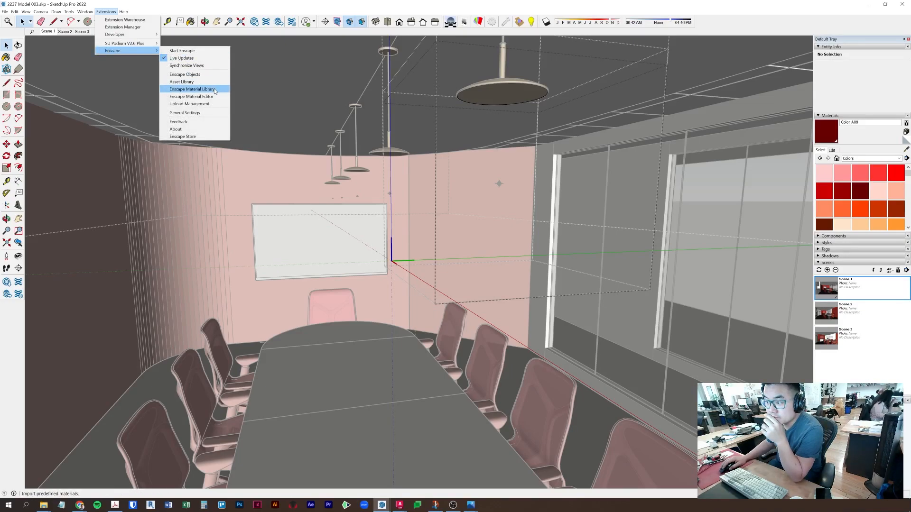
click(189, 90)
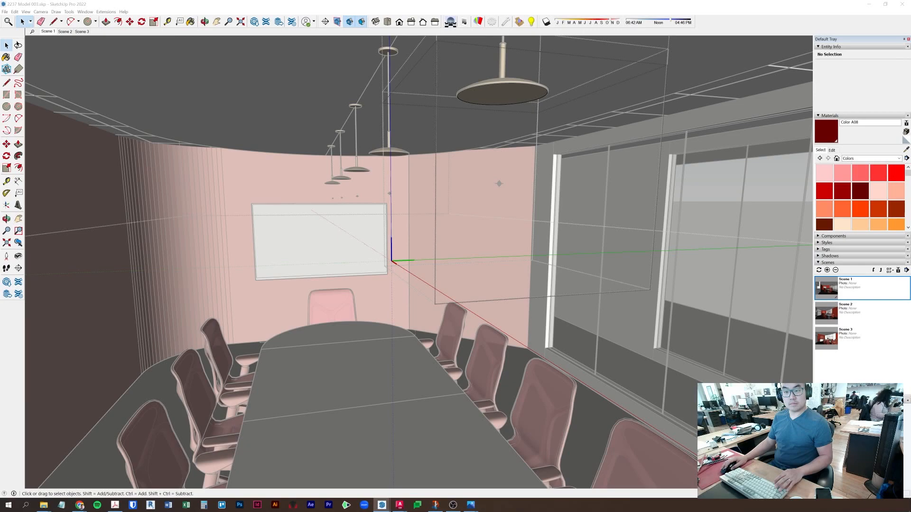
click(106, 11)
mouse_move(123, 50)
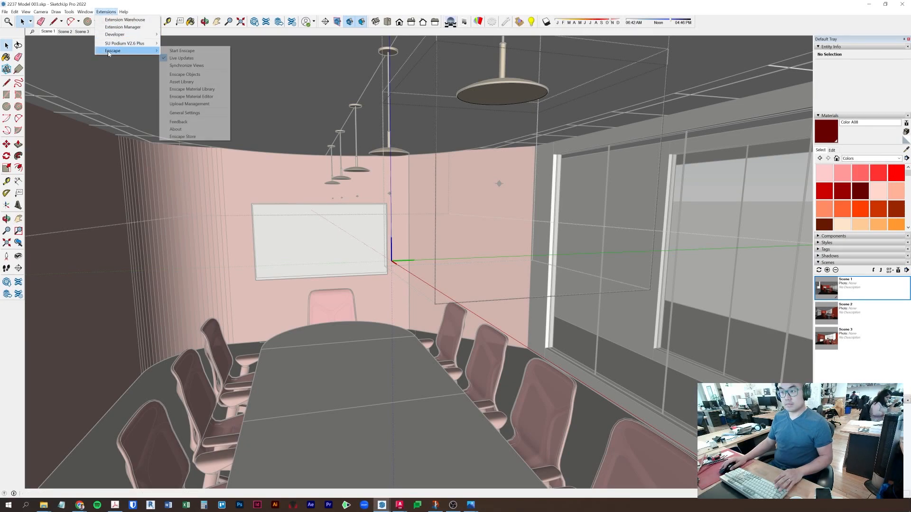
click(200, 90)
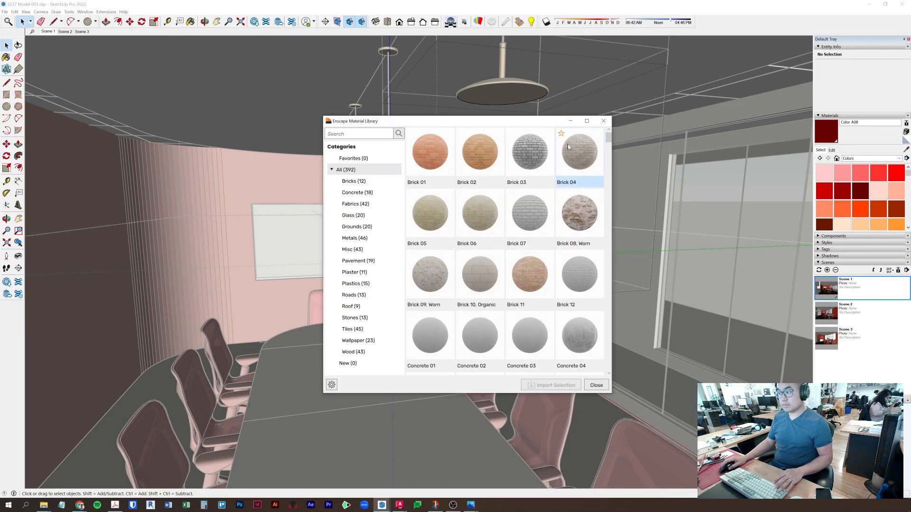
click(603, 120)
click(106, 11)
mouse_move(112, 52)
click(190, 97)
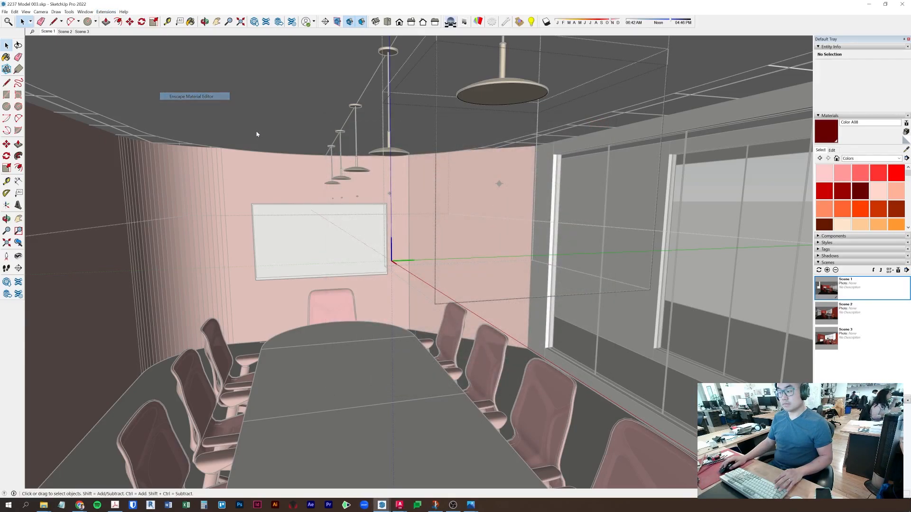
click(319, 87)
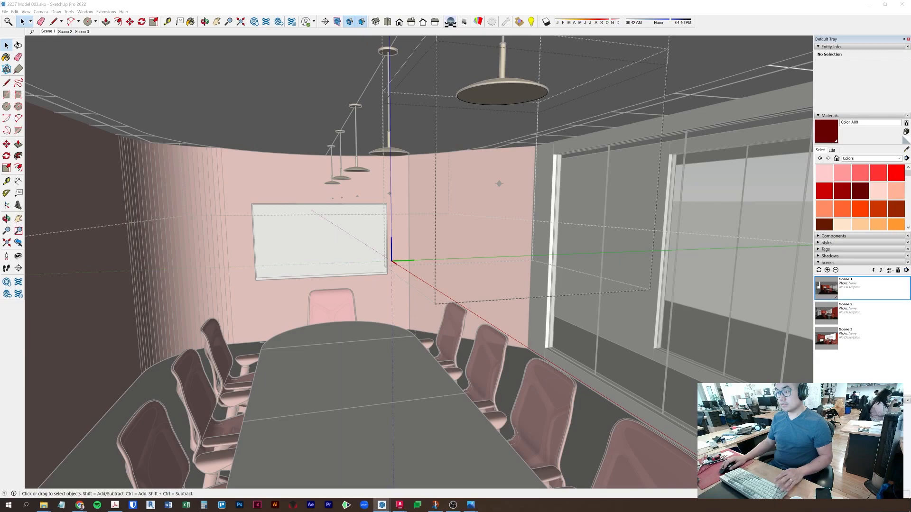
- Restore the hidden globes and load their opal glass material into the Enscape Material Editor
key(ctrl+z)
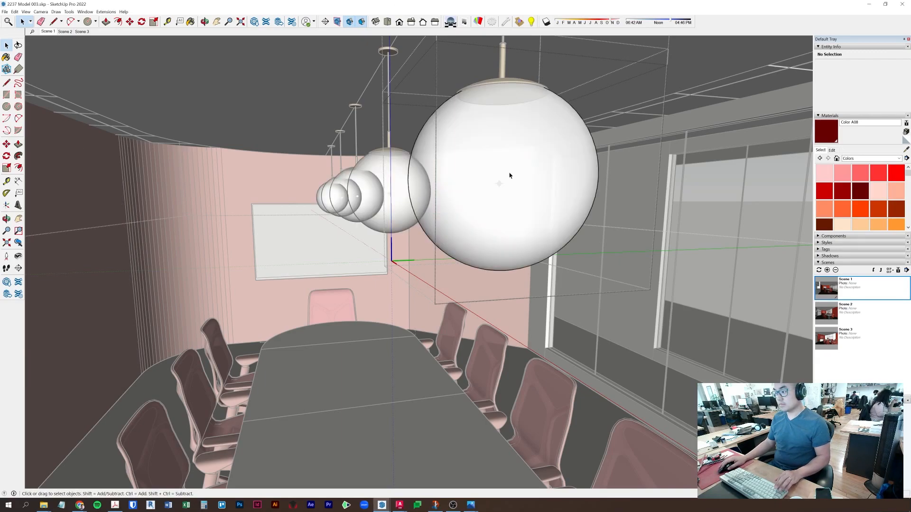
click(901, 150)
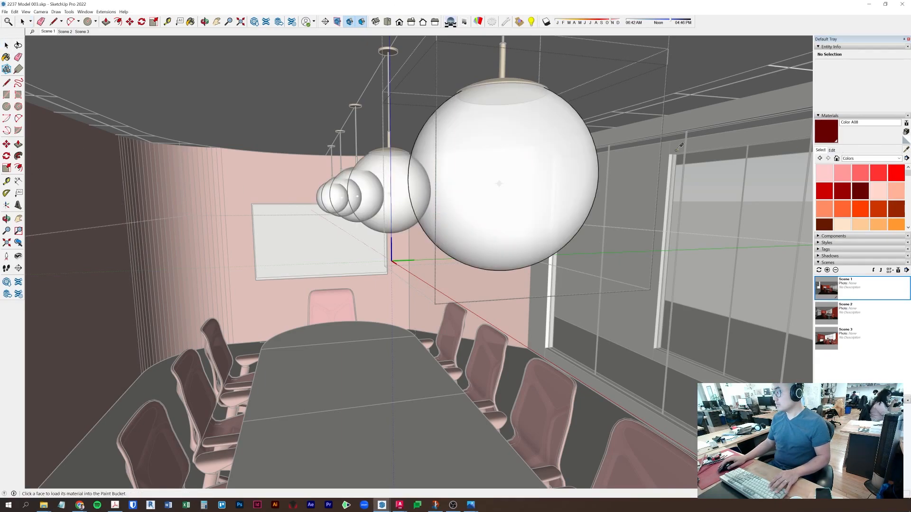
click(514, 139)
drag(0, 142, 320, 102)
scroll(271, 306, down, 3)
scroll(248, 229, up, 3)
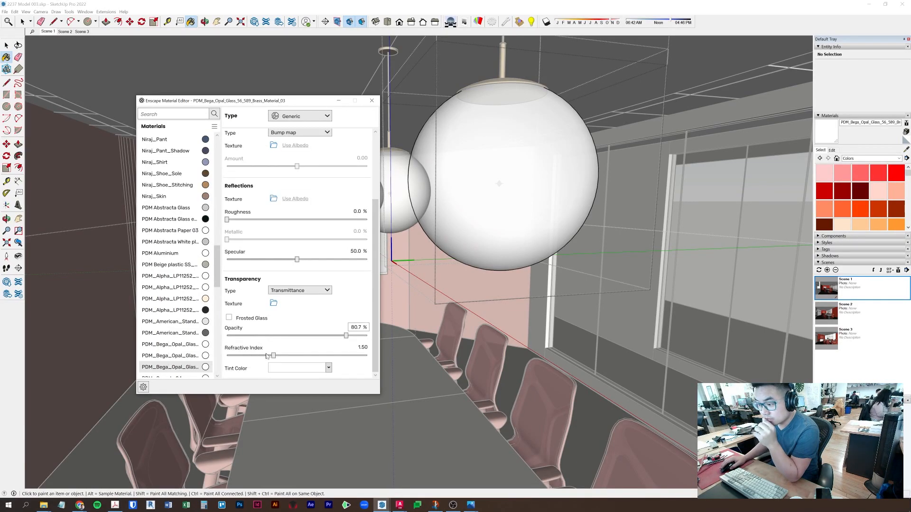
scroll(295, 336, up, 1)
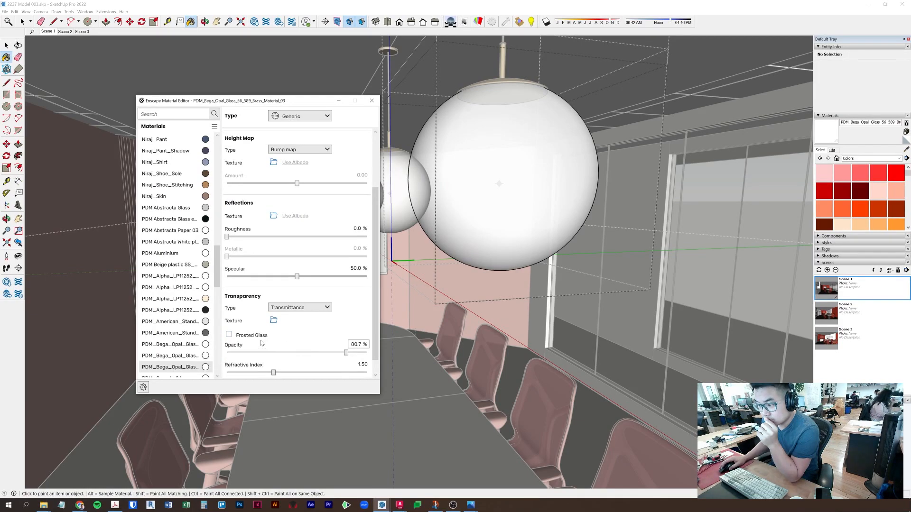
scroll(266, 285, up, 3)
scroll(253, 241, up, 2)
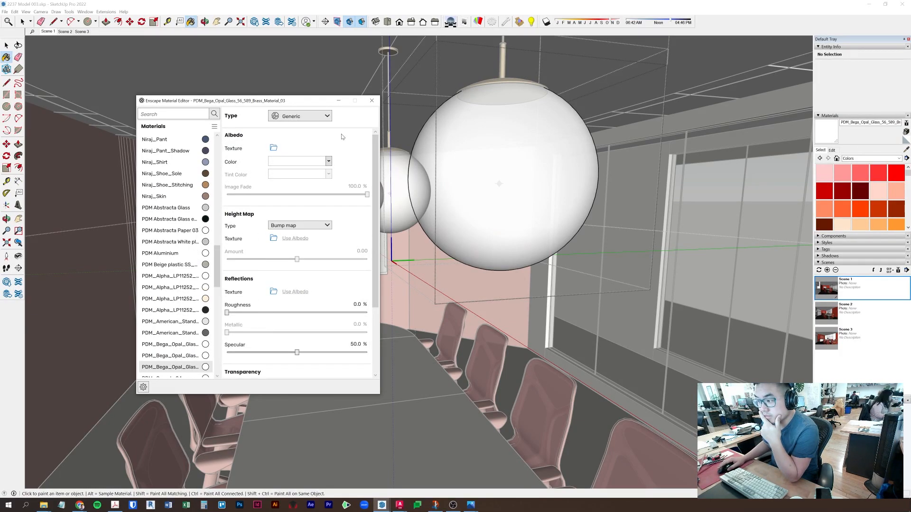
- Set the opal glass to Self-illuminated at 8,761 cd/m² and maximize the Enscape render
click(321, 118)
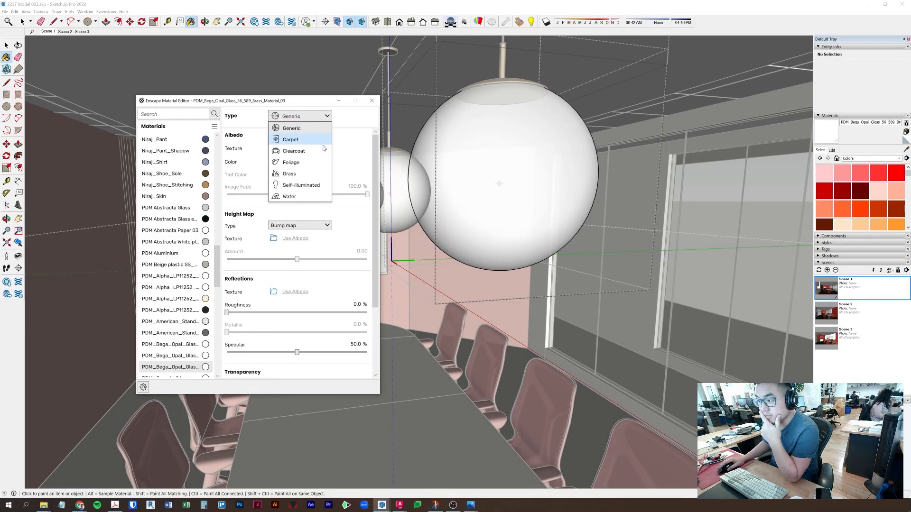
click(321, 185)
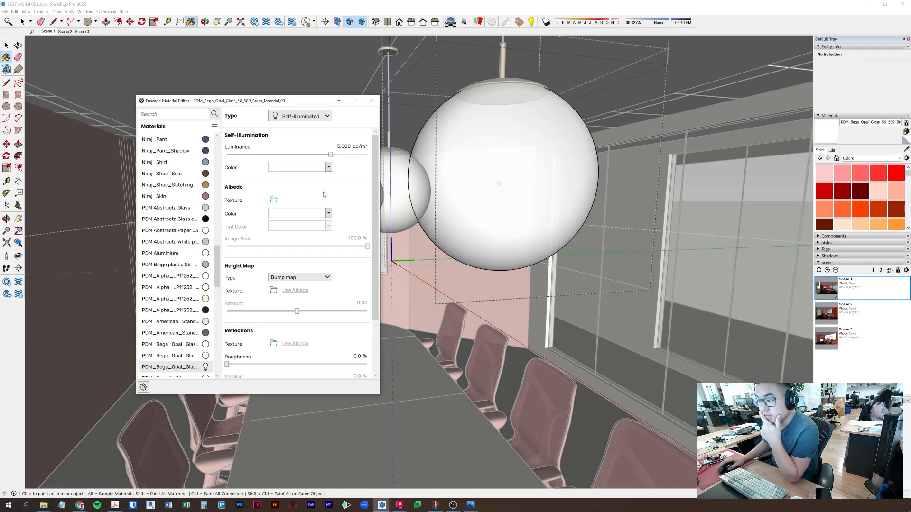
drag(331, 155, 335, 155)
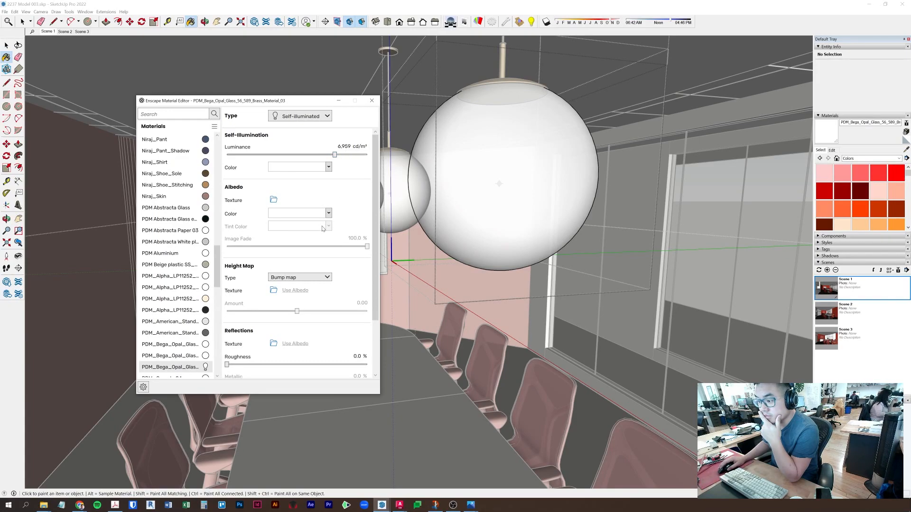
scroll(274, 314, down, 2)
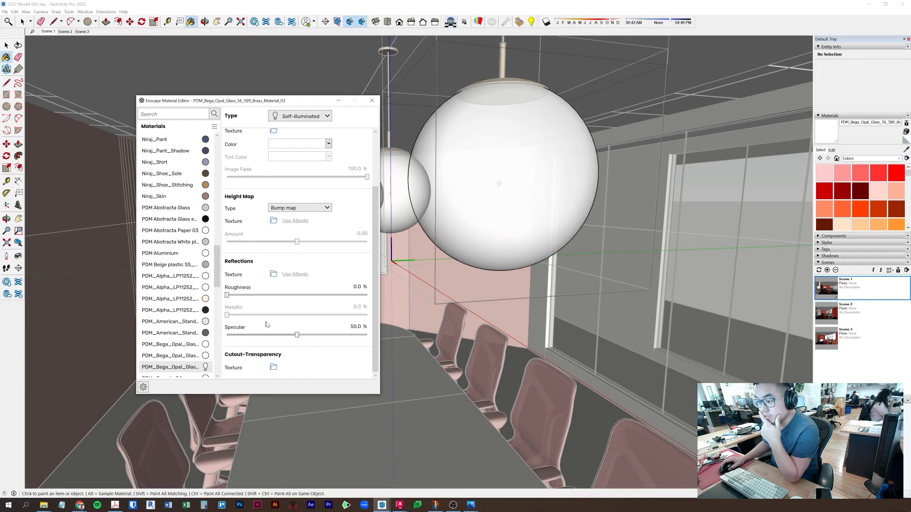
scroll(267, 325, up, 2)
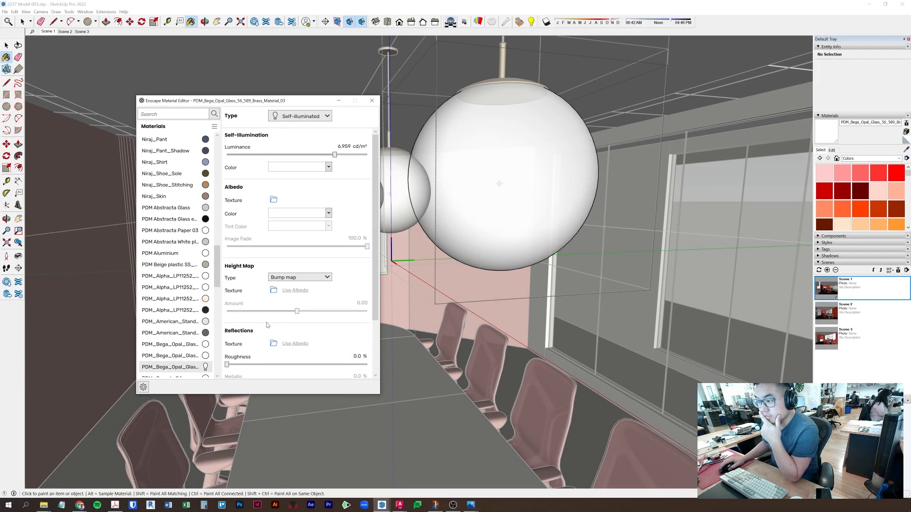
click(343, 157)
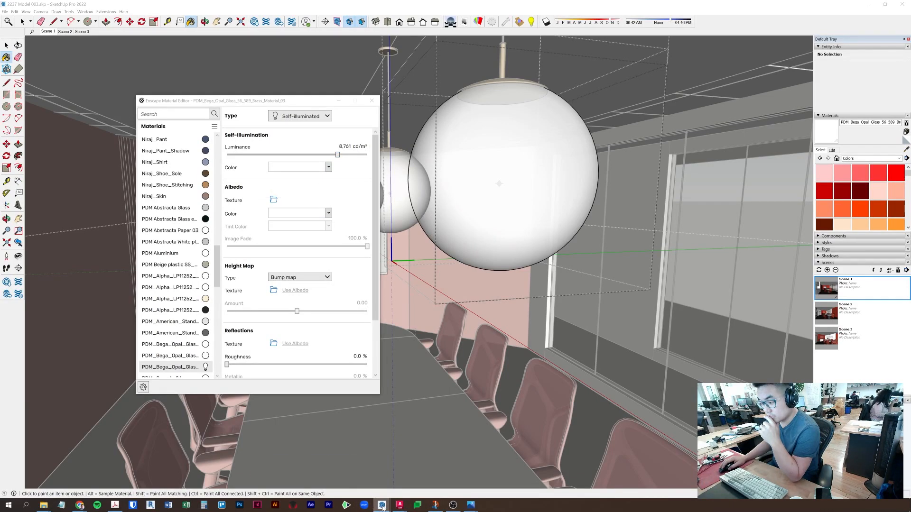
mouse_move(382, 506)
click(441, 470)
double_click(531, 2)
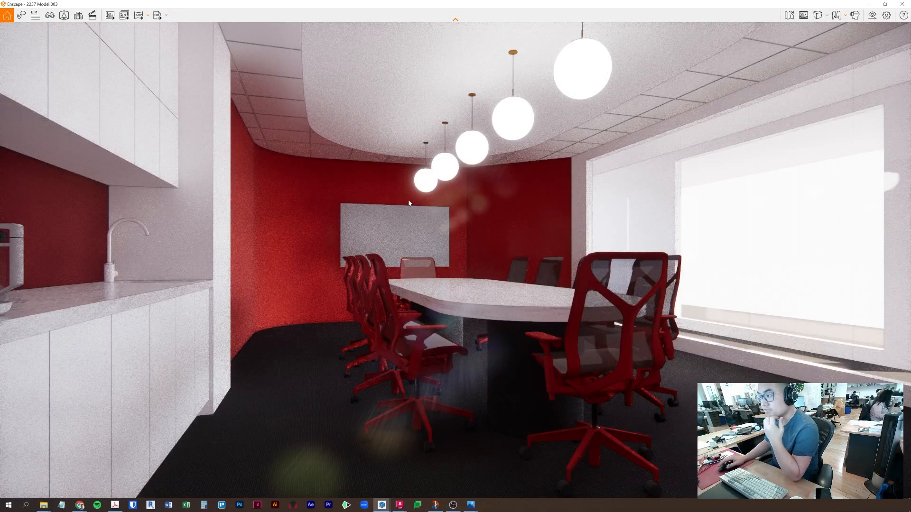
- Drag the Enscape render window aside to reveal SketchUp
mouse_move(559, 6)
mouse_down()
mouse_move(491, 42)
mouse_move(910, 223)
mouse_up()
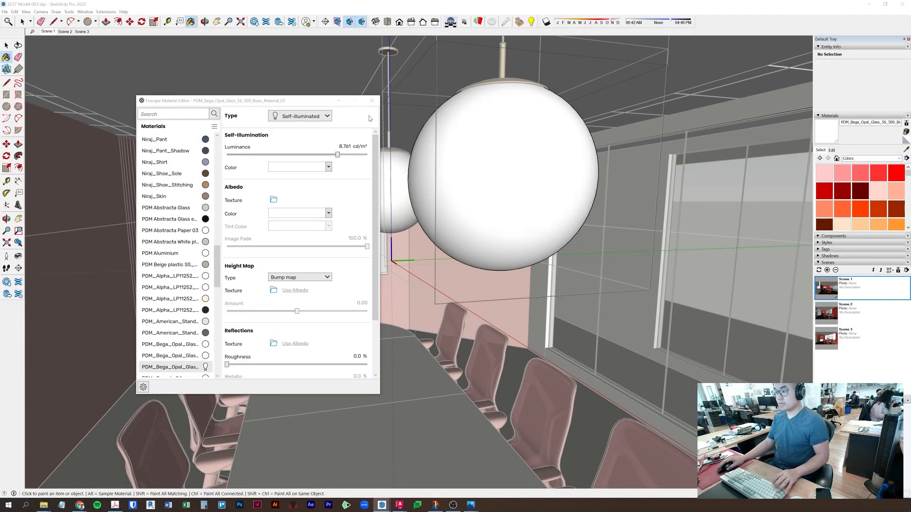
- Sample the globe's glass and create a white material named 'self illumination' from it
click(372, 100)
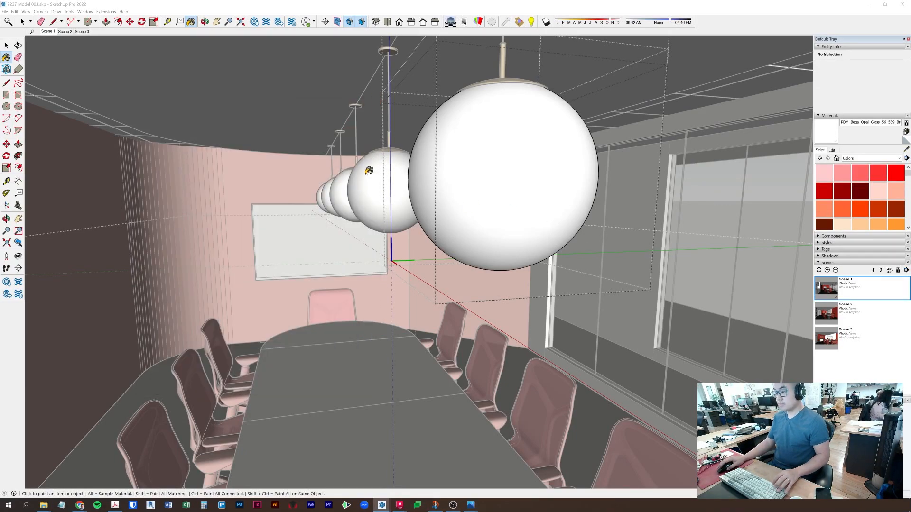
key(space)
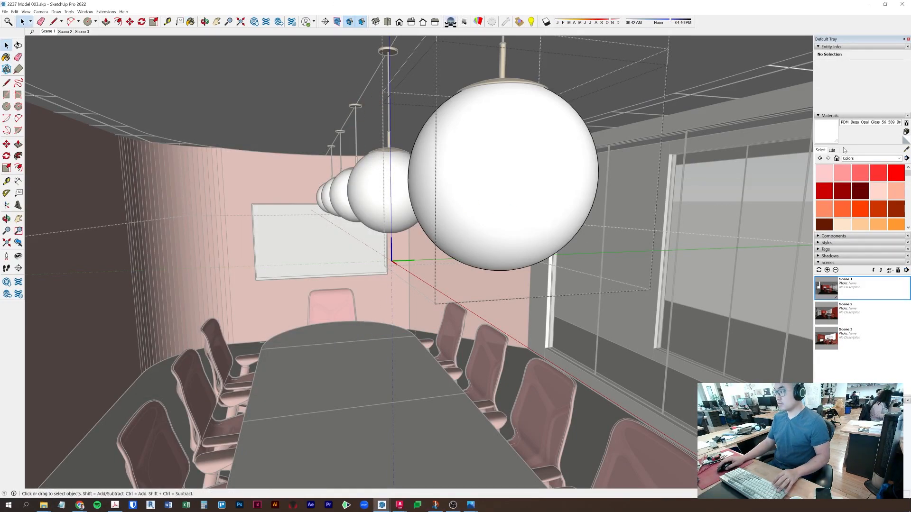
click(906, 149)
click(509, 166)
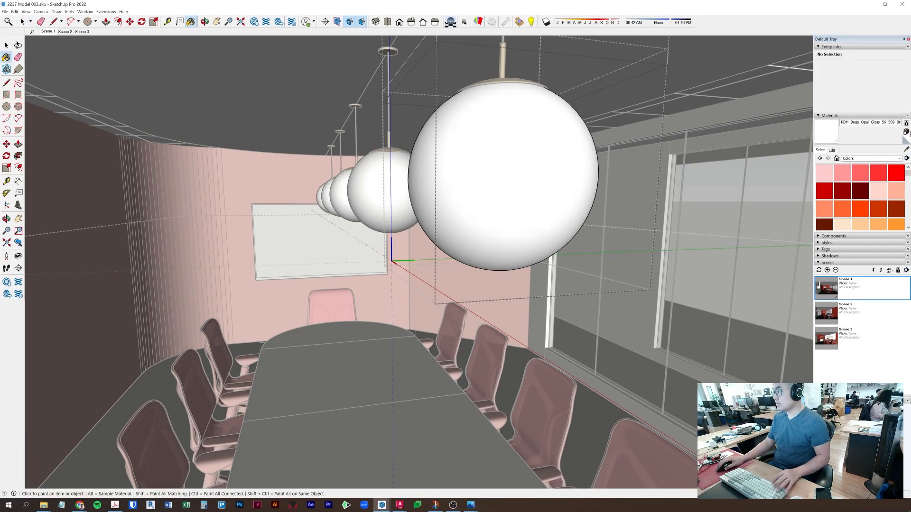
click(906, 133)
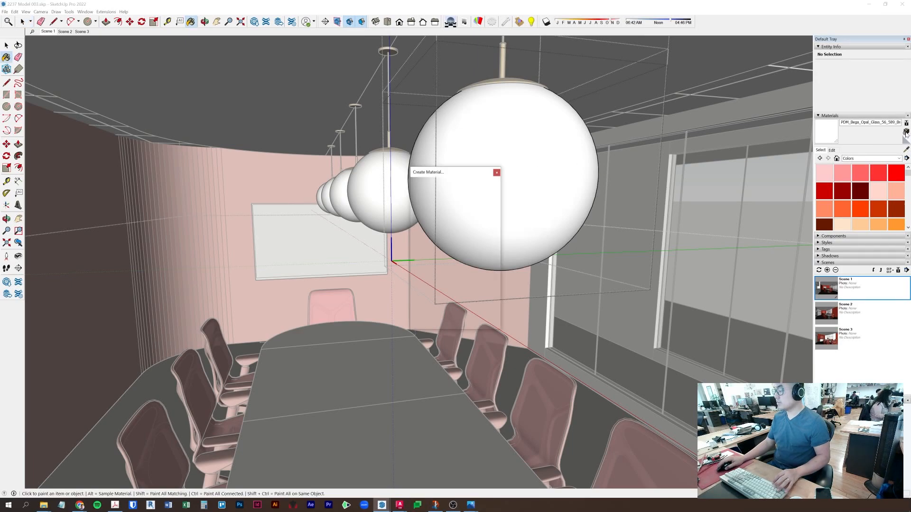
double_click(452, 181)
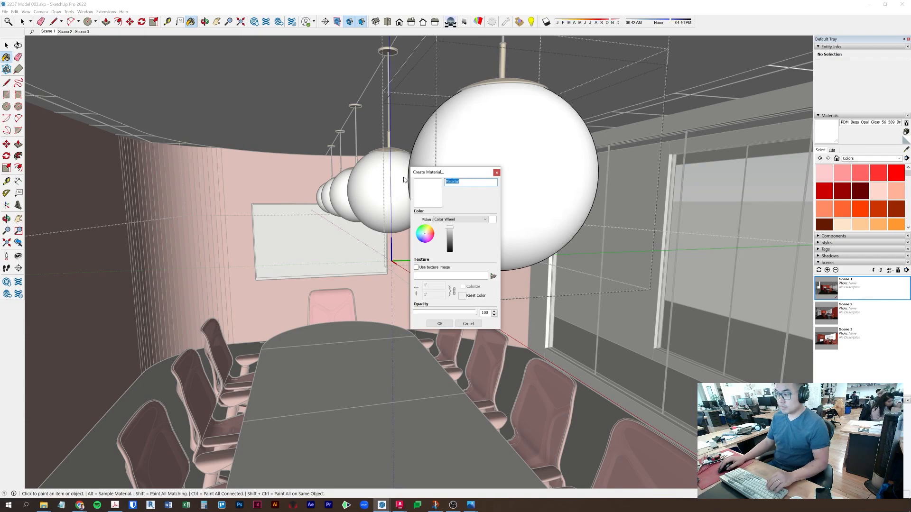
text(self illumination)
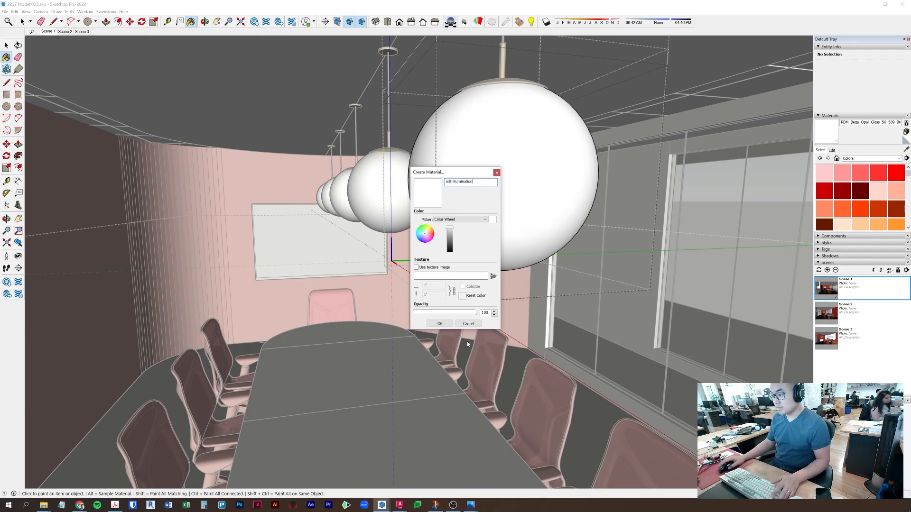
click(440, 324)
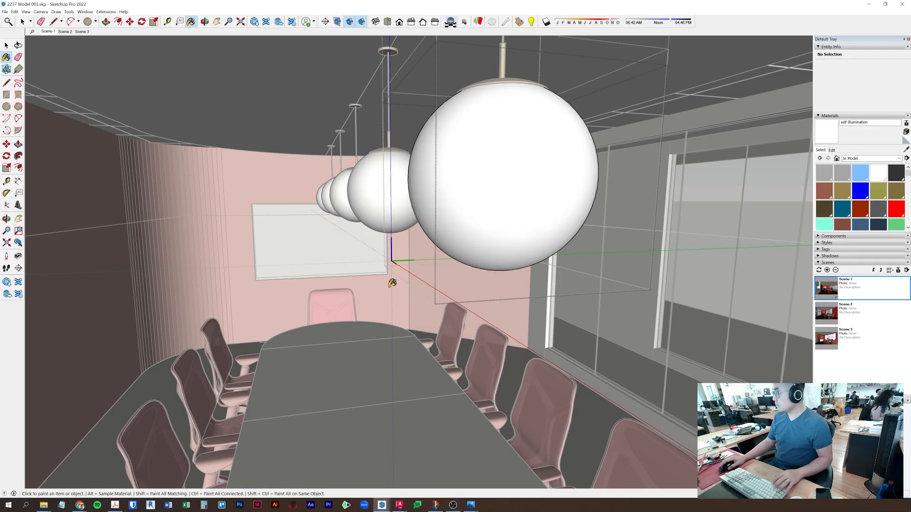
key(space)
- Inspect the ceiling beam faces and paint the ceiling soffit underside with self illumination
middle_drag(396, 281, 412, 154)
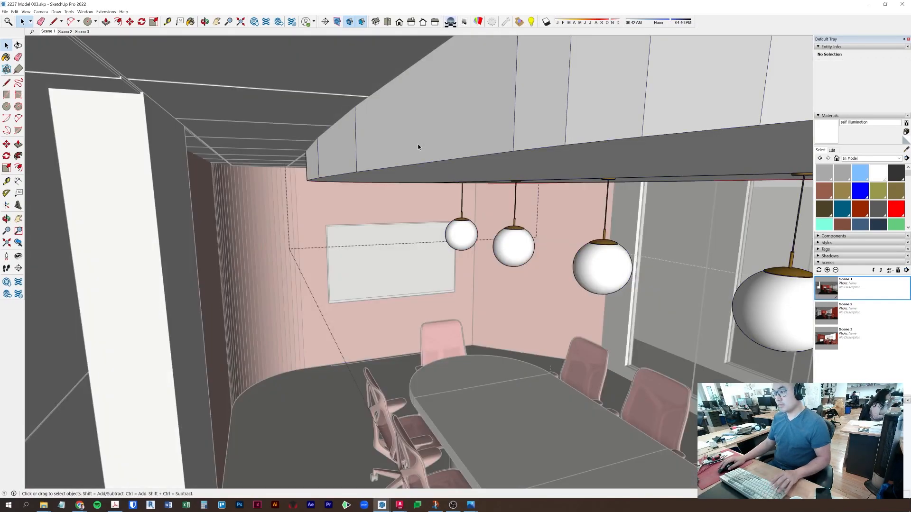
triple_click(419, 126)
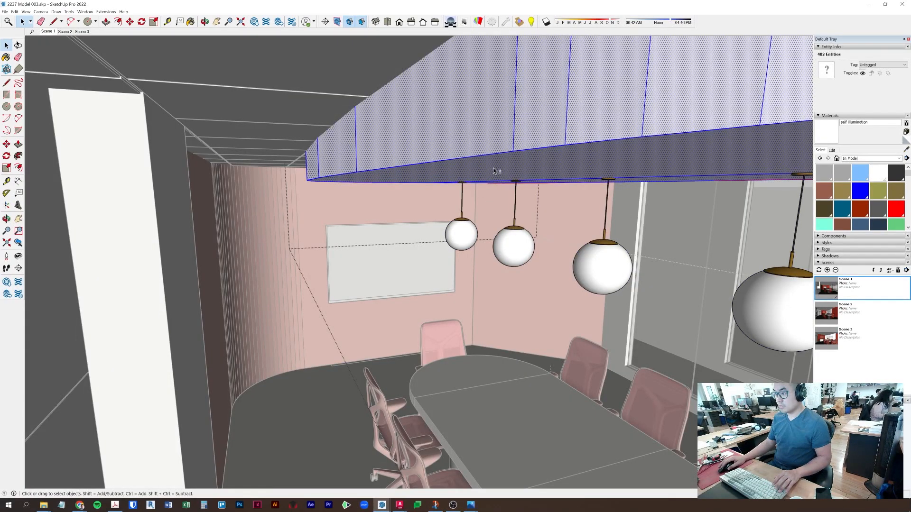
middle_drag(536, 167, 369, 305)
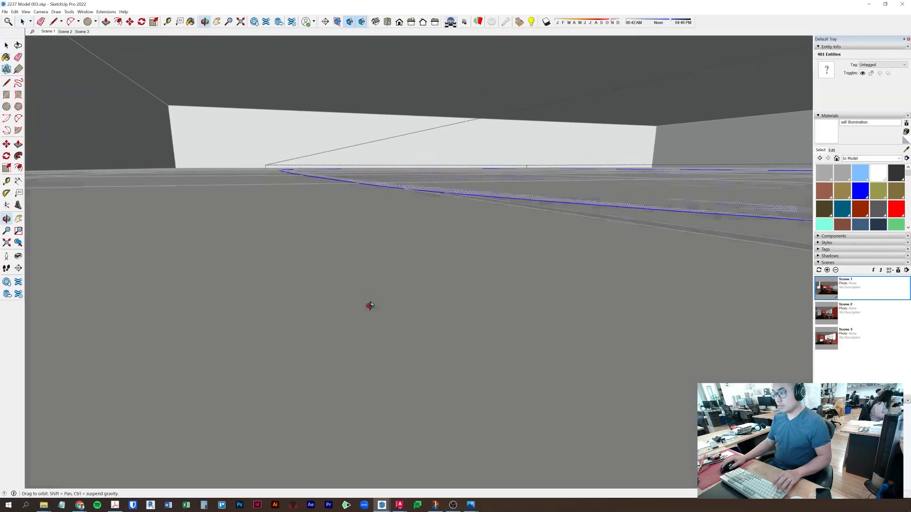
shift+click(556, 187)
shift+middle_drag(548, 234, 592, 81)
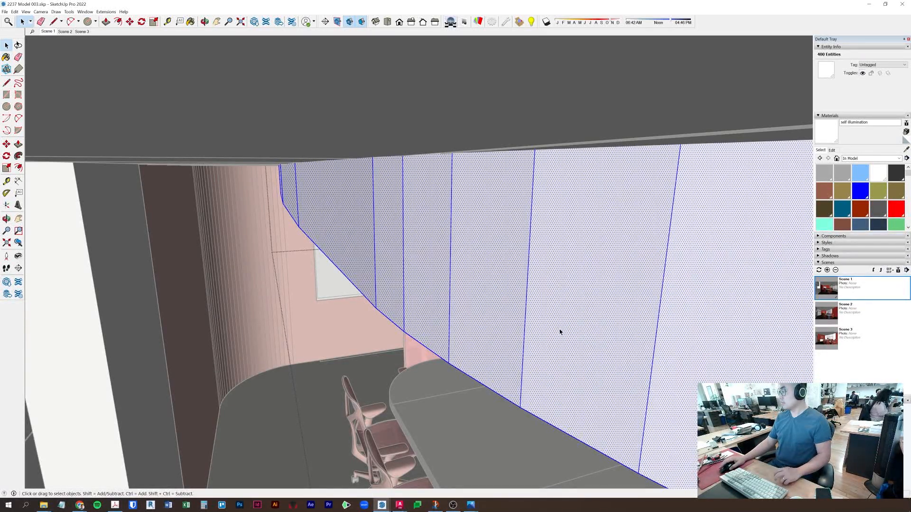
mouse_move(438, 293)
middle_down()
mouse_move(433, 305)
mouse_move(455, 305)
mouse_move(479, 204)
mouse_move(212, 290)
mouse_move(244, 270)
mouse_move(295, 315)
mouse_move(555, 228)
middle_up()
click(430, 152)
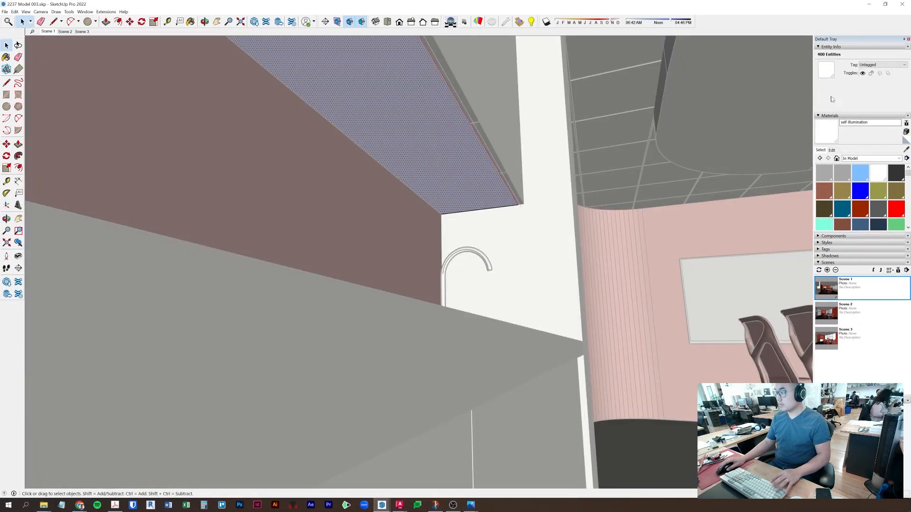
key(b)
key(space)
click(543, 257)
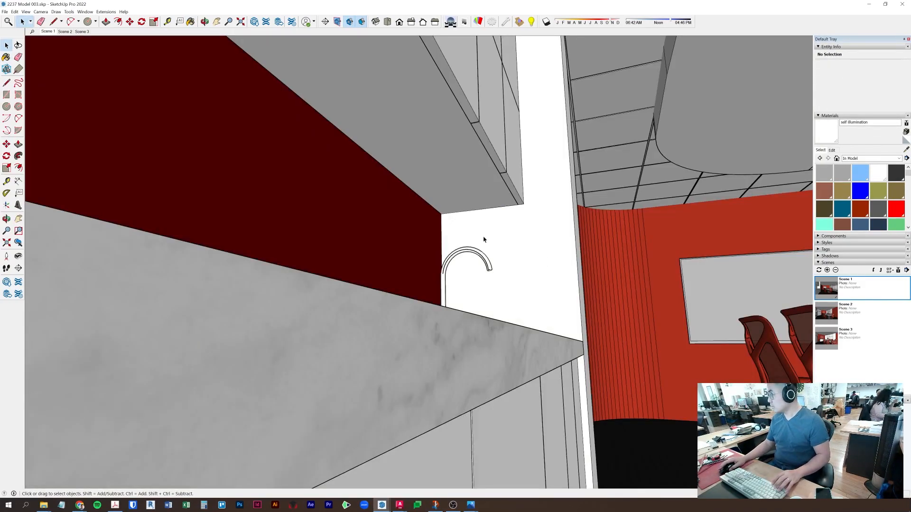
middle_drag(647, 237, 469, 318)
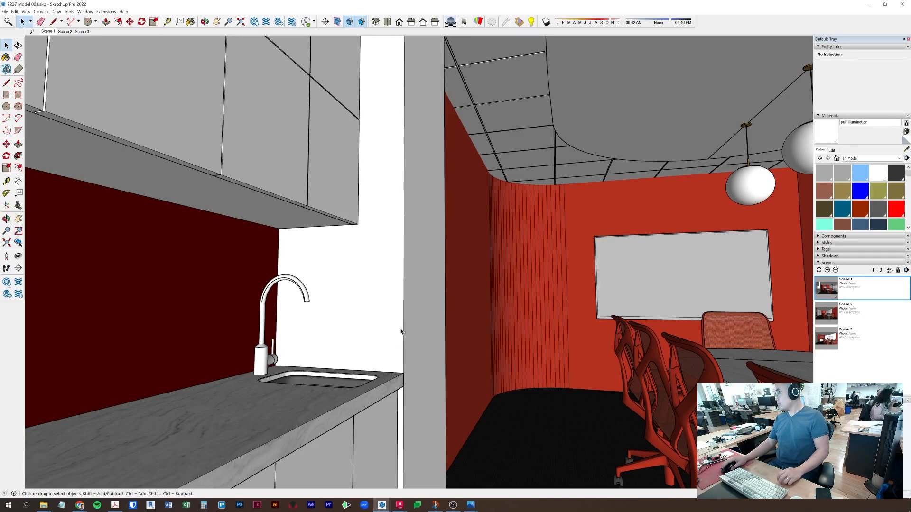
middle_drag(710, 255, 697, 327)
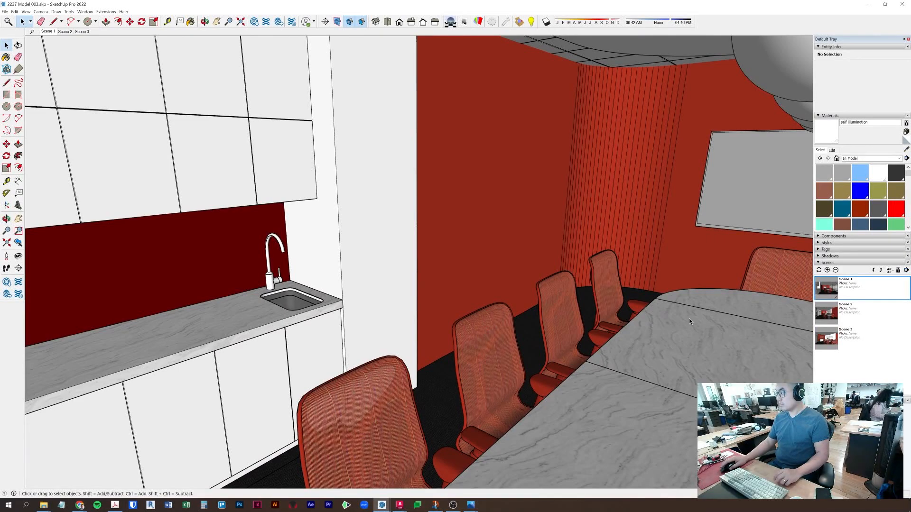
middle_drag(806, 294, 591, 287)
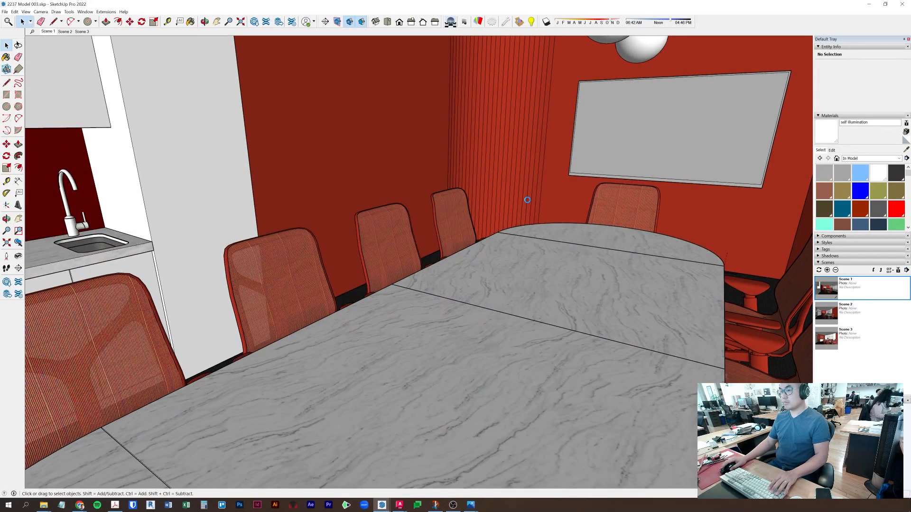
- Use Save As with a suffix added, saving 2237 Model 003_option 2.skp
click(5, 11)
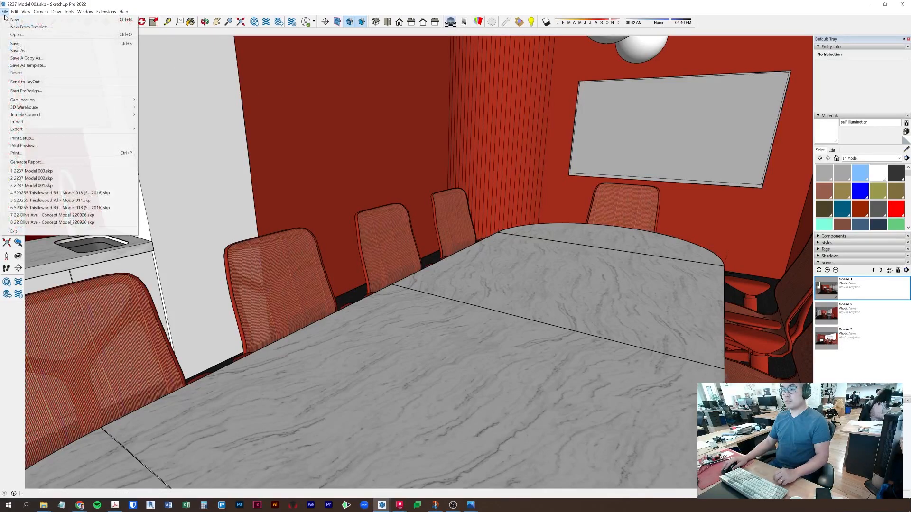
click(19, 50)
click(424, 312)
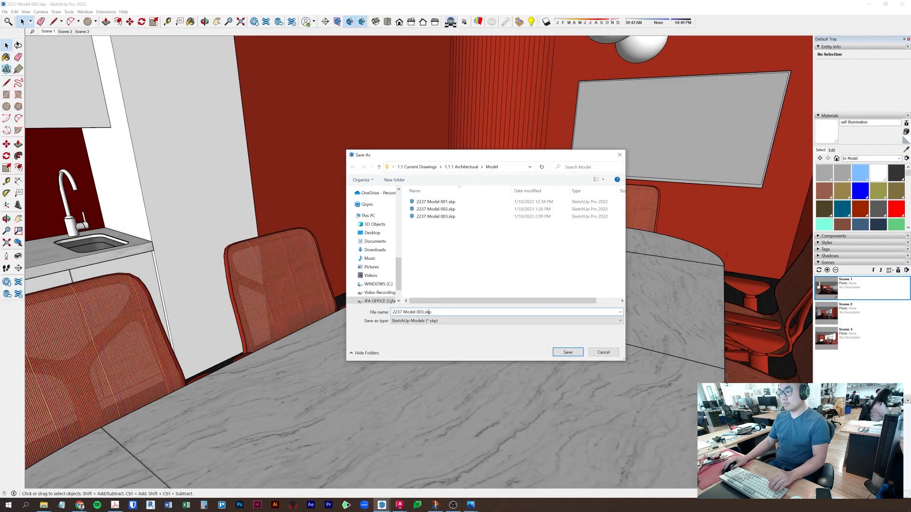
text(_render)
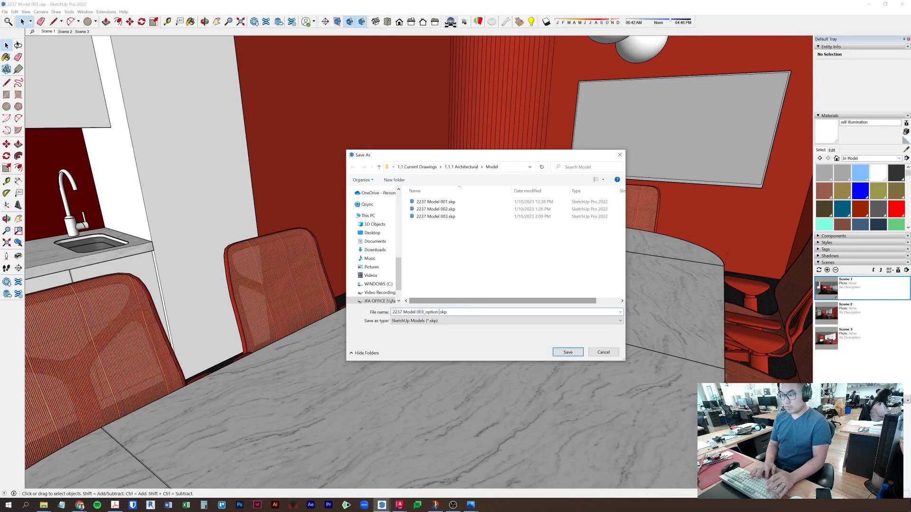
key(Return)
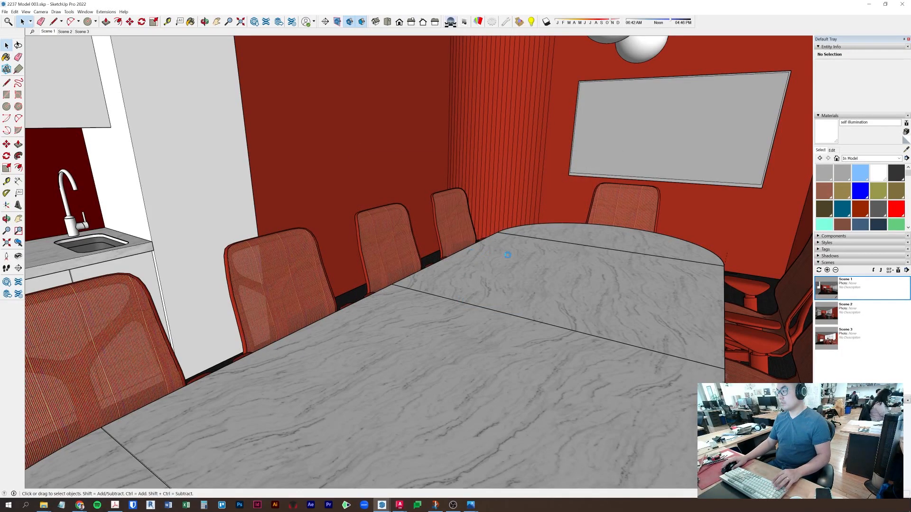
middle_drag(702, 302, 362, 362)
scroll(554, 365, down, 10)
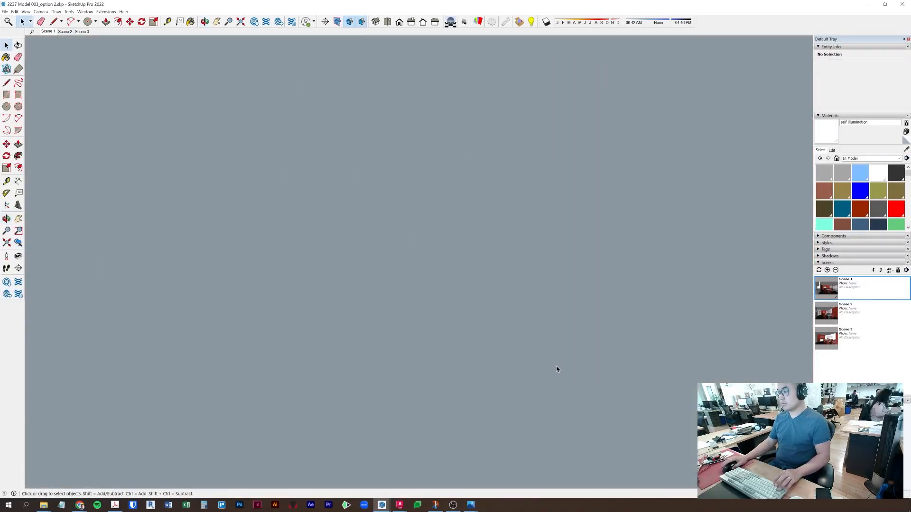
scroll(557, 369, down, 10)
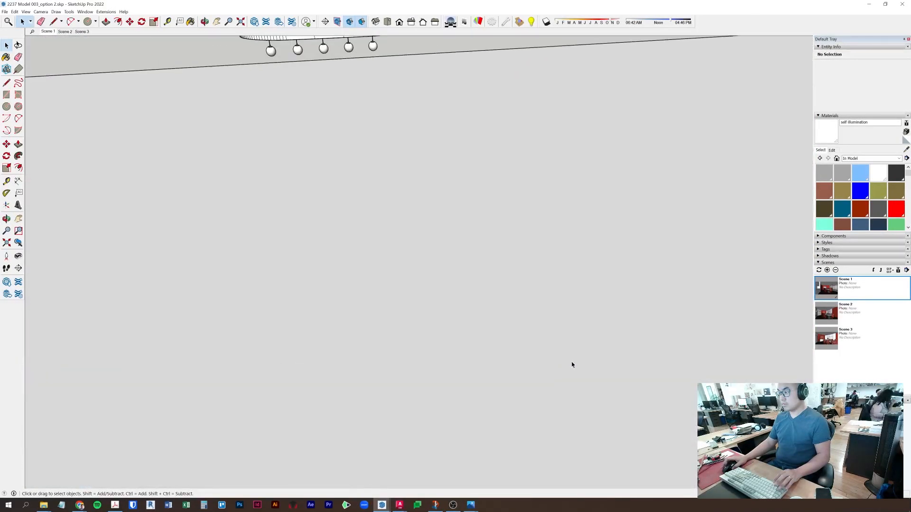
- Paint the black base slab with sampled PDM_Carpet_04 and adjust its colour shade
scroll(585, 364, down, 10)
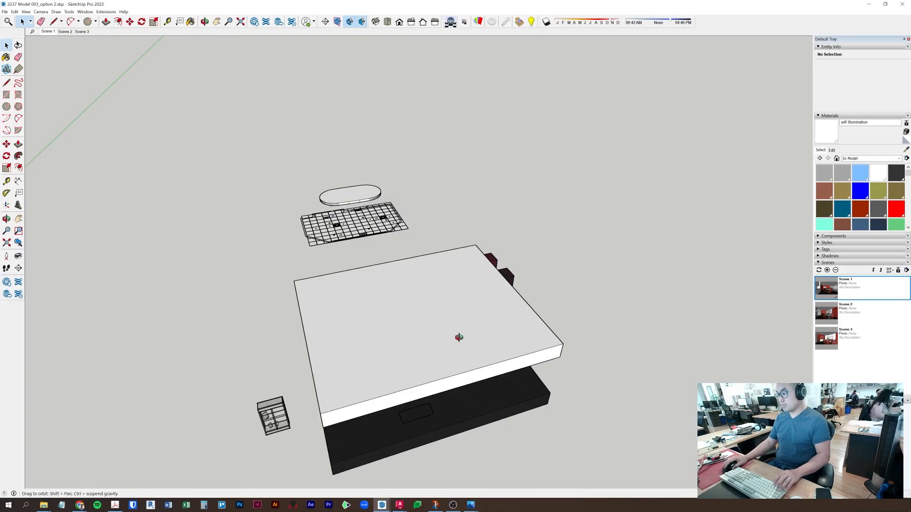
click(906, 151)
click(499, 268)
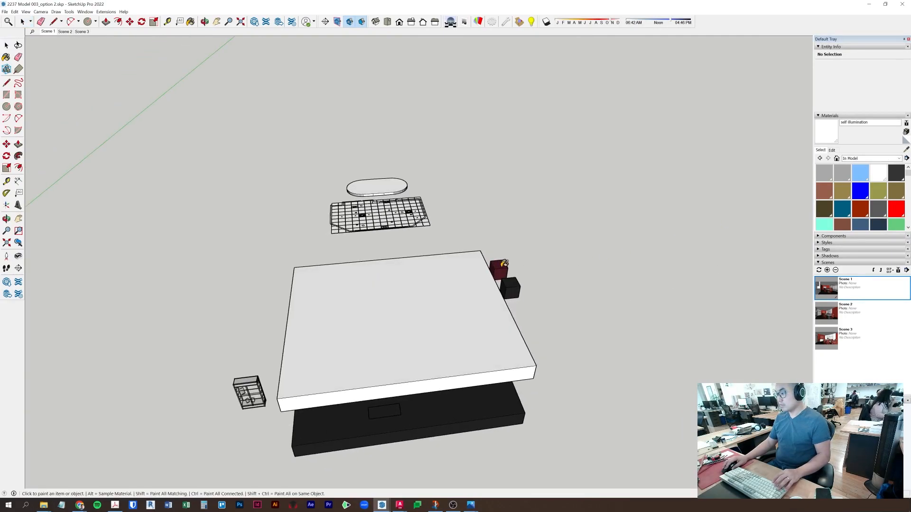
key(space)
triple_click(480, 407)
key(b)
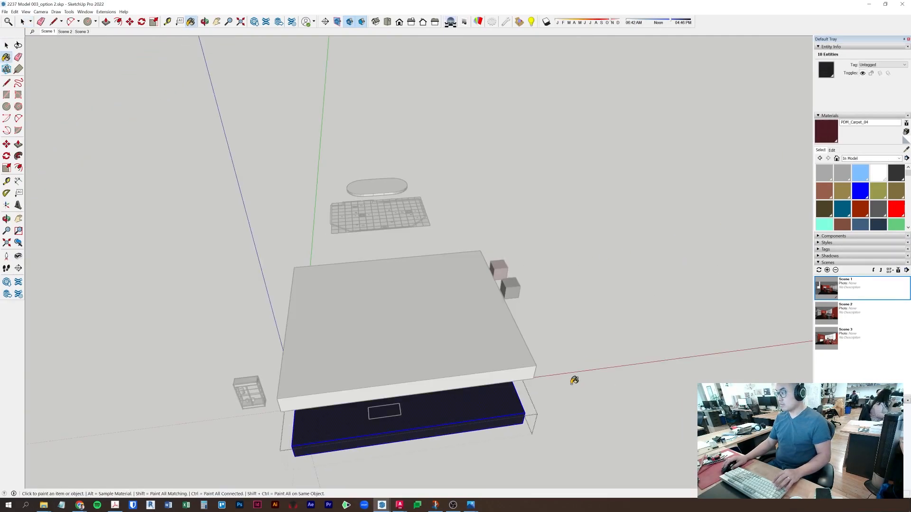
click(470, 403)
key(space)
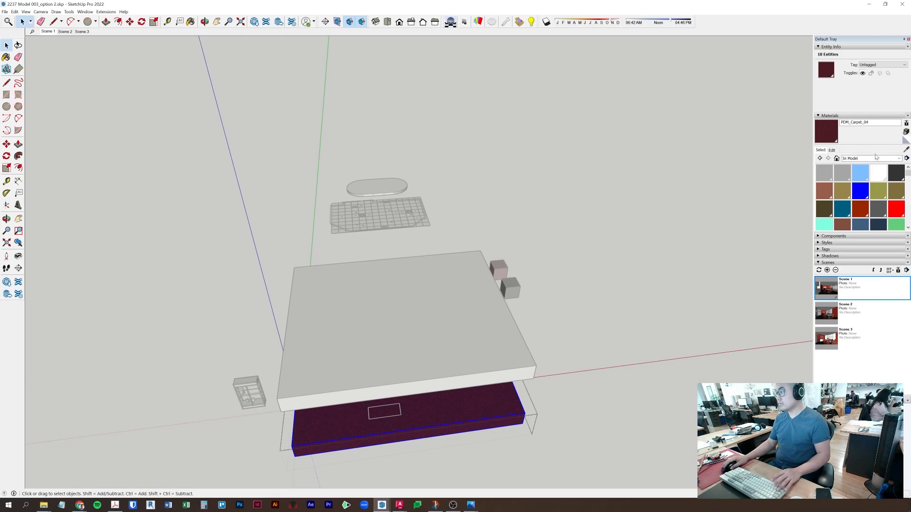
click(831, 150)
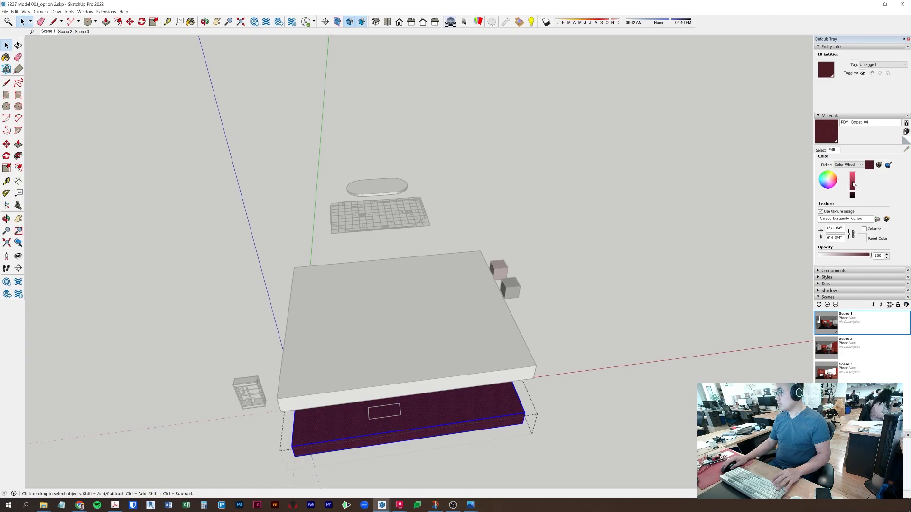
click(852, 191)
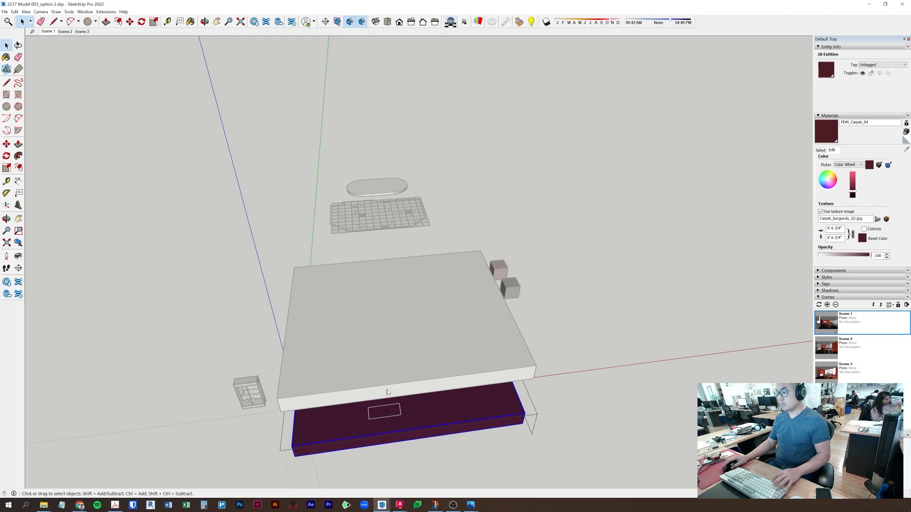
- Orbit into the meeting room view and exit the open group
middle_drag(512, 363, 493, 309)
scroll(429, 389, up, 12)
scroll(437, 196, up, 5)
middle_drag(438, 196, 632, 200)
click(631, 200)
click(518, 25)
- Copy the carpet slab along the red axis beside the model, then select the slab under the room
click(644, 375)
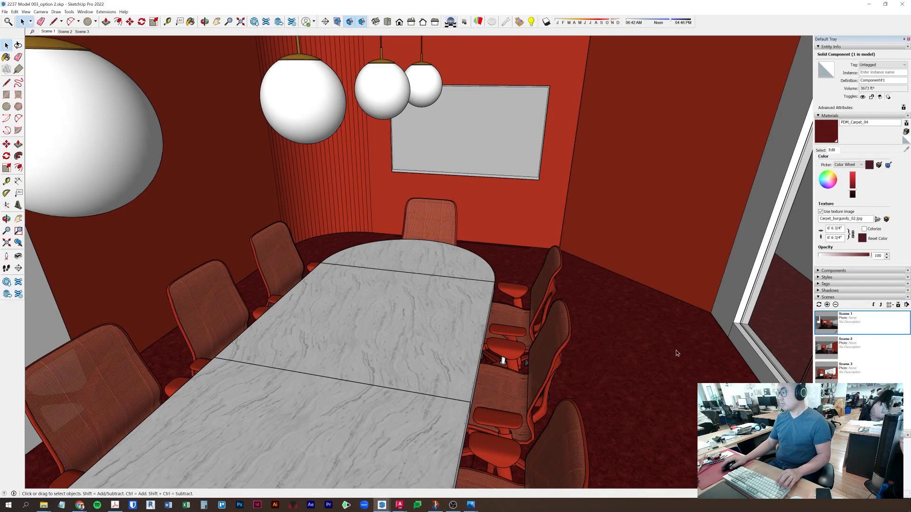
scroll(644, 374, down, 10)
key(m)
mouse_move(138, 332)
middle_down()
mouse_move(248, 355)
mouse_move(147, 327)
middle_up()
click(148, 327)
key(ctrl)
click(670, 390)
key(space)
click(189, 268)
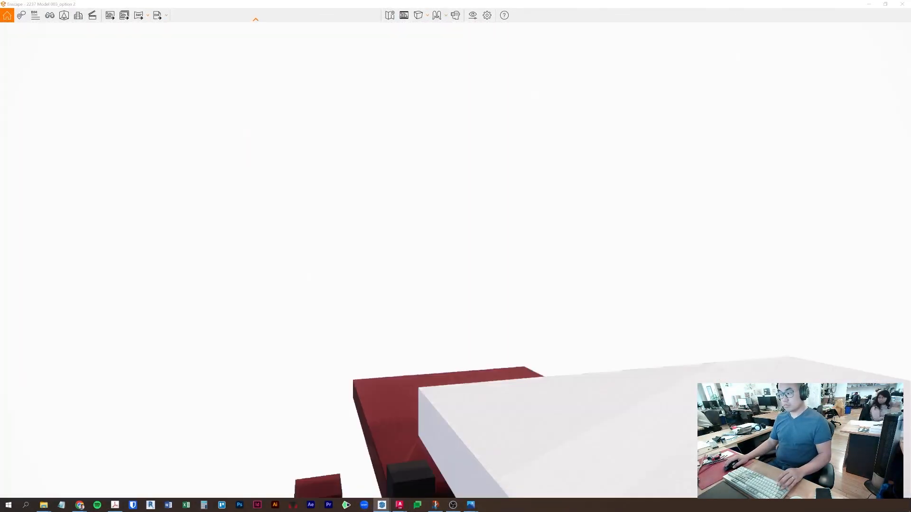
- In Scene 1, sample the faucet's PDM_ceramic-white material and change its colour to black
click(885, 4)
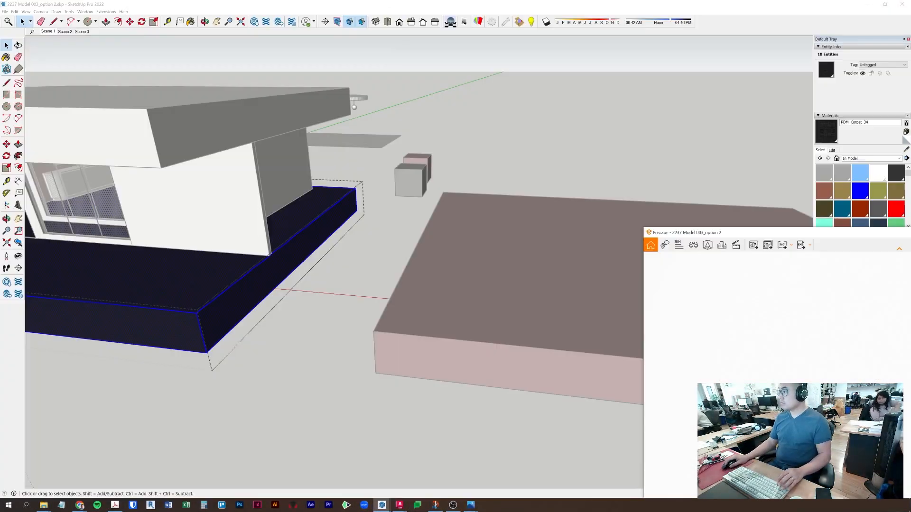
click(47, 31)
triple_click(94, 279)
key(b)
alt+click(94, 279)
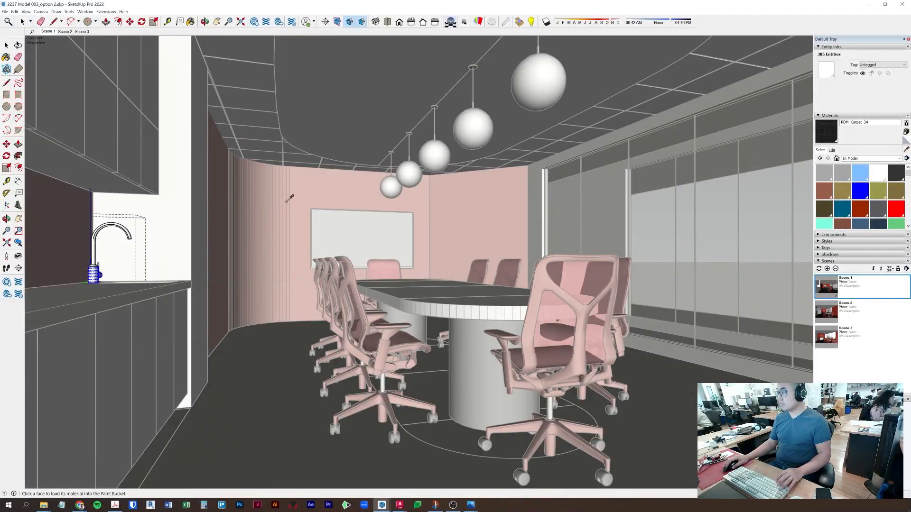
key(space)
click(831, 150)
drag(852, 176, 851, 198)
- Leave the faucet component and check the black faucet in the Enscape render
key(Escape)
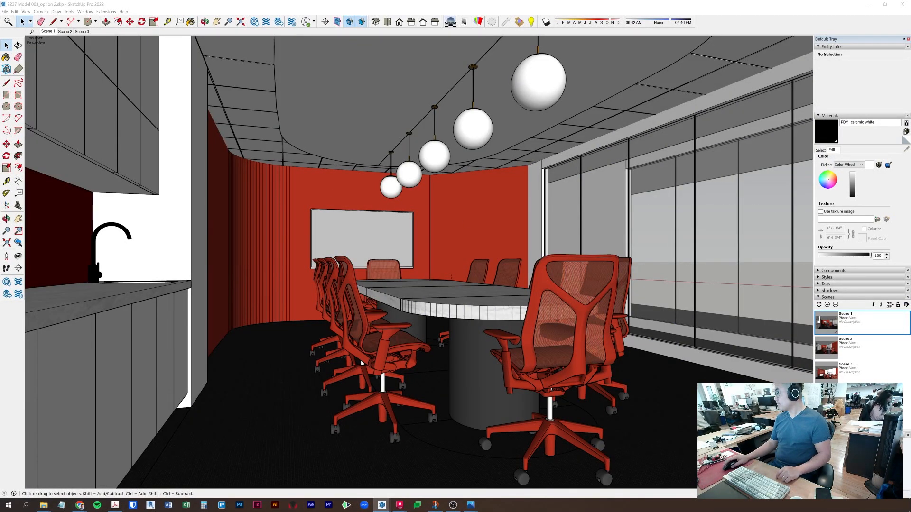
key(alt+Tab)
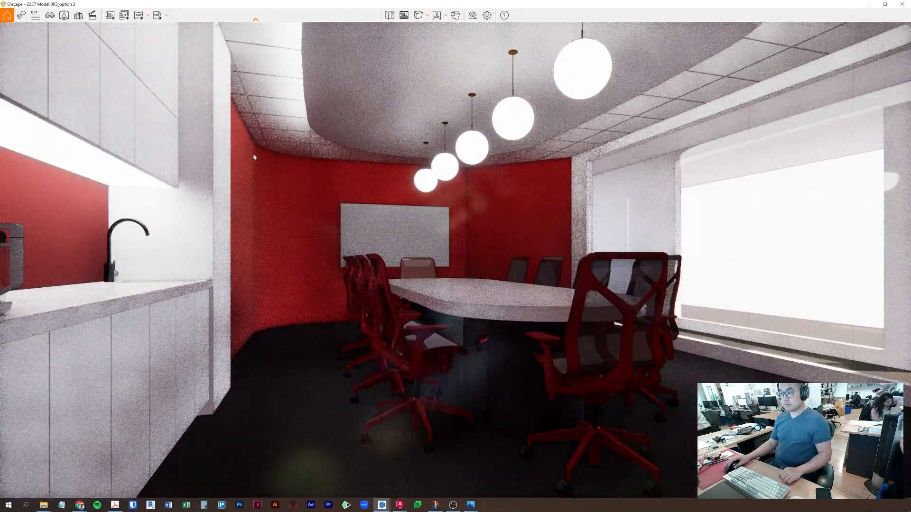
key(alt+Tab)
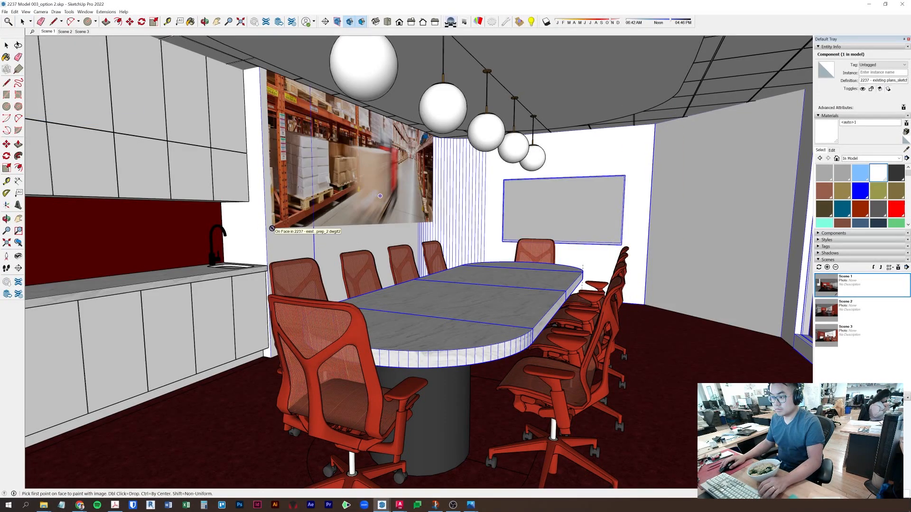
- Draw a rectangle outside the glass wall and push/pull it up into a test box
middle_drag(692, 243, 433, 288)
key(space)
key(m)
key(r)
click(637, 260)
click(694, 309)
key(p)
drag(683, 297, 687, 213)
key(space)
- Import the warehouse image onto the box face and set the mural texture width to 25'
click(5, 12)
click(19, 154)
click(628, 301)
click(706, 219)
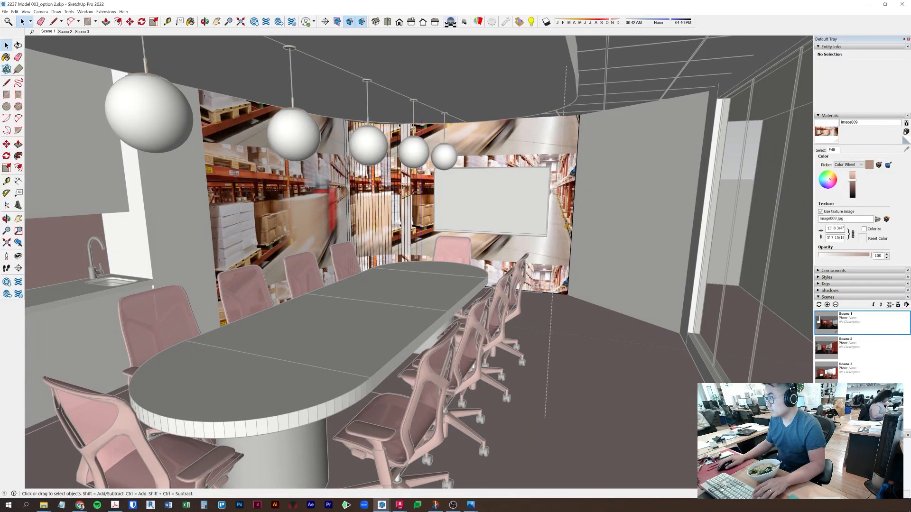
text(25')
key(Return)
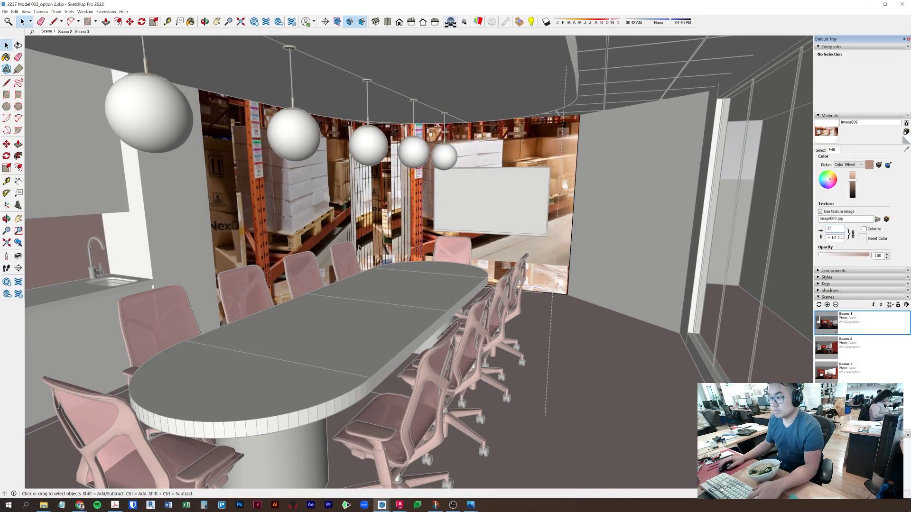
- Select the whole curved mural wall and soften/smooth its edges at 31.7°
click(365, 204)
scroll(365, 189, up, 5)
triple_click(428, 211)
scroll(428, 210, down, 4)
click(818, 298)
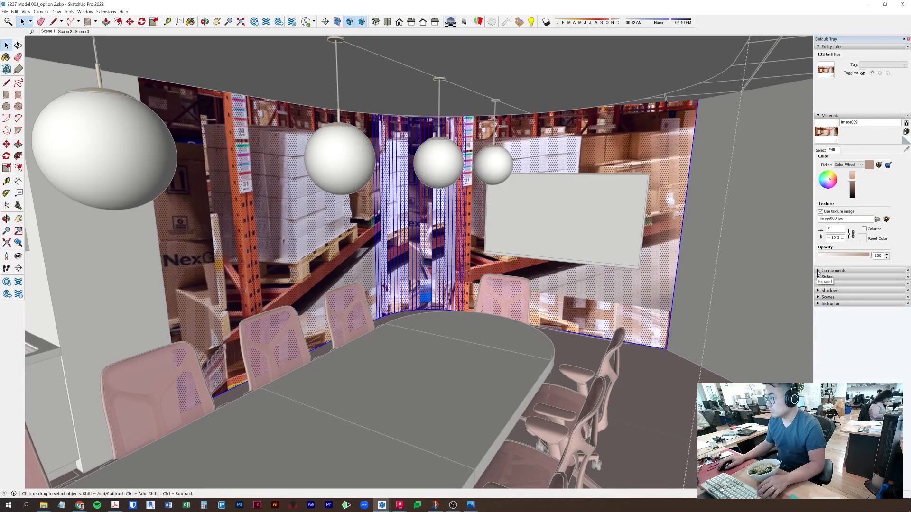
click(818, 46)
click(106, 12)
right_click(477, 246)
click(500, 348)
drag(828, 271, 832, 271)
- Change the mural texture width to 50', then set it back to 25'
key(b)
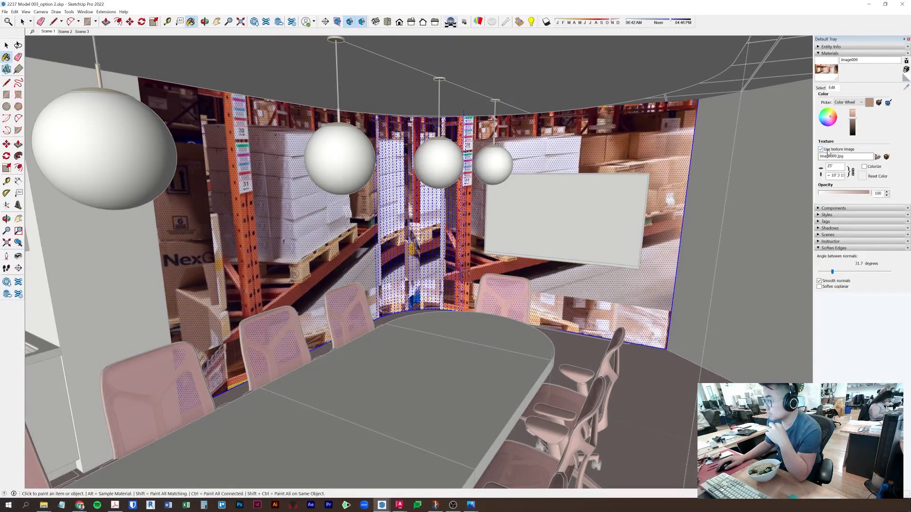
double_click(833, 166)
text(50')
double_click(833, 166)
text(25')
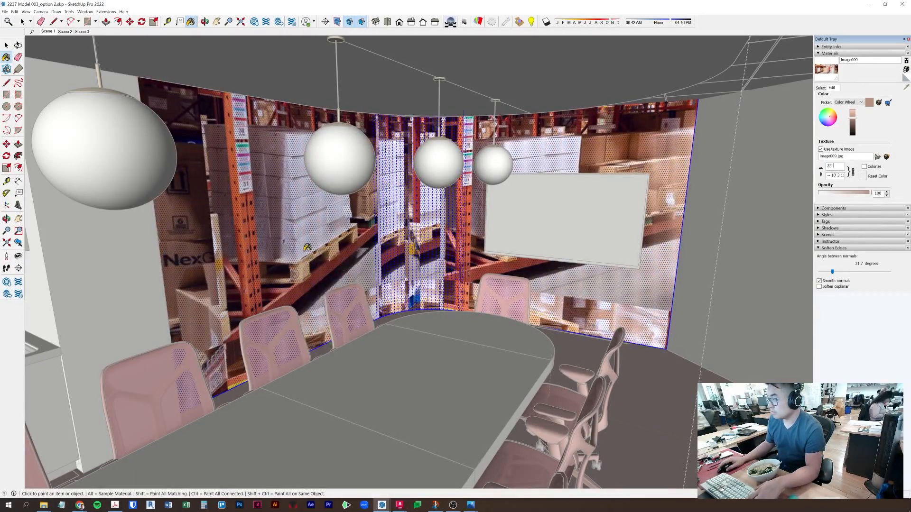
right_click(305, 246)
key(Escape)
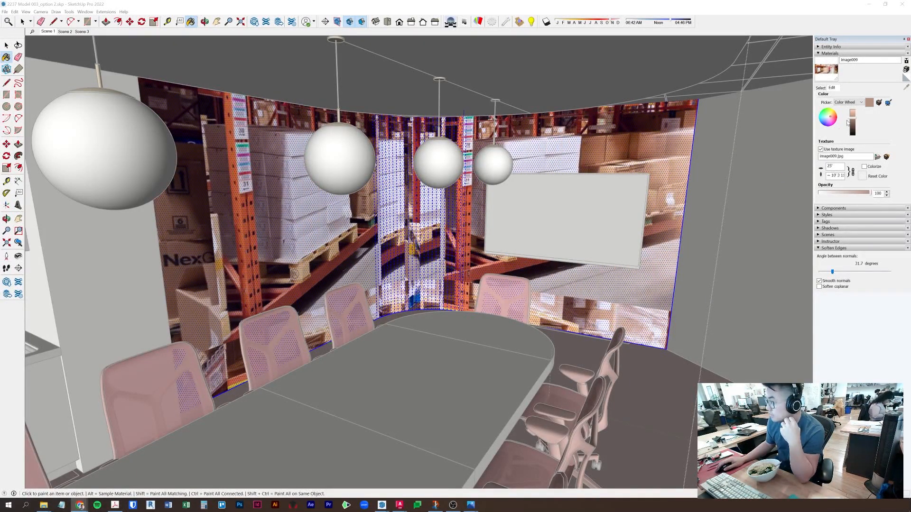
- Toggle the mural's texture image off and on, undoing an accidental texture rescale
click(820, 87)
click(833, 88)
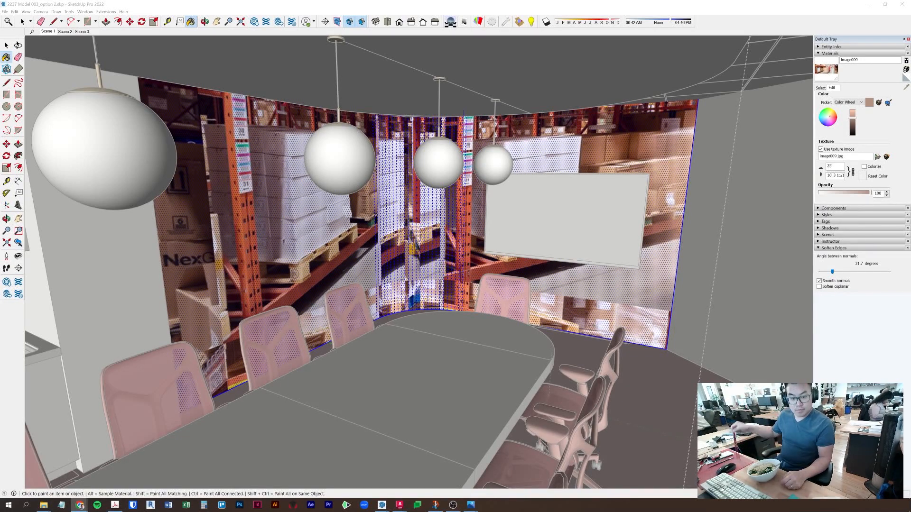
click(820, 150)
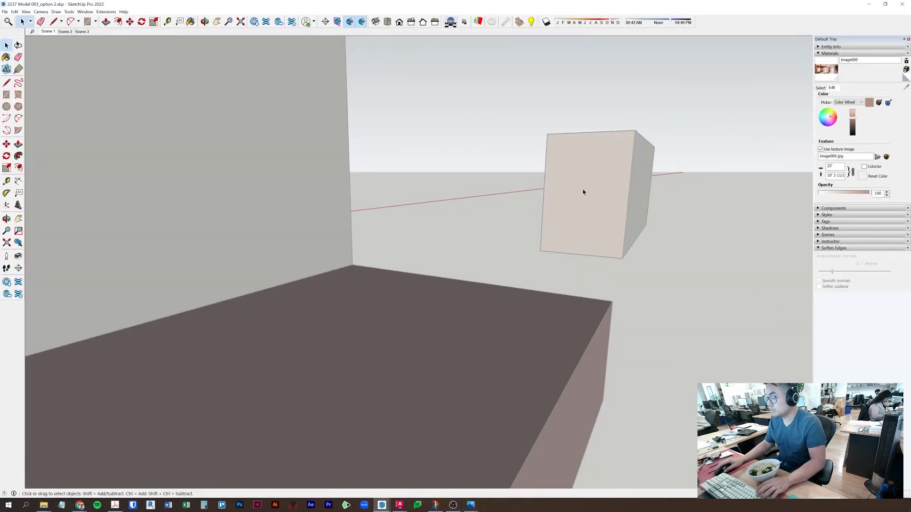
click(583, 193)
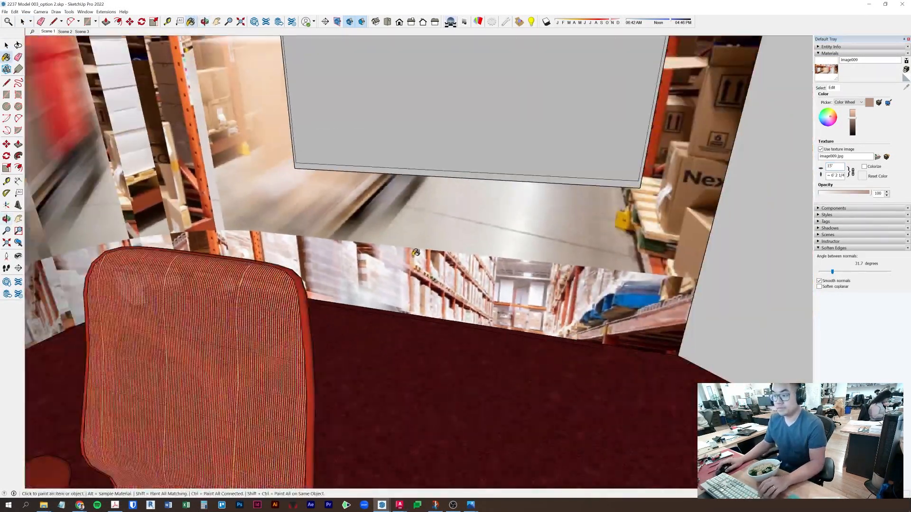
middle_drag(426, 285, 309, 255)
right_click(309, 255)
click(336, 335)
key(b)
click(332, 294)
key(ctrl+z)
key(ctrl+z)
- Return to the mural material's texture settings and select the textured wall group
click(820, 87)
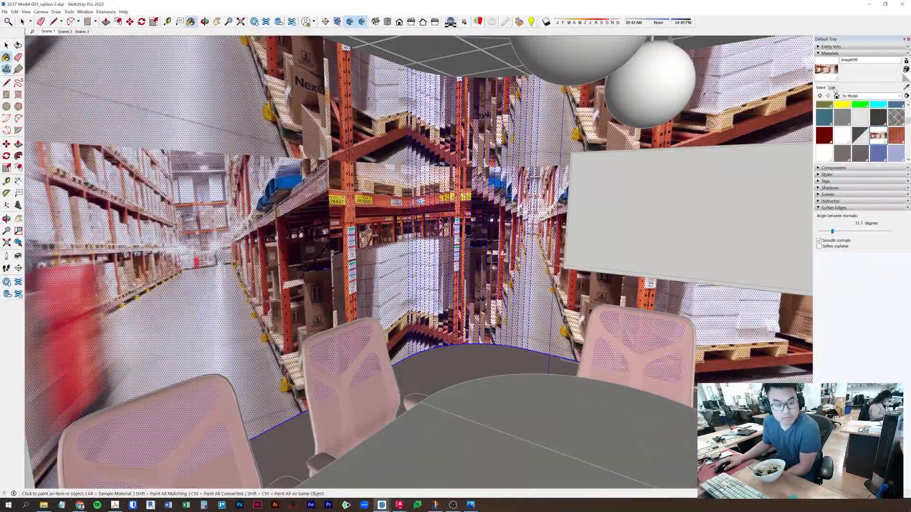
click(832, 88)
key(space)
middle_drag(402, 231, 426, 294)
scroll(402, 231, down, 10)
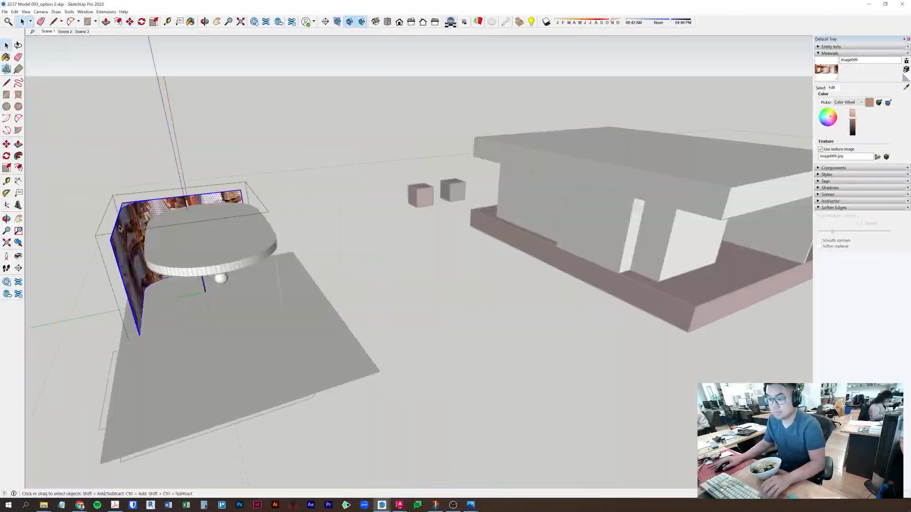
scroll(352, 233, up, 5)
double_click(352, 233)
click(351, 233)
scroll(413, 227, up, 6)
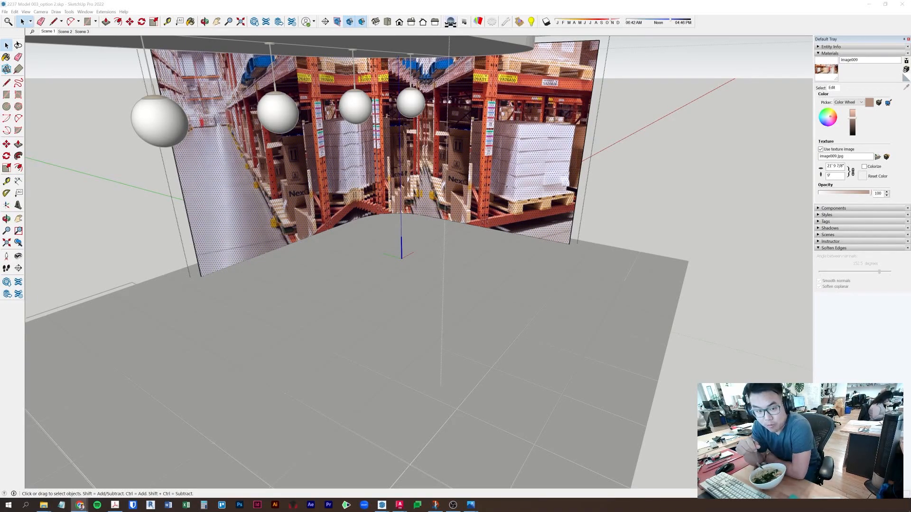
scroll(402, 231, down, 10)
- Move the new slab to a spot in front of the table
key(r)
key(p)
key(space)
triple_click(321, 232)
key(m)
middle_drag(609, 278, 140, 300)
click(141, 302)
- Paint the slab's front face with the warehouse mural image
click(294, 307)
key(space)
middle_drag(641, 275, 457, 260)
key(b)
click(457, 260)
right_click(471, 240)
click(550, 336)
- Reselect the slab's front face and bring up its texture options
double_click(465, 137)
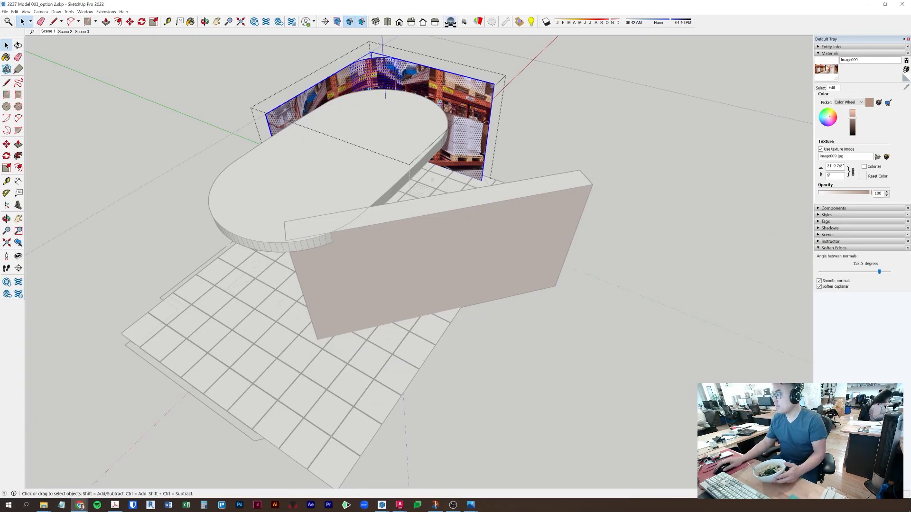
click(906, 87)
click(465, 138)
key(Escape)
click(460, 257)
key(space)
right_click(468, 252)
- Paint the new panel's faces with the image009 warehouse image
click(303, 63)
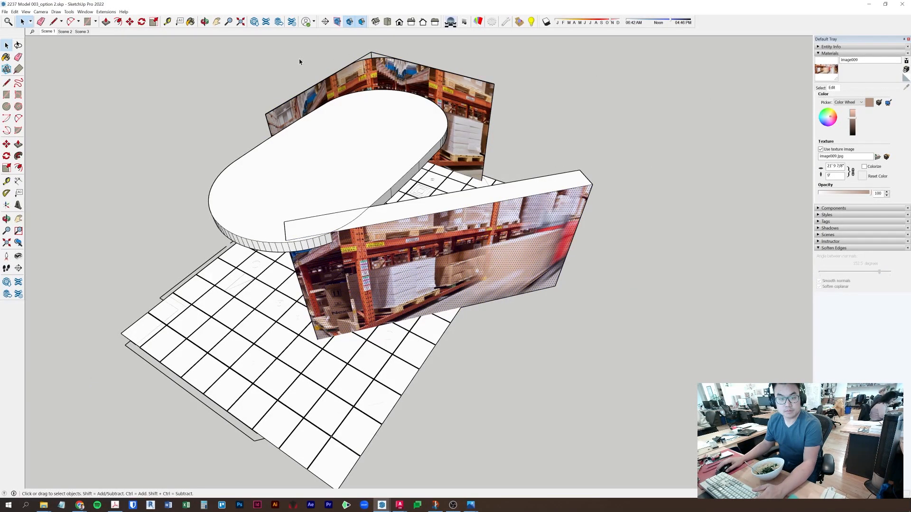
click(821, 87)
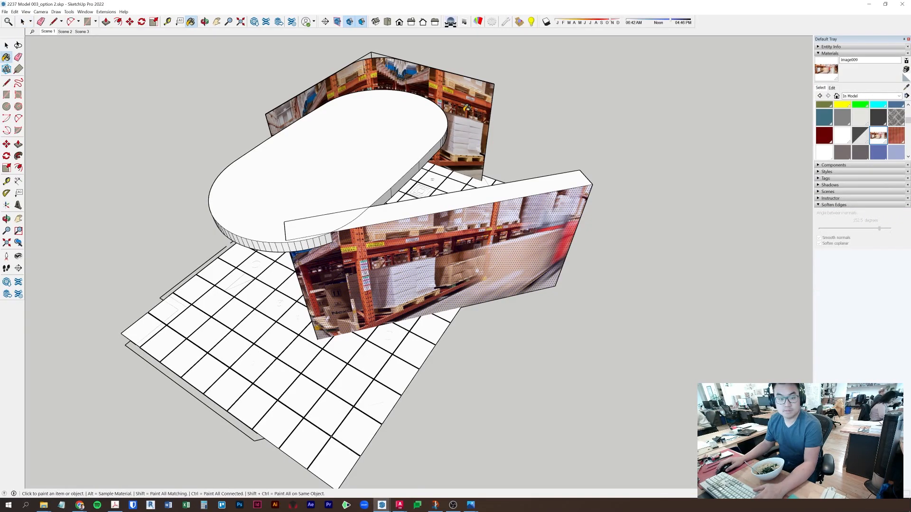
key(space)
double_click(465, 137)
triple_click(465, 137)
key(b)
click(465, 138)
key(space)
middle_drag(256, 138, 351, 290)
- Use Texture > Position to shift the warehouse image left on the panel
right_click(364, 290)
click(408, 265)
right_click(408, 265)
click(503, 352)
drag(456, 327, 315, 317)
key(Return)
- Open the rear wall's nested groups and inspect the wall face options
double_click(498, 195)
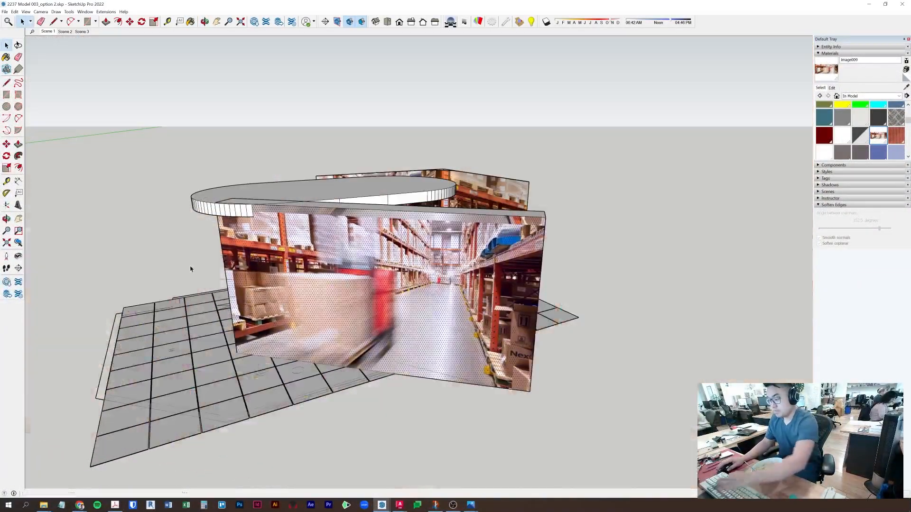
key(Escape)
key(b)
key(space)
double_click(500, 194)
click(500, 193)
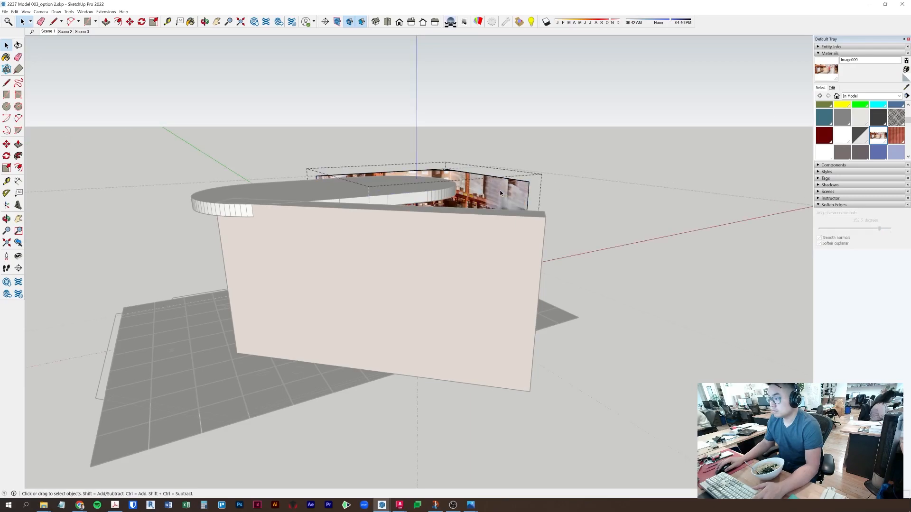
middle_drag(489, 190, 403, 266)
key(space)
click(711, 201)
double_click(567, 152)
double_click(567, 152)
right_click(567, 151)
key(Escape)
key(Escape)
- Open the booth wall group and paint all its wall faces with the white material
middle_drag(617, 304, 389, 256)
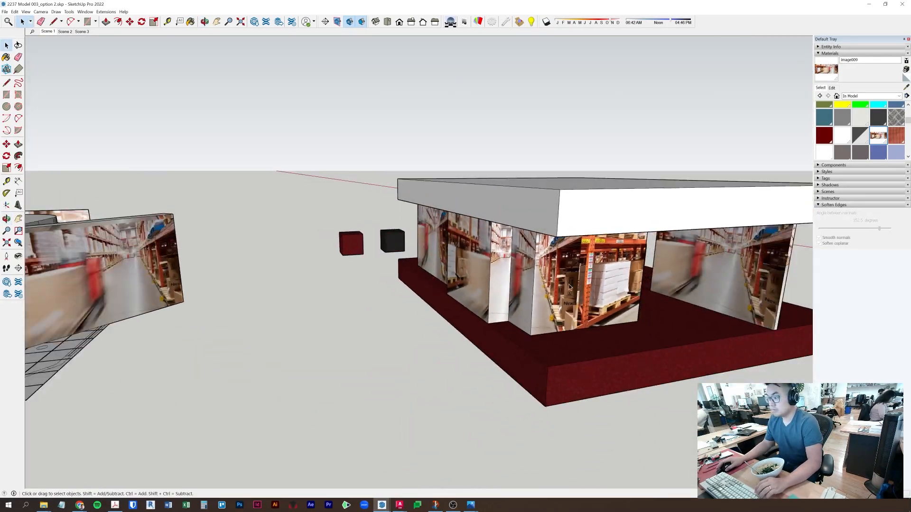
scroll(408, 307, down, 3)
middle_drag(408, 307, 441, 304)
double_click(512, 270)
triple_click(512, 271)
scroll(860, 133, up, 5)
click(877, 111)
click(512, 270)
key(space)
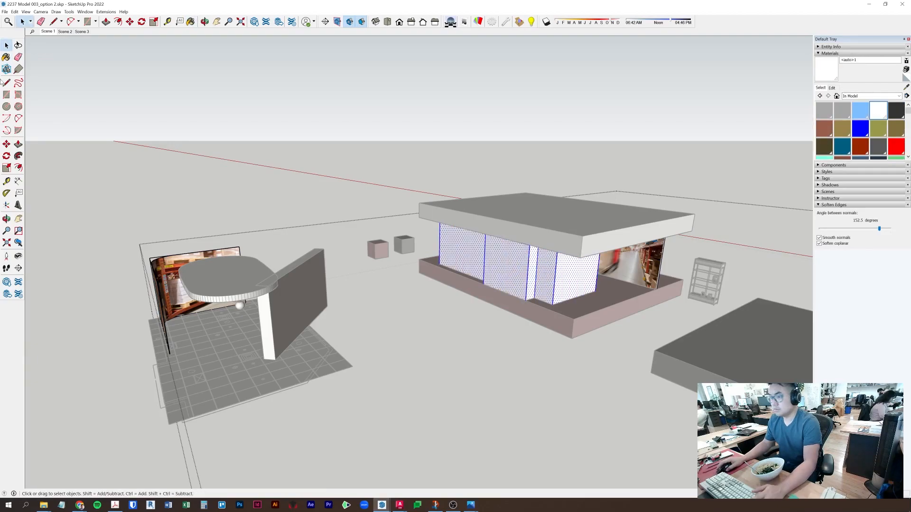
- Return to the Scene 1 view and sample the warehouse mural's material
click(250, 174)
click(48, 31)
middle_drag(426, 252, 431, 343)
scroll(430, 343, down, 6)
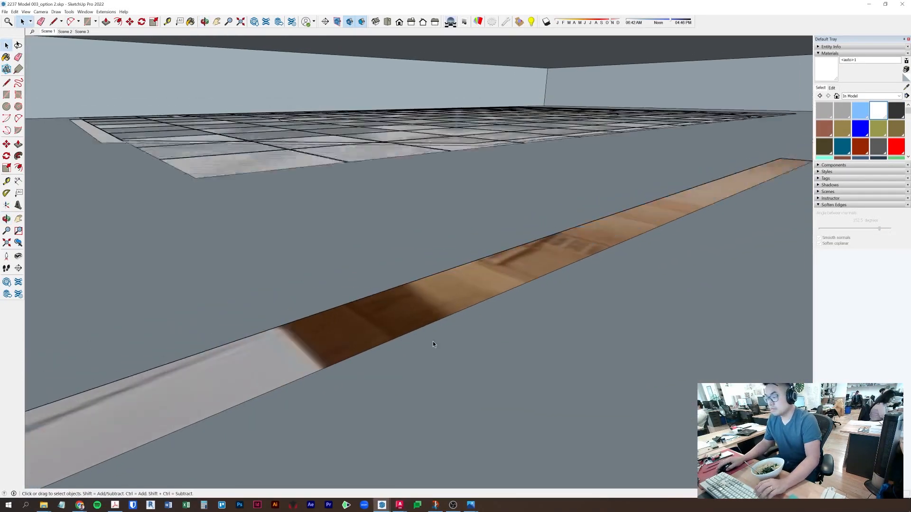
scroll(456, 374, down, 5)
mouse_move(524, 399)
middle_down()
mouse_move(158, 101)
mouse_move(329, 210)
mouse_move(251, 235)
middle_up()
scroll(329, 209, up, 10)
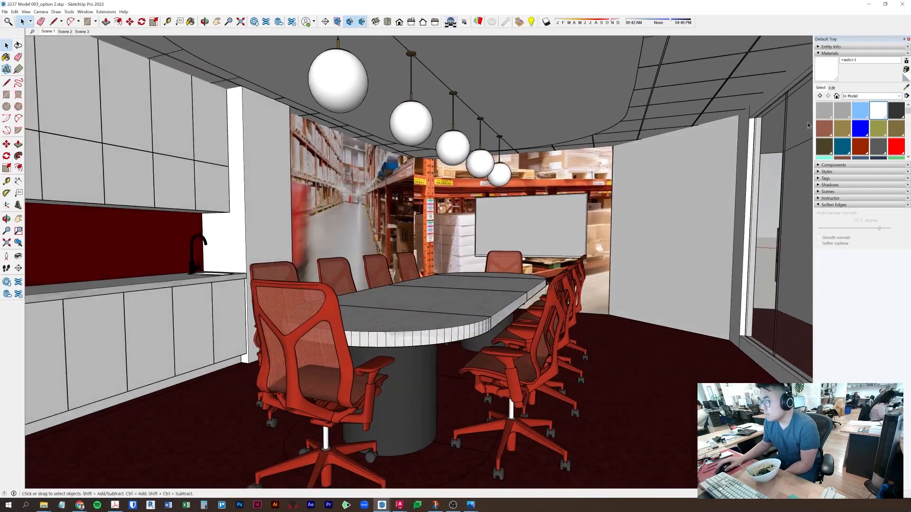
click(906, 87)
click(445, 204)
click(831, 88)
key(space)
- Open the back wall group, undo an accidental explode of the mural, and restore the mural edits
double_click(571, 169)
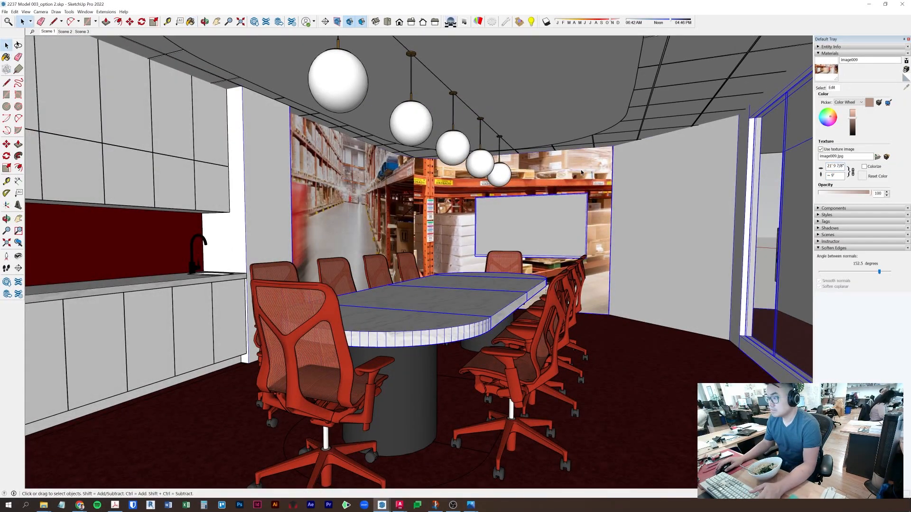
right_click(585, 169)
click(599, 220)
key(ctrl+z)
key(ctrl+z)
key(ctrl+z)
key(ctrl+z)
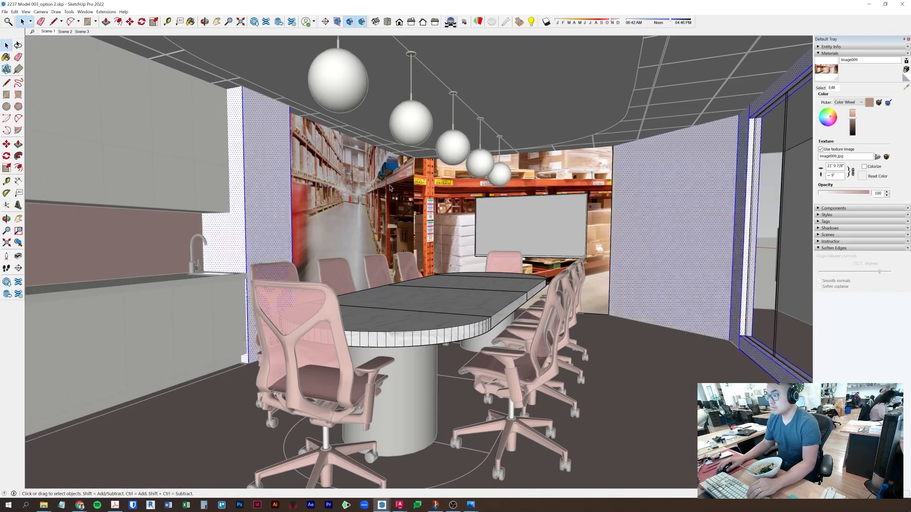
key(ctrl+y)
key(ctrl+y)
scroll(467, 213, up, 5)
middle_drag(467, 214, 673, 185)
key(ctrl+y)
key(ctrl+y)
- Cut the mural out of the wall group, paste it in place, and make it a component
key(ctrl+x)
key(Escape)
click(14, 12)
click(33, 57)
right_click(430, 185)
click(459, 233)
click(464, 323)
middle_drag(579, 280, 620, 258)
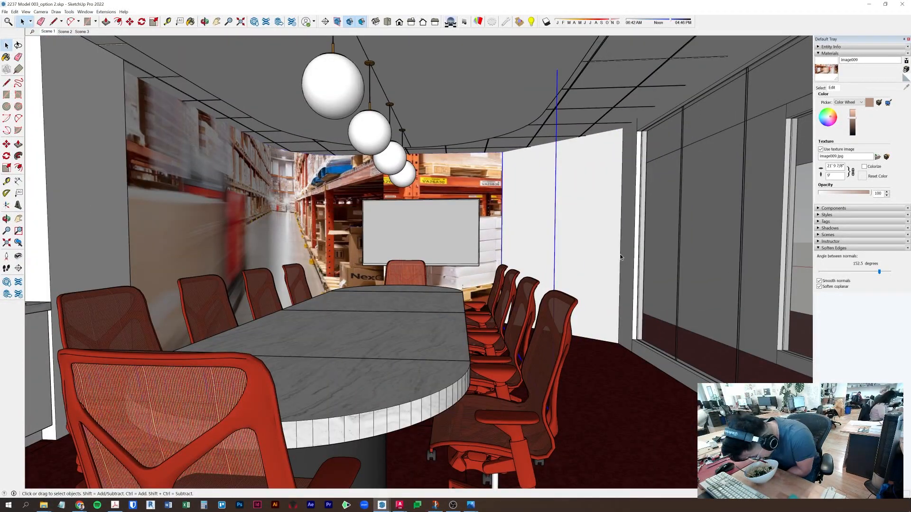
click(106, 12)
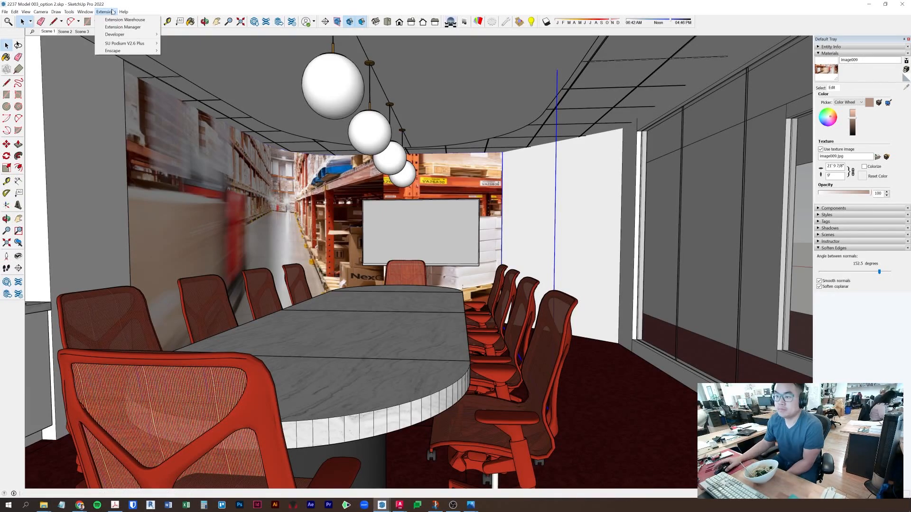
- Launch an Enscape render of the room, then close it
mouse_move(107, 51)
click(182, 50)
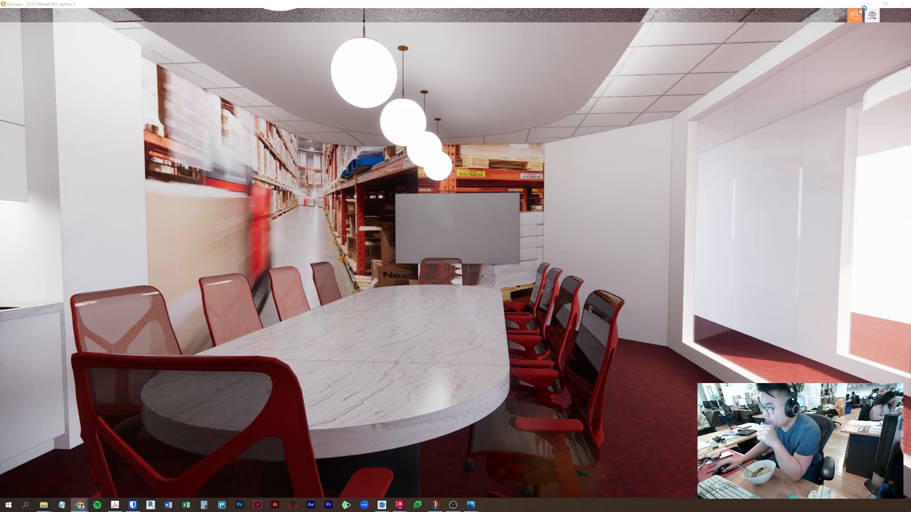
click(902, 4)
- Paint the right-hand wall with the red Nightfall material
double_click(562, 209)
click(562, 208)
click(820, 88)
click(905, 87)
scroll(858, 135, down, 5)
scroll(859, 135, down, 2)
click(860, 149)
click(594, 203)
key(space)
click(404, 234)
middle_drag(403, 234, 545, 244)
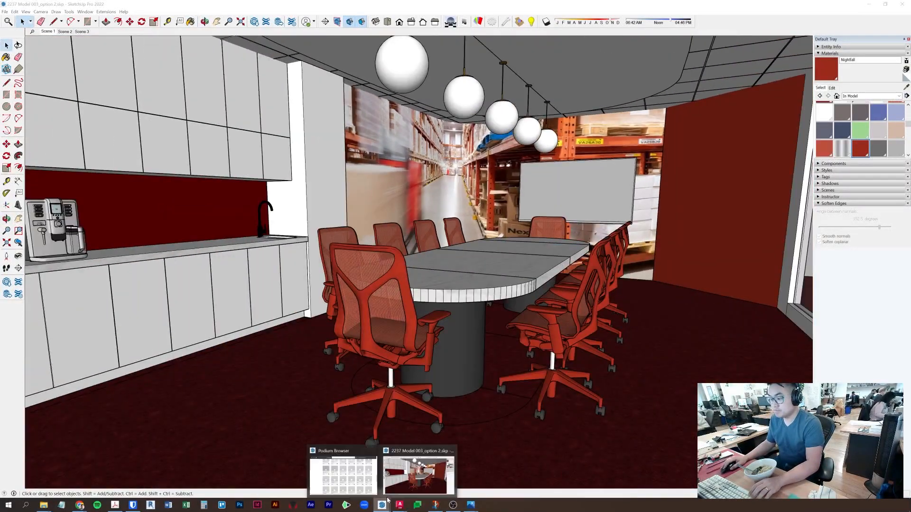
- Relaunch the Enscape render, adjust its camera, and compare Scene 2 and Scene 1
mouse_move(380, 508)
click(376, 450)
click(106, 12)
mouse_move(119, 50)
click(182, 50)
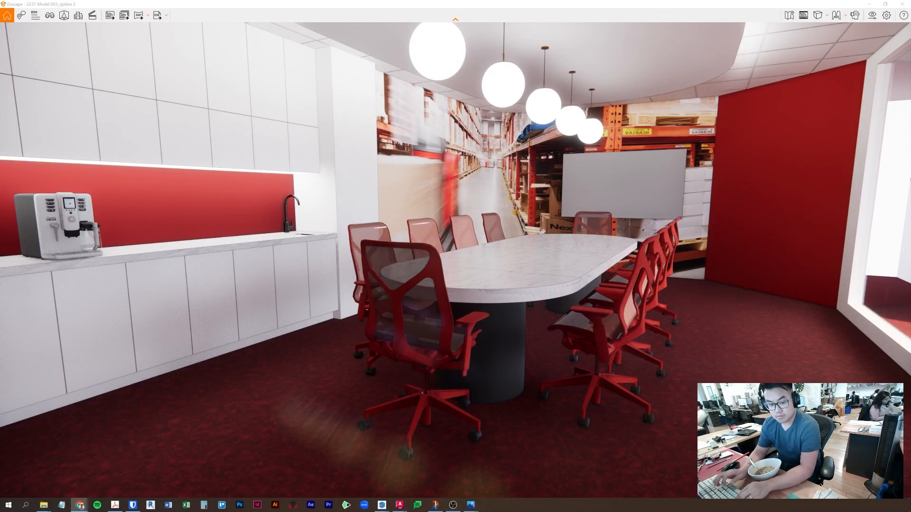
middle_drag(667, 310, 670, 441)
drag(726, 4, 733, 0)
click(65, 31)
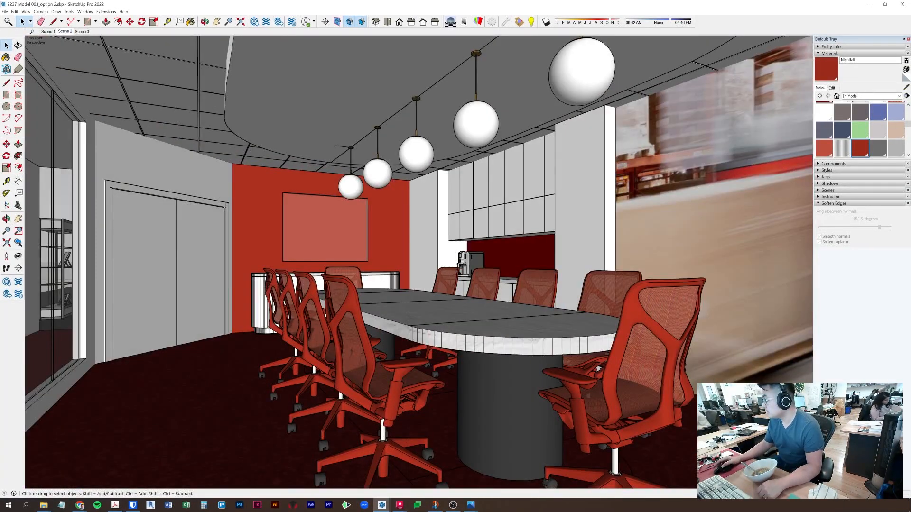
click(48, 32)
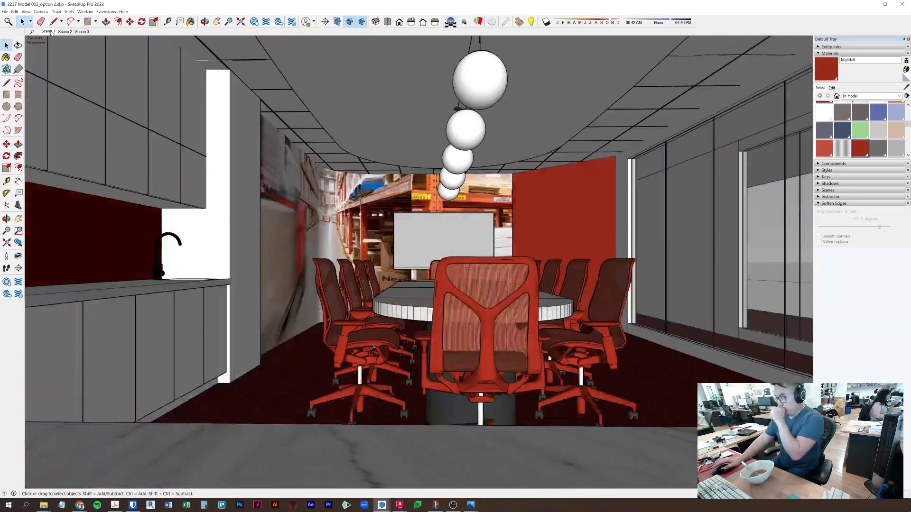
- Open the TV group, sample 0136_Charcoal, and open the Enscape Material Editor
double_click(445, 262)
click(906, 87)
click(105, 12)
mouse_move(114, 50)
click(188, 83)
click(102, 12)
click(185, 101)
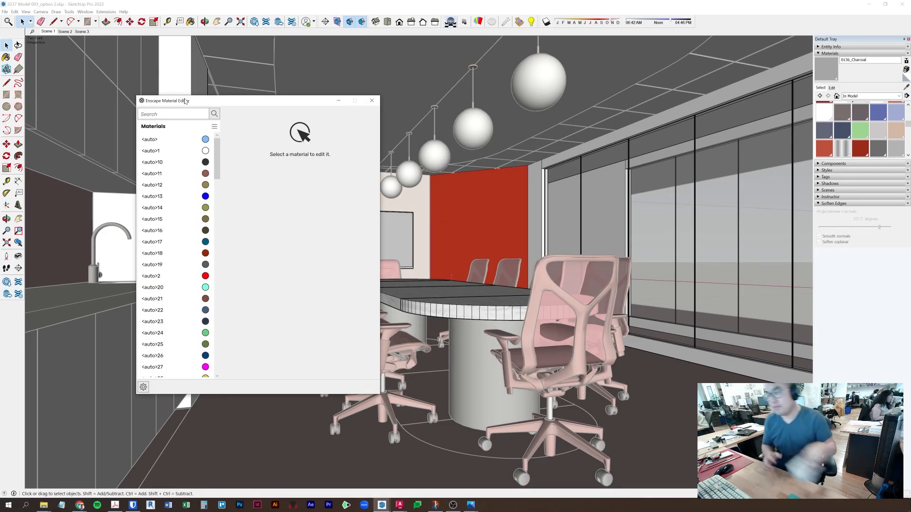
- Set the 0136_Charcoal material colour to pure black and close the editor
key(b)
scroll(227, 283, down, 2)
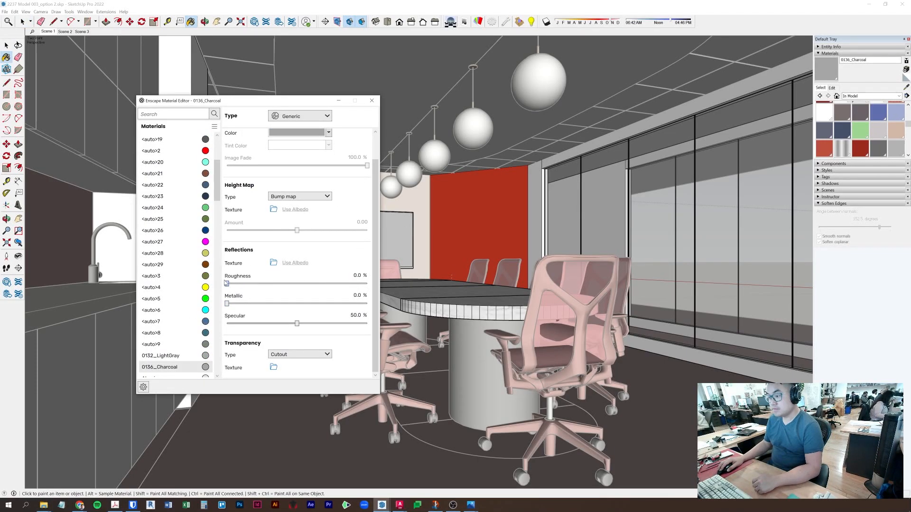
click(313, 134)
click(252, 169)
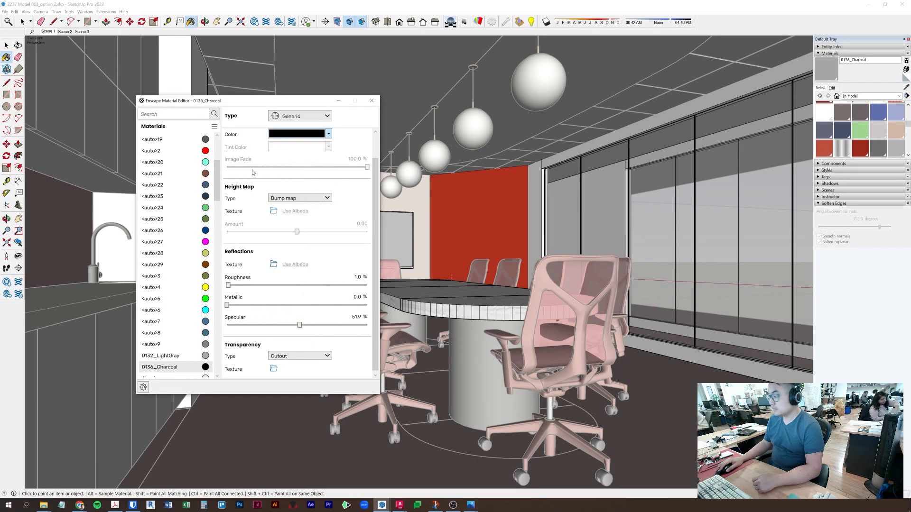
click(371, 101)
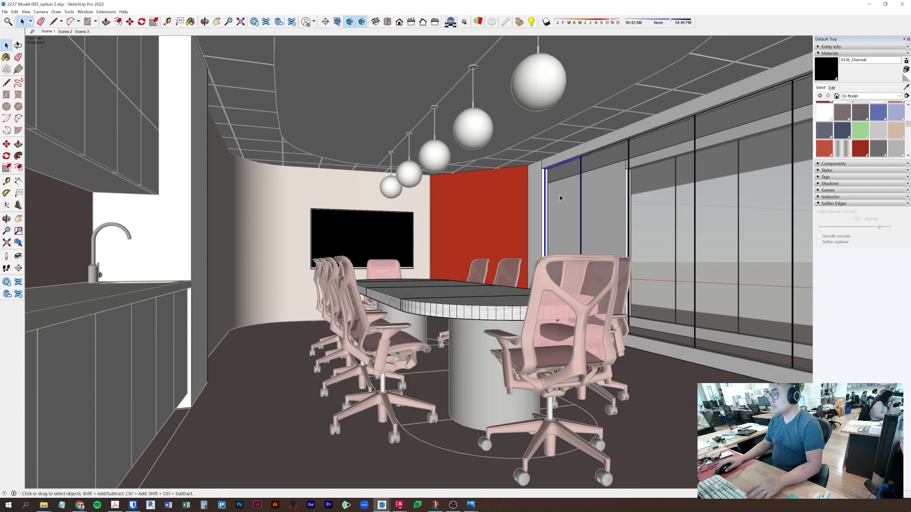
key(space)
key(Escape)
- Bring up the Enscape commands from the Extensions menu
click(102, 94)
click(105, 12)
mouse_move(113, 51)
click(191, 96)
click(106, 12)
key(Escape)
key(Escape)
- Sample the glass partition's edge material and raise its opacity to 87
middle_drag(612, 200, 570, 209)
click(567, 209)
scroll(481, 270, up, 10)
middle_drag(482, 269, 536, 275)
key(b)
alt+click(485, 173)
mouse_move(664, 127)
middle_down()
mouse_move(335, 204)
mouse_move(467, 189)
middle_up()
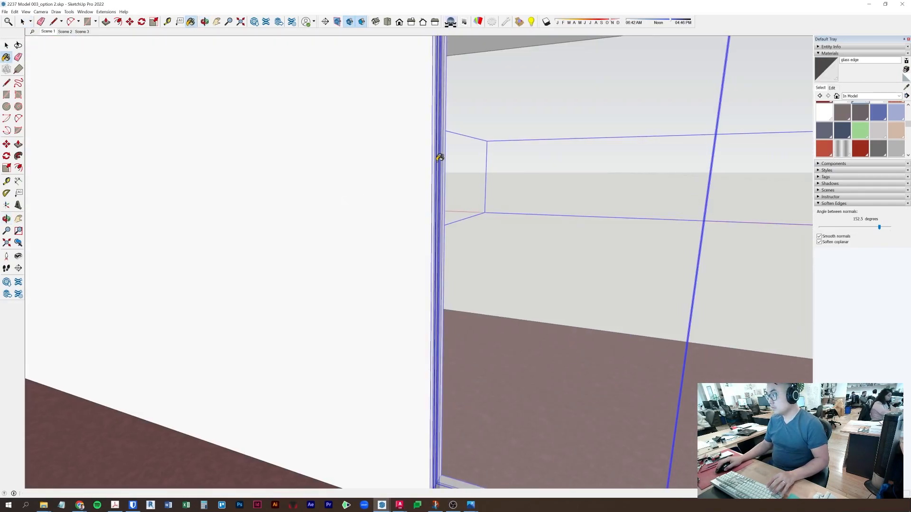
click(831, 88)
drag(838, 193, 864, 192)
- Orbit along the table and jump to Scene 3, looking down on the credenza
key(space)
middle_drag(486, 249, 460, 293)
scroll(504, 272, down, 8)
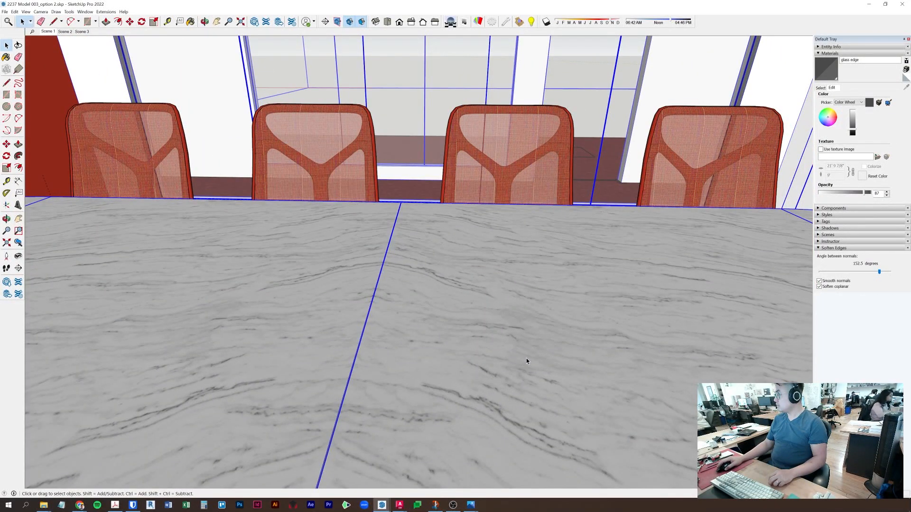
middle_drag(525, 358, 341, 327)
middle_drag(588, 366, 332, 198)
scroll(346, 247, down, 5)
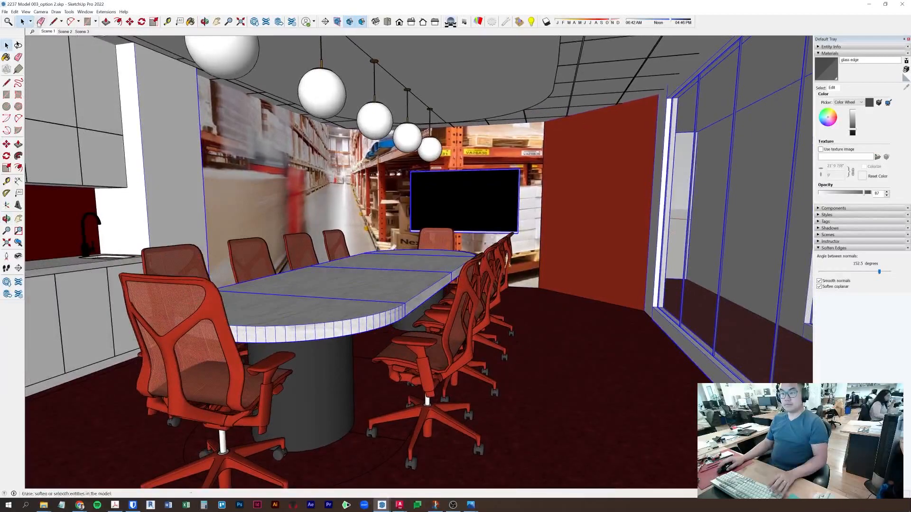
click(82, 31)
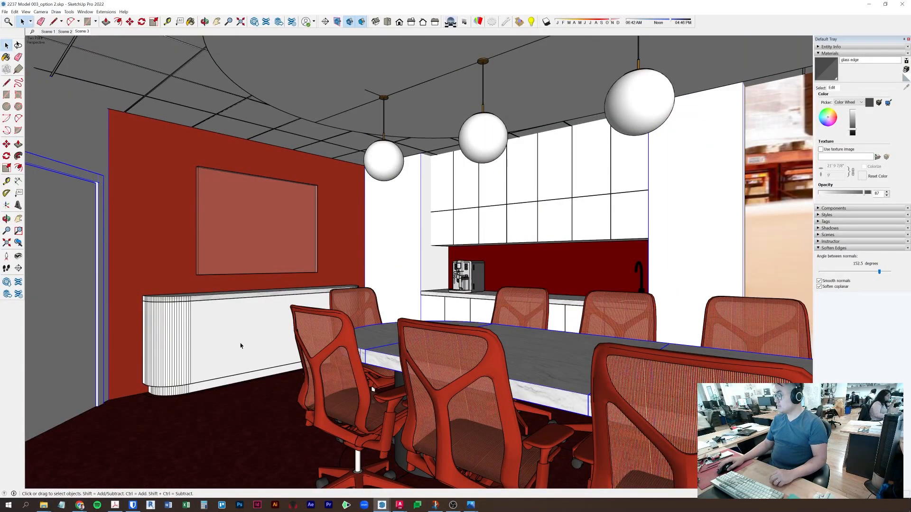
scroll(209, 332, up, 5)
middle_drag(208, 332, 465, 291)
- Scale the credenza's marble countertop from its front edge
click(357, 166)
key(s)
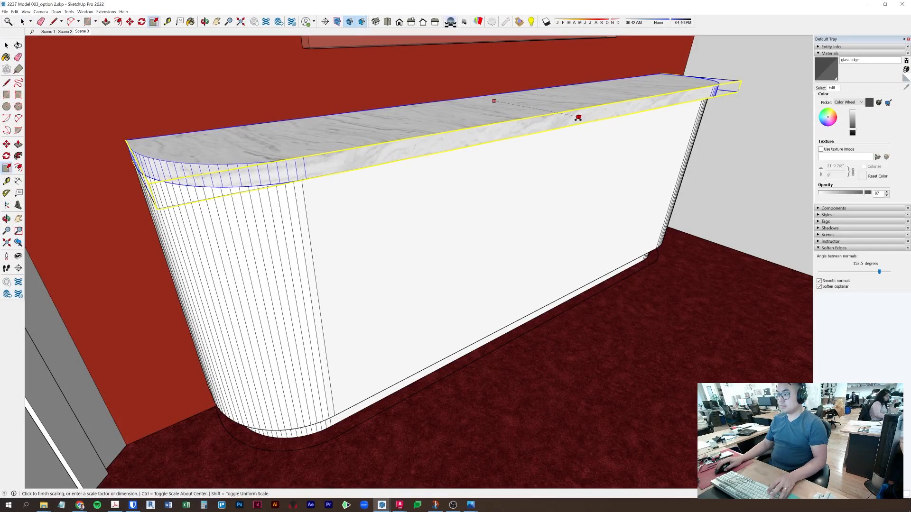
click(145, 180)
key(Escape)
click(575, 116)
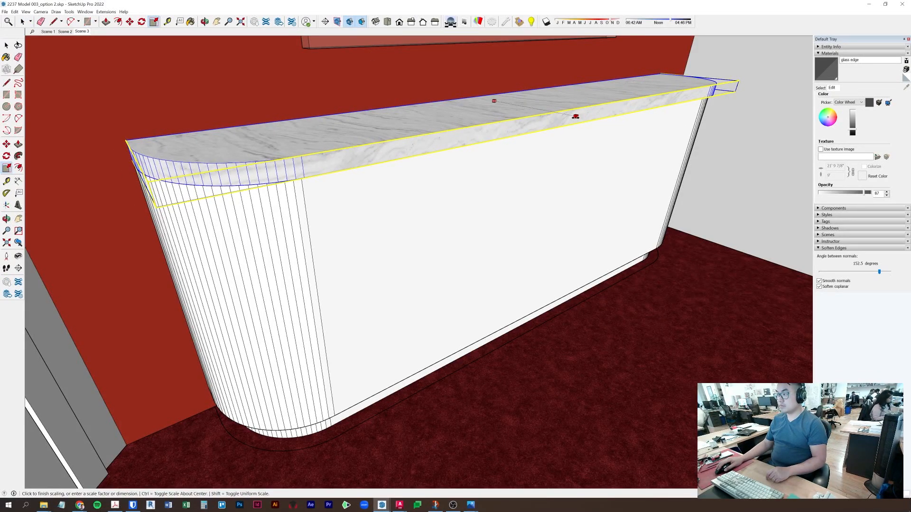
shift+click(578, 118)
middle_drag(688, 93, 339, 124)
key(space)
- Paint the red backsplash white using the model's white material
middle_drag(346, 284, 429, 315)
click(429, 315)
scroll(428, 304, down, 5)
middle_drag(417, 256, 434, 214)
scroll(479, 285, down, 3)
mouse_move(478, 285)
middle_down()
mouse_move(471, 232)
mouse_move(438, 205)
middle_up()
click(906, 87)
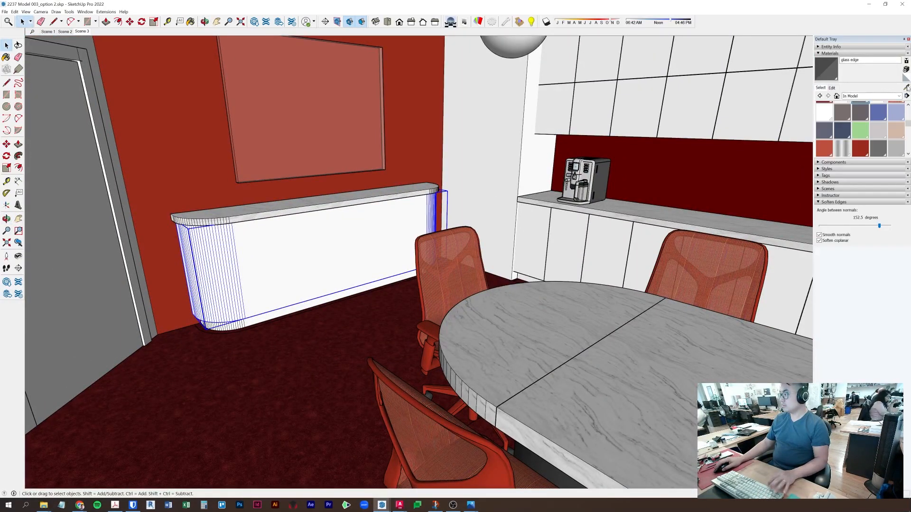
scroll(826, 152, up, 5)
click(878, 111)
click(715, 184)
- Paint the red wall behind the credenza white
middle_drag(664, 190, 474, 199)
key(space)
mouse_move(380, 189)
middle_down()
mouse_move(454, 143)
mouse_move(463, 105)
middle_up()
key(b)
click(463, 105)
key(space)
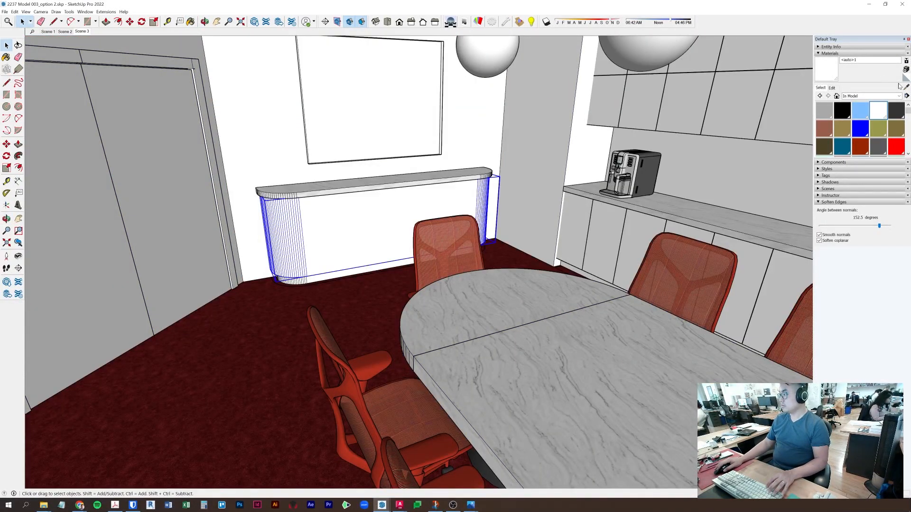
- Sample Nightfall red and paint the credenza body with it
click(448, 236)
click(337, 250)
middle_drag(338, 250, 308, 286)
key(space)
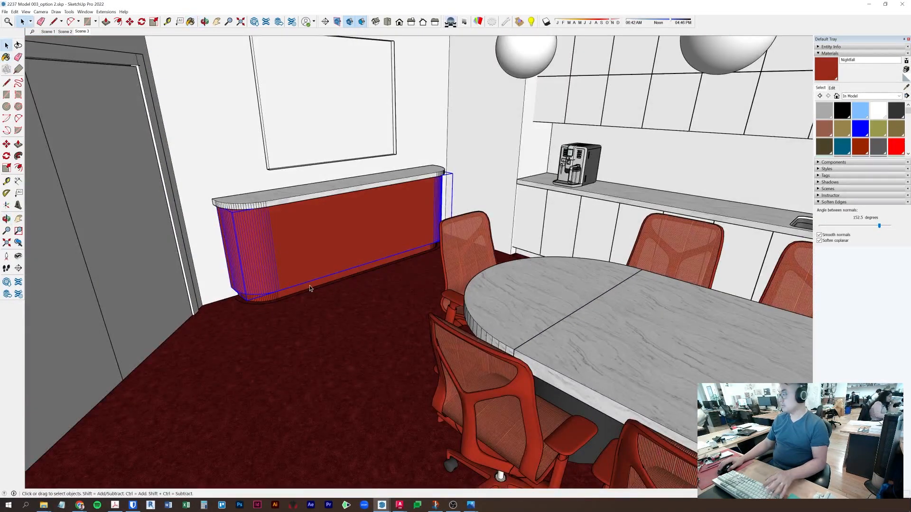
- Make the six lower kitchenette cabinet doors unique and paint them Nightfall red
click(593, 221)
mouse_move(593, 221)
middle_down()
mouse_move(436, 208)
mouse_move(496, 206)
middle_up()
shift+click(524, 211)
shift+click(487, 213)
shift+click(447, 217)
shift+click(363, 219)
shift+click(326, 215)
right_click(325, 214)
click(369, 294)
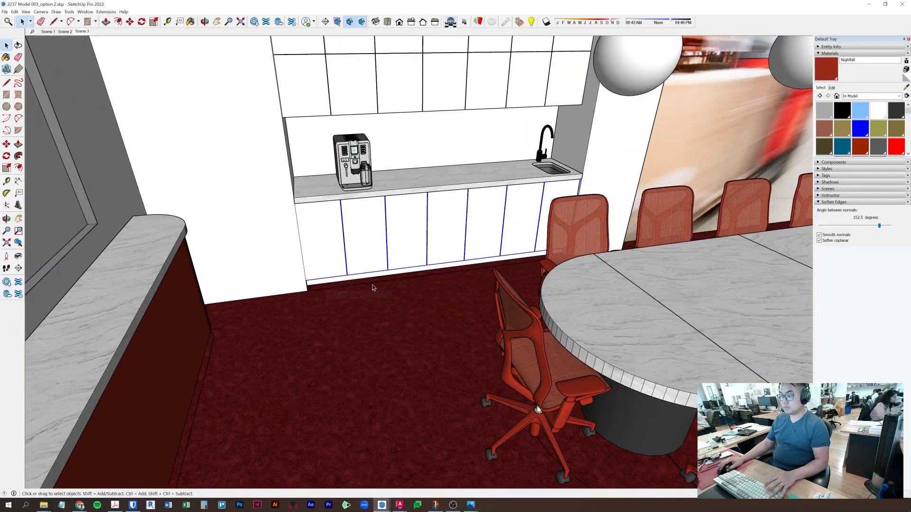
click(550, 231)
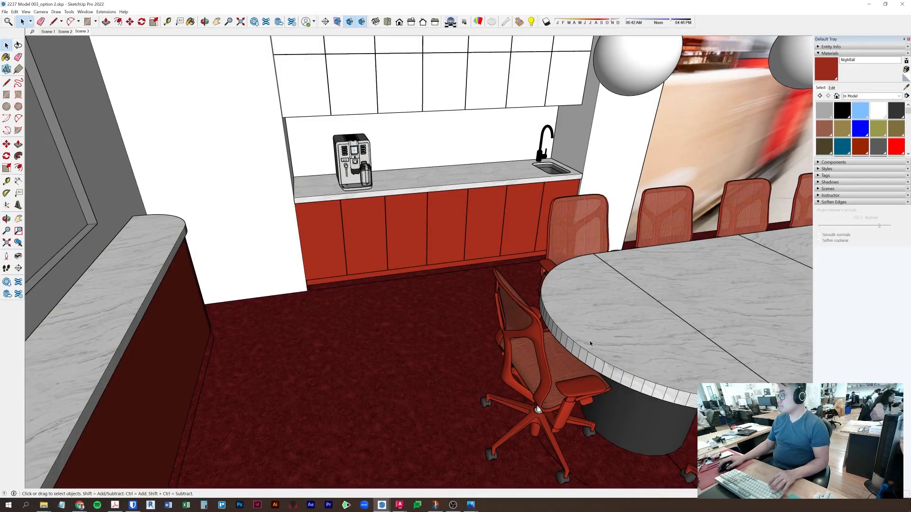
- Undo the red paint so the wall around the double doors is white again
key(space)
mouse_move(551, 231)
middle_down()
mouse_move(462, 258)
mouse_move(576, 275)
mouse_move(601, 231)
mouse_move(571, 204)
mouse_move(579, 150)
middle_up()
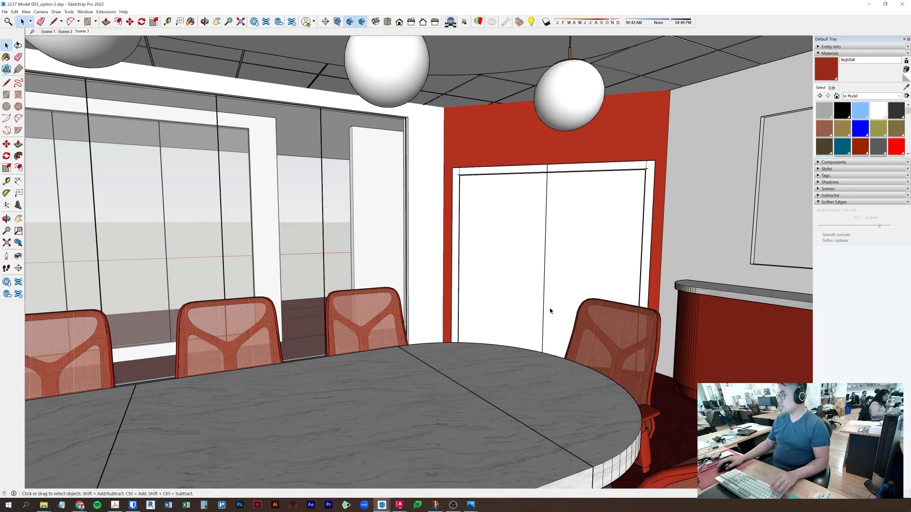
key(ctrl+z)
- Walk and orbit through the room to check the red credenza, kitchenette, table and chairs
middle_drag(395, 283, 79, 252)
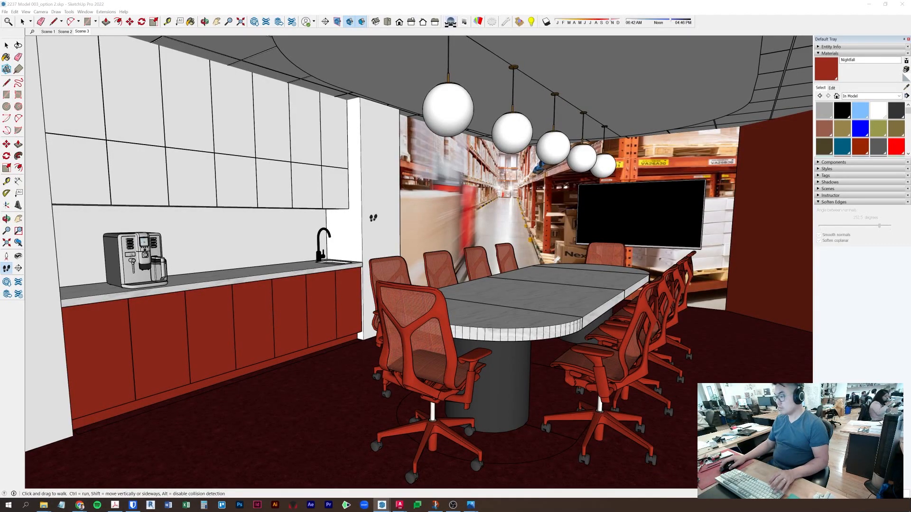
middle_drag(373, 218, 531, 229)
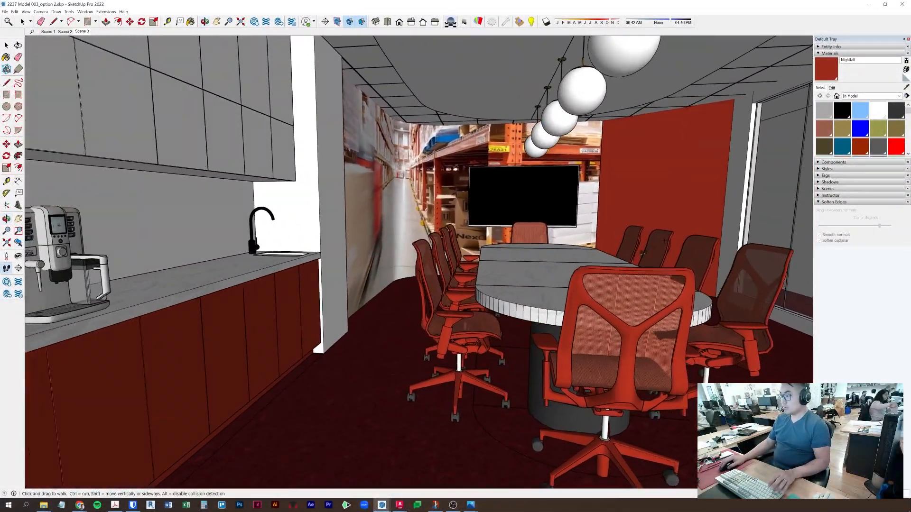
drag(642, 253, 558, 247)
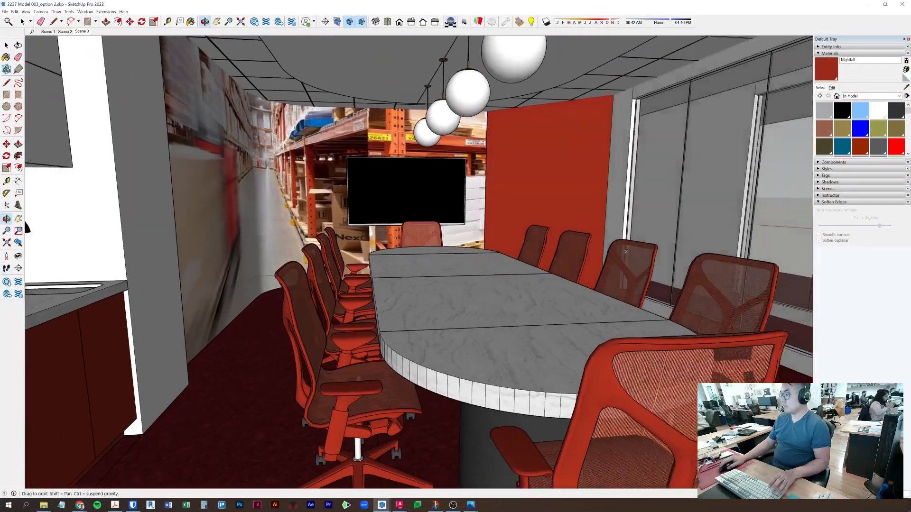
middle_drag(625, 252, 655, 249)
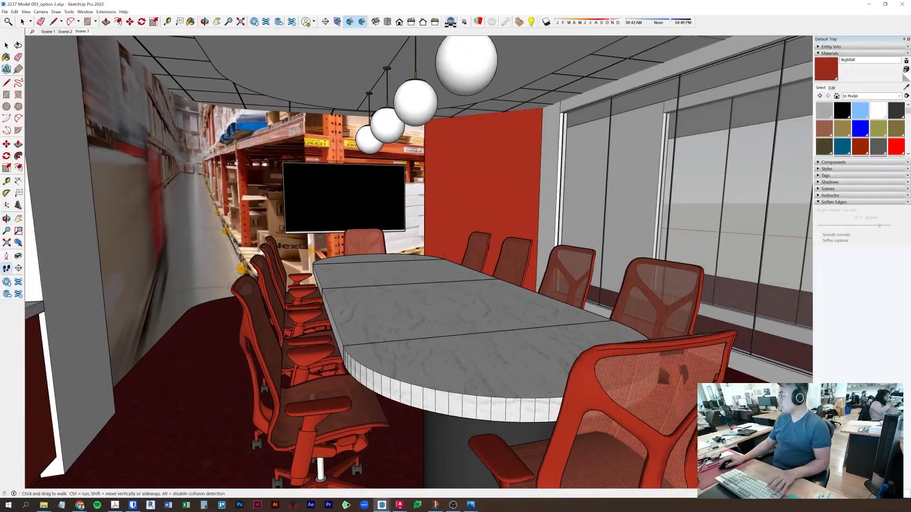
middle_drag(418, 235, 516, 227)
shift+drag(517, 228, 258, 195)
drag(573, 349, 503, 274)
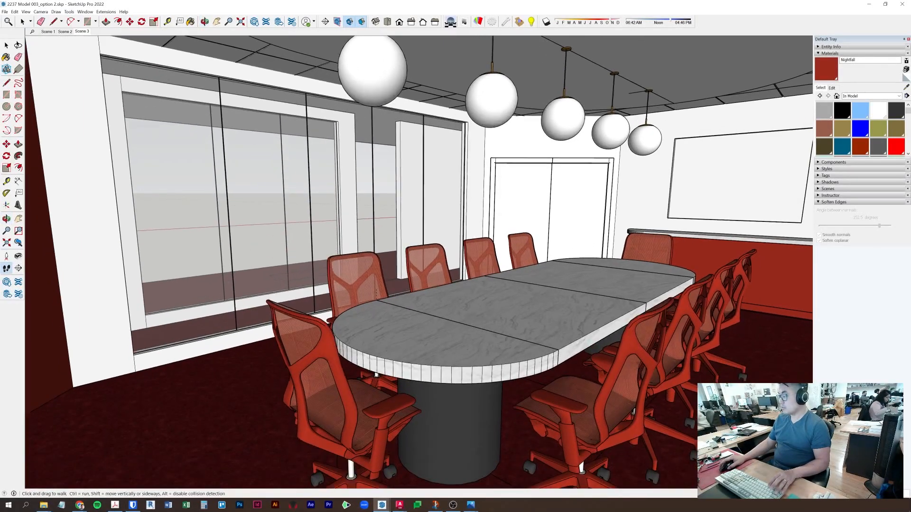
middle_drag(444, 237, 544, 231)
scroll(618, 244, up, 10)
scroll(617, 246, down, 10)
drag(543, 231, 634, 234)
drag(368, 265, 380, 266)
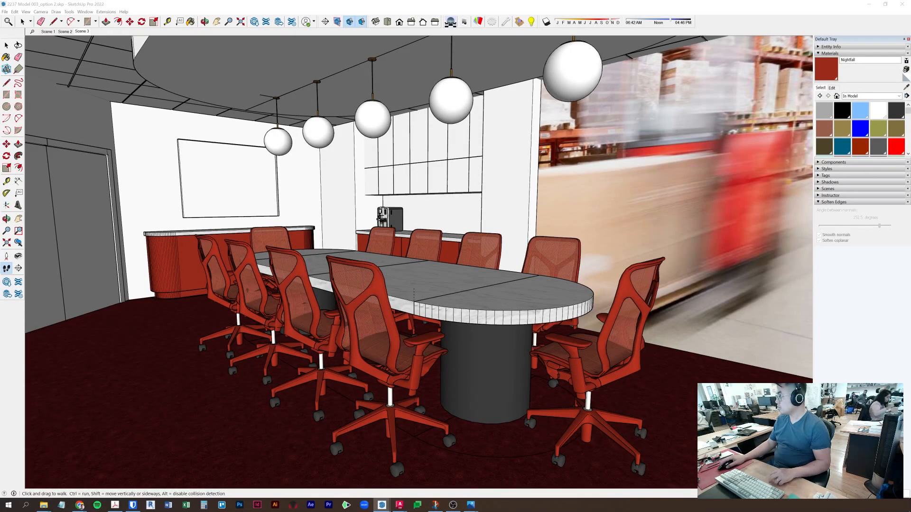
- Run an Enscape command from Extensions, then orbit from the kitchenette along the table
click(106, 12)
mouse_move(118, 51)
click(202, 66)
middle_drag(292, 241, 451, 240)
scroll(456, 242, up, 8)
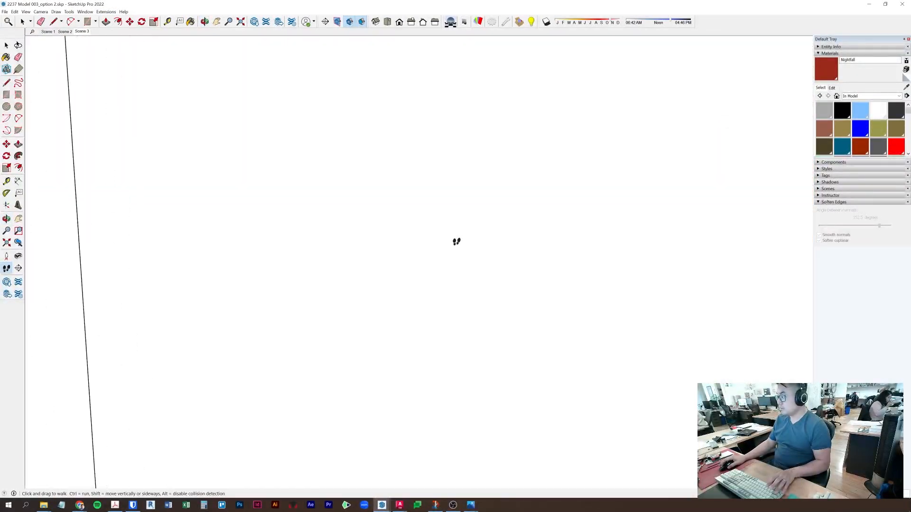
scroll(456, 242, down, 8)
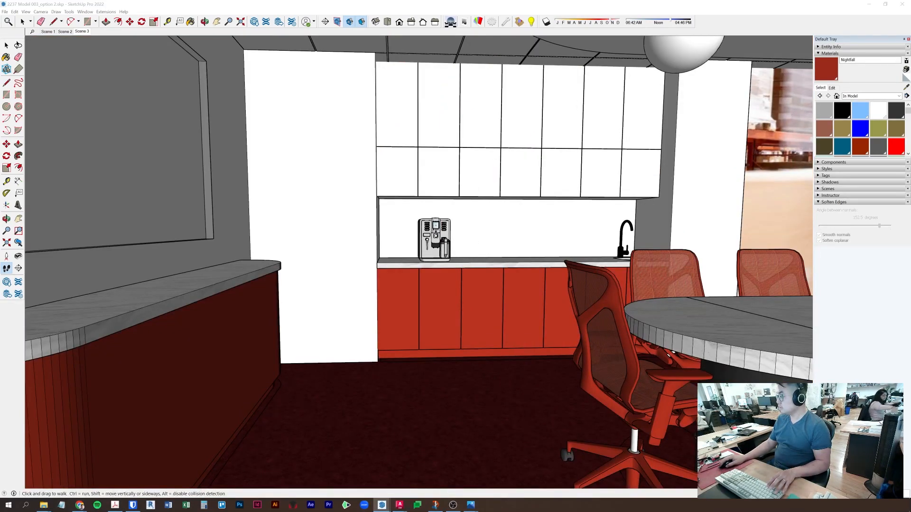
middle_drag(456, 242, 549, 243)
drag(549, 242, 638, 239)
drag(544, 299, 384, 335)
scroll(536, 281, up, 3)
scroll(538, 282, down, 3)
- Orbit around the conference table toward the glass wall and the red wall end
middle_drag(538, 281, 768, 258)
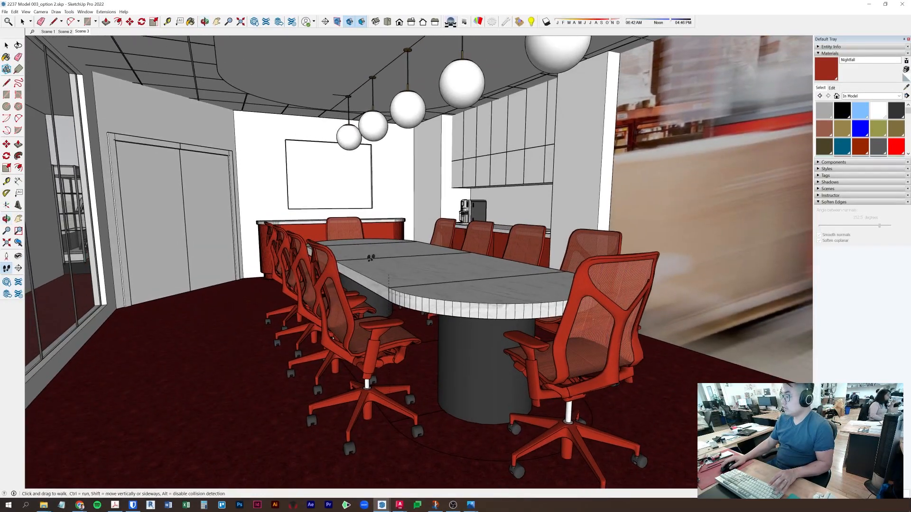
middle_drag(434, 276, 664, 268)
middle_drag(323, 267, 516, 276)
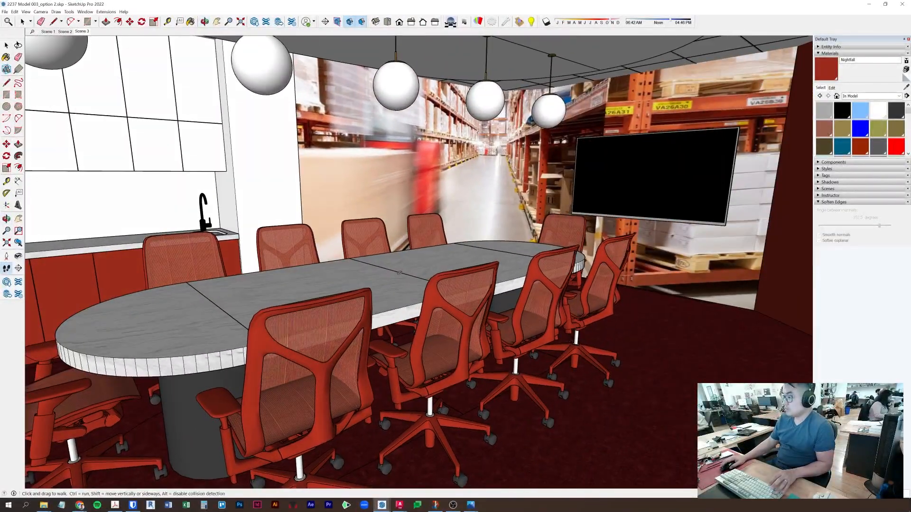
middle_drag(436, 345, 638, 335)
scroll(562, 254, down, 3)
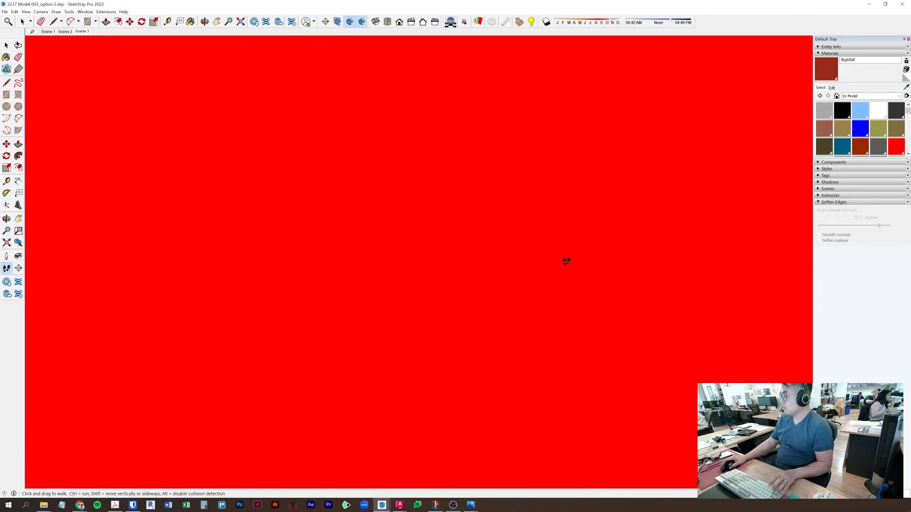
scroll(566, 261, up, 4)
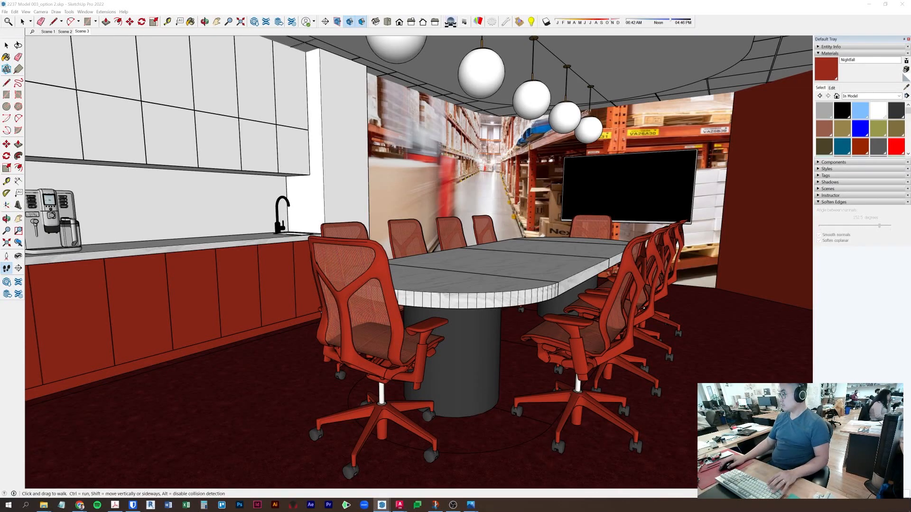
key(space)
scroll(386, 309, down, 10)
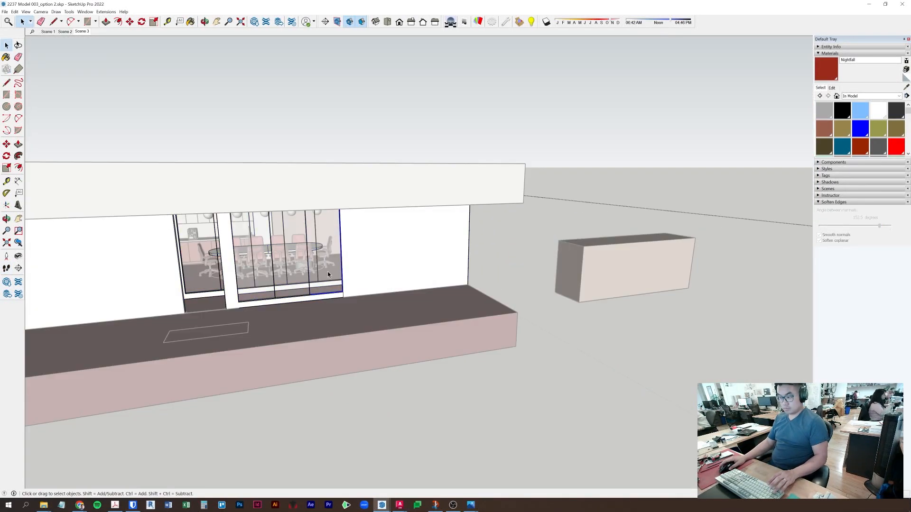
- Paste the panel component onto the platform and create a new material from sampled PDM Abstracta Glass
key(ctrl+v)
click(464, 320)
key(space)
right_click(482, 263)
click(499, 306)
key(b)
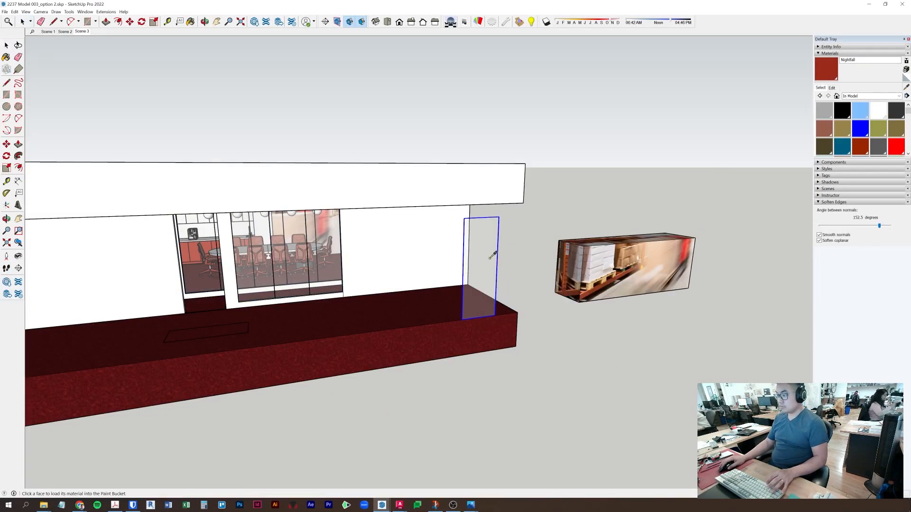
alt+click(466, 271)
click(906, 69)
key(Return)
- Paint the panel component with the new dark material
key(space)
double_click(484, 269)
key(b)
click(484, 249)
key(space)
- Scale the panel, stretching it to the left and upward to the top edge
key(s)
click(465, 272)
key(Escape)
scroll(436, 284, up, 8)
middle_drag(729, 250, 635, 251)
click(636, 251)
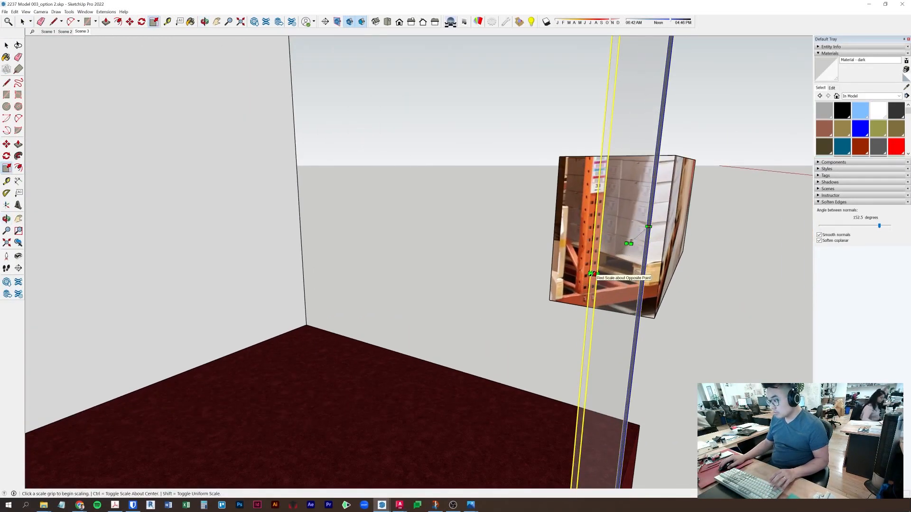
scroll(569, 294, down, 8)
middle_drag(431, 345, 593, 351)
click(388, 365)
scroll(687, 276, up, 4)
middle_drag(706, 278, 683, 266)
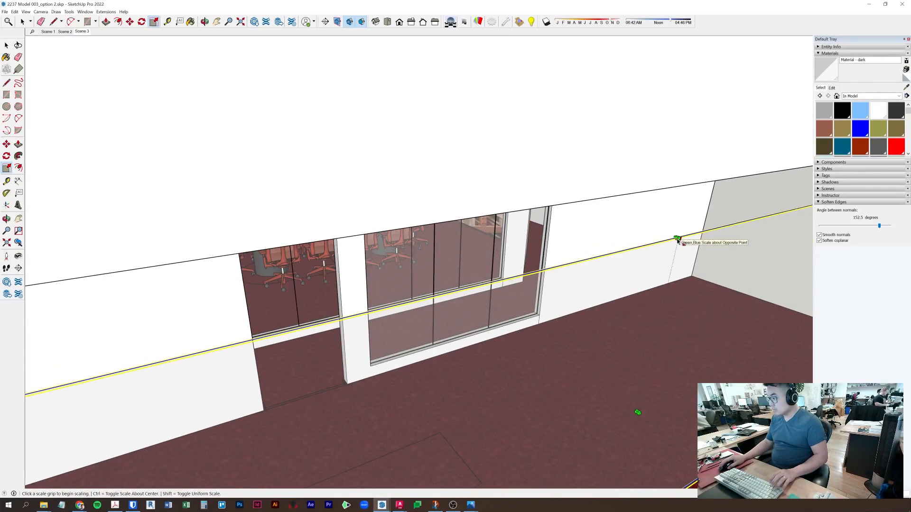
scroll(678, 239, up, 3)
click(678, 239)
scroll(634, 194, down, 3)
- Darken the panel material to black with opacity 80
click(636, 183)
click(831, 88)
key(b)
click(832, 87)
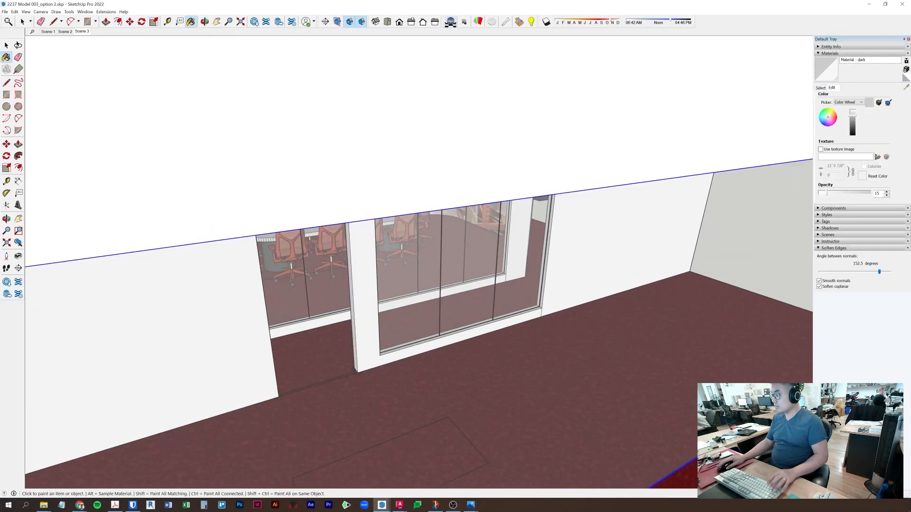
click(852, 135)
click(855, 194)
click(859, 193)
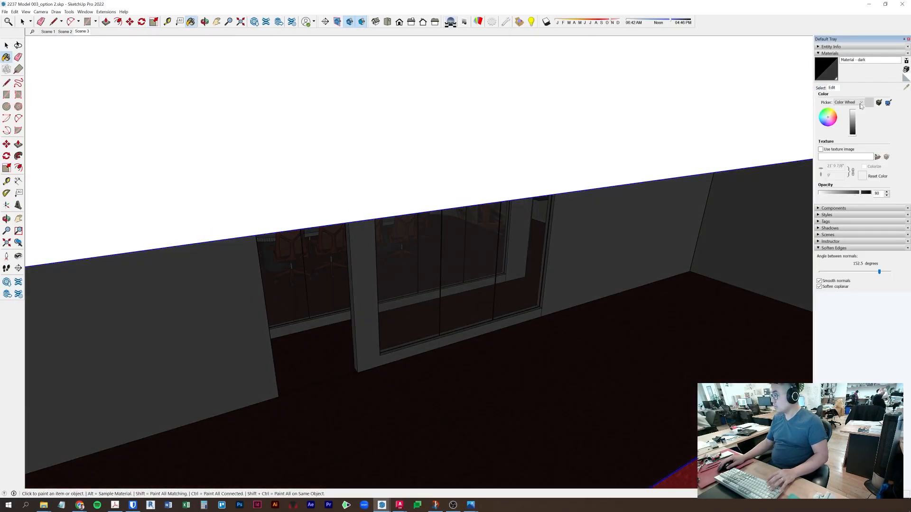
- Select the dark panel and nearby walls, moving between Scene 1 and Scene 2
click(48, 33)
key(space)
triple_click(636, 220)
scroll(635, 221, down, 5)
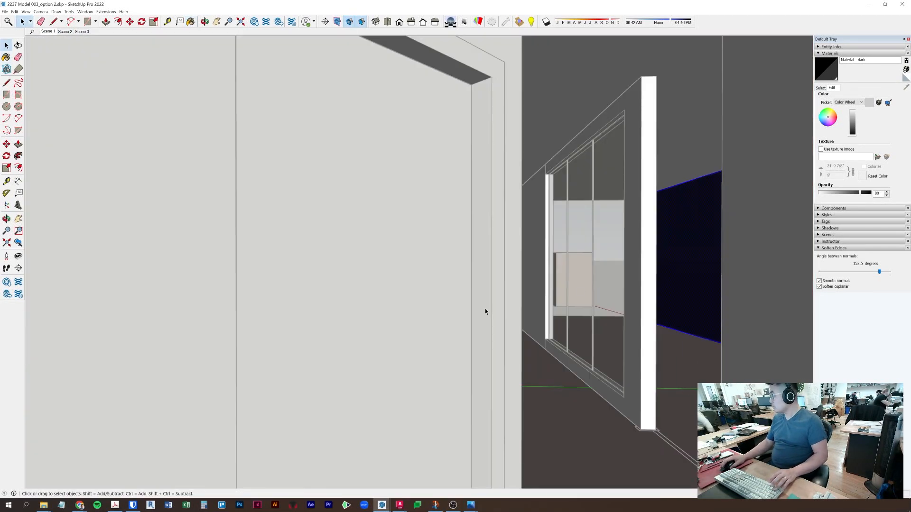
scroll(580, 291, down, 10)
right_click(414, 266)
click(441, 307)
middle_drag(441, 308, 512, 242)
click(48, 32)
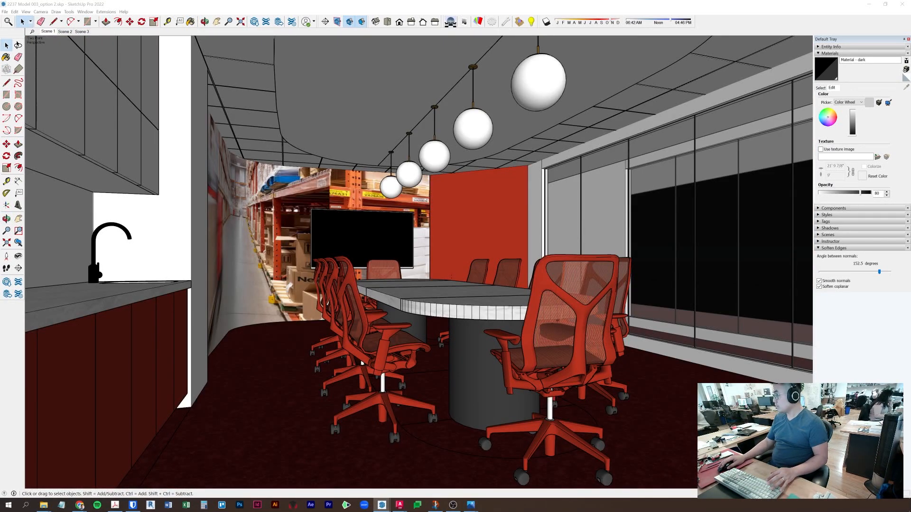
click(65, 32)
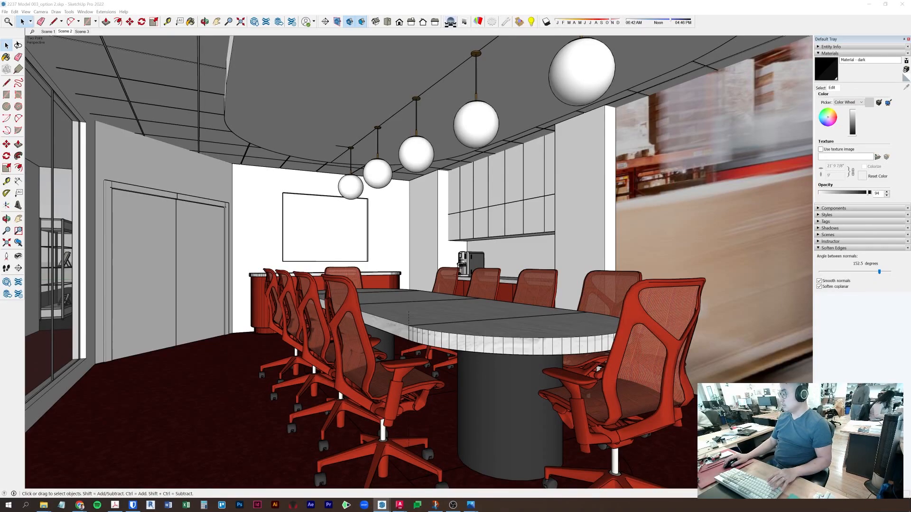
- Lighten the dark material to full white with opacity 95
drag(852, 135, 852, 111)
drag(881, 194, 869, 196)
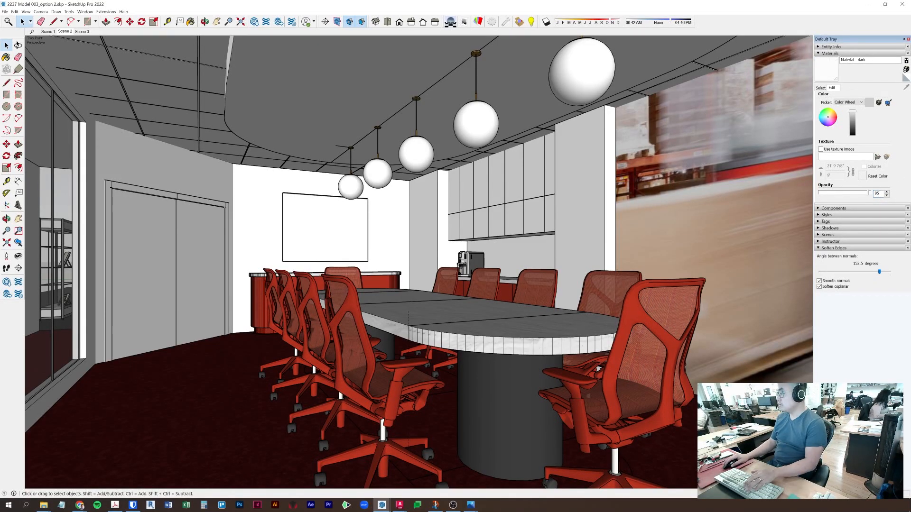
text(95)
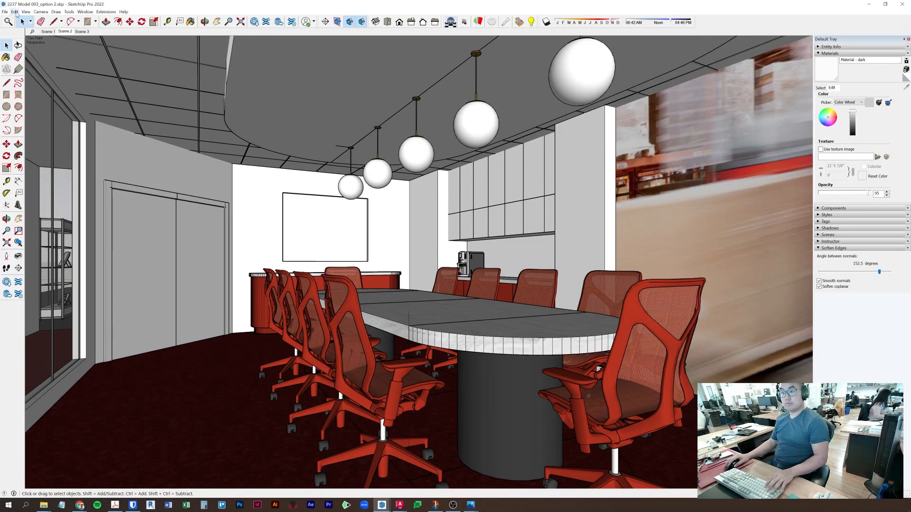
- Open Enscape's Video Editor and bring it to the front
click(106, 12)
mouse_move(112, 50)
click(185, 50)
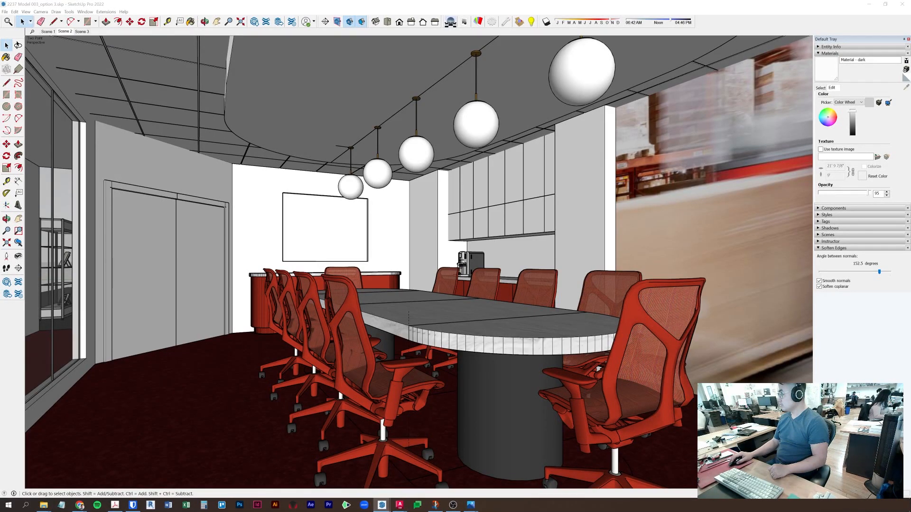
key(alt+Tab)
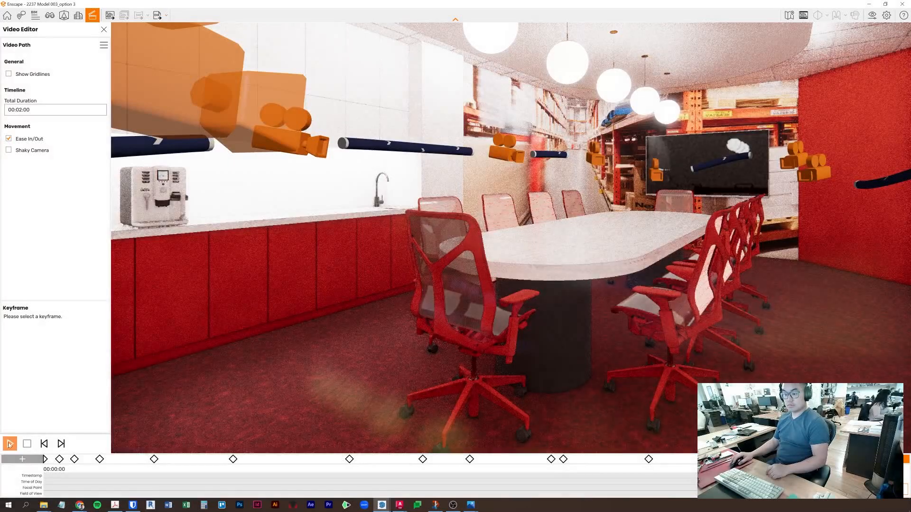
- Play the conference-room video path preview, then drag the Enscape window aside
click(10, 444)
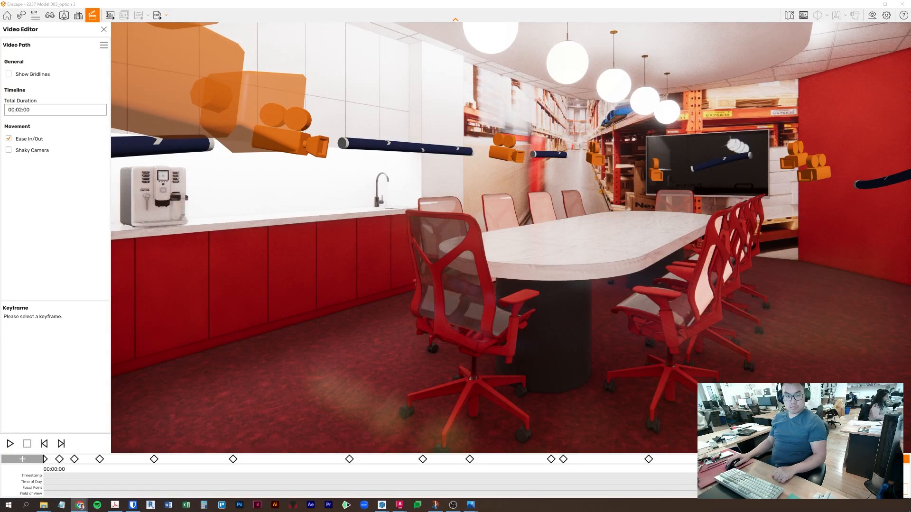
mouse_move(347, 6)
mouse_down()
mouse_move(644, 163)
mouse_move(910, 176)
mouse_up()
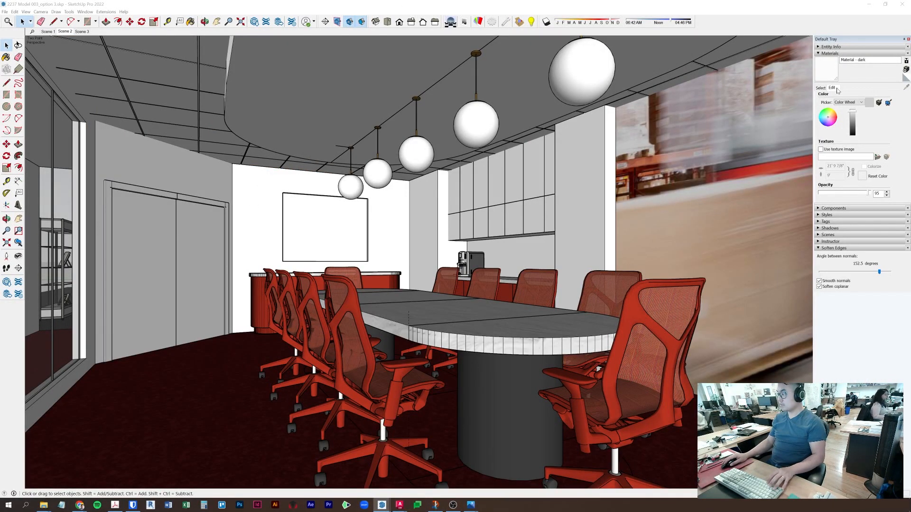
- Back in SketchUp, move the selected dark slabs a set distance along the red axis
click(114, 6)
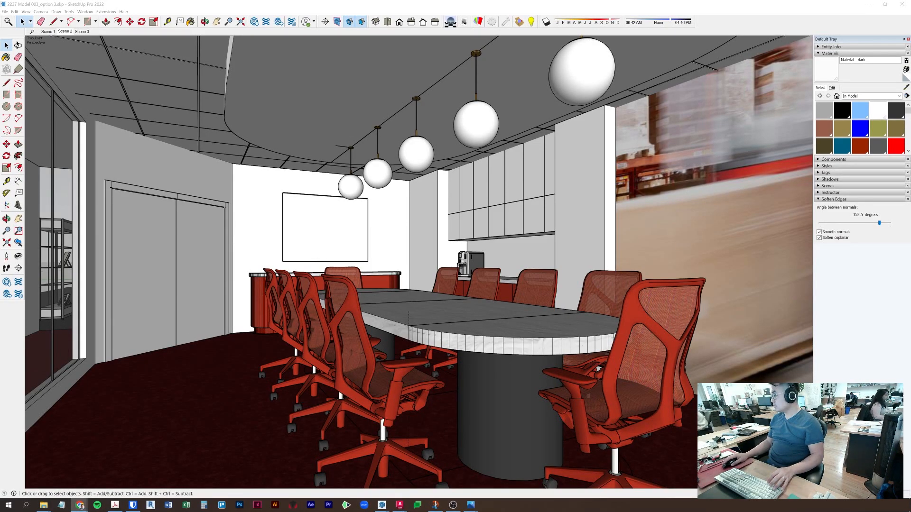
key(alt+Tab)
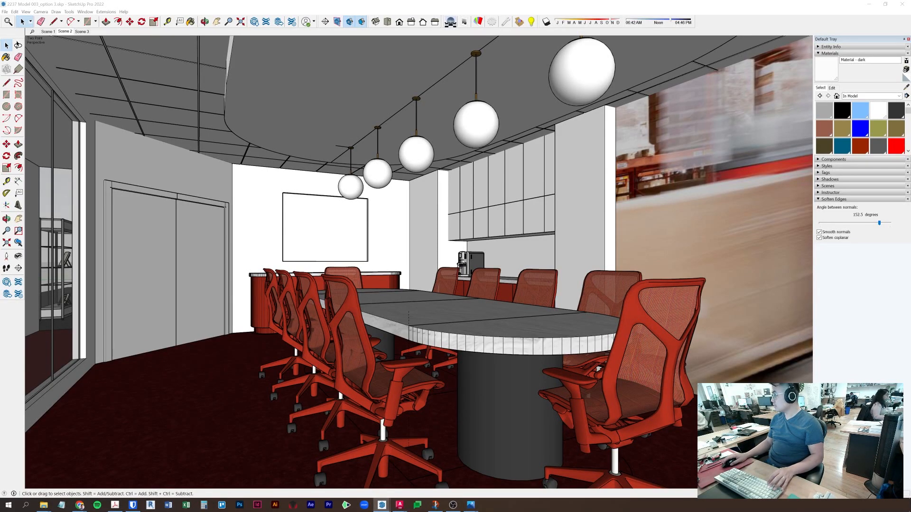
scroll(425, 421, down, 15)
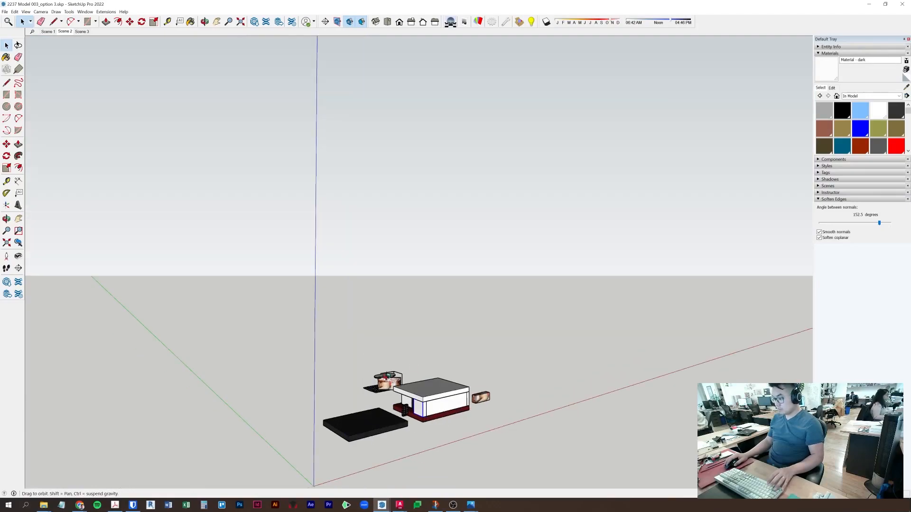
key(m)
click(403, 446)
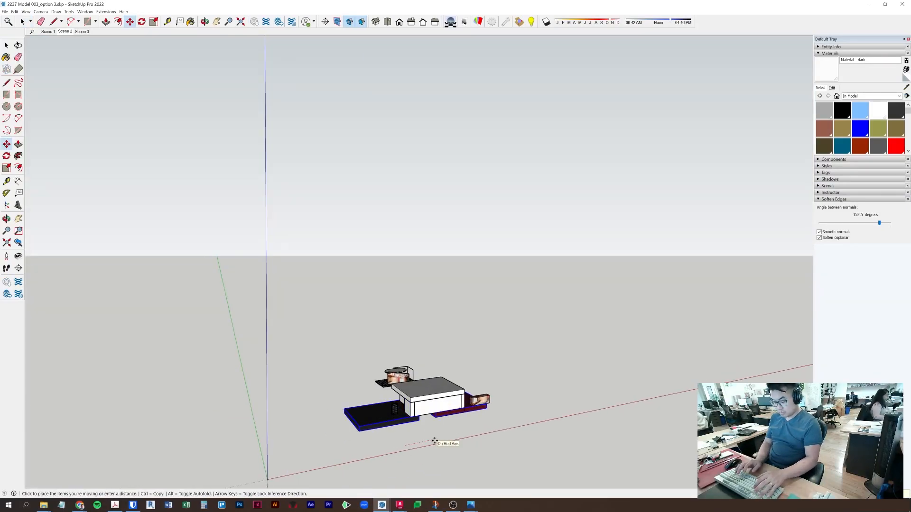
key(Return)
key(space)
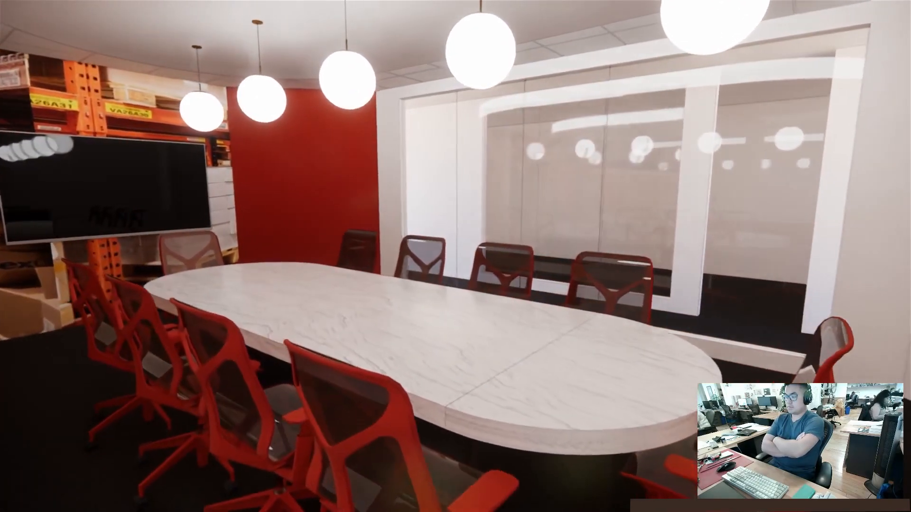
- Watch the walkthrough video to the end, close the player, and orbit the SketchUp model
mouse_move(450, 164)
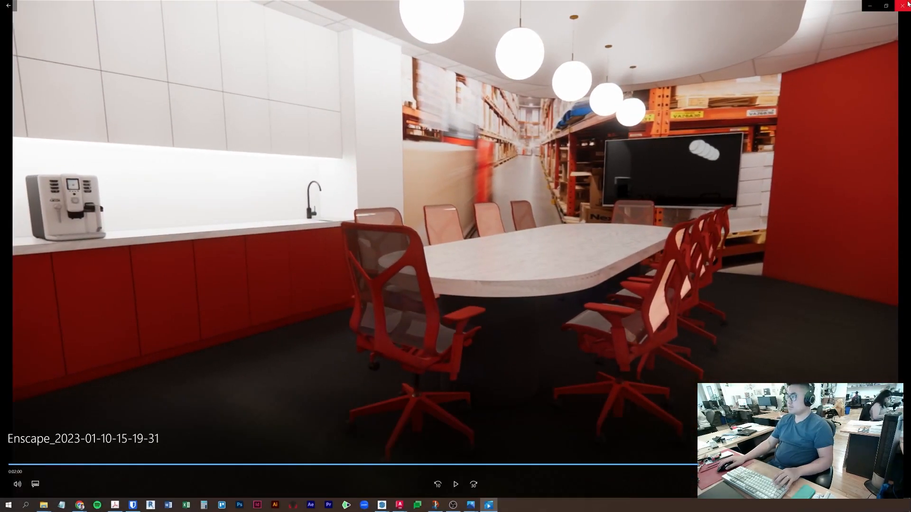
click(902, 4)
middle_drag(303, 370, 414, 404)
- Sample the chairs' Intercept Nightfall material and open it in Enscape's Material Editor
scroll(455, 309, up, 10)
middle_drag(458, 307, 806, 138)
key(b)
alt+click(467, 285)
click(106, 12)
mouse_move(114, 51)
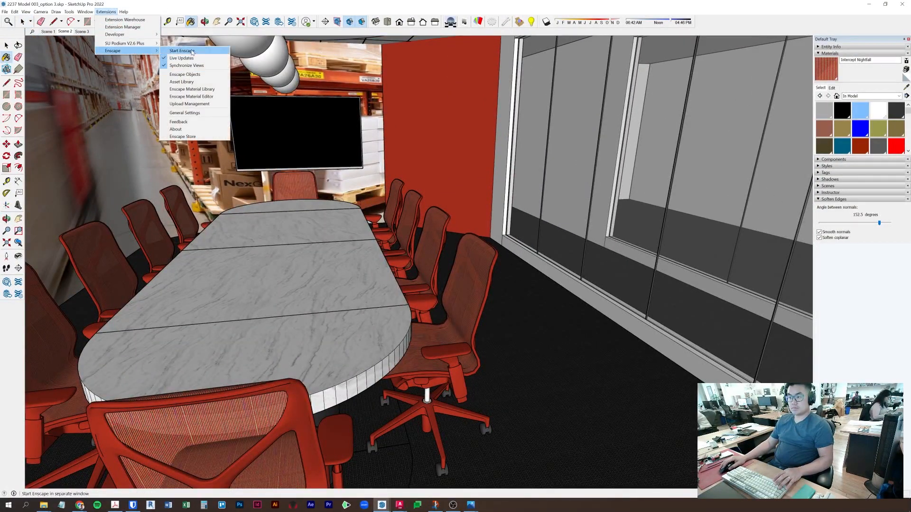
click(192, 97)
- Set Intercept Nightfall's Refractive Index to 1.00 and Specular to 1%
scroll(321, 350, down, 2)
scroll(322, 350, down, 1)
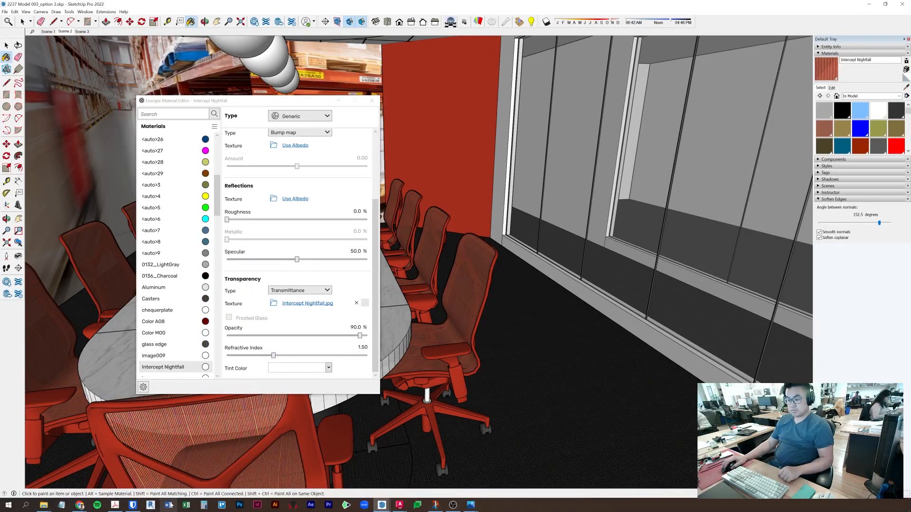
drag(274, 355, 218, 358)
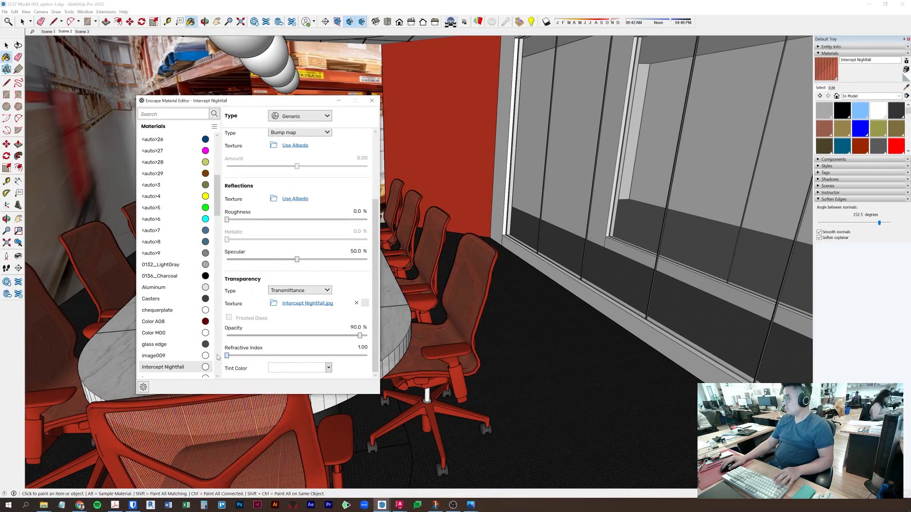
scroll(304, 343, up, 2)
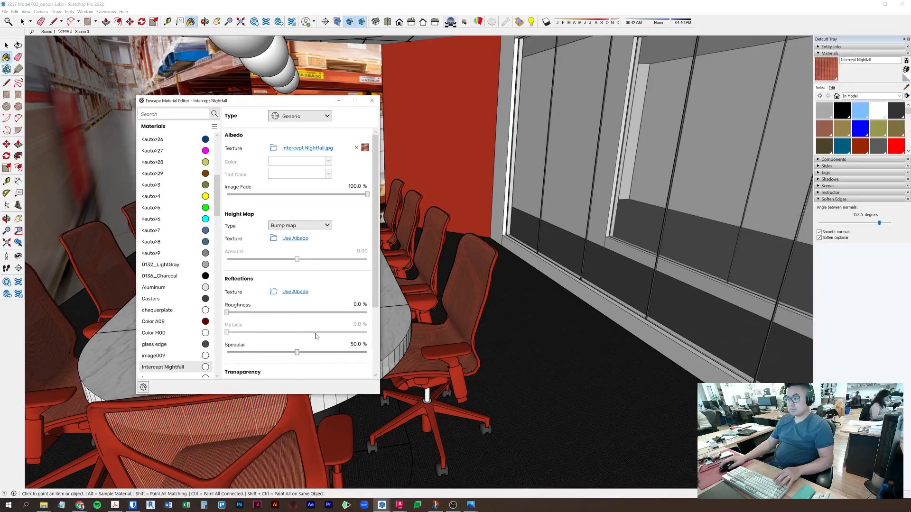
scroll(326, 334, down, 1)
drag(297, 336, 224, 336)
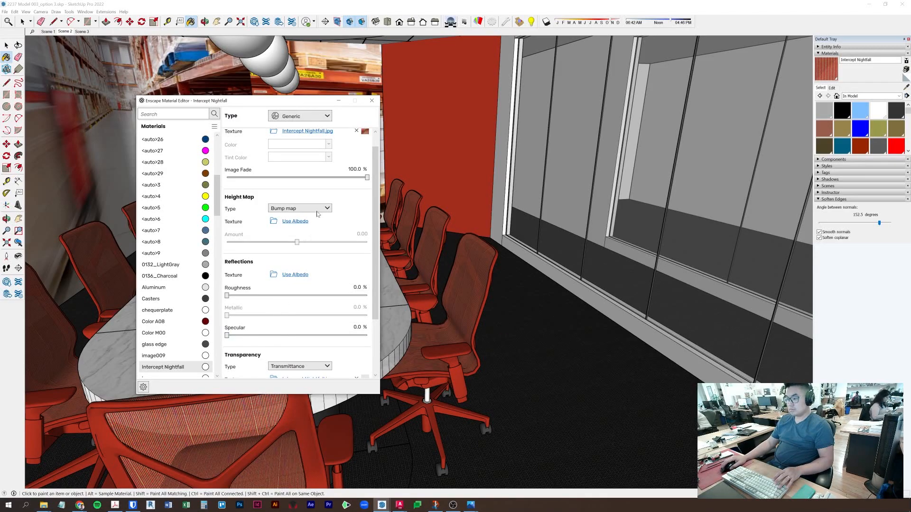
scroll(354, 154, up, 1)
scroll(343, 296, down, 1)
drag(227, 335, 228, 335)
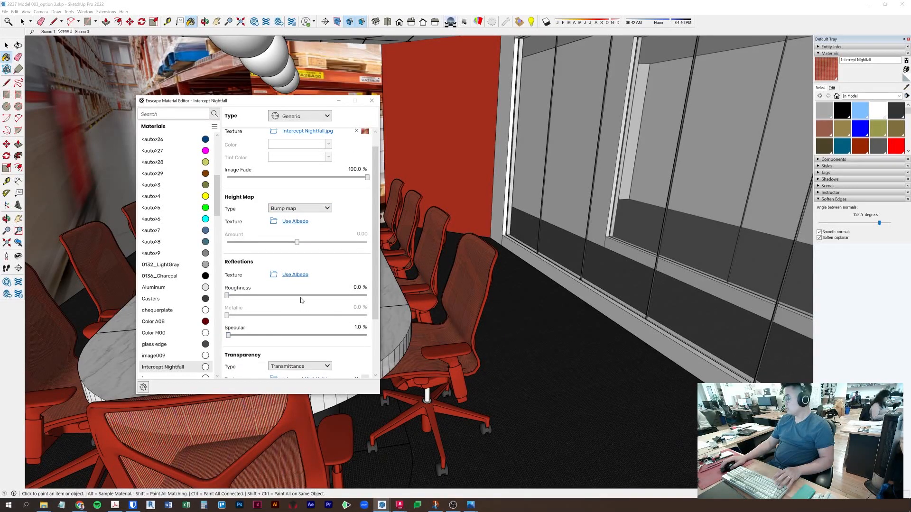
scroll(365, 170, up, 1)
- Set the Intercept Nightfall opacity to 92 in the Materials tray
click(832, 87)
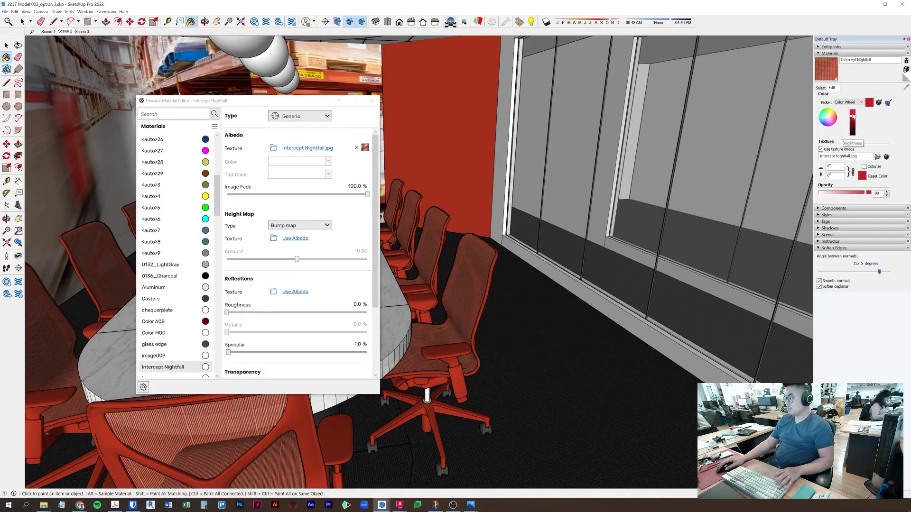
click(867, 193)
drag(868, 194, 869, 194)
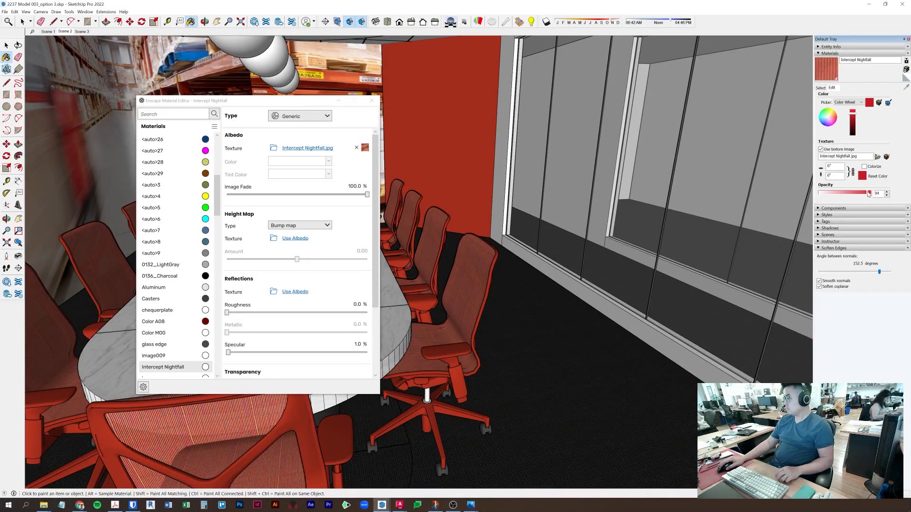
text(92)
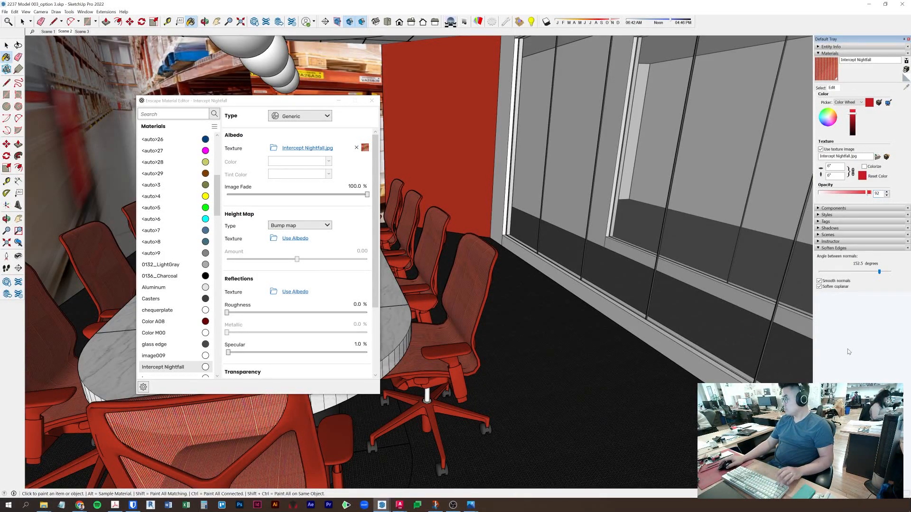
key(alt+Tab)
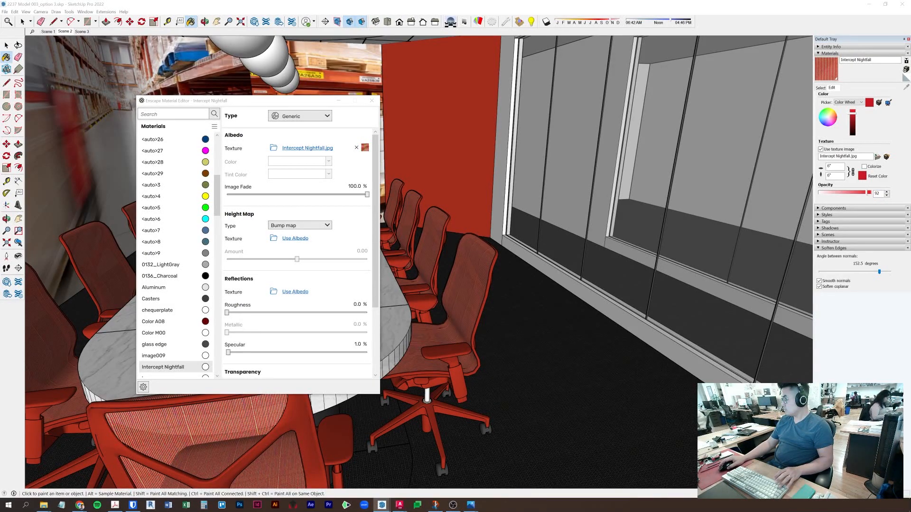
drag(247, 101, 337, 85)
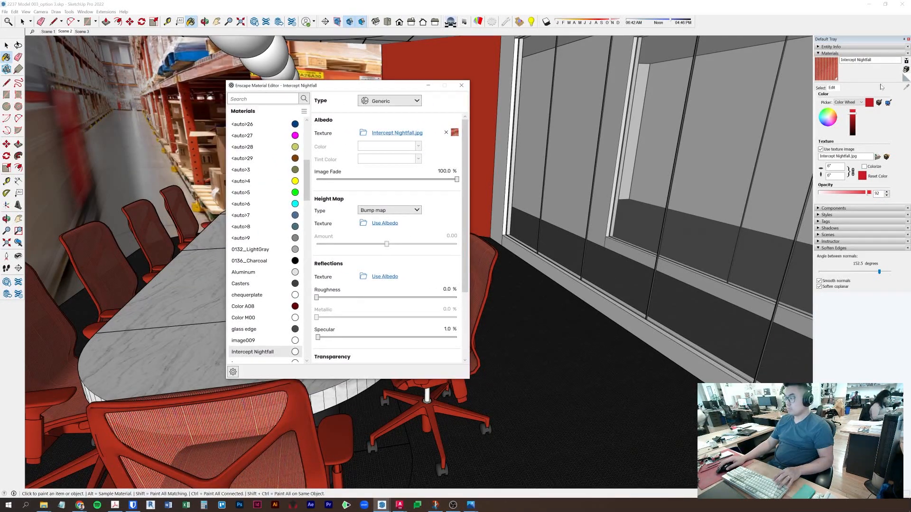
- Reverse the faces of the chair's seat-and-back mesh
click(461, 86)
key(space)
double_click(462, 288)
double_click(462, 287)
triple_click(462, 290)
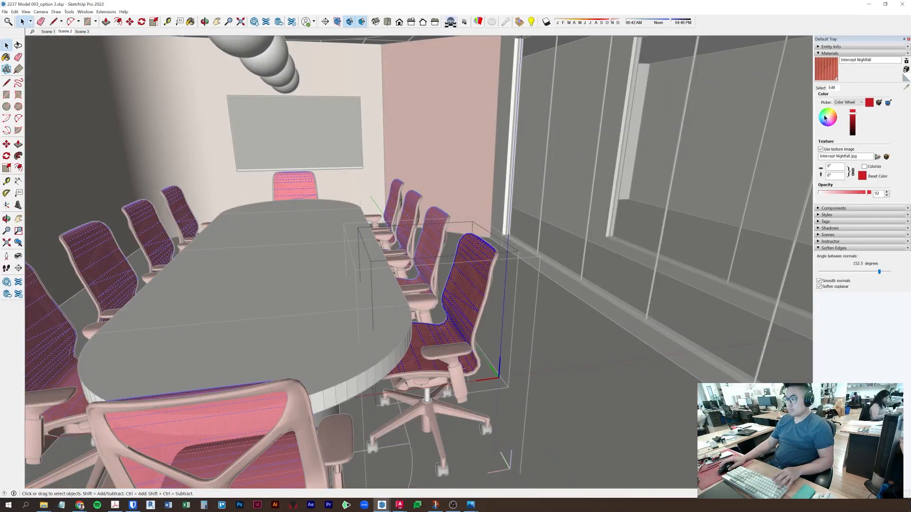
right_click(476, 283)
click(504, 364)
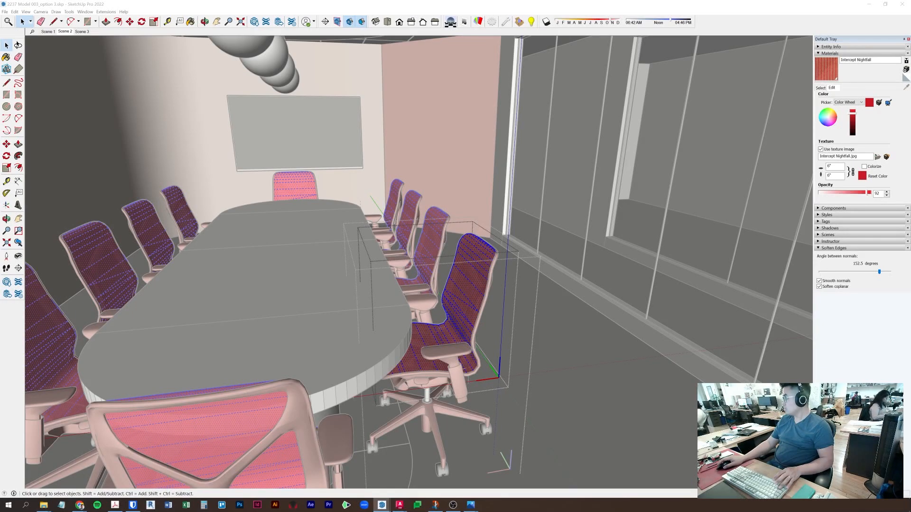
- Set the Intercept Nightfall opacity to 94
drag(880, 194, 844, 198)
text(95)
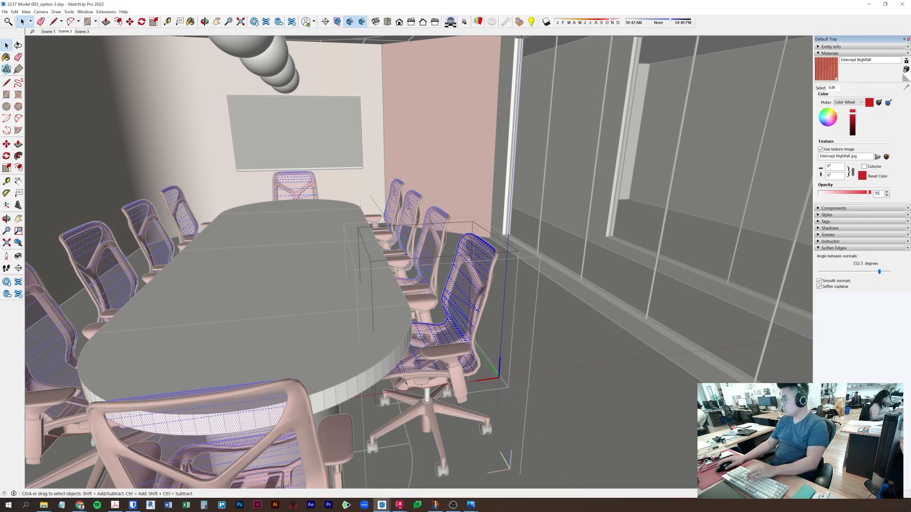
key(BackSpace)
text(4)
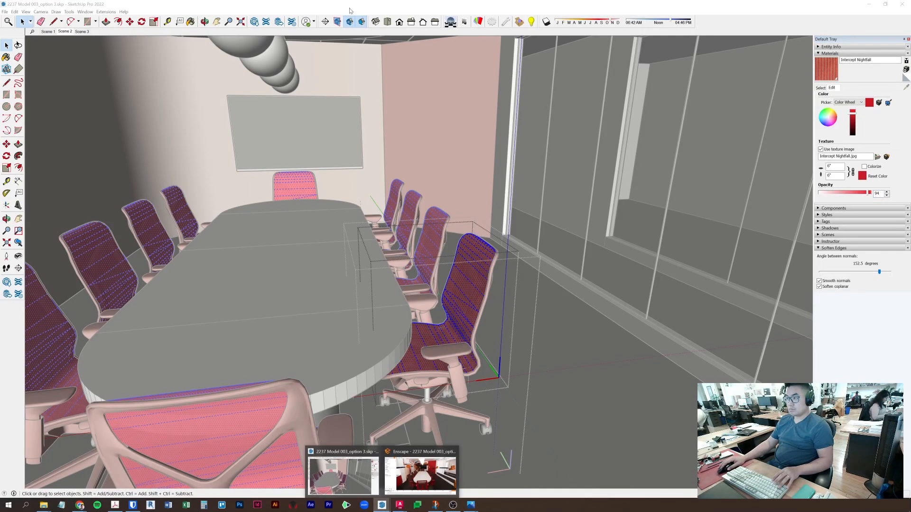
click(105, 11)
- Set the Intercept Nightfall fabric's Enscape roughness to 7.1% and specular to 2.4%
mouse_move(121, 50)
click(192, 98)
key(b)
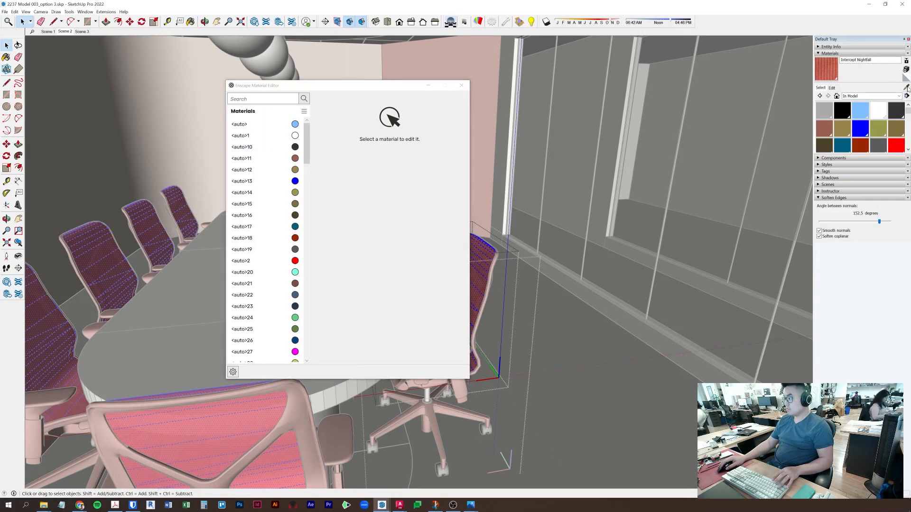
scroll(446, 338, down, 4)
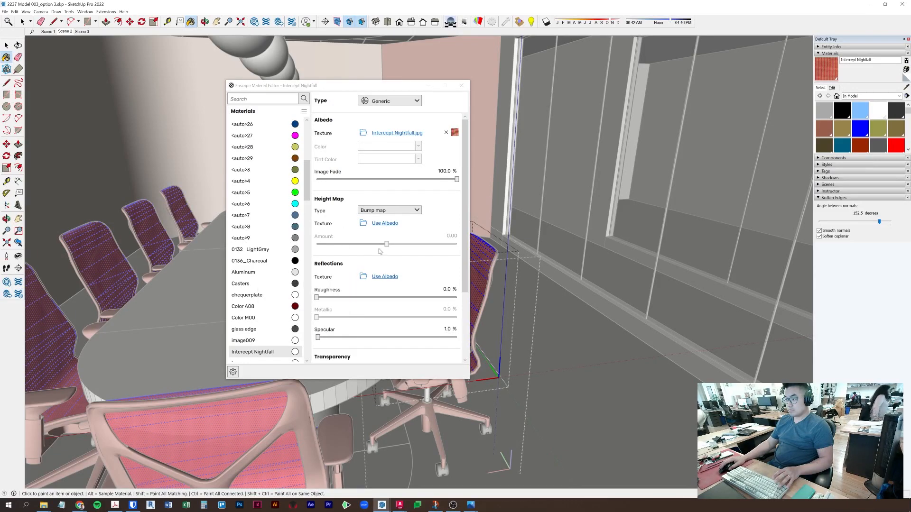
scroll(446, 271, down, 1)
drag(316, 340, 373, 341)
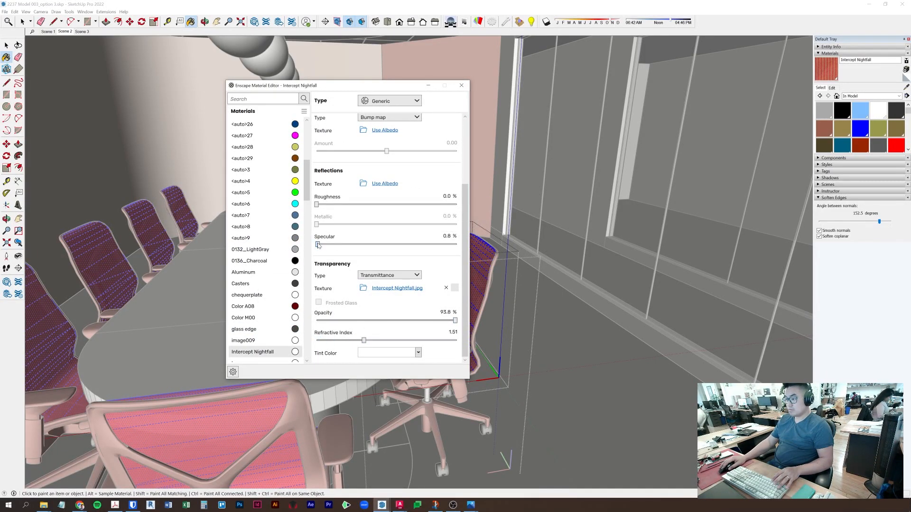
drag(375, 247, 326, 280)
scroll(350, 236, up, 3)
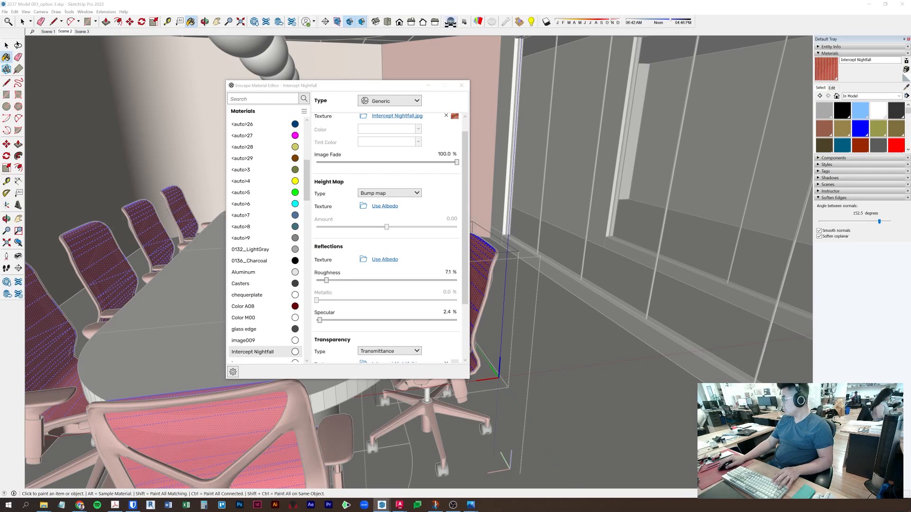
- Shift the fabric colour to a deeper red and set its opacity to 95
click(831, 88)
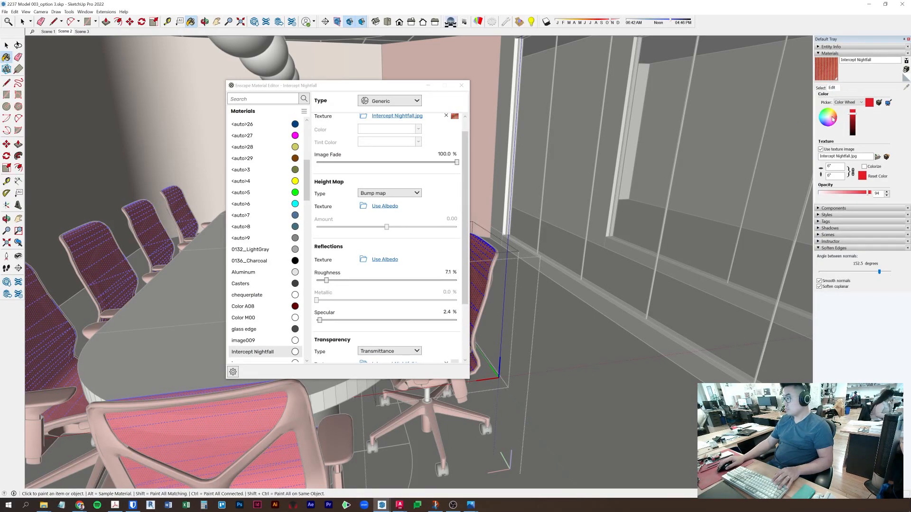
mouse_move(838, 120)
mouse_down()
mouse_move(829, 119)
mouse_move(838, 120)
mouse_up()
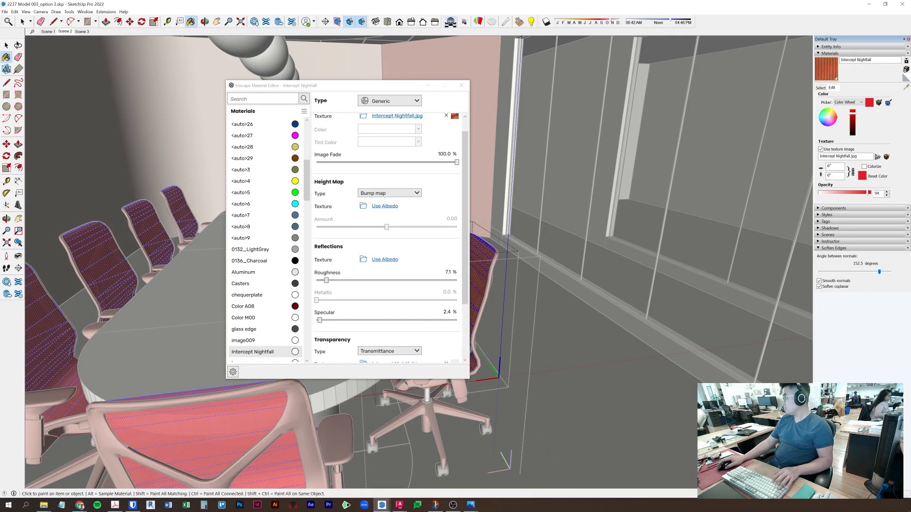
text(95)
key(Return)
key(Return)
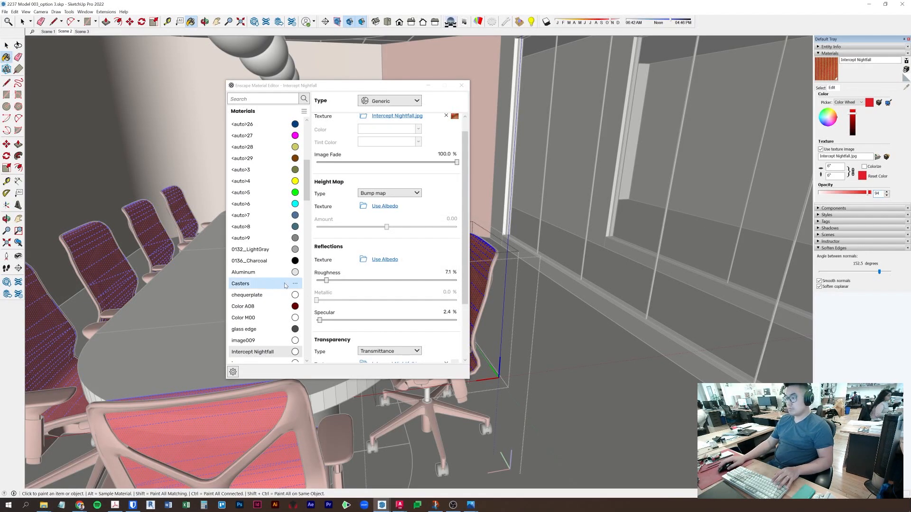
- Reverse the faces of the fabric meshes on two chairs
click(461, 85)
key(space)
right_click(469, 269)
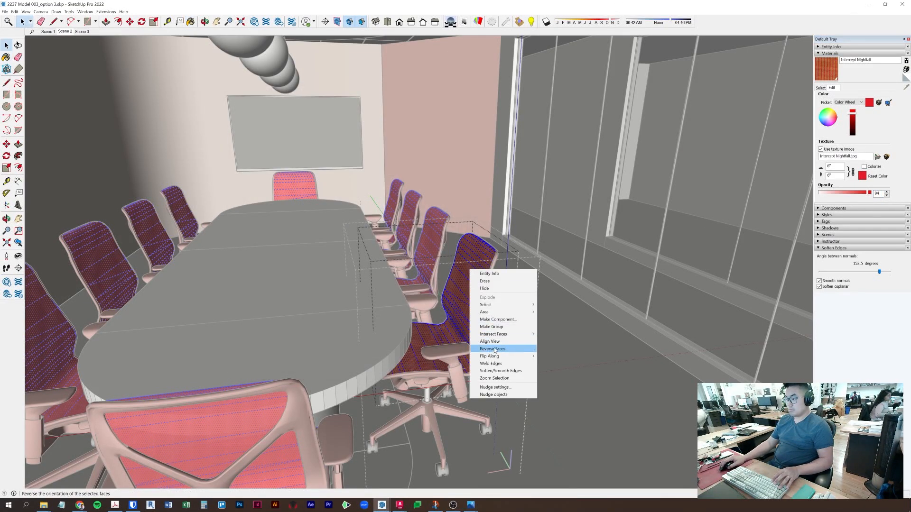
click(494, 349)
middle_drag(478, 280, 290, 278)
right_click(260, 228)
double_click(259, 221)
double_click(264, 218)
right_click(266, 218)
click(291, 296)
mouse_move(284, 316)
middle_down()
mouse_move(686, 340)
mouse_move(720, 312)
mouse_move(673, 337)
mouse_move(602, 311)
mouse_move(527, 309)
middle_up()
- Retune the chair fabric to a pinker crimson with opacity 90
key(alt+Tab)
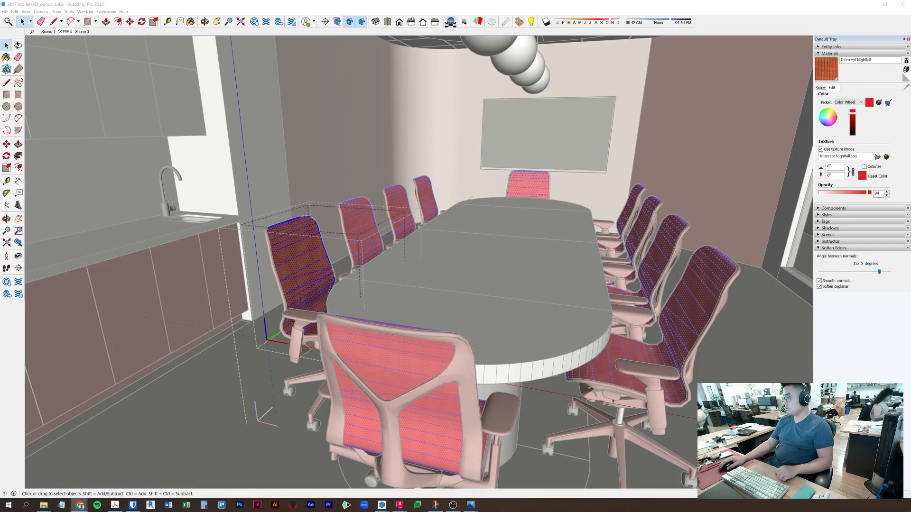
key(alt+Tab)
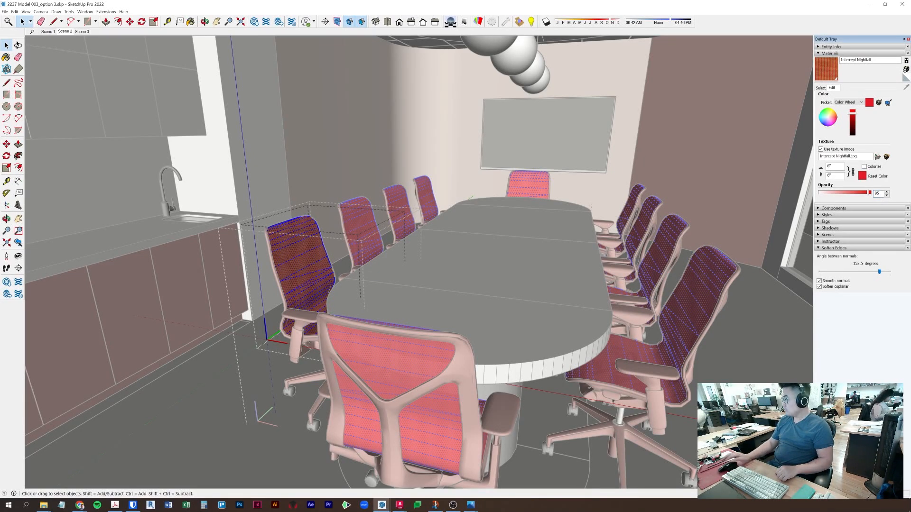
drag(853, 118, 855, 125)
click(854, 119)
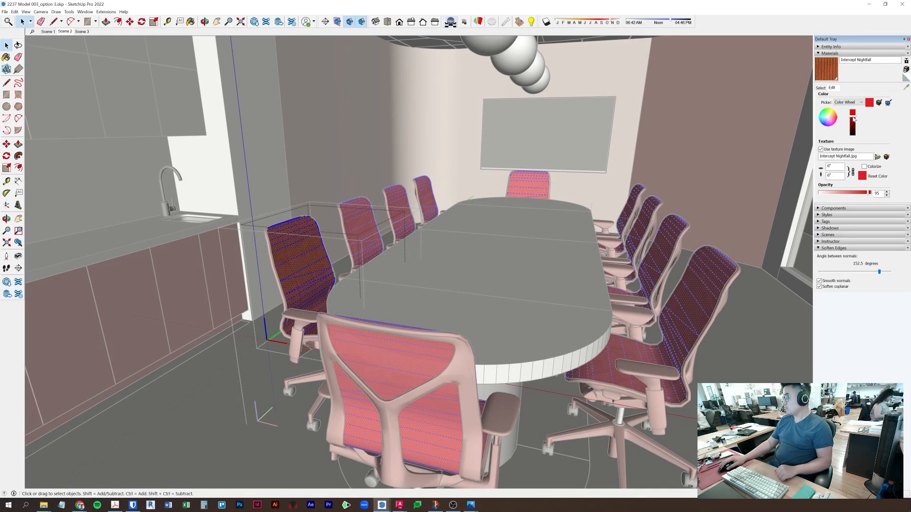
drag(835, 118, 837, 120)
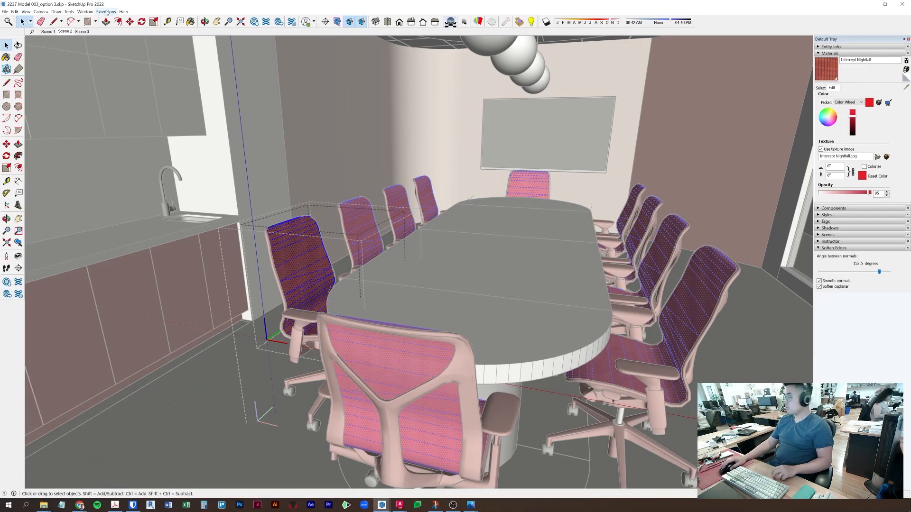
drag(869, 193, 862, 194)
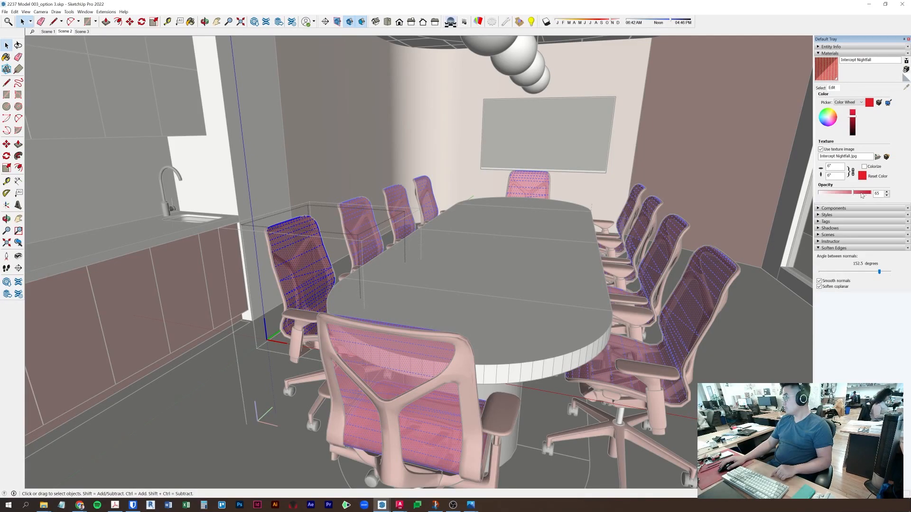
text(90)
key(Return)
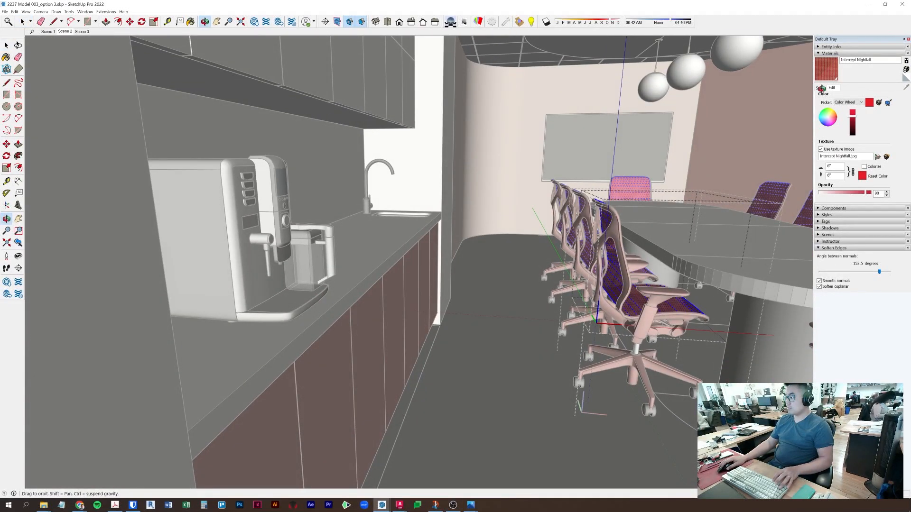
- Sample the self illumination material from the kitchen counter view
click(820, 88)
click(906, 87)
click(431, 133)
key(space)
- Create a new material named 'self illumination 2 low'
click(906, 69)
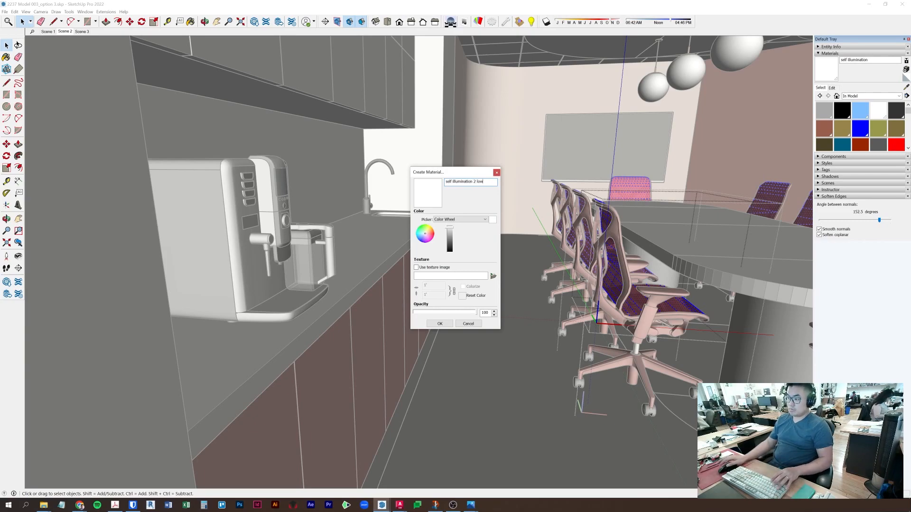
click(497, 174)
click(105, 12)
click(880, 78)
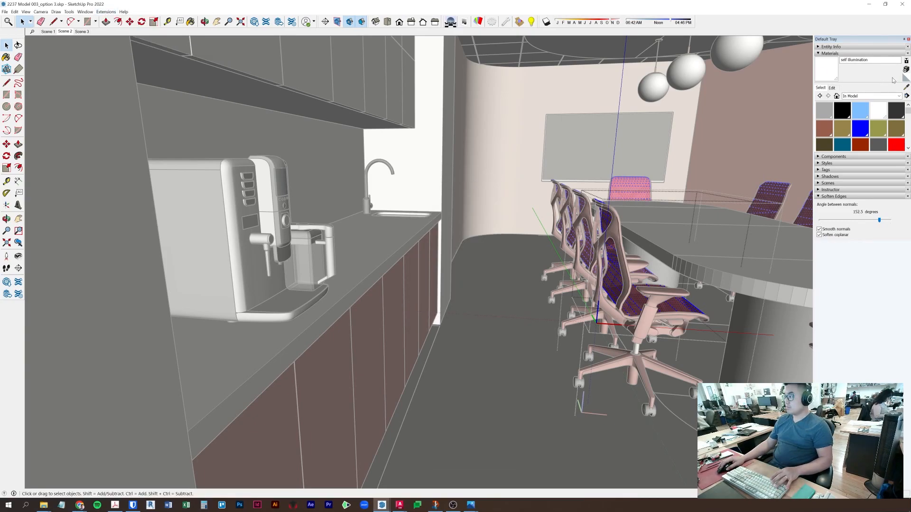
click(907, 70)
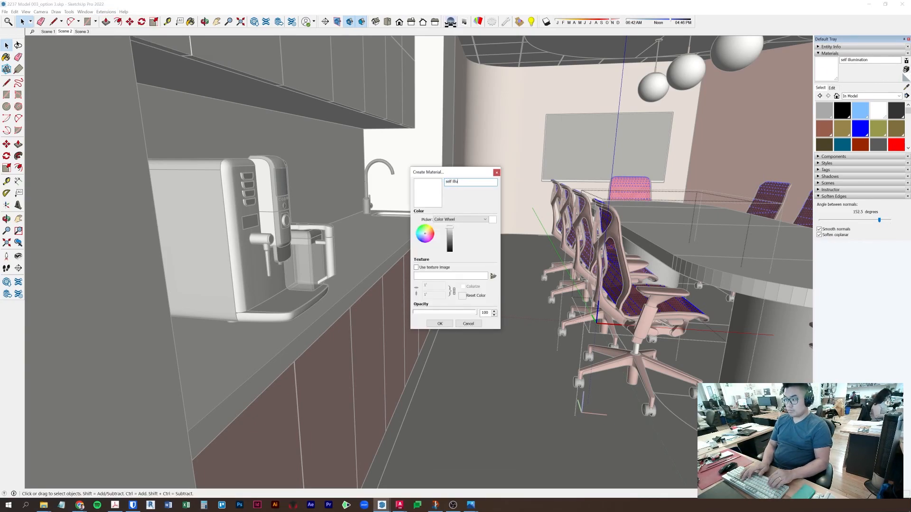
click(440, 323)
- Lower the new material's Enscape luminance to about 1,015 cd/m²
click(266, 93)
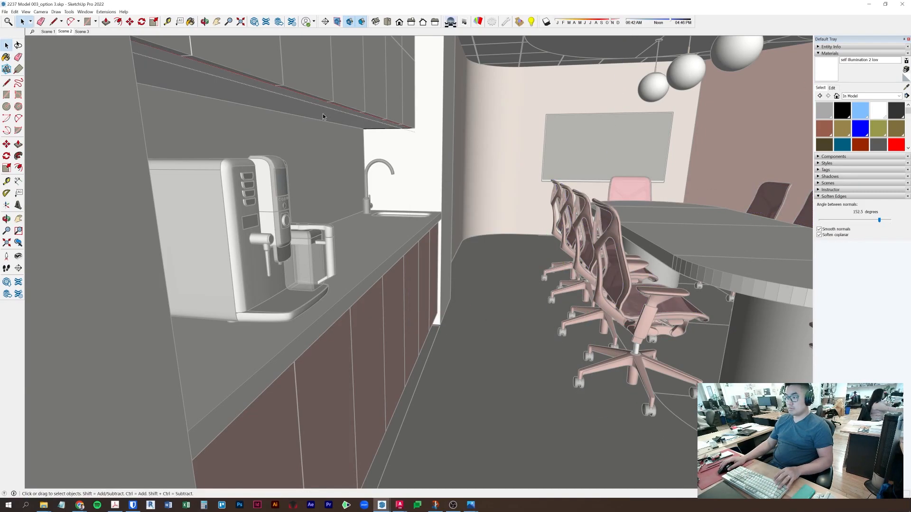
click(106, 12)
mouse_move(124, 46)
click(195, 91)
key(b)
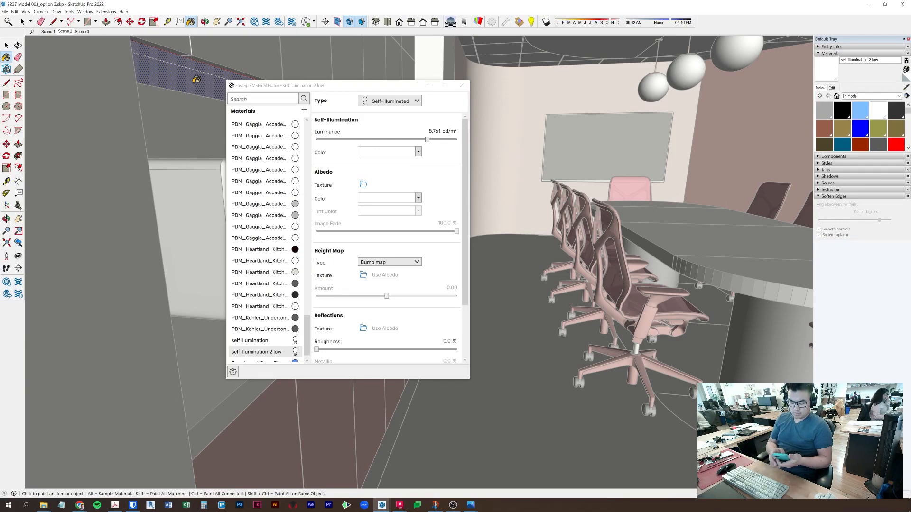
click(388, 142)
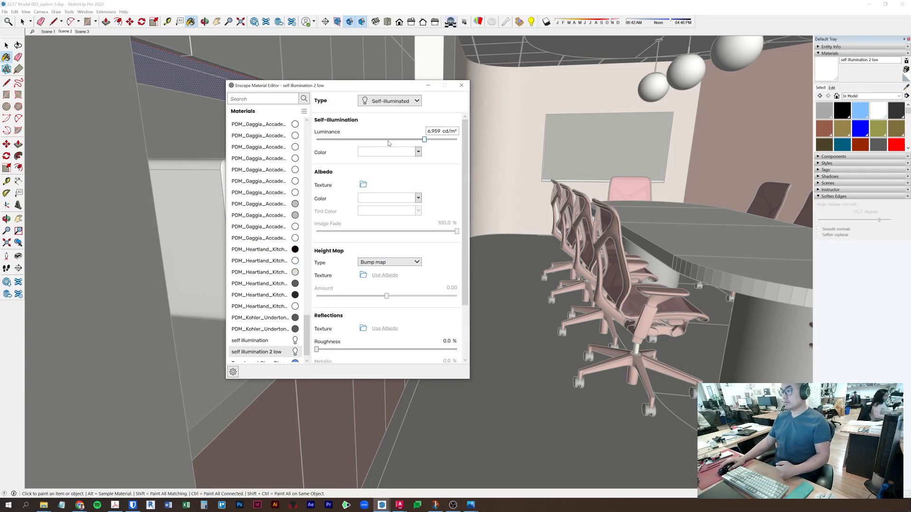
drag(406, 141, 401, 141)
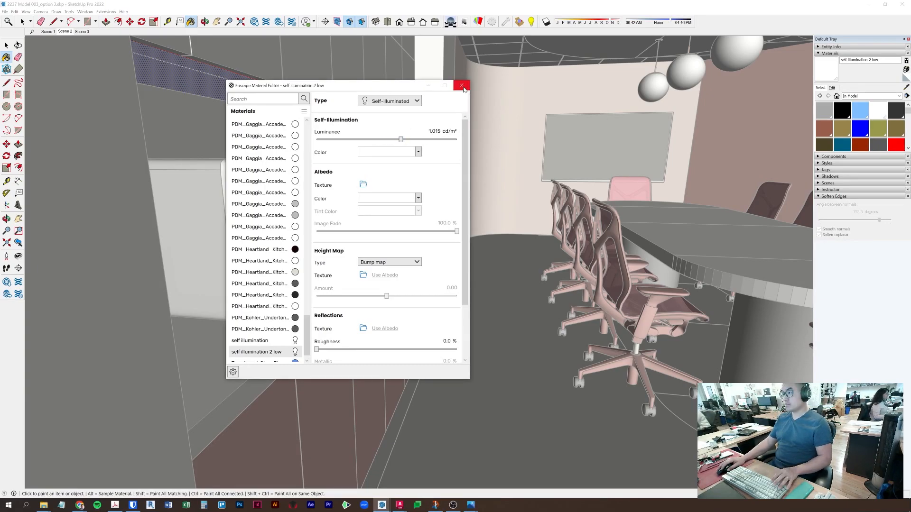
click(462, 86)
key(space)
middle_drag(455, 164, 343, 138)
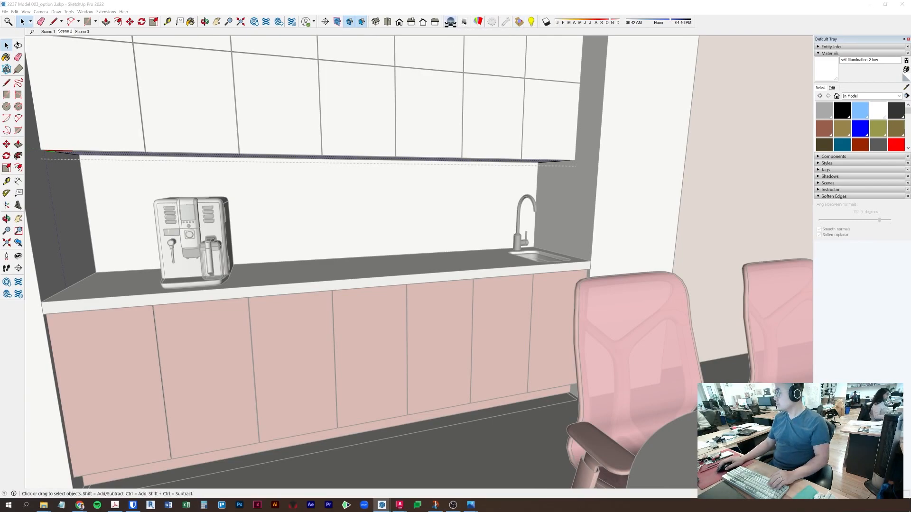
- Search the Podium Browser material library for 'tile'
click(597, 144)
click(382, 505)
click(451, 480)
click(450, 182)
text(tile)
key(Return)
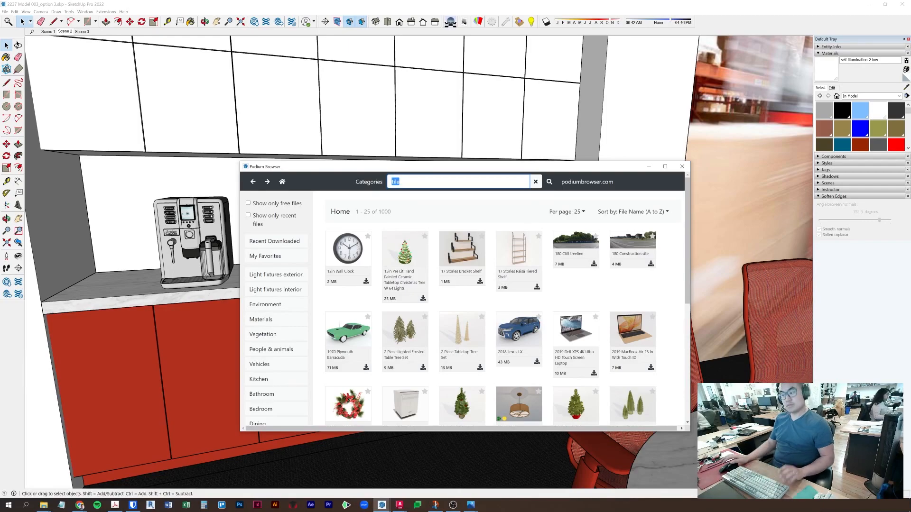
- Download Tile stone 01 and place its sample block beside the counter
scroll(512, 325, down, 5)
scroll(281, 337, up, 4)
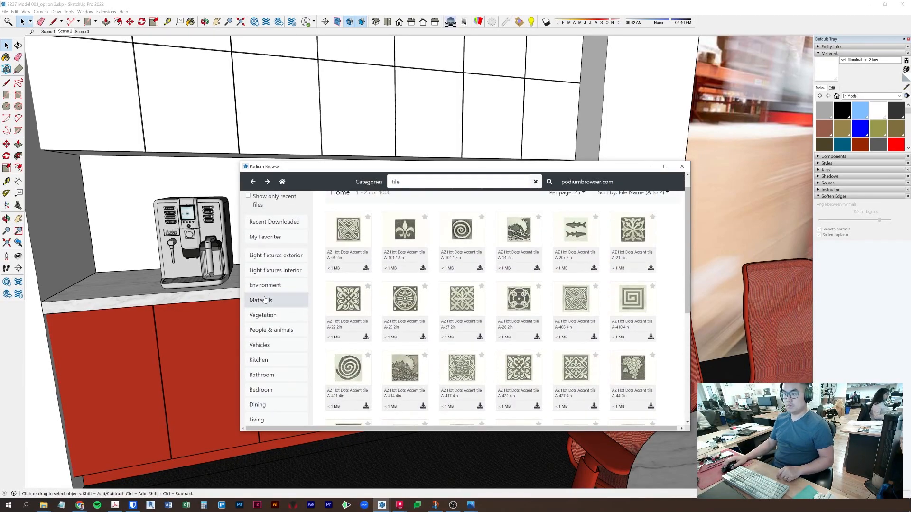
scroll(513, 264, down, 12)
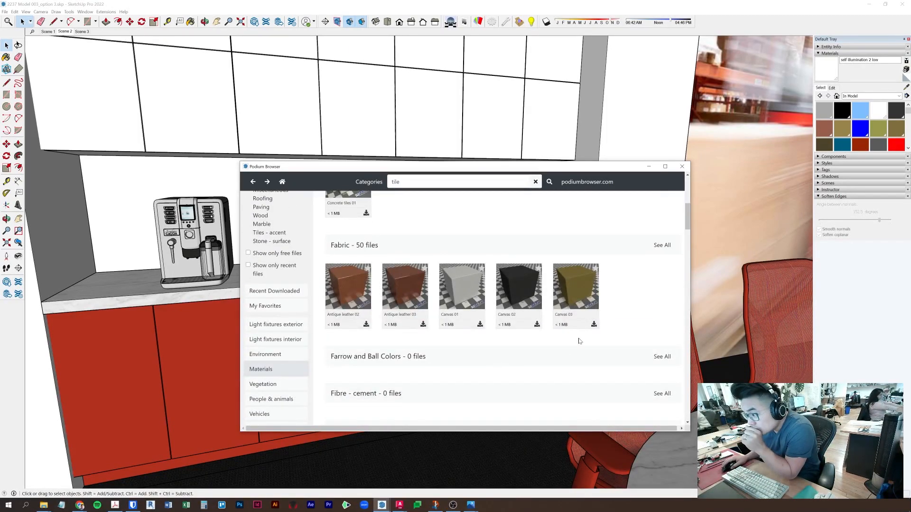
scroll(579, 344, up, 4)
scroll(579, 345, down, 8)
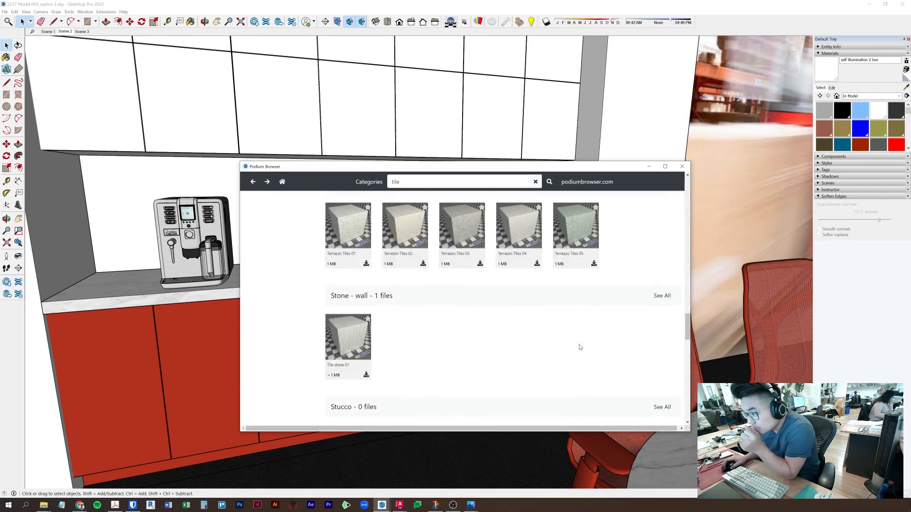
scroll(424, 348, down, 2)
scroll(423, 348, up, 1)
click(352, 306)
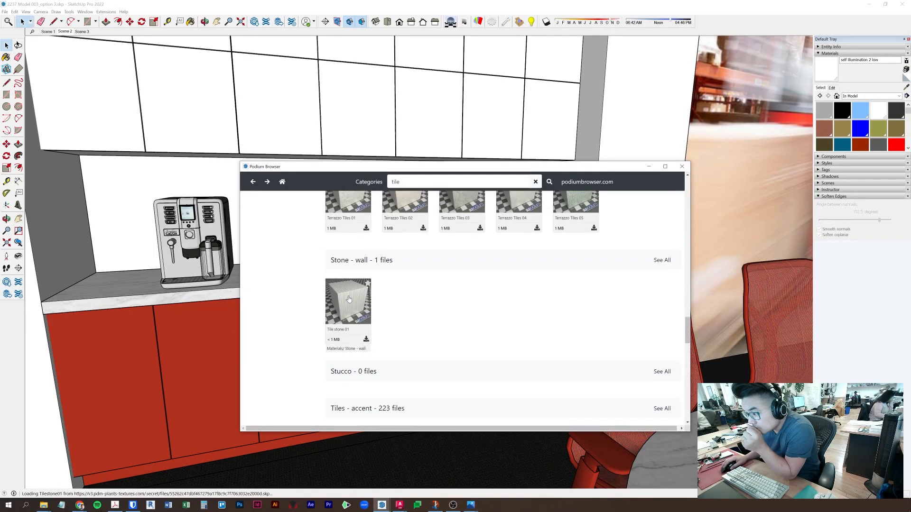
click(434, 474)
key(space)
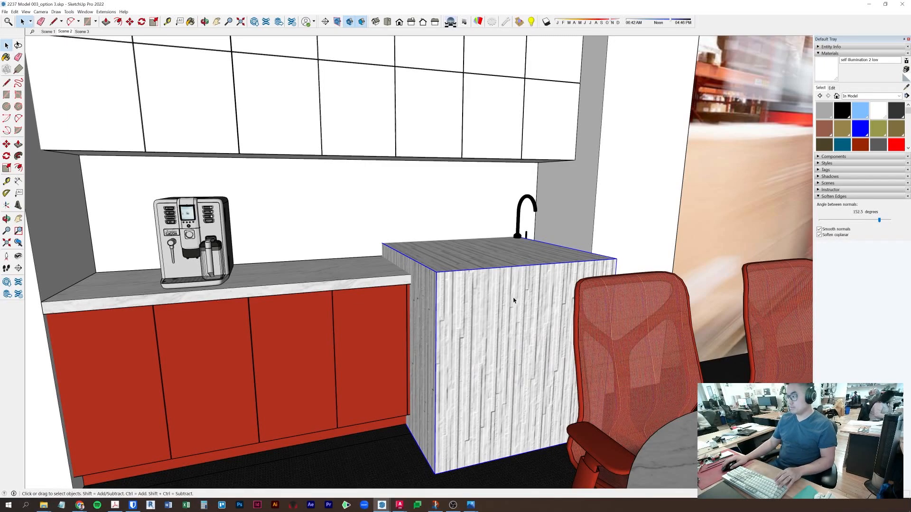
- Rotate the stone texture on the sample block's front face 90 degrees
key(space)
double_click(488, 321)
click(488, 321)
right_click(488, 321)
mouse_move(522, 409)
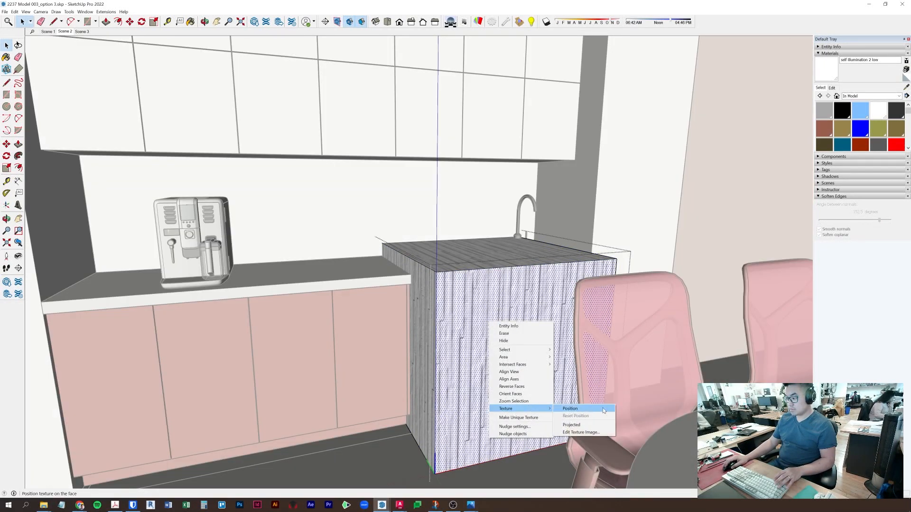
click(576, 408)
scroll(551, 361, down, 3)
middle_drag(550, 361, 469, 234)
scroll(470, 234, up, 5)
drag(523, 255, 446, 176)
key(Return)
- Paint the kitchenette backsplash with the Tile_stone_01 material
scroll(440, 212, down, 5)
middle_drag(440, 212, 644, 218)
key(b)
alt+click(363, 303)
key(space)
double_click(185, 219)
click(185, 220)
key(b)
click(223, 232)
key(space)
- Delete the Tile stone 01 sample block
click(336, 314)
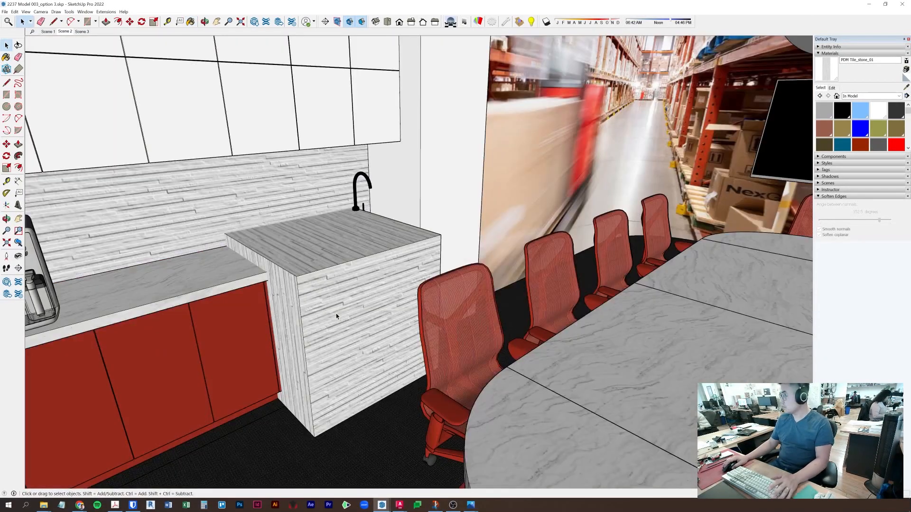
click(336, 313)
key(Delete)
- Set the backsplash stone texture width to 1'
mouse_move(261, 292)
middle_down()
mouse_move(336, 226)
mouse_move(344, 285)
middle_up()
middle_drag(345, 284, 335, 234)
double_click(335, 234)
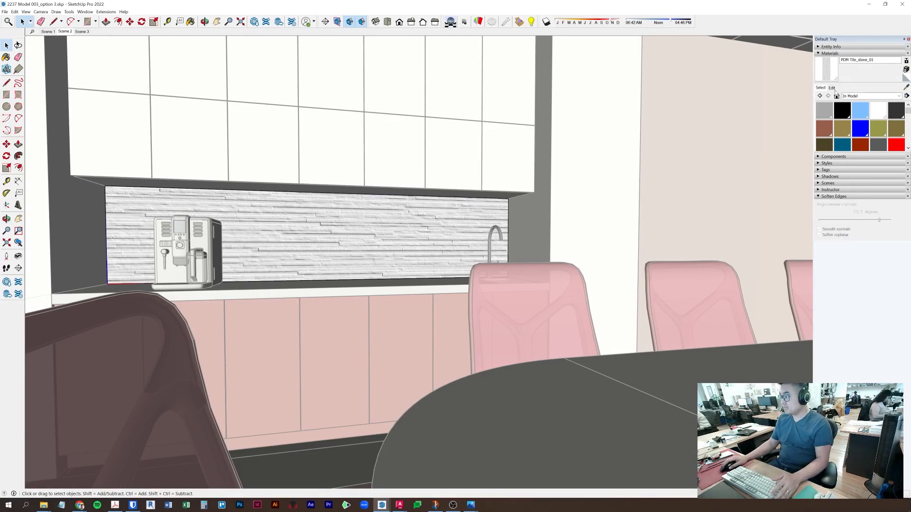
click(831, 87)
drag(843, 167, 824, 166)
text(1')
click(480, 230)
click(549, 240)
- Move the Podium Browser off the model view and place the coffee grinder on the counter
middle_drag(455, 225, 418, 200)
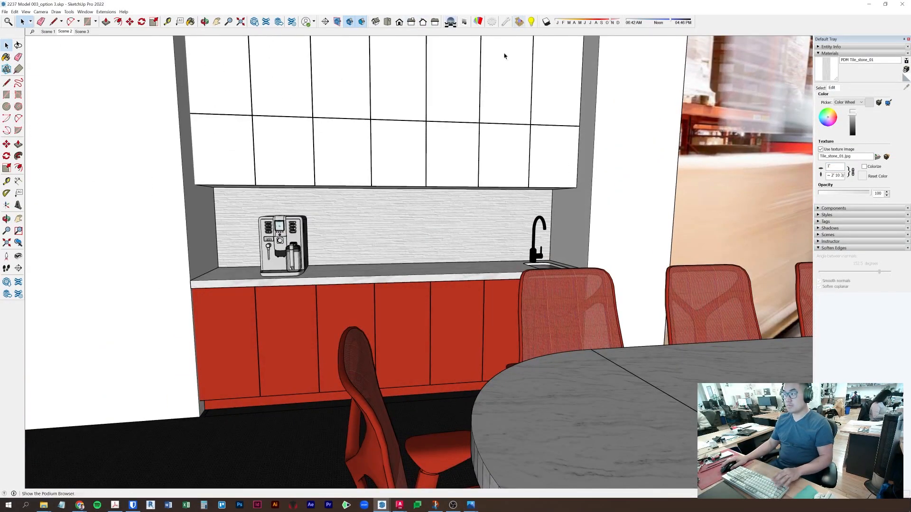
mouse_move(382, 505)
click(306, 472)
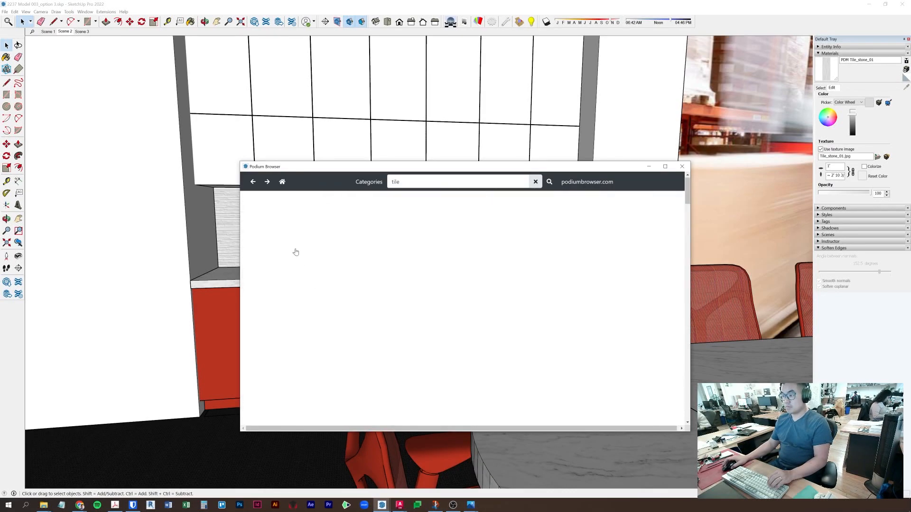
drag(329, 164, 0, 153)
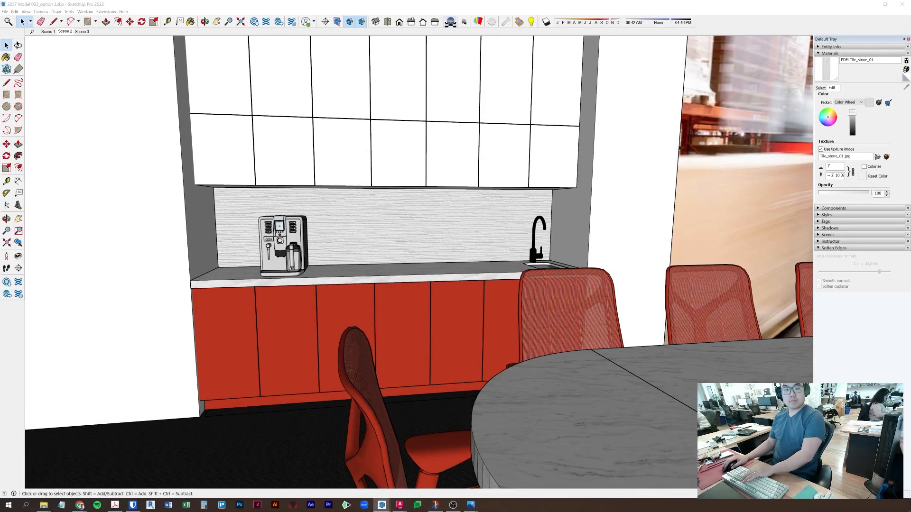
click(237, 273)
scroll(237, 274, up, 5)
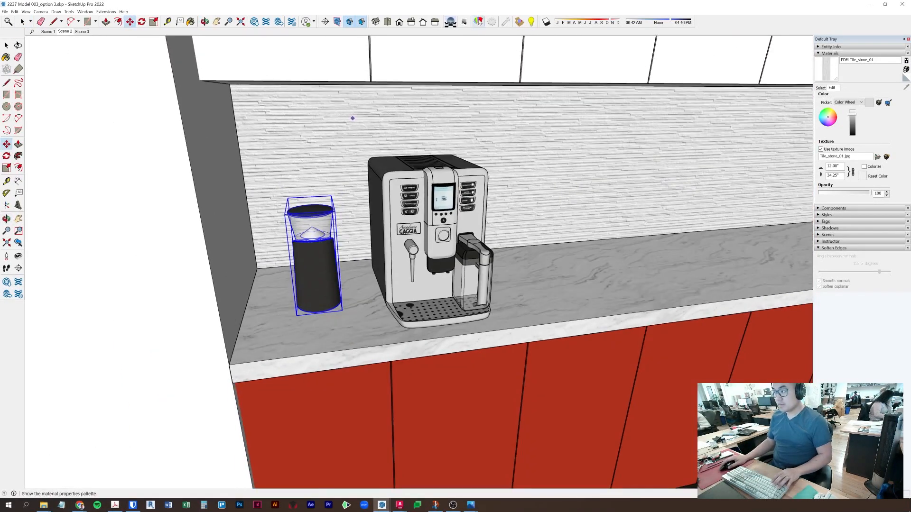
- Turn the grinder a half turn and move it into the counter's left corner
click(349, 285)
click(353, 322)
key(m)
click(353, 321)
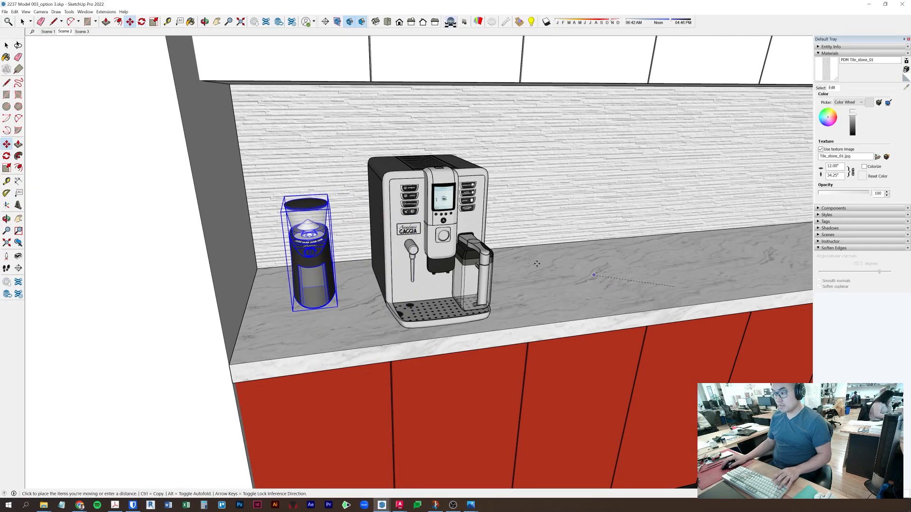
click(249, 297)
key(space)
- Search 3D Warehouse in Components for 'espresso', then refine it to 'espresso red'
click(825, 208)
text(es)
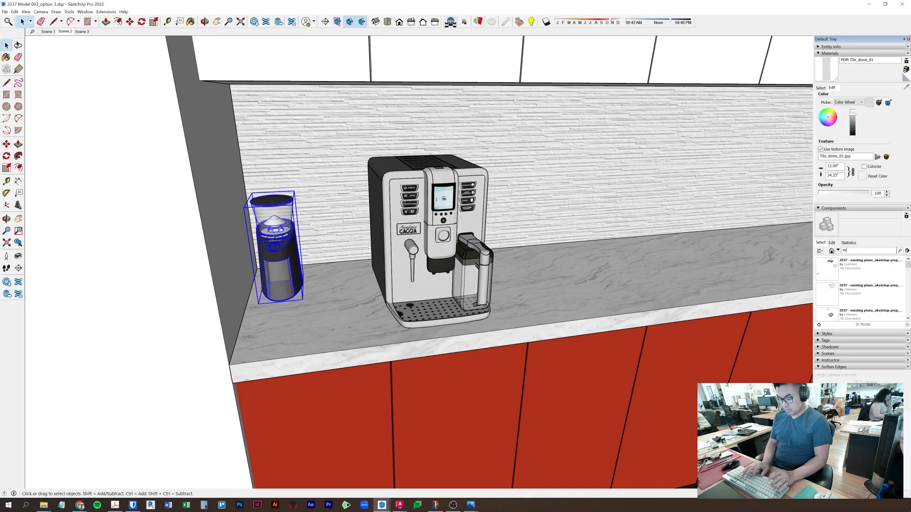
text(presso)
key(Return)
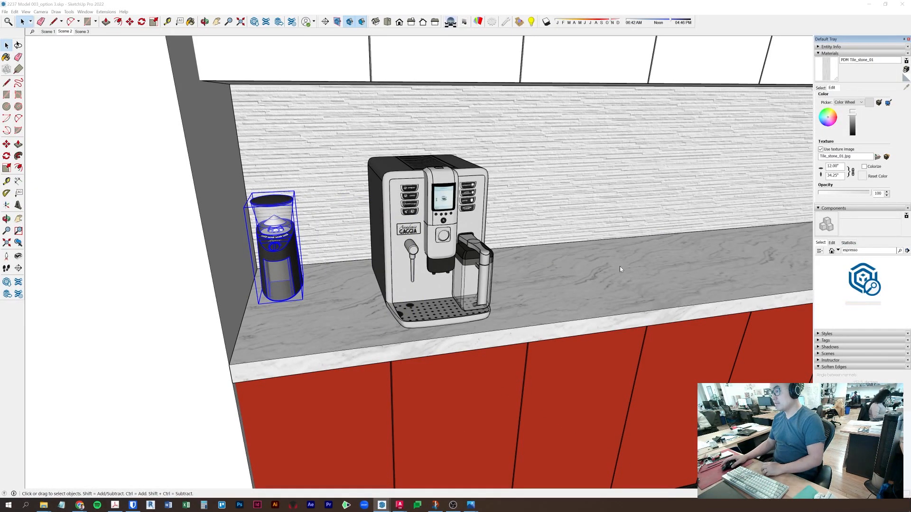
scroll(873, 283, down, 5)
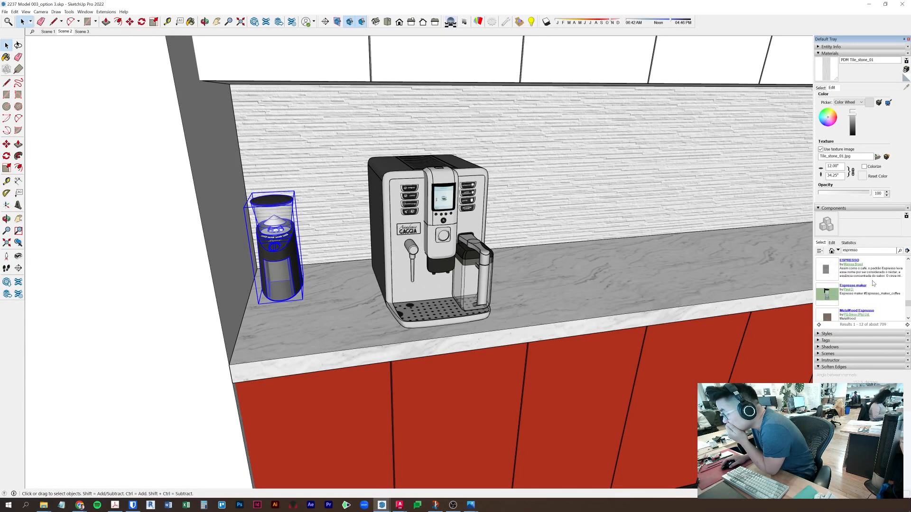
click(906, 325)
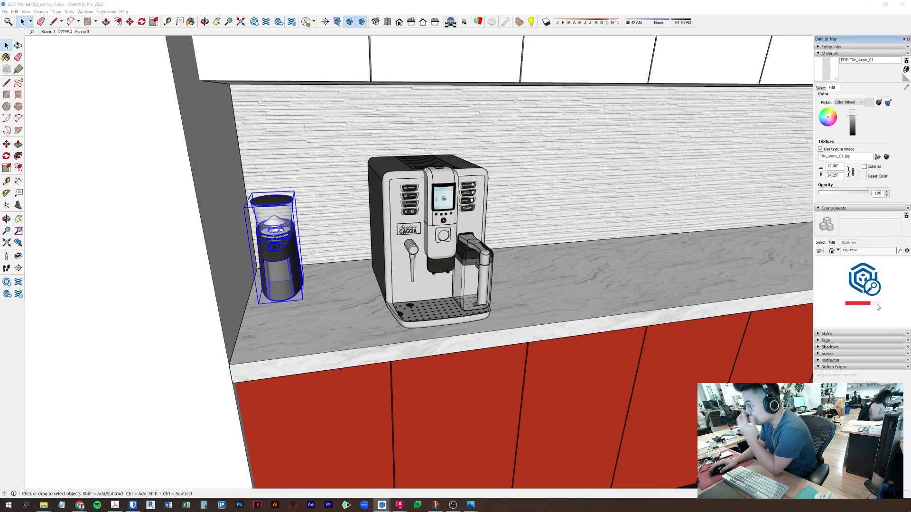
scroll(888, 300, down, 1)
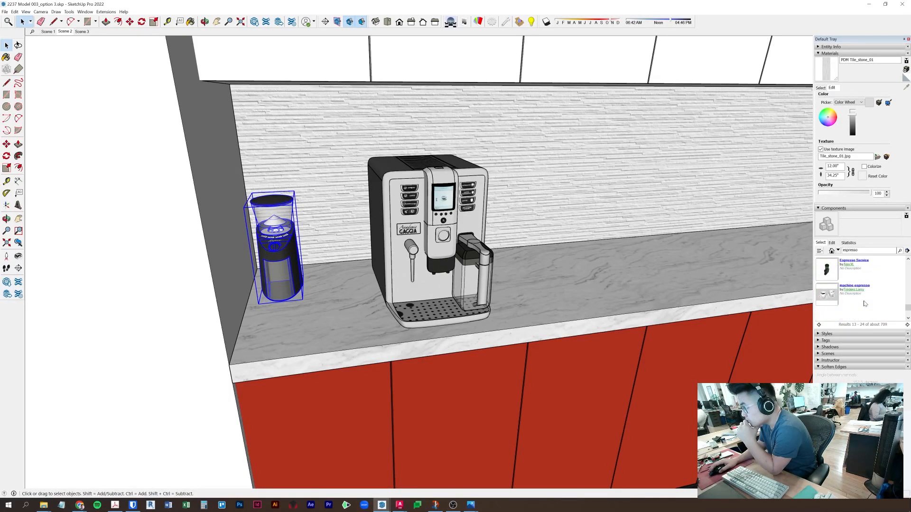
click(866, 250)
text(red)
key(Return)
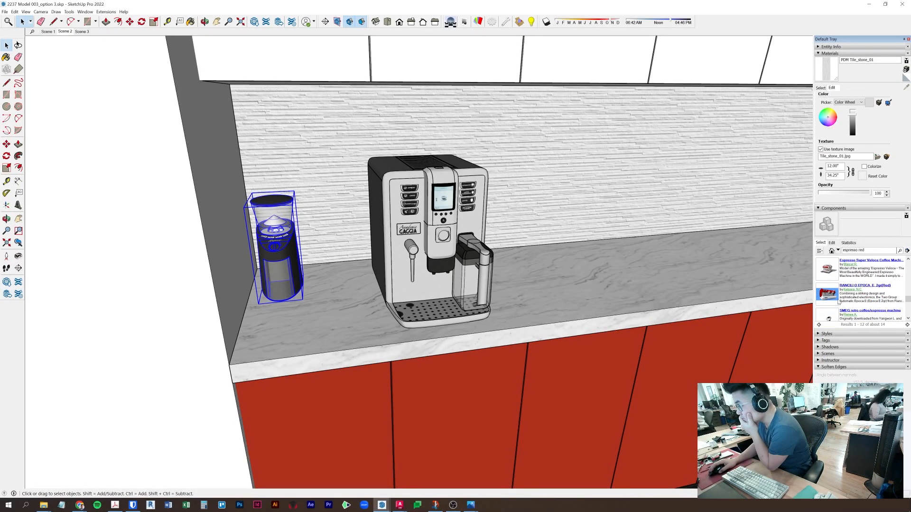
- Insert the red Rancilio espresso machine and return to the Scene 2 kitchenette view
click(849, 260)
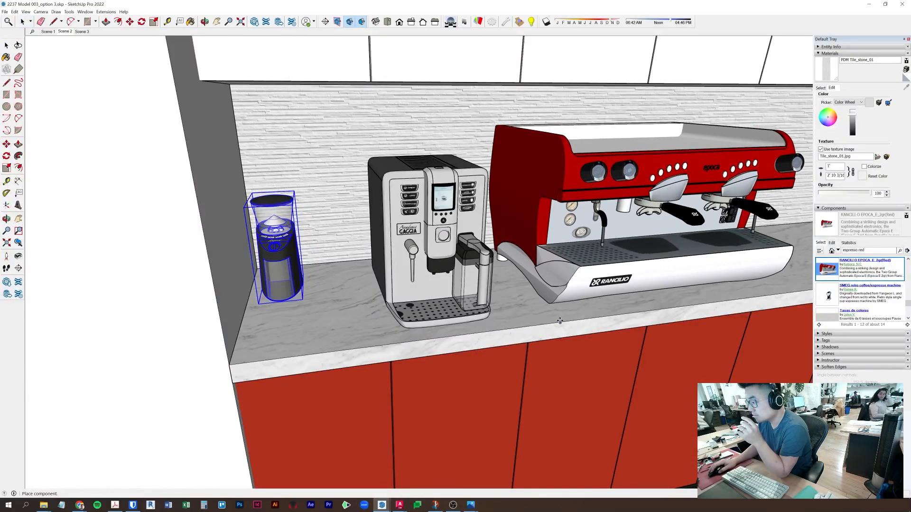
click(559, 320)
middle_drag(560, 319, 478, 247)
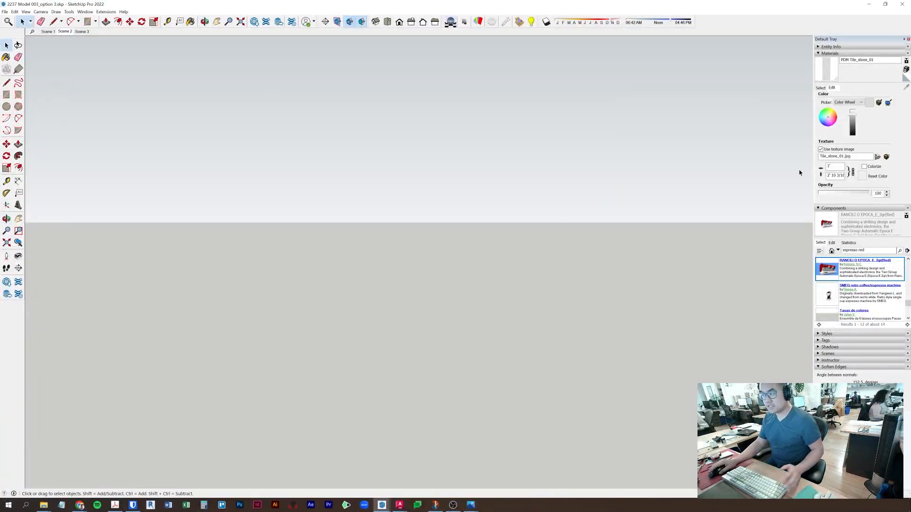
middle_drag(332, 285, 67, 33)
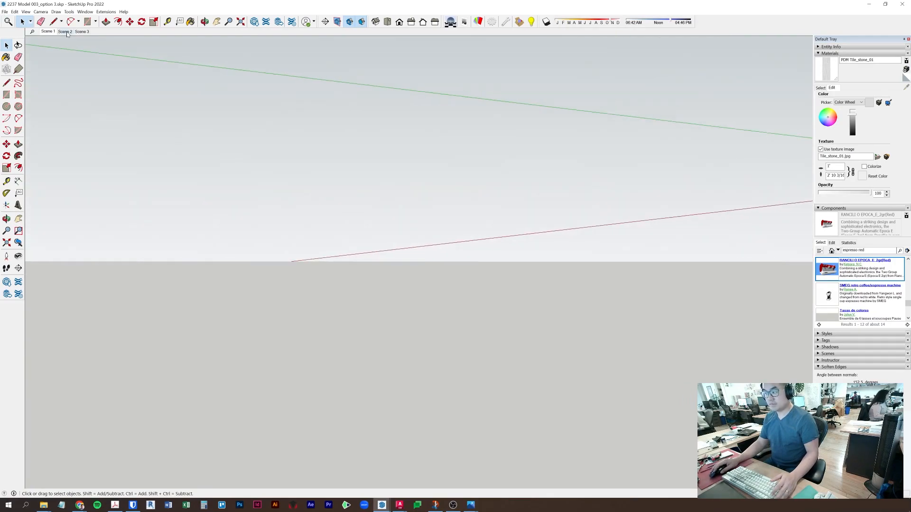
click(65, 32)
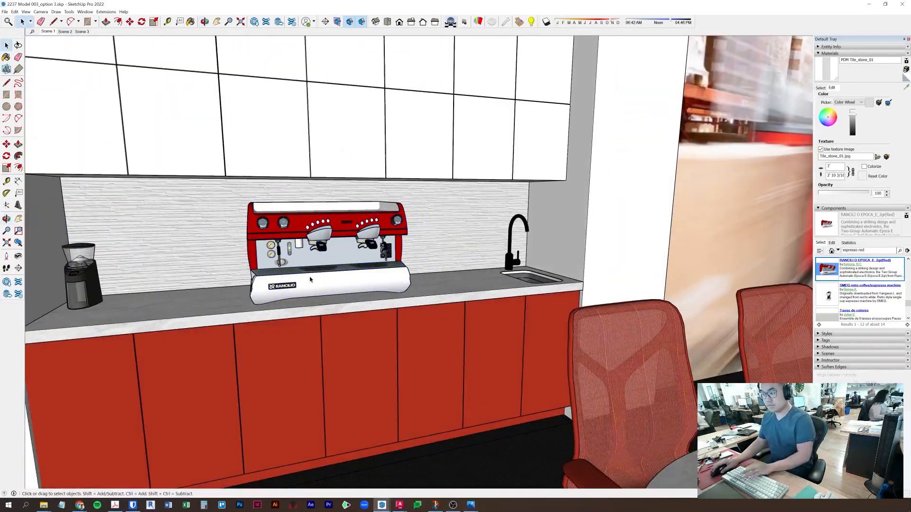
- Move the red espresso machine down onto the counter
click(310, 279)
key(m)
middle_drag(360, 318, 583, 379)
click(605, 374)
click(518, 406)
key(space)
- Move the small coffee grinder between the espresso machine and the sink
click(221, 183)
click(551, 364)
click(562, 343)
key(space)
- Search 3D Warehouse for 'coffee grinder'
text(grinder)
key(Return)
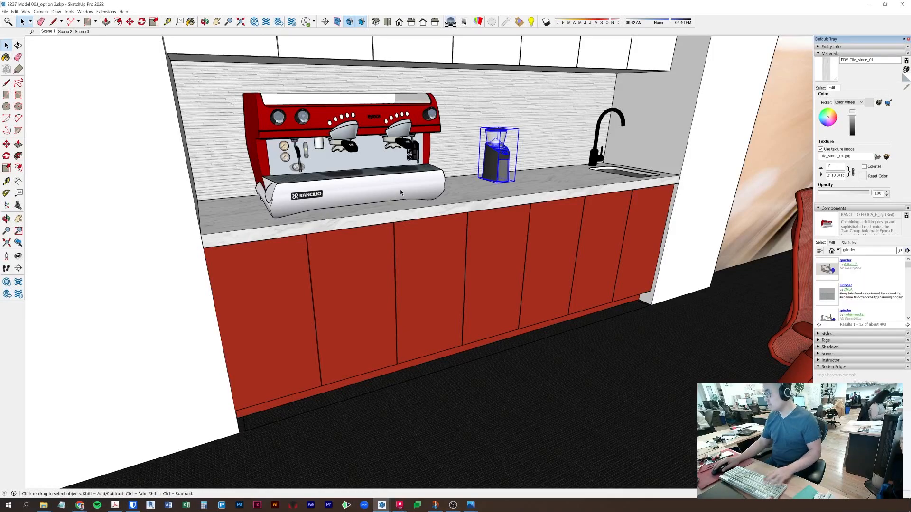
text(coffee)
key(Return)
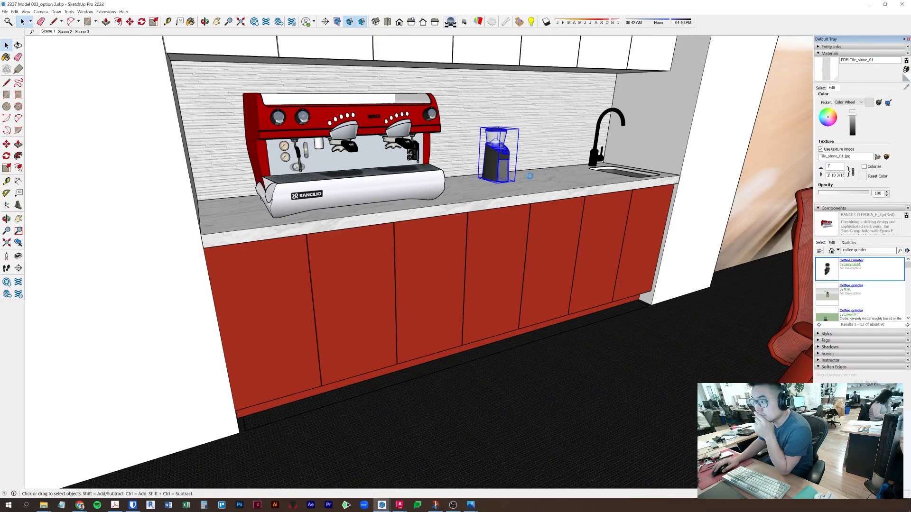
- Insert the tall grinder, rotate it 180°, and move it beside the espresso machine
click(477, 187)
key(q)
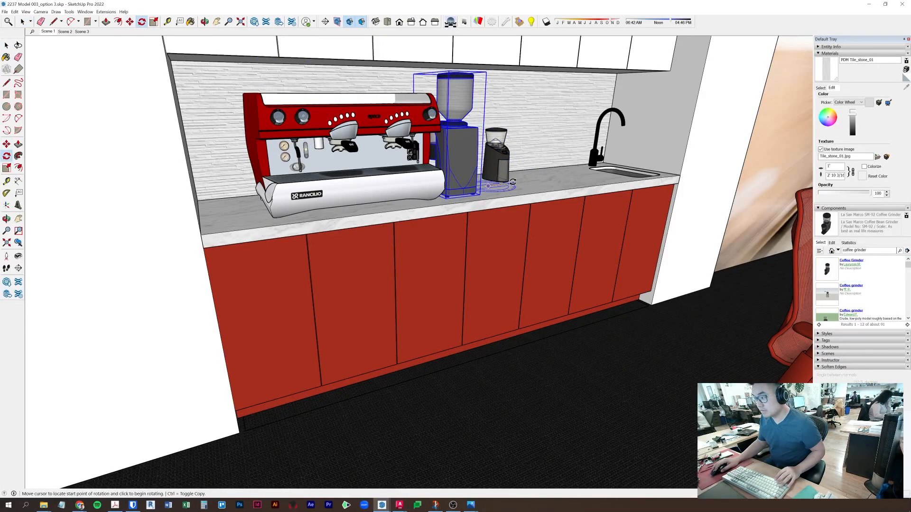
click(513, 182)
click(459, 189)
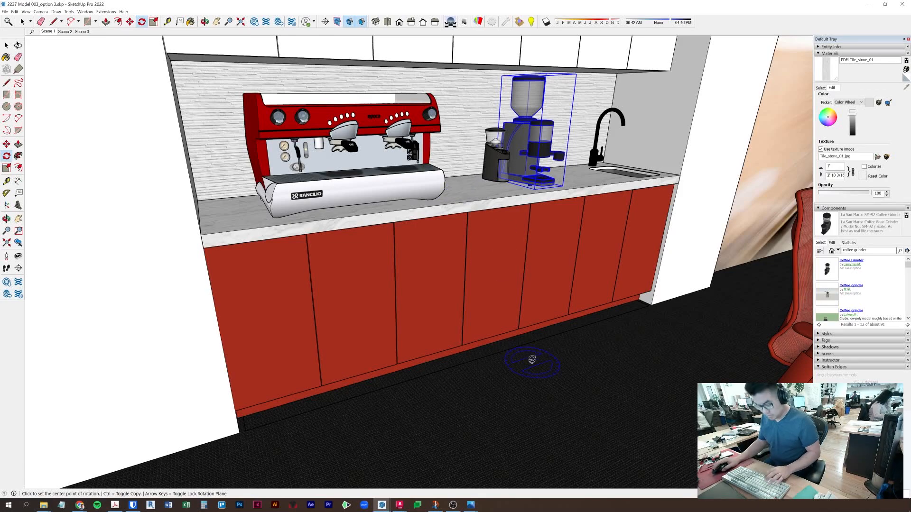
key(m)
click(668, 339)
- Delete the small coffee grinder
click(583, 356)
key(space)
middle_drag(579, 303, 521, 356)
click(523, 184)
key(Delete)
- Slide the espresso machine and tall grinder together to the left
click(354, 170)
shift+click(482, 180)
key(m)
click(686, 240)
click(646, 241)
key(space)
- Shift the tall grinder slightly left until it sits against the espresso machine
click(493, 204)
scroll(539, 221, up, 3)
key(m)
click(541, 221)
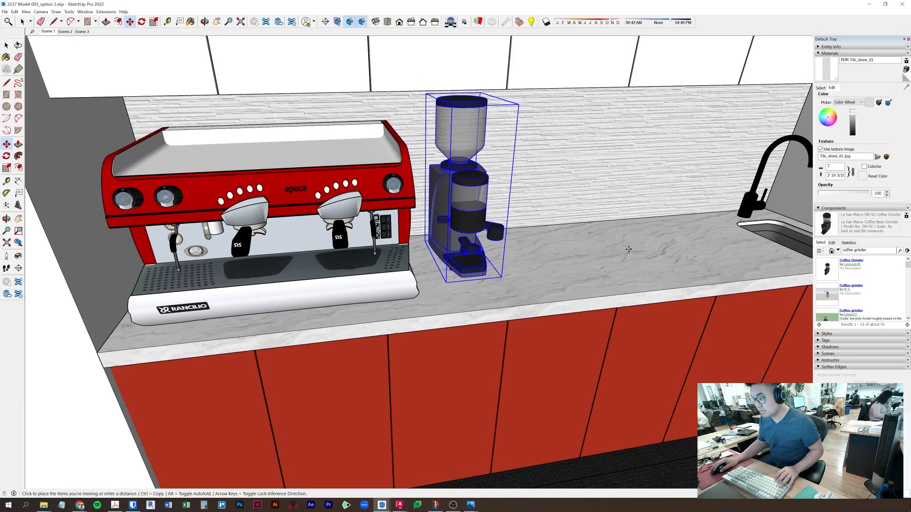
click(612, 250)
scroll(427, 251, up, 2)
middle_drag(351, 257, 142, 261)
click(208, 259)
click(202, 261)
key(space)
mouse_move(204, 276)
middle_down()
mouse_move(423, 267)
mouse_move(390, 309)
mouse_move(418, 283)
middle_up()
- Sample the machine's red material and open Enscape's Material Editor on Color_A11
key(b)
alt+click(354, 119)
click(106, 12)
mouse_move(112, 51)
click(189, 96)
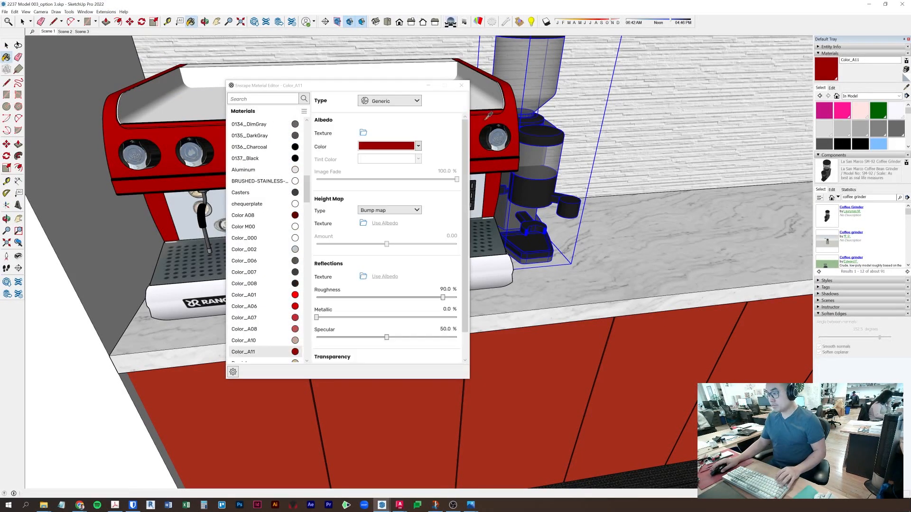
- Lower the red Color_A11 material's roughness for a glossy finish
click(354, 297)
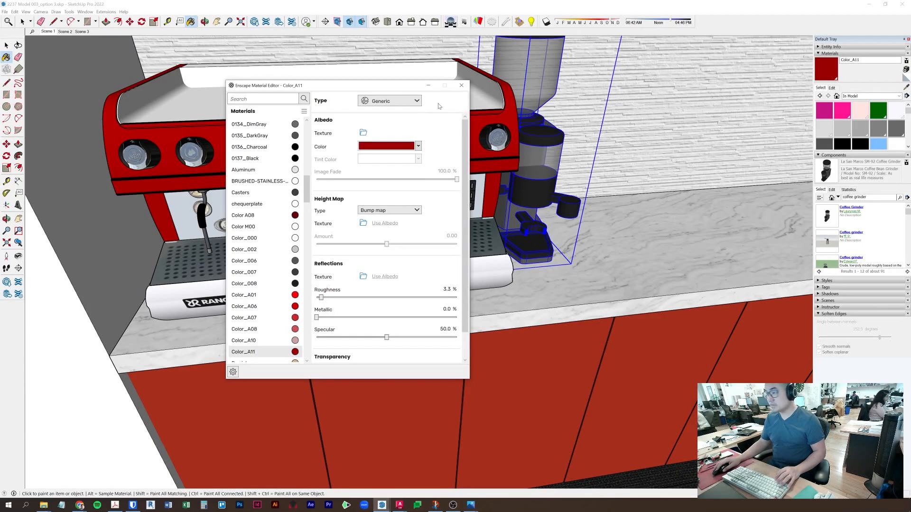
click(461, 85)
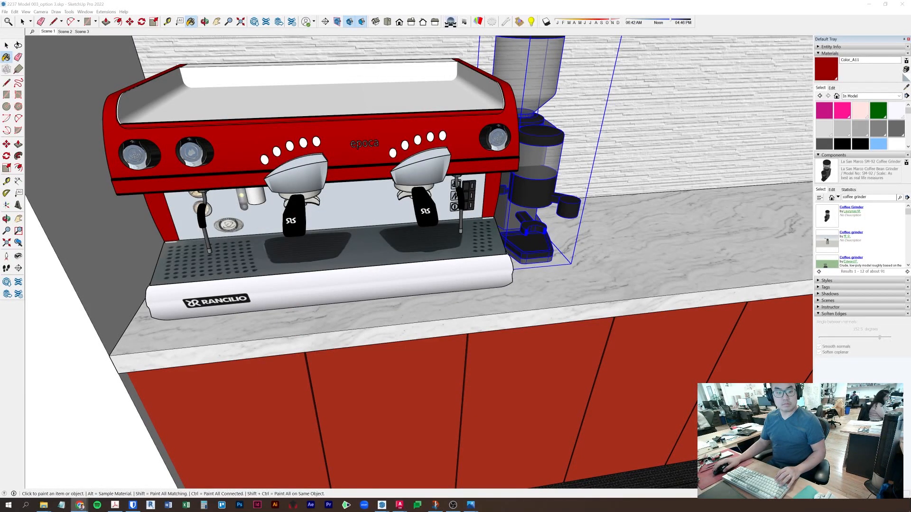
mouse_move(416, 177)
middle_down()
mouse_move(541, 190)
mouse_move(479, 185)
middle_up()
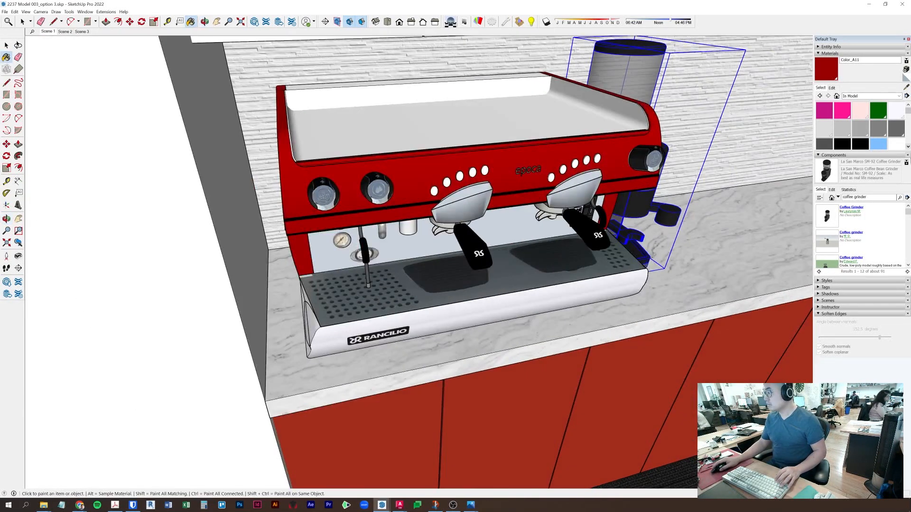
- Reopen the Enscape Material Editor and lower 0137_Black roughness to about 10%
click(106, 11)
mouse_move(125, 47)
click(185, 81)
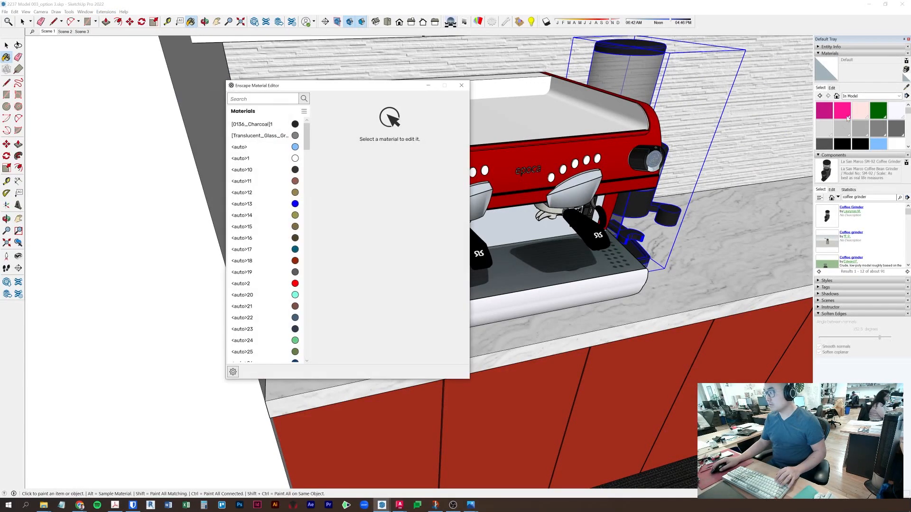
alt+click(601, 242)
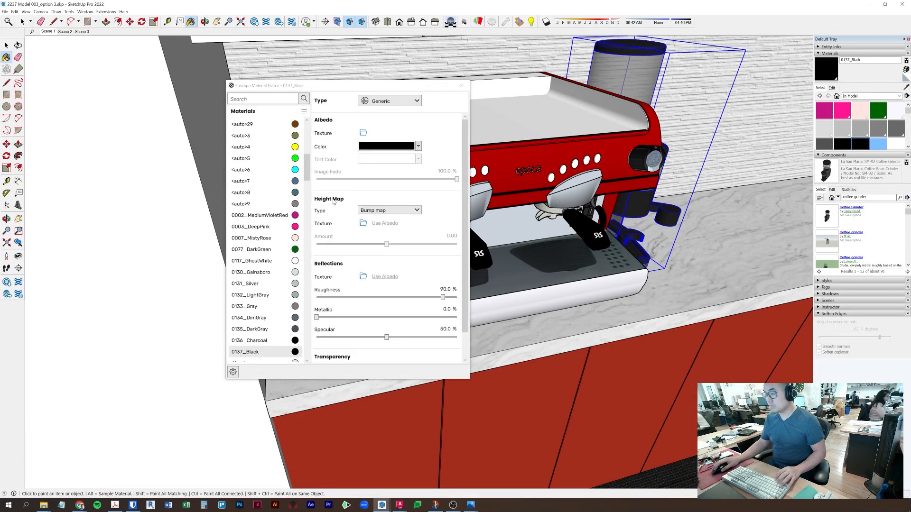
drag(442, 298, 330, 304)
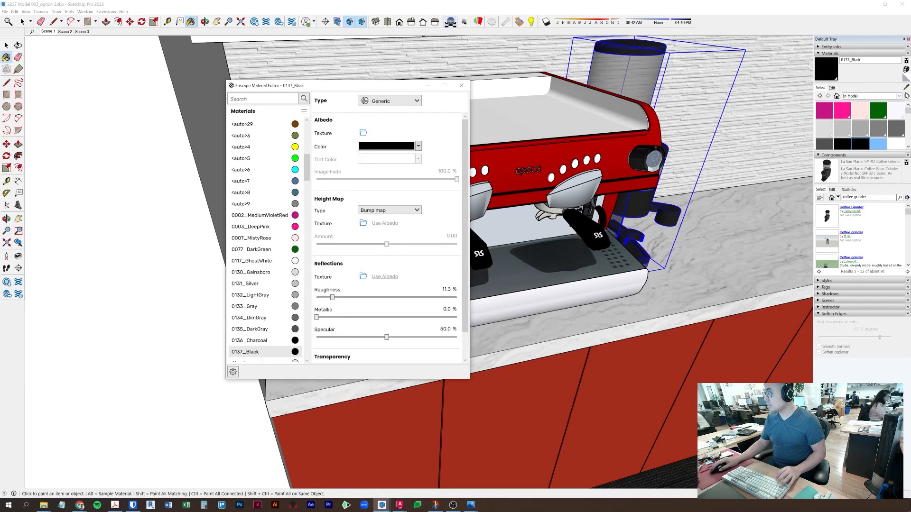
- Lower 0117_GhostWhite roughness to about 13% and EPOCA_bl to 20.4%
alt+click(571, 292)
drag(443, 298, 335, 297)
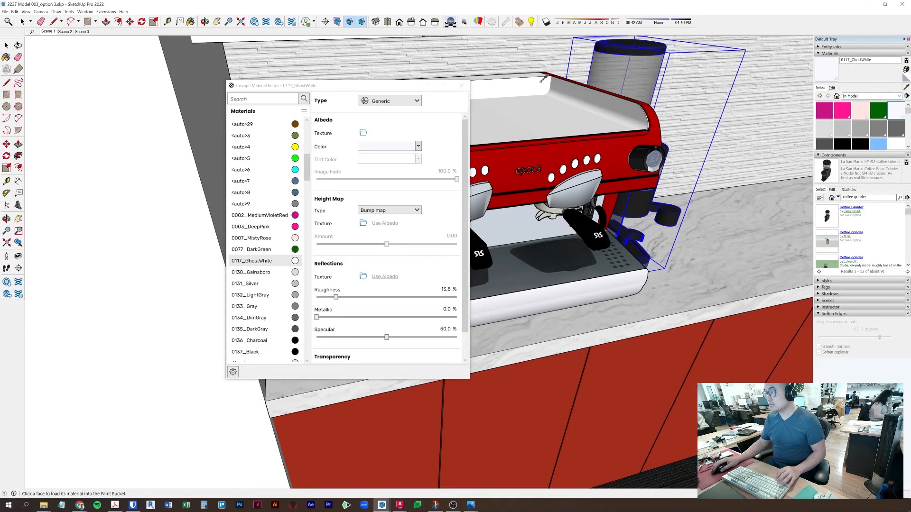
alt+click(511, 78)
drag(443, 297, 345, 297)
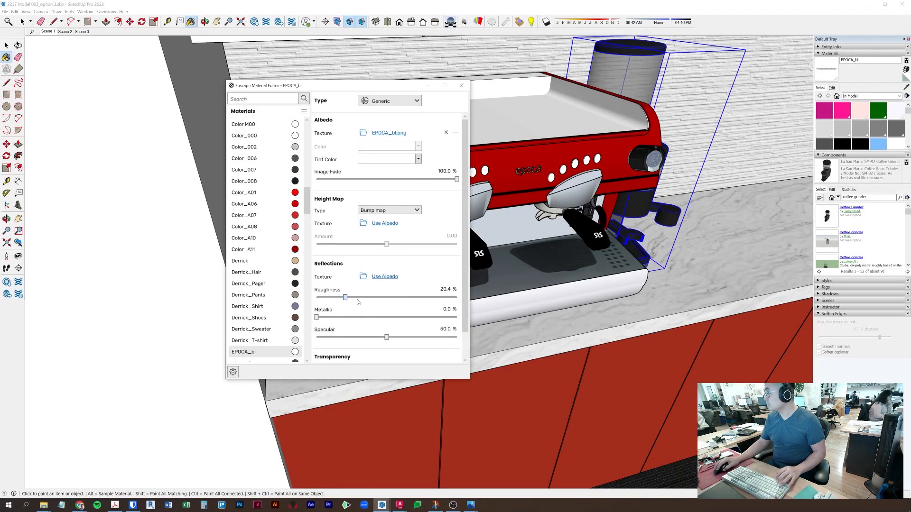
middle_drag(467, 103, 689, 270)
- Paint the red accent wall inside the wall group white
middle_drag(535, 256, 605, 250)
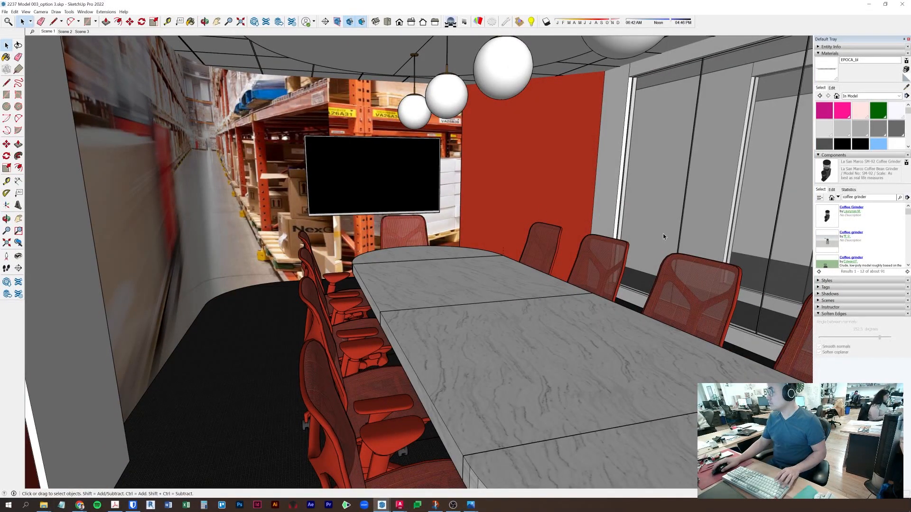
key(space)
triple_click(576, 146)
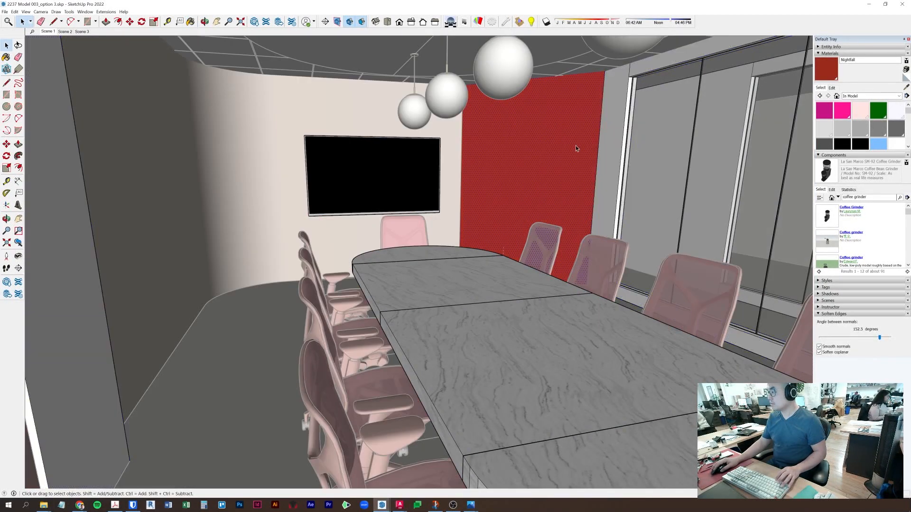
click(582, 100)
key(space)
key(Escape)
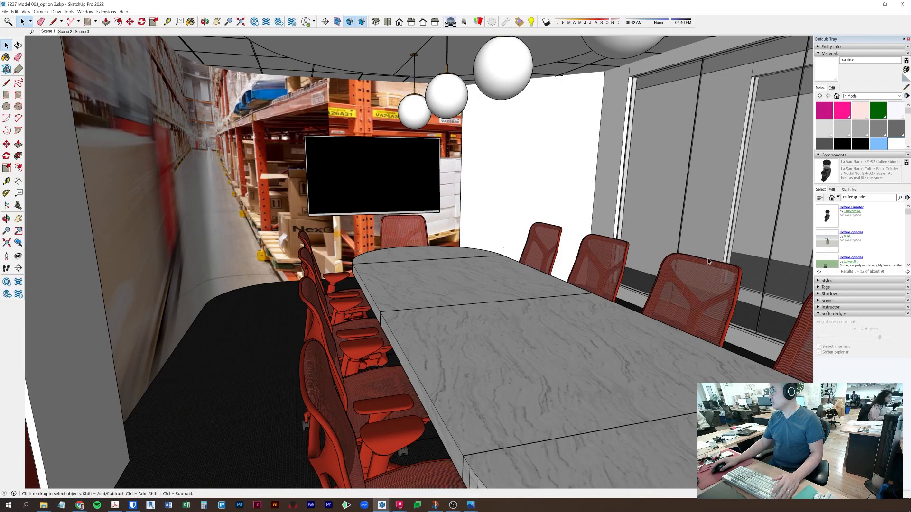
- Copy the wall image group to a new position with Move+Ctrl
middle_drag(508, 181, 439, 195)
key(ctrl)
click(401, 389)
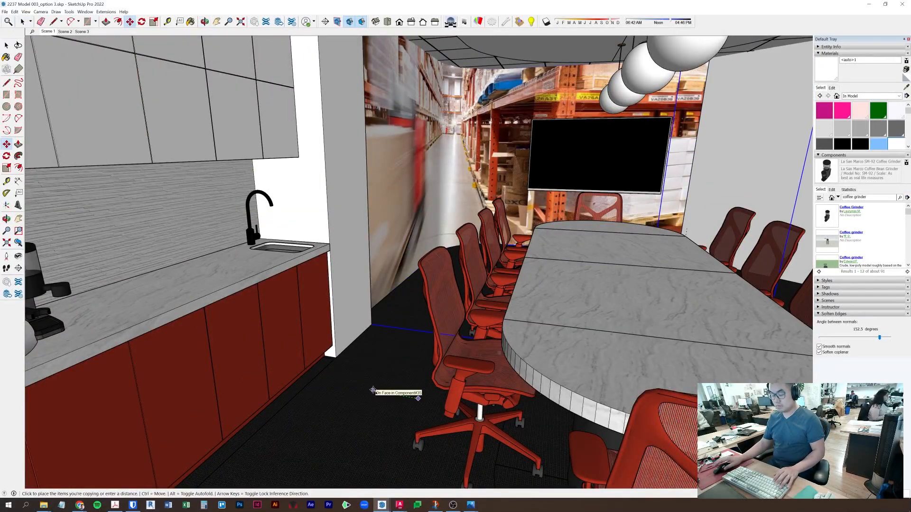
click(373, 390)
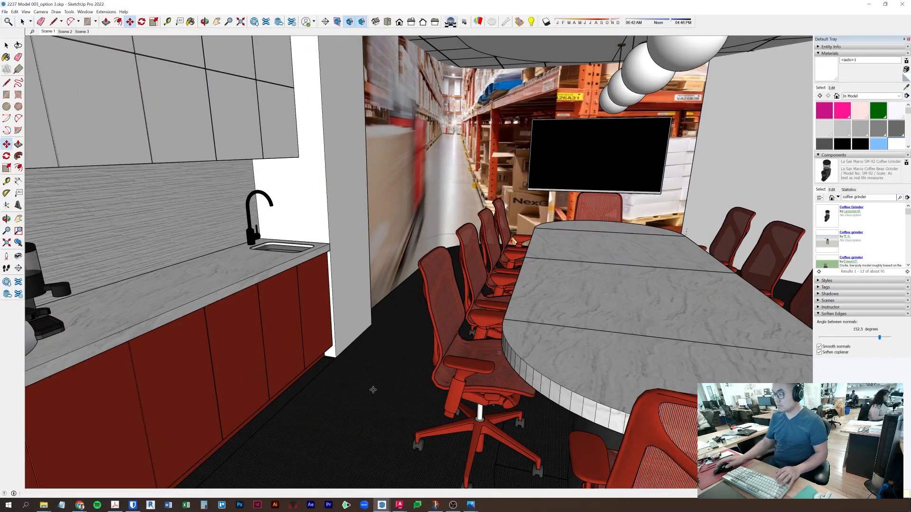
- Paint the copied wall image face white
double_click(449, 156)
key(b)
click(510, 122)
key(space)
click(527, 256)
- Orbit, zoom and pan around the table to frame the conference room
mouse_move(527, 256)
middle_down()
mouse_move(528, 239)
mouse_move(562, 256)
mouse_move(512, 248)
mouse_move(603, 246)
mouse_move(388, 263)
middle_up()
middle_drag(124, 445, 401, 246)
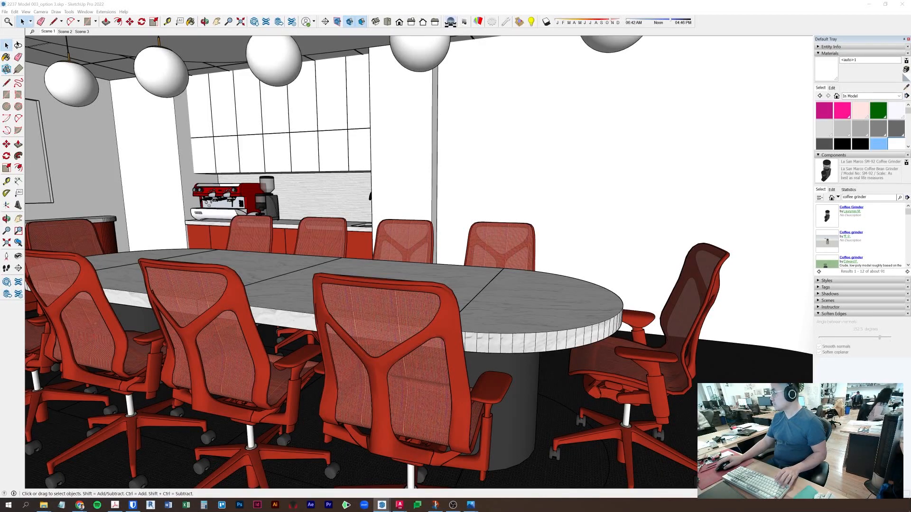
middle_drag(239, 281, 529, 354)
scroll(401, 258, down, 5)
scroll(528, 354, up, 5)
shift+middle_drag(463, 359, 406, 275)
- Check the Extensions > Enscape menu and camera options, then pan the view slightly up
click(105, 12)
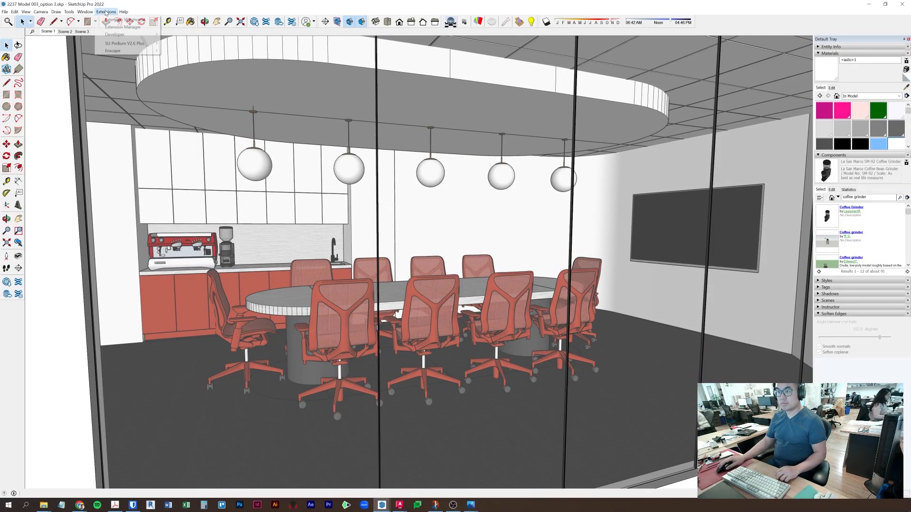
mouse_move(117, 51)
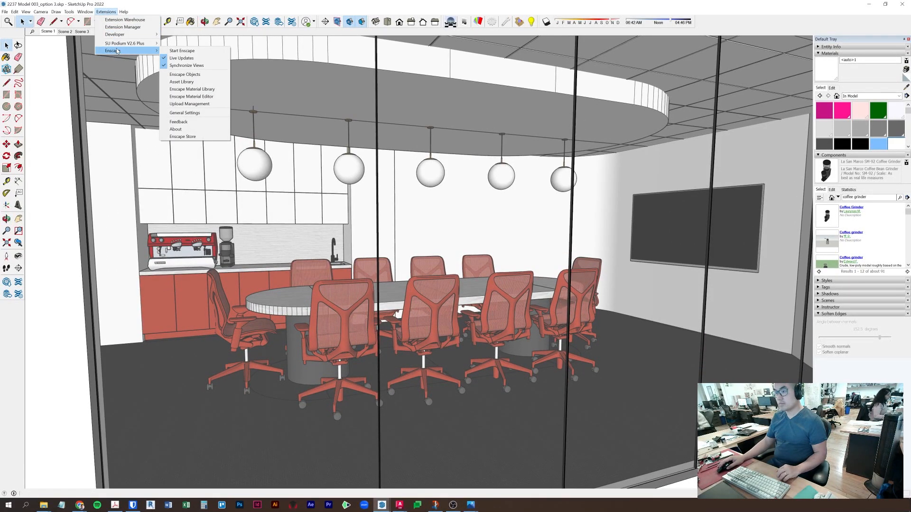
click(106, 11)
click(41, 12)
drag(430, 297, 430, 283)
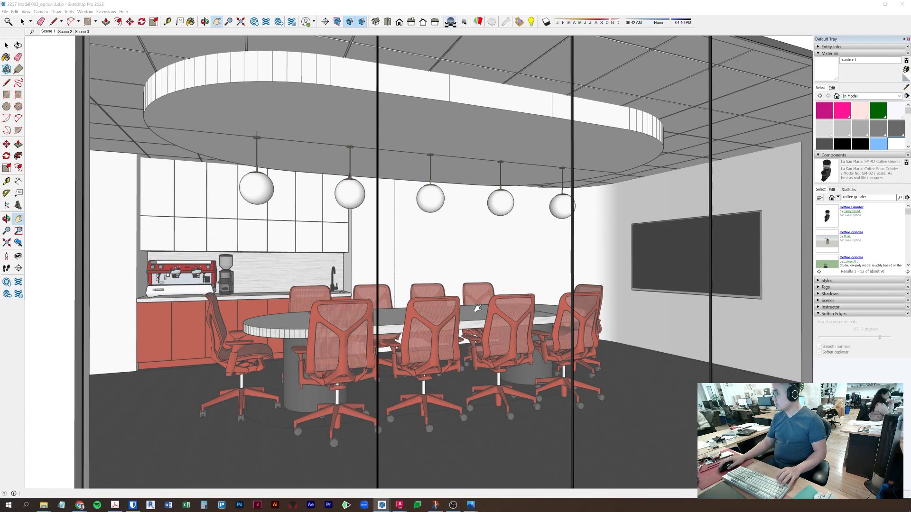
- Compare the earlier wall image via undo/redo, then save the view as Scene 4
mouse_move(910, 180)
mouse_down()
mouse_move(556, 0)
mouse_move(533, 134)
mouse_move(910, 162)
mouse_up()
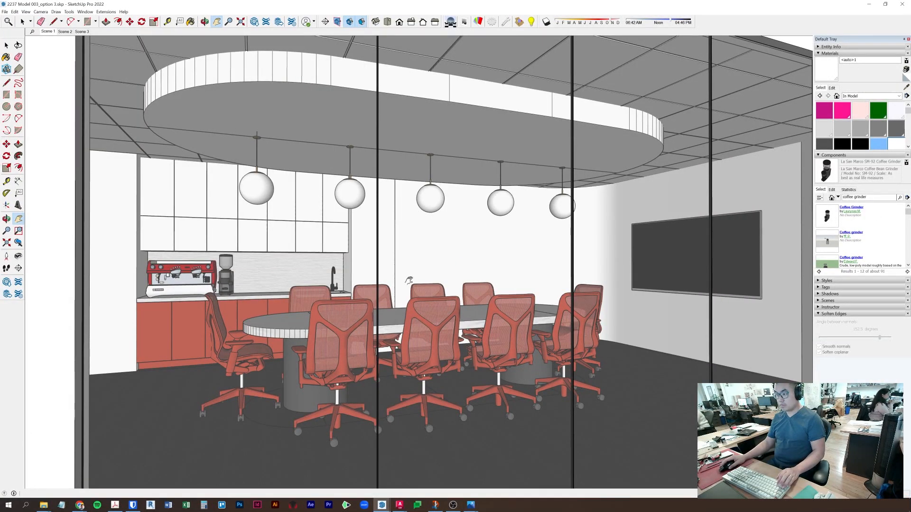
key(ctrl+z)
key(ctrl+z)
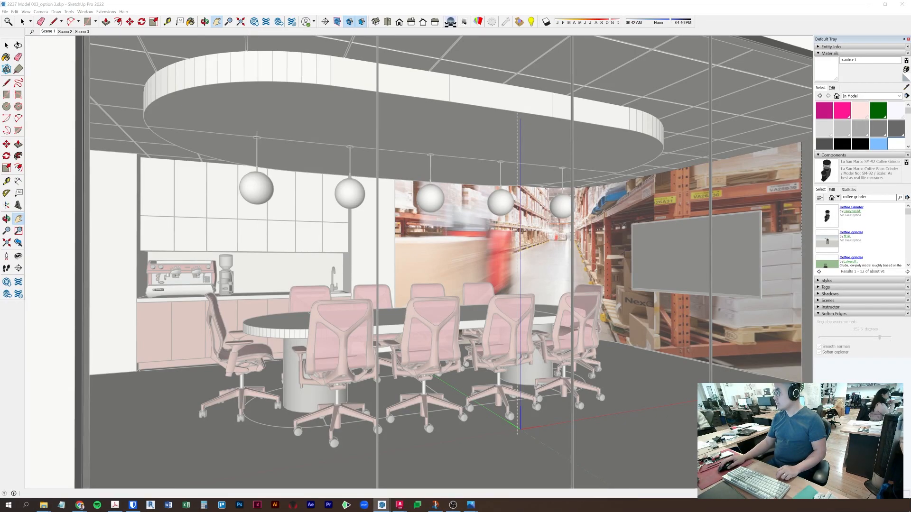
key(ctrl+y)
key(ctrl+y)
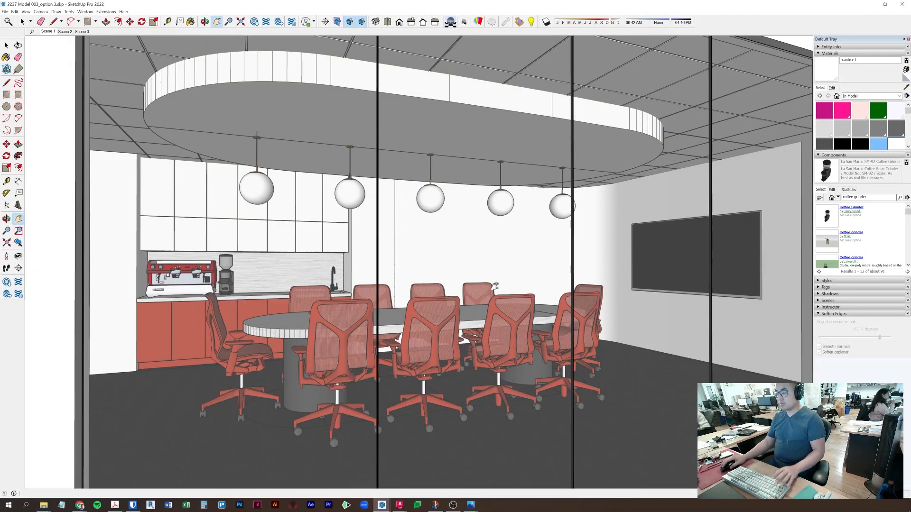
click(825, 300)
click(827, 308)
- Sample the Nightfall red material and paint the curved back wall inside its group
scroll(503, 285, up, 3)
middle_drag(488, 280, 710, 301)
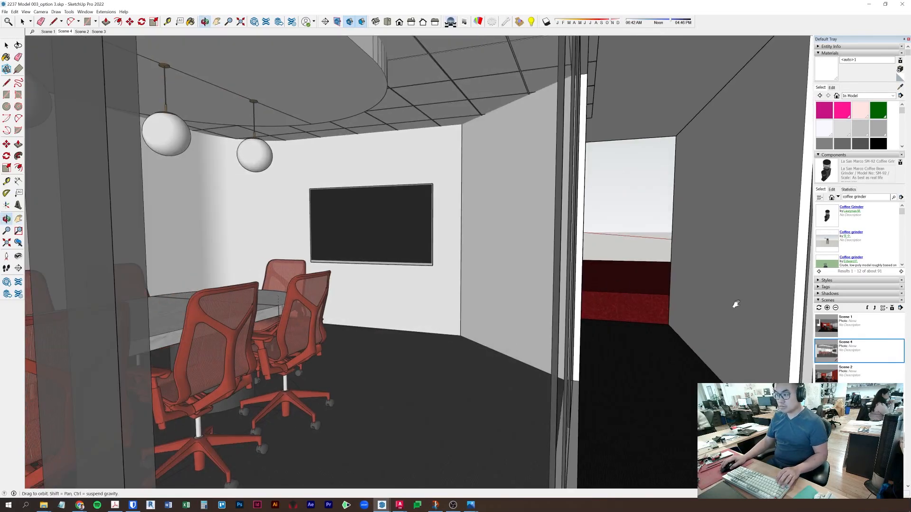
shift+middle_drag(351, 332, 584, 355)
click(581, 359)
key(space)
double_click(380, 183)
click(380, 183)
key(b)
click(409, 217)
key(space)
- Paint the right wall Nightfall red, then go back to the Scene 4 view
double_click(689, 176)
click(689, 177)
key(b)
click(730, 167)
key(space)
key(Escape)
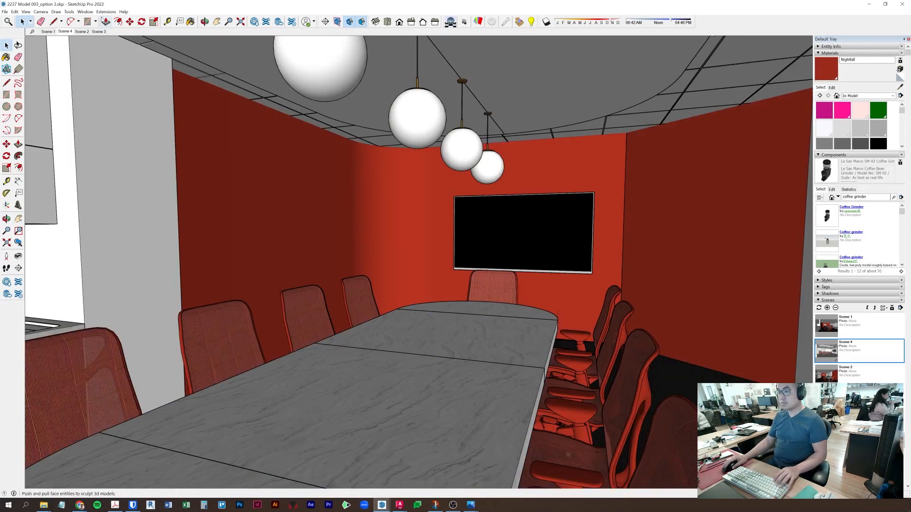
click(65, 31)
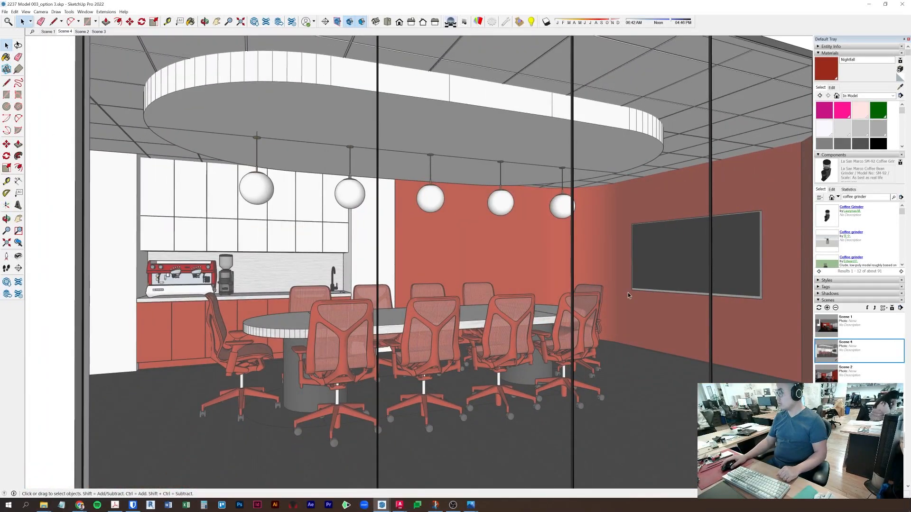
- Inside the ceiling group, copy the cloud's lower edge higher up the band
middle_drag(394, 176, 484, 180)
scroll(434, 175, up, 4)
scroll(455, 179, up, 3)
double_click(465, 164)
middle_drag(427, 159, 318, 95)
click(317, 134)
key(m)
key(ctrl)
click(343, 109)
click(344, 71)
- Delete the lower band face under the oval ceiling cloud
key(space)
middle_drag(377, 141, 545, 124)
click(556, 121)
middle_drag(516, 177, 506, 143)
click(505, 143)
click(117, 22)
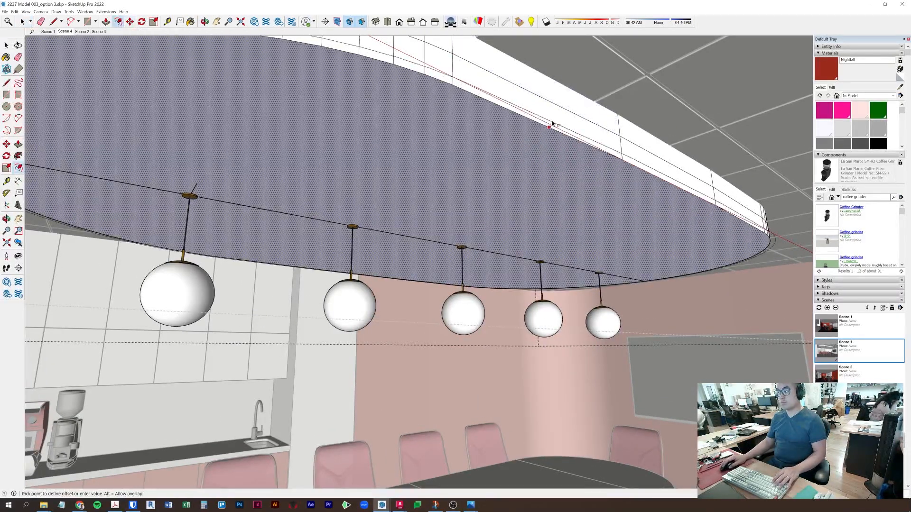
drag(562, 118, 619, 197)
middle_drag(619, 198, 551, 234)
key(space)
click(651, 166)
key(Delete)
- Push/Pull the ceiling band's underside face upward to a deeper setting
key(space)
click(620, 195)
key(p)
click(559, 212)
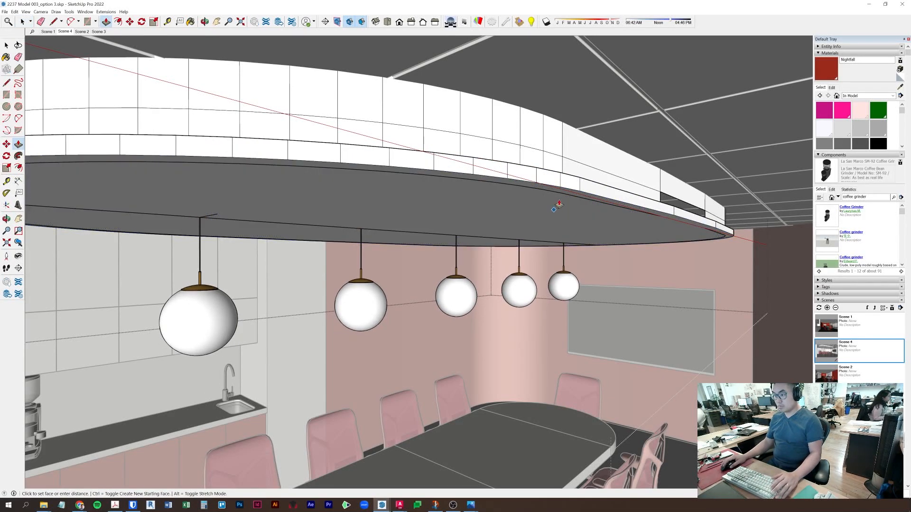
mouse_move(570, 186)
middle_down()
mouse_move(571, 244)
mouse_move(567, 201)
middle_up()
click(563, 242)
- Select the five pendant lamps and start moving them, then cancel the move
key(space)
click(564, 292)
shift+click(519, 294)
shift+click(456, 294)
shift+click(359, 295)
shift+click(191, 296)
key(m)
click(641, 167)
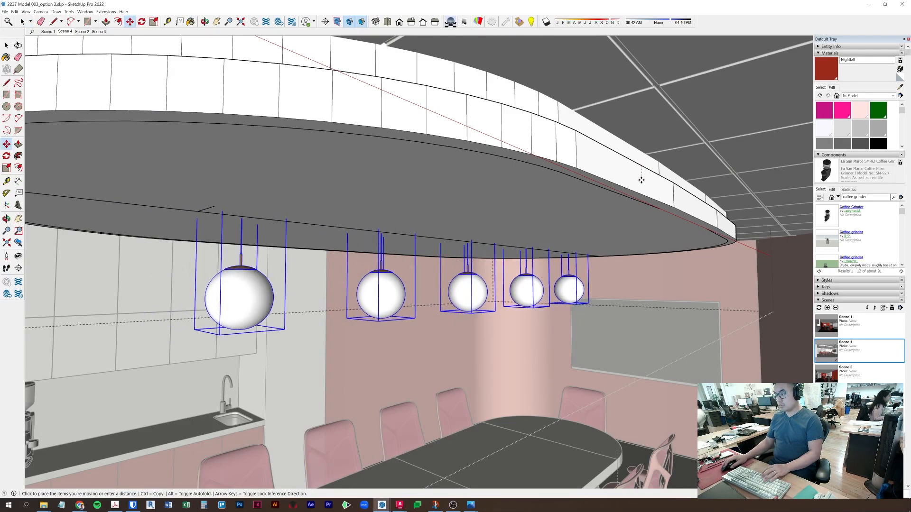
key(Escape)
- Undo the ceiling pull, then cut the underside face and paste it in place
key(ctrl+z)
key(space)
click(592, 221)
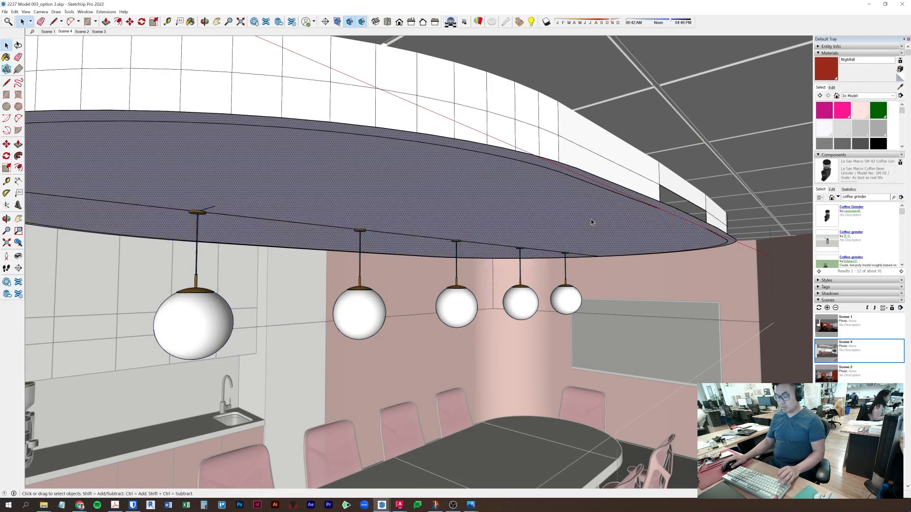
key(ctrl+x)
click(14, 12)
click(30, 59)
- Push/Pull the pasted underside face upward and close the ceiling group
key(p)
click(581, 215)
click(577, 200)
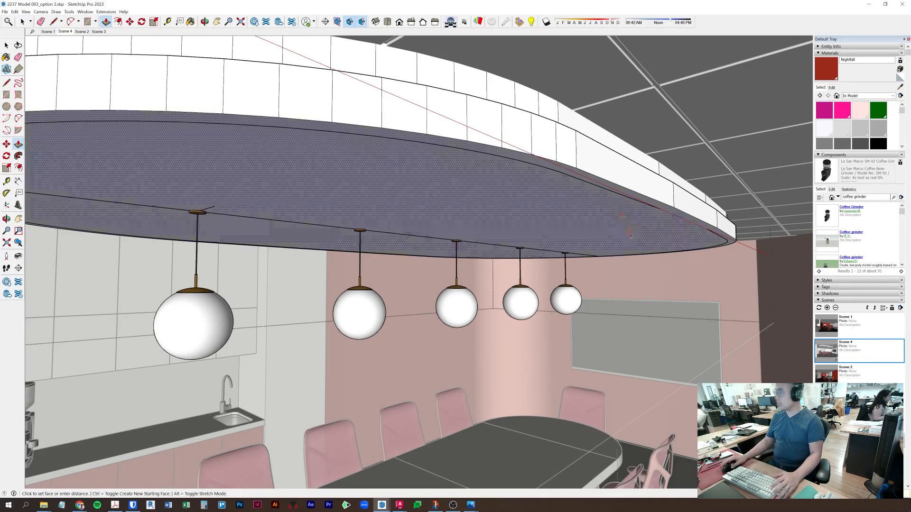
key(space)
key(Escape)
middle_drag(567, 226, 616, 203)
scroll(615, 202, down, 8)
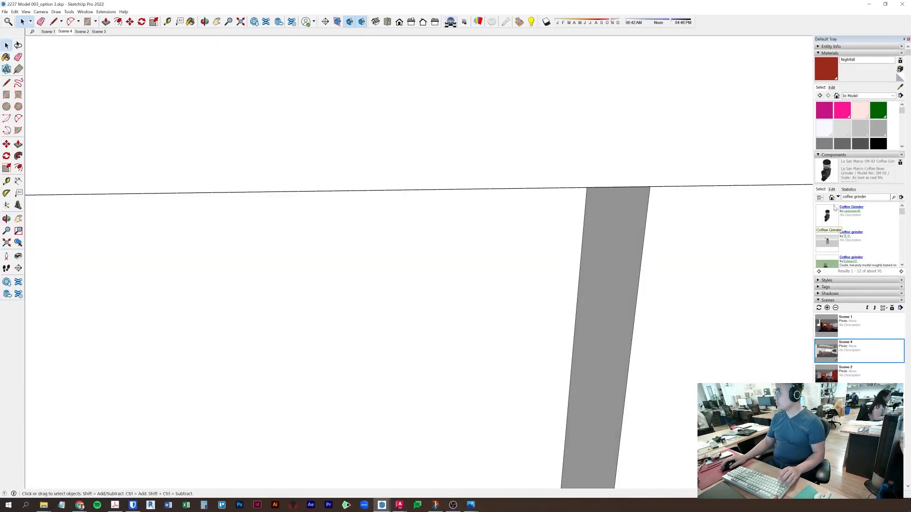
- Go back to the Scene 4 view and bring up the Enscape window
click(60, 32)
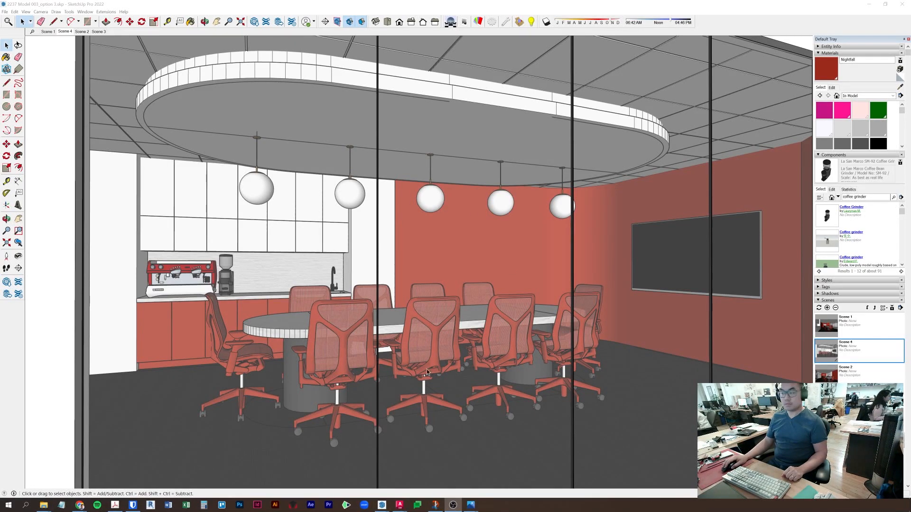
key(alt+Tab)
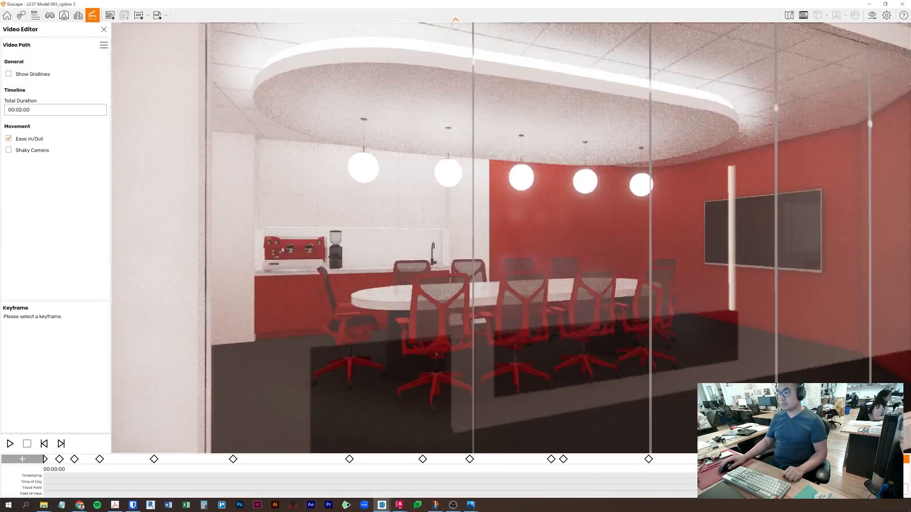